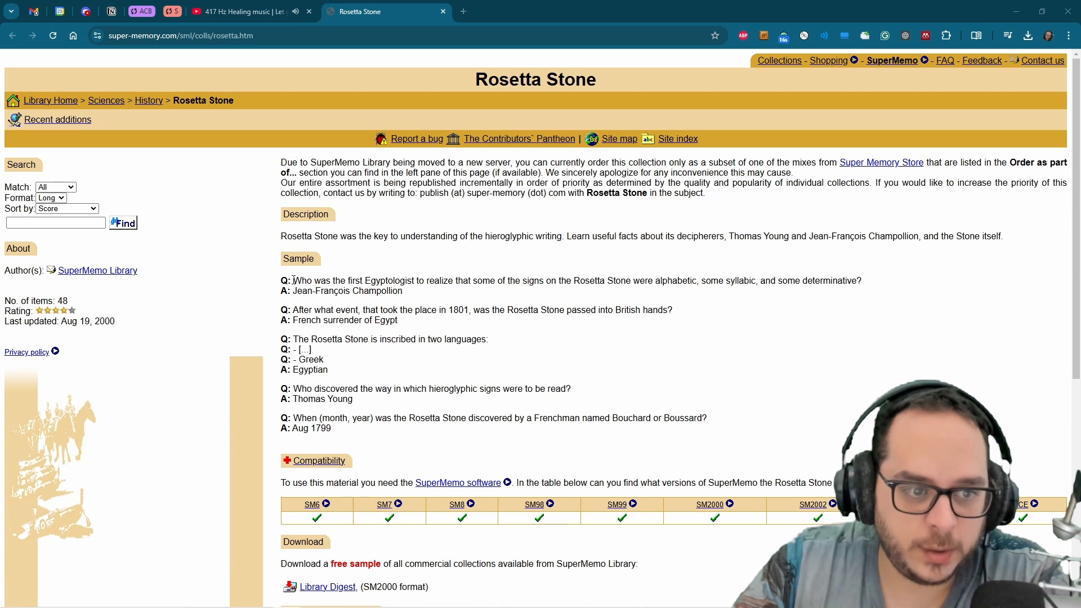
Check the last-updated year and the sample questions and answers on the Rosetta Stone library page.
left_click_drag(96, 322, 114, 323)
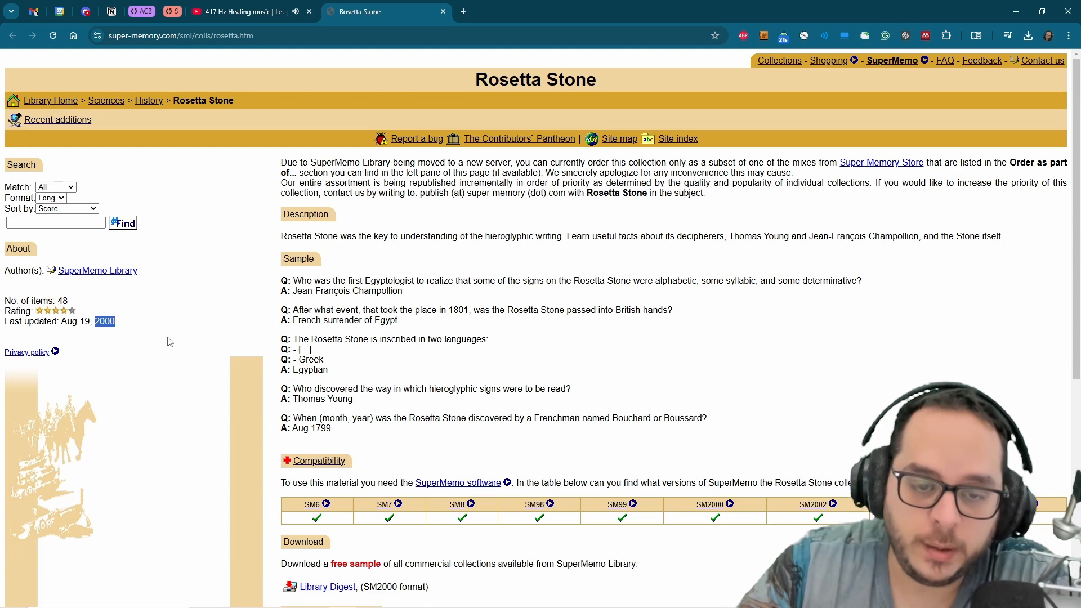
left_click_drag(300, 280, 377, 440)
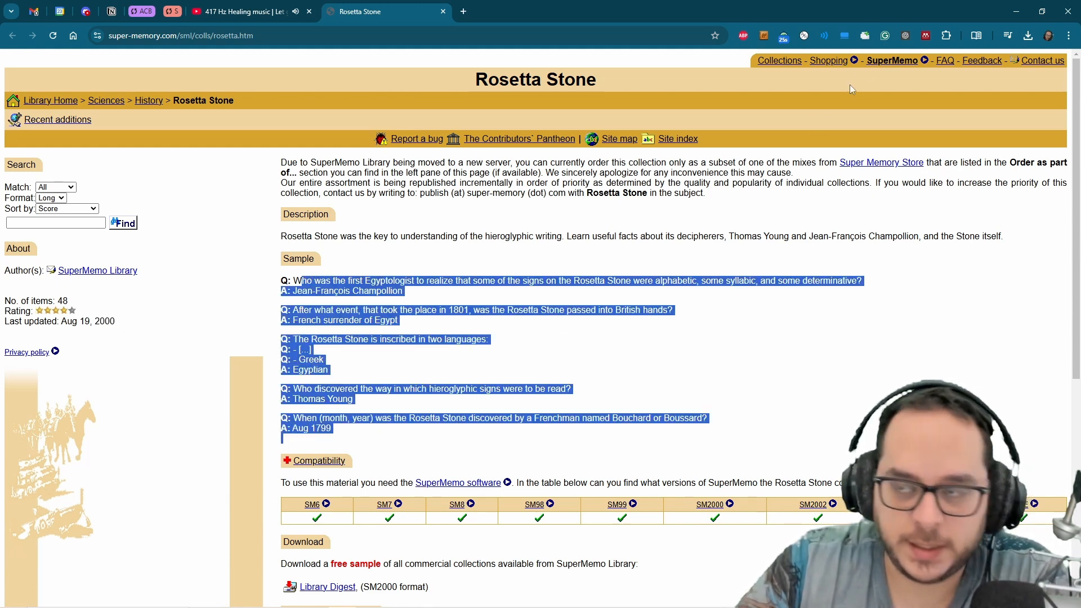
Switch to SuperMemo and expand the Rosetta Stone root to view its branches in the contents tree.
left_click(1015, 11)
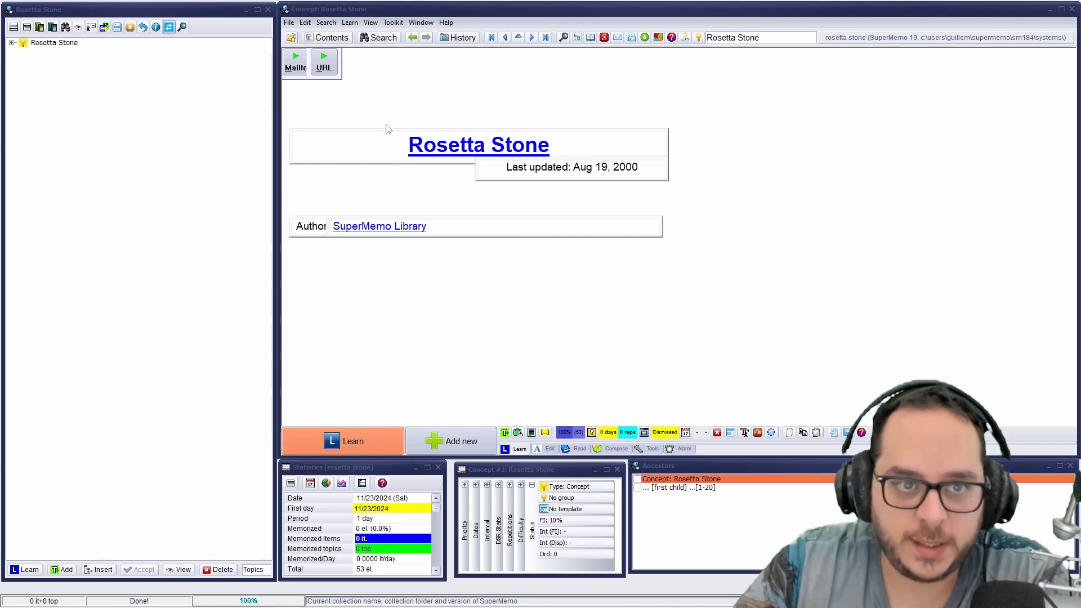
left_click(11, 42)
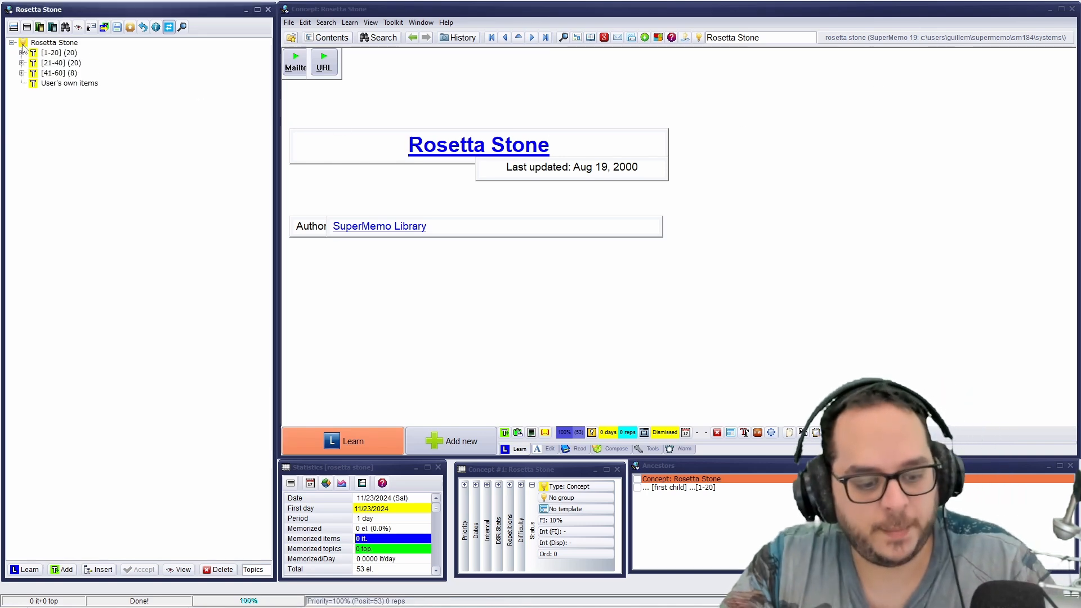
left_click(376, 10)
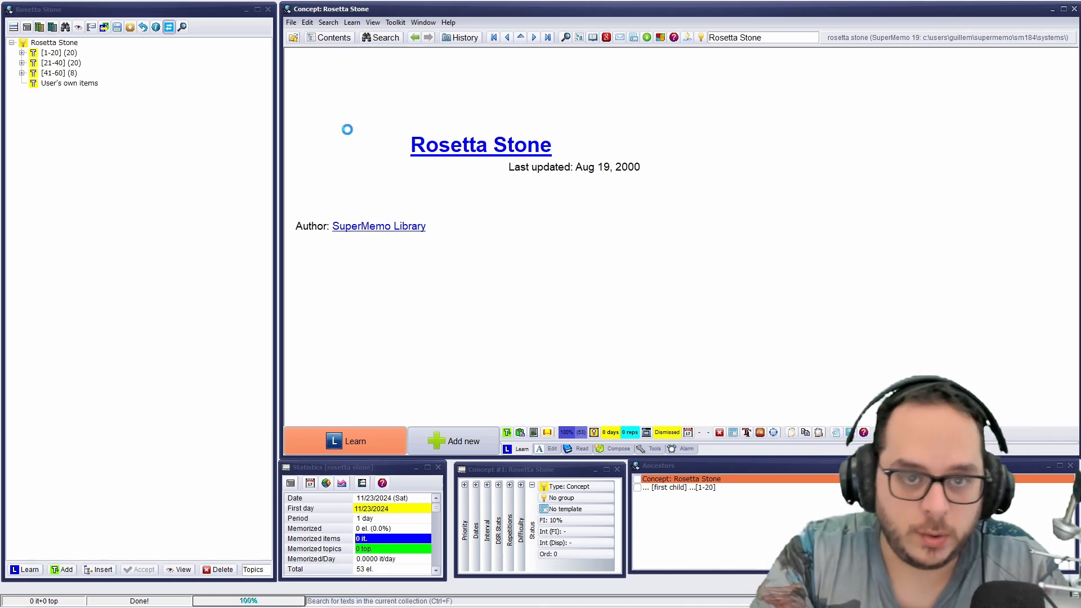
Switch to the LEARNING collection and read through the plan in the "Rosetta Stone collection" task, from prebuilt items to the precooked IR.
key("alt+Tab")
left_click(329, 109)
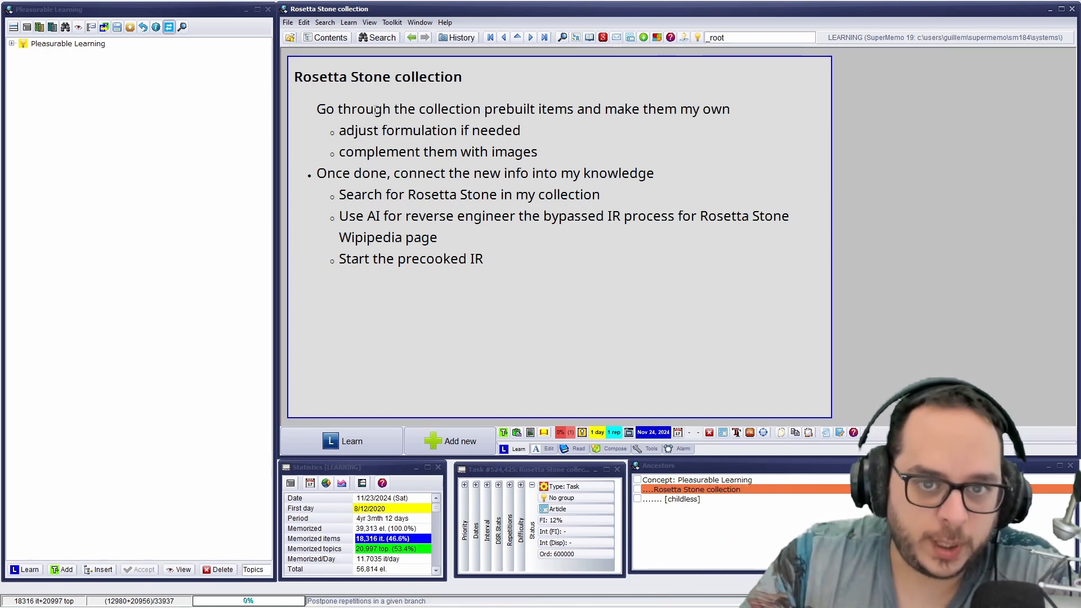
left_click_drag(338, 108, 731, 113)
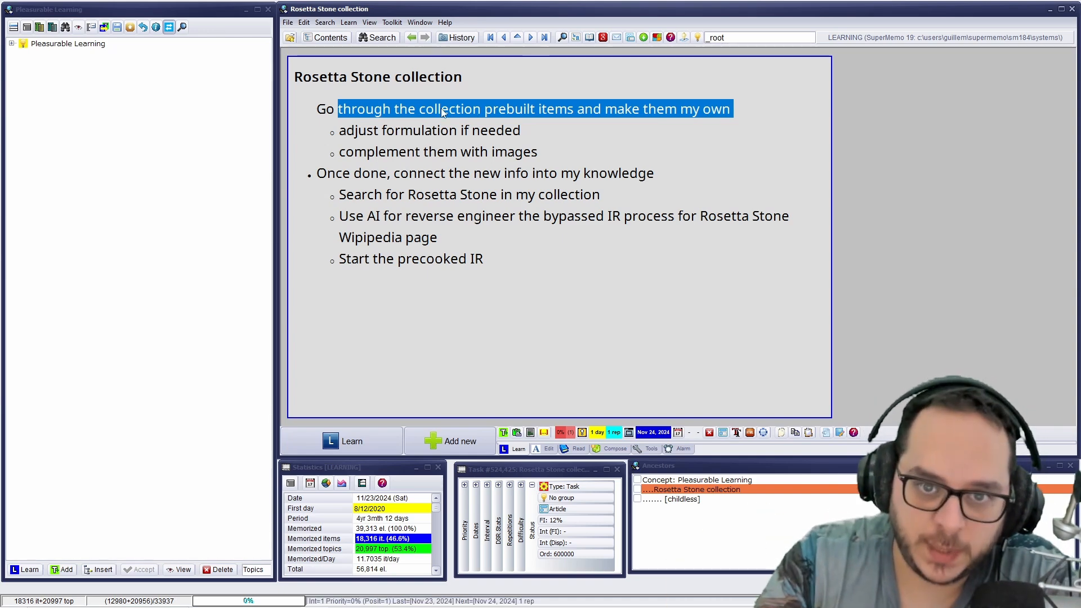
left_click_drag(483, 109, 526, 130)
left_click_drag(339, 153, 573, 153)
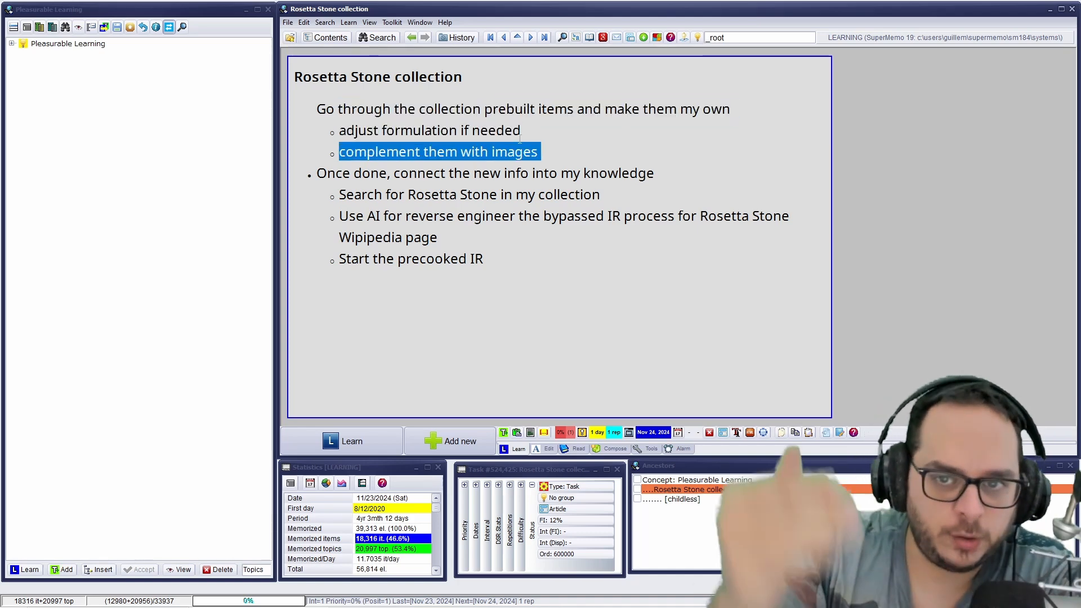
left_click_drag(316, 173, 656, 179)
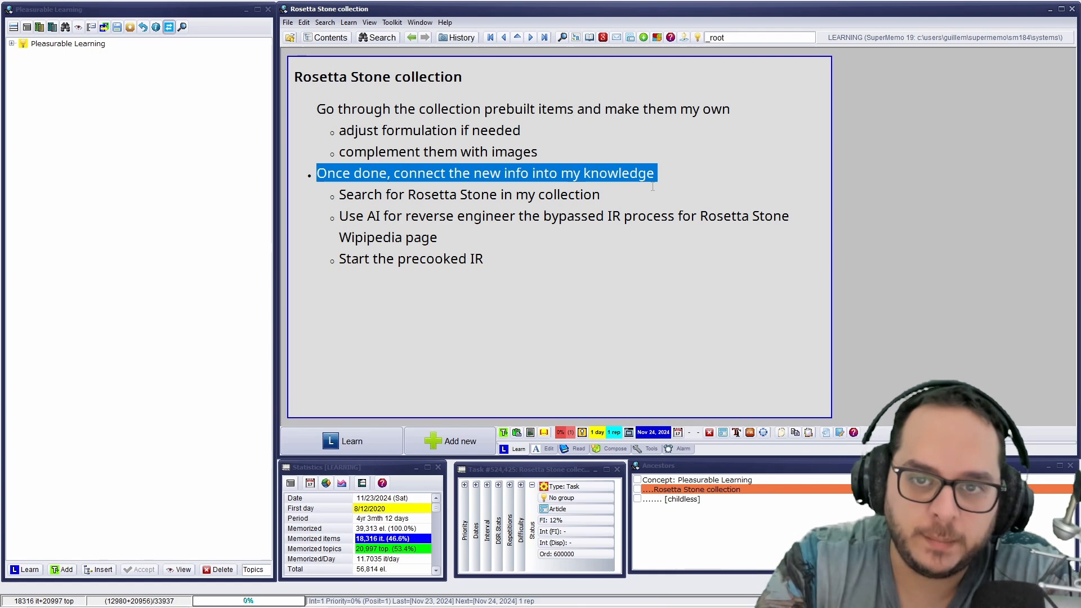
left_click_drag(339, 194, 600, 184)
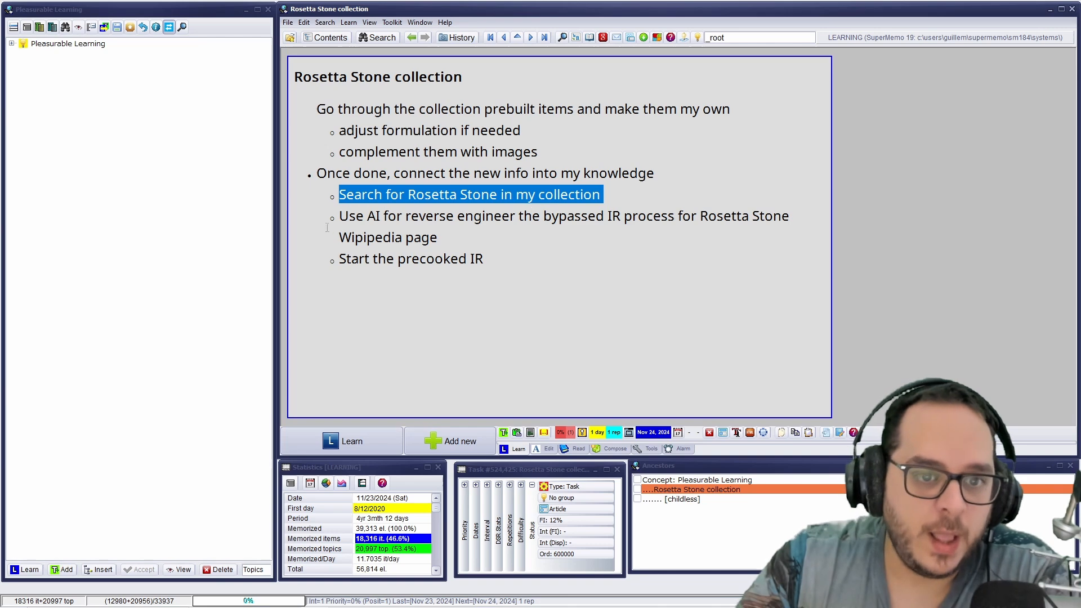
left_click_drag(338, 216, 333, 254)
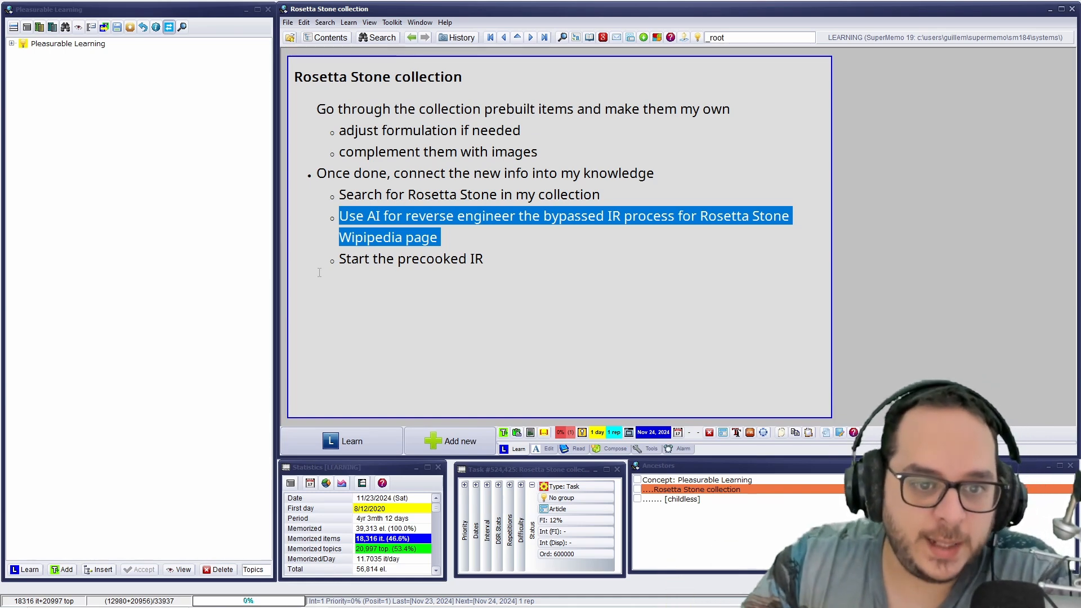
left_click_drag(338, 260, 500, 262)
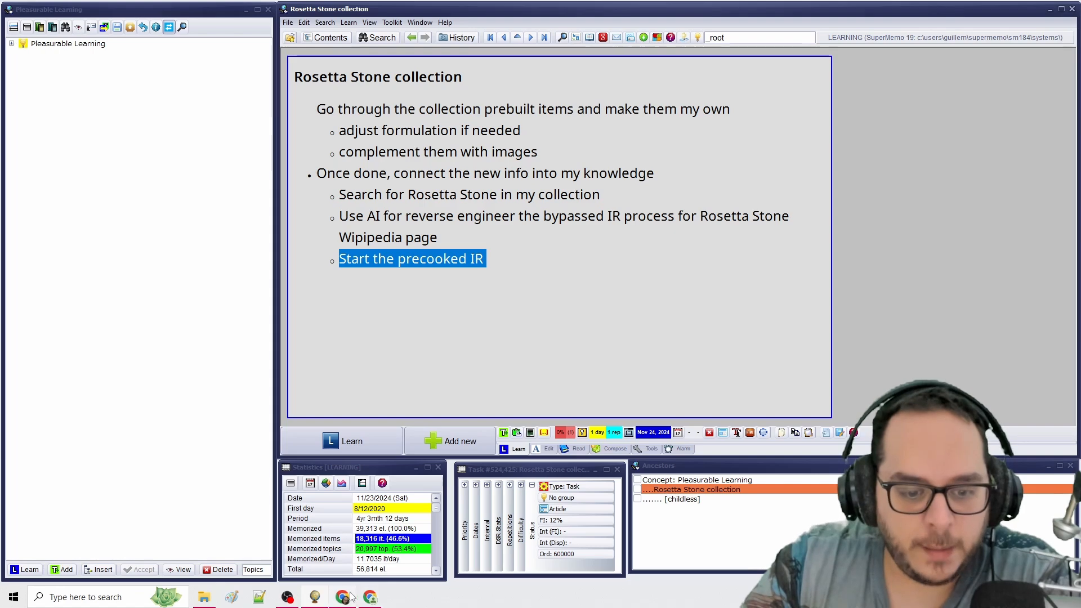
Close the YouTube healing-music tab in Chrome and return to the task in SuperMemo, leaving text editing.
left_click(344, 596)
left_click(309, 11)
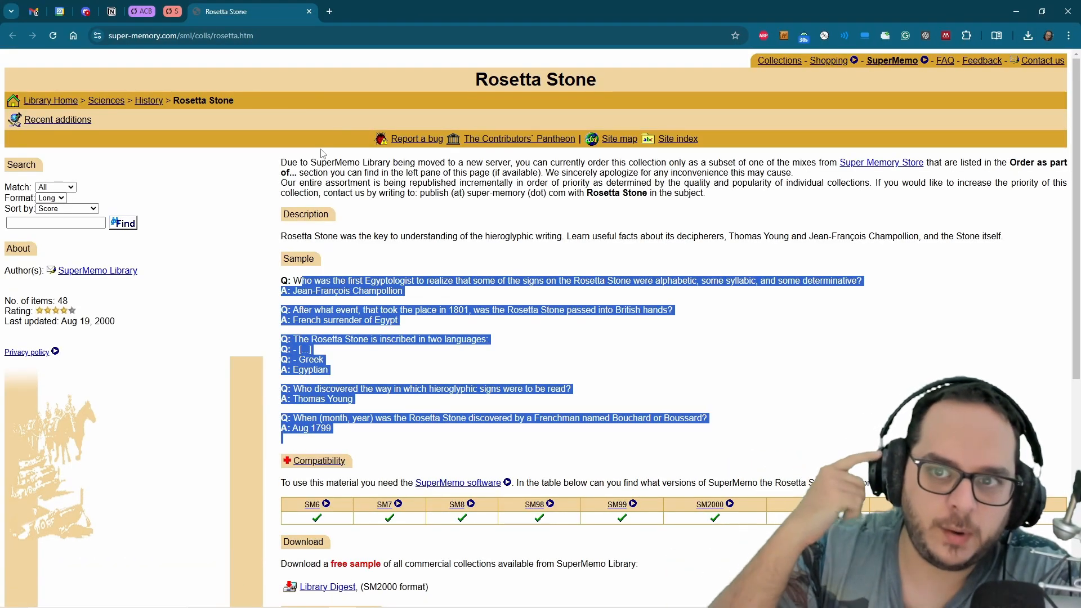
left_click(915, 331)
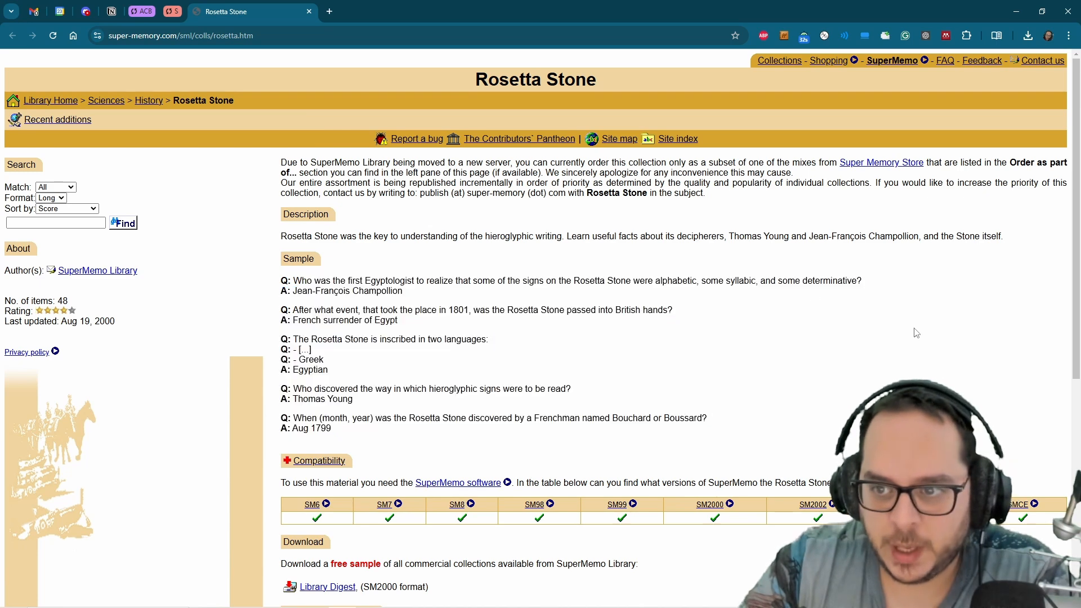
left_click(1015, 11)
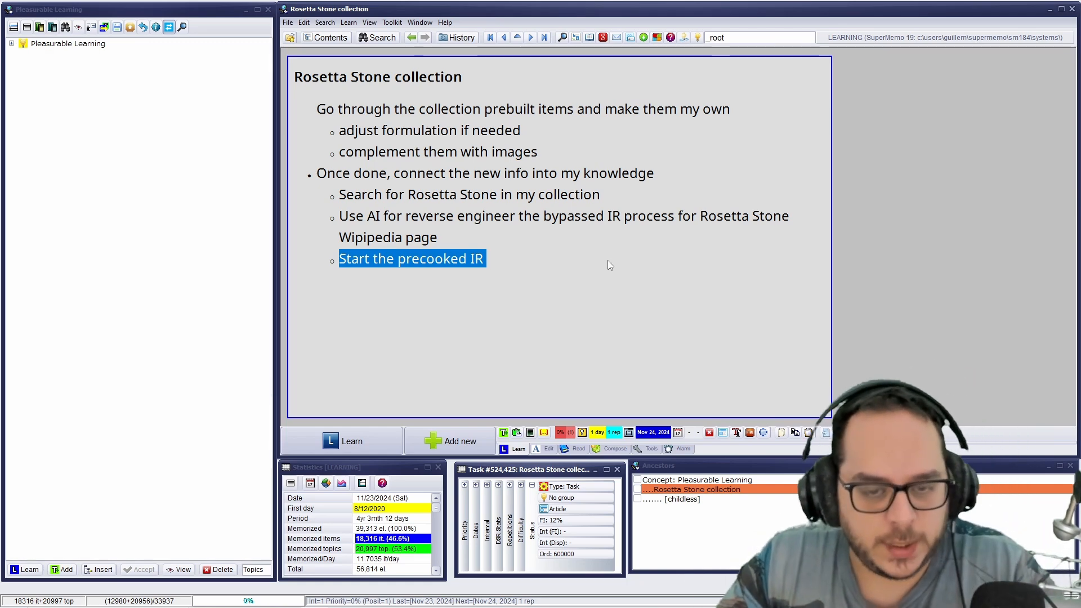
key("Escape")
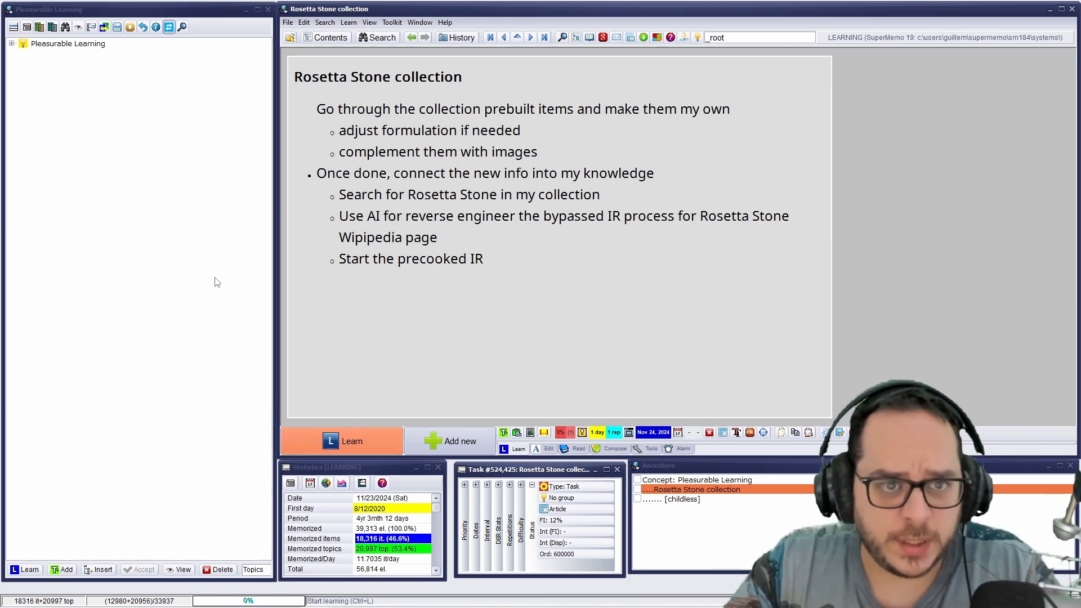
Open the Rosetta Stone.kno collection from the systems folder and expand its root in the contents tree.
left_click(288, 22)
left_click(276, 43)
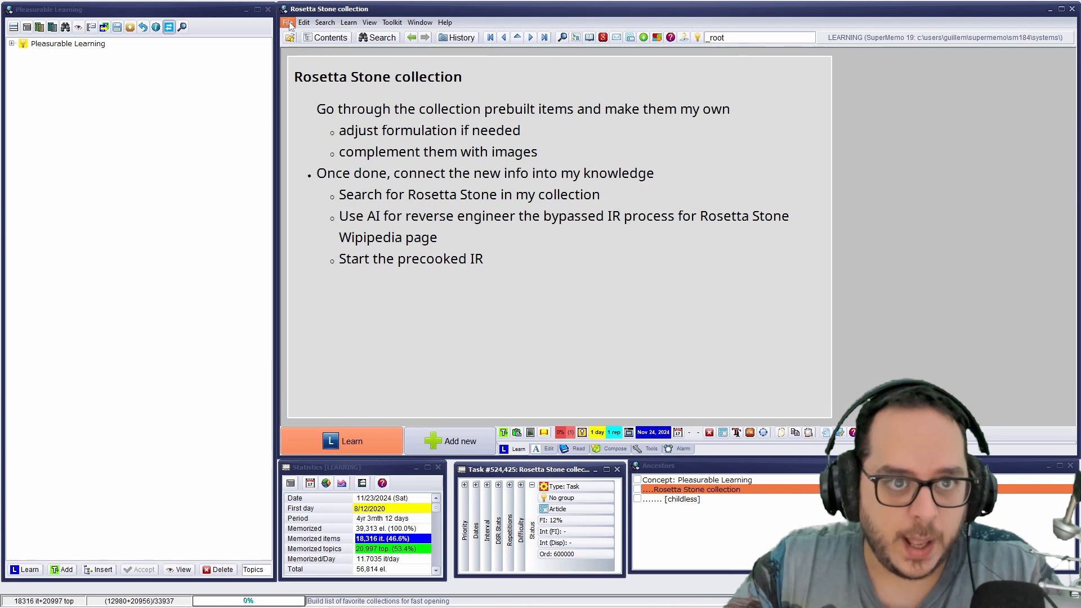
left_click(287, 22)
left_click(304, 35)
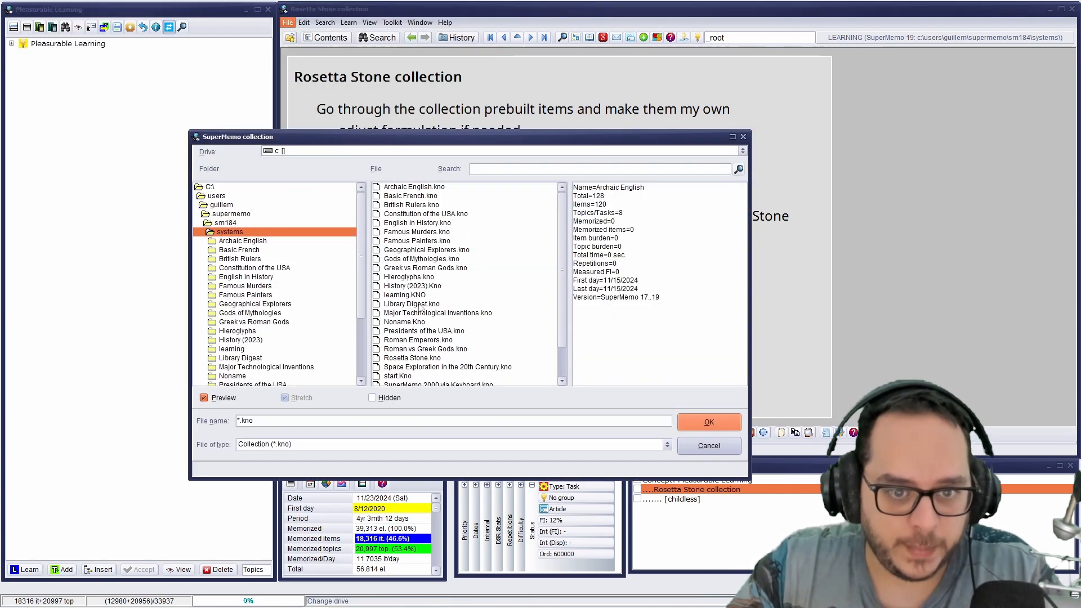
scroll(421, 320, "down", 2)
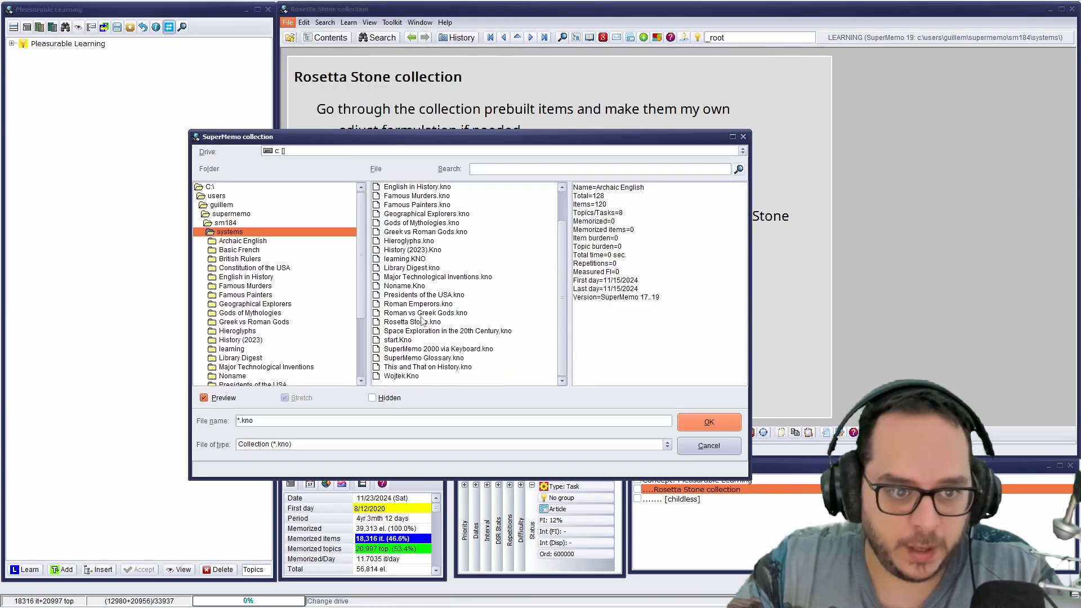
left_click(395, 303)
left_click(411, 321)
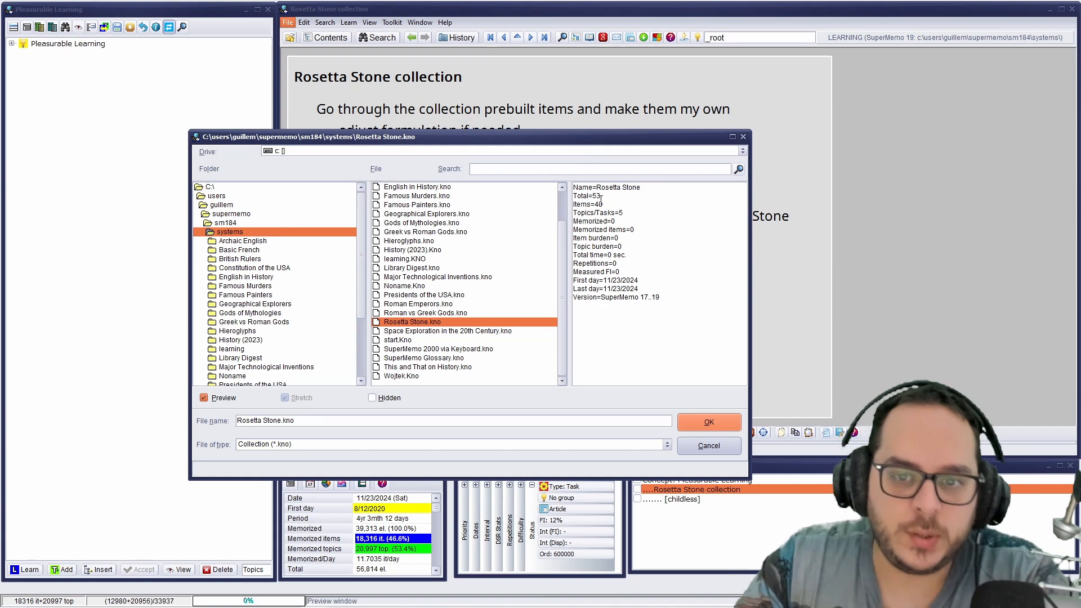
left_click(705, 417)
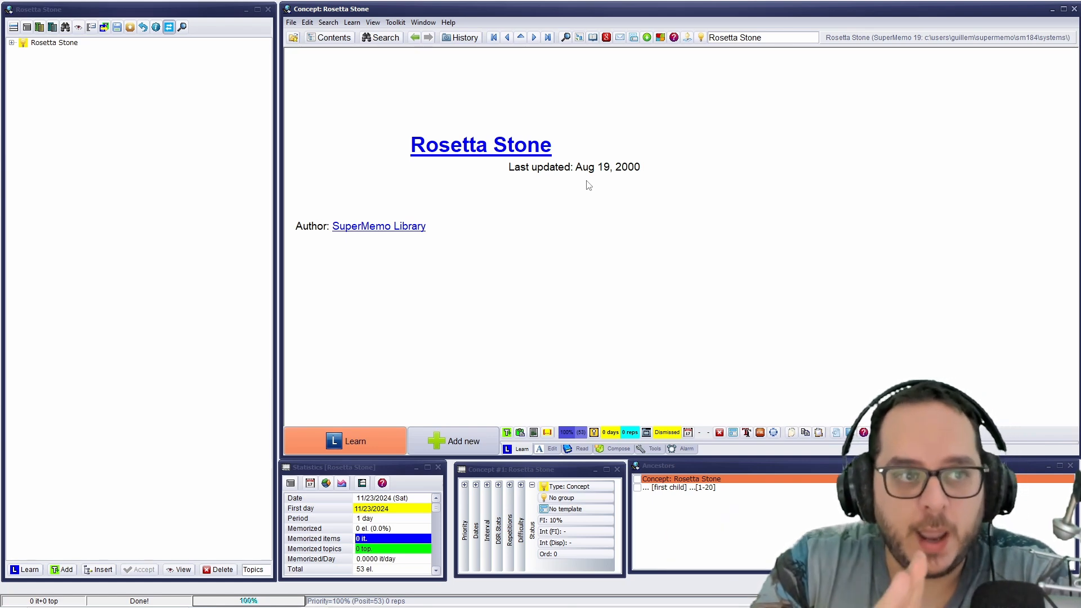
left_click(11, 43)
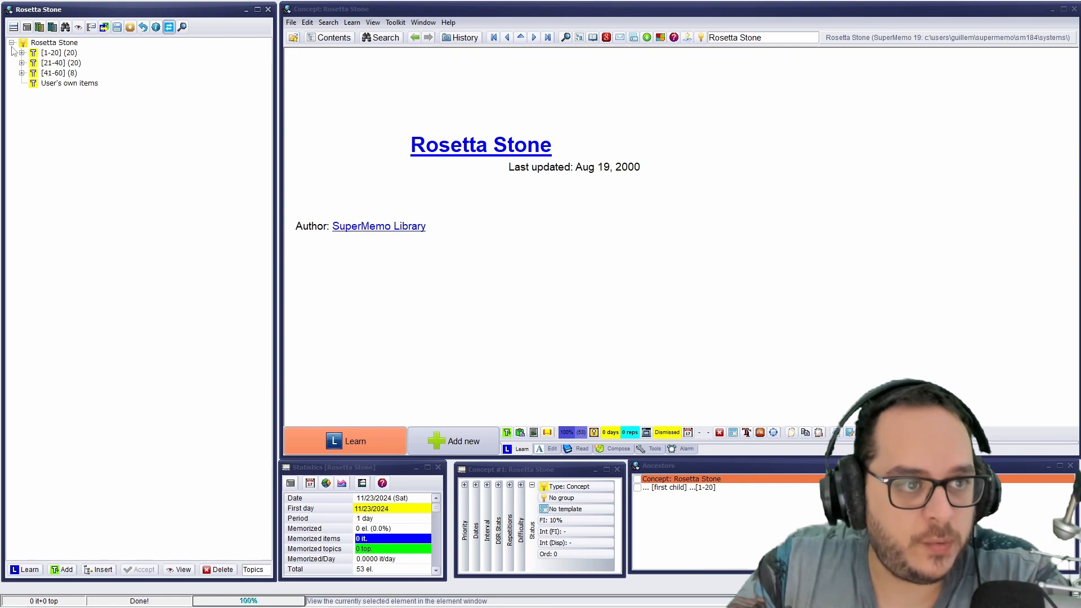
Open the Lexicon registry of the collection and sort its words by frequency.
left_click(328, 22)
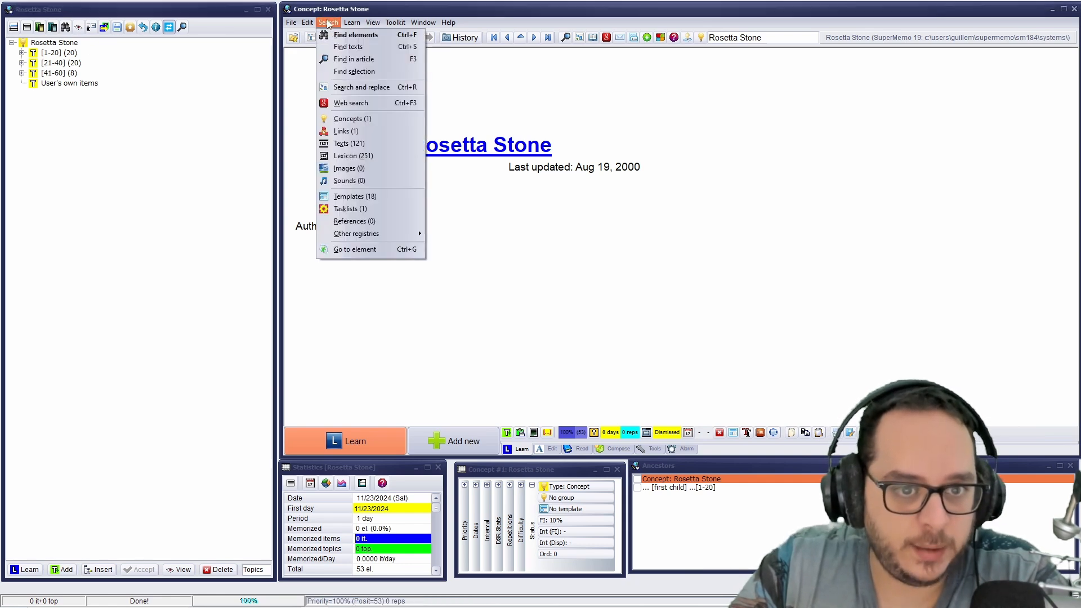
left_click(354, 156)
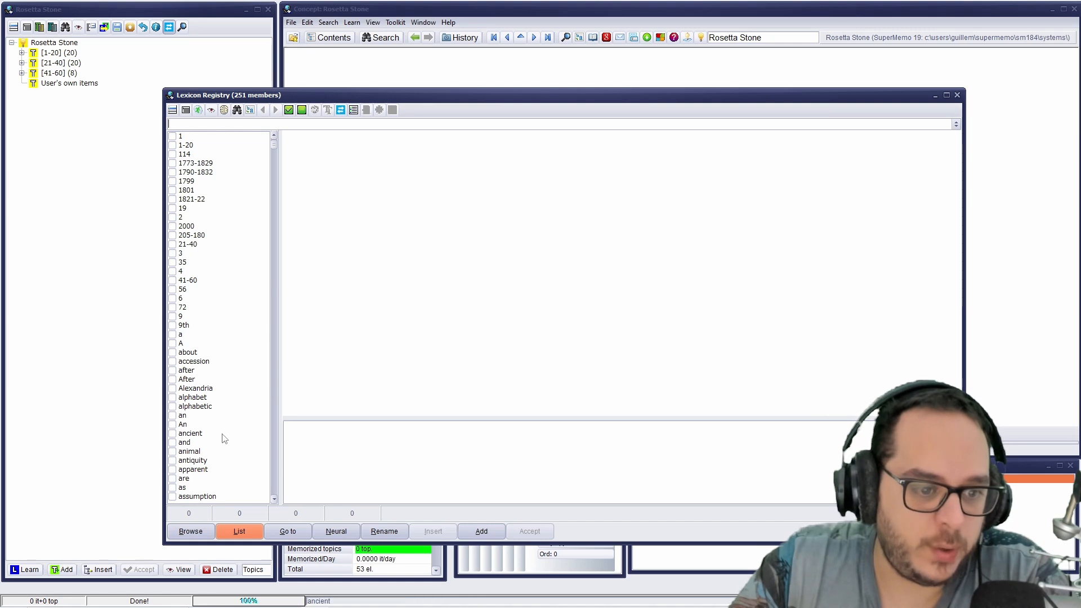
right_click(239, 161)
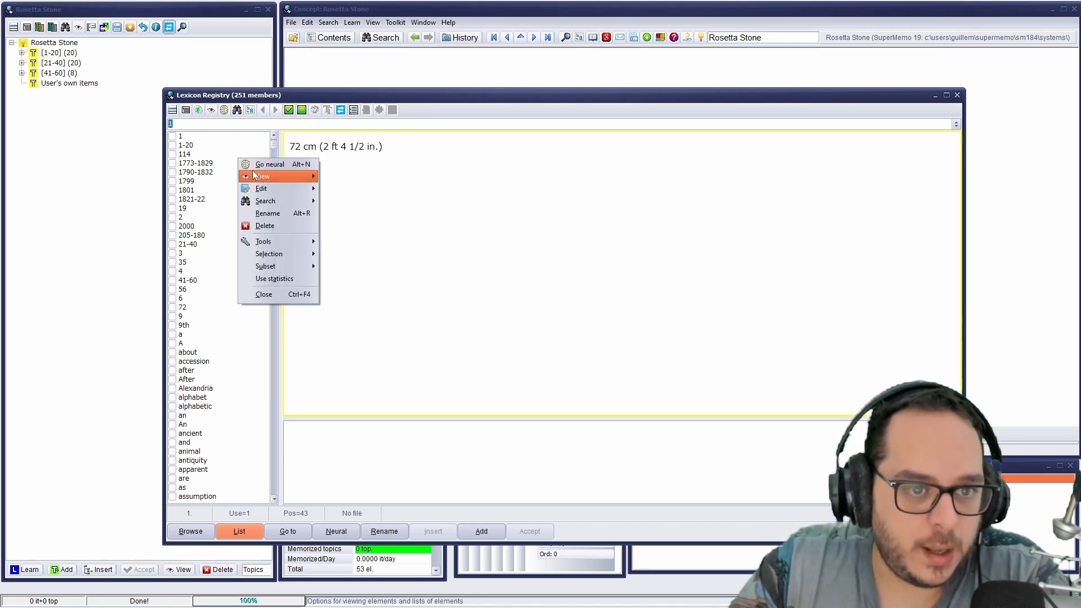
mouse_move(281, 203)
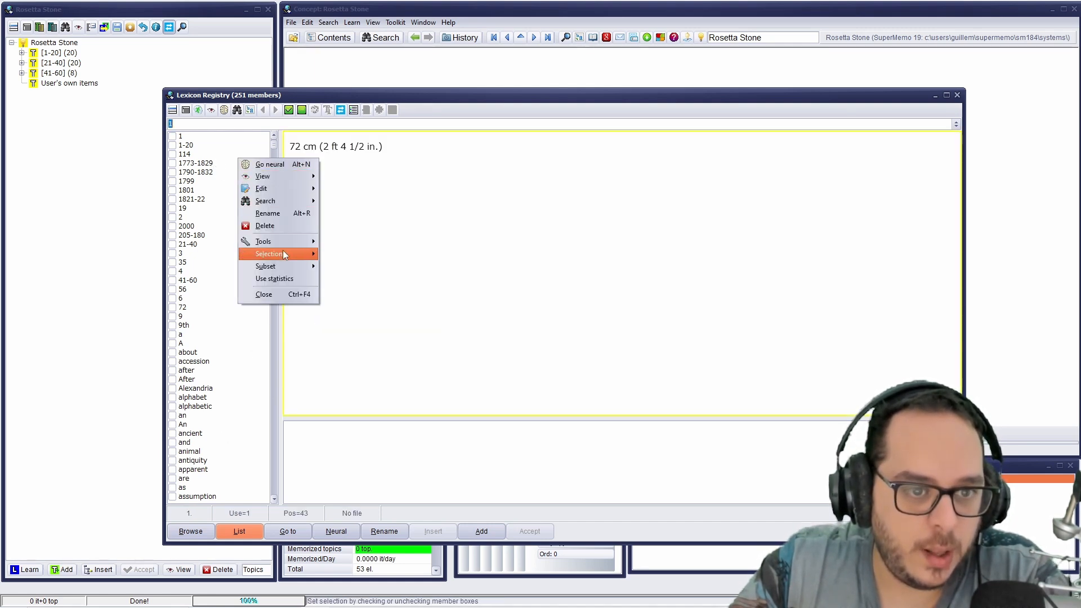
mouse_move(283, 236)
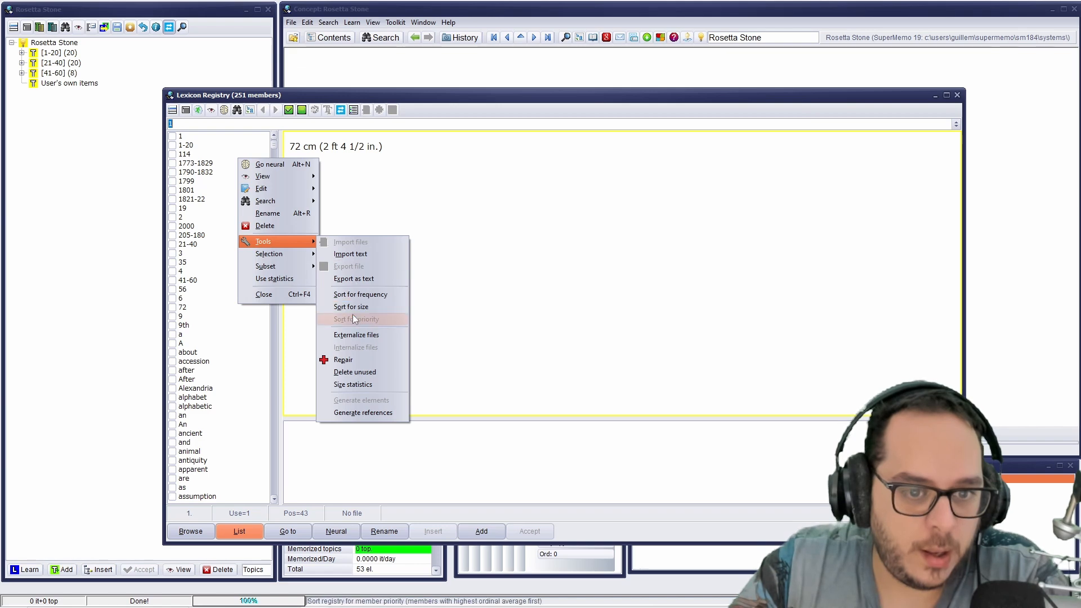
left_click(350, 293)
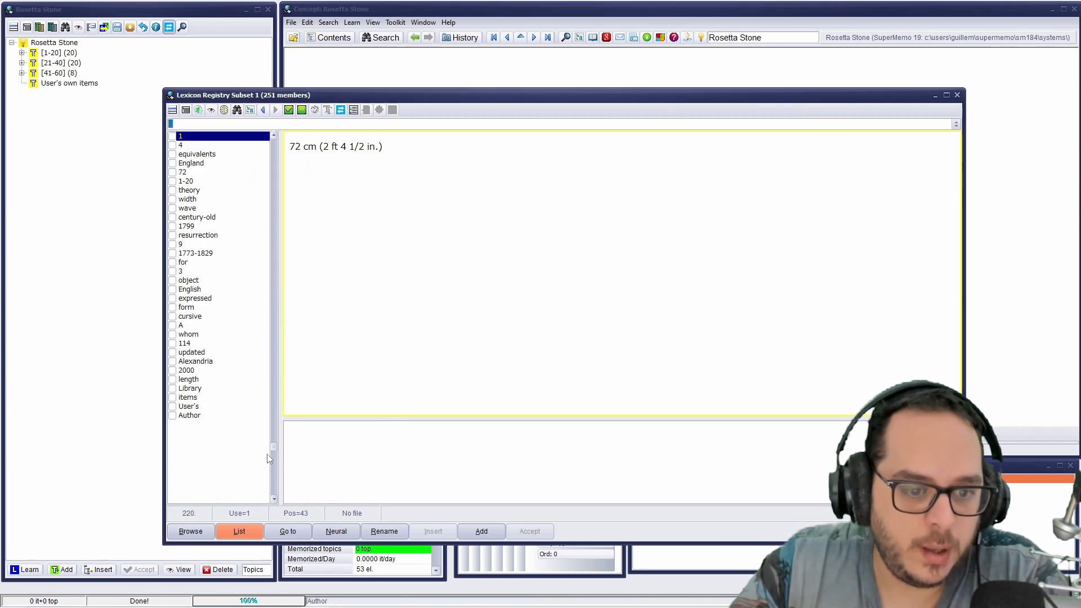
Examine the most frequent lexicon words, viewing the entries for "Rosetta", "Stone" and "hieroglyphic".
left_click_drag(274, 448, 259, 138)
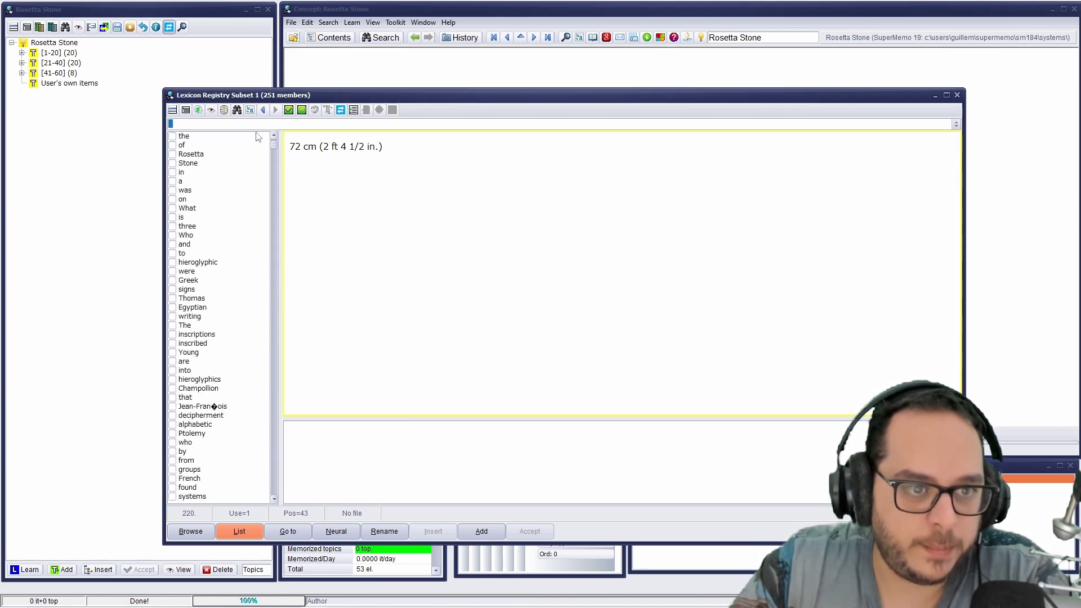
left_click(198, 148)
left_click(200, 154)
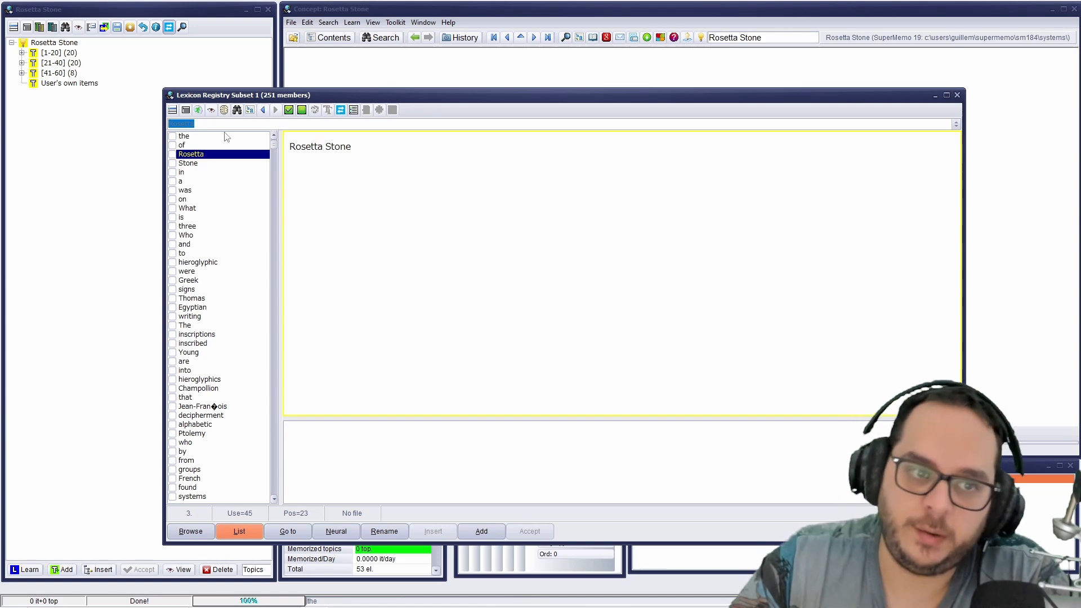
left_click(188, 164)
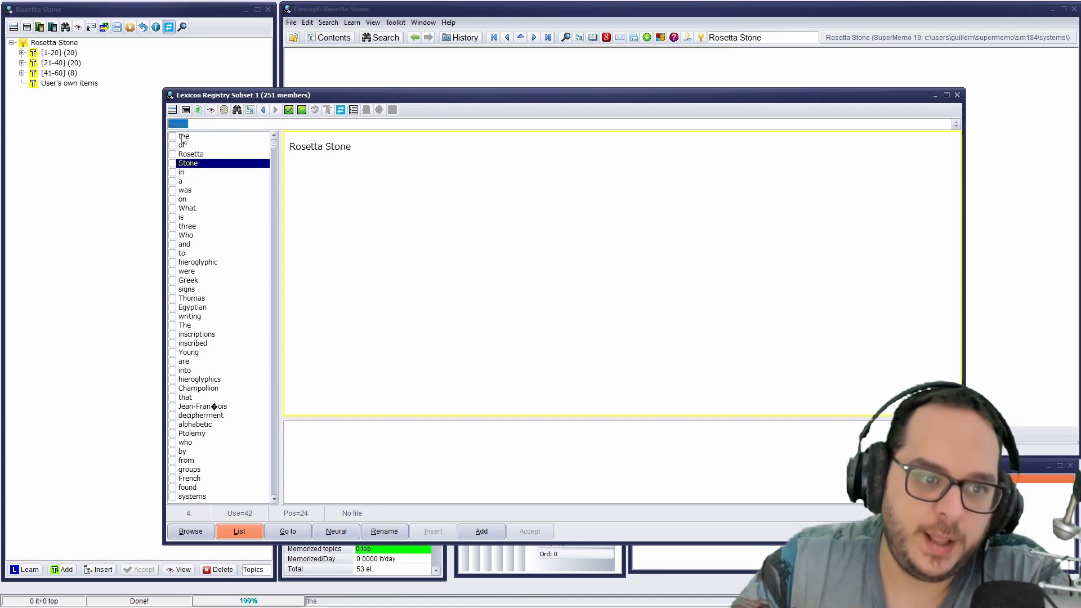
left_click(198, 262)
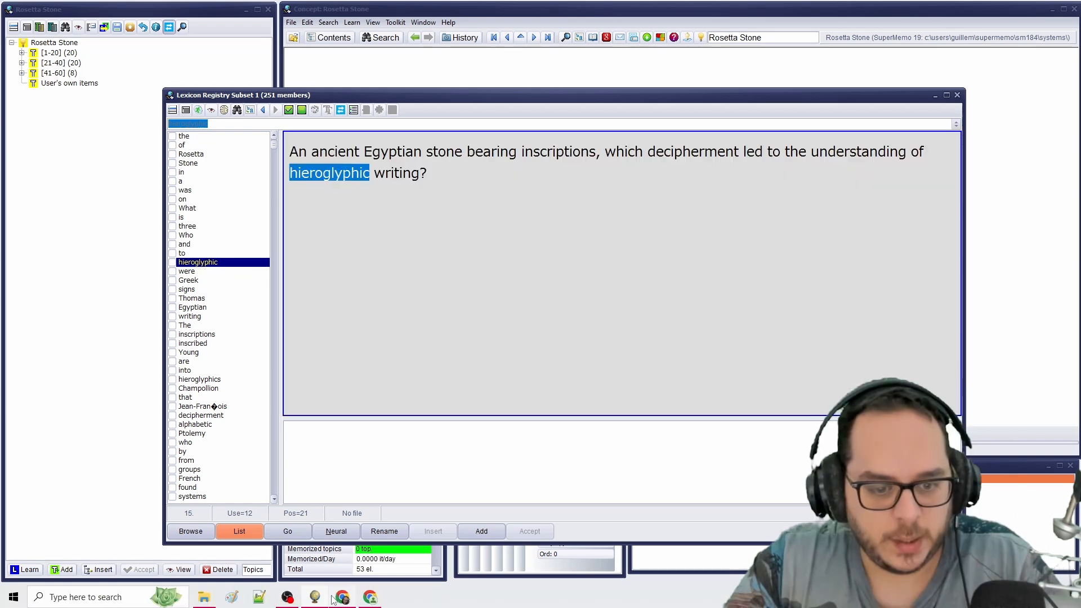
Switch to Chrome to view the Dictionary.com entry for "hieroglyphic", and return to the Lexicon registry in SuperMemo.
left_click(339, 598)
left_click(370, 597)
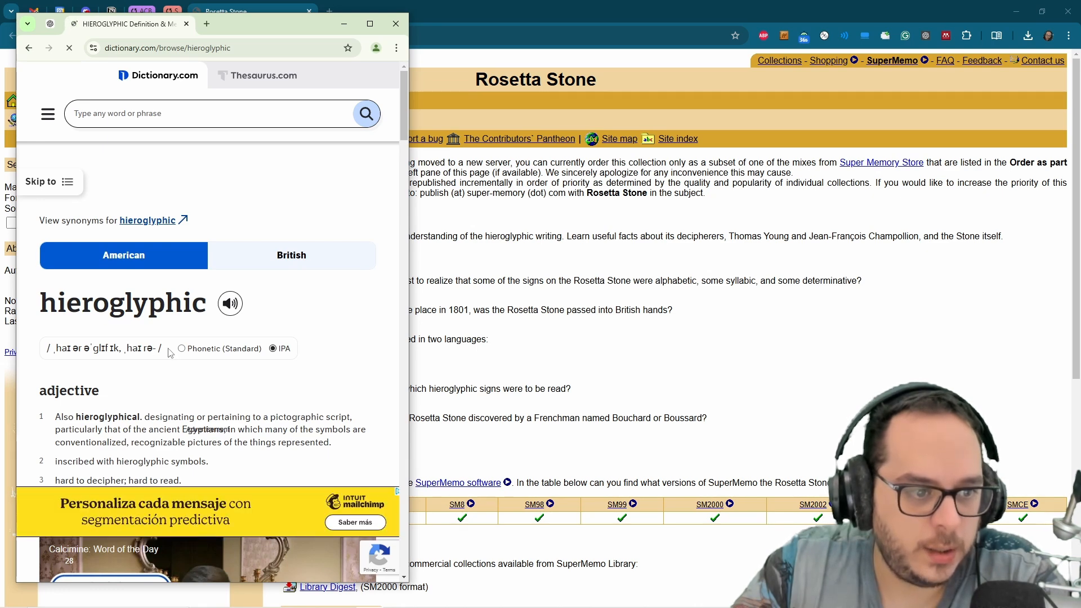
left_click(343, 25)
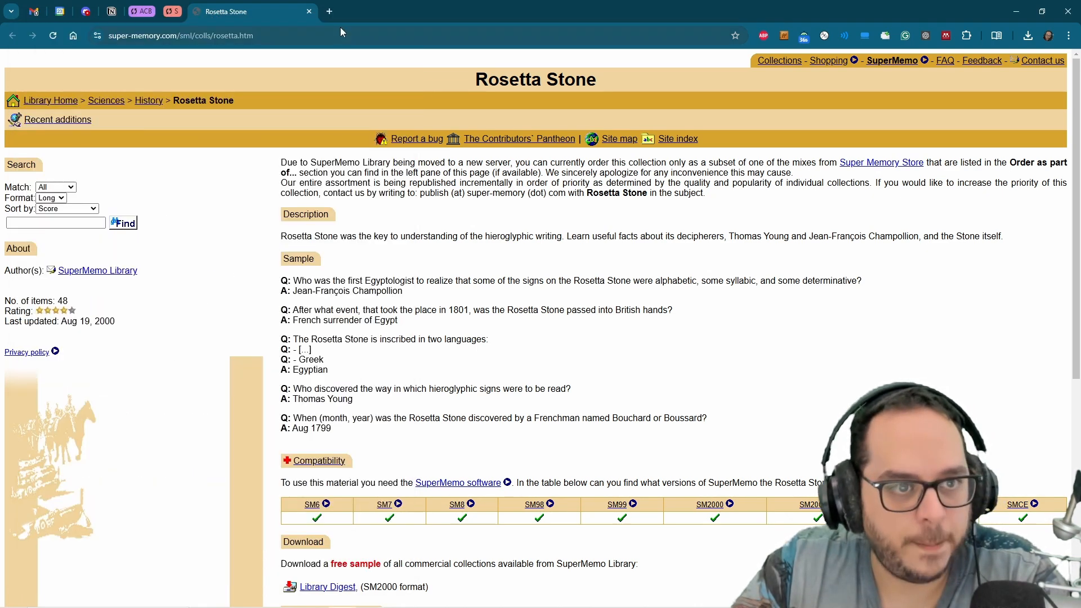
left_click(1016, 11)
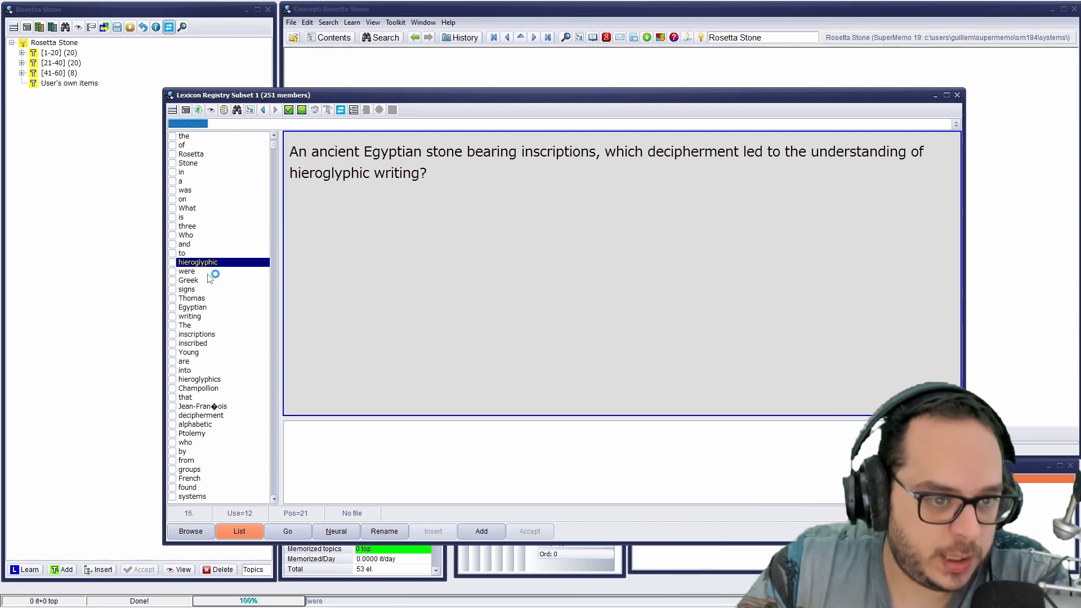
Examine the lexicon entries for "hieroglyphics" and "Jean-François", and look through the less frequent words.
left_click(216, 380)
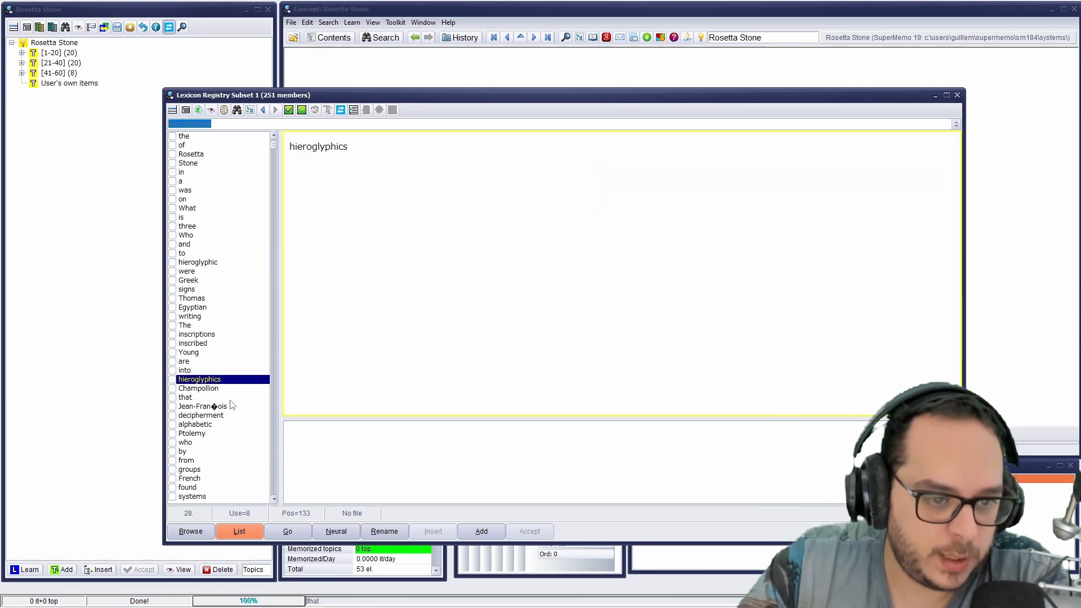
left_click(222, 407)
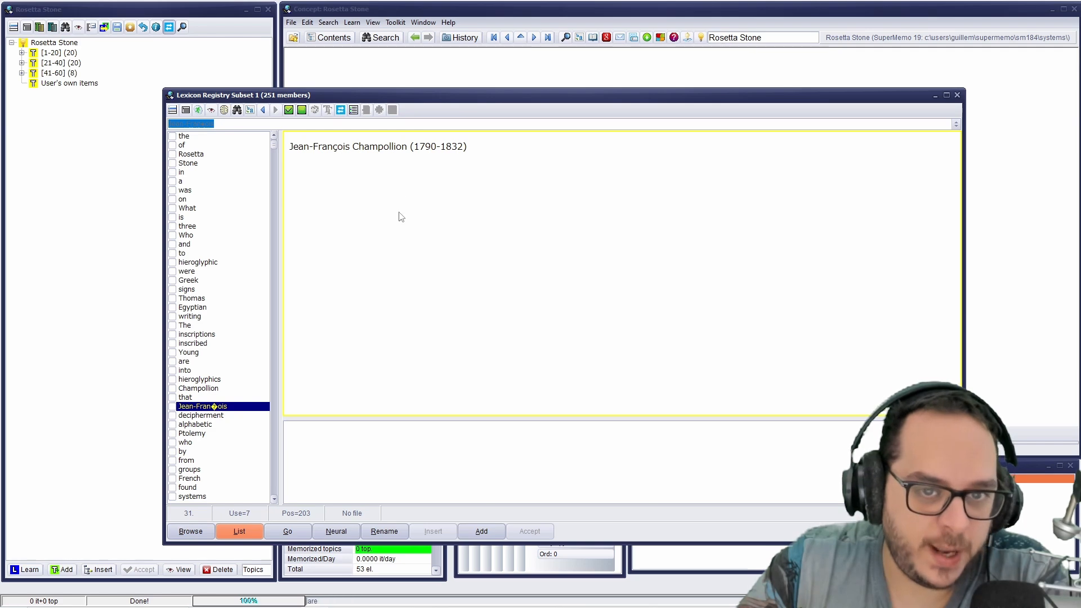
scroll(274, 490, "down", 15)
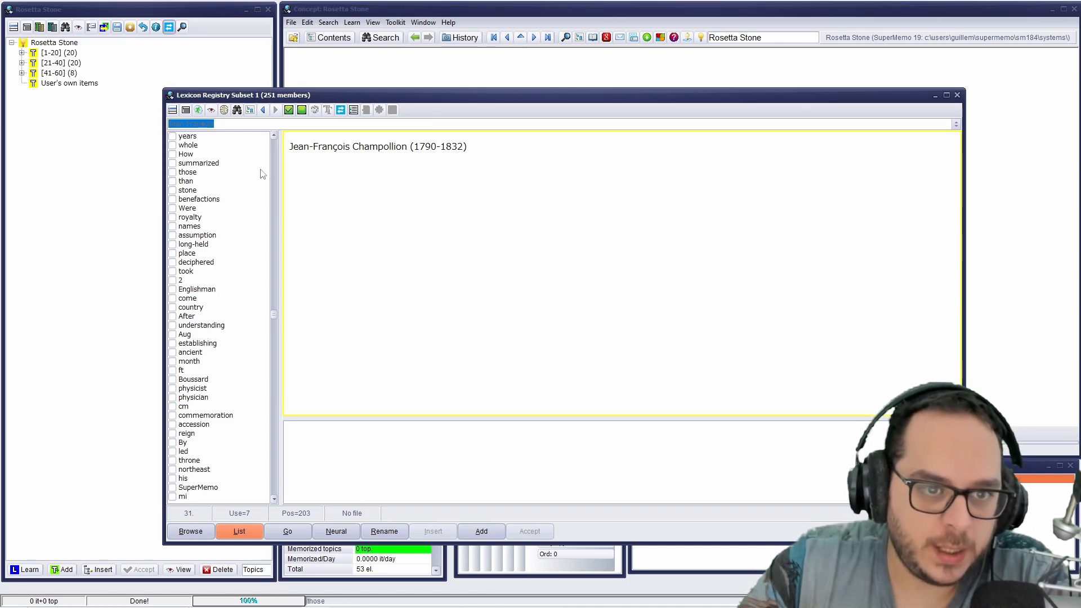
scroll(272, 160, "up", 15)
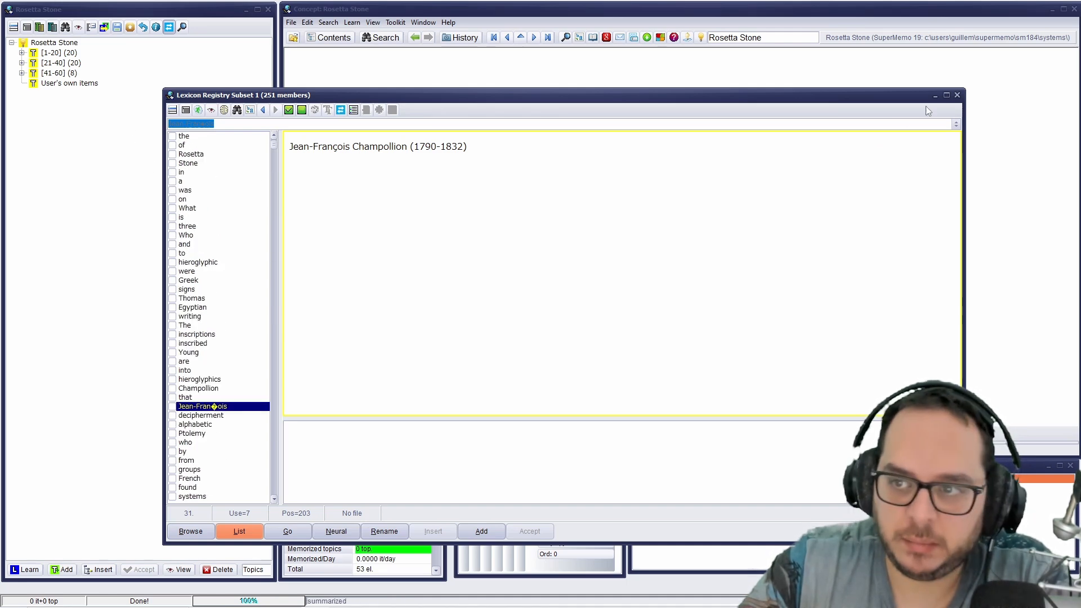
Close the Lexicon registry, start learning the collection and reveal the first item's answer.
left_click(957, 95)
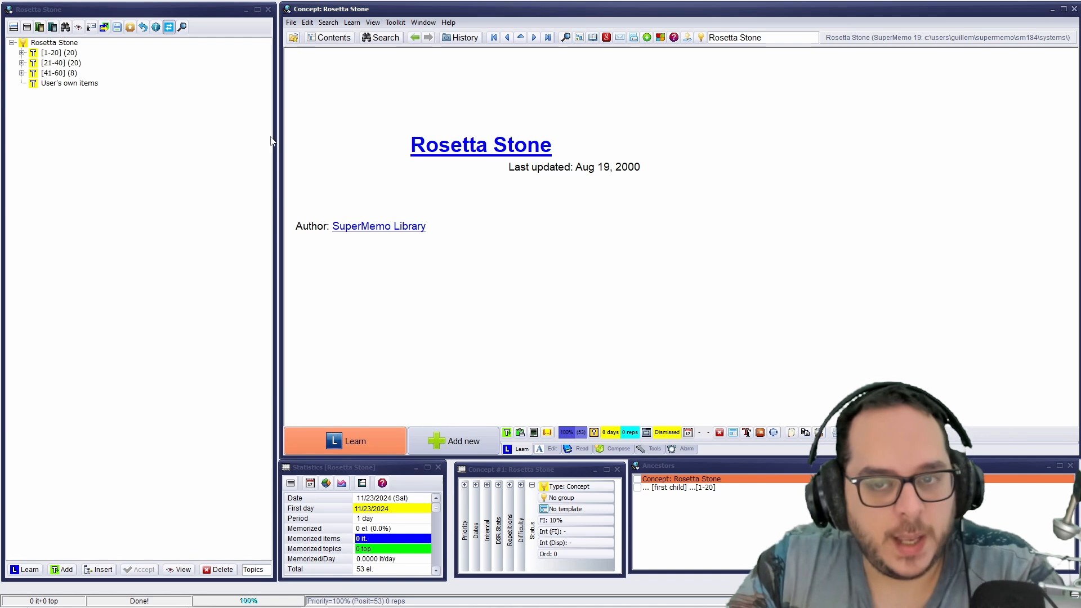
left_click(344, 440)
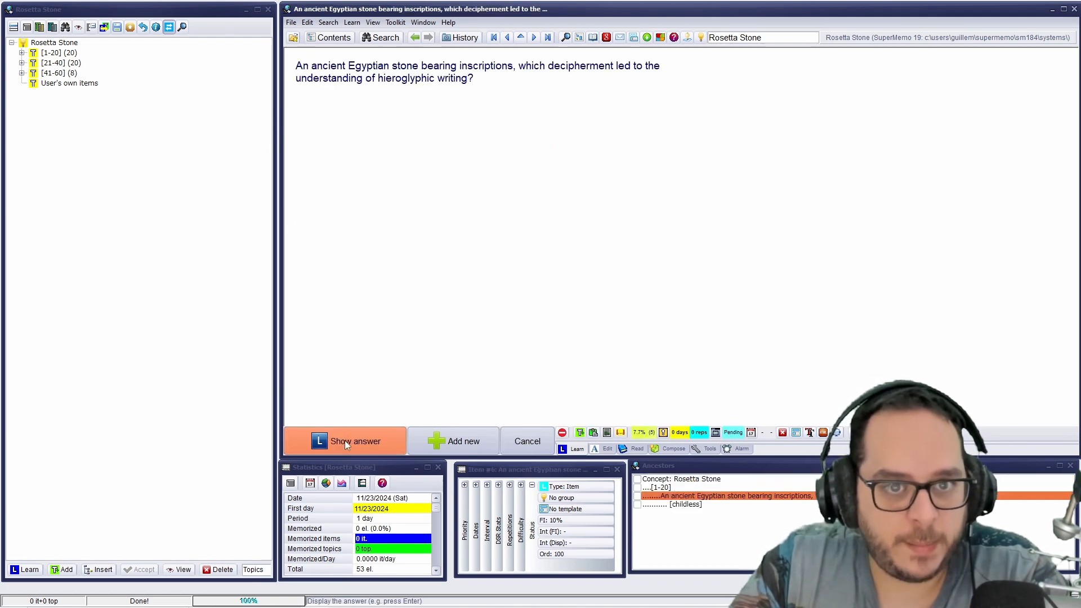
left_click(337, 446)
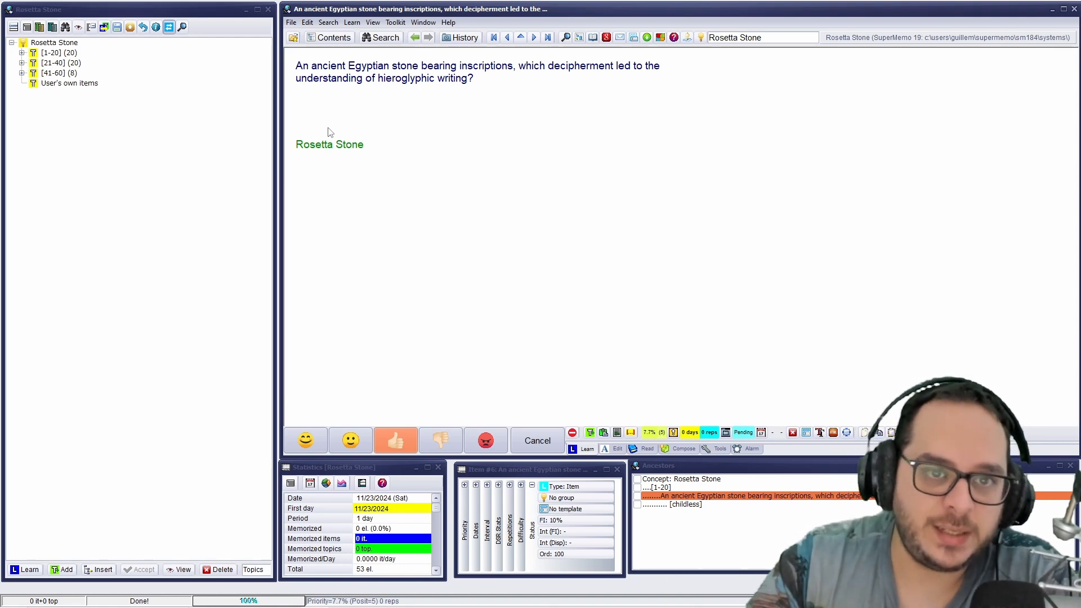
Delete all the members of the collection's Font registry, including Author, and close the registry.
left_click(321, 26)
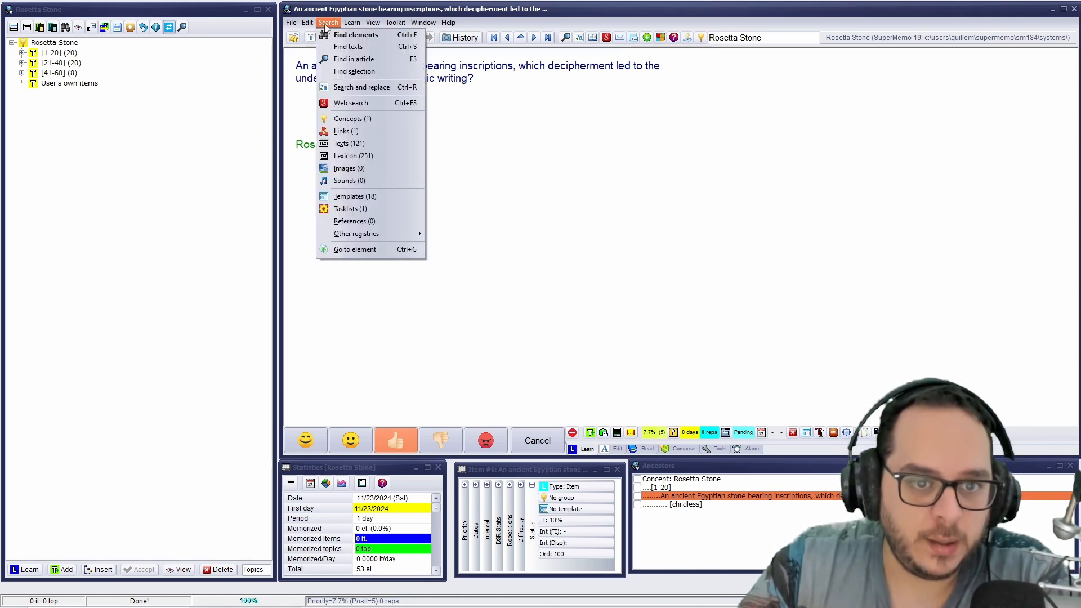
mouse_move(394, 233)
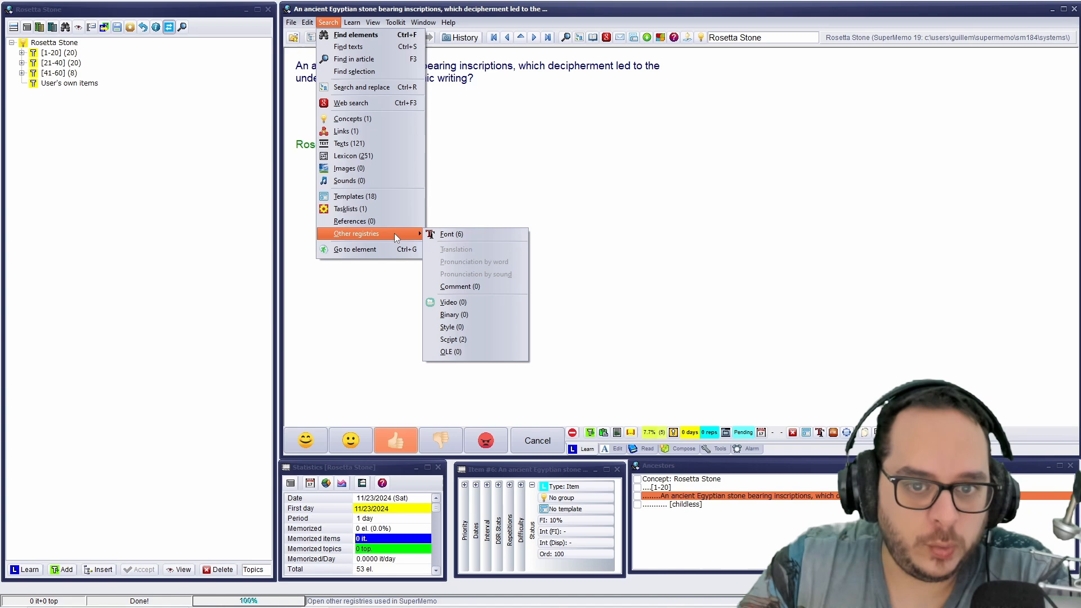
left_click(430, 233)
left_click(197, 145)
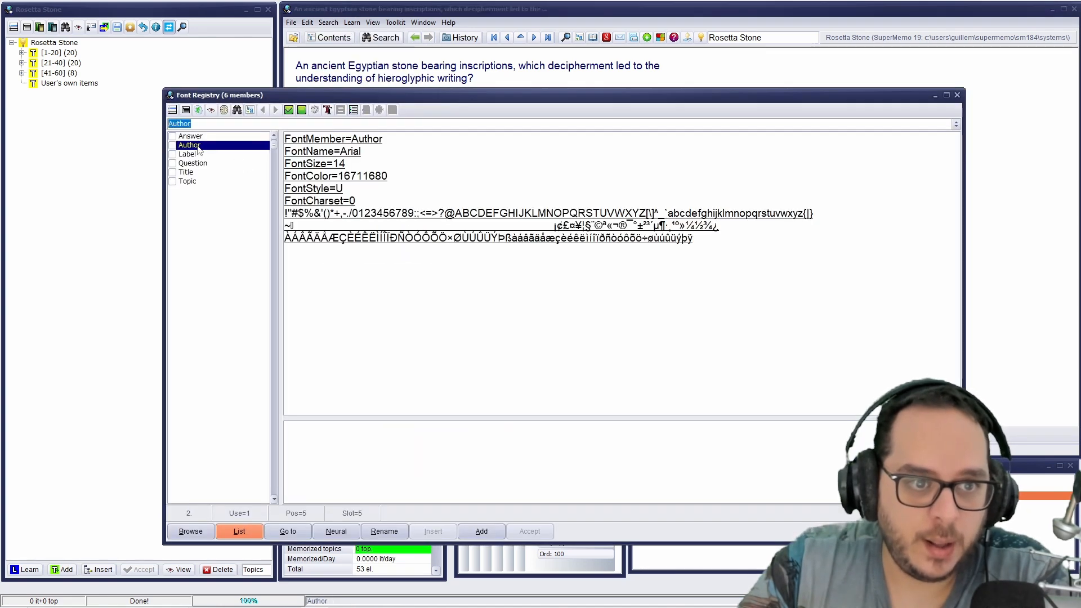
key("Delete")
left_click(425, 310)
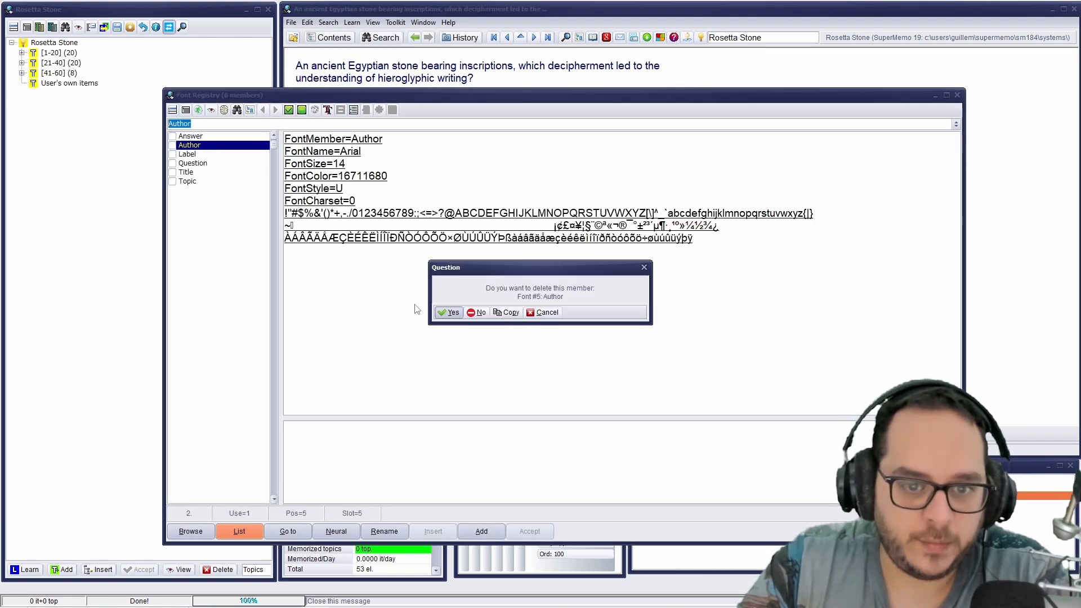
key("Return")
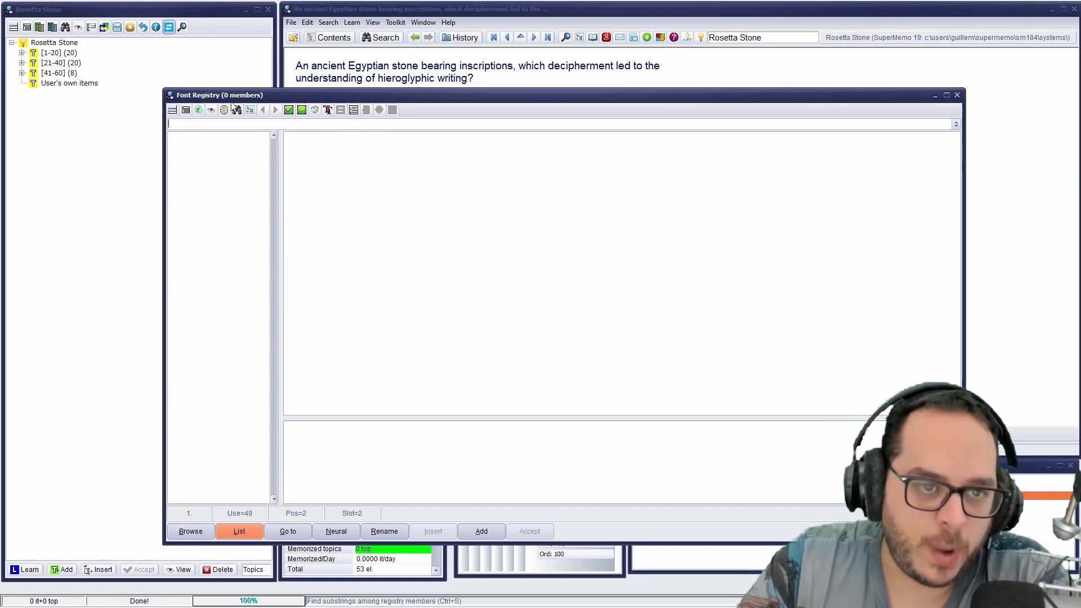
left_click(956, 96)
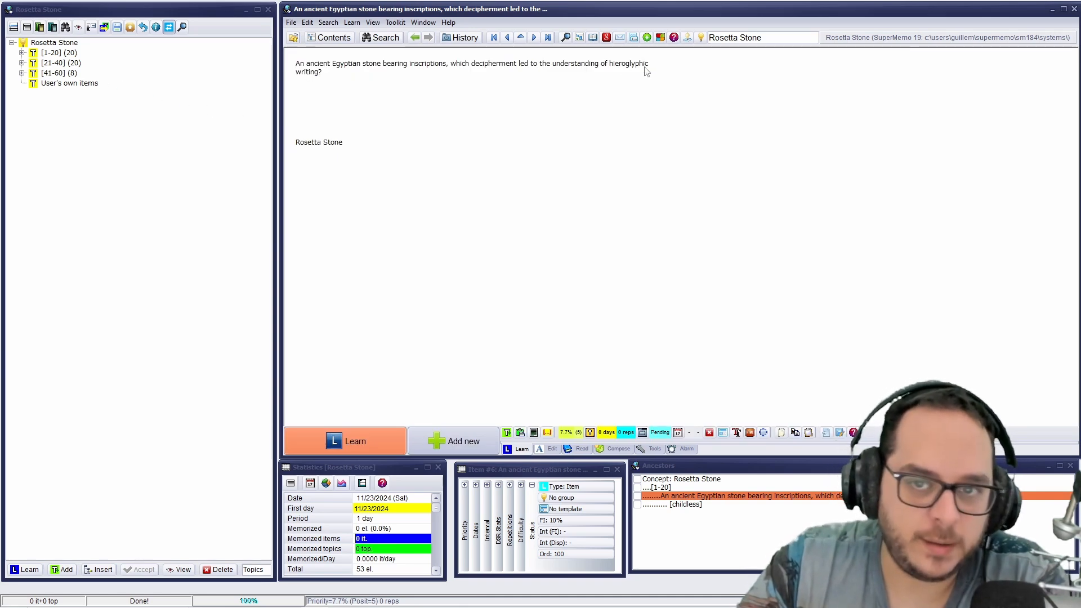
View the font settings in the program options and close them without changes.
left_click(398, 23)
left_click(411, 190)
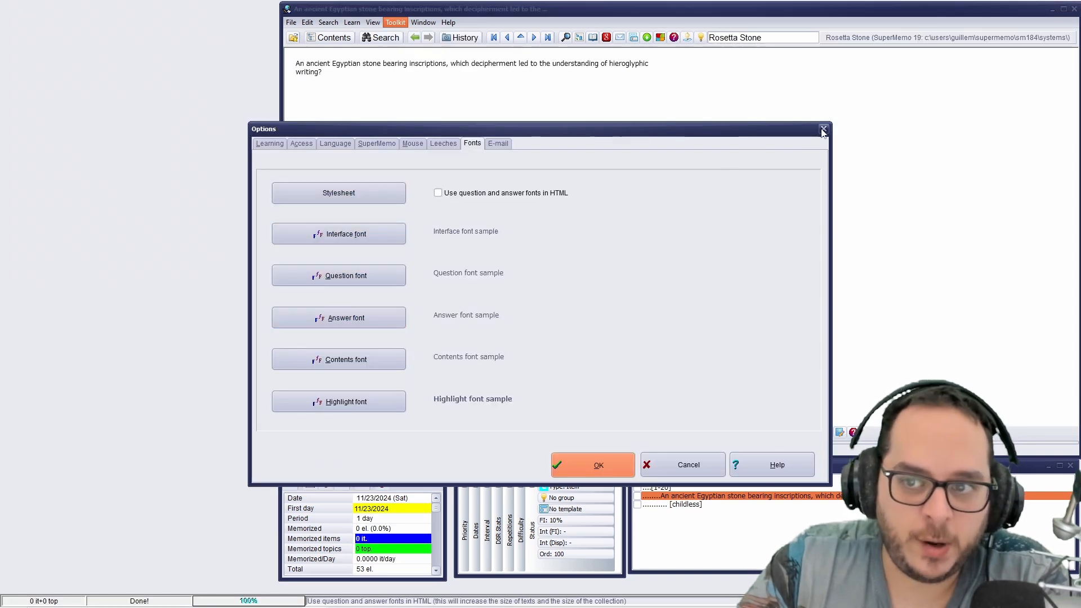
left_click(823, 130)
Transfer the elements of the whole Rosetta Stone root branch to the learning.KNO collection in the systems folder.
left_click(348, 40)
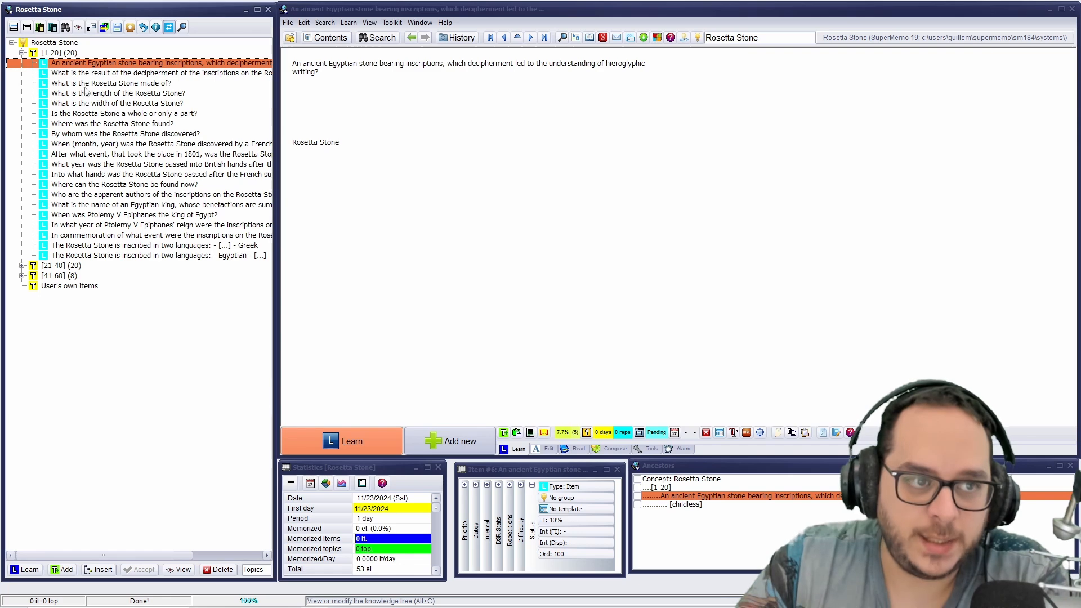
left_click(56, 44)
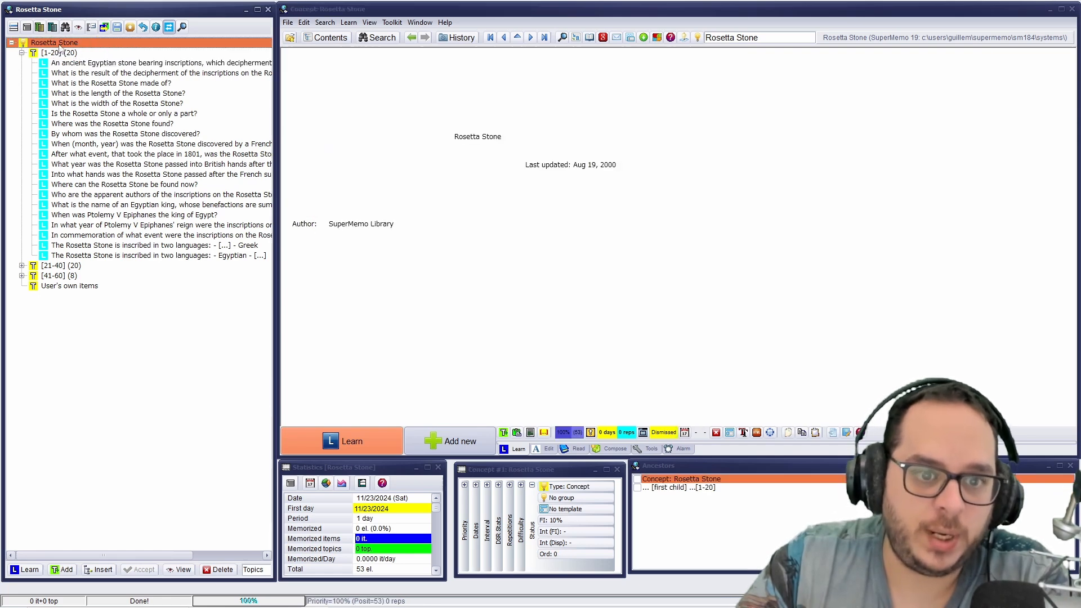
right_click(64, 43)
mouse_move(119, 193)
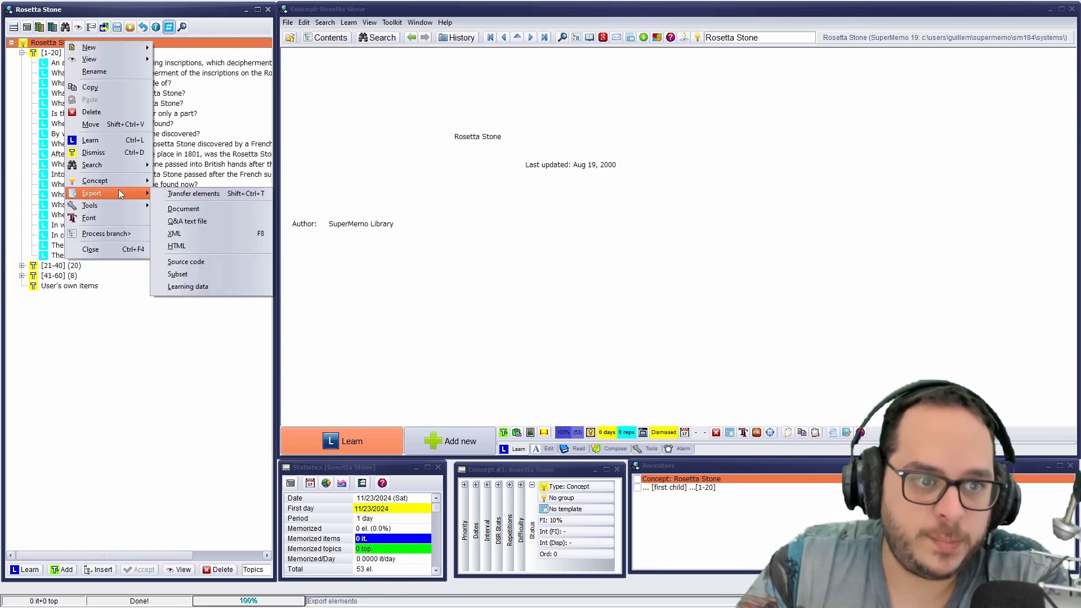
left_click(181, 194)
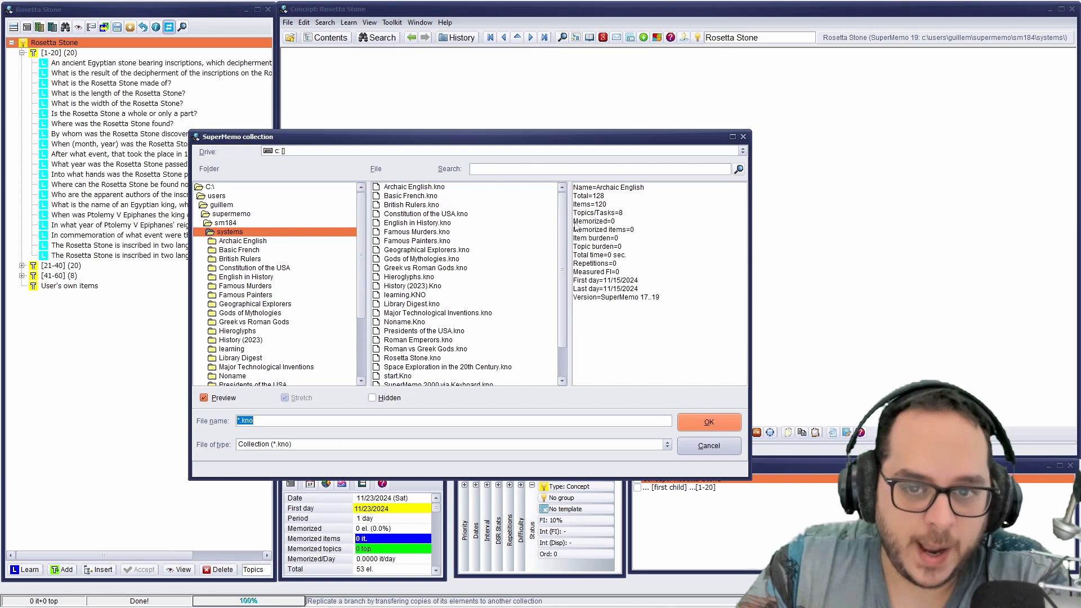
scroll(435, 361, "down", 2)
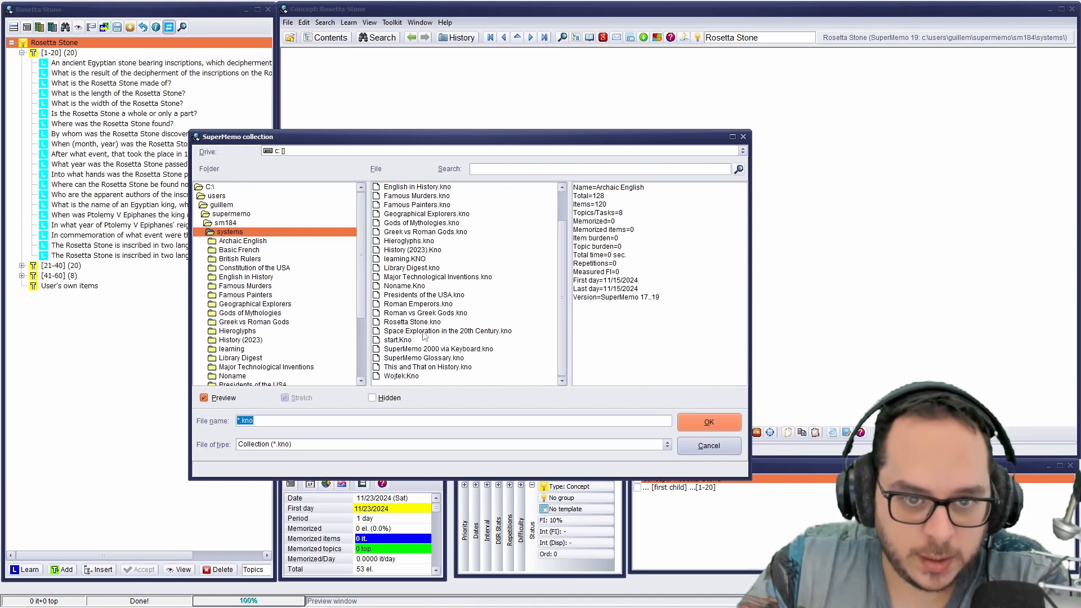
left_click(417, 225)
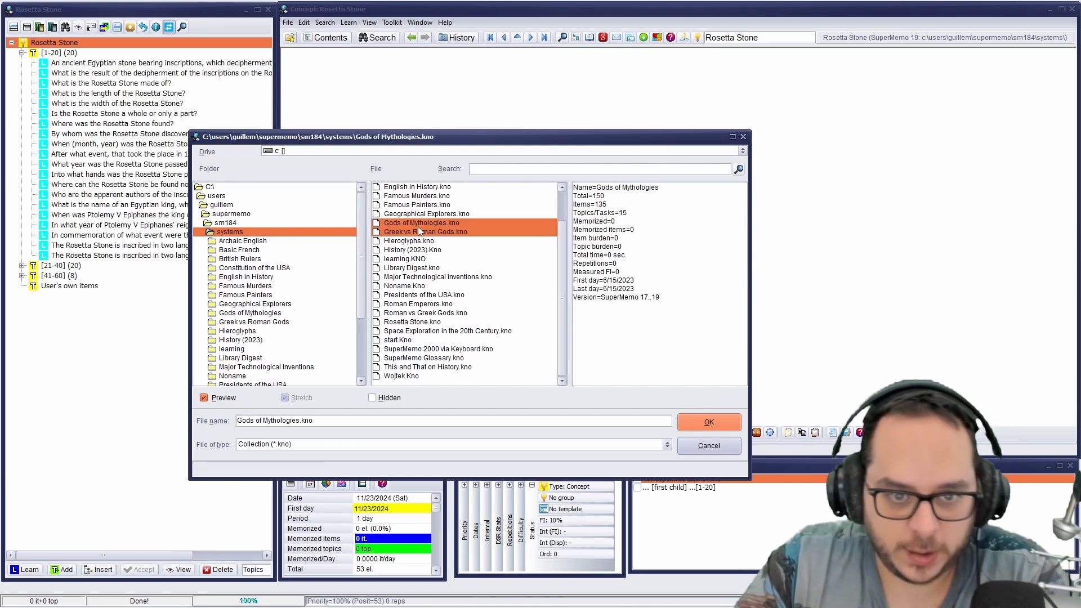
left_click(399, 259)
left_click(709, 421)
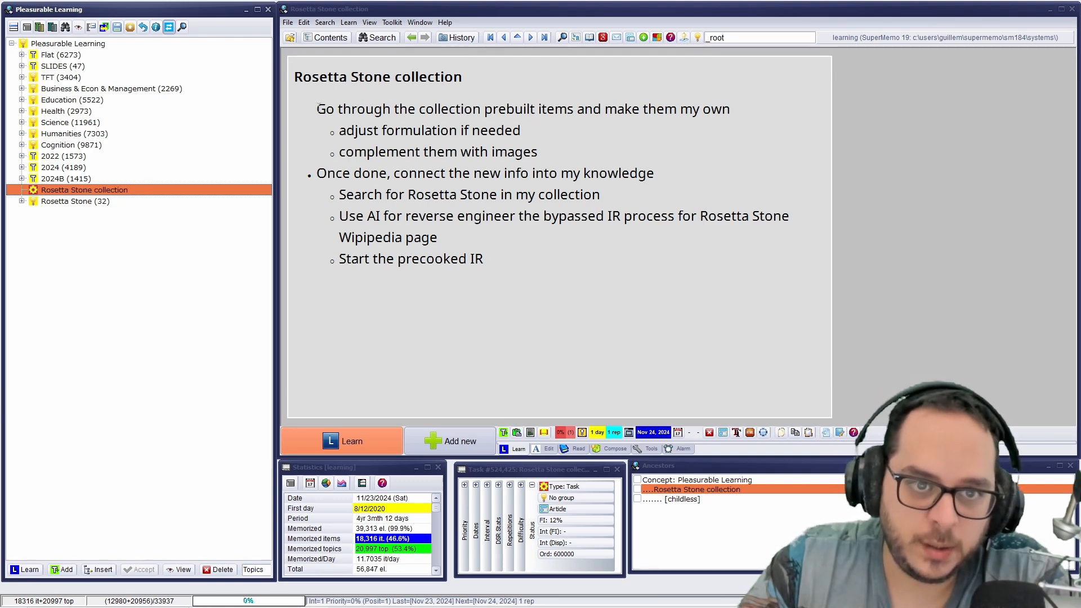
View the element parameters of the transferred Rosetta Stone concept in the Pleasurable Learning tree.
left_click(73, 203)
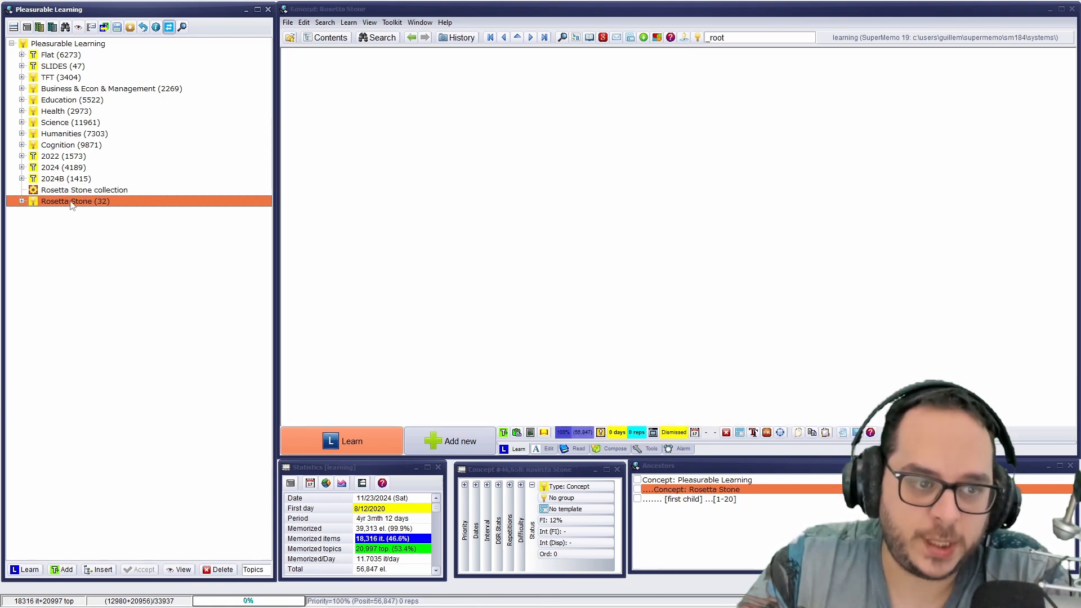
key("ctrl+shift+p")
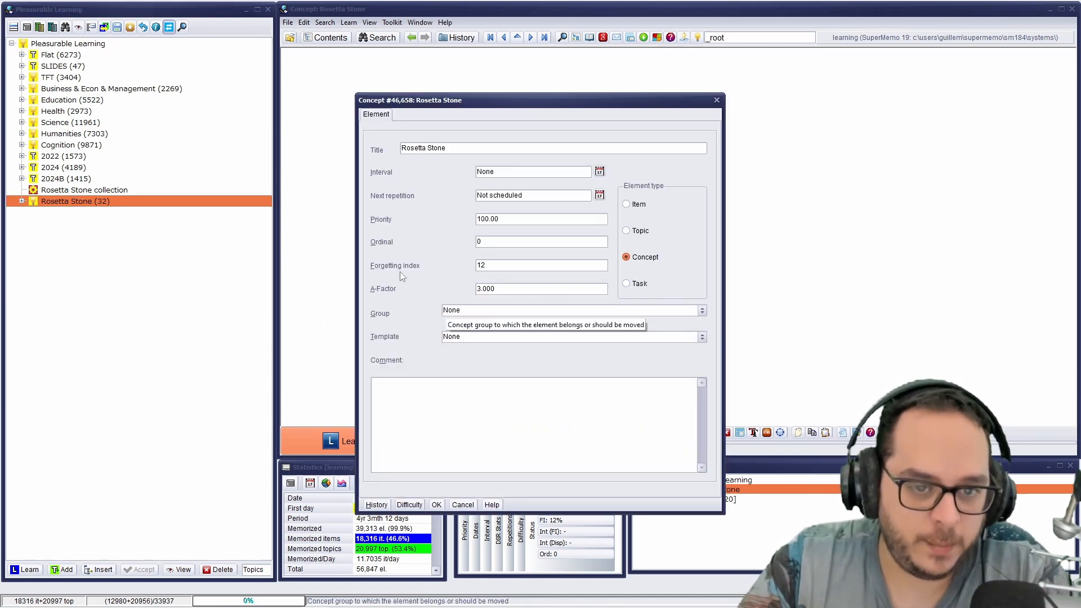
key("Escape")
Open the Concept registry and enable auto-applying similar templates for the concept 7 - Health & Well-being.
left_click(333, 24)
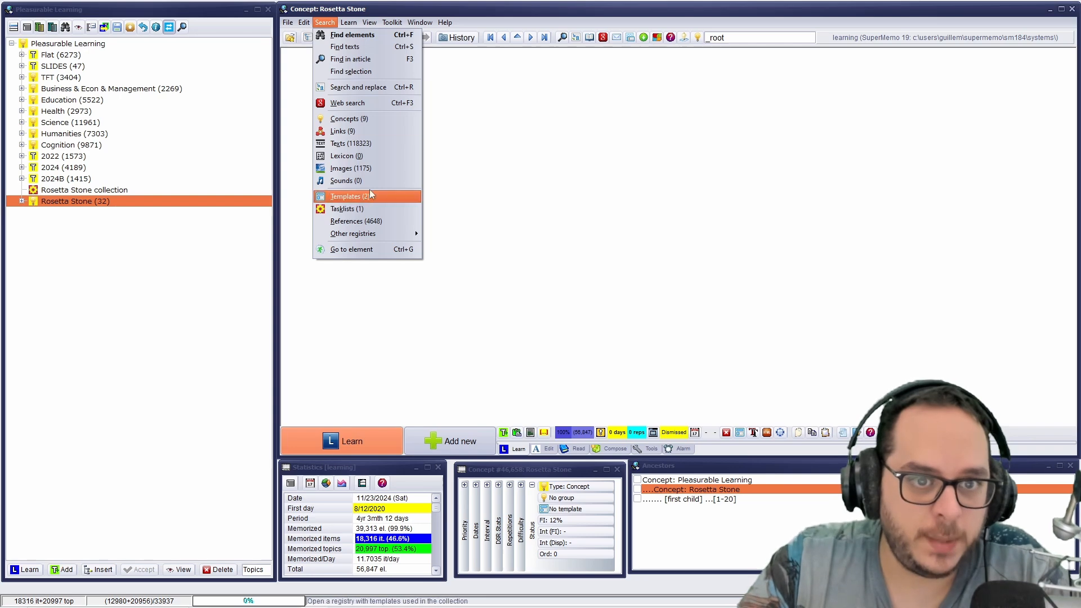
left_click(360, 123)
key("Up")
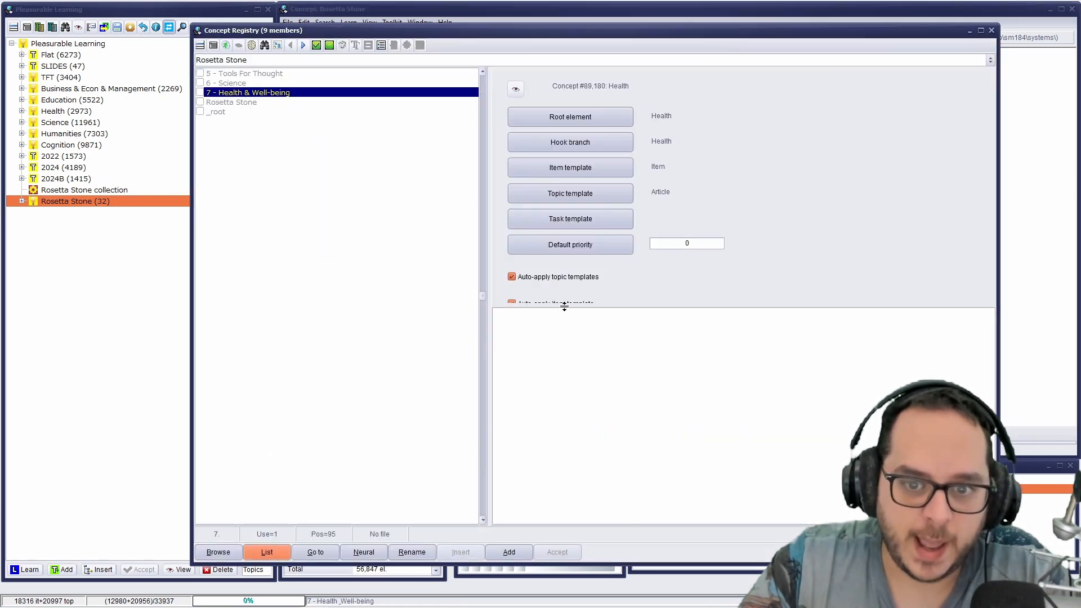
left_click_drag(562, 307, 559, 367)
left_click(519, 332)
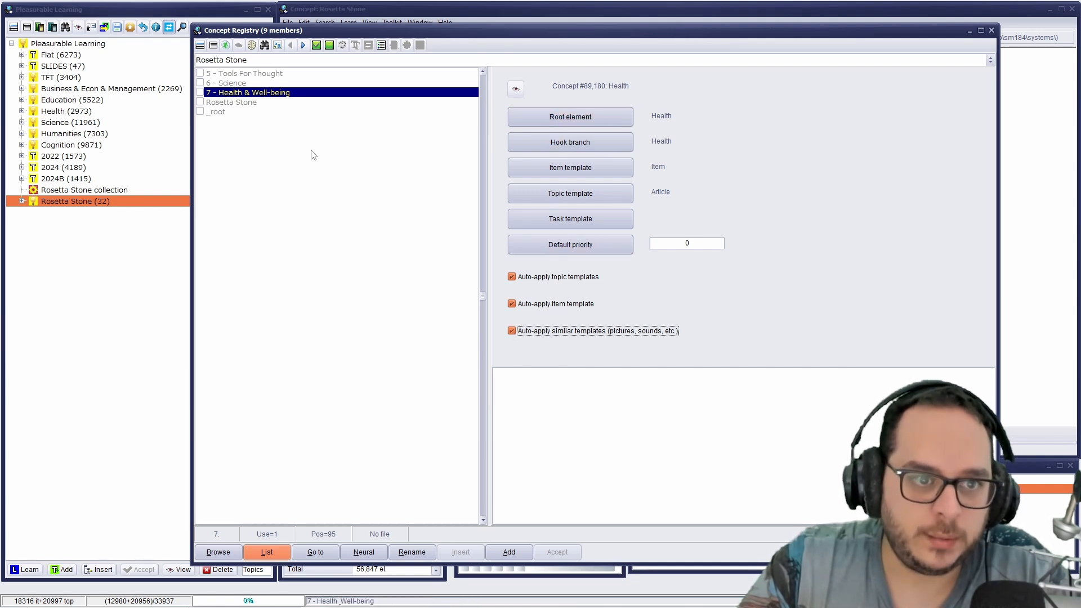
Enable auto-applying topic, item and similar templates for the Rosetta Stone concept, and close the Concept registry.
left_click(248, 102)
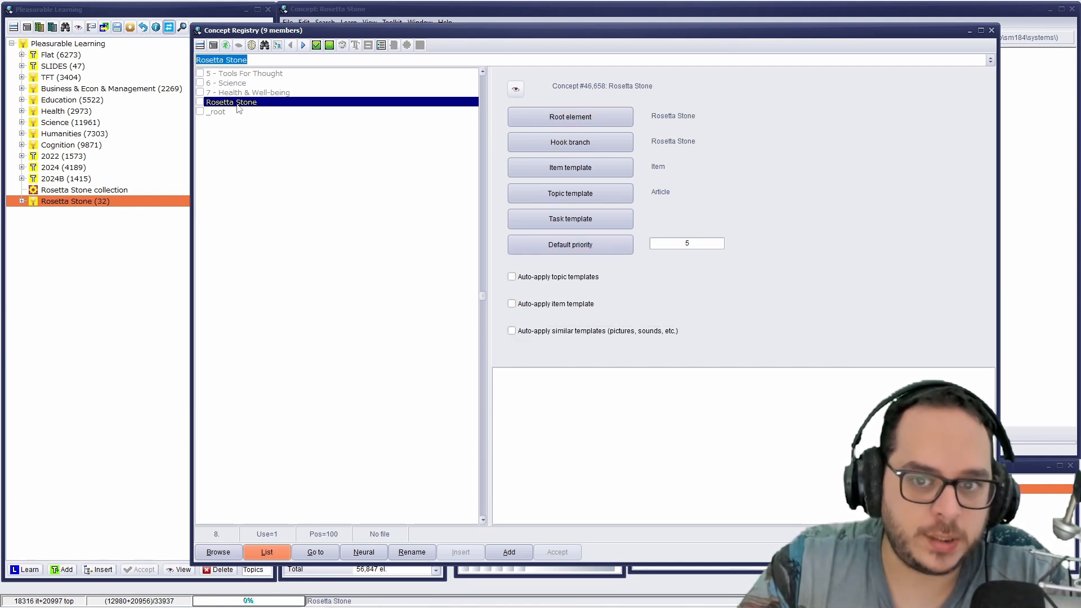
left_click(518, 278)
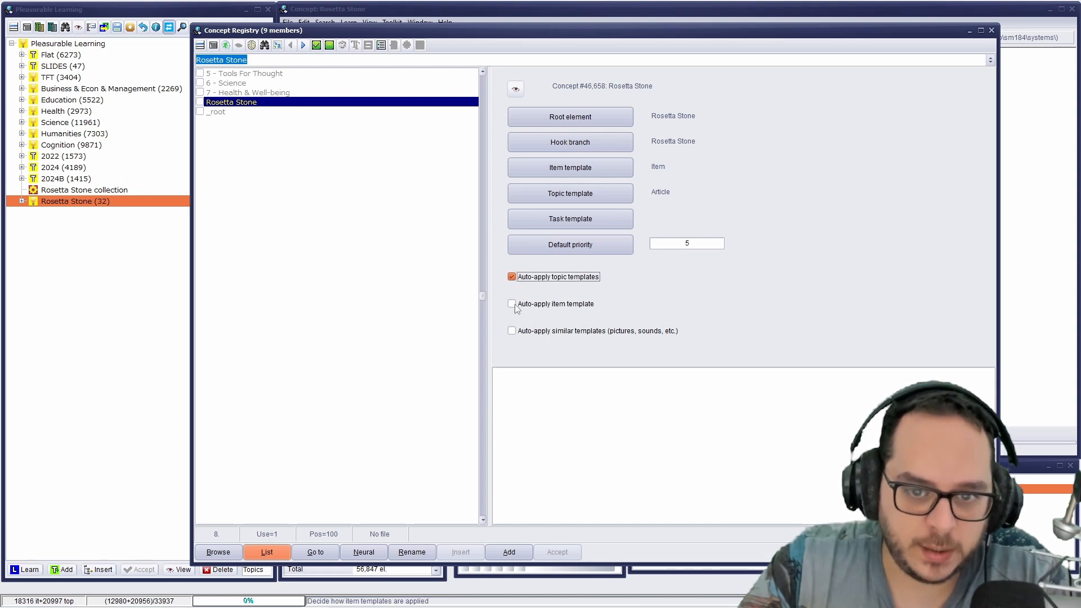
left_click(513, 304)
left_click(512, 332)
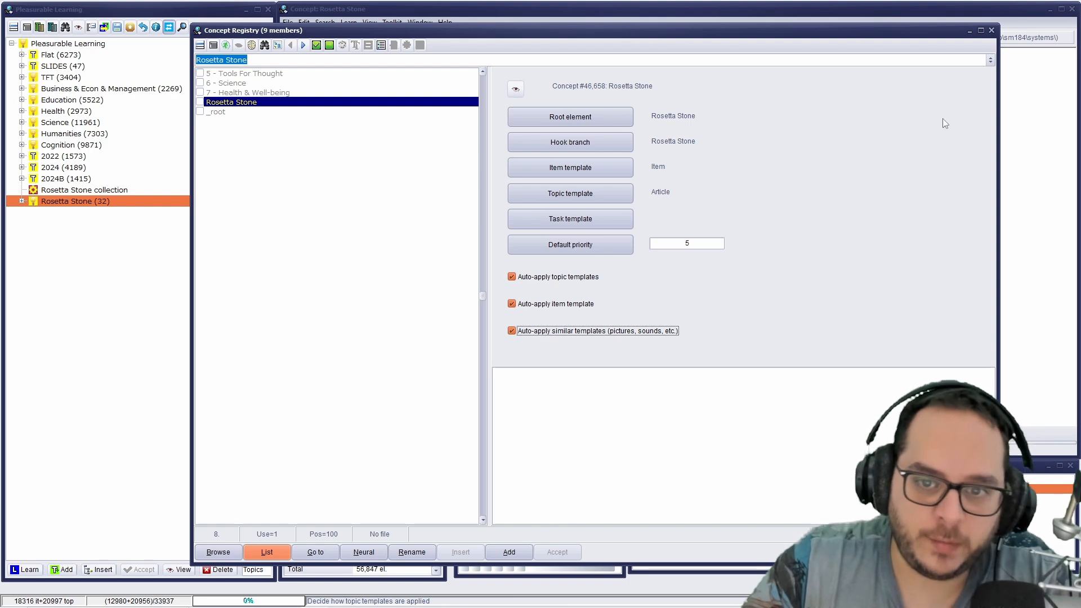
left_click(991, 30)
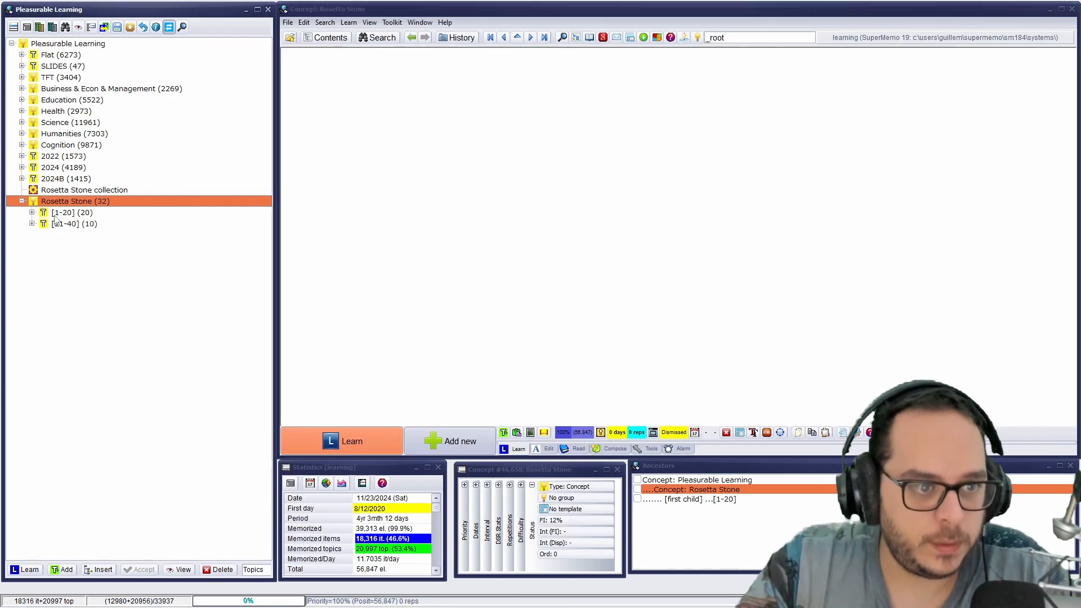
Return to the Rosetta Stone collection, run a detailed repair of it and review the integrity report.
left_click(445, 320)
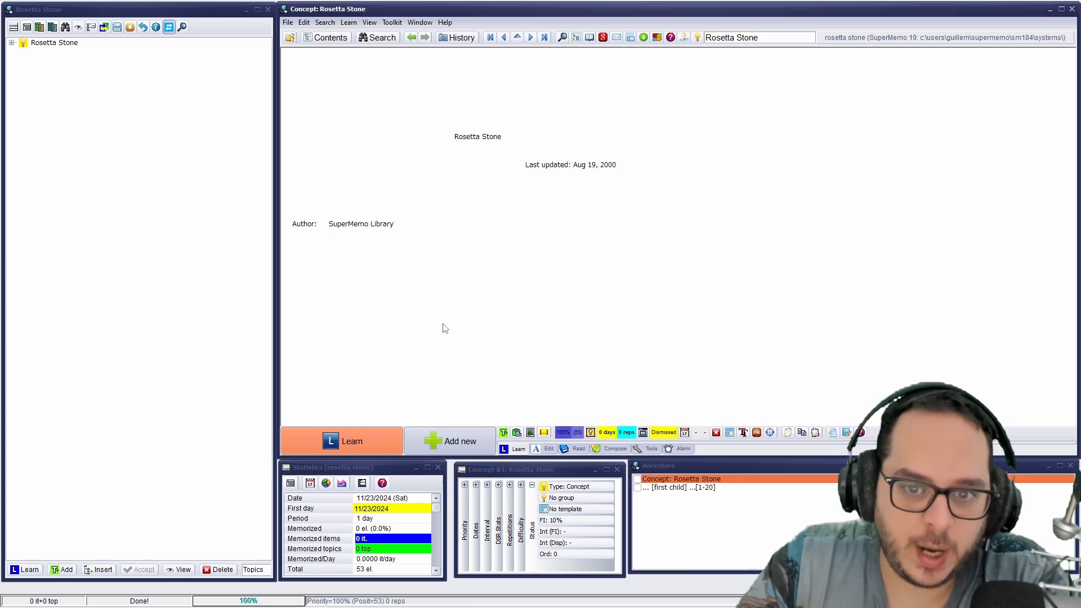
left_click(304, 22)
mouse_move(287, 22)
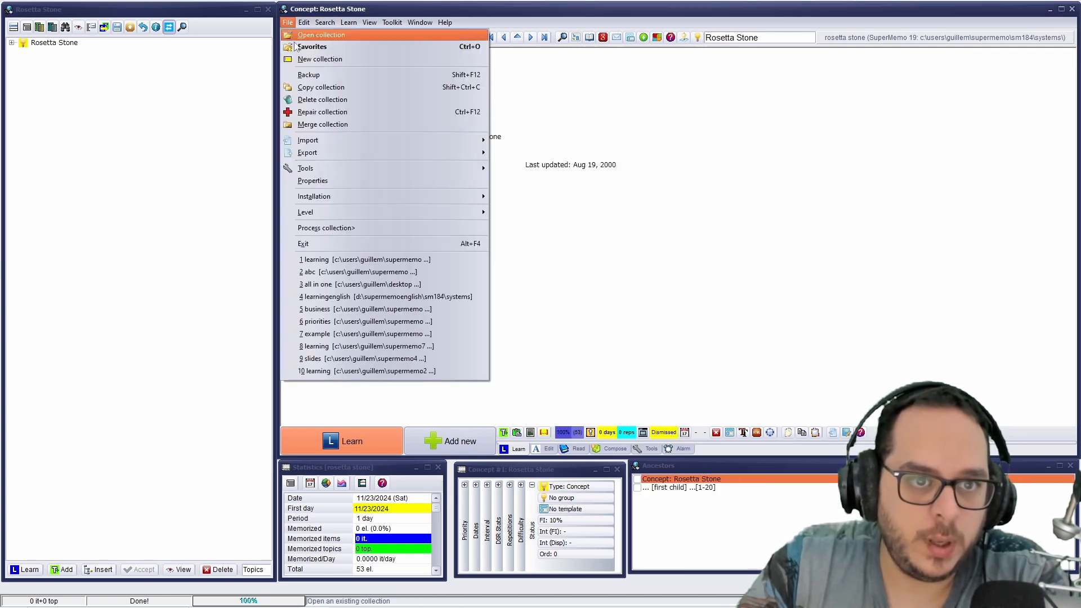
left_click(339, 112)
left_click(605, 261)
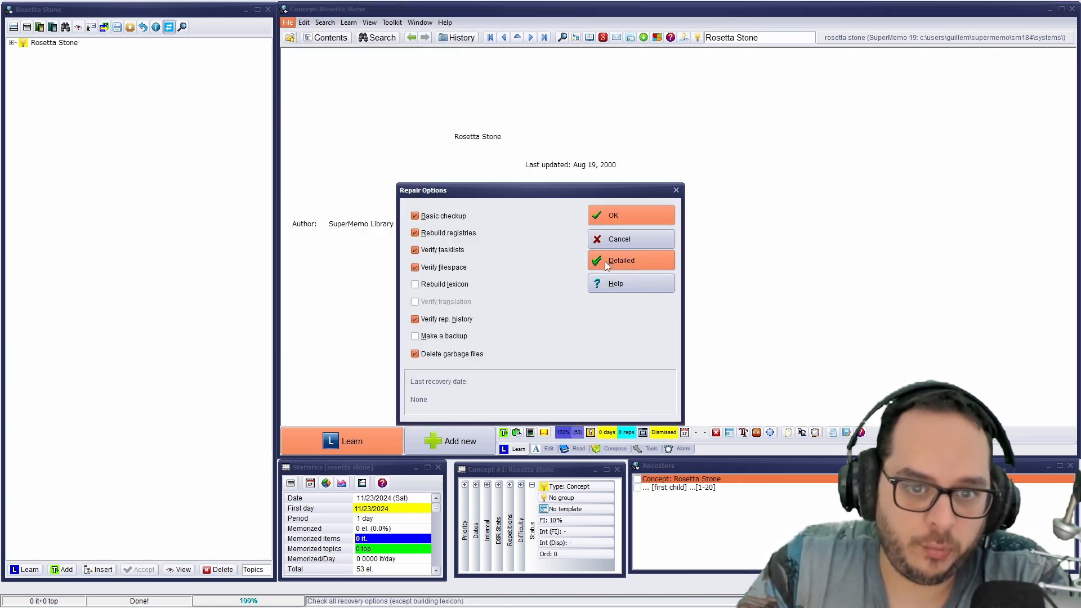
left_click(608, 209)
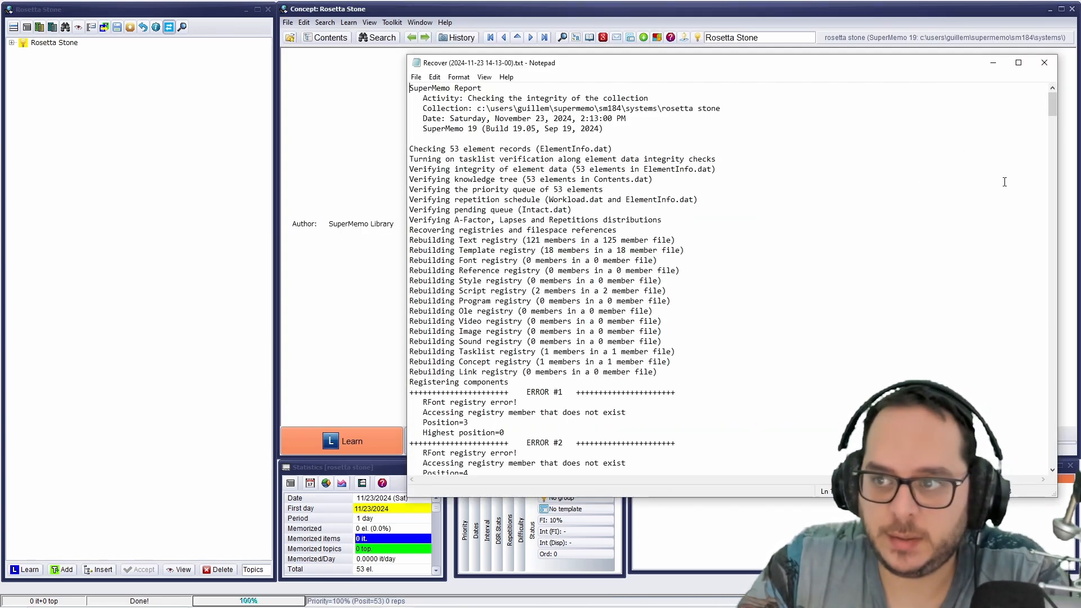
left_click_drag(1052, 105, 1043, 169)
left_click(1044, 63)
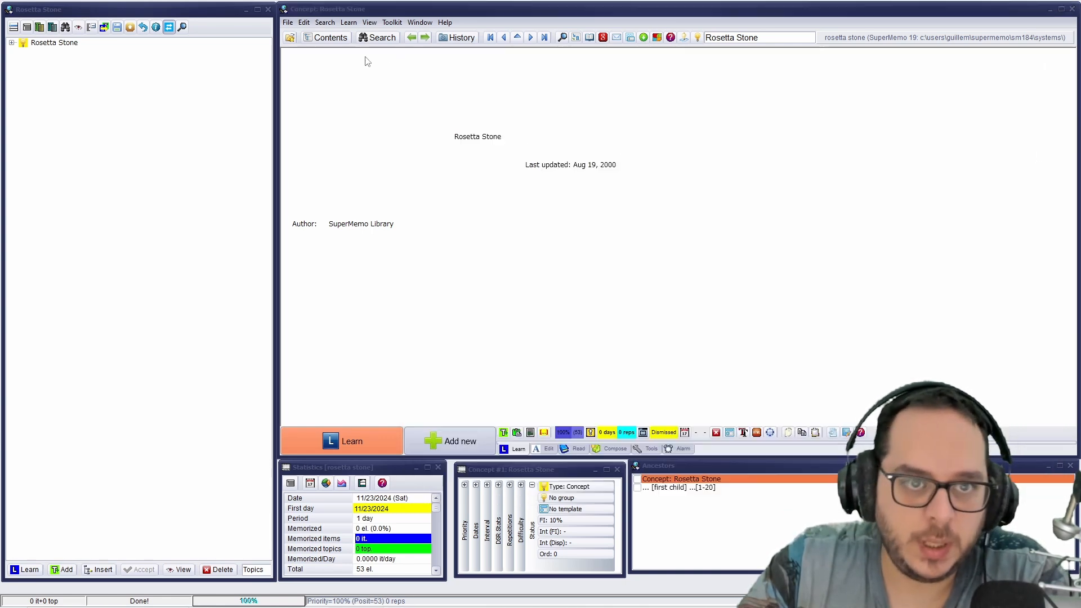
Run the detailed repair on the Rosetta Stone collection once more and close the integrity report.
left_click(288, 22)
left_click(349, 112)
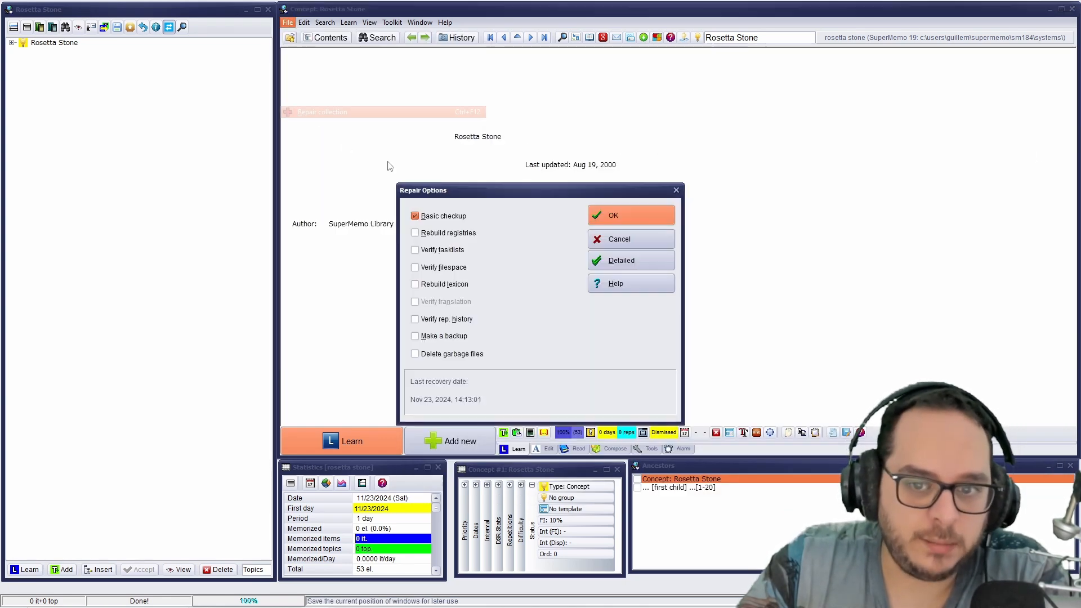
left_click(637, 258)
left_click(628, 219)
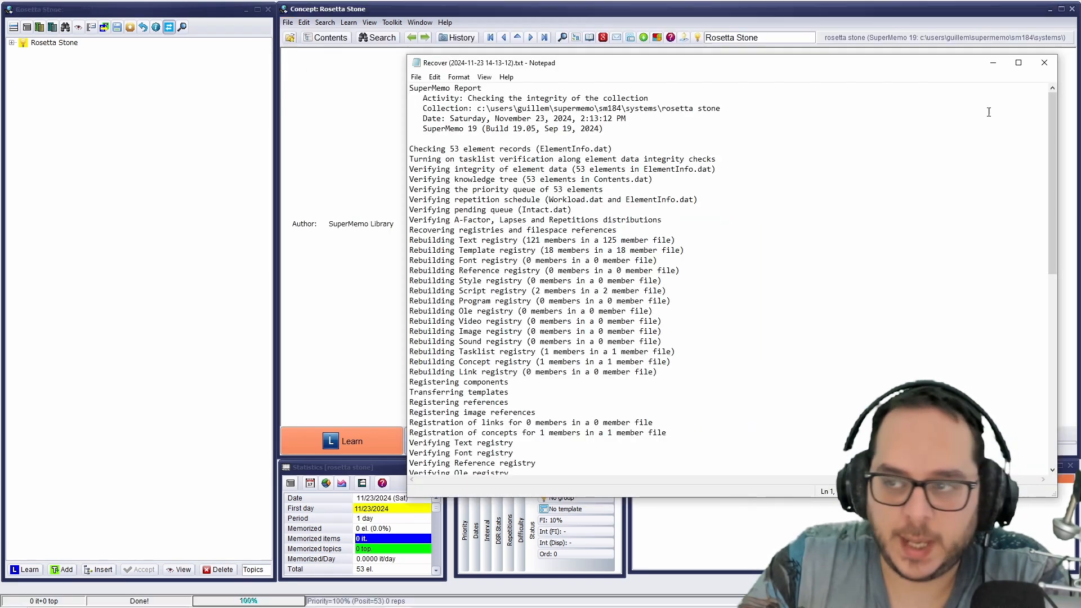
left_click(1043, 63)
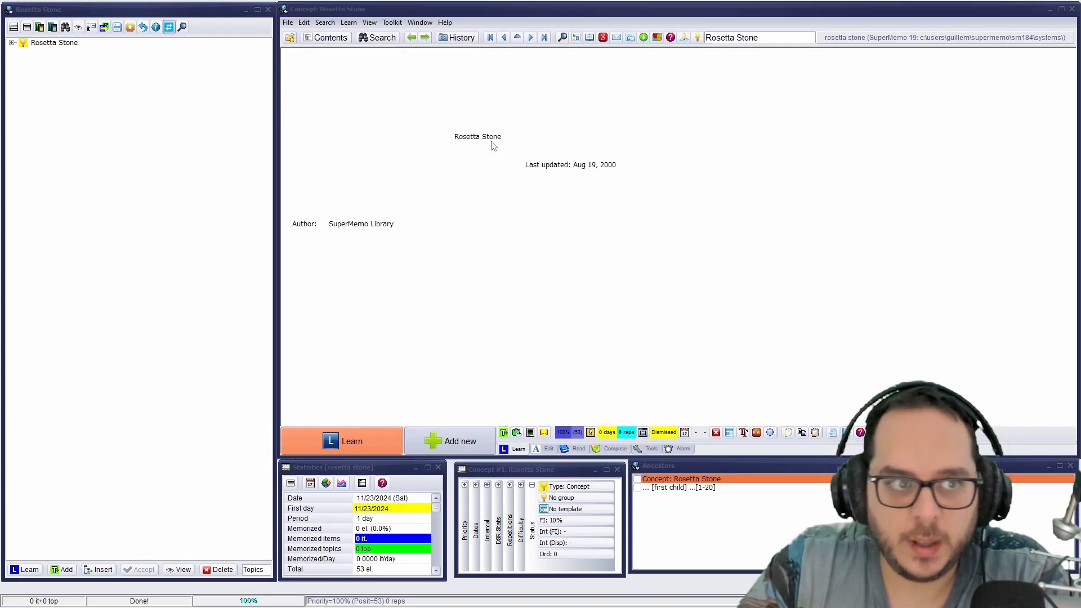
Expand the Rosetta Stone tree and check the font formatting of several items in the [21-40] branch.
left_click(12, 42)
left_click(22, 63)
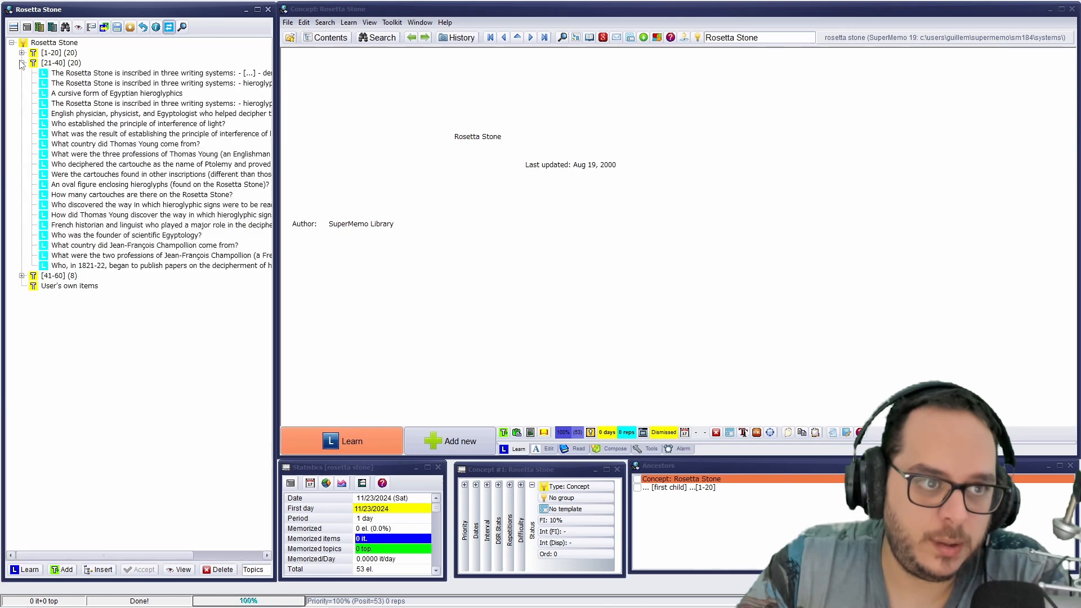
left_click(78, 84)
left_click(75, 155)
left_click(85, 226)
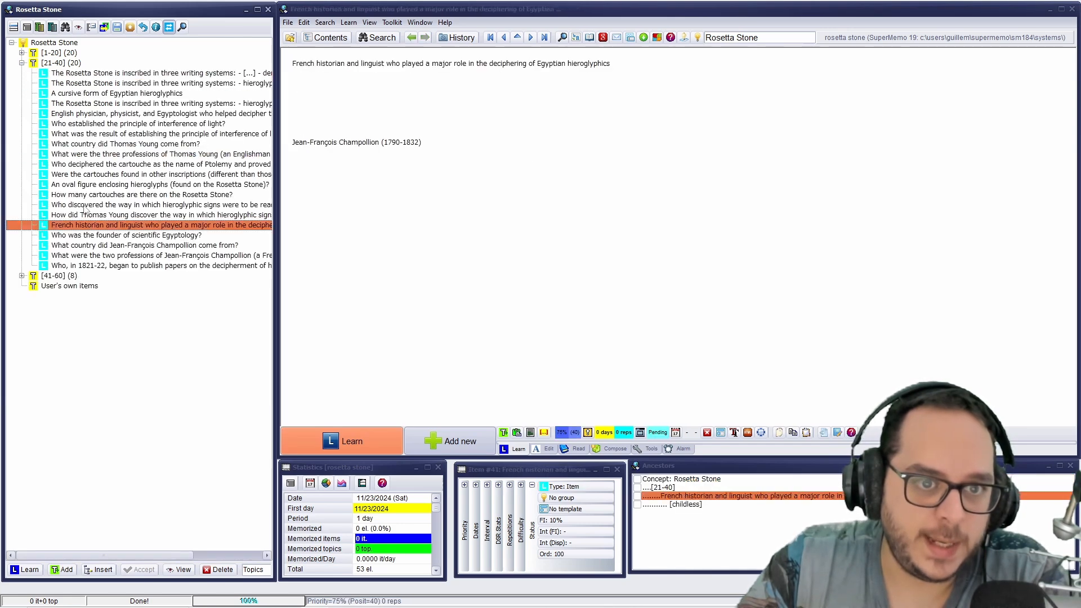
left_click(22, 63)
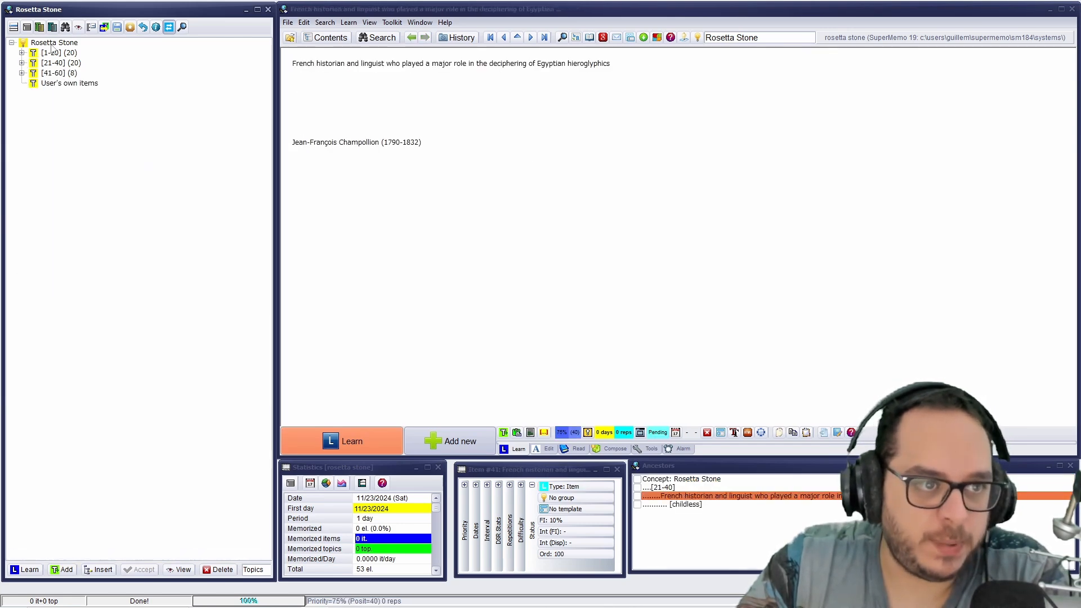
Transfer the whole Rosetta Stone branch to the learning.KNO collection, integrating all files with the target file system.
right_click(34, 43)
mouse_move(82, 187)
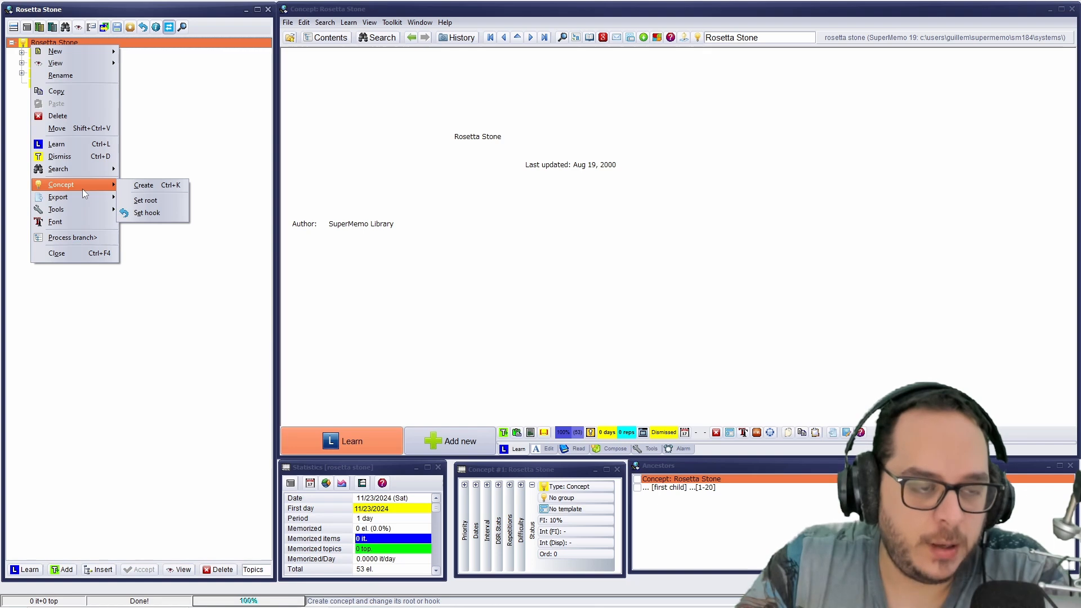
left_click(52, 41)
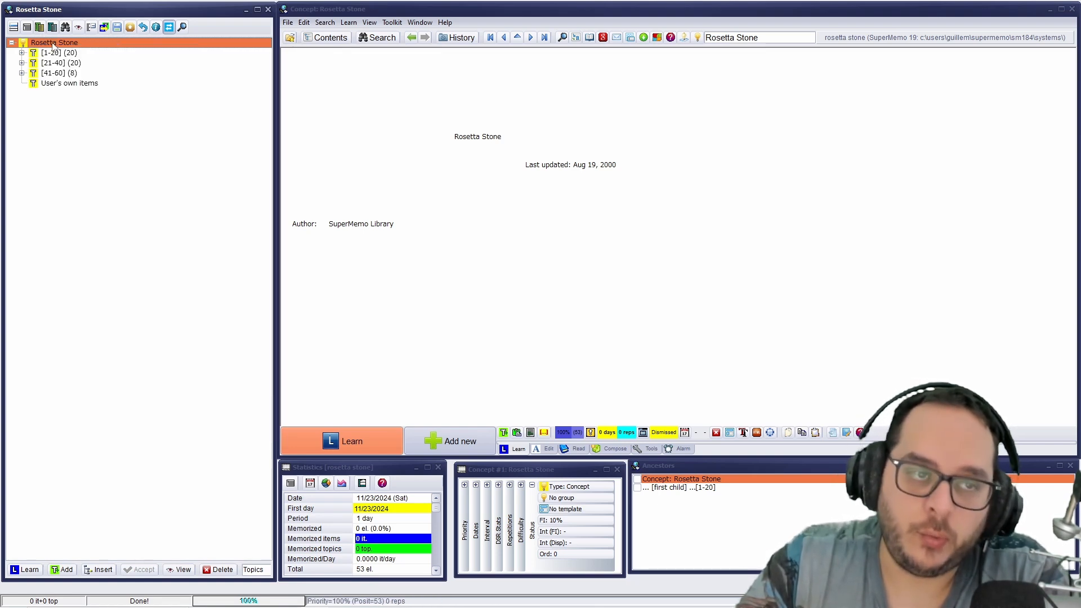
right_click(52, 45)
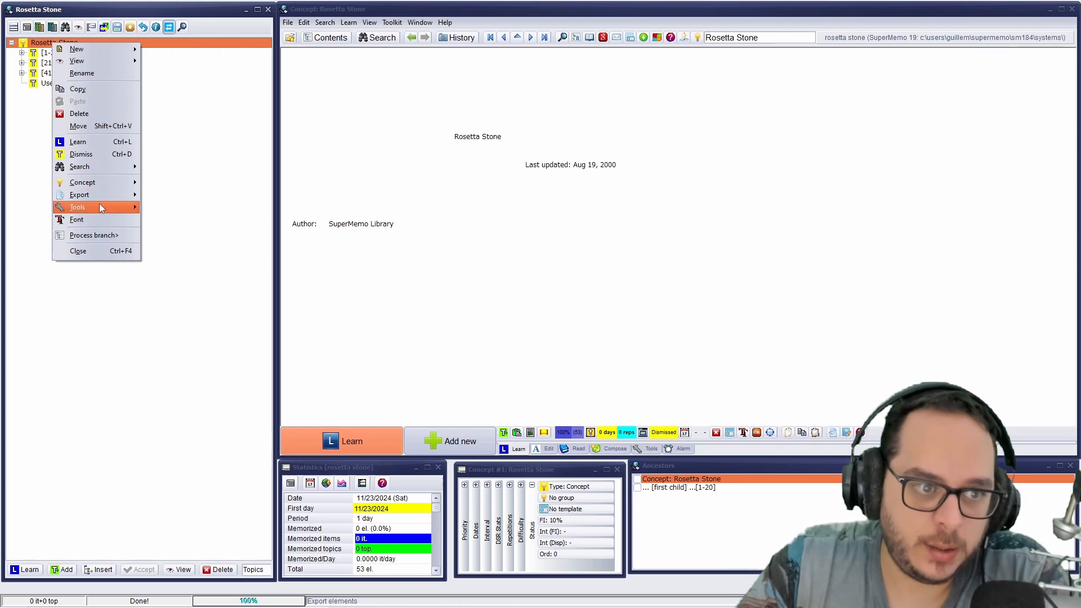
mouse_move(119, 207)
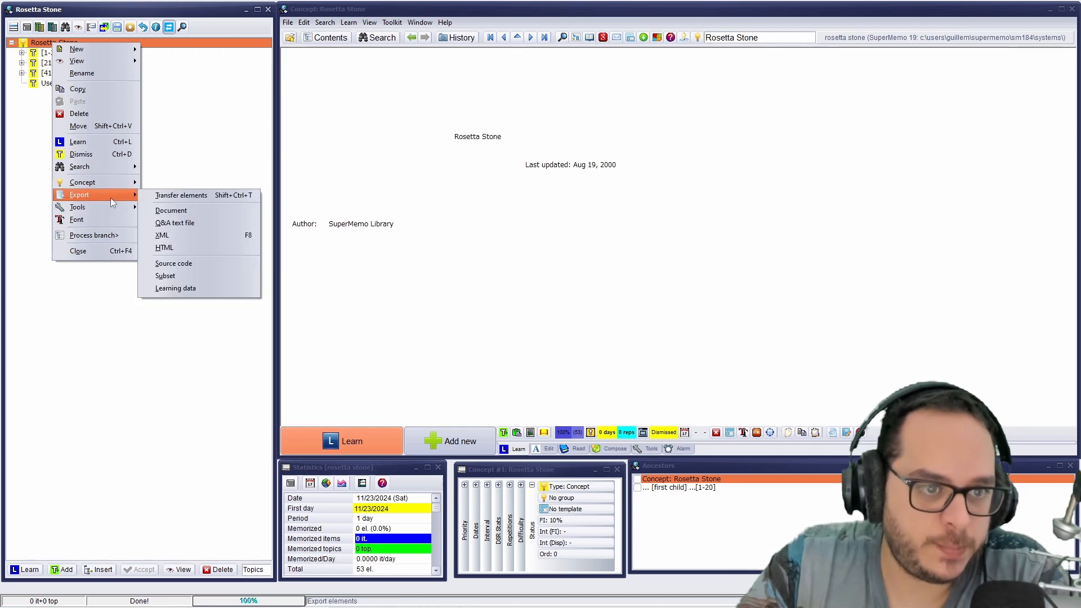
left_click(163, 195)
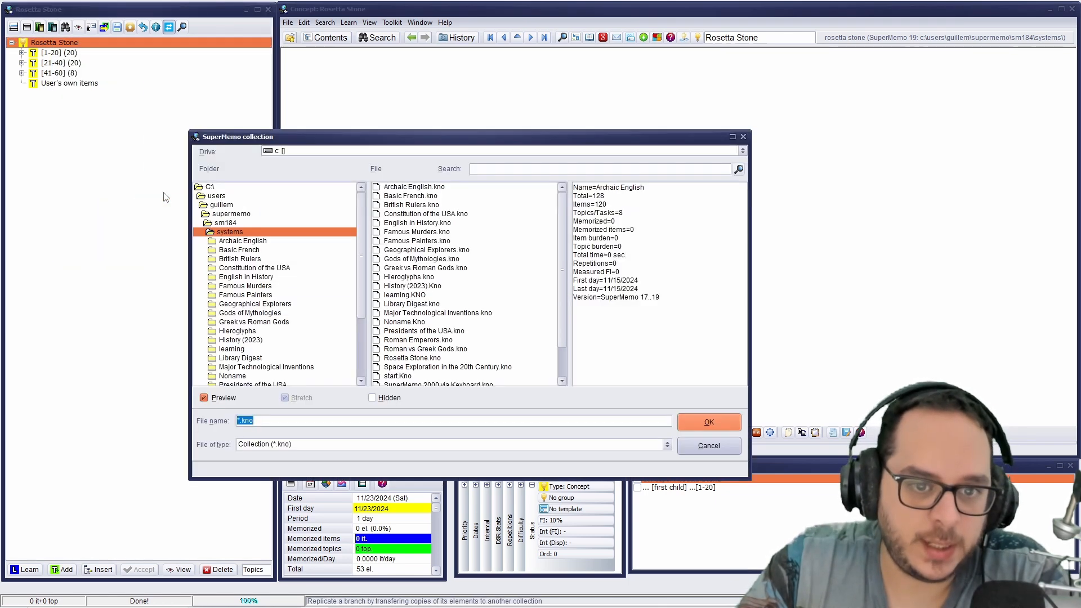
left_click(409, 293)
left_click(697, 420)
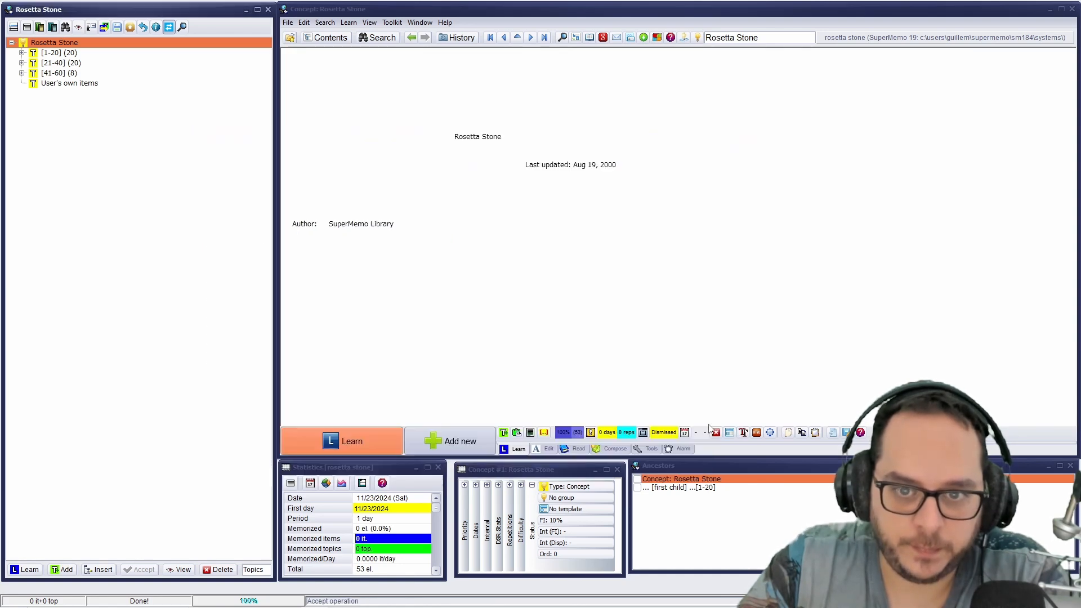
left_click(426, 321)
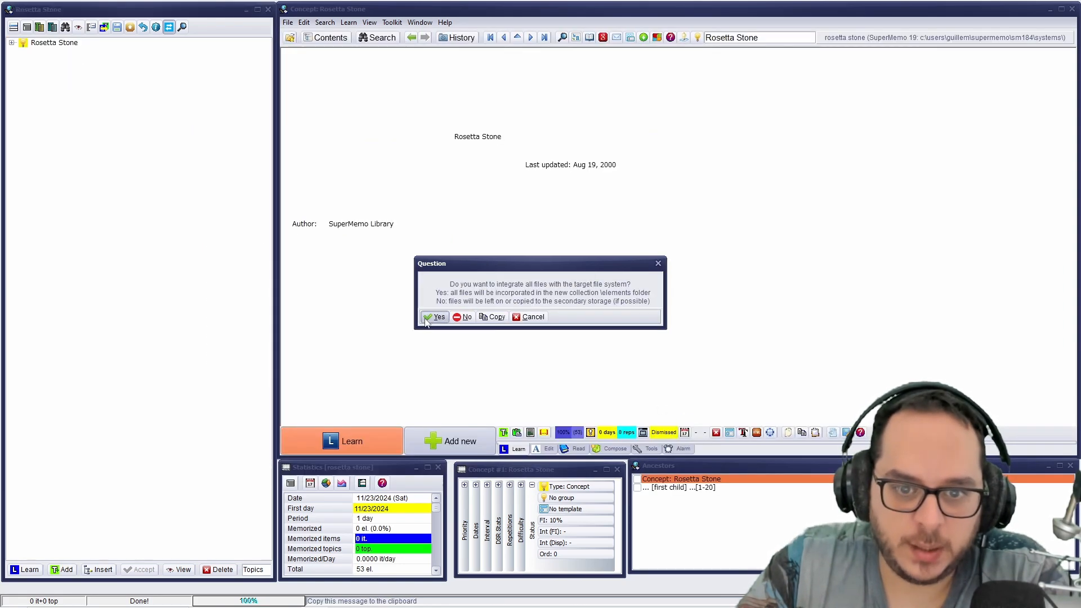
left_click(434, 316)
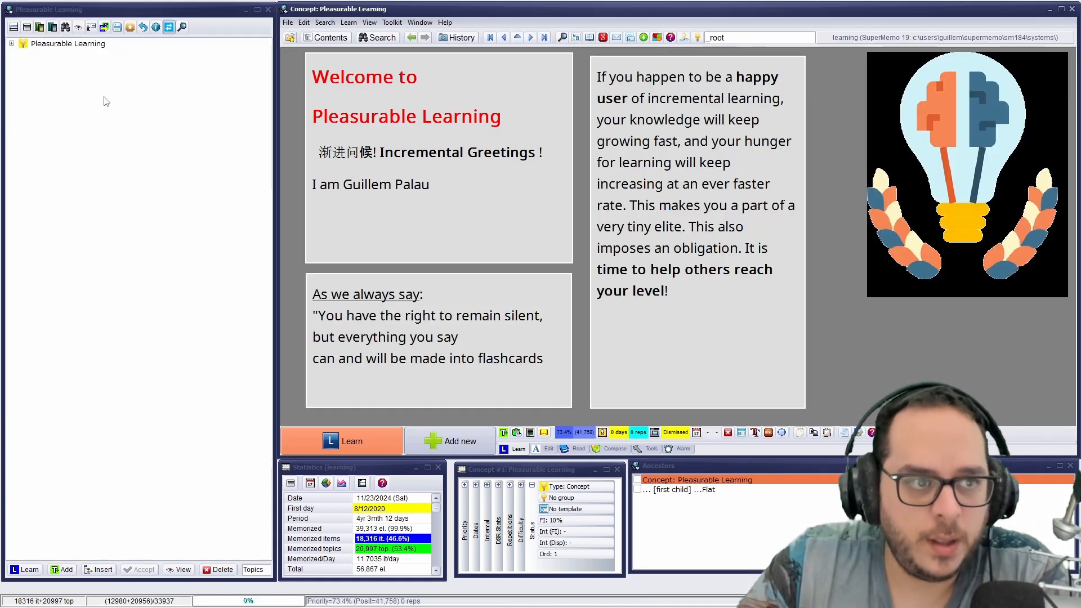
In the Pleasurable Learning collection, enable auto-applying topic, item and similar templates for the newly transferred Rosetta Stone concept.
left_click(12, 43)
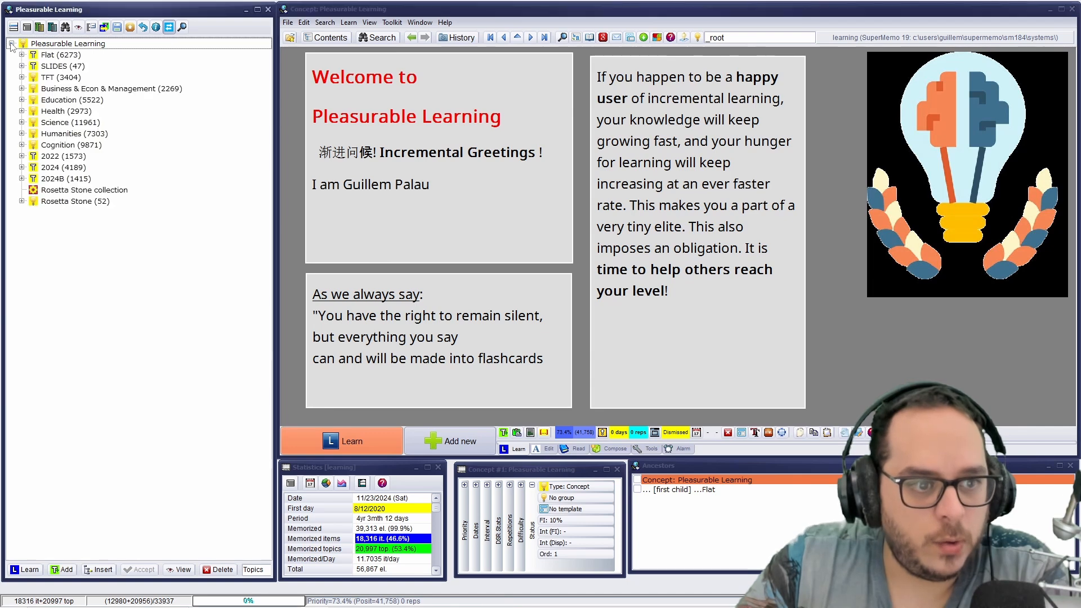
left_click(52, 203)
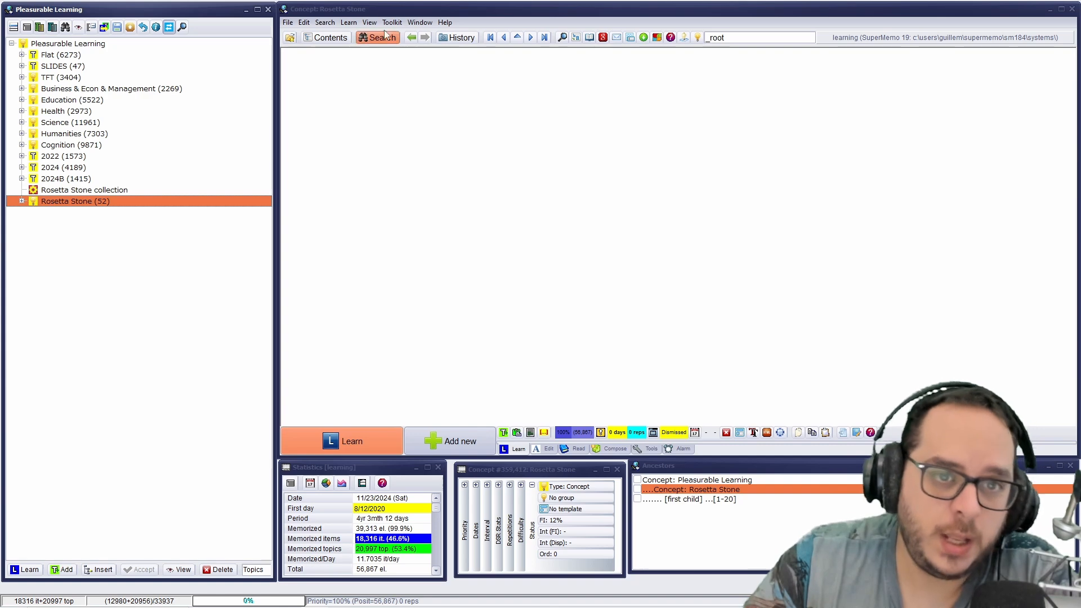
left_click(333, 21)
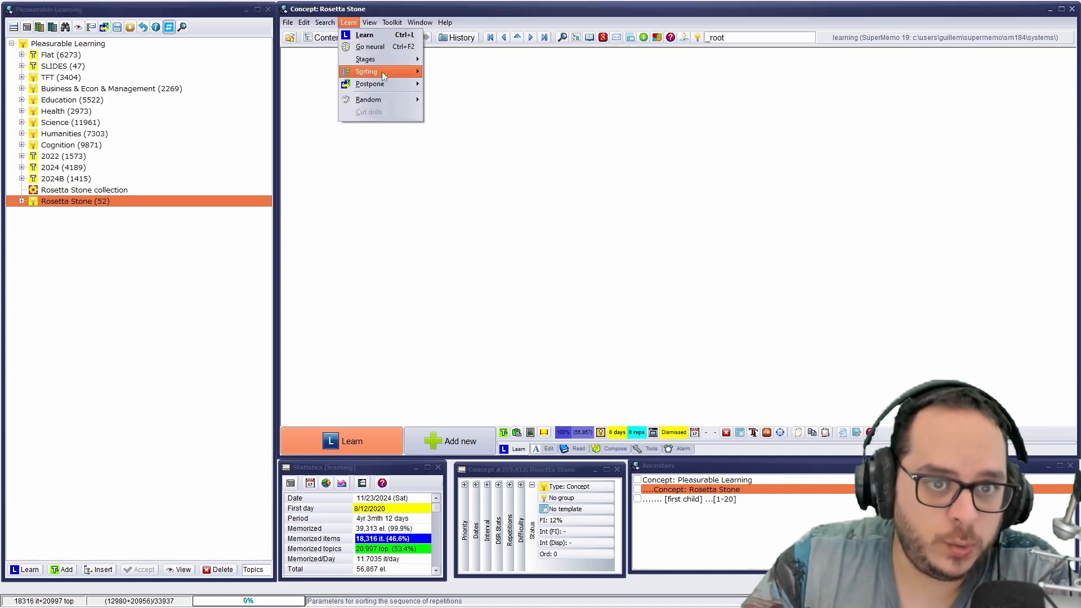
left_click(356, 120)
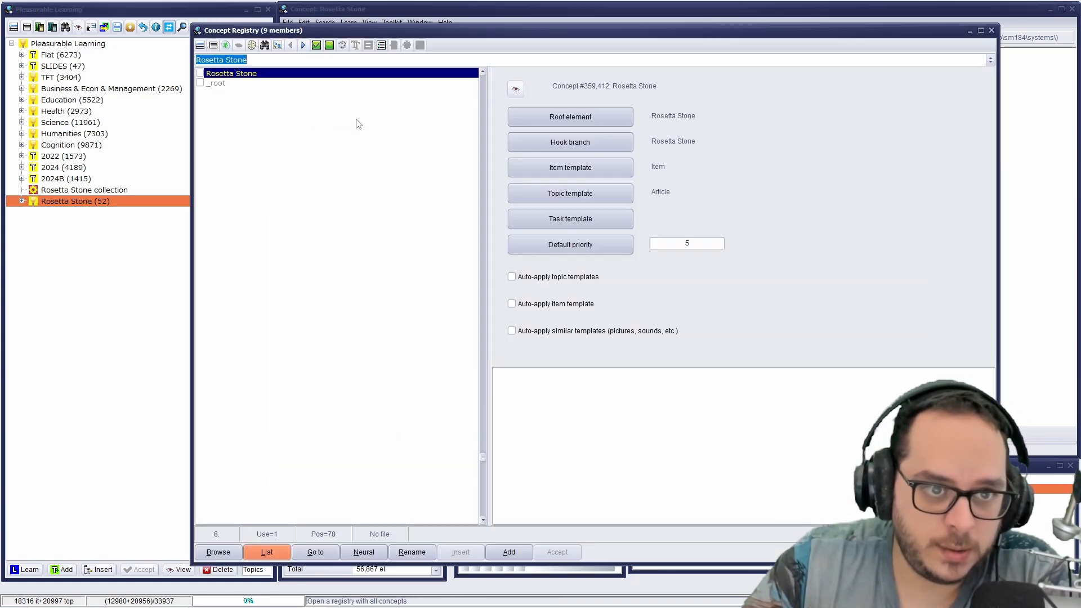
left_click(238, 94)
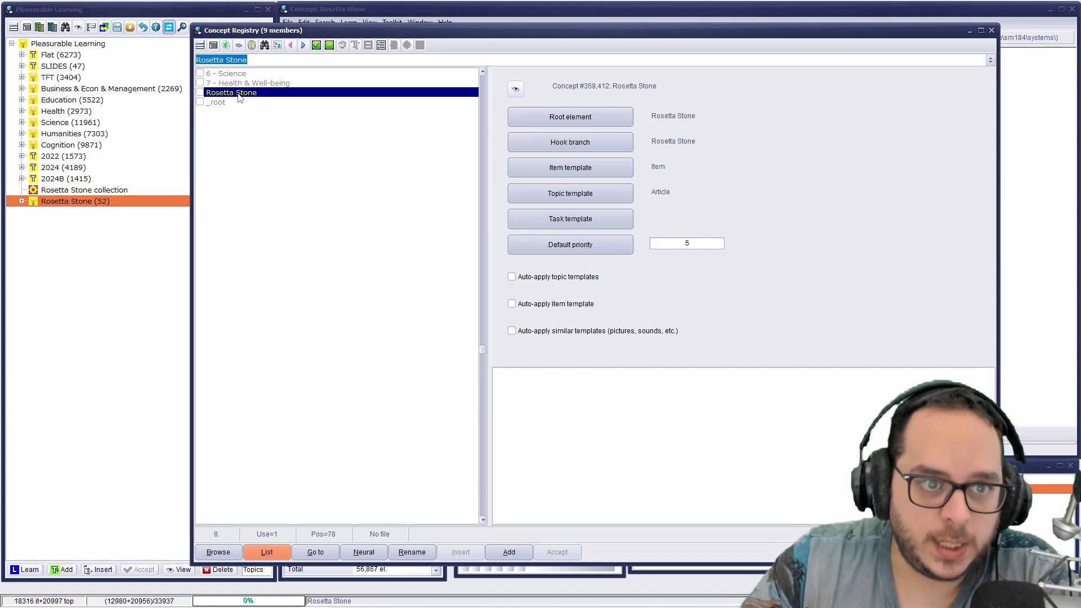
left_click(511, 278)
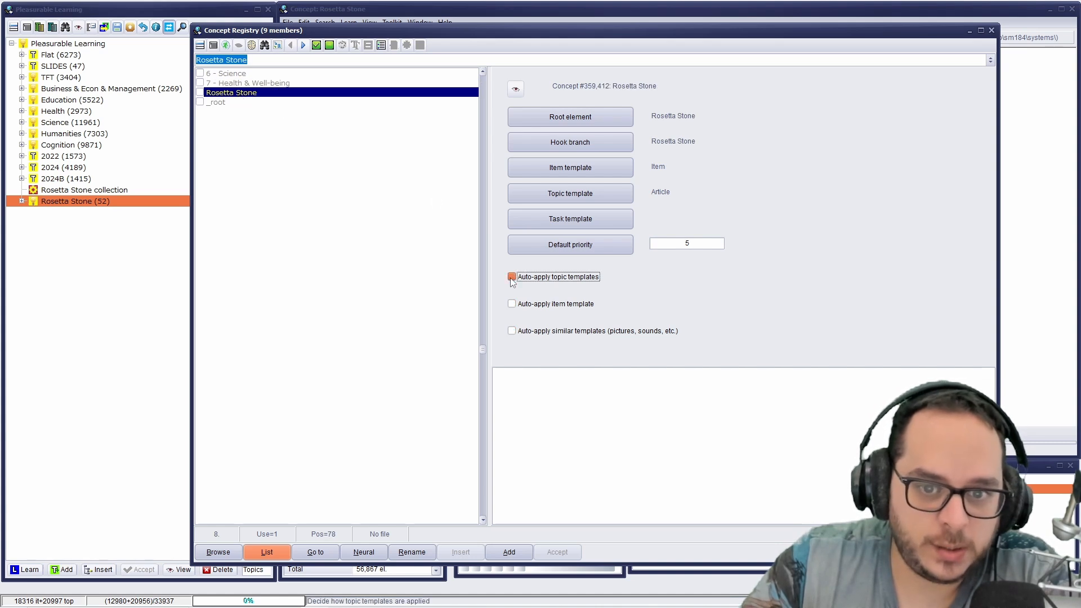
left_click(512, 304)
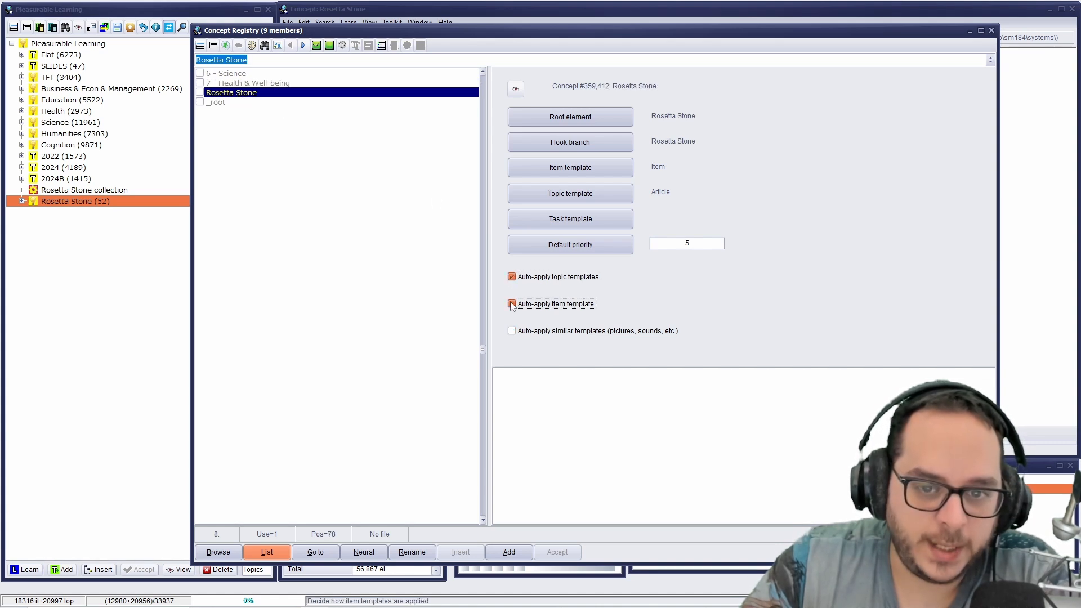
left_click(511, 331)
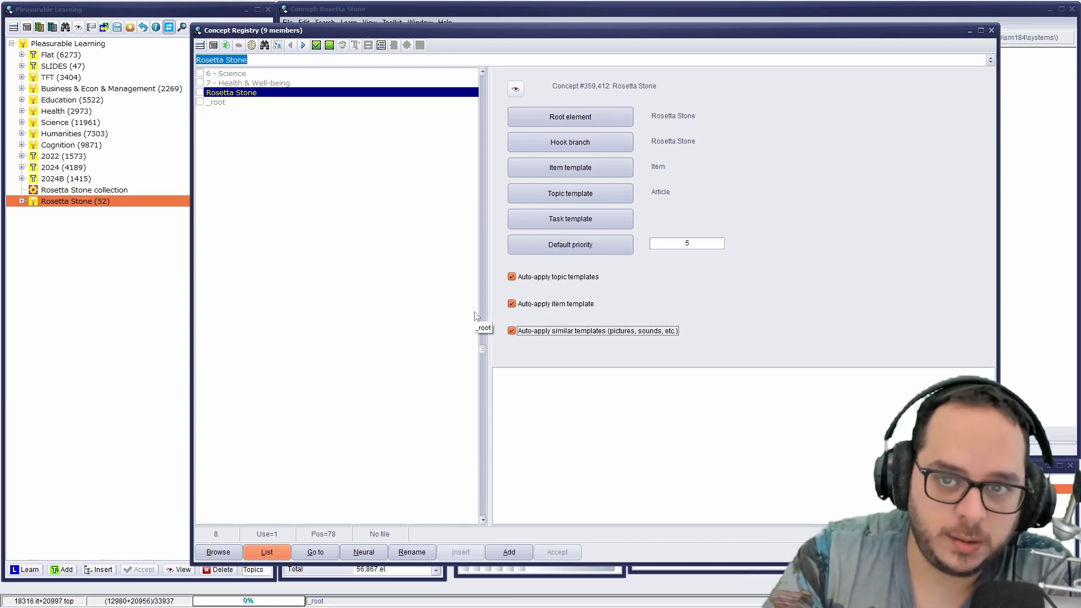
left_click(990, 31)
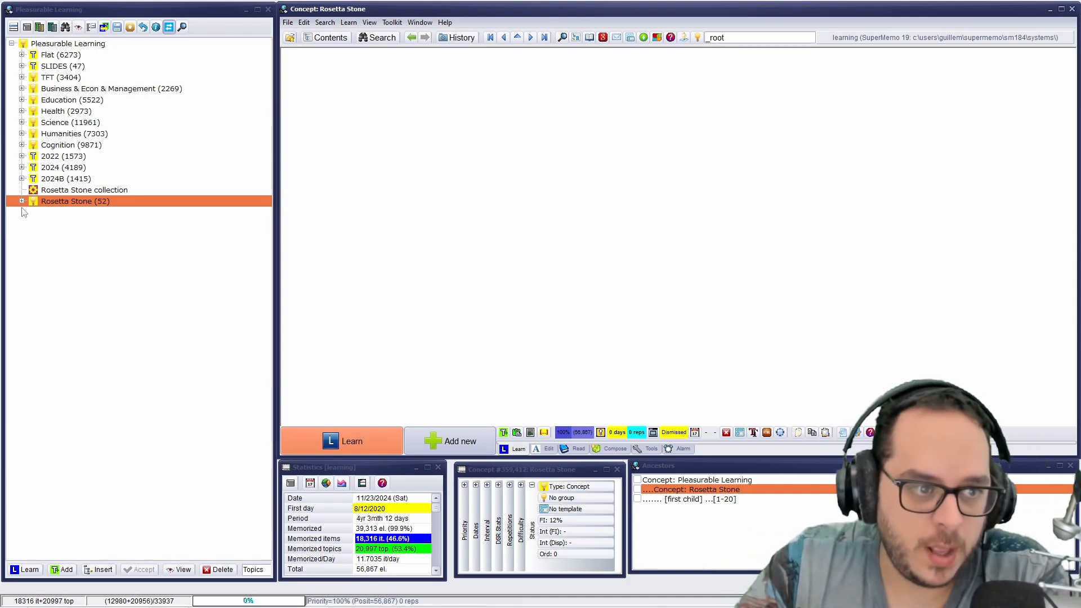
Delete the User's own items topic from the transferred Rosetta Stone branch.
left_click(22, 202)
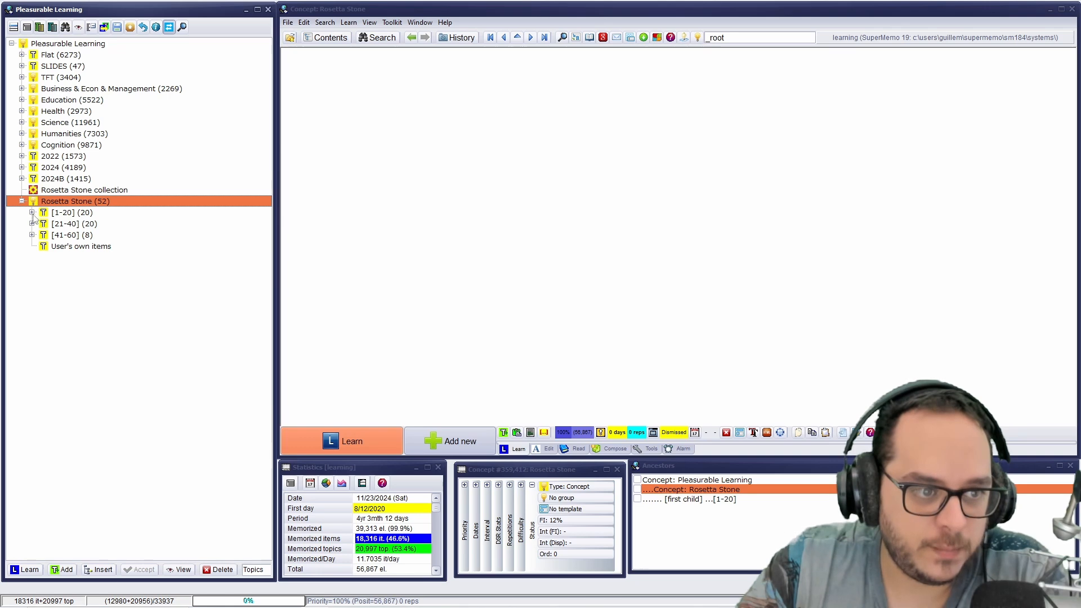
left_click(31, 213)
left_click(32, 212)
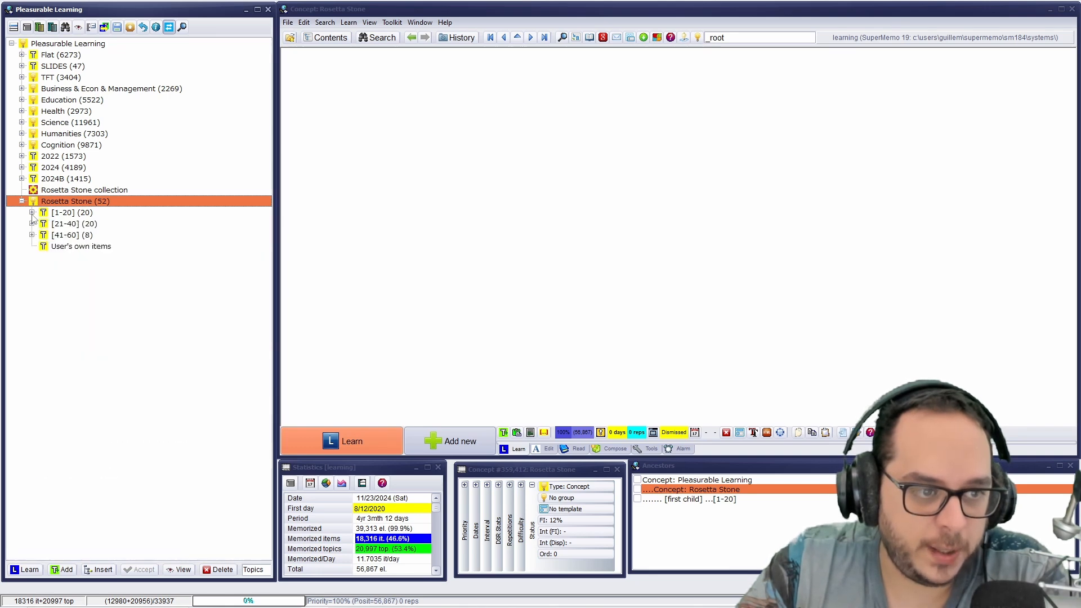
left_click(62, 247)
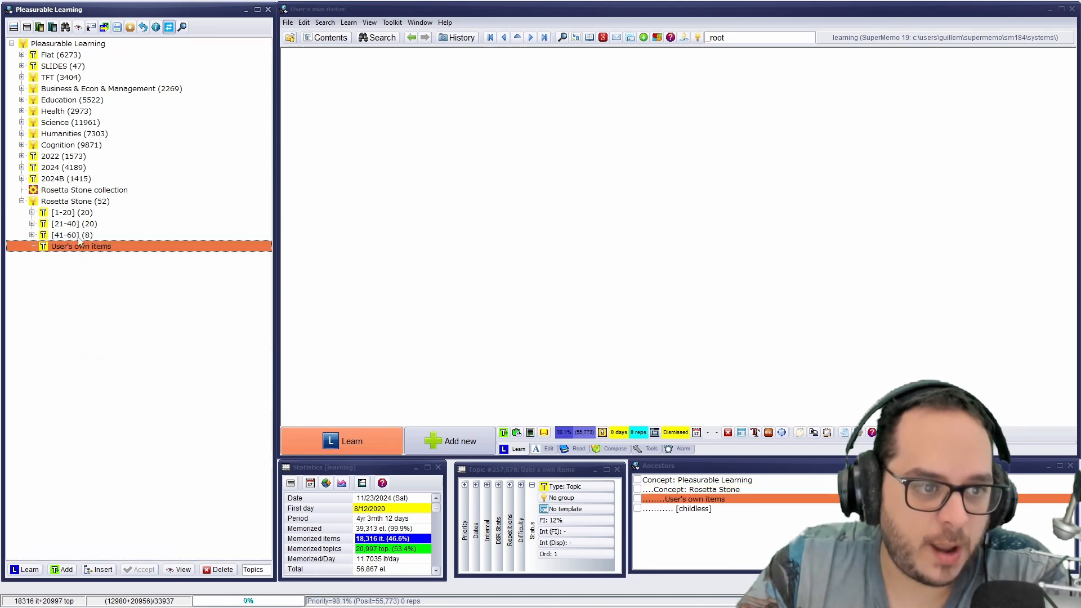
key("Delete")
key("Return")
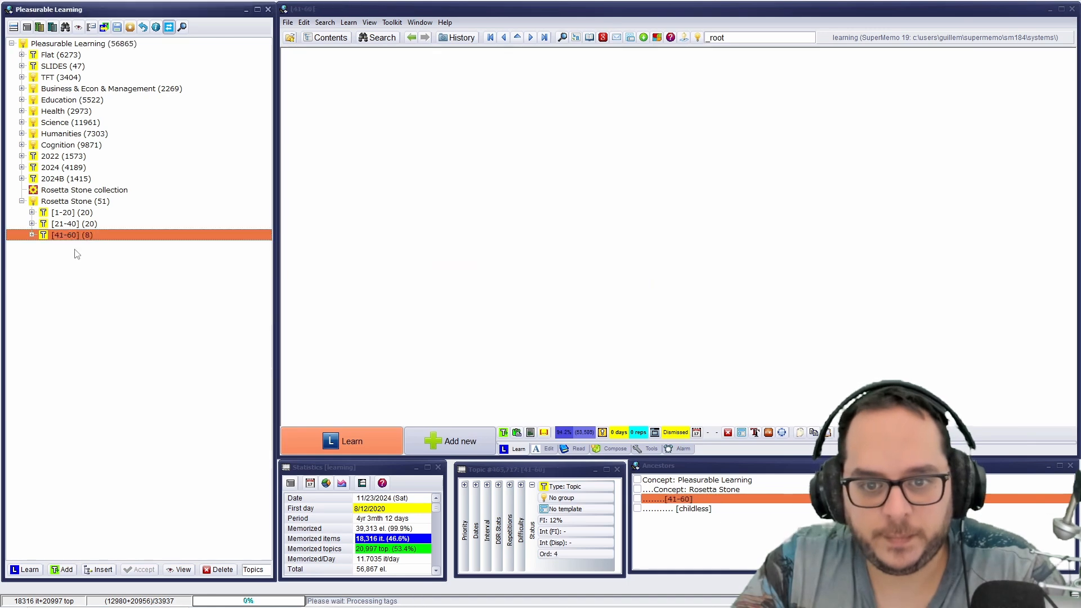
Open the Rosetta Stone branch in the browser, restrict it to items only, and preview the item about when Ptolemy V Epiphanes was king.
left_click(84, 202)
key("ctrl+space")
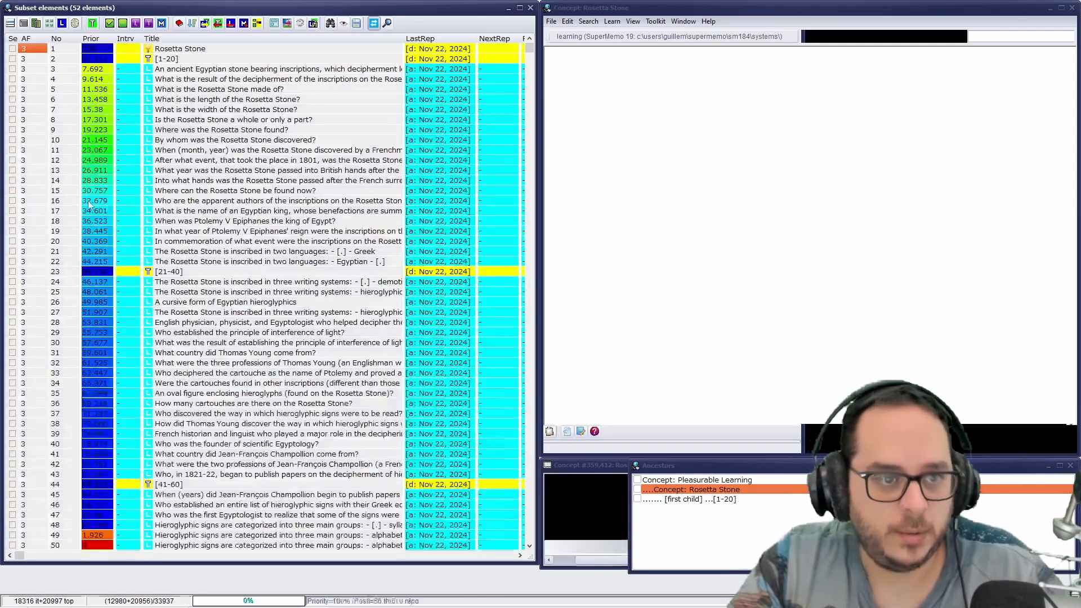
left_click(135, 23)
left_click(186, 201)
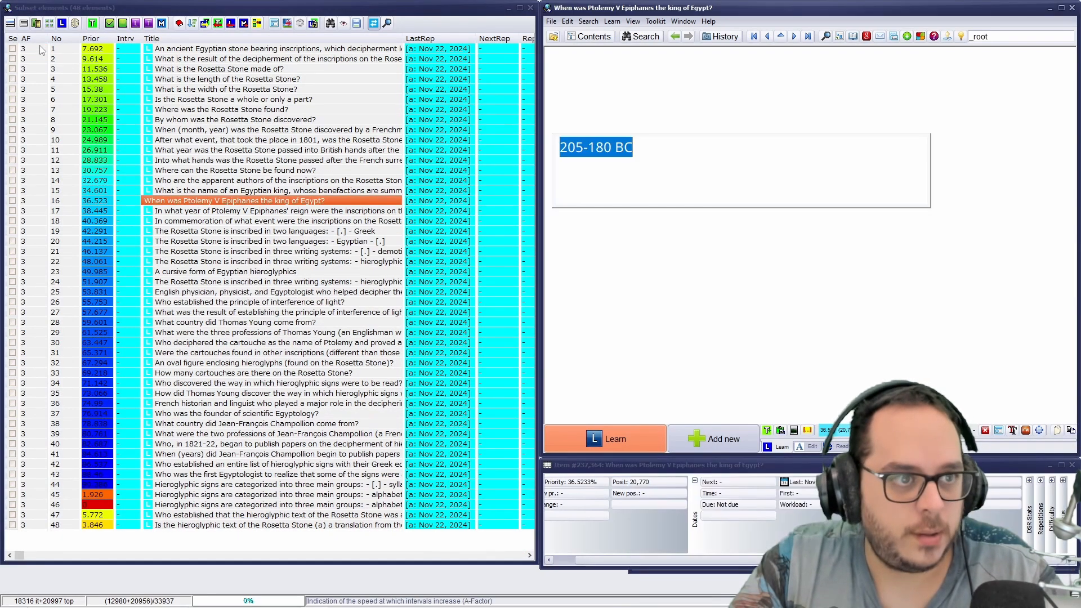
Move all the browser's Rosetta Stone items into the [1-20] branch.
left_click(10, 23)
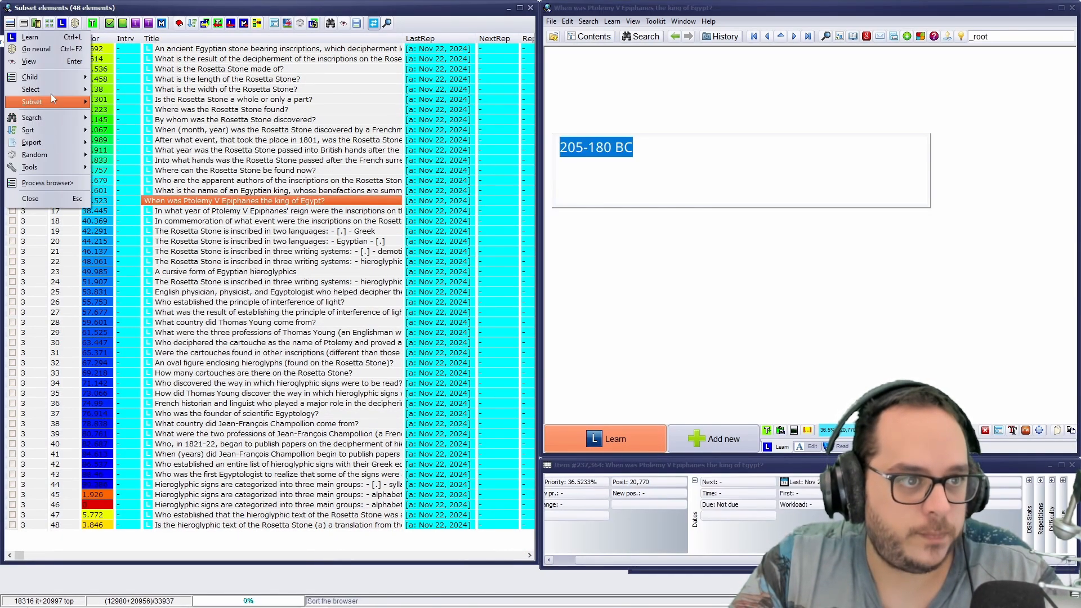
left_click(23, 23)
mouse_move(85, 142)
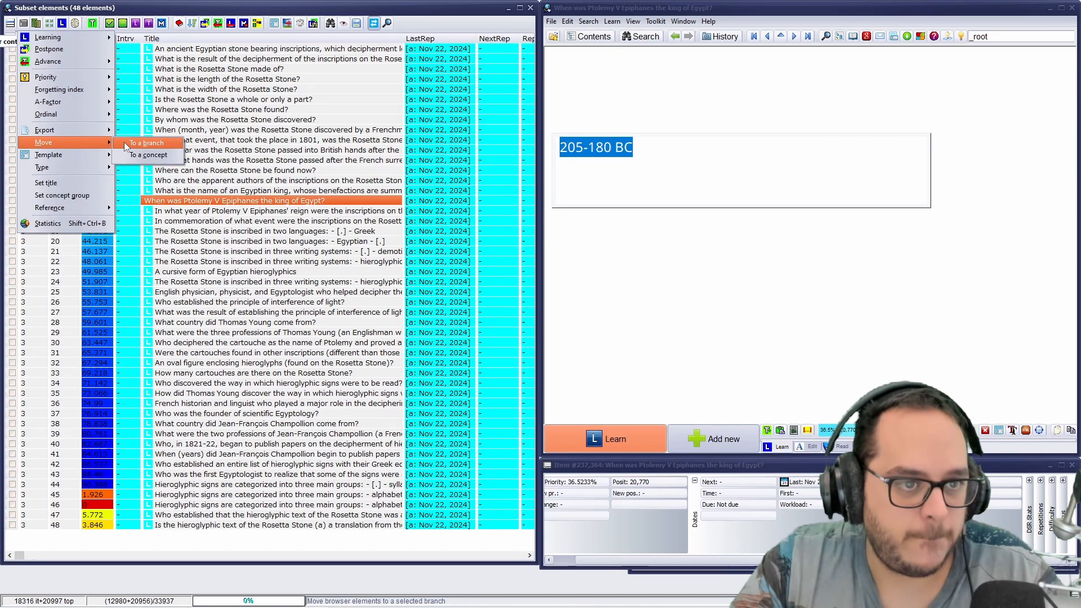
left_click(125, 142)
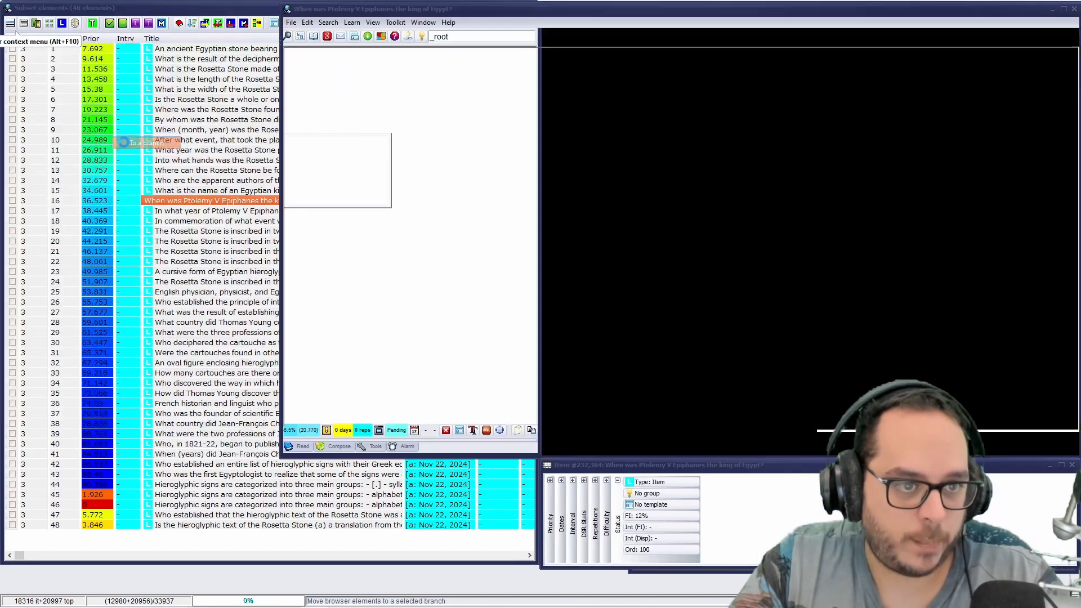
left_click(70, 225)
left_click(72, 214)
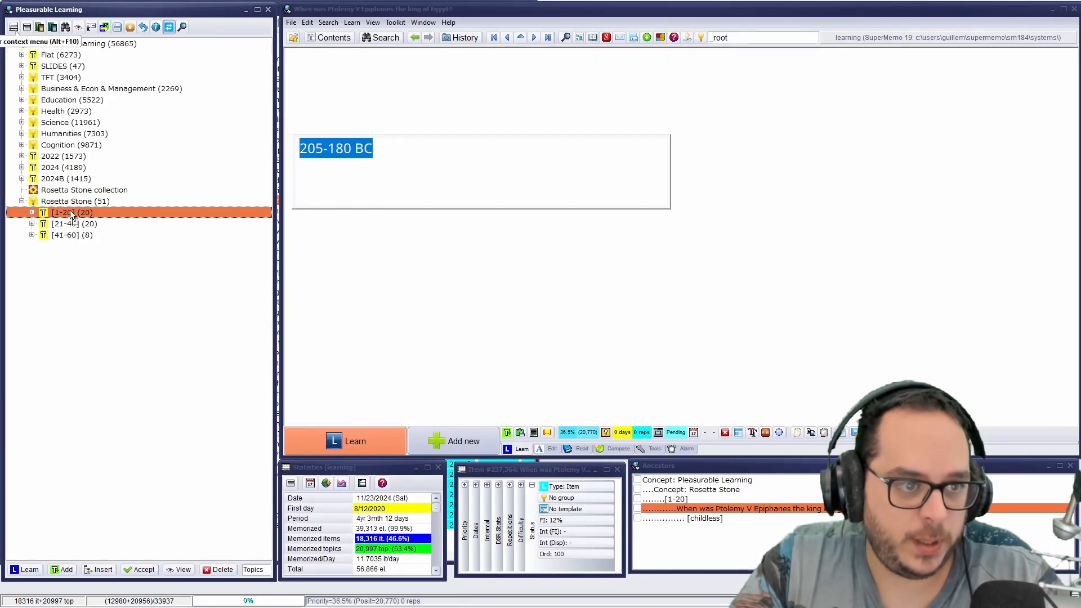
key("Return")
key("Return")
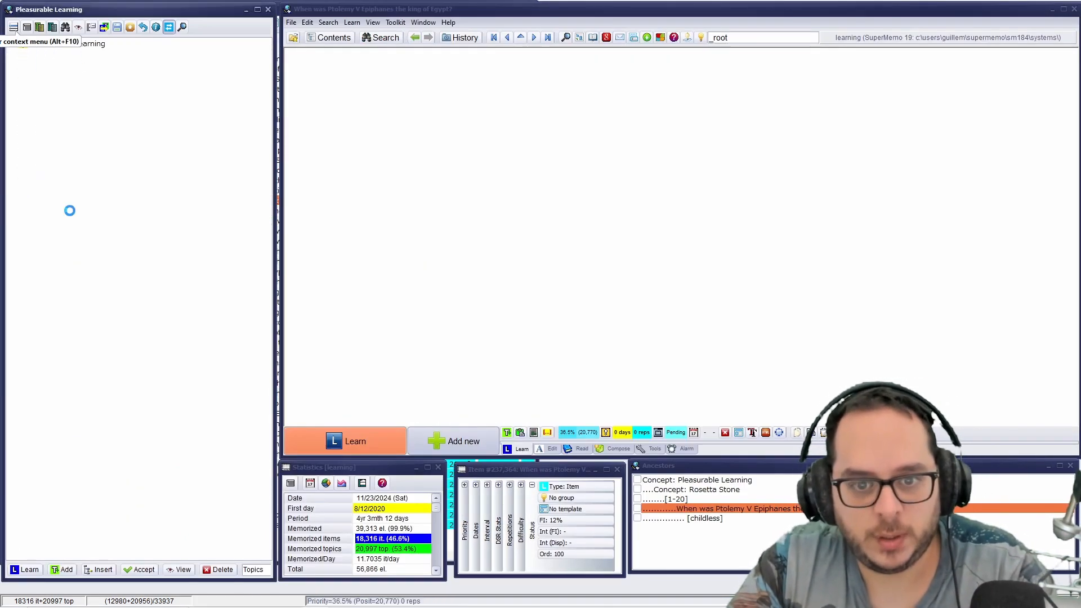
key("Return")
Delete the empty [21-40] and [41-60] topics from the Rosetta Stone branch.
left_click(70, 225)
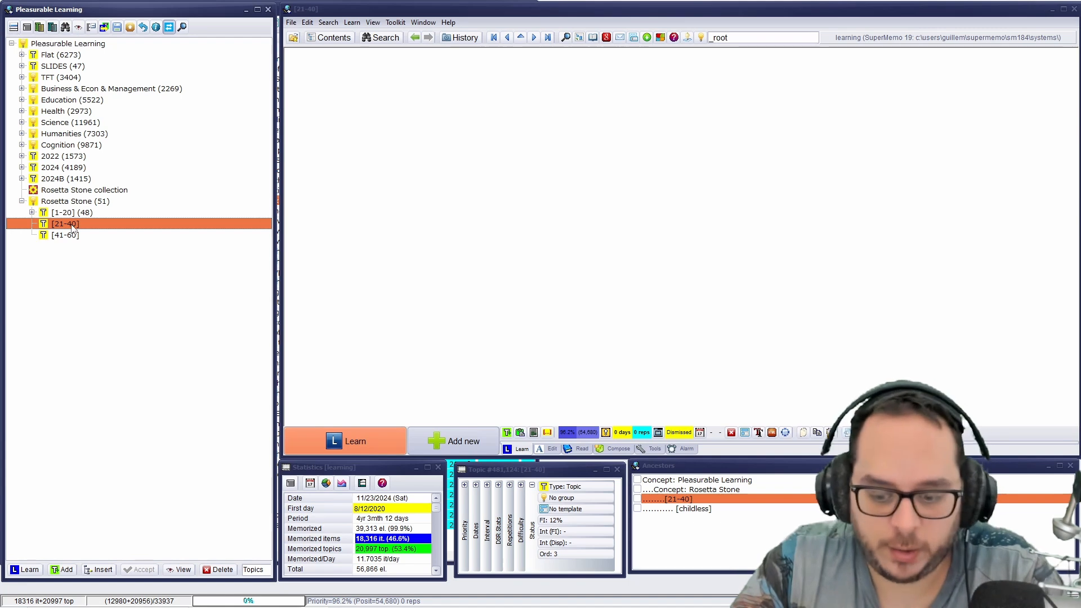
key("Delete")
key("Return")
key("Delete")
key("Return")
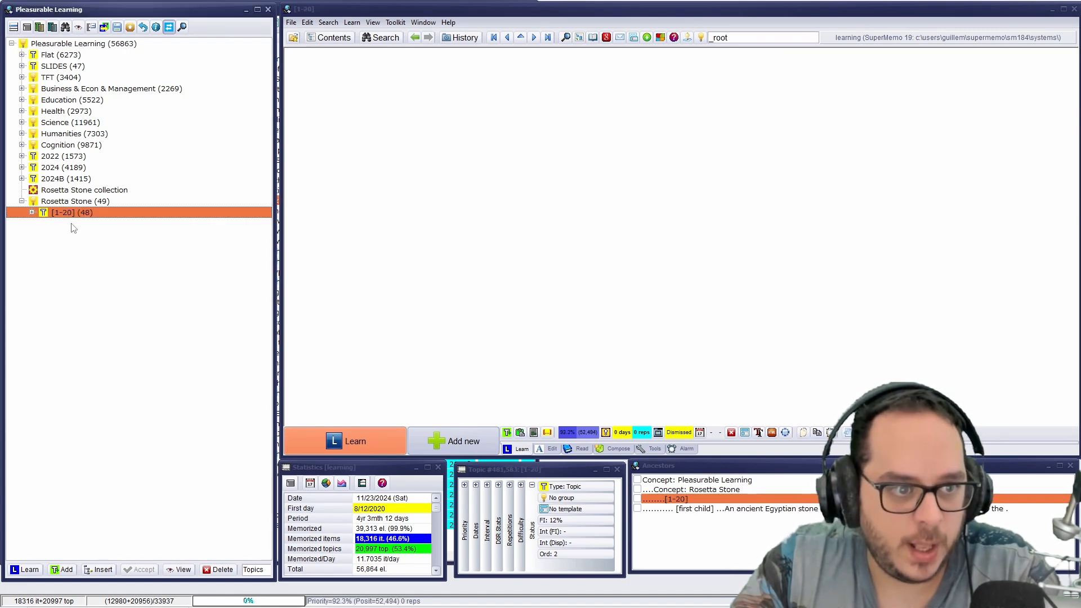
Rename the [1-20] topic in the Rosetta Stone branch to Prebuilt.
left_click(56, 214)
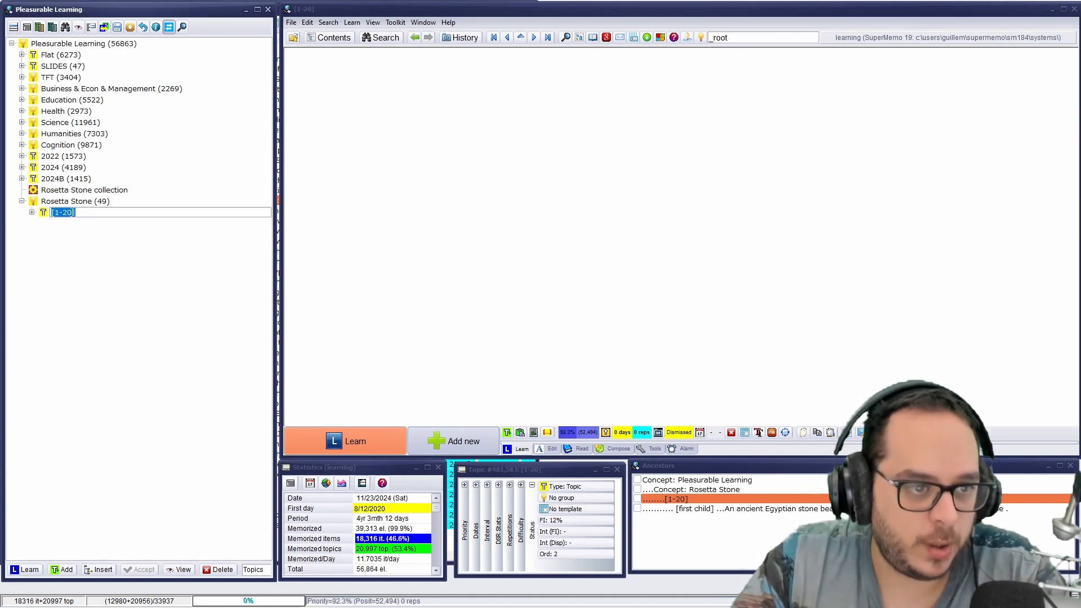
type("Prebuilt")
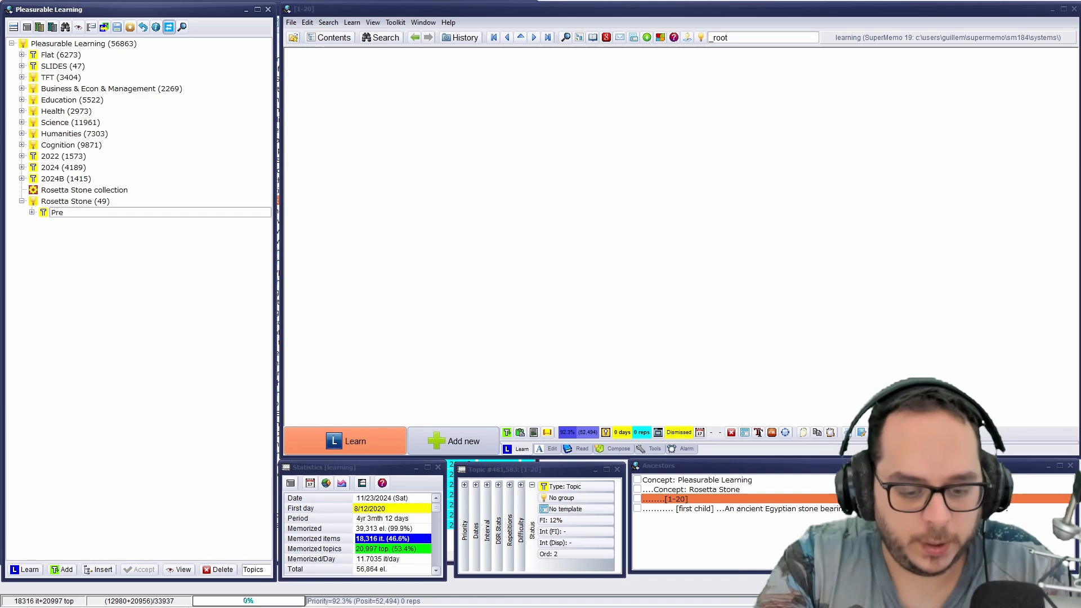
key("Return")
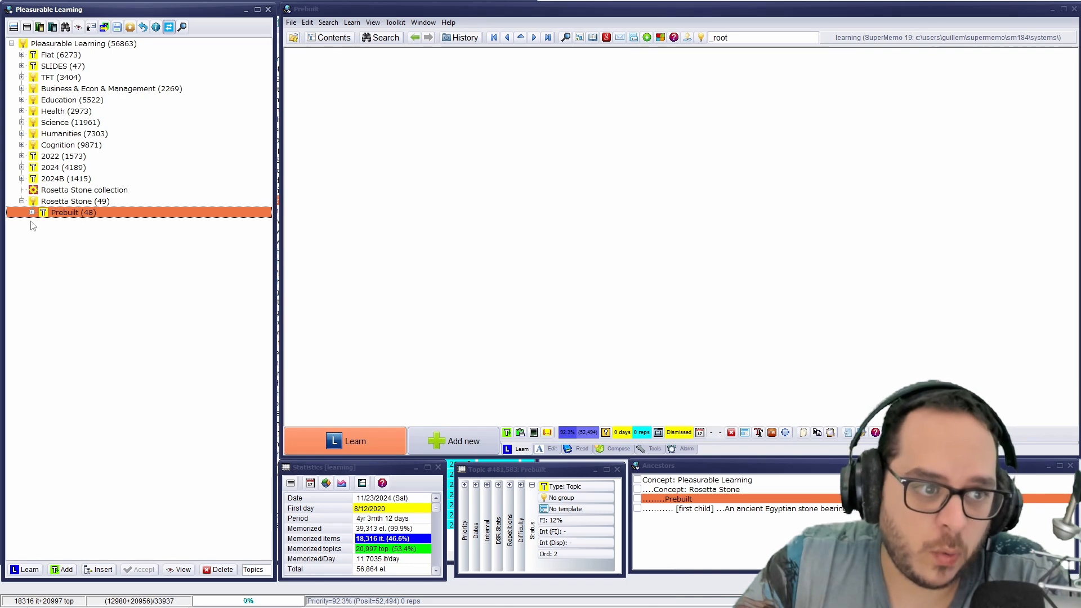
Expand the Prebuilt branch and inspect the text of its first item and the item about the stone's width.
left_click(32, 213)
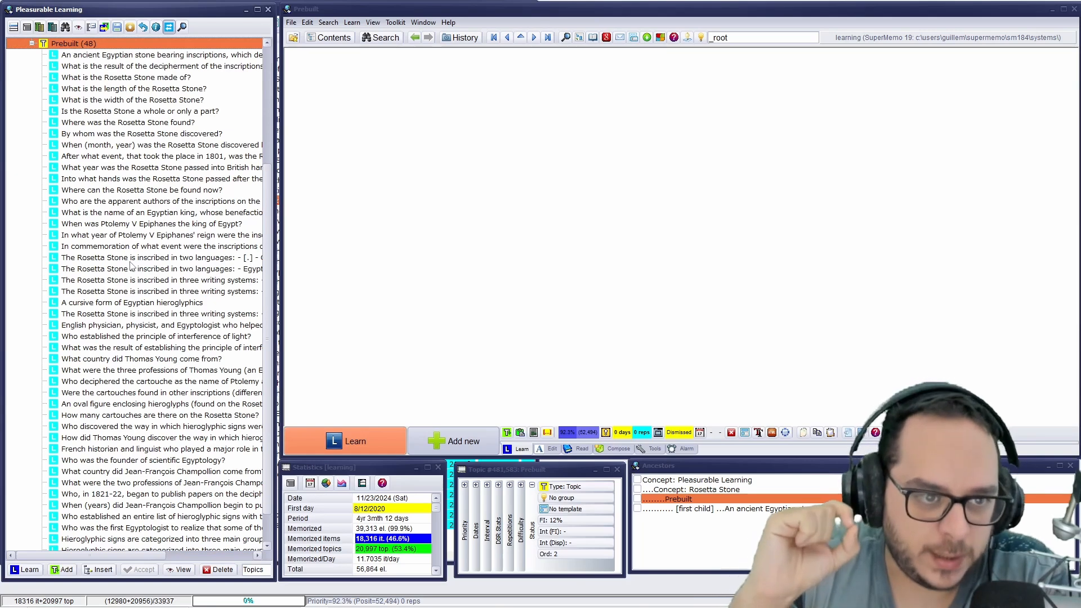
scroll(124, 242, "up", 1)
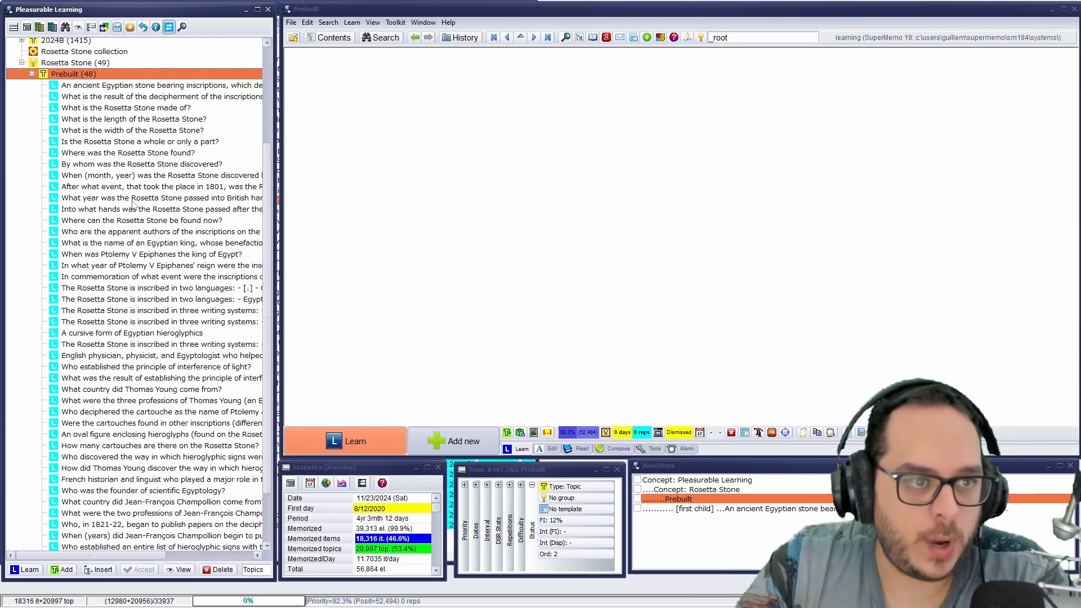
key("Down")
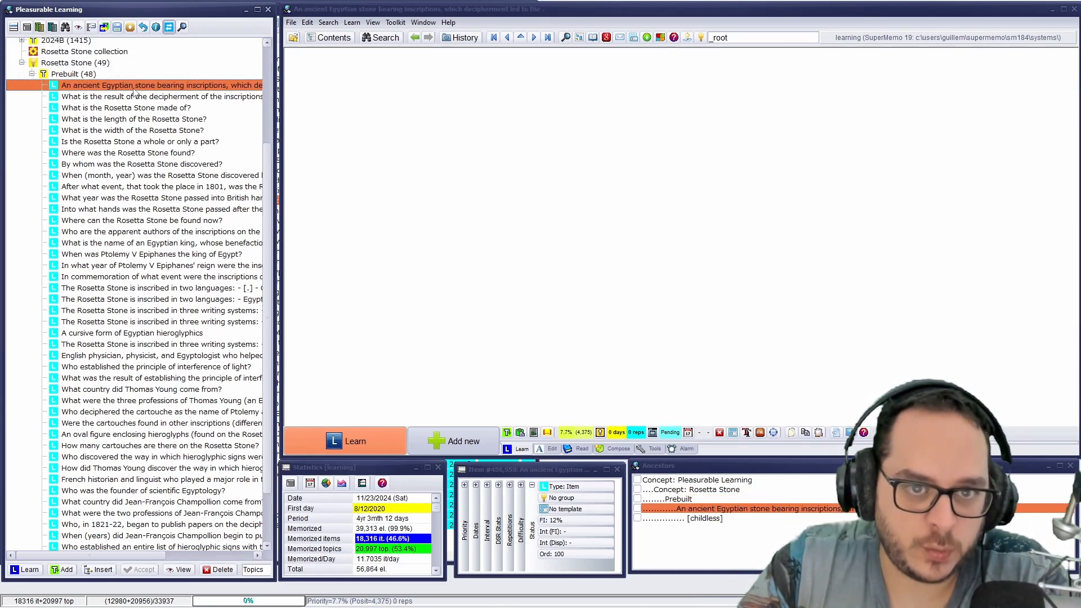
left_click(500, 140)
left_click(148, 130)
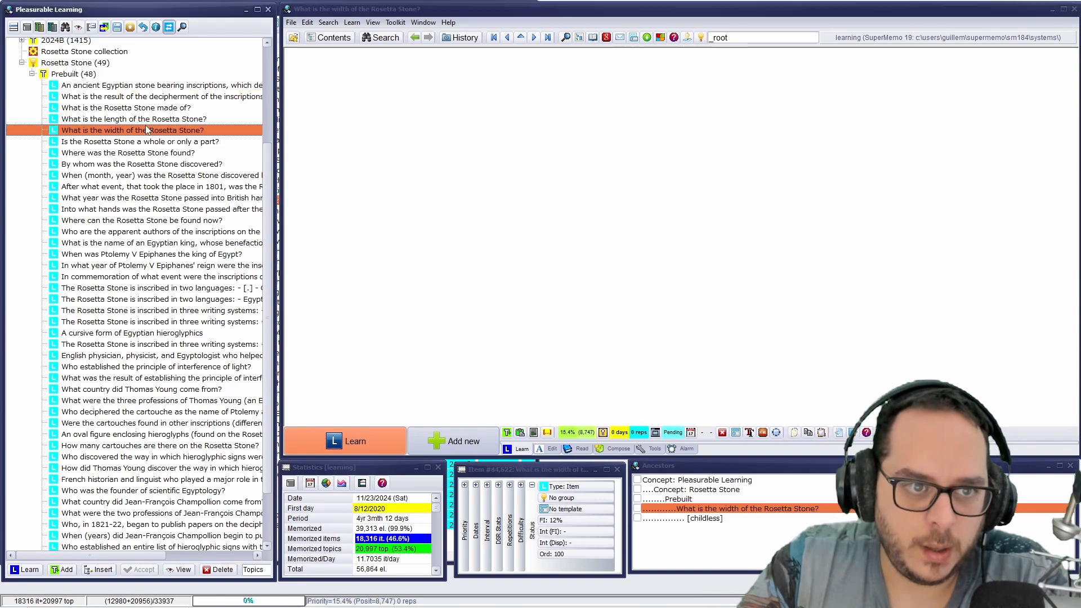
left_click(305, 135)
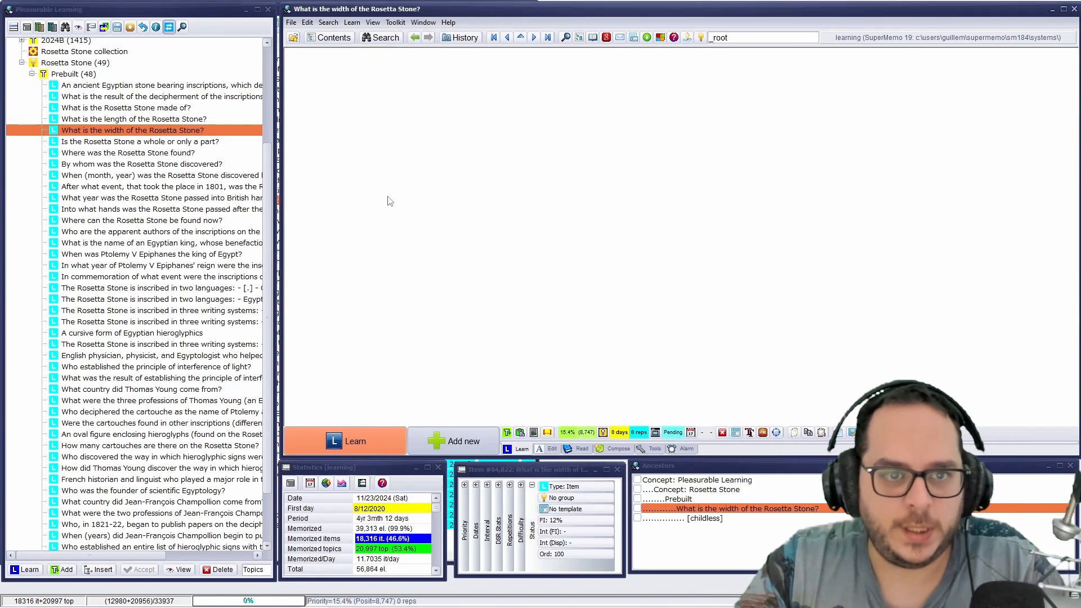
Set the default question and answer font color to black in the program options.
left_click(394, 24)
left_click(439, 186)
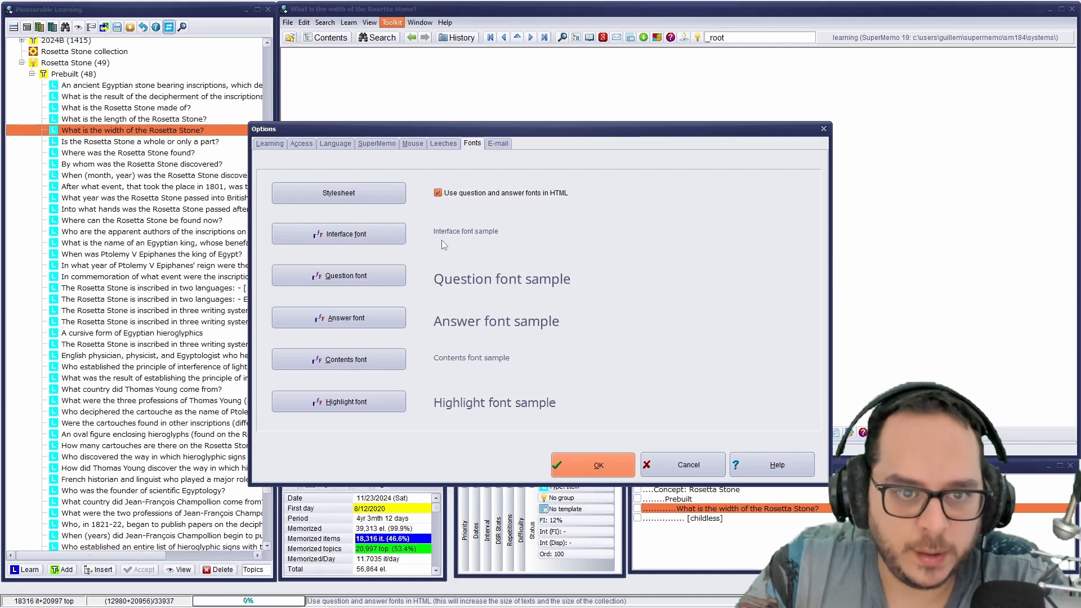
left_click(371, 281)
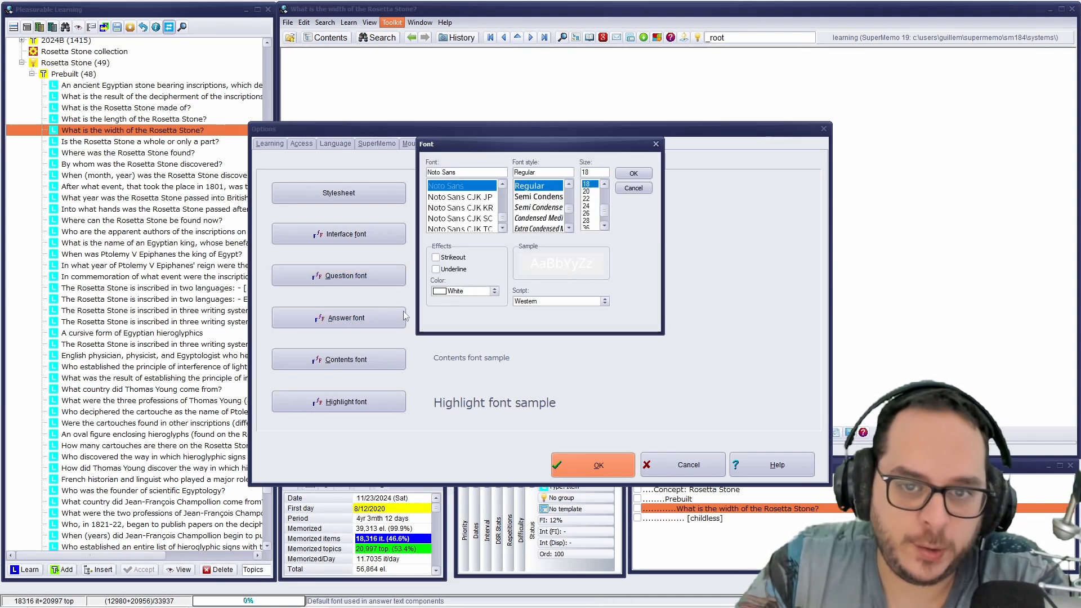
left_click(494, 291)
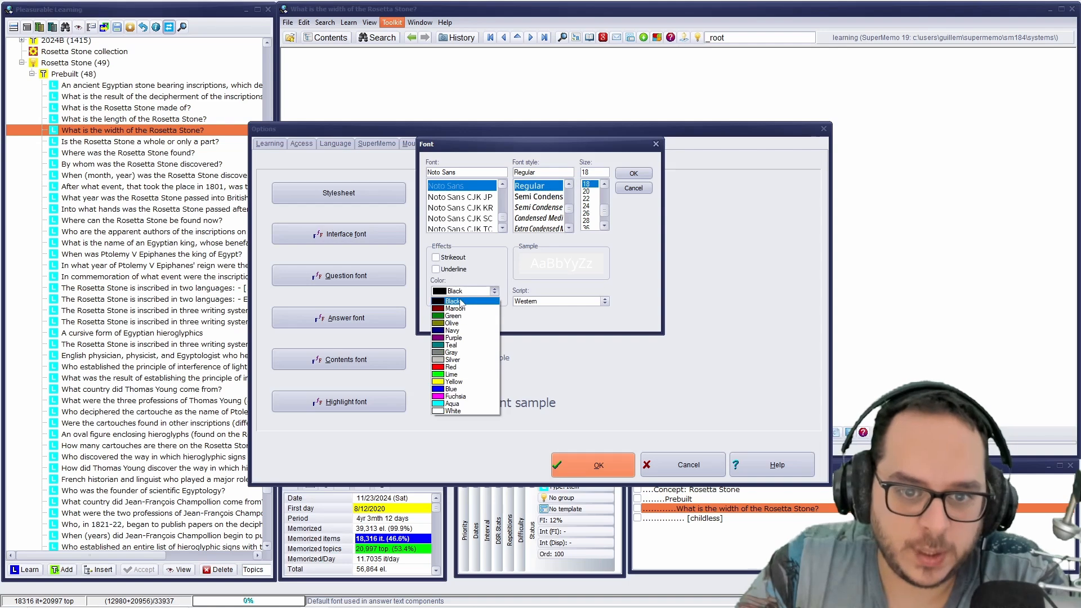
left_click(458, 298)
left_click(633, 174)
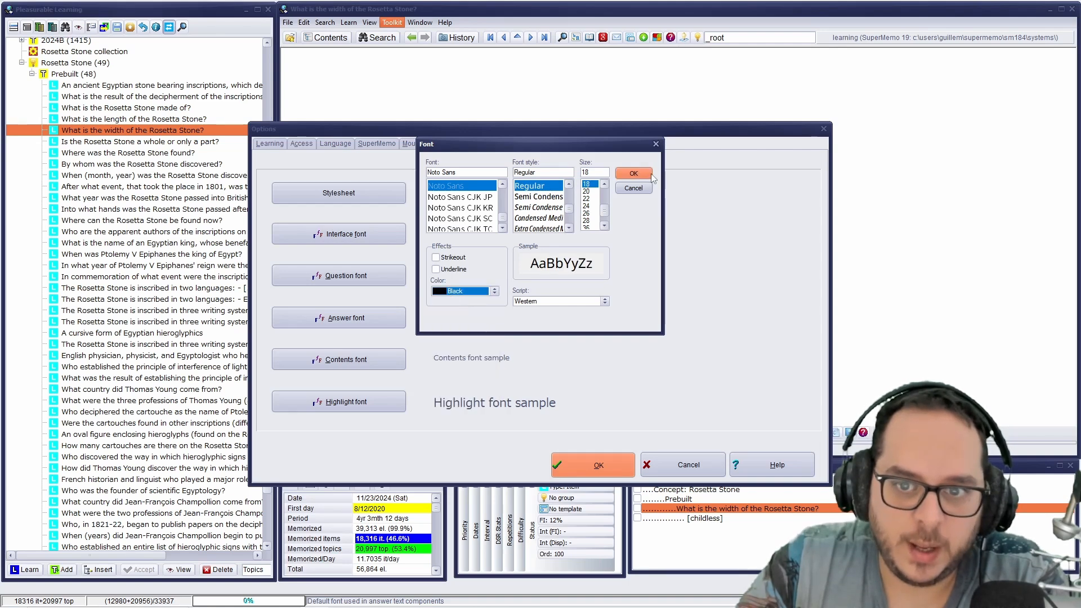
left_click(599, 466)
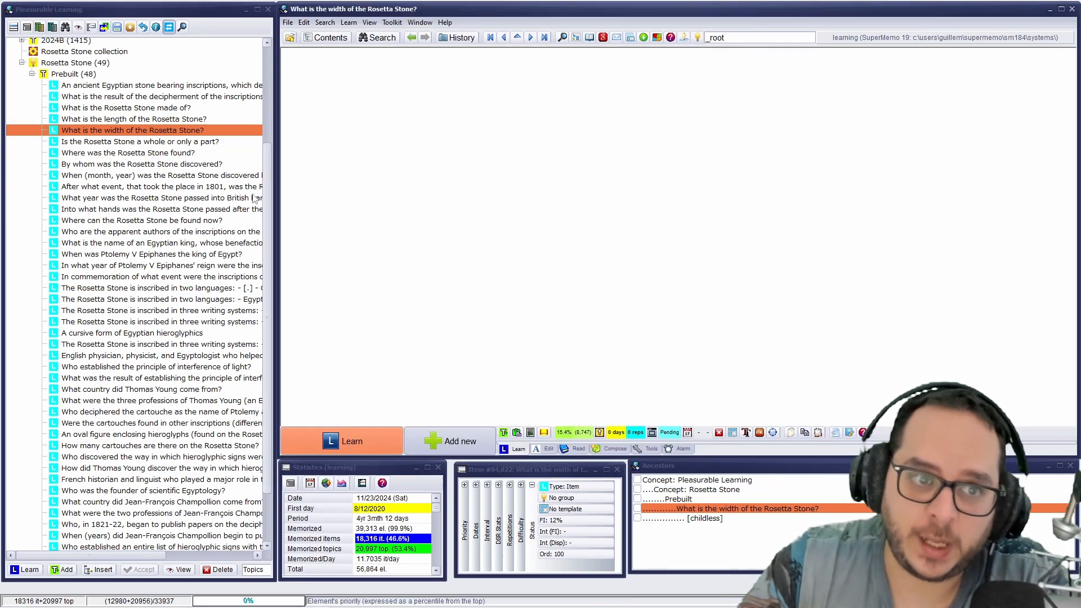
Check how the whole-or-part item and the first Prebuilt item about the ancient Egyptian stone display.
left_click(176, 136)
left_click(175, 155)
left_click(172, 143)
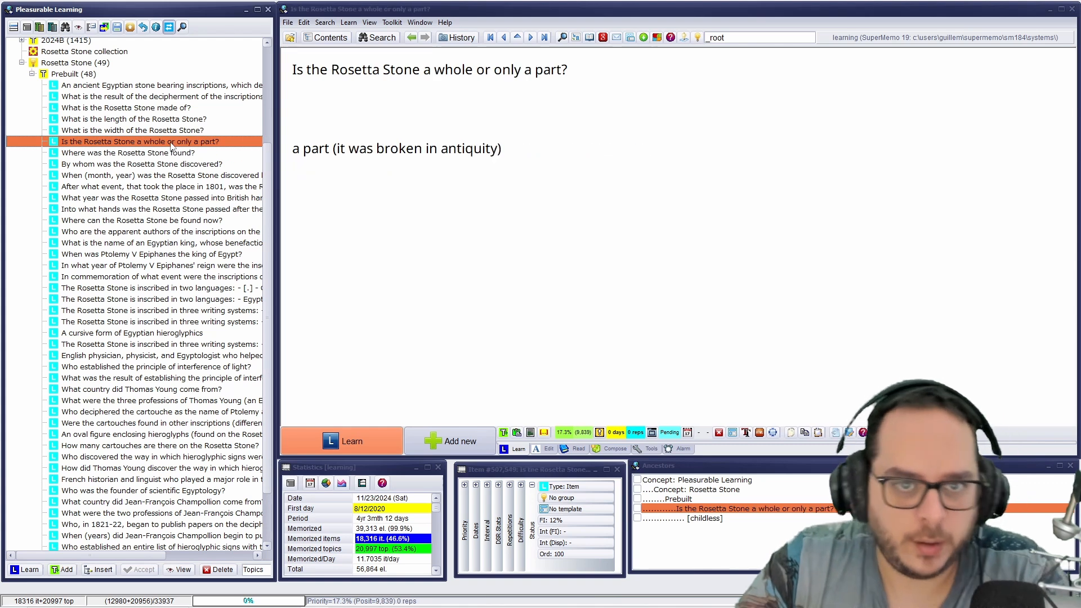
left_click(178, 85)
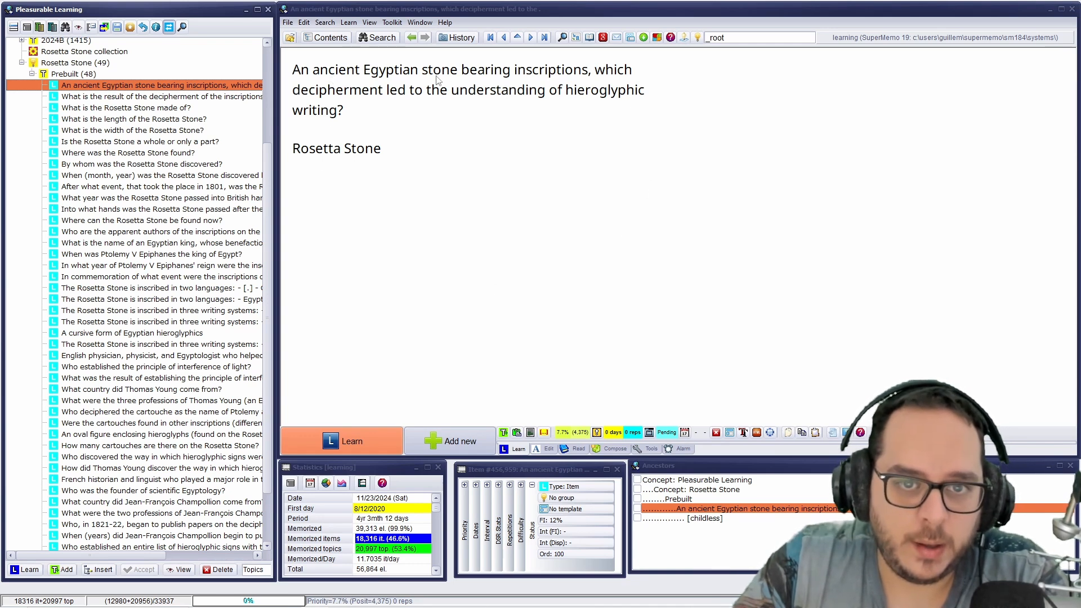
right_click(390, 83)
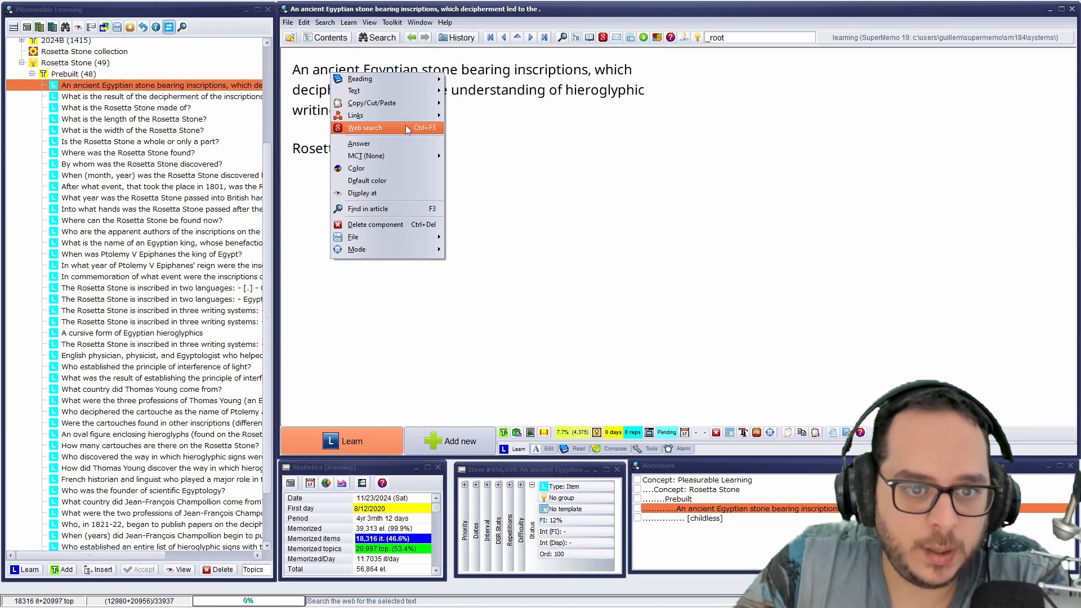
mouse_move(417, 240)
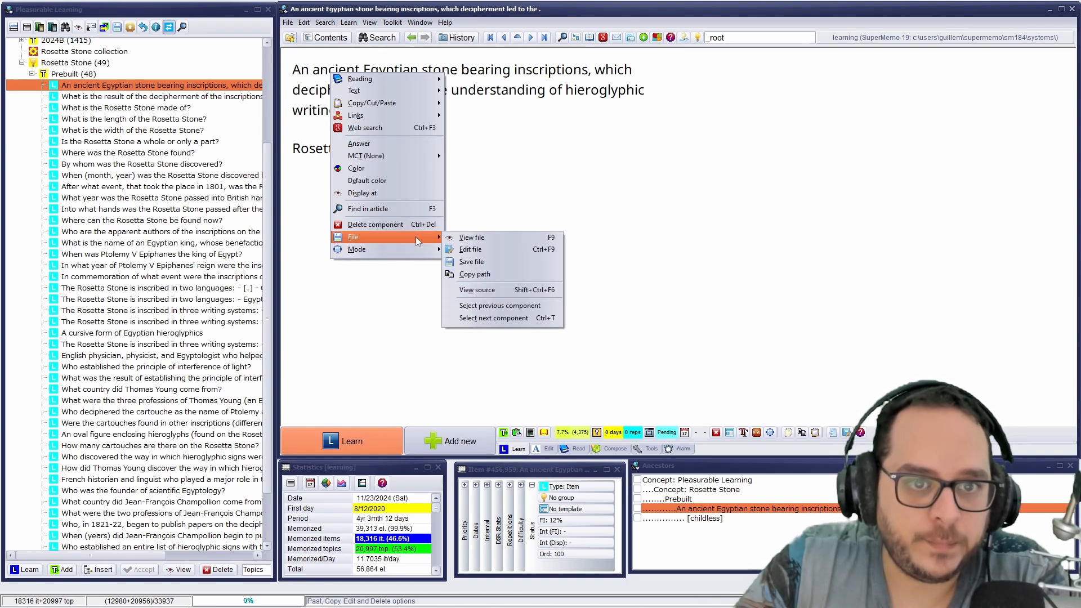
key("alt+s")
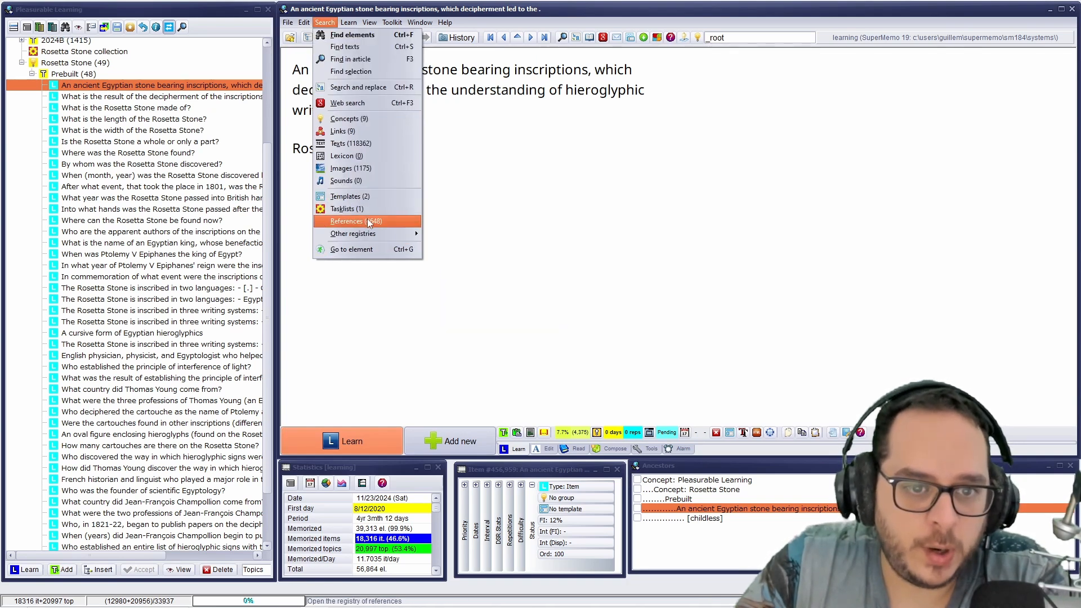
left_click(367, 218)
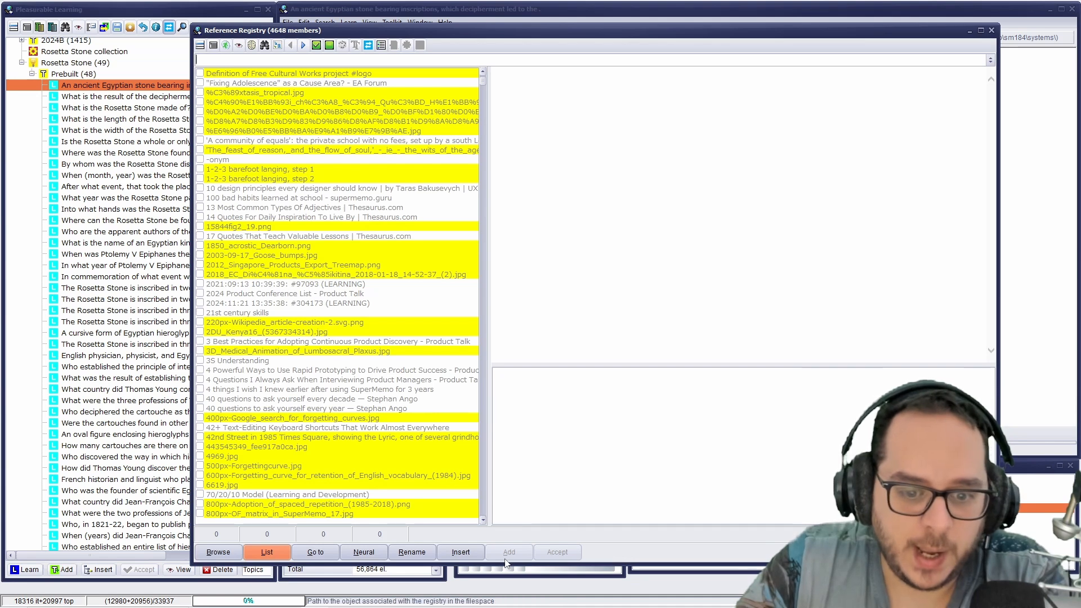
left_click(465, 553)
key("Escape")
key("Escape")
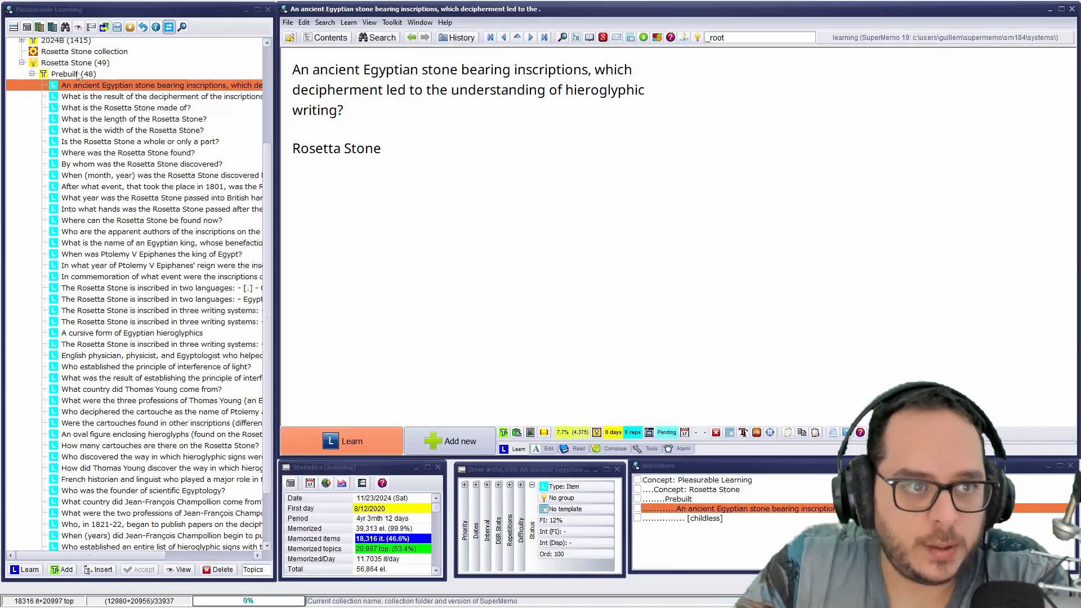
Open the item about the length of the Rosetta Stone and inspect its question field.
left_click(77, 75)
left_click(121, 120)
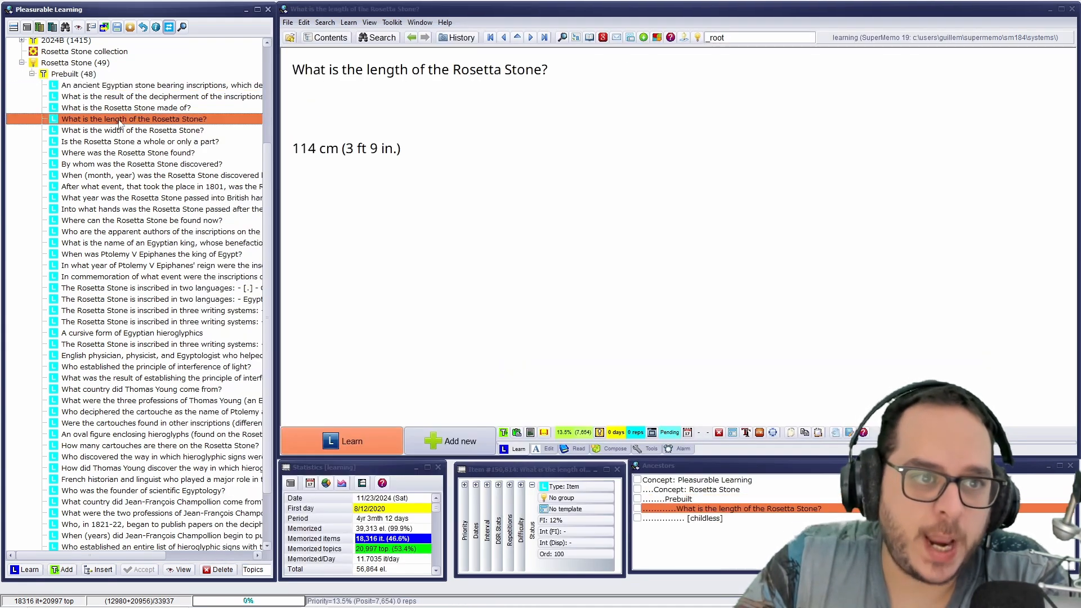
left_click(354, 74)
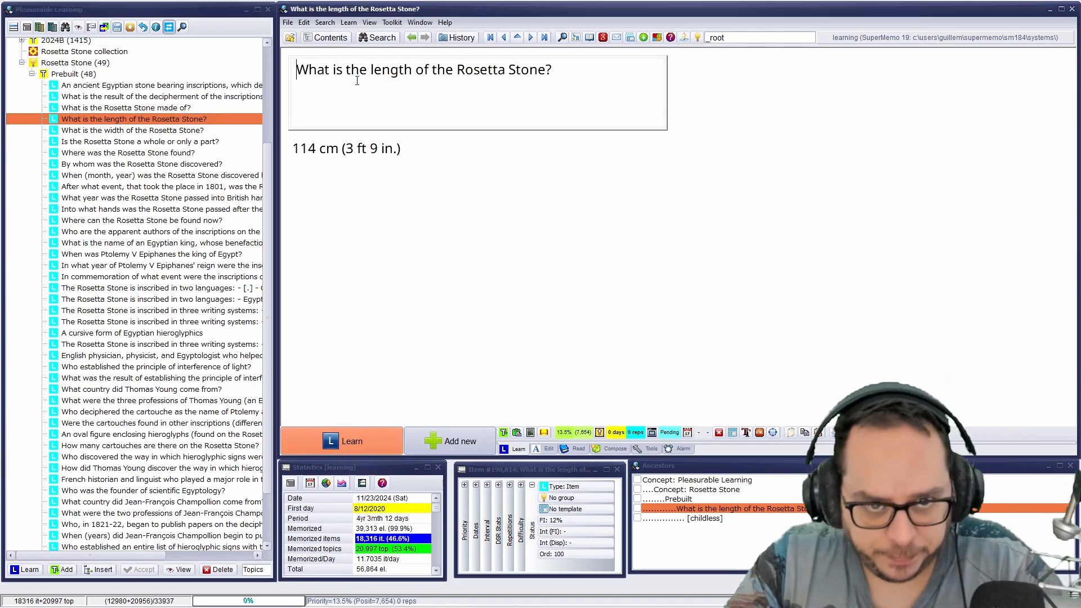
key("Escape")
Apply the Article template to the Prebuilt topic and start editing its text field.
left_click(70, 75)
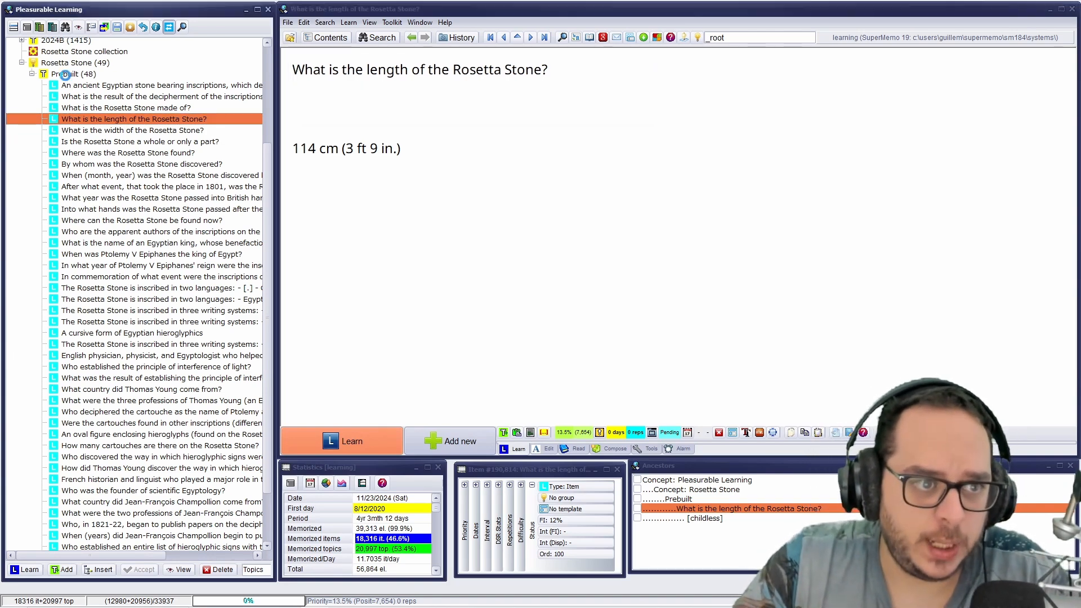
left_click(449, 138)
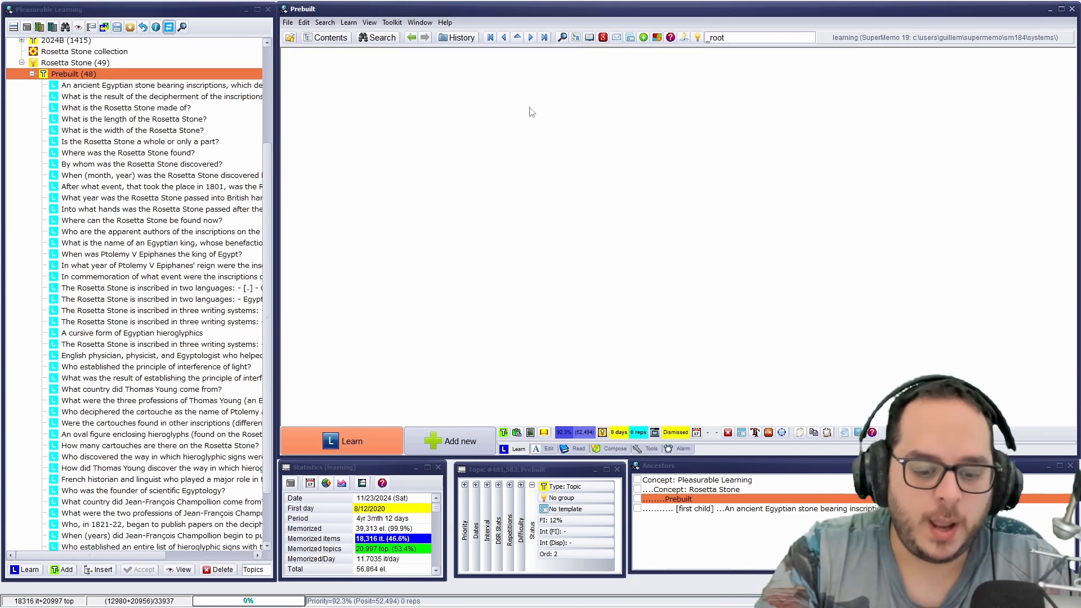
key("ctrl+shift+m")
key("Return")
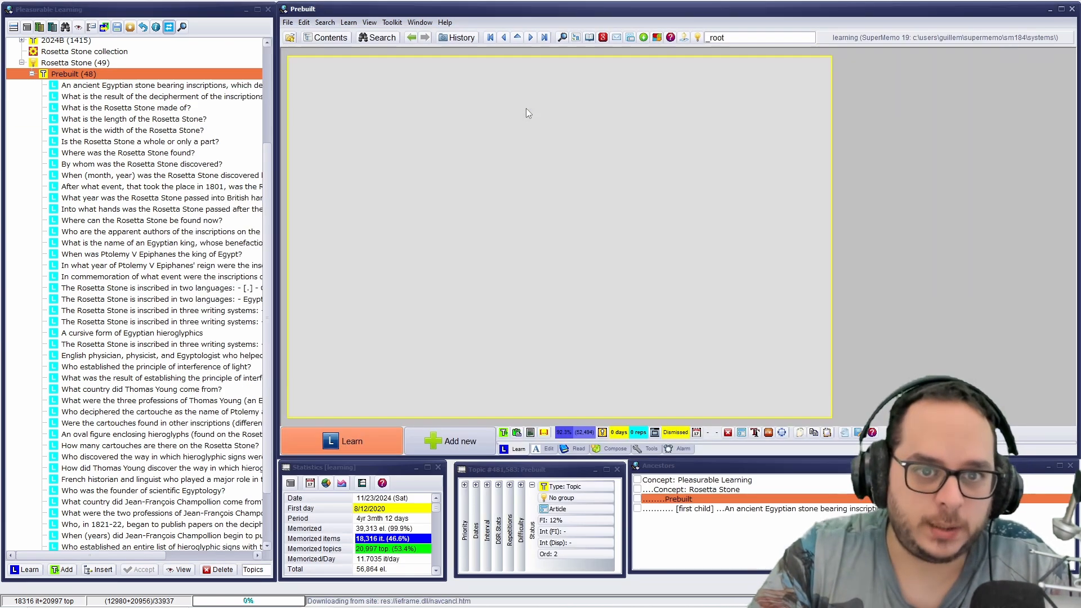
left_click(527, 108)
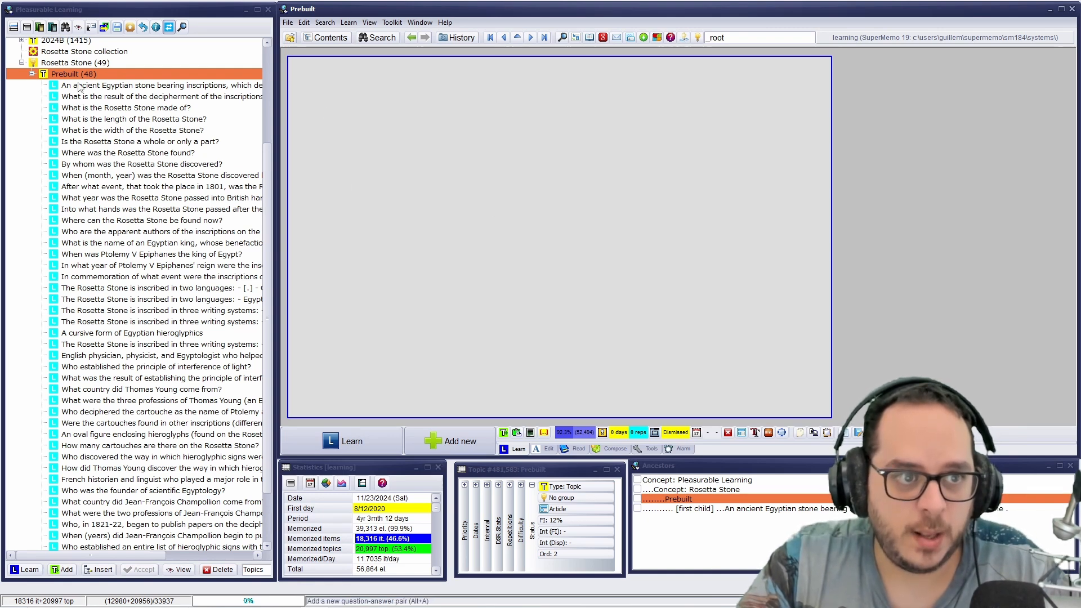
Consult the Rosetta Stone concept's details and enter "Rosetta Stone Collection - SuperMemo Library" and "Aug 19, 2000" as two lines in the Prebuilt topic.
left_click(64, 64)
left_click(524, 155)
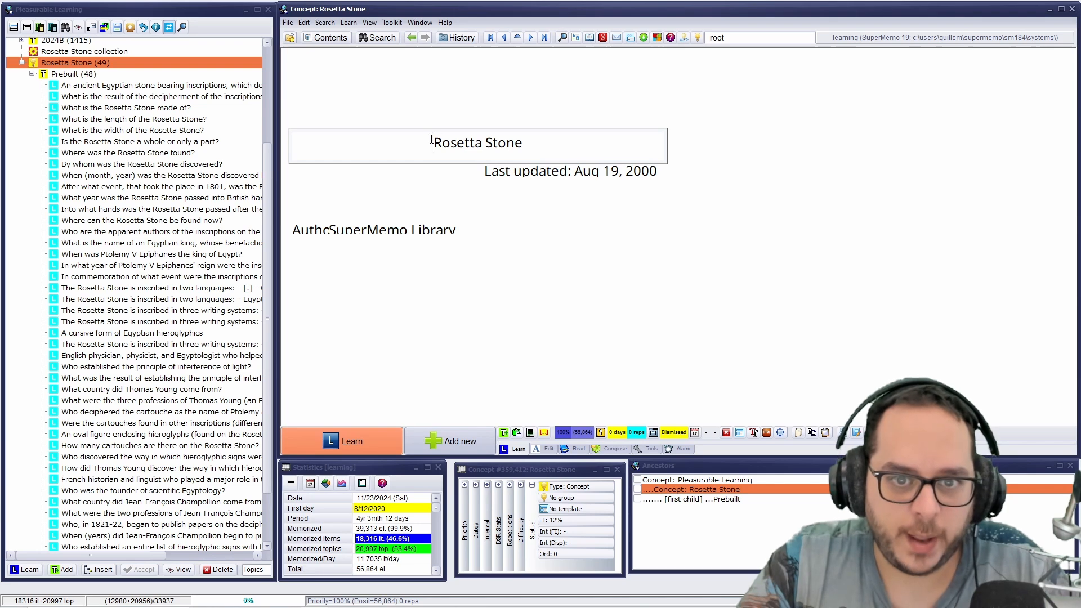
key("alt+Page_Down")
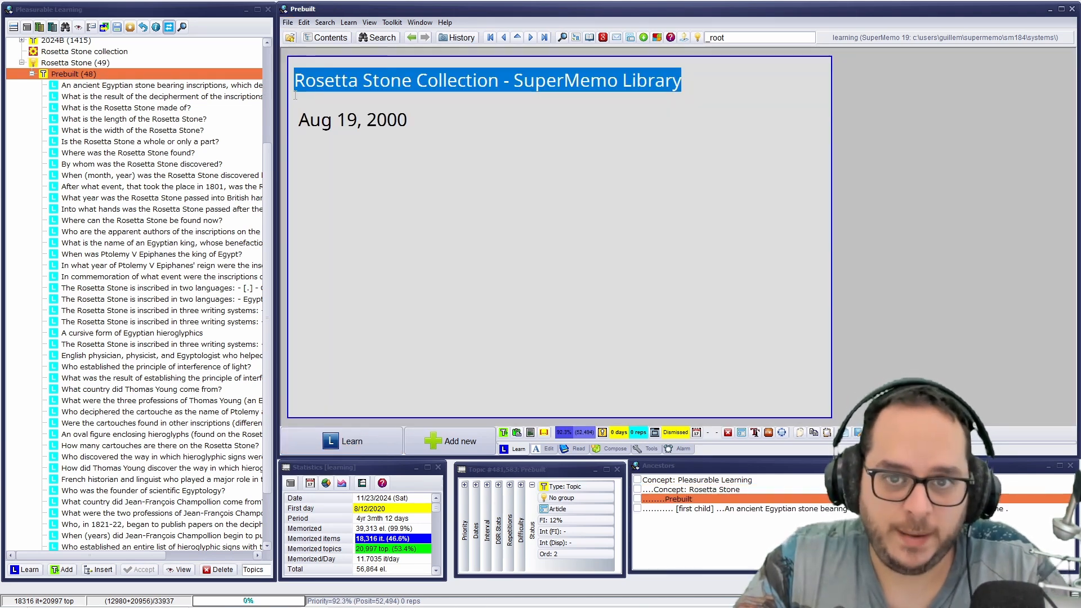
Mark "Rosetta Stone Collection - SuperMemo Library" as the topic's reference title and "Aug 19, 2000" as its reference comment.
key("shift+alt+t")
key("shift+Home")
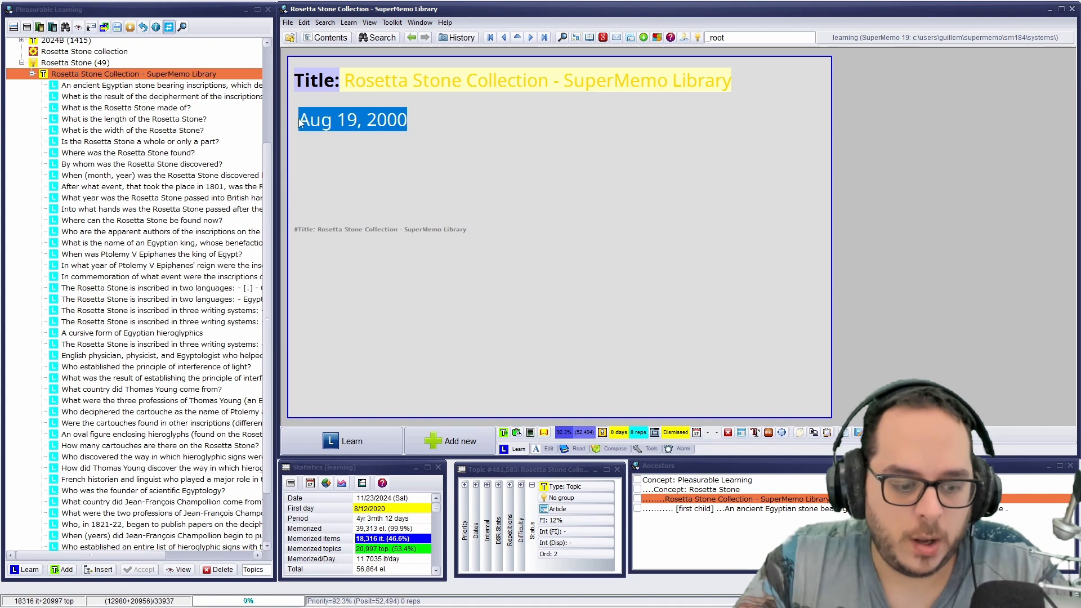
key("alt+q")
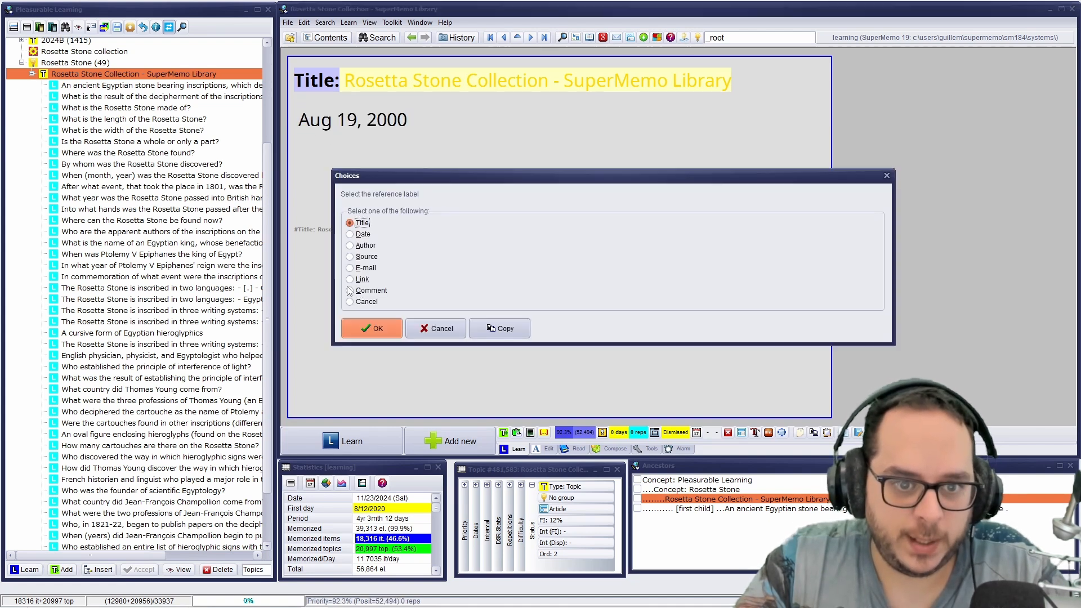
left_click(349, 290)
left_click(371, 328)
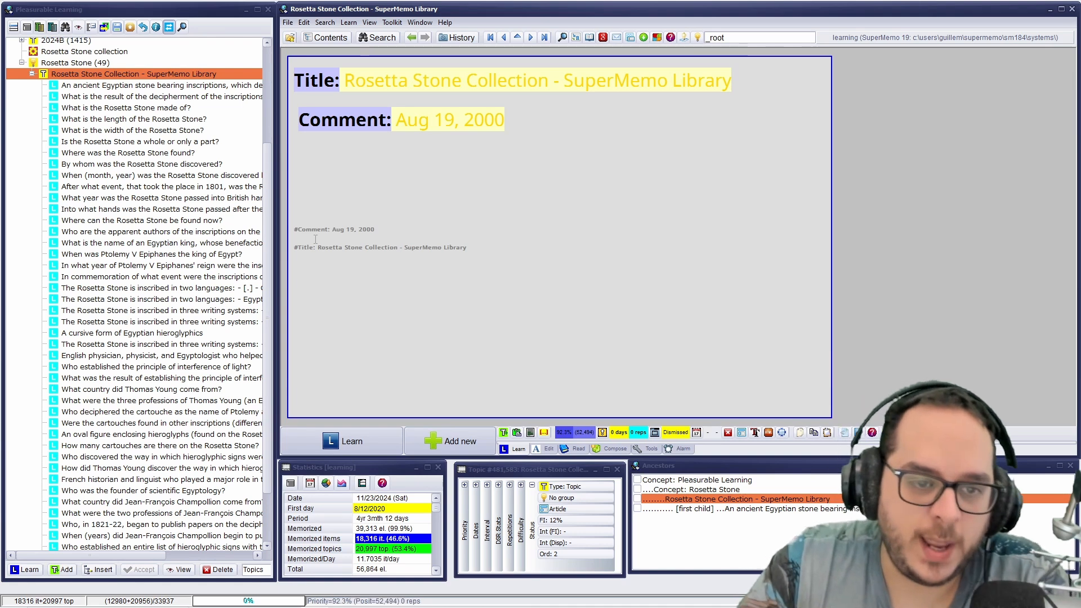
Mark "SuperMemo Library" in the topic's title line as the reference author.
left_click(537, 146)
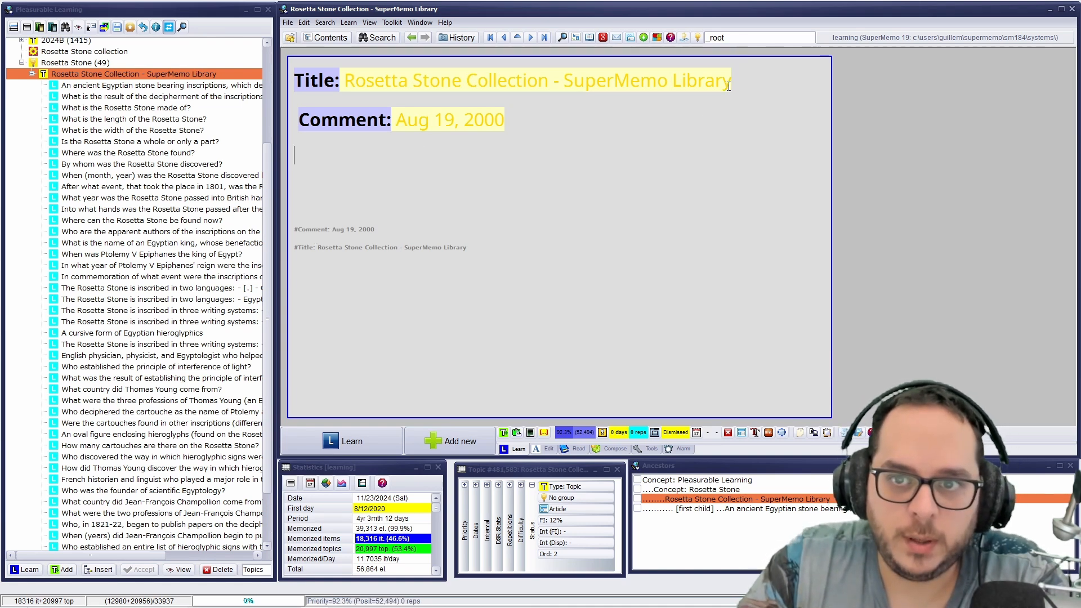
left_click_drag(728, 86, 591, 64)
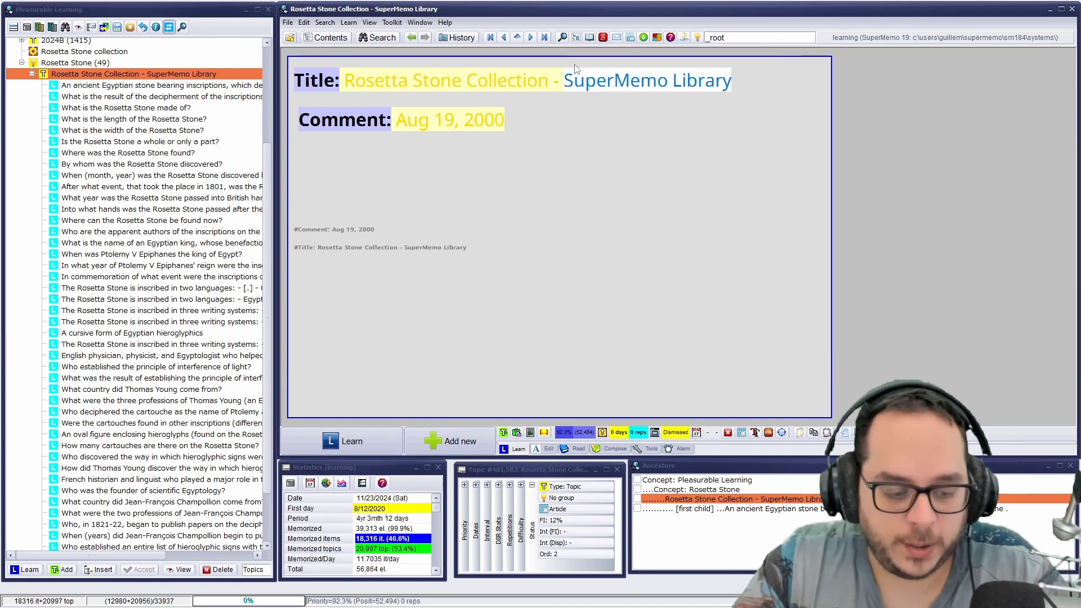
key("alt+q")
left_click(351, 245)
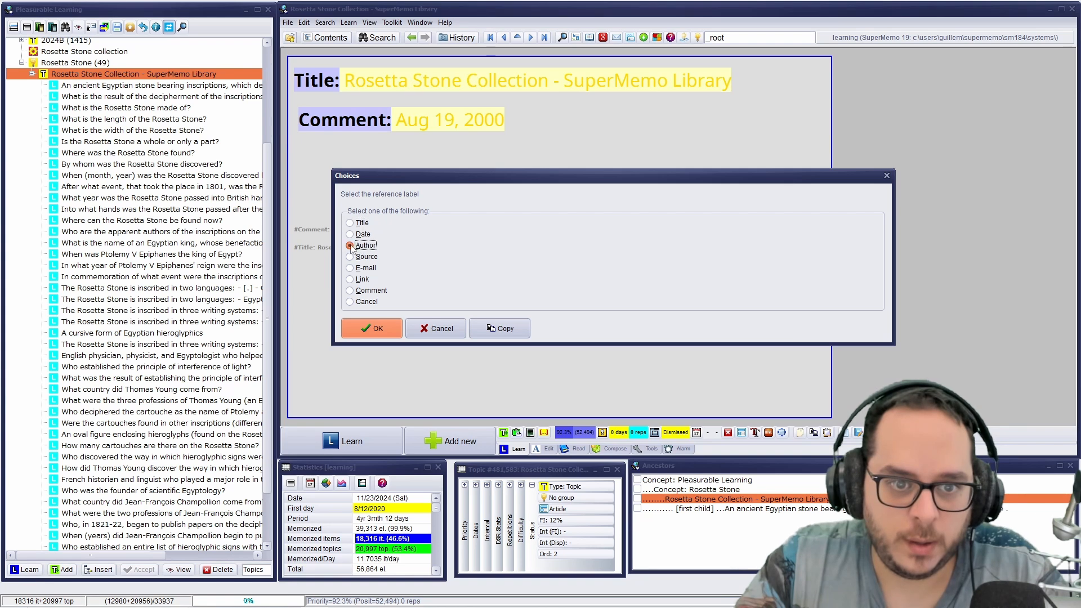
left_click(369, 329)
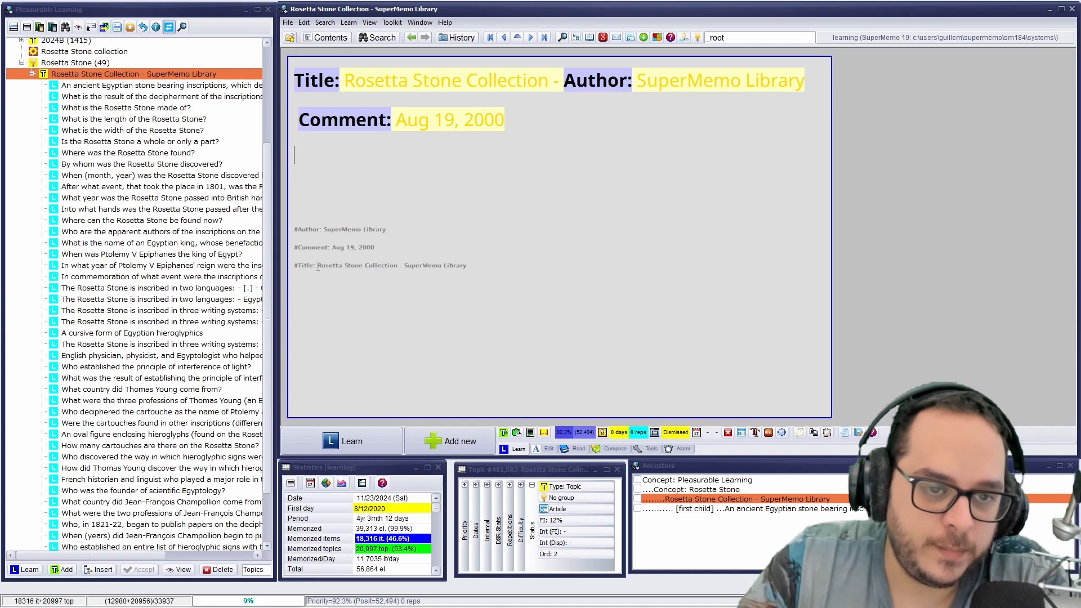
Open the child items of the Rosetta Stone Collection topic in the element browser, excluding the topic itself.
left_click(325, 22)
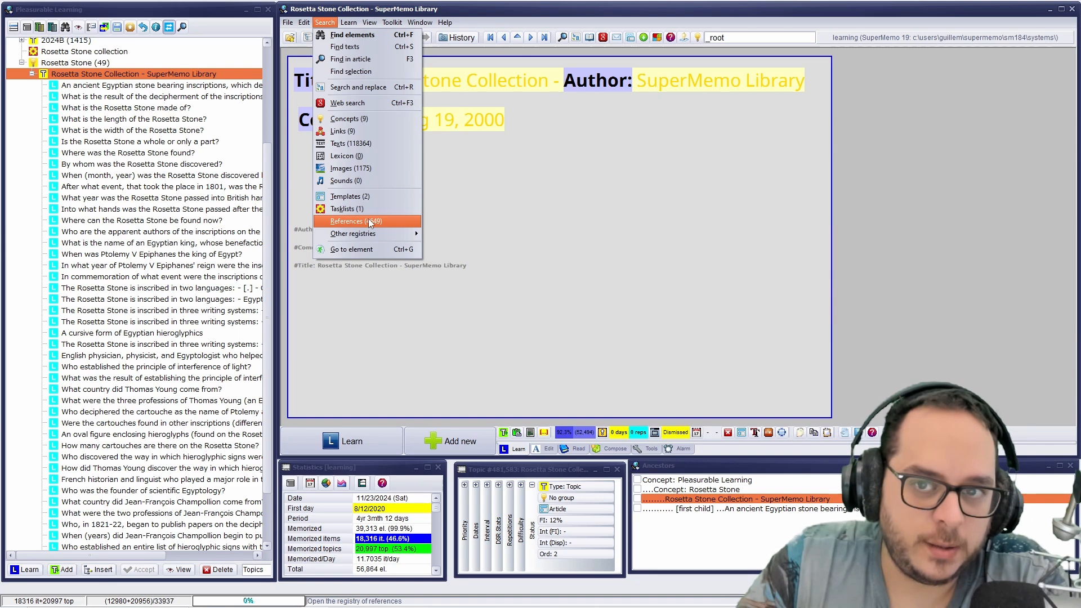
left_click(524, 215)
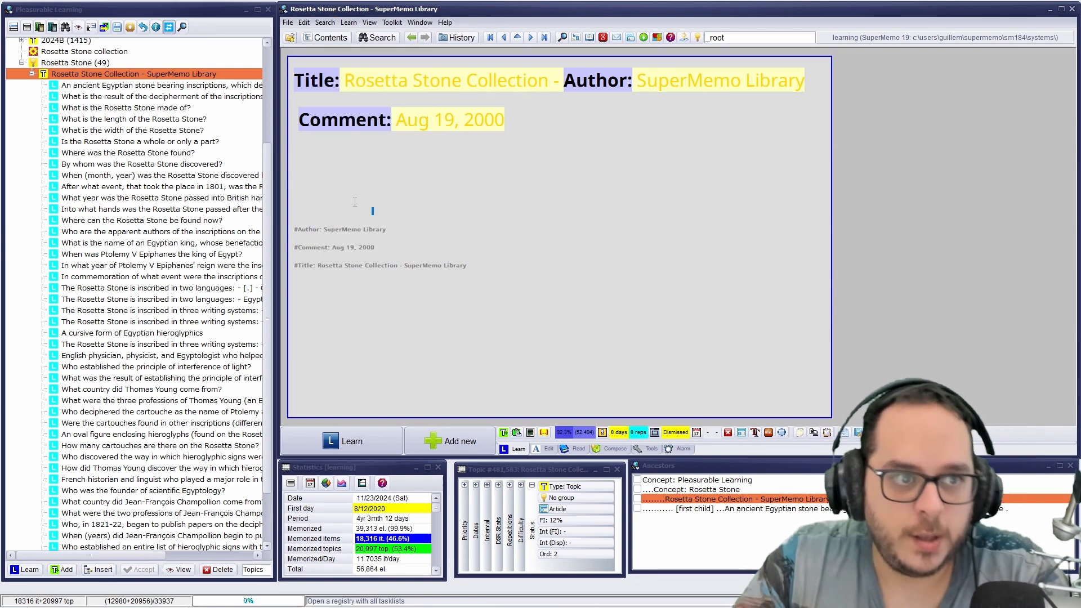
left_click(130, 152)
left_click(145, 77)
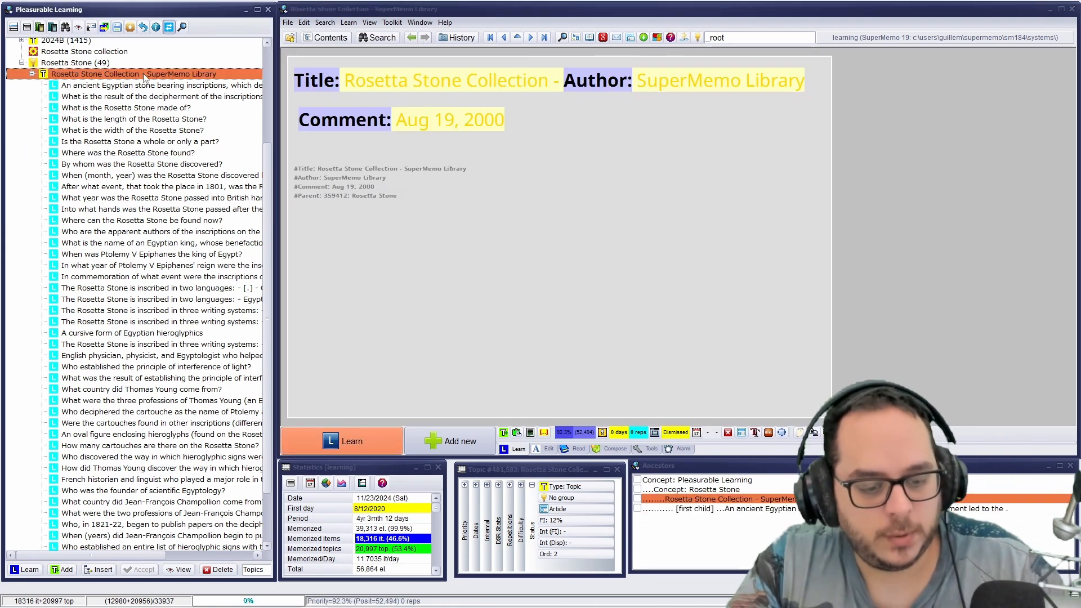
key("ctrl+space")
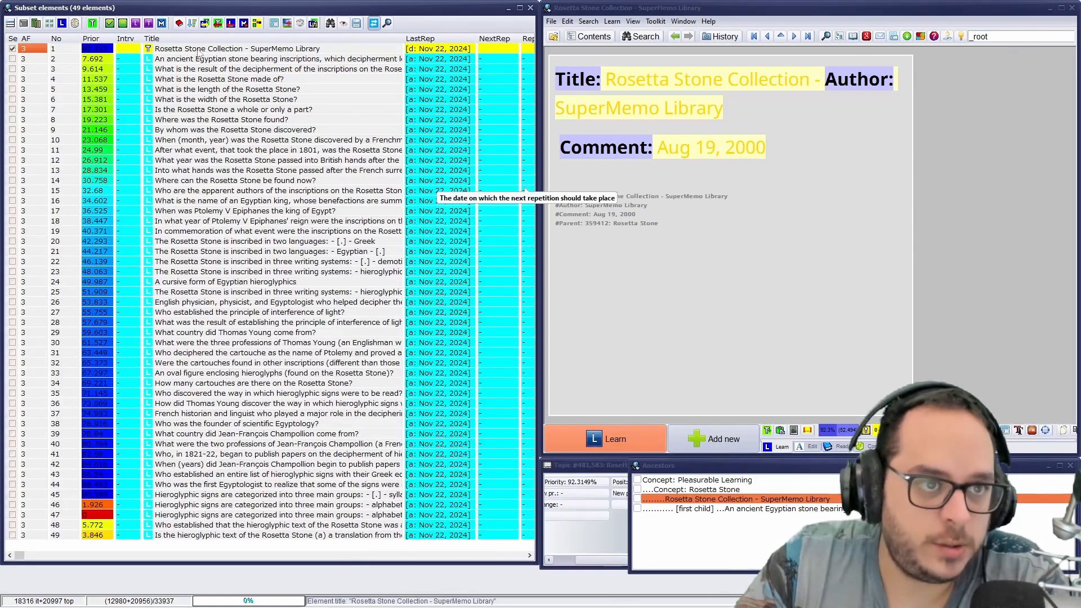
left_click(136, 26)
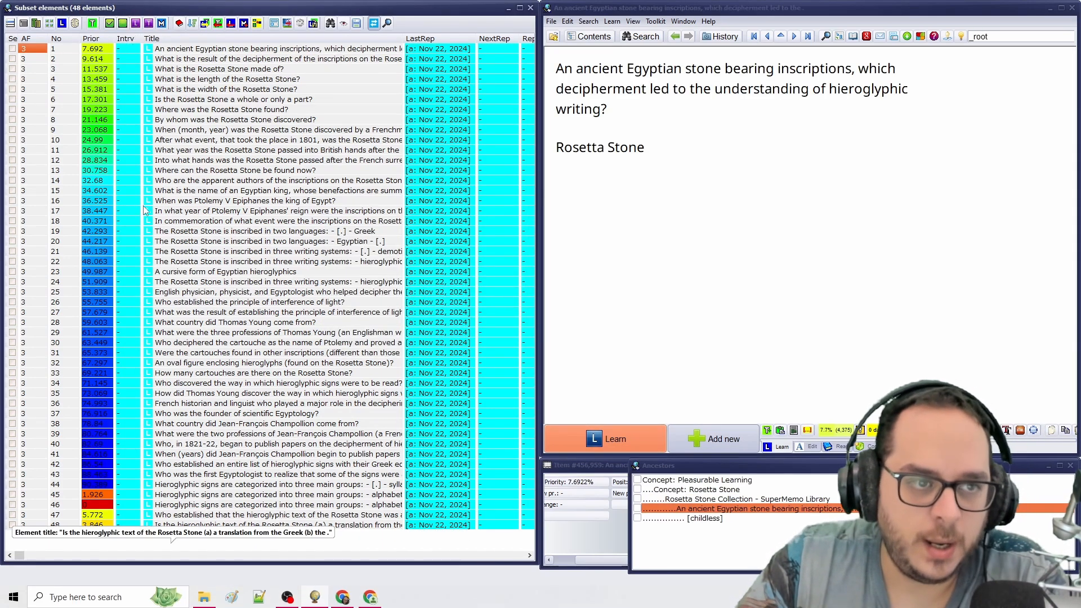
Assign the reference "Rosetta Stone Collection - SuperMemo Library" to all browser elements and close the browser.
left_click(20, 22)
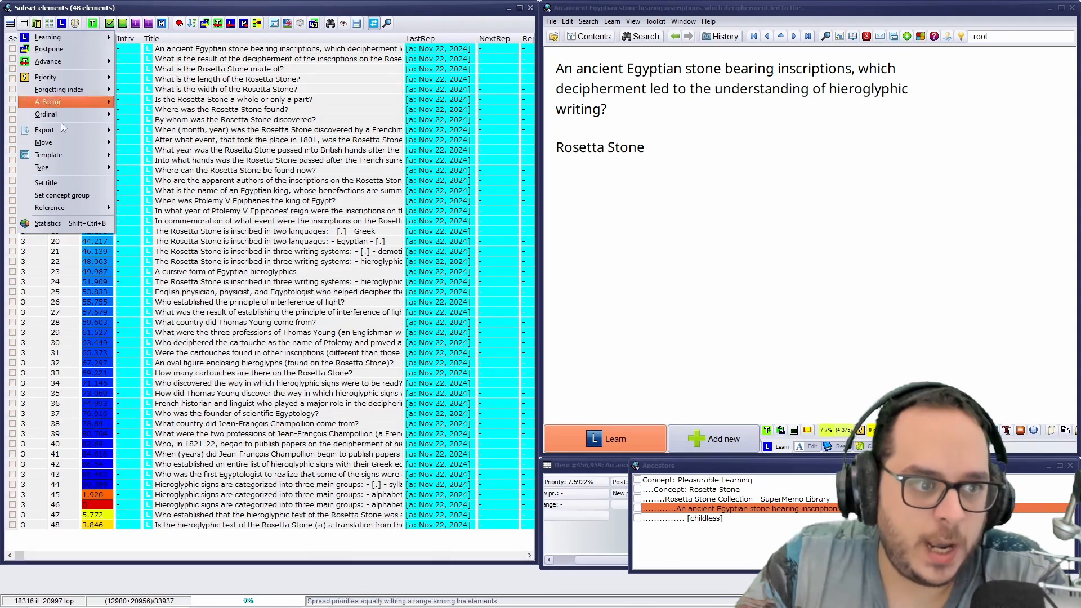
mouse_move(93, 210)
left_click(129, 211)
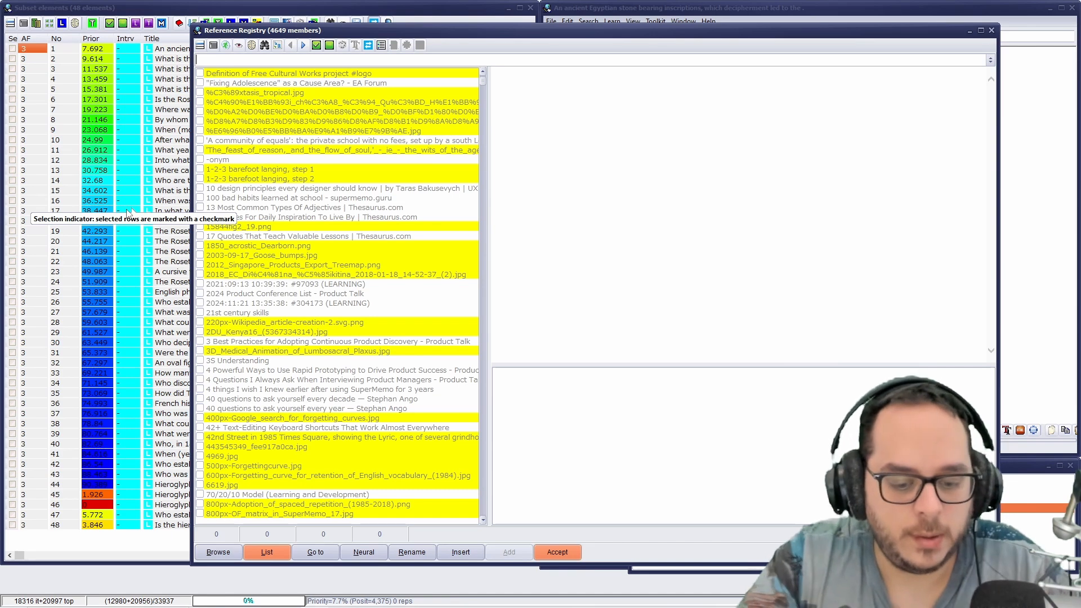
type("ros")
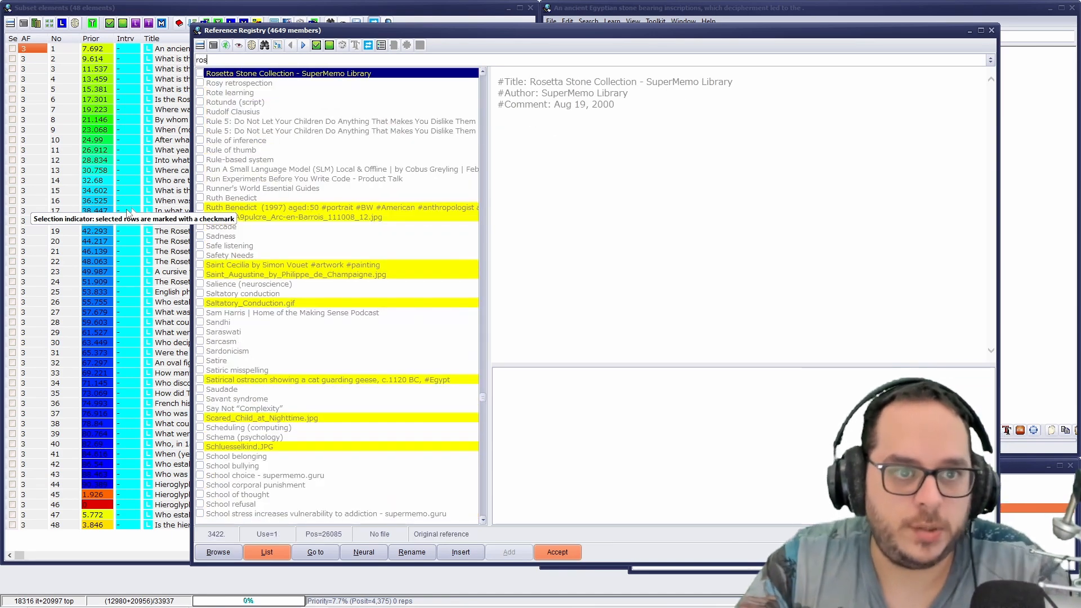
left_click(200, 73)
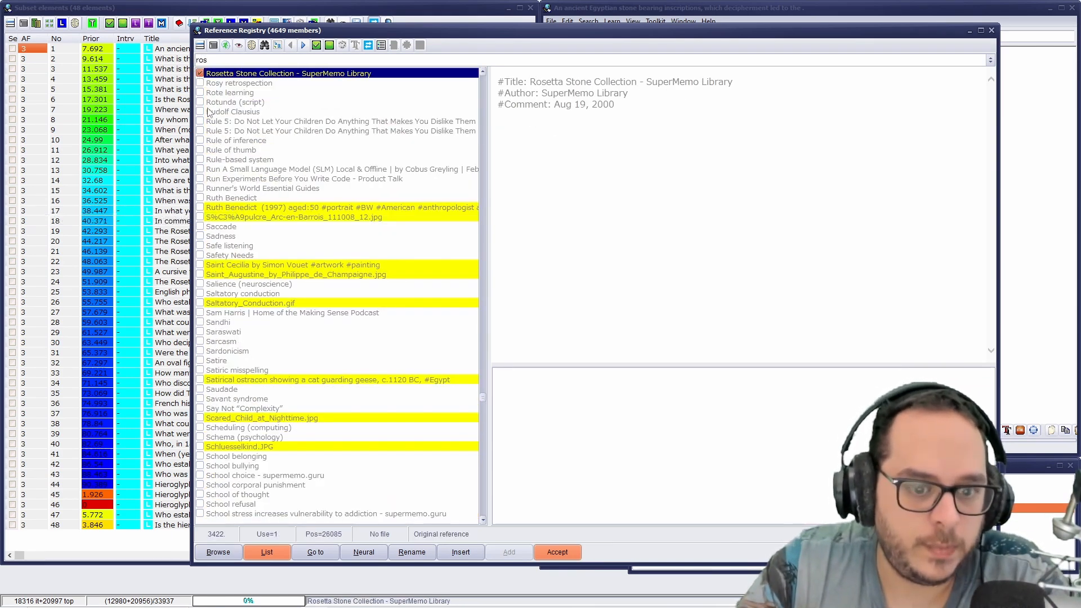
left_click(571, 558)
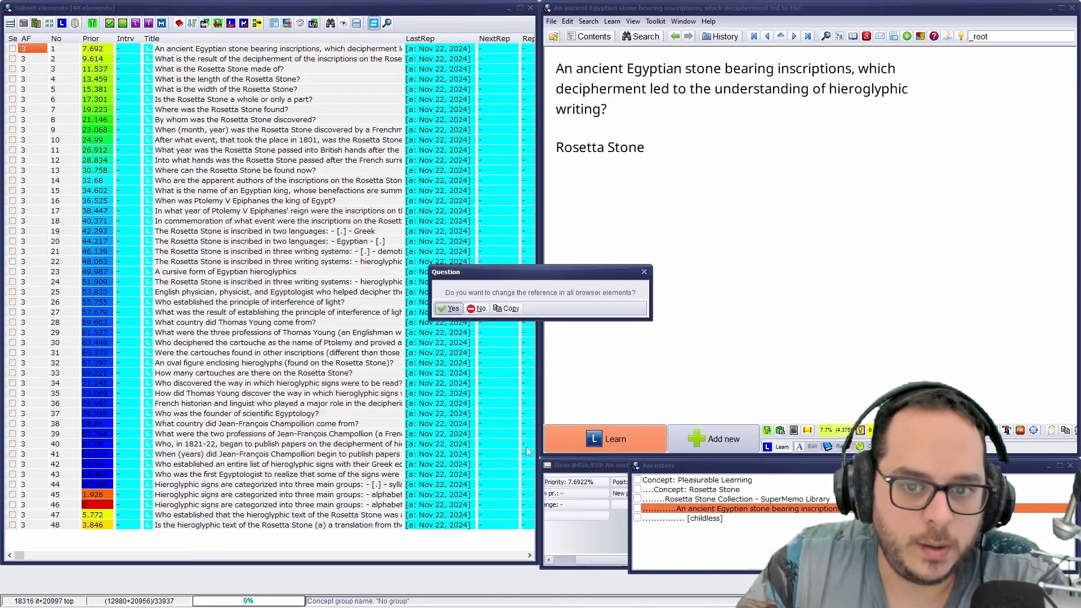
left_click(456, 313)
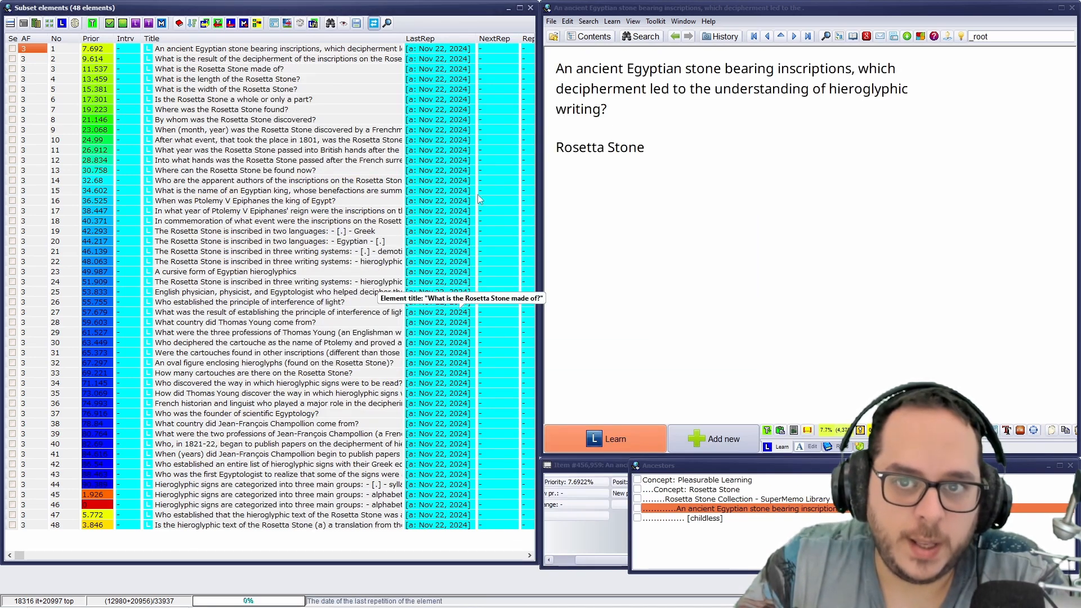
left_click(530, 7)
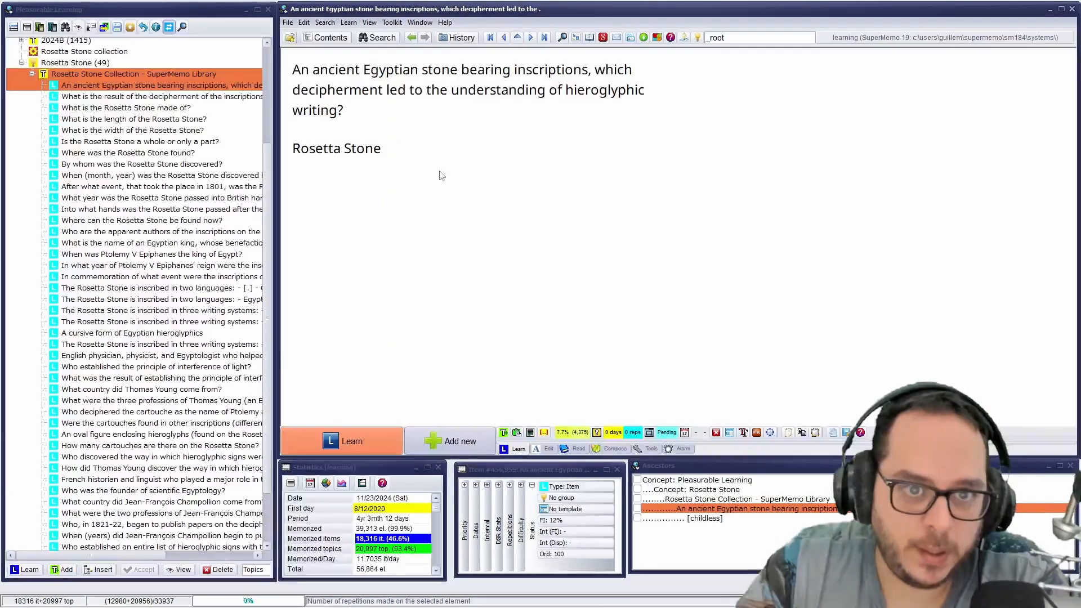
Inspect the first item's question and answer fields and compare them with the reference block in the Rosetta Stone Collection topic.
left_click(486, 145)
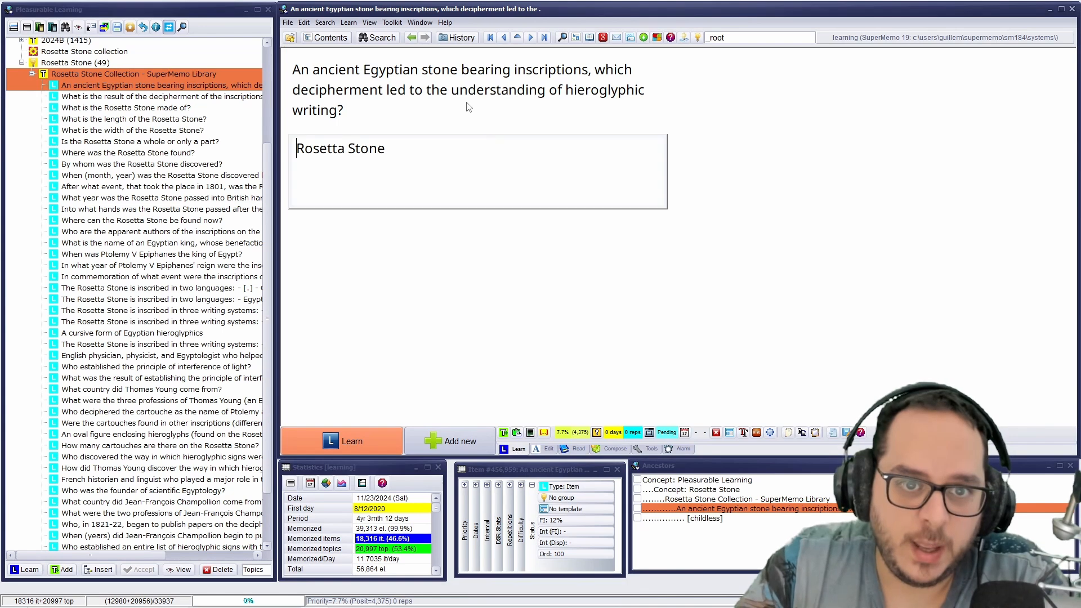
left_click(467, 103)
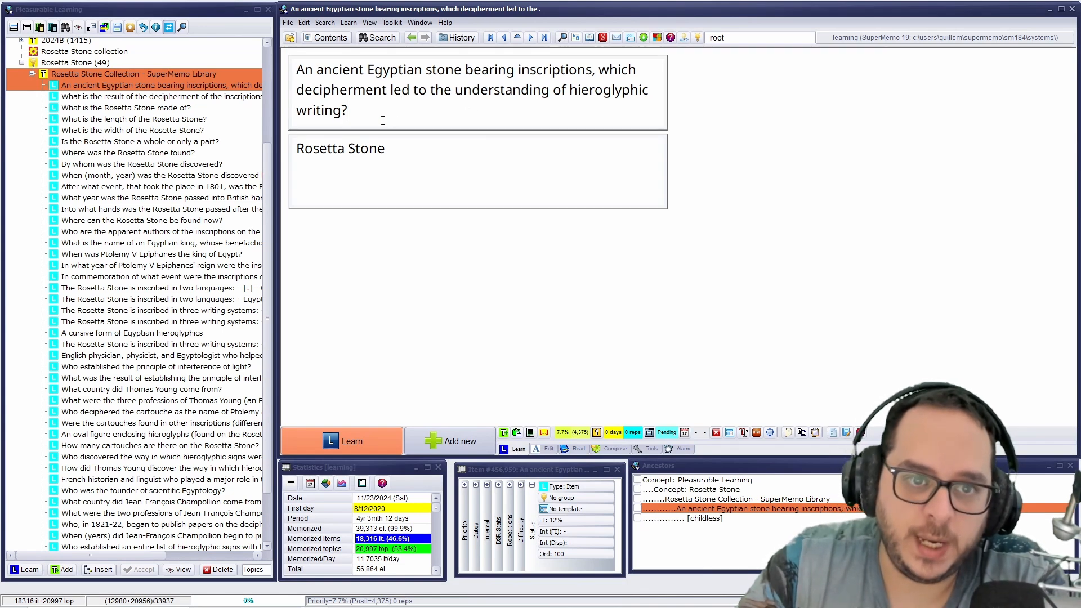
left_click(75, 64)
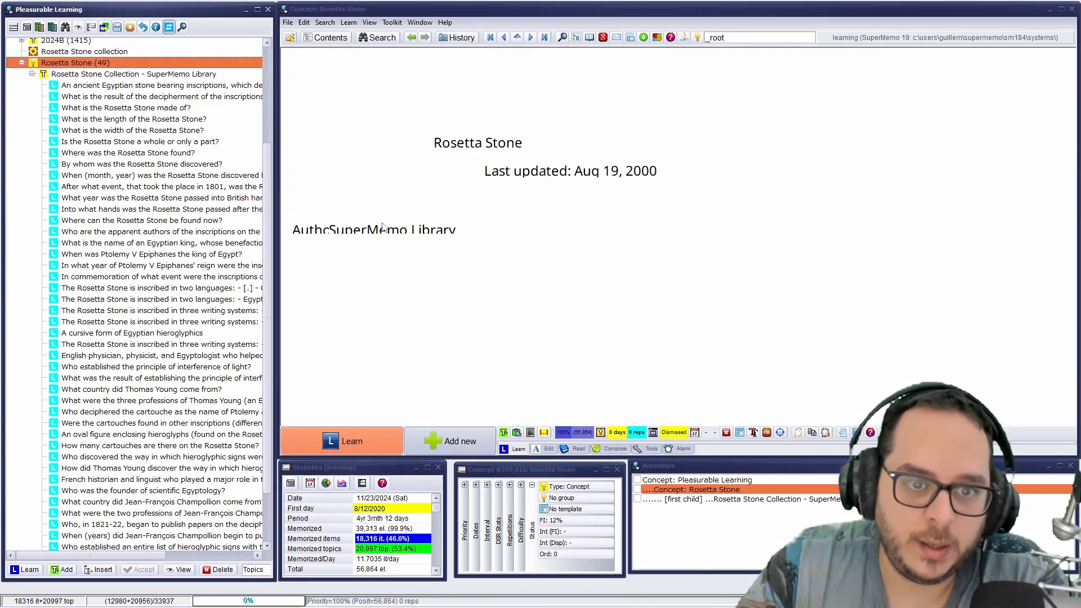
left_click(73, 75)
left_click(383, 216)
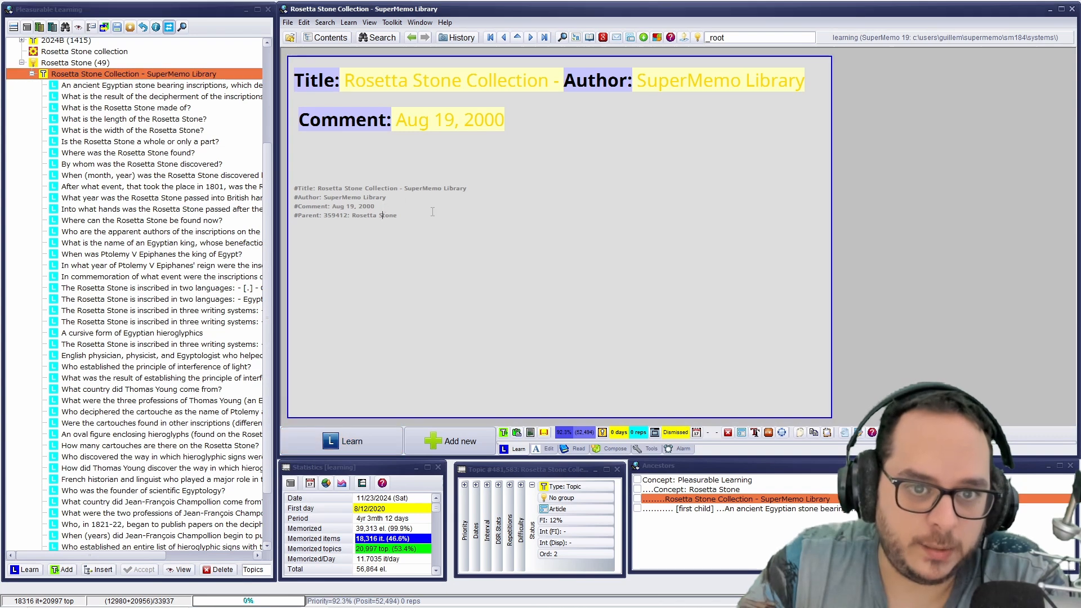
left_click_drag(400, 217, 295, 181)
left_click(594, 157)
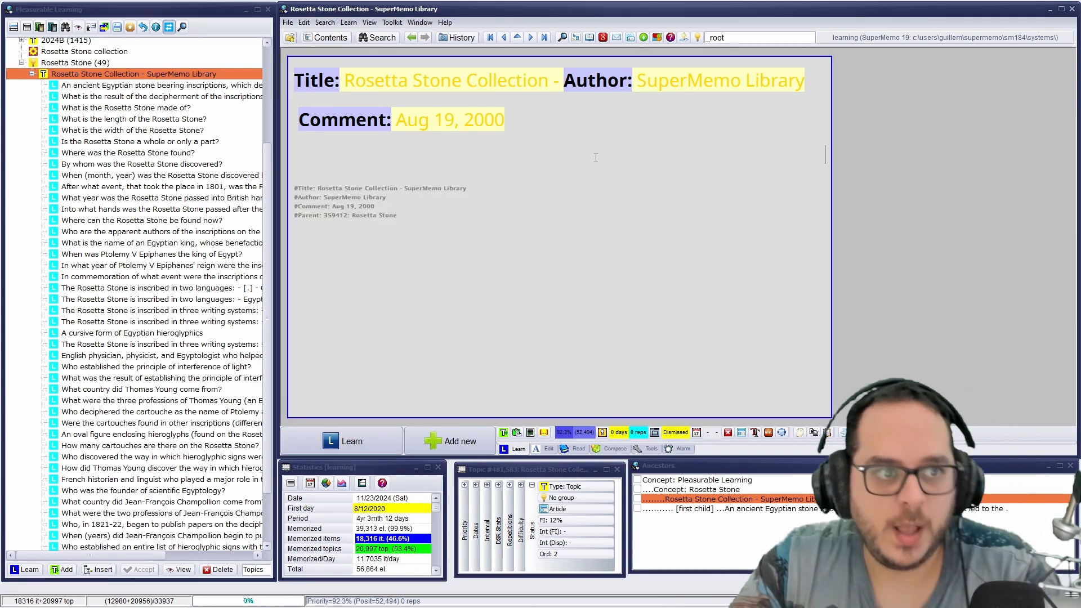
key("ctrl+l")
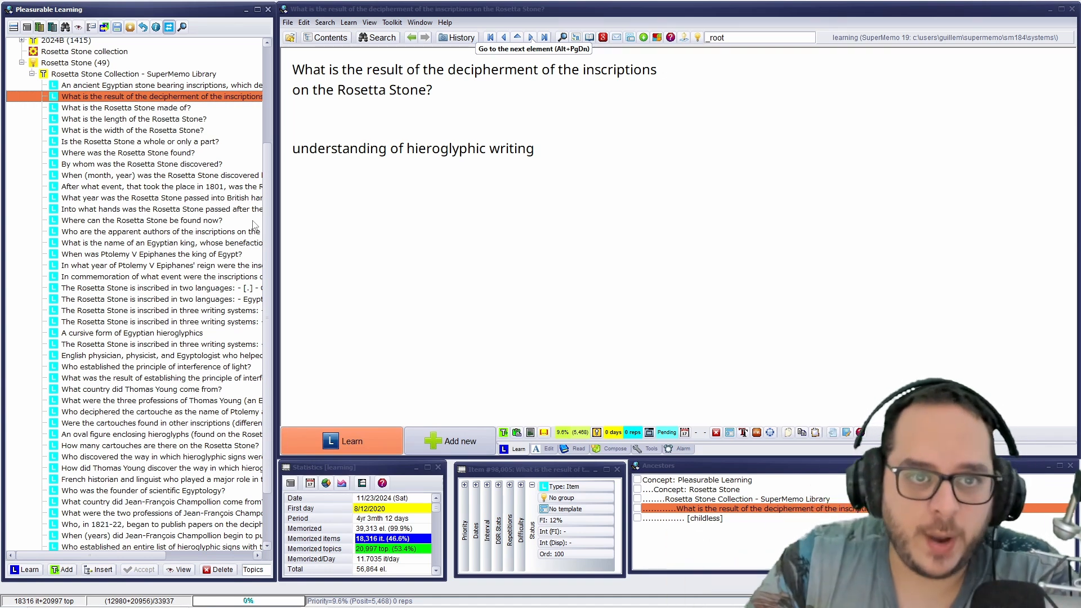
List and browse the elements that use the "Rosetta Stone Collection - SuperMemo Library" entry in the reference registry.
left_click(304, 22)
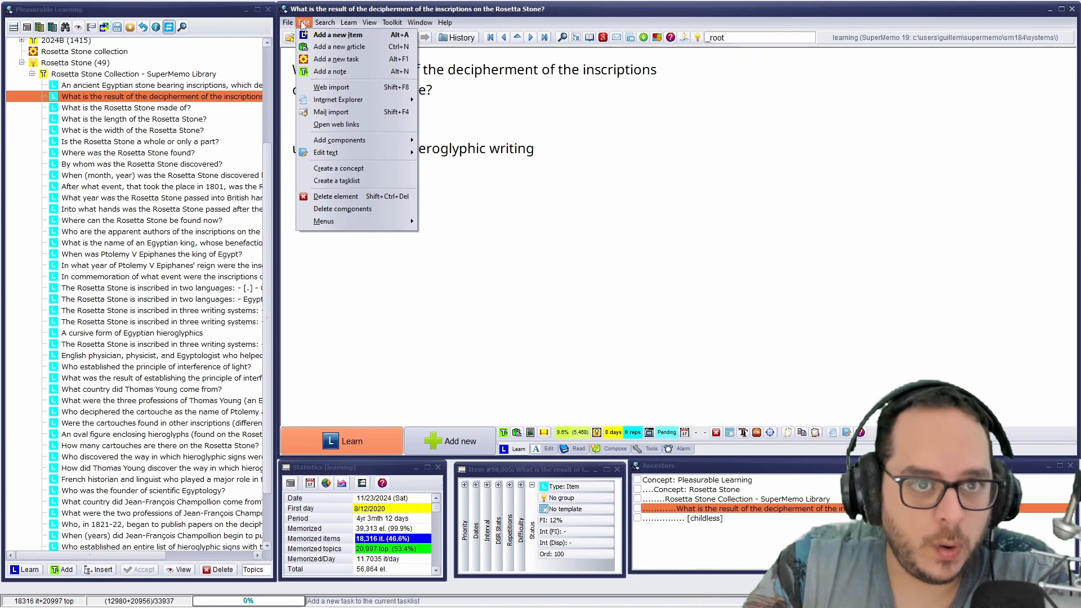
mouse_move(324, 22)
left_click(362, 223)
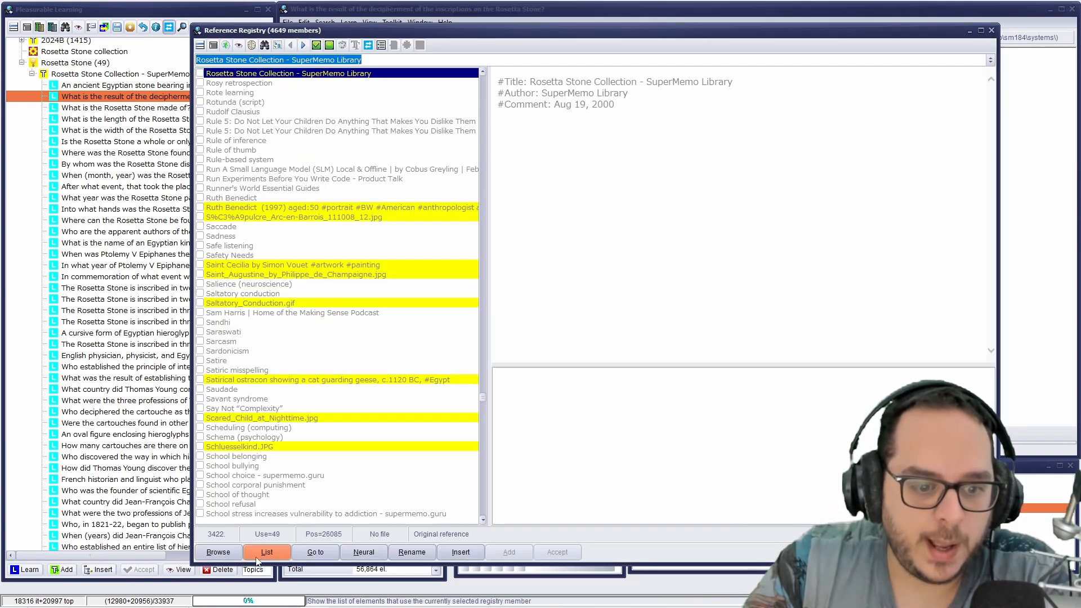
left_click(256, 557)
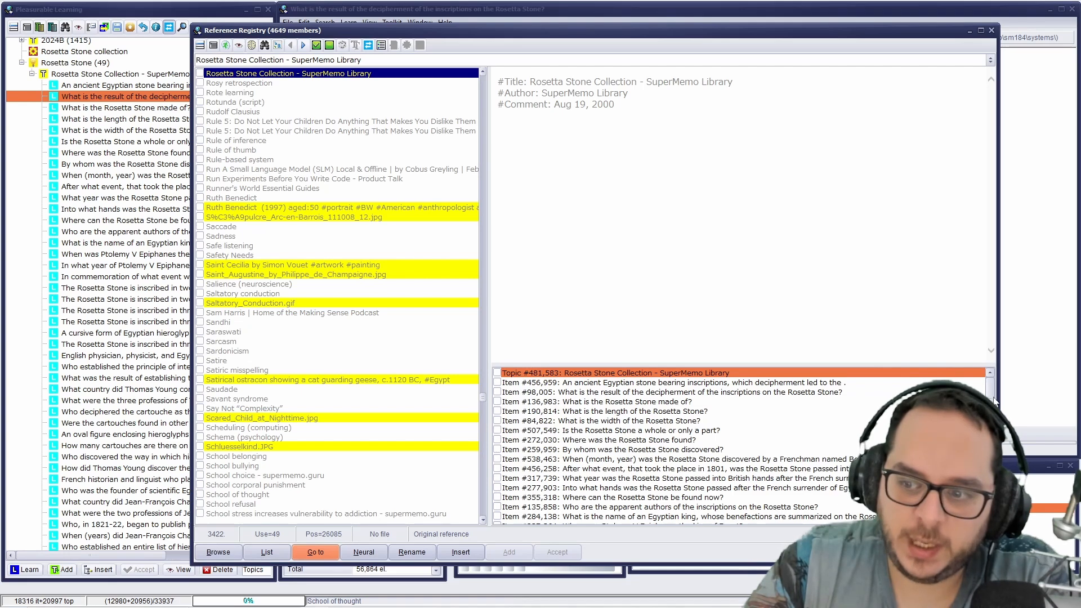
scroll(732, 444, "down", 10)
scroll(732, 445, "up", 10)
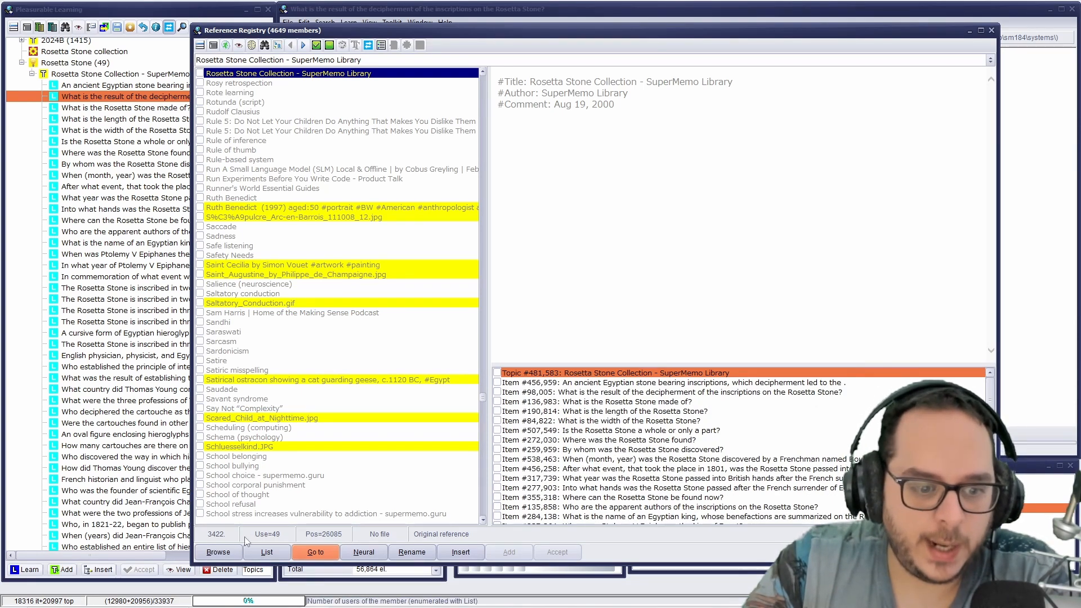
left_click(220, 551)
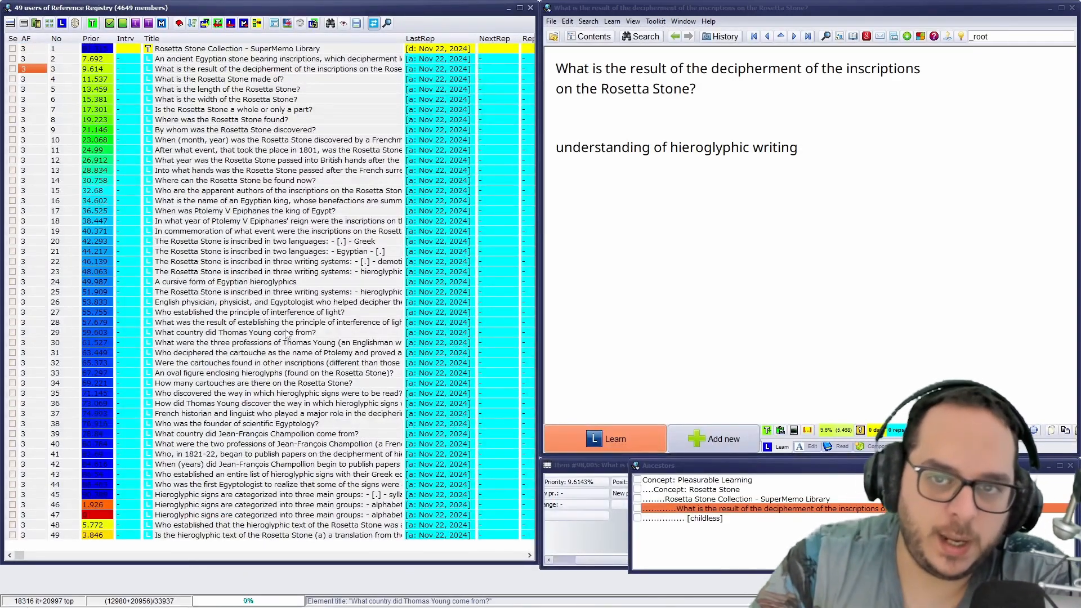
left_click(530, 8)
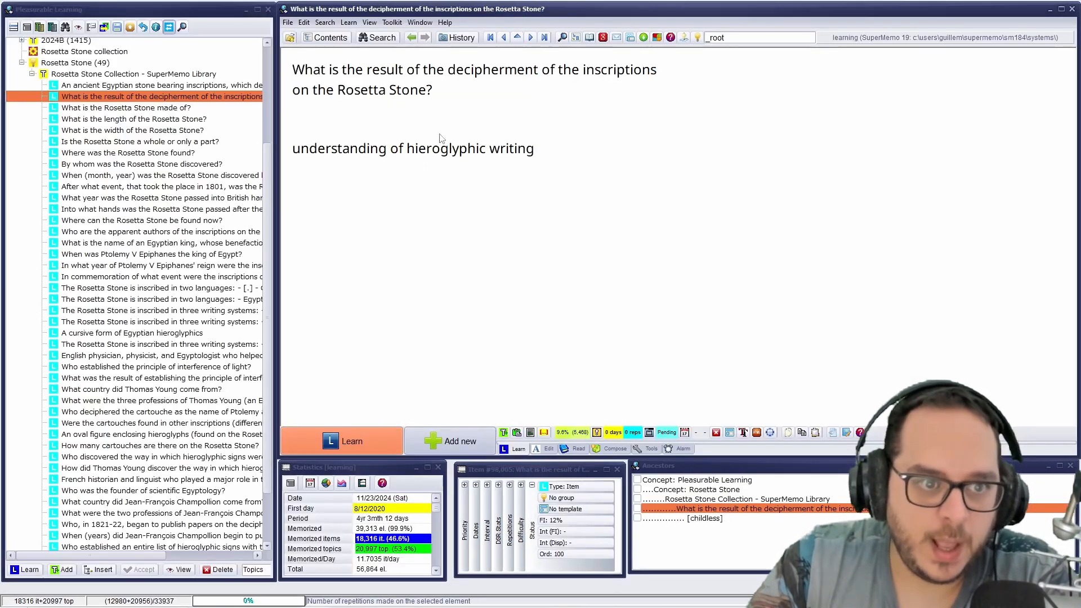
Clear the contents of the Rosetta Stone concept while keeping its branch, and remove its unused script registry member.
left_click(54, 64)
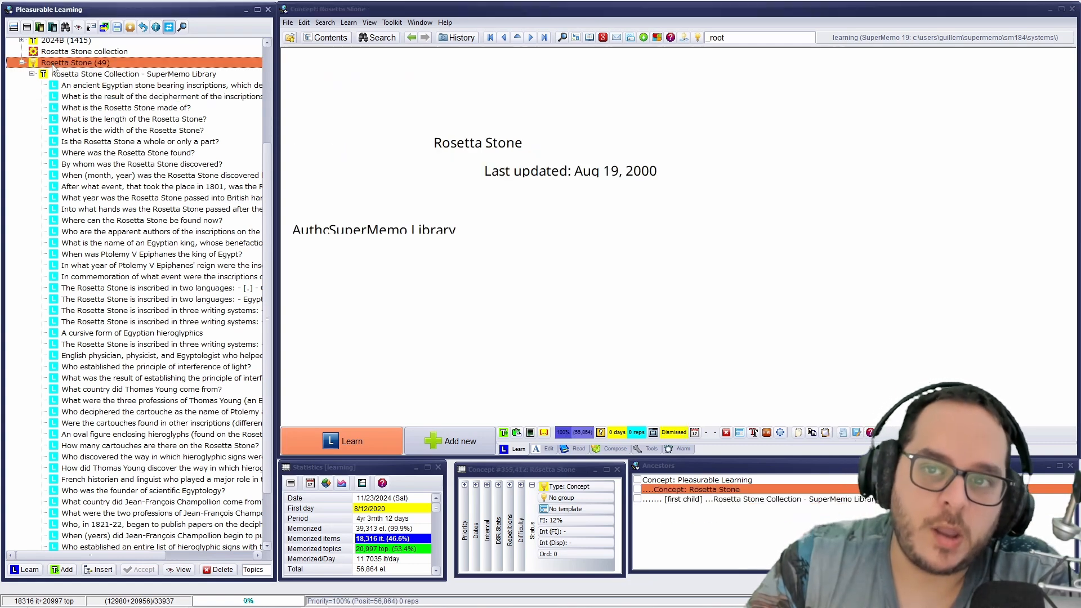
left_click(33, 74)
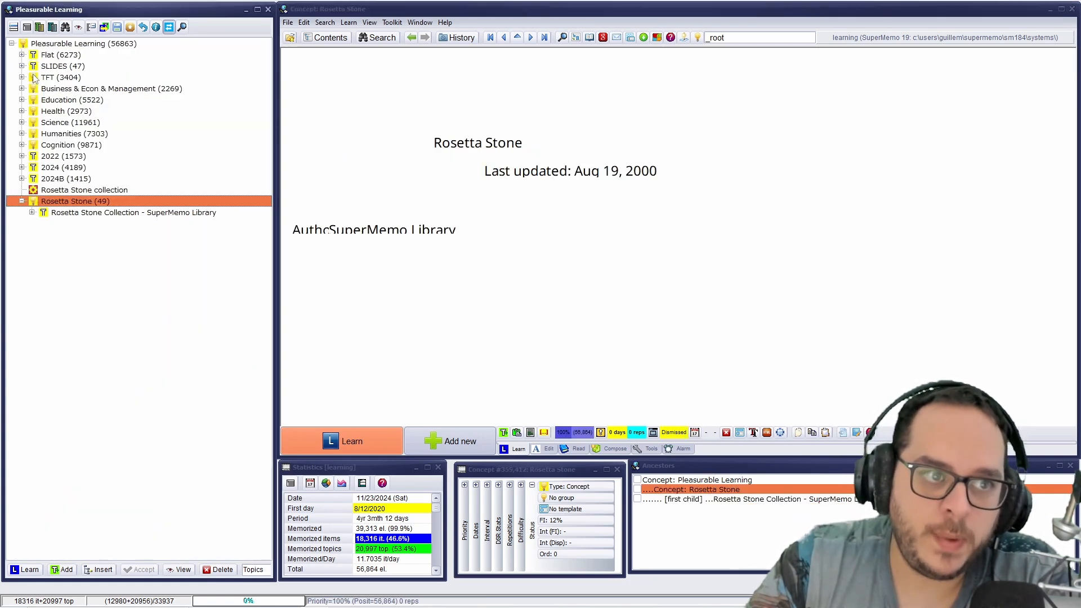
left_click(95, 213)
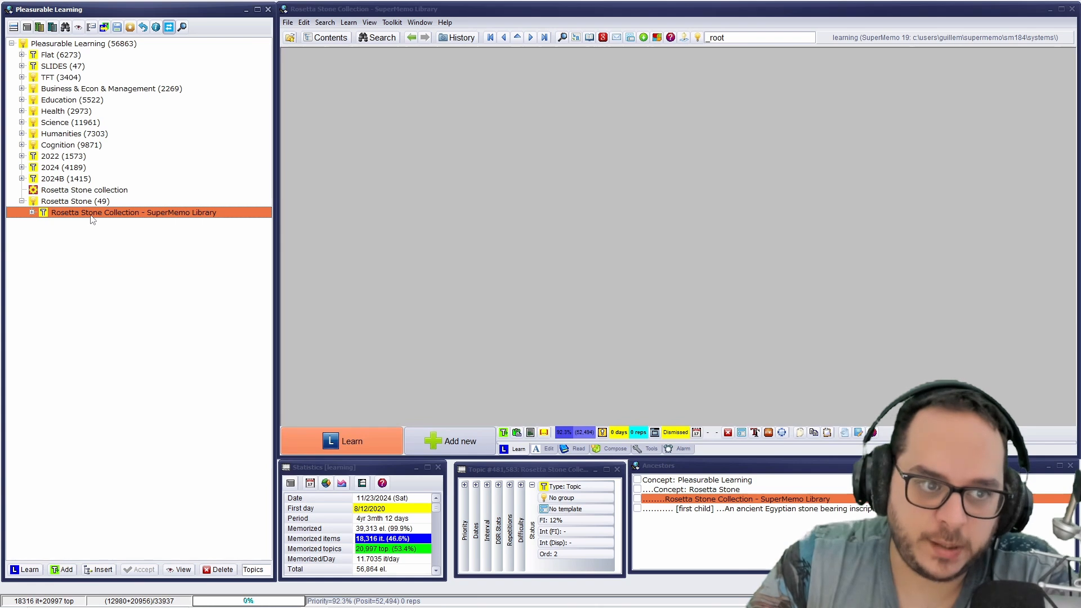
left_click(74, 201)
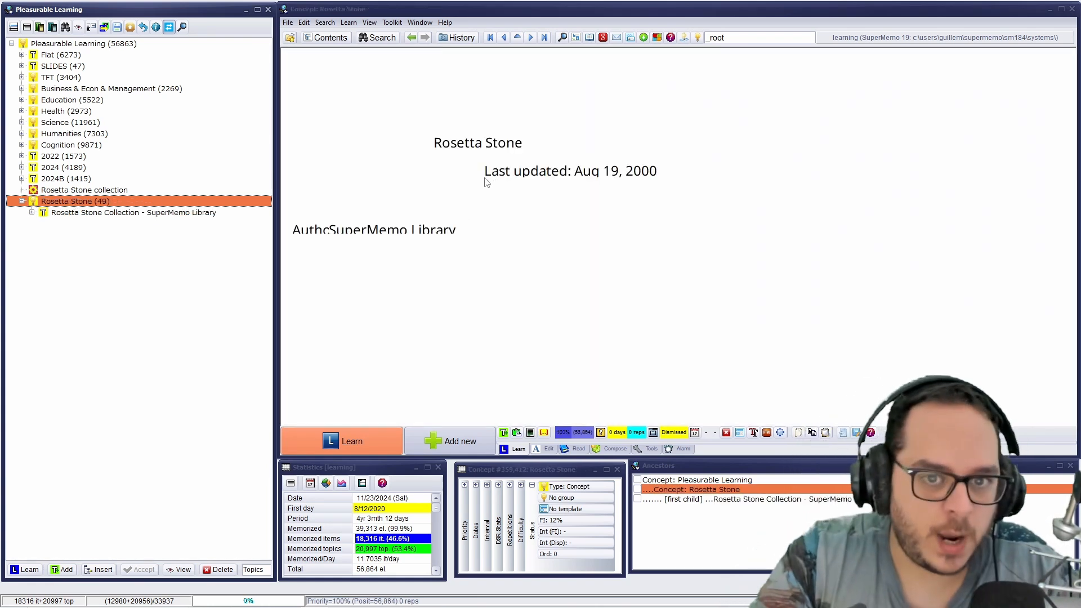
key("ctrl+shift+Return")
key("Return")
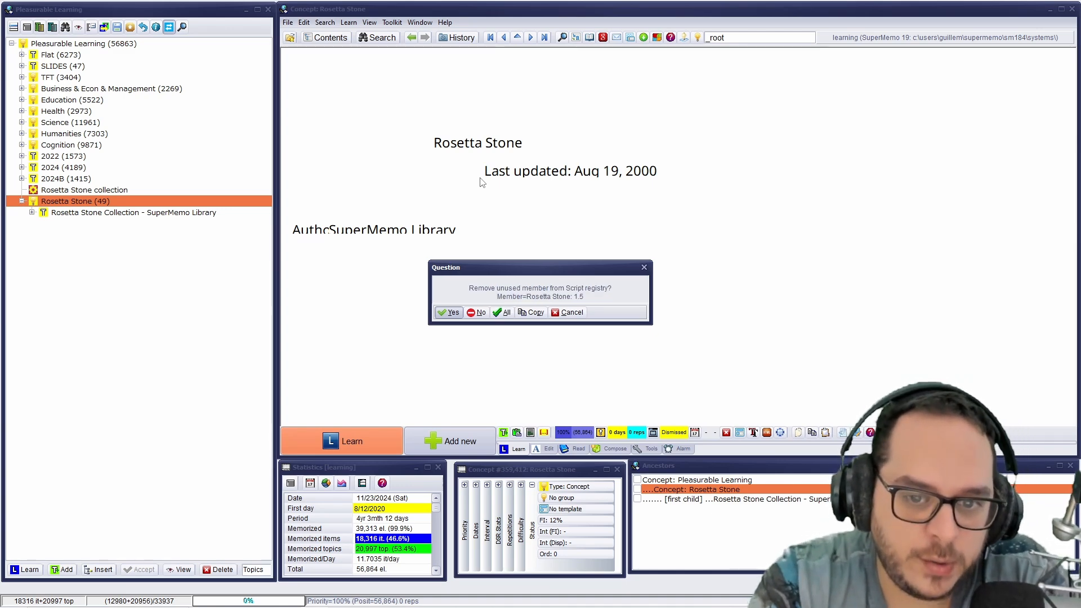
key("Return")
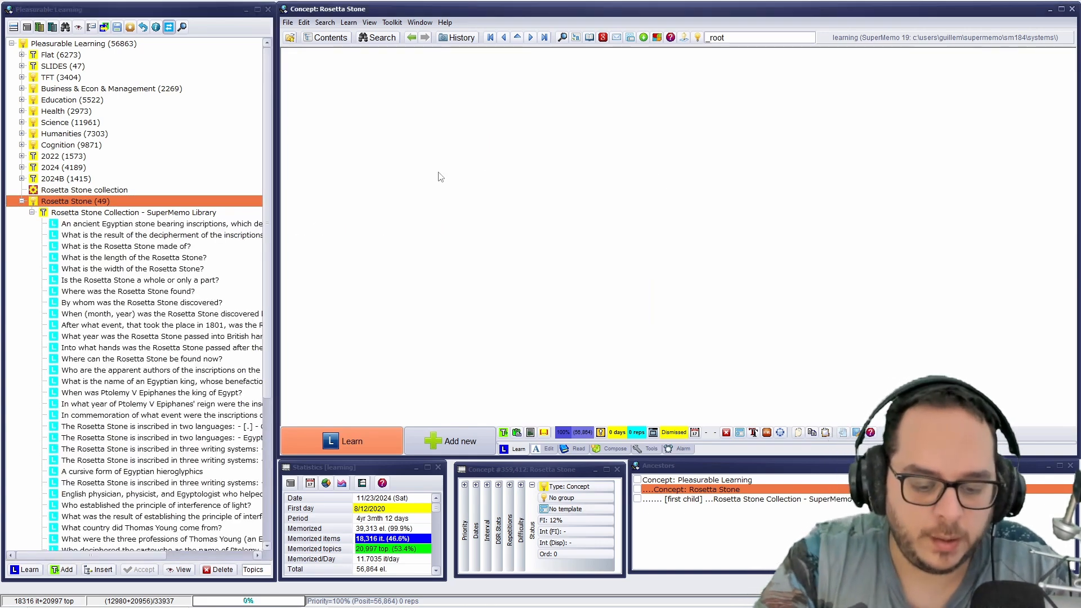
Open the rosetta stone collection, follow its URL link to the library web page, and inspect the component order of its title element.
left_click(286, 23)
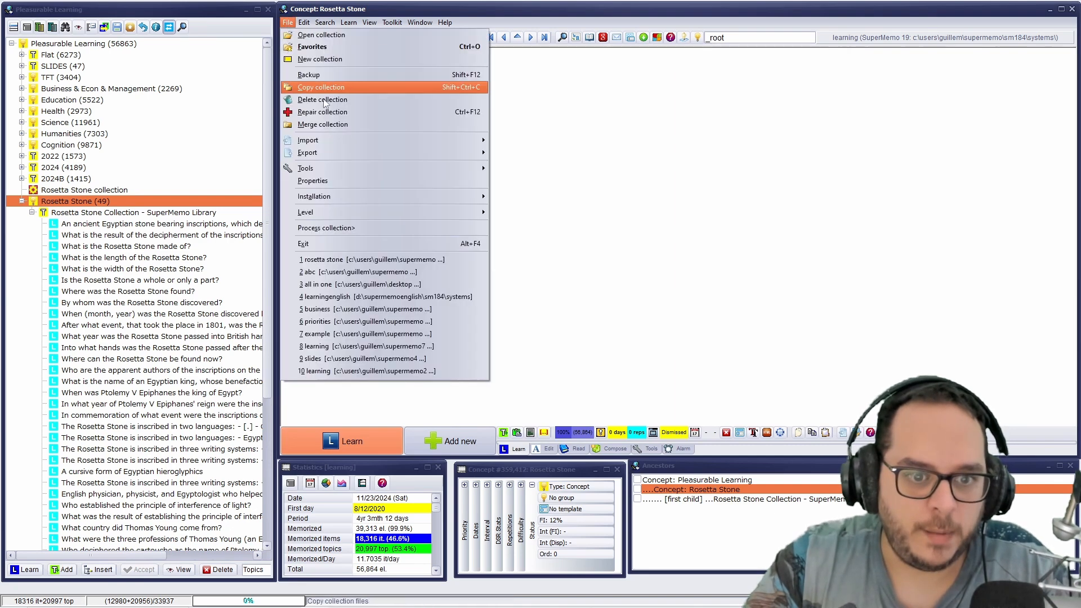
left_click(340, 260)
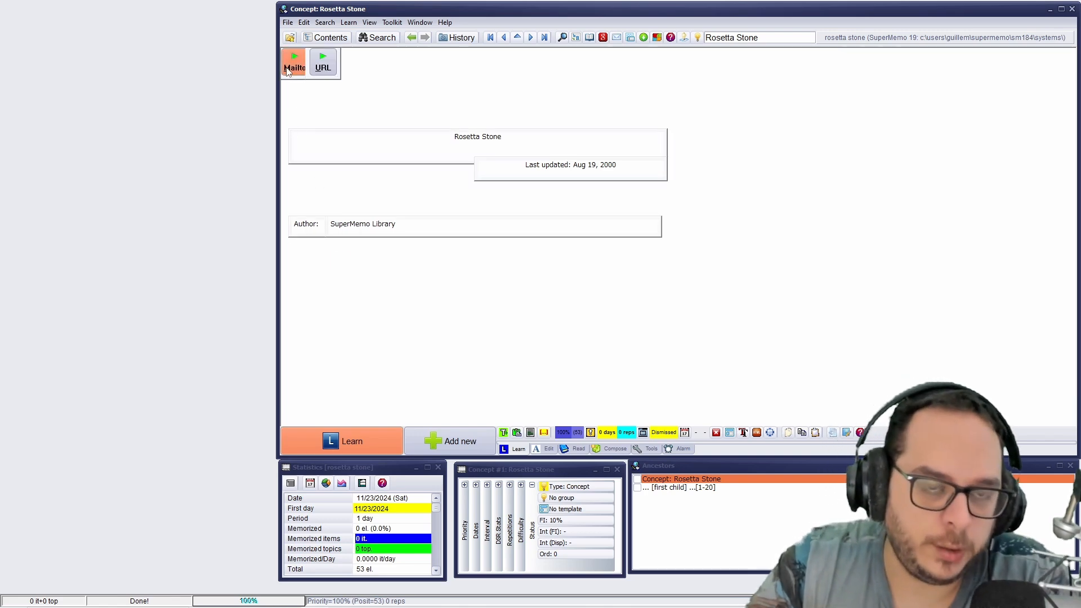
left_click(319, 70)
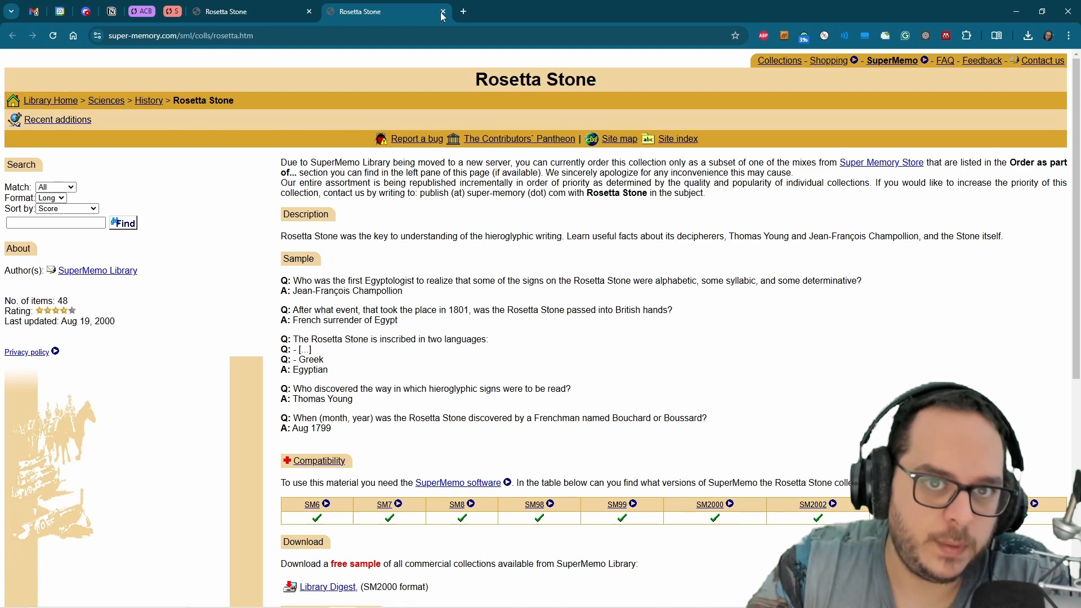
left_click(442, 11)
left_click(1016, 11)
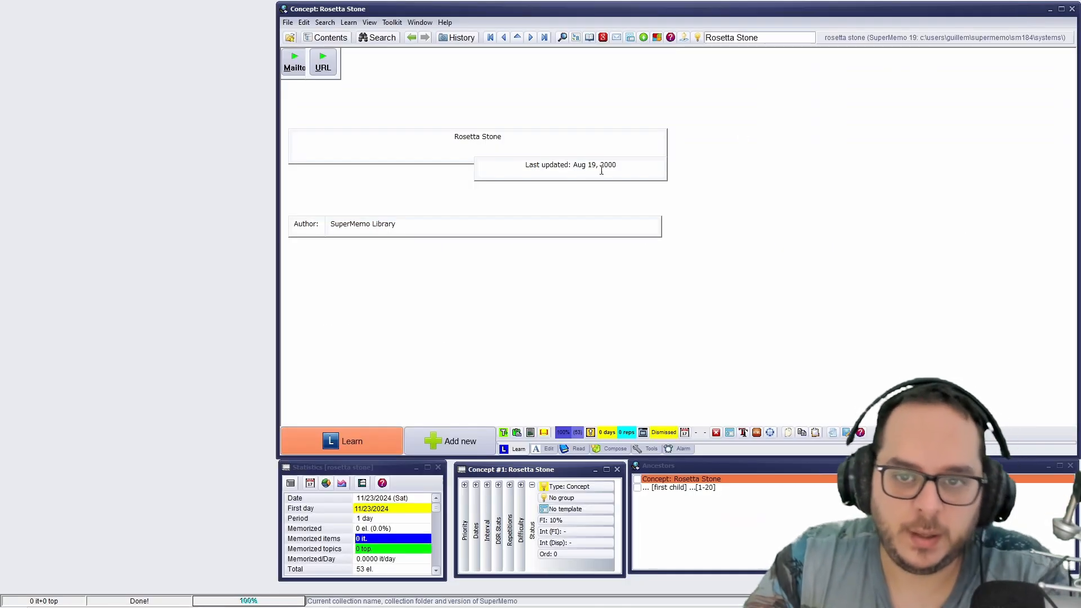
key("ctrl+alt+o")
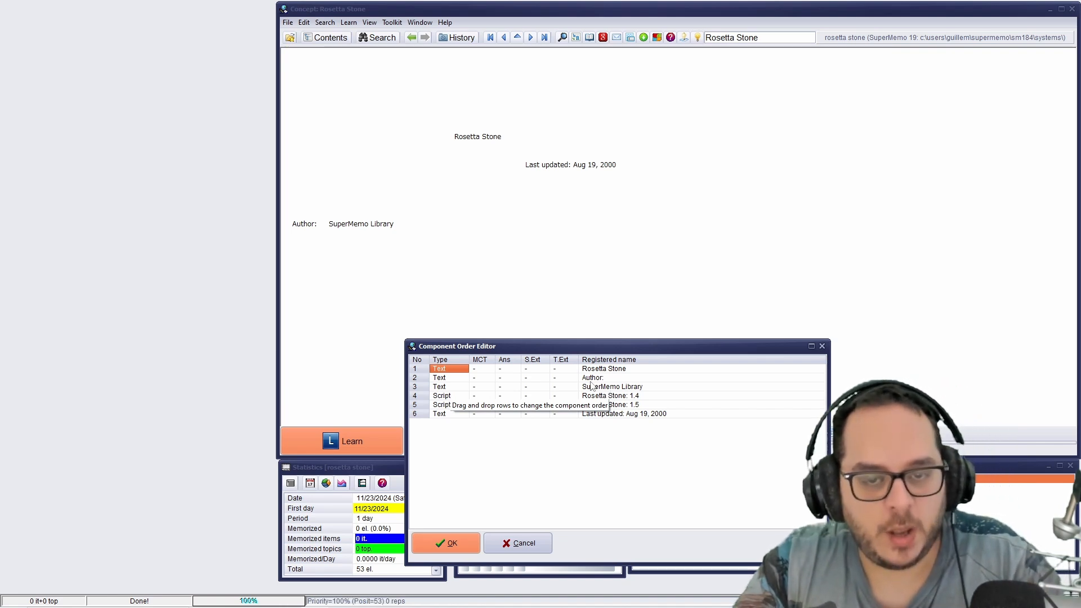
key("Escape")
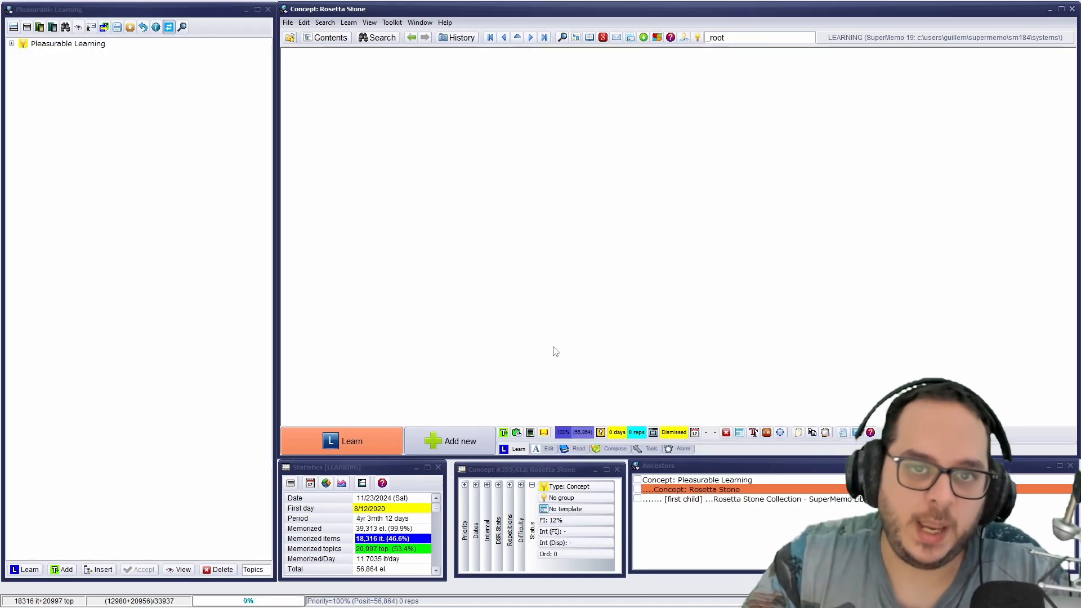
In the learning collection's contents, expand the Rosetta Stone branch down to its items and open the first item.
key("alt+c")
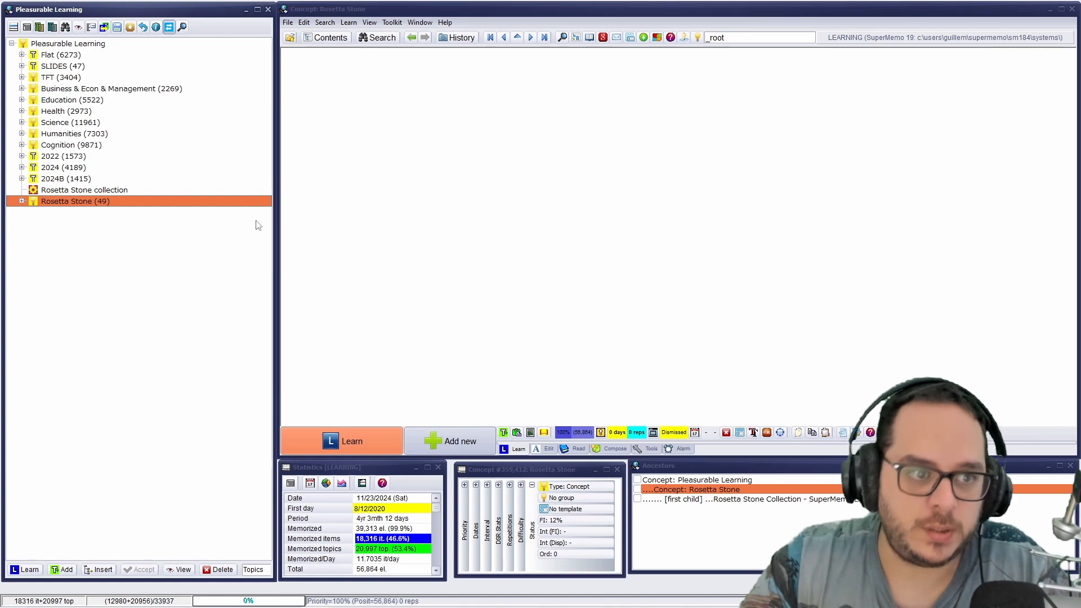
left_click(22, 201)
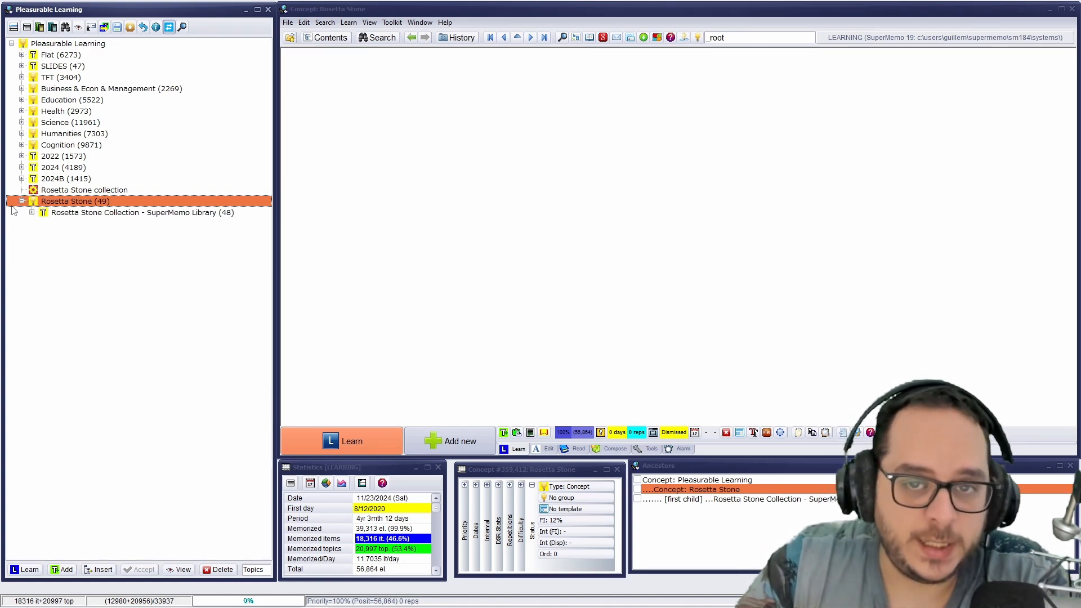
left_click(32, 212)
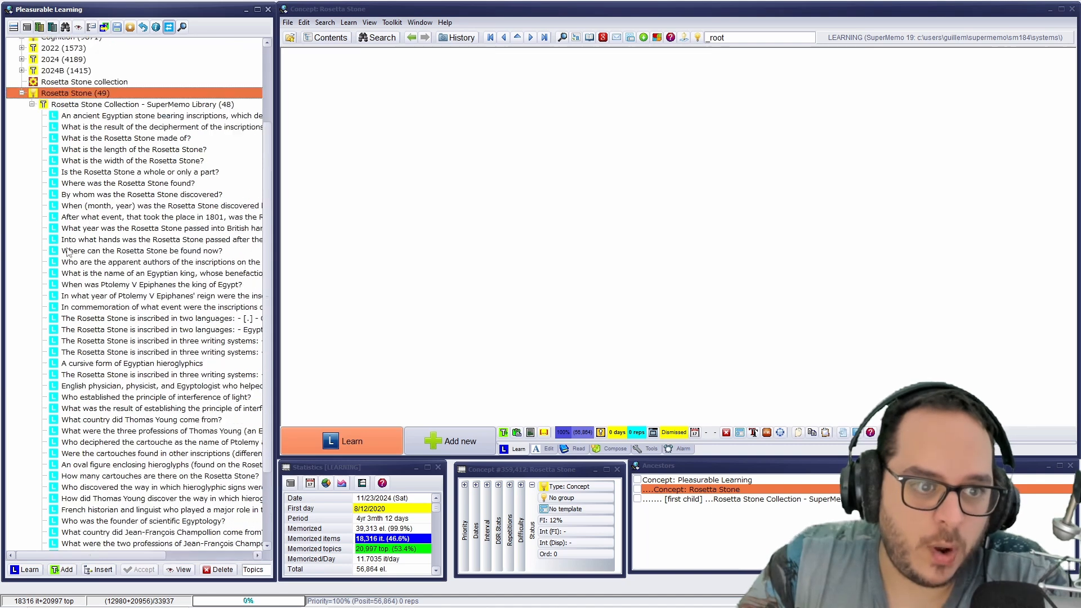
scroll(66, 252, "up", 1)
left_click(129, 147)
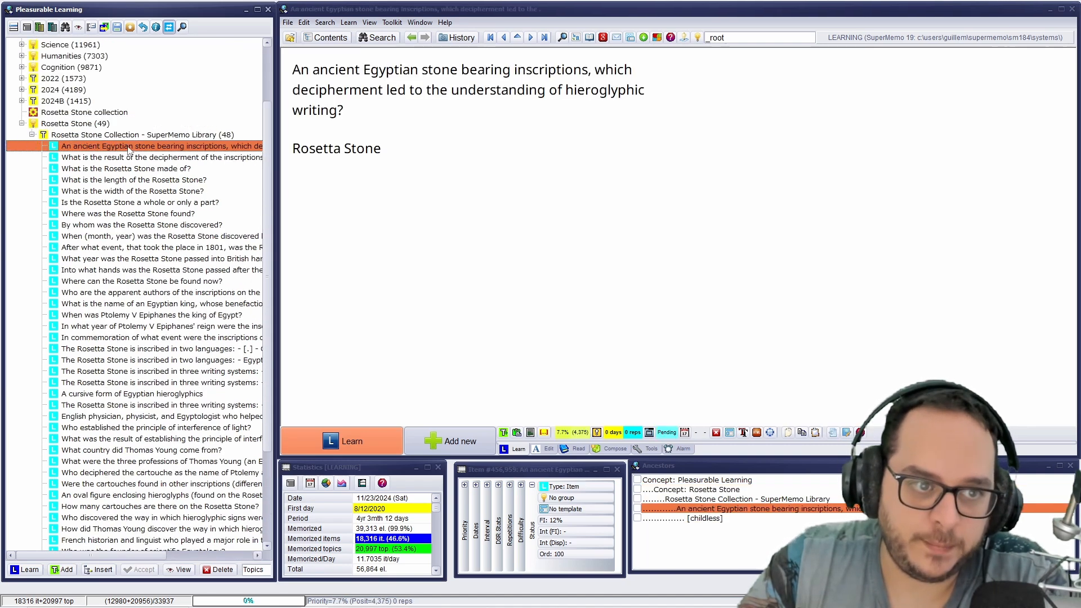
List all pending elements of the collection, sort them by priority, and close the browser.
left_click(327, 23)
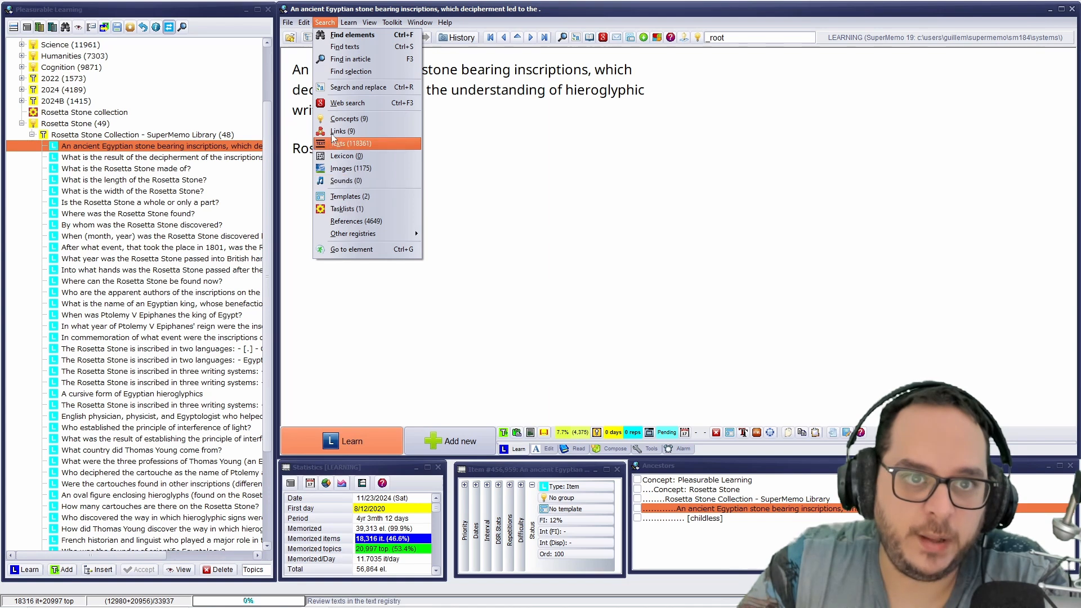
mouse_move(347, 26)
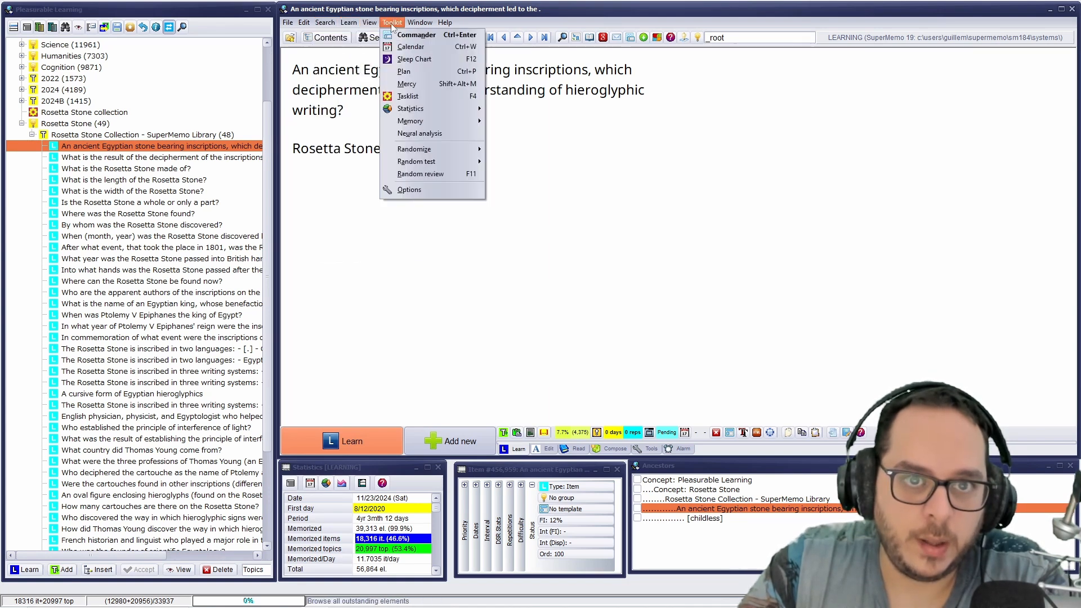
mouse_move(420, 23)
mouse_move(438, 51)
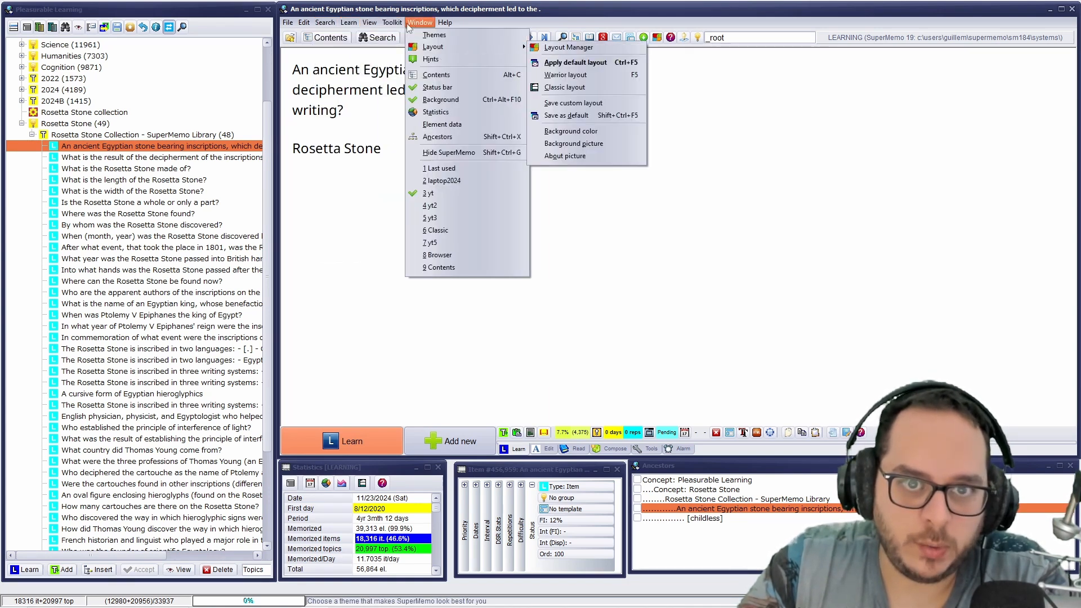
left_click(376, 22)
left_click(369, 22)
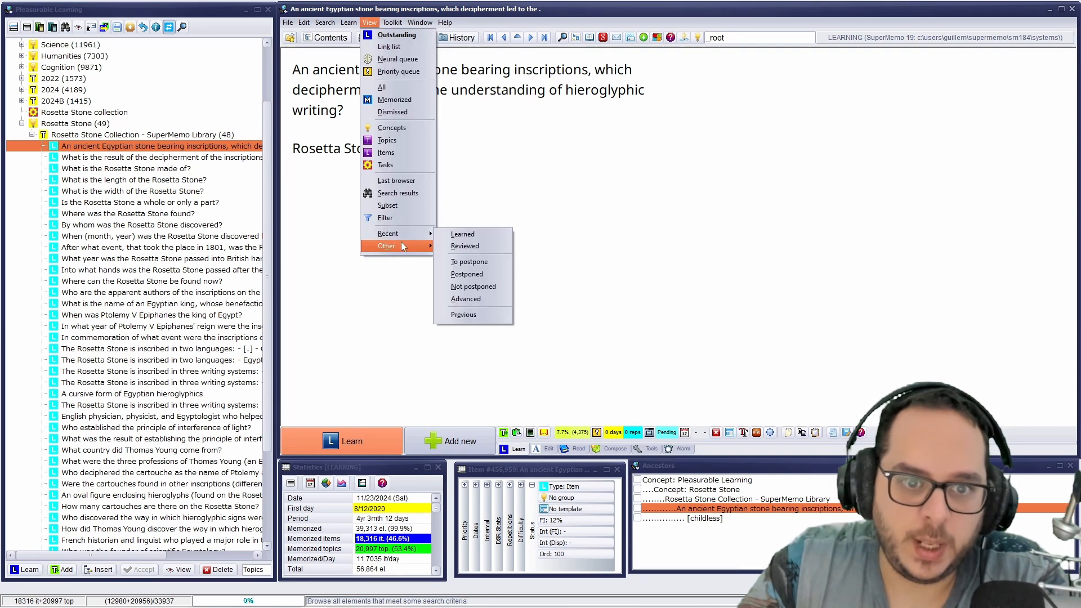
mouse_move(406, 247)
left_click(463, 271)
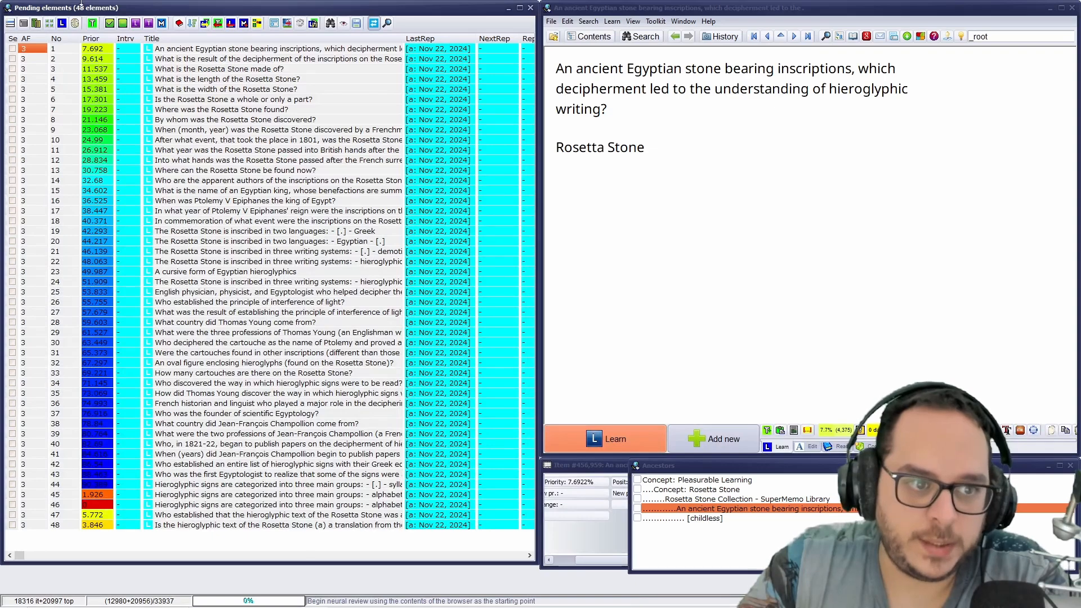
left_click(94, 39)
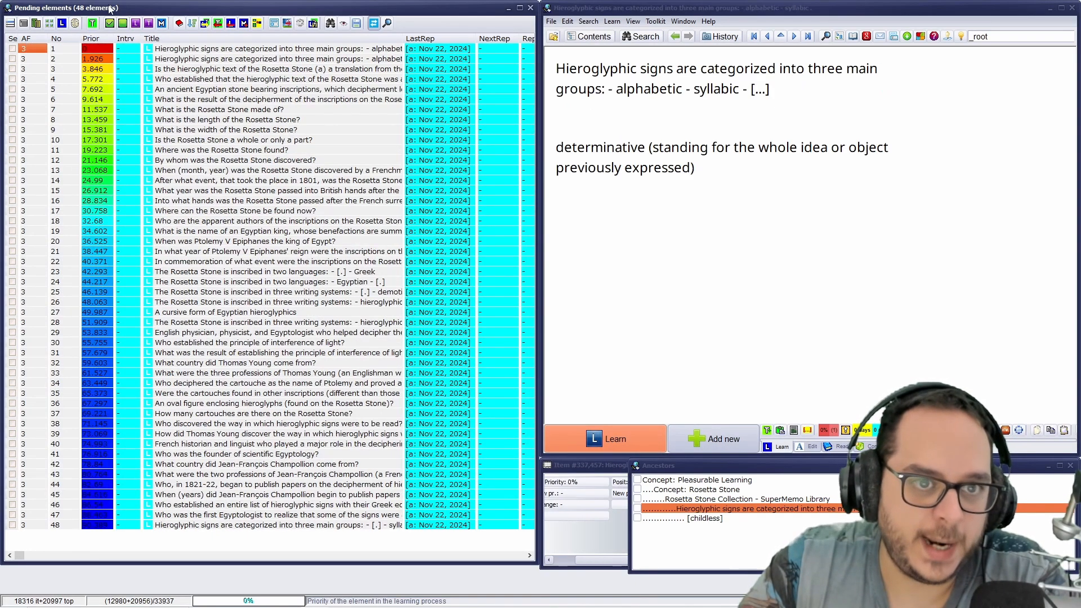
left_click(529, 7)
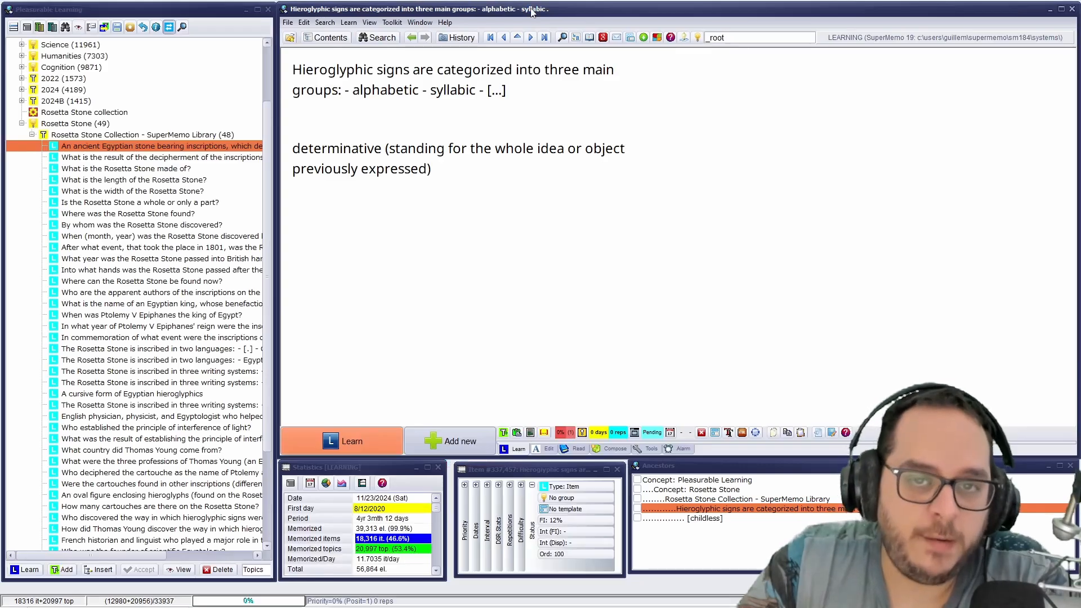
Start a review of all elements in the Rosetta Stone Collection - SuperMemo Library branch and show the first item's answer.
left_click(101, 136)
right_click(102, 136)
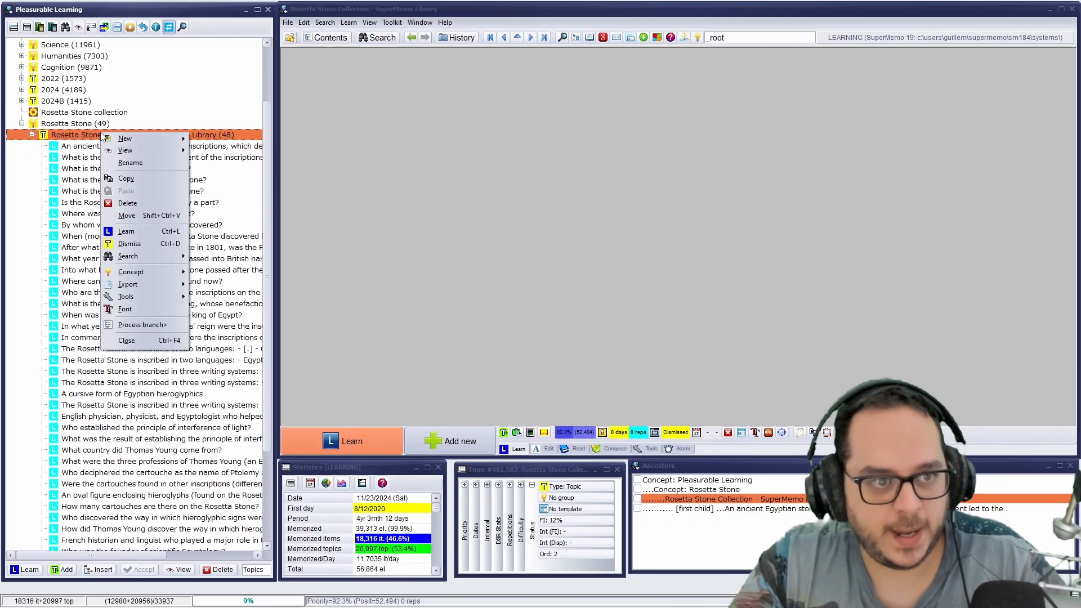
left_click(148, 328)
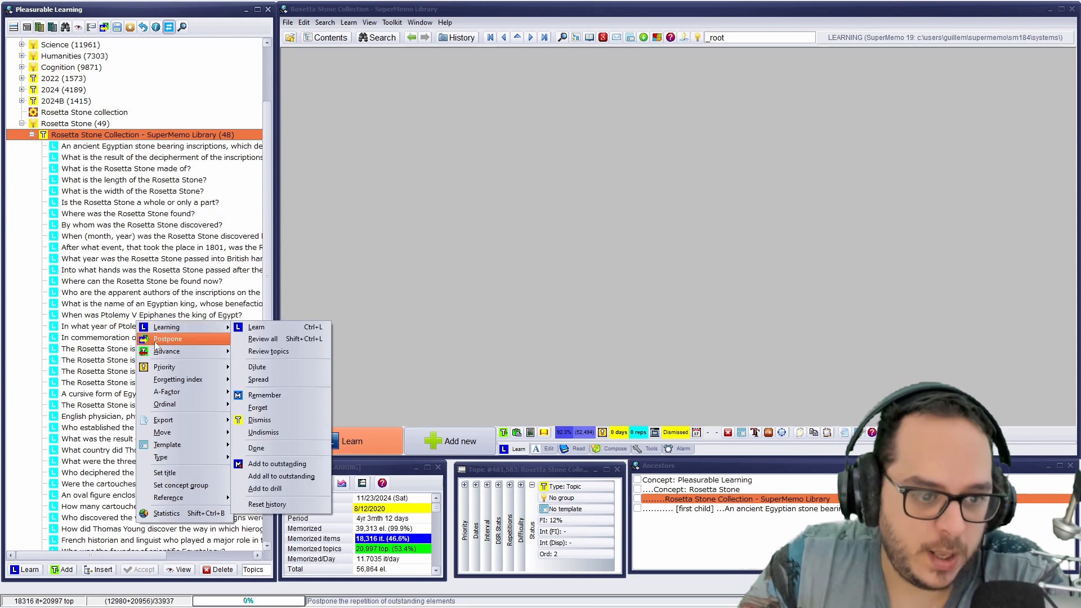
mouse_move(173, 328)
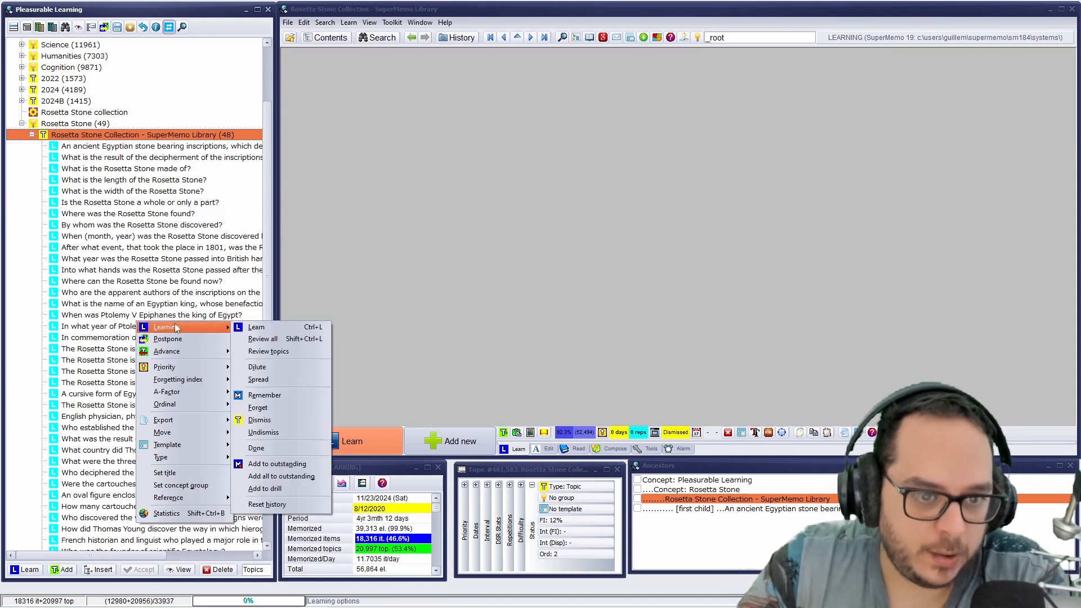
left_click(287, 337)
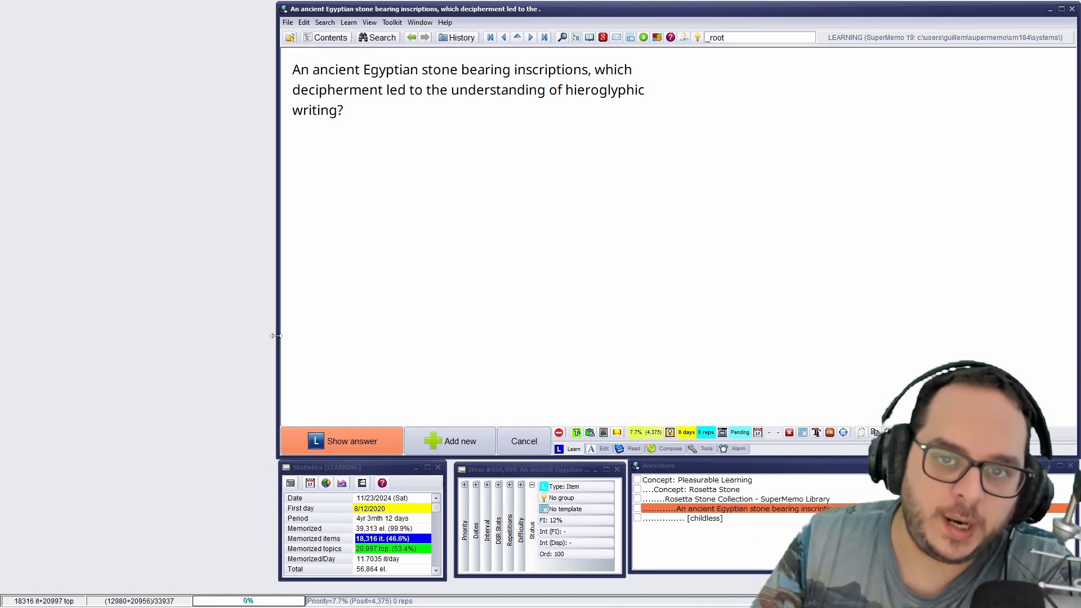
key("alt+c")
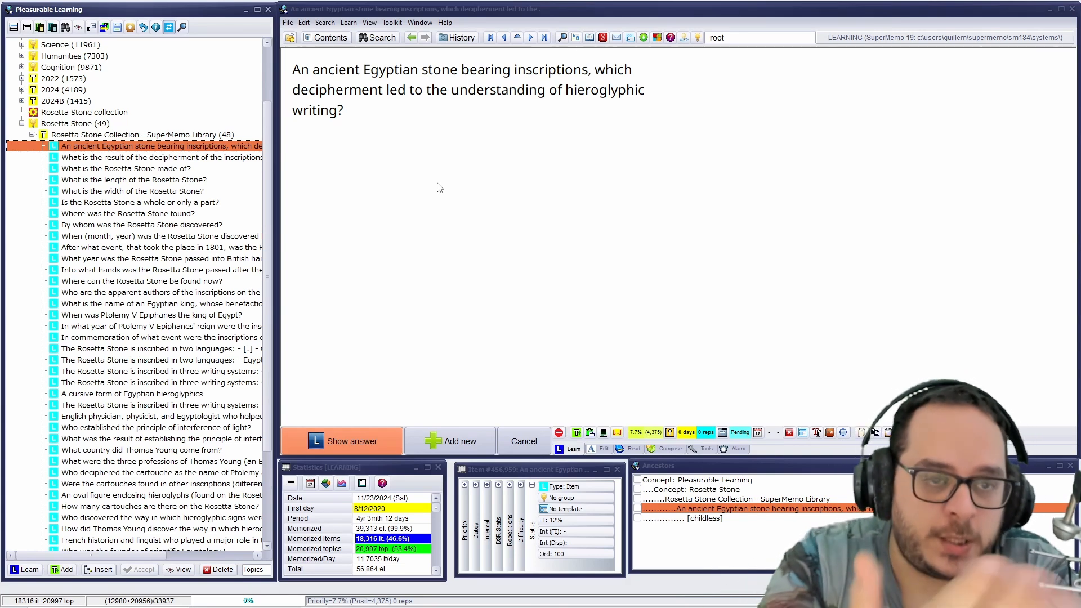
key("Return")
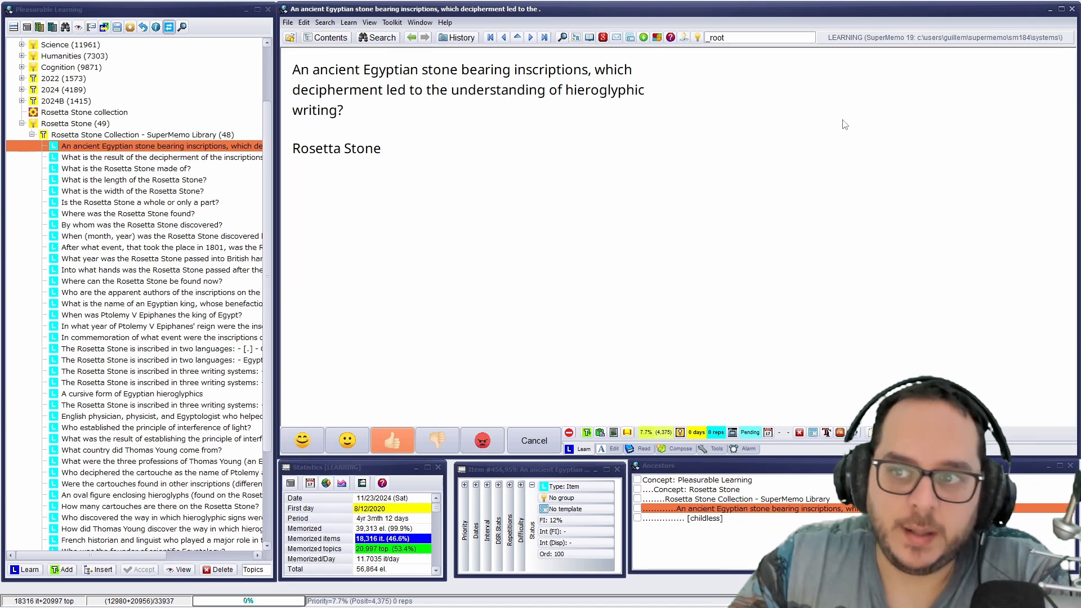
Apply the "Item" template to all elements of the Rosetta Stone Collection - SuperMemo Library branch.
left_click(151, 136)
key("ctrl+space")
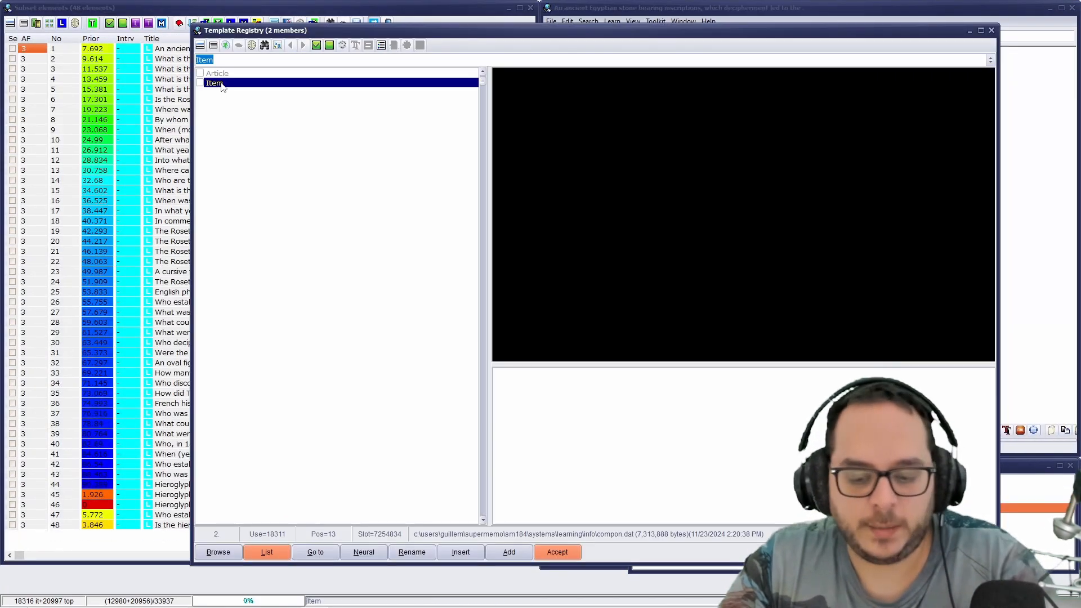
key("Return")
key("Return")
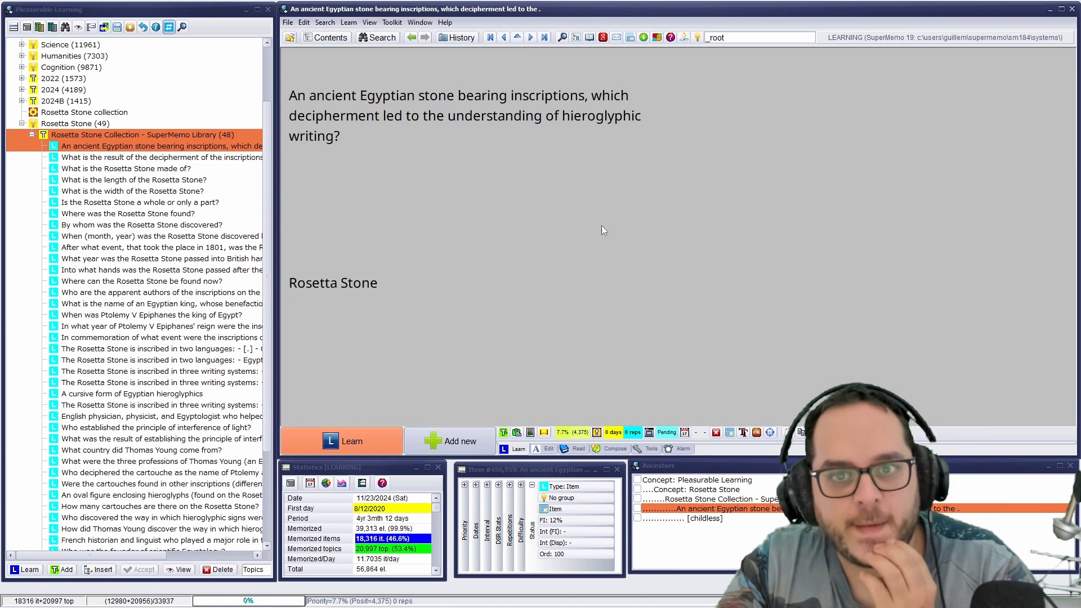
Search the image registry for "roset" from the first item's empty image component, and close the registry.
left_click(912, 163)
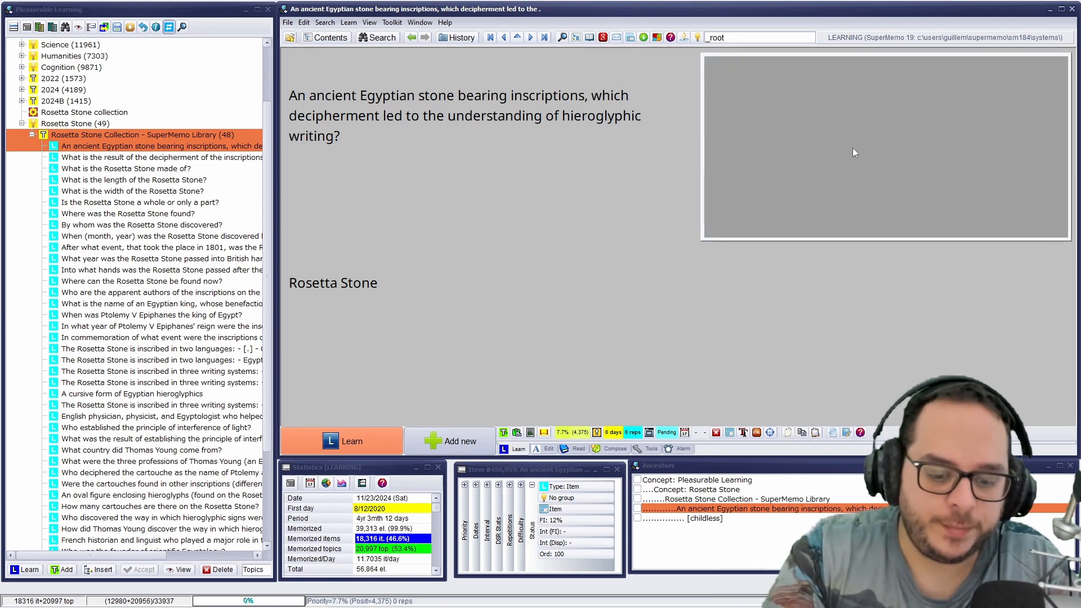
key("alt+c")
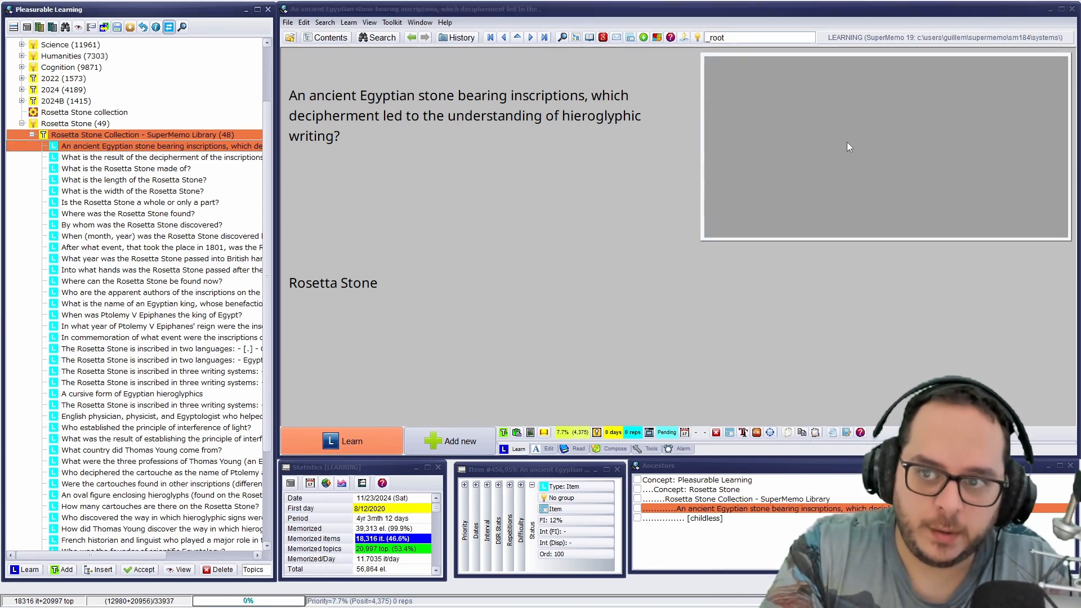
key("Escape")
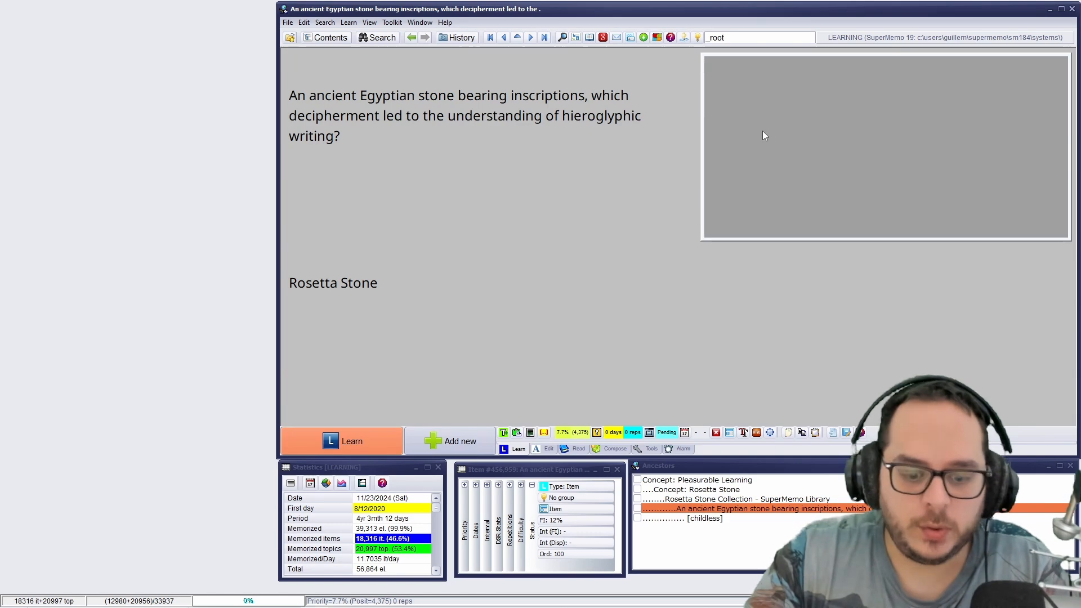
left_click(759, 127)
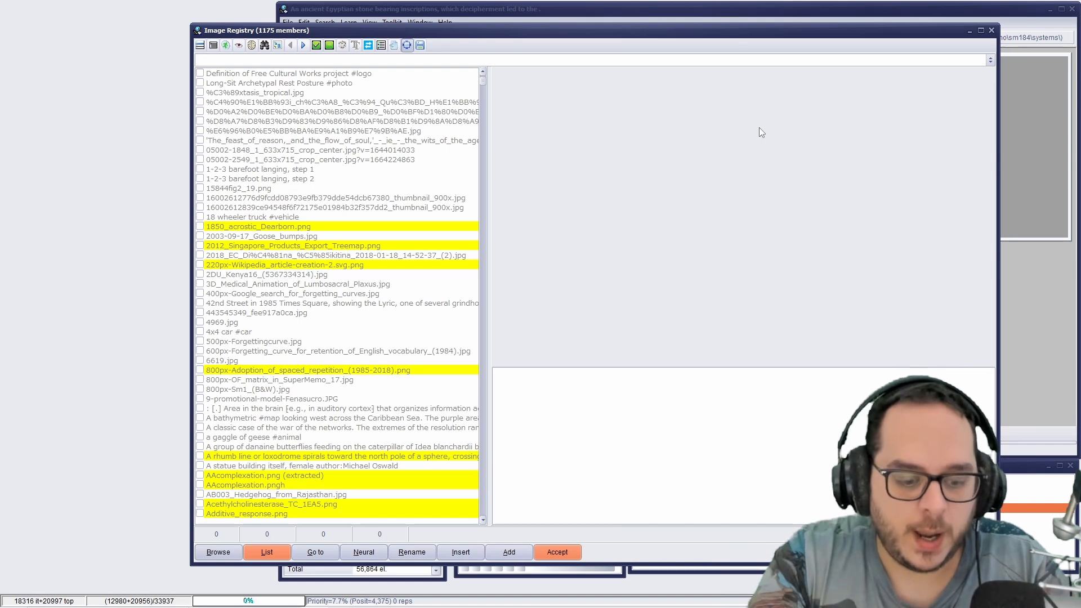
type("roset")
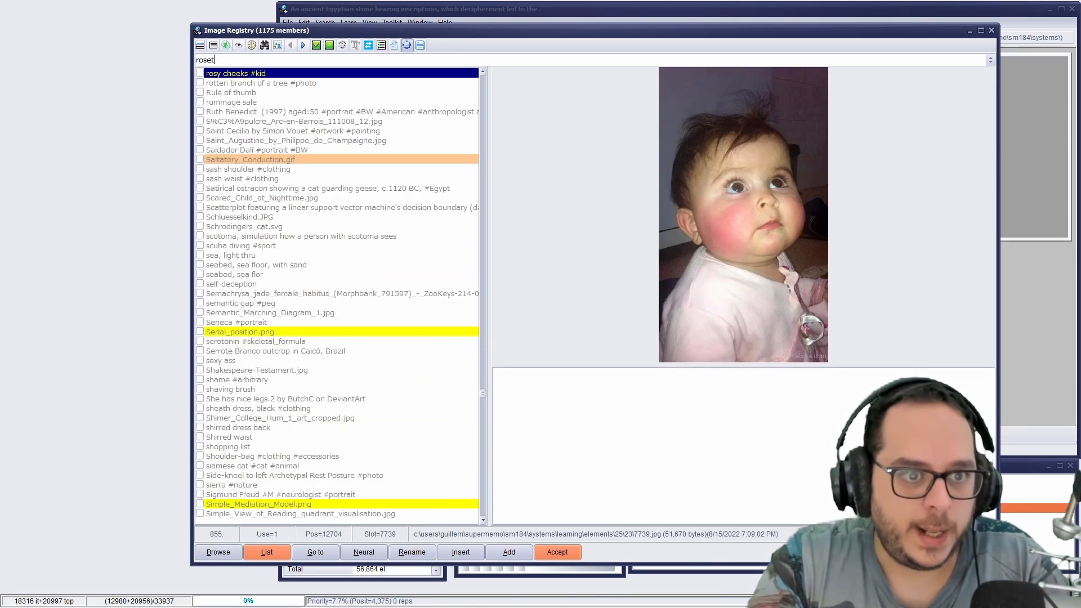
key("Escape")
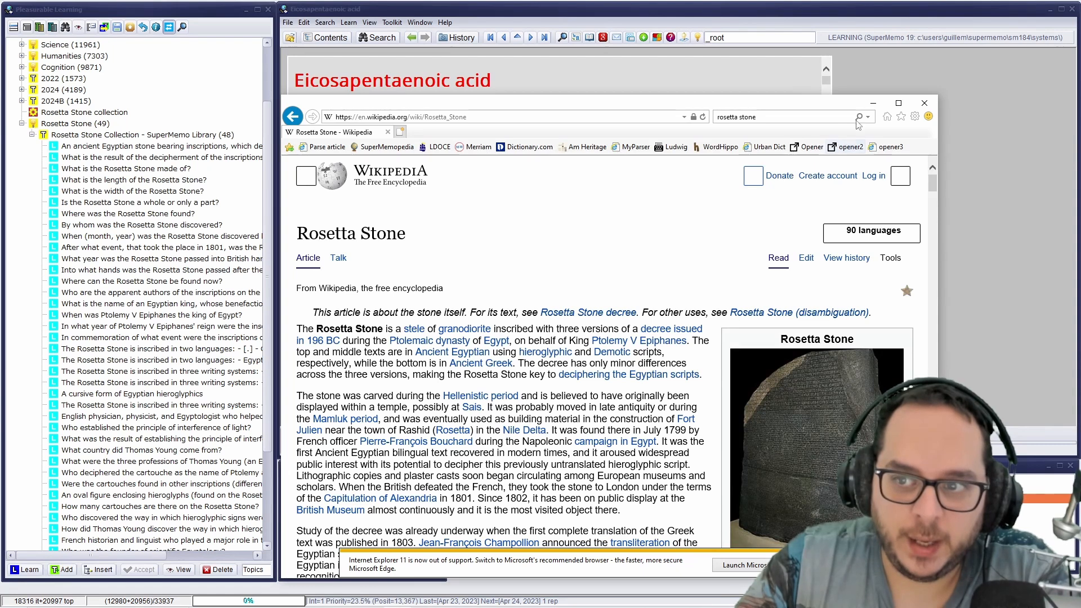
Import the Wikipedia Rosetta Stone article as a local page into the "Rosetta Stone" concept group.
left_click(872, 103)
left_click(85, 135)
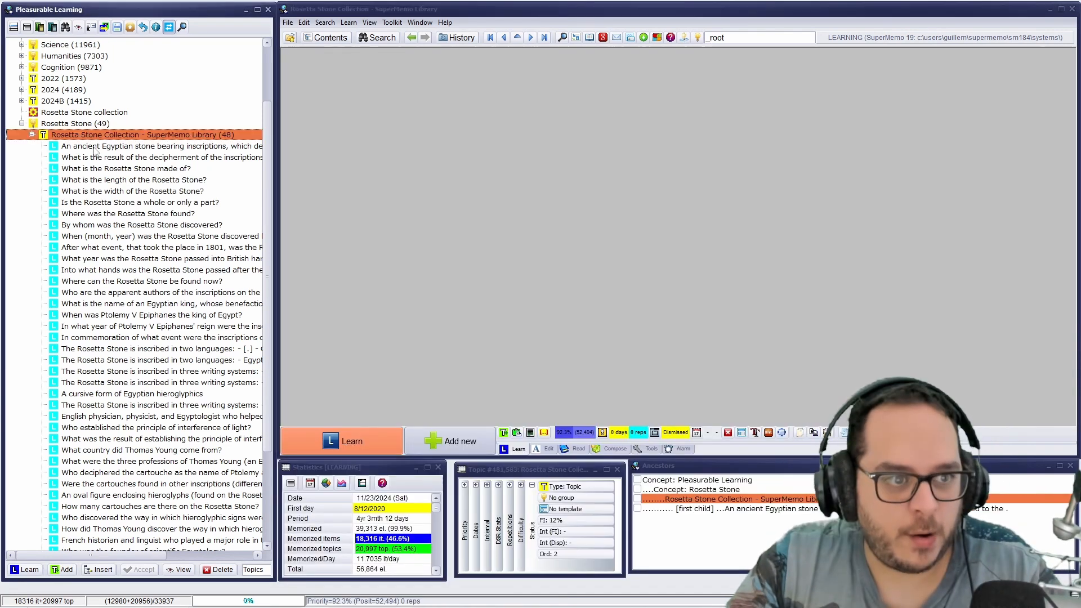
key("ctrl+shift+a")
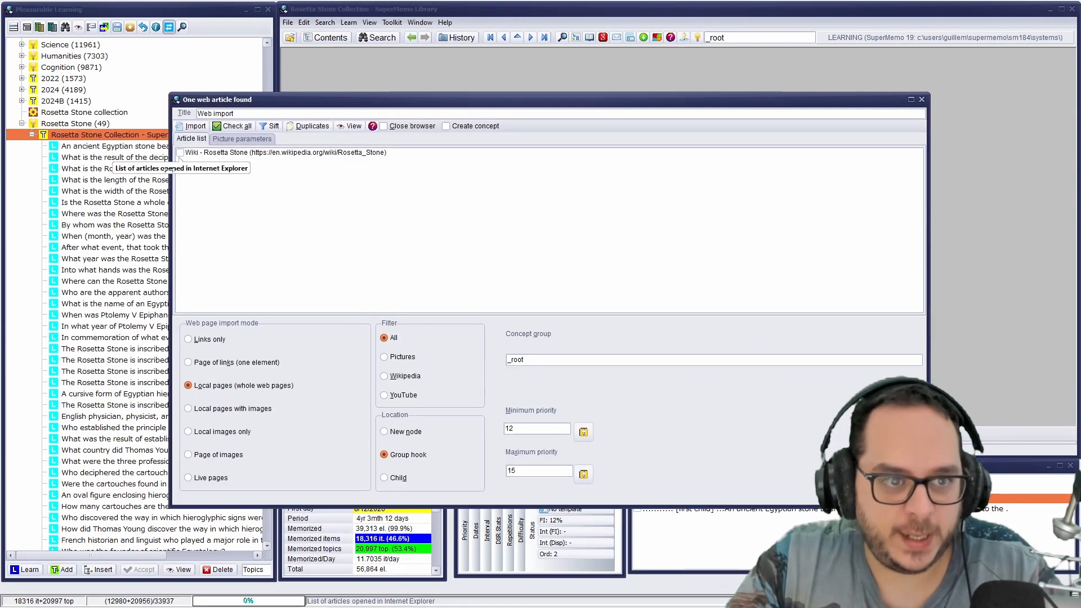
left_click(179, 153)
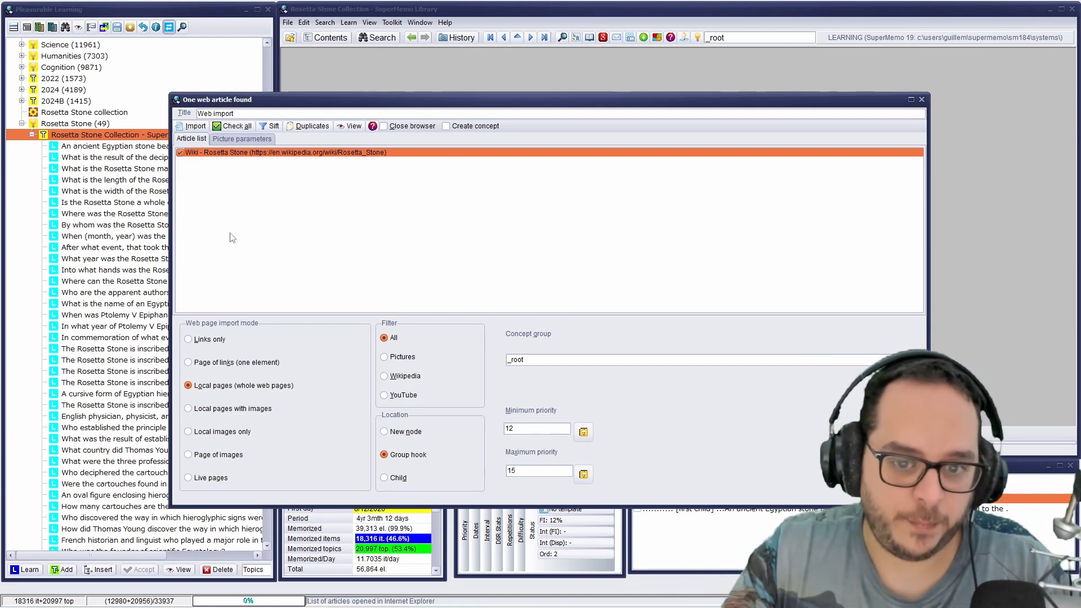
left_click(540, 359)
type("r")
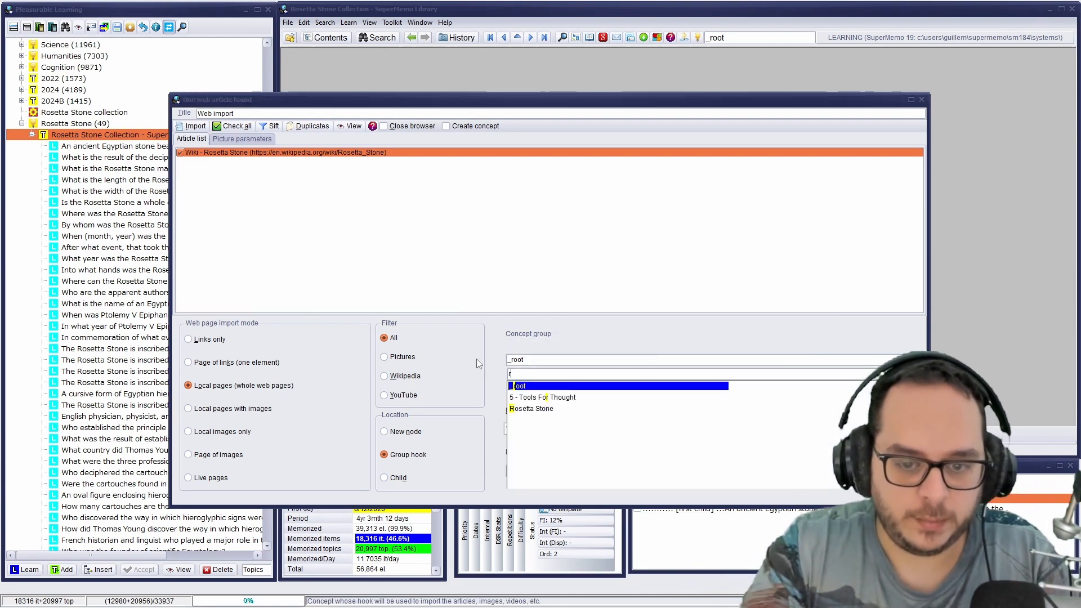
type("os")
key("Return")
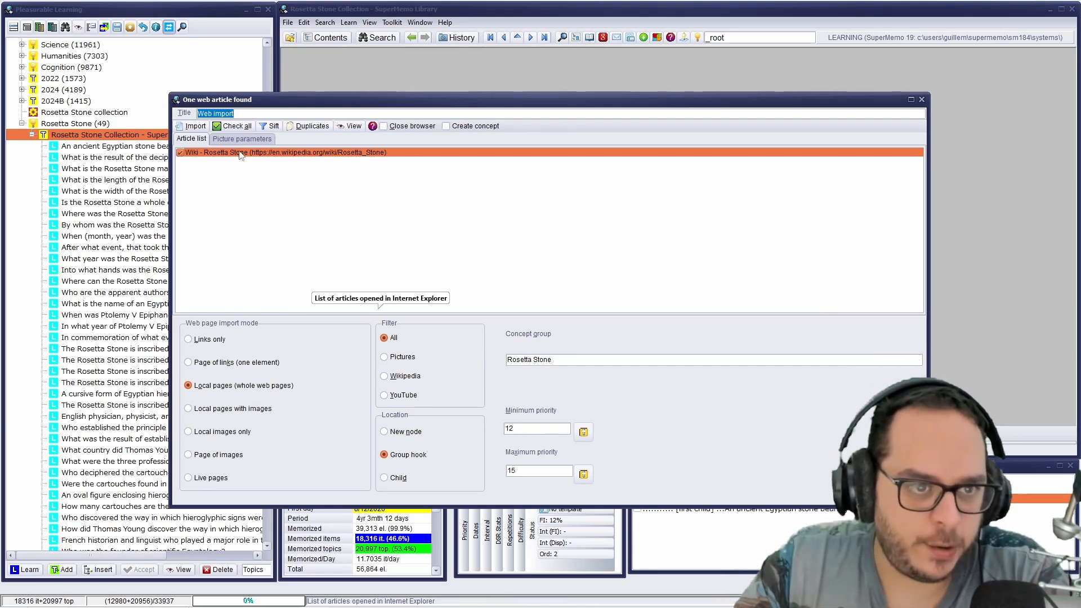
left_click(191, 127)
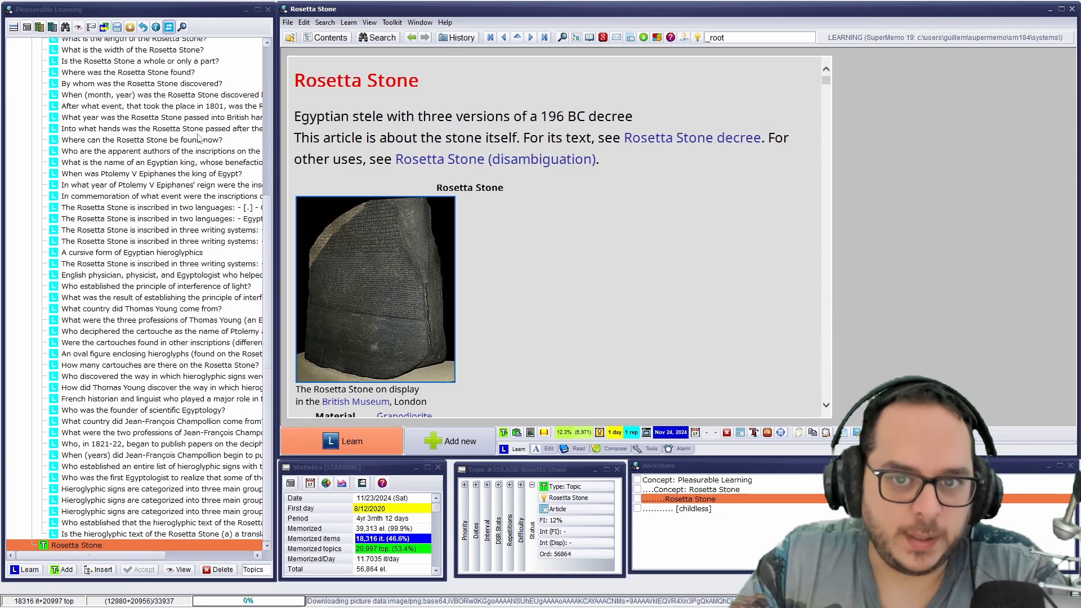
Download the Rosetta Stone picture from the imported article into a separate image component and select that component.
left_click(587, 229)
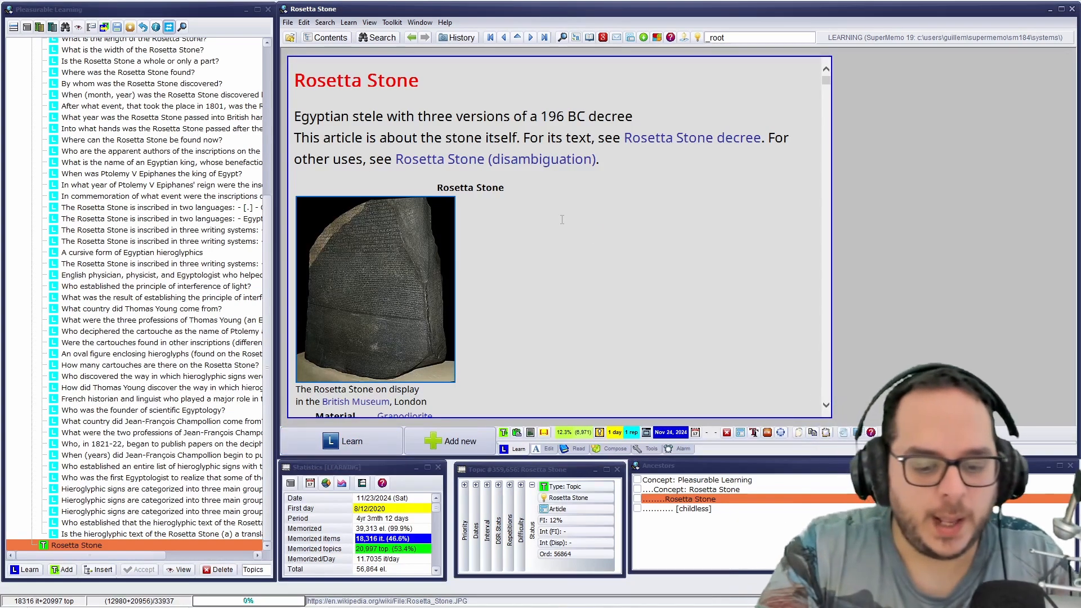
key("ctrl+F8")
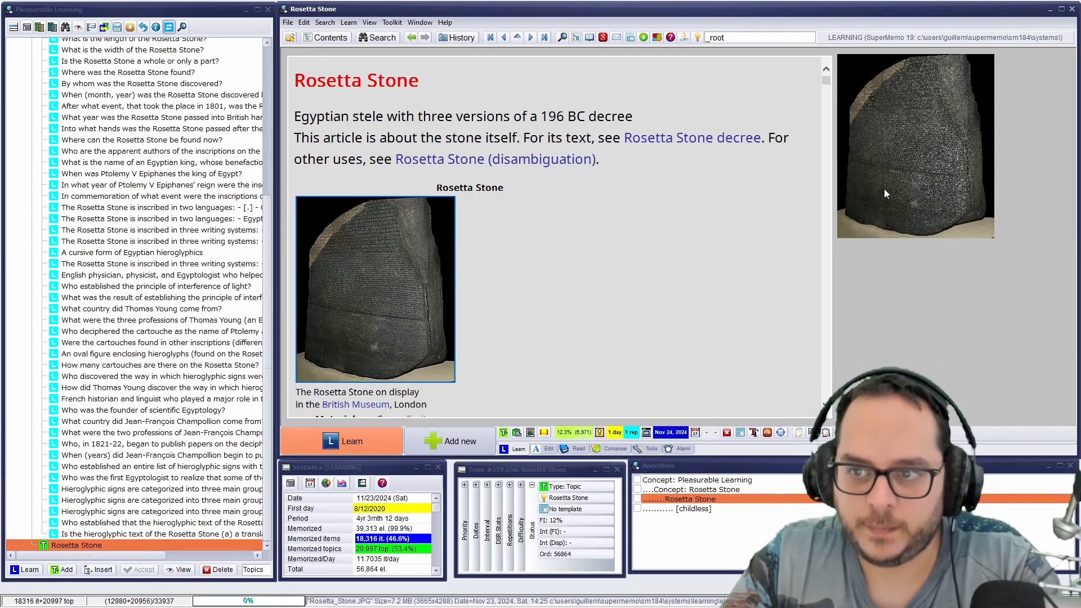
left_click(891, 166)
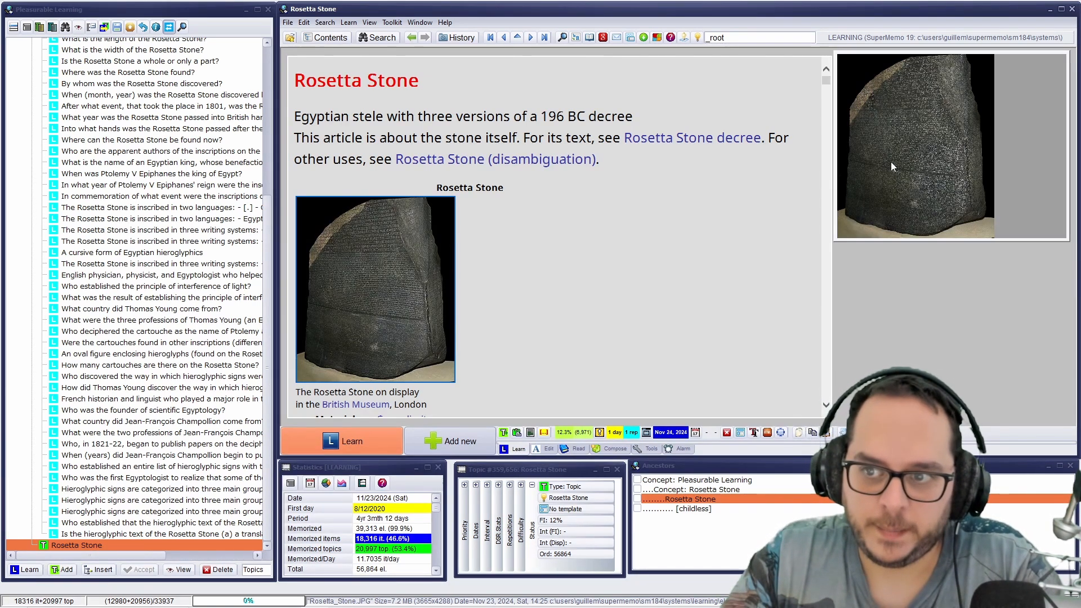
Open the downloaded Rosetta Stone picture in the photo viewer, examine its inscriptions, and close the viewer.
double_click(889, 161)
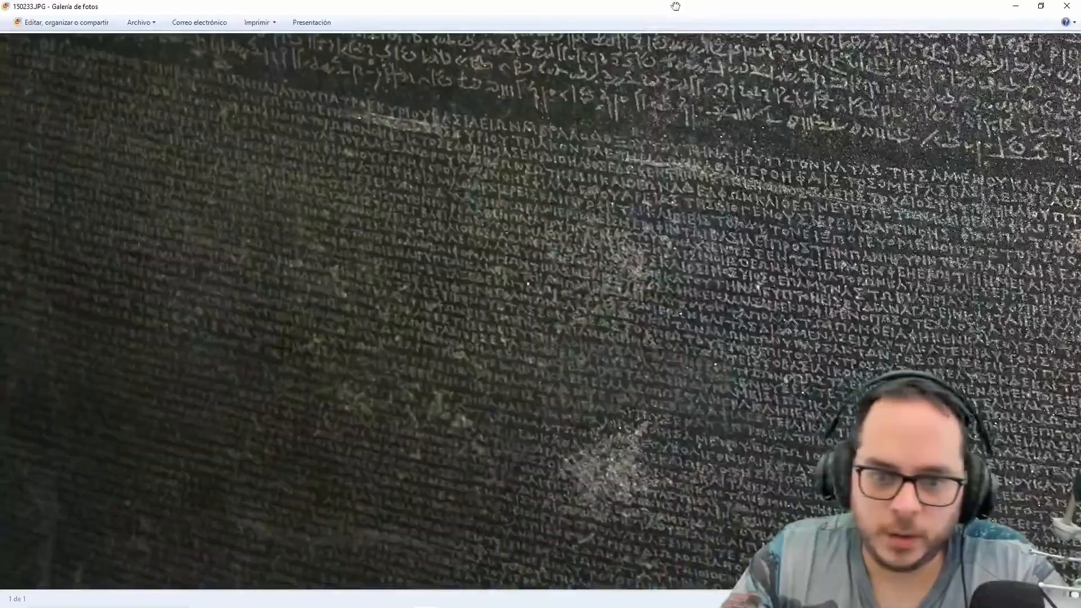
scroll(620, 264, "down", 3)
left_click_drag(573, 227, 454, 523)
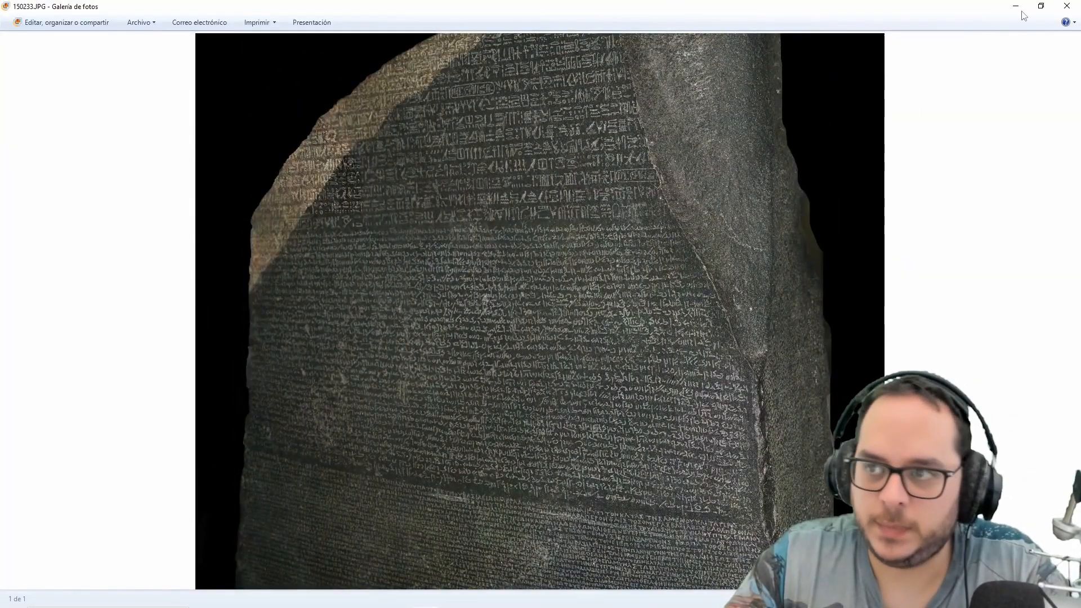
left_click(1066, 6)
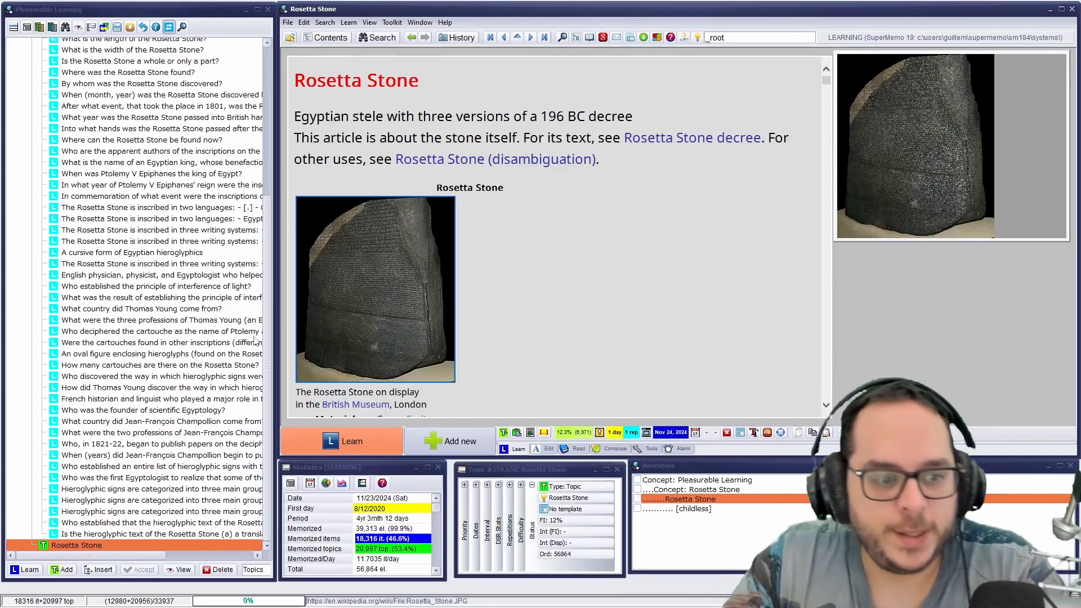
Check the first and last items of the collection branch, and view the article picture's entry in the image registry.
left_click_drag(268, 481, 259, 256)
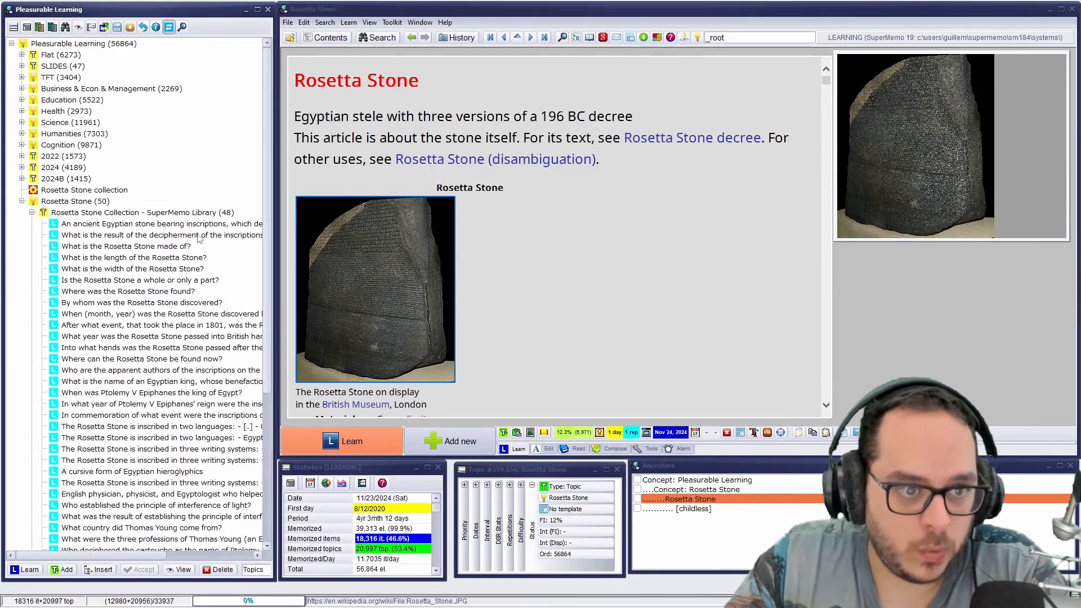
left_click(168, 228)
left_click(855, 133)
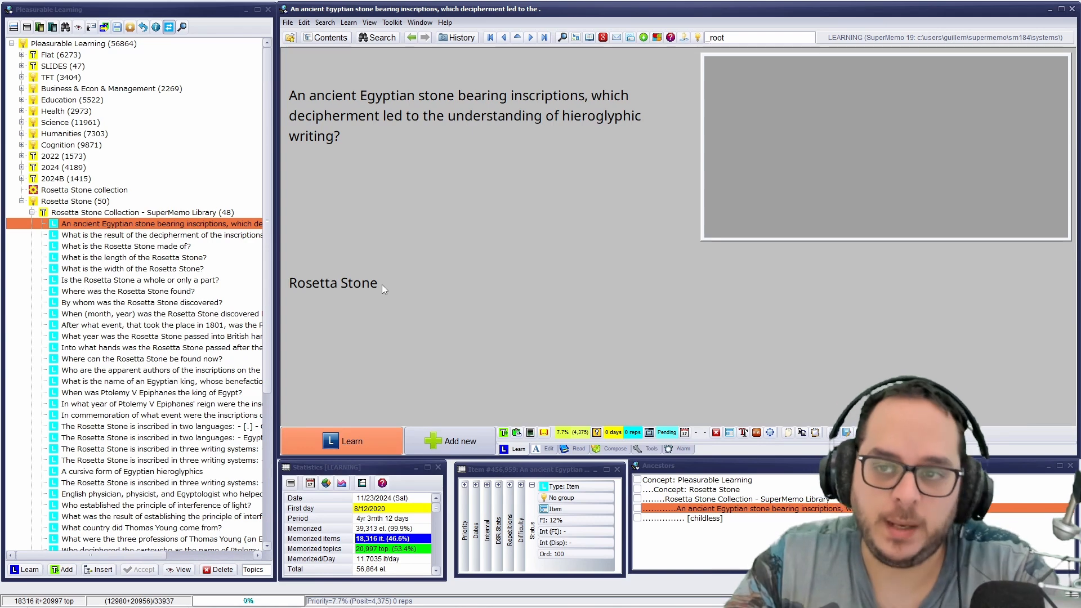
scroll(197, 536, "down", 7)
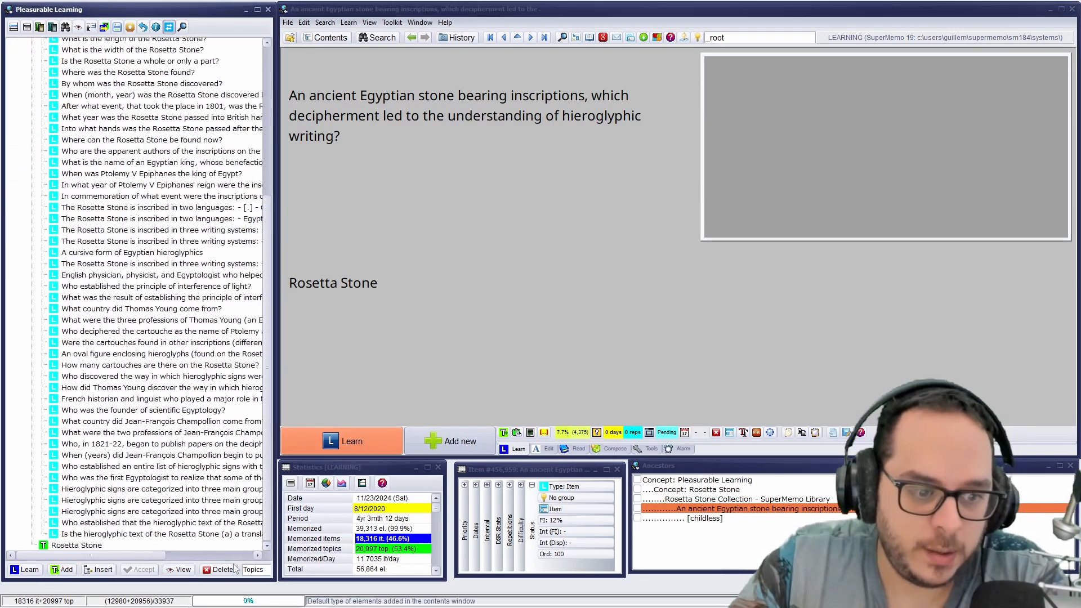
left_click(198, 533)
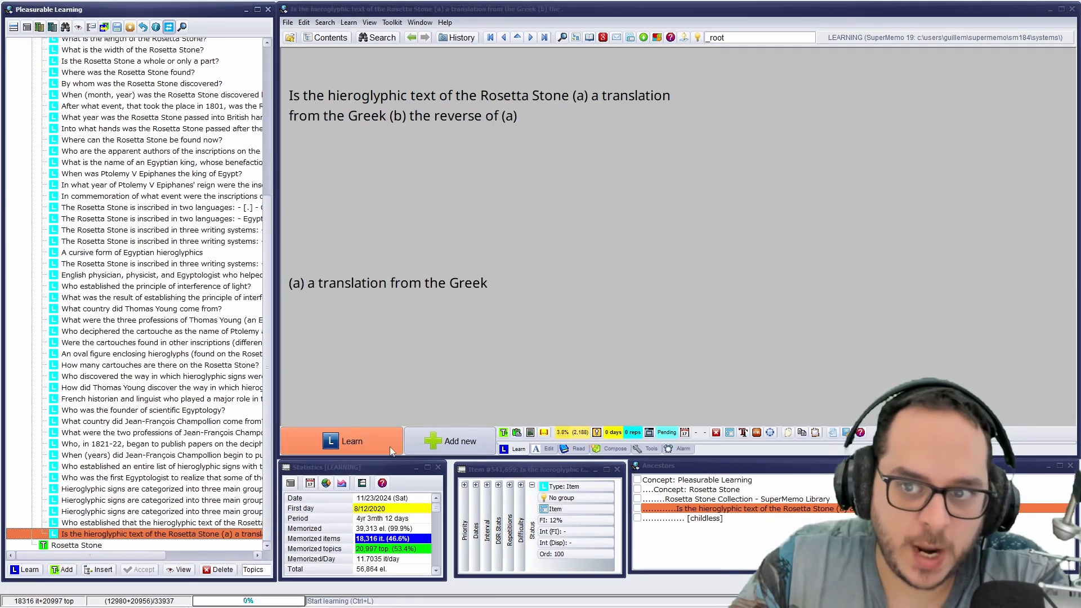
left_click(87, 546)
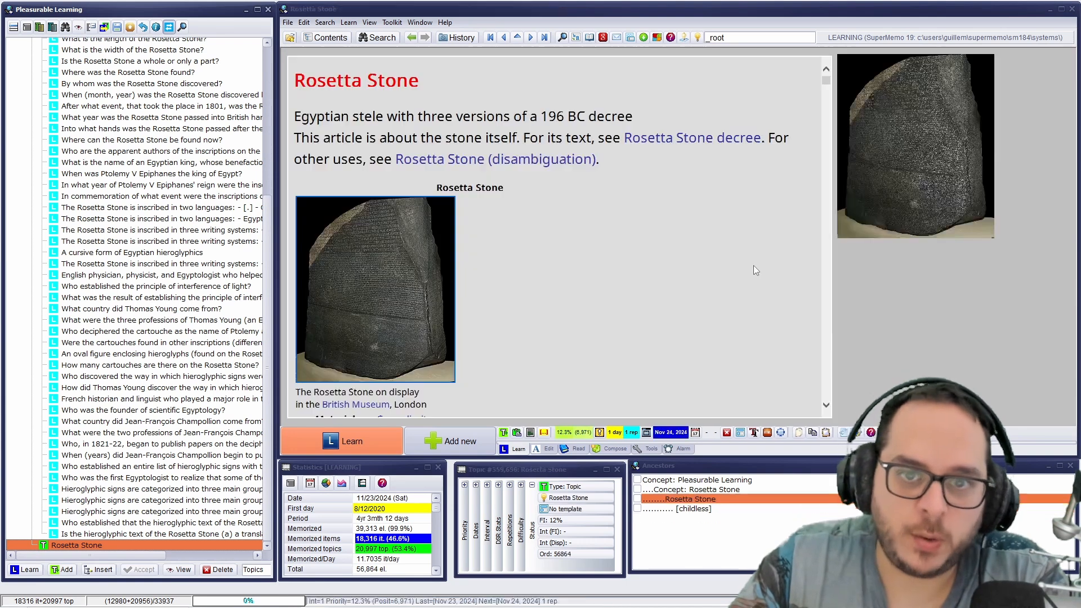
double_click(889, 134)
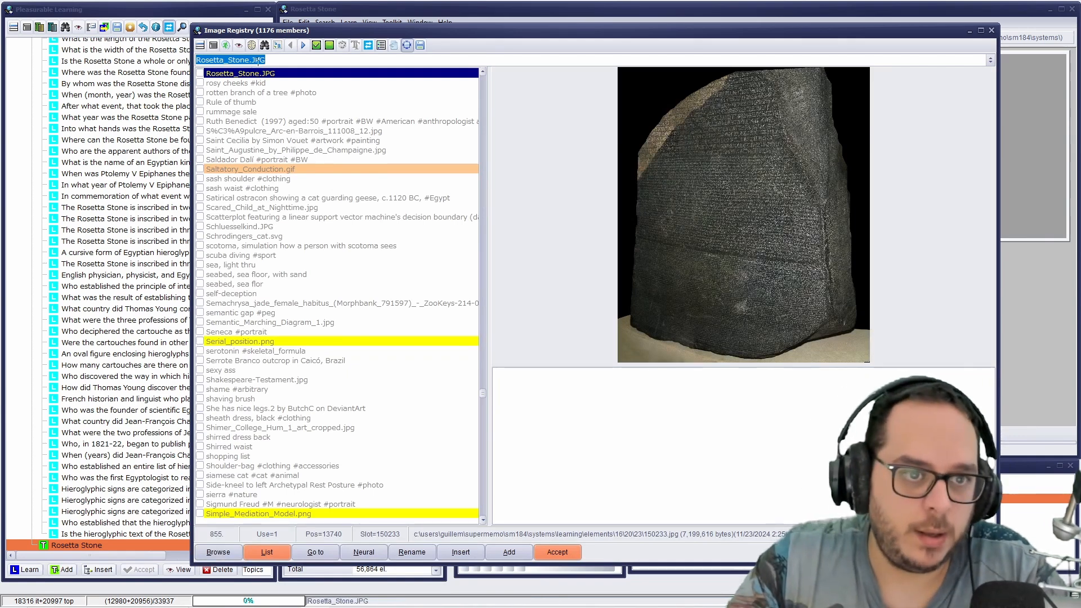
key("Escape")
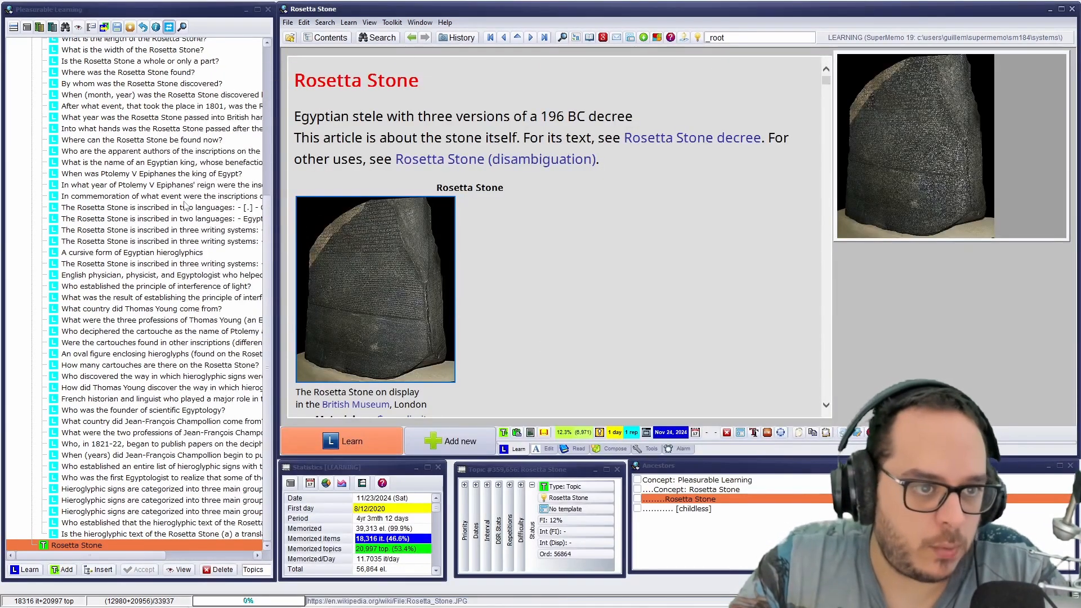
Assign "Rosetta_Stone.JPG" from the image registry to the first item's empty image component.
left_click_drag(266, 220, 245, 125)
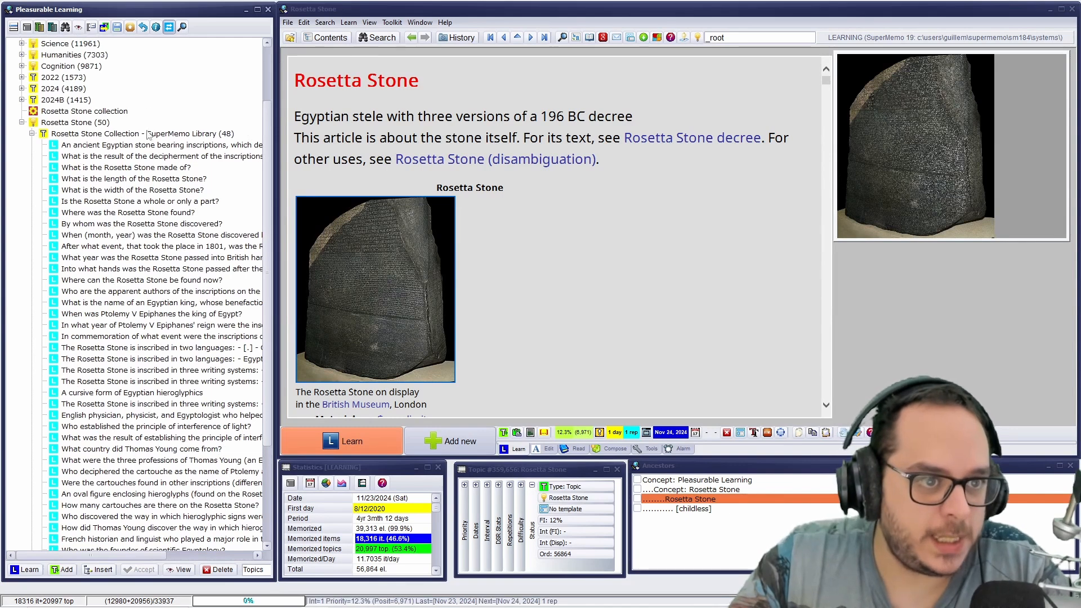
left_click(176, 146)
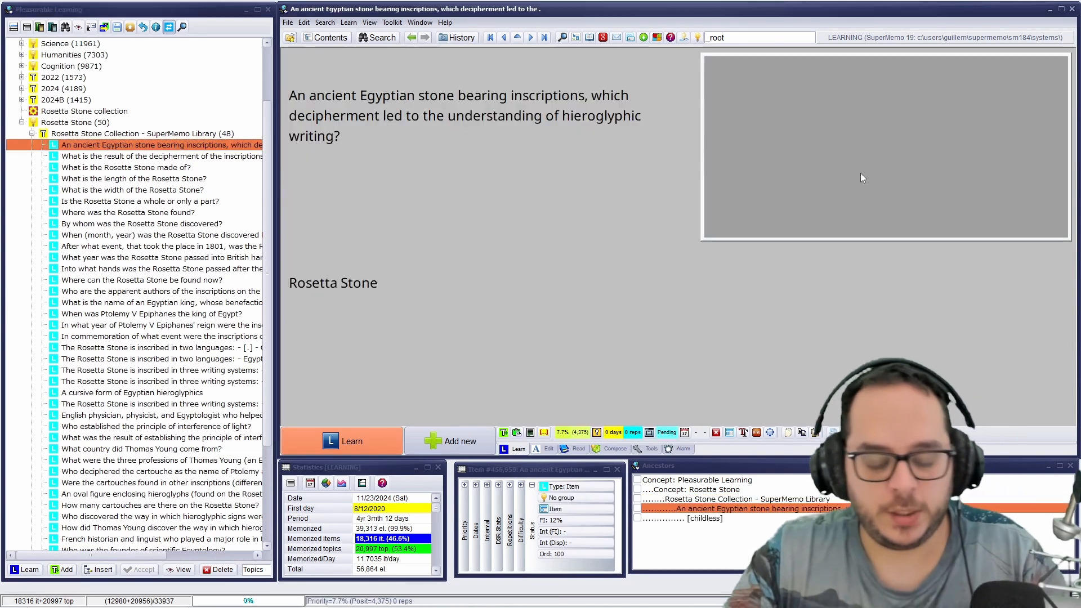
left_click(859, 172)
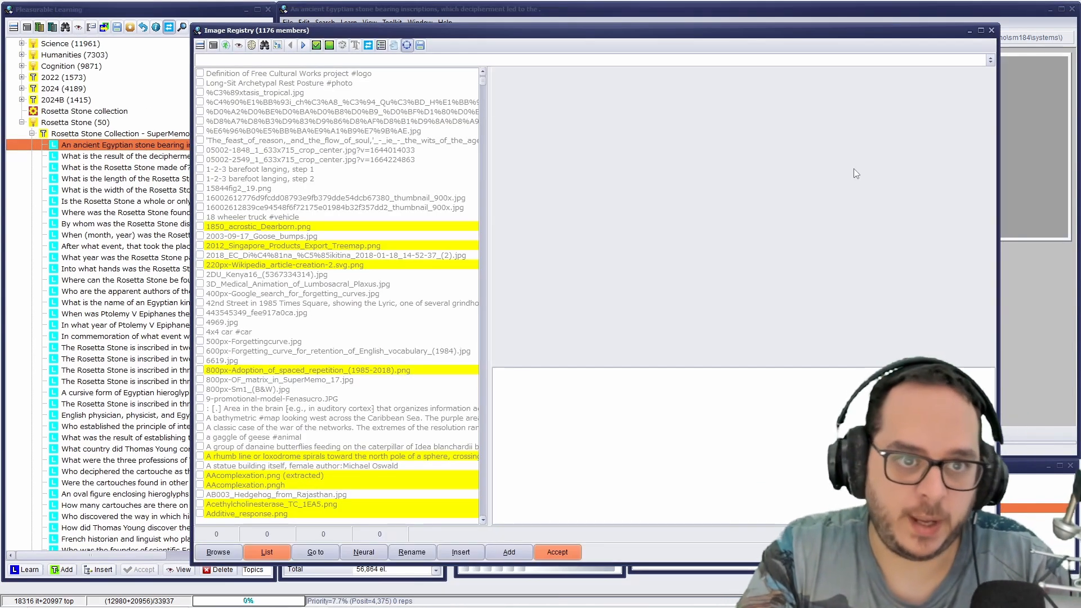
type("ros")
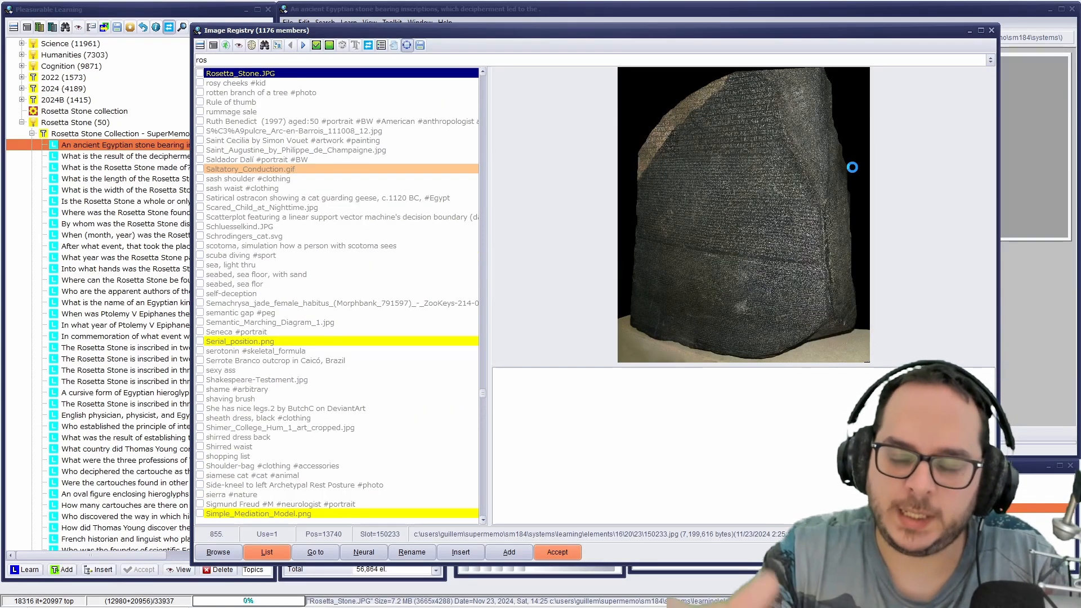
key("Return")
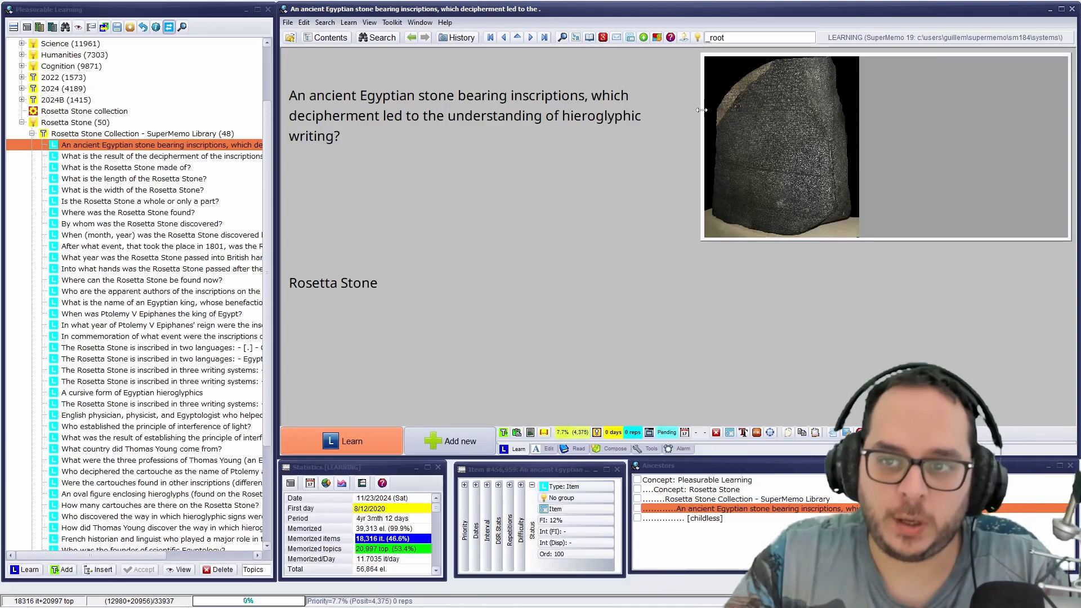
Compress the first item's image to a maximum size of 5000 kB and replace the original file.
right_click(725, 110)
mouse_move(781, 113)
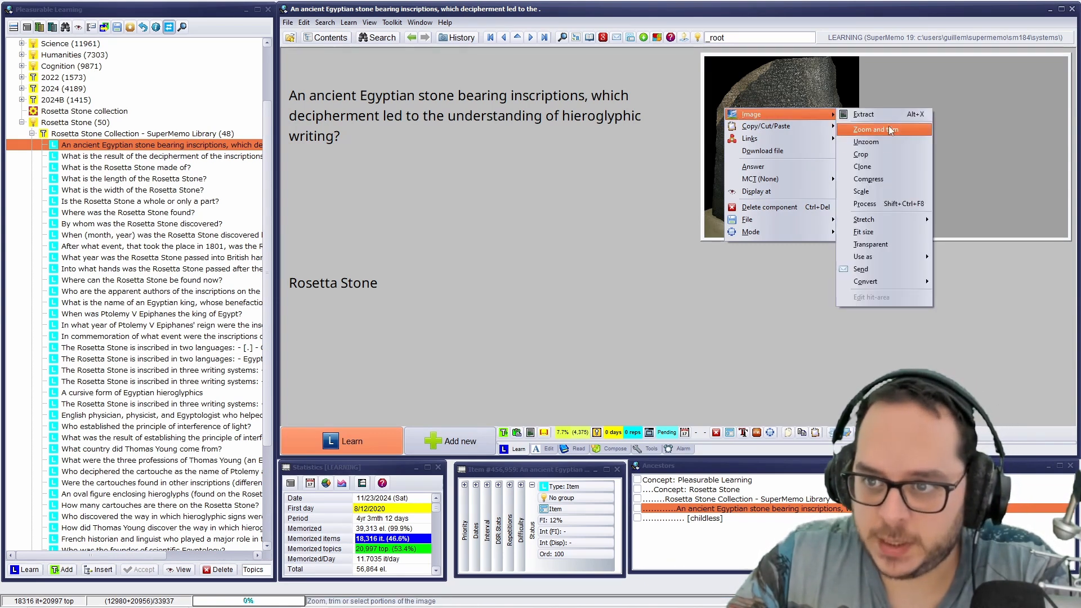
left_click(867, 180)
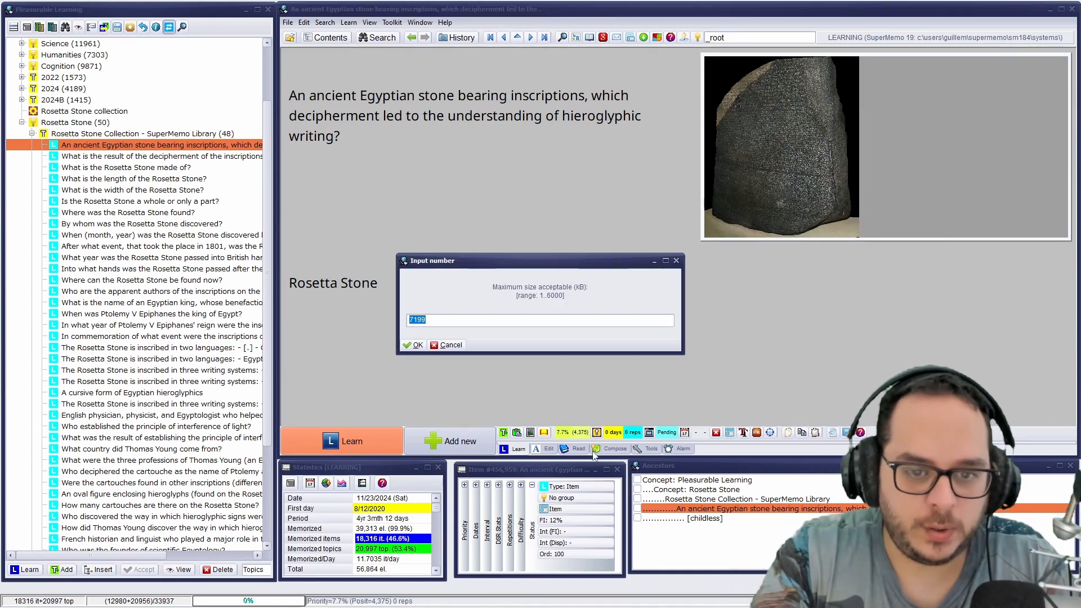
type("5000")
key("Return")
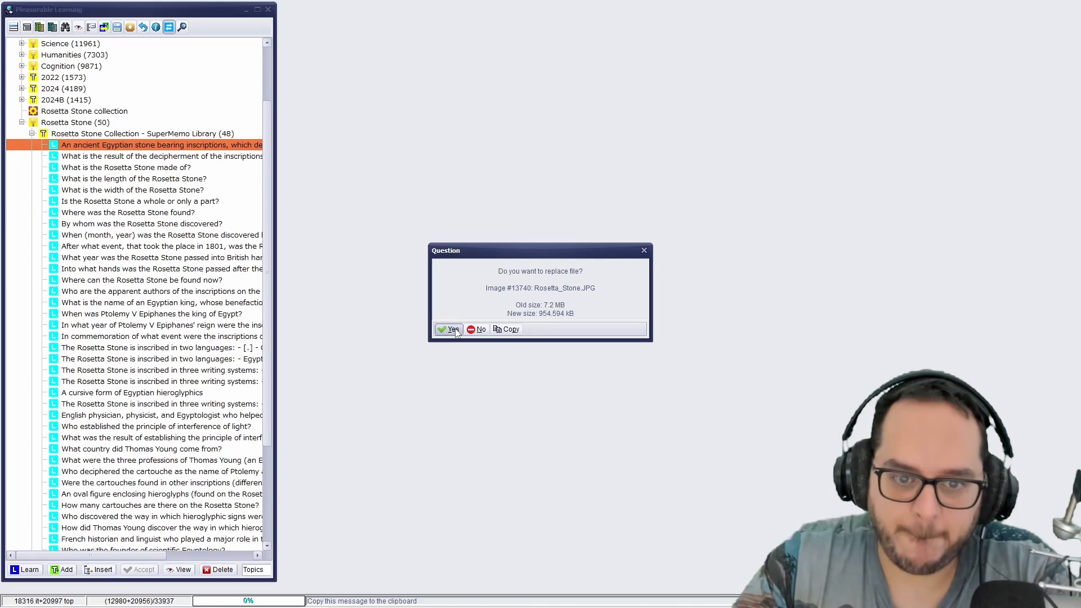
left_click(454, 328)
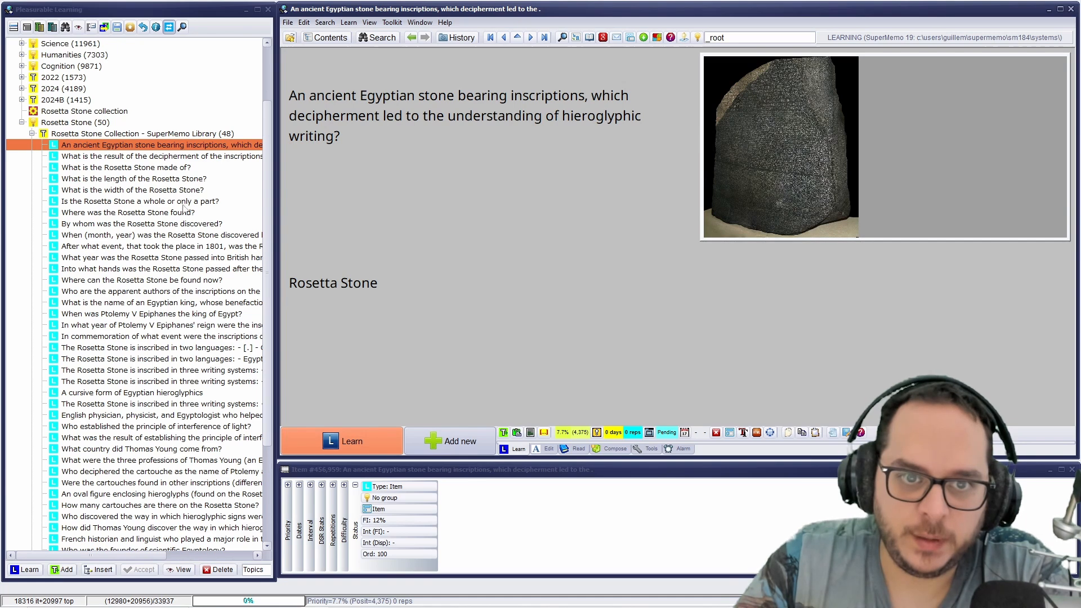
Start learning with the first Rosetta Stone item, show its answer, and grade it as recalled.
left_click(362, 447)
left_click(450, 316)
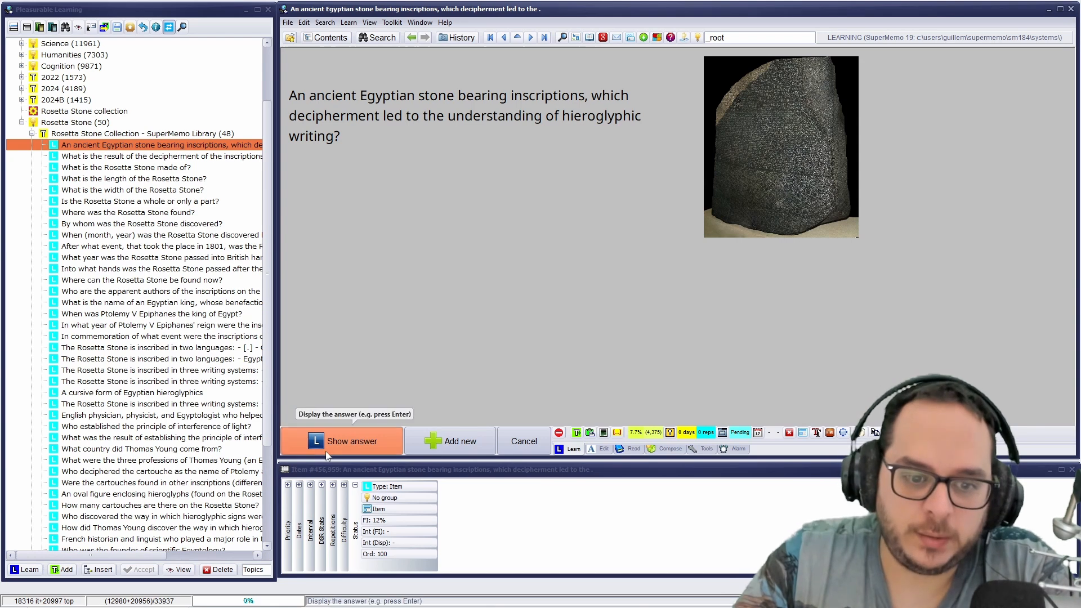
left_click(349, 440)
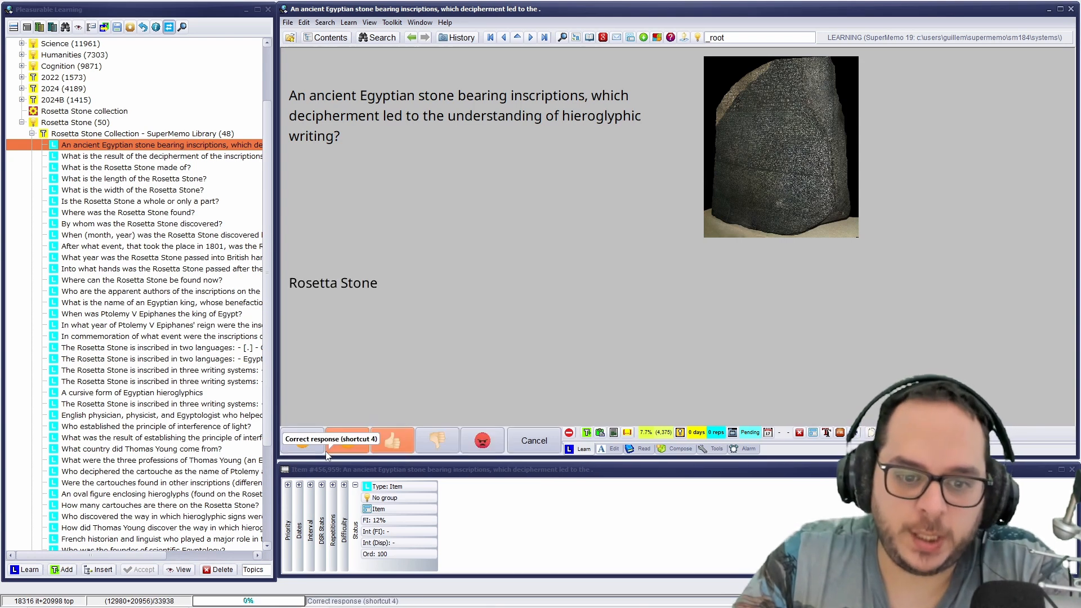
left_click(394, 441)
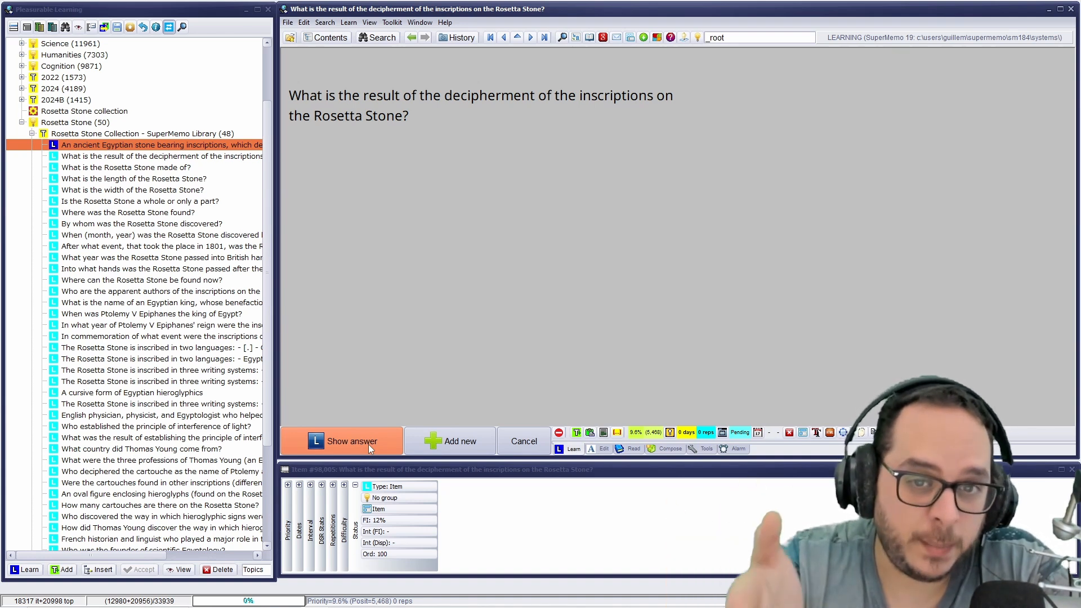
Grade the decipherment question as a correct response, and show the answer to "What is the Rosetta Stone made of?".
left_click(368, 444)
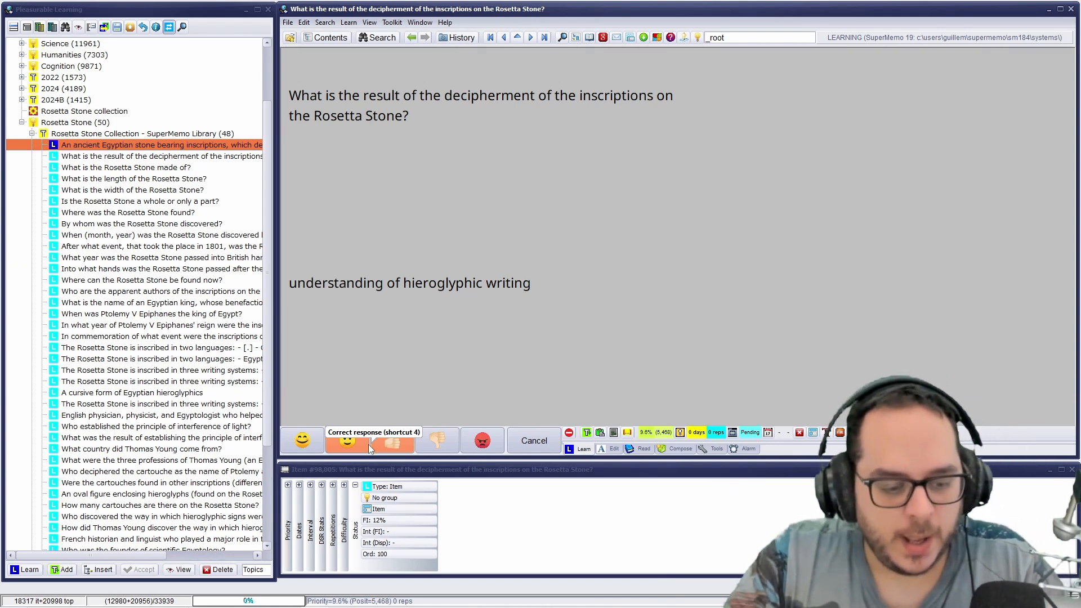
left_click(368, 445)
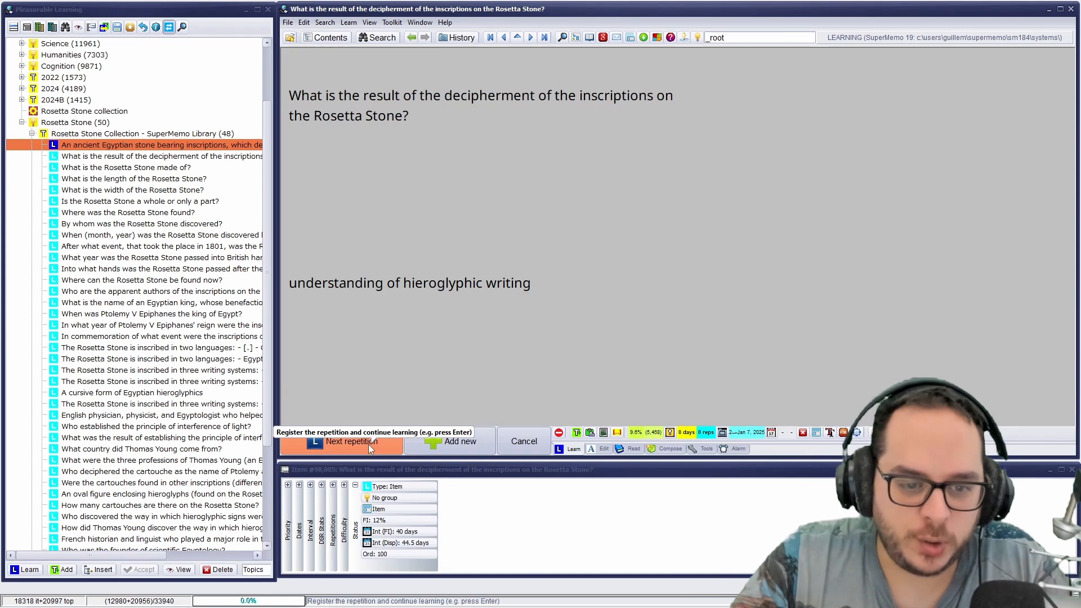
left_click(368, 444)
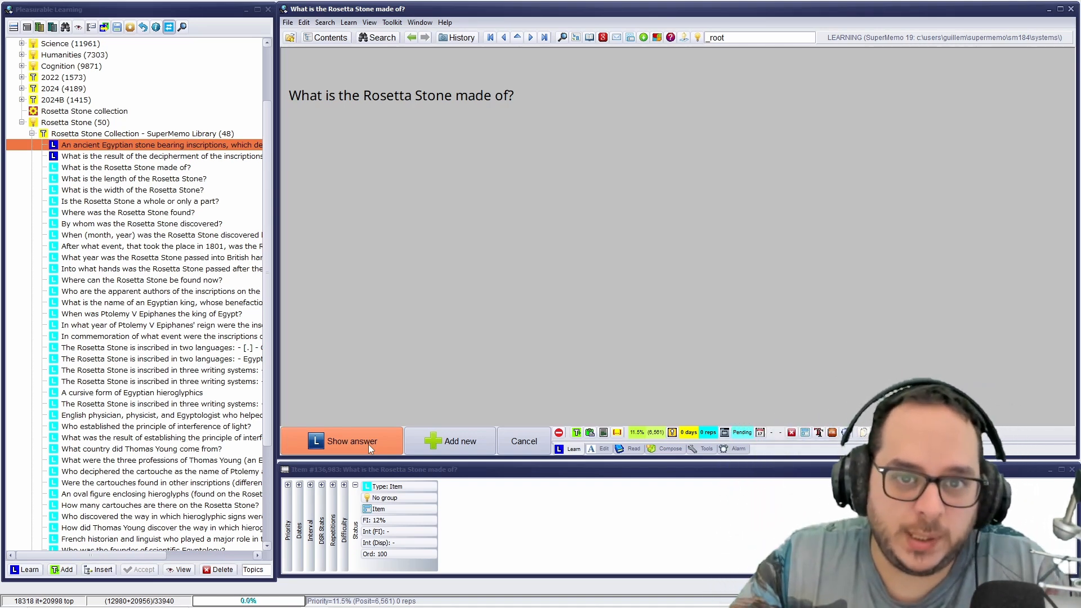
left_click(368, 444)
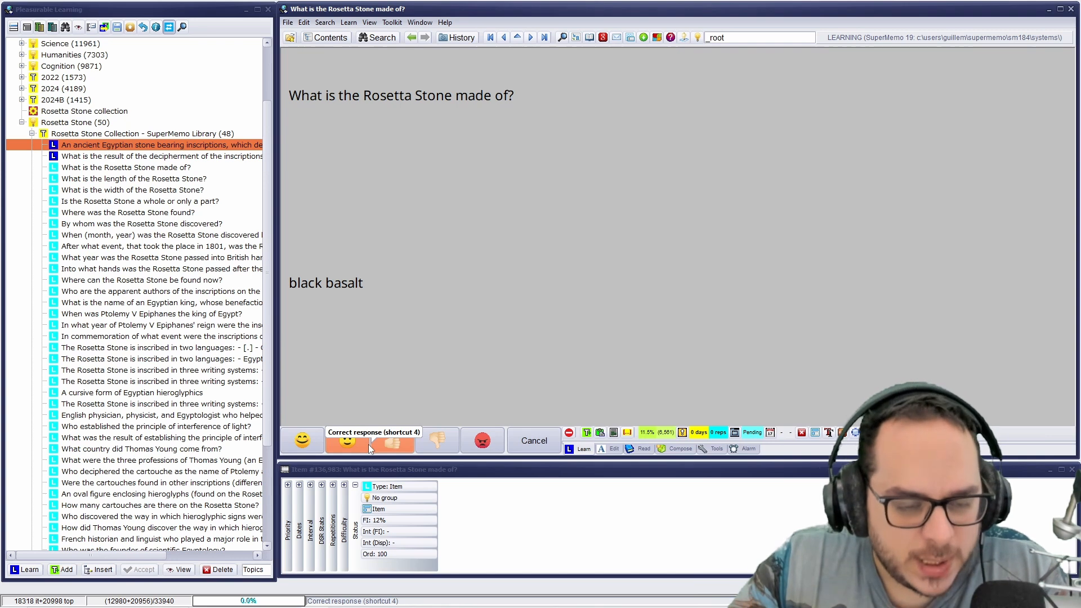
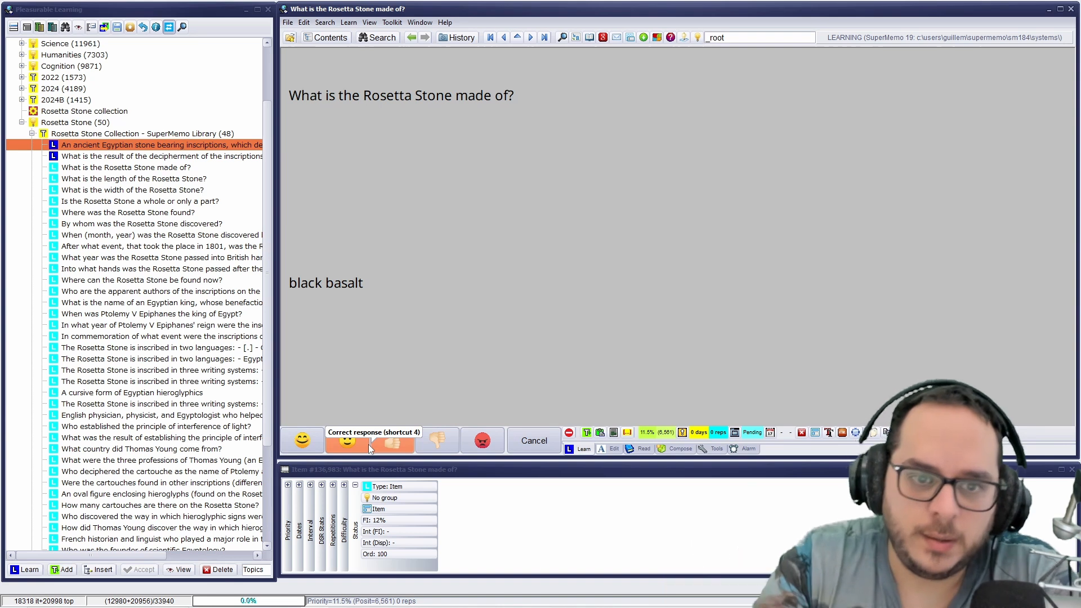
Look up the answer text "black basalt" with the Wikipedia search provider.
left_click(386, 290)
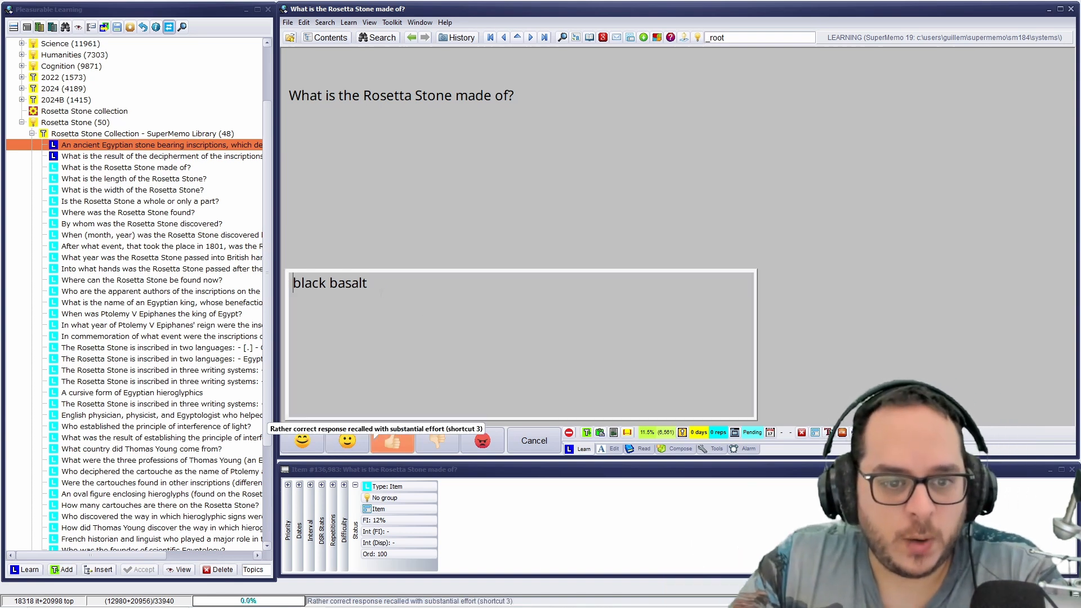
left_click_drag(386, 290, 291, 282)
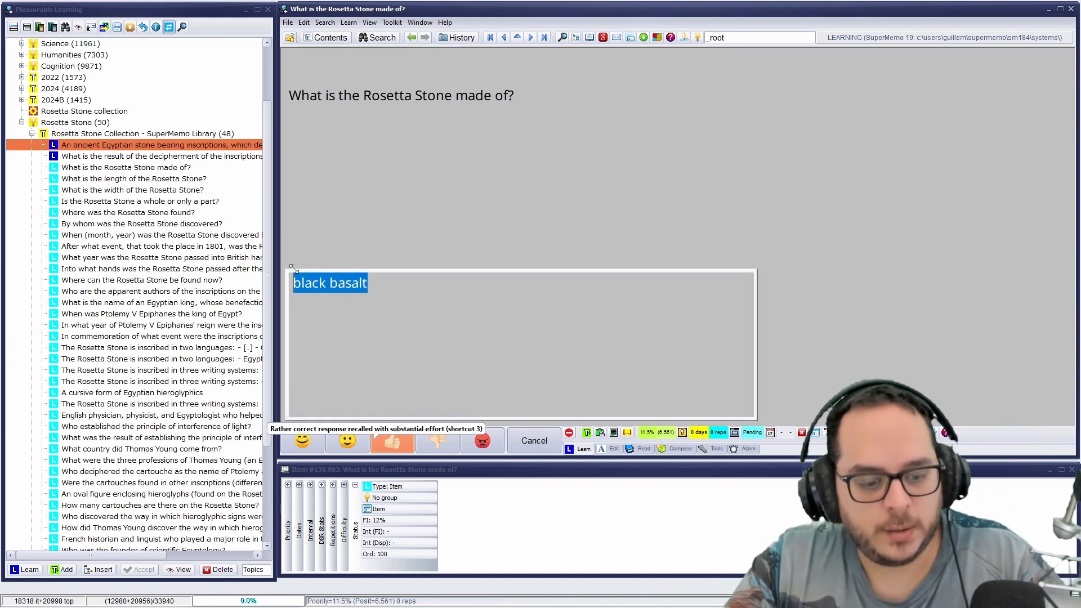
key("Escape")
key("ctrl+f")
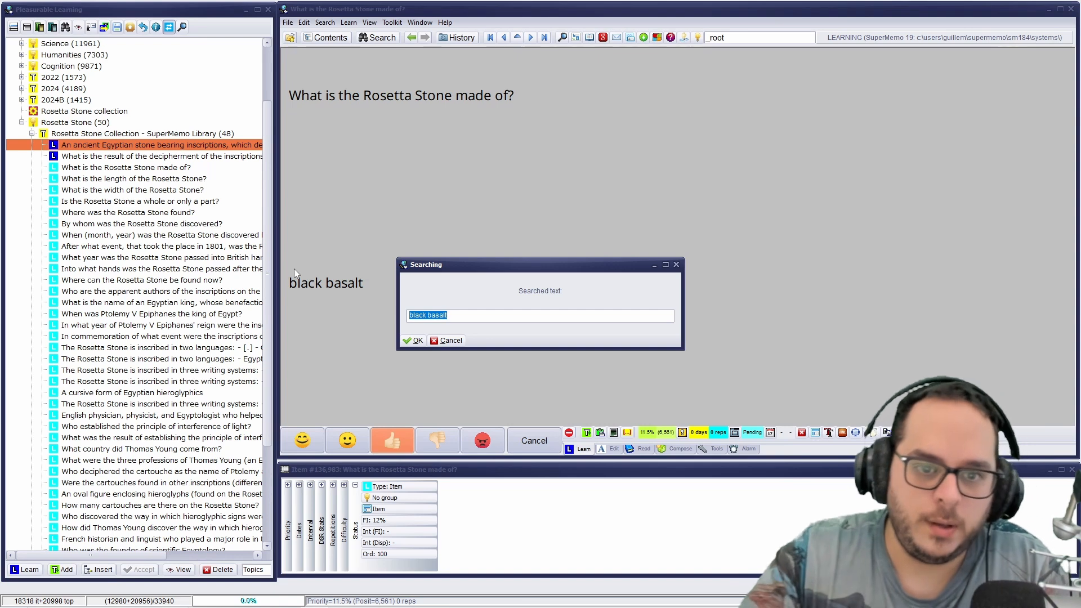
key("Return")
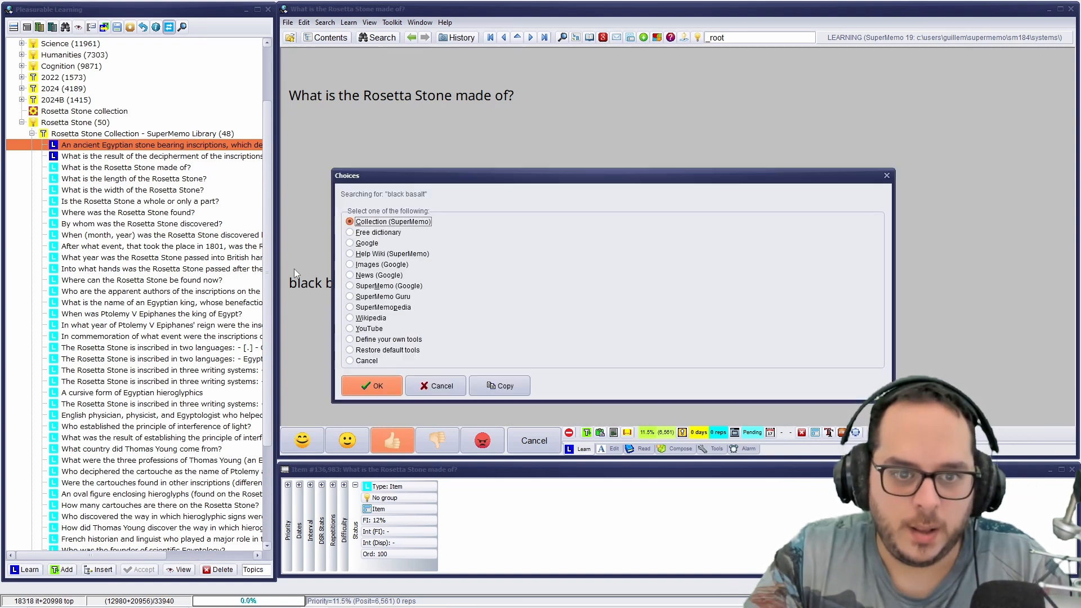
key("Down")
key("Down")
key("Down")
key("Down")
key("Down")
key("Down")
key("Down")
key("Down")
key("Down")
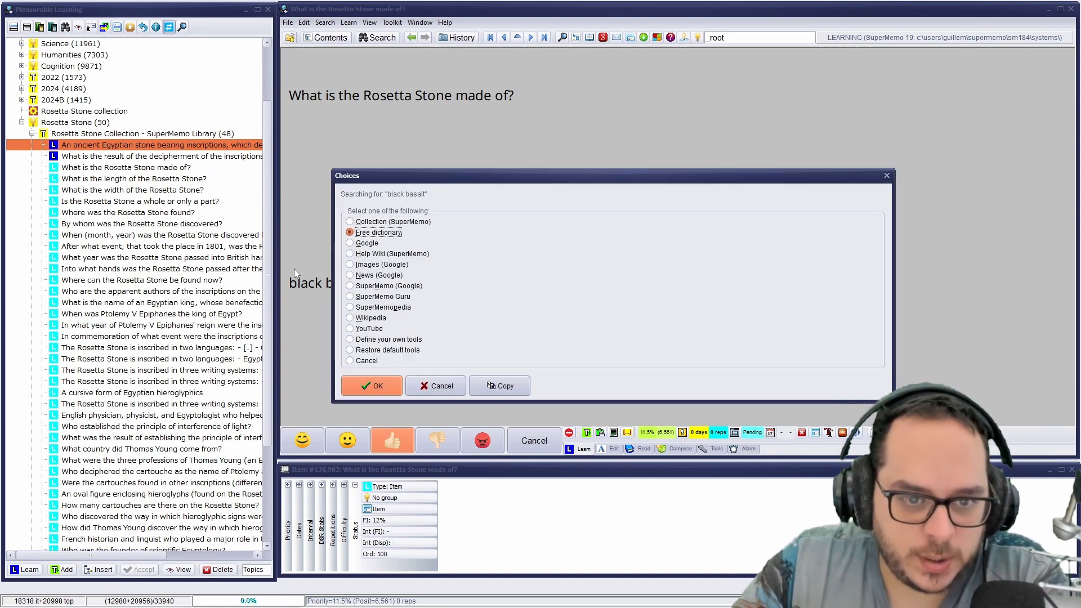
key("Return")
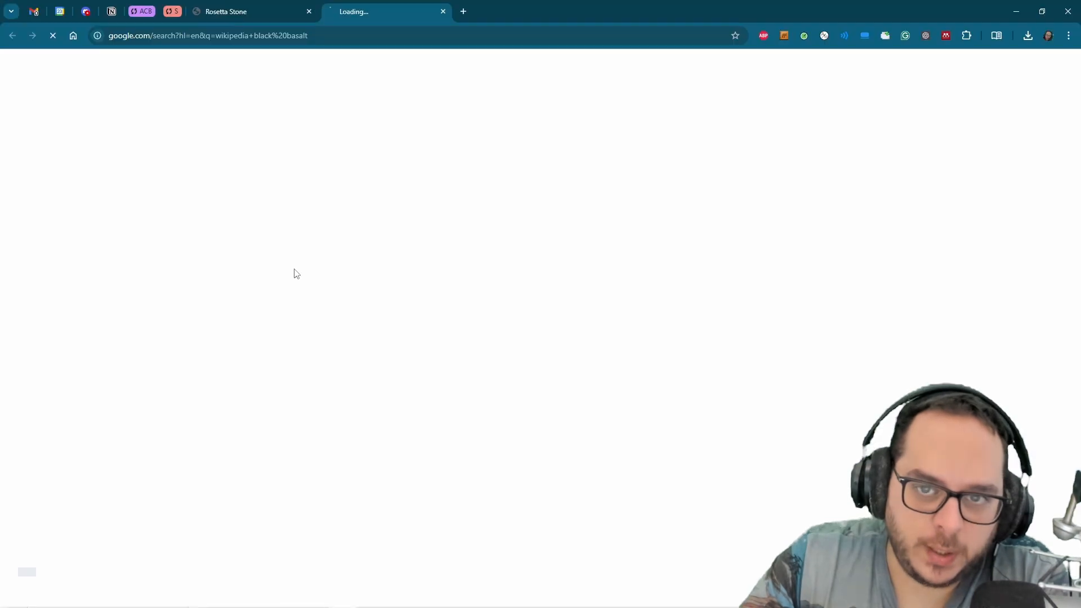
Remove "wikipedia" from the Google query, search for "black basalt" alone, and browse its image results.
left_click_drag(155, 73, 95, 75)
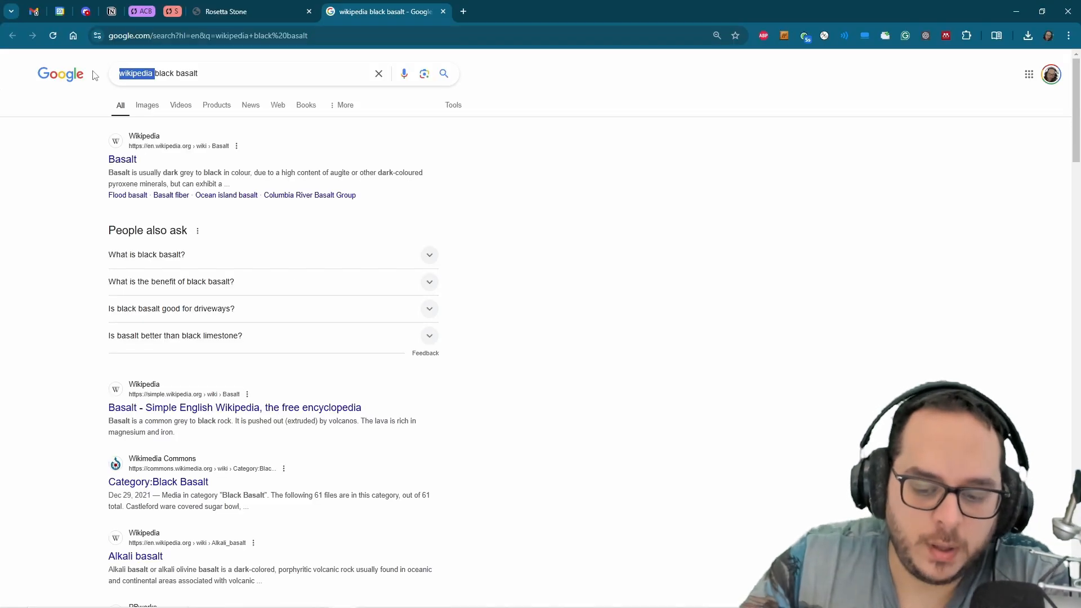
key("BackSpace")
key("Return")
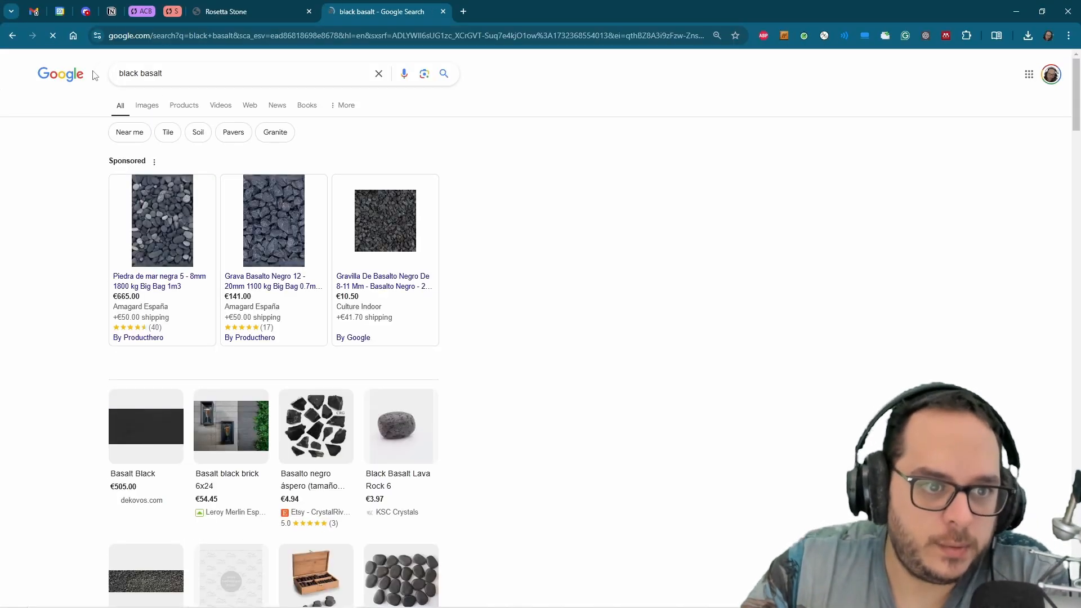
left_click(151, 104)
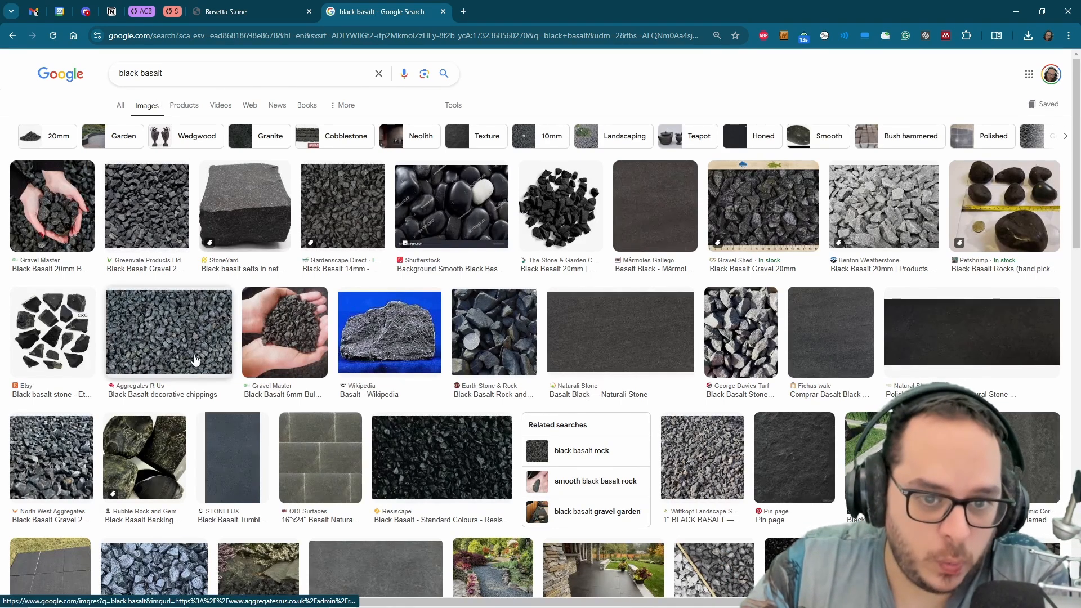
scroll(194, 359, "down", 2)
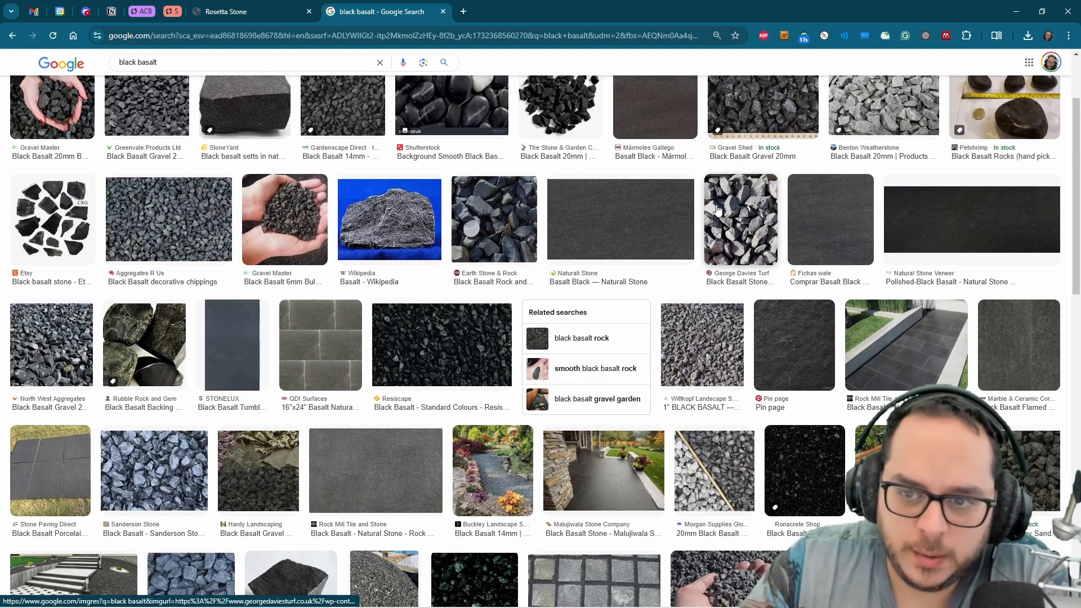
scroll(707, 242, "down", 4)
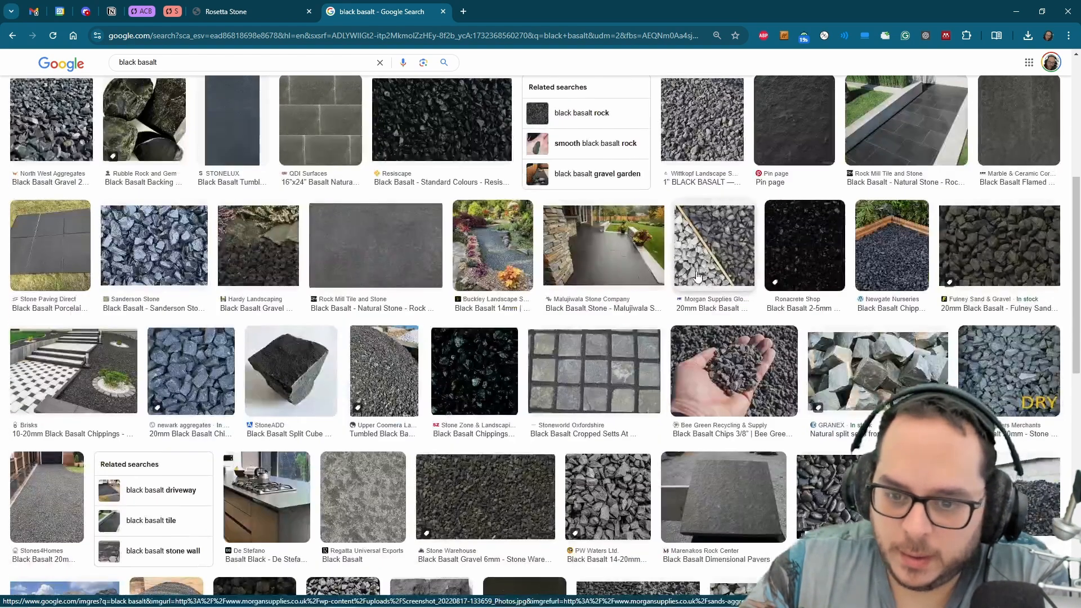
scroll(697, 276, "up", 6)
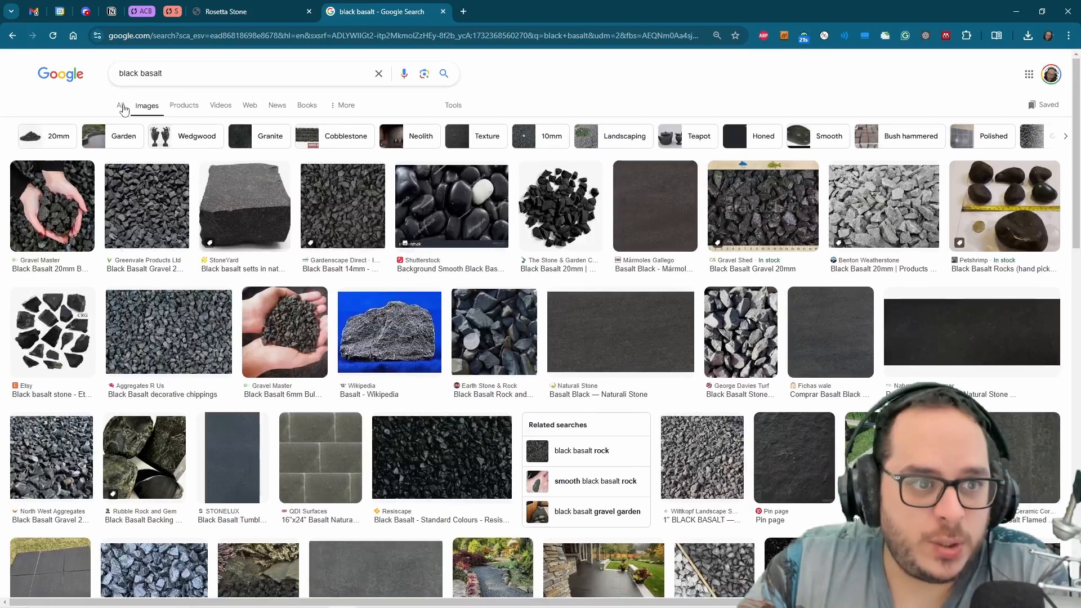
Compare the general web results for "black basalt" with the image results.
left_click(121, 107)
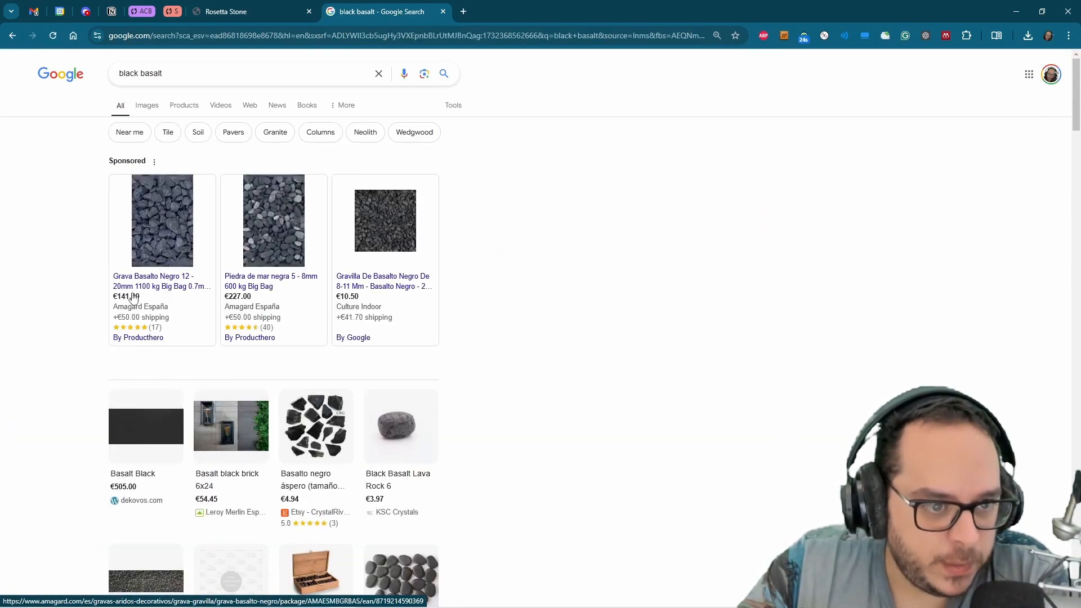
mouse_move(131, 302)
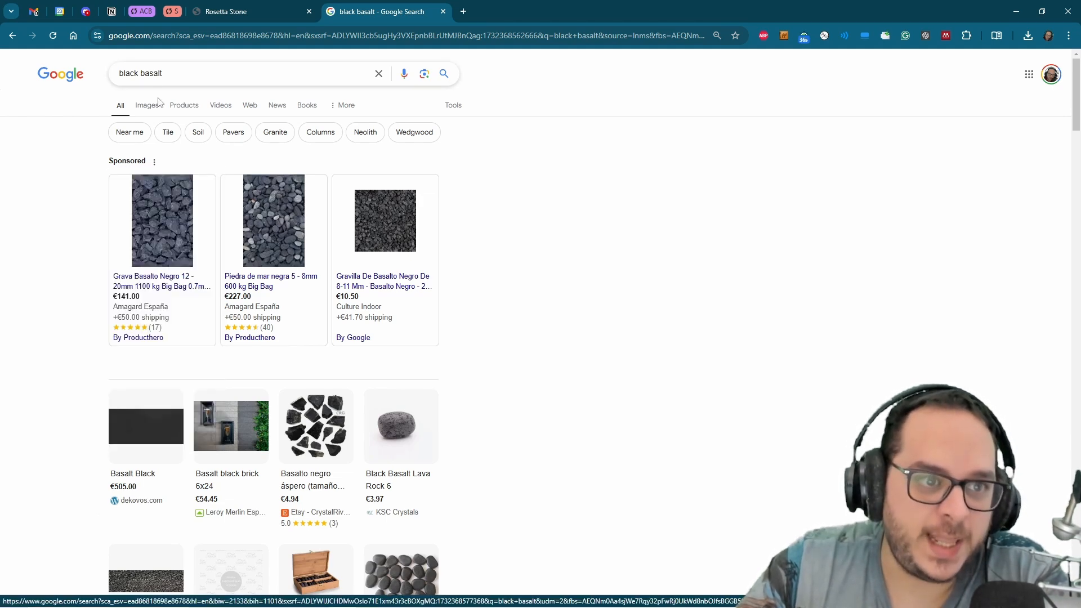
mouse_move(158, 353)
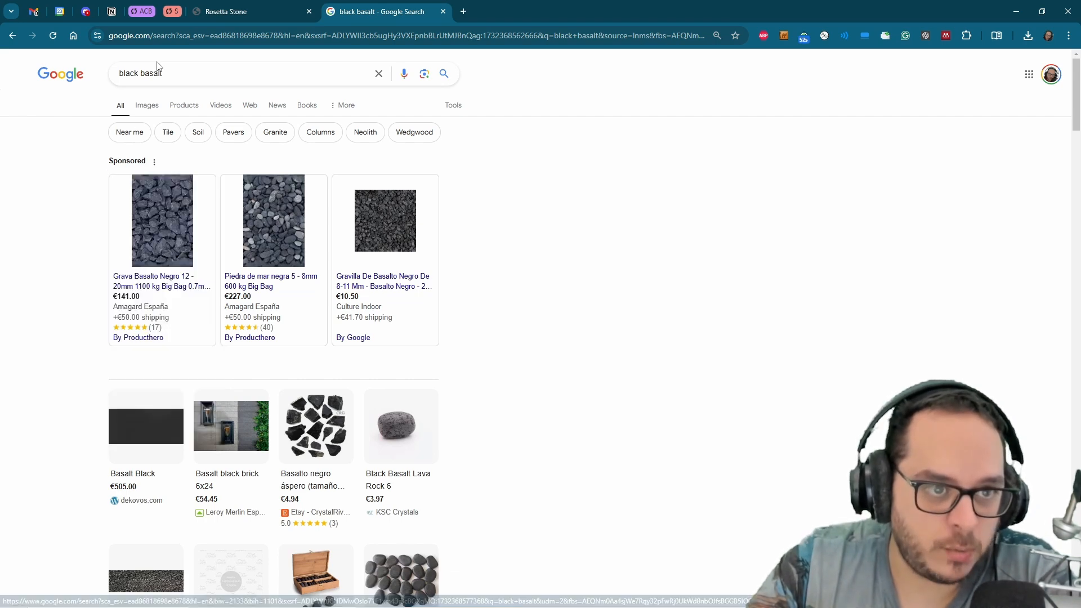
mouse_move(145, 277)
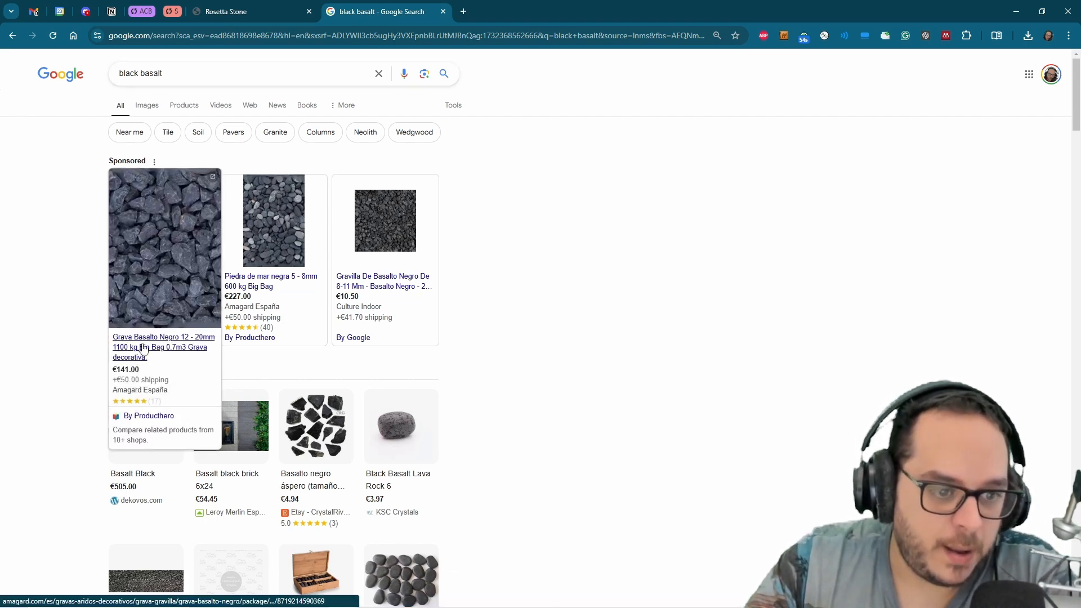
scroll(116, 406, "down", 4)
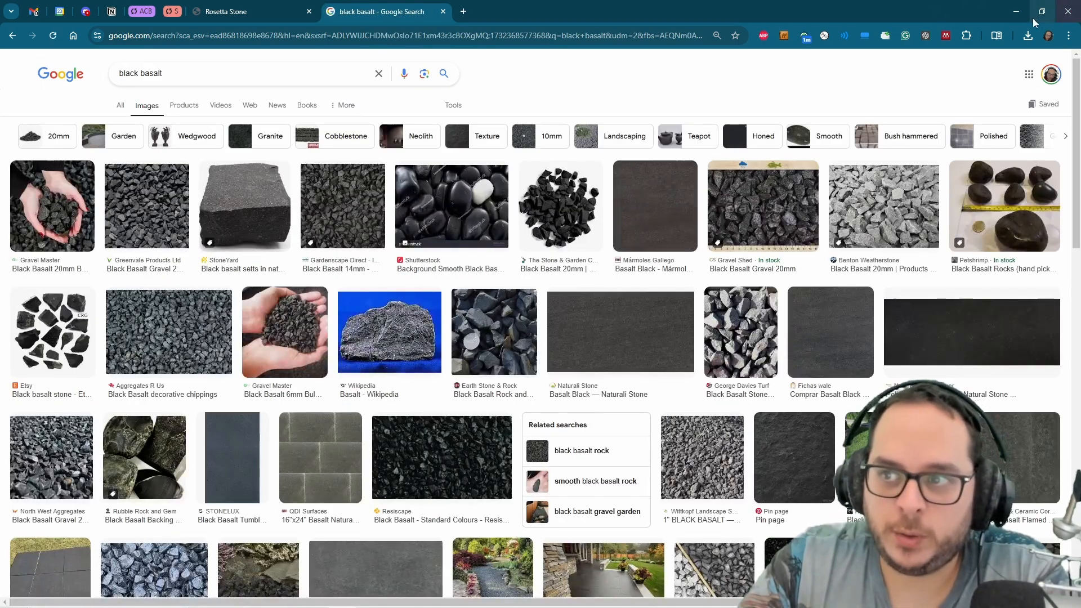
Switch back to SuperMemo and assign "Rosetta_Stone.JPG" from the image registry to the upper empty image component of the current item.
left_click(1016, 11)
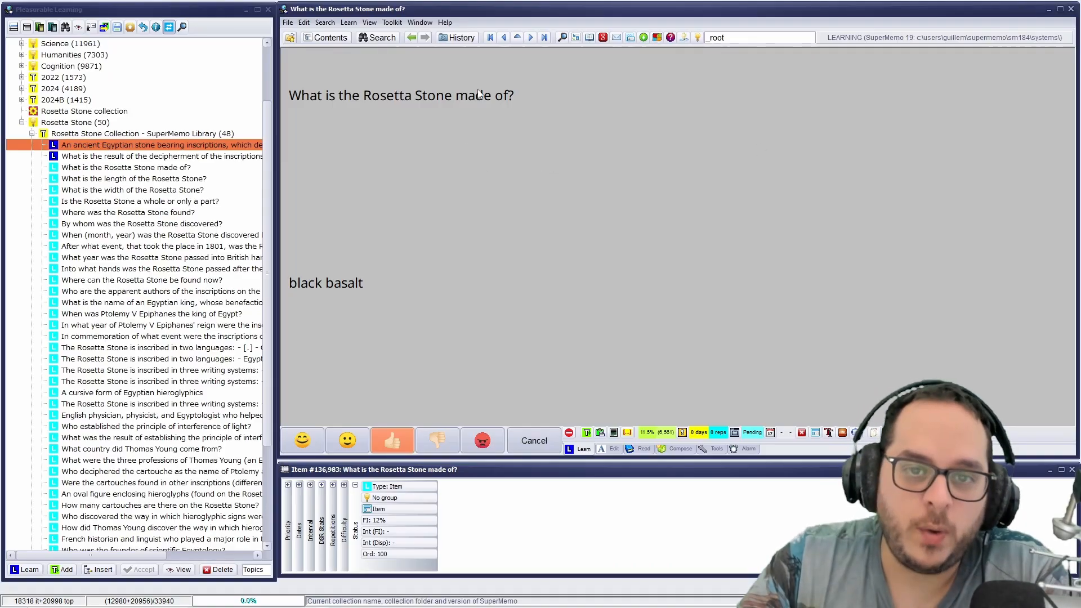
mouse_move(876, 122)
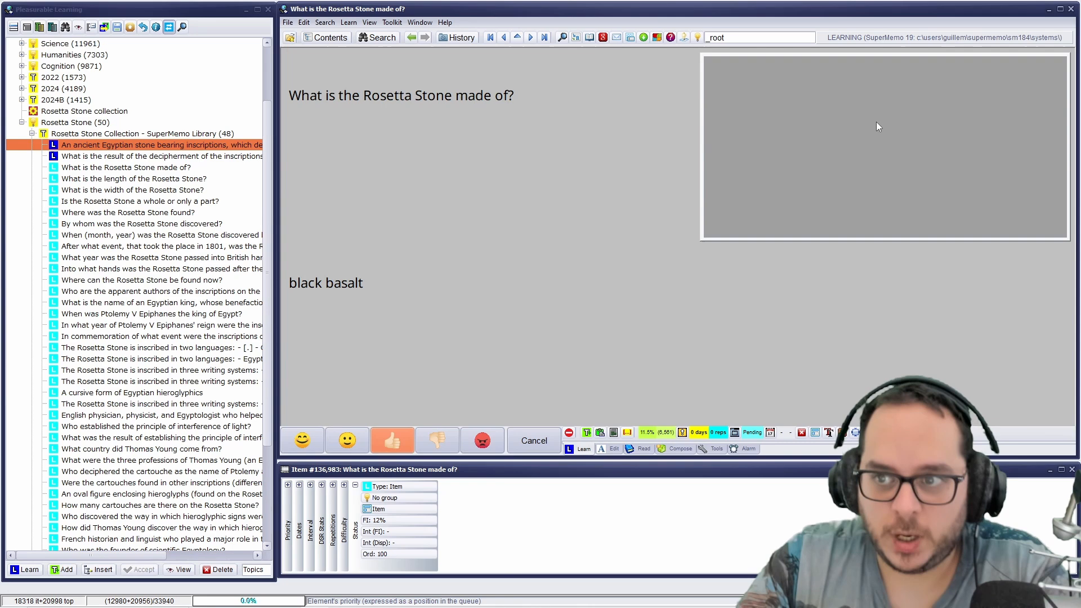
double_click(819, 116)
type("ros")
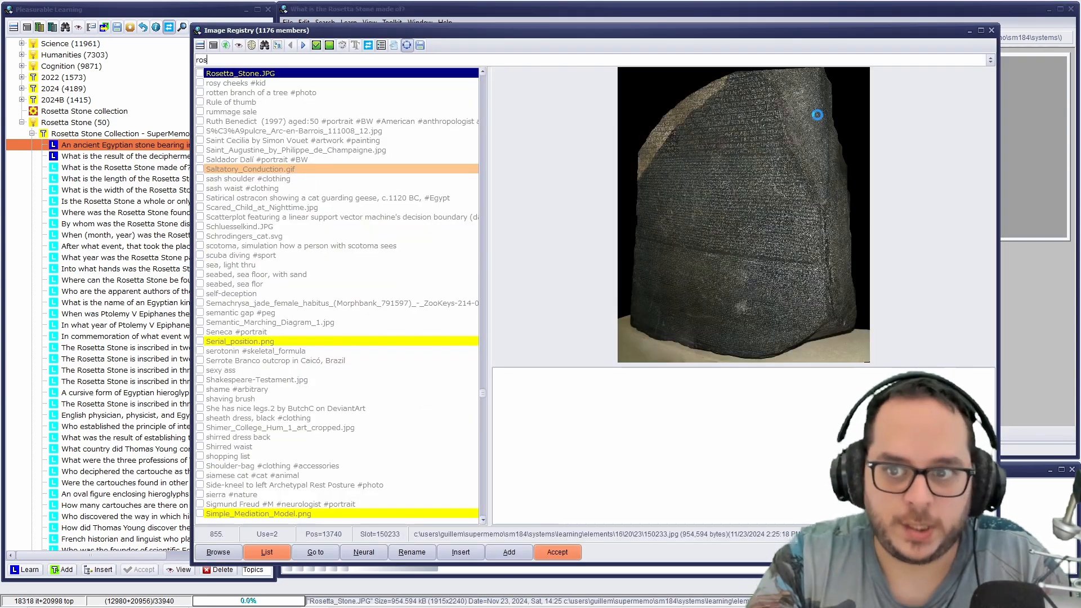
key("Return")
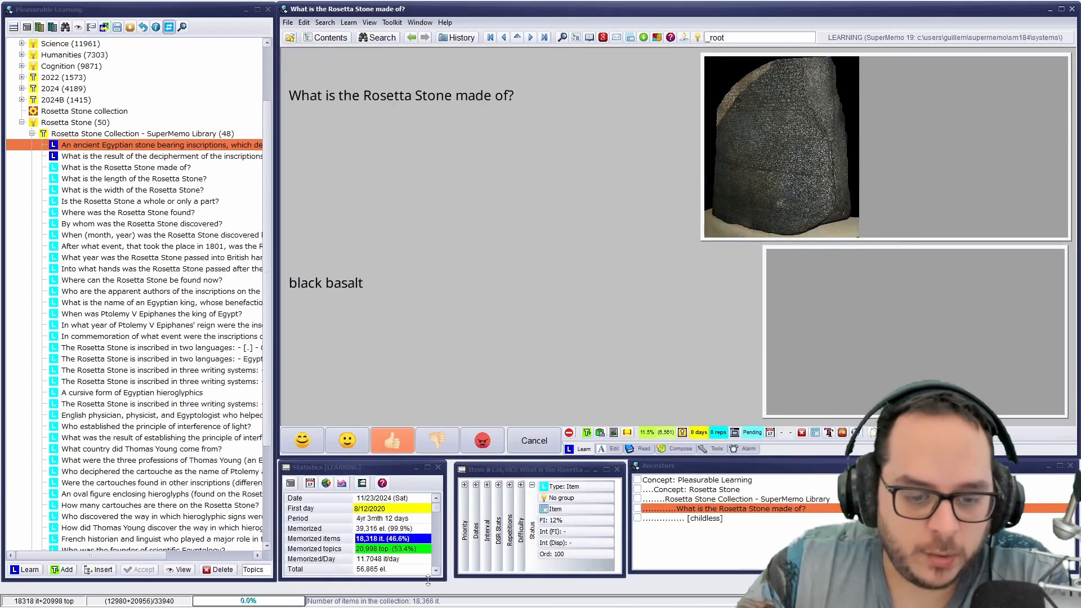
Copy the George Davies Turf black basalt chippings image from the browser and paste it into the item's lower image component in SuperMemo.
left_click(342, 597)
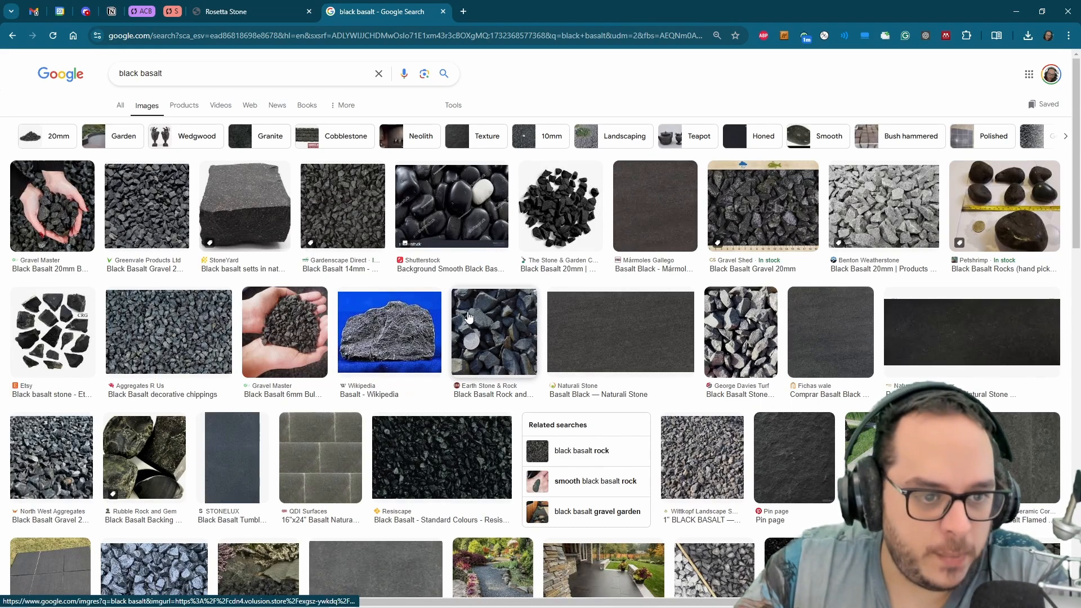
left_click(732, 326)
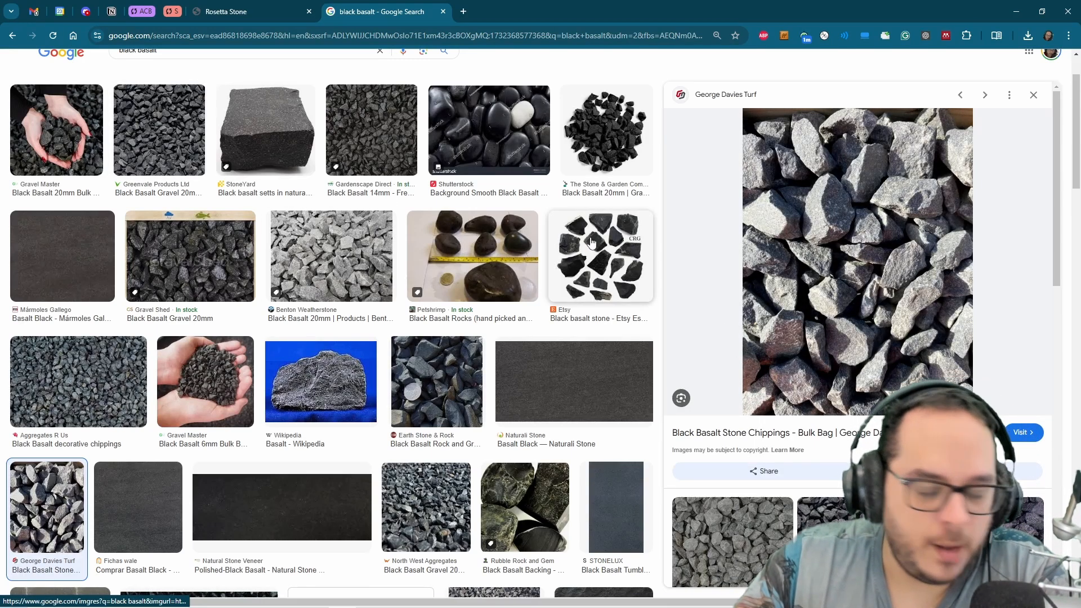
right_click(853, 192)
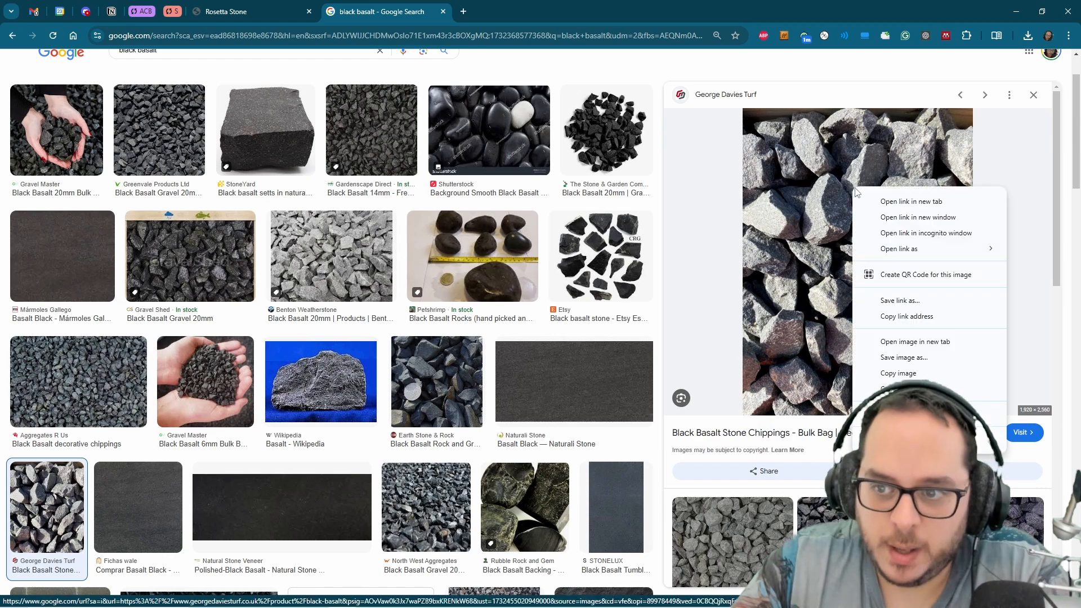
left_click(904, 372)
key("alt+Tab")
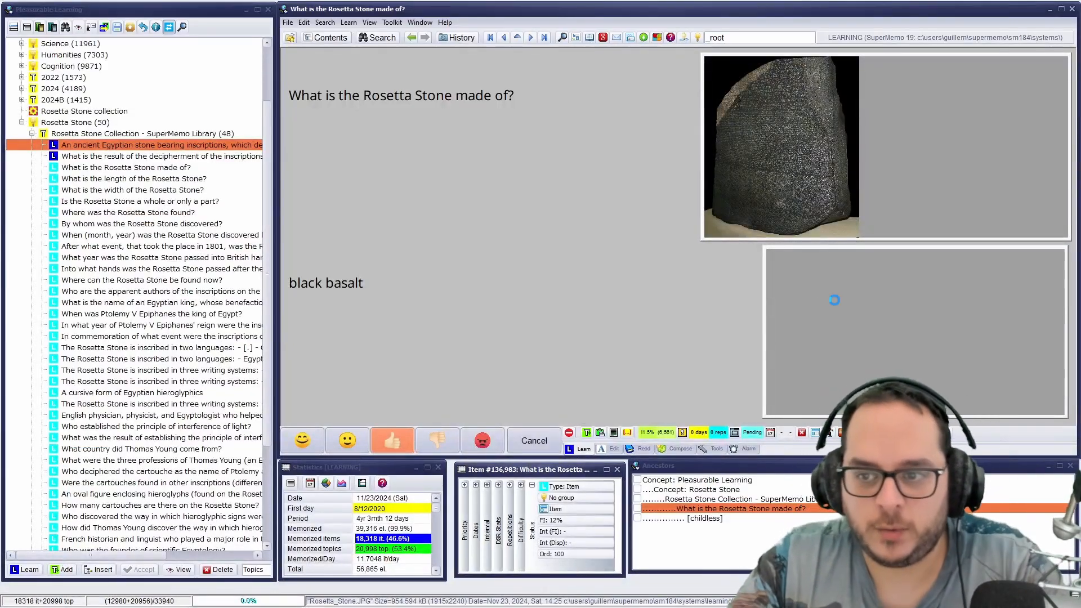
key("ctrl+v")
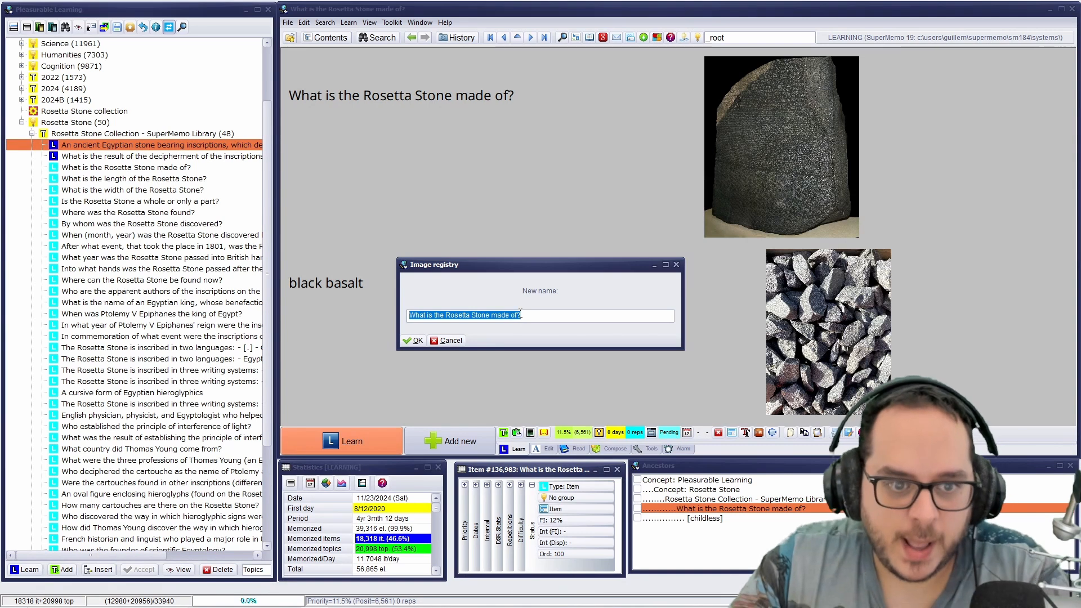
Enter "black basalt #picture" as the registry name for the pasted image.
type("bla")
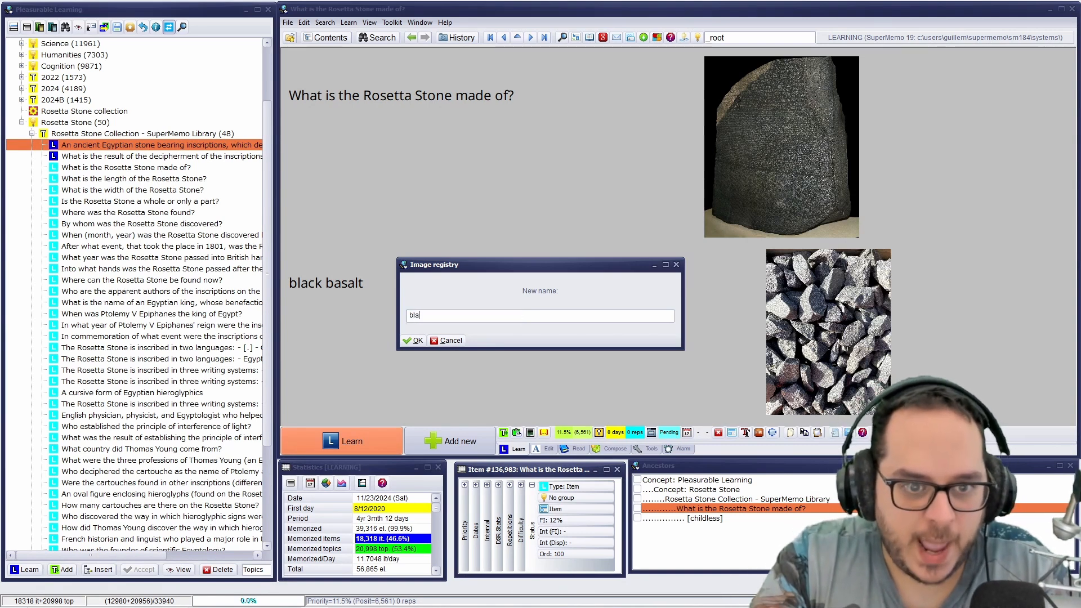
type("ck basalt picture")
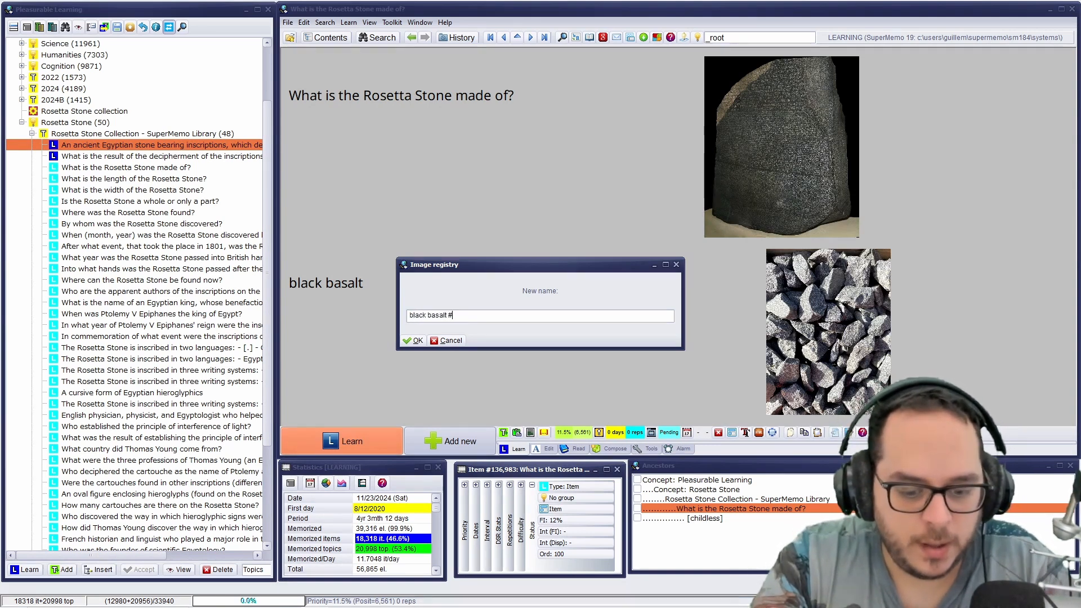
key("Return")
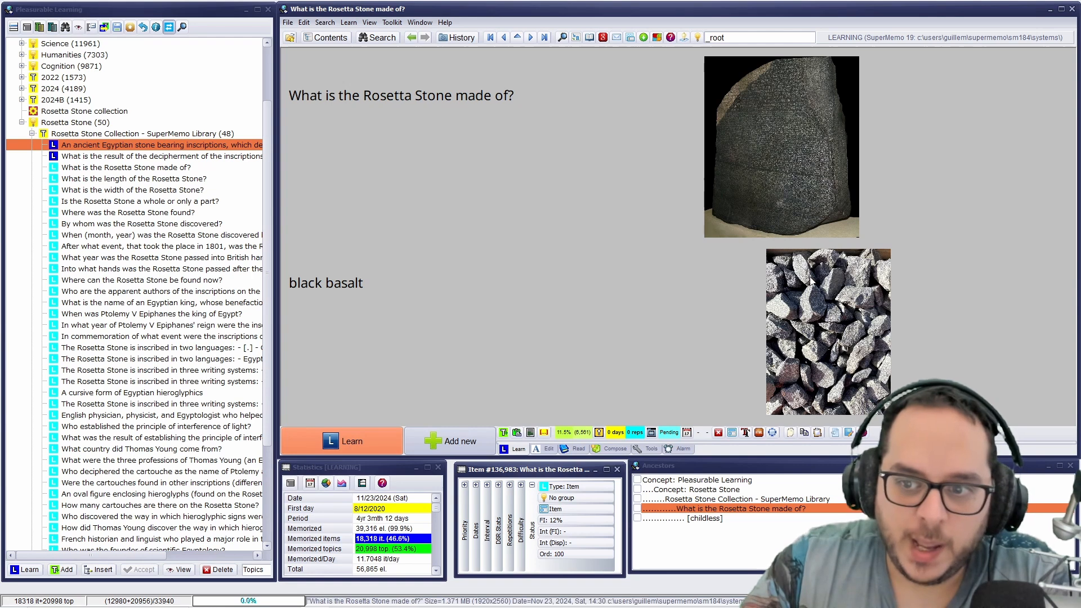
Mark the basalt image as an answer component and show the item's answer to test it.
right_click(798, 320)
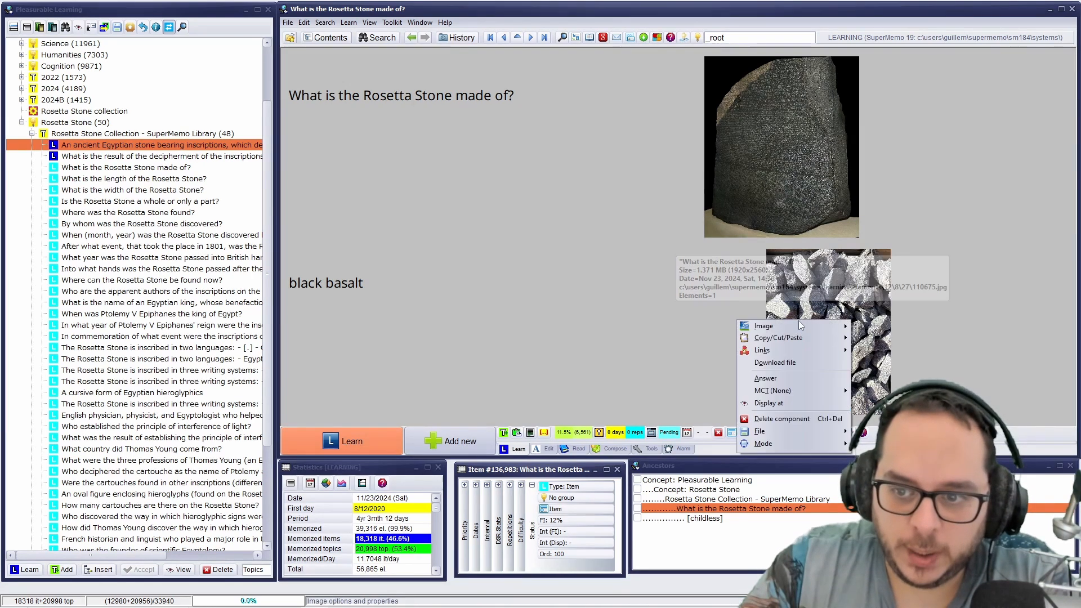
left_click(787, 376)
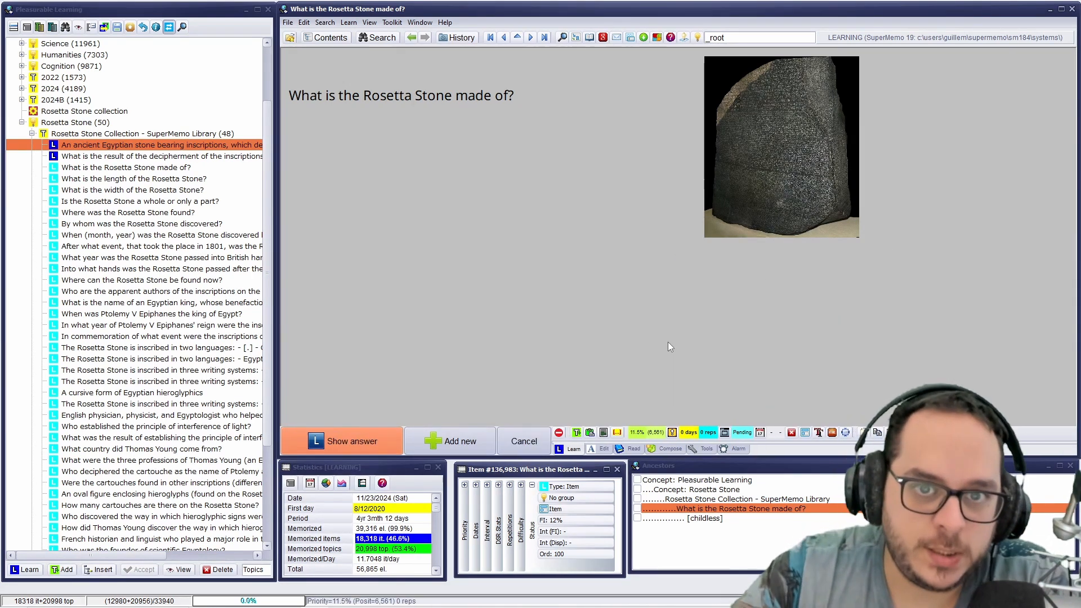
key("Return")
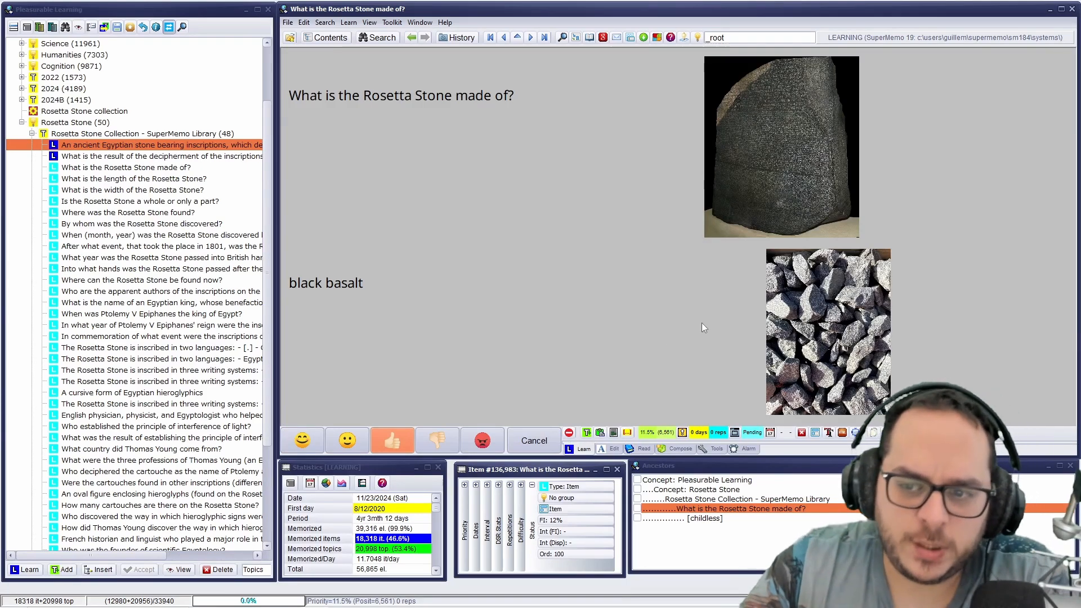
mouse_move(824, 312)
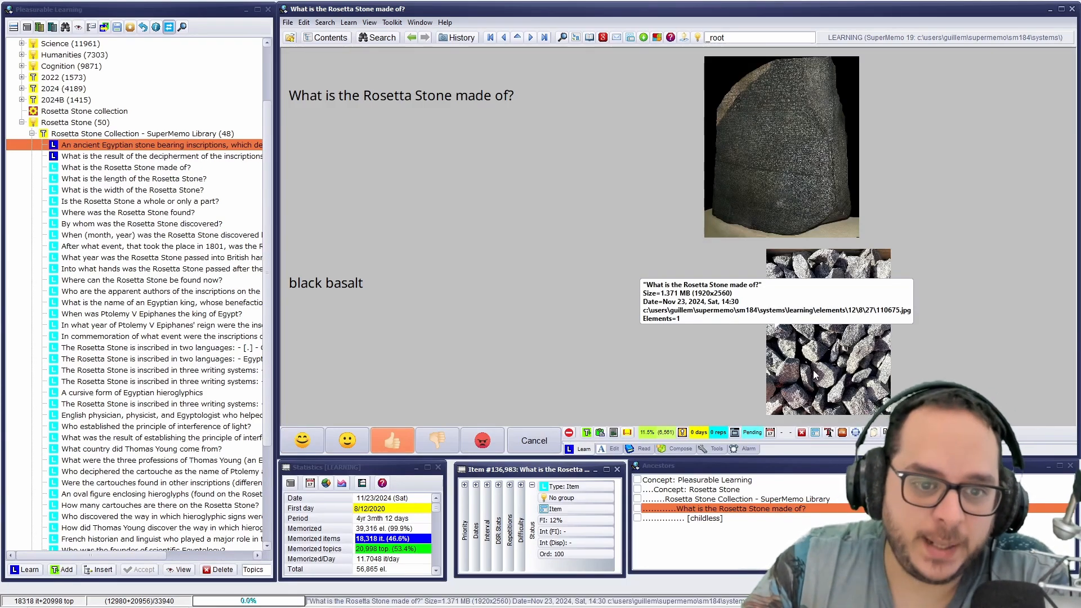
left_click(357, 283)
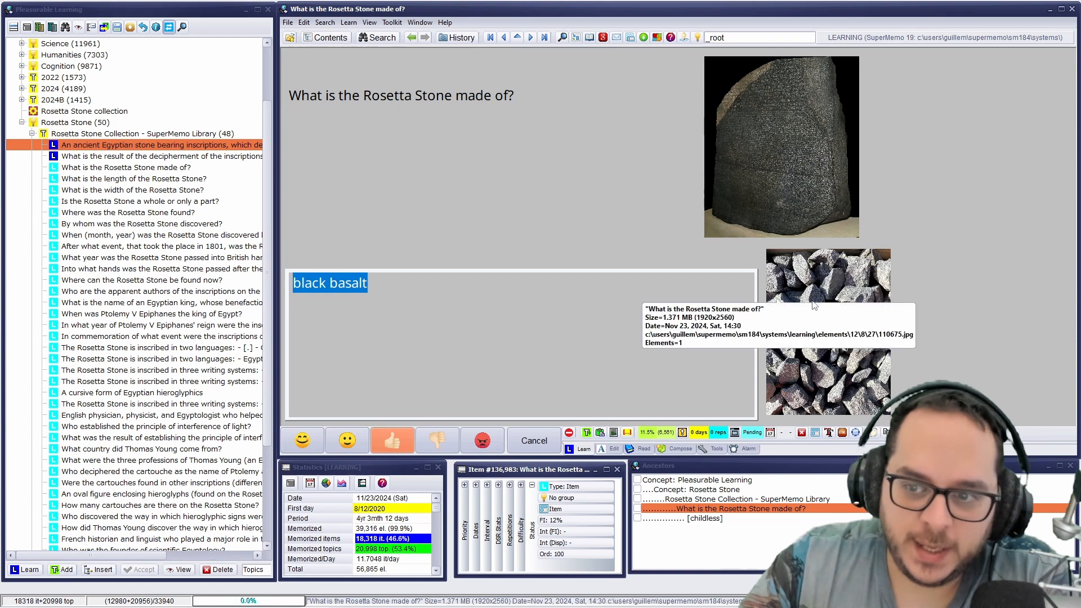
left_click(338, 282)
left_click_drag(330, 283, 368, 283)
Switch to the browser and copy the Gardenscape Direct "Black Basalt 14mm" image from the black basalt search results.
mouse_move(393, 595)
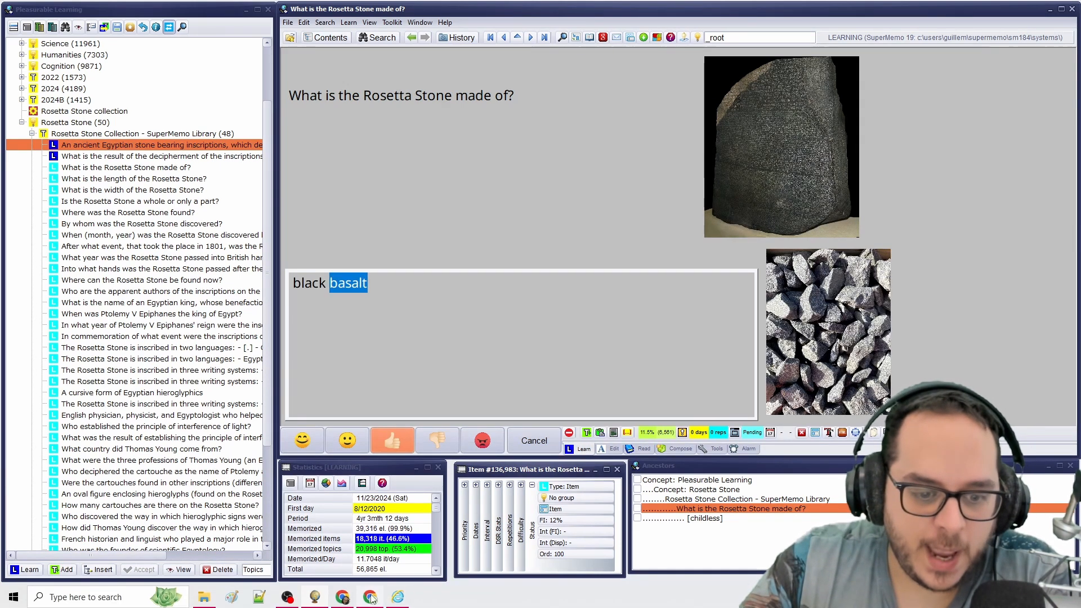
left_click(343, 596)
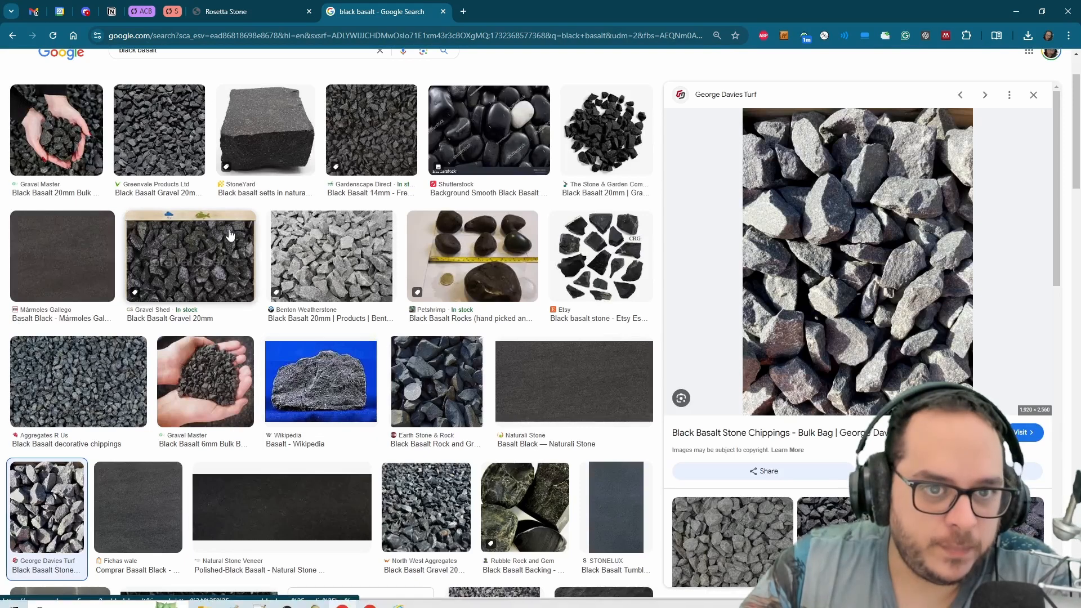
left_click(349, 116)
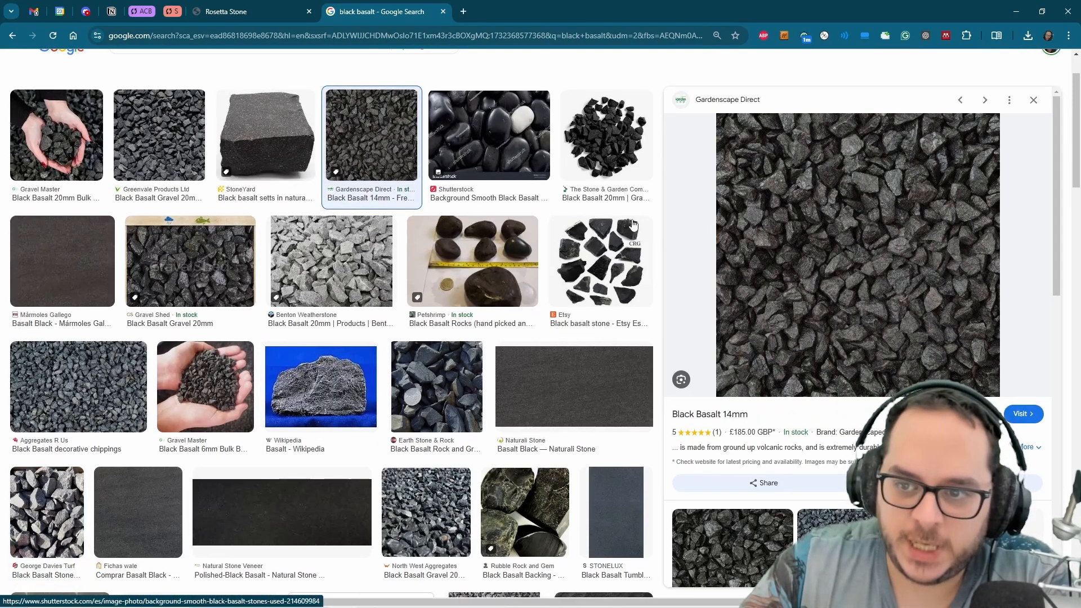
right_click(838, 235)
left_click(867, 420)
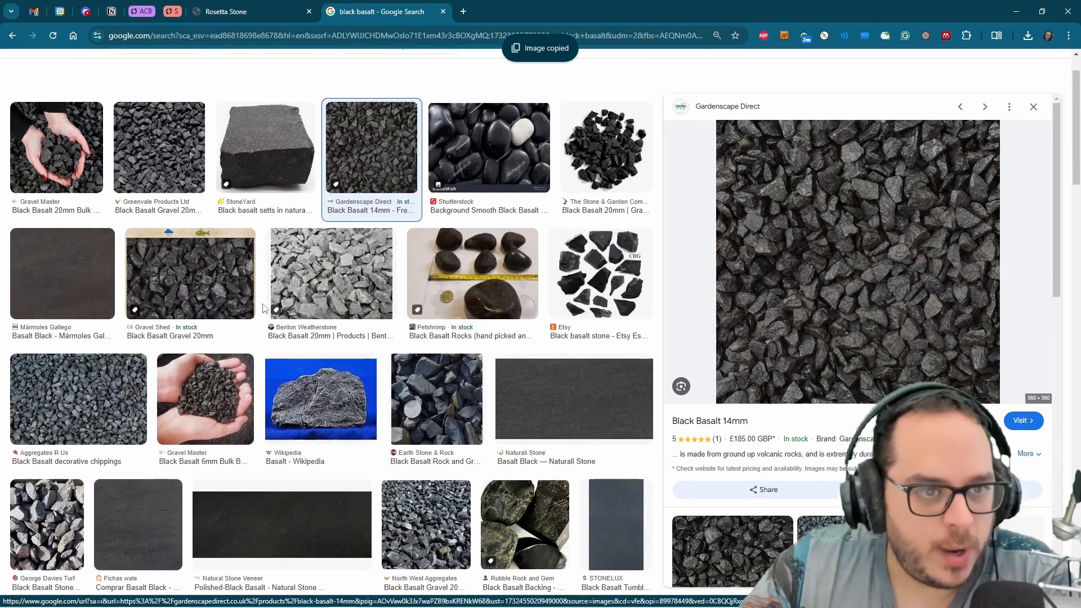
scroll(792, 402, "up", 2)
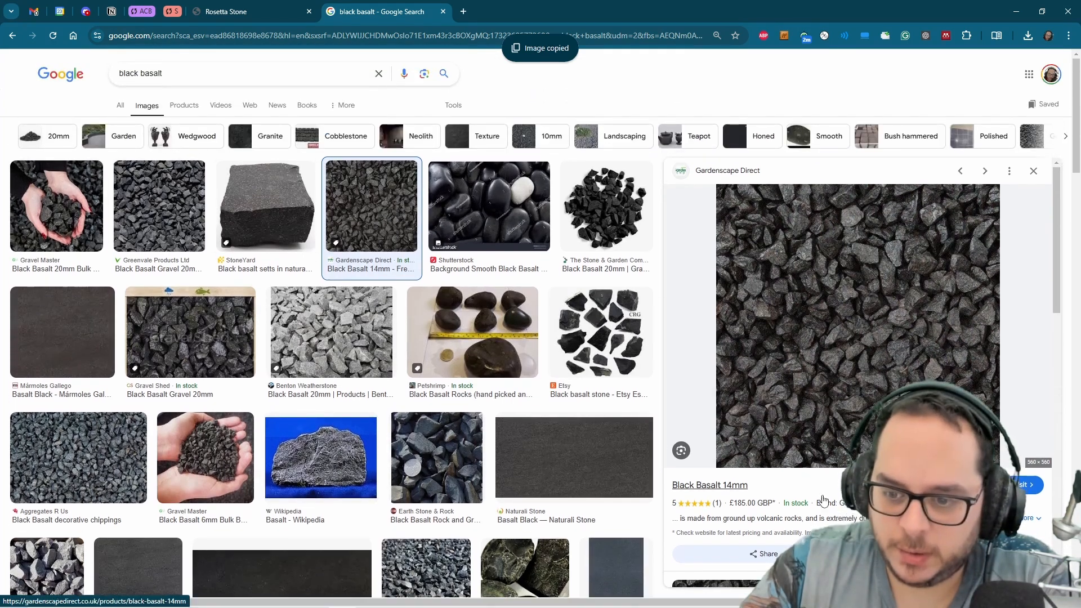
Return to SuperMemo and duplicate the item "What is the Rosetta Stone made of?".
left_click(1015, 13)
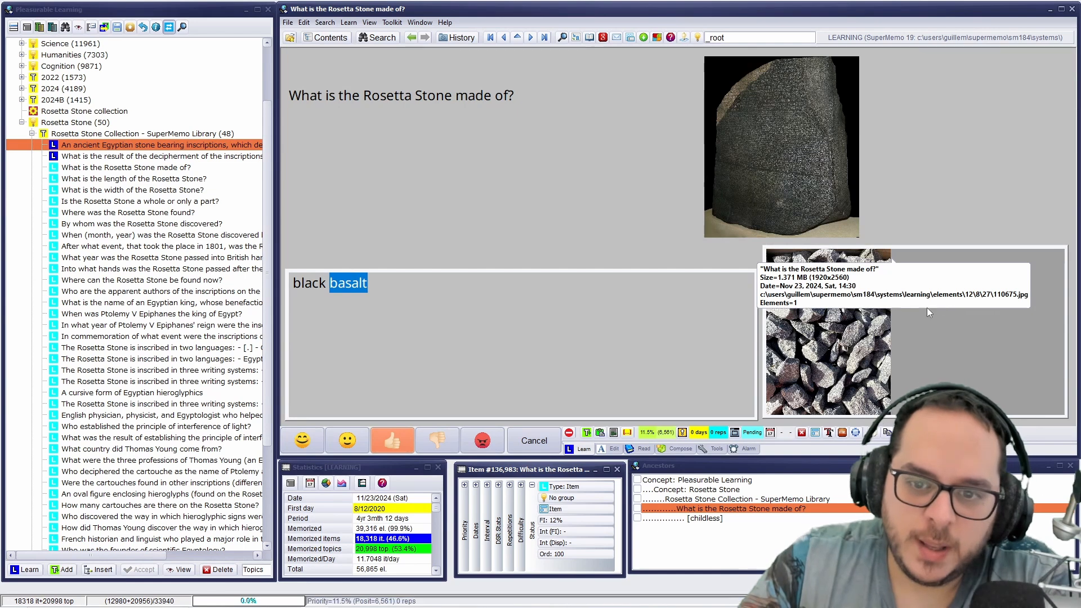
left_click(598, 330)
key("Escape")
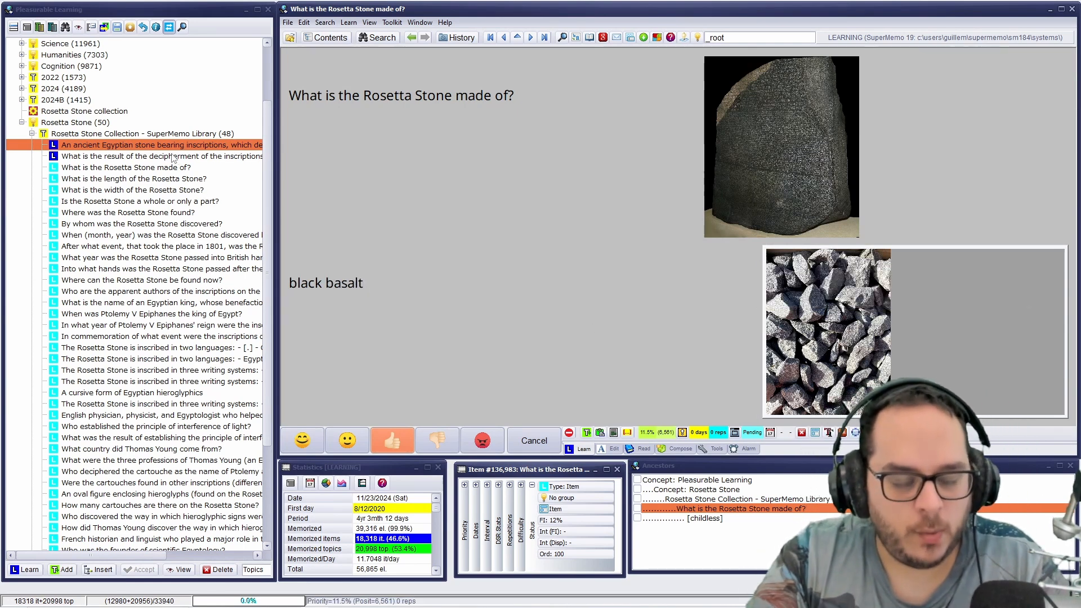
key("alt+d")
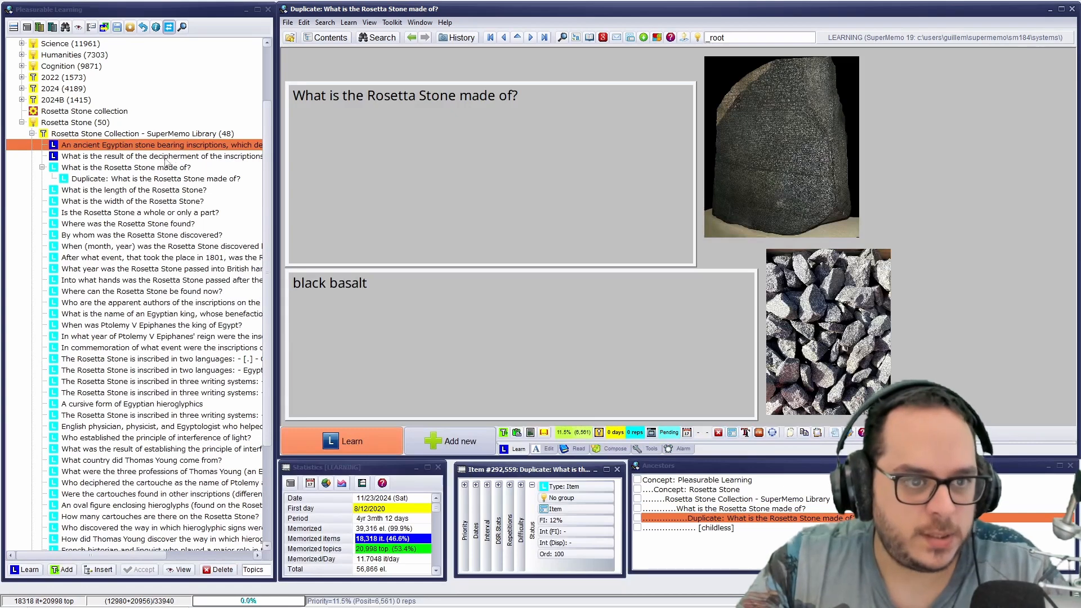
Change the duplicate item's question to "What is in the image".
left_click(458, 162)
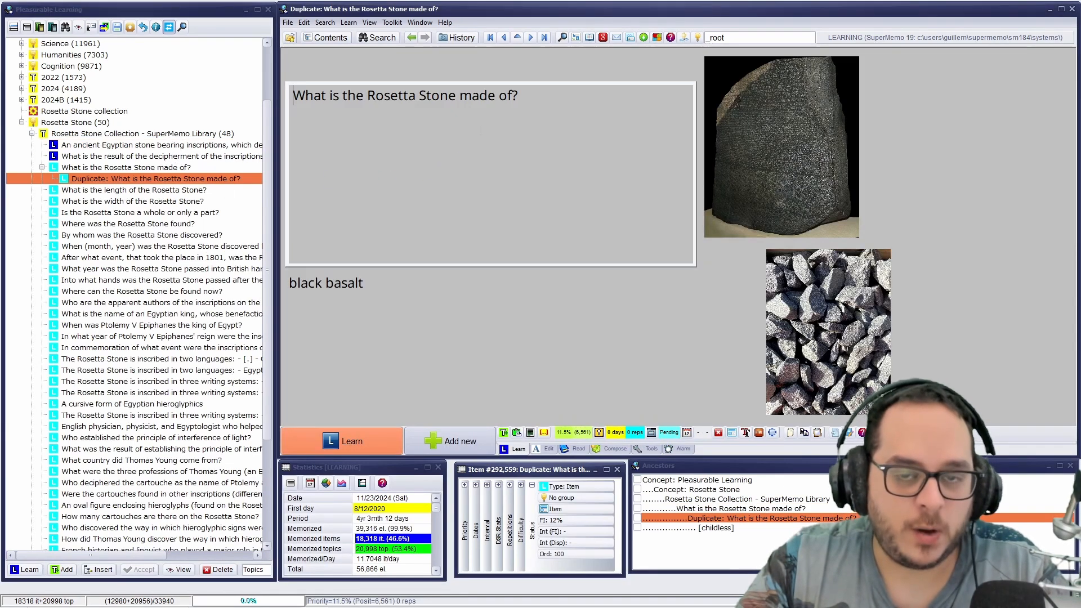
left_click_drag(520, 97, 344, 96)
type("in t")
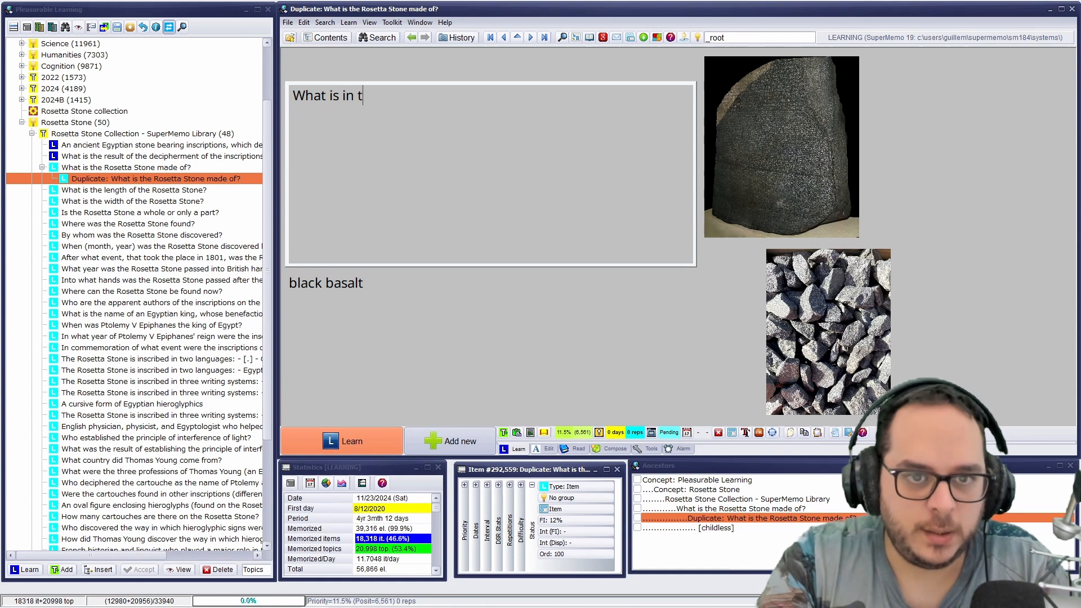
type("he im")
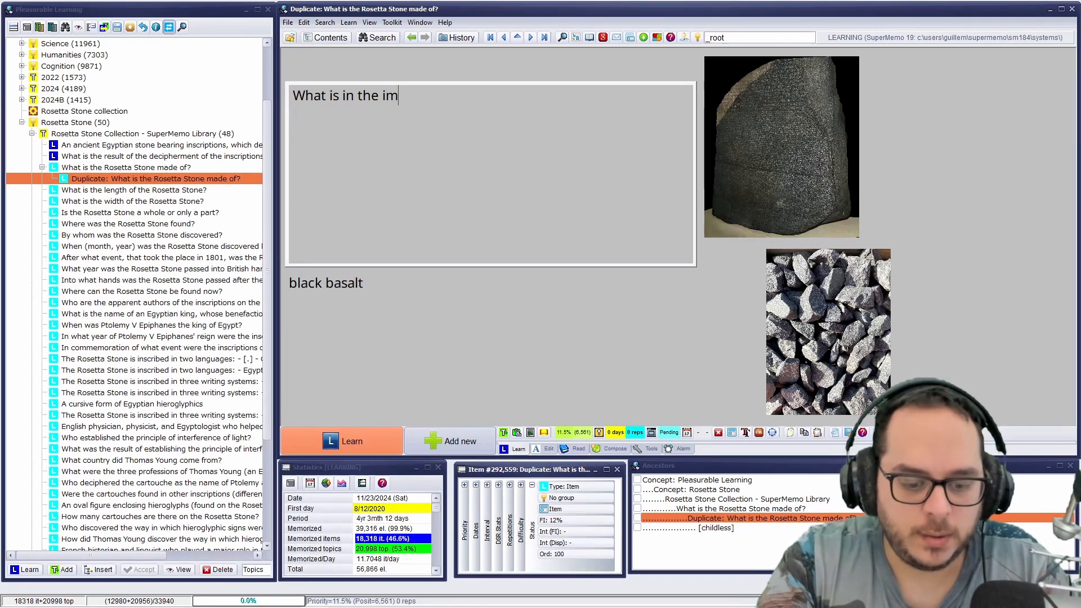
type("age")
key("Escape")
Replace the duplicate's Rosetta Stone image with the copied basalt image, using the registry name "basalt, black #photo".
right_click(738, 108)
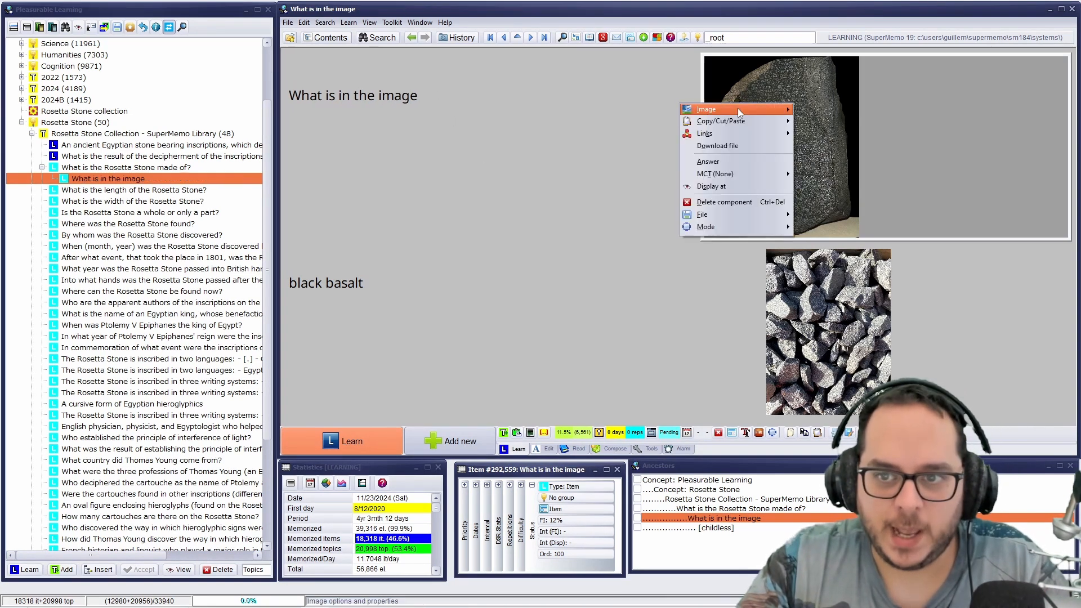
mouse_move(745, 133)
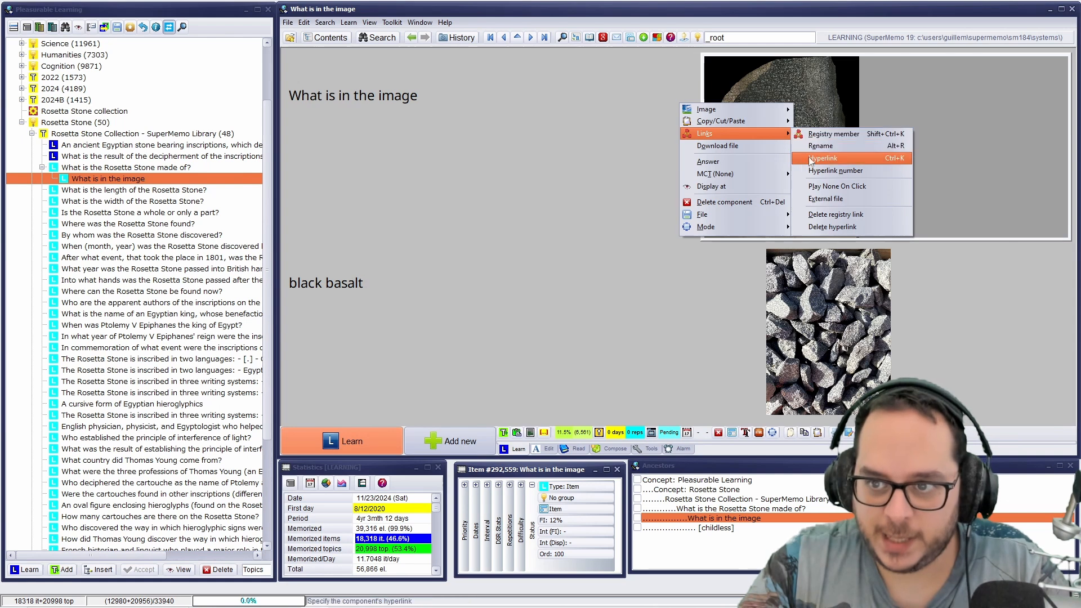
left_click(838, 213)
left_click(403, 321)
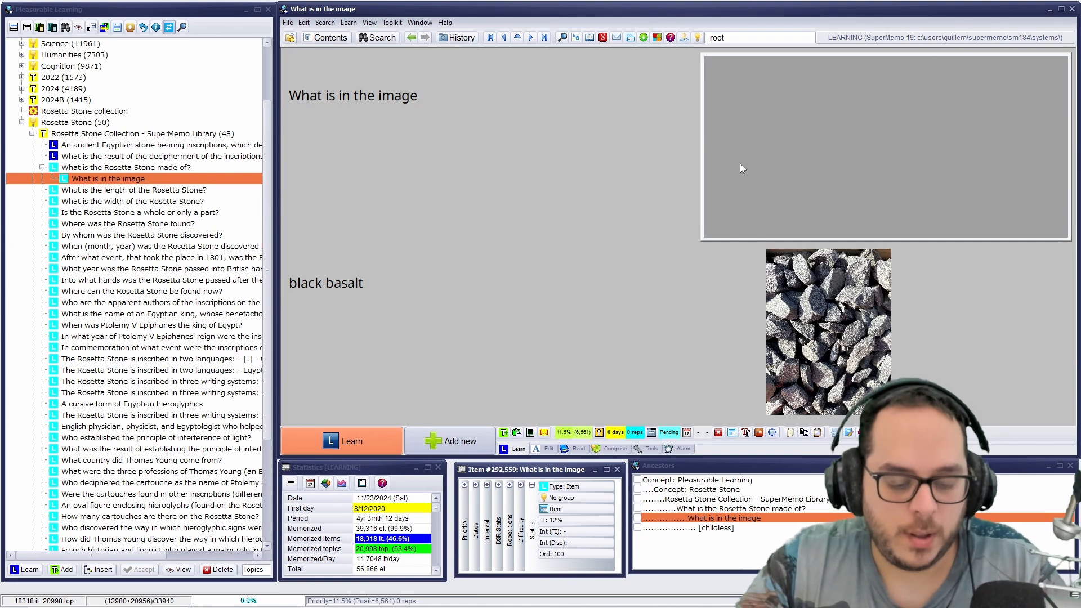
key("ctrl+v")
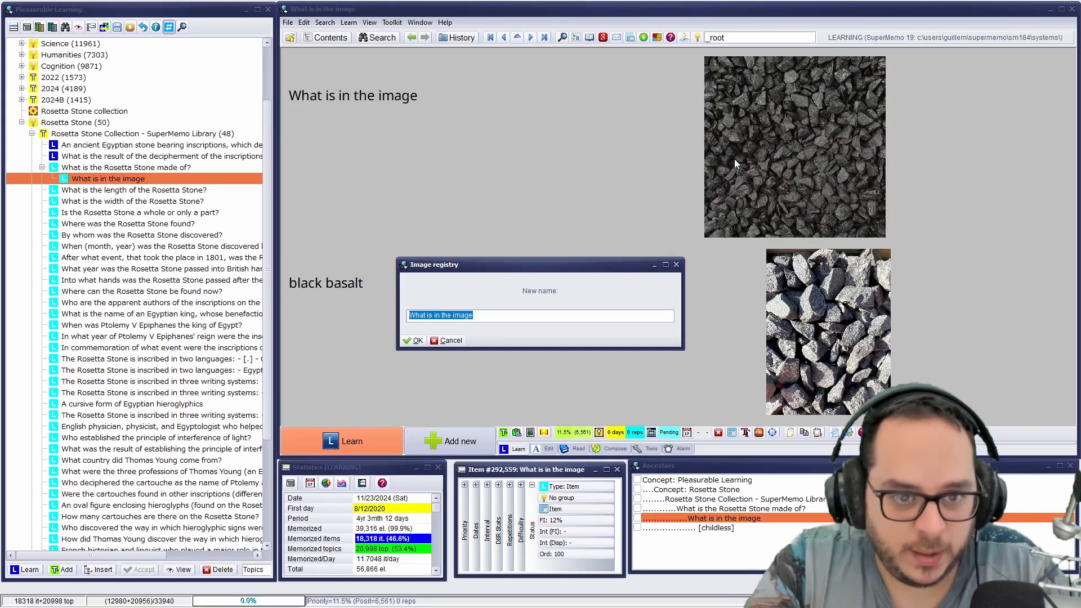
type("basalt, black #photo")
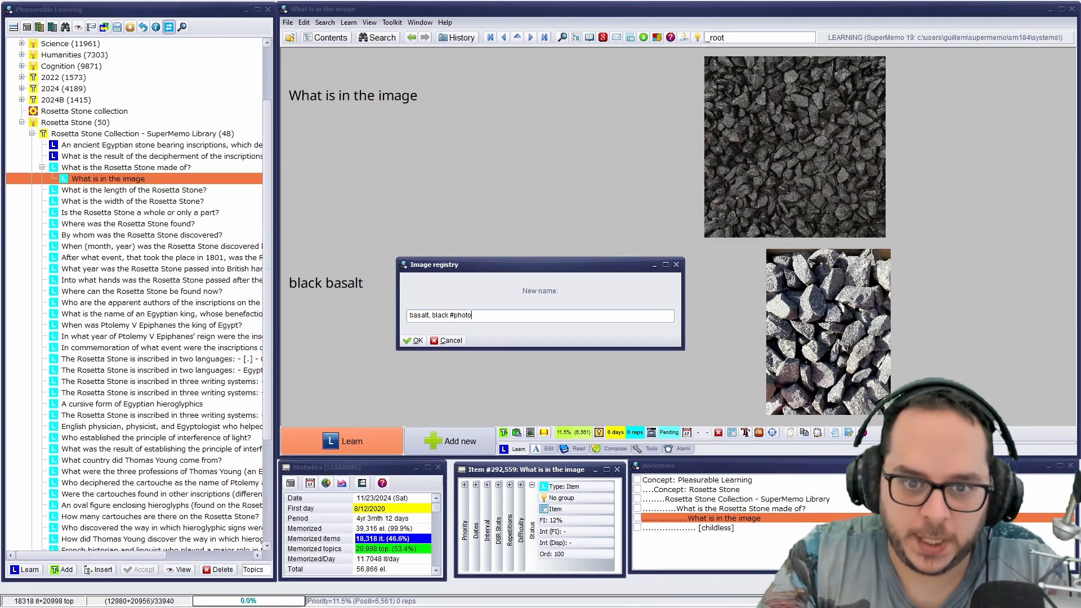
key("Return")
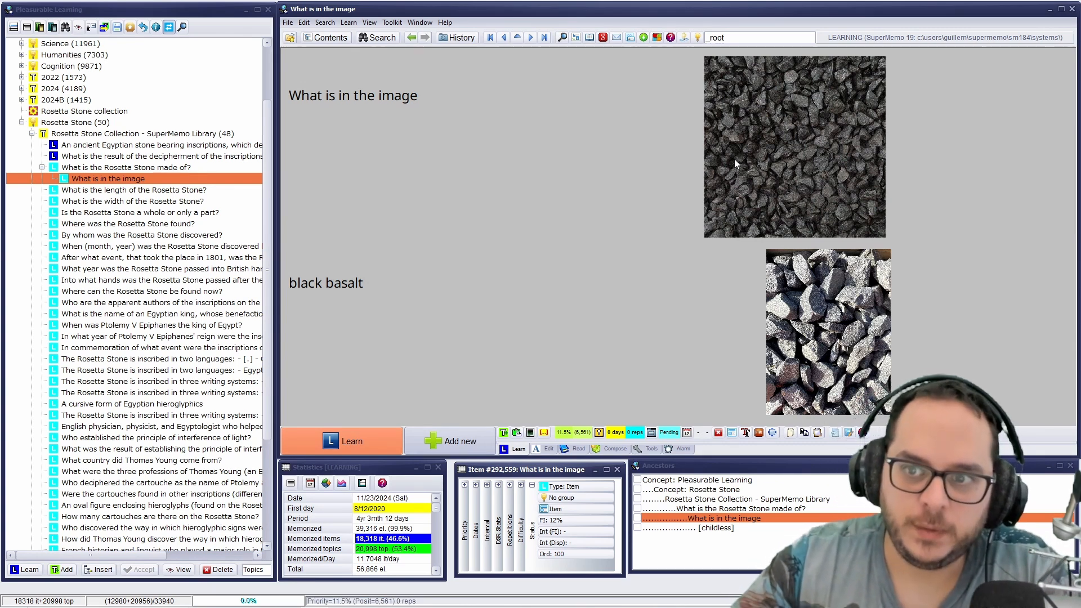
Test the image question by viewing it without its answer and revealing the answer.
right_click(731, 285)
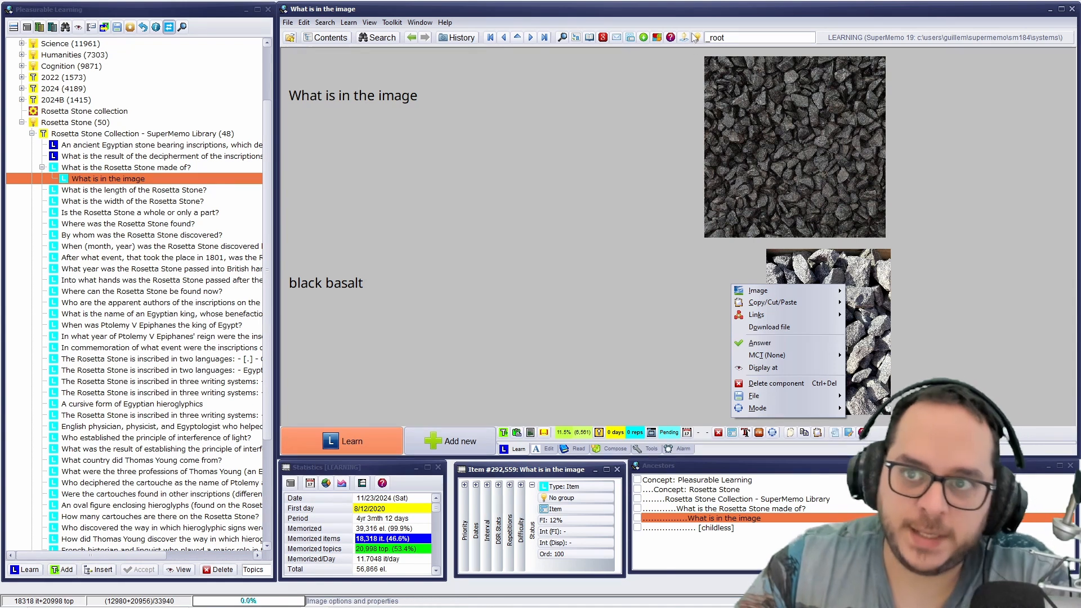
left_click(701, 10)
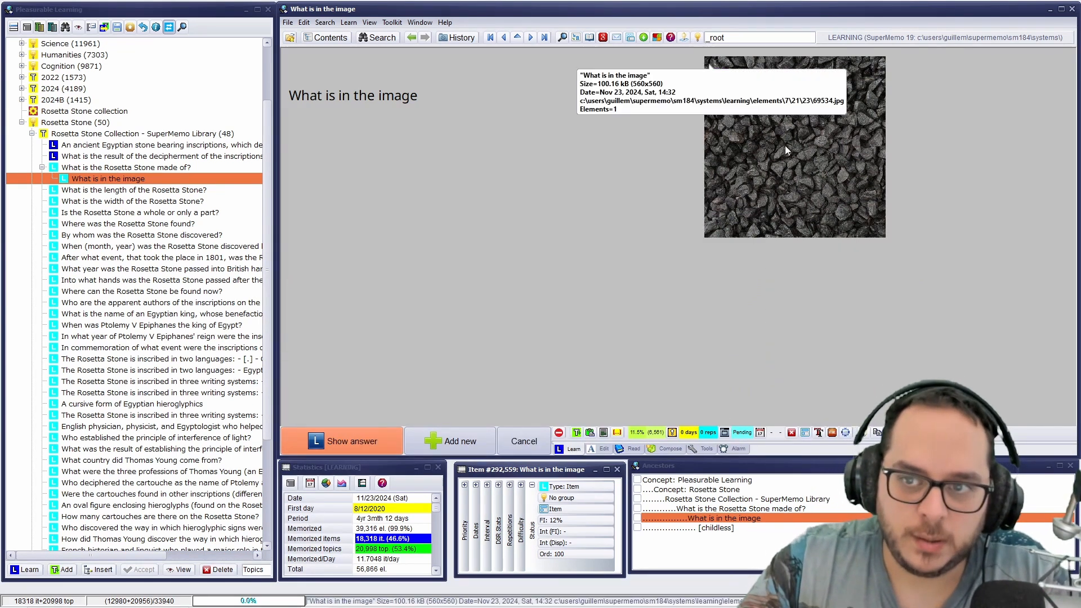
key("Return")
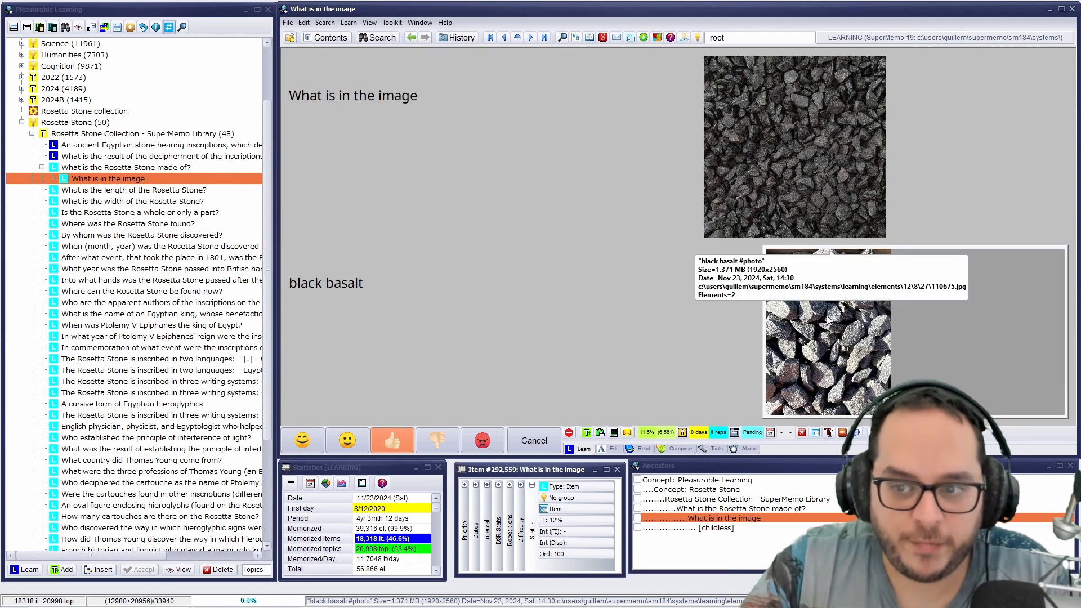
Compare the original item "What is the Rosetta Stone made of?" with its child "What is in the image".
left_click(113, 168)
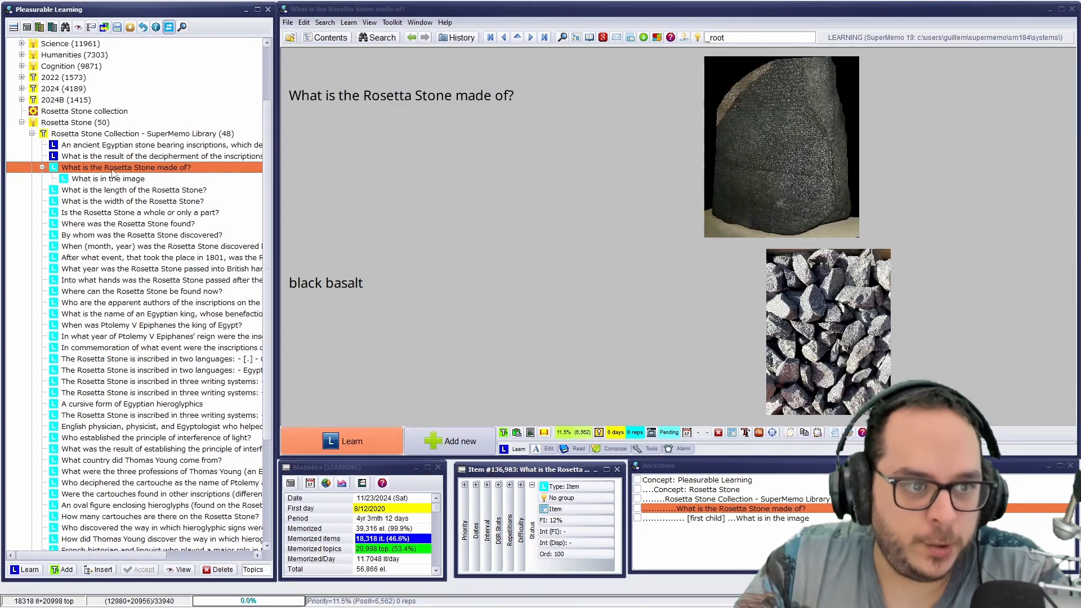
left_click(118, 180)
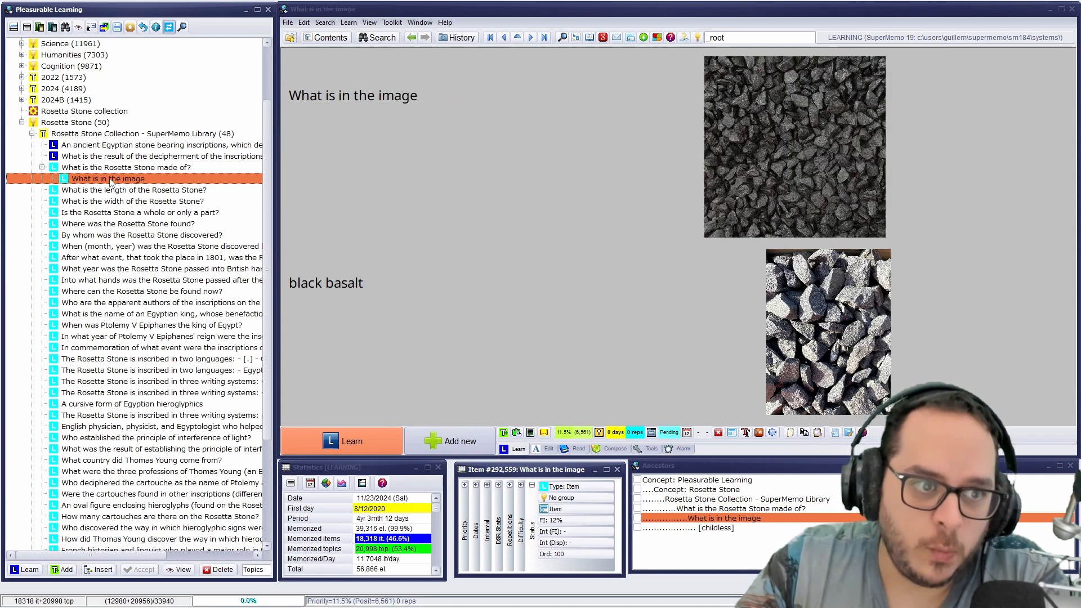
left_click(64, 161)
left_click(67, 167)
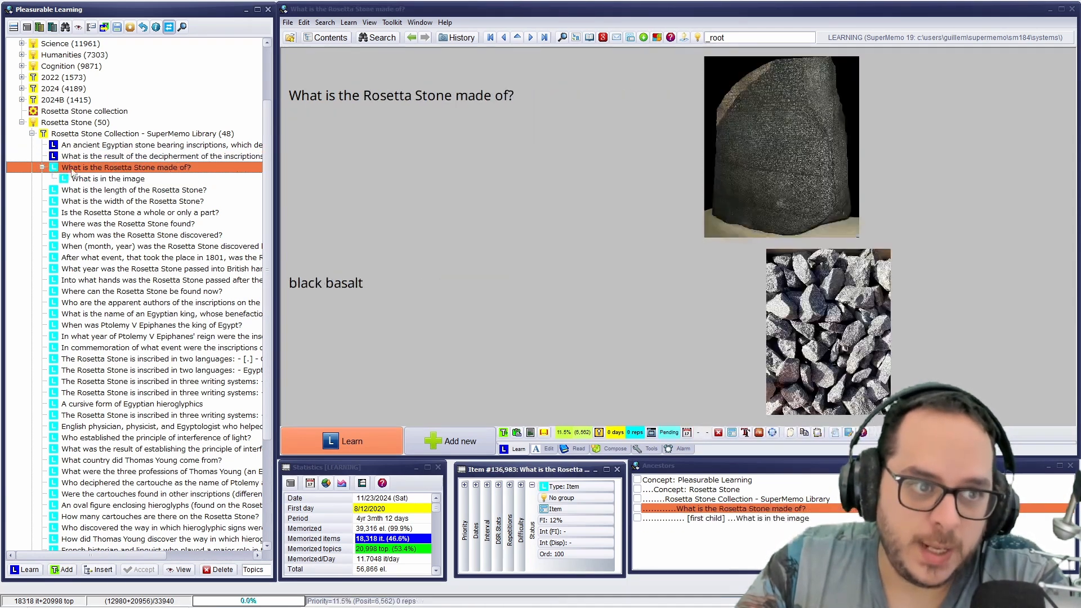
Schedule the "What is in the image" item with an interval of 4 days.
left_click(91, 179)
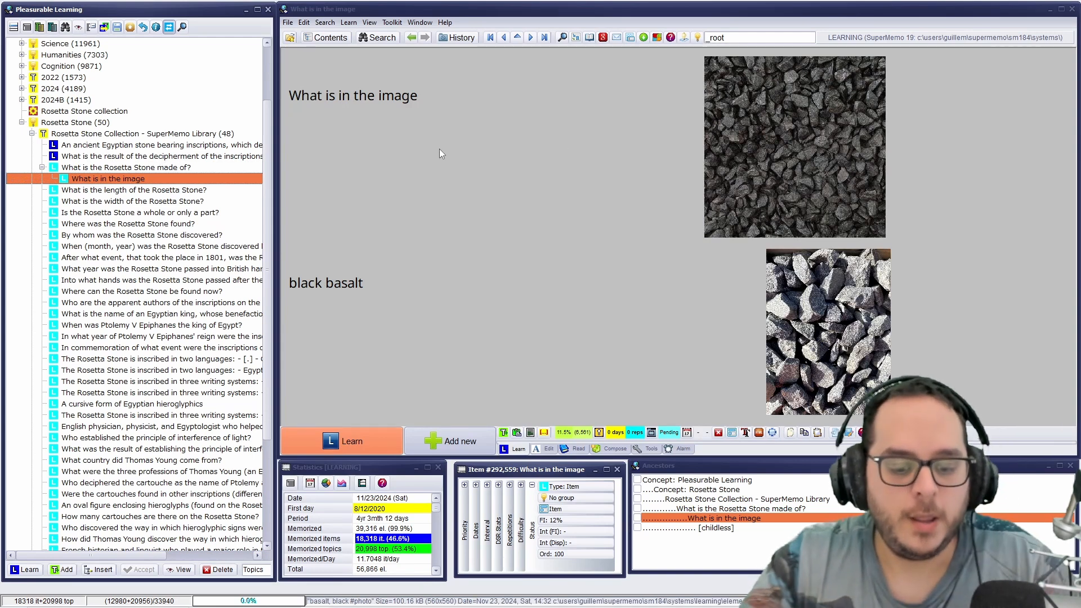
key("ctrl+j")
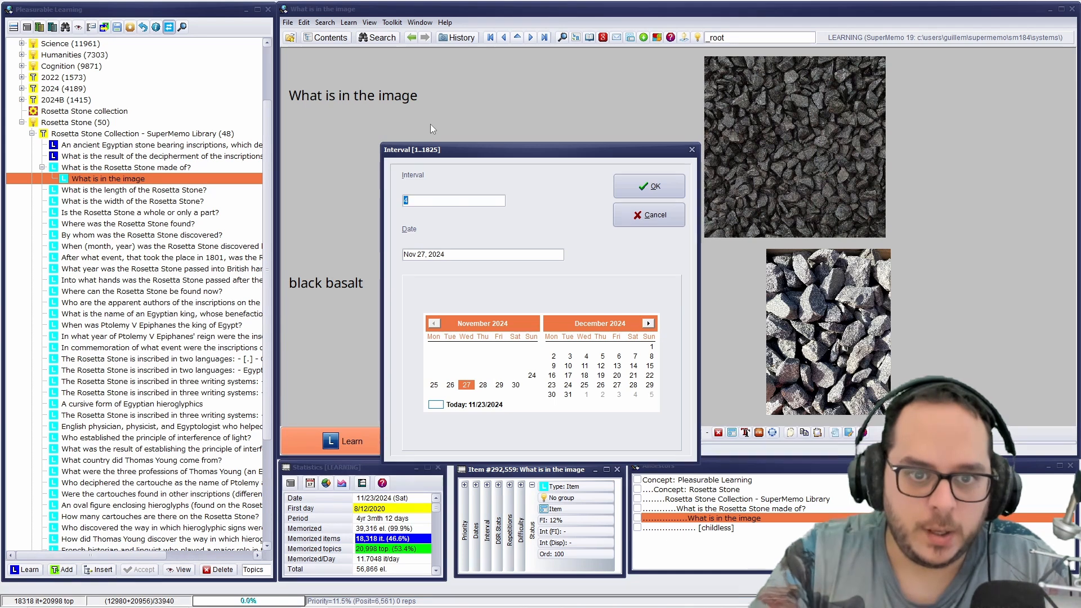
key("Return")
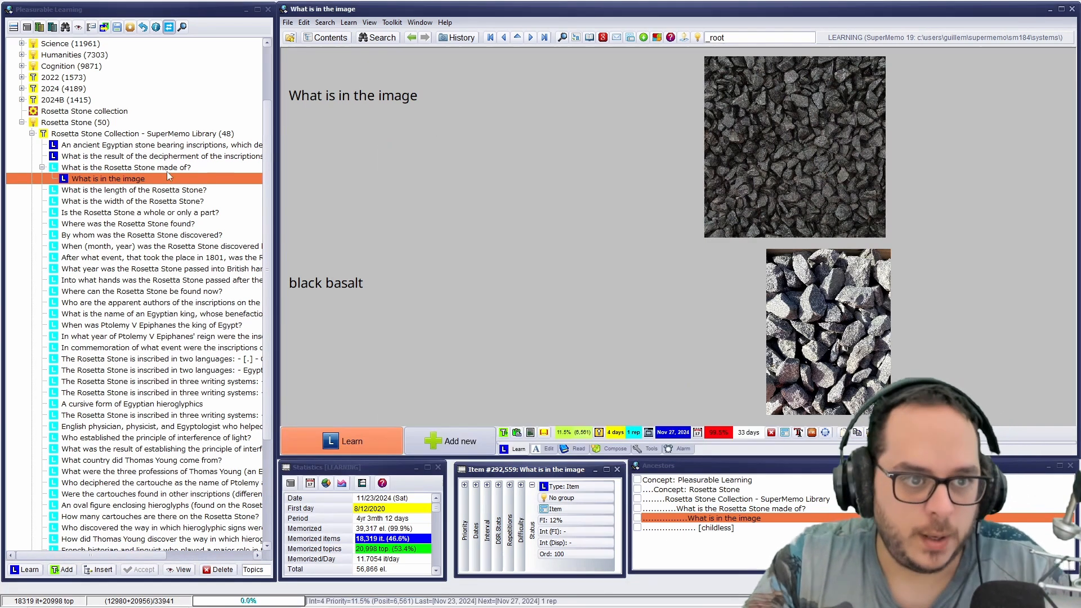
Resume the material review at "What is the Rosetta Stone made of?", reveal its answer and grade it.
left_click(167, 167)
left_click(349, 445)
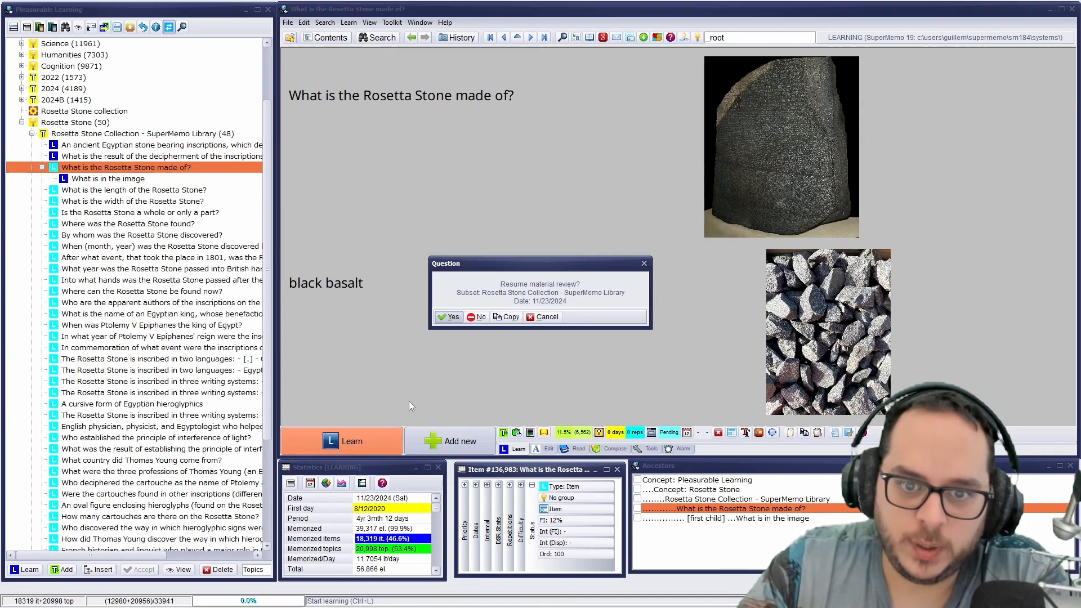
left_click(453, 316)
left_click(352, 438)
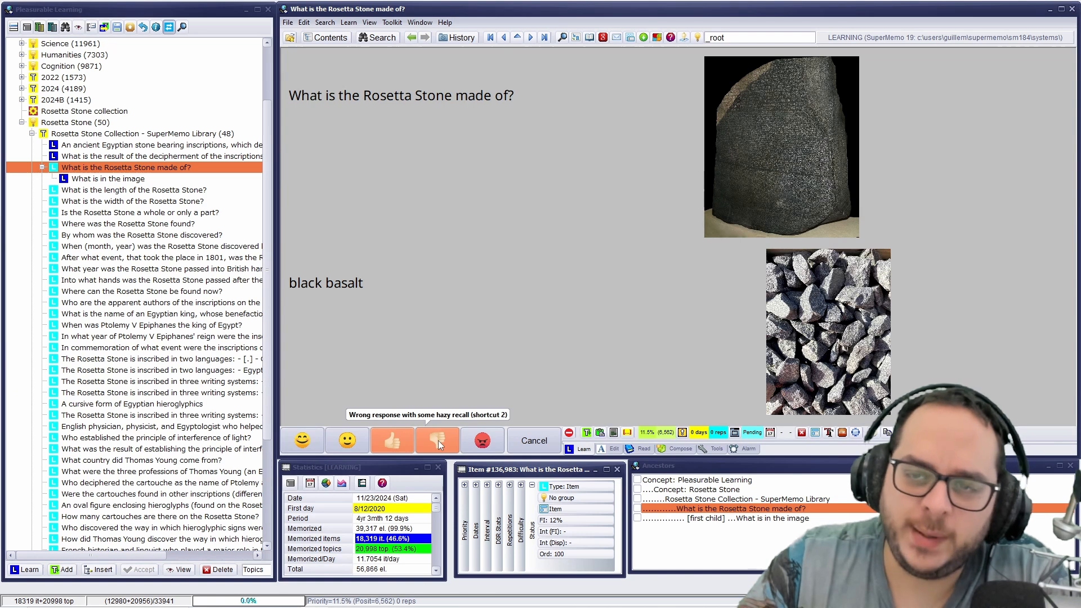
left_click(469, 441)
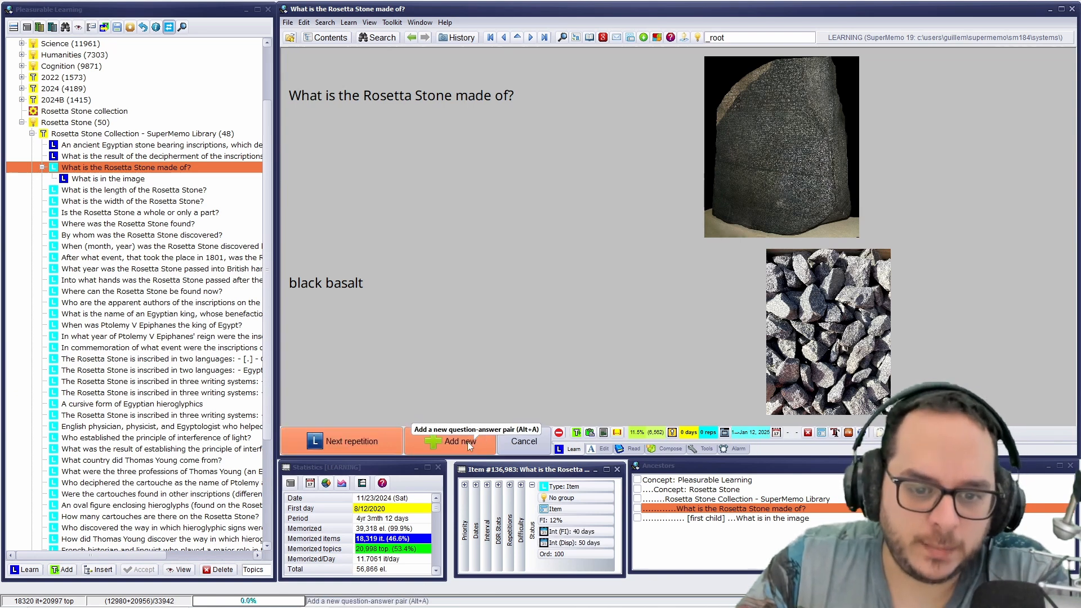
Go on to the Rosetta Stone length item, reveal its answer and shorten it to "114 cm" by removing the imperial measurement.
left_click(341, 441)
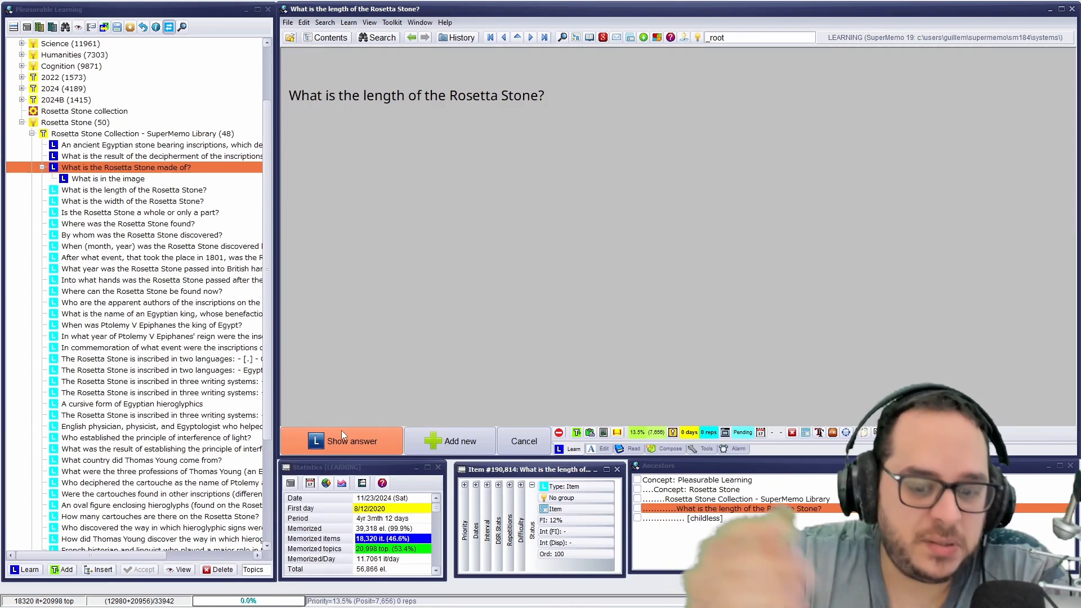
left_click(341, 430)
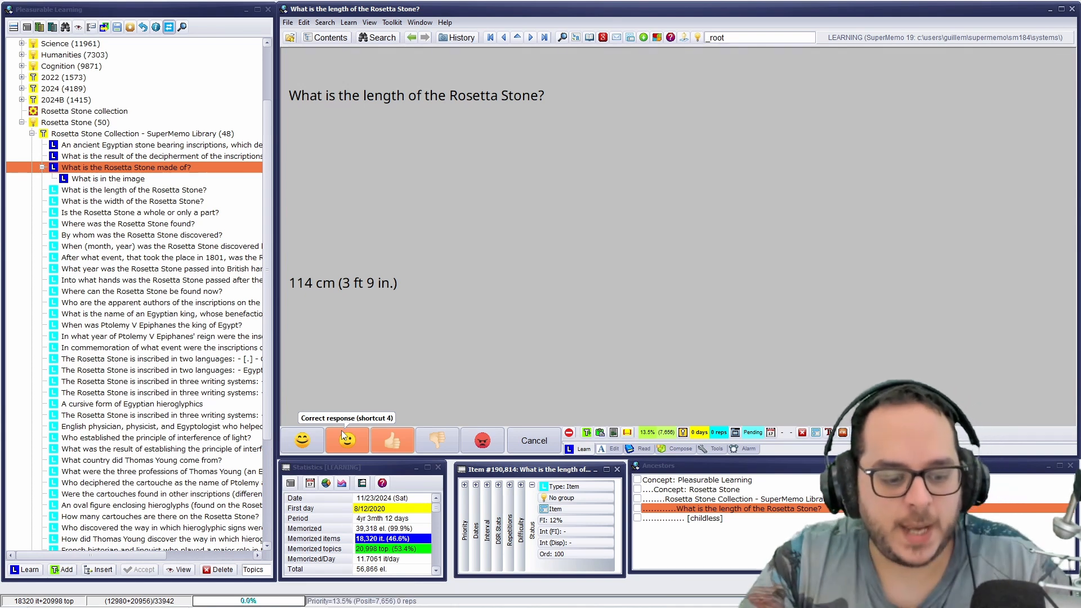
key("a")
key("ctrl+Right")
key("ctrl+Right")
key("ctrl+shift+Right")
key("ctrl+shift+Right")
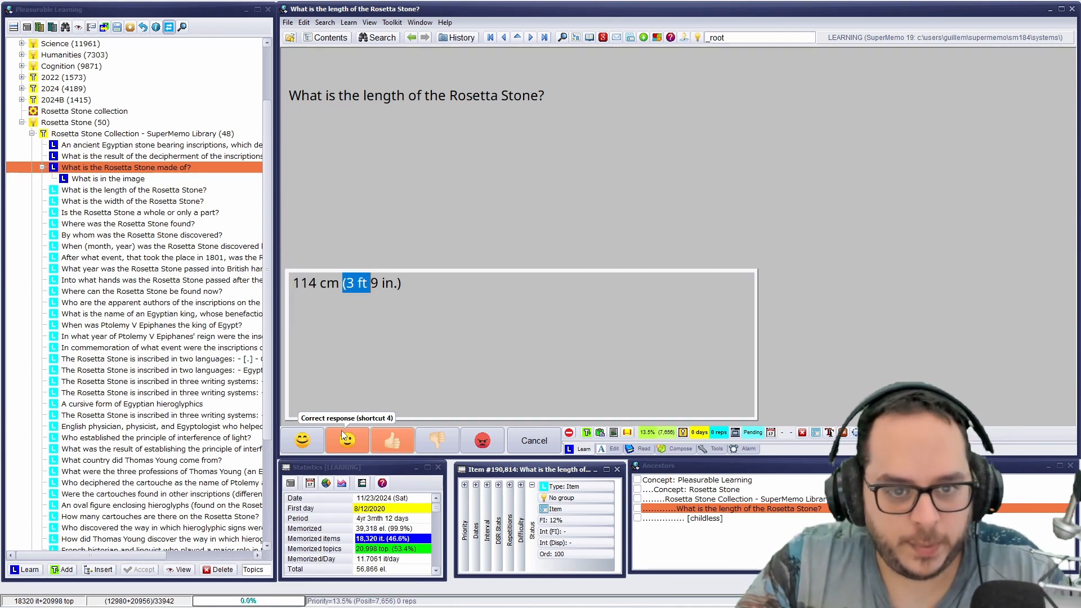
key("shift+End")
key("Delete")
key("BackSpace")
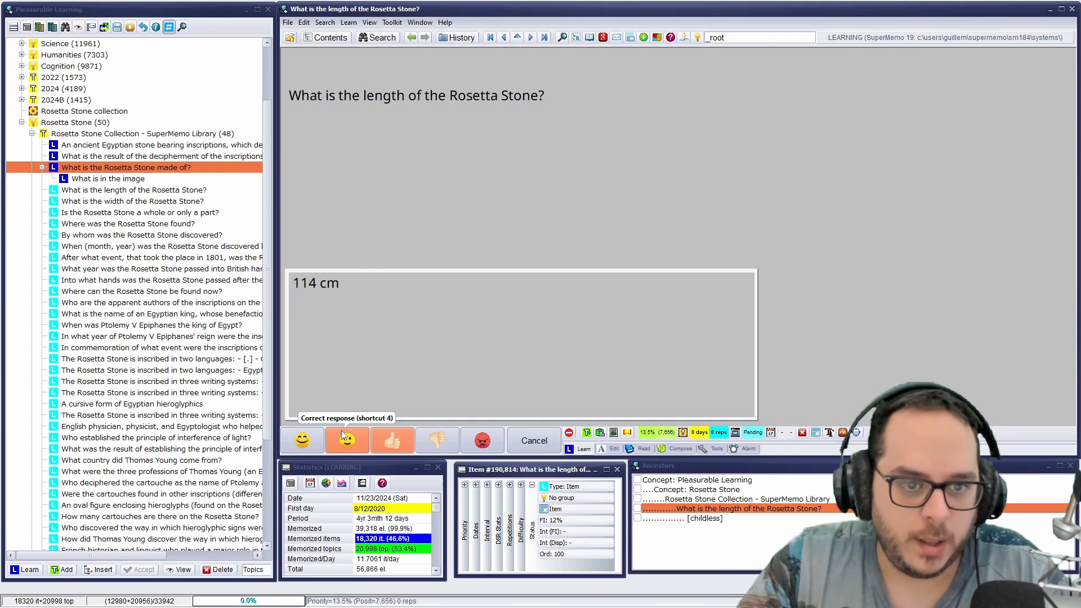
Convert the Rosetta Stone length answer to metres so it reads "1.14 m", and finish editing.
key("Left")
key("BackSpace")
key("Left")
key("Left")
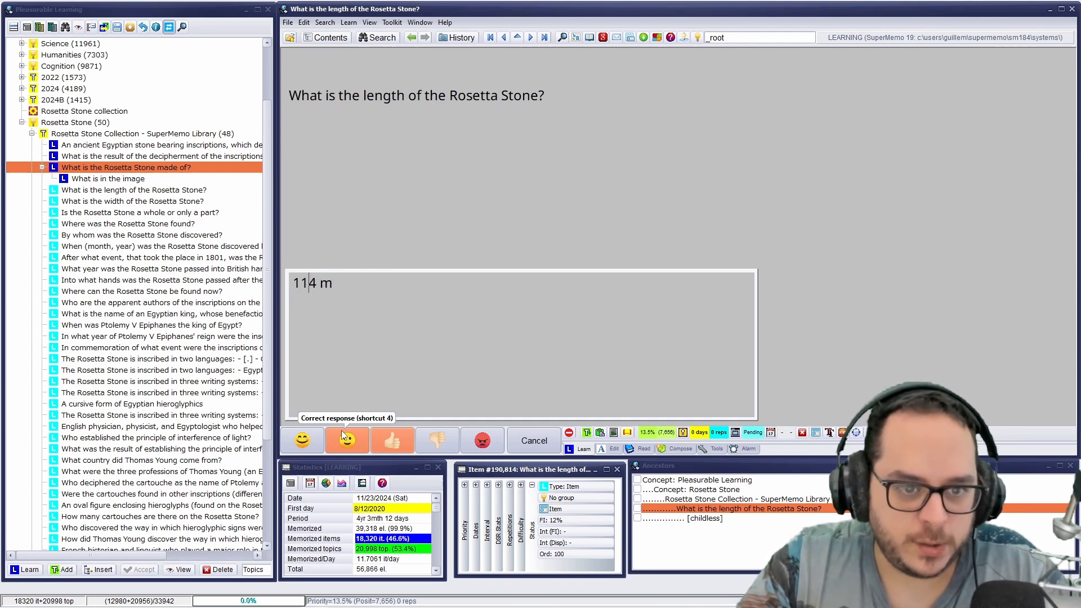
key("Left")
type(".")
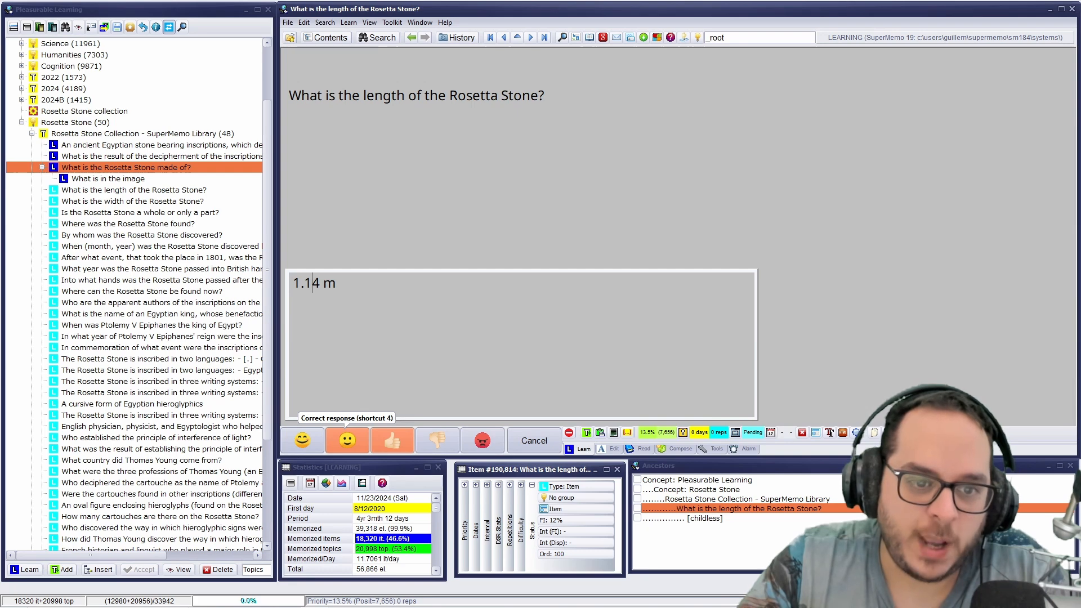
left_click(343, 434)
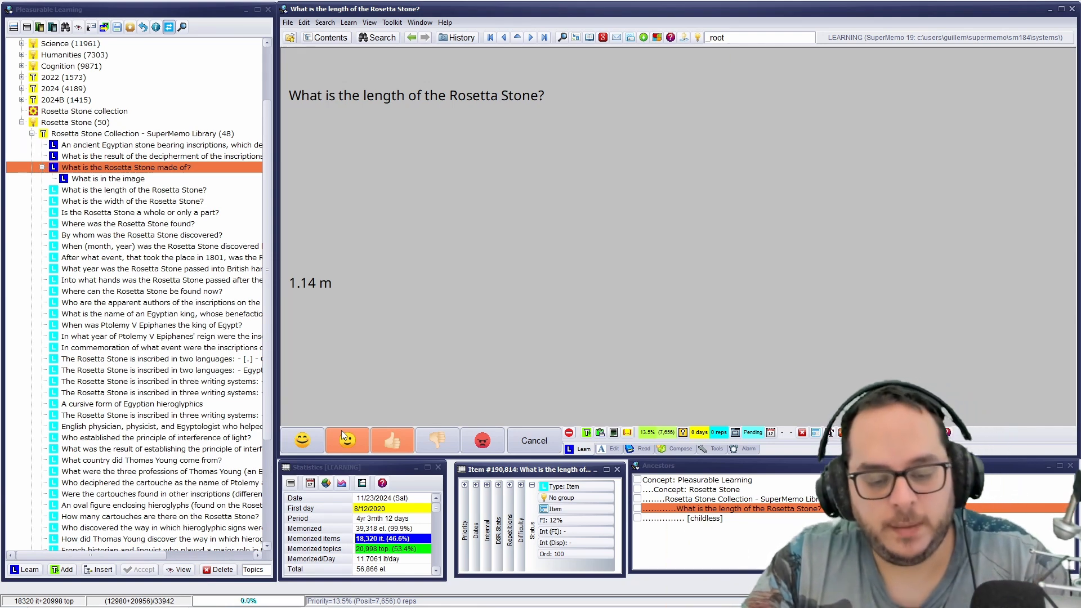
Add an image component to the length item and fill it with Rosetta_Stone.JPG from the image registry.
key("a")
key("ctrl+t")
key("ctrl+t")
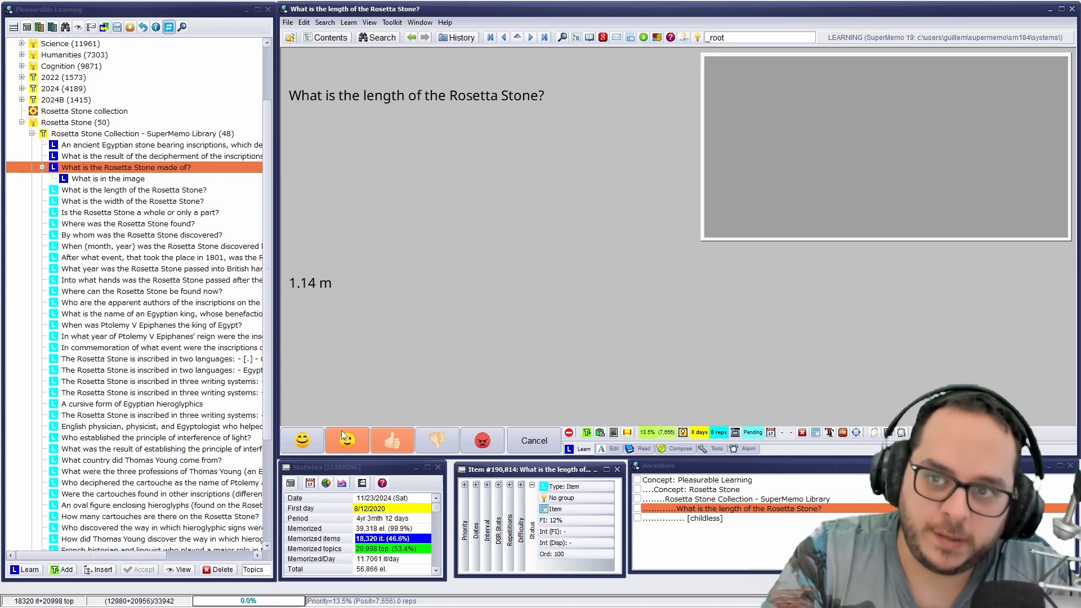
key("ctrl+F8")
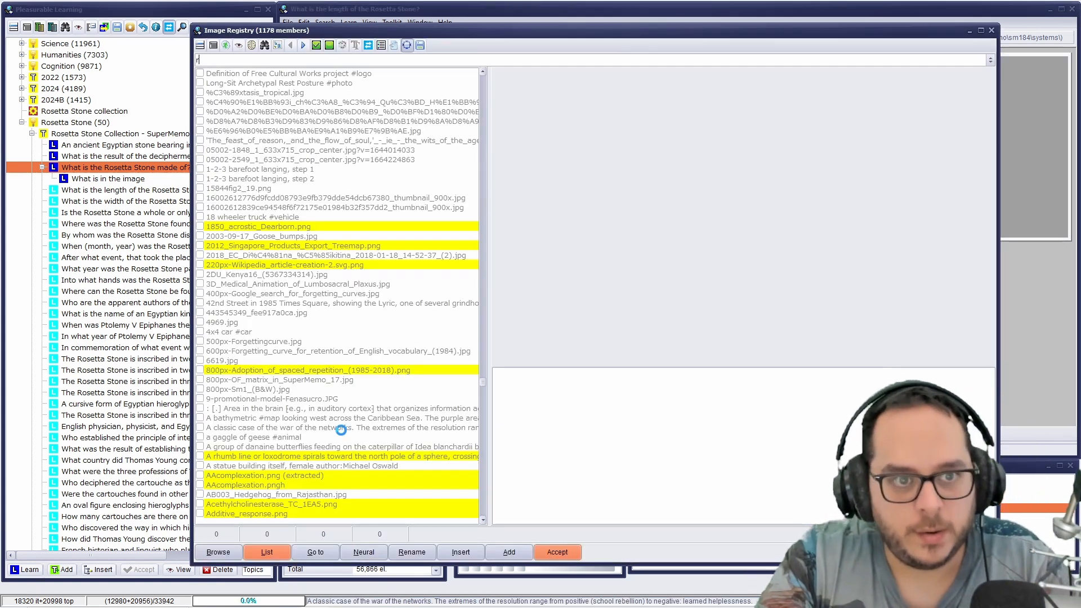
type("res")
key("BackSpace")
key("BackSpace")
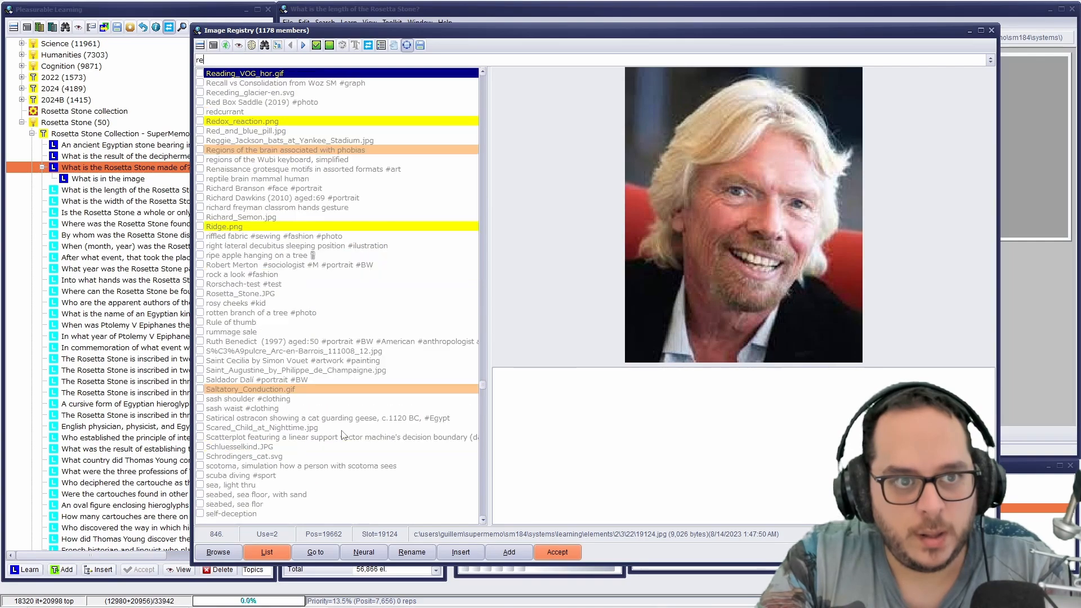
type("os")
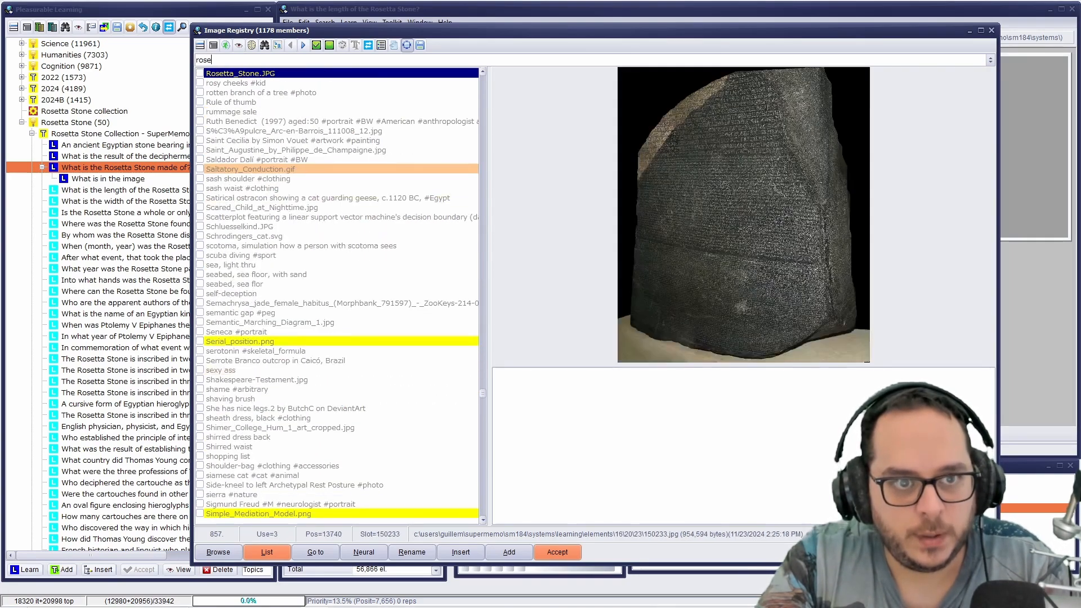
key("Return")
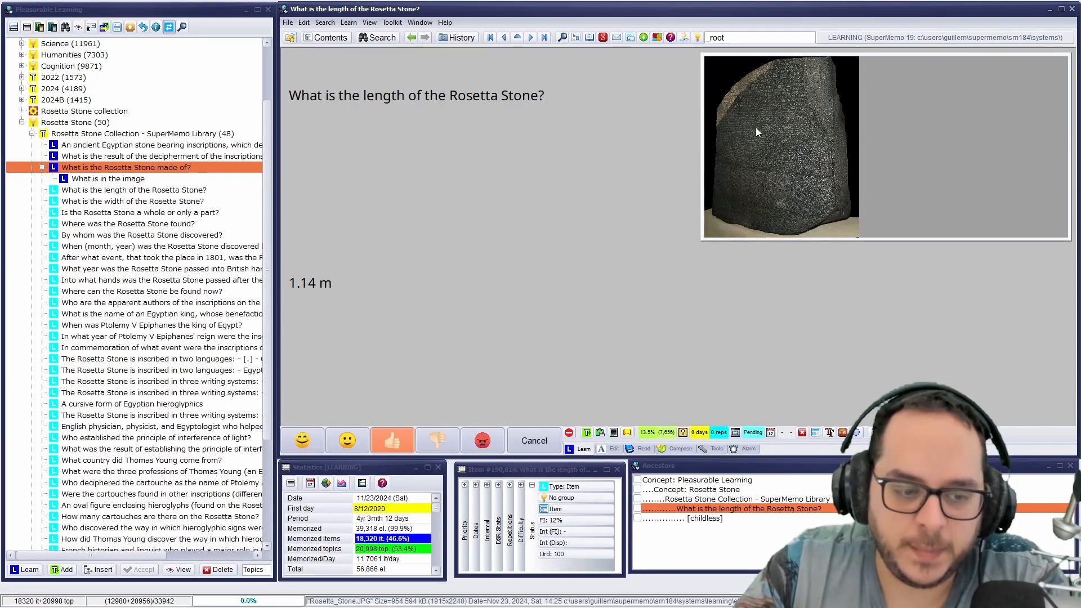
List all elements under "Rosetta Stone Collection - SuperMemo Library" in a browser and narrow them to the pending ones.
left_click(198, 304)
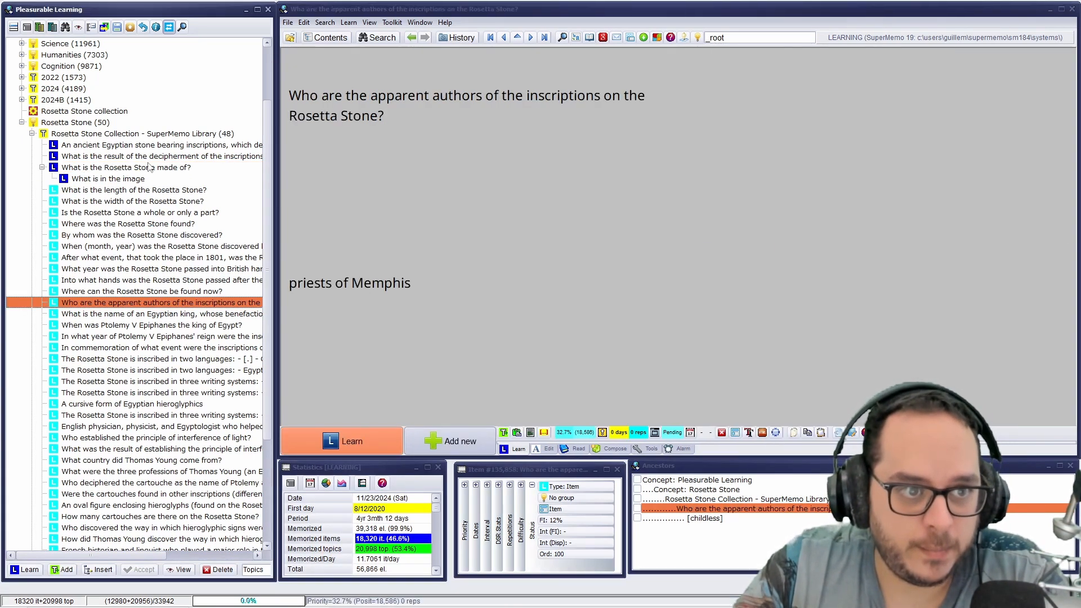
left_click(138, 134)
key("ctrl+space")
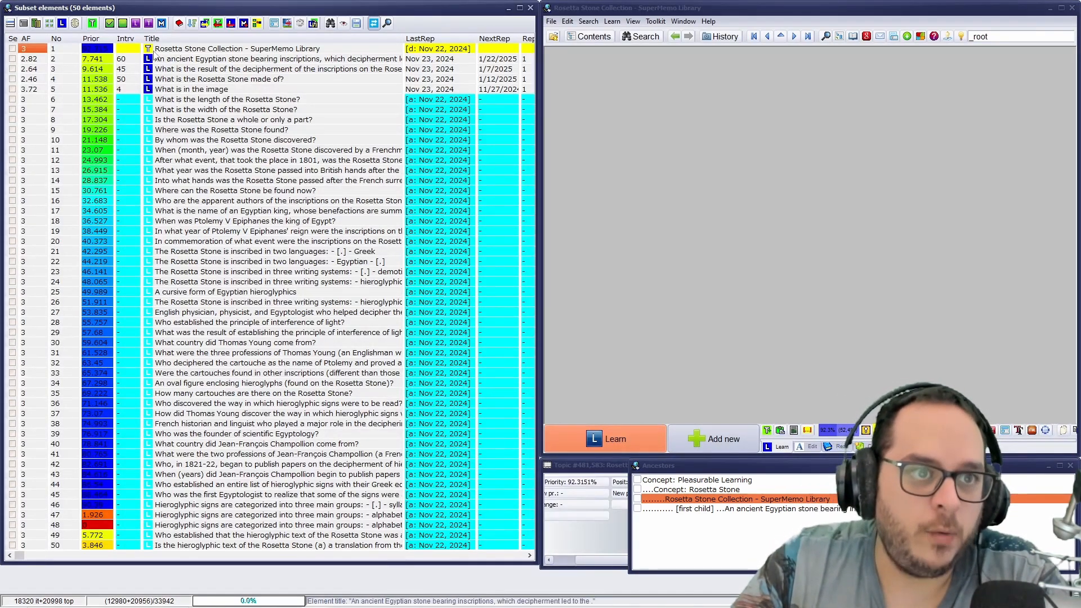
left_click(24, 23)
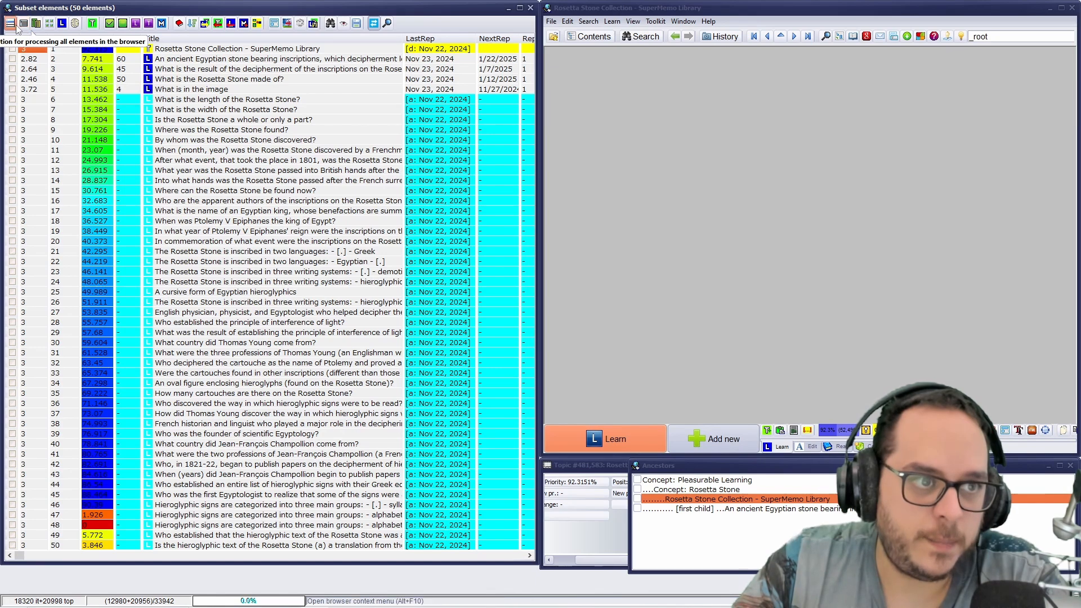
mouse_move(56, 76)
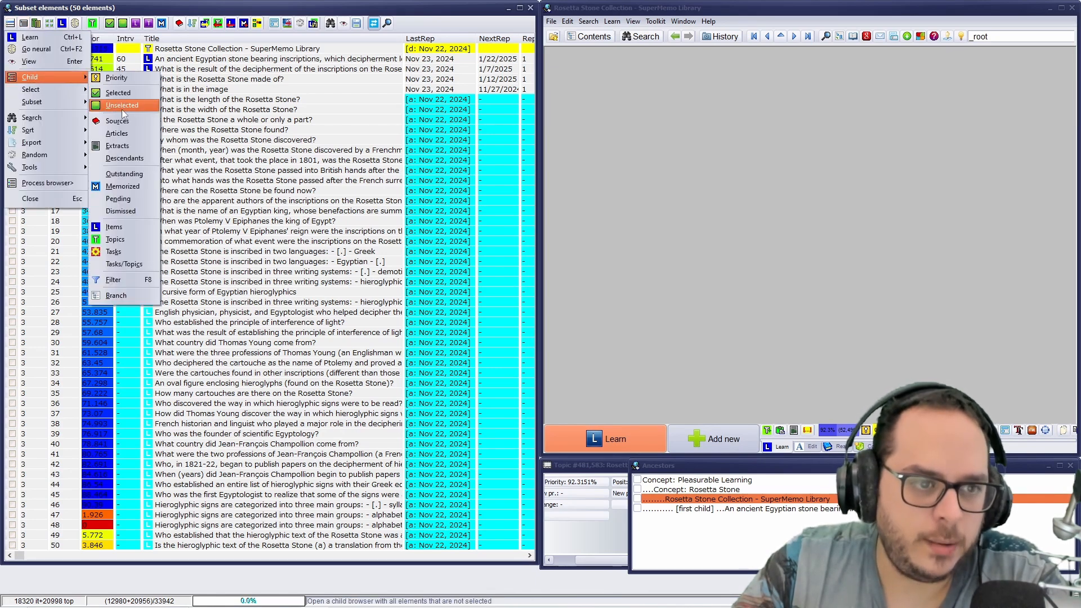
left_click(124, 188)
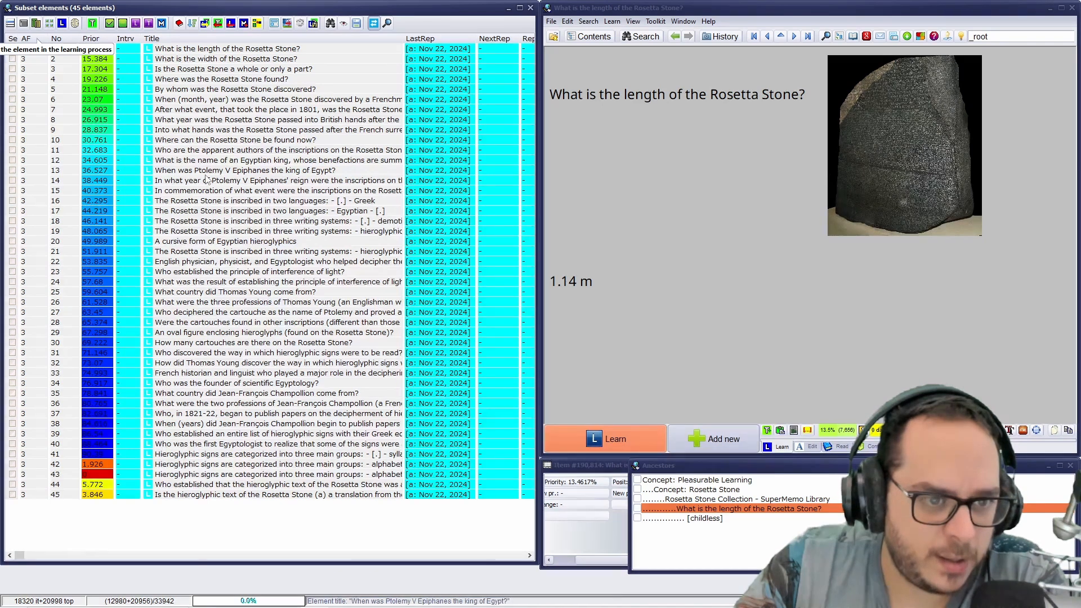
Narrow the pending elements to those whose titles contain "Rosetta Stone".
left_click(23, 26)
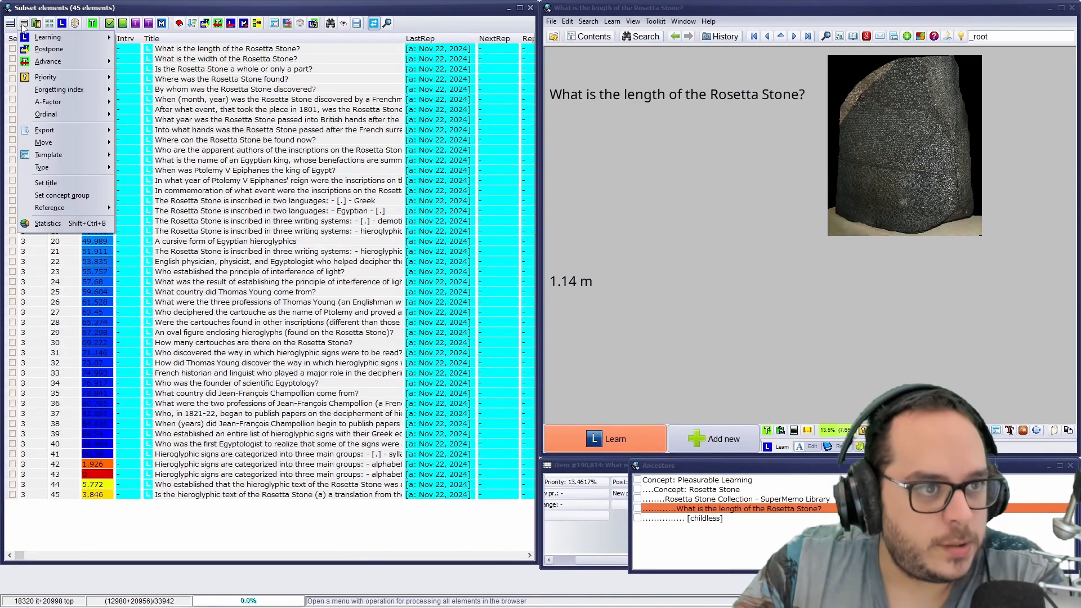
left_click(23, 26)
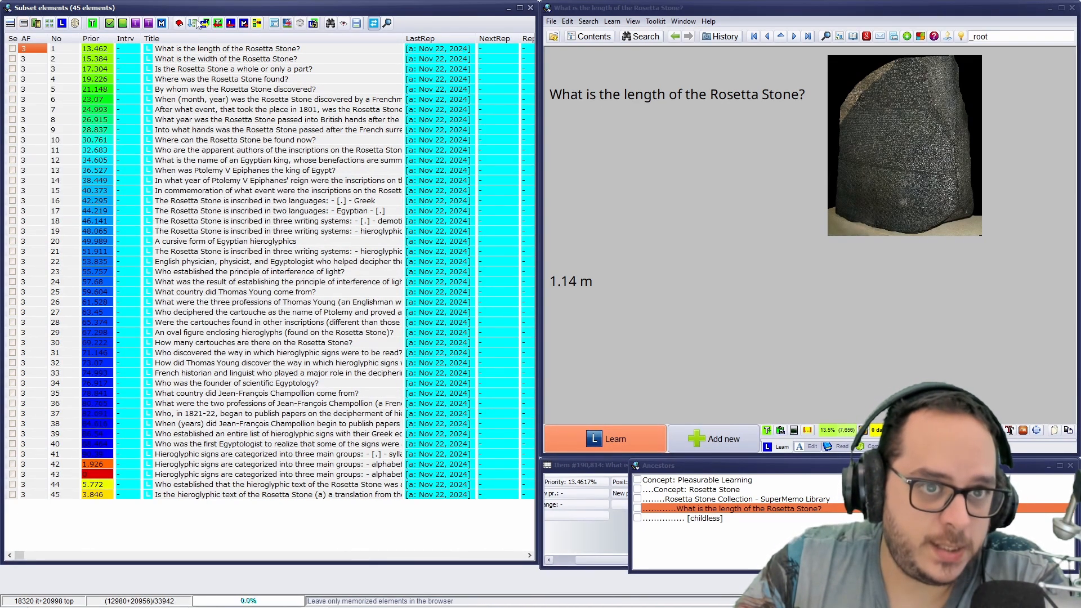
left_click(10, 23)
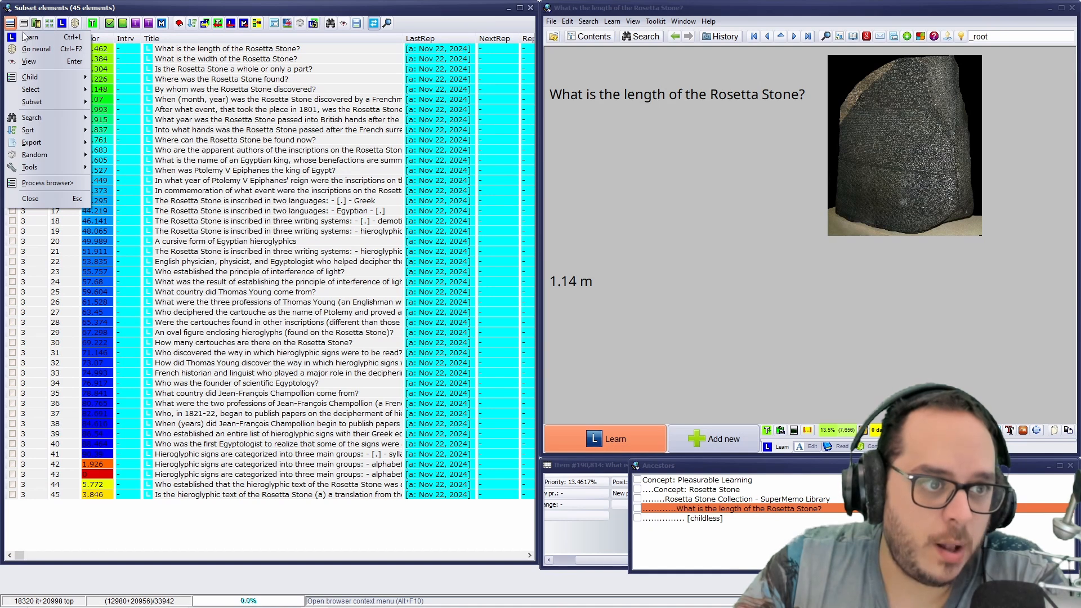
mouse_move(39, 118)
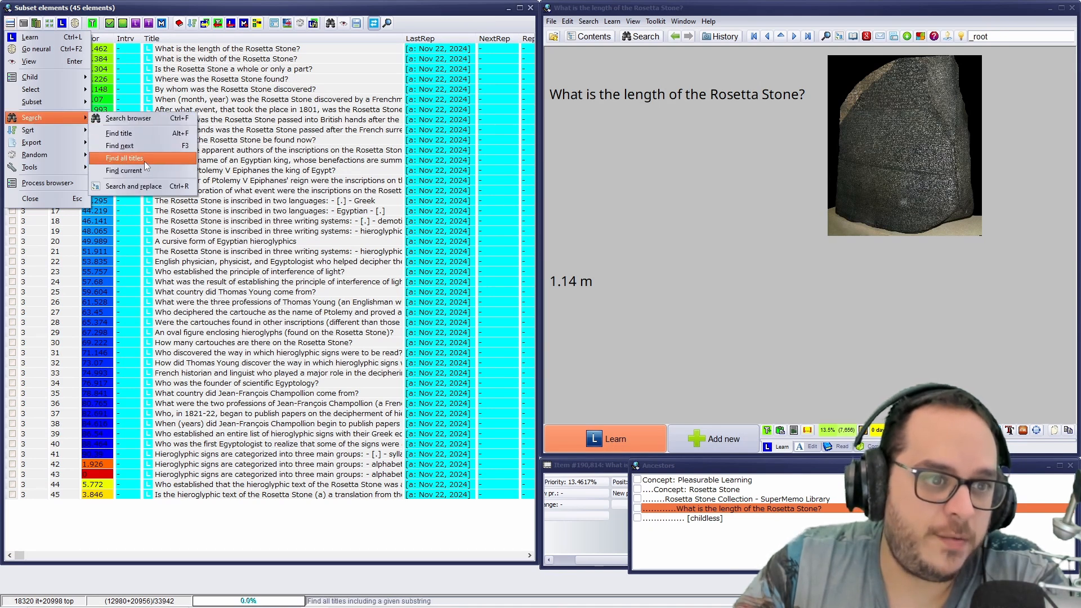
left_click(124, 158)
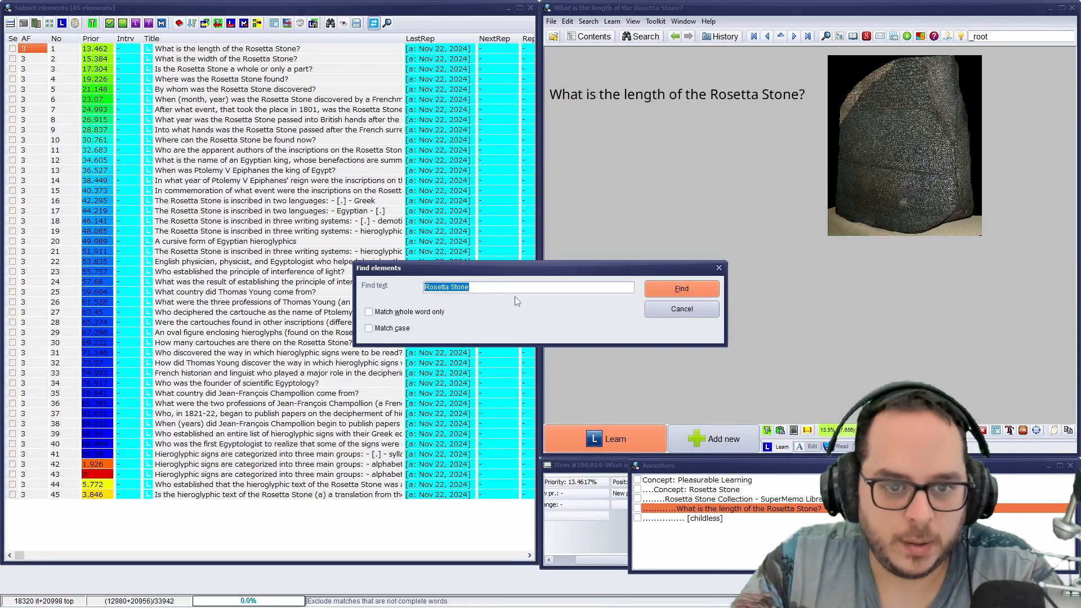
key("Return")
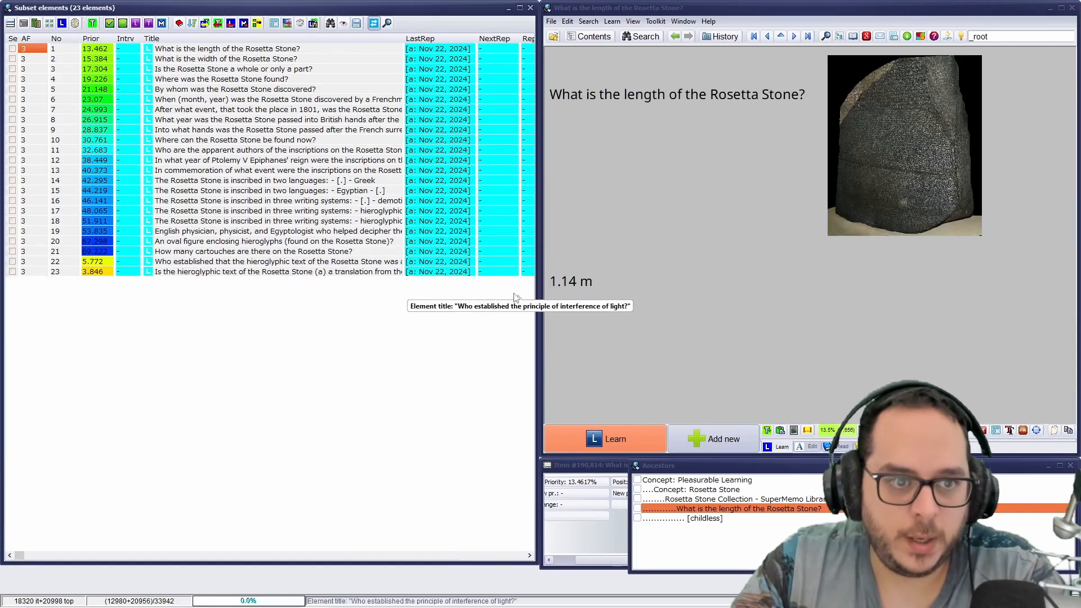
Exclude the already illustrated item "What is the length of the Rosetta Stone?" from the browsed subset.
left_click(191, 59)
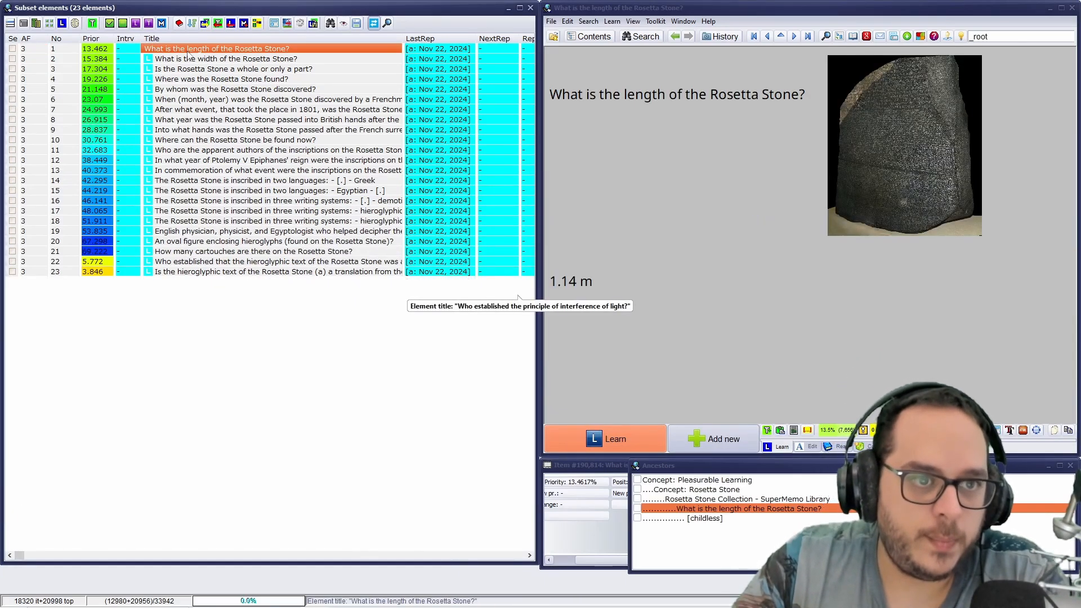
left_click(196, 51)
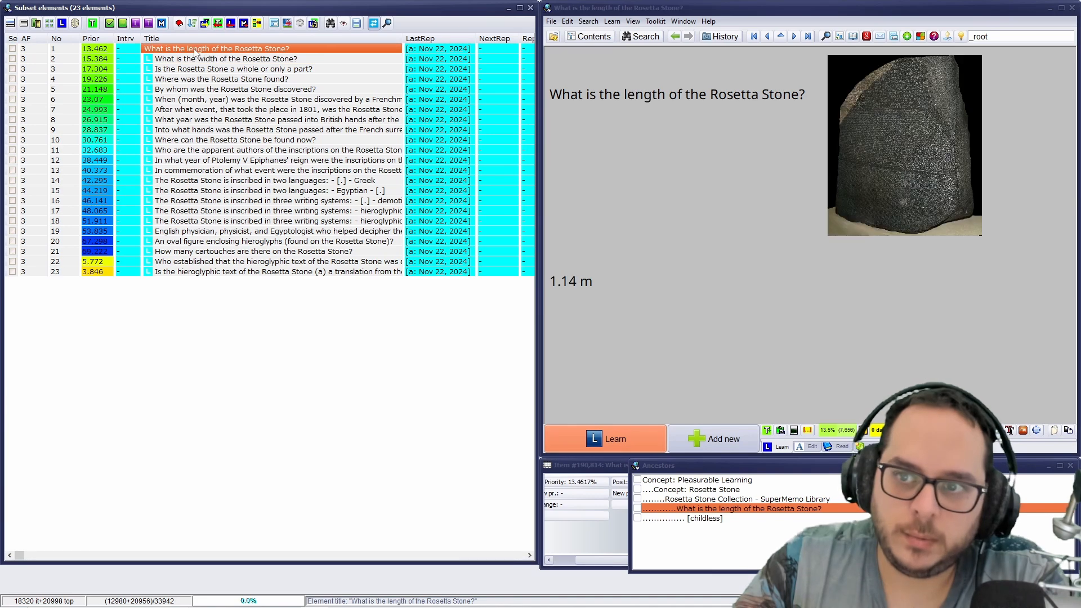
left_click(13, 49)
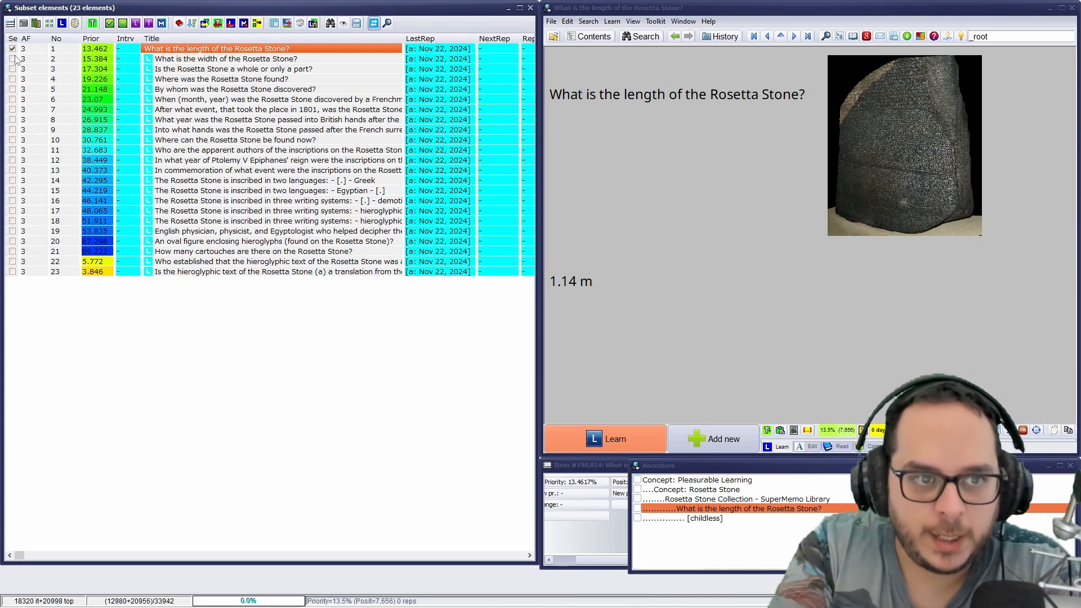
left_click(121, 25)
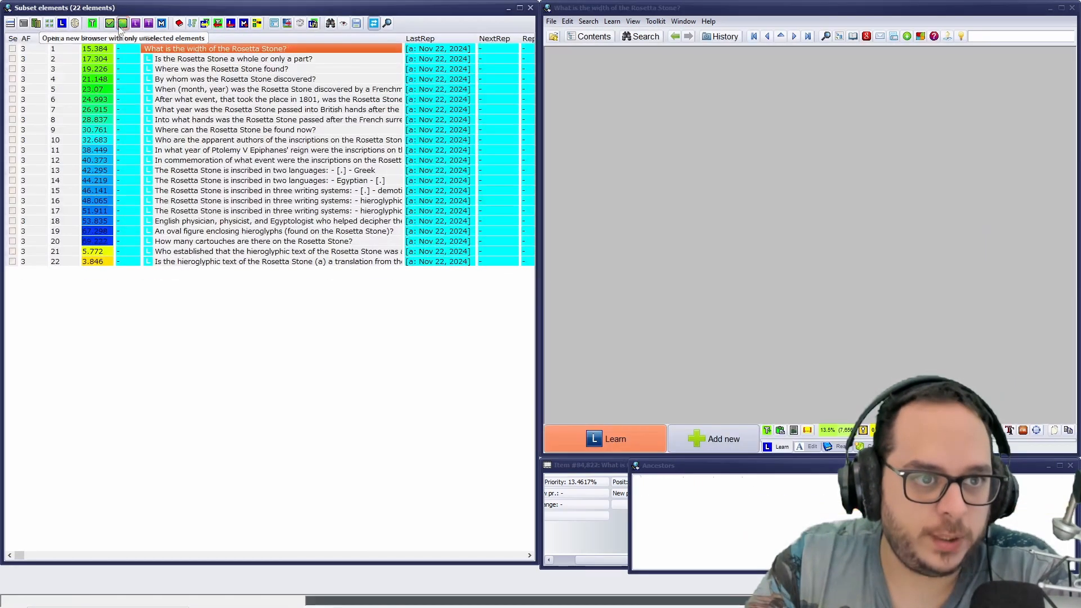
Insert the registry picture Rosetta_Stone.JPG into all elements of the browsed subset at once.
left_click(23, 25)
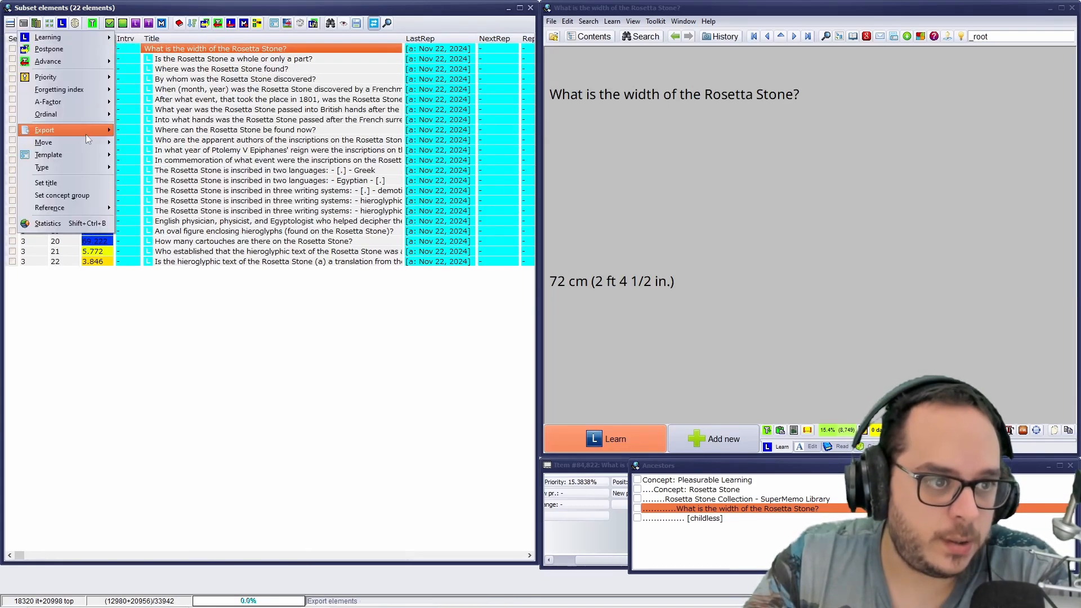
mouse_move(94, 156)
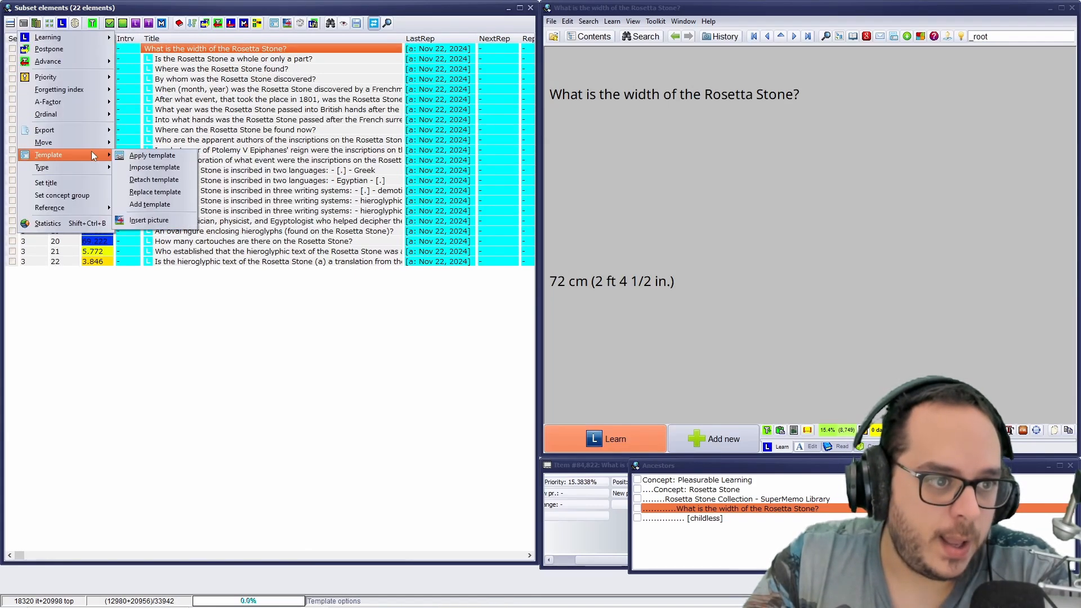
left_click(155, 221)
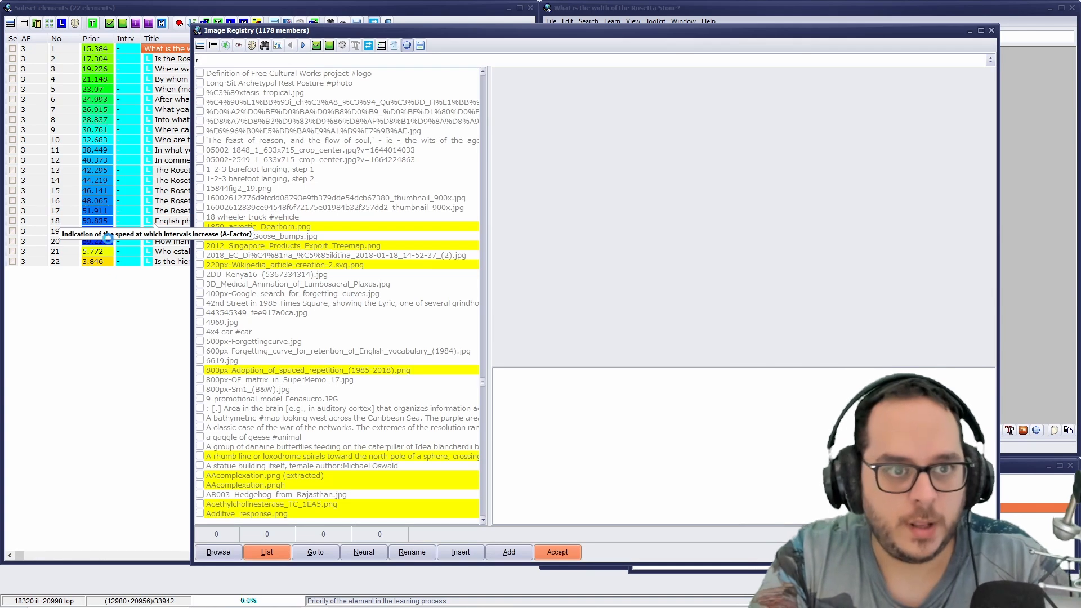
type("rose")
key("Return")
key("Return")
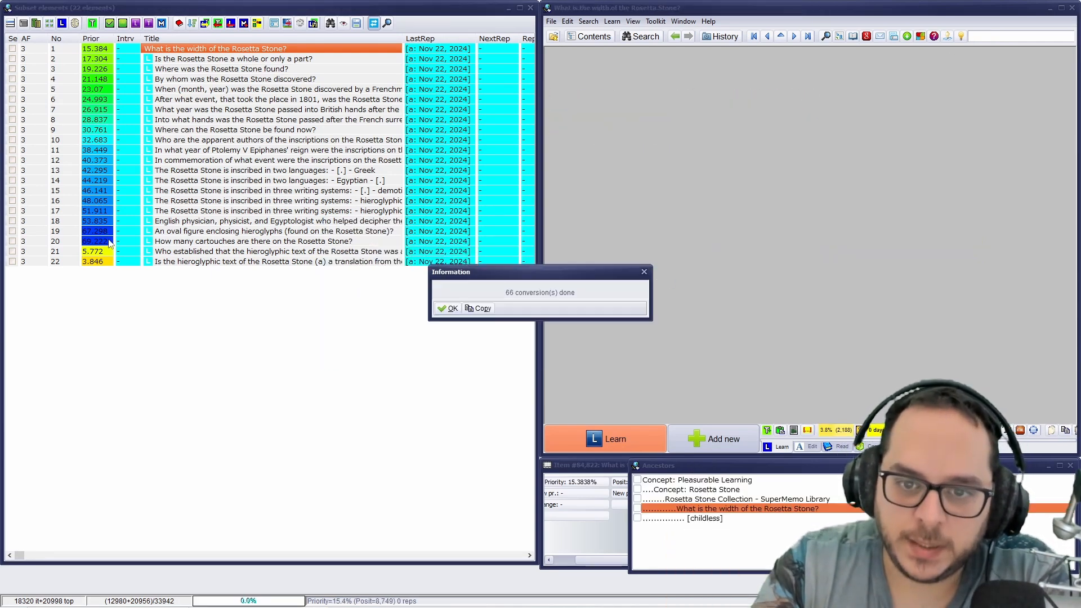
key("Return")
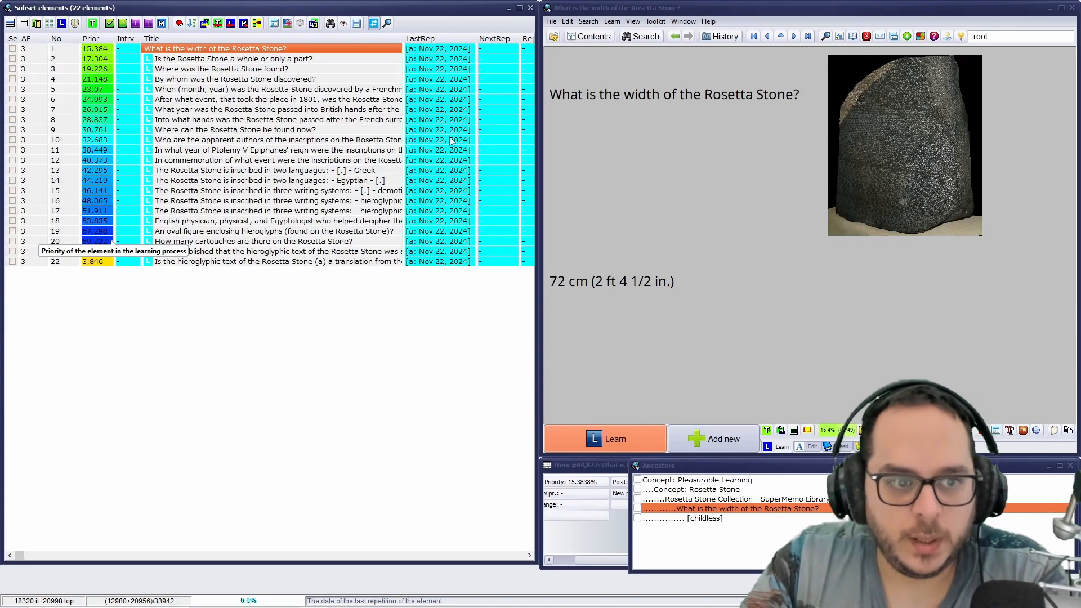
Close the subset browser, reveal the answer of the Rosetta Stone length item and grade it.
left_click(531, 8)
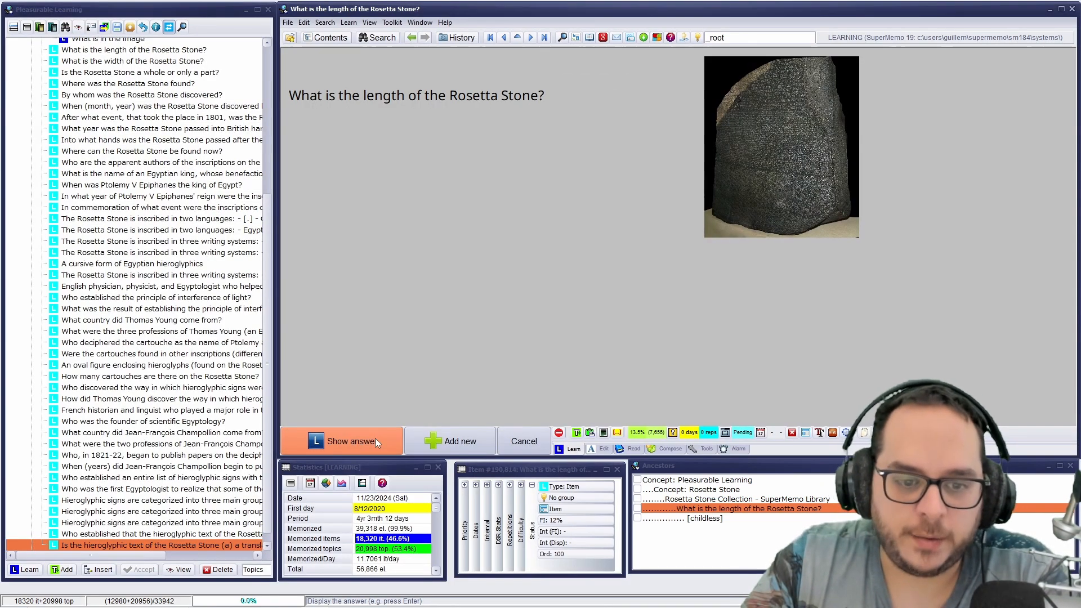
left_click(375, 437)
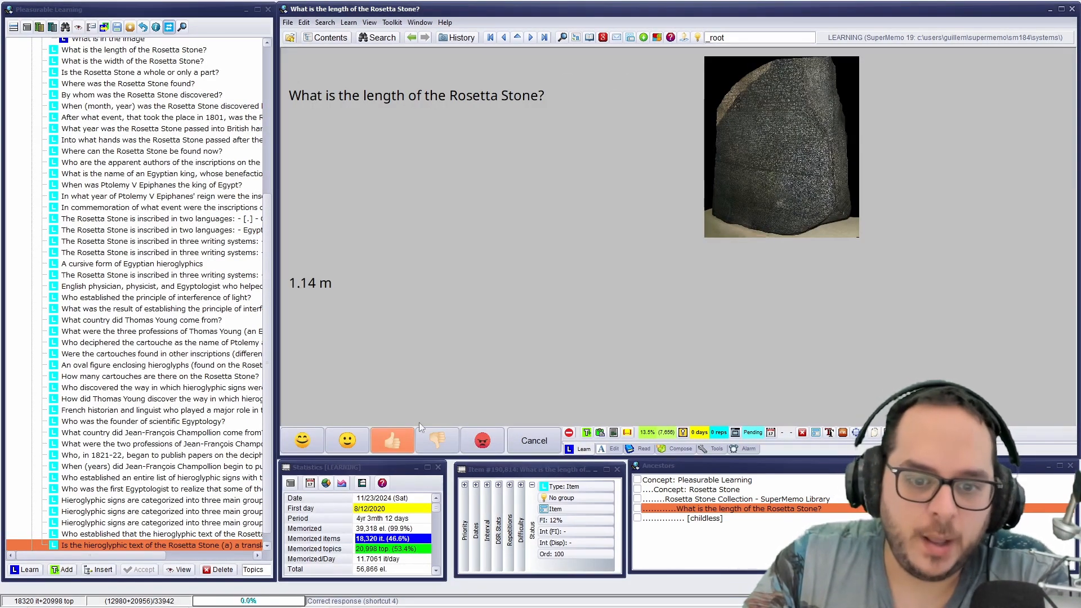
left_click(478, 443)
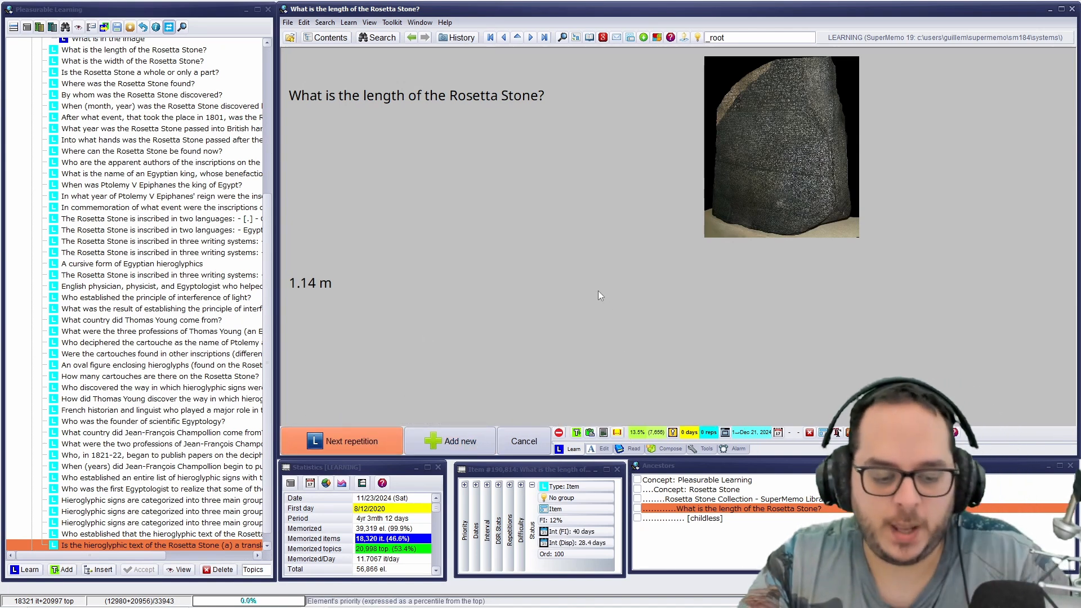
Lower the length item's priority to 68.8895% and continue learning with the Rosetta Stone width item.
key("alt+p")
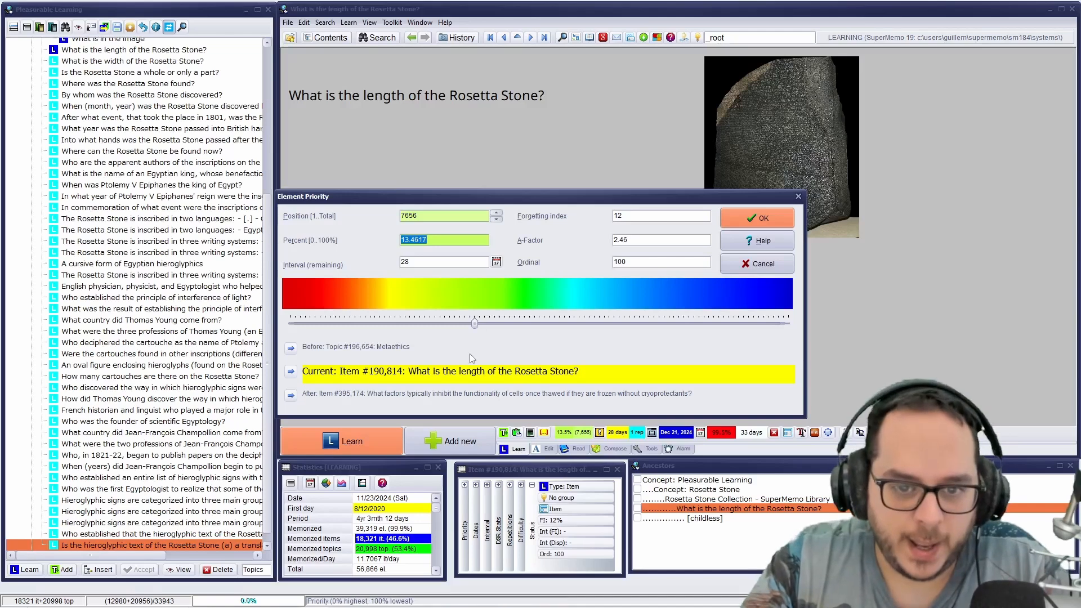
left_click_drag(474, 324, 704, 324)
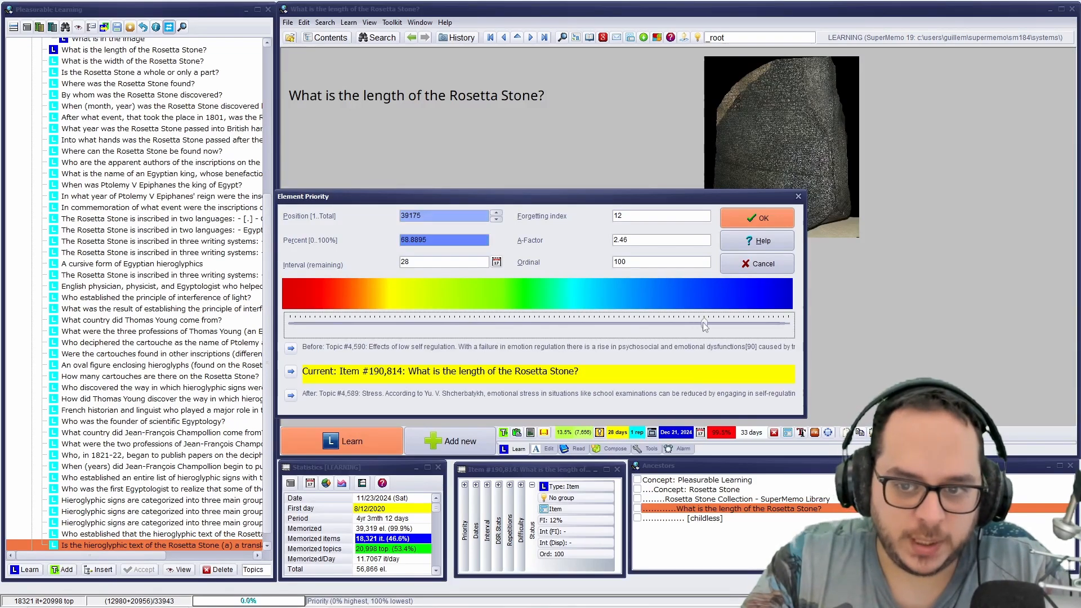
left_click(773, 219)
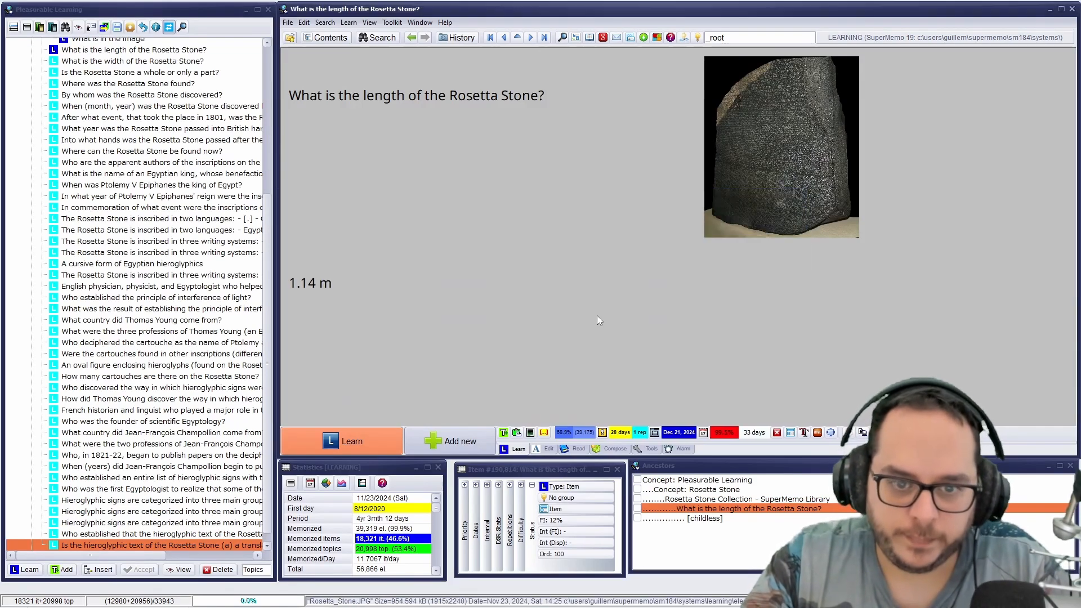
left_click(362, 437)
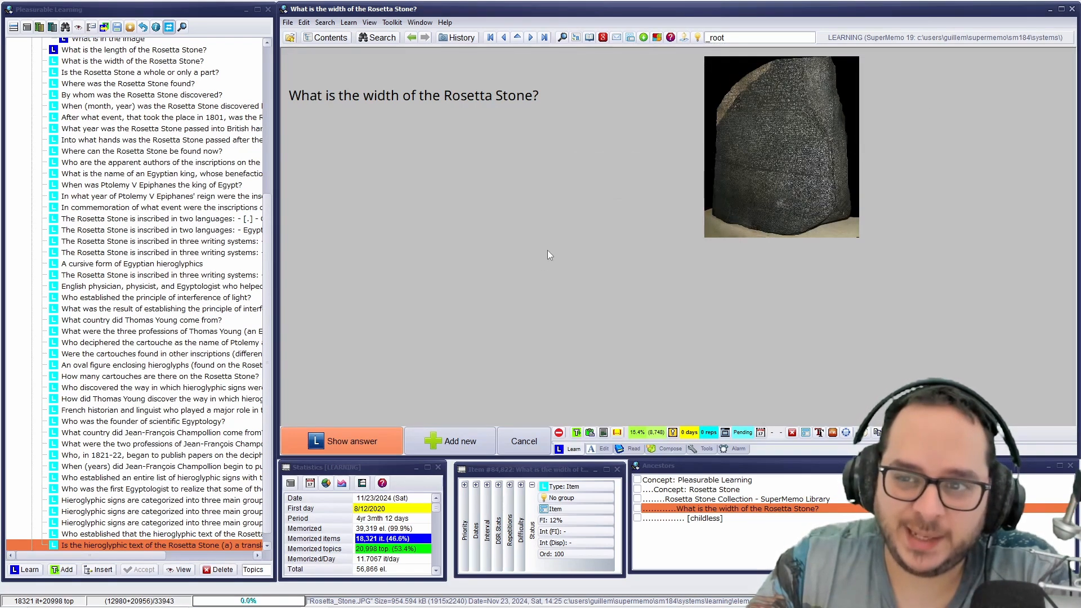
Reveal the answer of the Rosetta Stone width item and shorten it to "72 cm" by removing the feet-and-inches conversion.
left_click(333, 440)
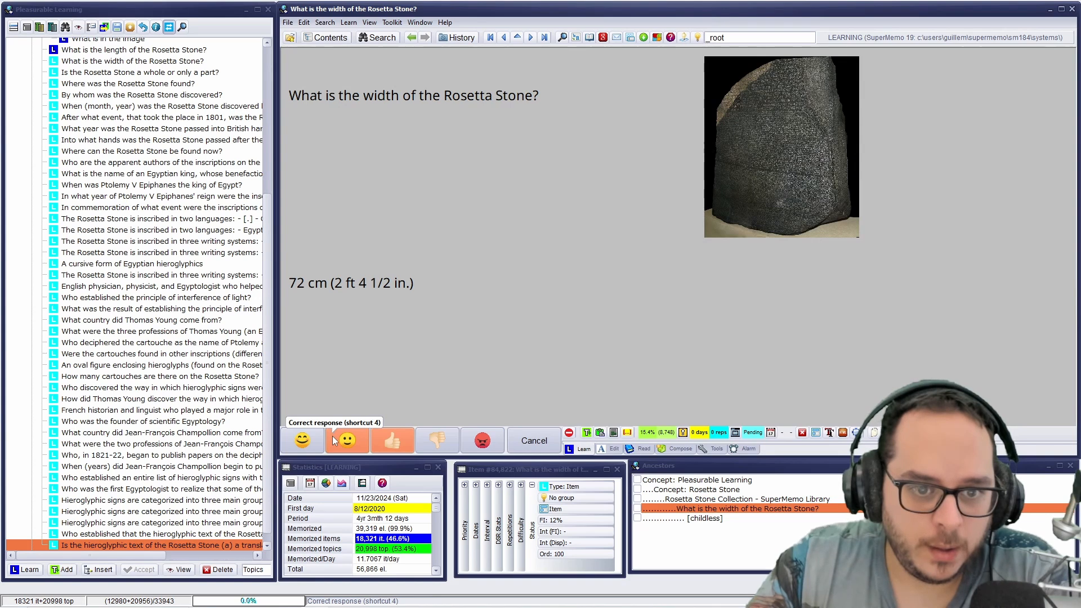
left_click(335, 287)
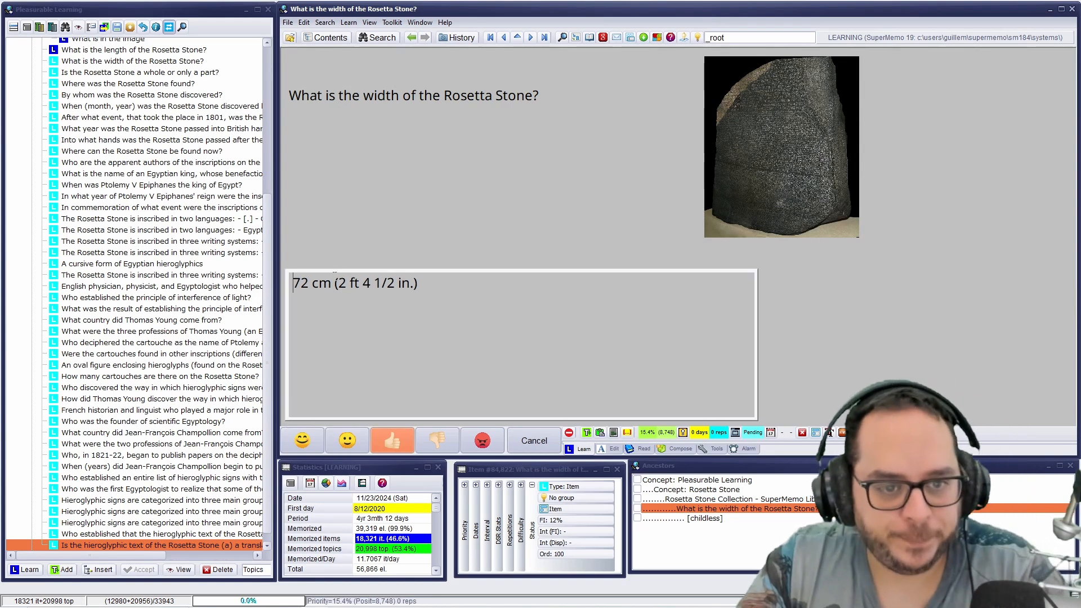
left_click_drag(332, 283, 419, 283)
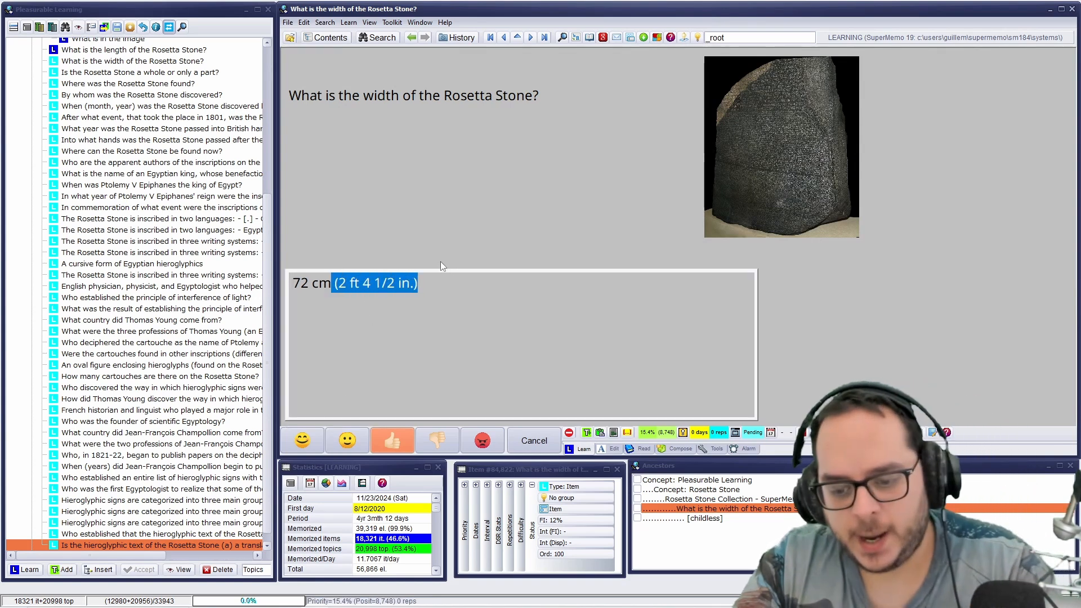
key("BackSpace")
key("Escape")
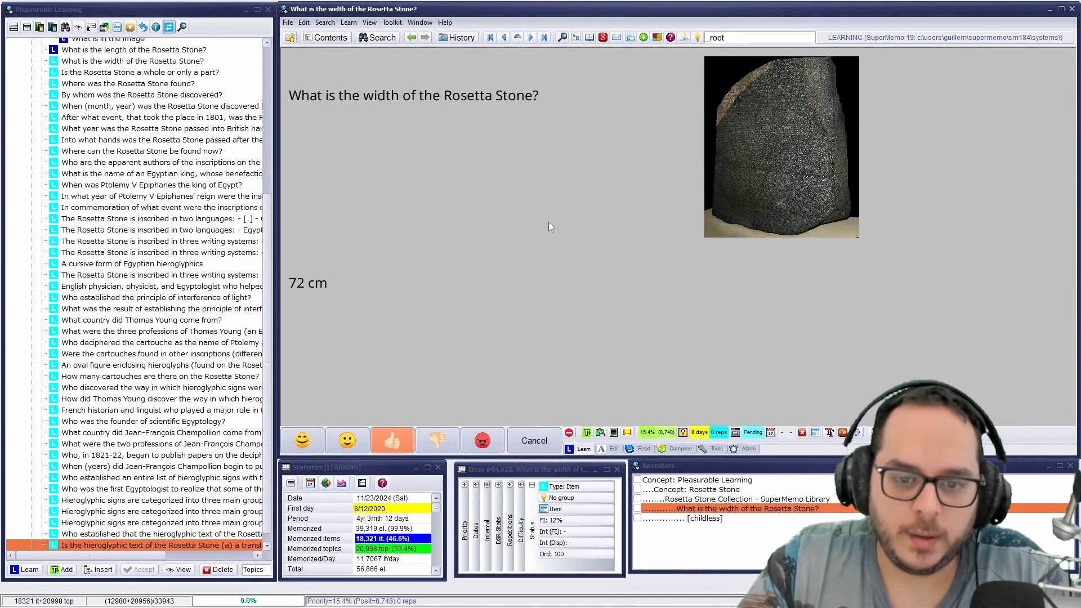
Lower the width item's priority to 74%, grade it as a correct response and continue to the next repetition.
key("alt+p")
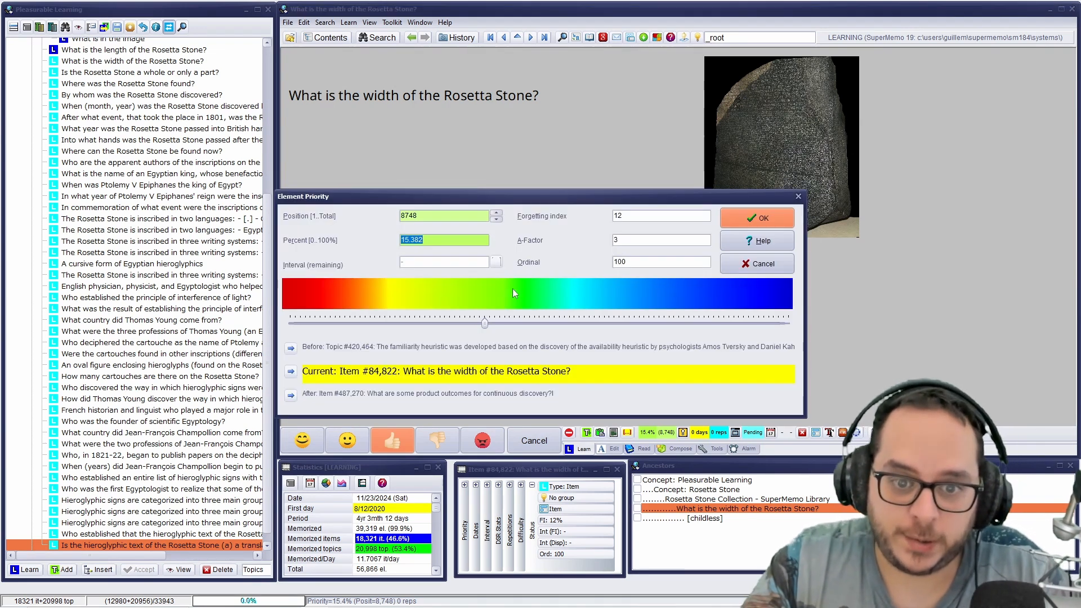
left_click_drag(484, 322, 699, 324)
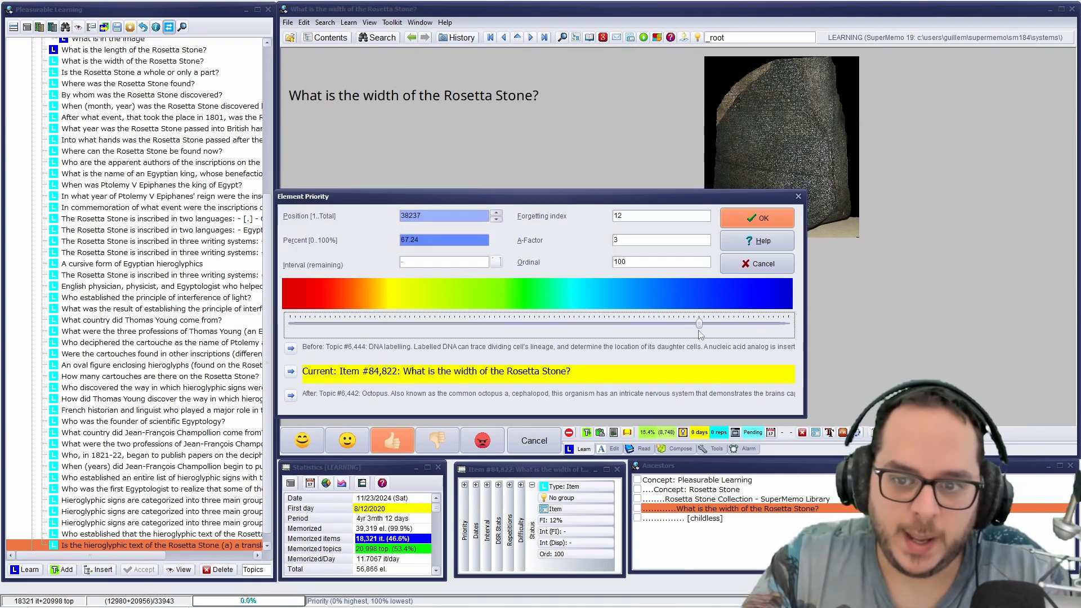
left_click(731, 220)
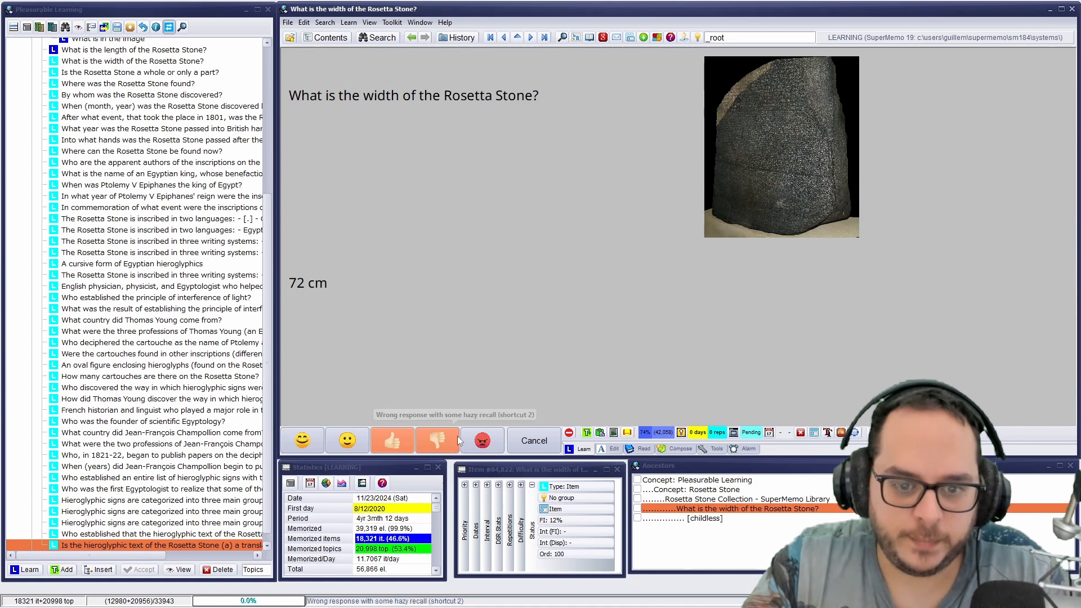
left_click(353, 440)
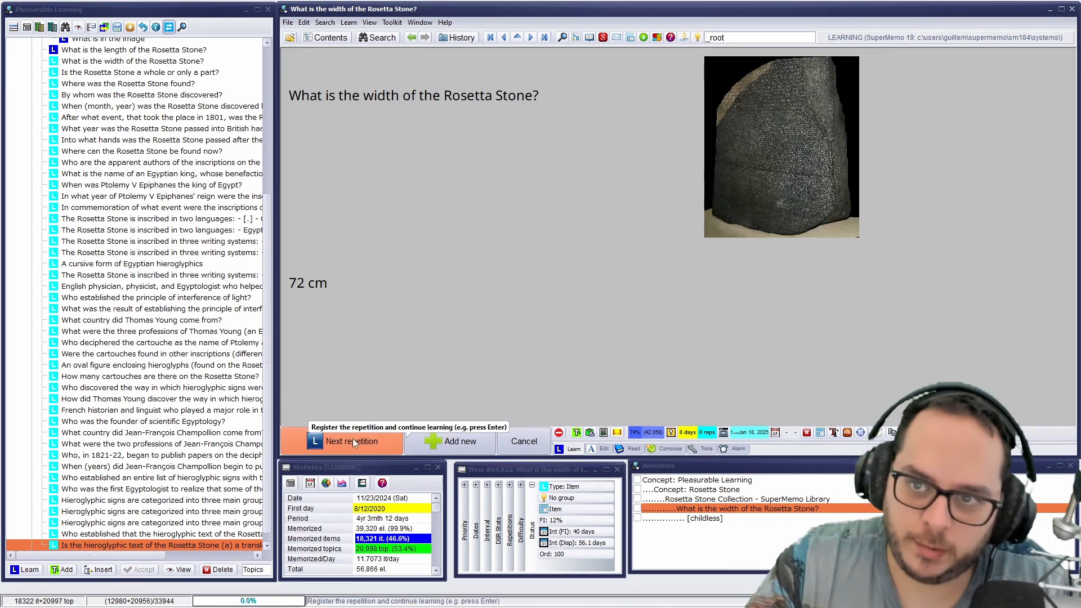
left_click(352, 442)
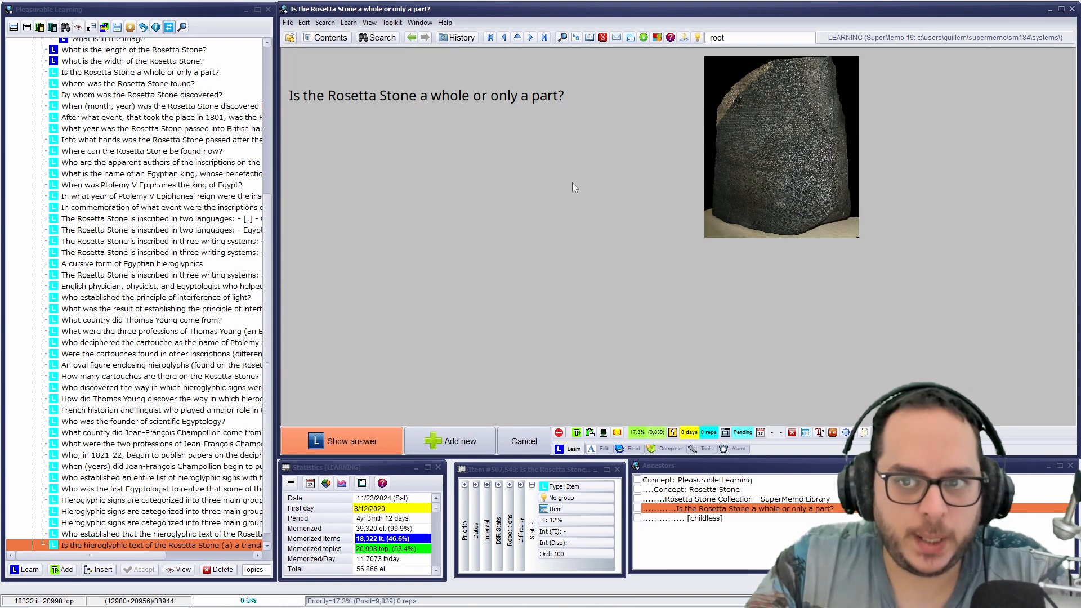
Reveal the answer of the item "Is the Rosetta Stone a whole or only a part?", give it the best grade and continue.
left_click(361, 430)
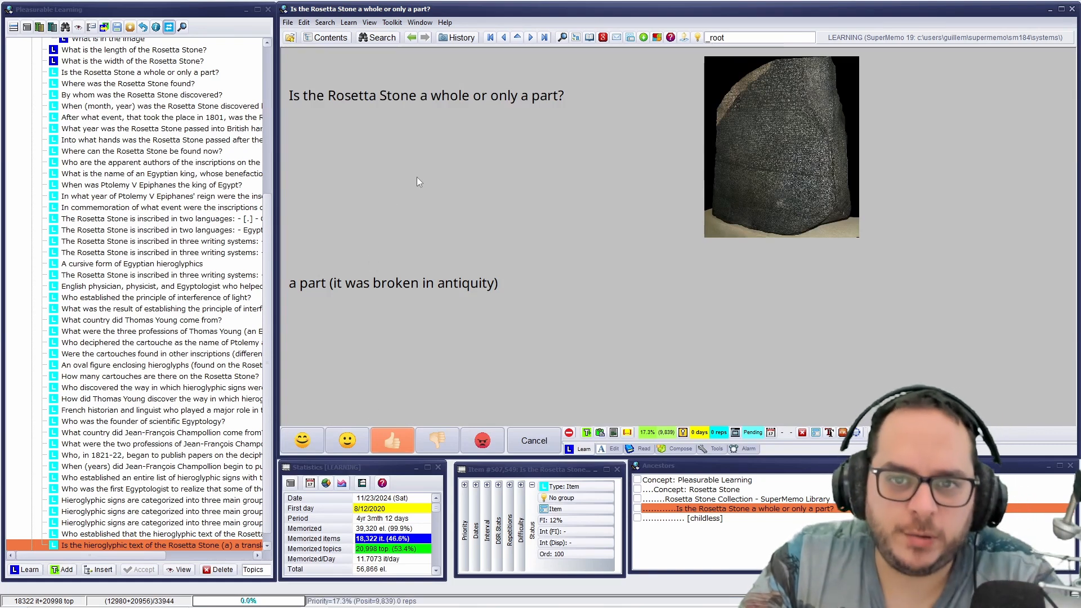
left_click(296, 441)
left_click(341, 440)
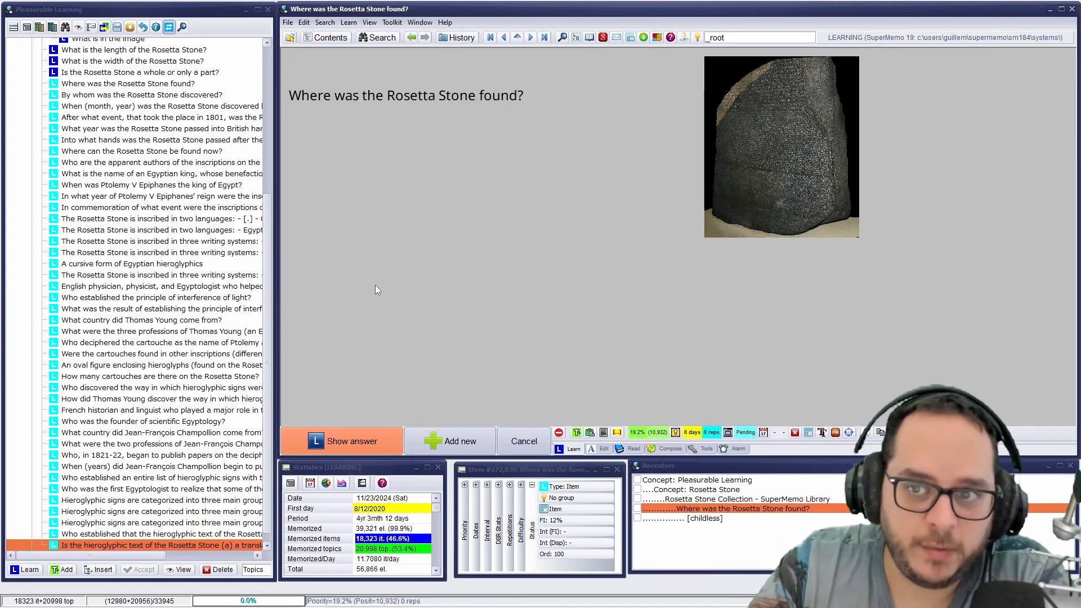
Reveal the answer of the item "Where was the Rosetta Stone found?" and delete "(35 mi)" from it.
left_click(349, 439)
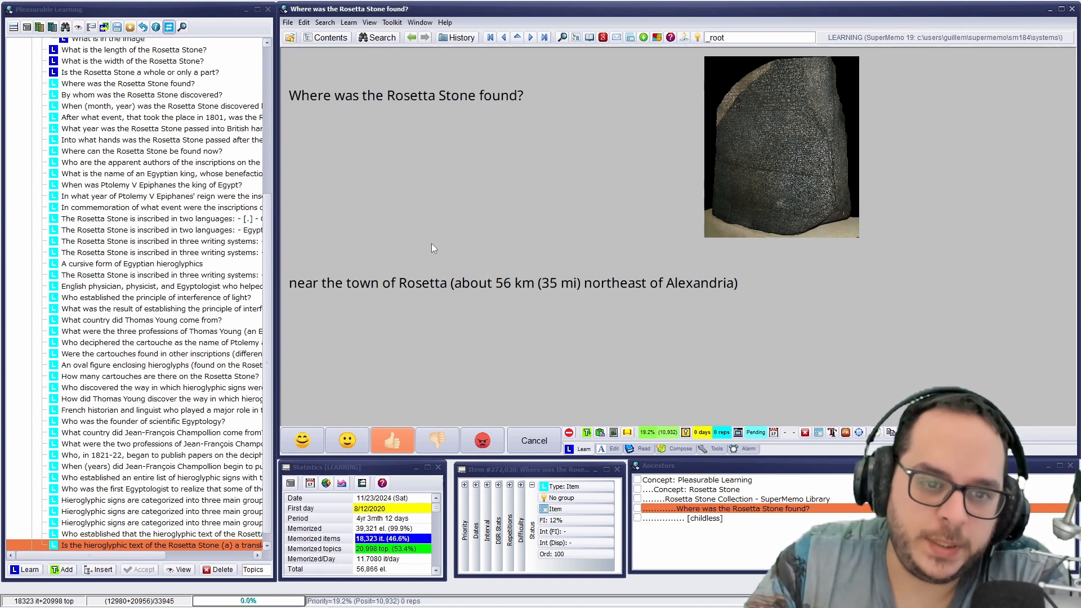
left_click(674, 292)
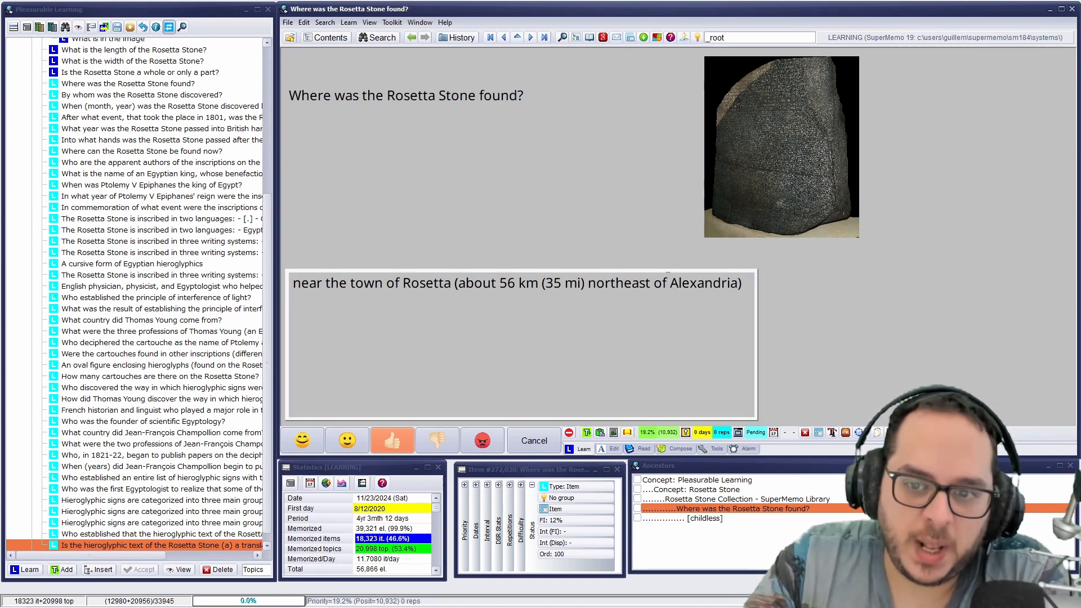
left_click_drag(669, 282, 736, 280)
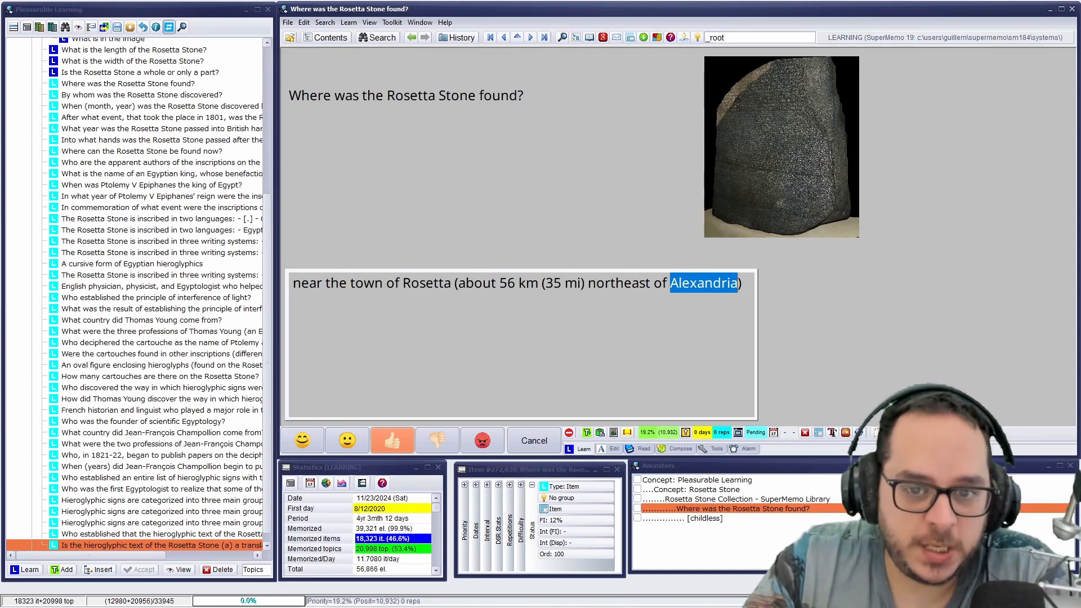
left_click(584, 283)
left_click_drag(584, 284, 540, 285)
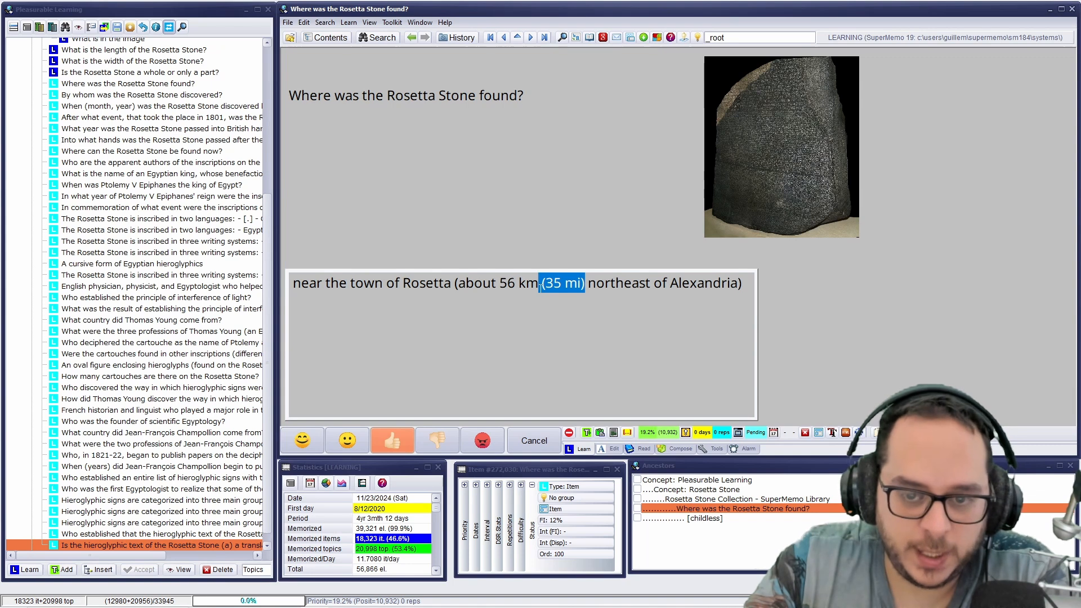
key("Delete")
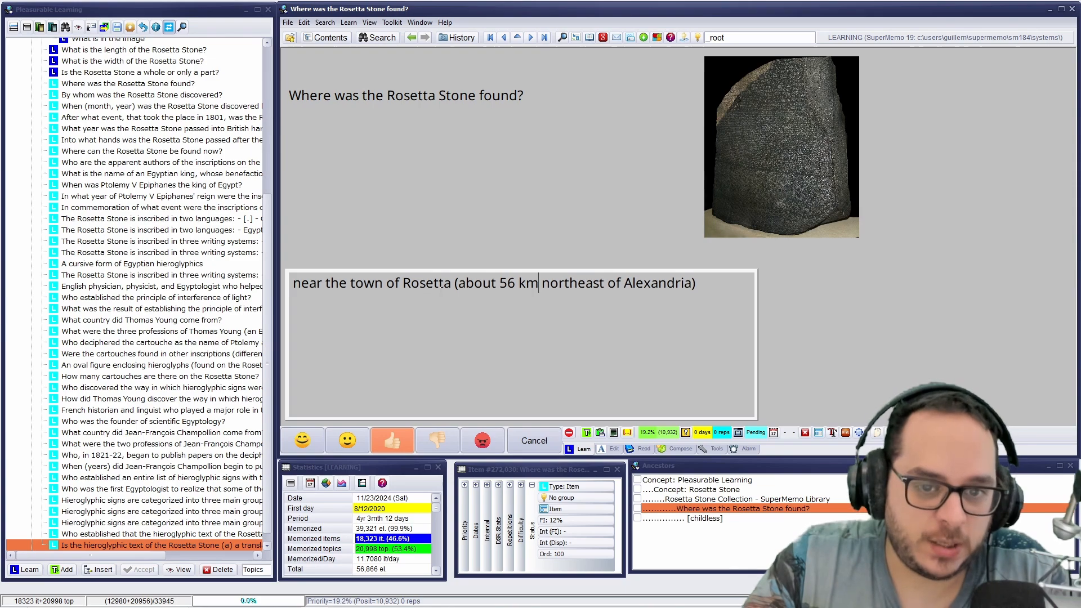
Look up the town of Rosetta on Google Maps in the browser, examine its surrounding coast and return to SuperMemo.
left_click_drag(453, 284, 404, 282)
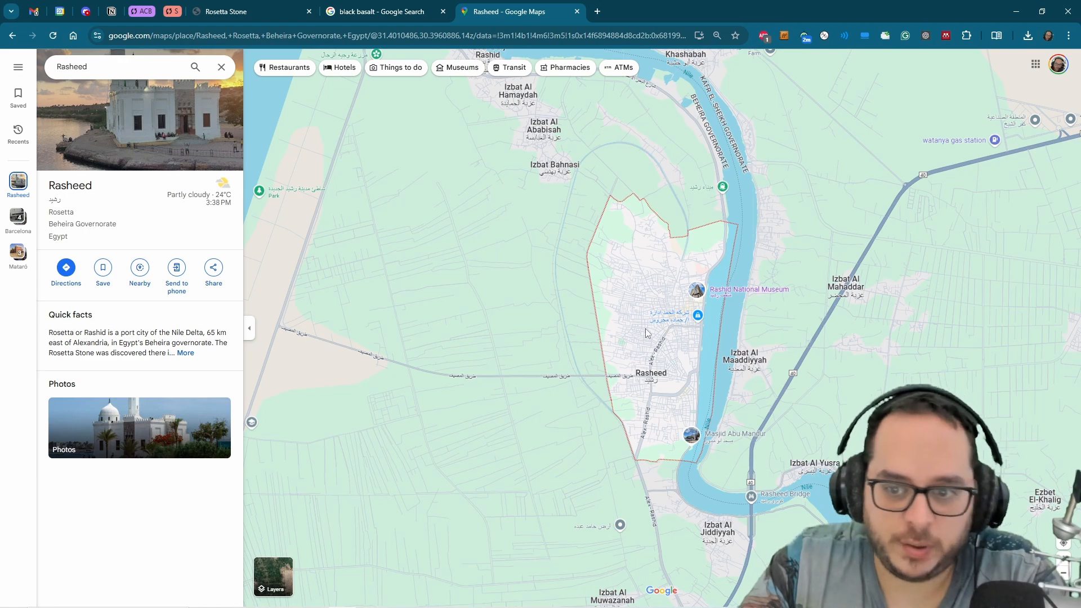
scroll(645, 329, "down", 5)
left_click_drag(543, 425, 545, 441)
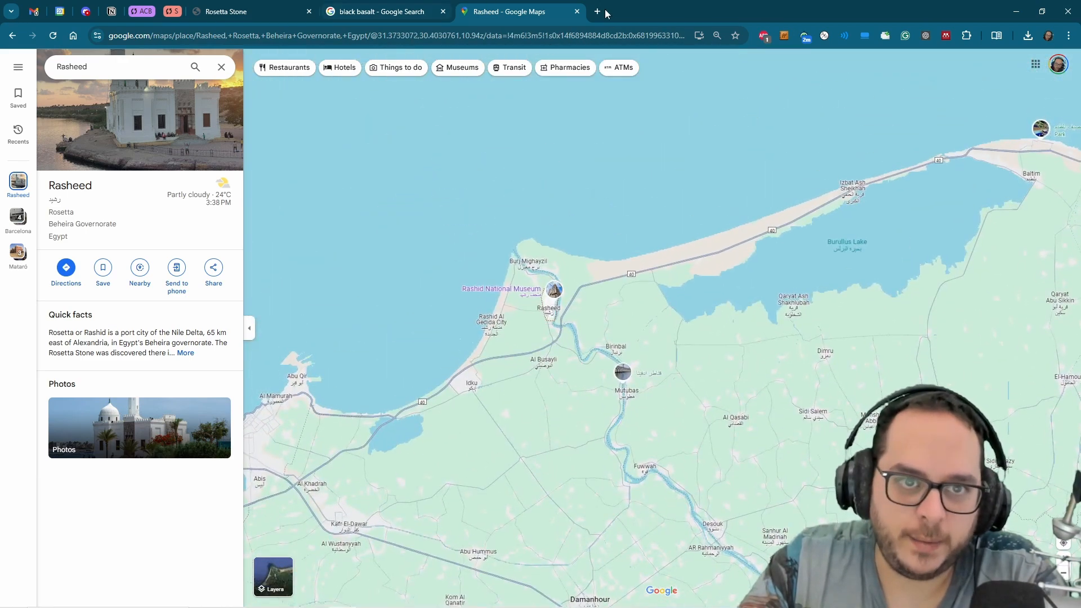
left_click(1015, 11)
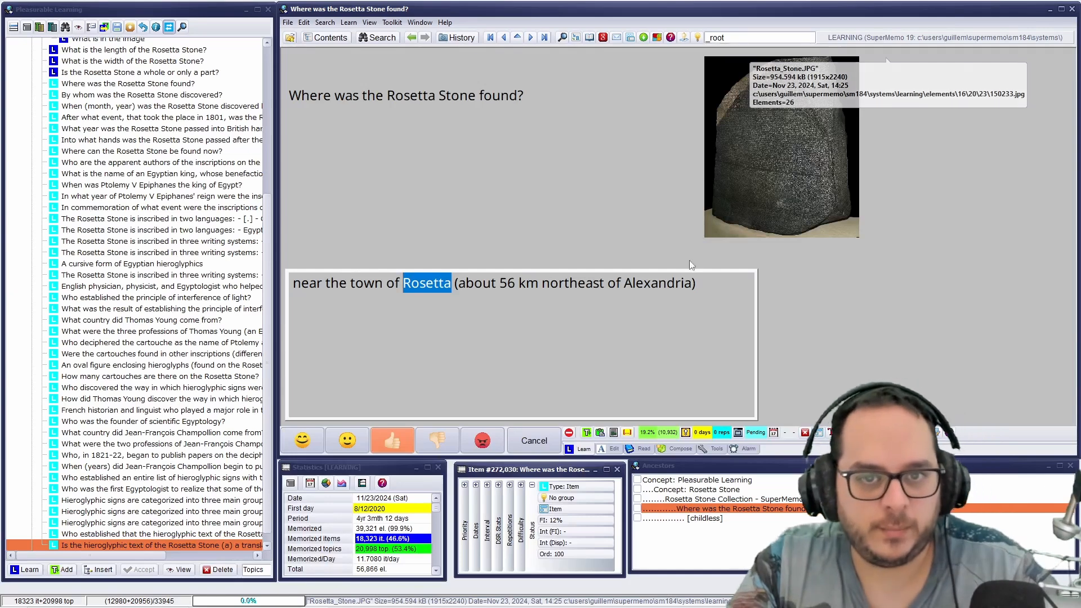
Leave the answer text of the item on where the stone was found, grade it and continue to the next item.
left_click(608, 258)
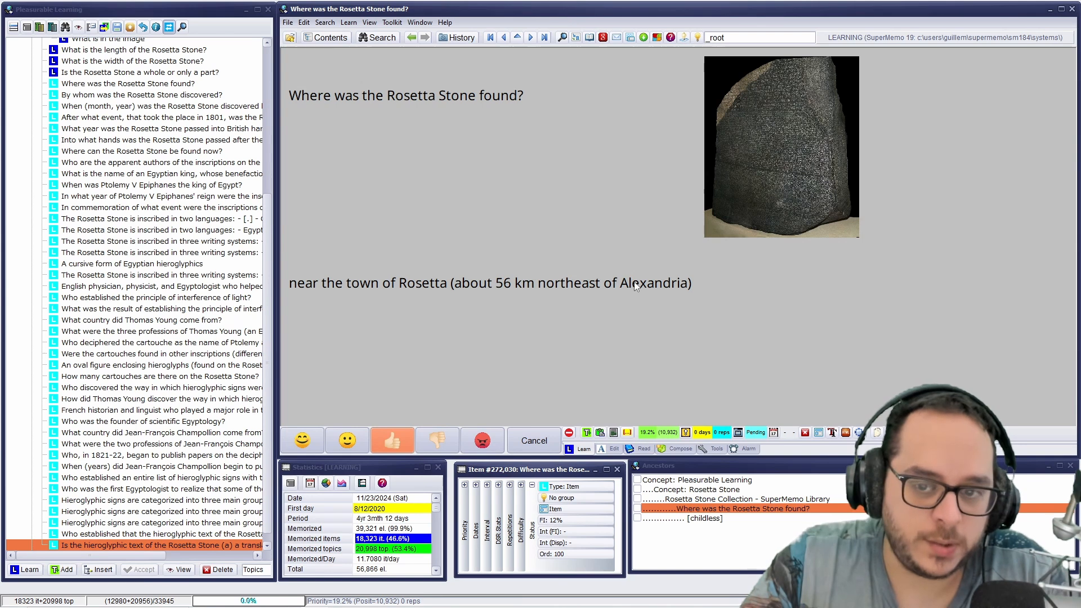
left_click(315, 283)
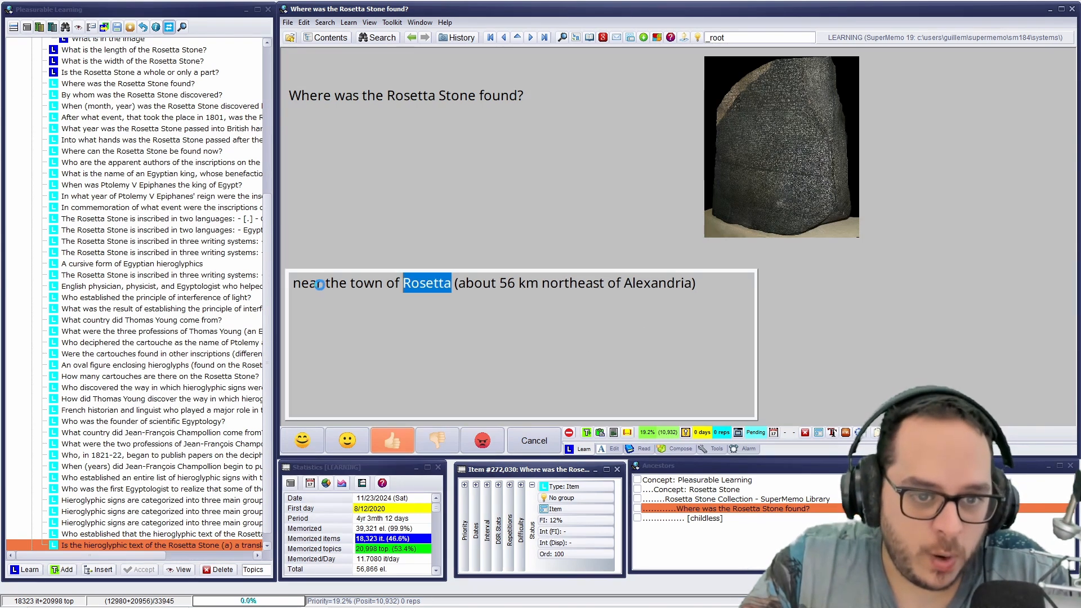
left_click_drag(325, 282, 582, 268)
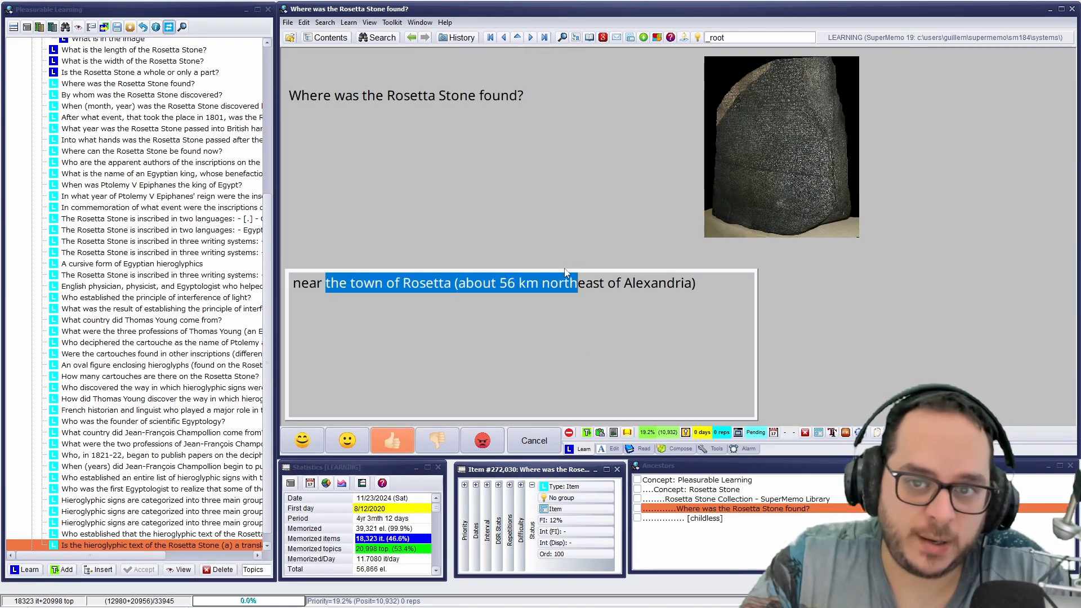
key("Escape")
key("Return")
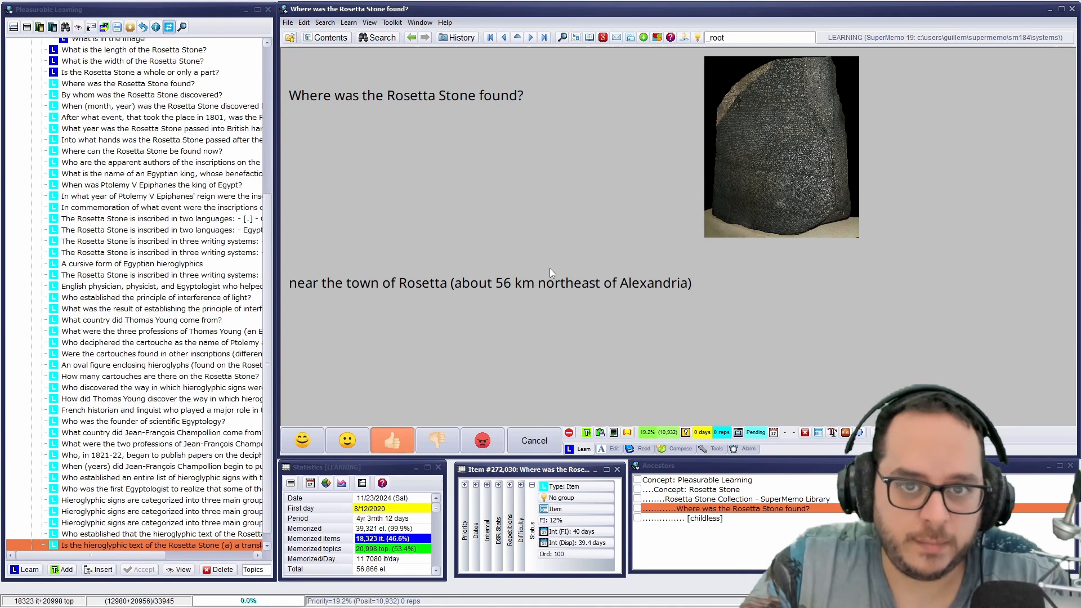
key("Return")
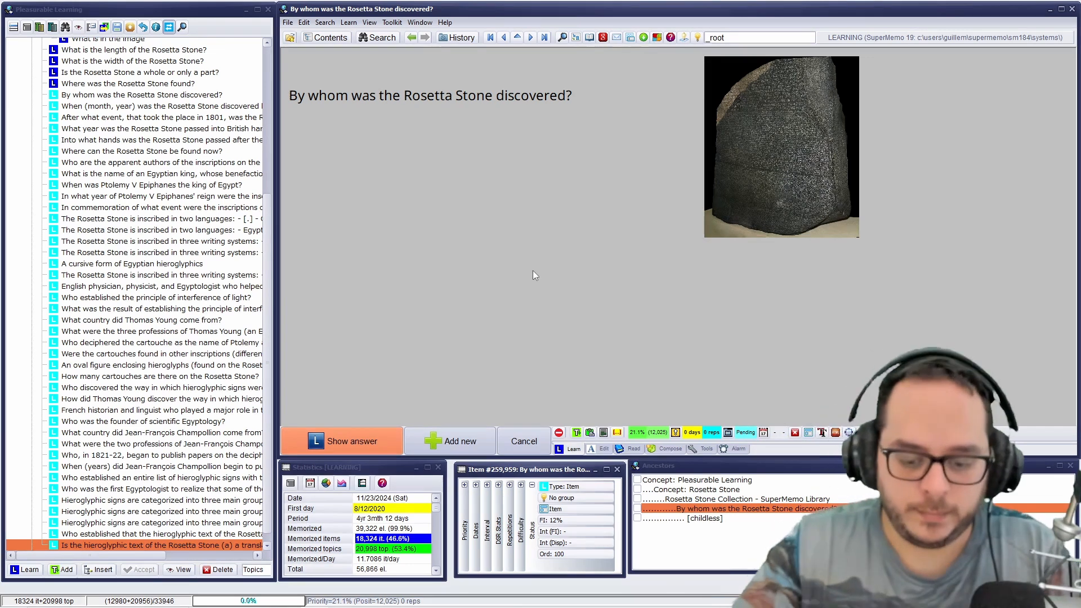
Reword the question "By whom was the Rosetta Stone discovered?" to "Who discovered the Rosetta Stone?".
key("BackSpace")
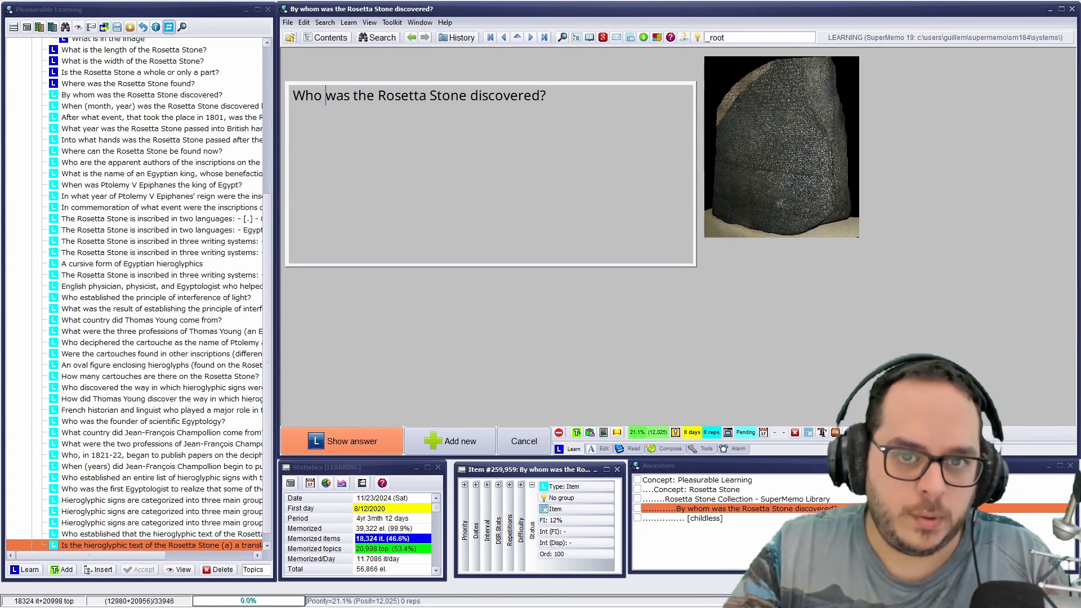
key("Right")
key("ctrl+Delete")
key("ctrl+Delete")
key("ctrl+Delete")
key("ctrl+Delete")
key("Right")
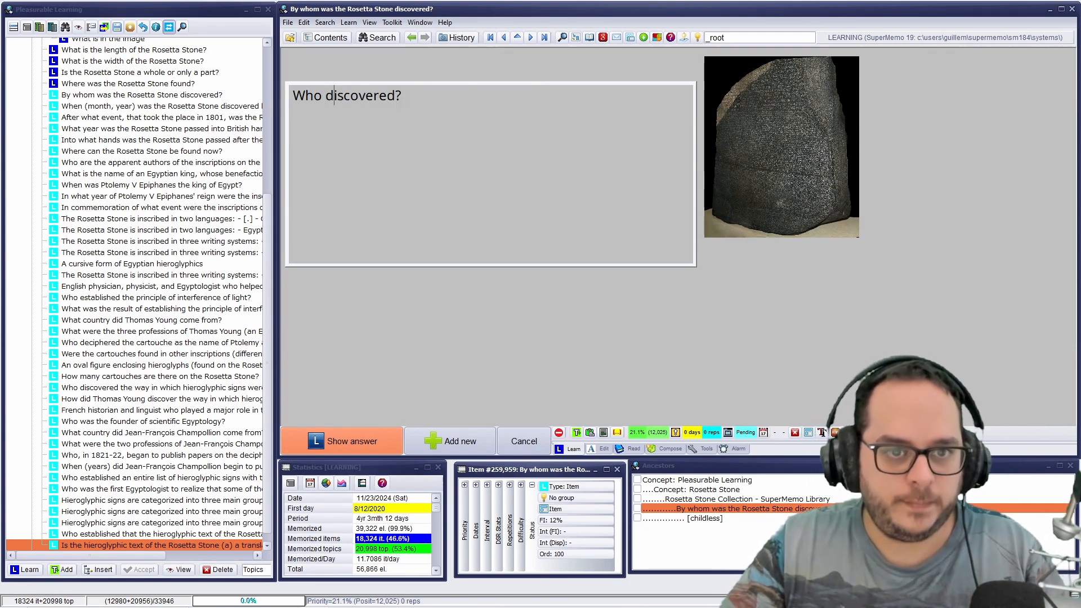
key("ctrl+Right")
type("the Rosetta Stone")
key("BackSpace")
key("Escape")
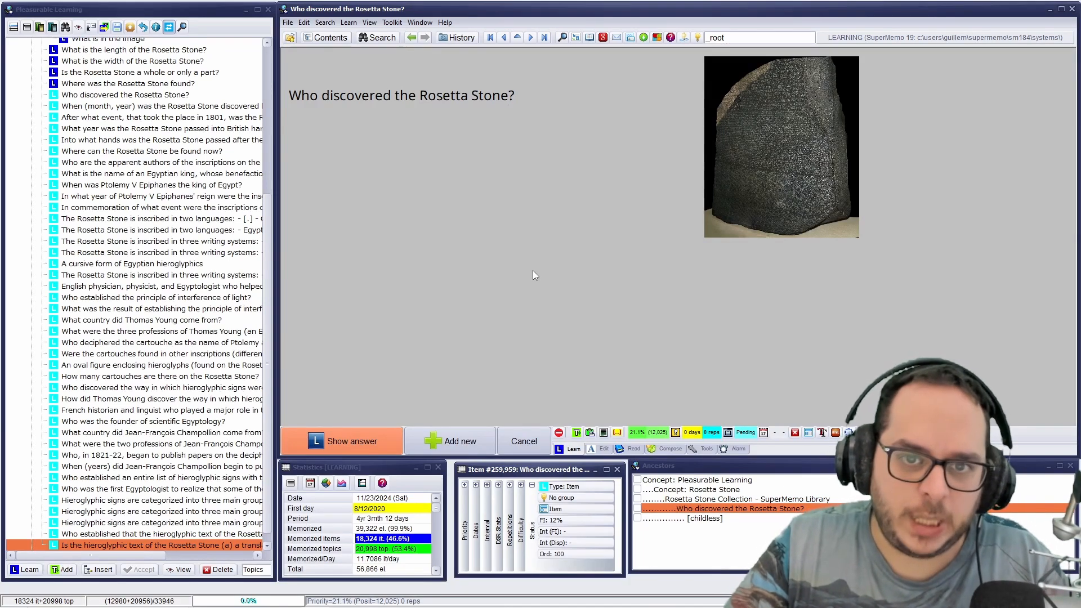
Reveal the answer on who discovered the stone and check the neighbouring item about the month and year of discovery.
key("Return")
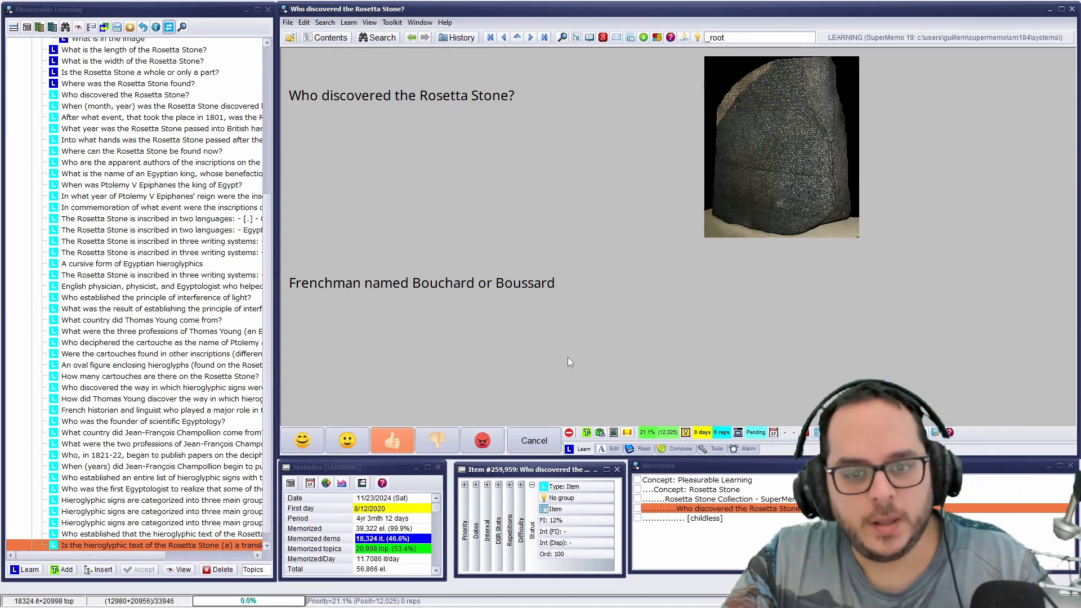
left_click(150, 107)
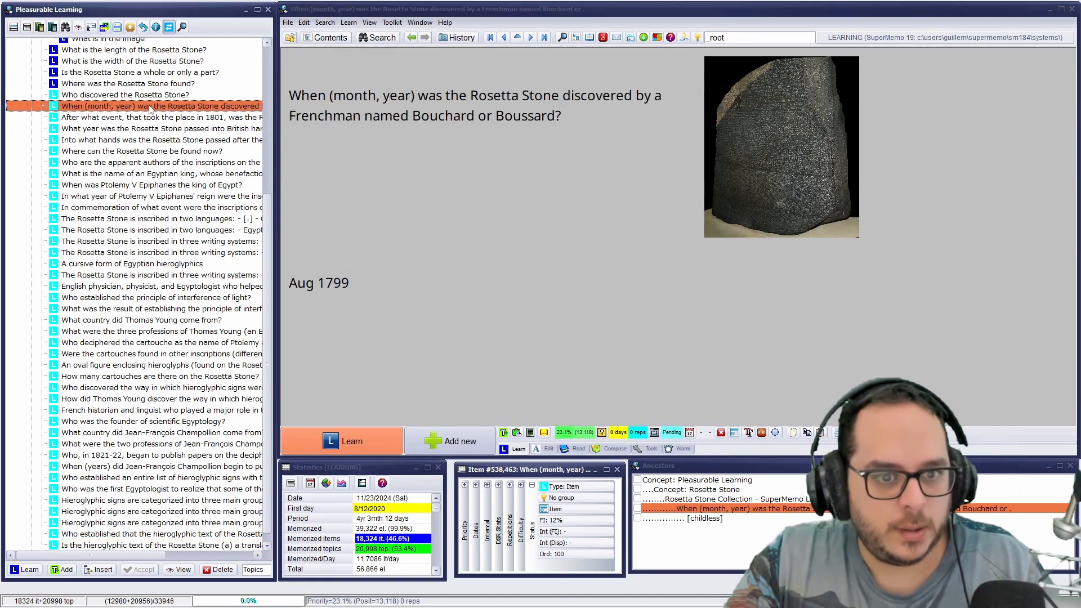
left_click(148, 117)
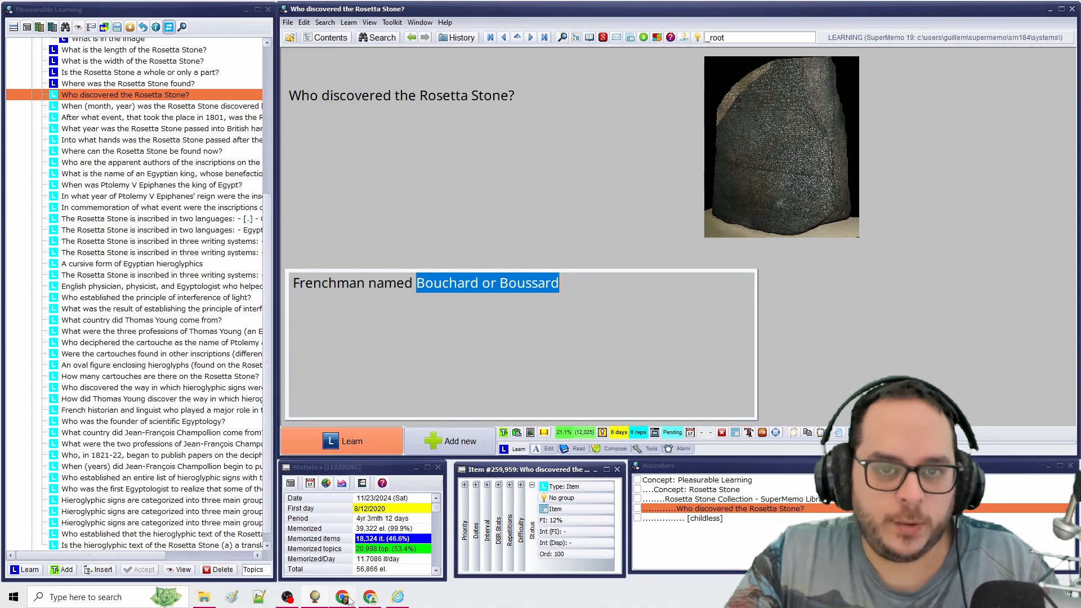
Search Google Images in the browser for "Bouchard or Boussard", examine portraits related to the stone's discoverer and return to SuperMemo.
left_click(347, 597)
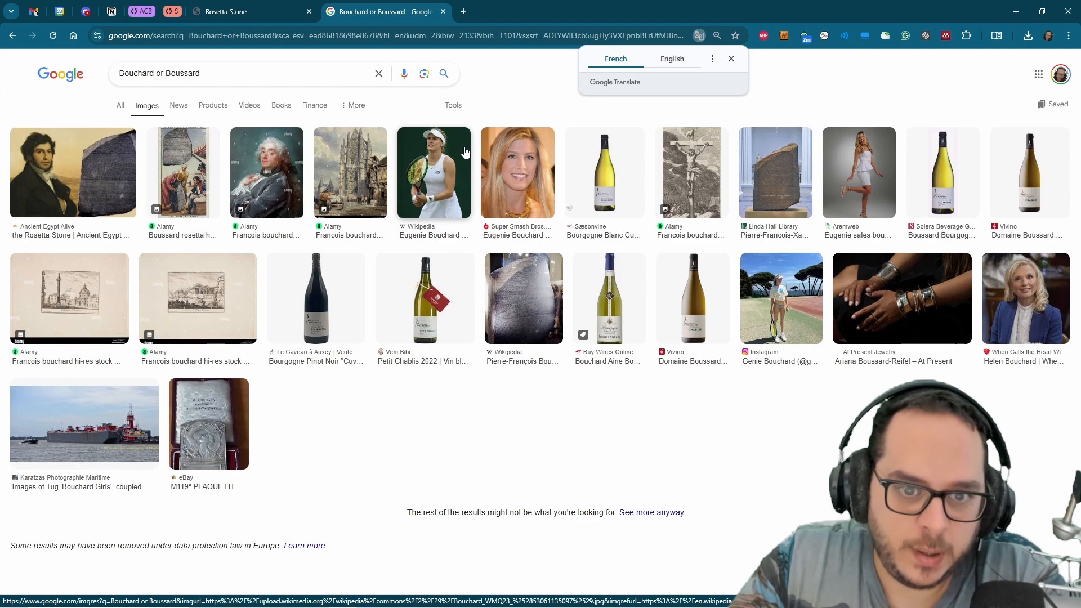
left_click(274, 177)
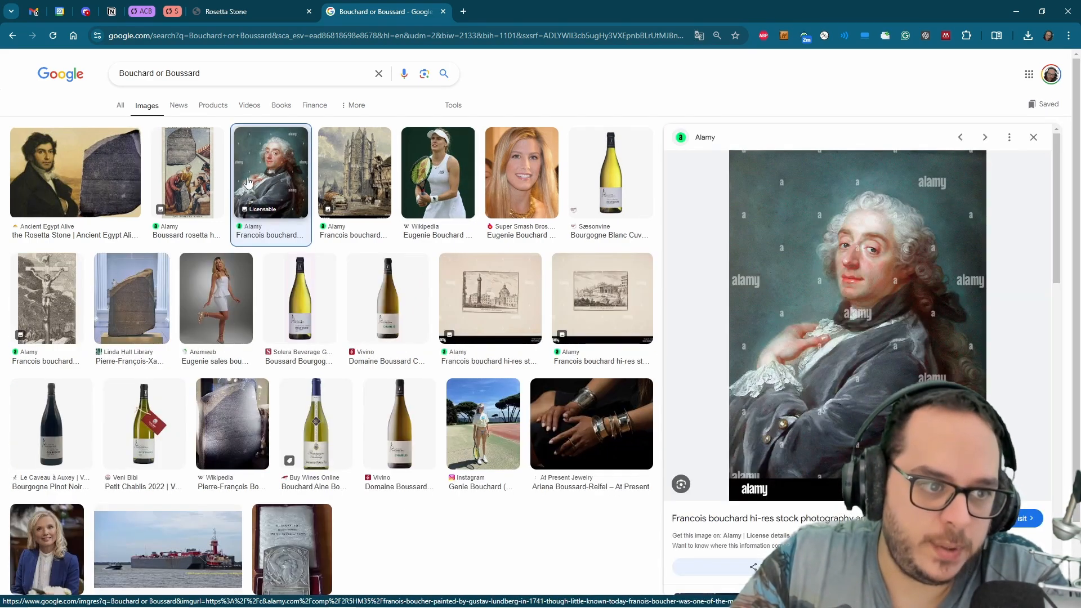
left_click(84, 174)
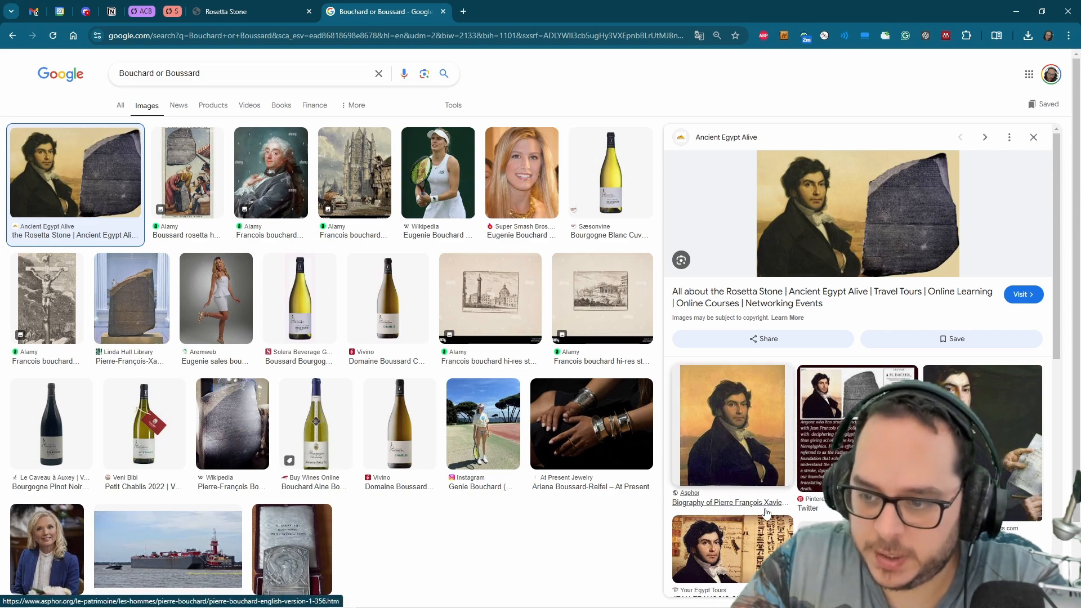
scroll(766, 512, "down", 4)
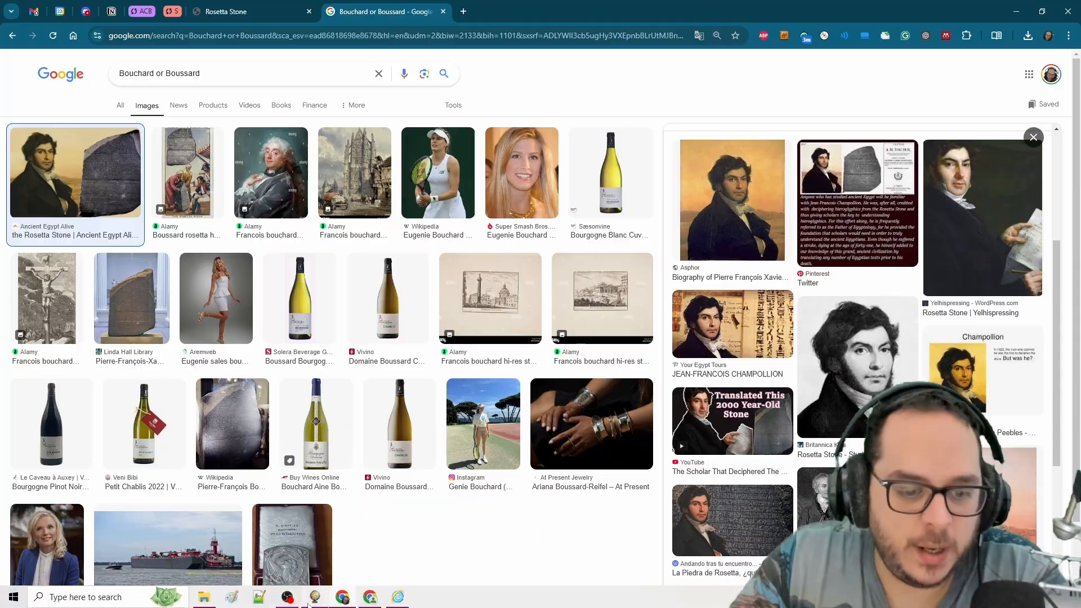
left_click(308, 605)
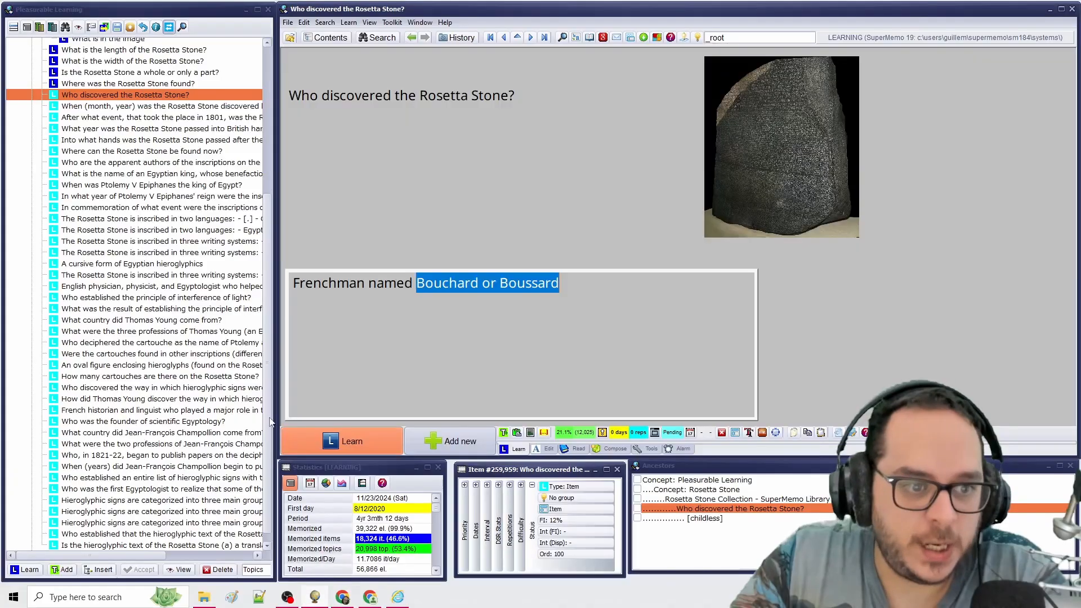
Open the Rosetta Stone article under the Rosetta Stone concept and go to its facts table.
left_click(266, 127)
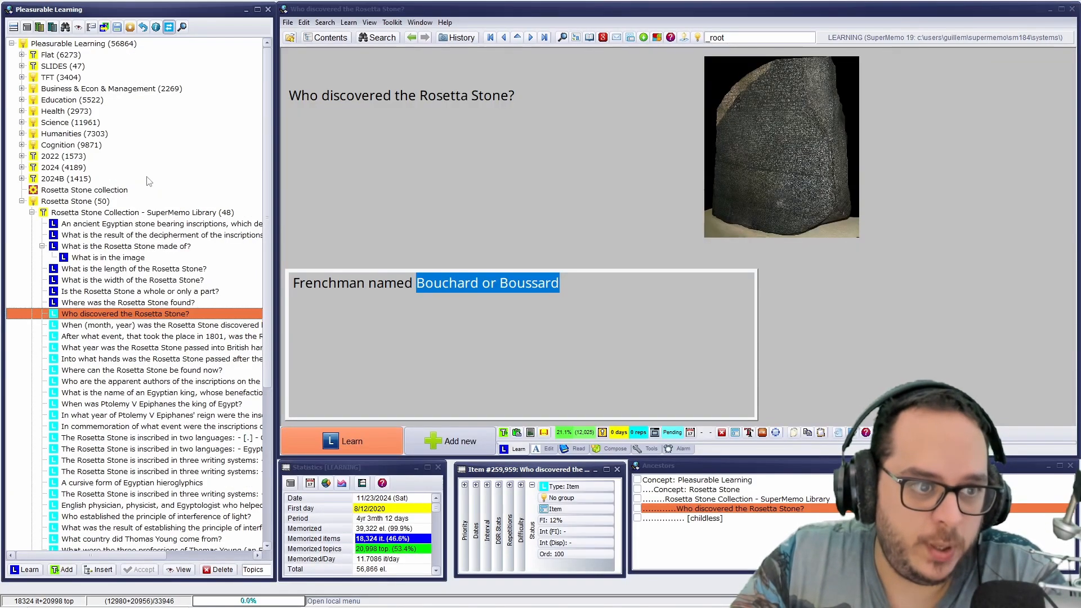
left_click(32, 212)
left_click(71, 224)
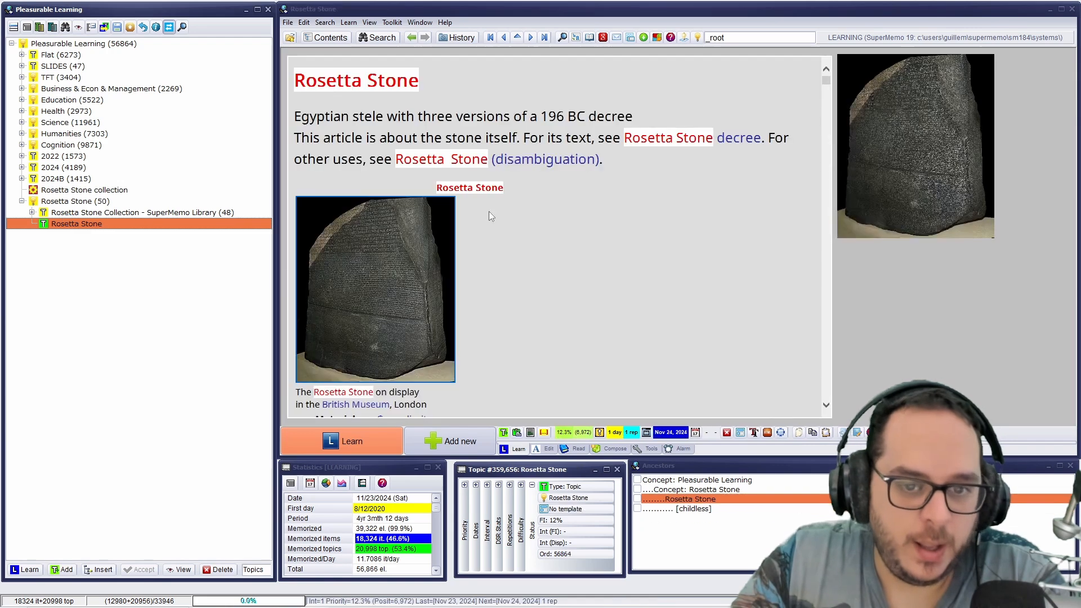
left_click(565, 230)
scroll(569, 225, "down", 4)
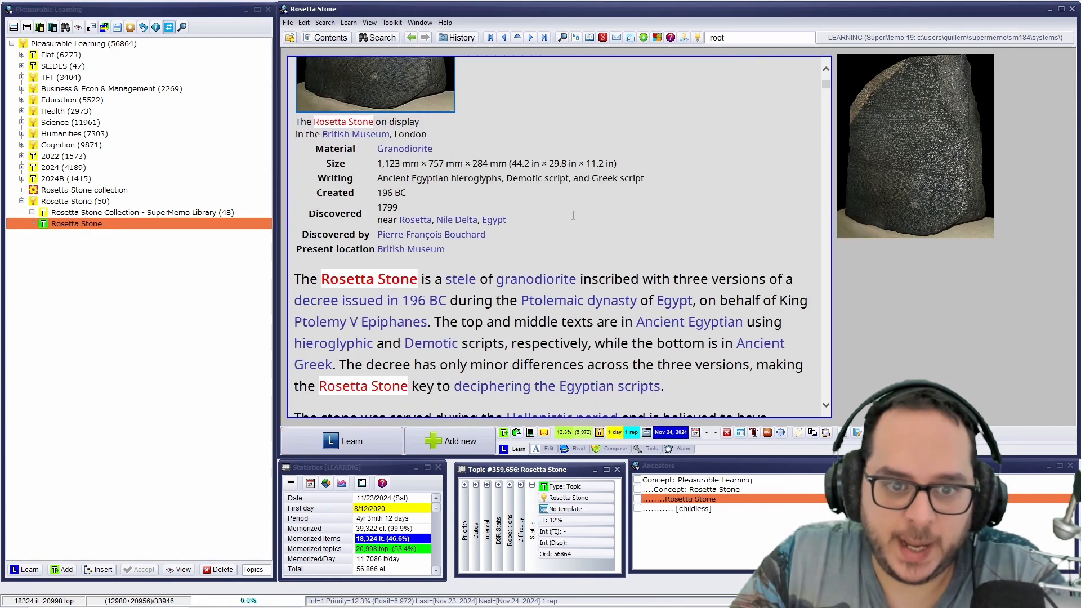
Find "Bouchard" in the Rosetta Stone article and open the linked Wikipedia page on Pierre-François Bouchard.
key("F6")
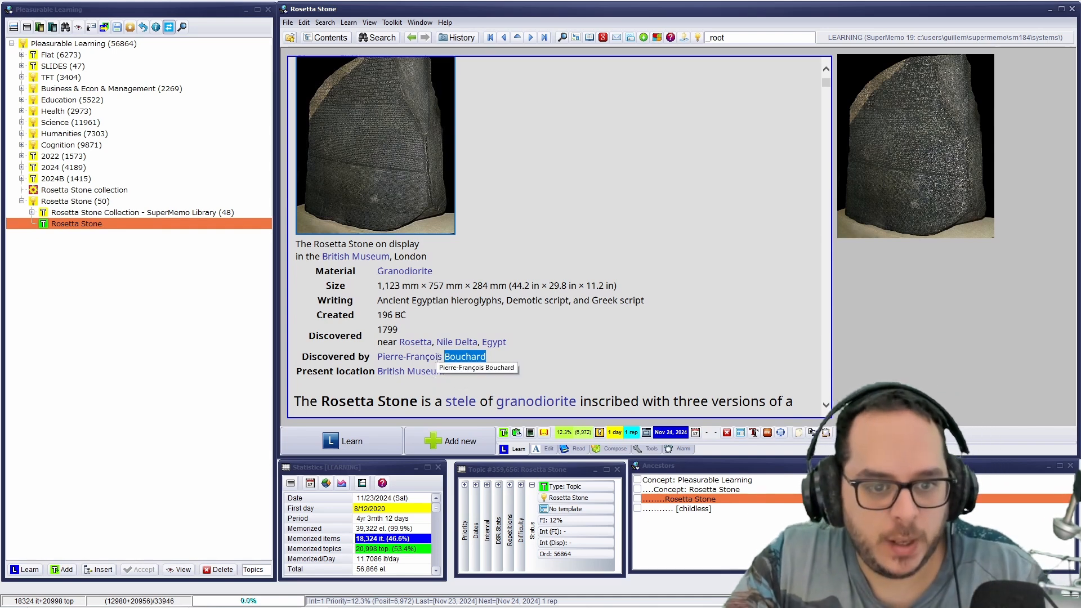
key("Escape")
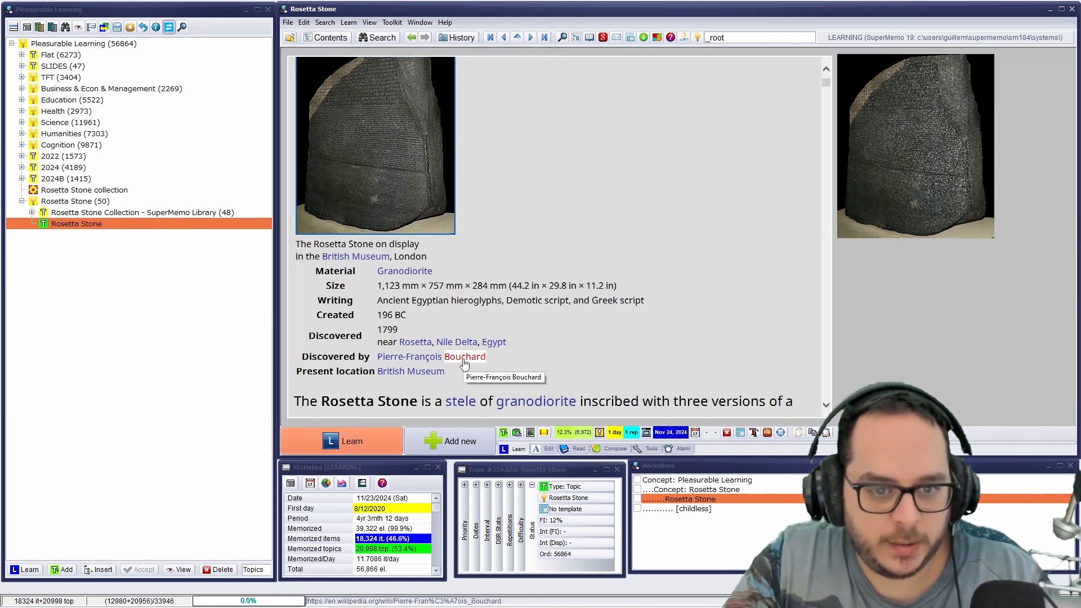
left_click(463, 359)
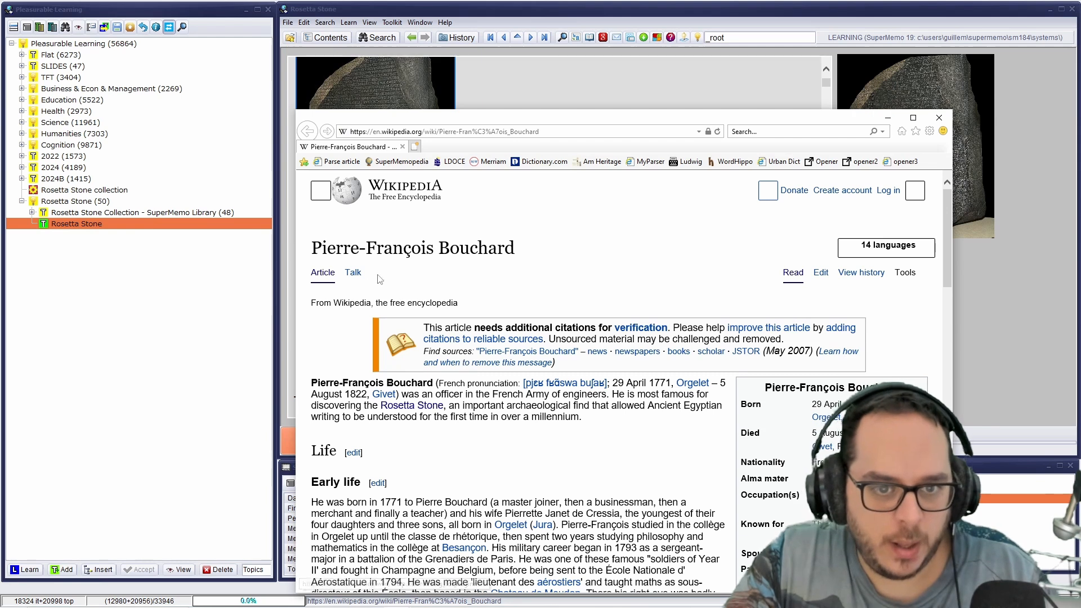
Examine Bouchard's full name and biography on the Wikipedia page, and close the browser window.
left_click_drag(309, 248, 438, 251)
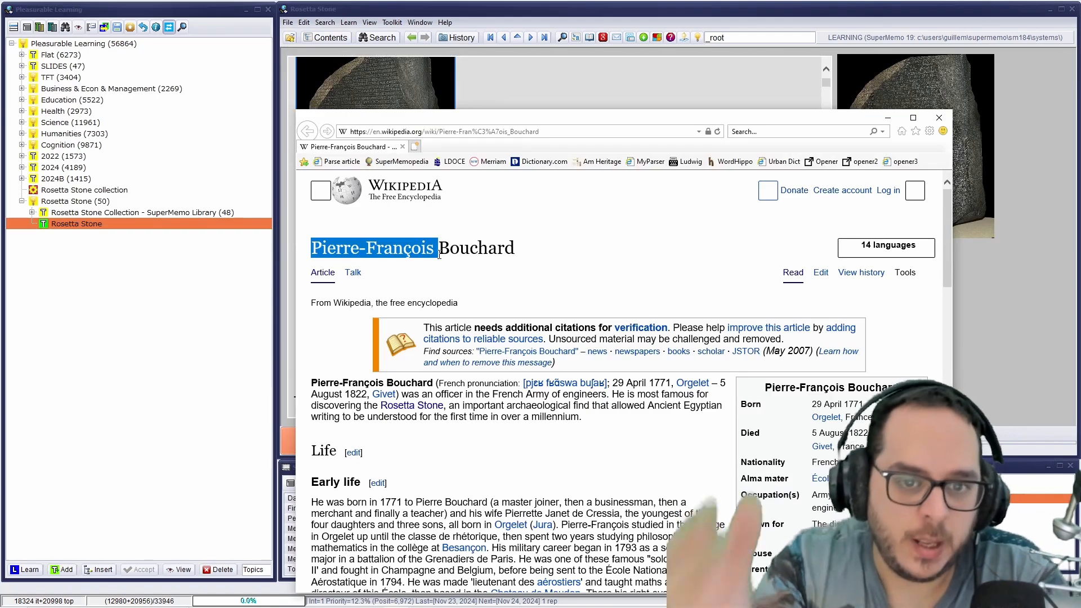
left_click_drag(439, 252, 510, 250)
left_click(442, 249)
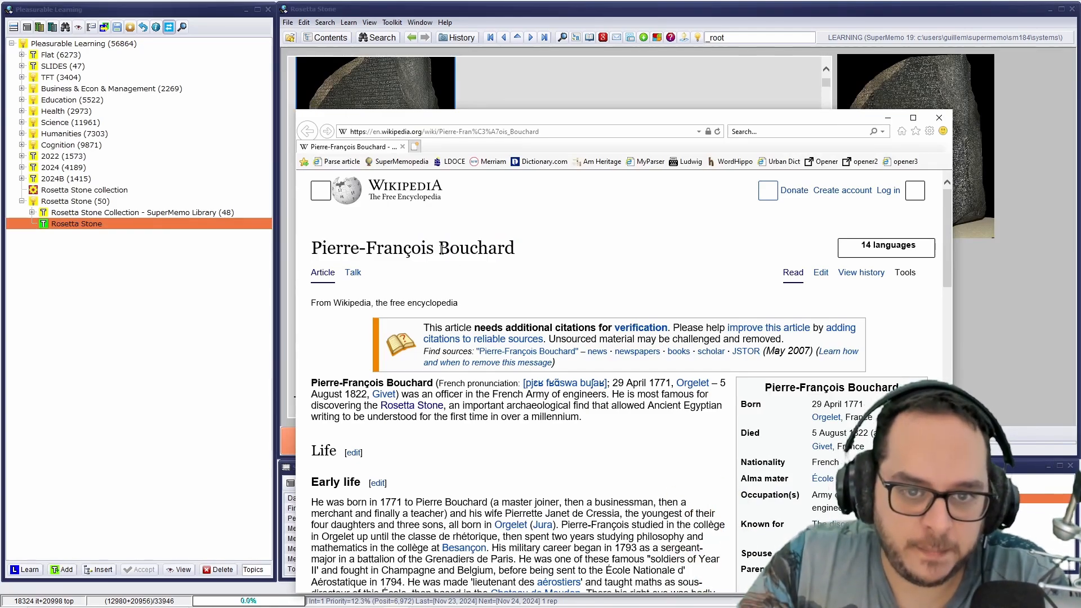
double_click(442, 248)
scroll(593, 447, "down", 7)
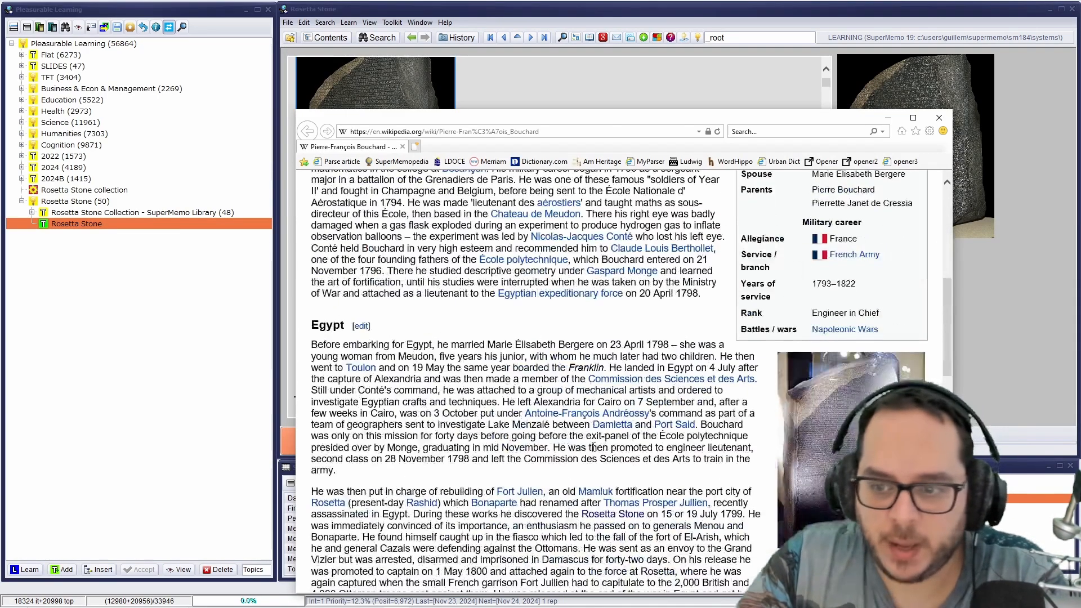
scroll(593, 448, "down", 16)
scroll(580, 439, "up", 15)
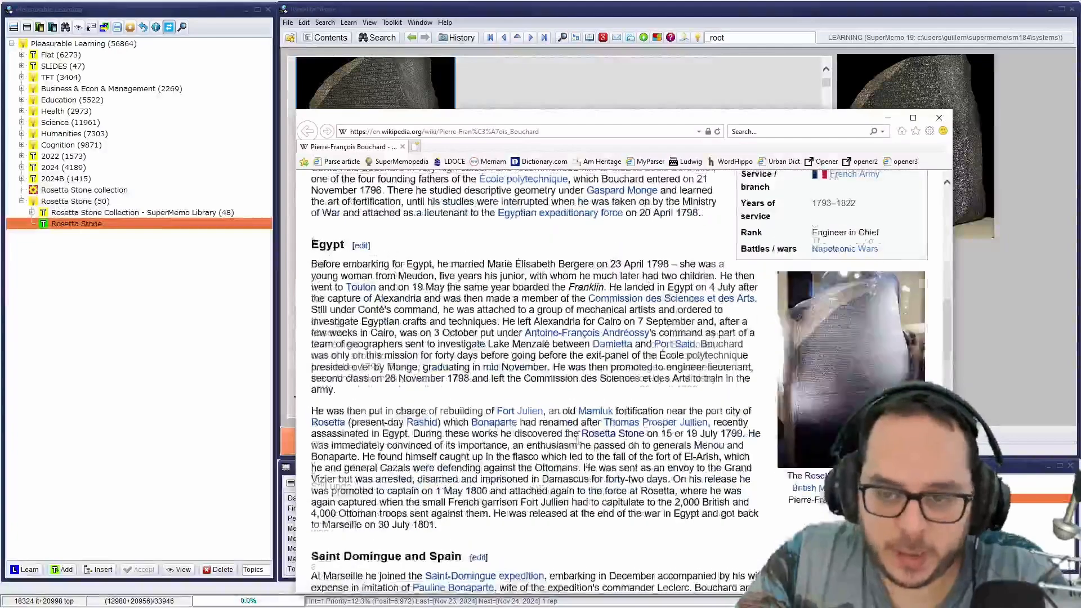
scroll(576, 439, "up", 5)
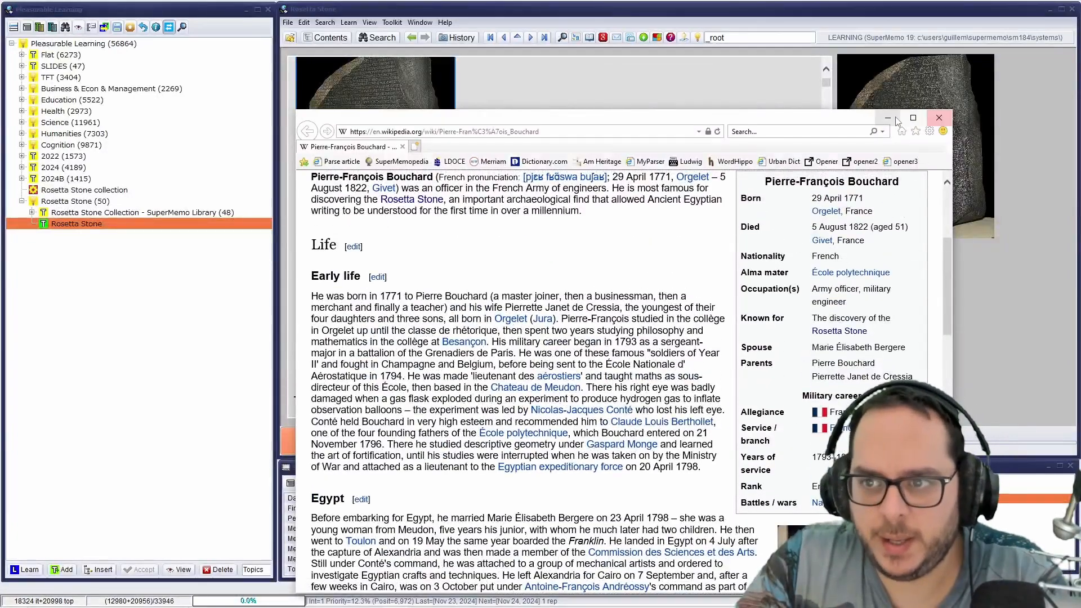
left_click(944, 121)
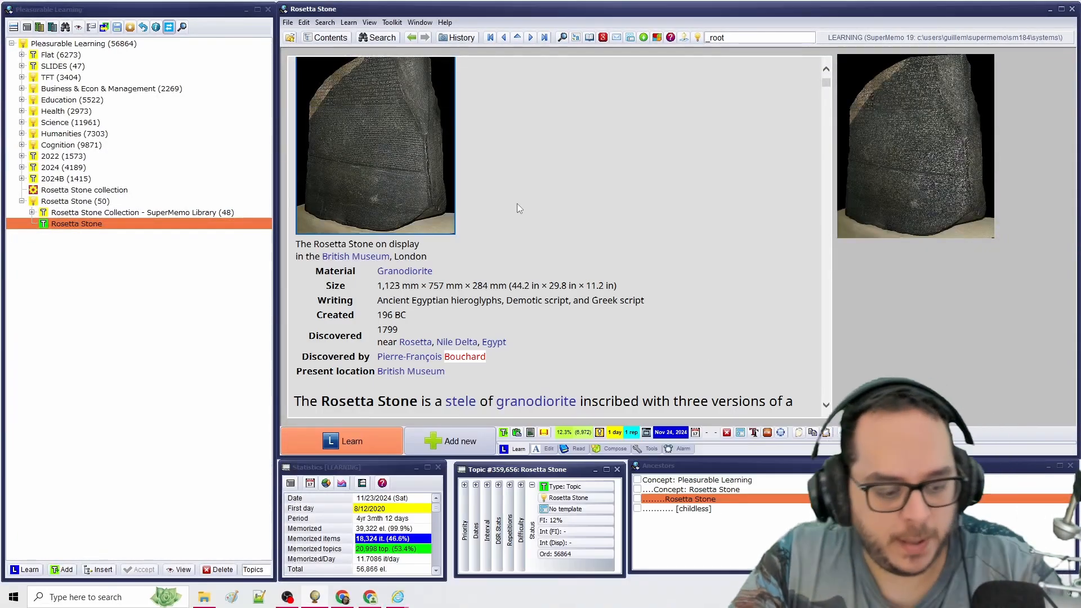
Import the Pierre-François Bouchard Wikipedia article as a local page into the Rosetta Stone concept group.
key("ctrl+shift+a")
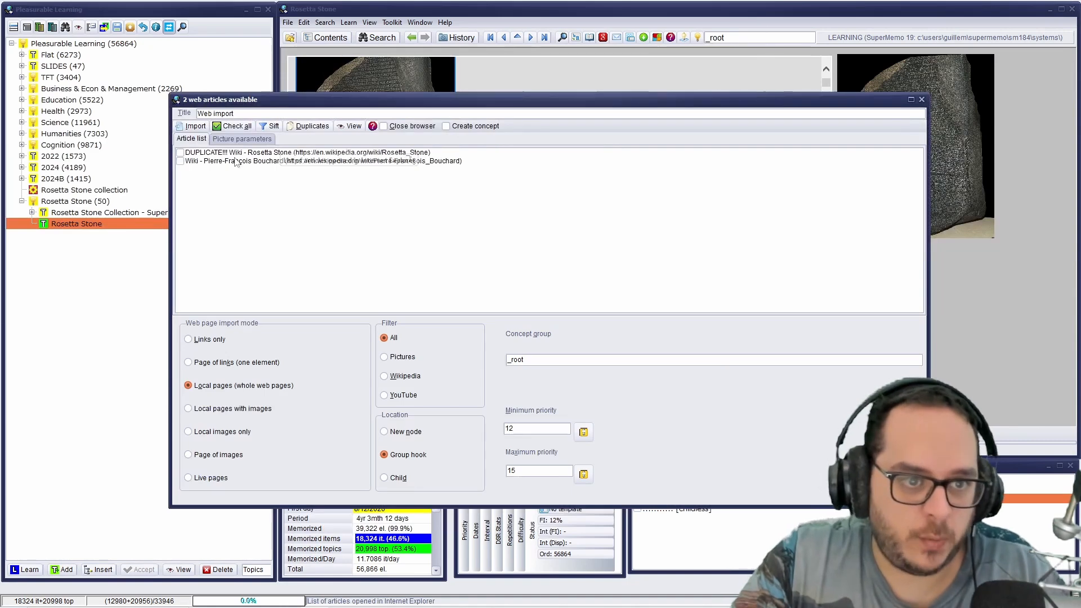
left_click(281, 161)
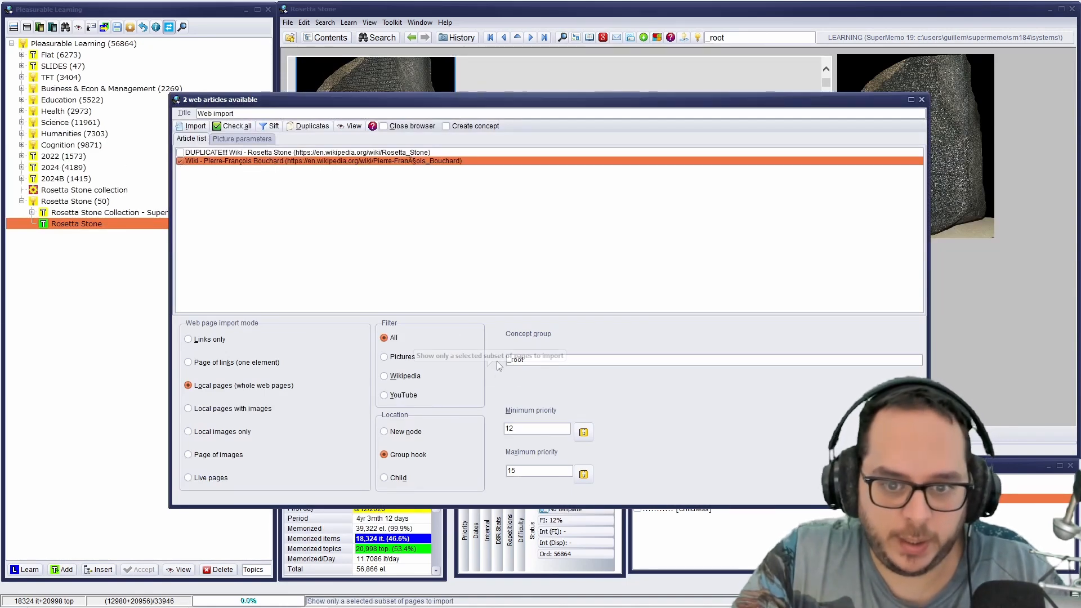
left_click(517, 360)
type("ros")
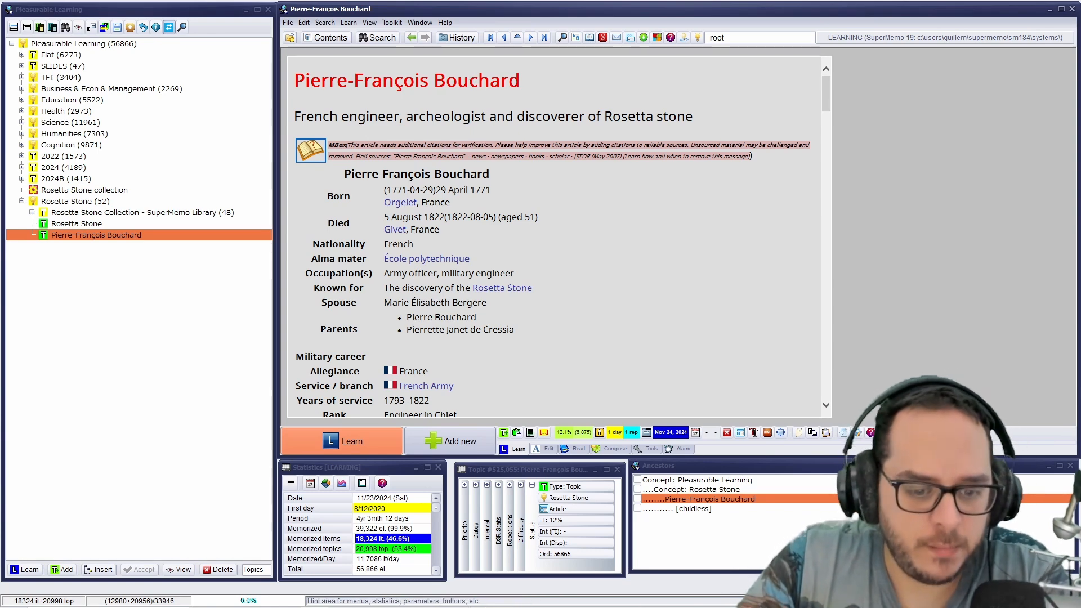
Copy the Asphor portrait from the Google Images results in Chrome and paste it into the imported Pierre-François Bouchard article.
left_click(398, 596)
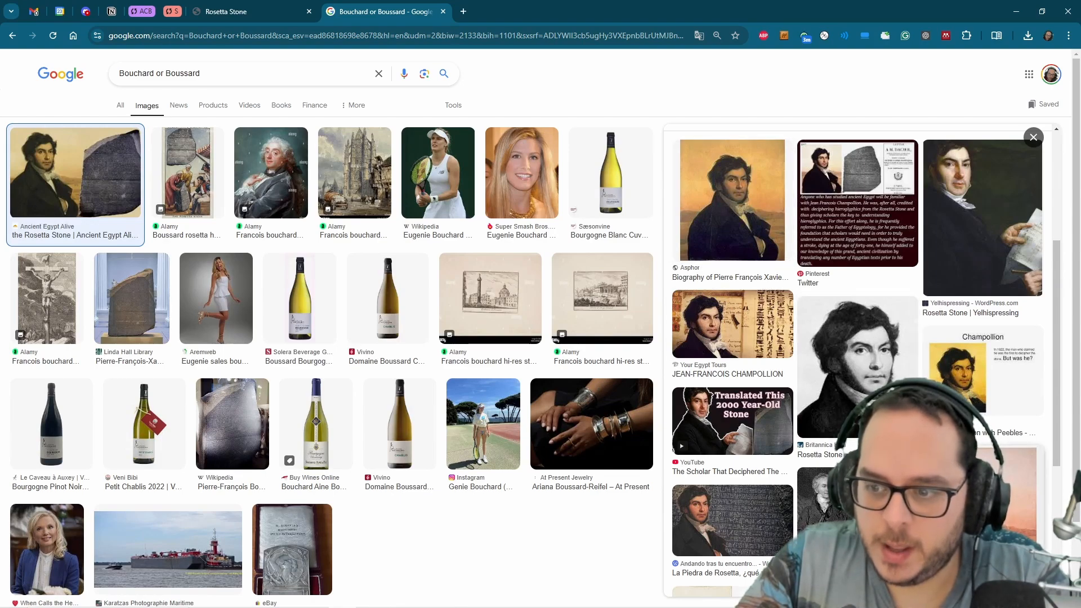
left_click(706, 211)
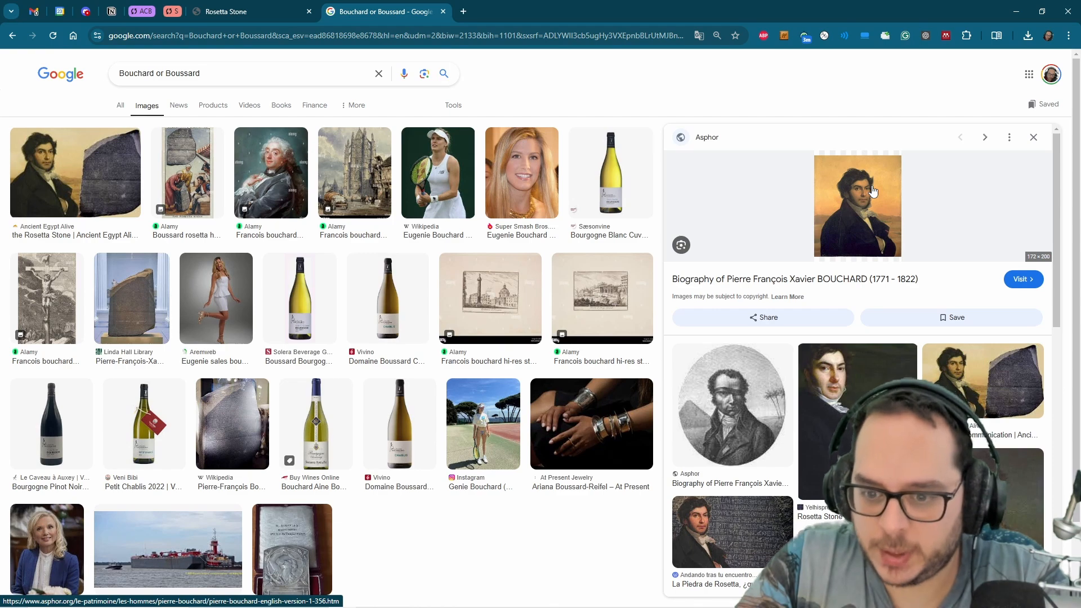
scroll(871, 191, "down", 3)
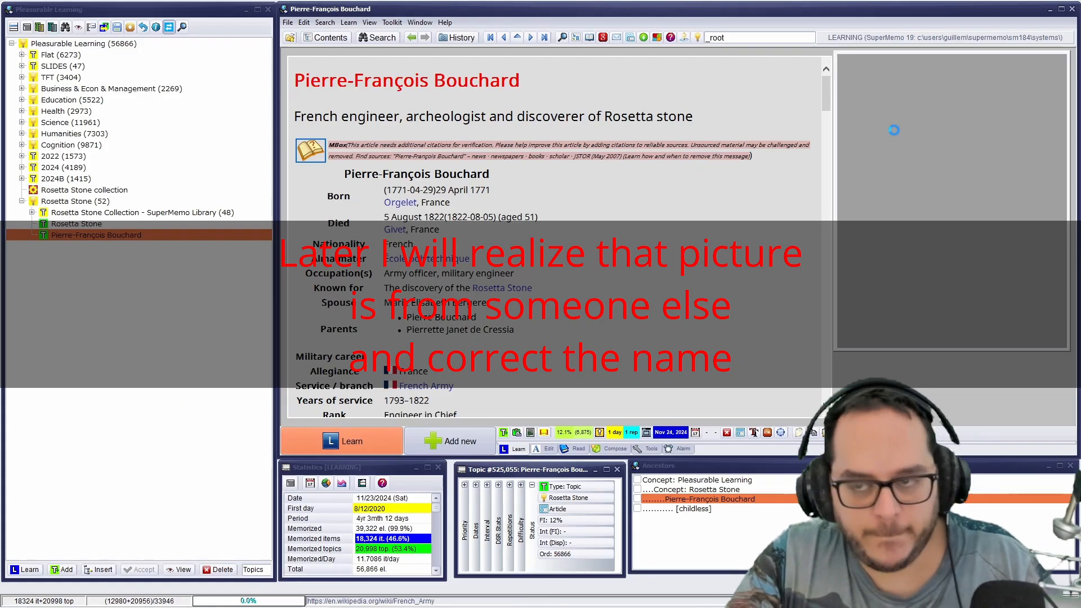
key("ctrl+v")
left_click(515, 312)
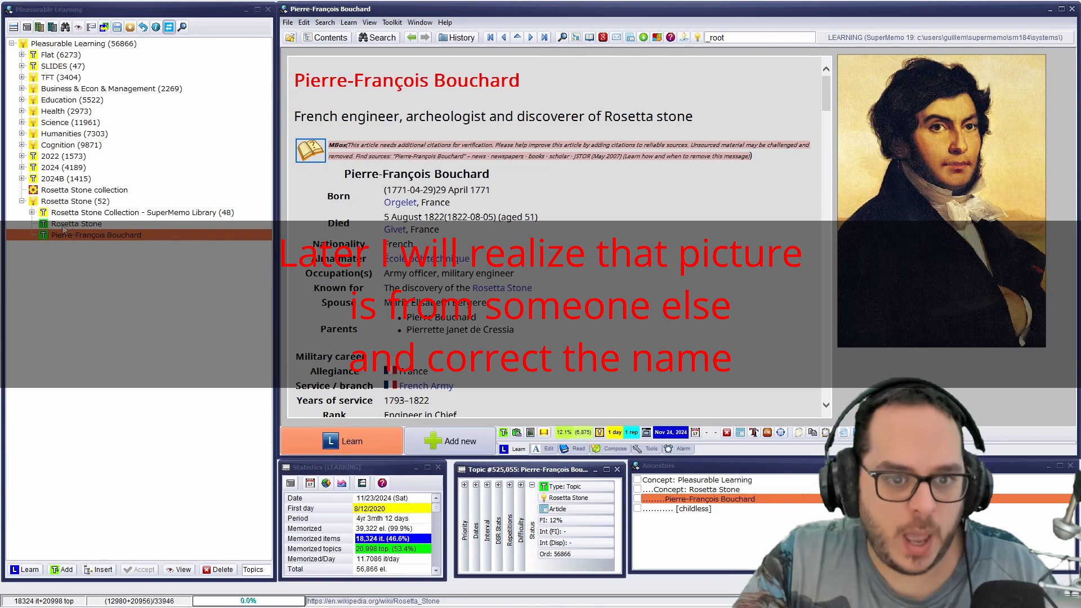
Add the registry image "Pierre-François Bouchard #portrait" to the empty image component of the item "Who discovered the Rosetta Stone?".
left_click(32, 213)
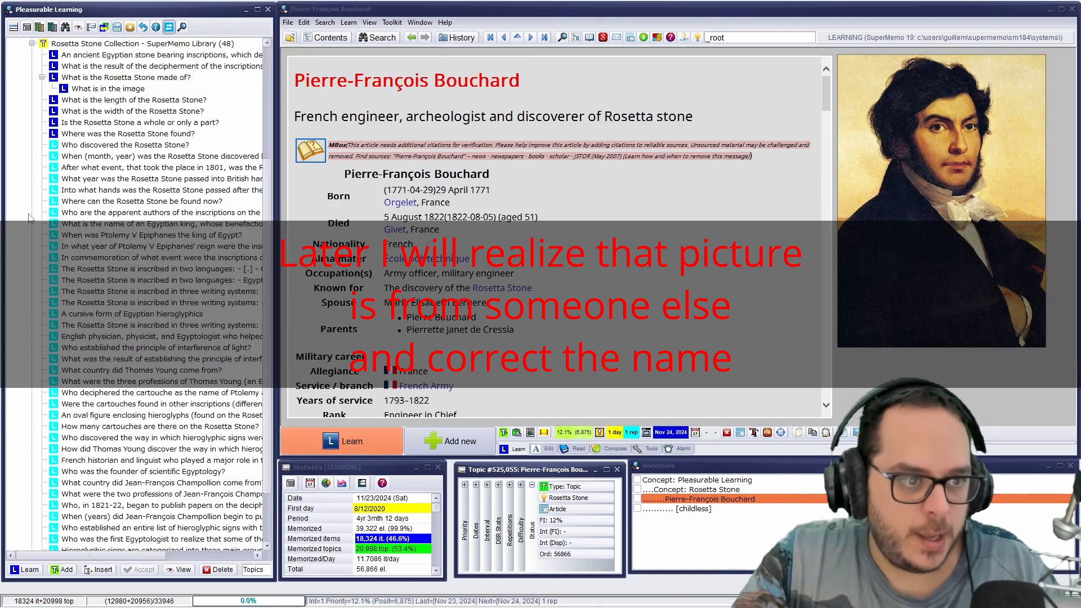
left_click(125, 145)
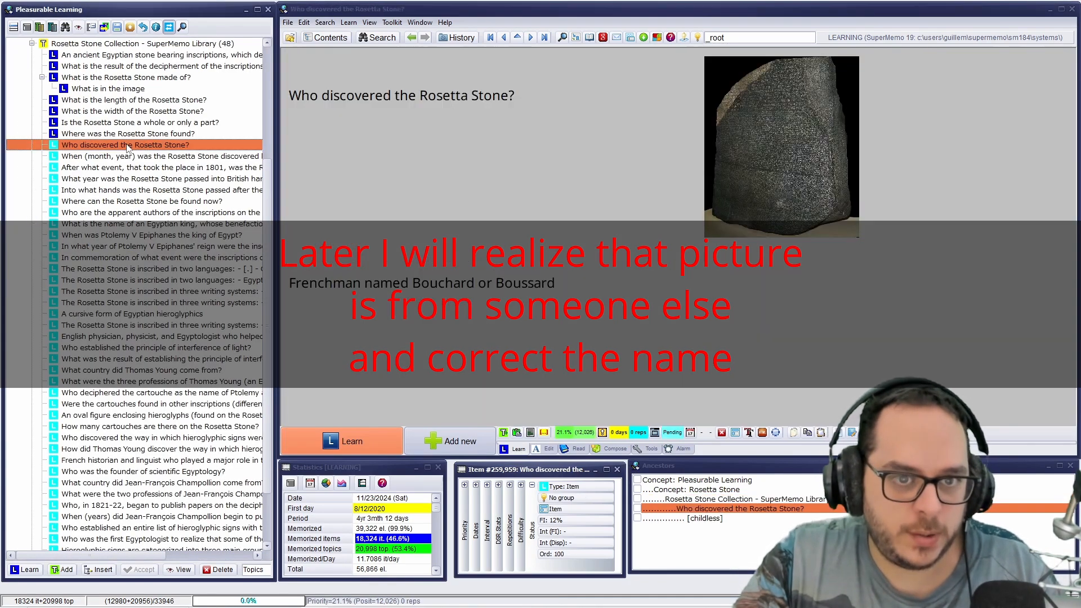
left_click(779, 306)
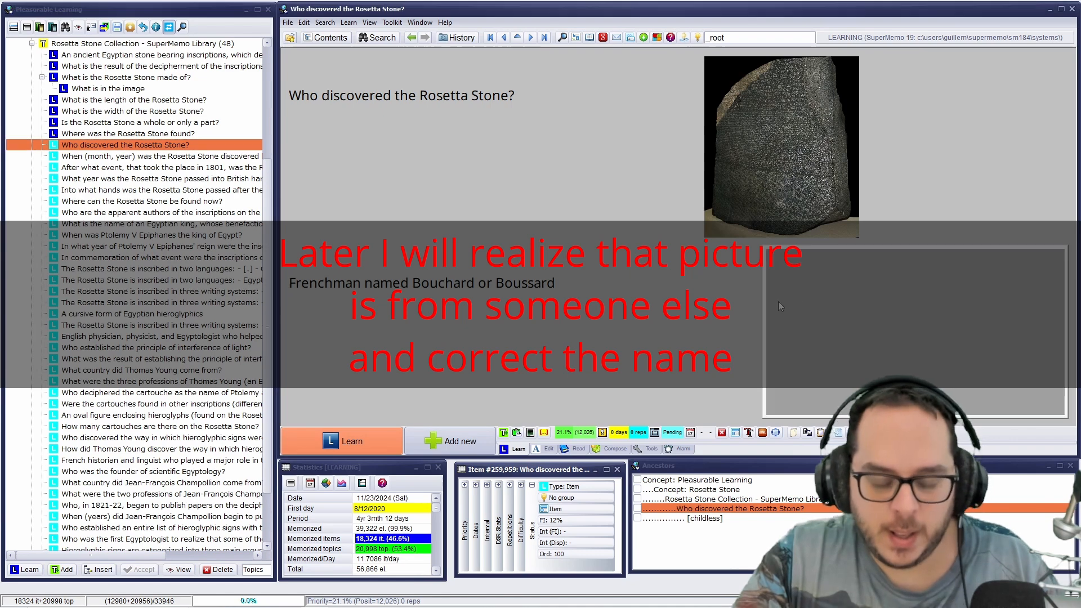
left_click(775, 300)
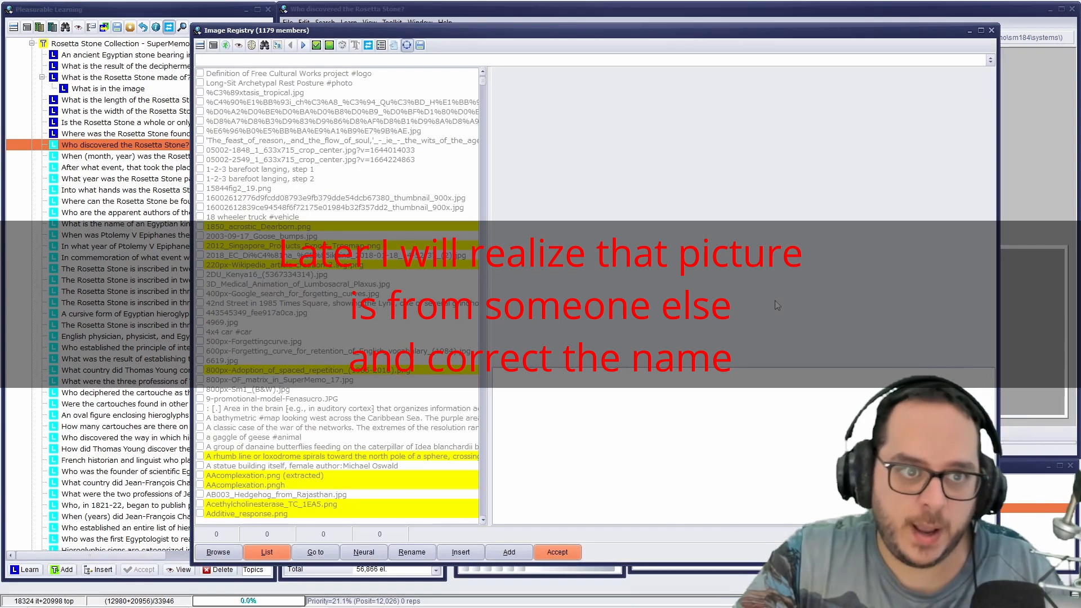
type("pi")
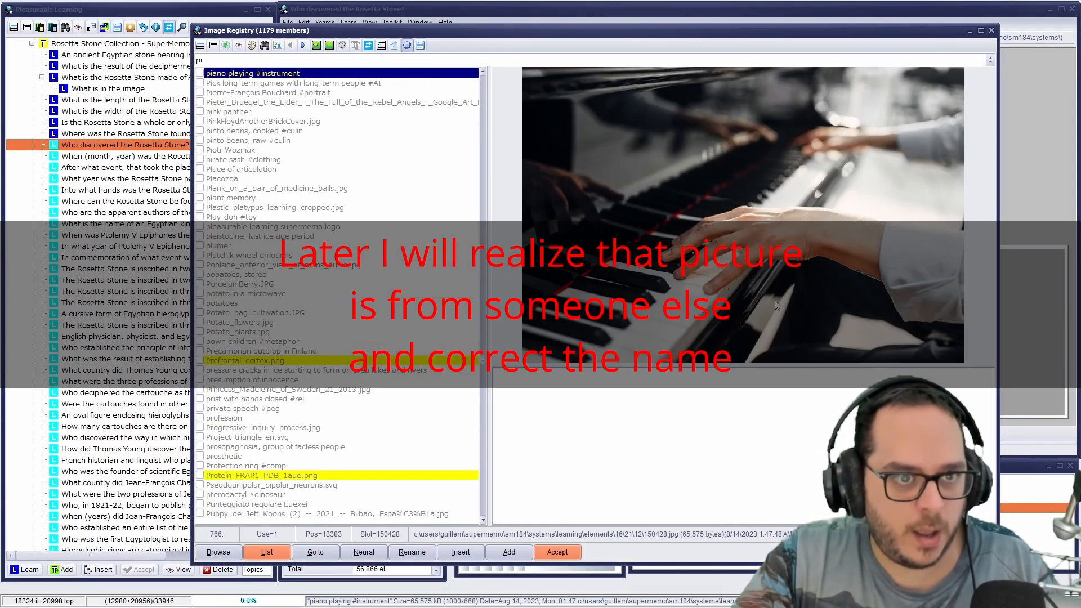
key("Down")
key("Down")
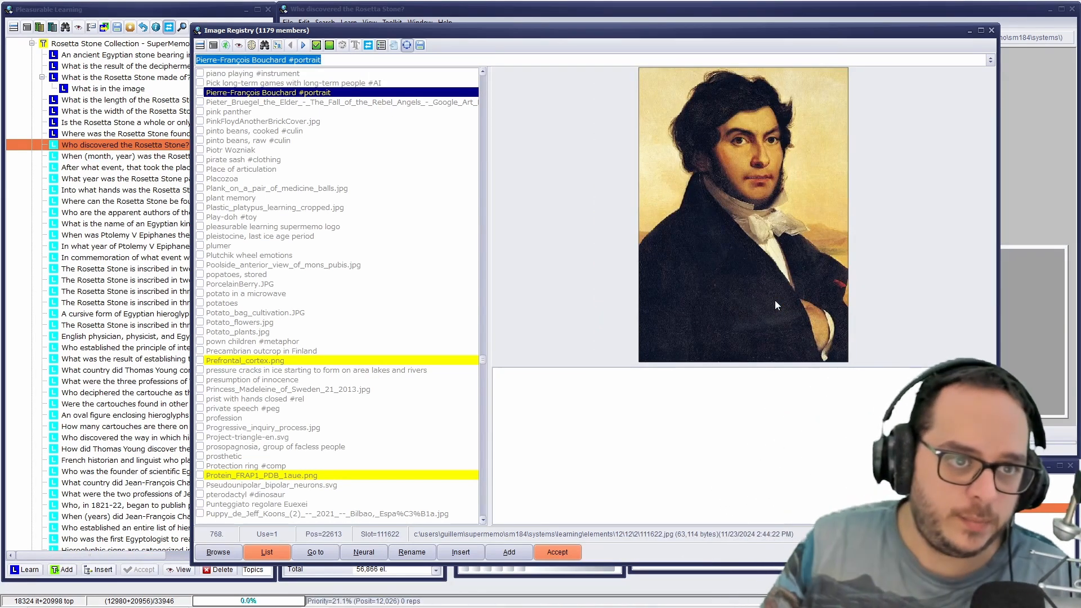
key("Return")
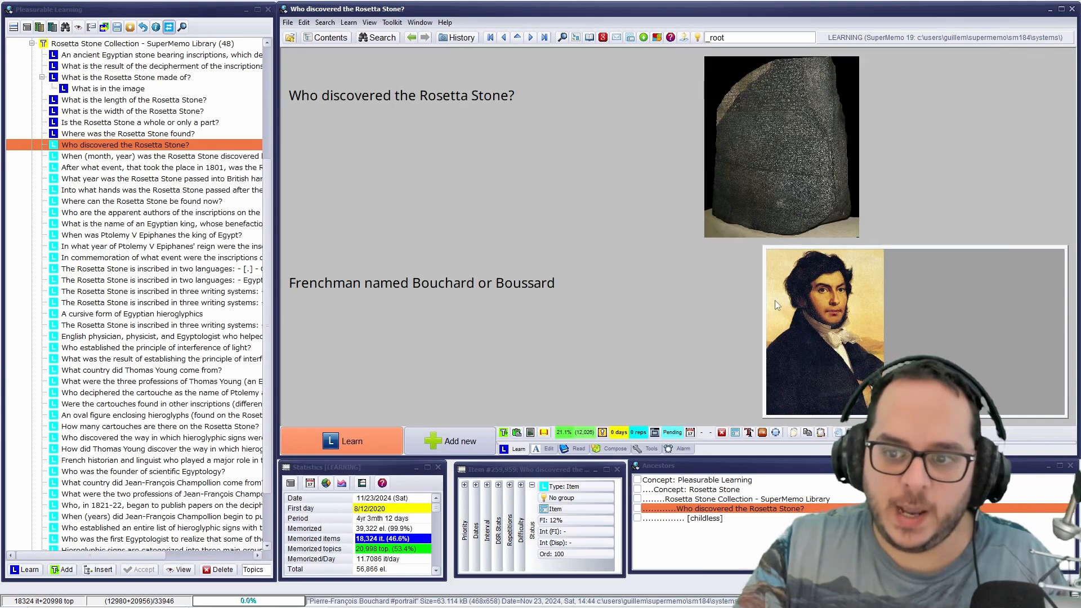
Mark the portrait component as Answer so it stays hidden at question time.
right_click(777, 299)
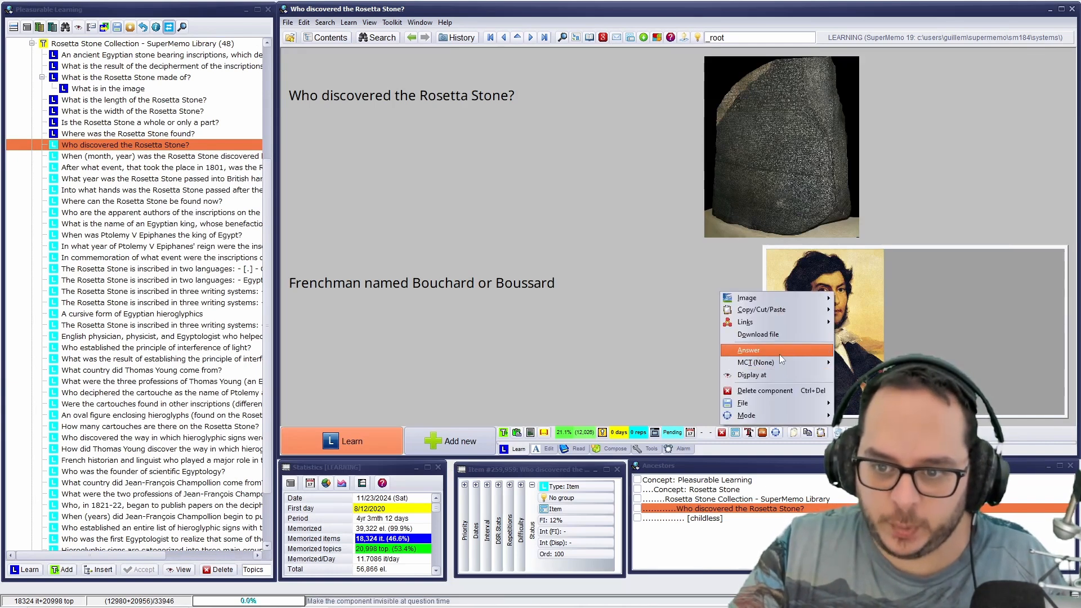
key("Escape")
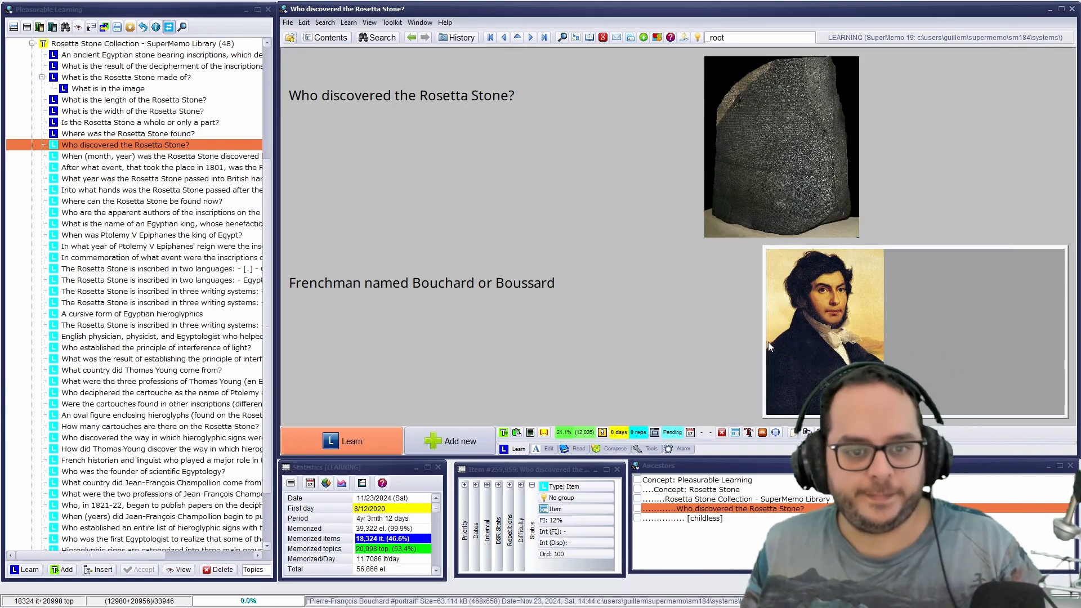
key("Escape")
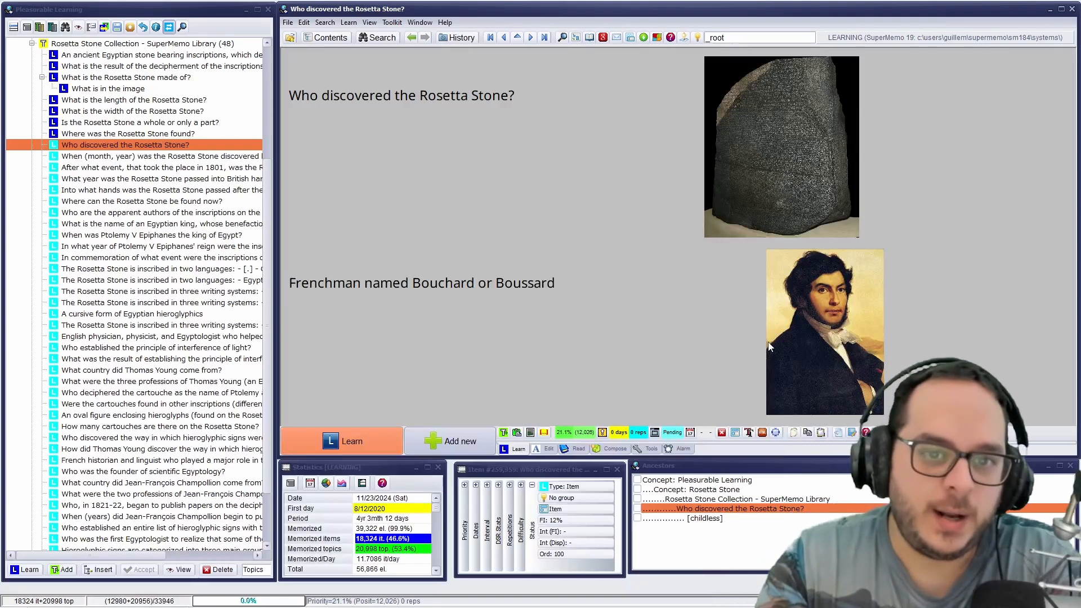
Check the portrait's entry and usage in the image registry.
left_click(787, 325)
double_click(786, 326)
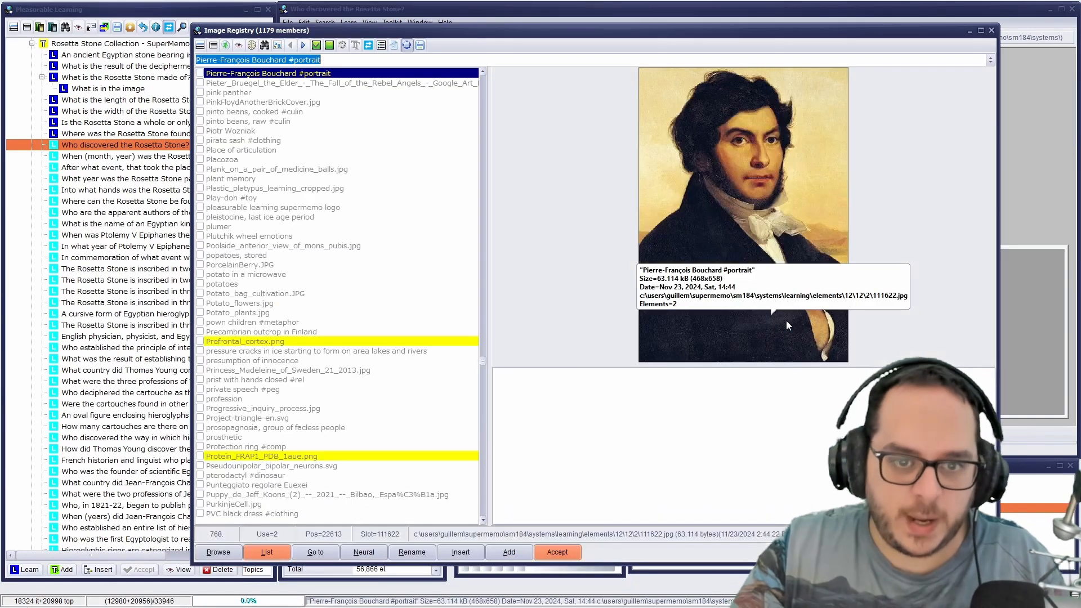
key("Escape")
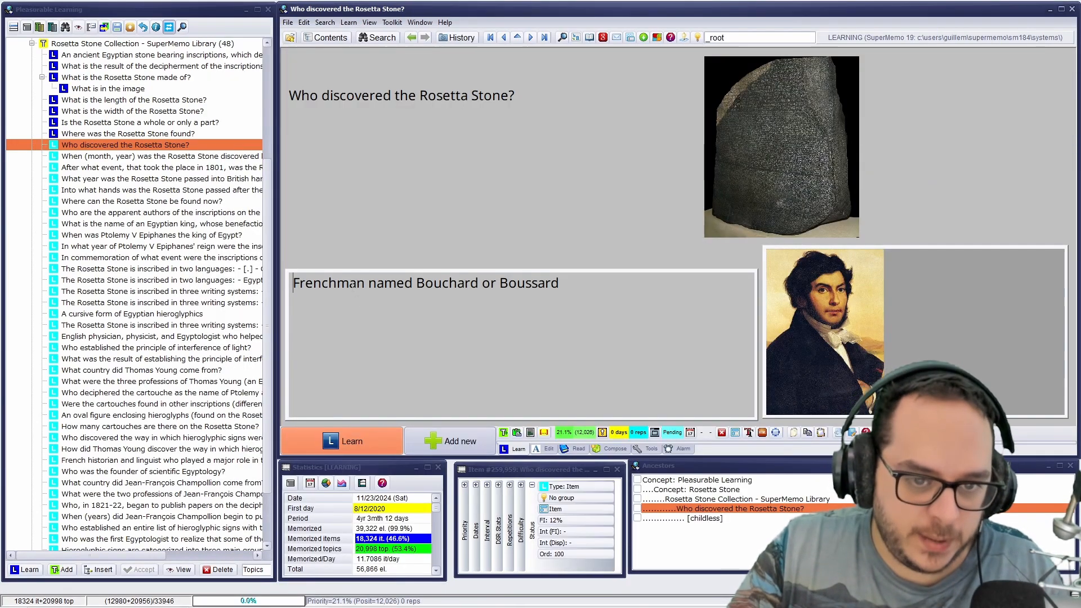
Insert the first name "Pierre-François" before "Bouchard or Boussard" in the item's answer text.
left_click(414, 278)
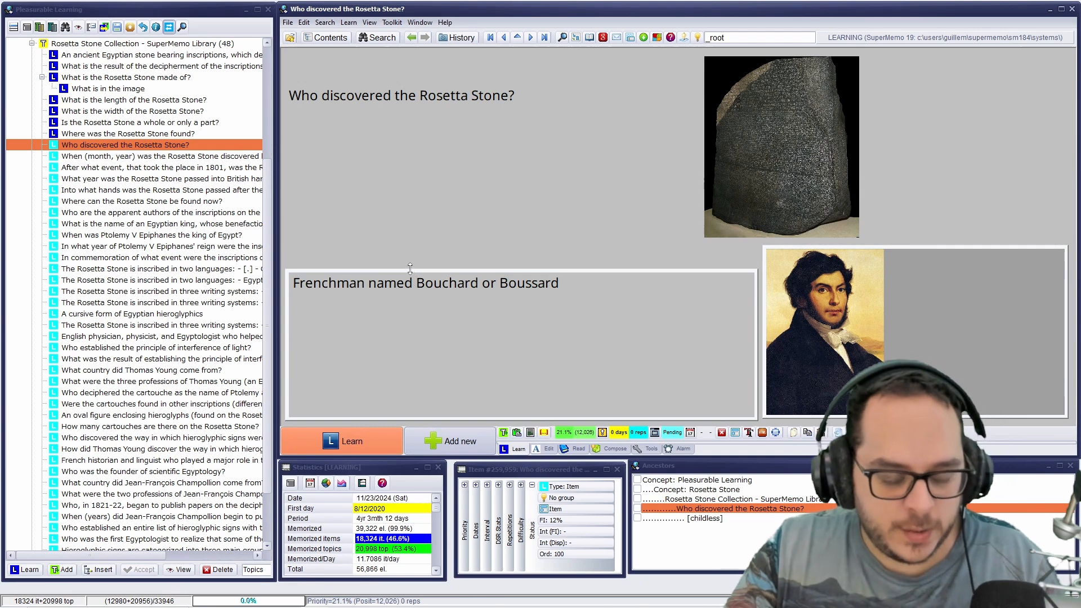
type("Pierre-François")
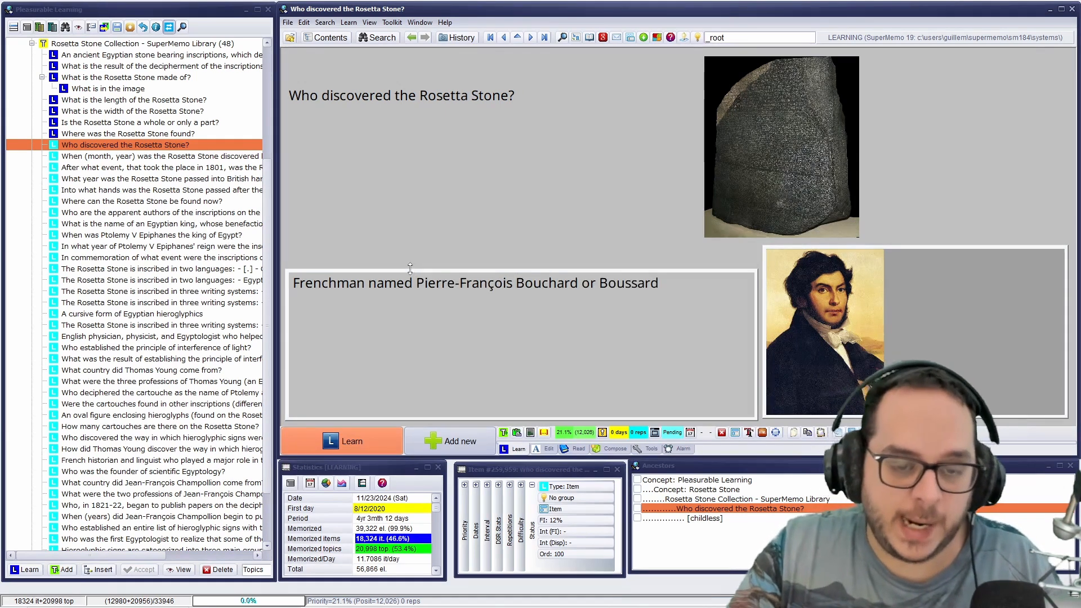
left_click_drag(417, 284, 659, 283)
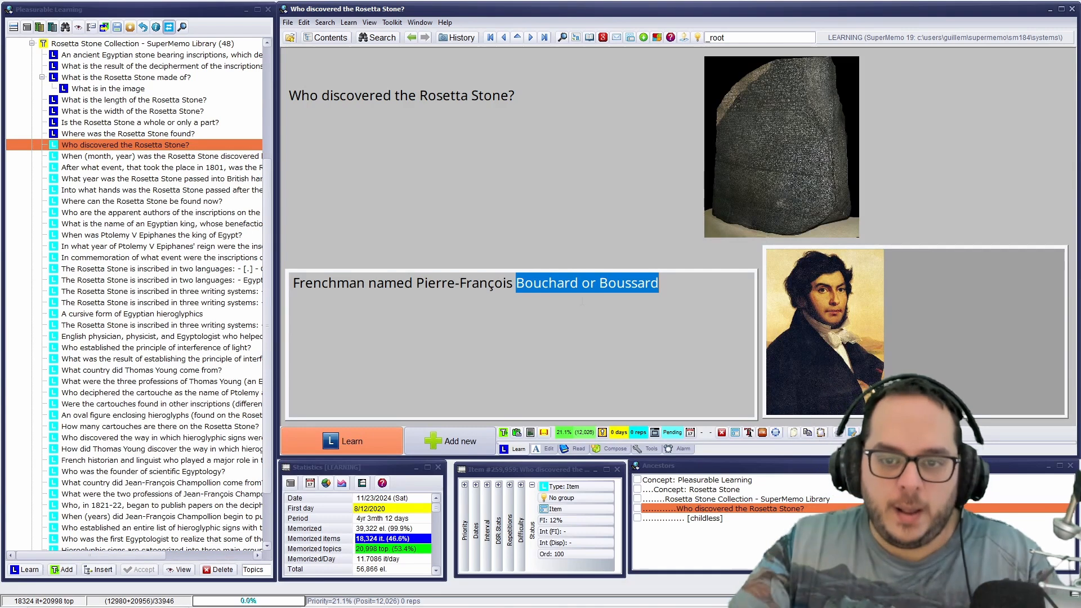
key("Escape")
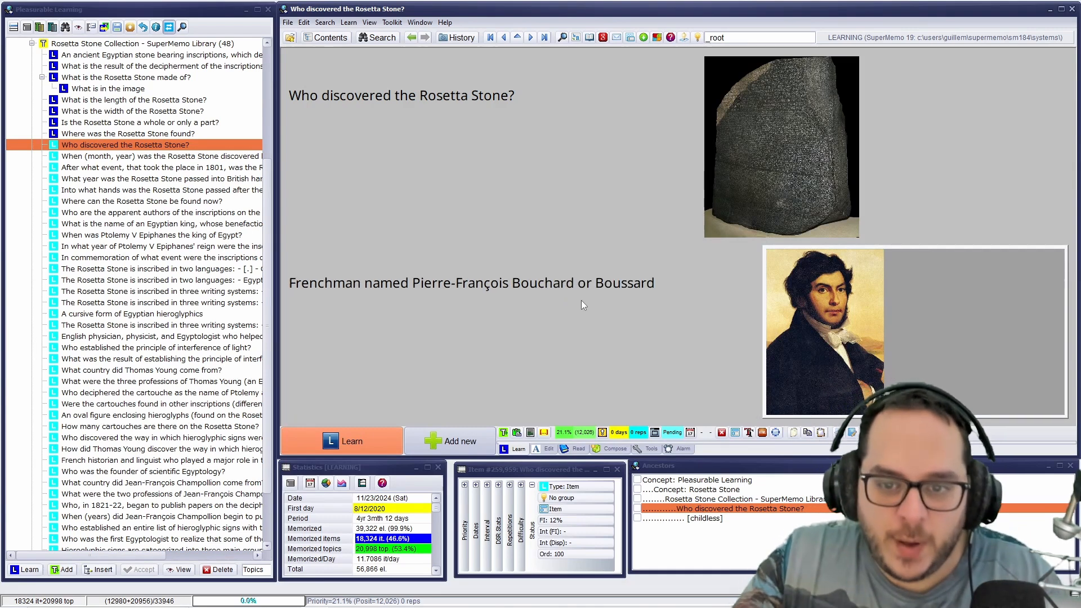
Enclose "or Boussard" in parentheses in the answer of the item "Who discovered the Rosetta Stone?".
left_click(801, 295)
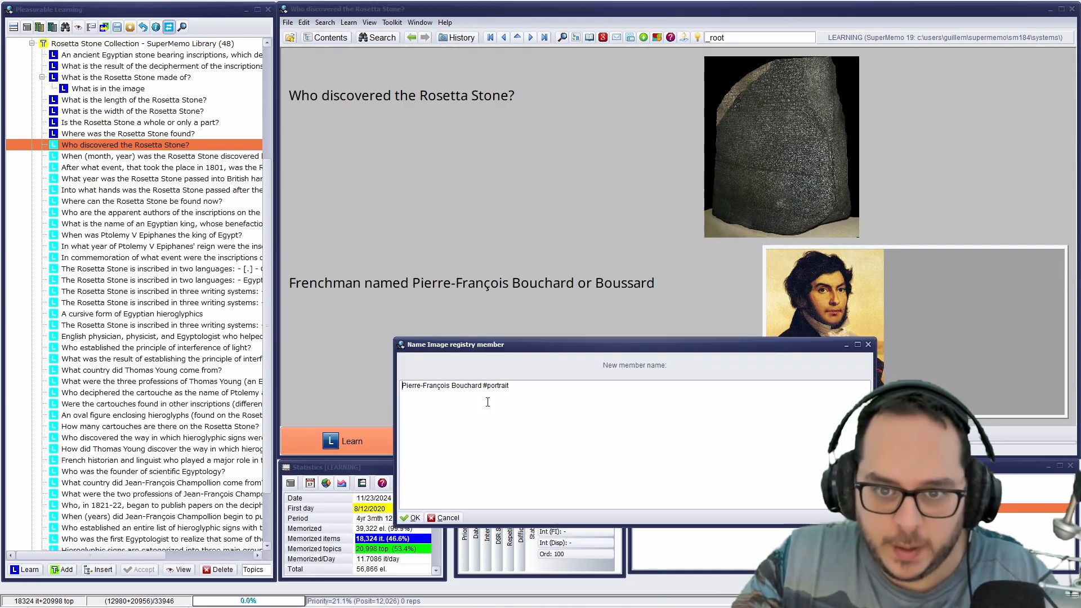
left_click(868, 344)
left_click(596, 282)
left_click(582, 281)
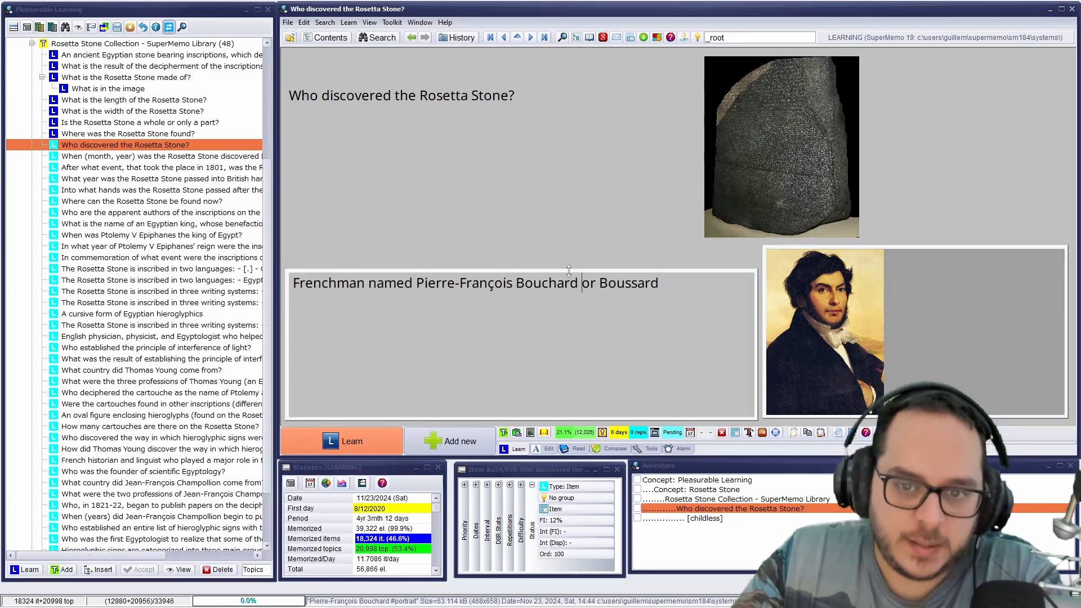
type("(")
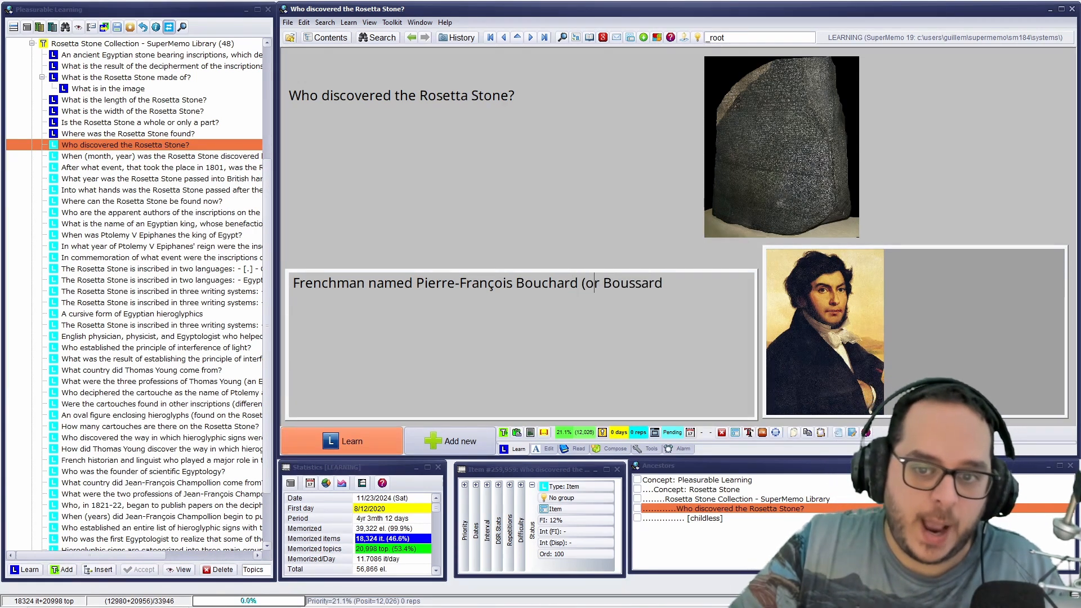
left_click(564, 268)
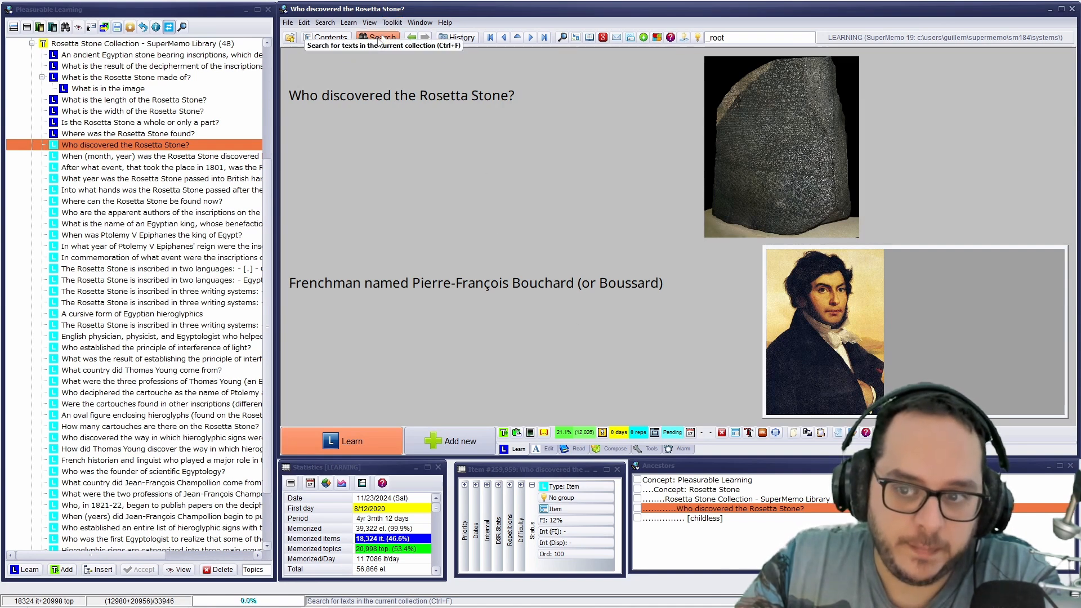
Run a learning repetition of the item "Who discovered the Rosetta Stone?", show its answer and give it the lowest grade.
left_click(343, 441)
left_click(452, 311)
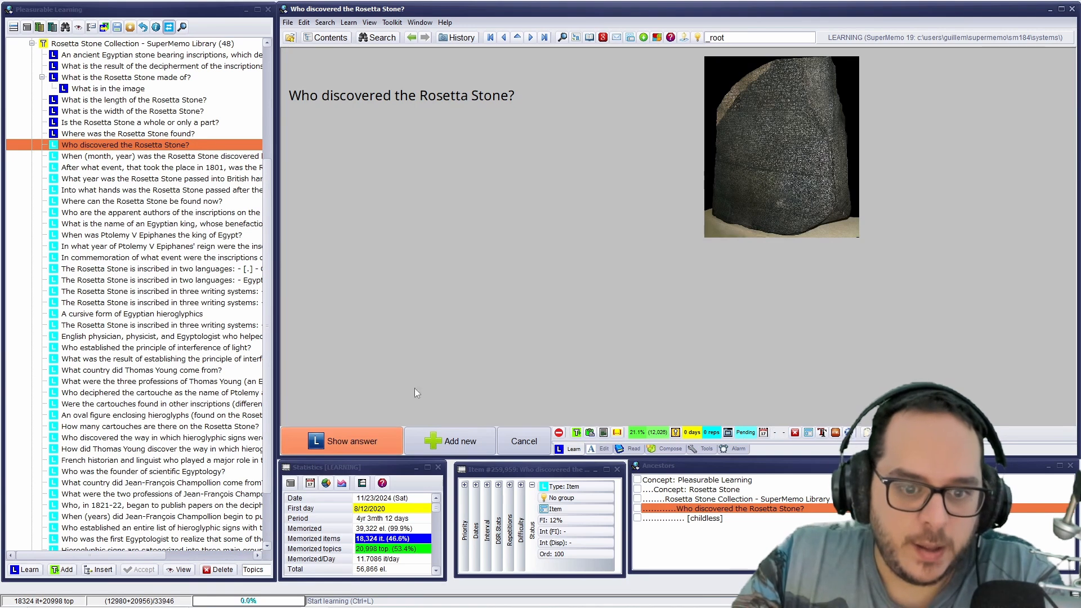
left_click(359, 444)
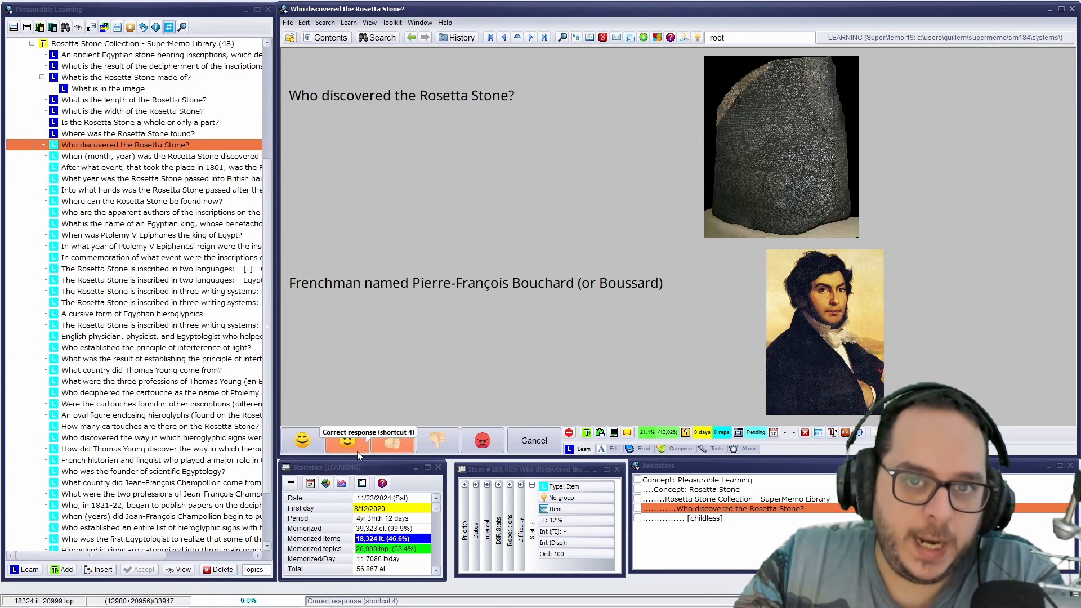
left_click(365, 283)
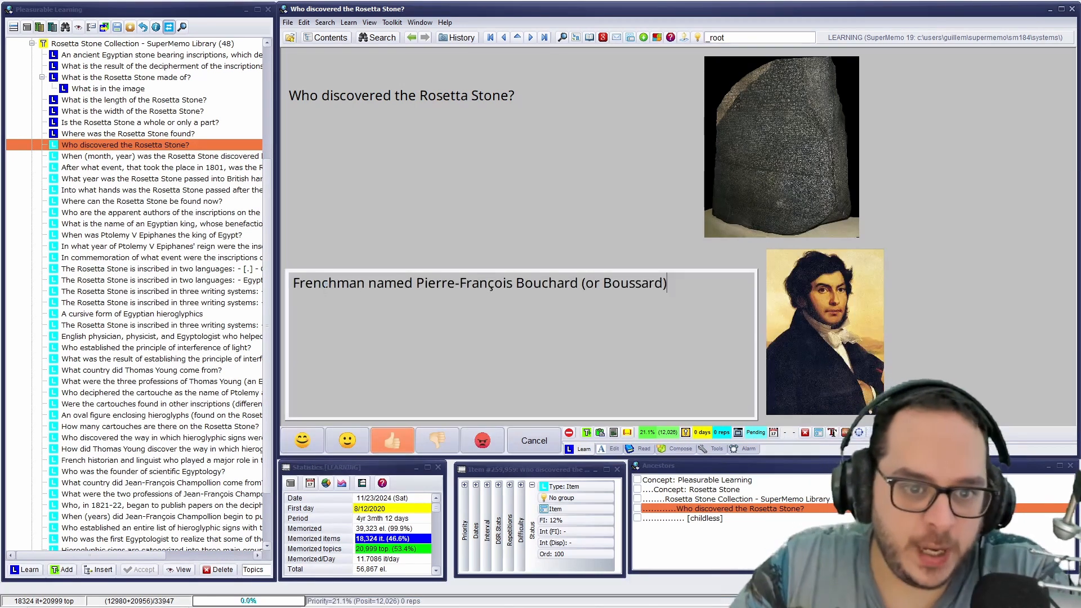
left_click_drag(365, 284, 291, 282)
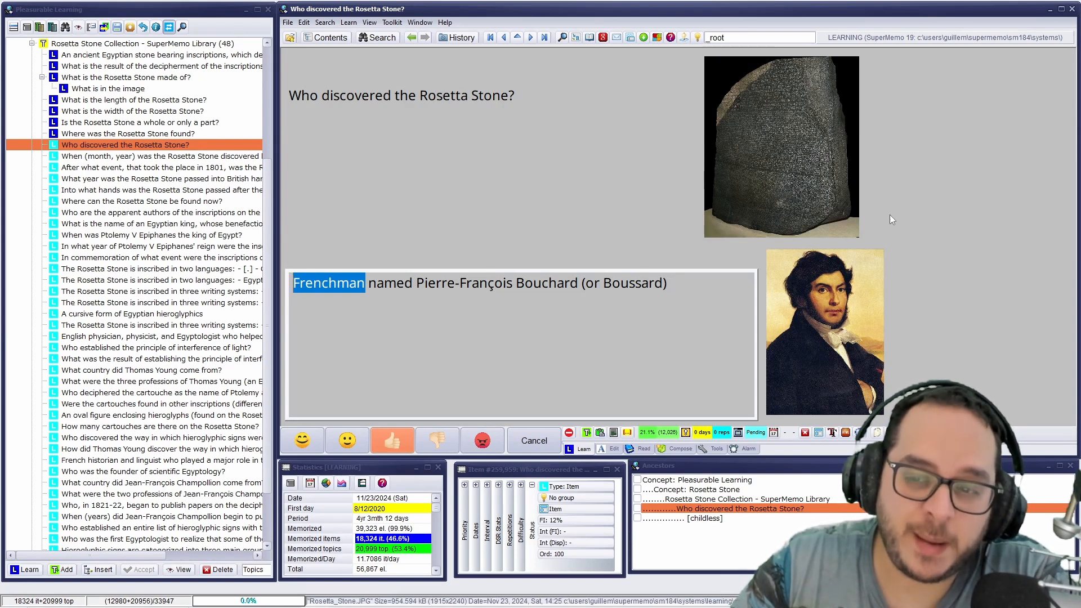
mouse_move(864, 315)
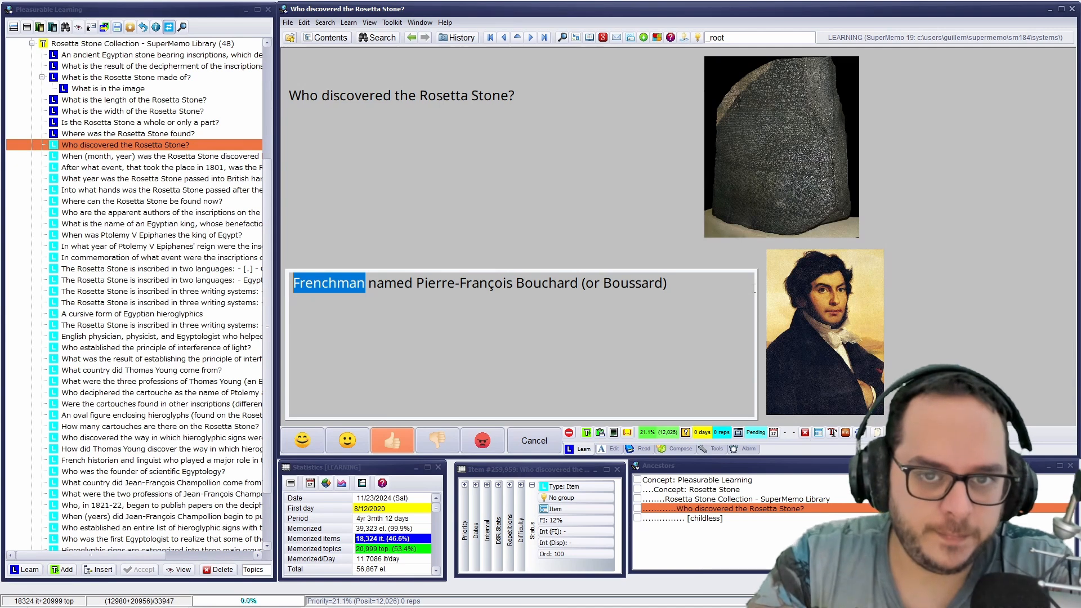
key("Escape")
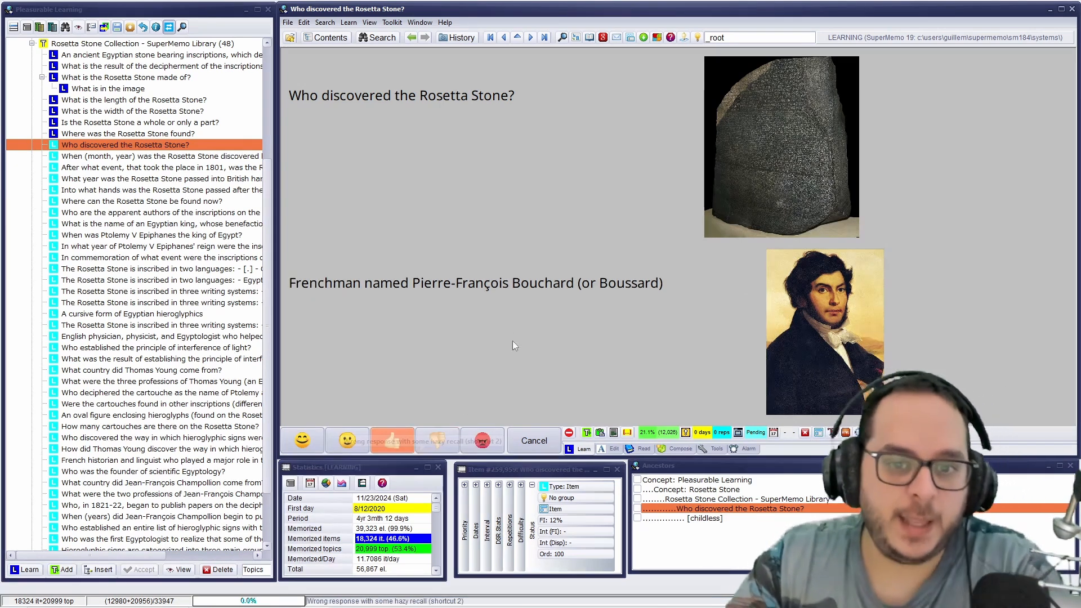
left_click(489, 440)
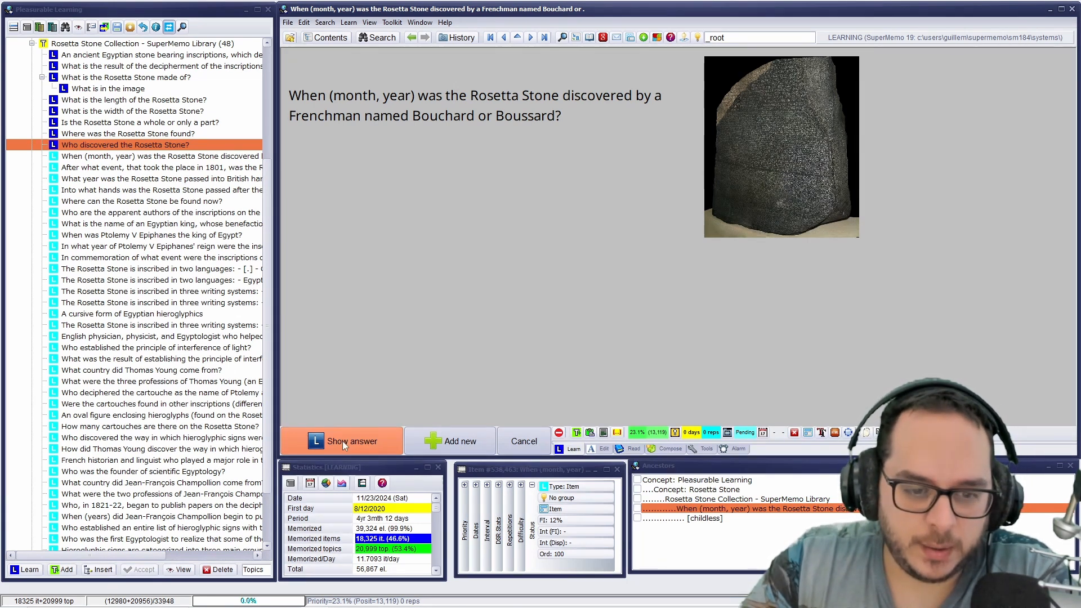
Show the answer and move "by a Frenchman named Bouchard or Boussard" from the question into parentheses after "Aug 1799".
left_click(342, 440)
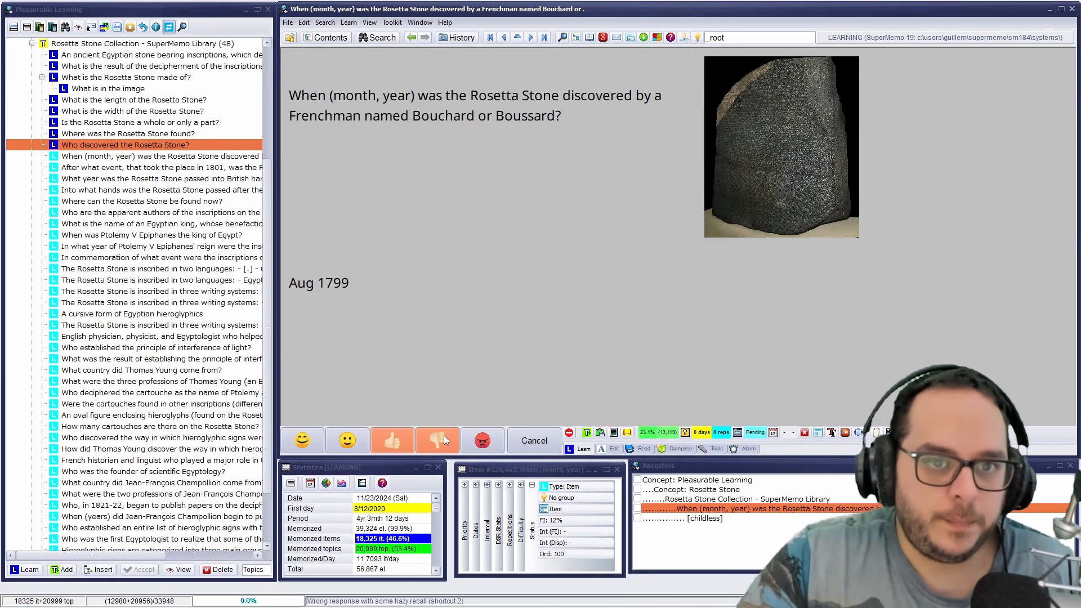
left_click(570, 103)
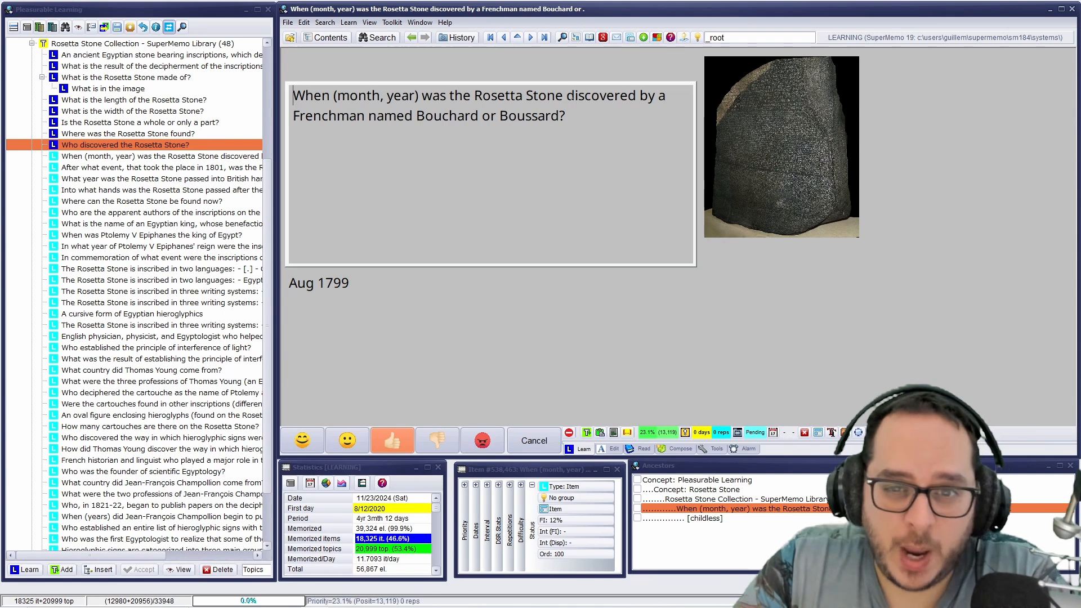
left_click_drag(565, 116, 638, 96)
key("shift+Left")
key("ctrl+c")
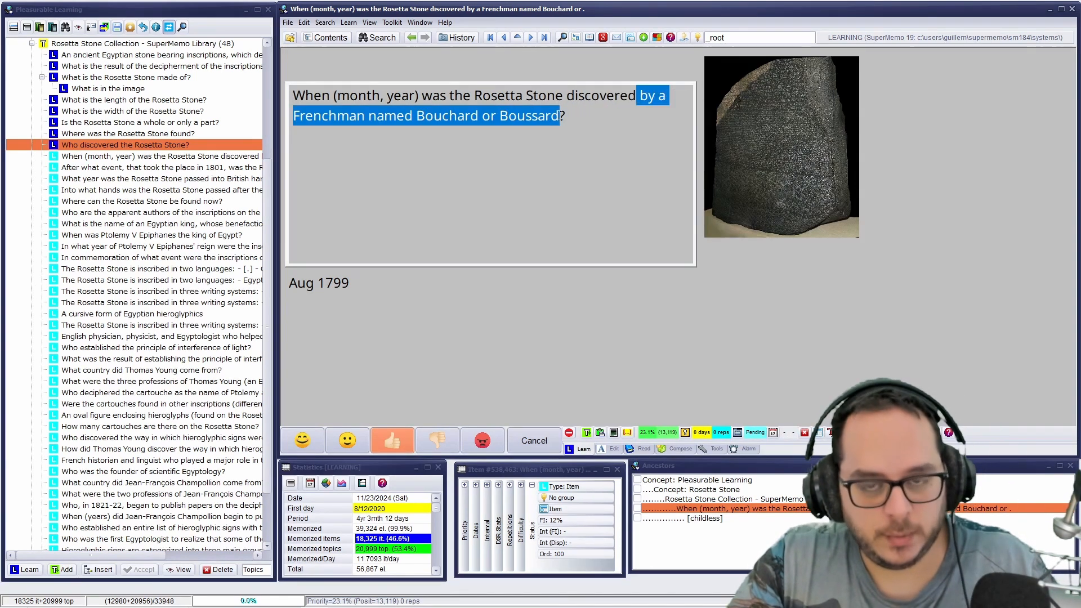
key("BackSpace")
left_click(515, 303)
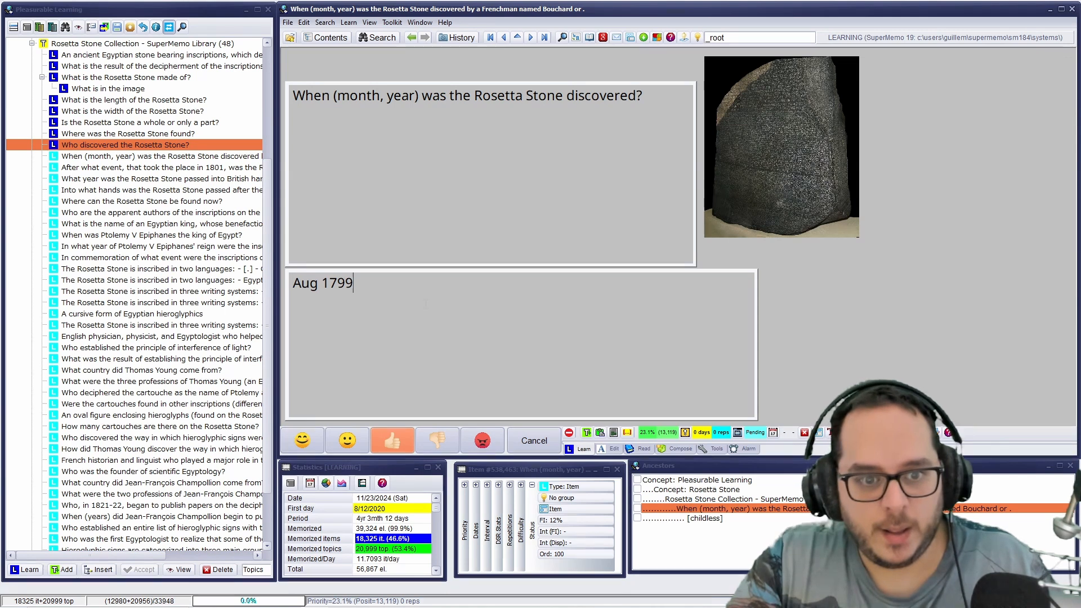
type("(")
key("ctrl+v")
key("Escape")
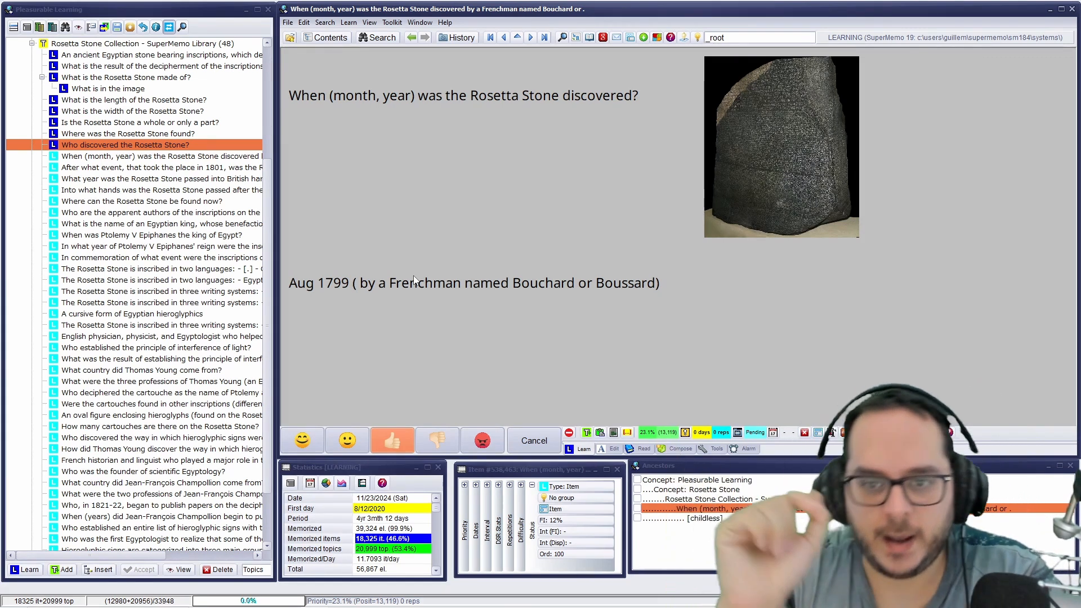
Add the registry image of Pierre-François Bouchard's portrait to the empty image component of the discovery date item.
left_click(372, 283)
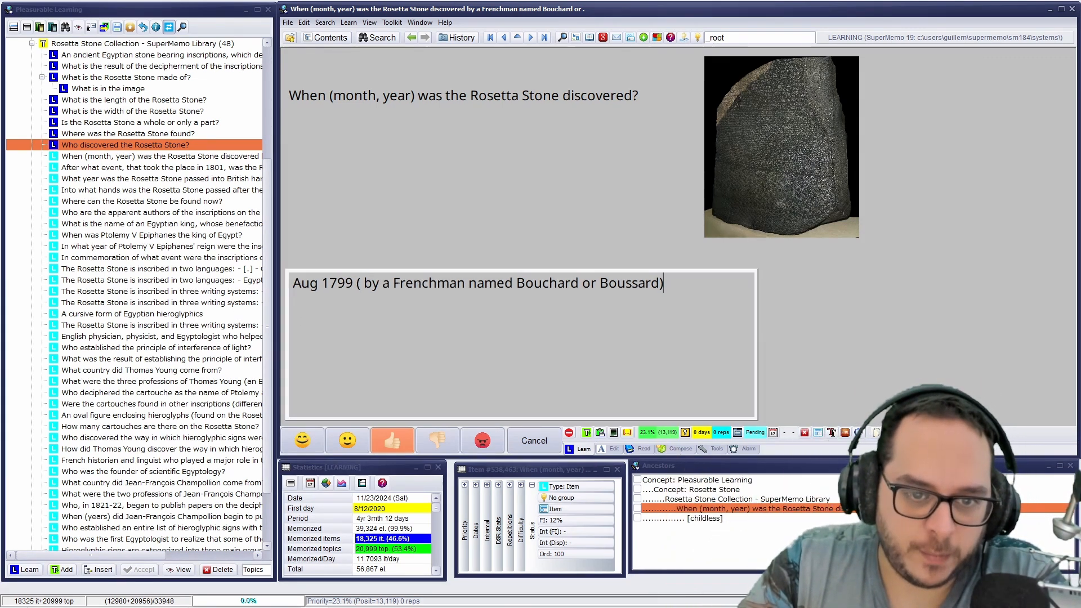
left_click_drag(390, 283, 651, 283)
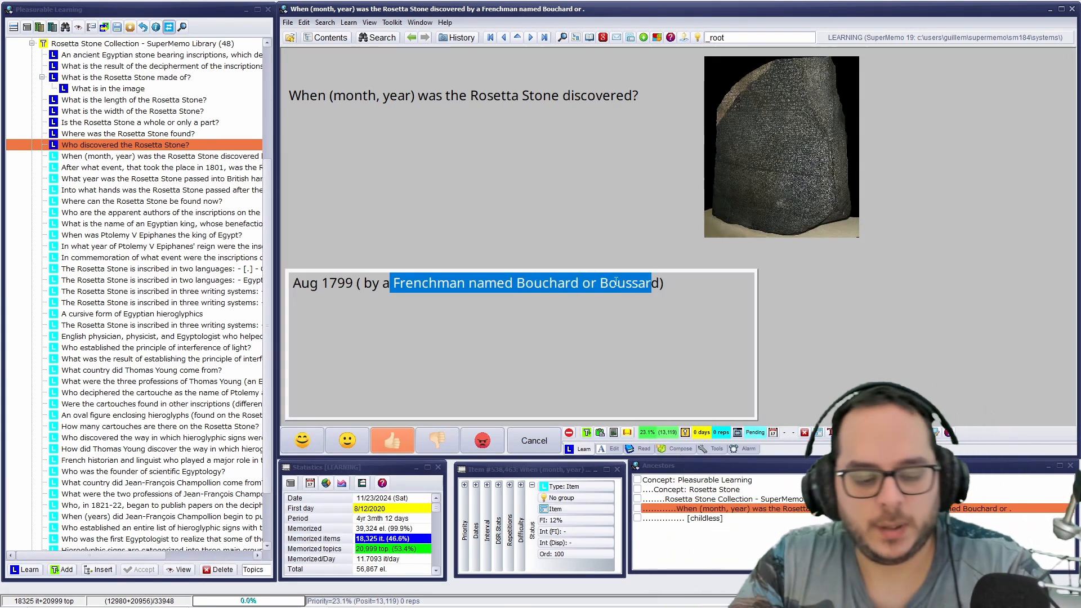
left_click(888, 288)
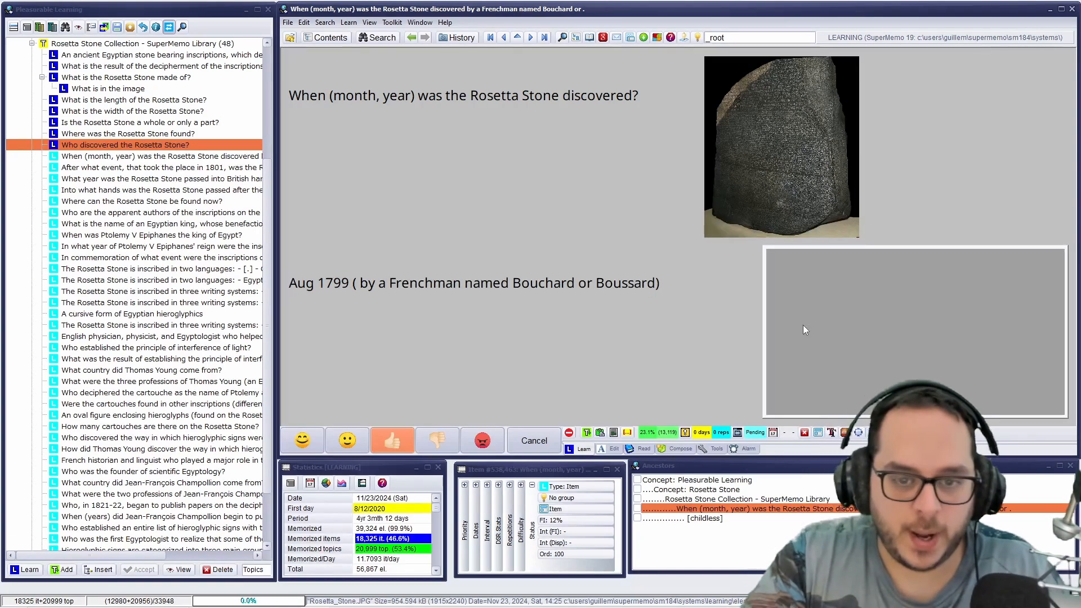
key("ctrl+F8")
type("pie")
key("Return")
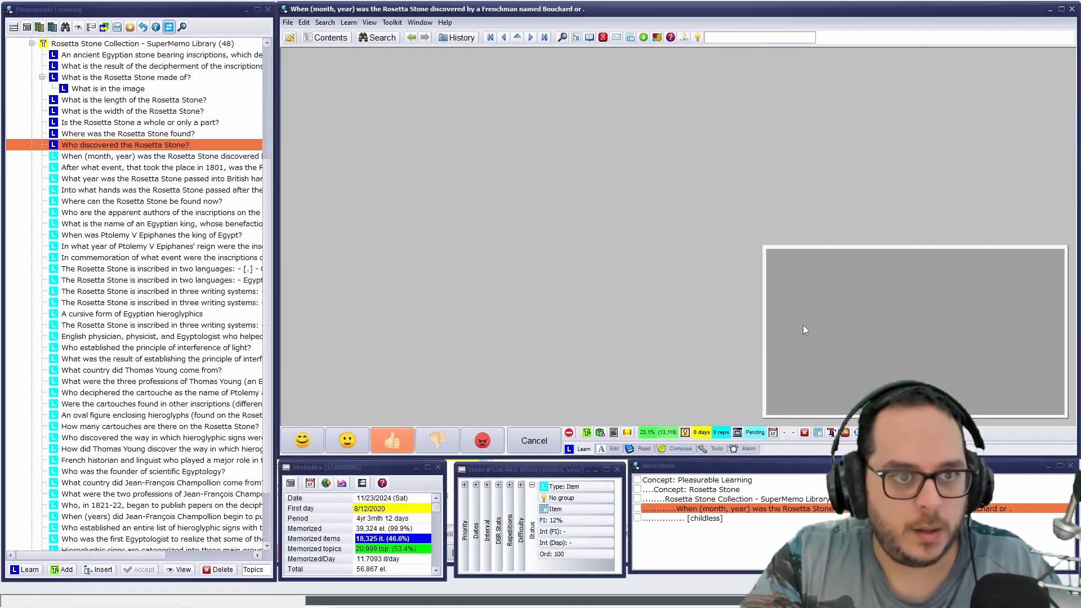
Mark the portrait component as Answer, and give the discovery date item the lowest grade to continue with the next repetition.
right_click(779, 283)
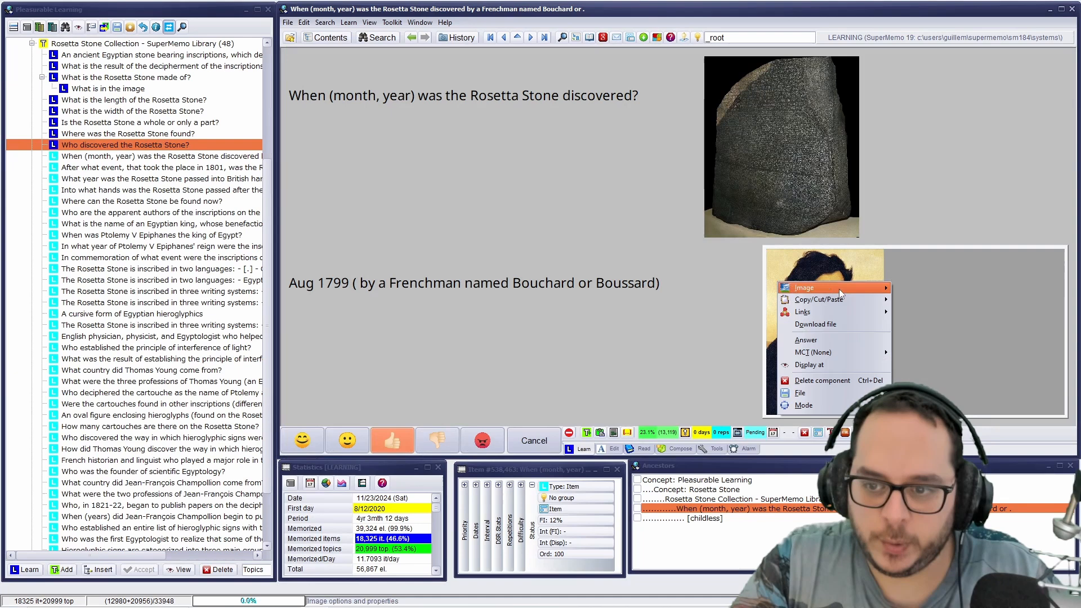
left_click(850, 340)
key("Escape")
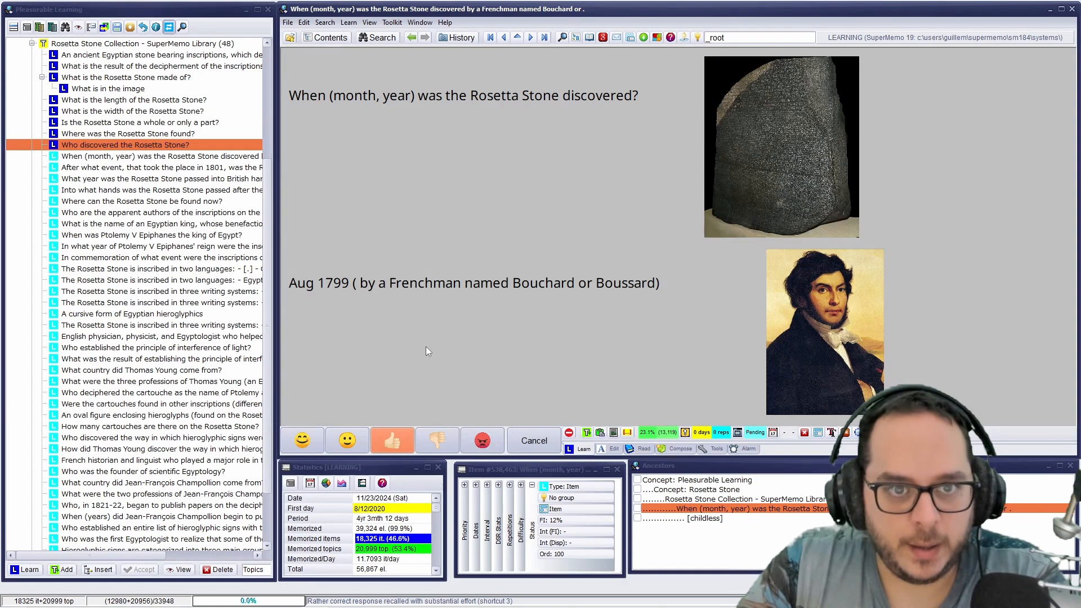
left_click(492, 435)
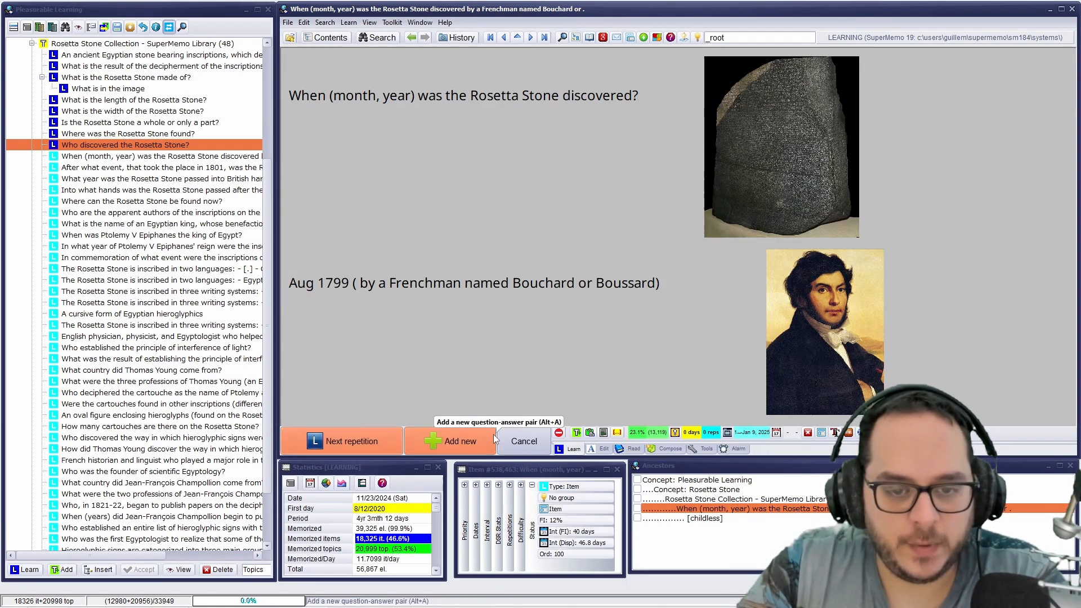
left_click(366, 438)
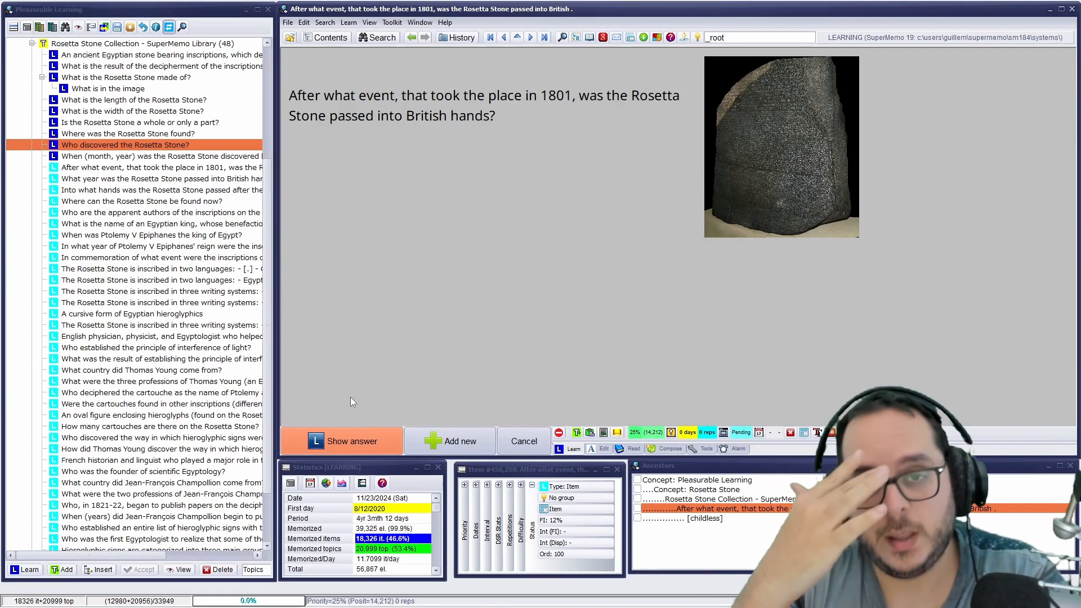
Go back to the discovery date item and remove "(month, year)" from its question.
key("alt+Left")
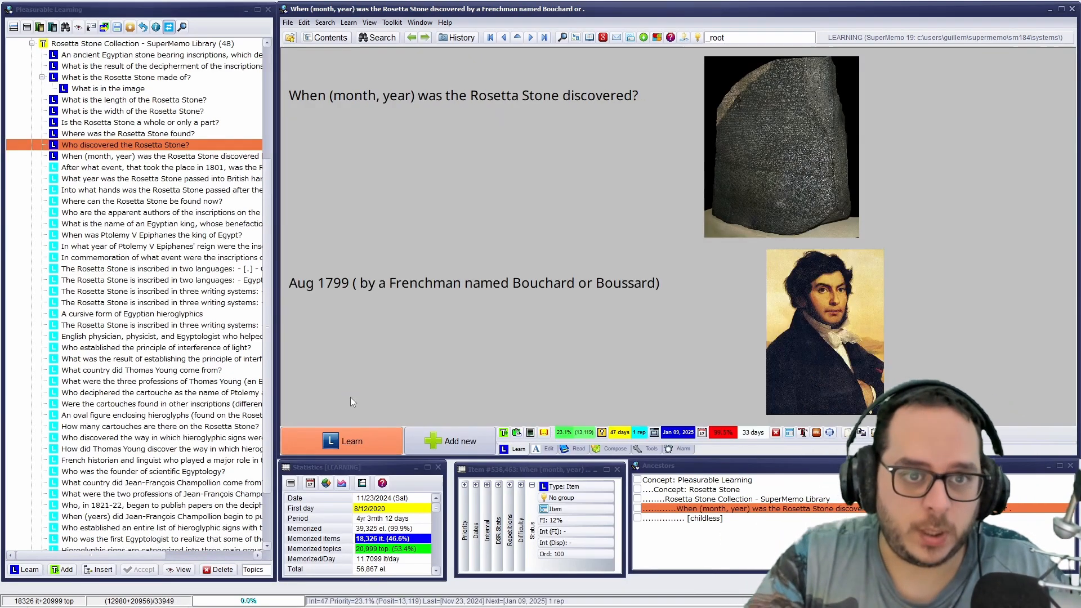
left_click(366, 109)
left_click_drag(421, 96, 330, 96)
key("Delete")
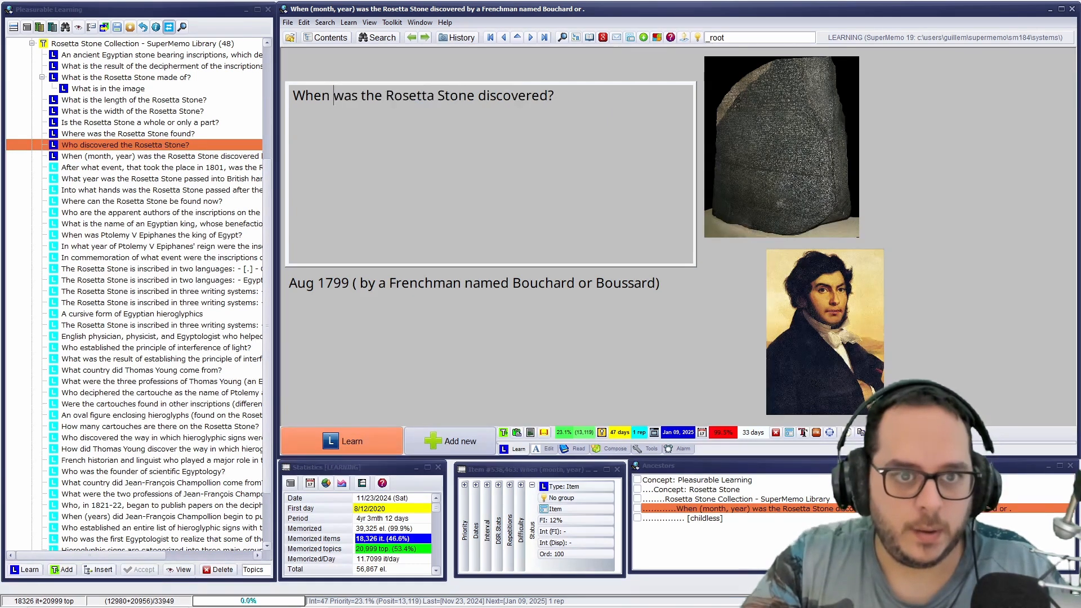
key("Escape")
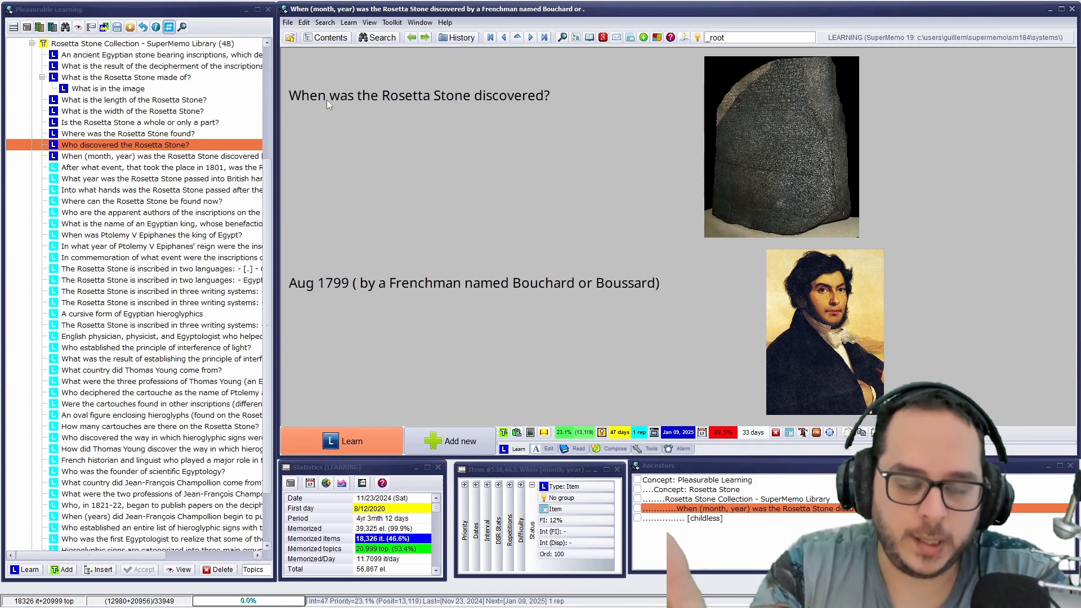
left_click(306, 288)
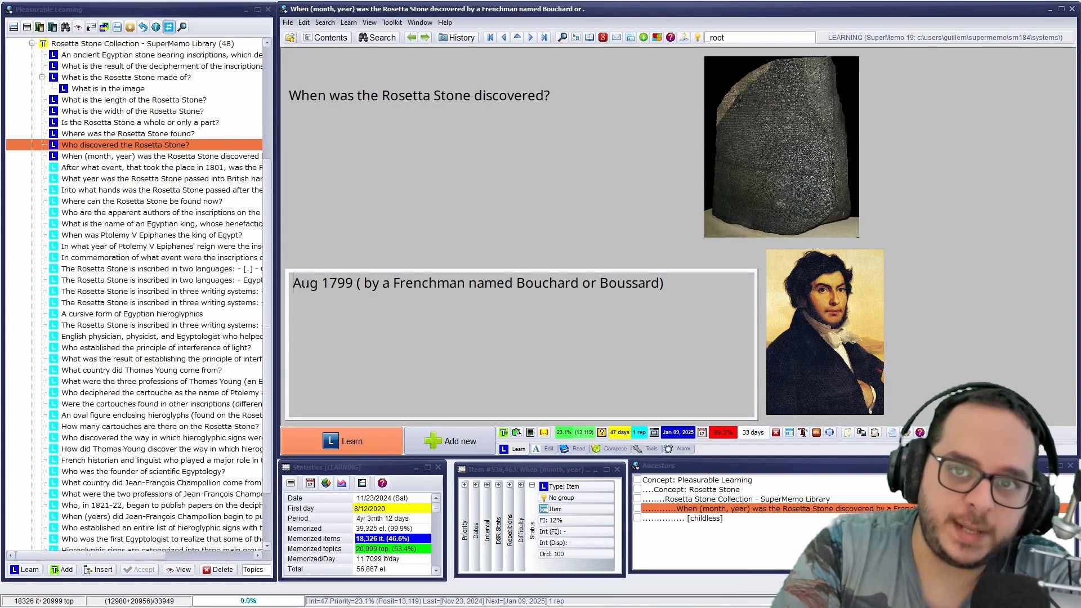
key("Escape")
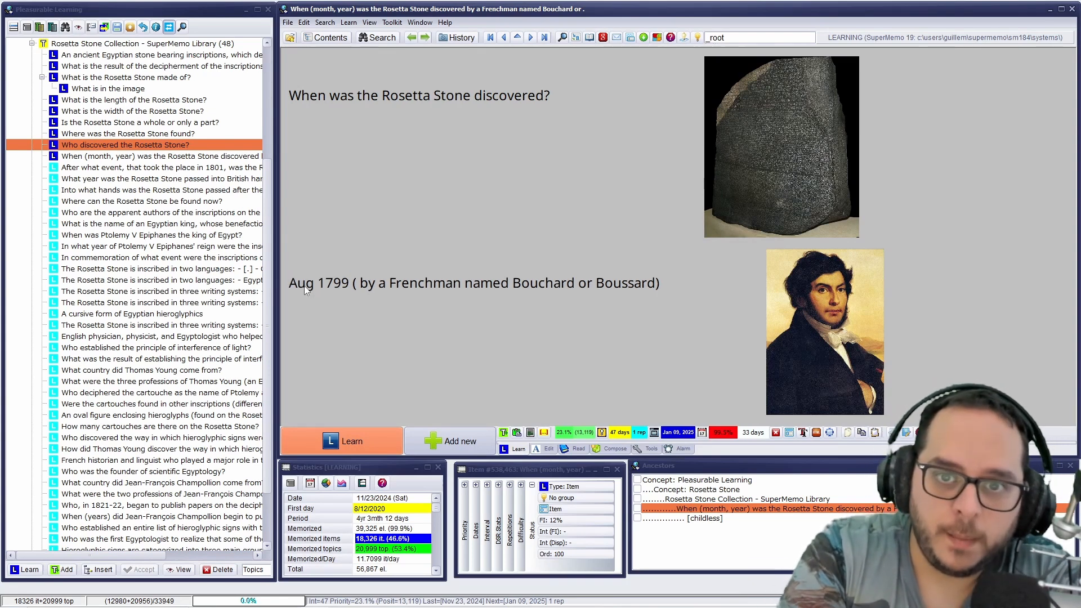
Go forward to the item about the 1801 event, start its repetition and show the answer.
key("alt+Right")
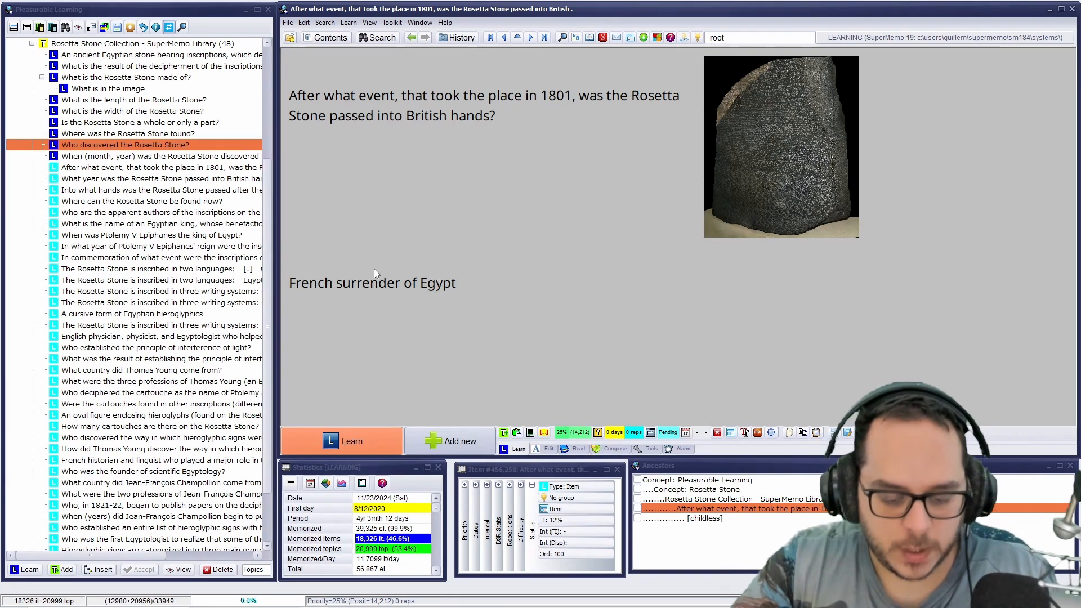
key("ctrl+l")
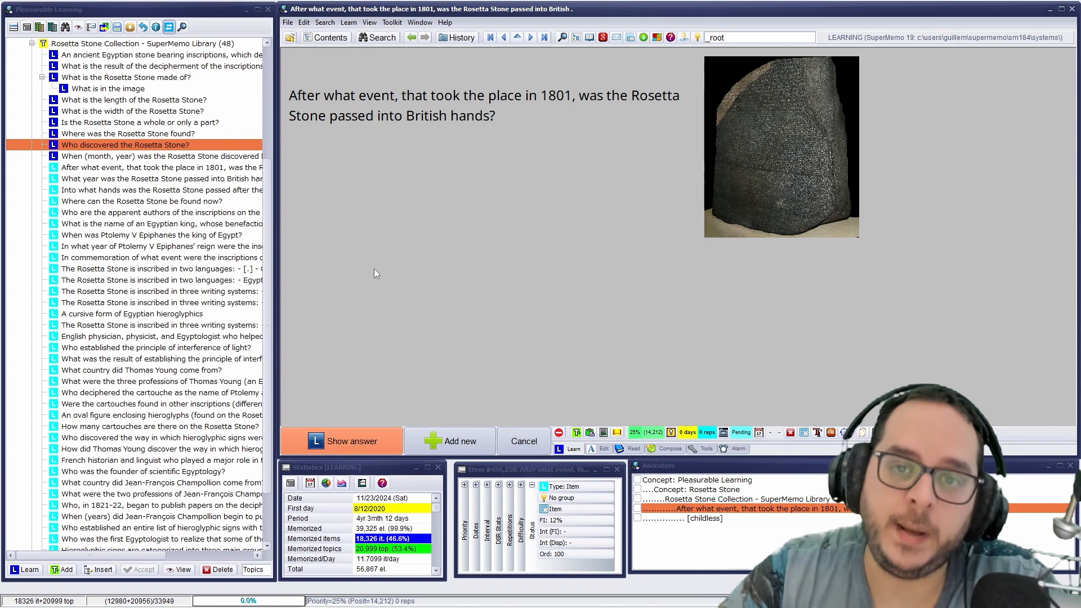
key("Return")
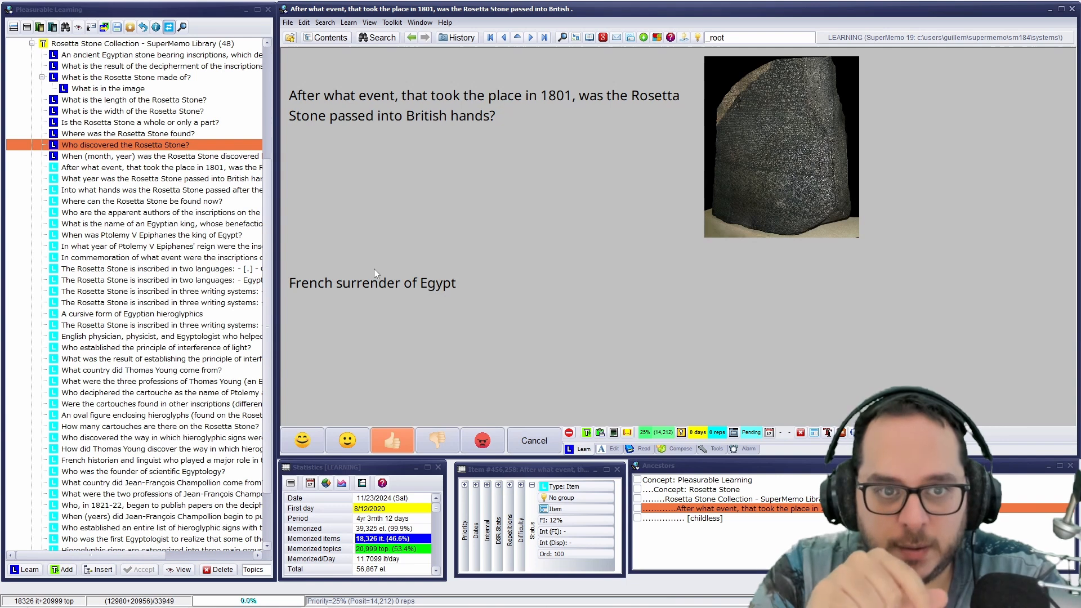
Open the question about the 1801 event for editing and highlight the year 1801 in it.
left_click(542, 97)
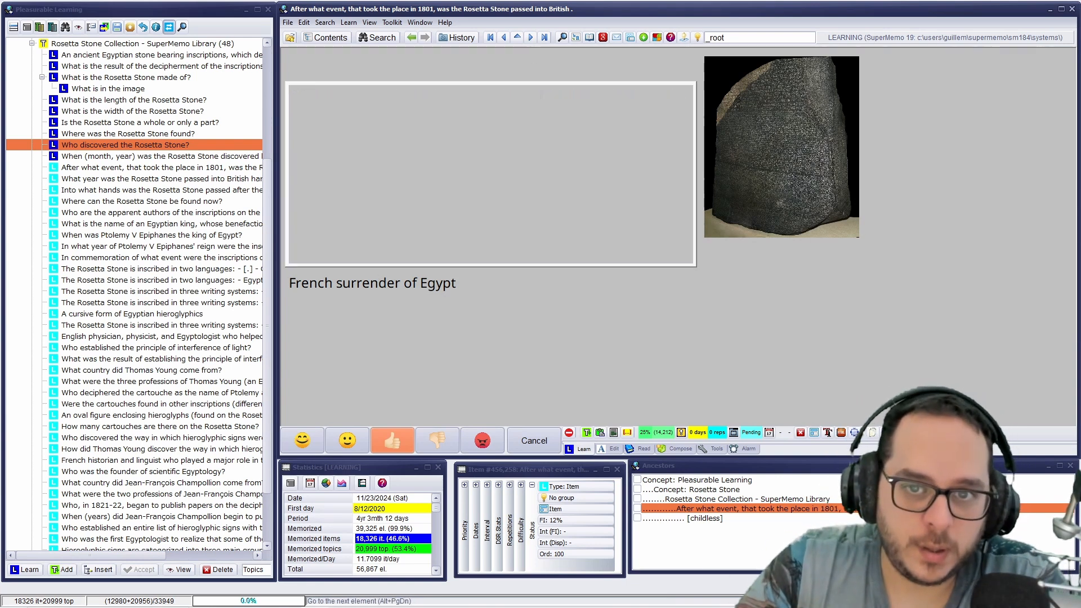
left_click_drag(576, 95, 545, 96)
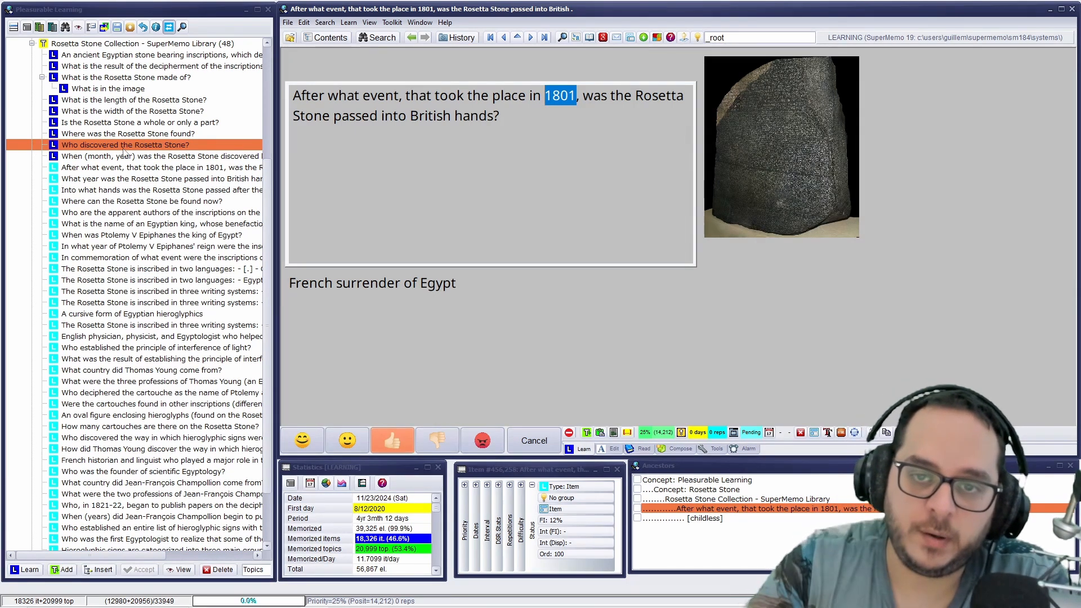
left_click(528, 124)
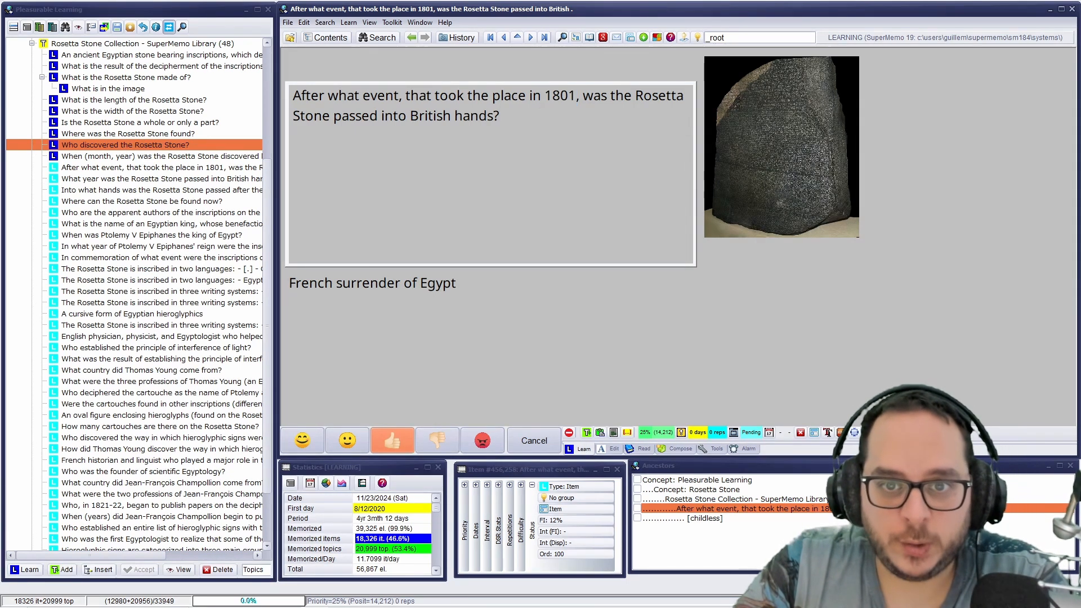
left_click_drag(539, 96, 576, 97)
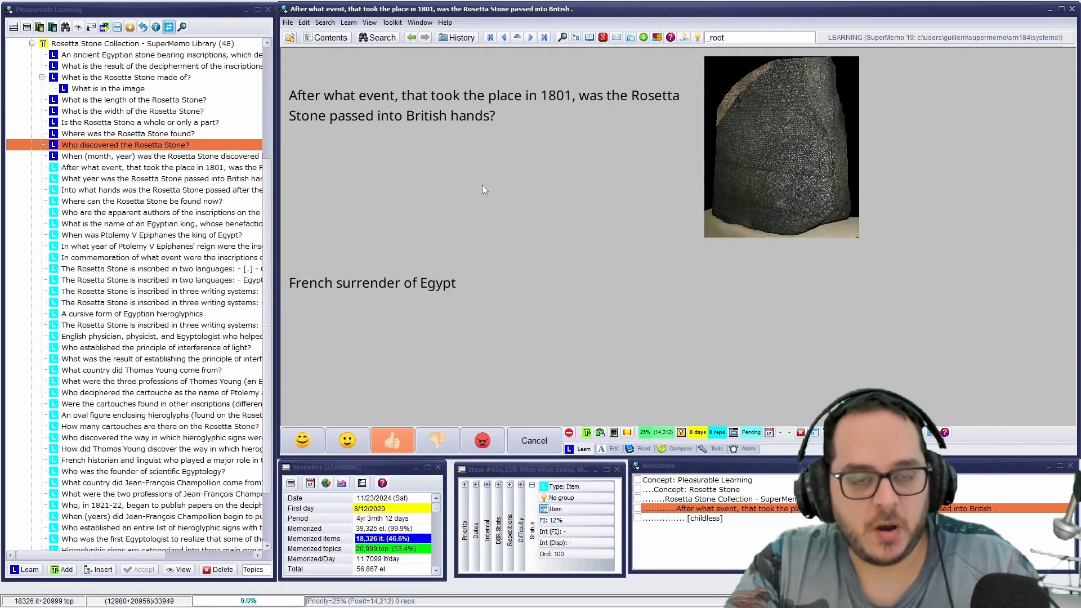
Give the 1801 event item the lowest grade, continue to the next repetition and show its answer.
left_click(338, 442)
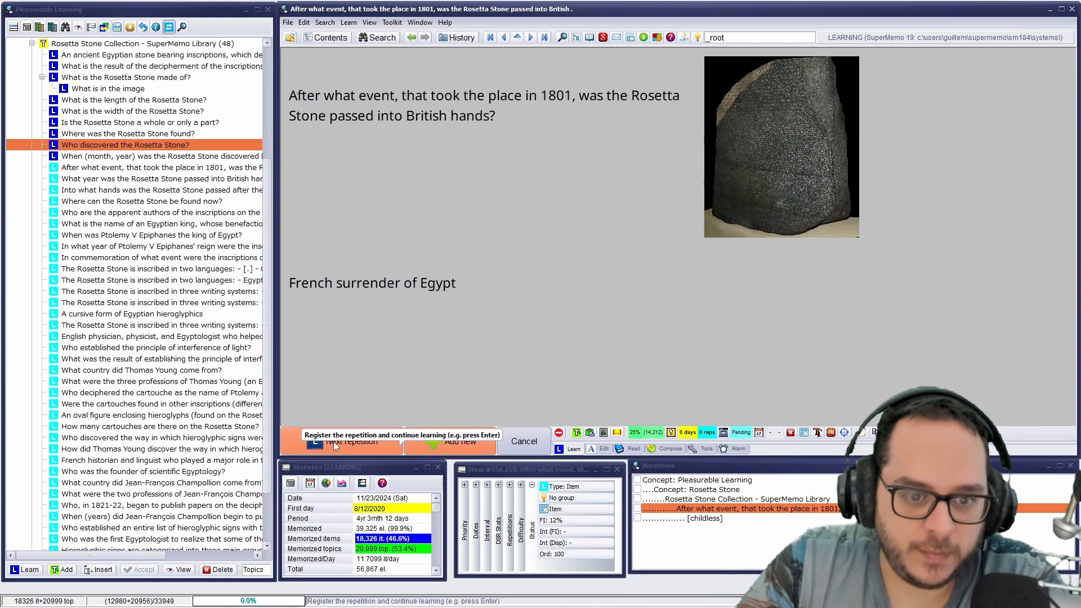
left_click(333, 441)
left_click(453, 320)
left_click(382, 432)
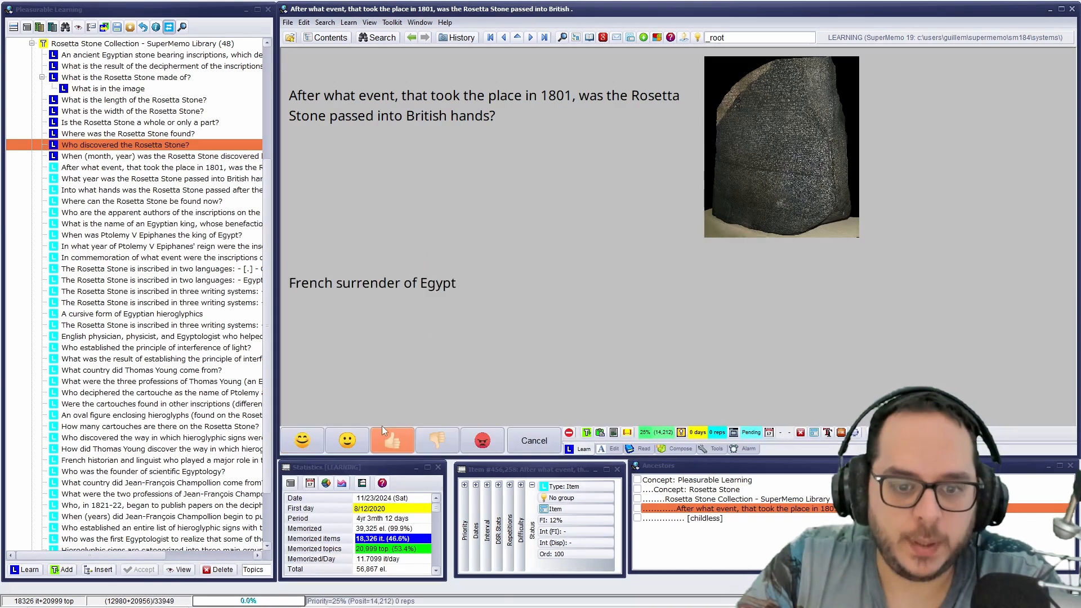
left_click(483, 441)
left_click(362, 432)
left_click(362, 436)
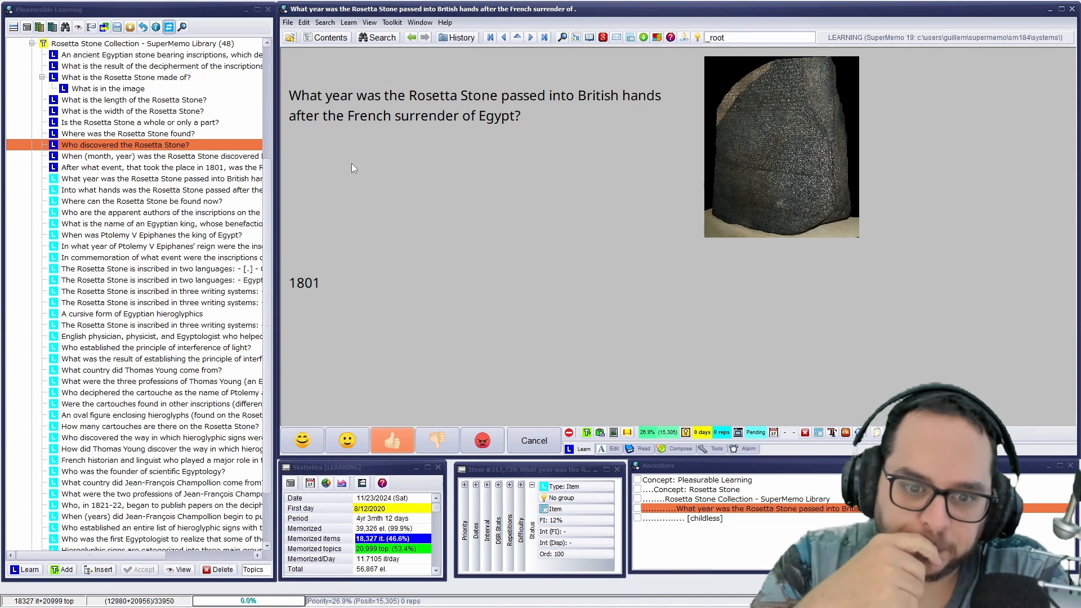
Give the item about the year of passing into British hands grade 3, and return to it to check its repetition history.
key("Return")
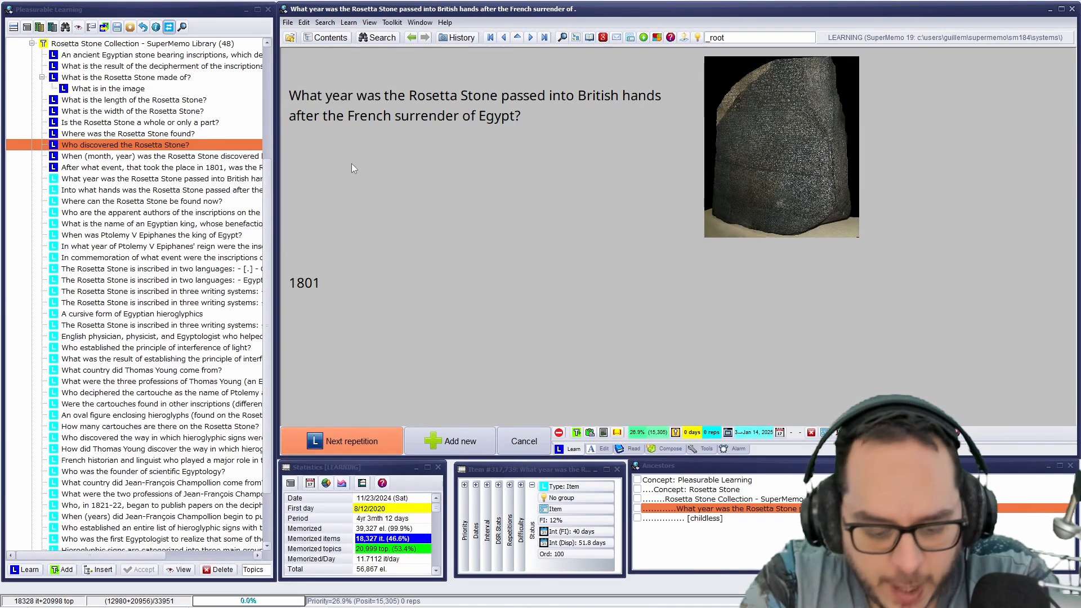
key("Return")
key("alt+Left")
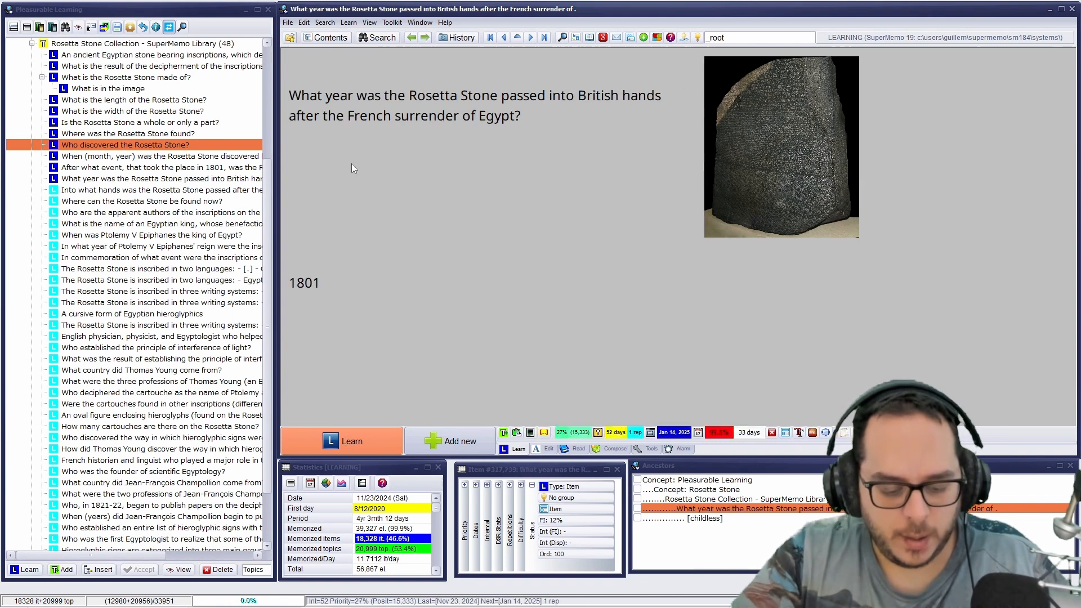
key("ctrl+shift+h")
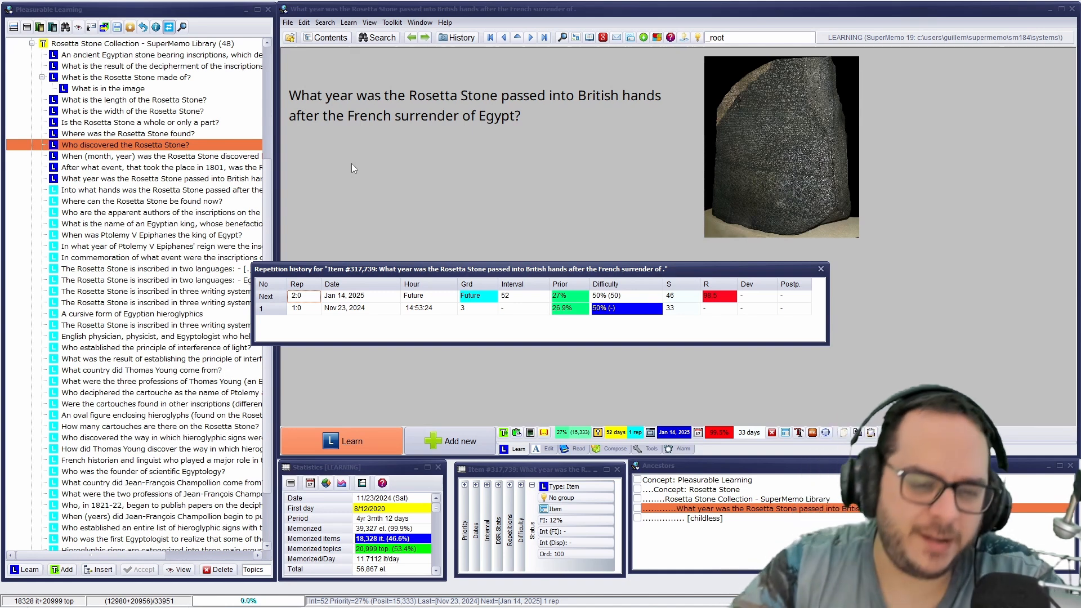
key("Escape")
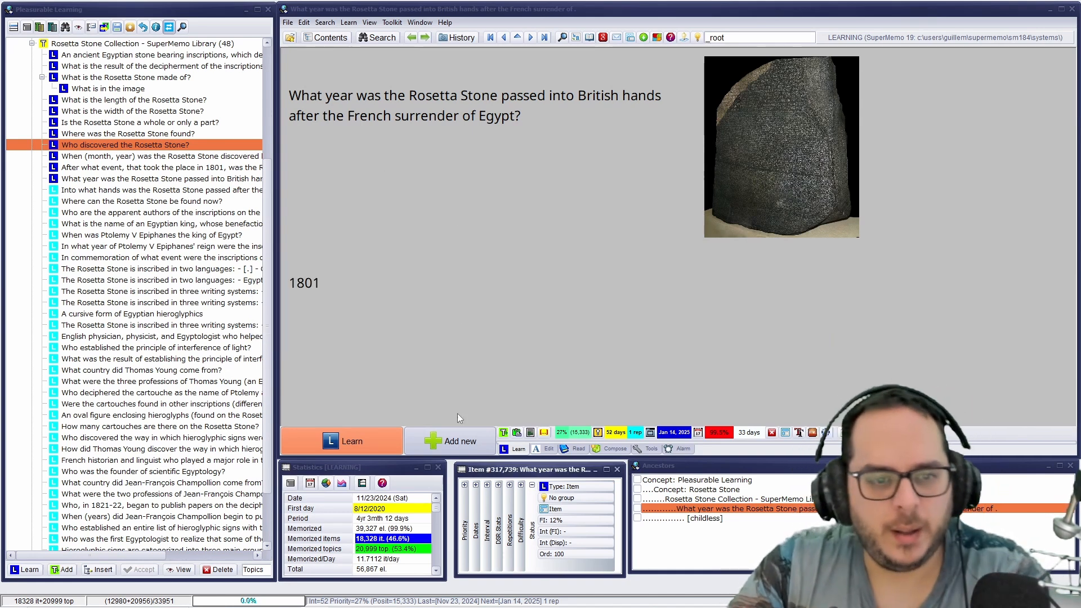
Continue learning, reveal the answer to the "Into what hands" item, and grade it 3 to reach the next repetition.
left_click(375, 434)
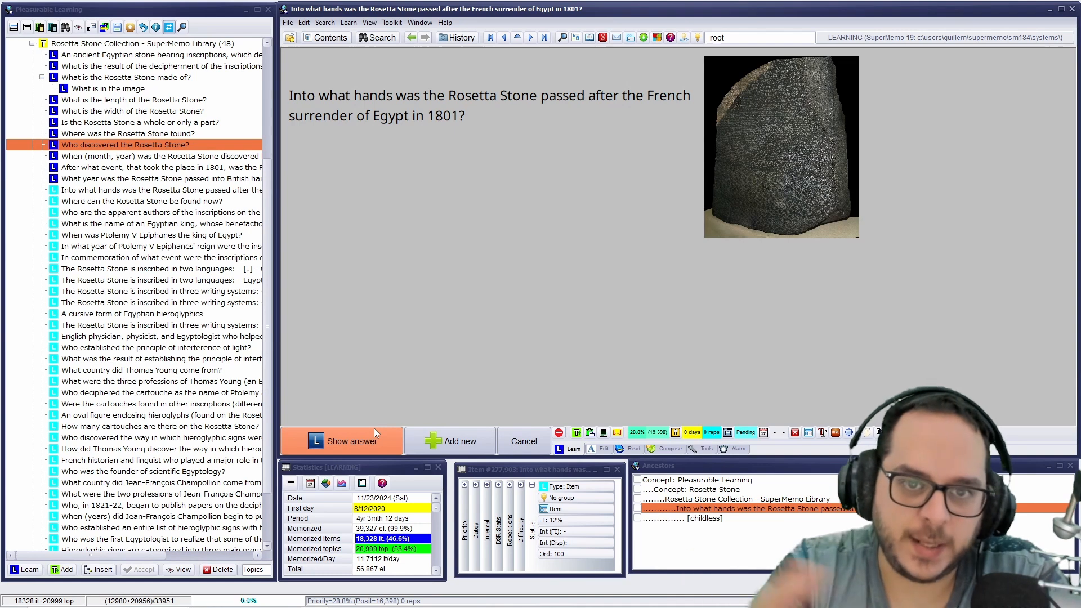
left_click(373, 428)
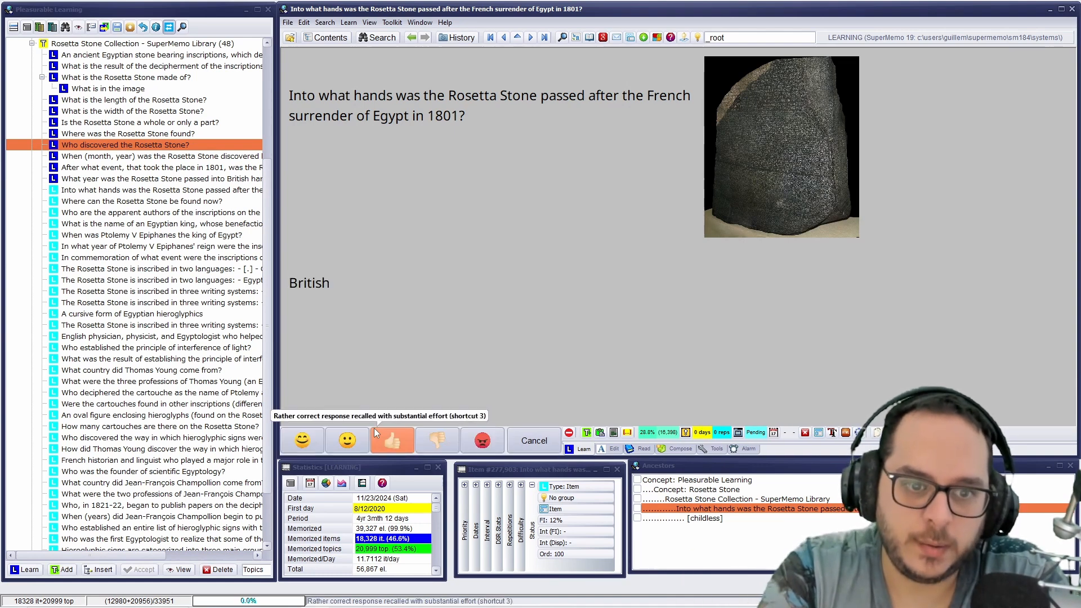
left_click(373, 428)
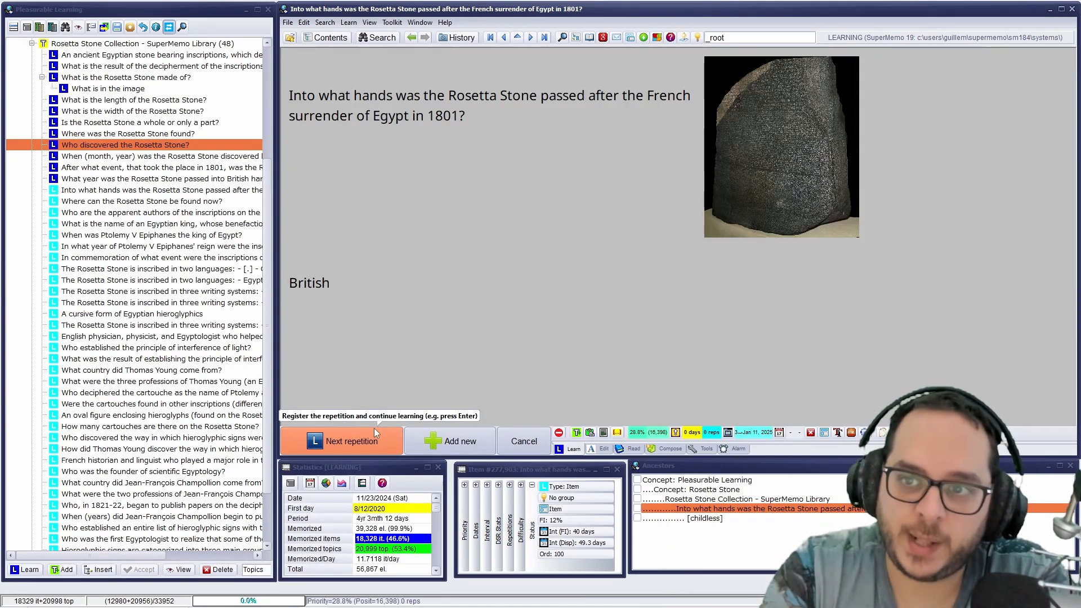
left_click(374, 430)
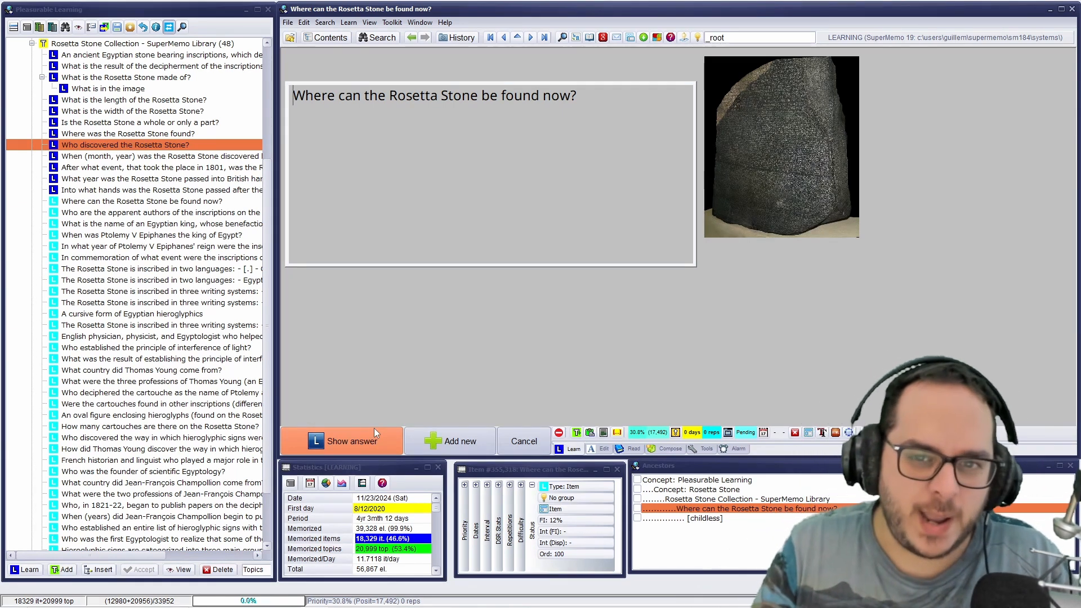
Remove "now" from the question about where the Rosetta Stone can be found.
key("ctrl+Right")
key("ctrl+Right")
key("ctrl+Right")
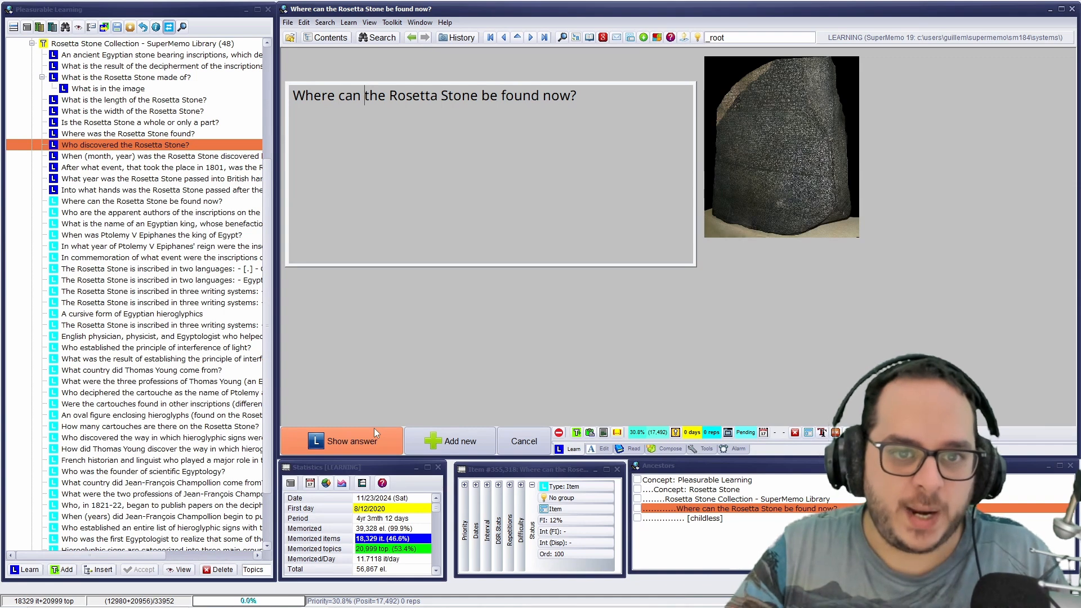
key("ctrl+Right")
key("ctrl+Right")
key("ctrl+Right")
key("ctrl+Right")
key("ctrl+Right")
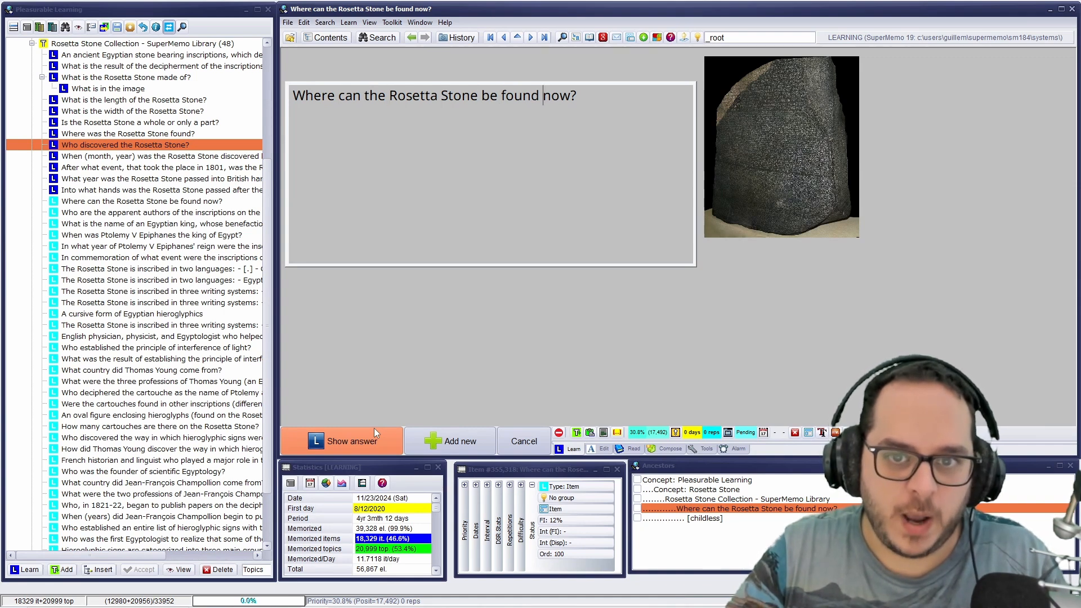
key("BackSpace")
key("BackSpace")
key("BackSpace")
key("BackSpace")
Replace "be" with "is currently" before "found" in the question about the Rosetta Stone's location.
key("ctrl+Left")
key("ctrl+Left")
type("is currently")
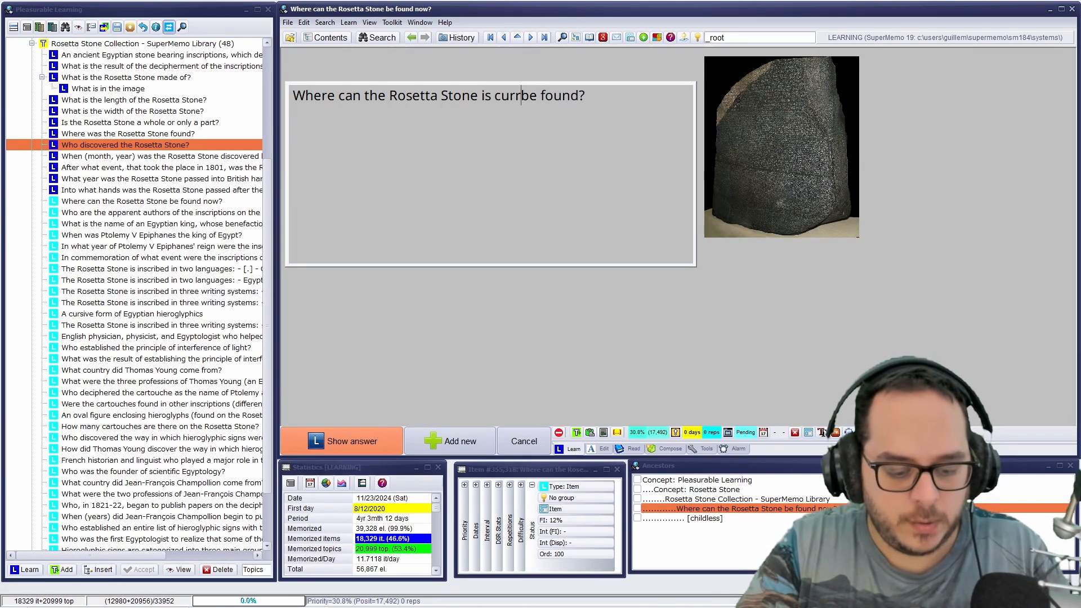
key("Delete")
key("Delete")
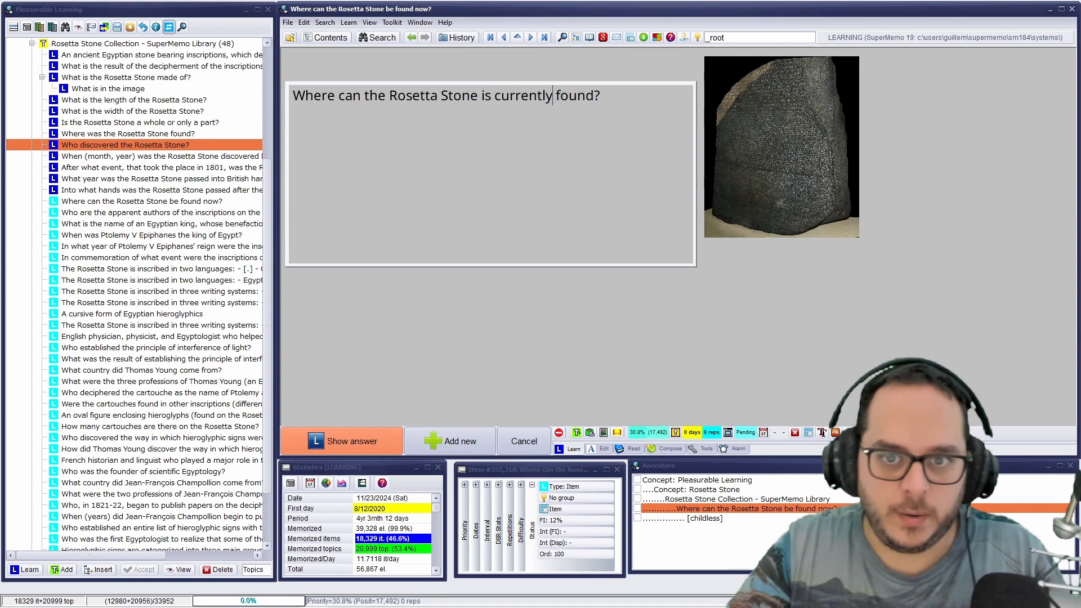
key("Escape")
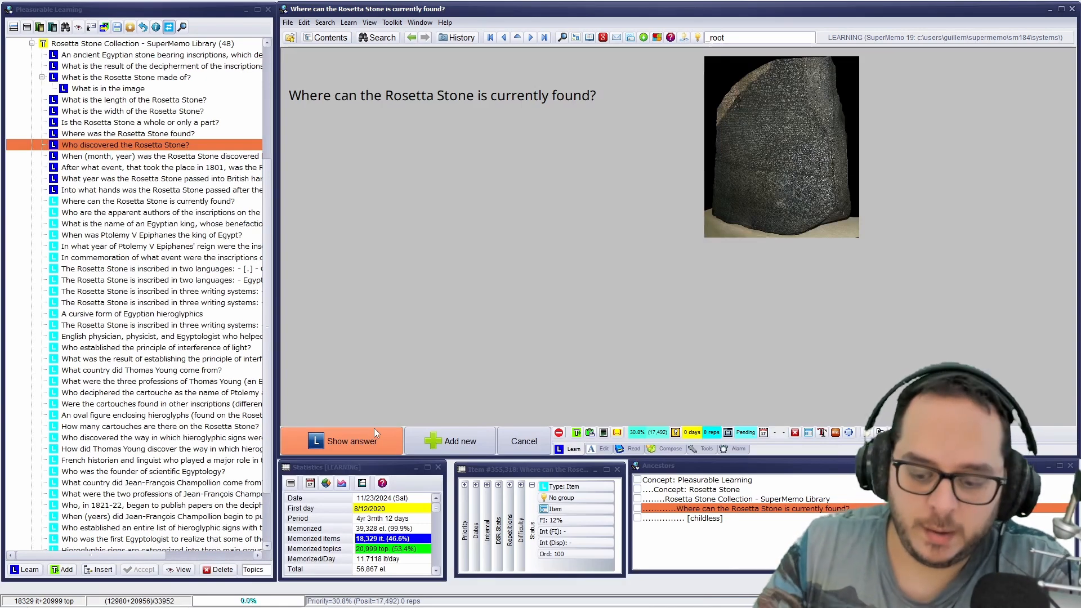
Show the answer of the location item, look up "British Museum in London" on Google, and return to SuperMemo.
left_click(374, 428)
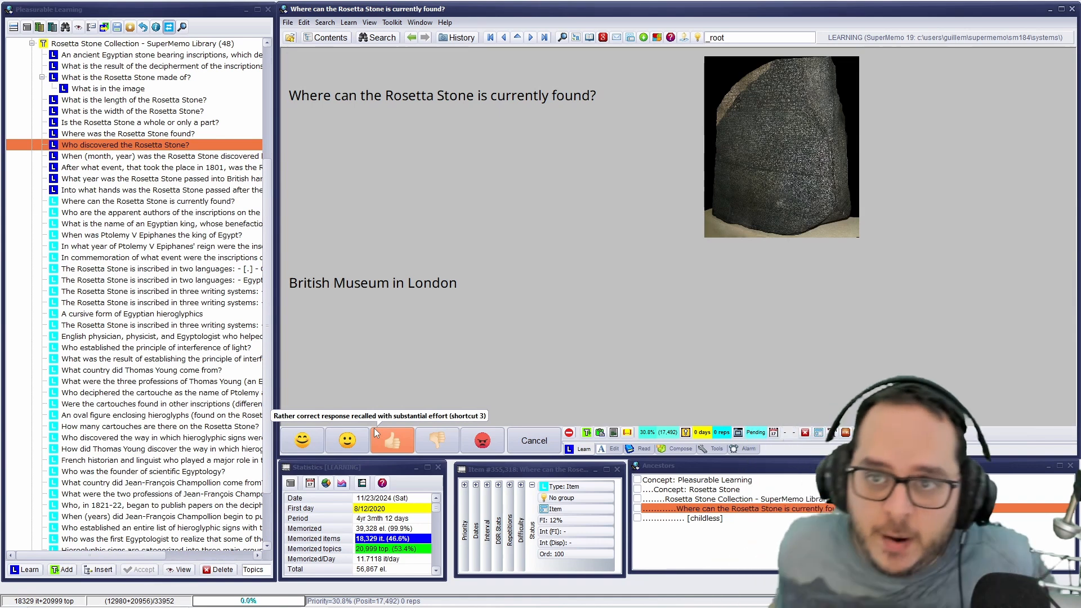
left_click(309, 282)
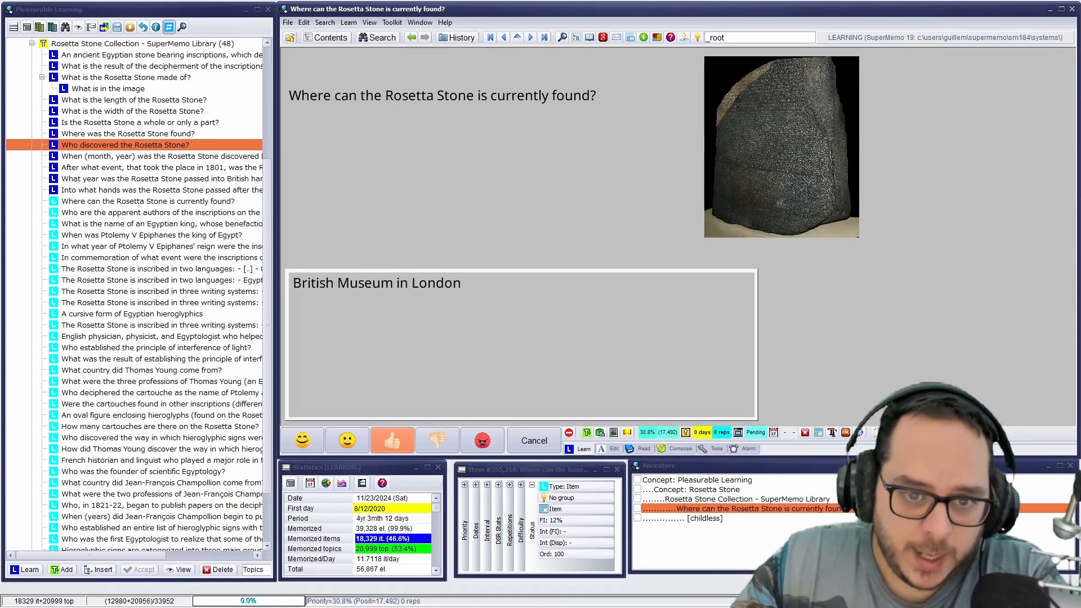
left_click_drag(462, 283, 293, 283)
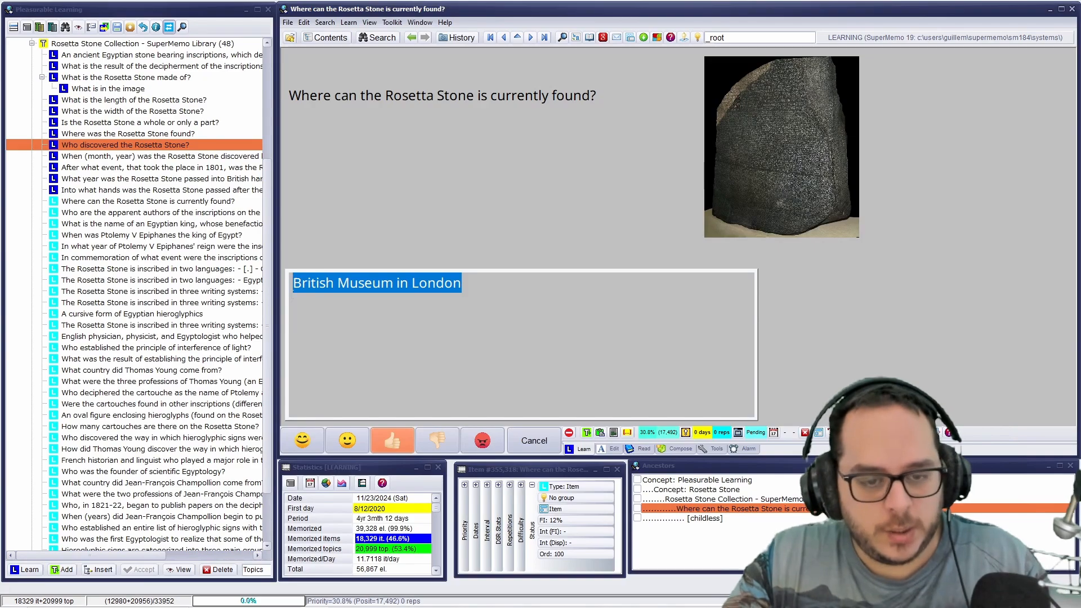
key("Escape")
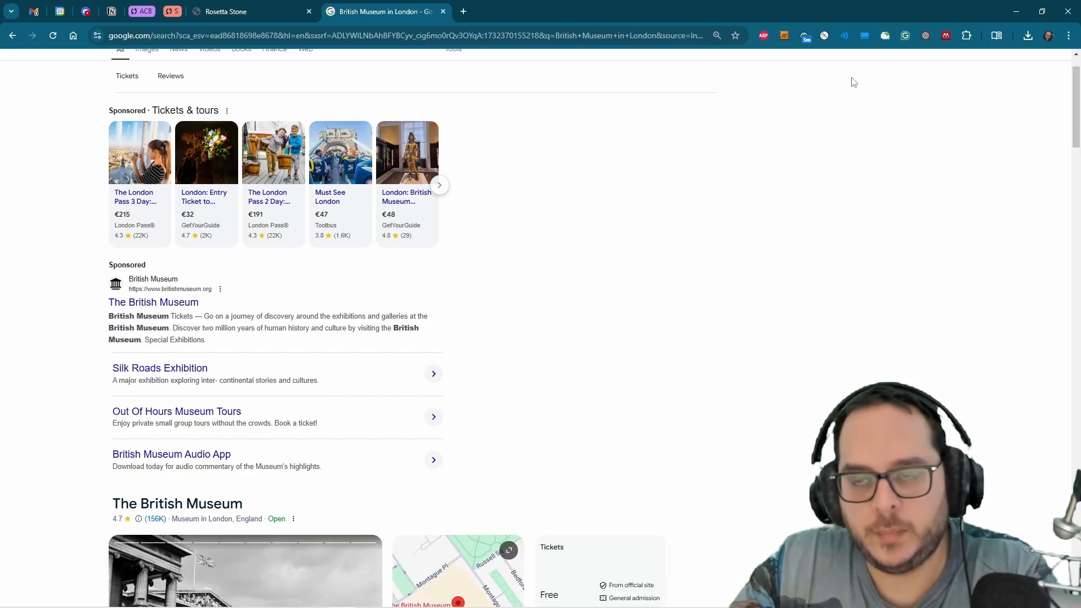
left_click(1015, 12)
Insert "The" before "British Museum in London" in the location item's answer.
left_click(298, 283)
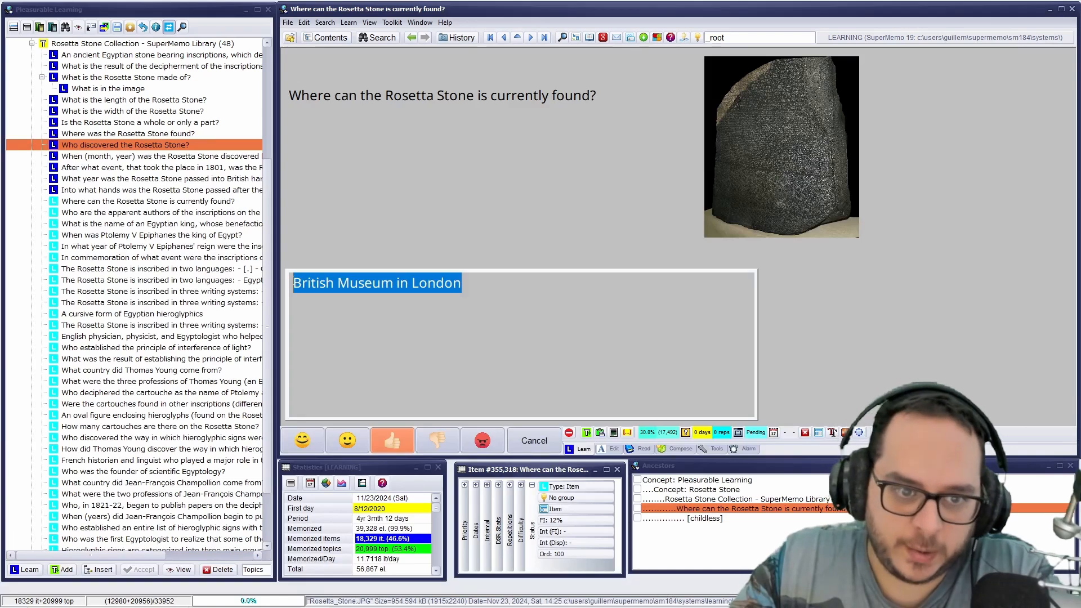
left_click(293, 283)
type("The")
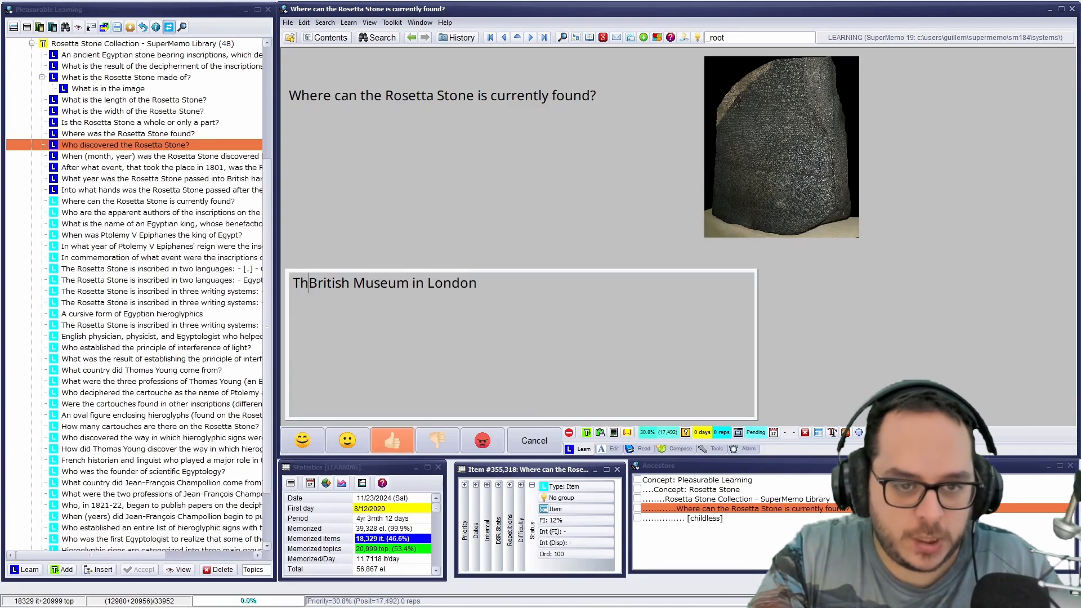
left_click(285, 246)
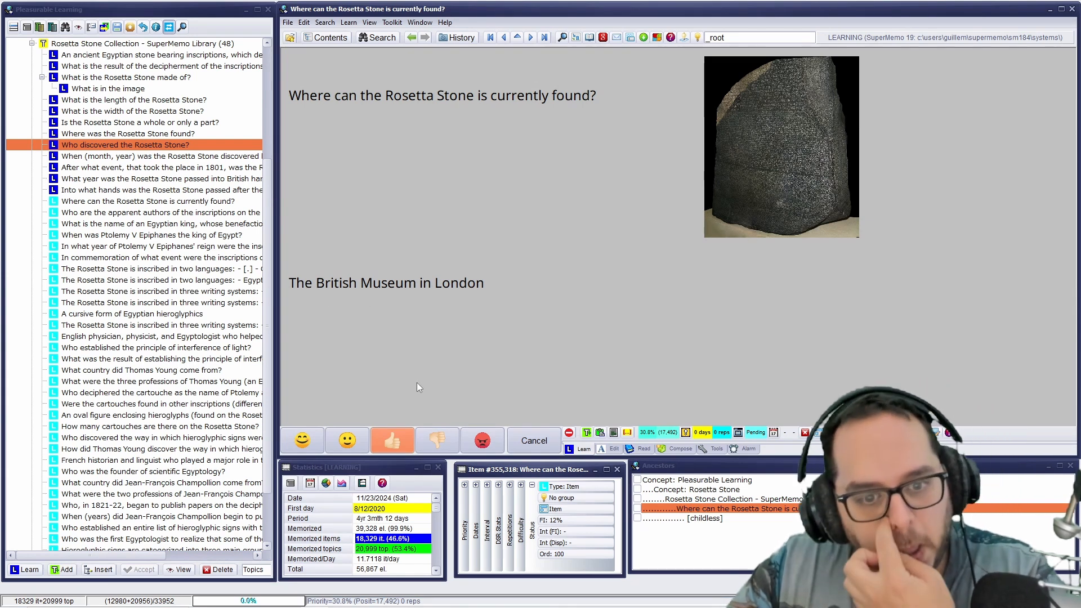
Give the location item the lowest grade, register the repetition, and return to the item to check its repetition history.
left_click(476, 438)
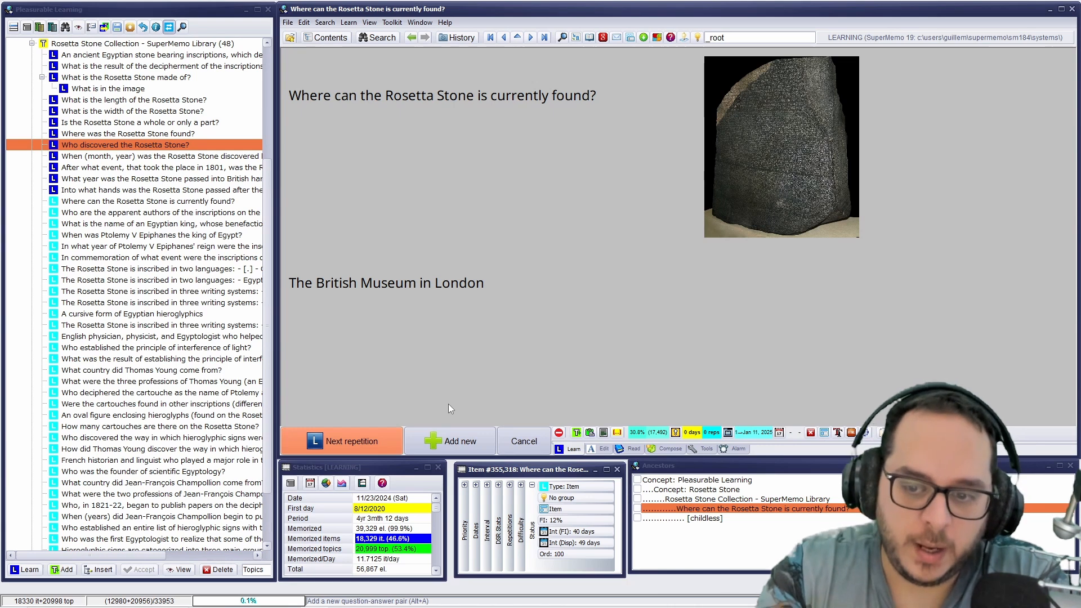
left_click(368, 440)
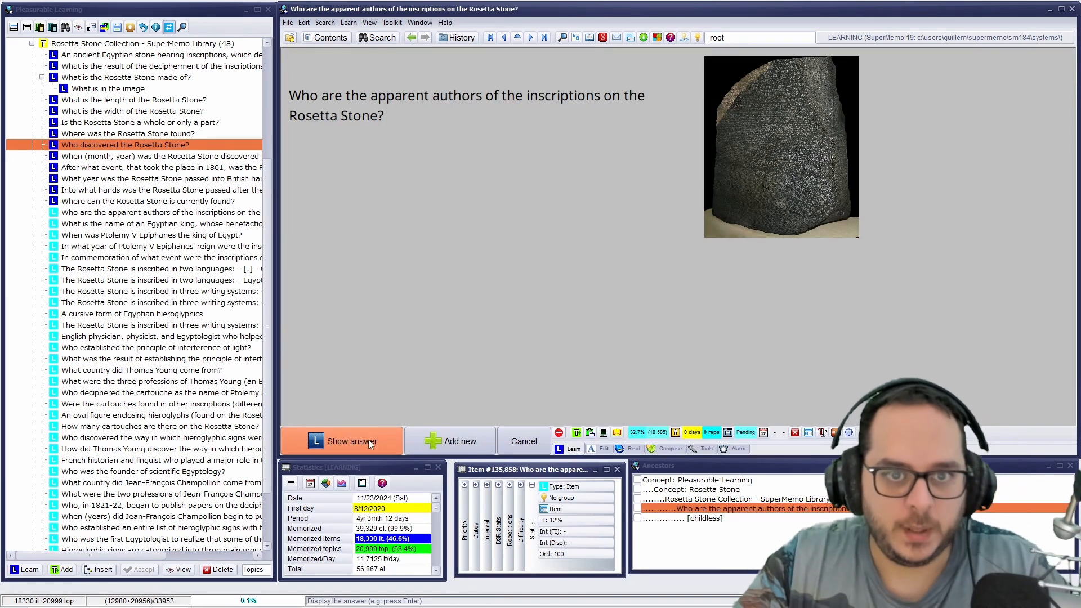
key("alt+Left")
key("ctrl+shift+h")
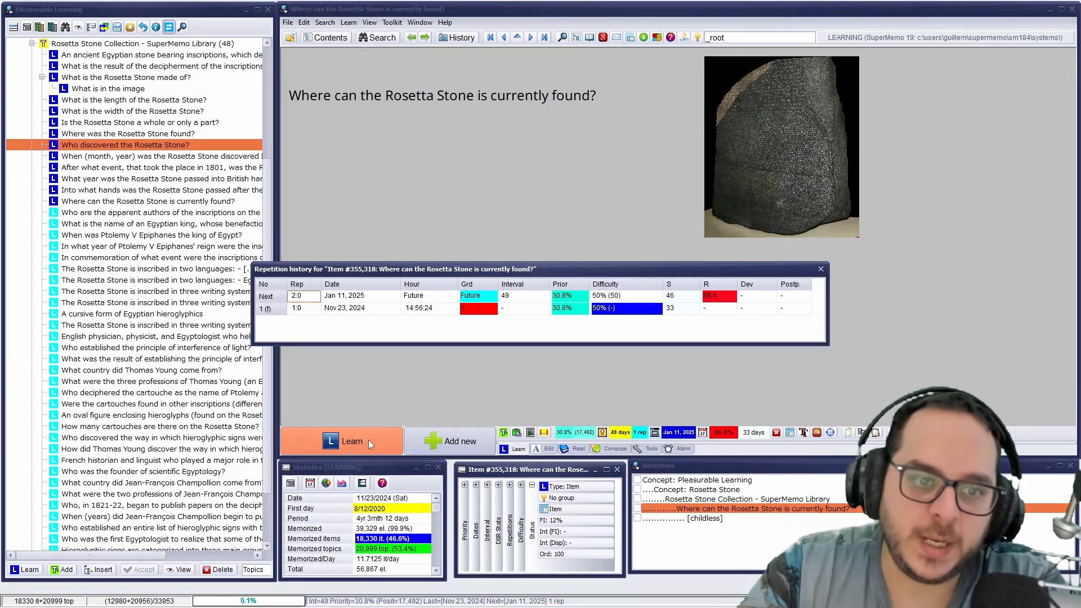
key("Escape")
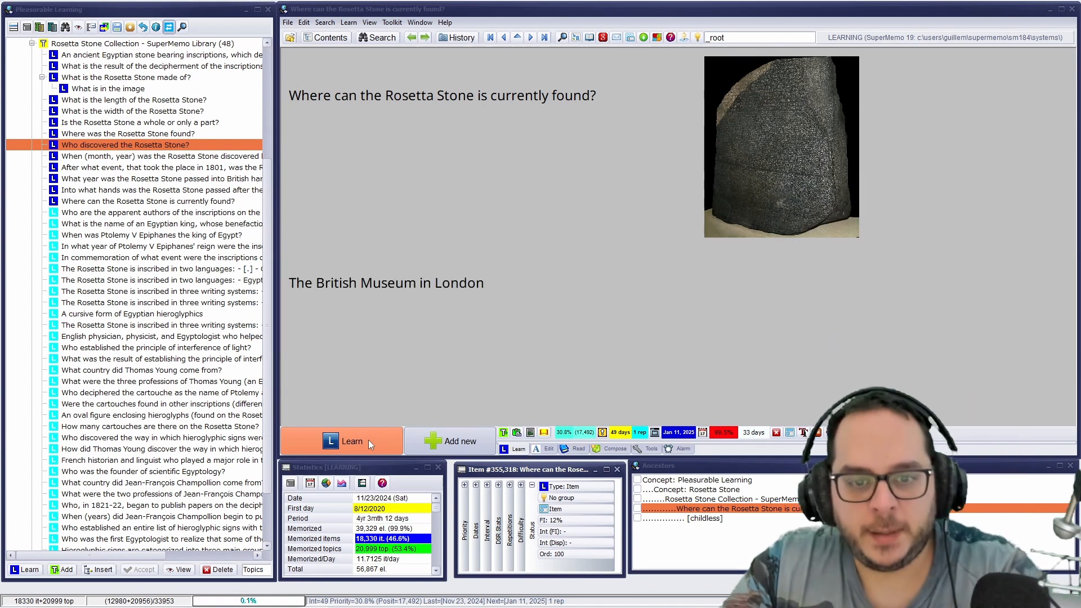
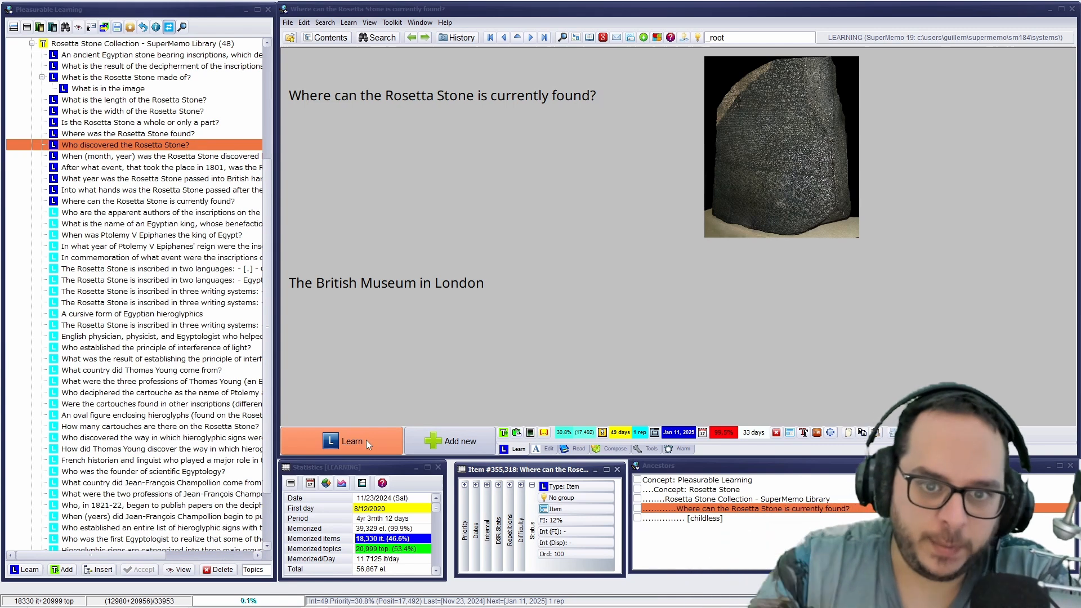
Advance to the next item, on the apparent authors of the Rosetta Stone inscriptions, and show its answer.
left_click(366, 440)
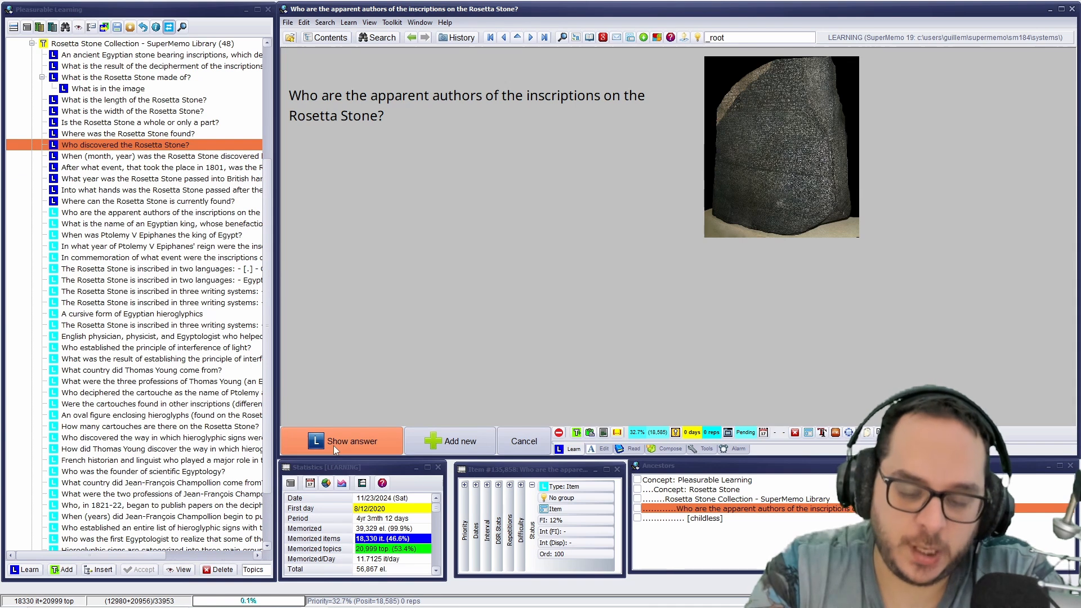
left_click(333, 445)
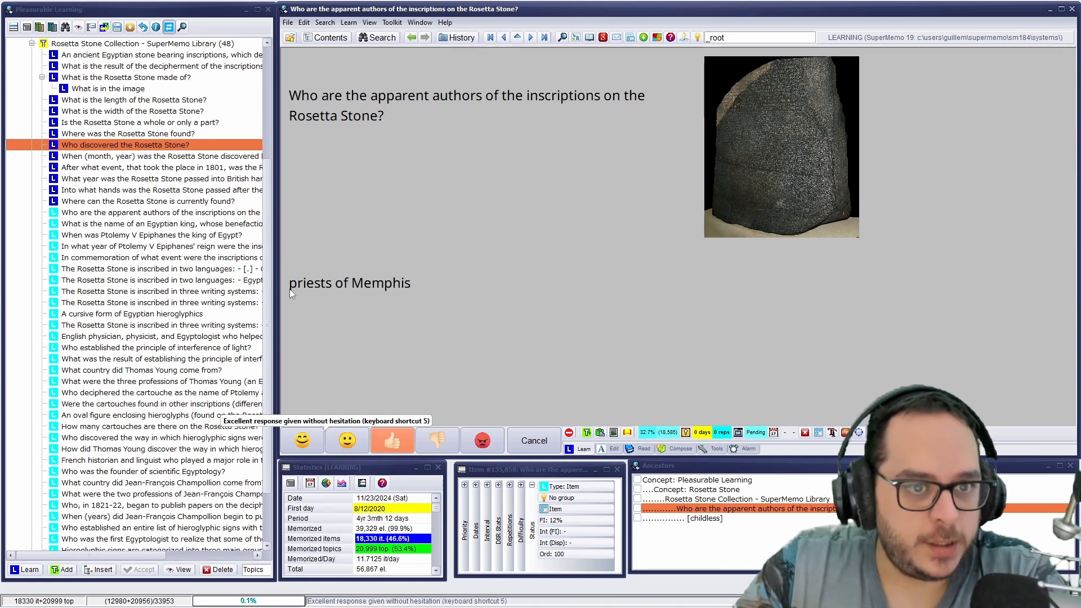
Search the Rosetta Stone article for "Memphis" and examine the passage about the priests who issued the decree.
scroll(116, 532, "down", 3)
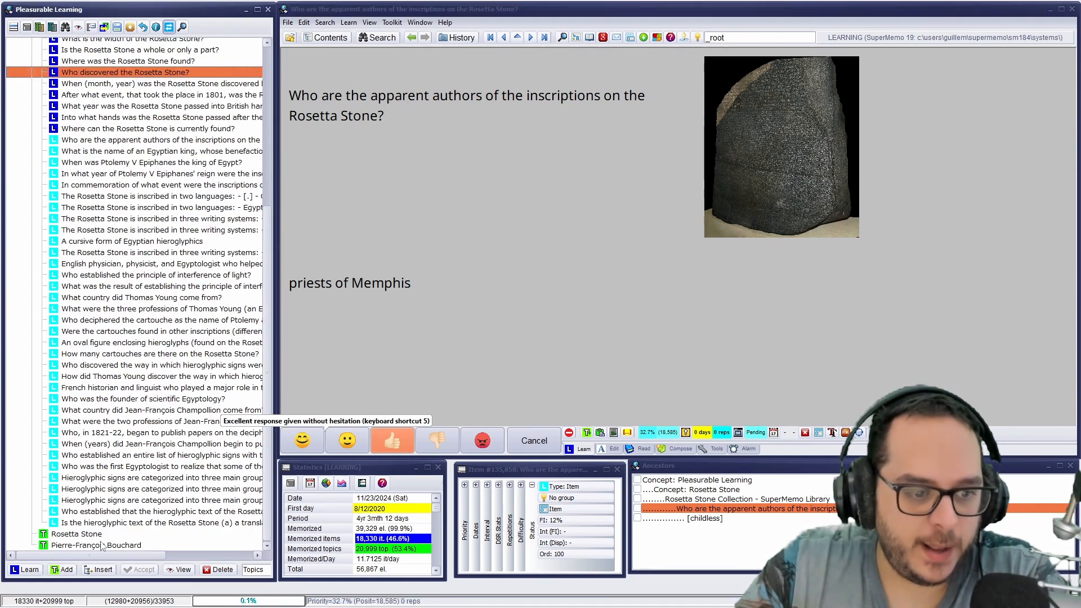
left_click(85, 534)
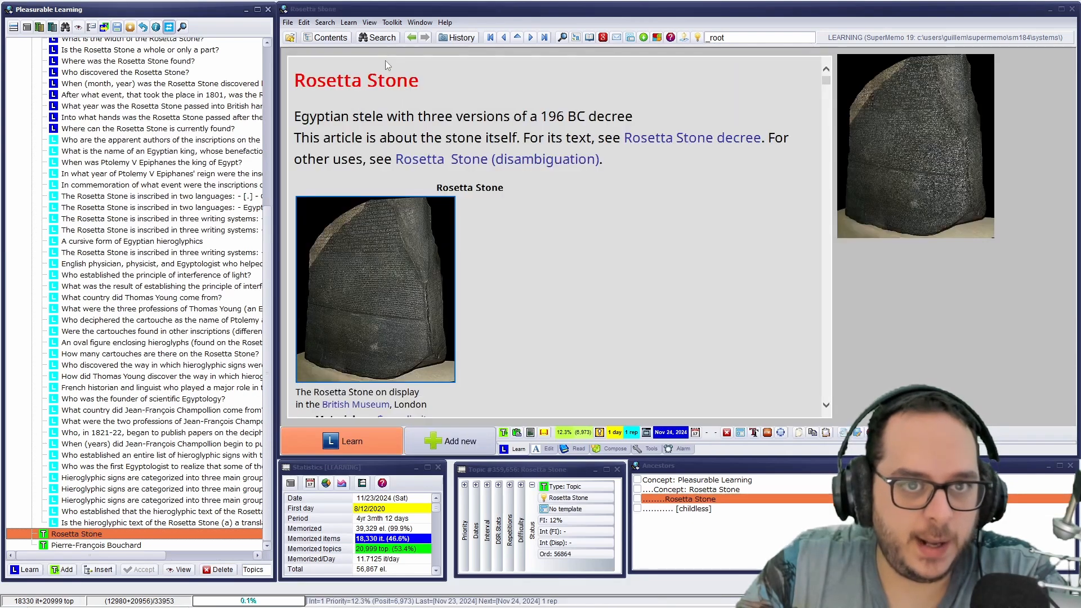
left_click(325, 23)
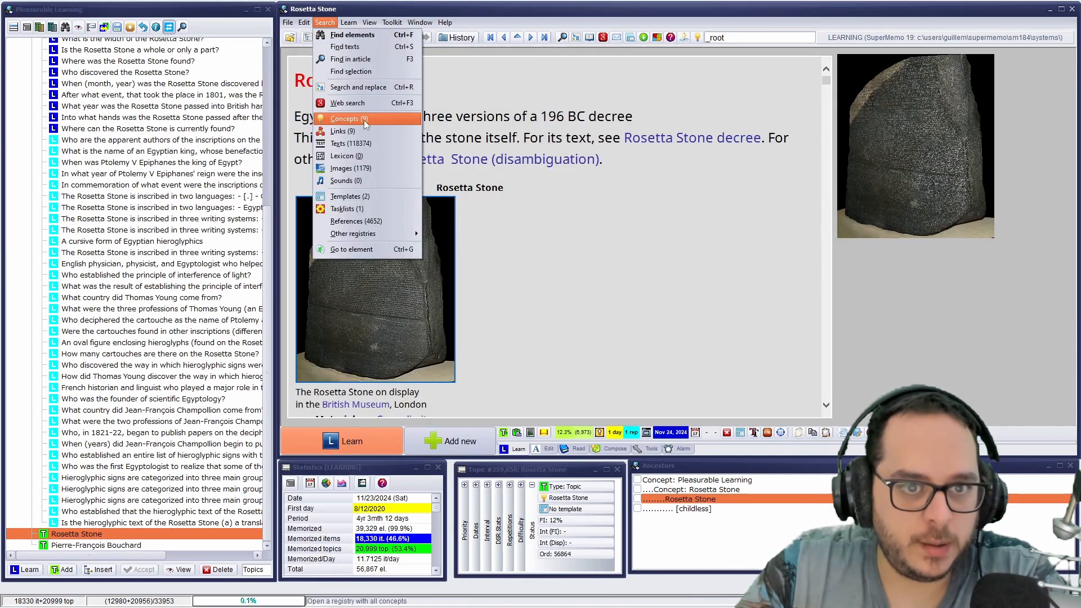
left_click(343, 121)
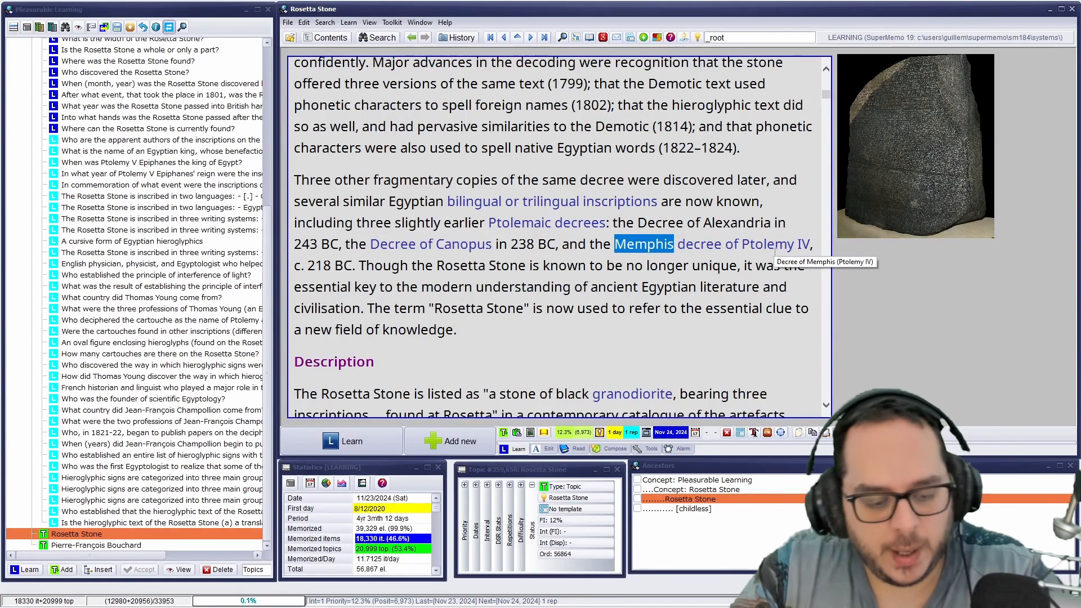
key("F3")
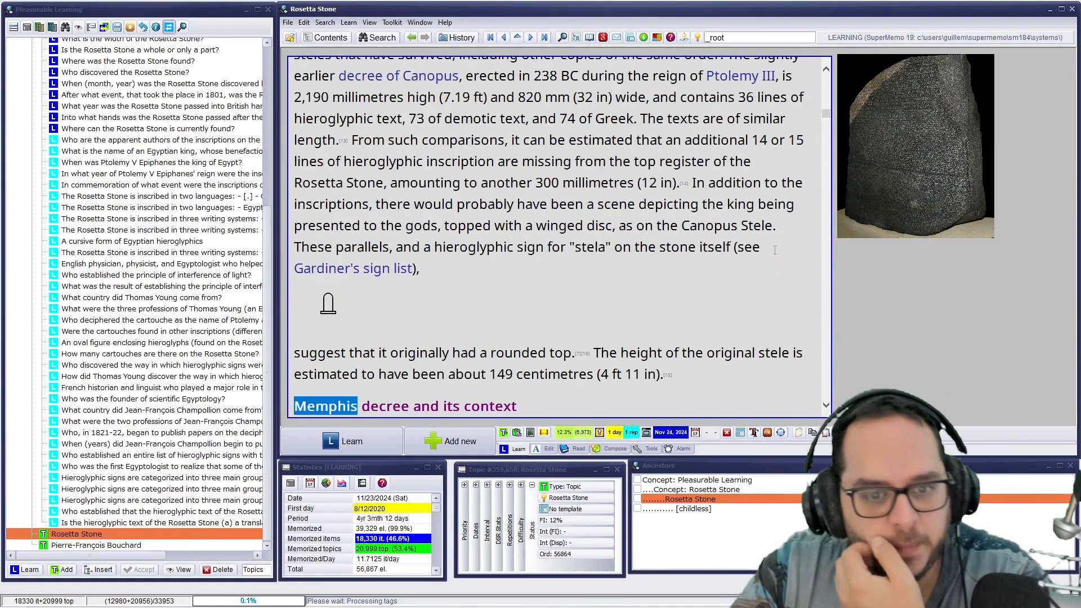
scroll(534, 349, "down", 3)
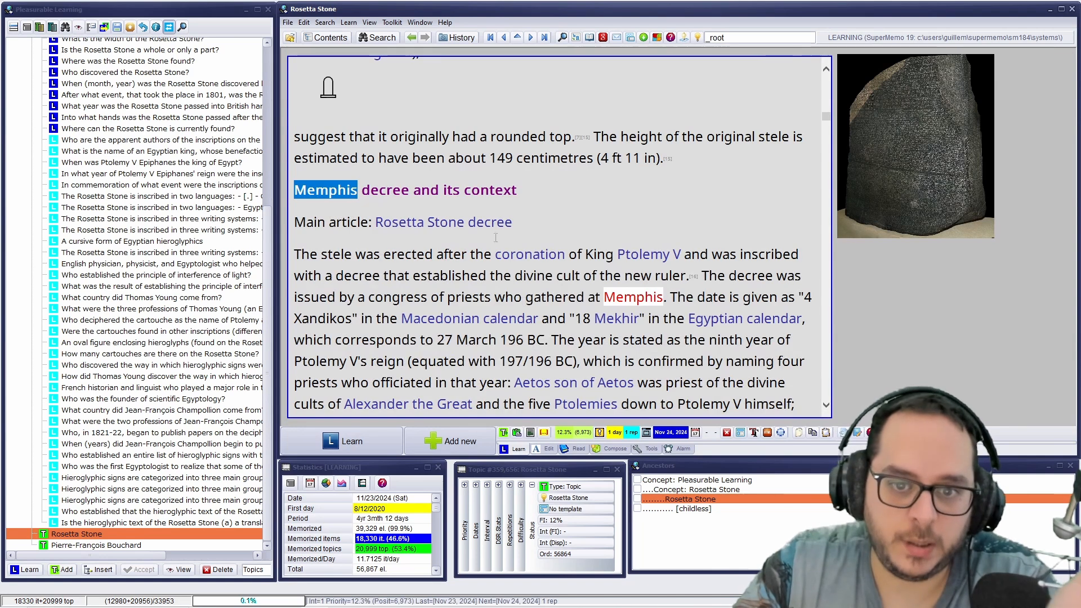
left_click(624, 299)
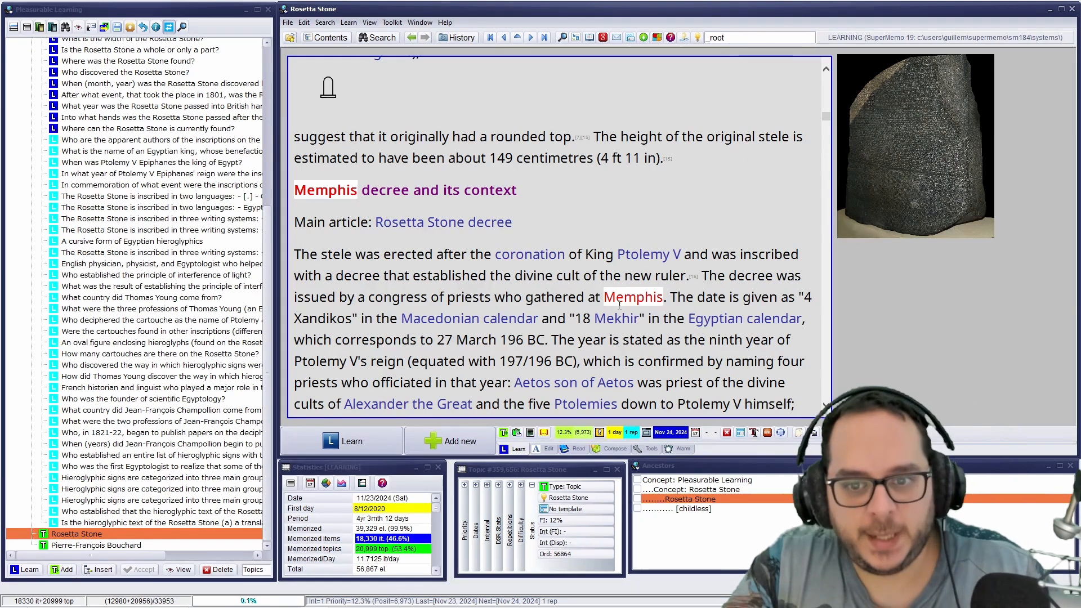
left_click_drag(525, 297, 663, 297)
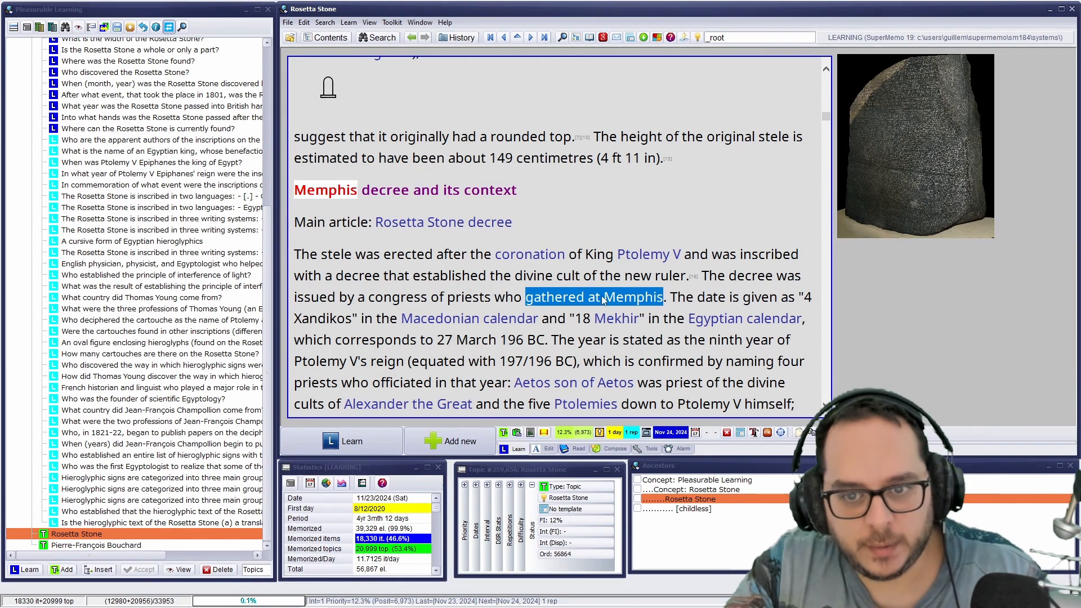
left_click(563, 297)
scroll(521, 297, "down", 1)
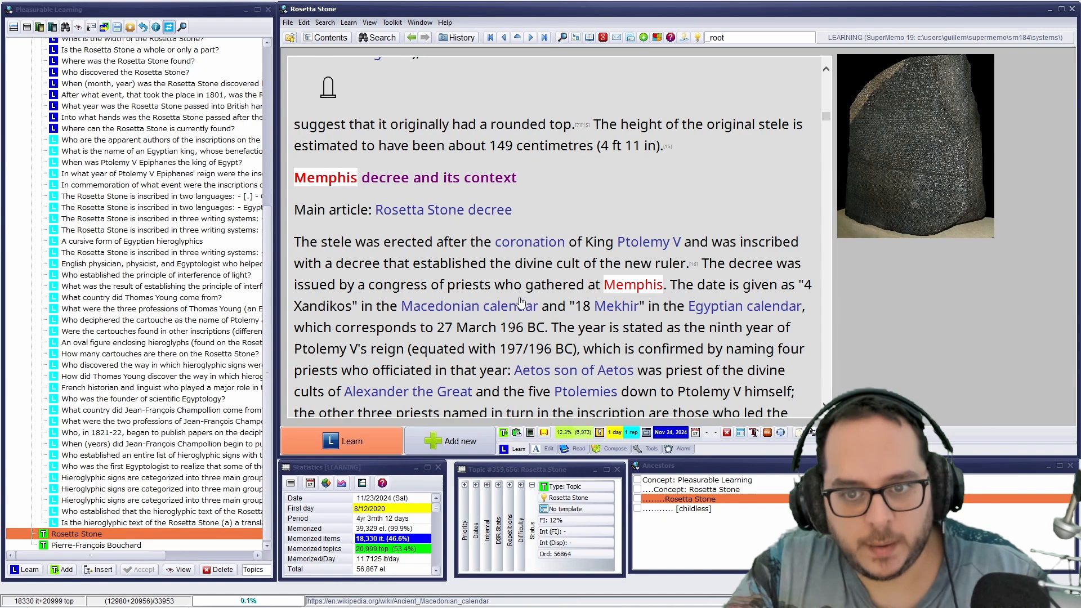
Open the linked Memphis, Egypt Wikipedia page in the browser and skim its introduction and maps.
left_click(626, 295)
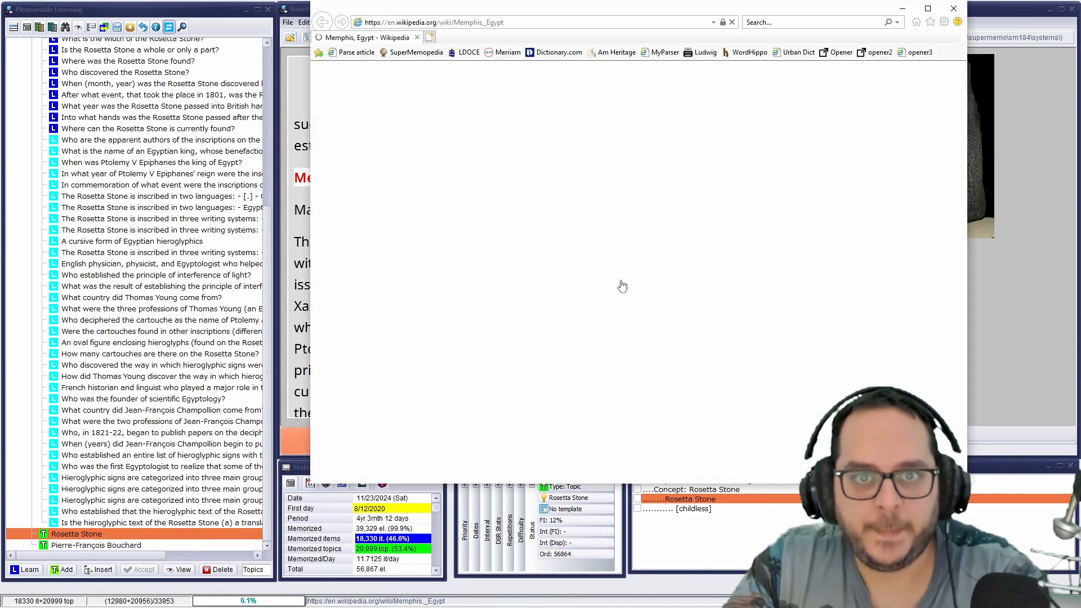
scroll(641, 321, "down", 3)
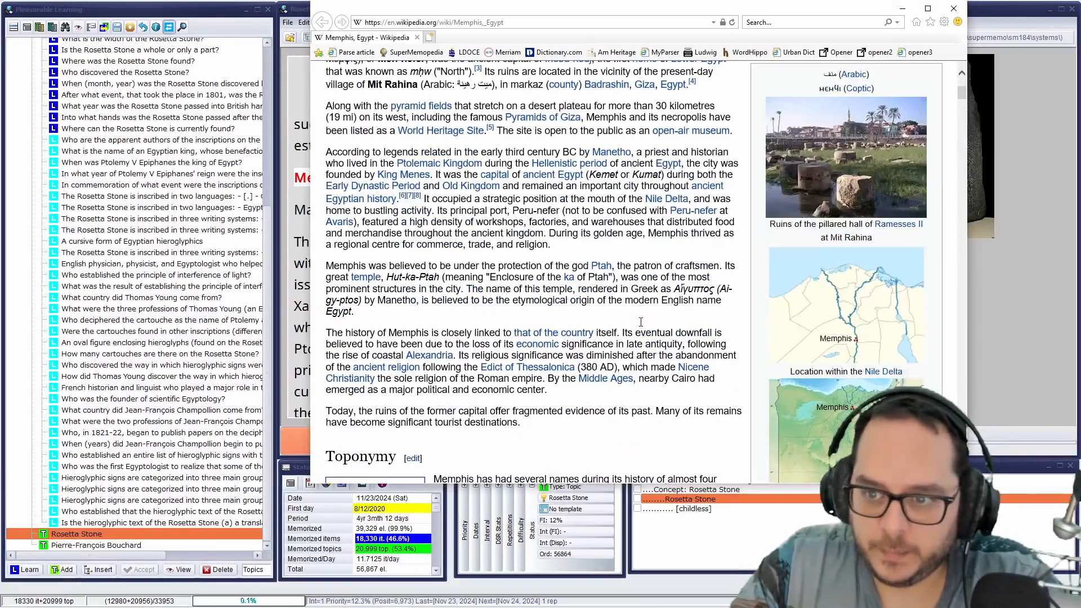
scroll(640, 322, "down", 3)
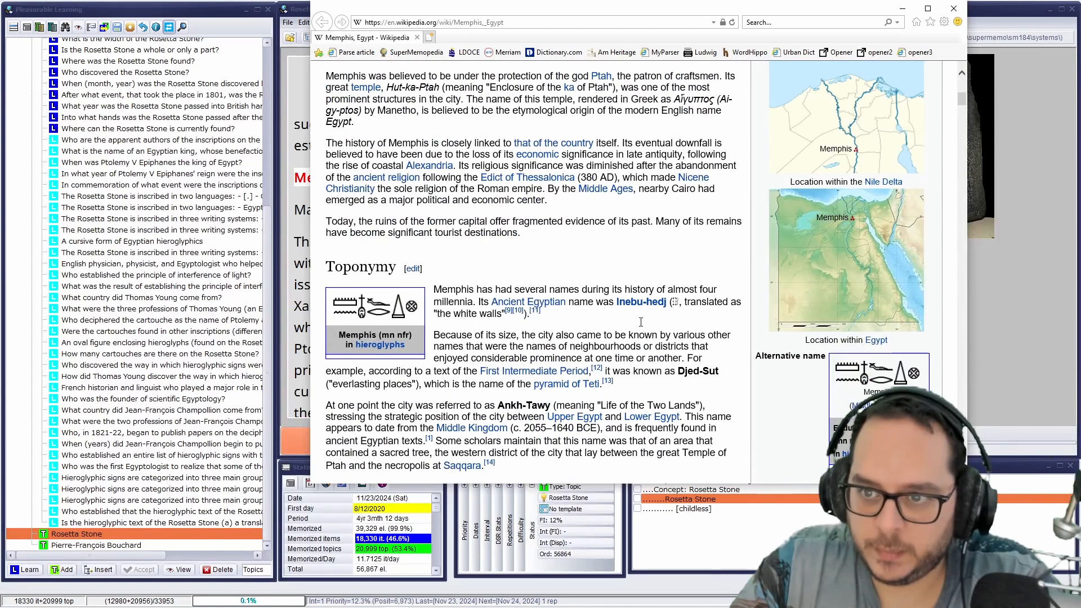
Open the Memphis disambiguation page in a new tab, look through the listed places, and close the tab.
right_click(622, 220)
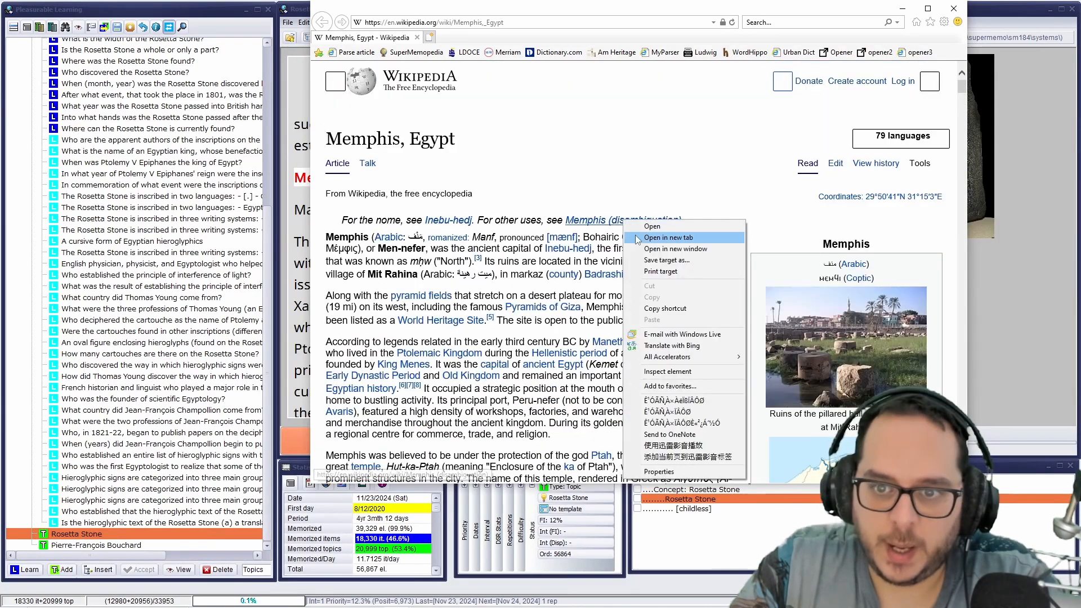
left_click(637, 238)
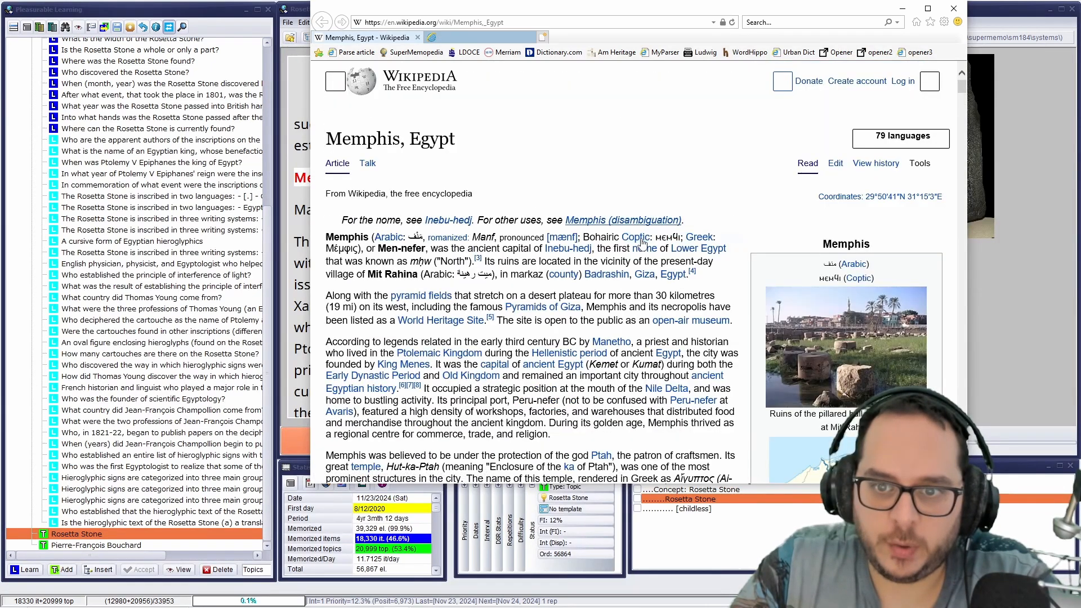
left_click(489, 38)
scroll(466, 318, "down", 2)
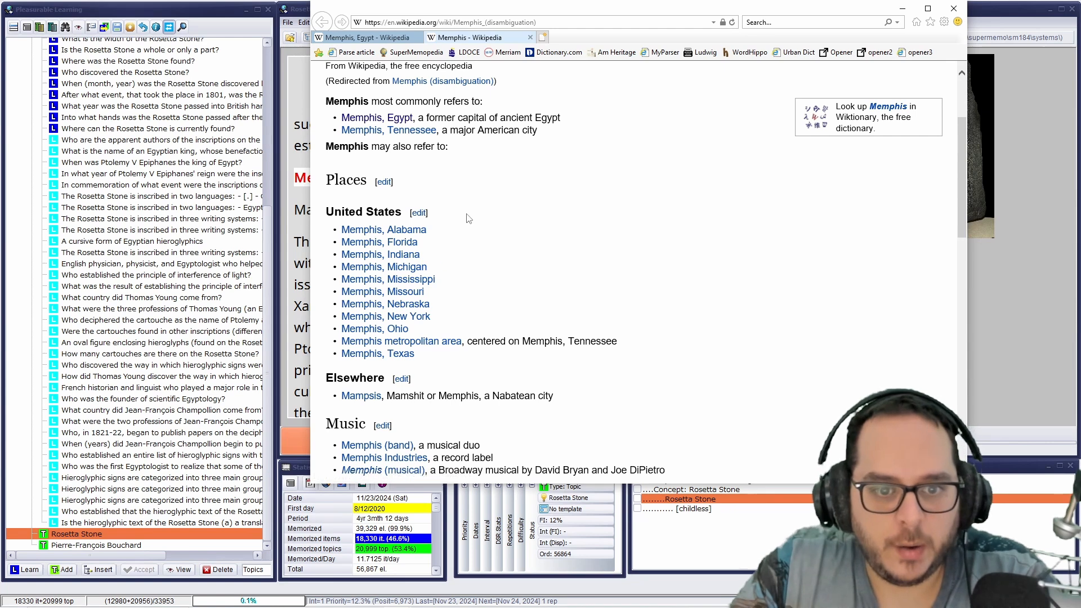
key("ctrl+w")
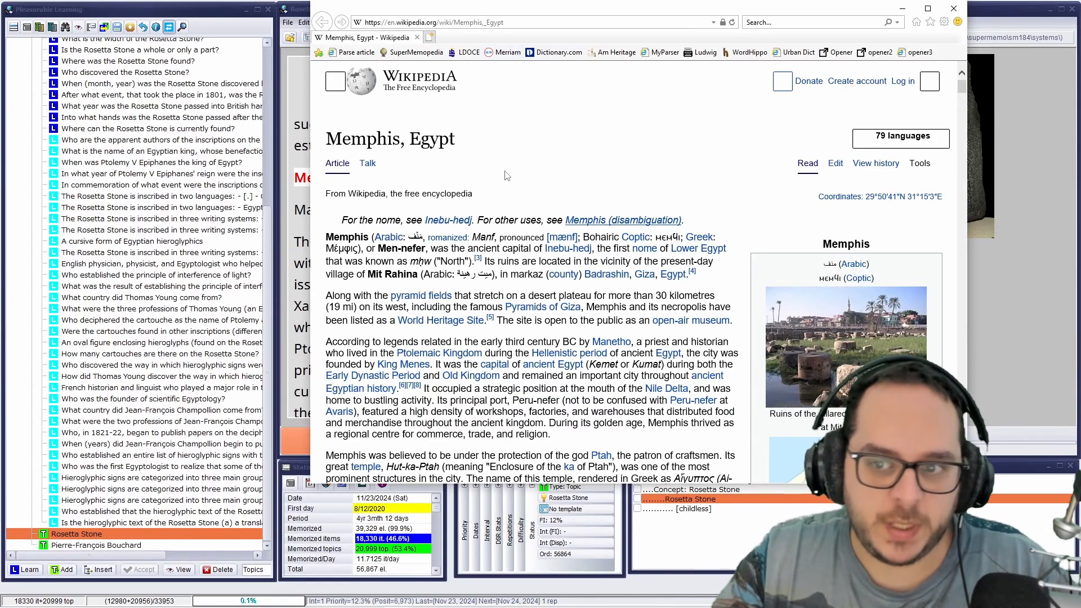
Skim the Memphis, Egypt page once more and minimize the browser to return to SuperMemo.
scroll(754, 299, "down", 10)
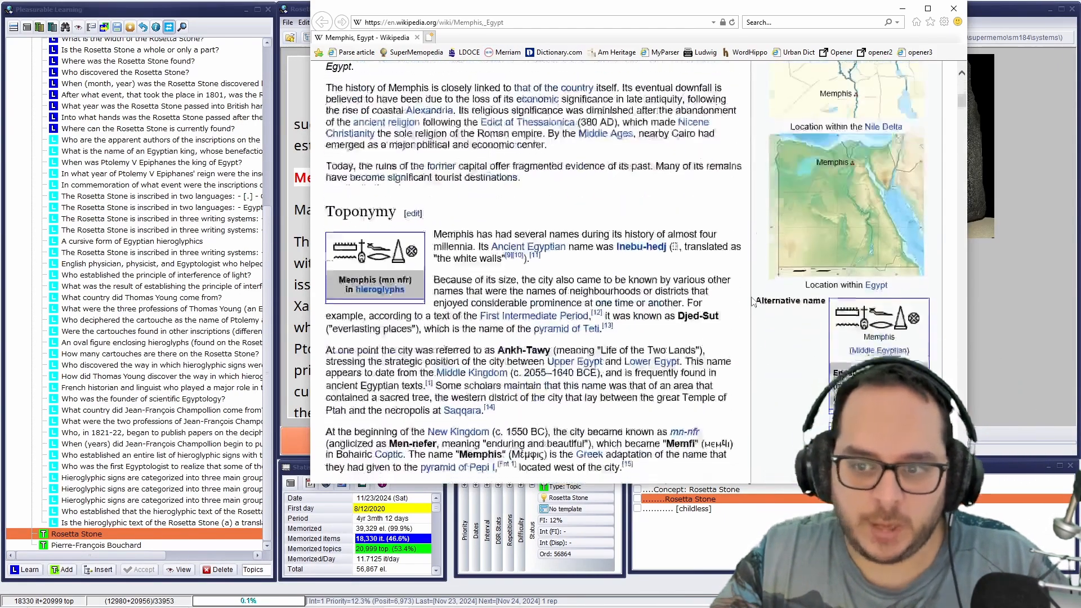
scroll(752, 302, "down", 3)
scroll(753, 302, "up", 15)
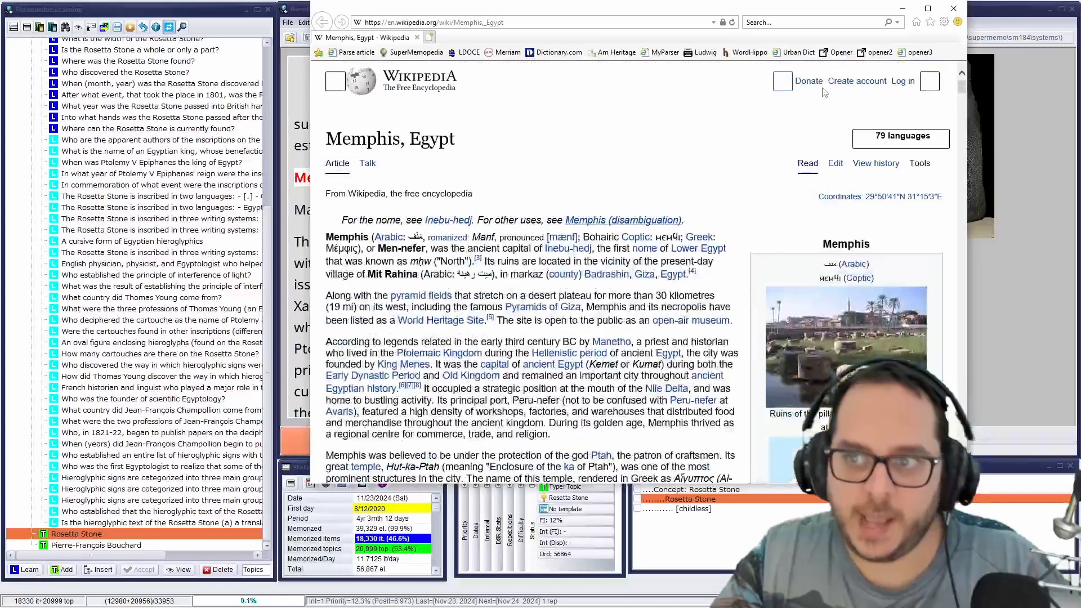
left_click(901, 8)
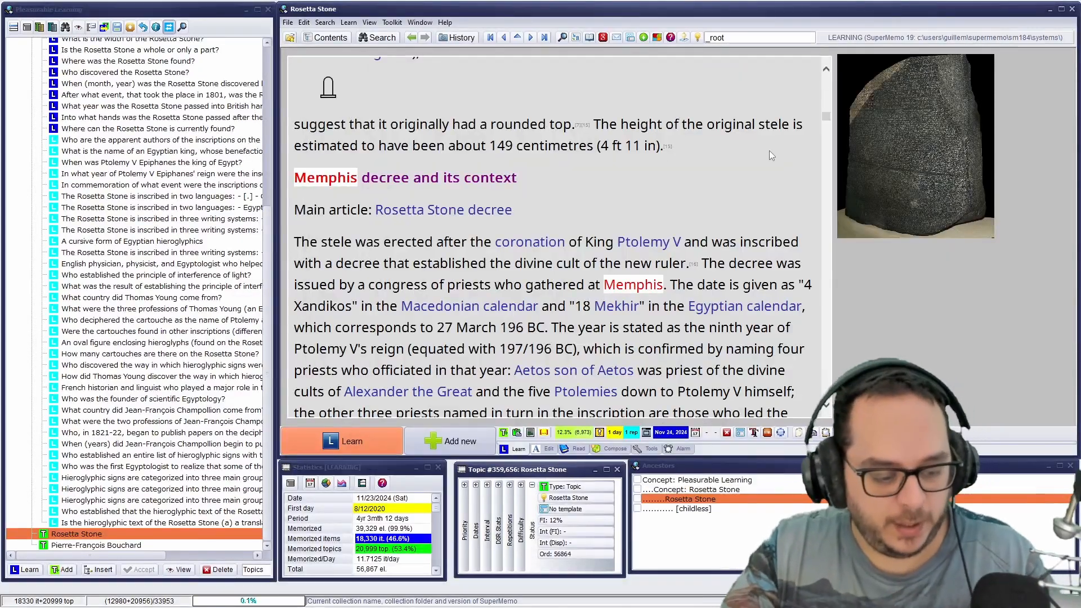
Import the Memphis, Egypt Wikipedia article as a local page into the Rosetta Stone concept group.
key("ctrl+shift+a")
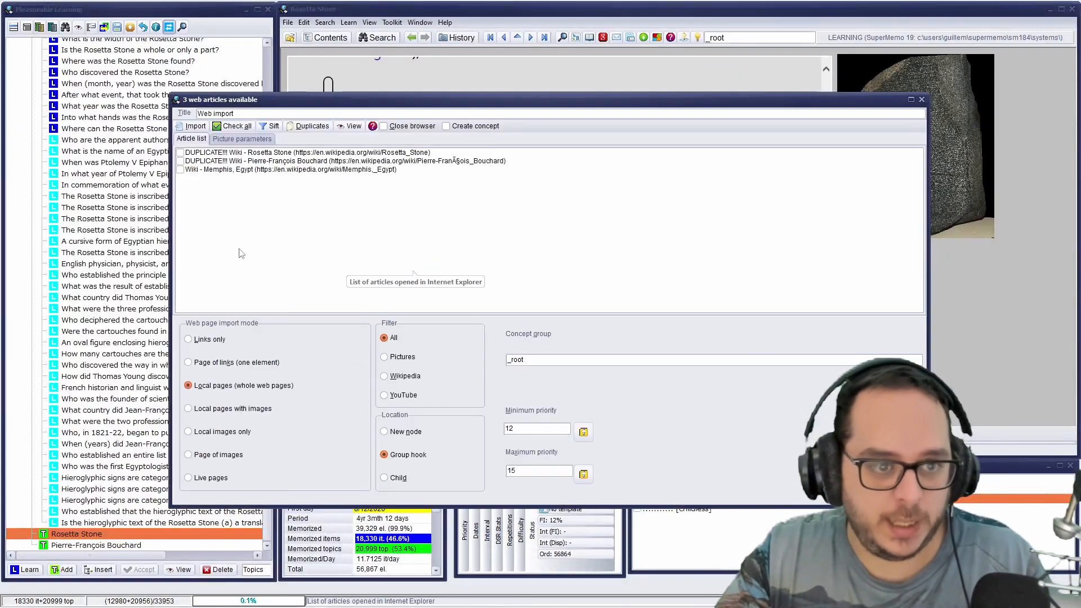
left_click(180, 170)
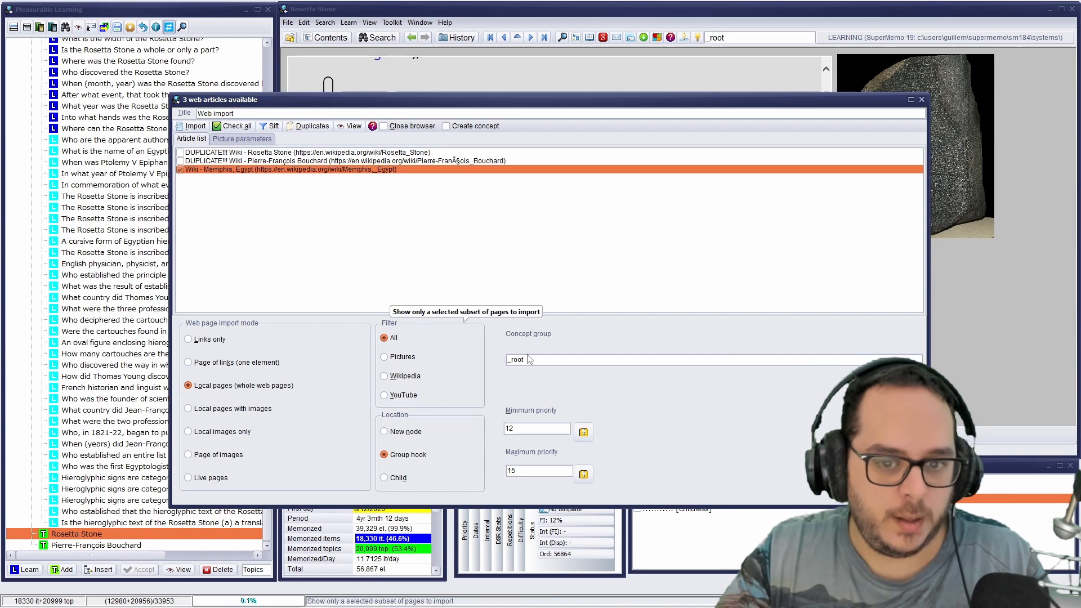
left_click(590, 354)
type("re")
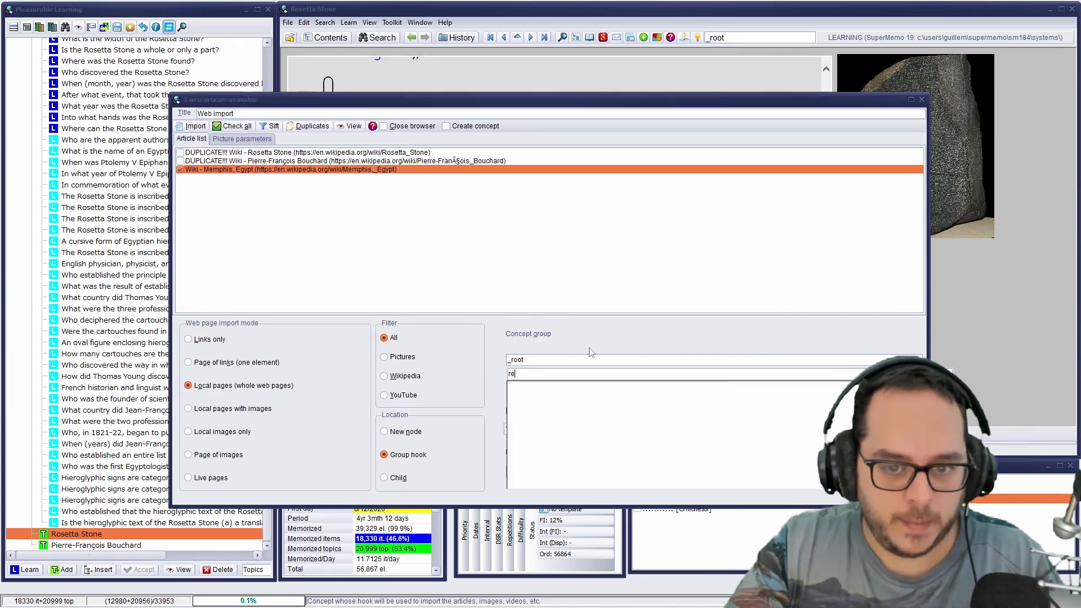
key("Return")
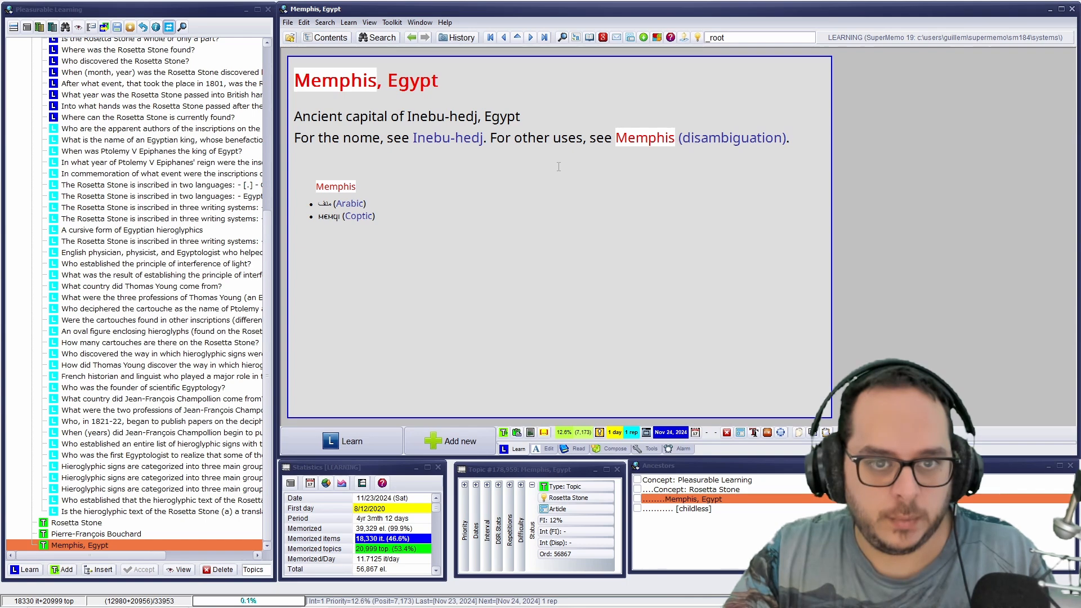
Compare the imported Memphis, Egypt article with its Wikipedia page to check the imported content.
key("alt+Tab")
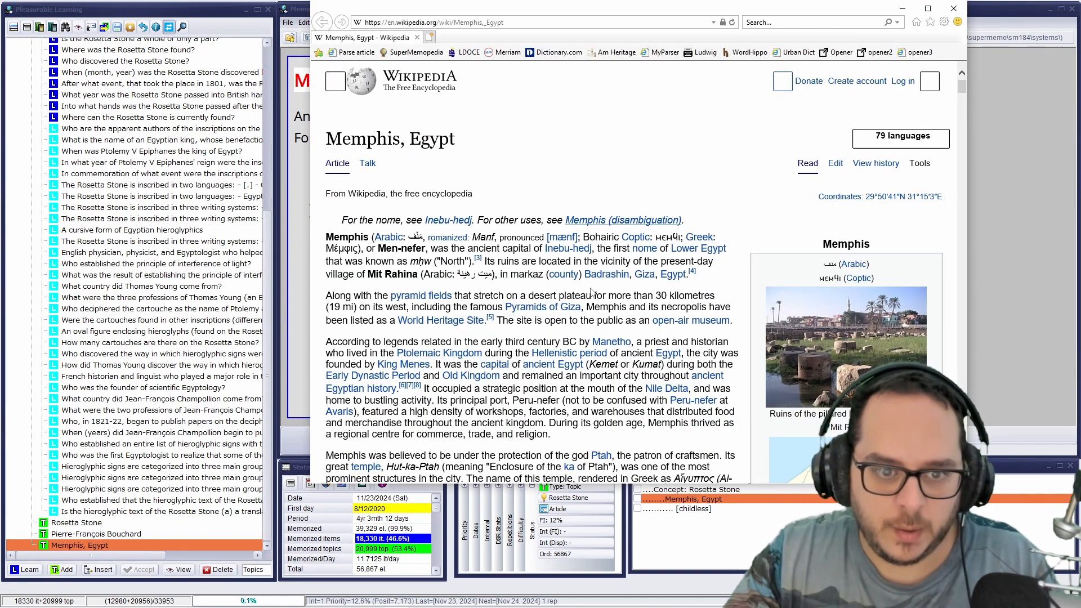
key("alt+Tab")
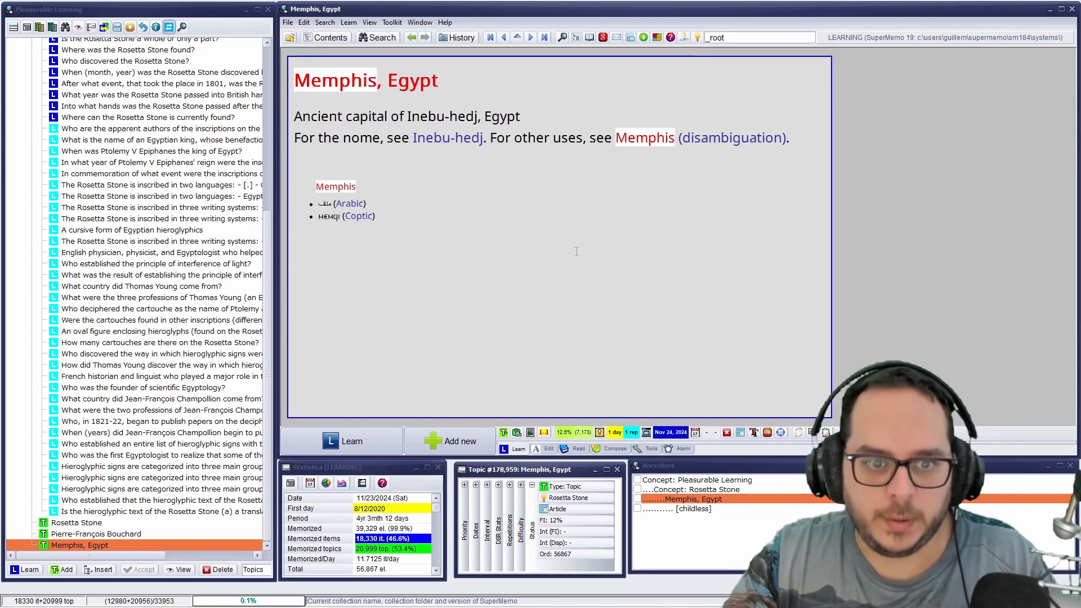
left_click(551, 218)
scroll(563, 228, "up", 10)
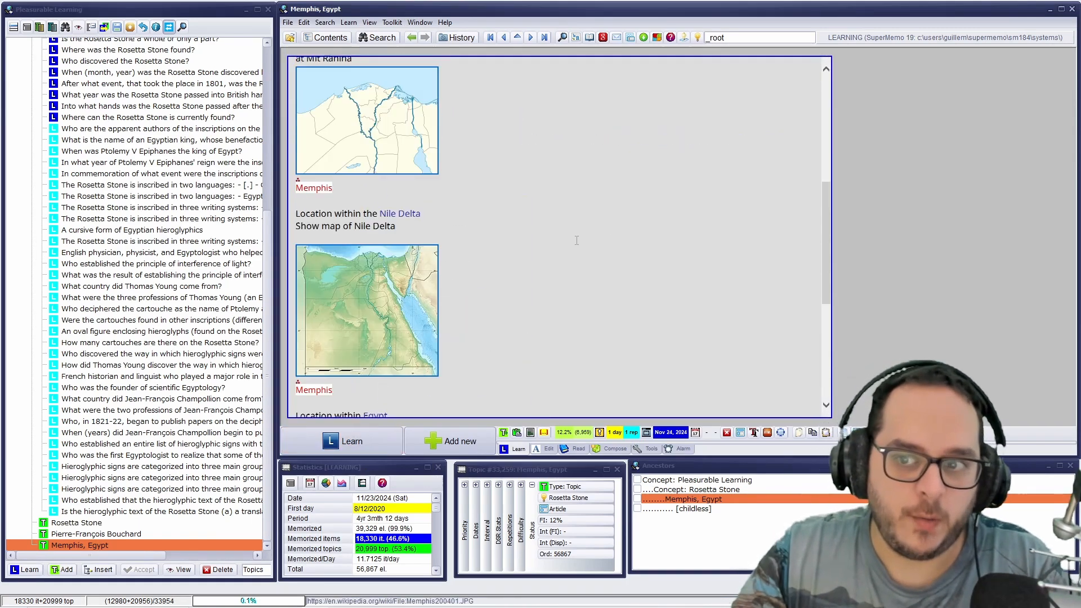
scroll(574, 238, "down", 1)
scroll(574, 238, "down", 6)
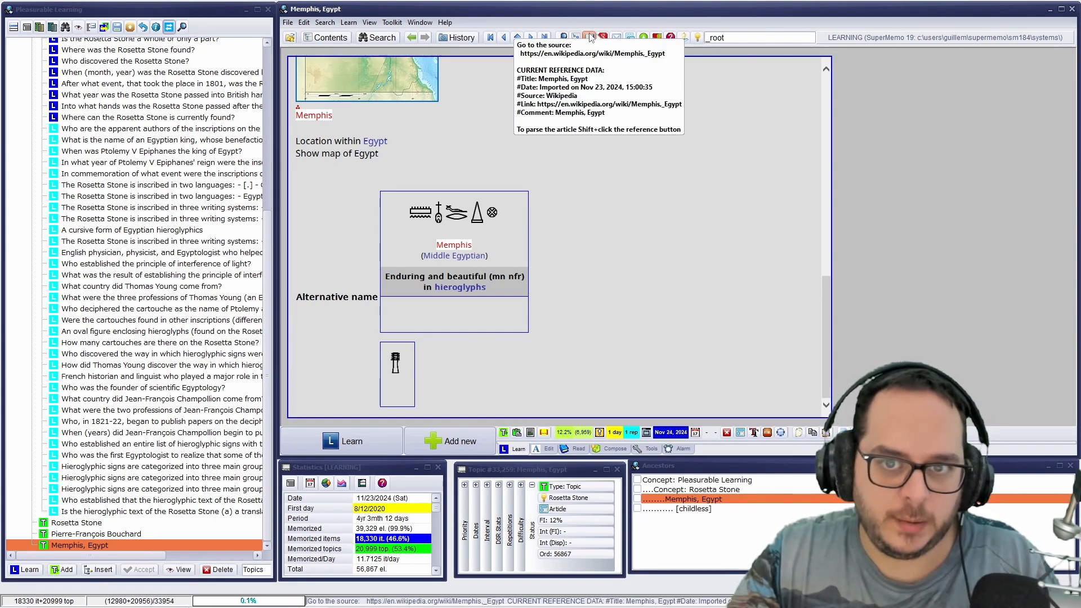
Run a text search in the collection, reopen the imported Memphis, Egypt article, and delete it.
left_click(374, 37)
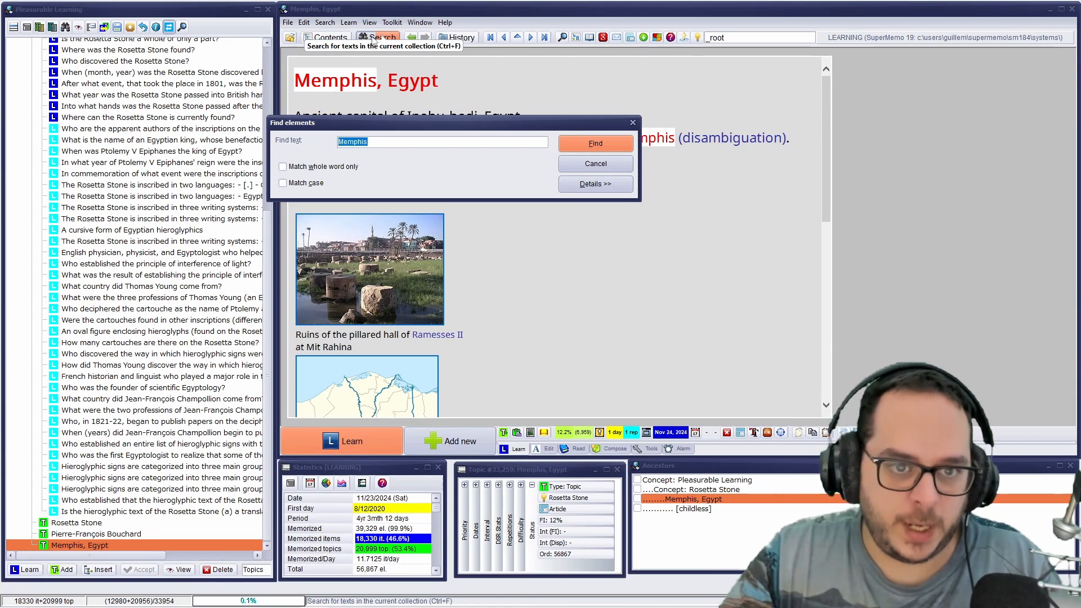
key("Return")
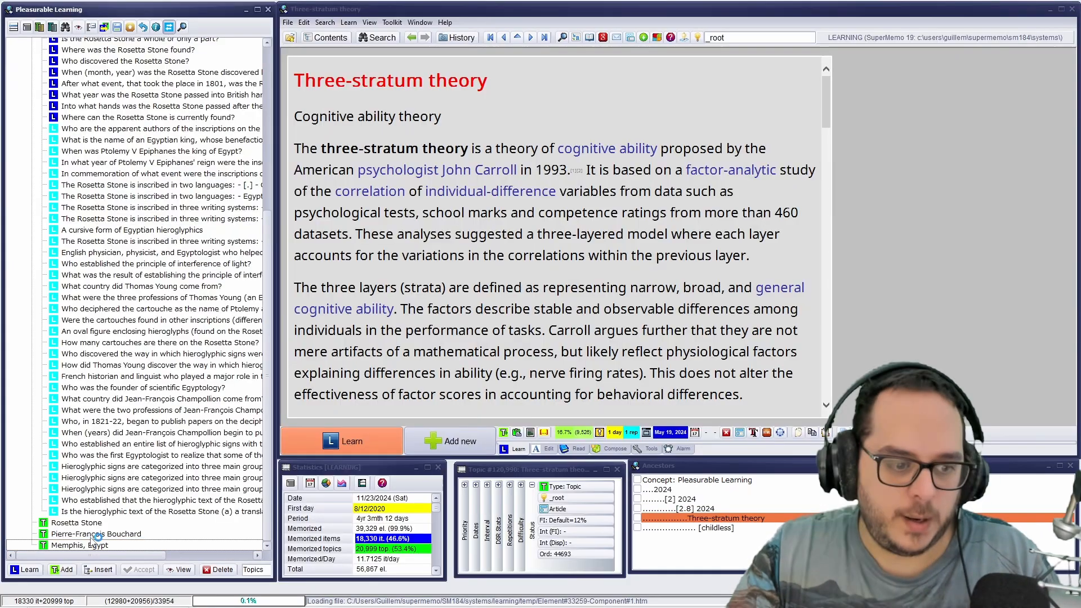
left_click(96, 535)
left_click(90, 544)
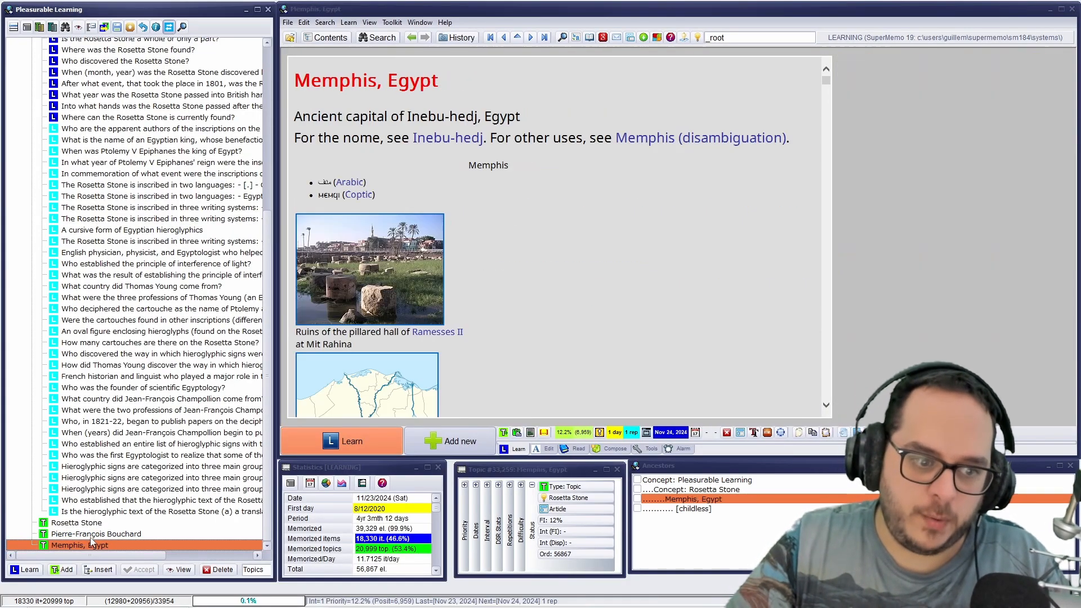
left_click(91, 535)
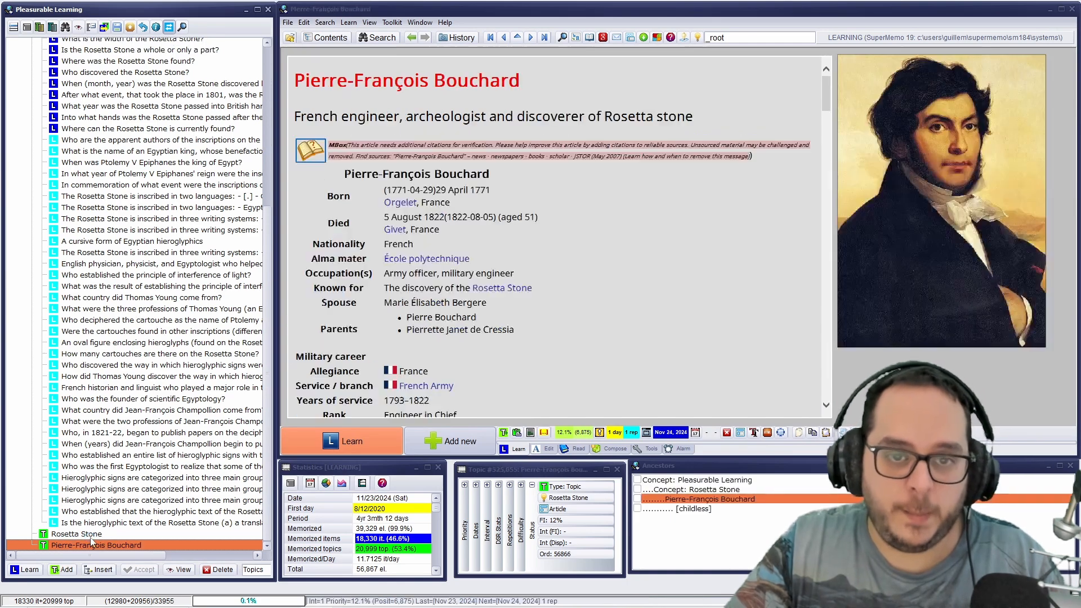
Import the Memphis, Egypt web article again as a whole local page, assigned to the Rosetta Stone concept group.
key("ctrl+shift+a")
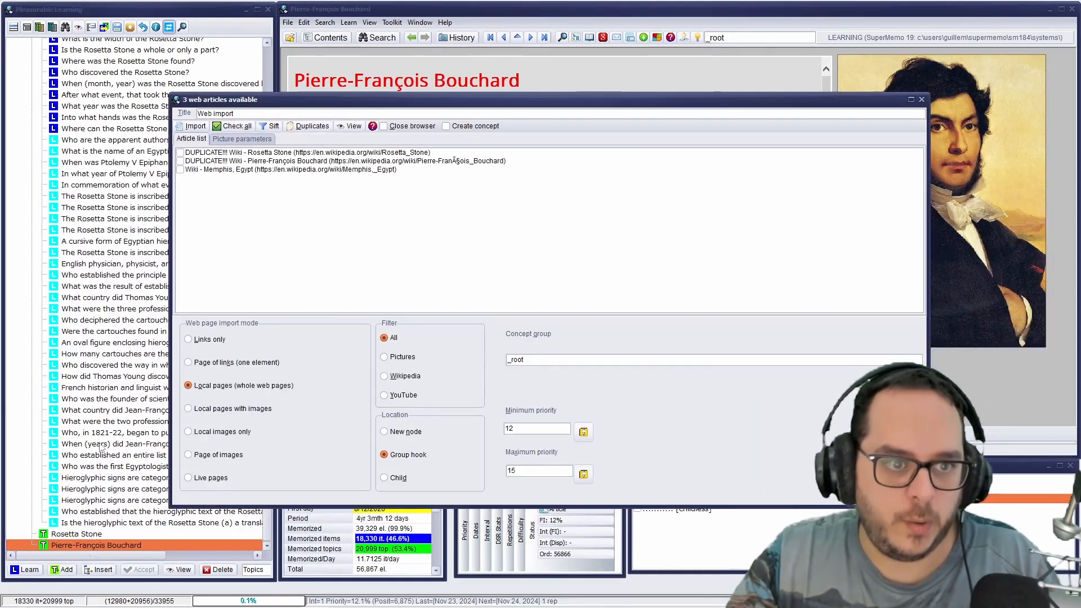
left_click(180, 170)
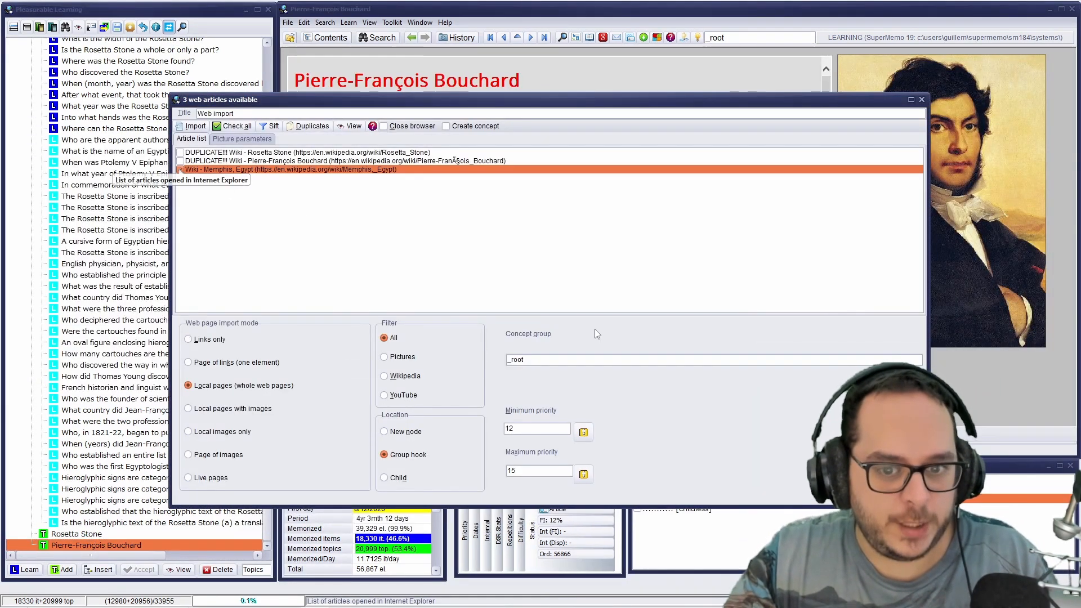
left_click(613, 367)
type("ros")
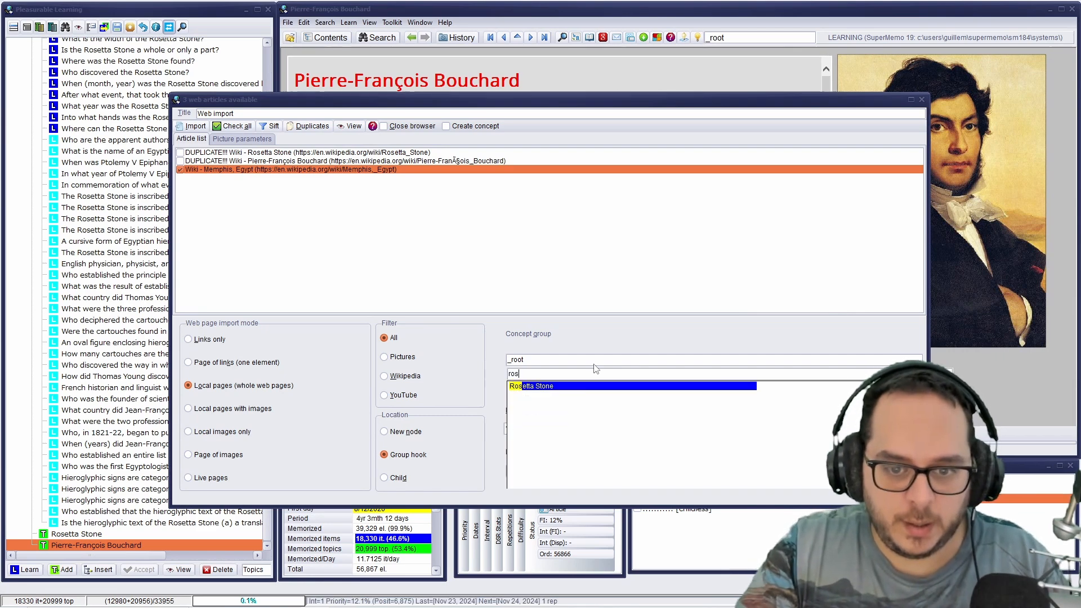
key("Down")
key("Return")
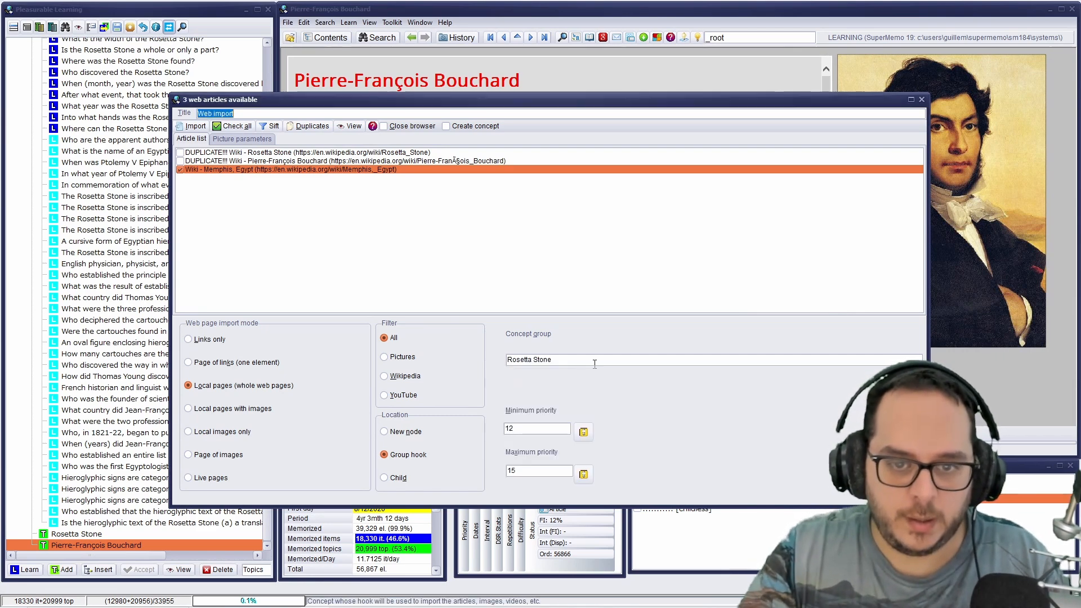
left_click(191, 127)
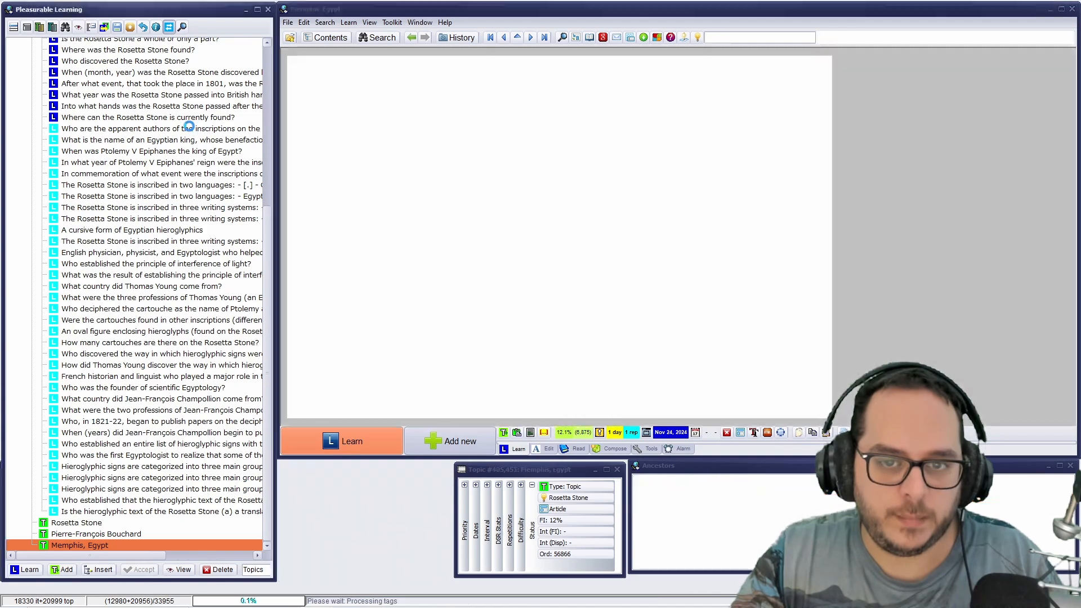
Skim the imported Memphis, Egypt article, open its Wikipedia page in Chrome, and minimize the British Museum search window.
scroll(564, 257, "down", 6)
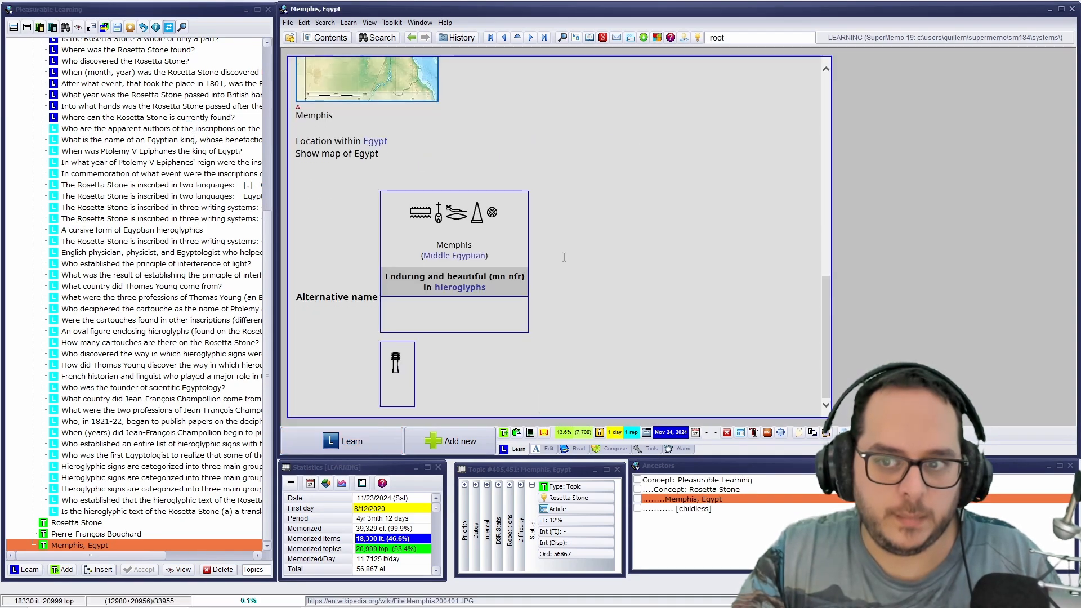
scroll(564, 258, "up", 8)
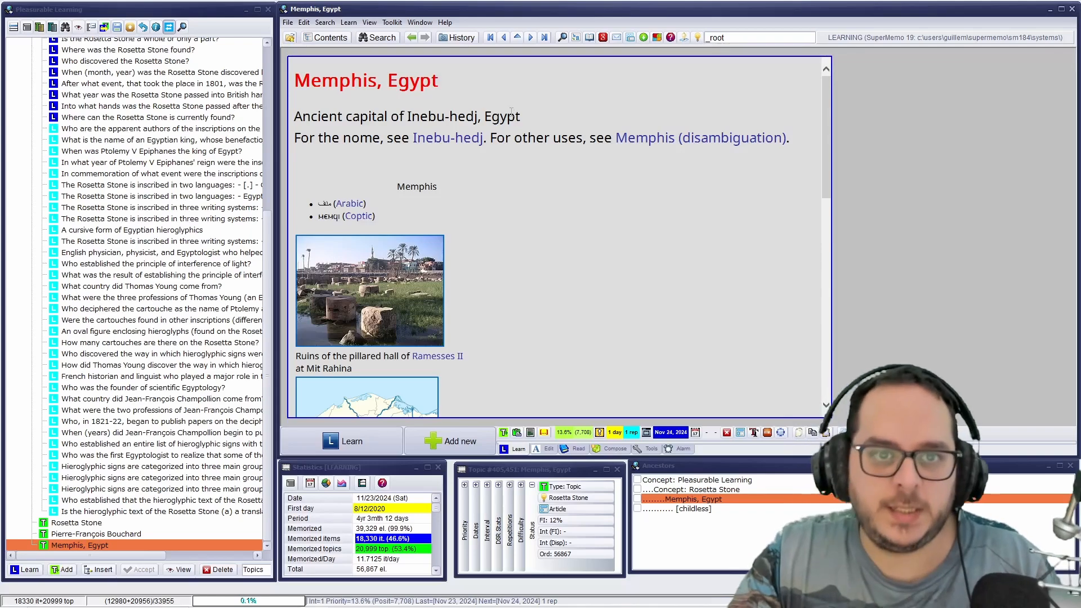
left_click(594, 40)
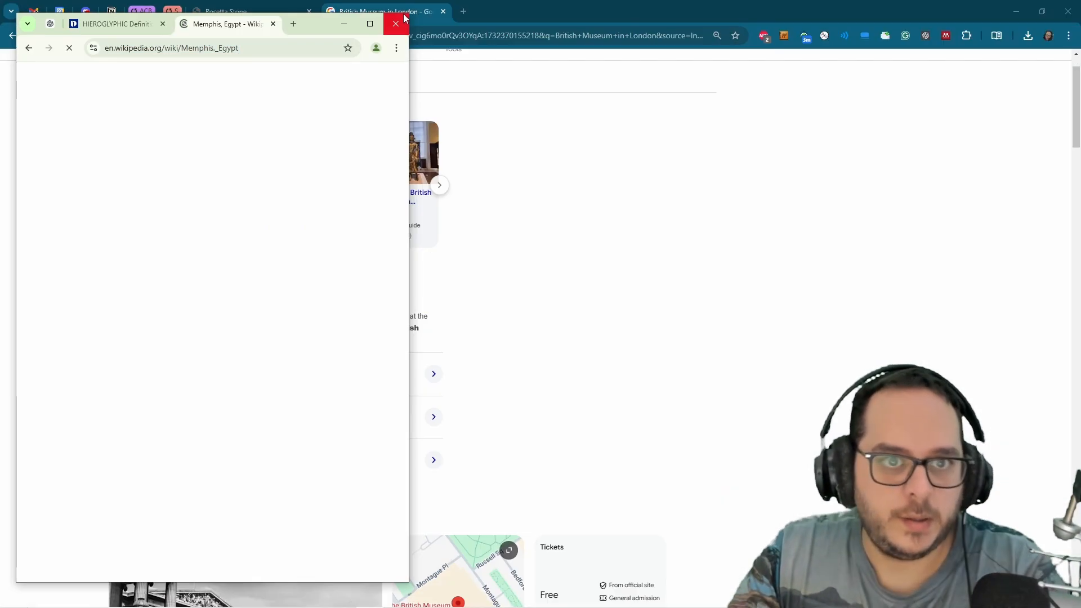
left_click(1016, 11)
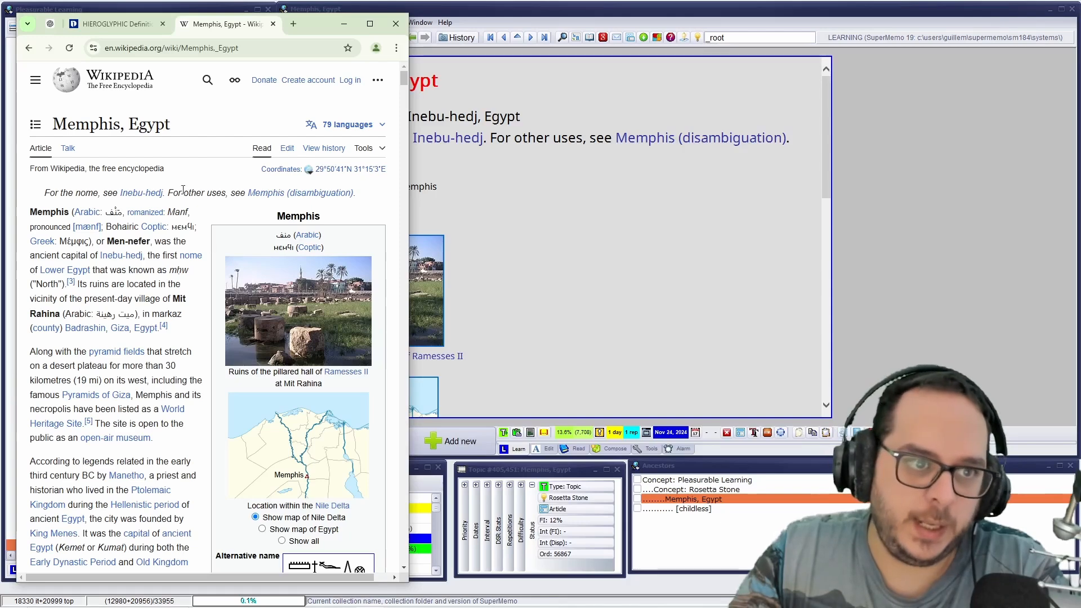
Return to SuperMemo and delete the imported Memphis, Egypt article from the contents tree.
left_click(661, 204)
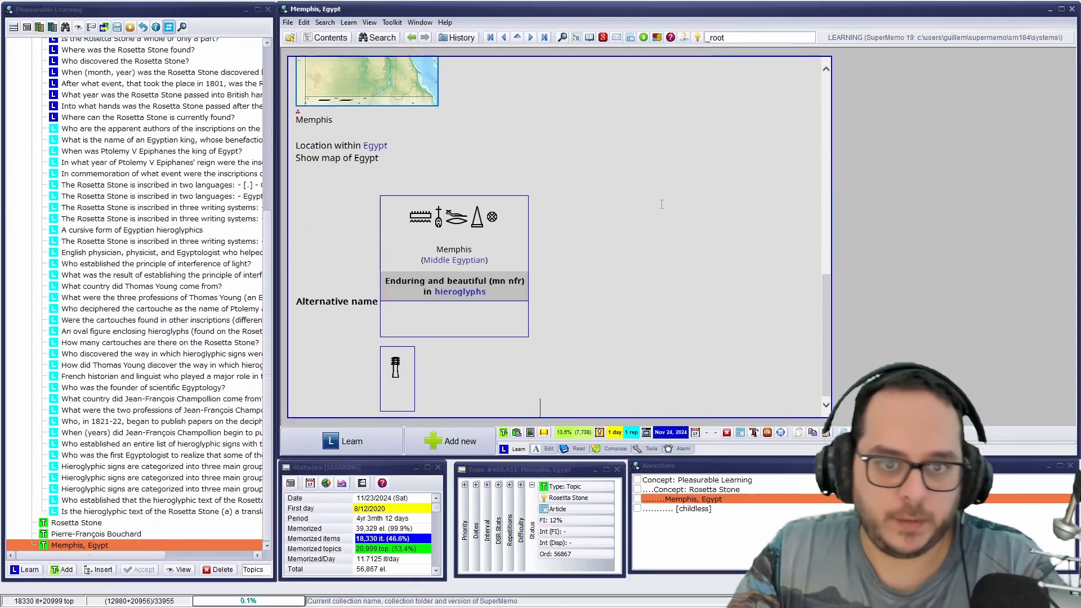
left_click(83, 547)
key("Delete")
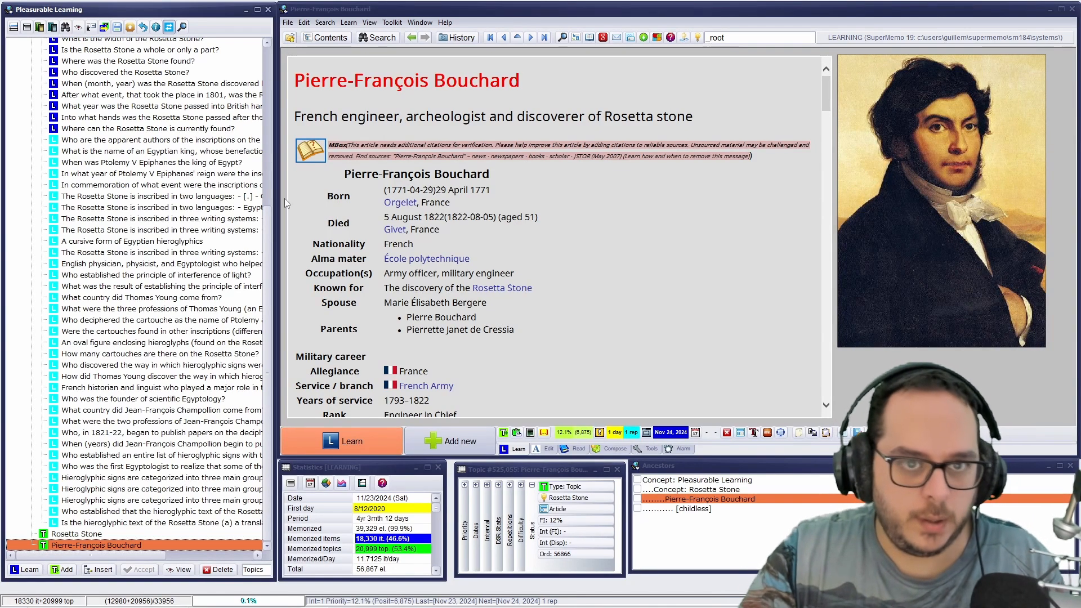
Import the Memphis, Egypt Wikipedia tab that is open in Chrome into the Rosetta Stone concept group.
left_click(472, 5)
key("ctrl+shift+a")
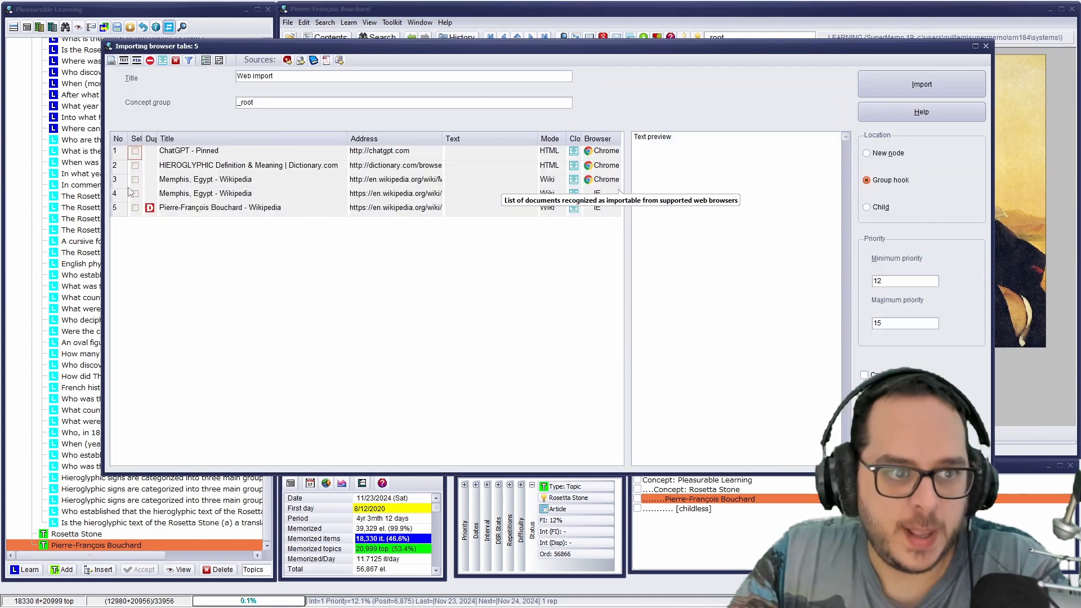
left_click(135, 180)
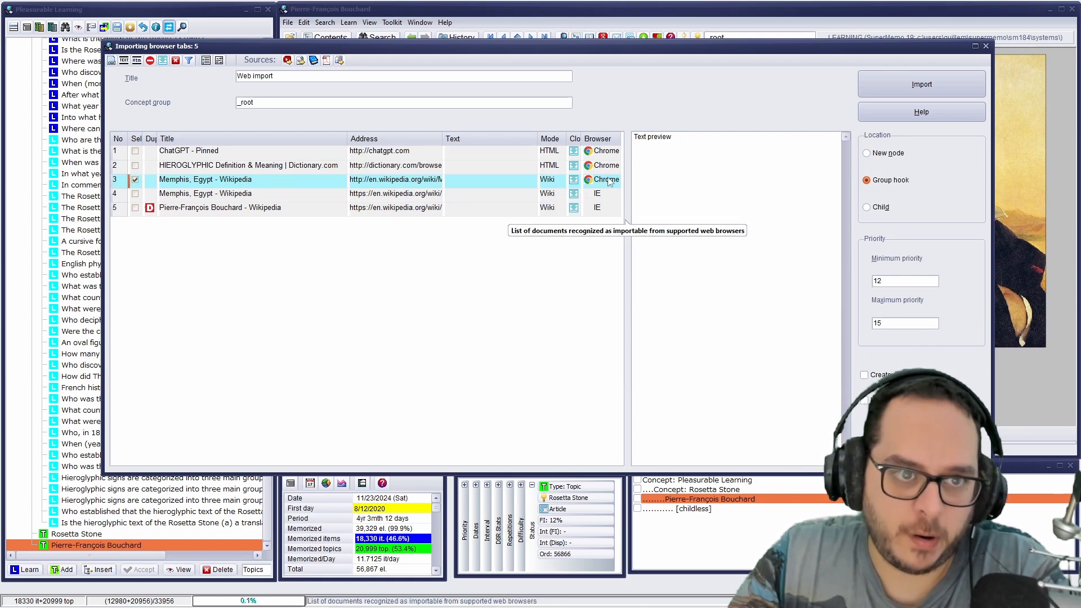
left_click(277, 103)
type("r")
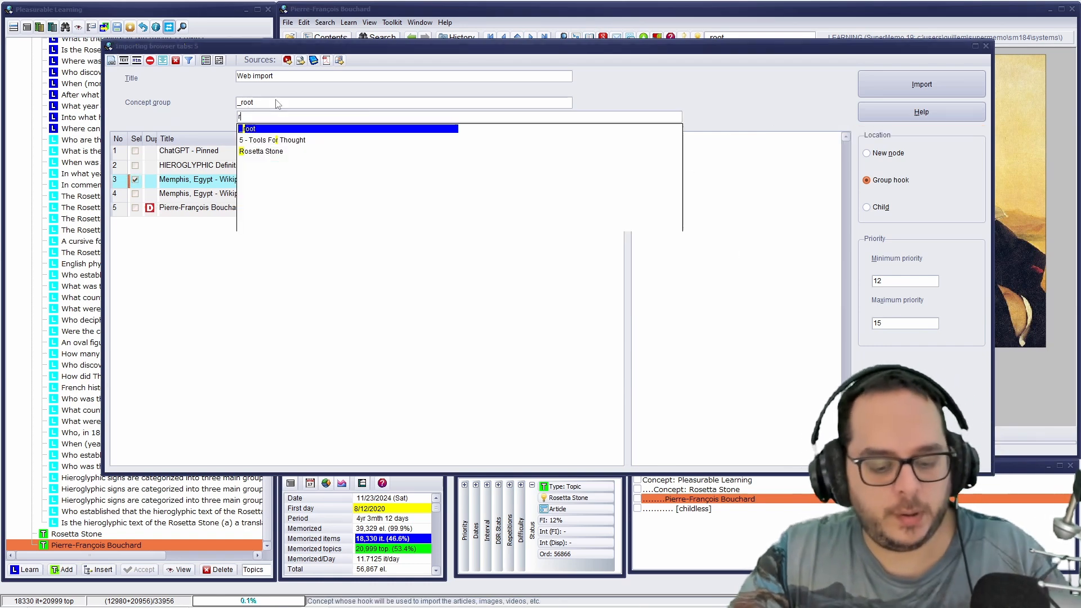
type("os")
key("Return")
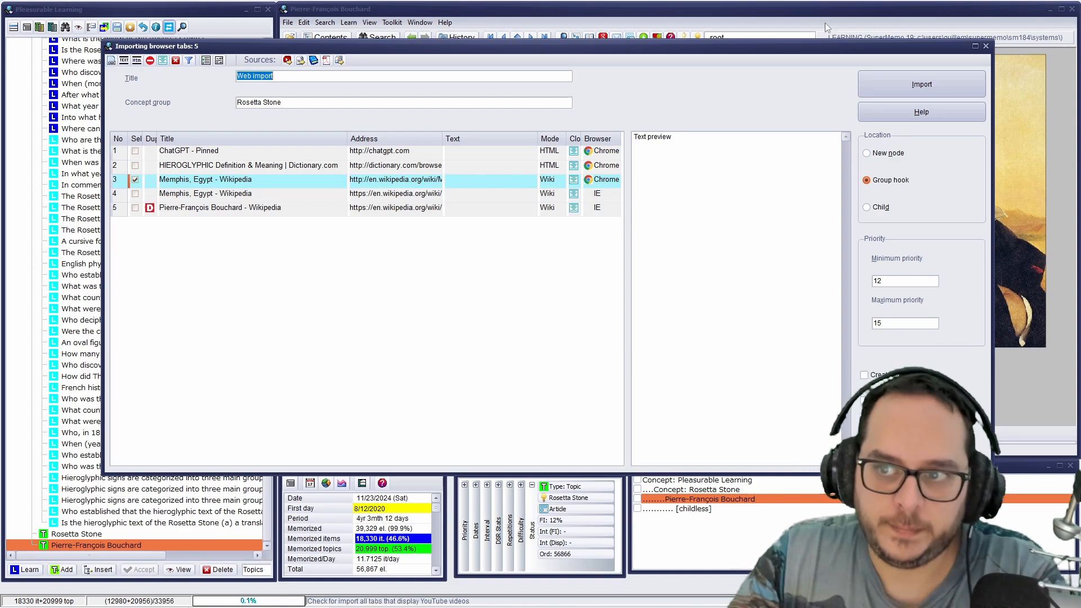
left_click(906, 84)
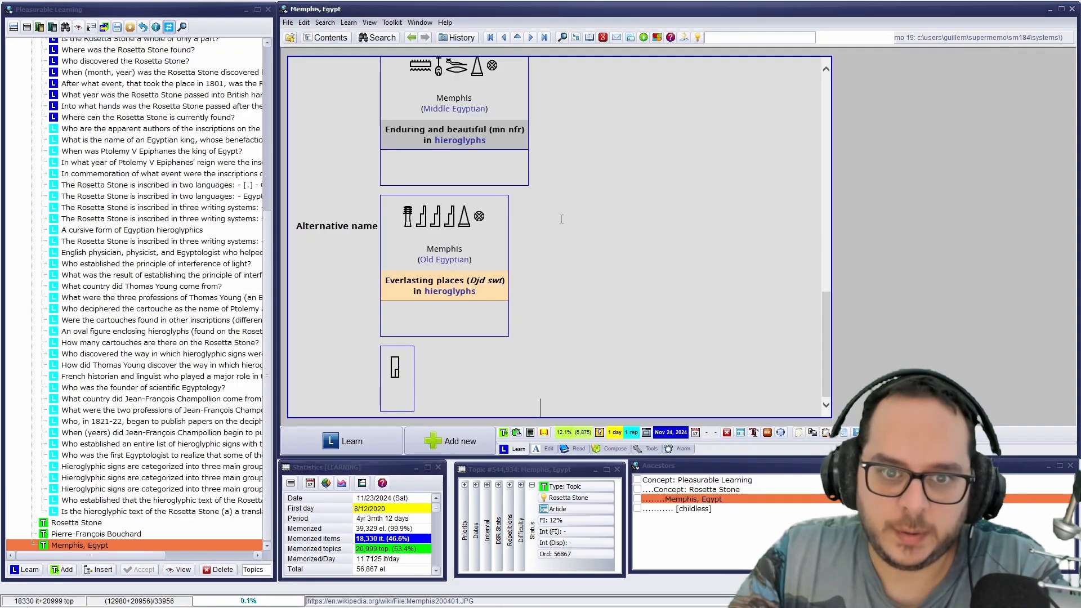
Examine the newly imported Memphis, Egypt article from its heading down to the alternative names in hieroglyphs.
scroll(558, 211, "up", 15)
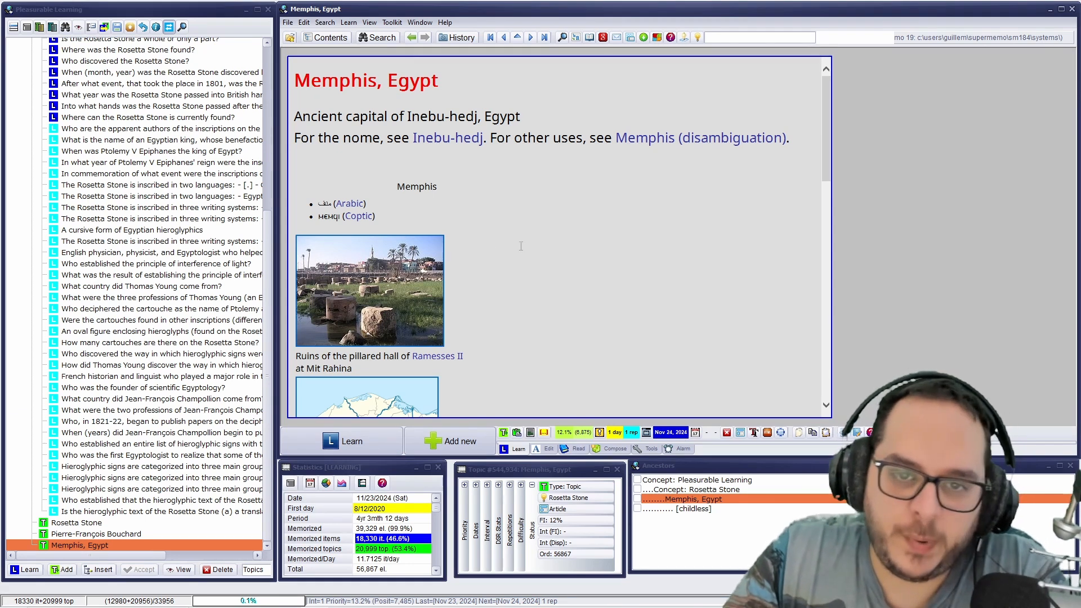
scroll(622, 176, "down", 8)
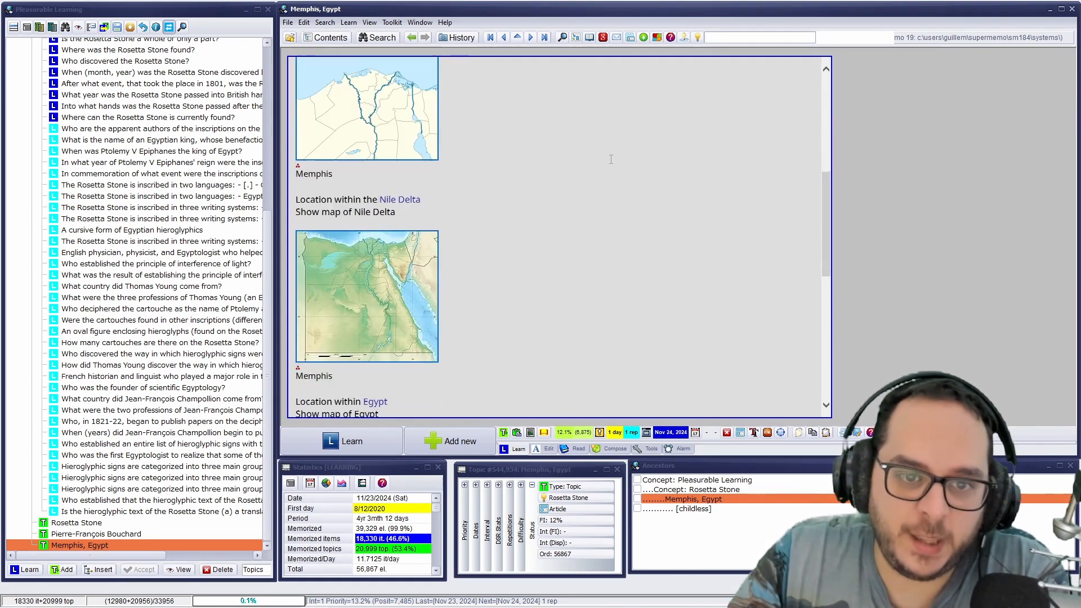
scroll(611, 160, "down", 3)
scroll(611, 159, "up", 11)
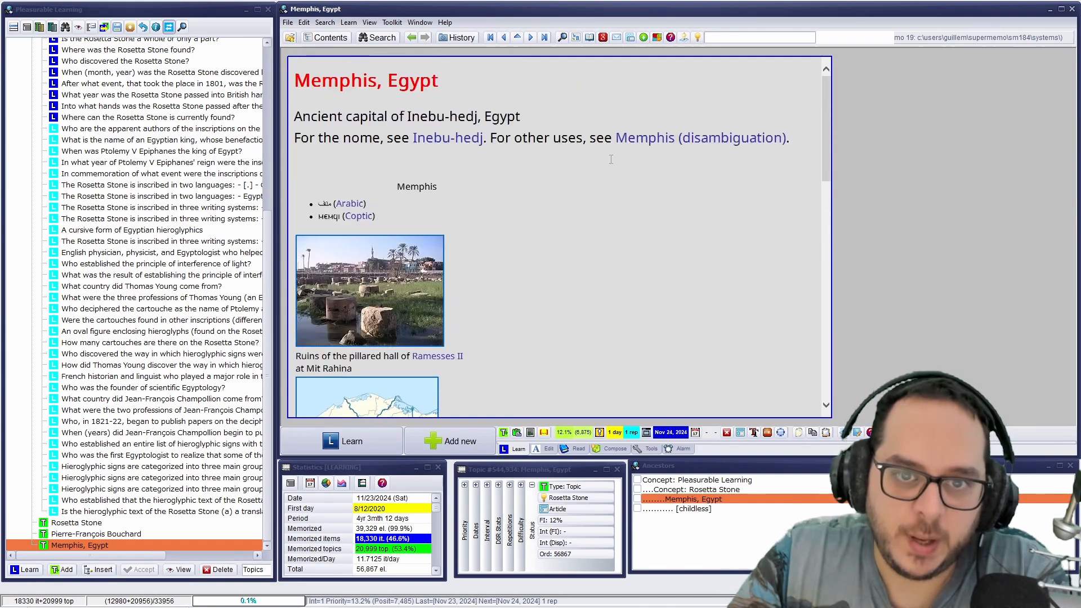
scroll(589, 191, "down", 11)
scroll(590, 191, "up", 8)
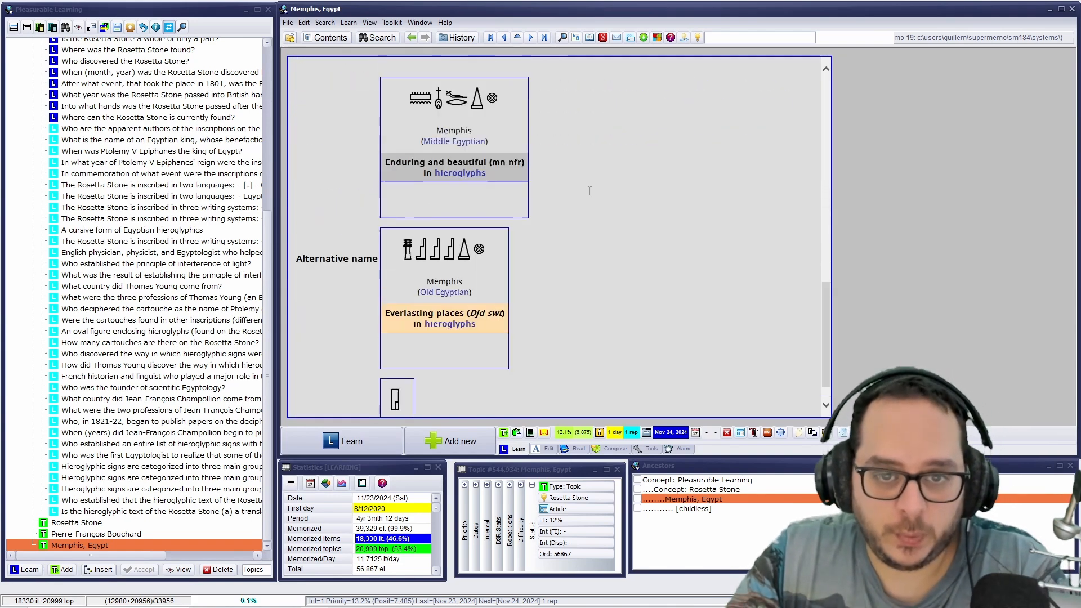
scroll(589, 190, "up", 3)
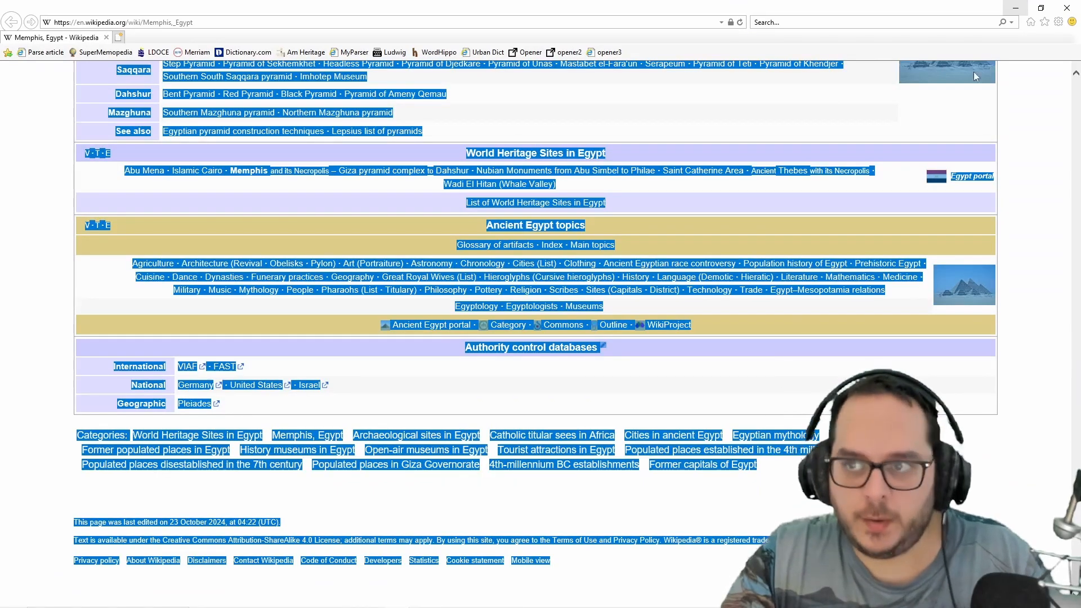
Reimport the complete Wikipedia page into the Memphis, Egypt article and select all of its downloaded images.
key("ctrl+u")
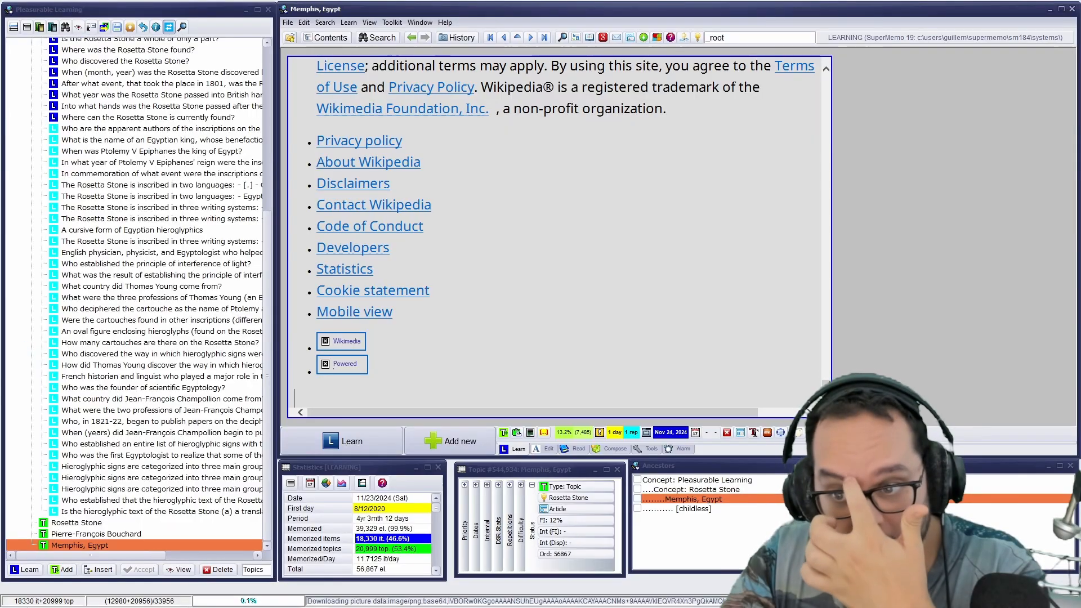
scroll(833, 140, "up", 15)
left_click_drag(833, 140, 833, 79)
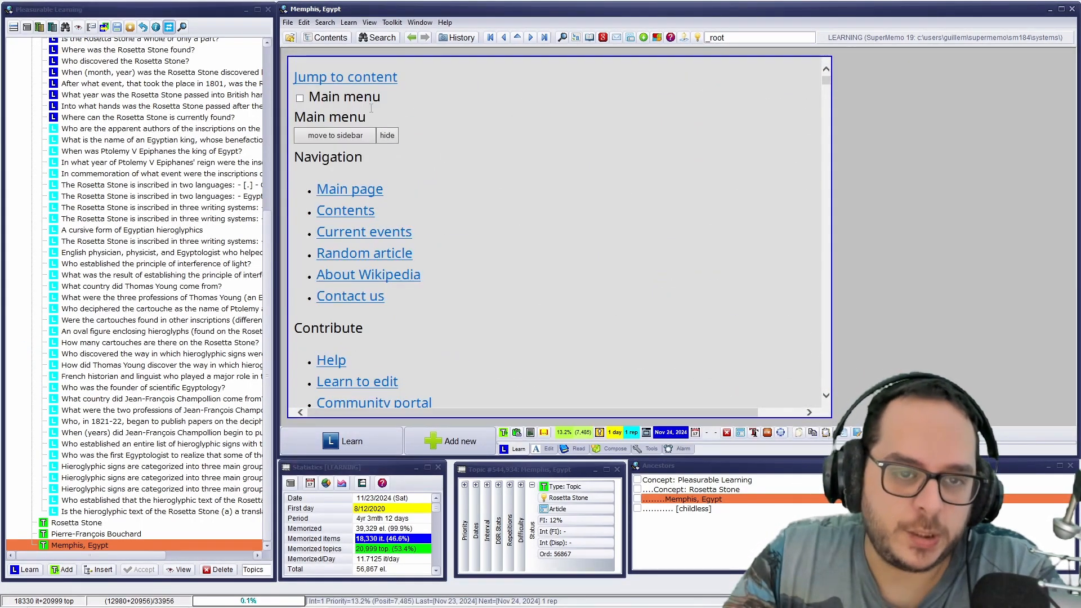
scroll(372, 119, "down", 10)
scroll(365, 108, "down", 20)
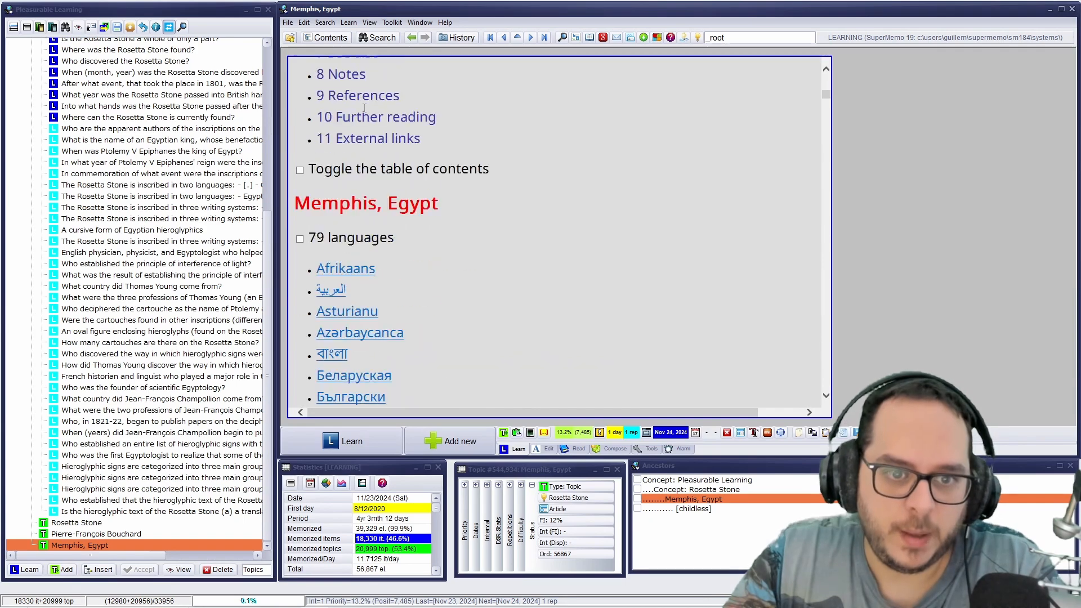
scroll(444, 192, "down", 20)
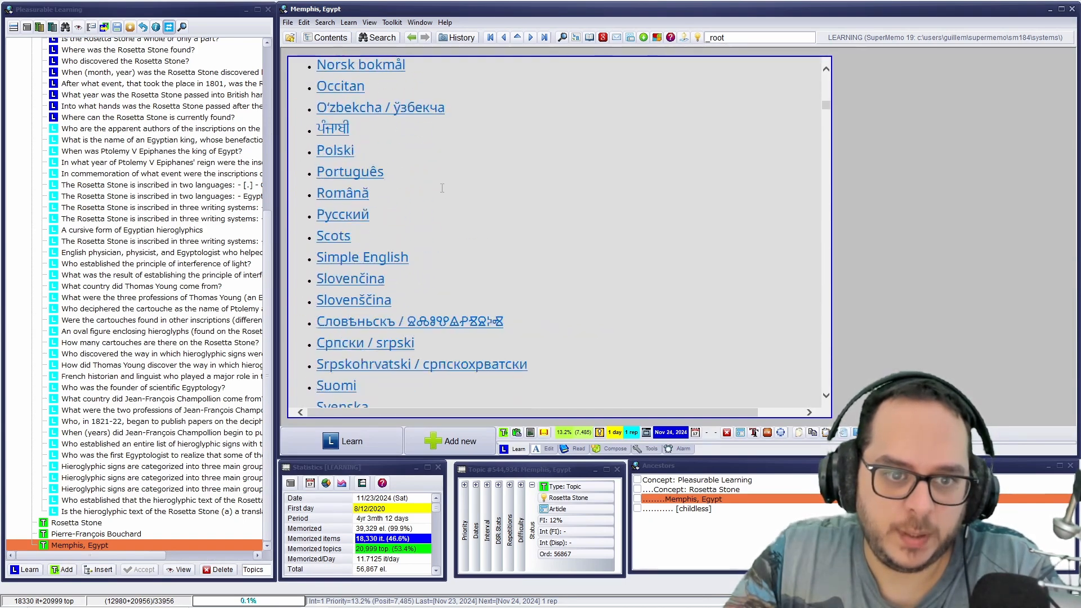
scroll(422, 175, "down", 6)
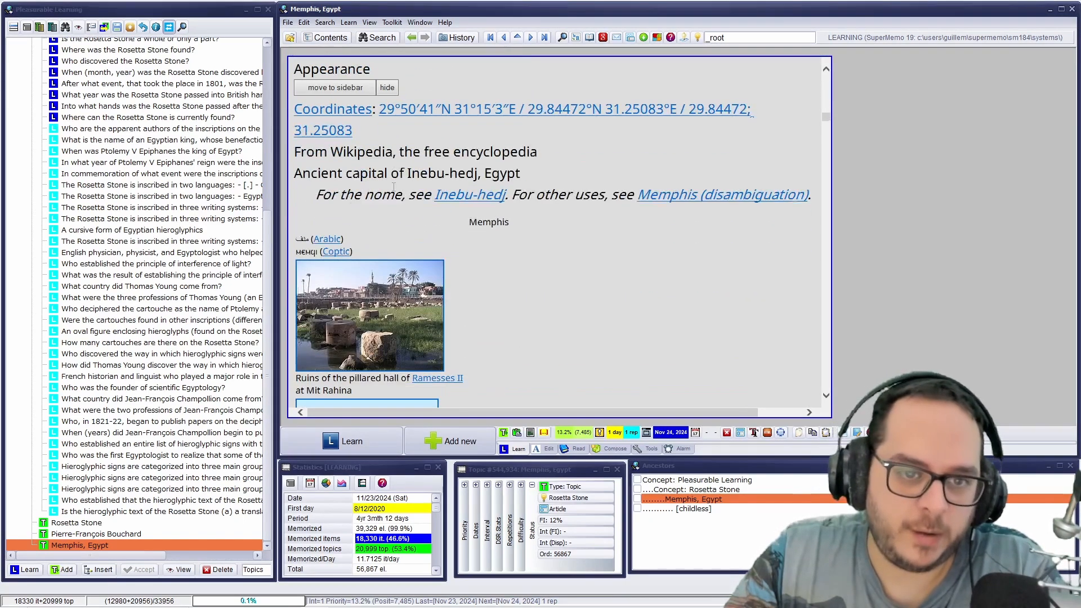
scroll(399, 197, "down", 4)
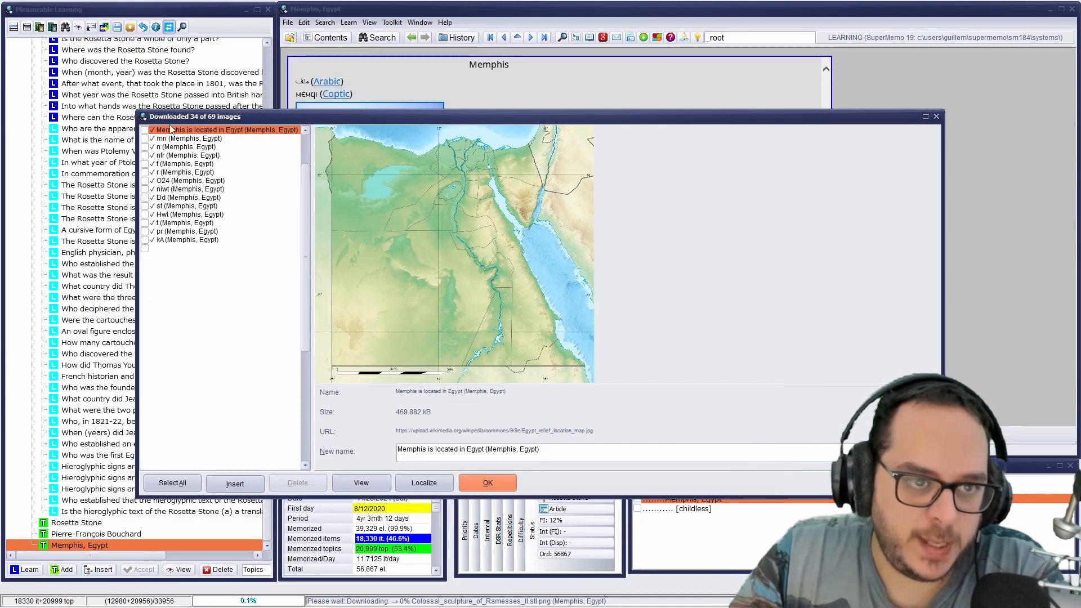
left_click(188, 479)
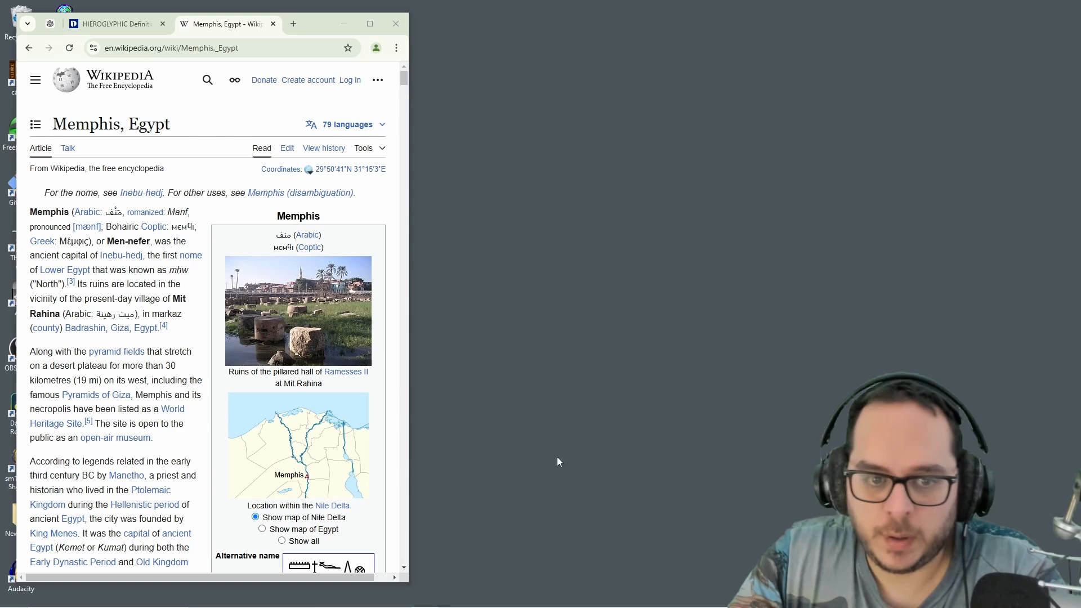
Relaunch SuperMemo, switch from the Rosetta Stone collection to the main learning collection, and show its contents tree.
mouse_move(492, 583)
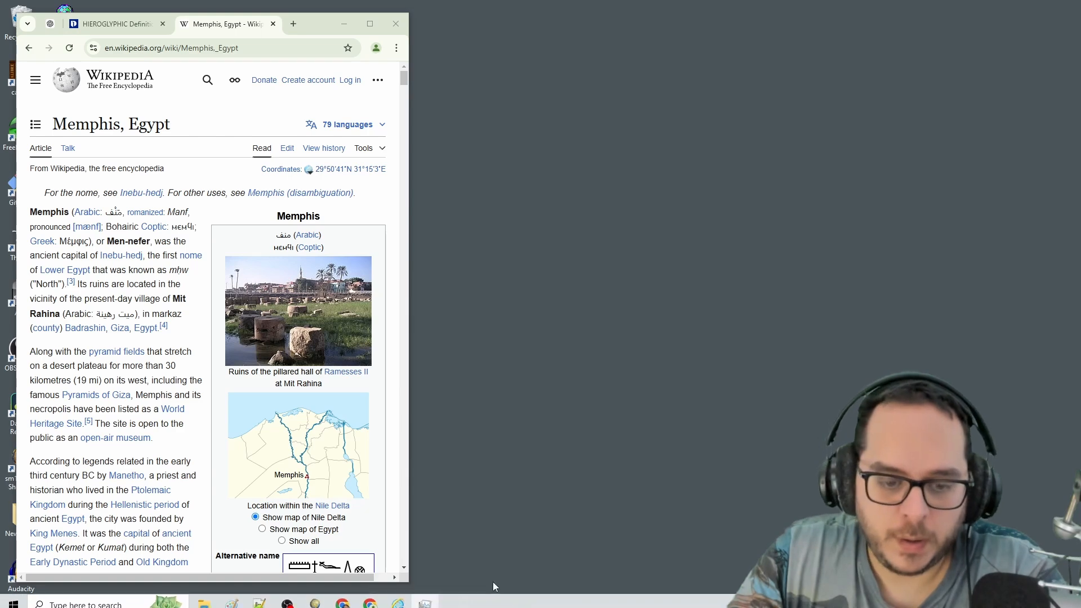
left_click(315, 597)
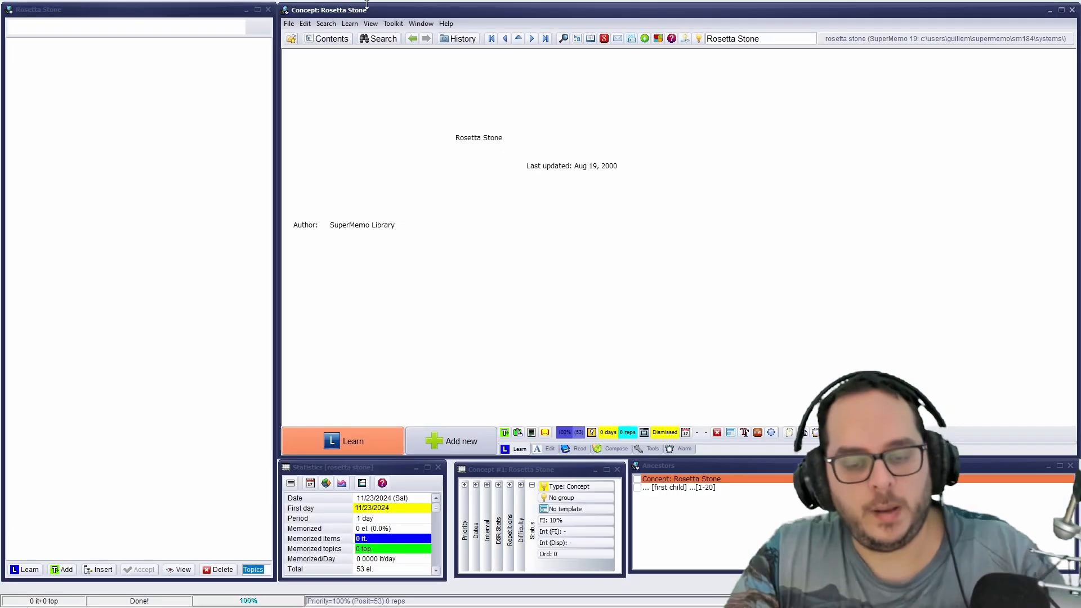
key("ctrl+o")
key("Return")
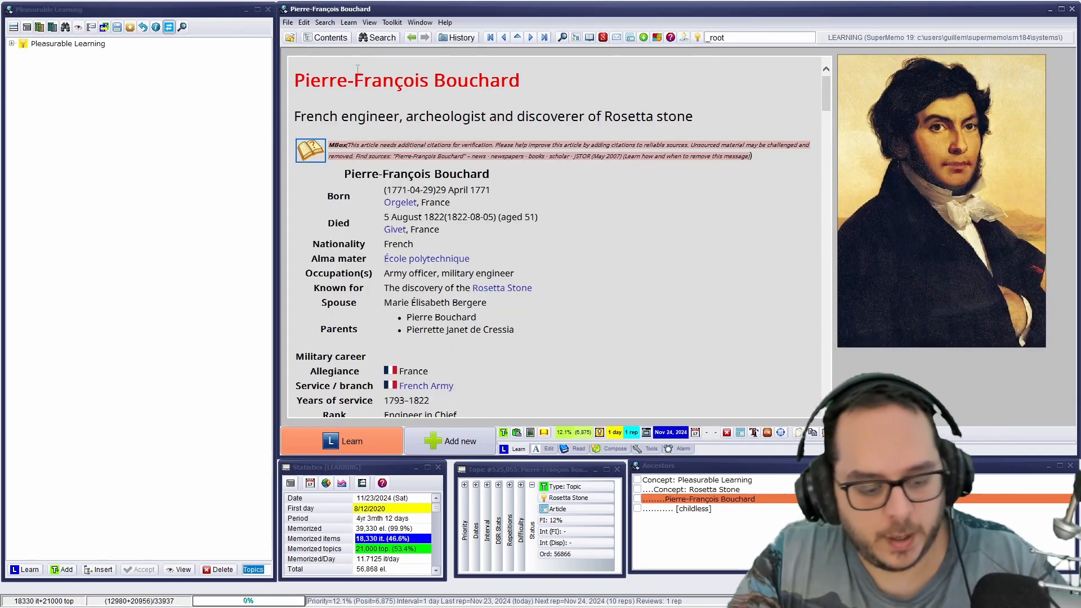
key("alt+c")
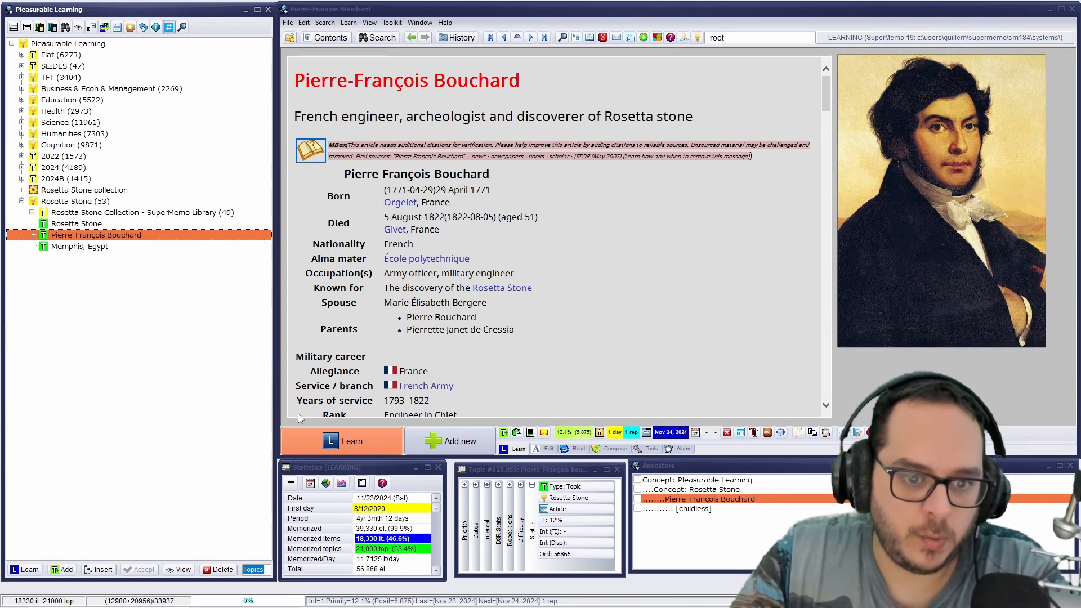
Start learning, append "(city in Egypt)" to the answer "priests of Memphis" on the apparent-authors card, and give it the middle passing grade.
left_click(307, 436)
left_click(451, 328)
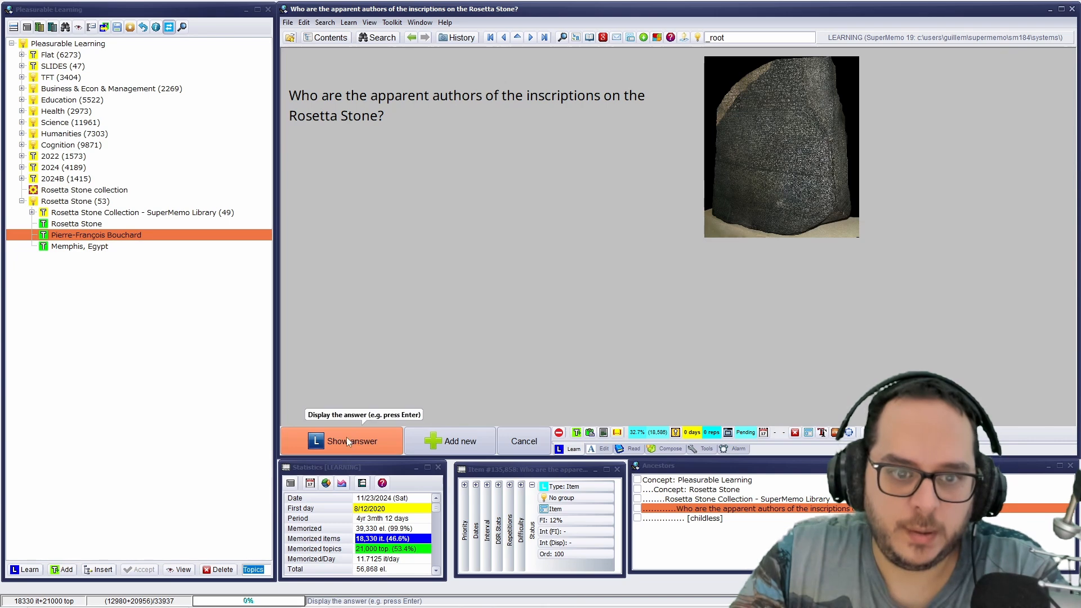
left_click(346, 438)
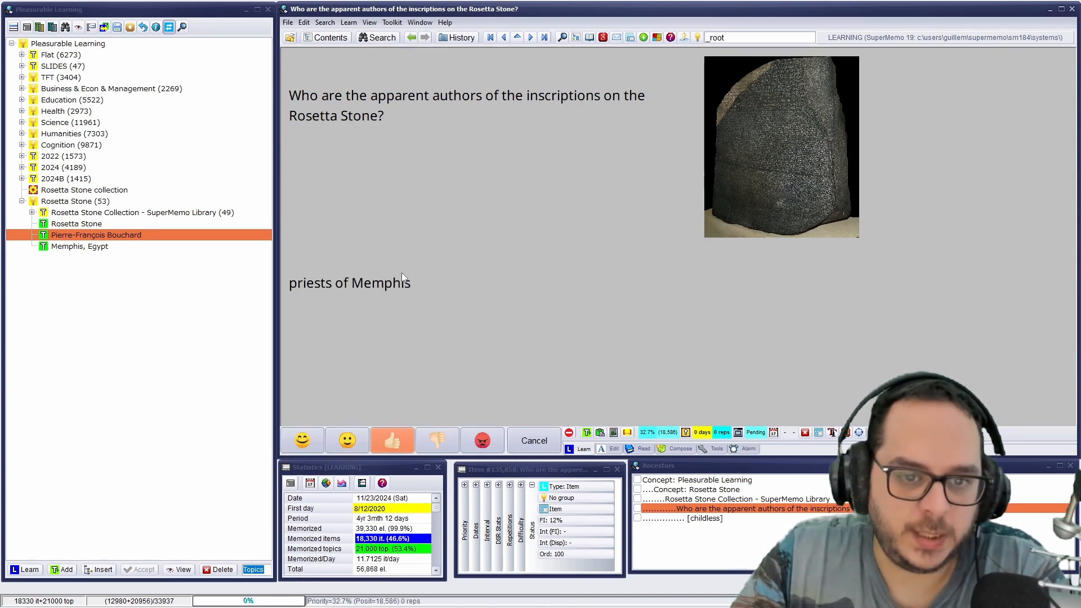
left_click(421, 285)
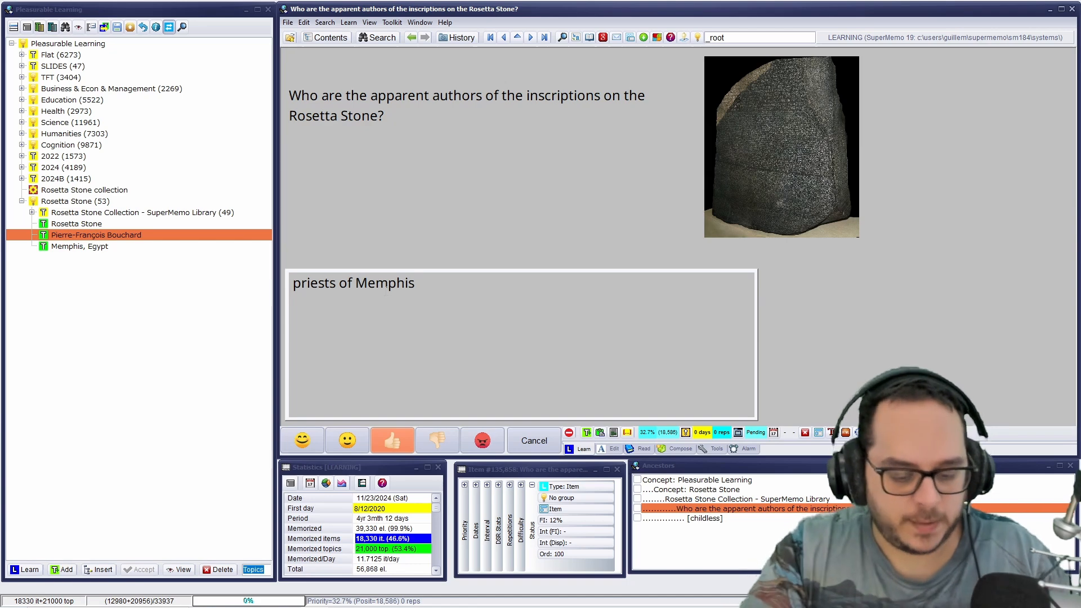
type("(city in Egypt)")
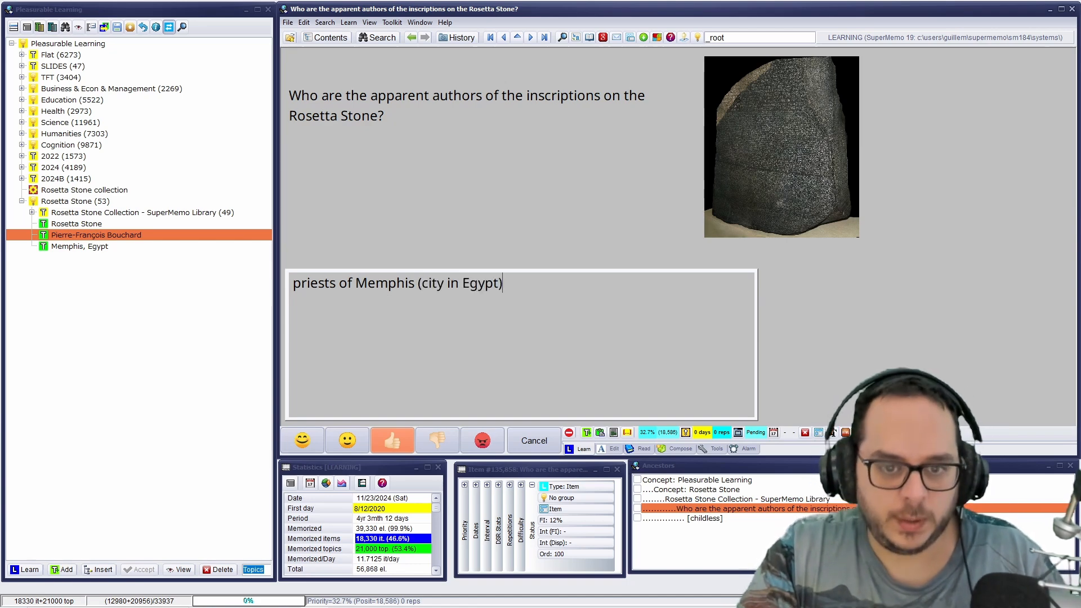
key("Escape")
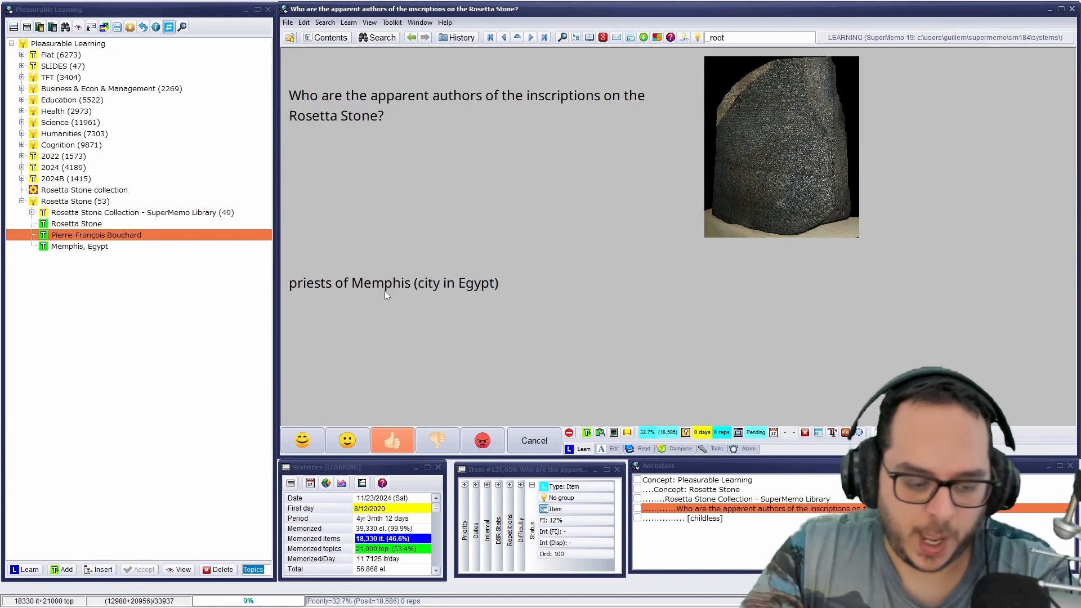
key("Return")
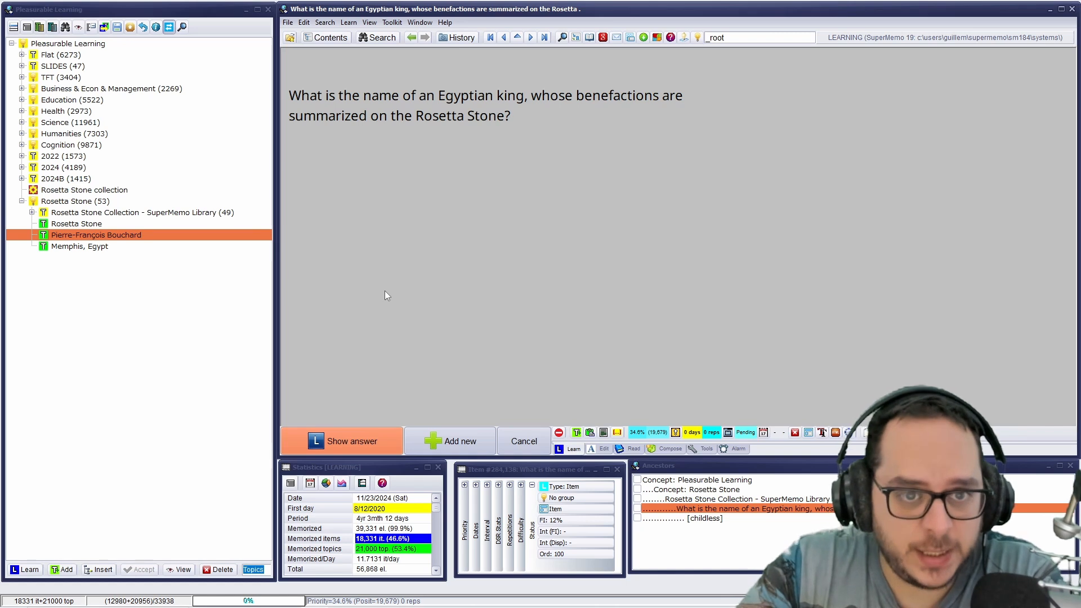
Check the answer of the card asking which Egyptian king's benefactions are summarized on the Rosetta Stone, and dismiss the card from learning.
key("Return")
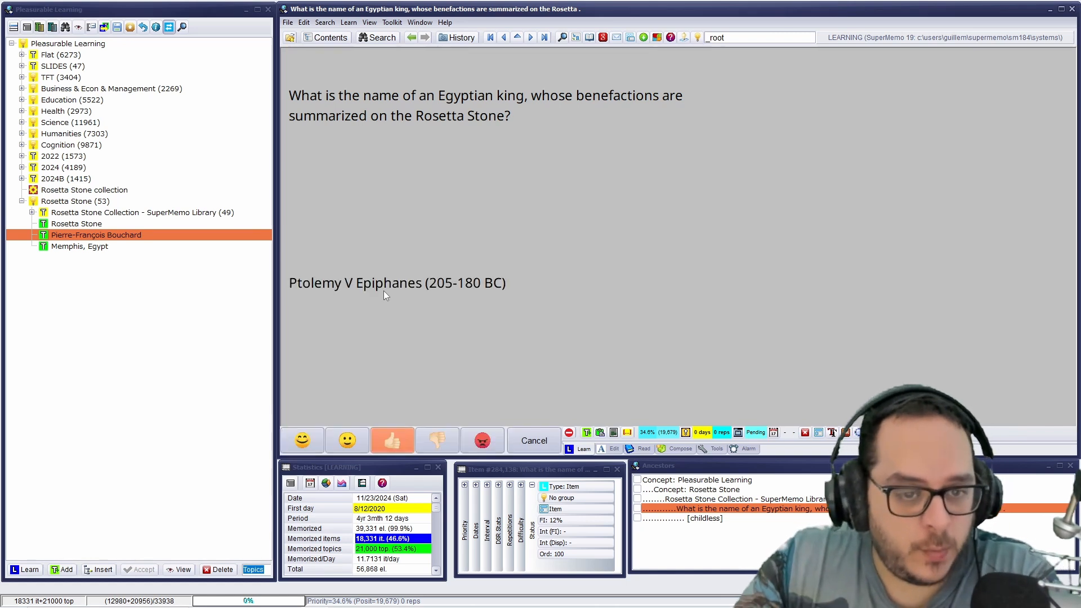
left_click(285, 292)
left_click_drag(346, 284, 266, 292)
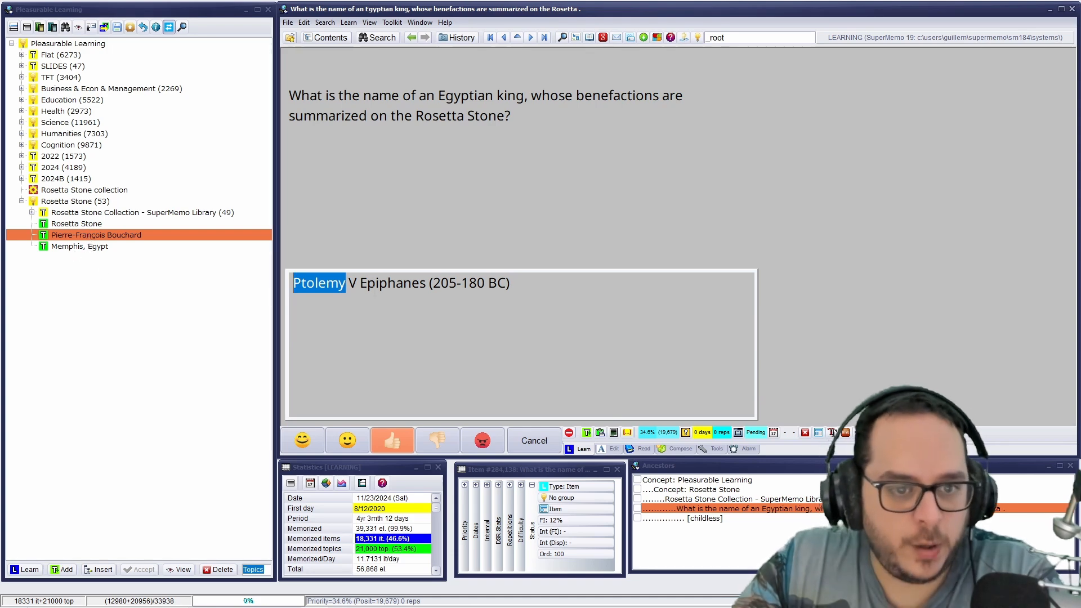
left_click(361, 284)
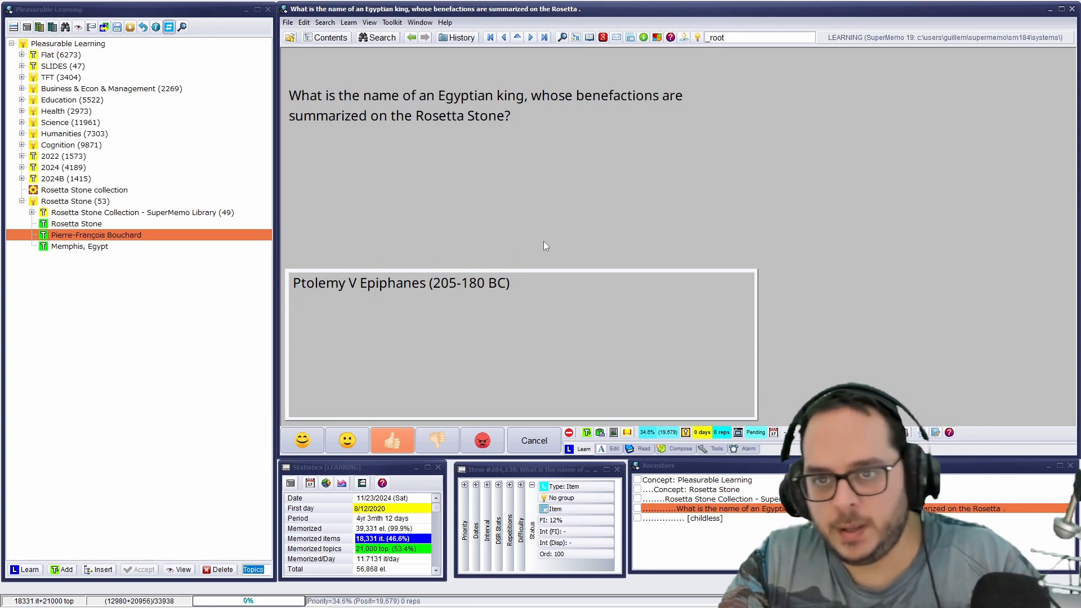
key("Escape")
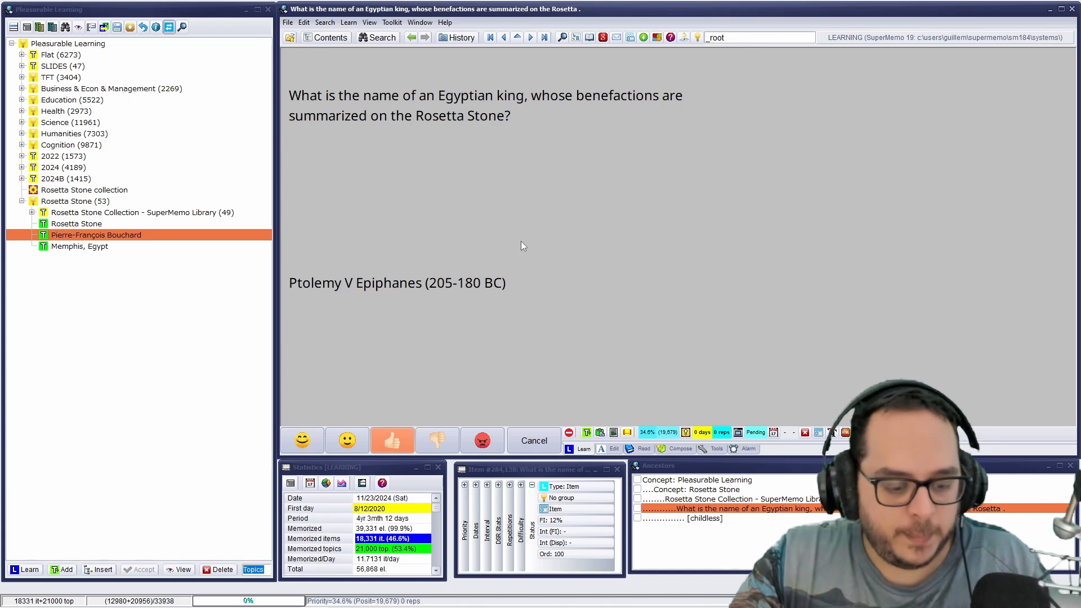
key("ctrl+d")
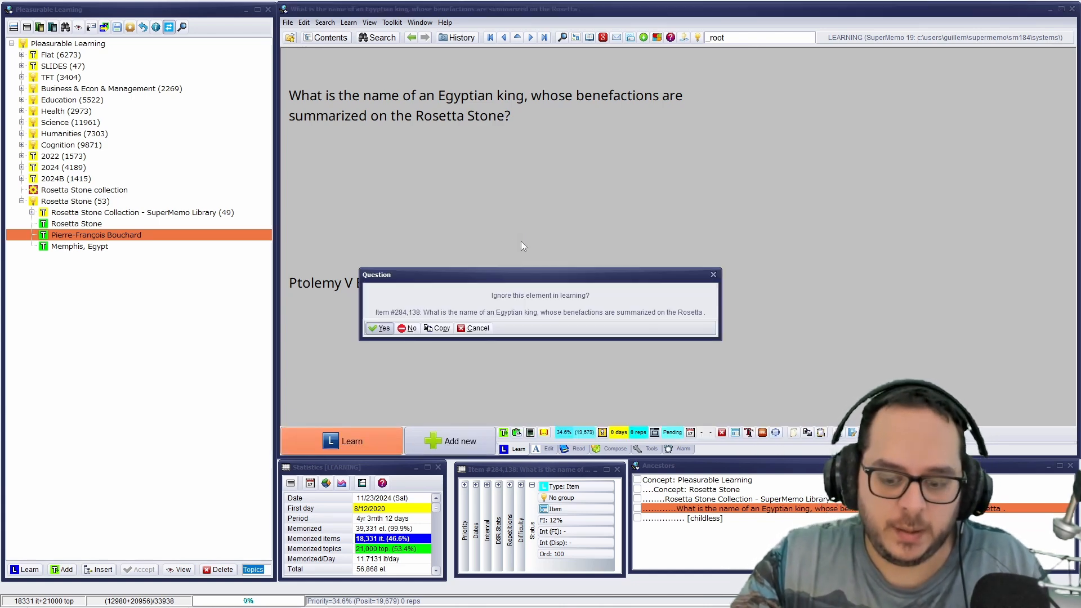
key("Return")
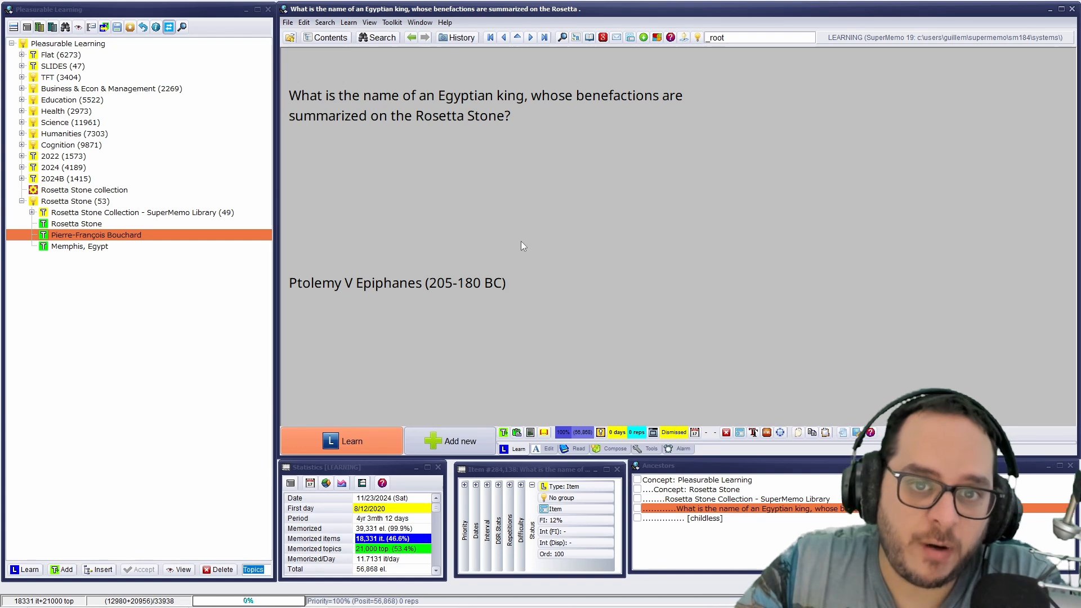
Review the card "When was Ptolemy V Epiphanes the king of Egypt?" and dismiss it from learning.
key("Return")
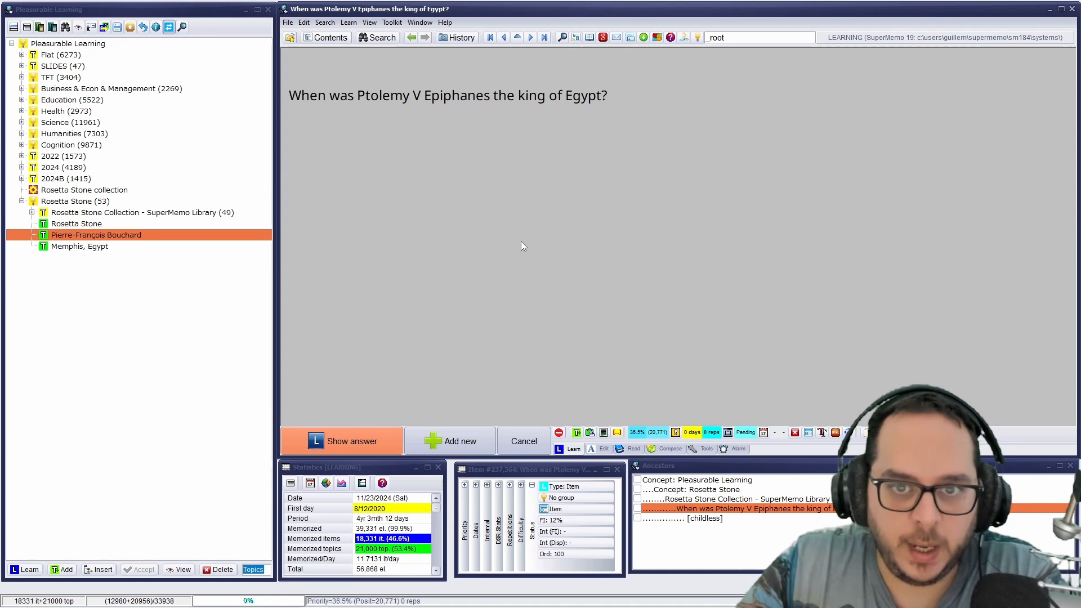
key("Return")
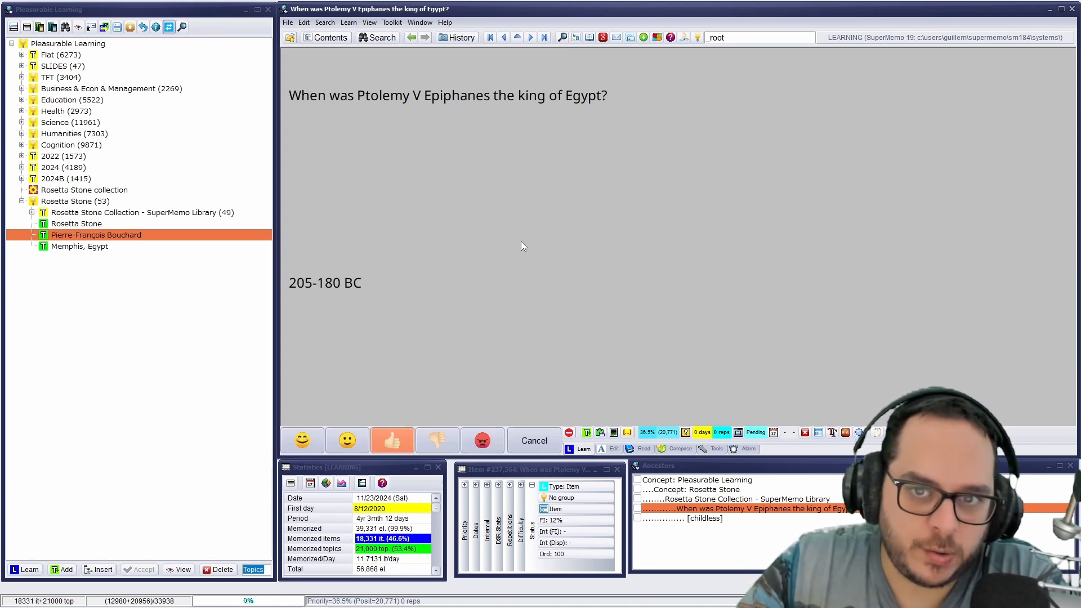
key("ctrl+d")
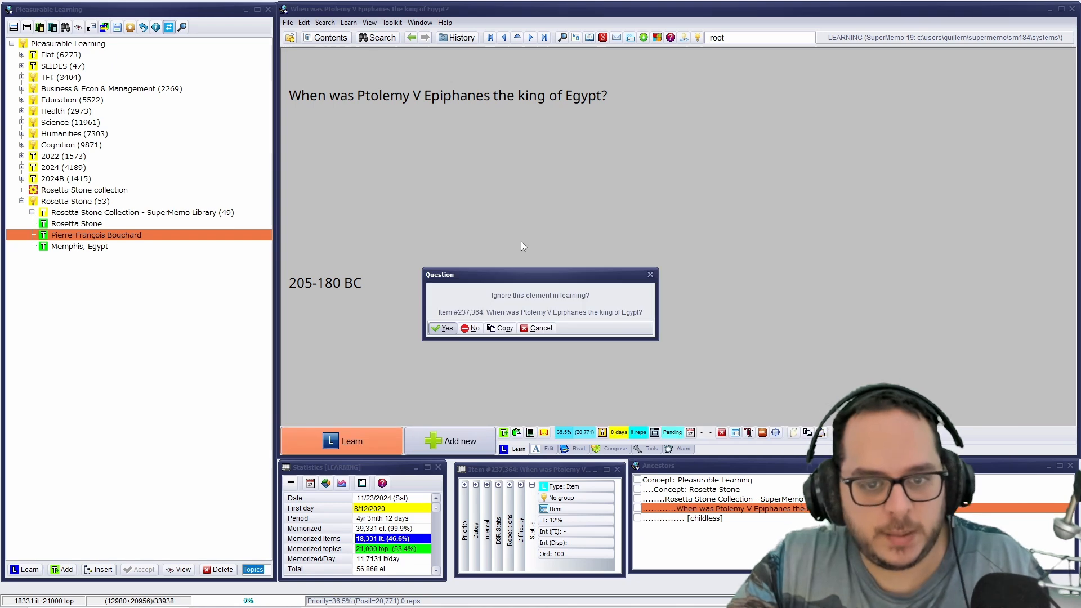
key("Return")
key("Return")
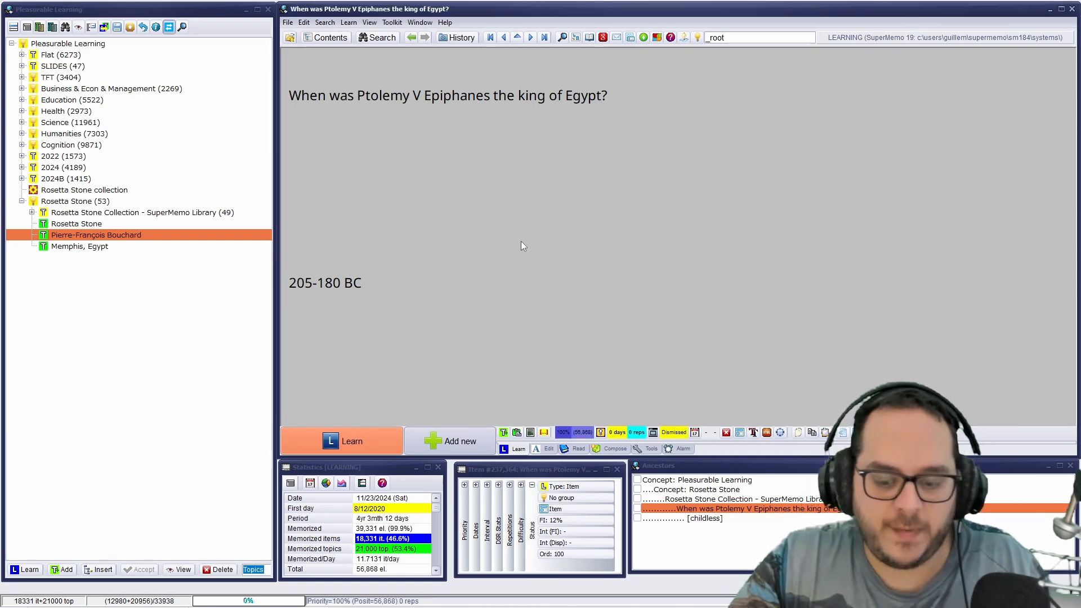
Review the card on the year of Ptolemy V Epiphanes' reign, rechecking the preceding card, and dismiss the reign-year card from learning.
key("Return")
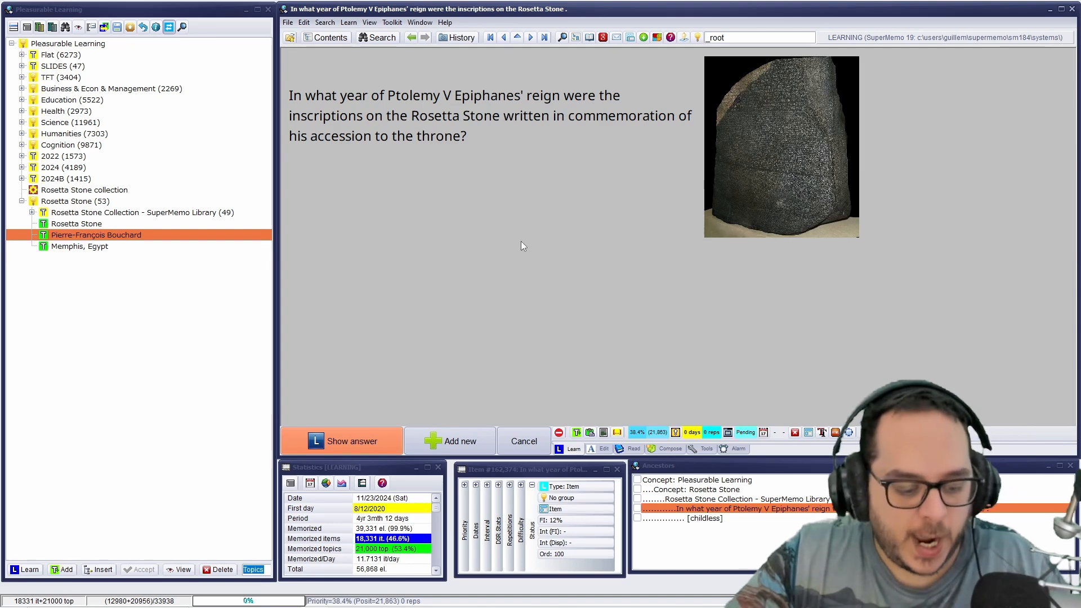
key("alt+Left")
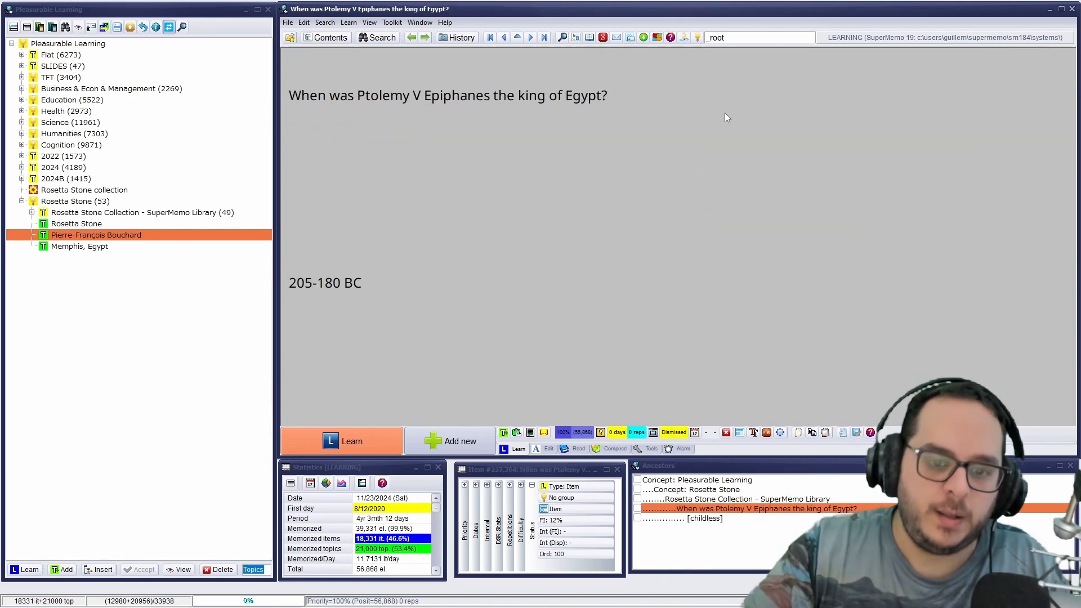
key("alt+Right")
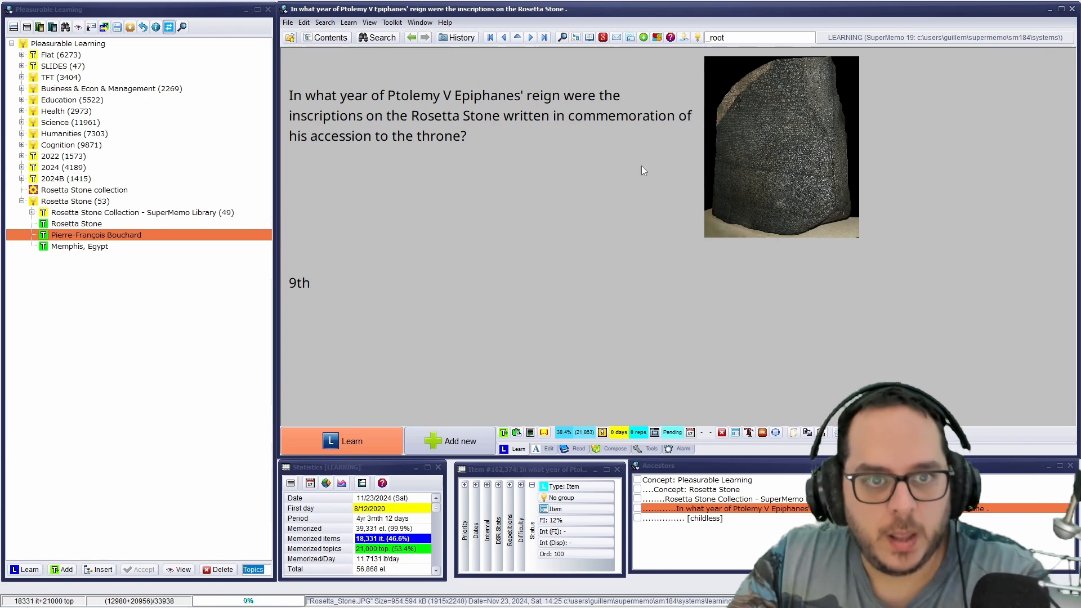
left_click(339, 454)
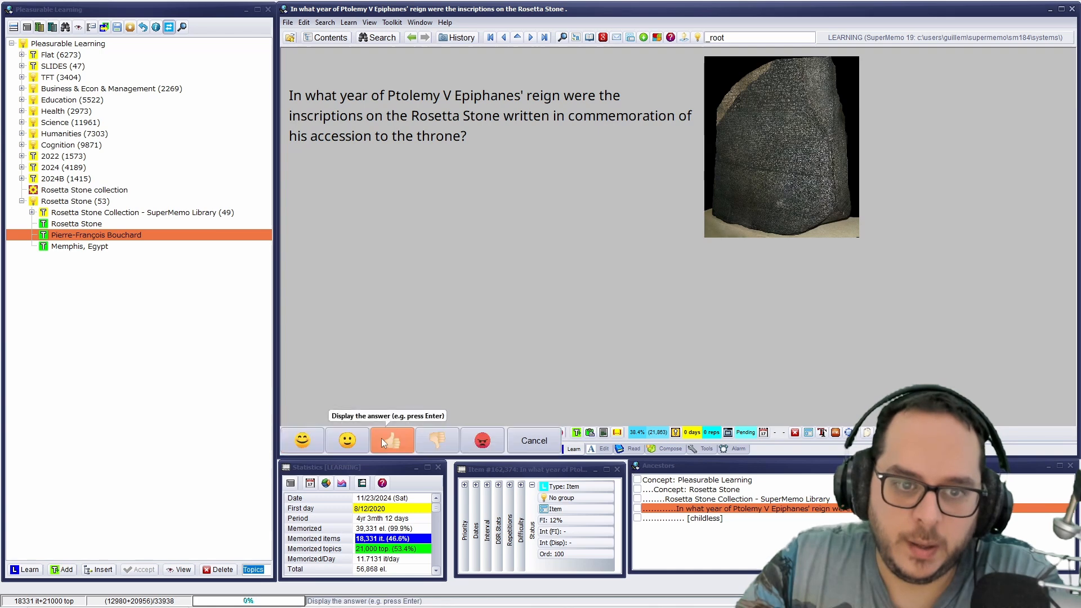
left_click(380, 438)
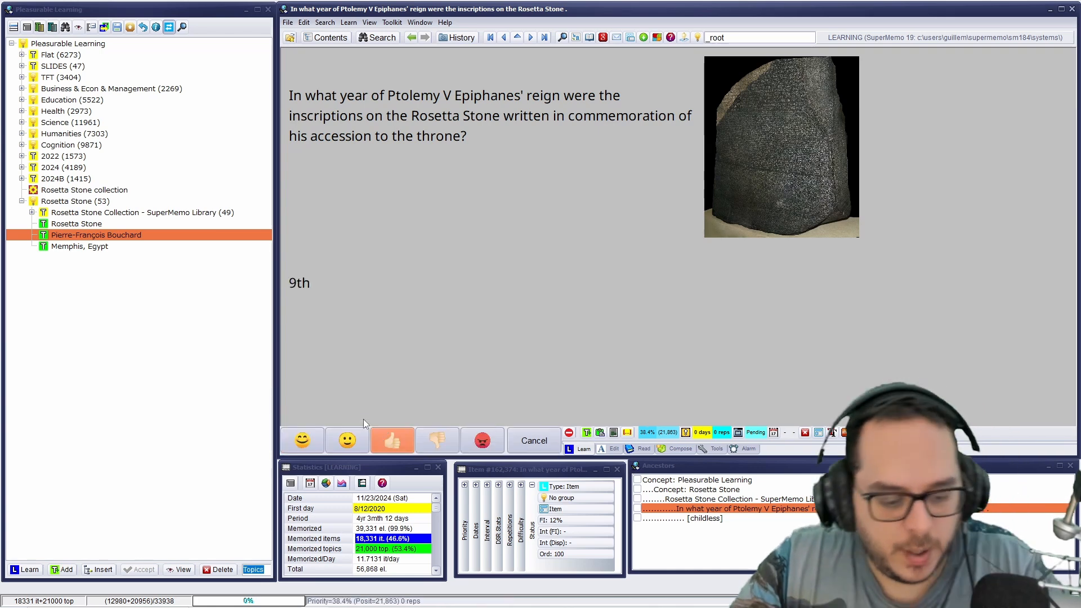
key("ctrl+d")
key("Return")
key("Return")
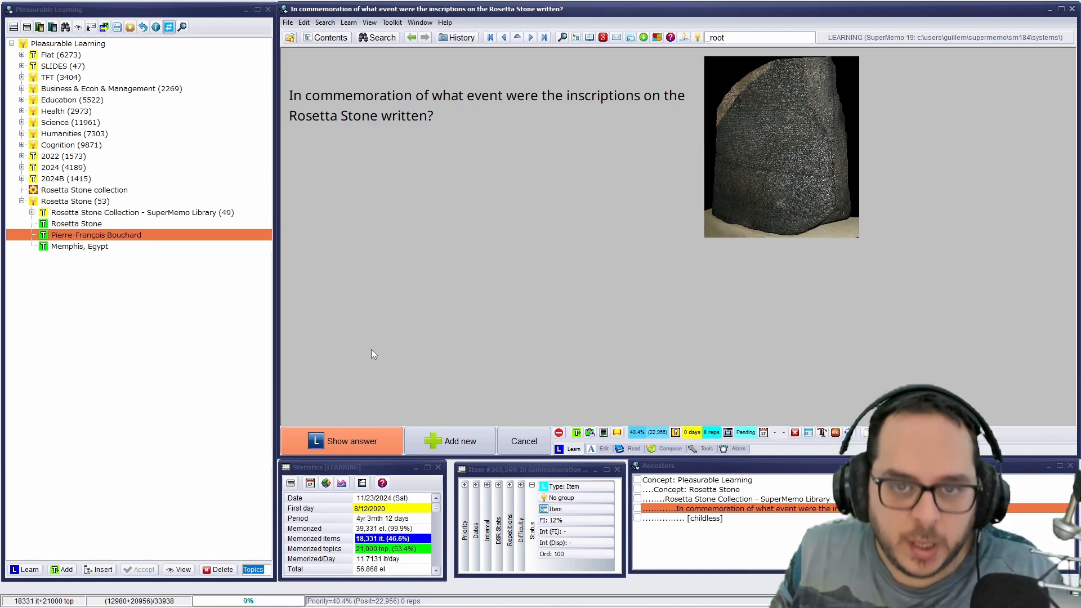
Reveal the answer to the card on the event the inscriptions commemorate and grade it as recalled with substantial effort.
key("Return")
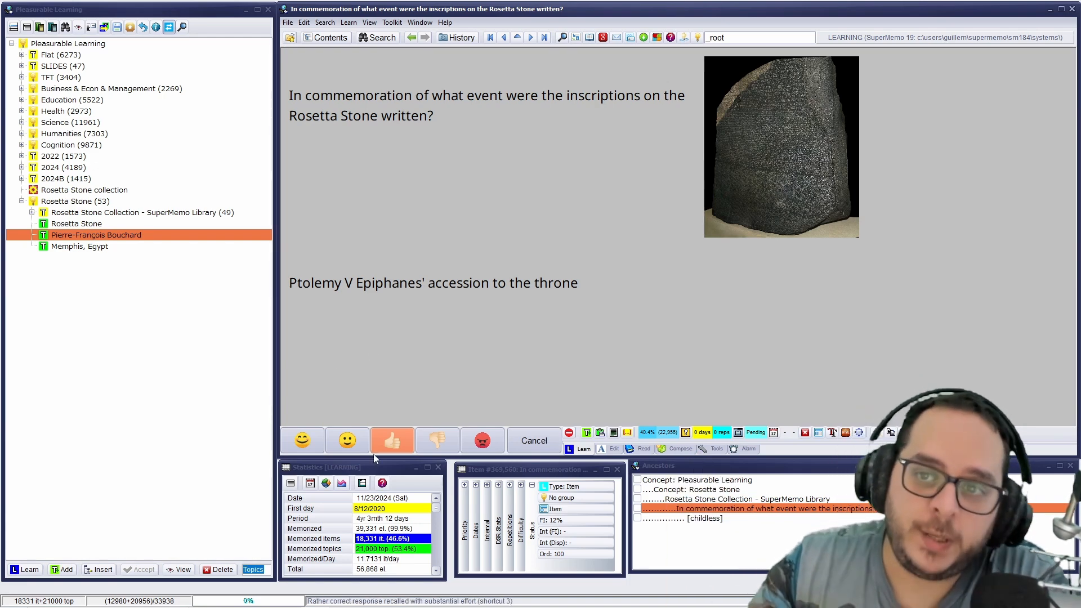
left_click(397, 450)
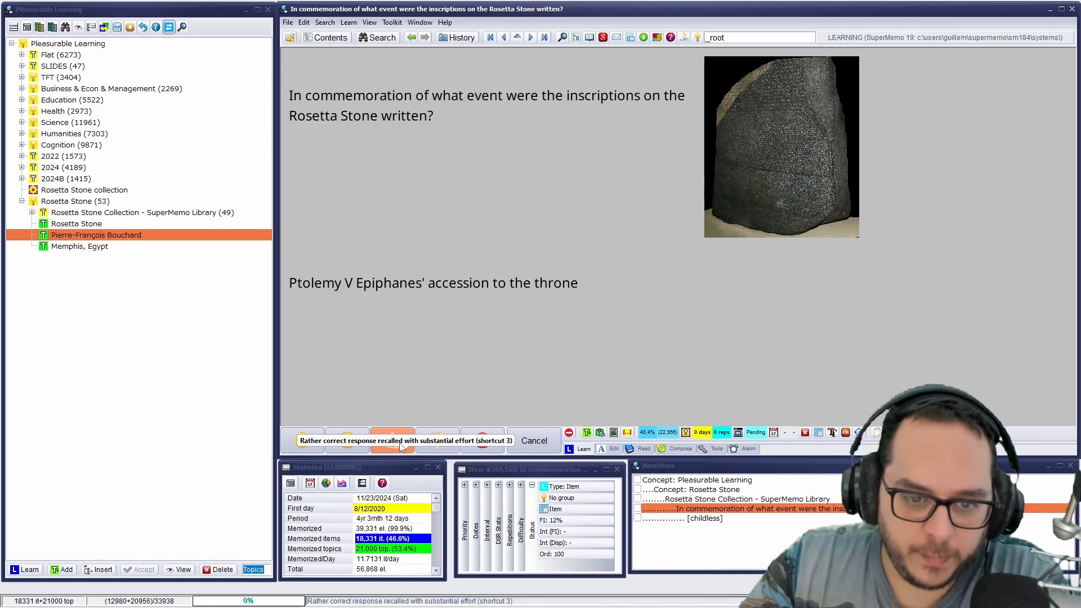
left_click(378, 441)
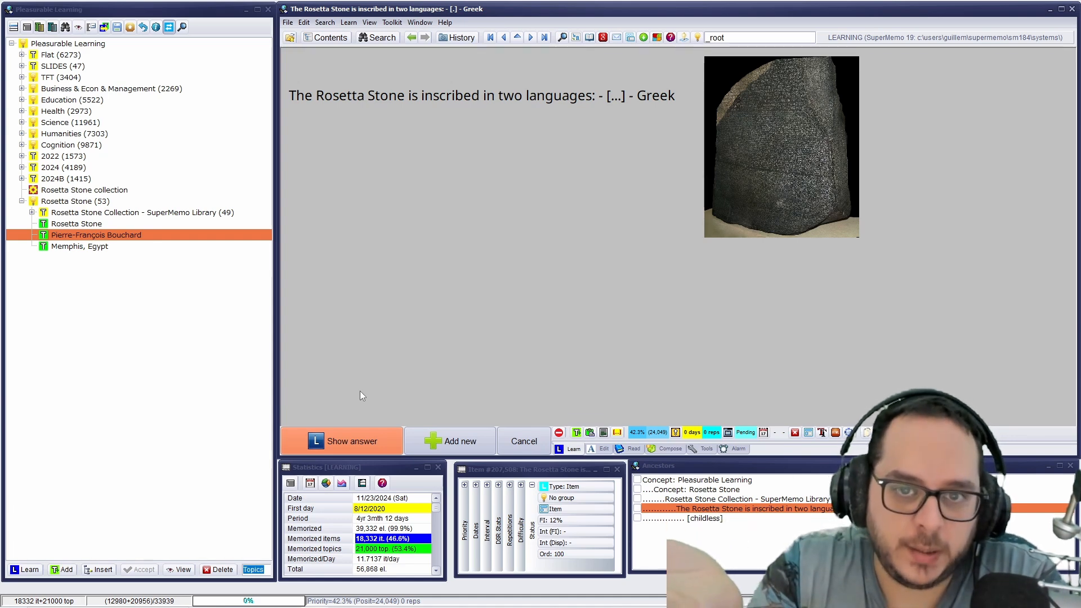
Answer both "inscribed in two languages" cloze cards, for Egyptian and Greek, and give each the middle passing grade.
key("Return")
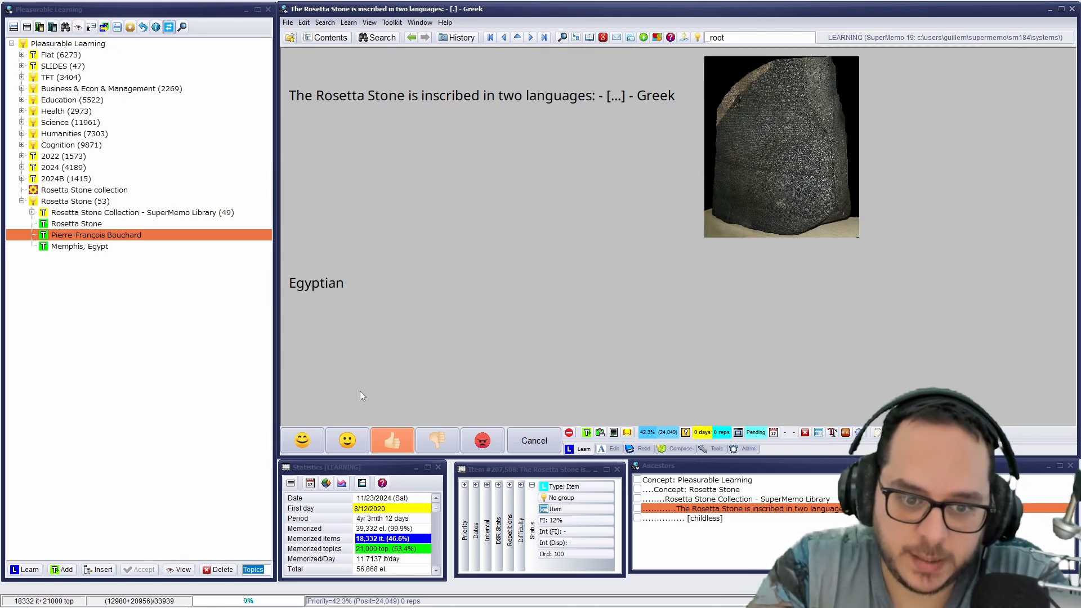
key("Return")
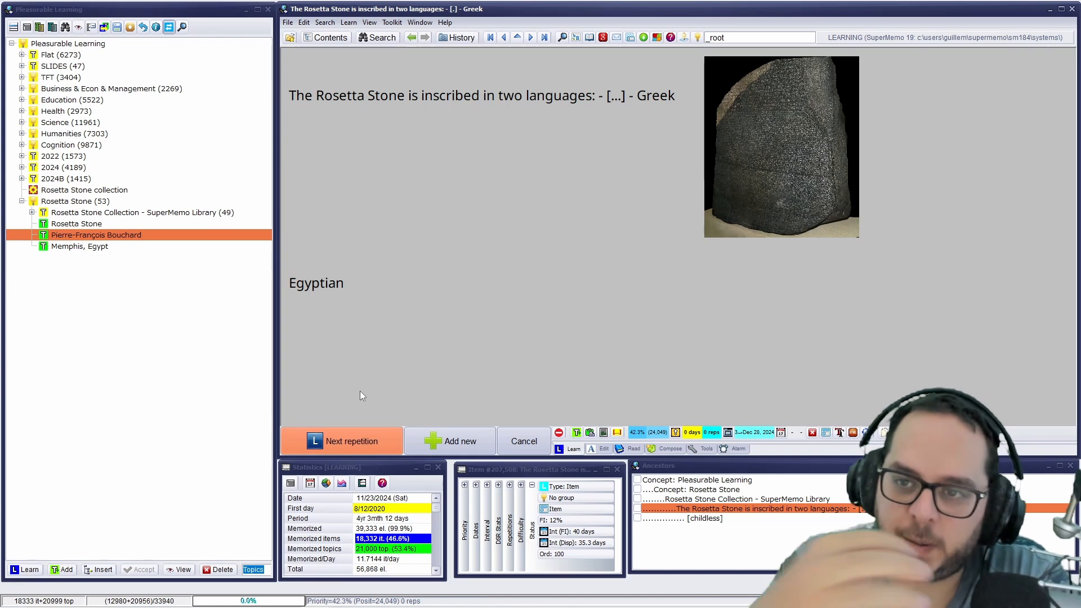
key("Return")
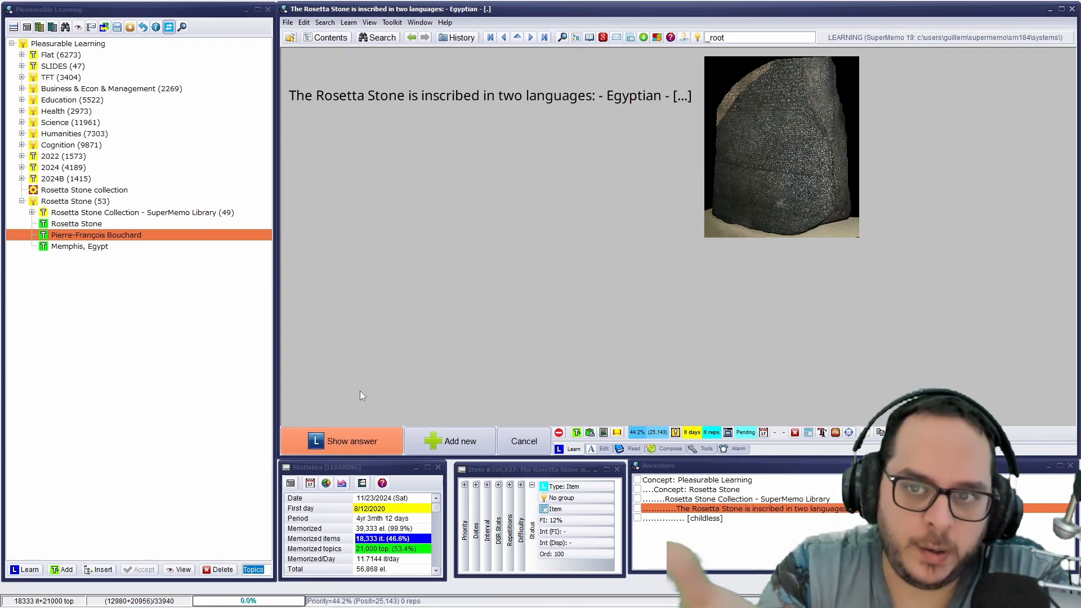
key("Return")
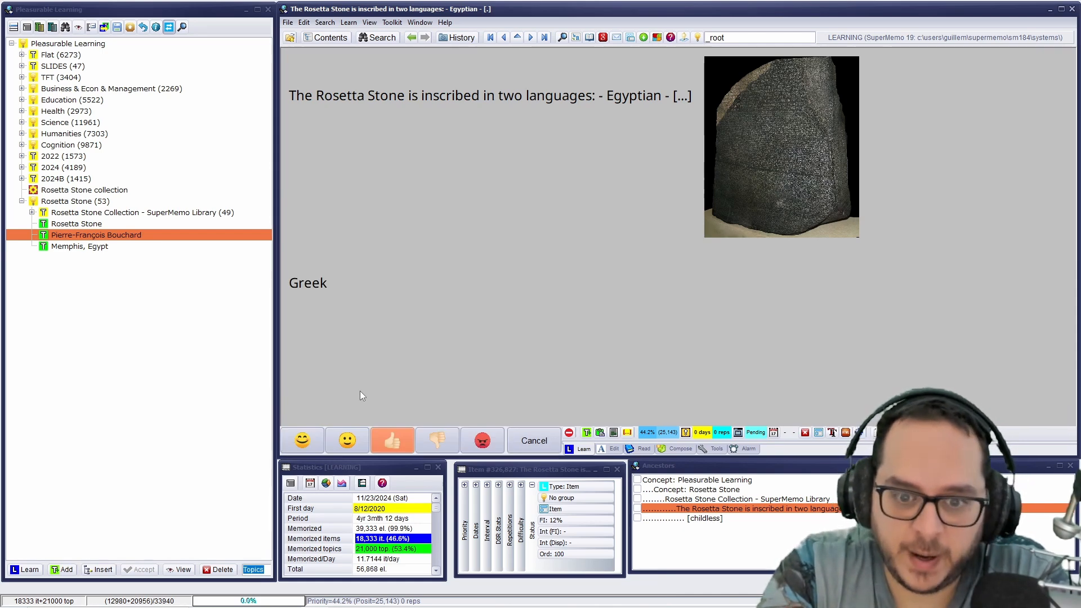
key("Return")
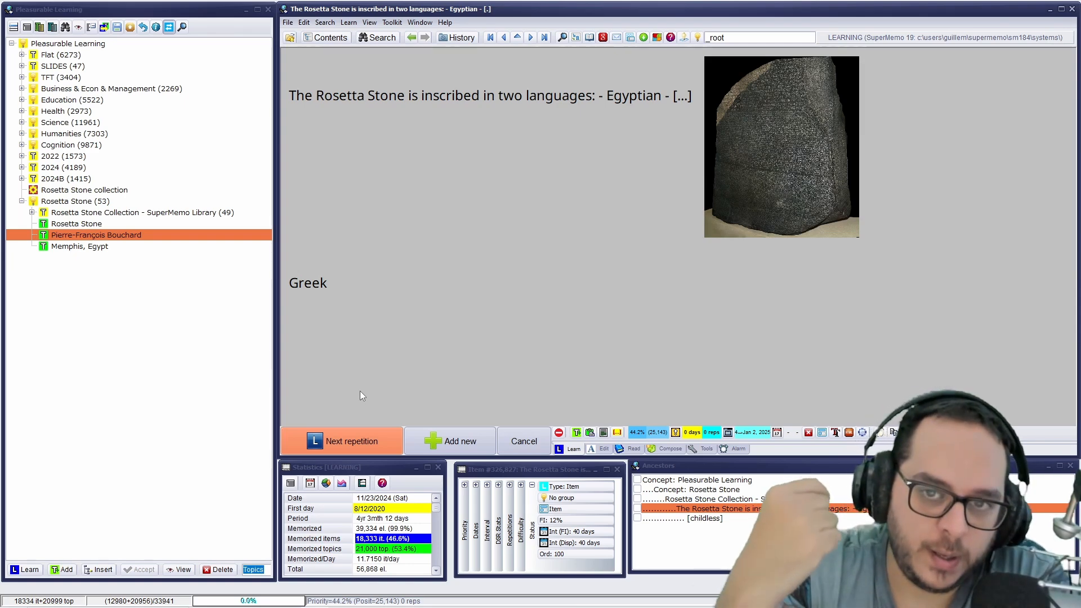
key("Return")
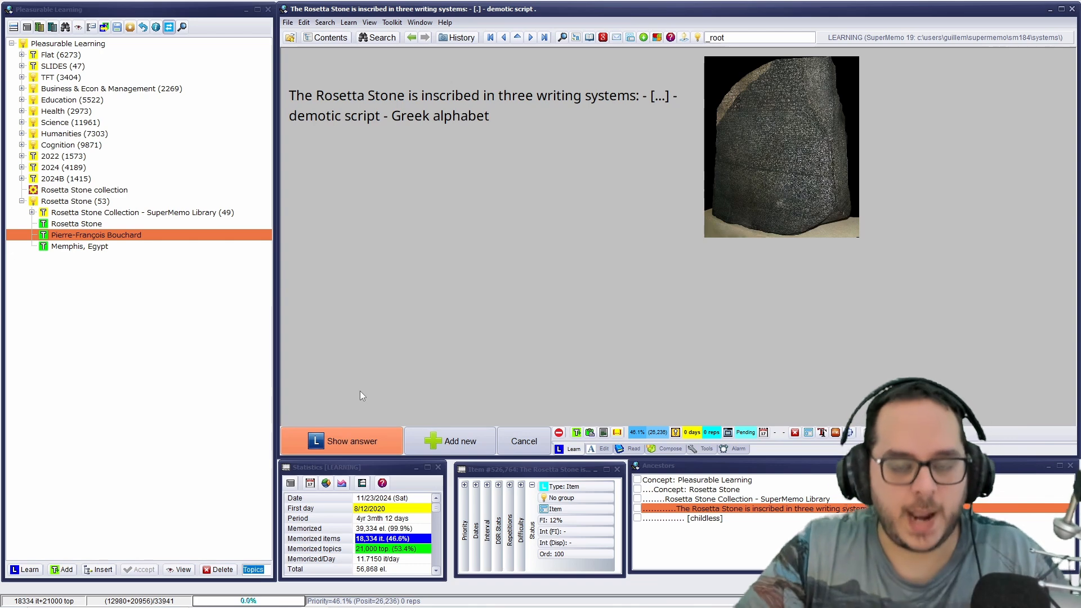
Return to the two-languages card whose answer is Greek and reschedule it to a 15-day interval.
key("alt+Left")
key("ctrl+j")
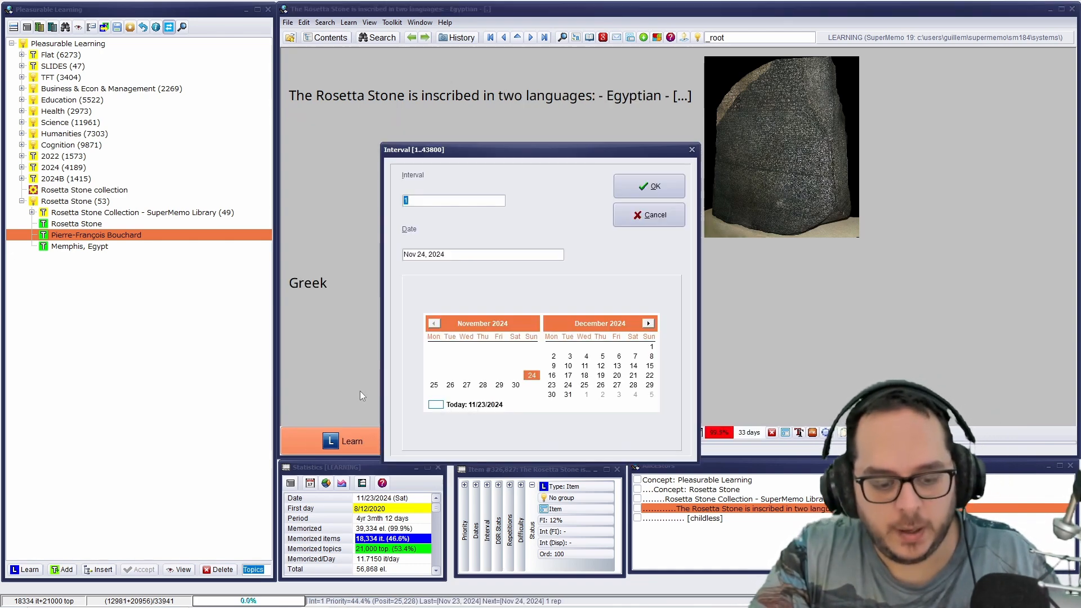
type("15")
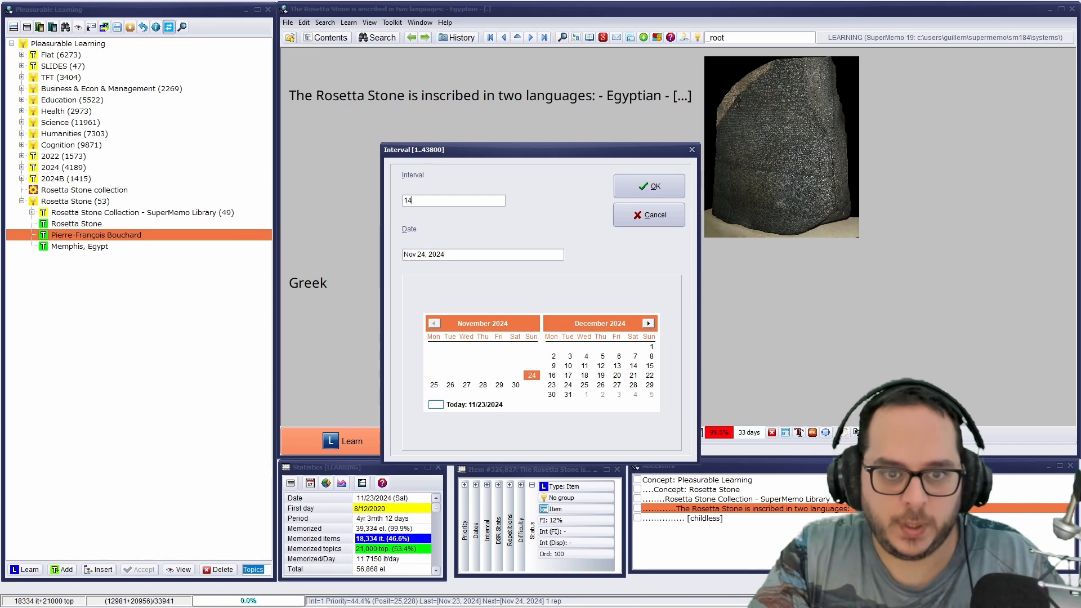
key("Return")
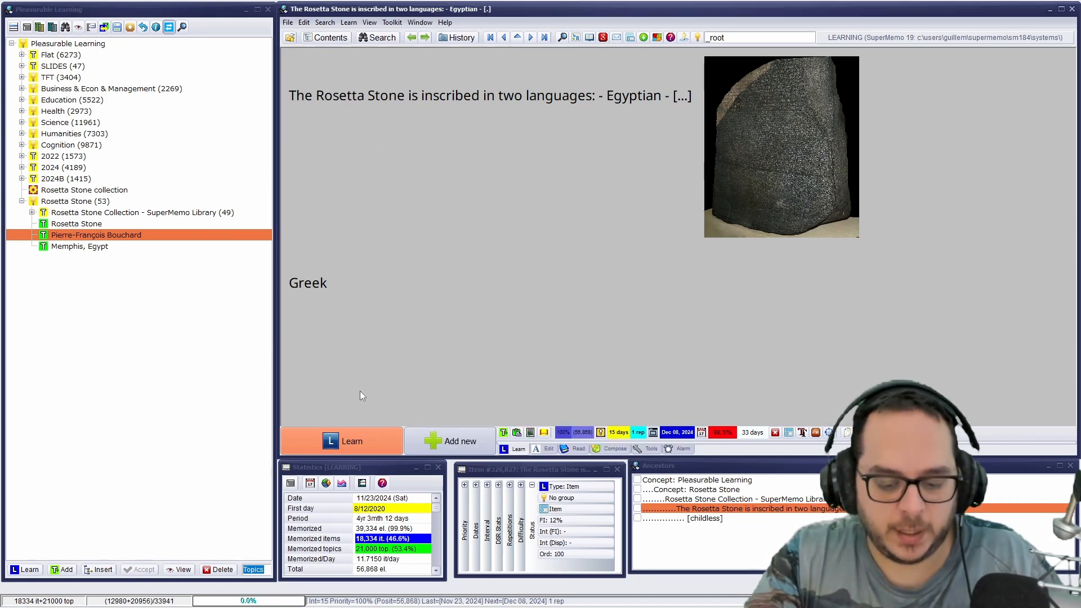
Set the priority of the two-languages card whose answer is Greek to about 67%.
key("alt+p")
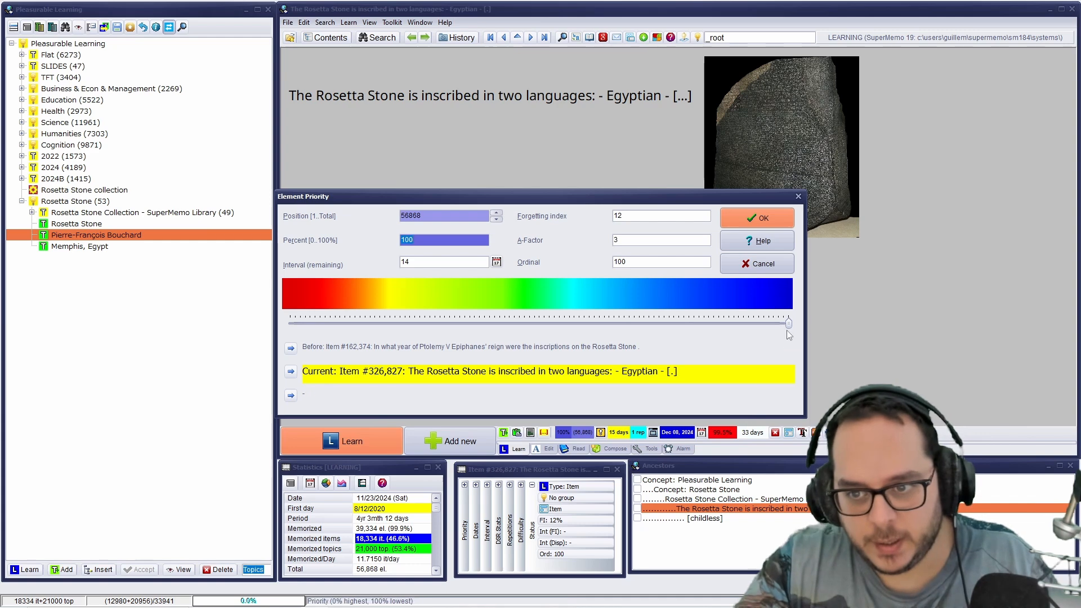
left_click_drag(787, 324, 698, 323)
key("Return")
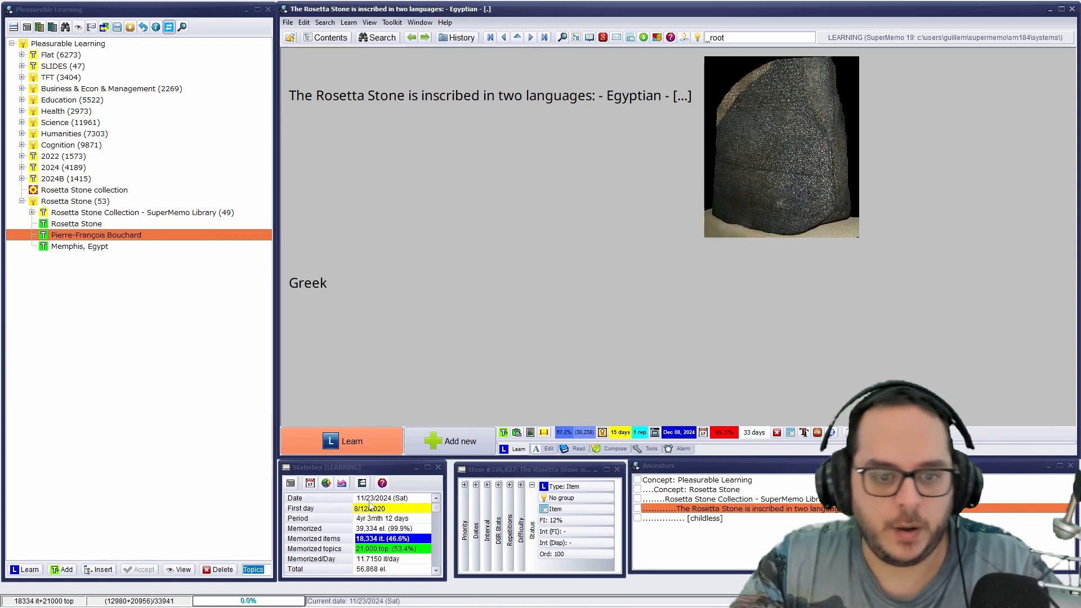
Continue learning, reveal the answer to the three-writing-systems card that hides hieroglyphics, and grade it as a correct response (4).
left_click(346, 442)
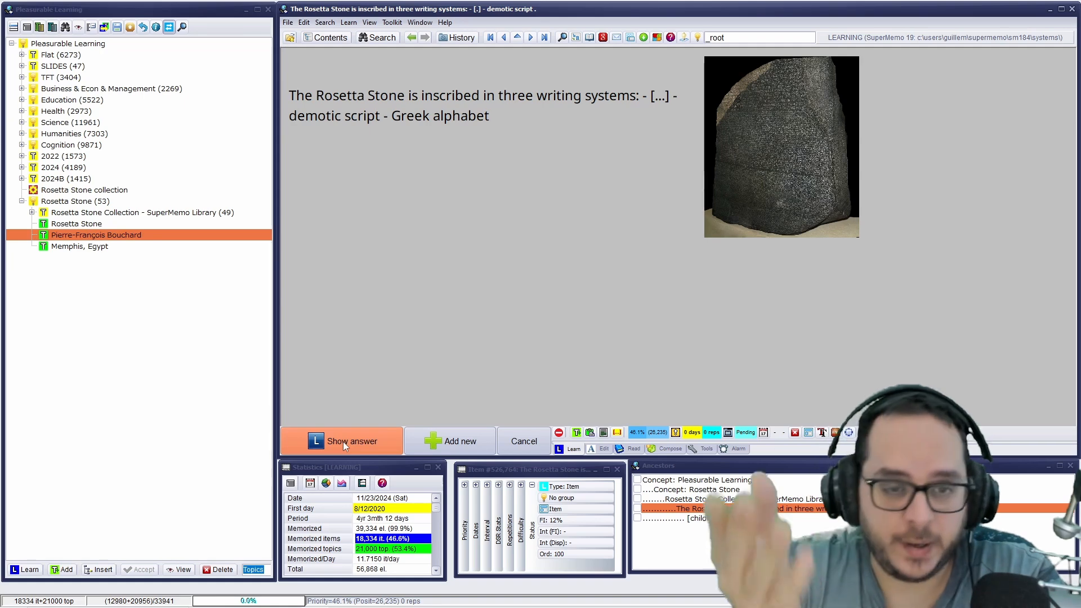
left_click(343, 441)
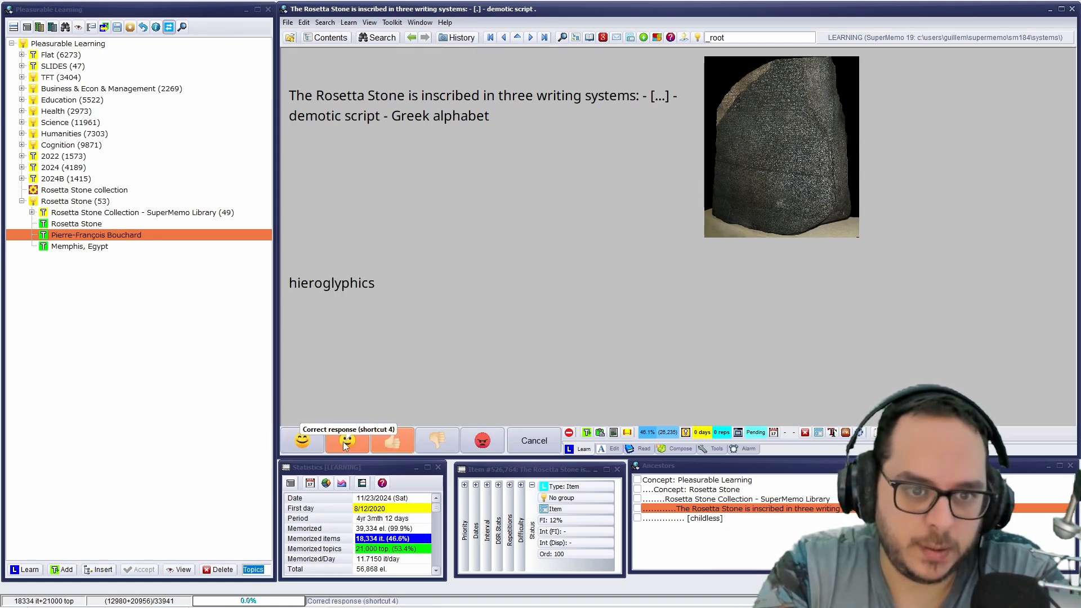
left_click(343, 441)
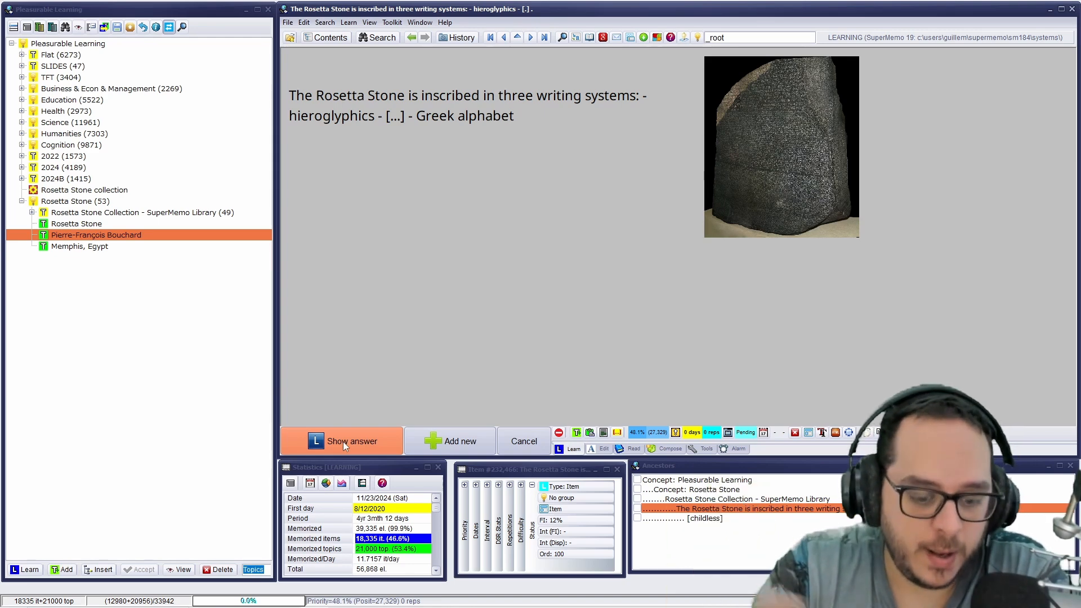
Reveal the answer to the three-writing-systems card that hides demotic script and search the collection for "demotic script".
left_click(343, 441)
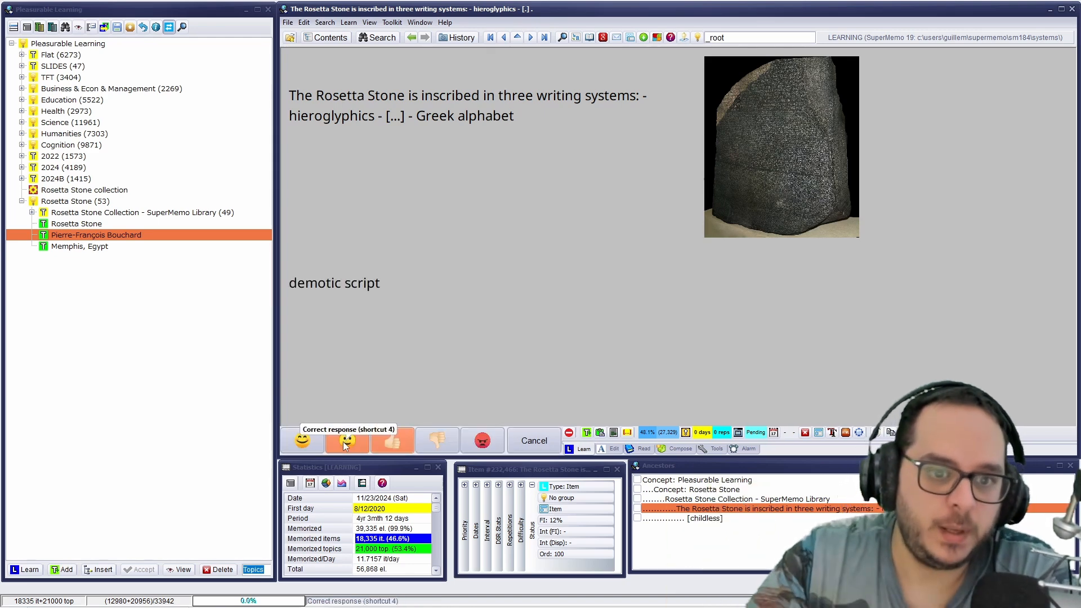
left_click(404, 269)
left_click_drag(404, 269, 274, 314)
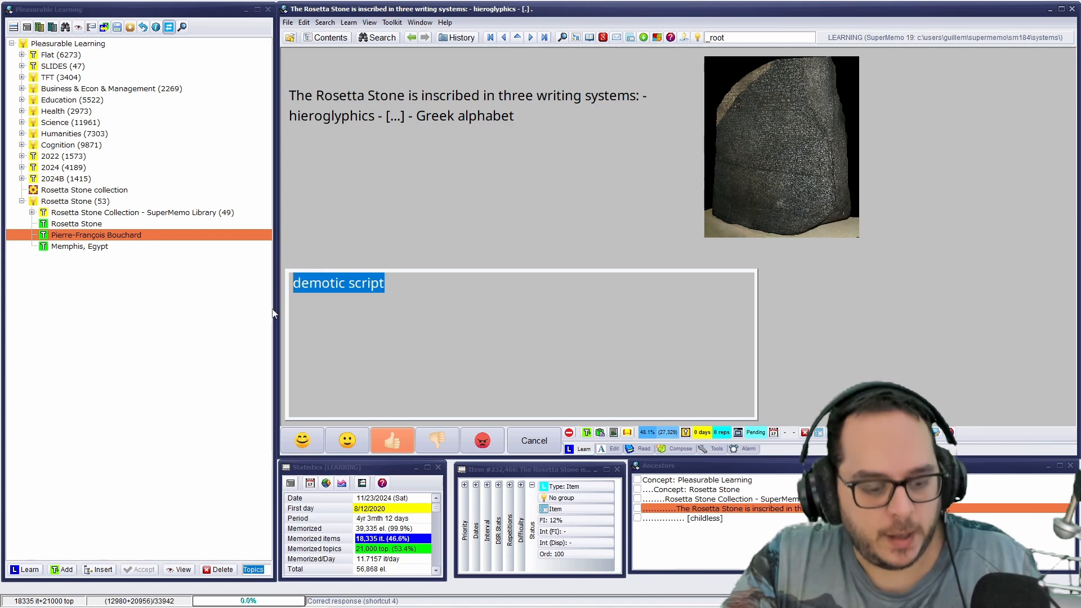
key("ctrl+f")
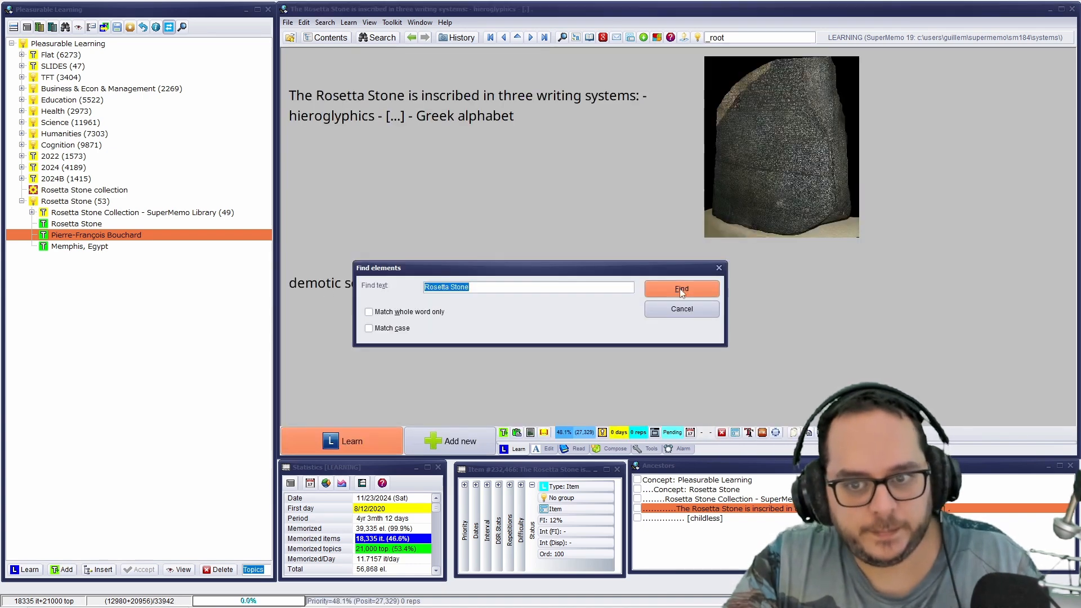
left_click(680, 288)
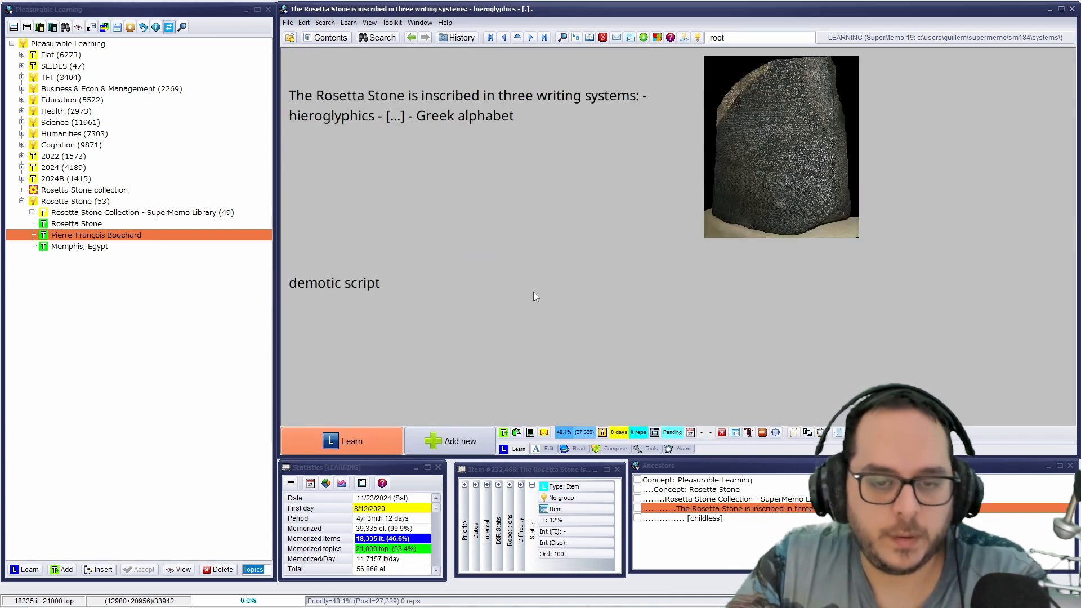
left_click(384, 38)
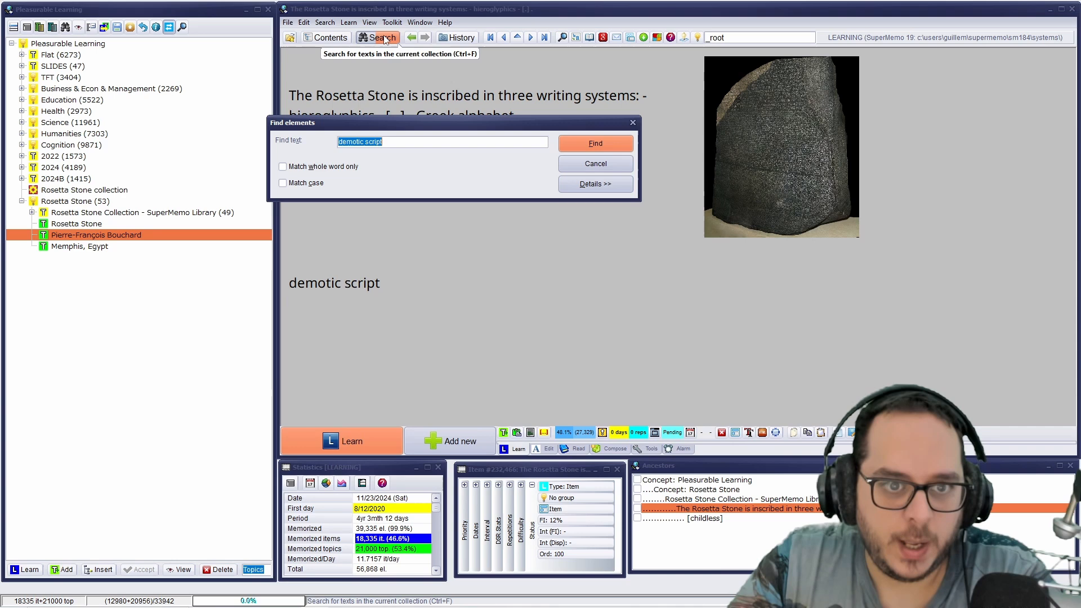
left_click(584, 145)
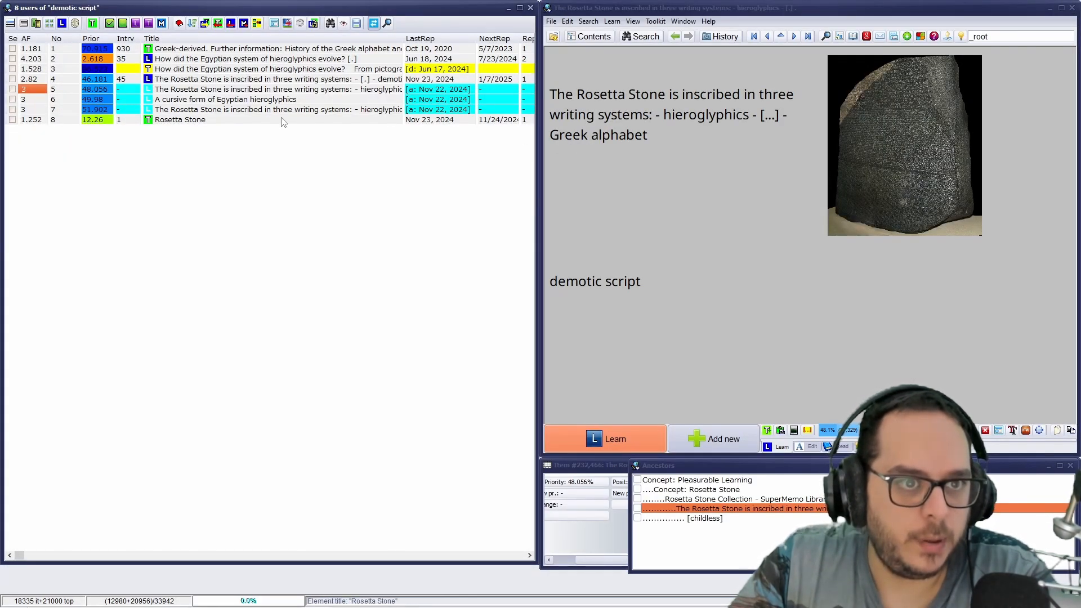
Open the Greek-derived topic of the Phoenician alphabet article, locate it in the collection's contents, and read it for the Demotic script passage.
left_click(372, 48)
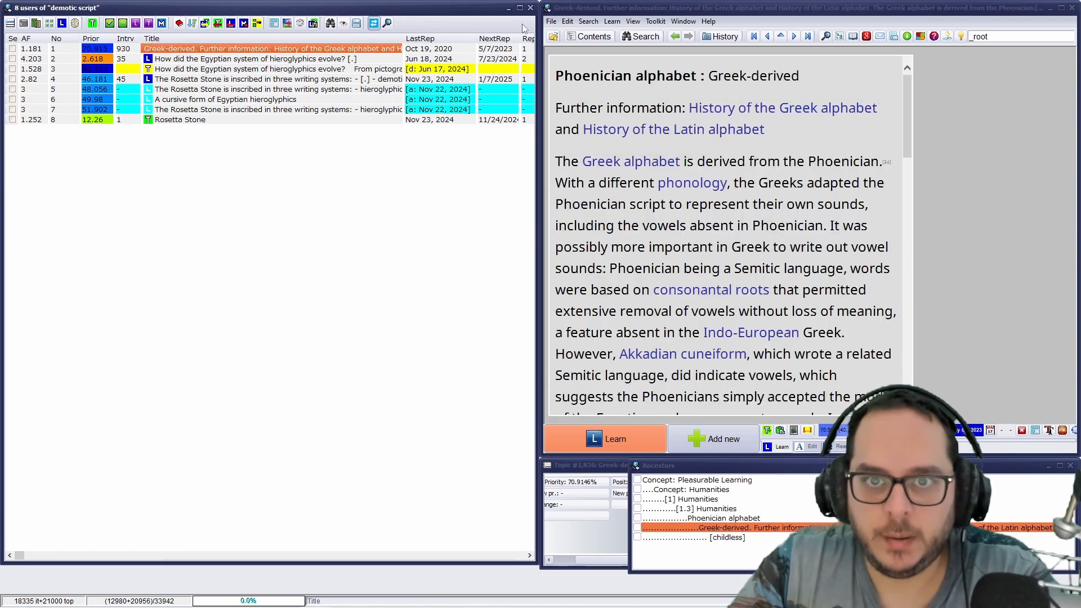
left_click(531, 8)
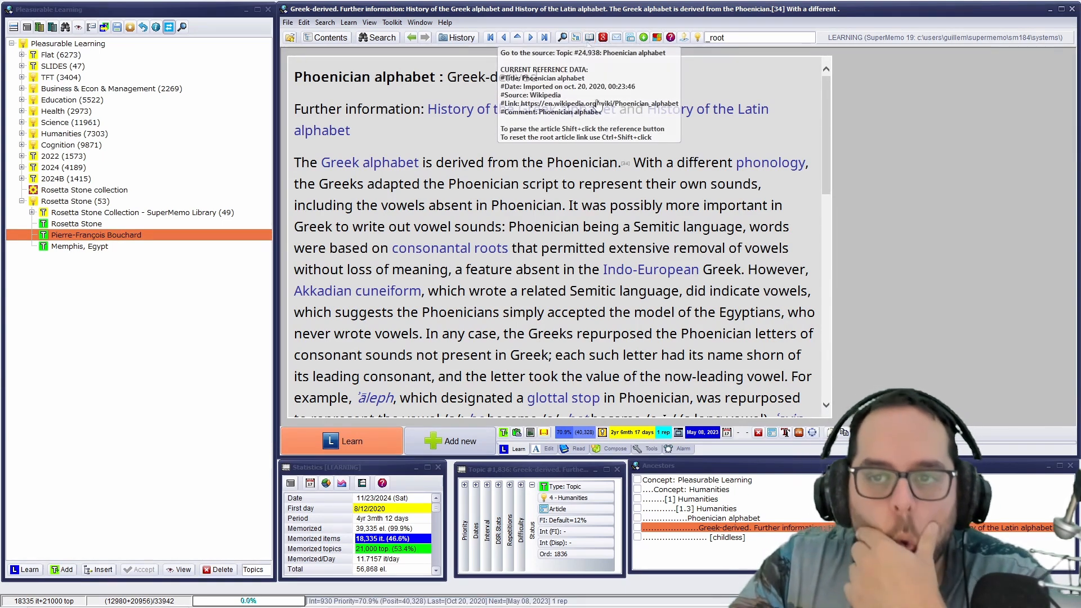
left_click(577, 176)
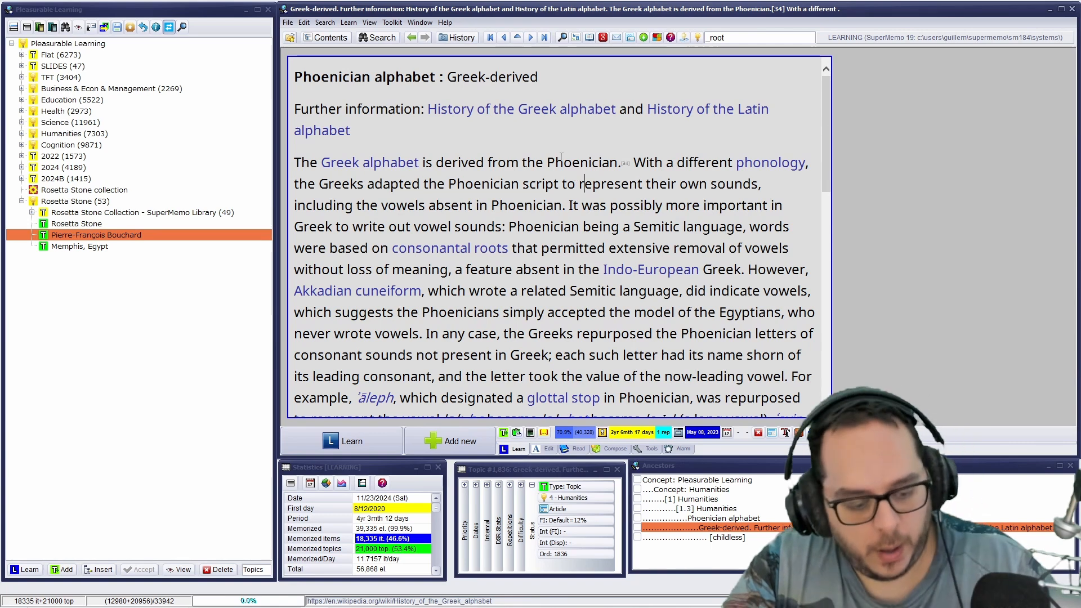
key("alt+c")
scroll(214, 386, "down", 3)
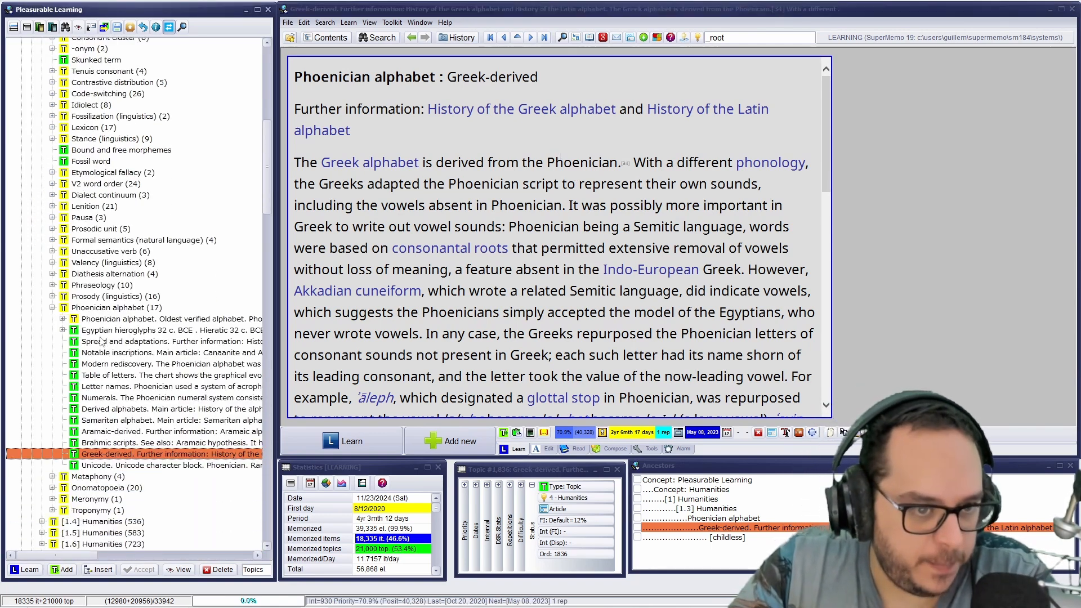
left_click(514, 295)
scroll(514, 294, "down", 3)
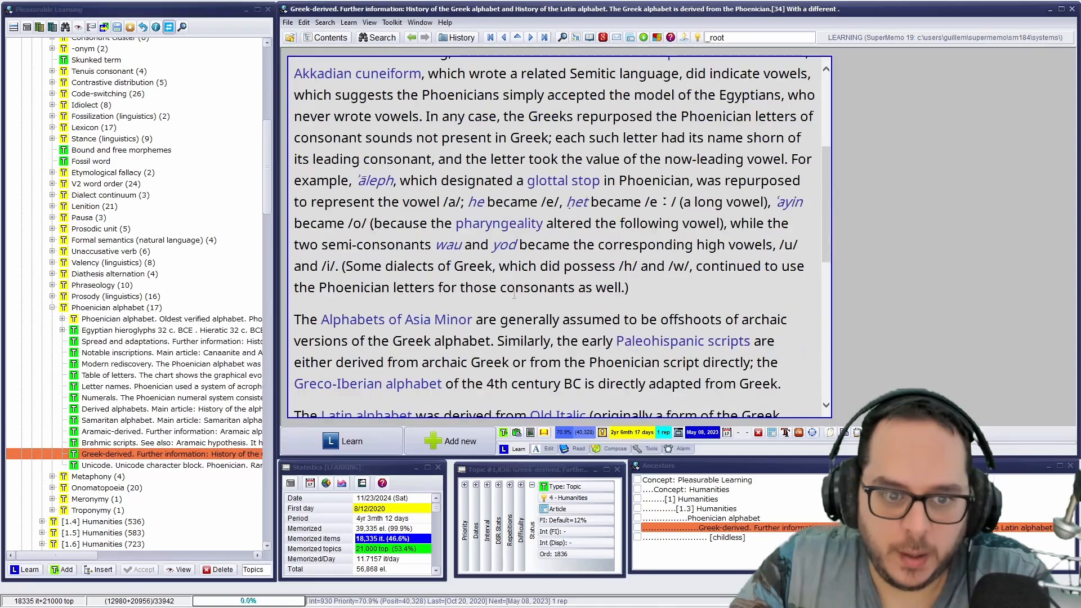
scroll(512, 269, "down", 3)
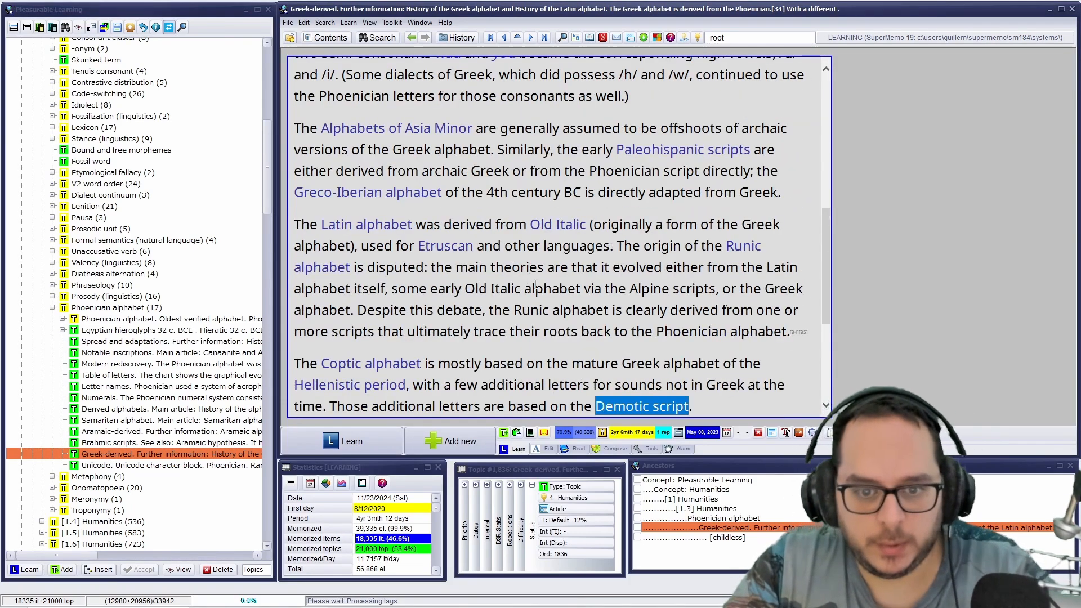
scroll(537, 286, "down", 2)
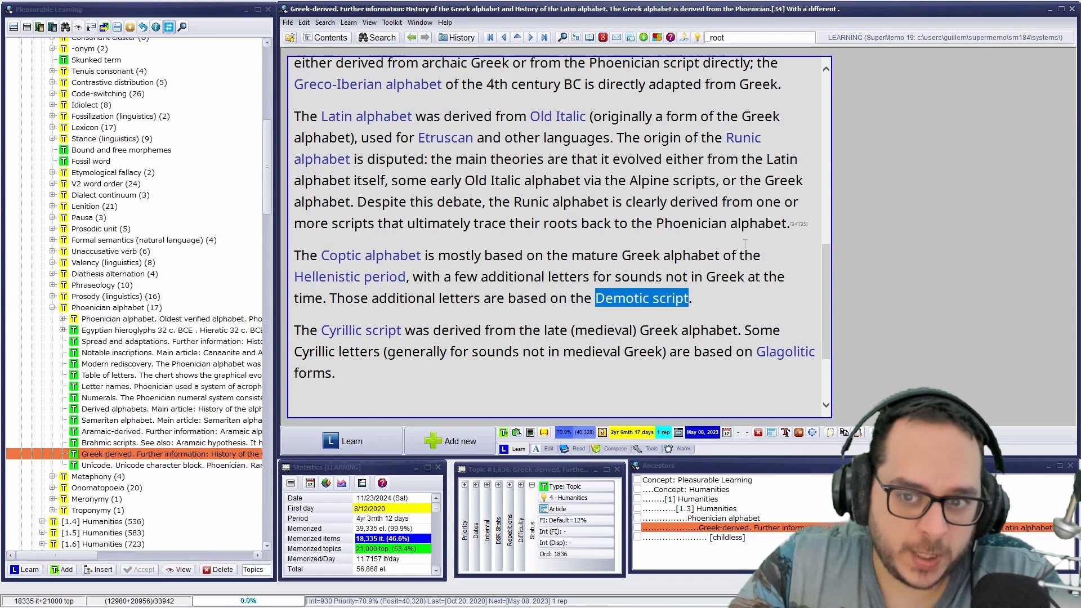
Run a web search for "wikipedia Demotic script" from the Greek-derived topic and open the Demotic (Egyptian) article in the browser.
scroll(712, 306, "up", 12)
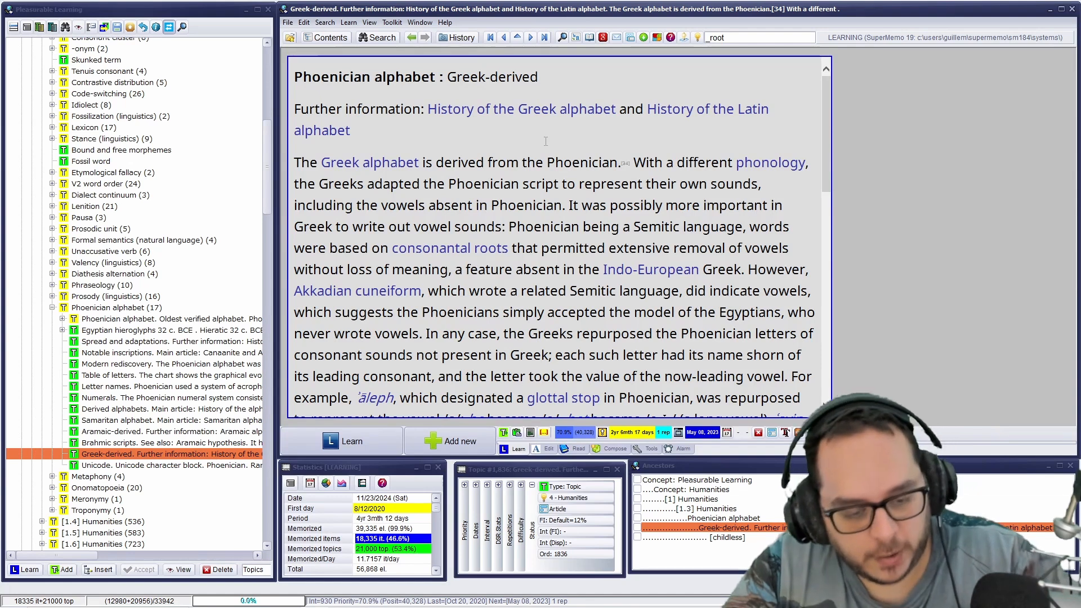
key("F3")
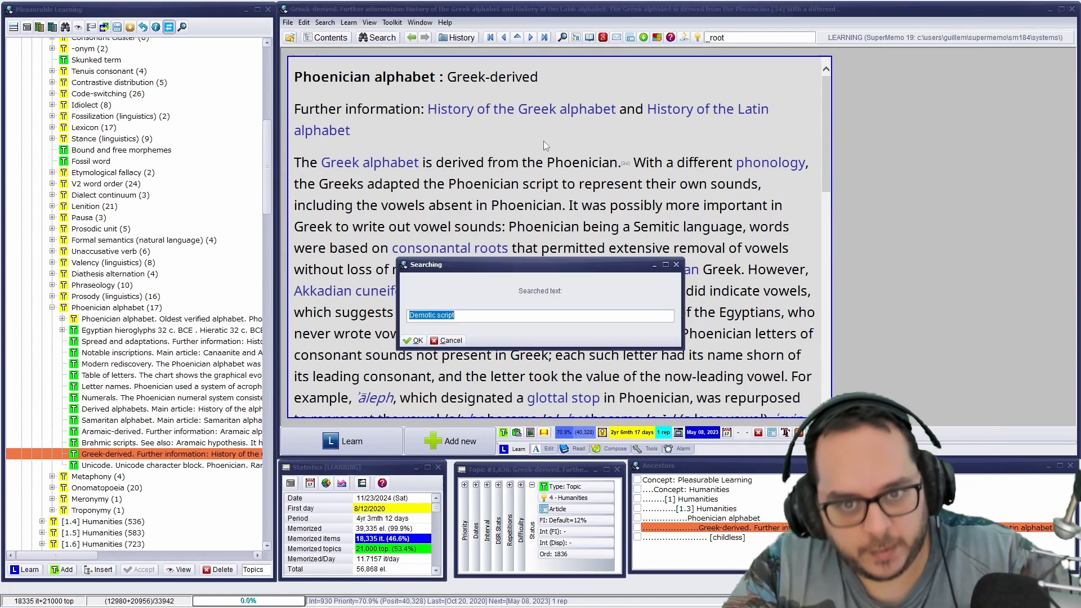
left_click(417, 340)
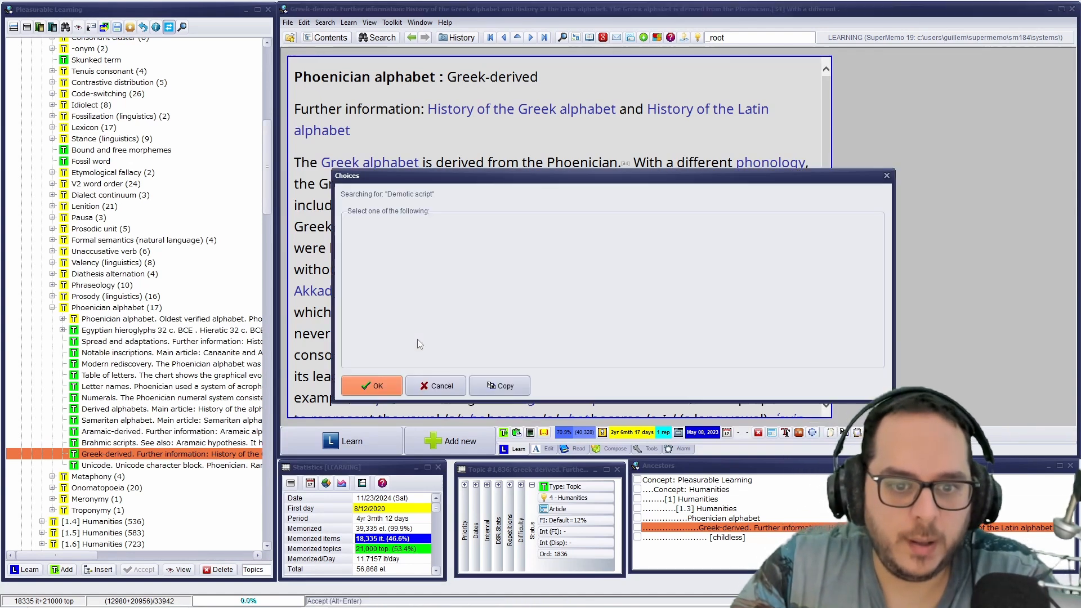
left_click(372, 387)
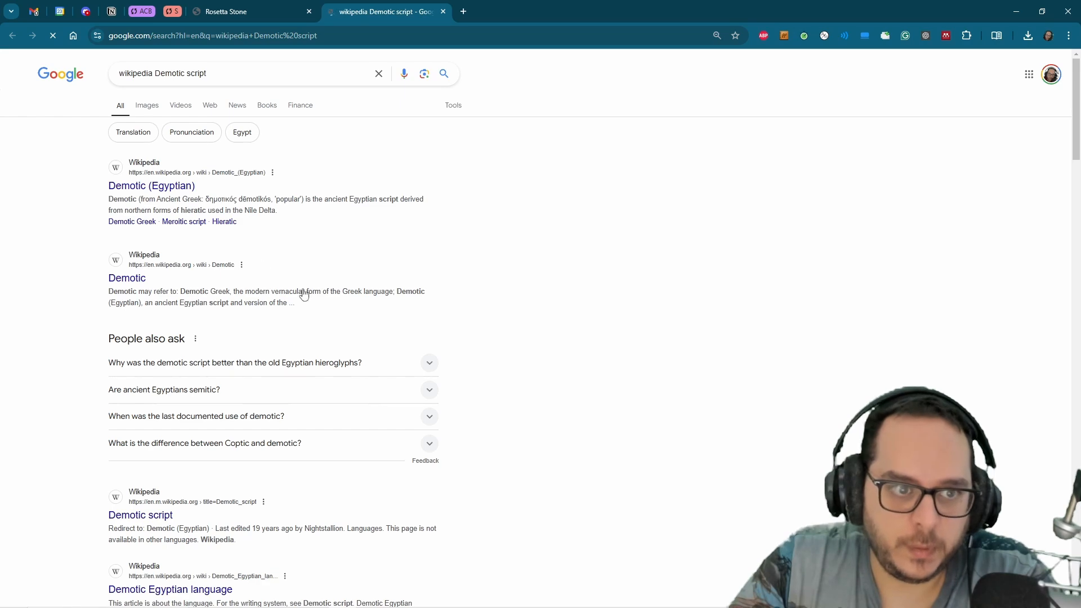
left_click(164, 187)
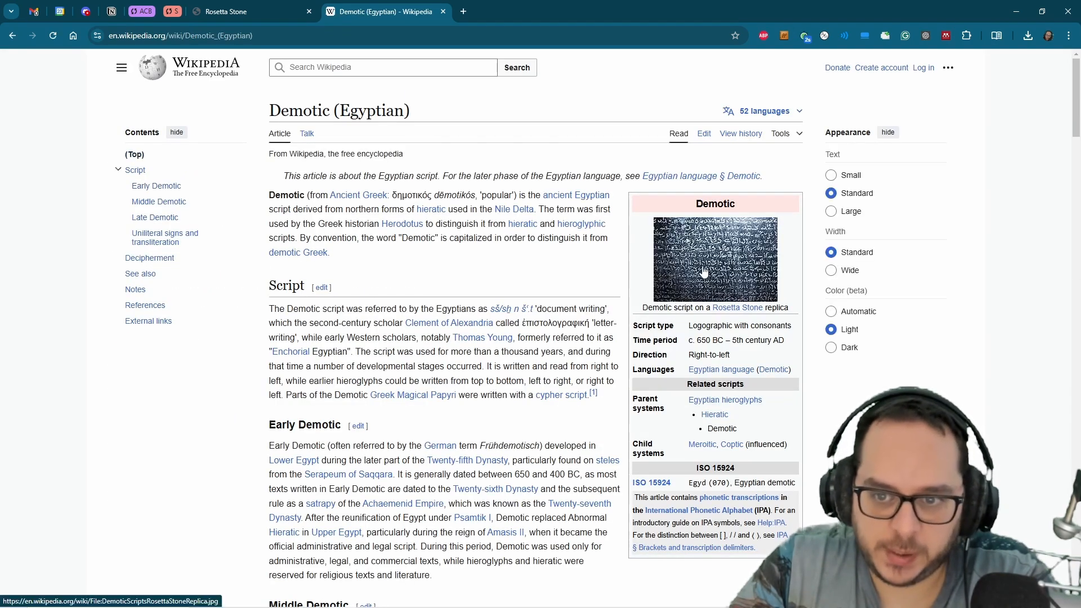
Examine the enlarged picture of the Demotic inscription and preview the linked Coptic and Meroitic scripts in the article's infobox.
left_click(703, 272)
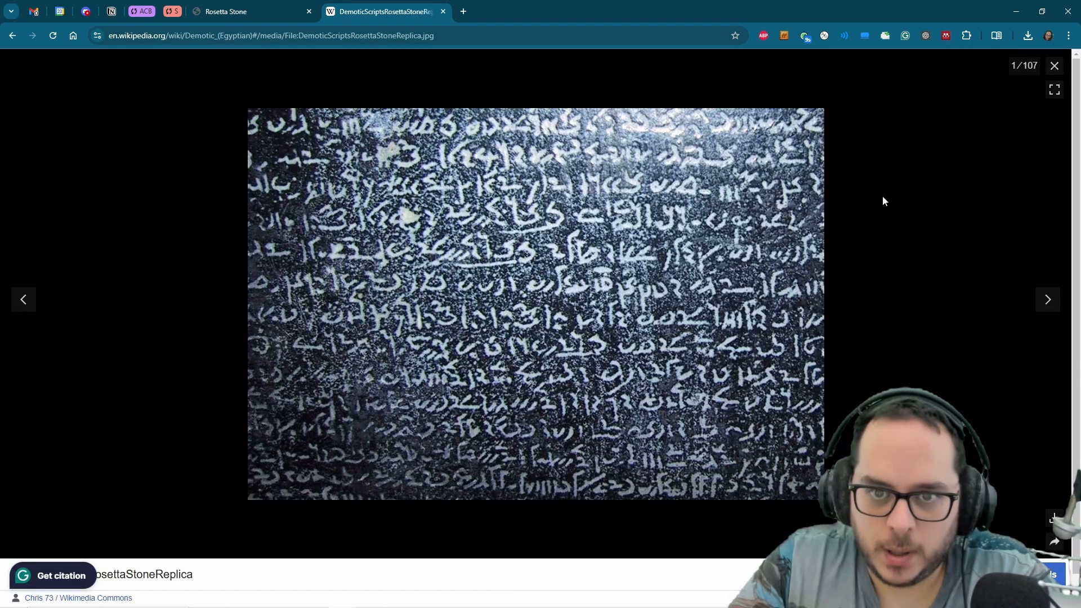
left_click(1054, 65)
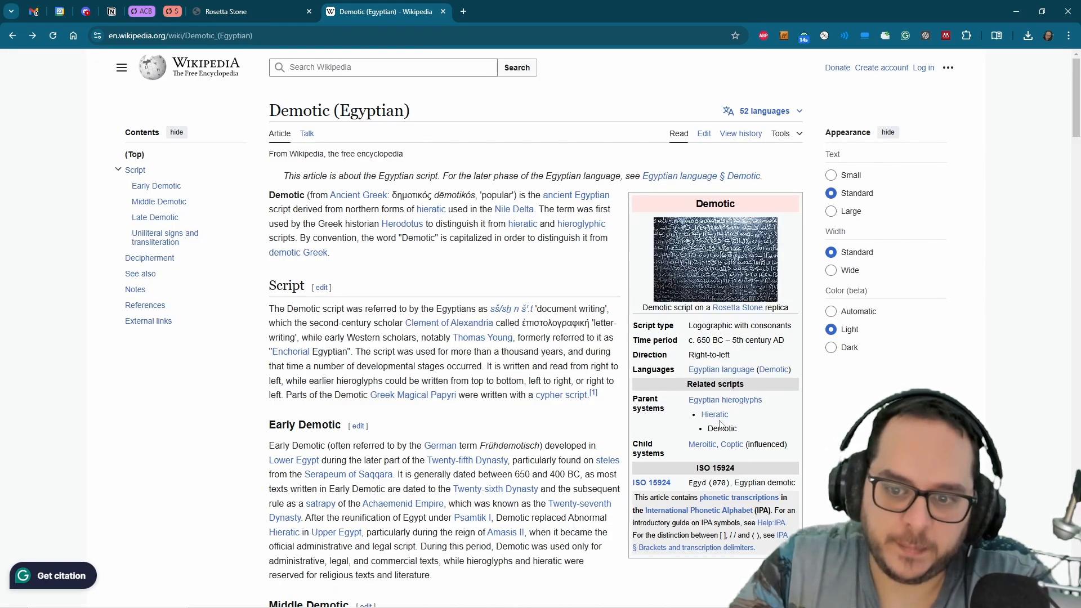
mouse_move(716, 420)
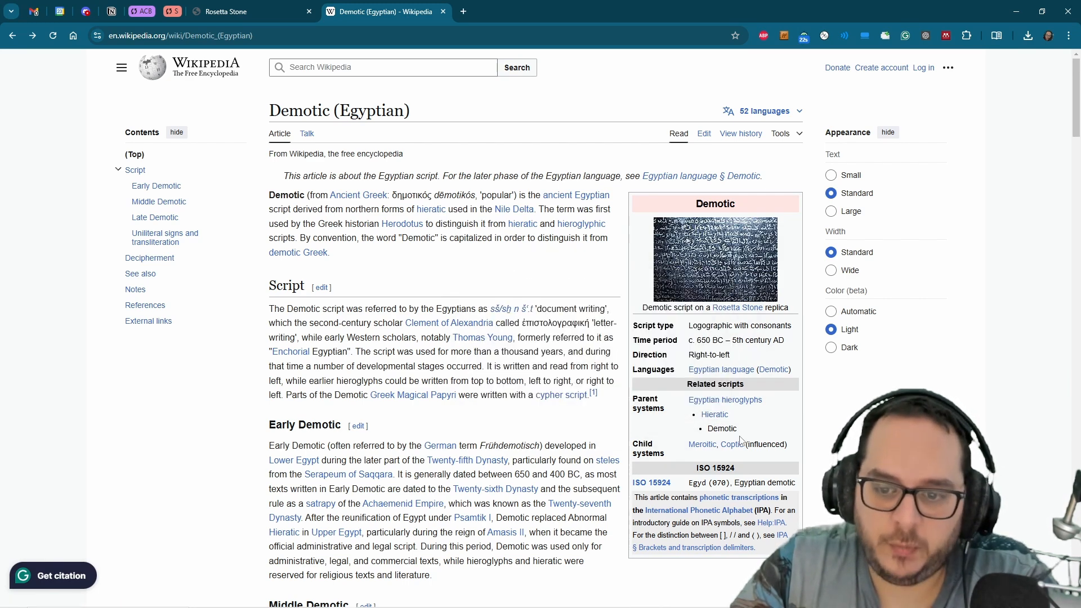
mouse_move(735, 448)
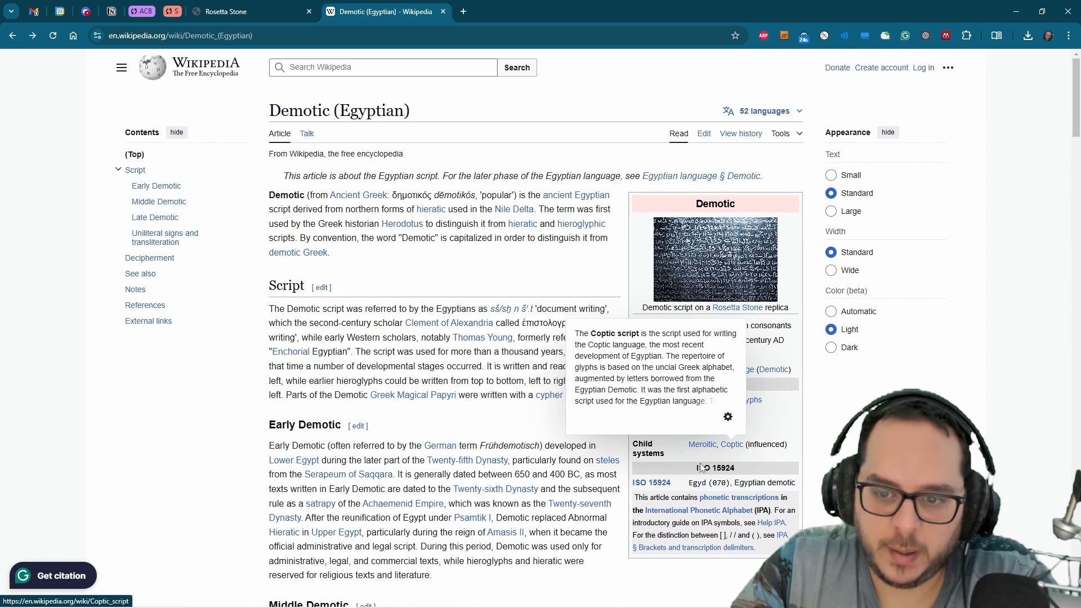
mouse_move(701, 449)
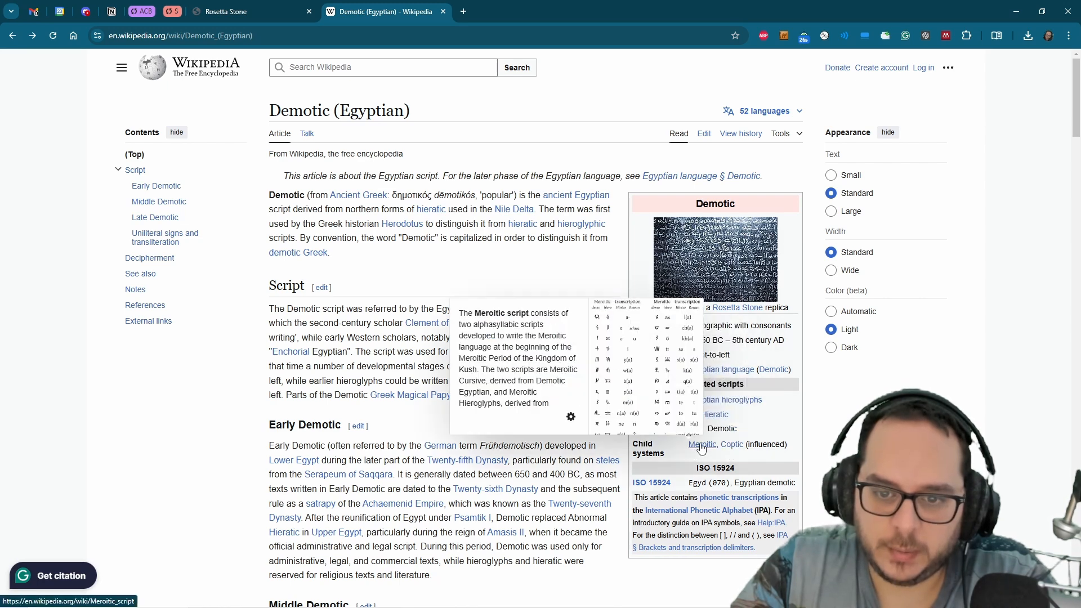
Switch back to SuperMemo and import the Demotic (Egyptian) Wikipedia article as a local page into the Rosetta Stone concept group.
left_click(348, 40)
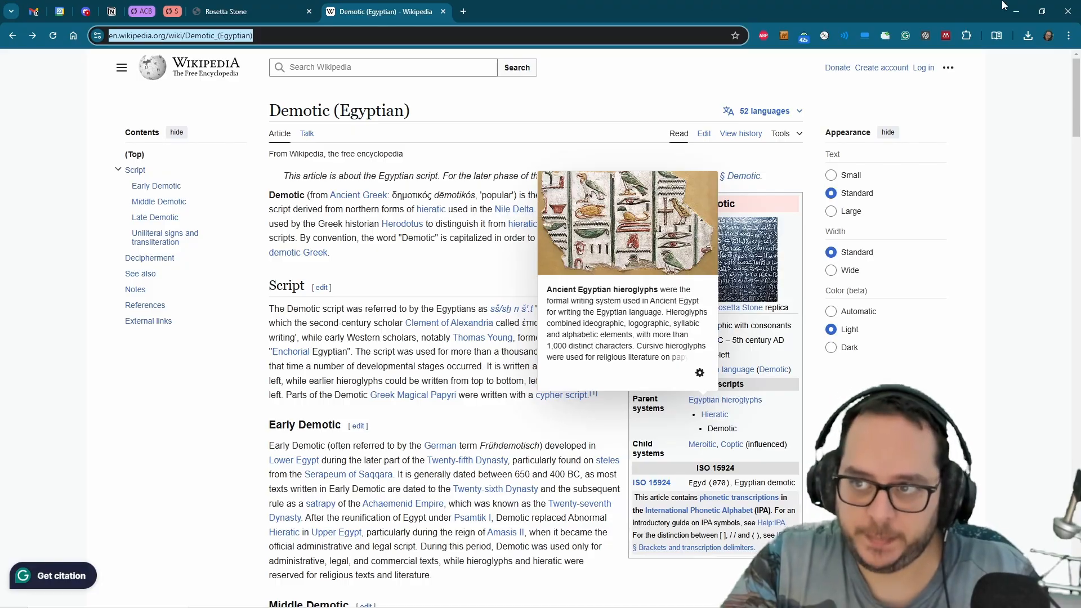
left_click(1016, 10)
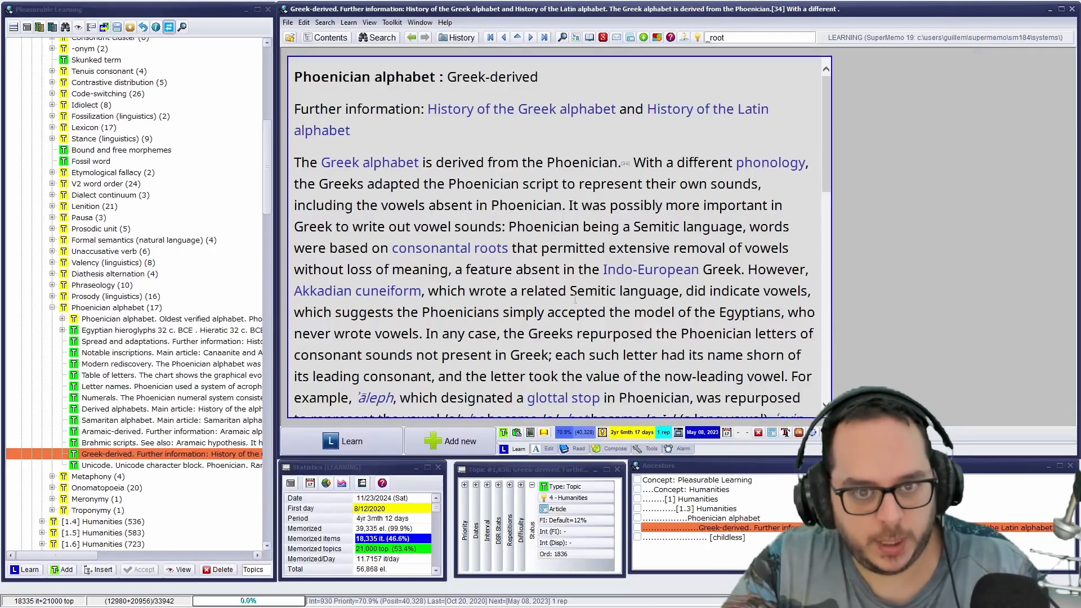
key("ctrl+shift+a")
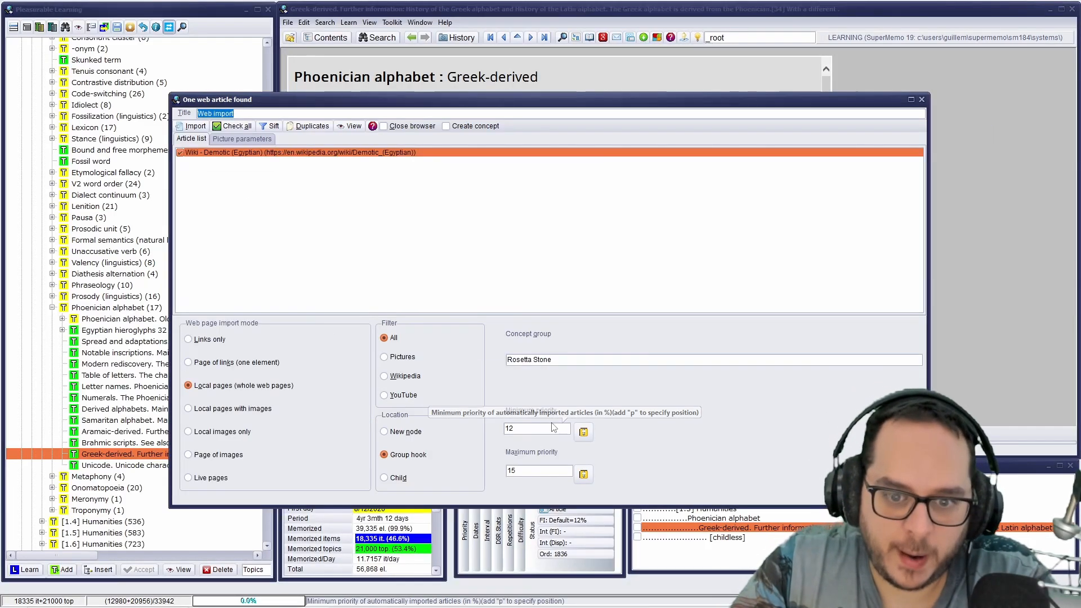
left_click(193, 127)
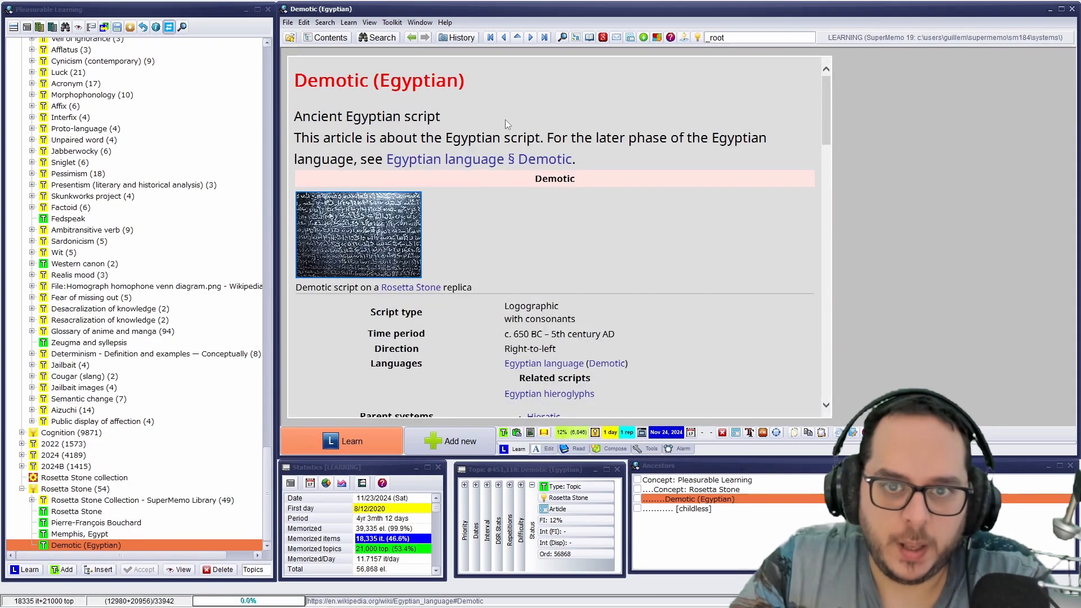
Insert the picture DemoticScriptsRosettaStoneReplica.jpg from the imported Demotic (Egyptian) article as an image beside its text.
left_click(519, 104)
scroll(502, 170, "down", 1)
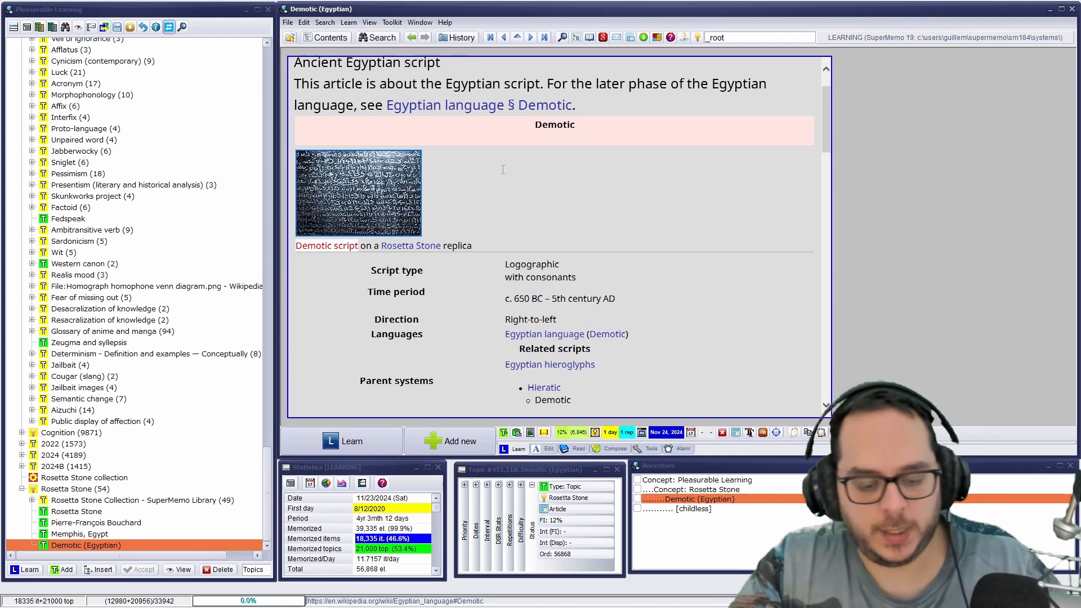
key("ctrl+F8")
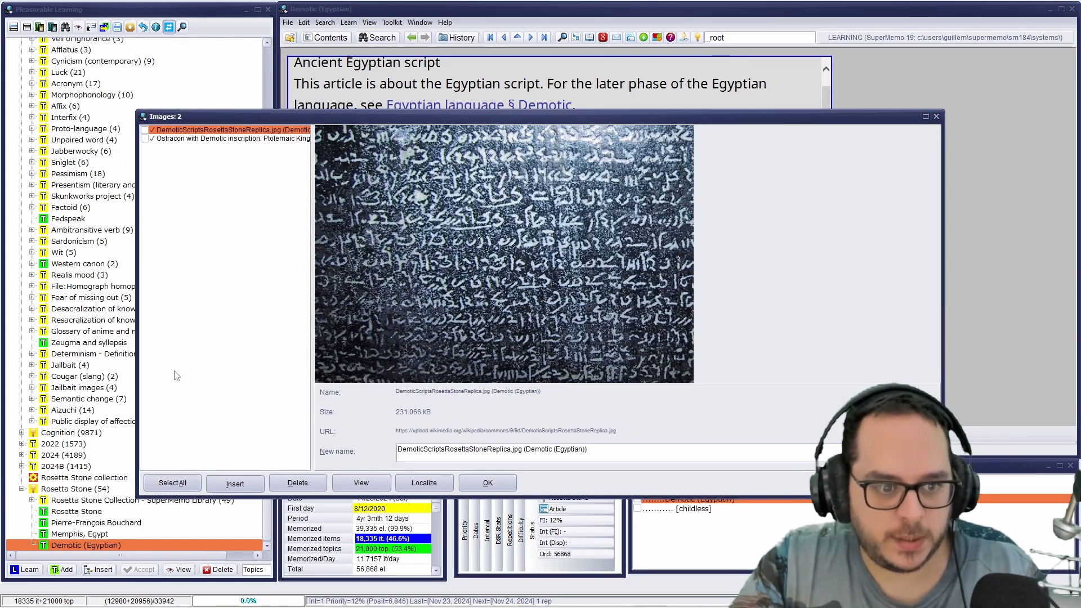
left_click(233, 483)
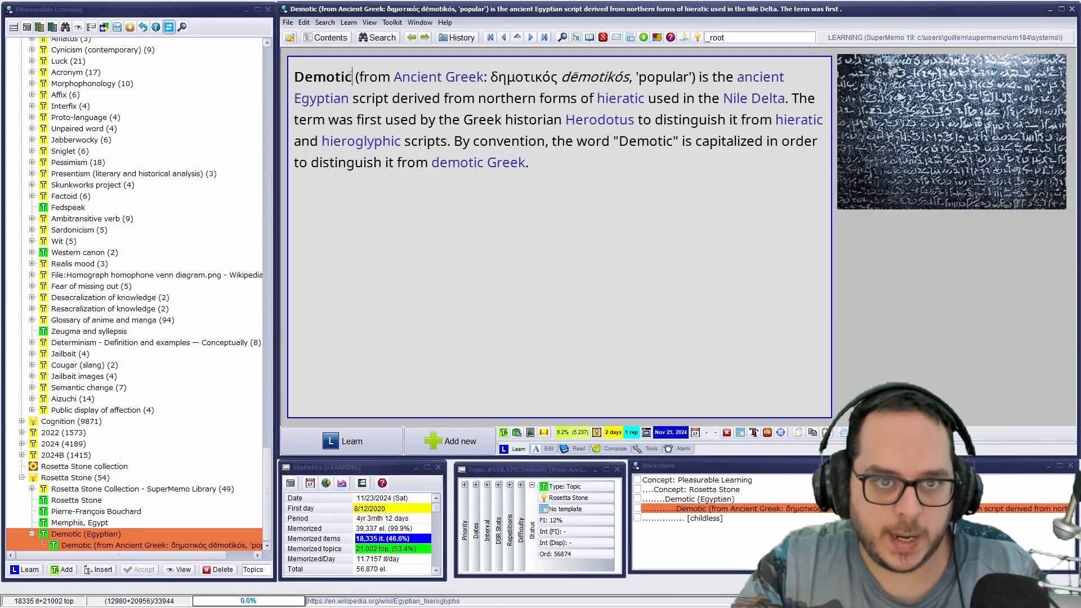
Replace the Ancient Greek etymology in parentheses after "Demotic" with the word "script" in the extract's opening sentence.
left_click_drag(353, 76, 691, 77)
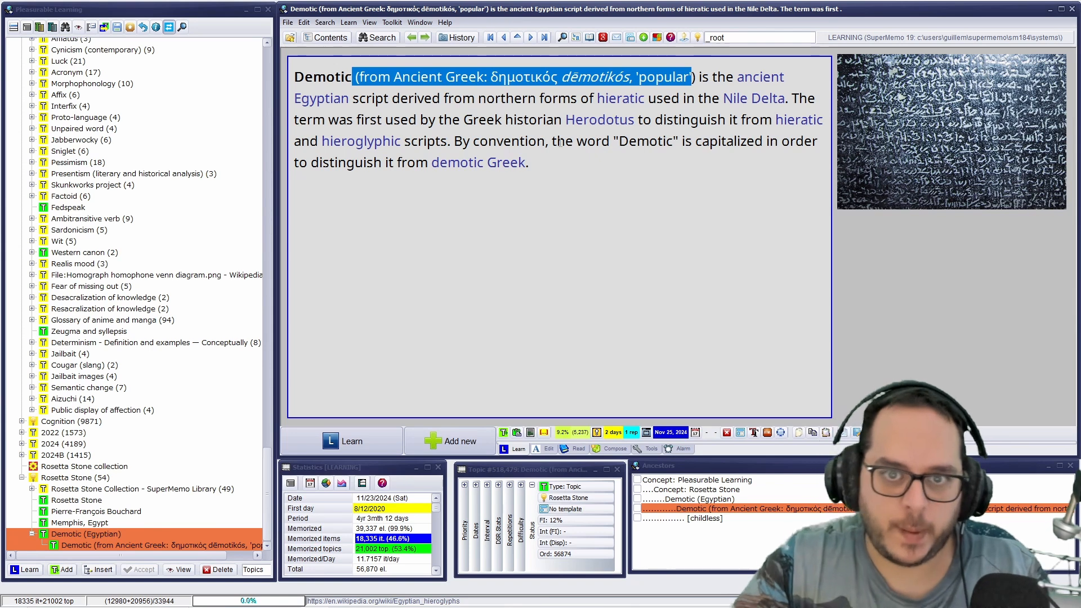
key("Delete")
key("Delete")
type("s")
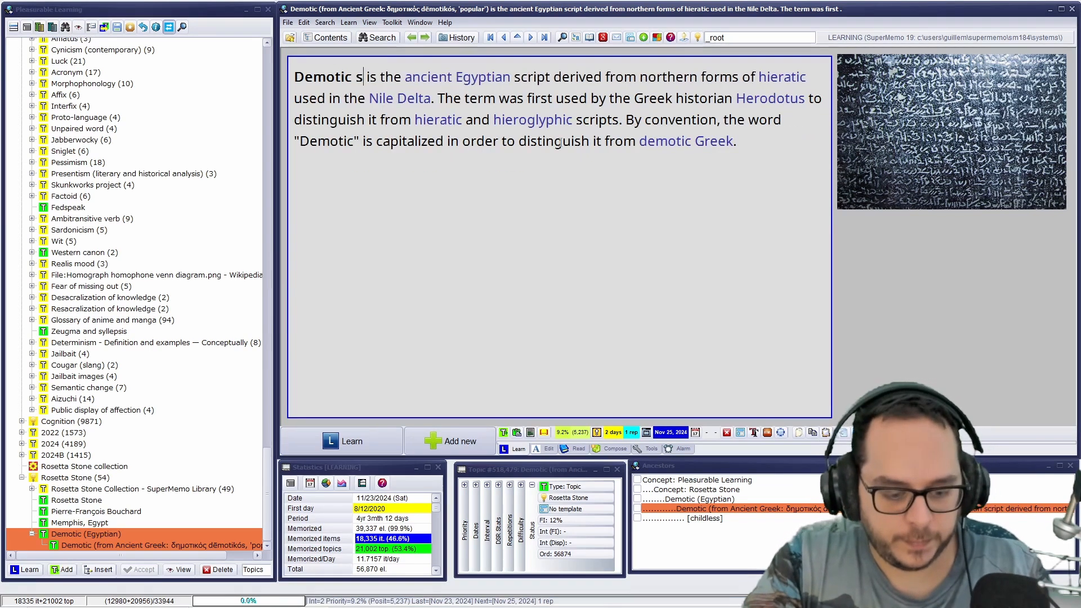
type("cript")
Extract the first sentence, from "Demotic script" through "Nile Delta", as a new child topic and open it.
left_click_drag(294, 76, 503, 96)
key("alt+x")
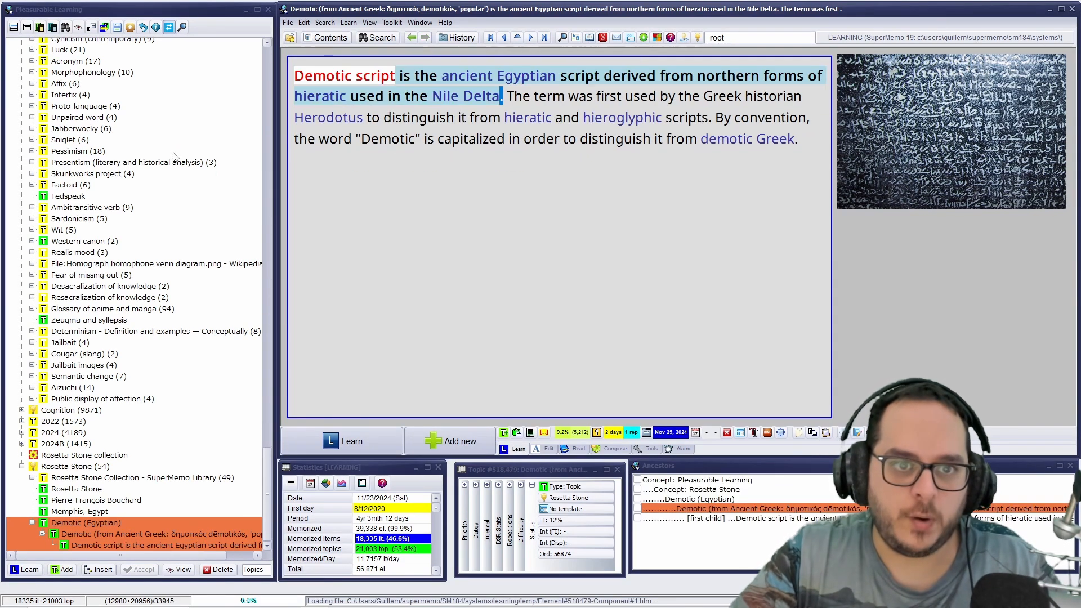
key("alt+Left")
Create a cloze deletion on "Demotic script" in the one-sentence extract.
key("q")
key("ctrl+shift+Left")
key("ctrl+shift+Left")
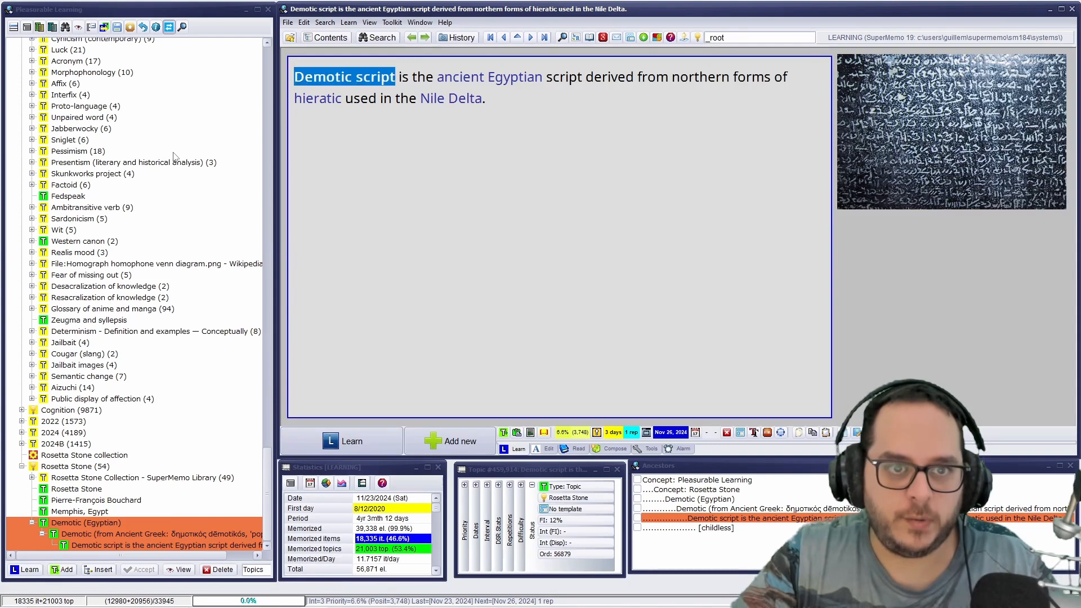
key("alt+z")
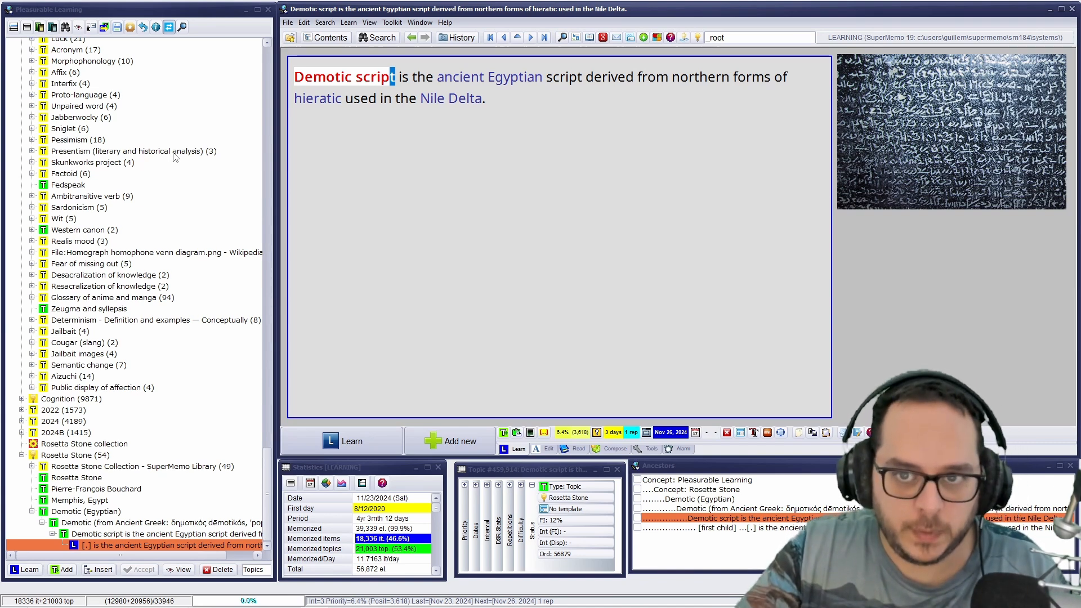
Mark the Demotic script extract as done and return to the revealed card about the Rosetta Stone's three writing systems.
key("ctrl+shift+Return")
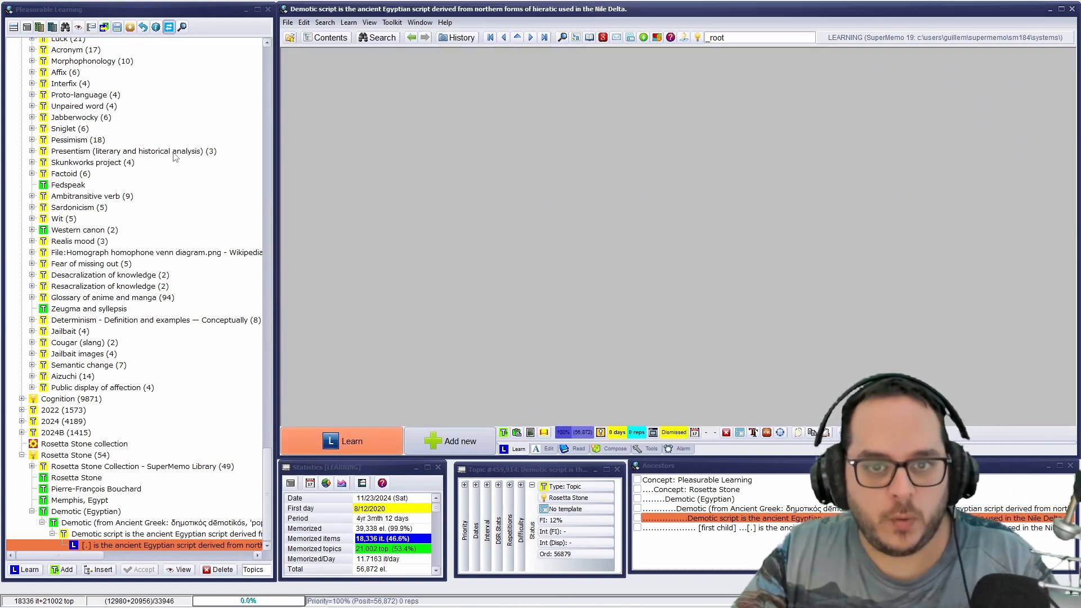
key("Return")
key("Return")
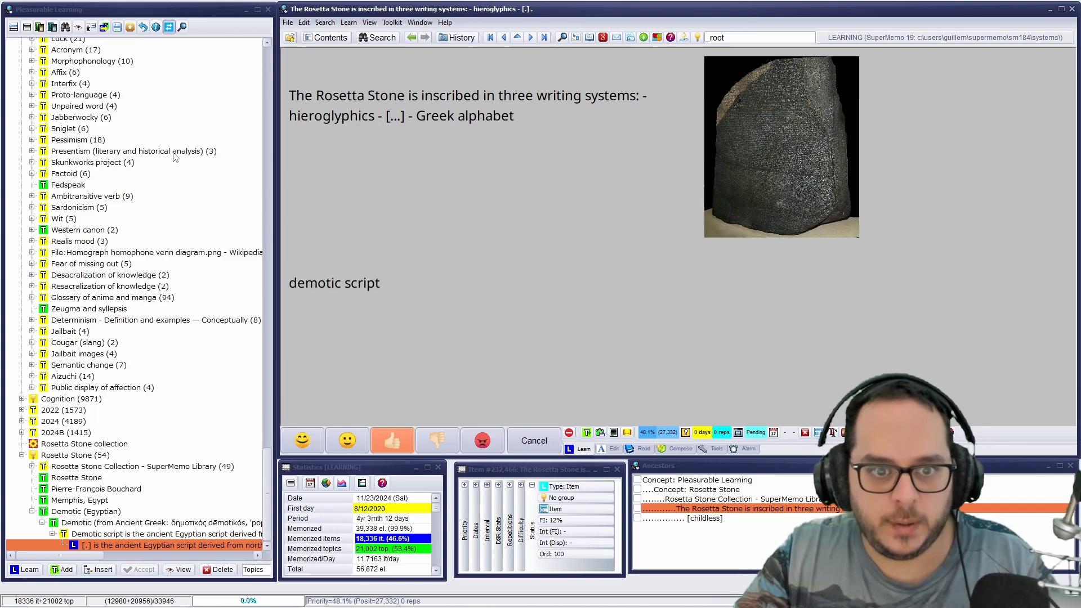
Insert DemoticScriptsRosettaStoneReplica.jpg from the image registry into the card's empty picture area beside "demotic script" and make it part of the answer.
left_click(778, 317)
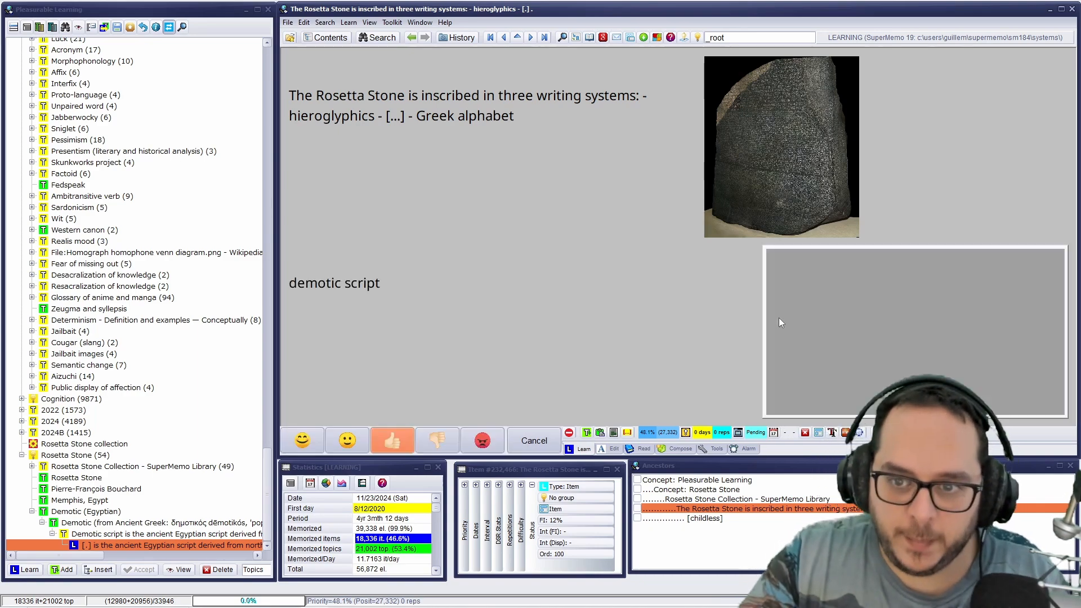
key("ctrl+r")
type("de")
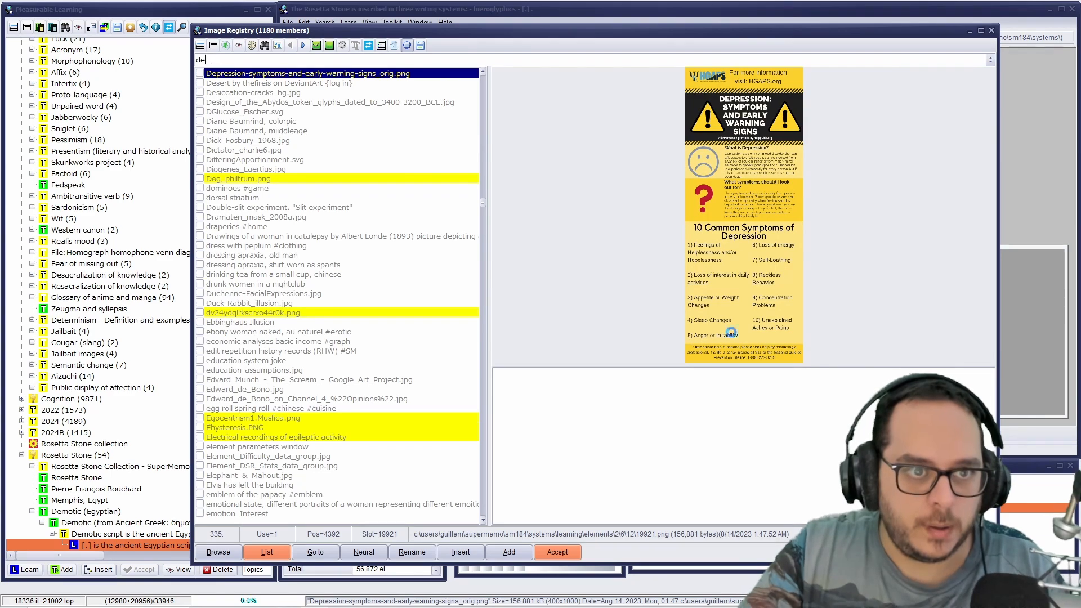
type("ommo")
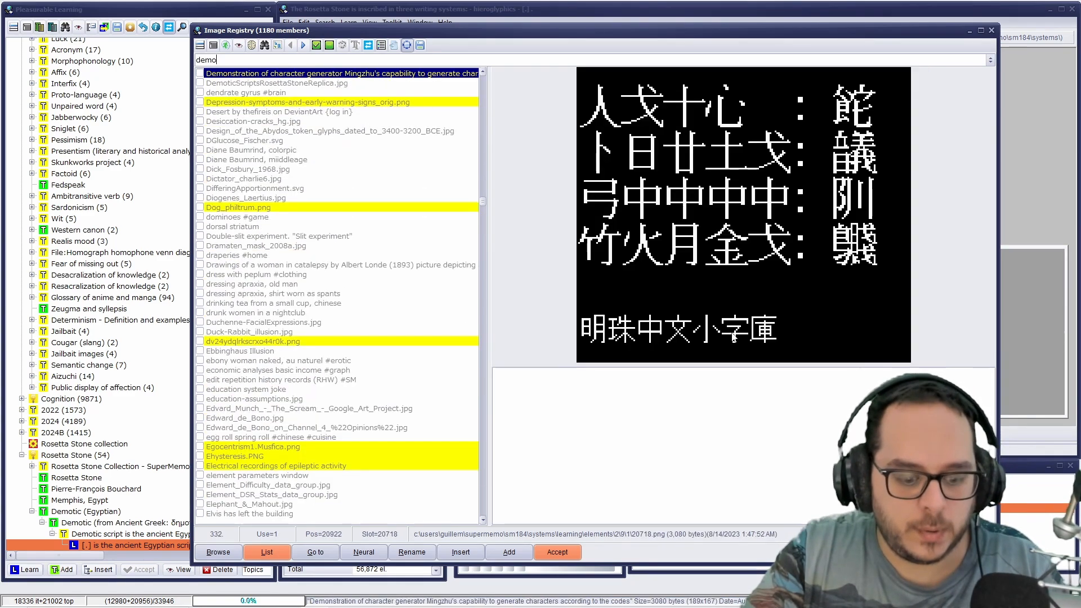
type("t")
key("Return")
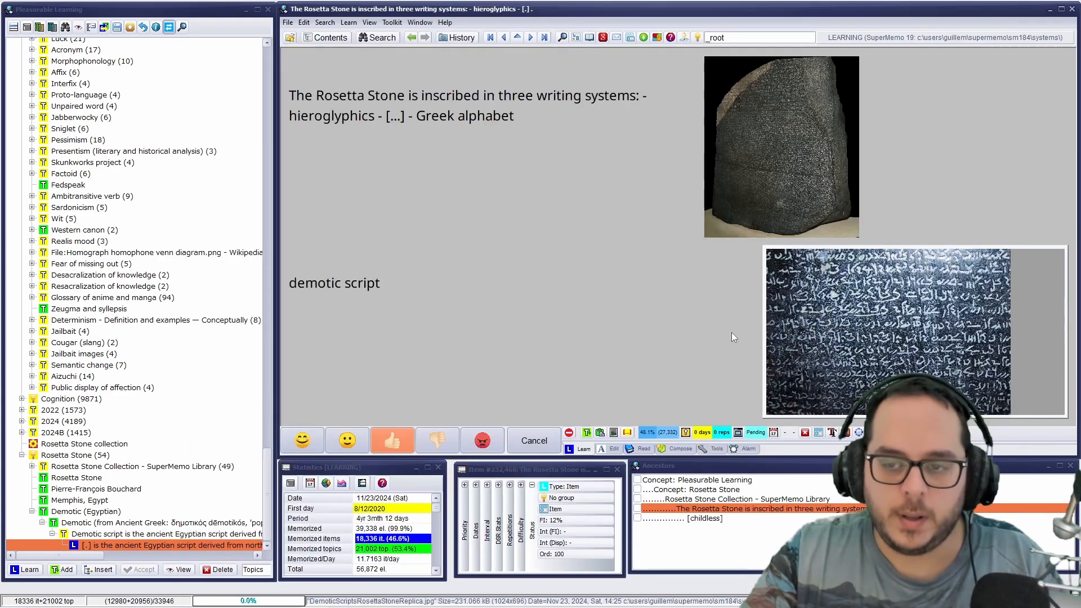
right_click(780, 298)
Open the card's Rosetta Stone photo in the external viewer and examine its hieroglyphic, demotic and Greek sections up close.
left_click(754, 144)
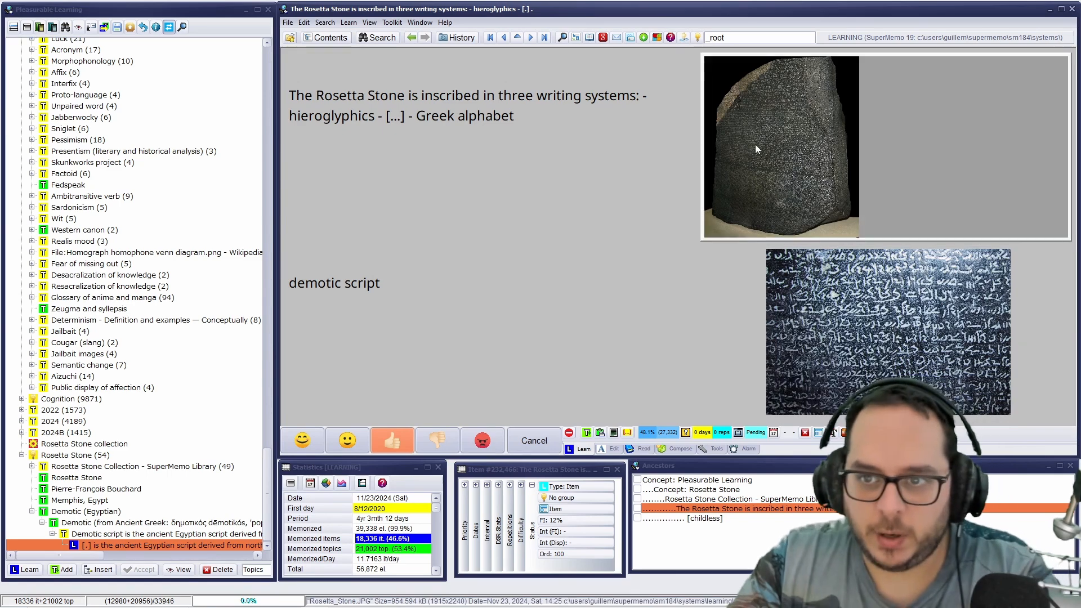
right_click(755, 144)
left_click(788, 200)
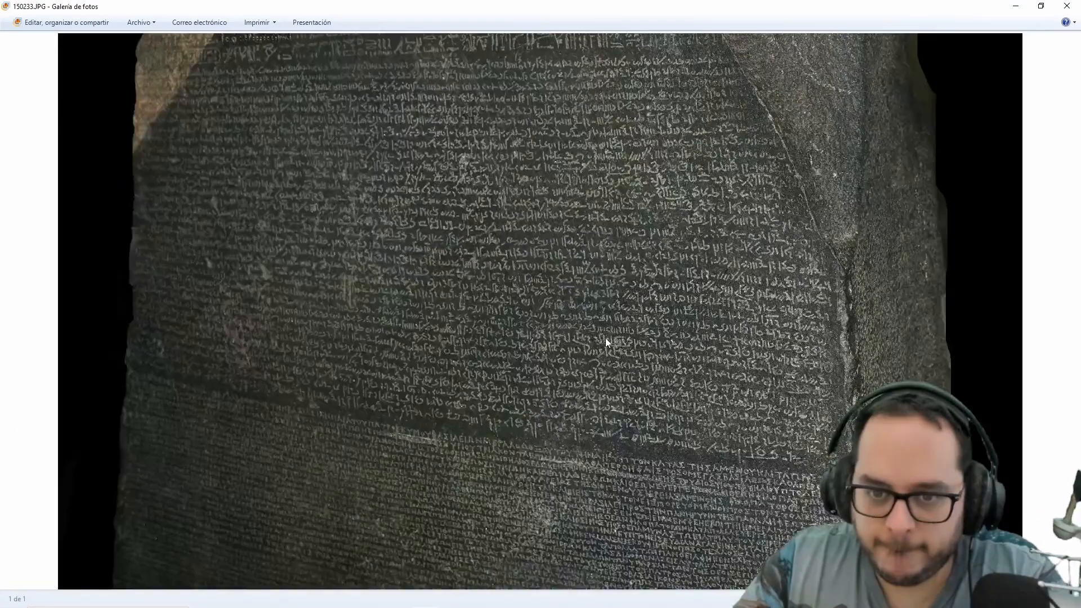
left_click_drag(585, 253, 607, 229)
left_click_drag(343, 197, 374, 275)
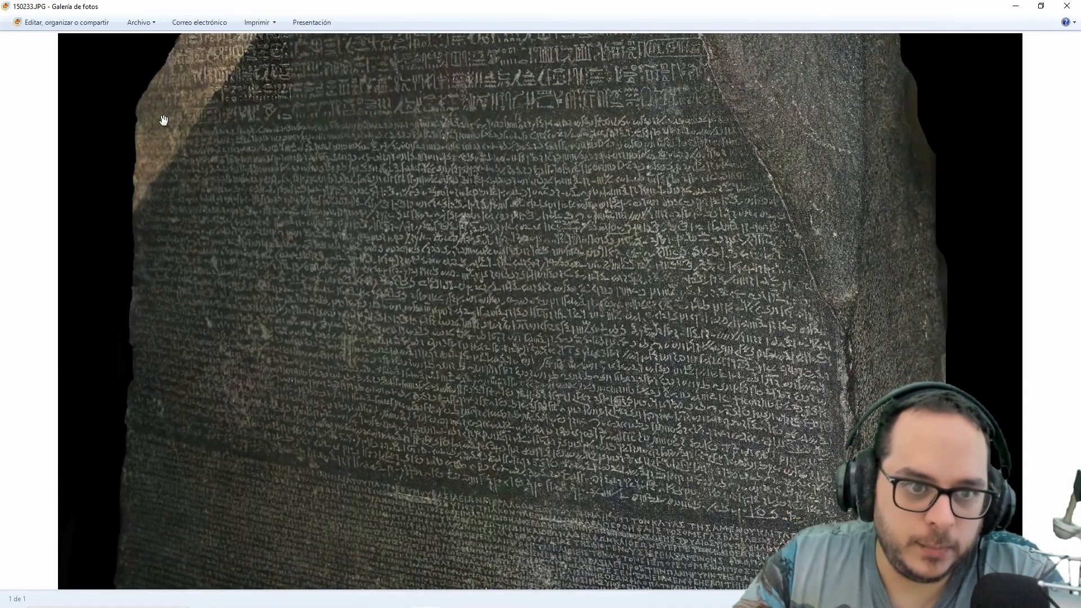
scroll(496, 338, "up", 3)
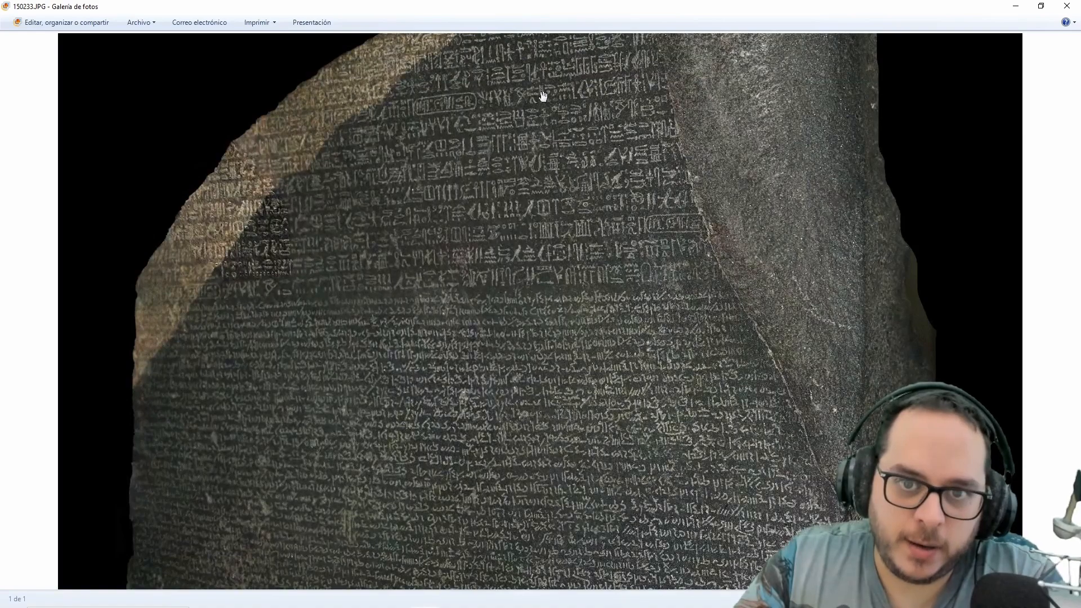
left_click_drag(390, 251, 452, 25)
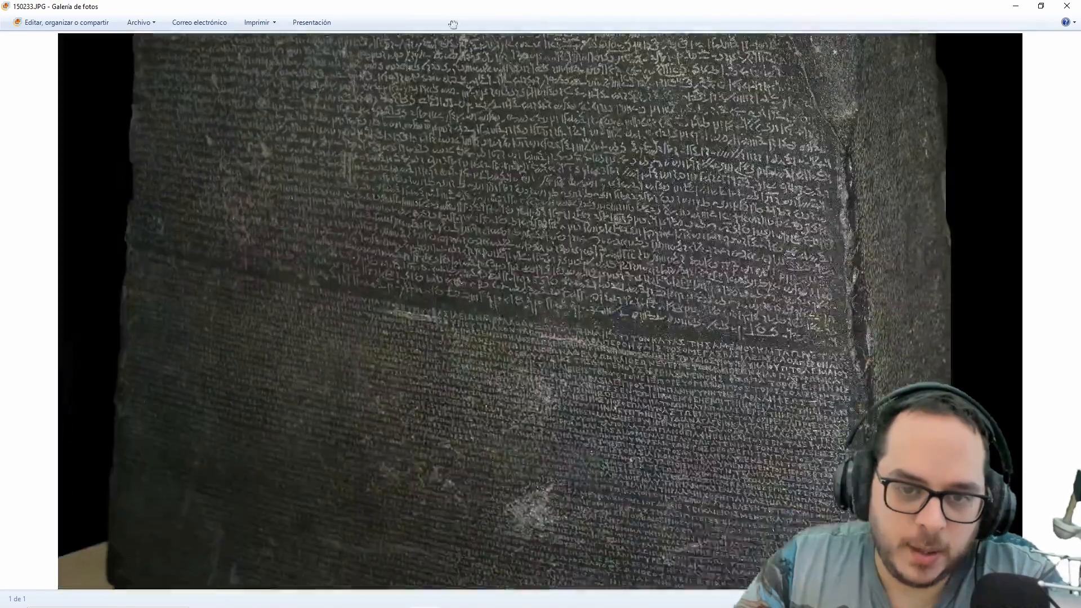
left_click_drag(446, 445, 458, 345)
scroll(464, 353, "up", 3)
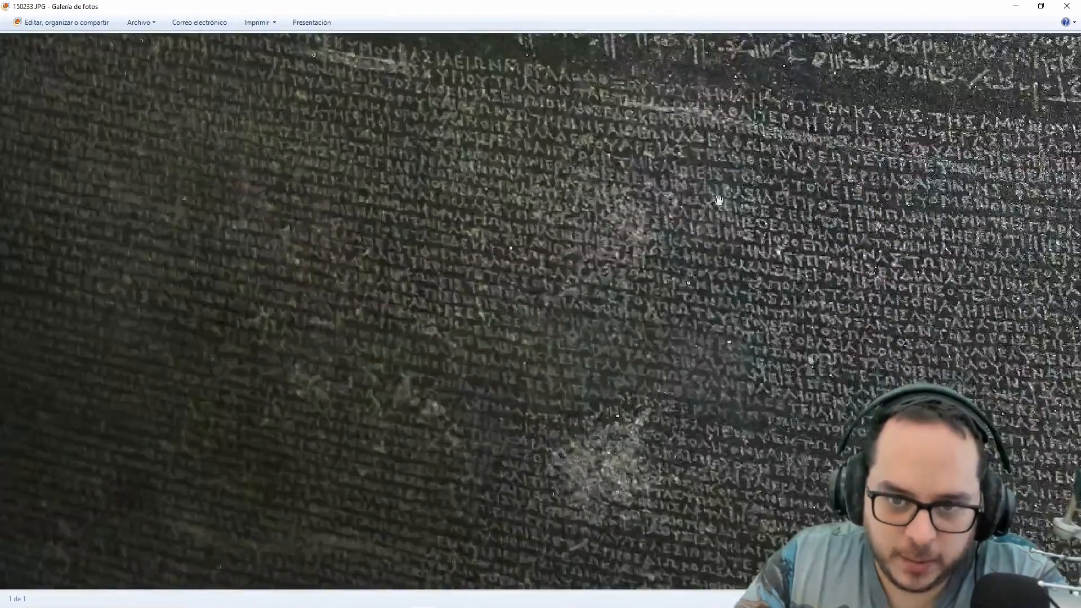
scroll(478, 364, "down", 3)
scroll(478, 364, "down", 2)
left_click_drag(501, 252, 508, 389)
scroll(509, 346, "up", 1)
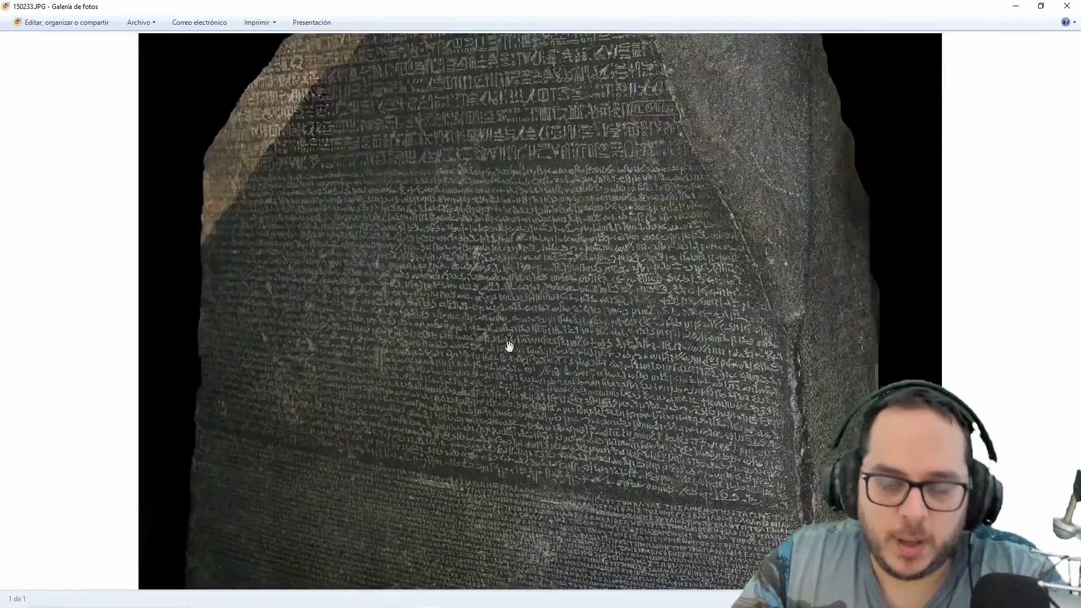
left_click(1066, 7)
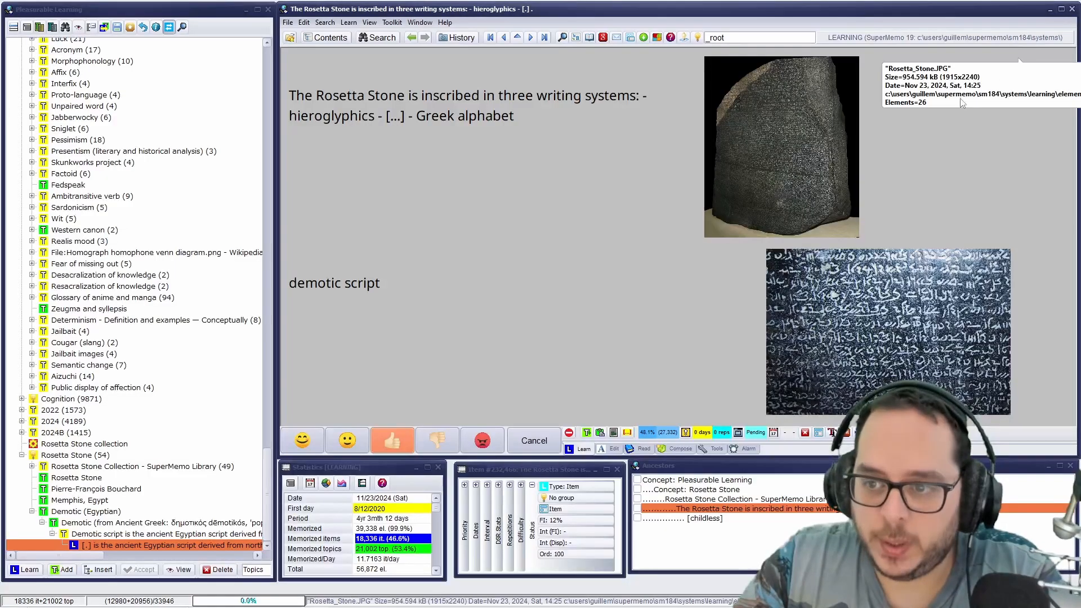
Zoom and trim the card's Rosetta Stone picture to the stone's middle demotic section, leaving the image file unchanged.
left_click(789, 125)
right_click(788, 124)
mouse_move(789, 124)
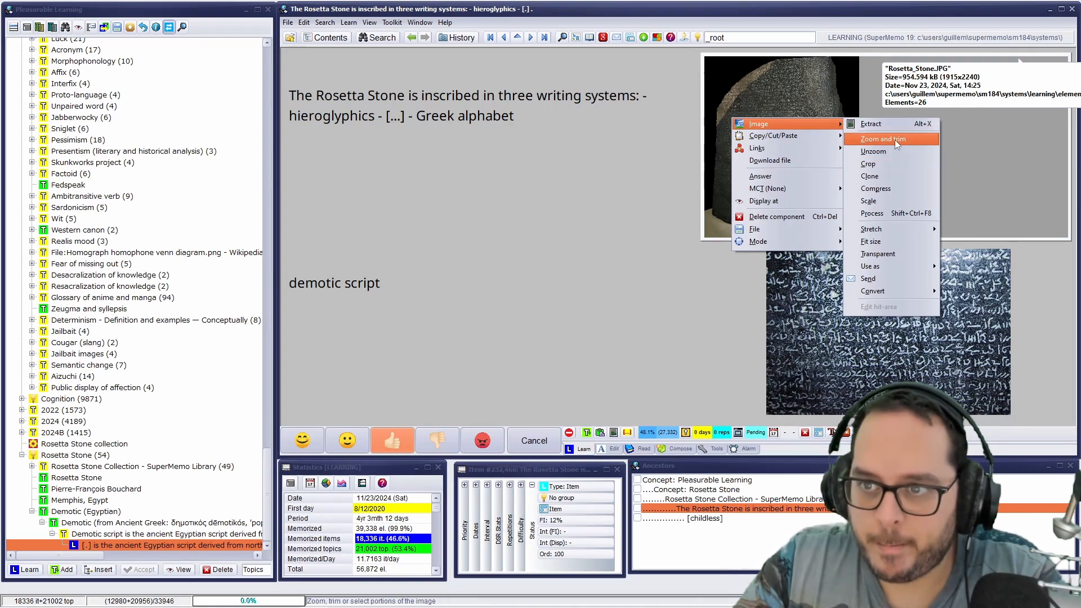
left_click(893, 140)
left_click_drag(711, 108, 836, 170)
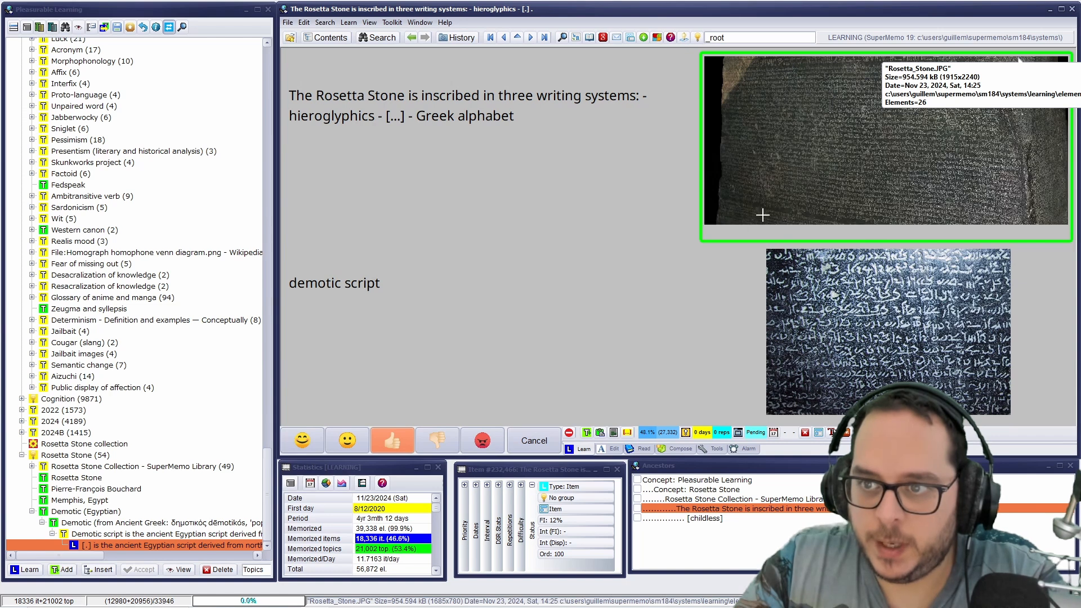
left_click(401, 267)
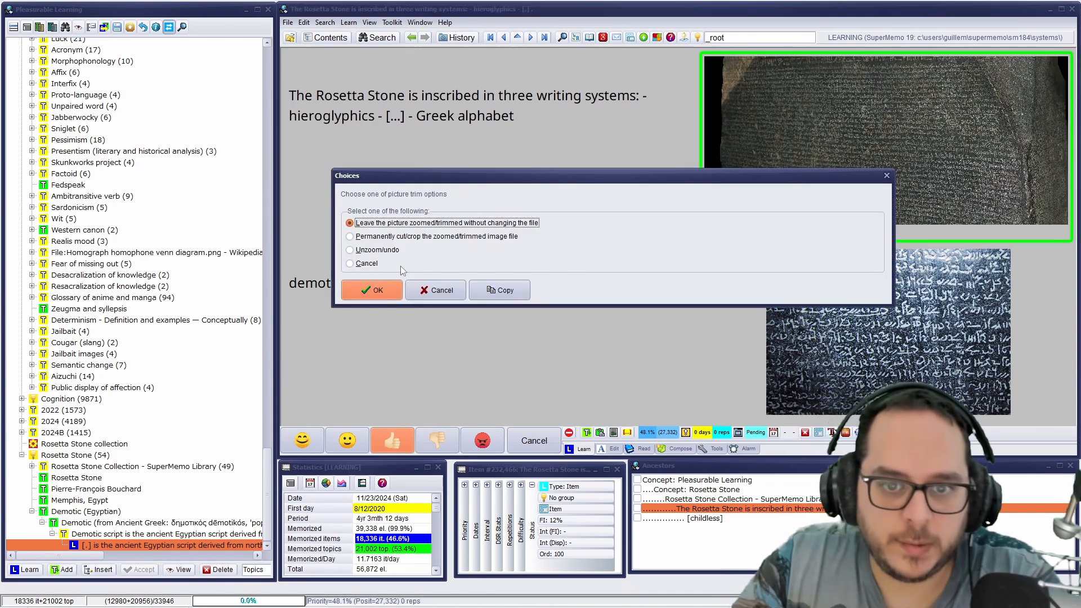
left_click(373, 290)
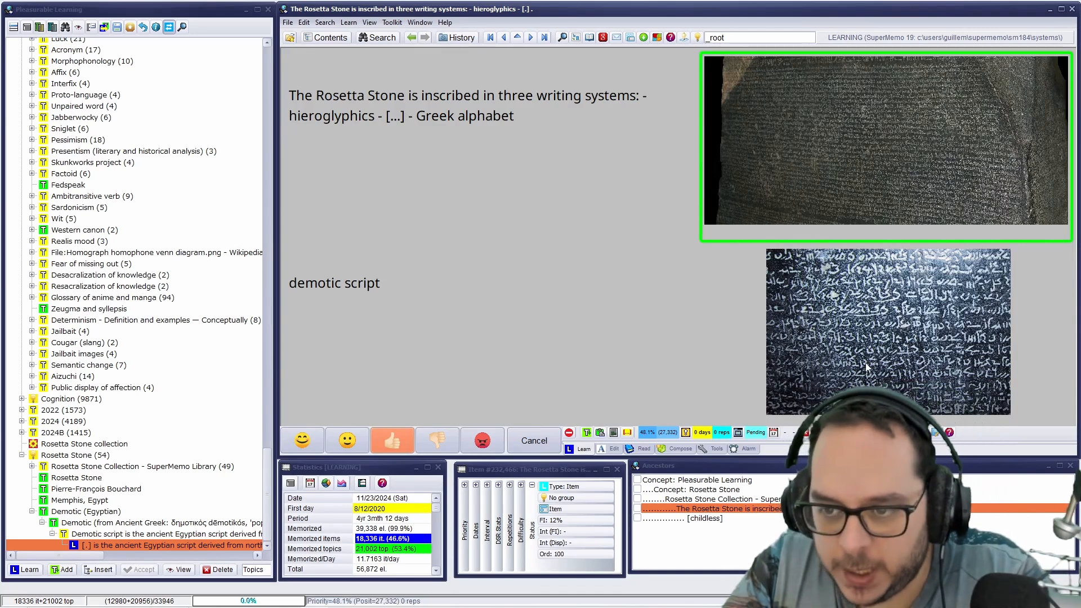
Redisplay the edited card as a question, reveal its answer, grade it as little or no recall and go on to the next card.
key("Escape")
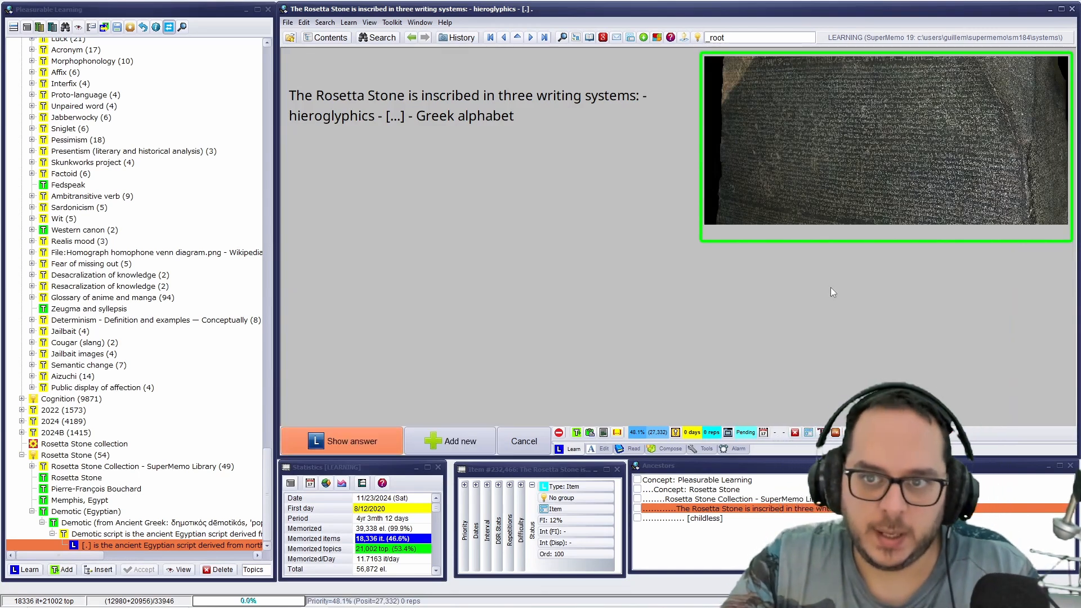
key("Return")
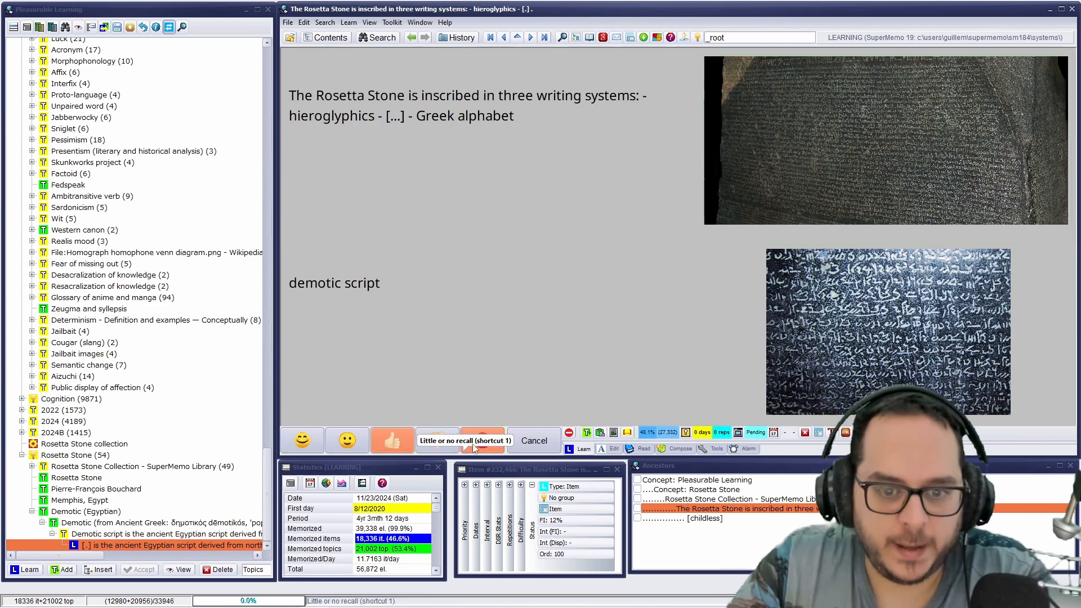
left_click(474, 448)
left_click(356, 437)
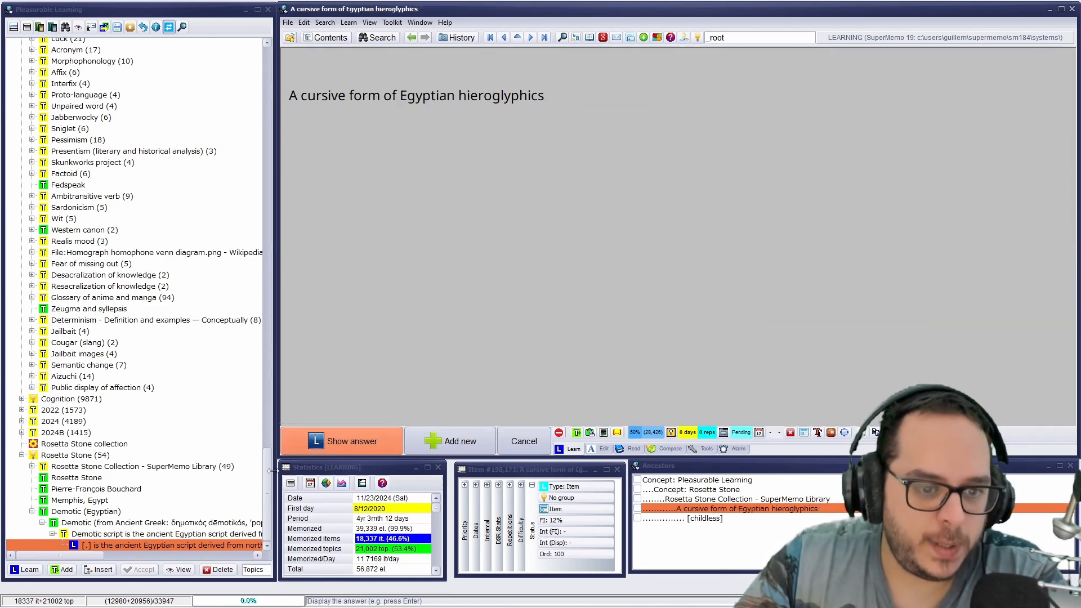
Reveal the "A cursive form of Egyptian hieroglyphics" card and insert DemoticScriptsRosettaStoneReplica.jpg into its empty picture area as part of the answer.
left_click_drag(267, 471, 249, 52)
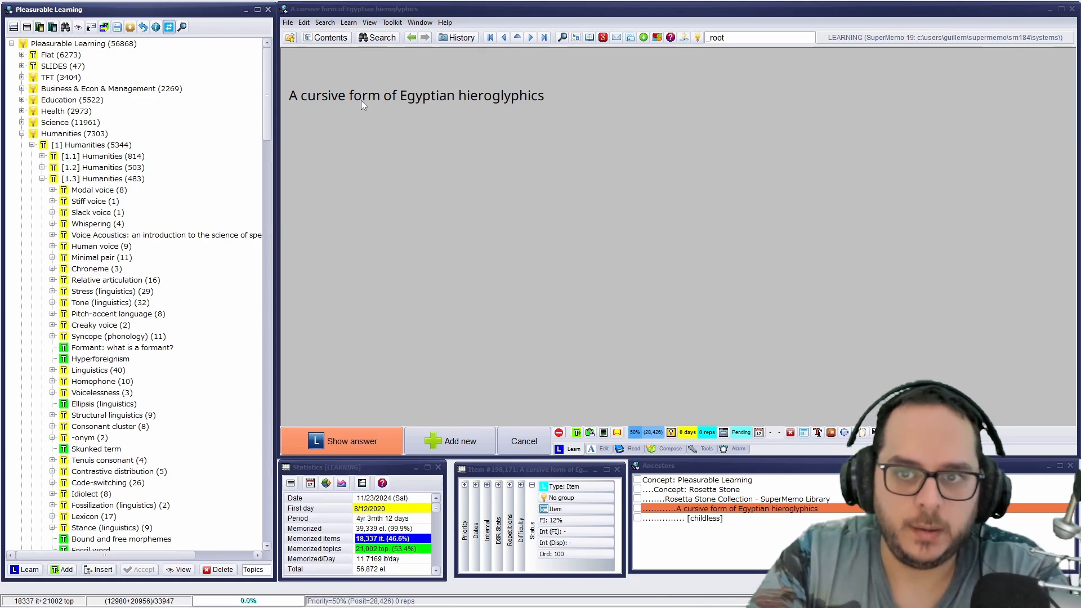
left_click(376, 441)
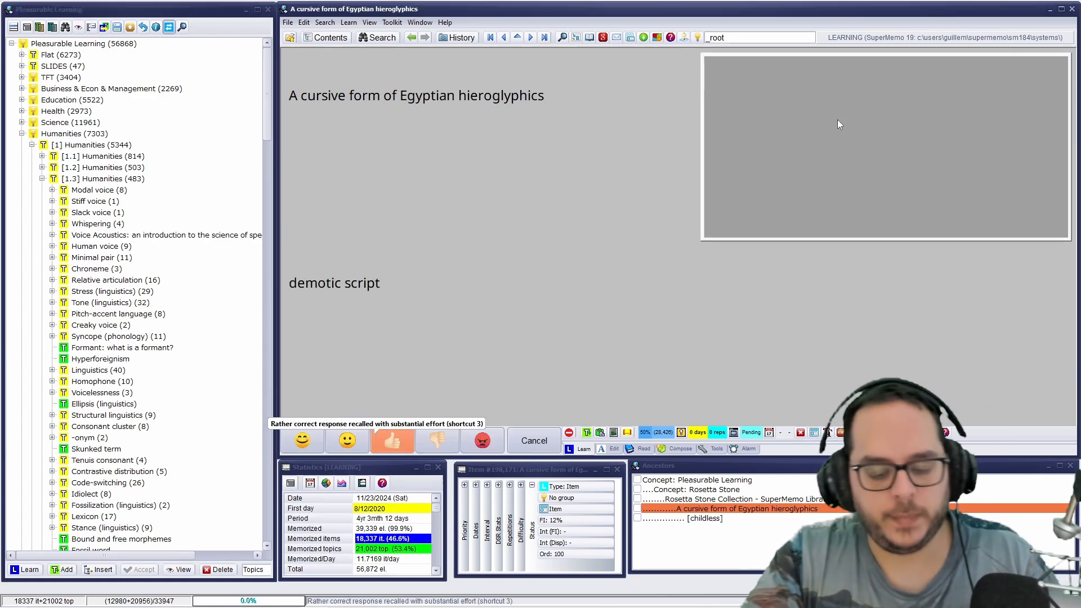
left_click(837, 120)
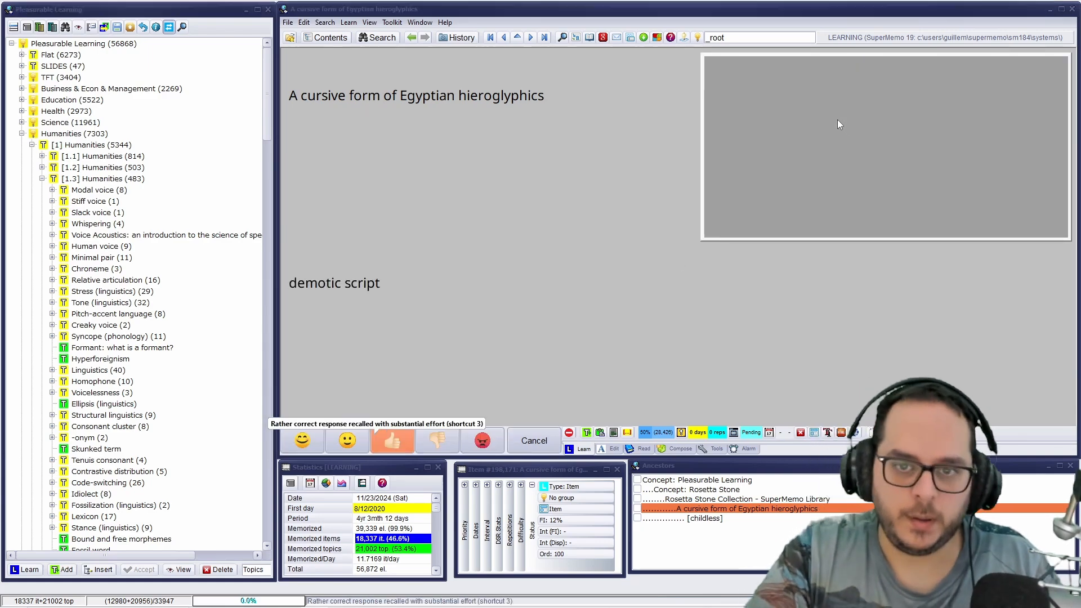
type("demot")
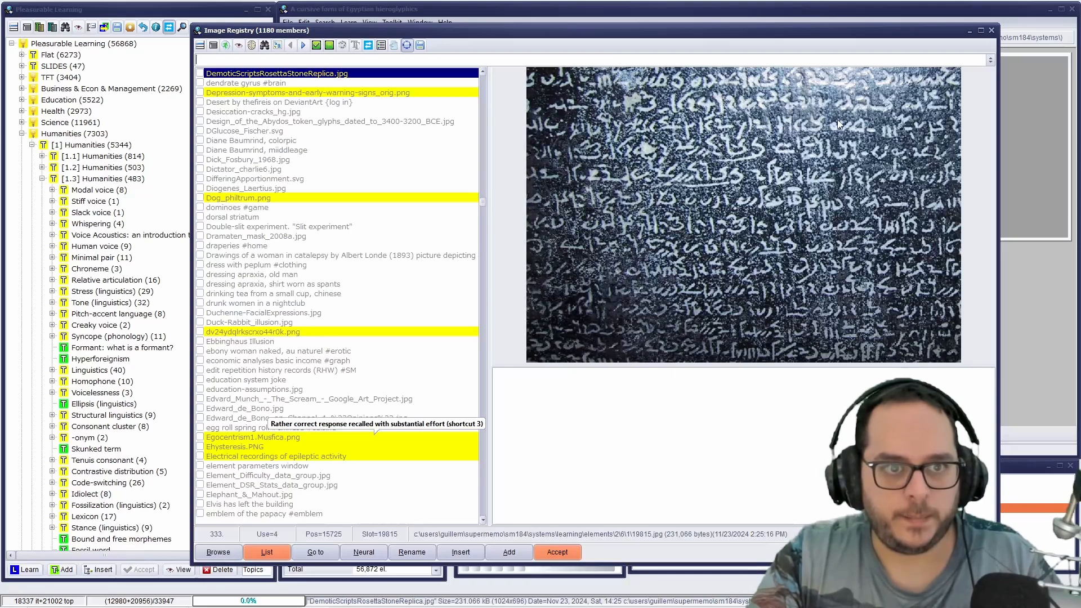
key("Return")
right_click(801, 127)
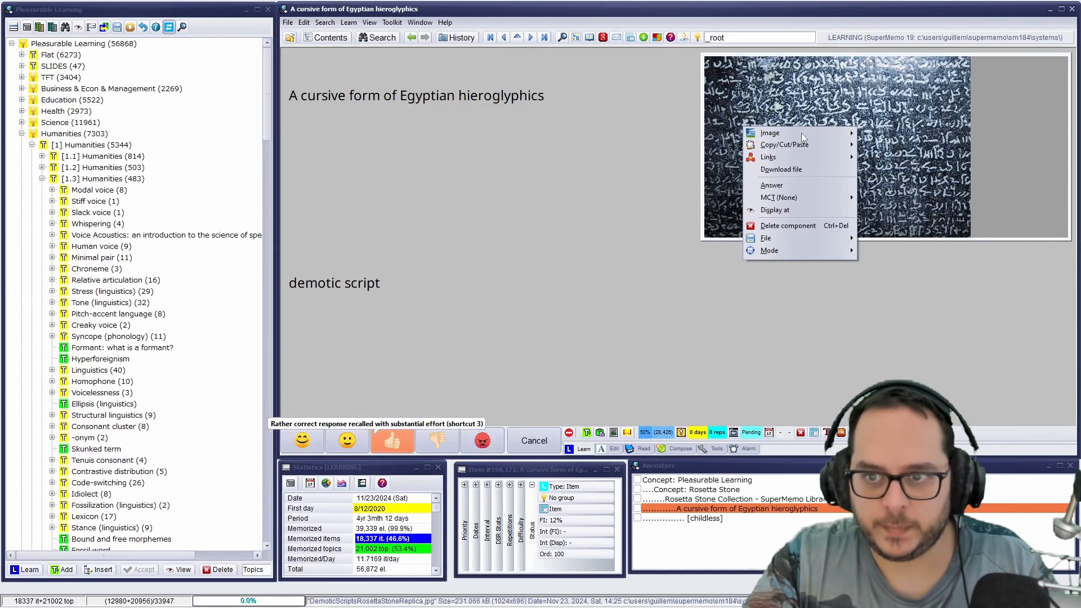
left_click(800, 186)
Grade the cursive-form card and the revealed Greek alphabet card as recalled with substantial effort, and advance to the next repetition.
left_click(394, 440)
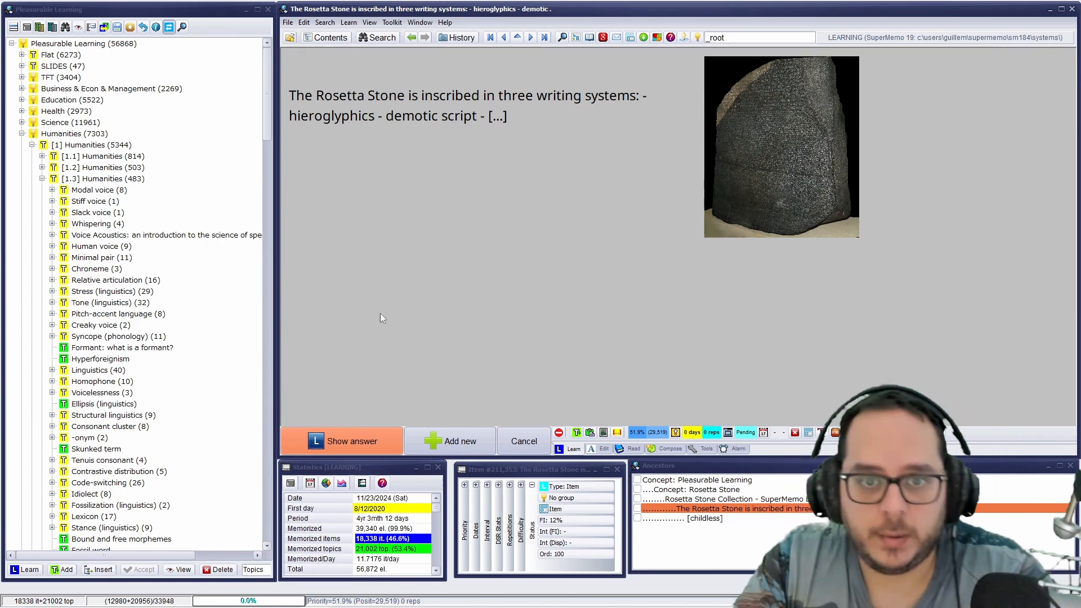
left_click(363, 444)
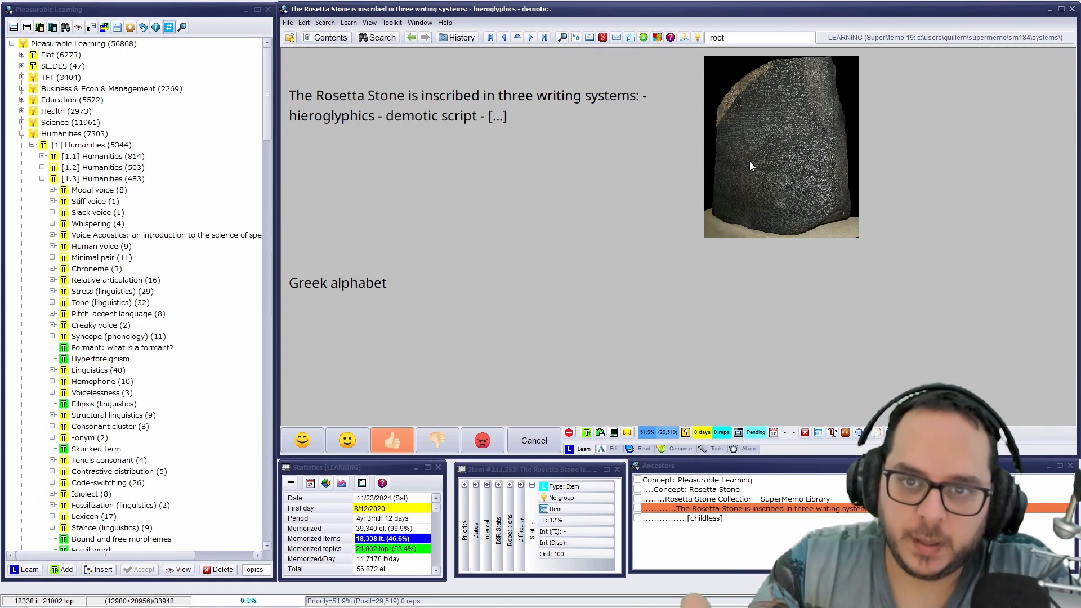
key("Return")
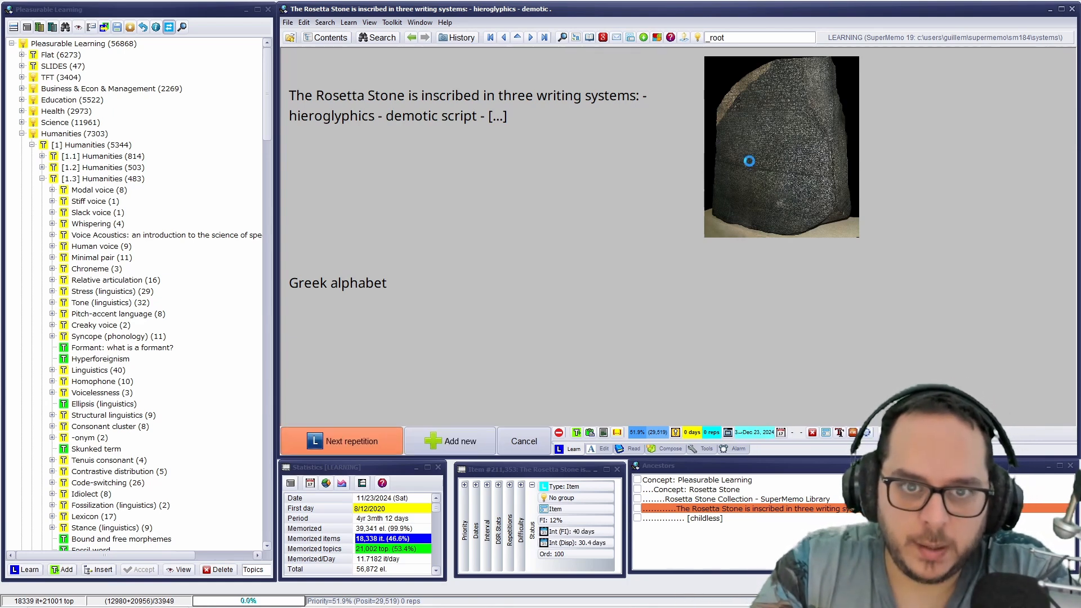
key("Return")
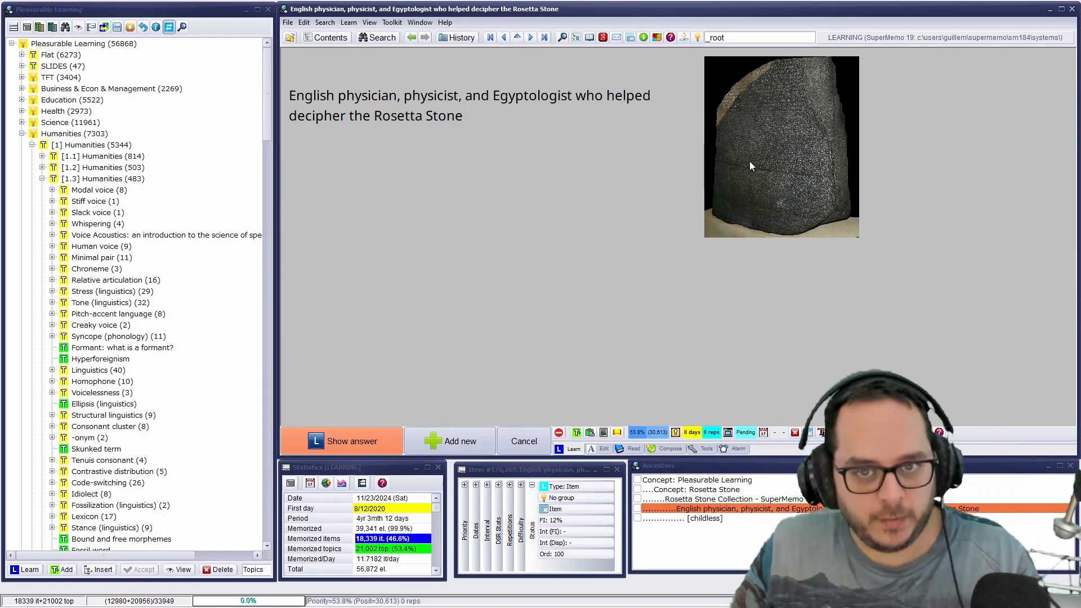
Reveal the English physician card's answer and search the collection for elements containing its phrase "Thomas Young".
key("Return")
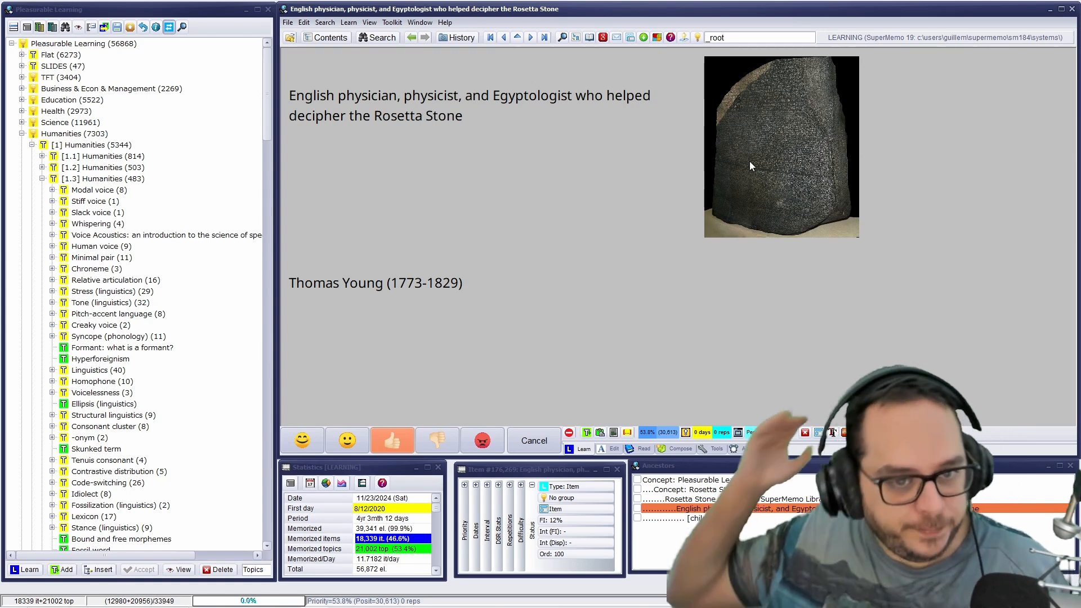
left_click(390, 284)
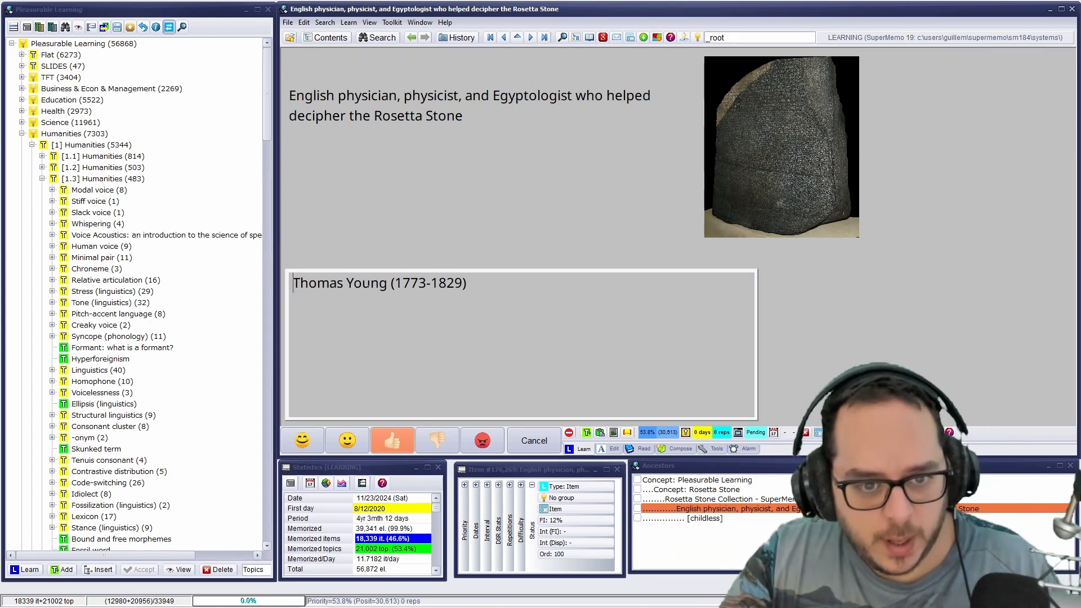
left_click_drag(391, 283, 288, 276)
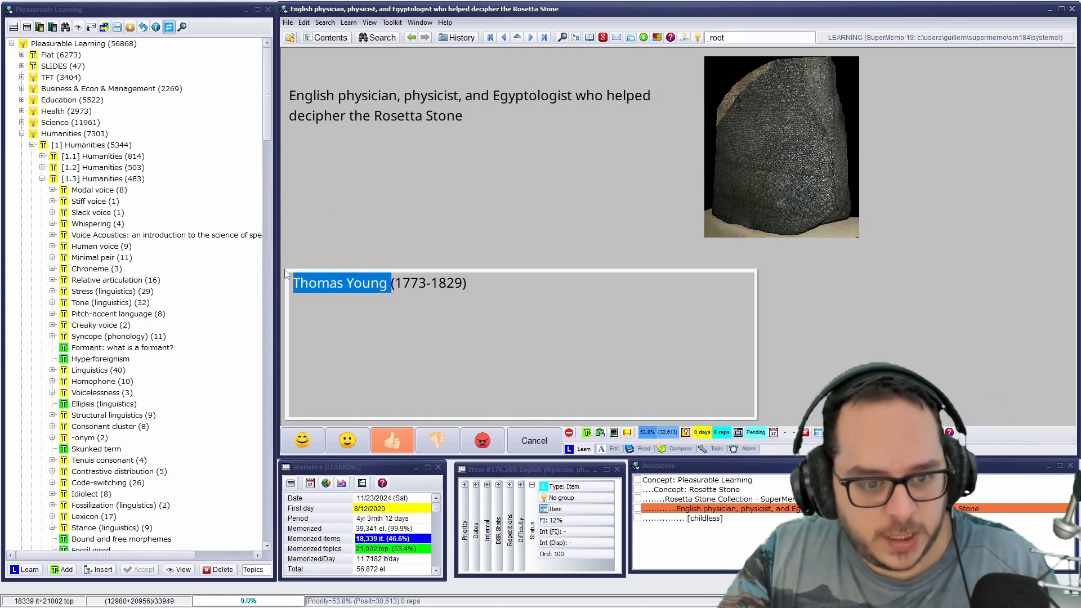
left_click(391, 39)
key("Return")
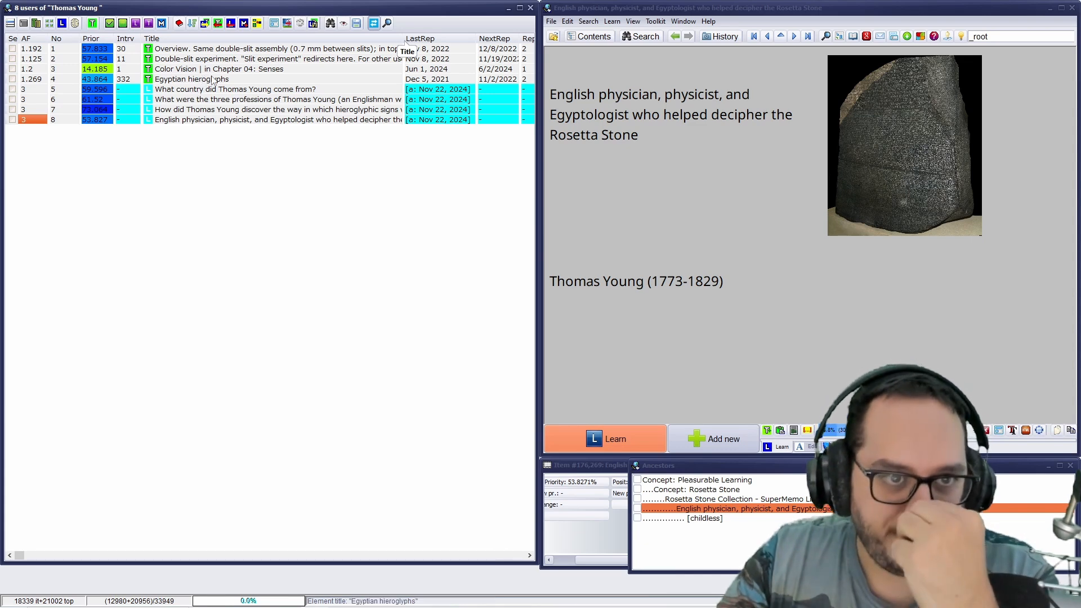
Open the Double-slit experiment article from the results and examine its passages, including who first performed the experiment and in which year.
left_click(214, 59)
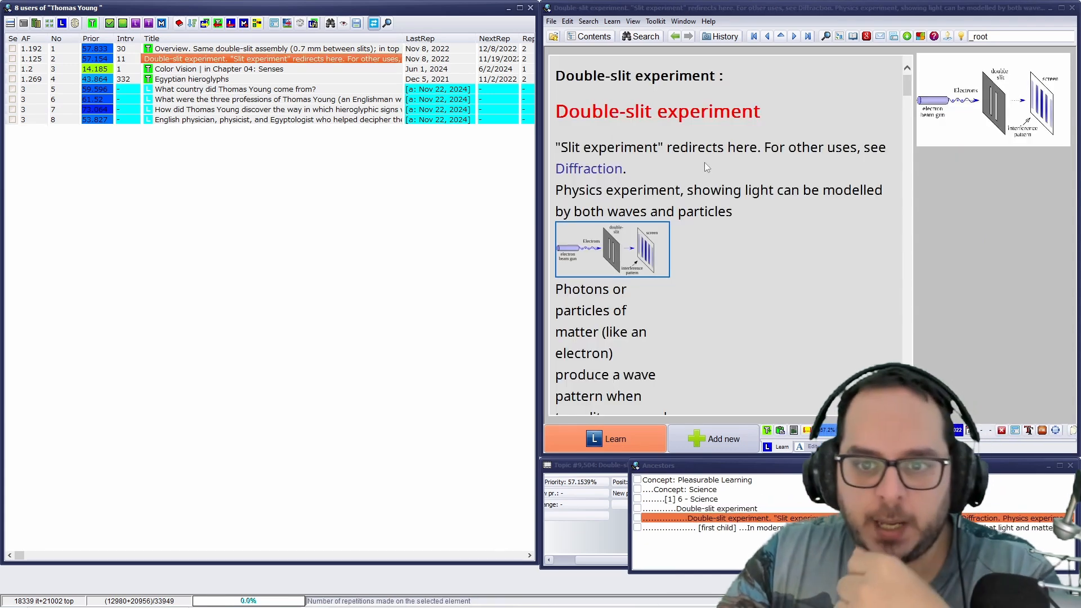
left_click(758, 241)
scroll(758, 240, "down", 4)
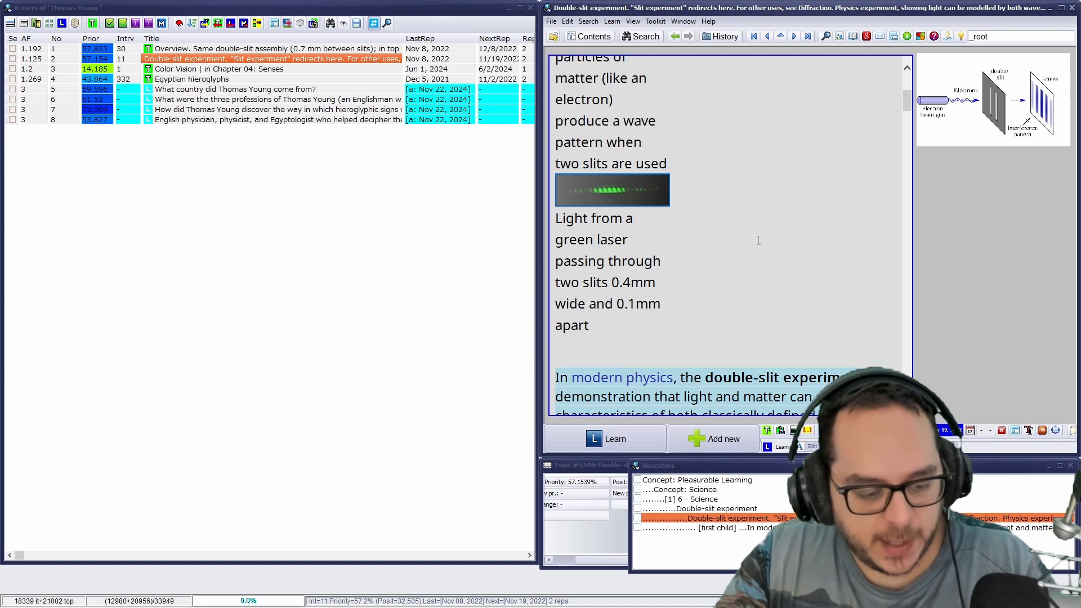
scroll(758, 241, "down", 3)
scroll(758, 241, "down", 3)
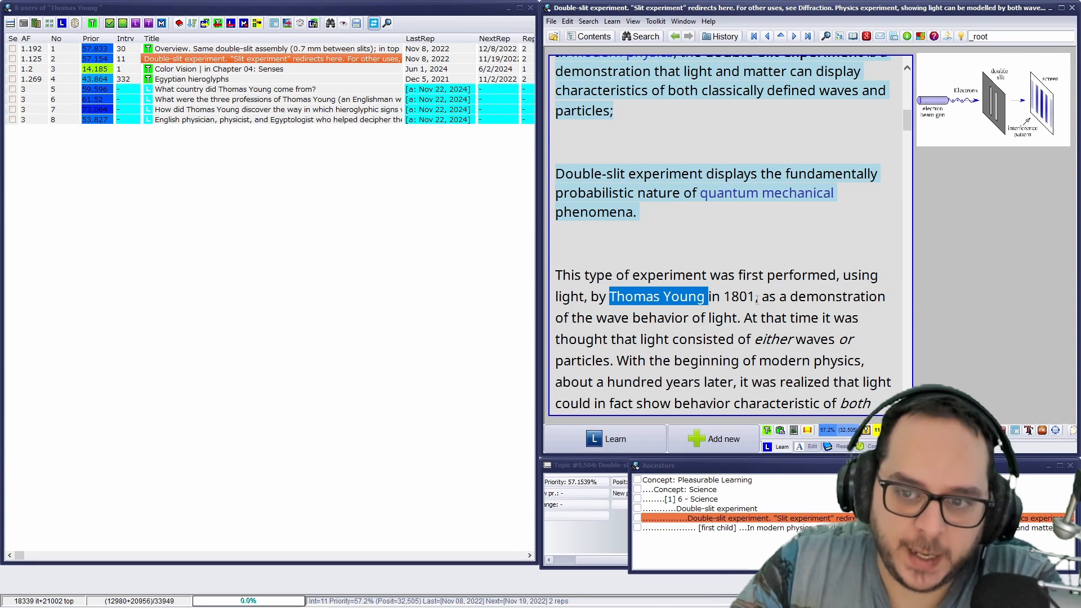
left_click_drag(756, 300, 723, 301)
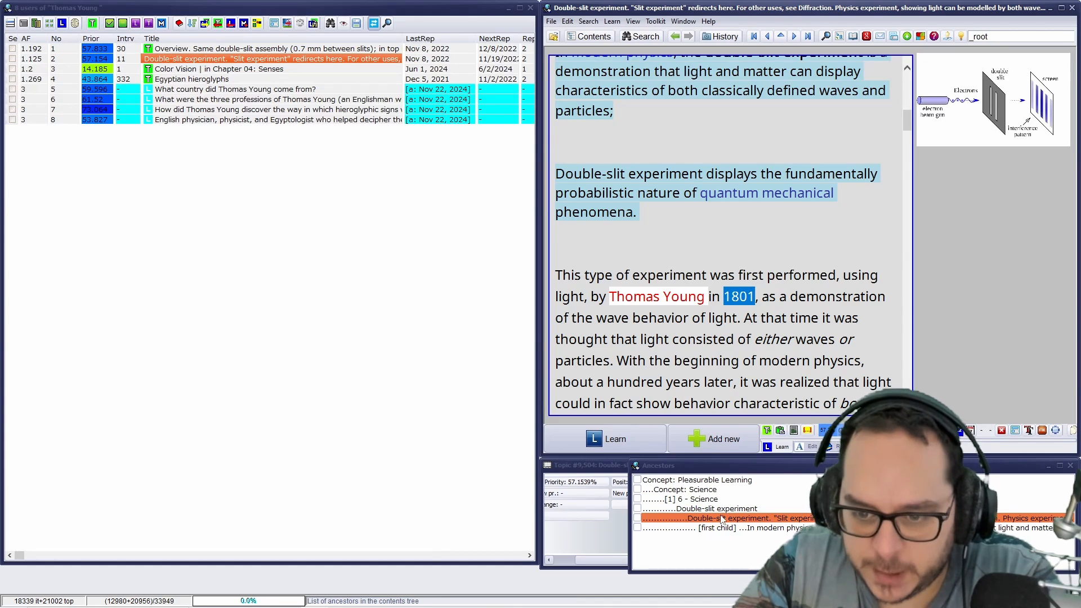
left_click(826, 236)
scroll(782, 230, "up", 3)
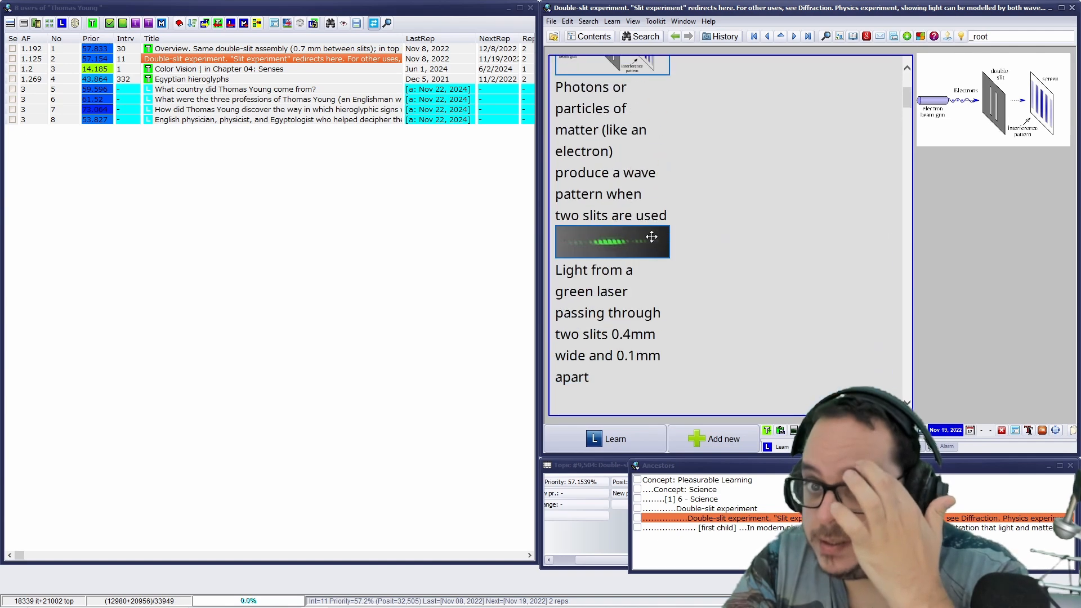
scroll(651, 236, "up", 8)
scroll(652, 236, "down", 8)
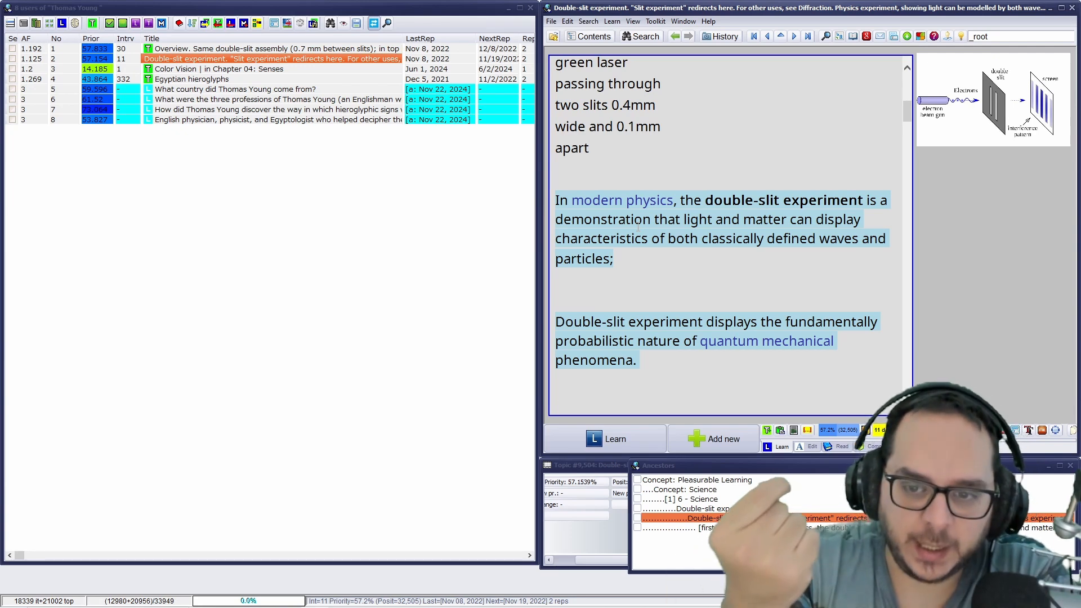
Extract the paragraph from "This type of experiment was first performed" to "Young's slits" and set the extract's priority to about 4.8%.
scroll(681, 320, "down", 3)
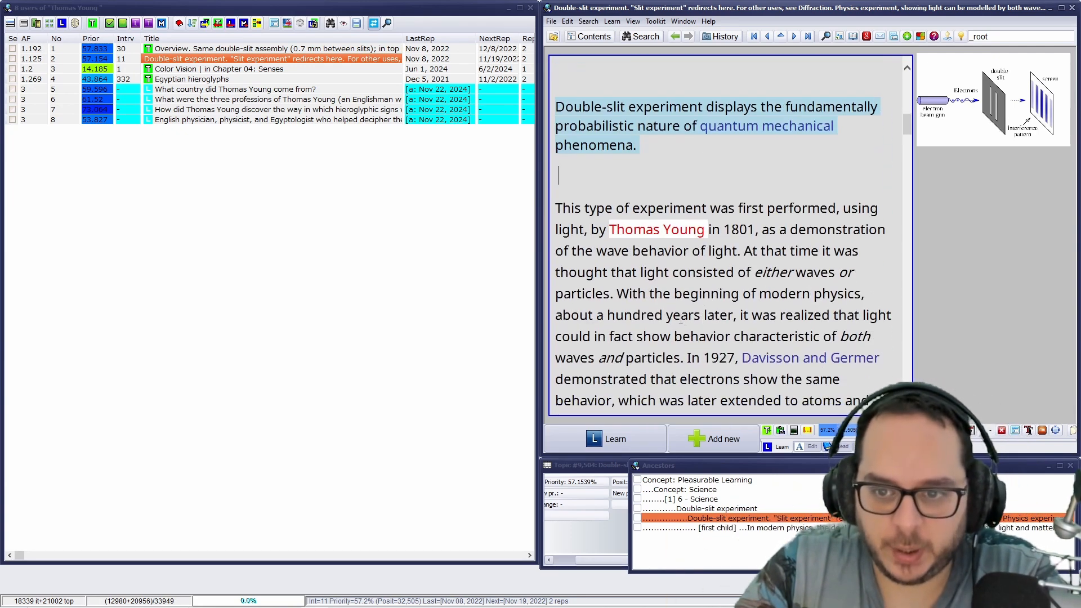
scroll(681, 320, "down", 2)
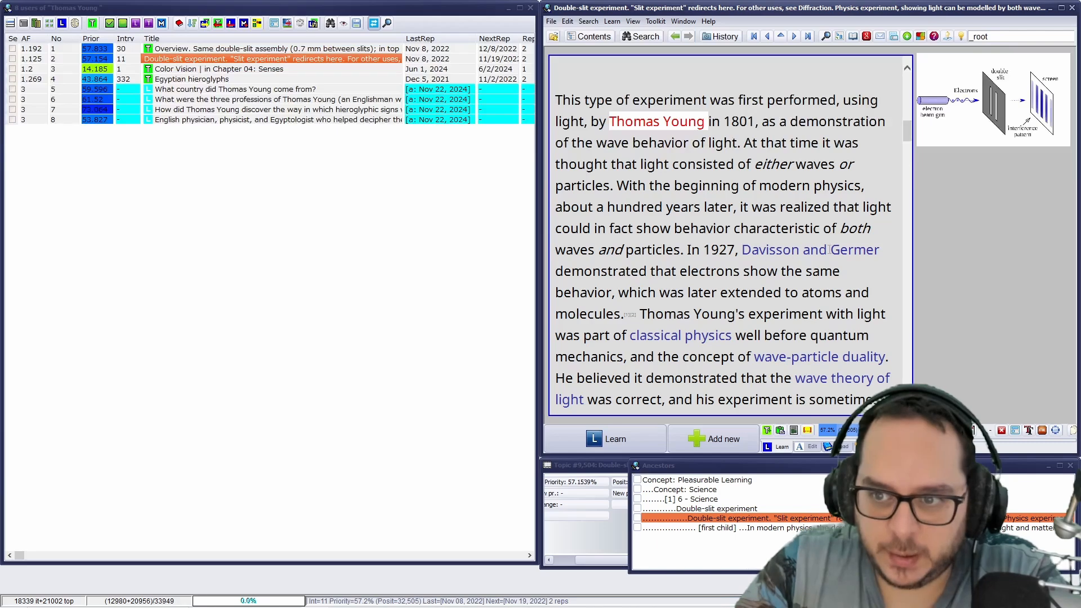
scroll(698, 262, "down", 2)
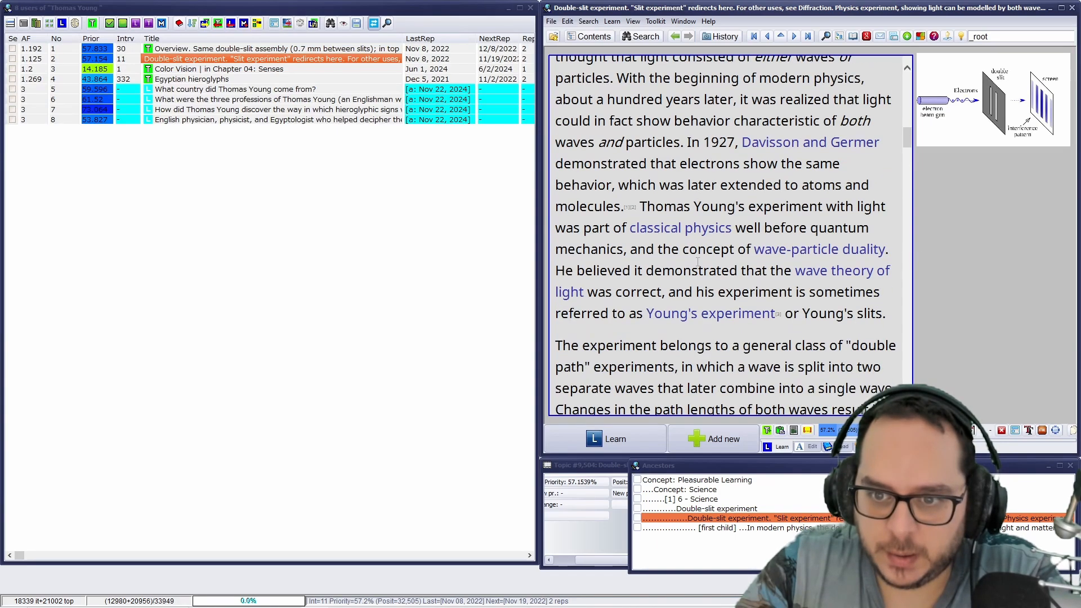
left_click_drag(833, 325, 561, 102)
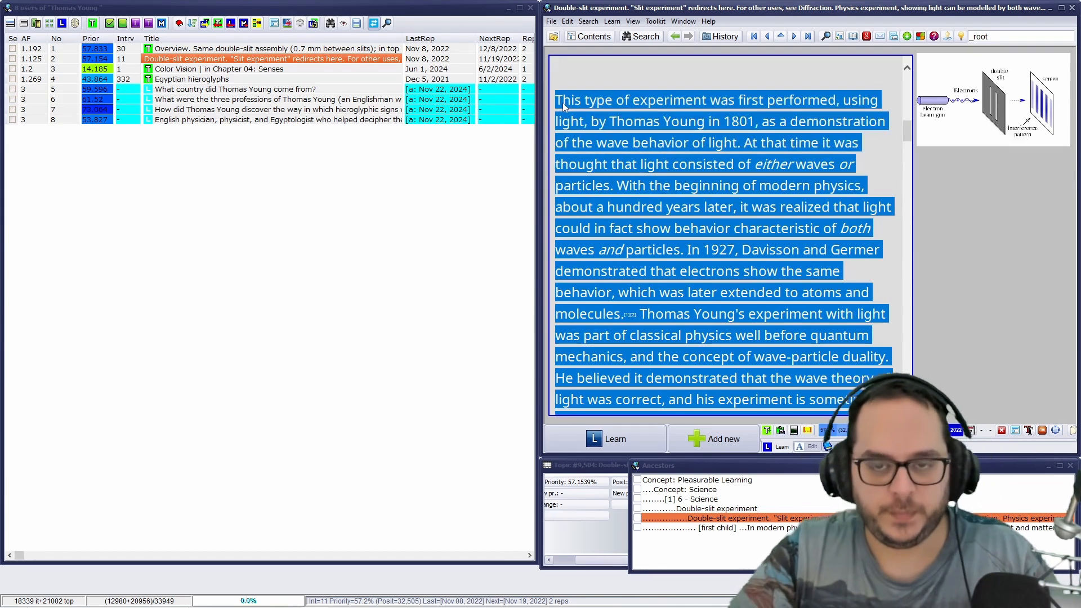
key("alt+x")
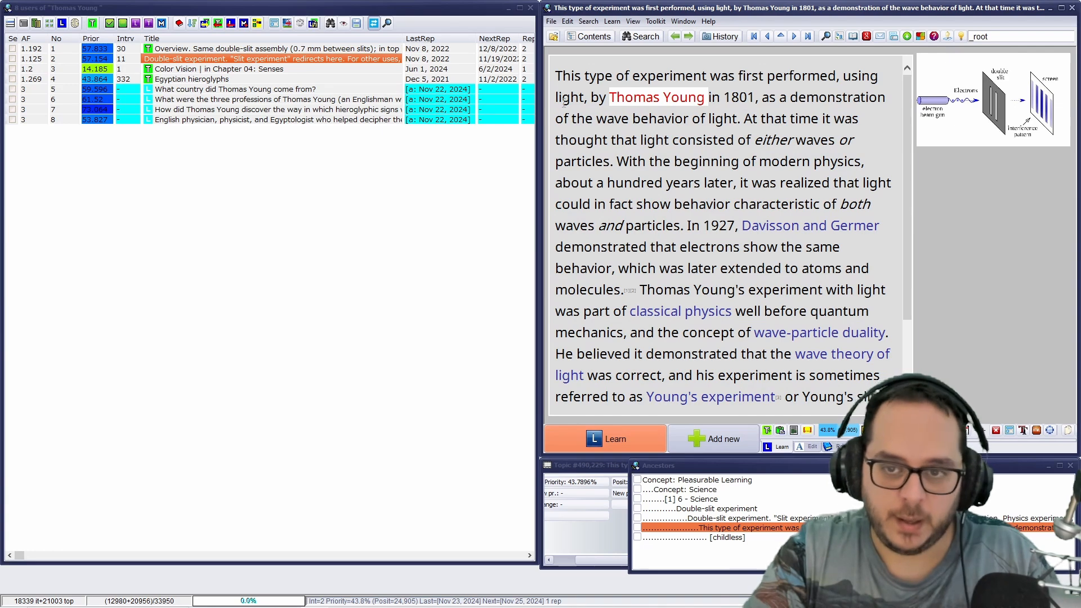
key("alt+p")
left_click_drag(619, 324, 400, 330)
left_click(772, 214)
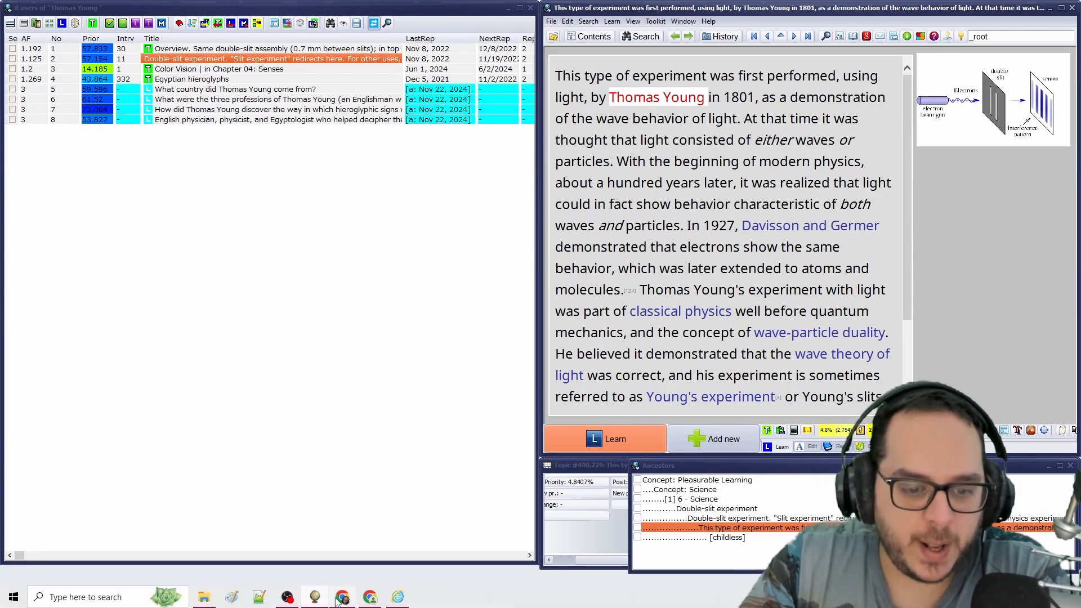
Switch to Chrome and search Wikipedia for "Thomas Young".
left_click(337, 600)
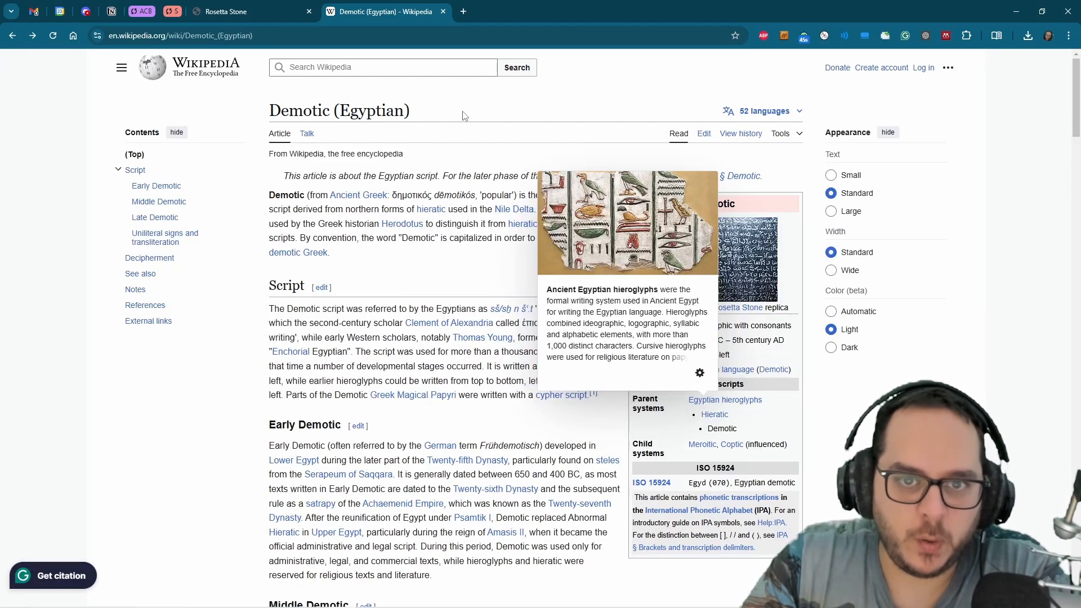
left_click(455, 73)
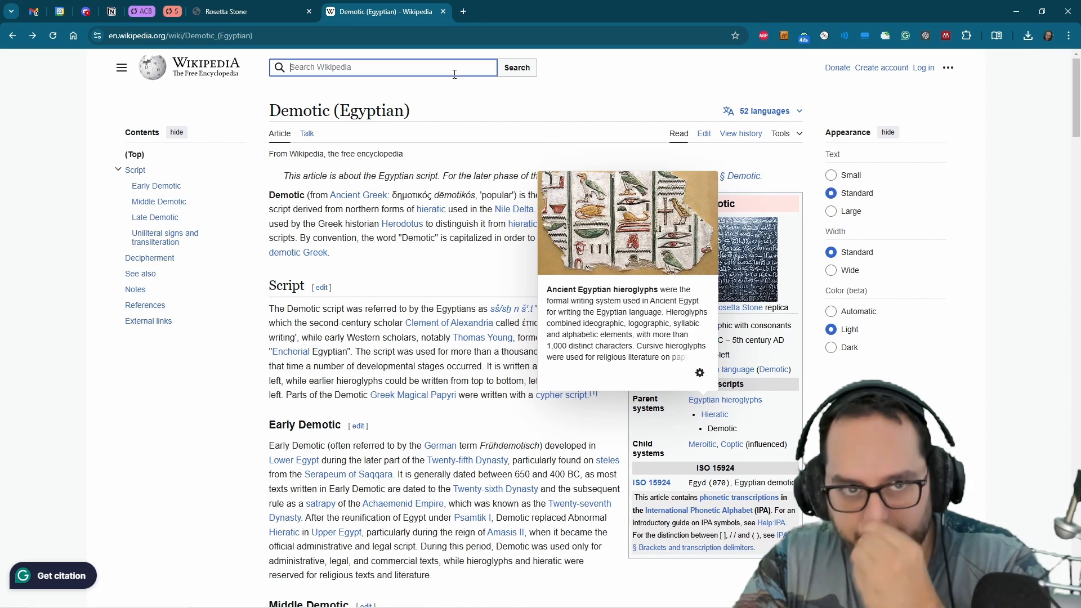
type("Thomas Young")
key("Return")
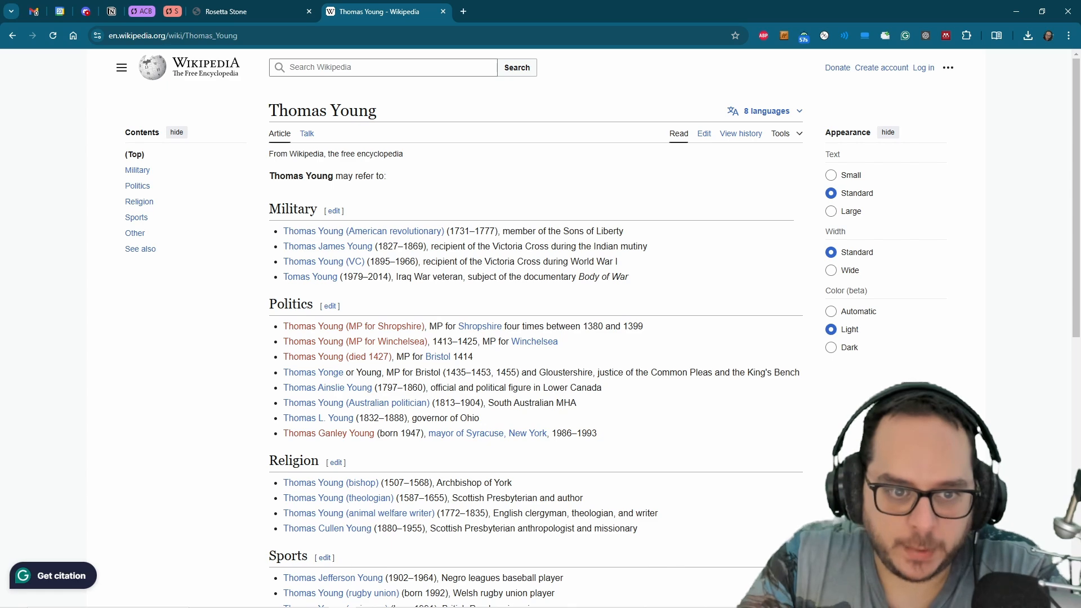
Check the life dates on the SuperMemo card, return to Wikipedia's disambiguation page and open the Thomas Young (scientist) article.
left_click(316, 597)
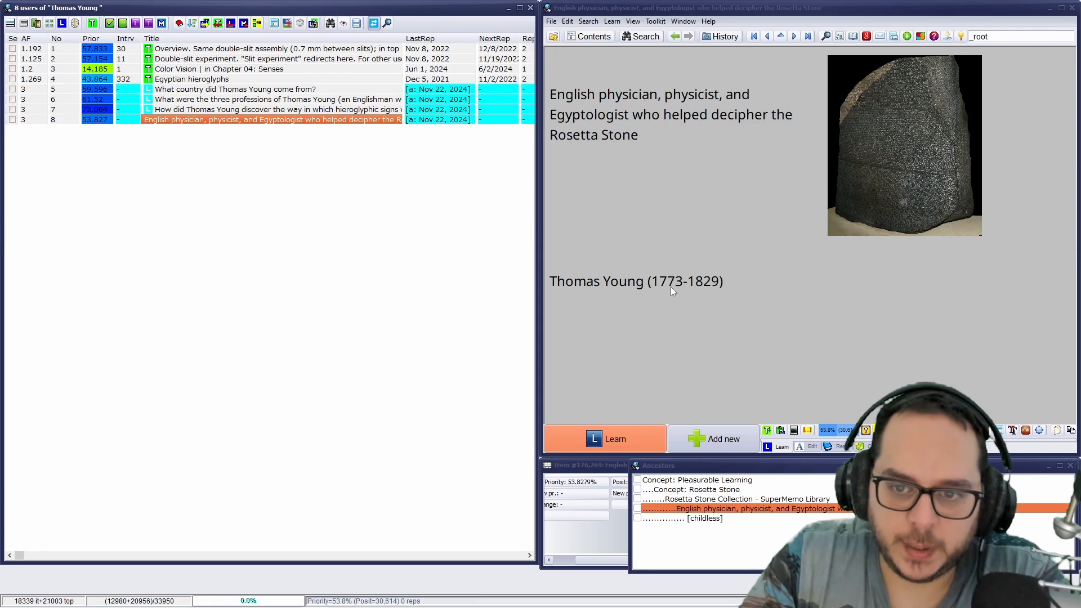
mouse_move(500, 602)
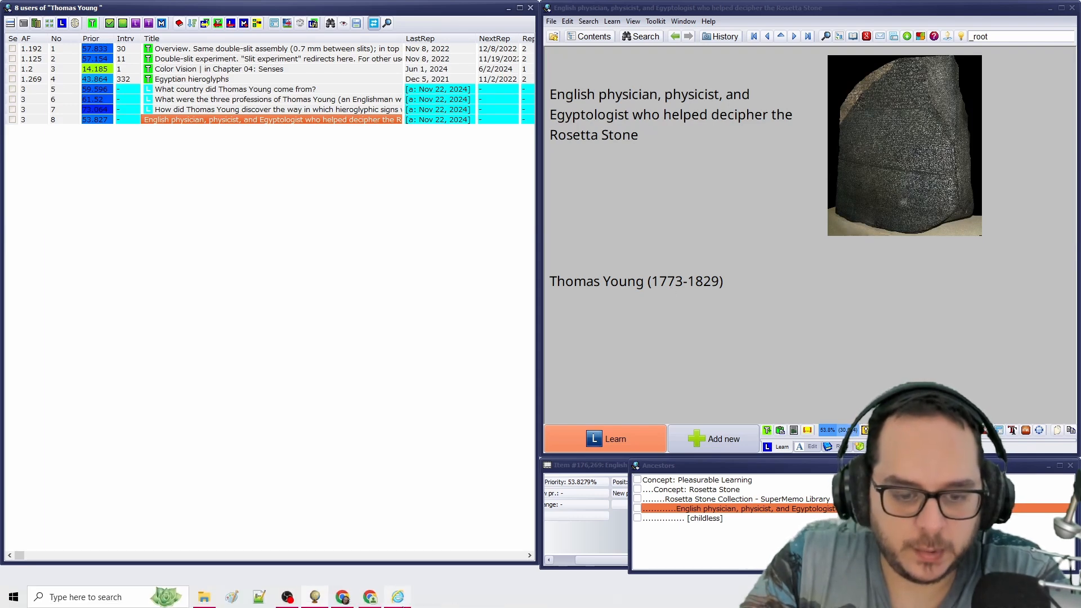
left_click(343, 597)
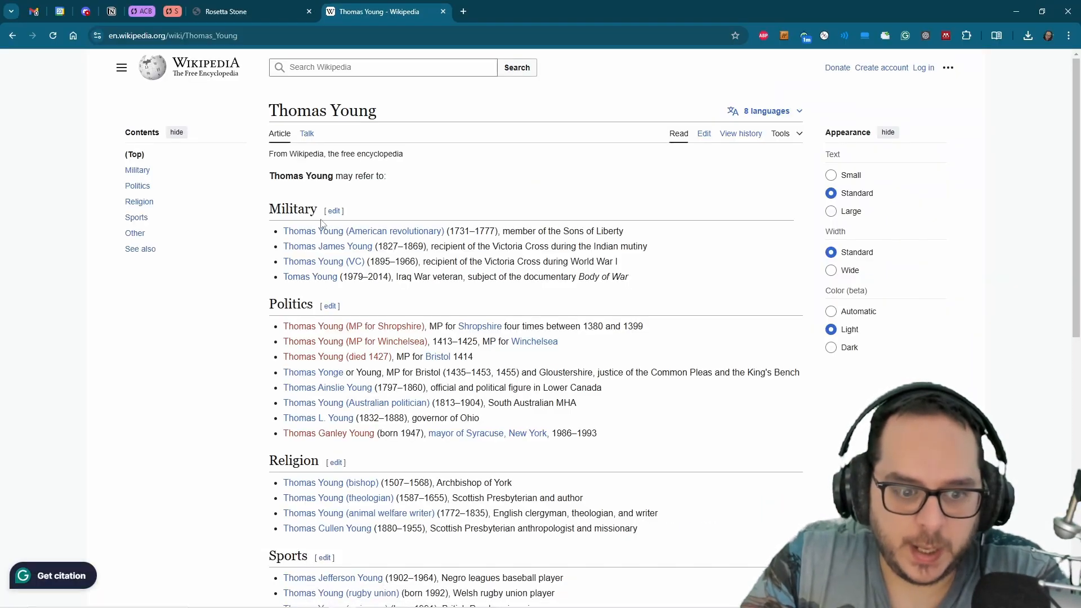
scroll(315, 225, "down", 6)
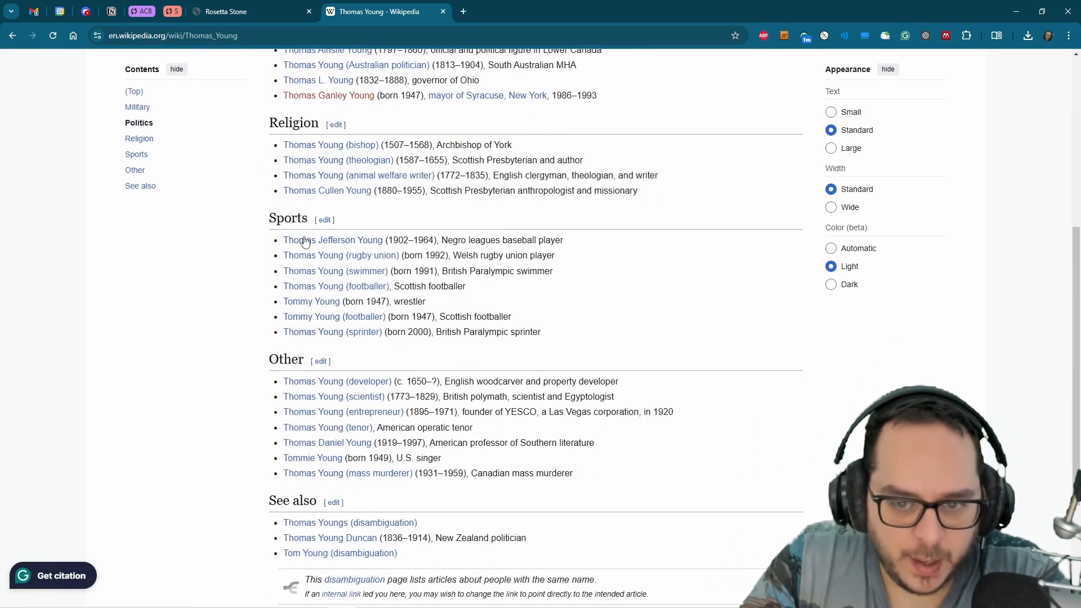
key("ctrl+f")
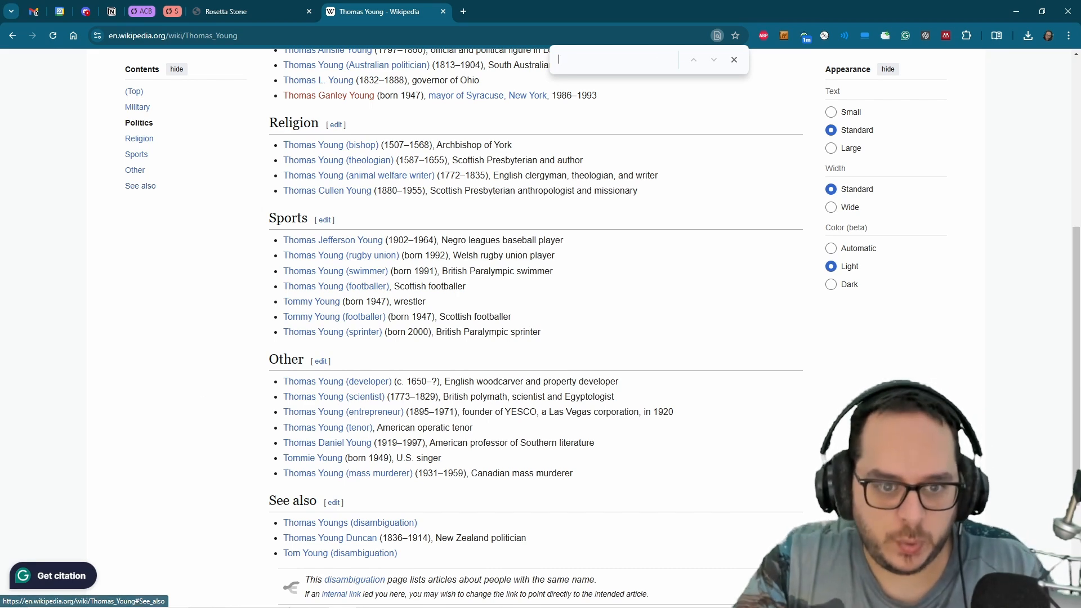
mouse_move(360, 598)
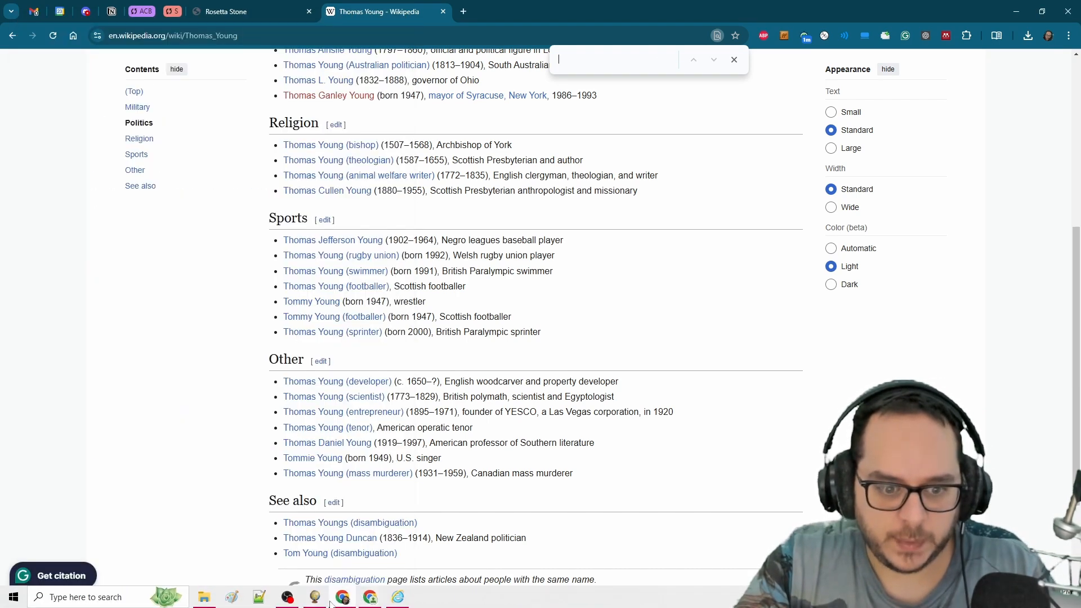
mouse_move(317, 601)
left_click(329, 554)
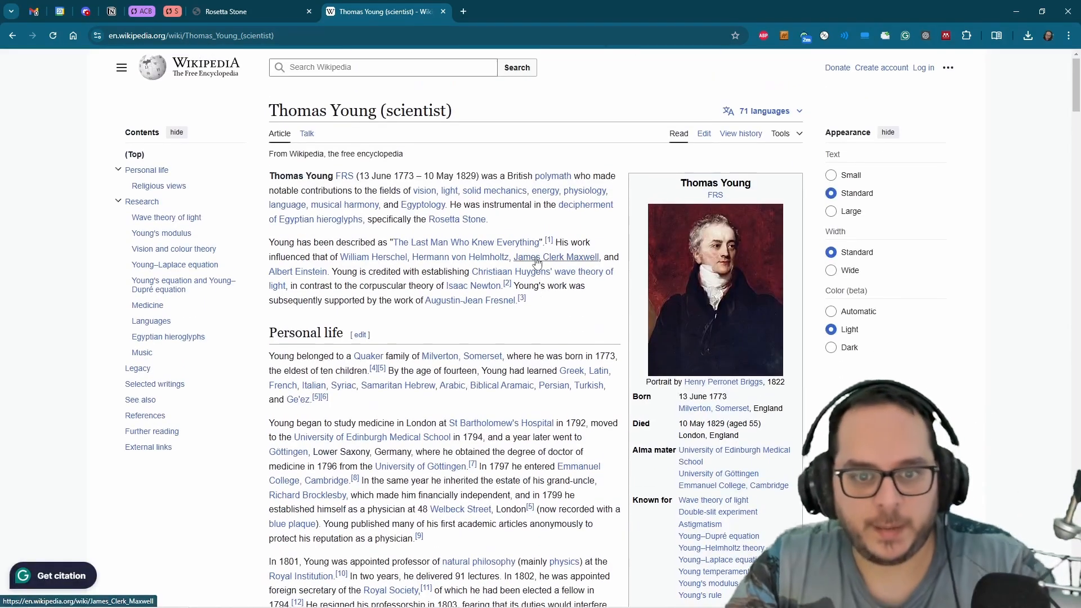
Search the Thomas Young (scientist) article for "rose" to check that it mentions the Rosetta Stone.
mouse_move(536, 263)
key("ctrl+f")
type("rose")
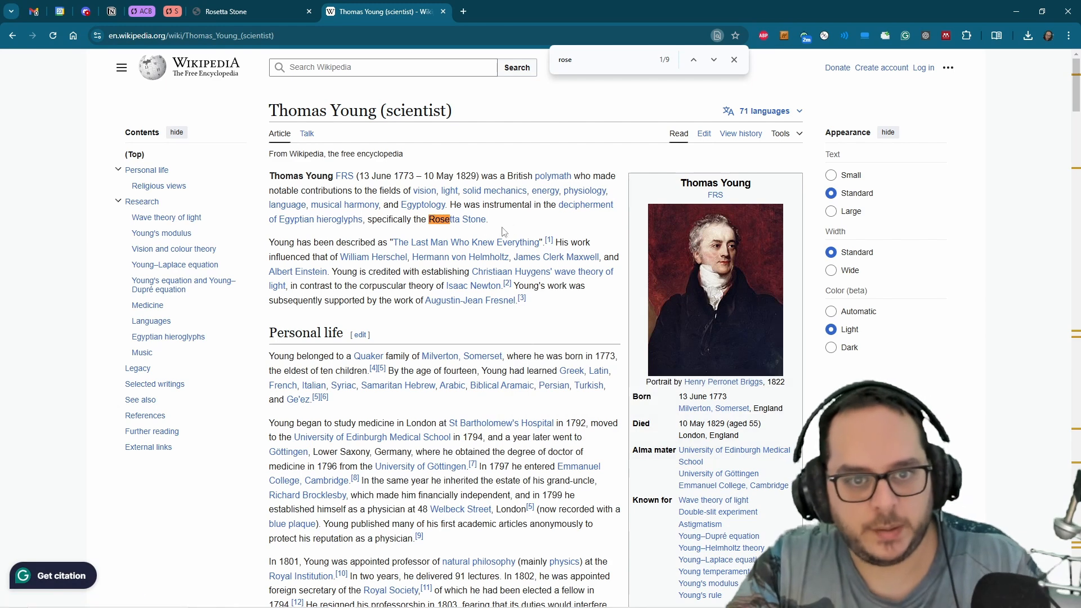
key("Escape")
Copy the Thomas Young (scientist) article's web address and load it in Internet Explorer in place of the Demotic page.
left_click(365, 34)
key("ctrl+c")
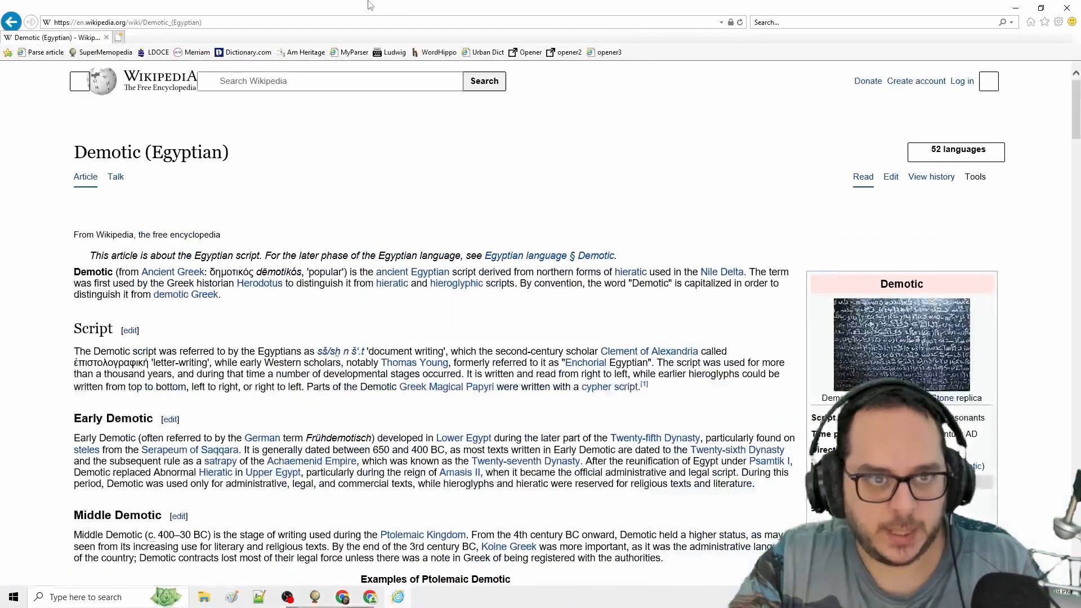
left_click(392, 20)
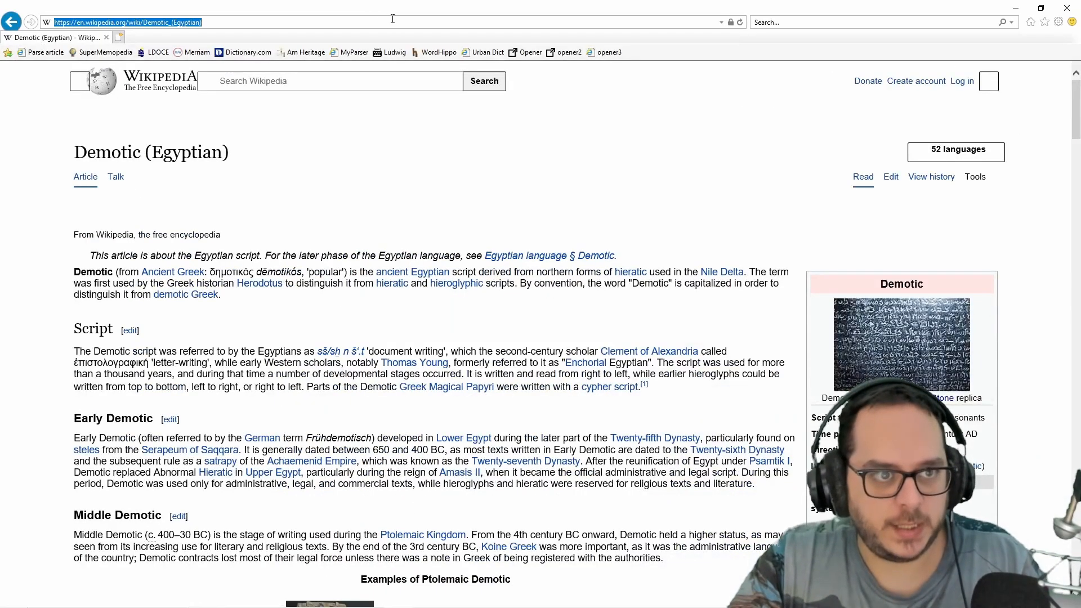
key("ctrl+v")
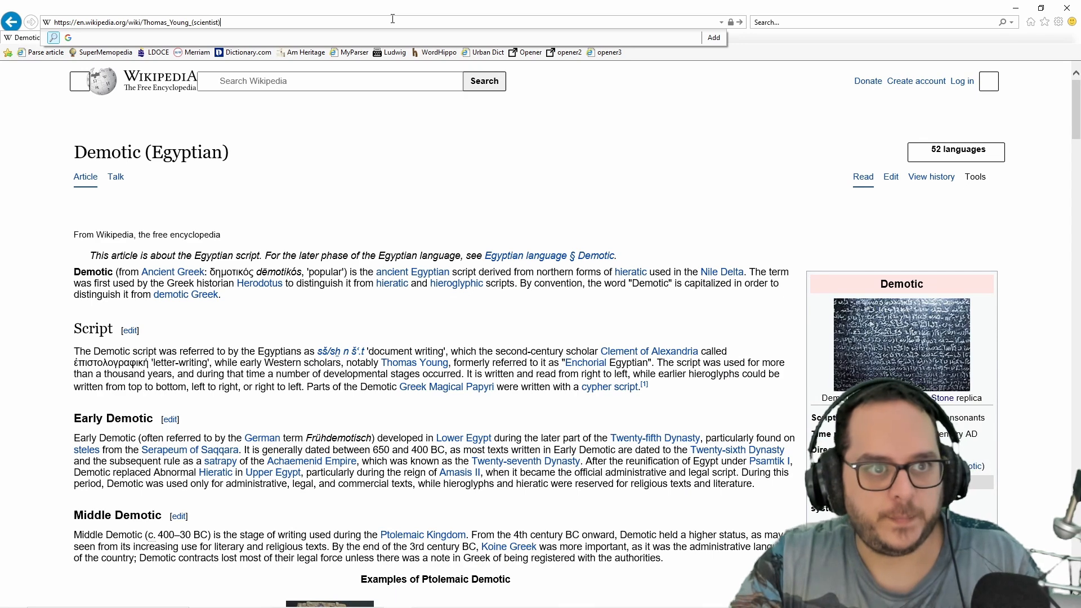
key("Return")
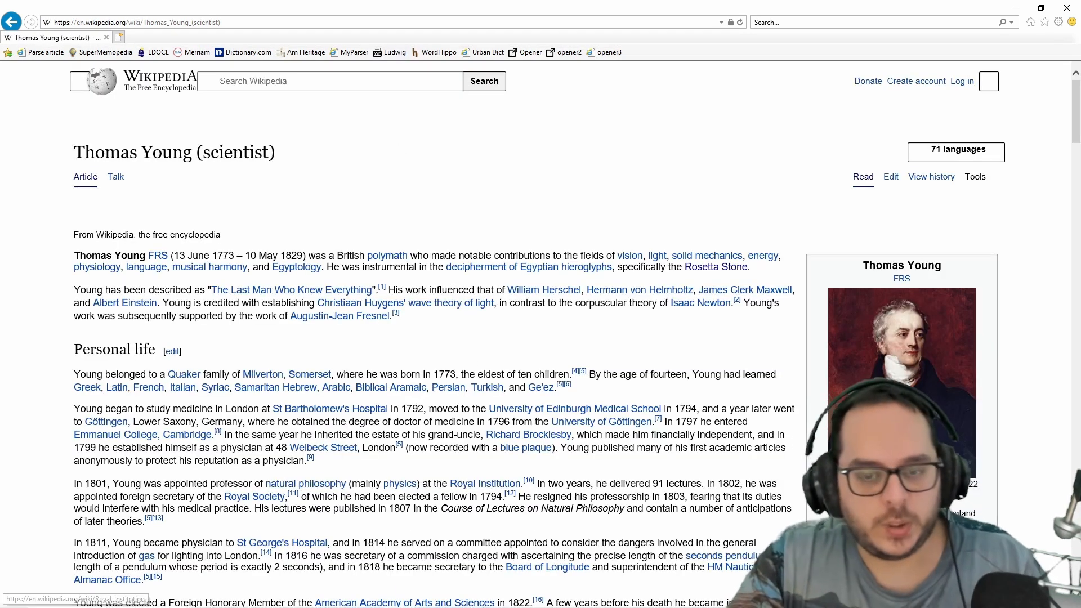
Return to SuperMemo and close the list of elements found for Thomas Young.
left_click(347, 597)
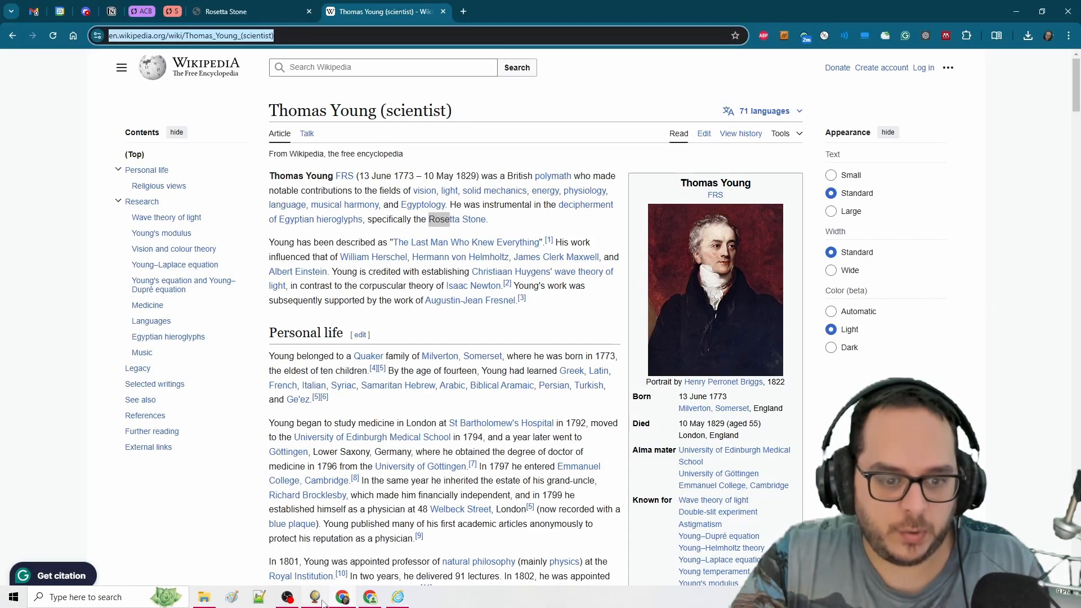
left_click(323, 601)
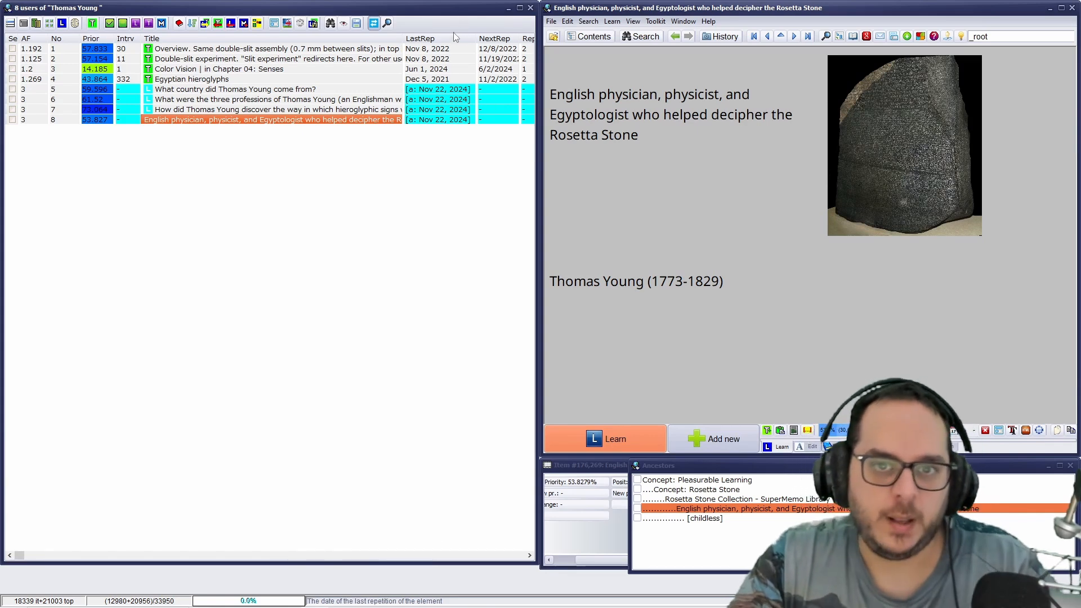
left_click(531, 7)
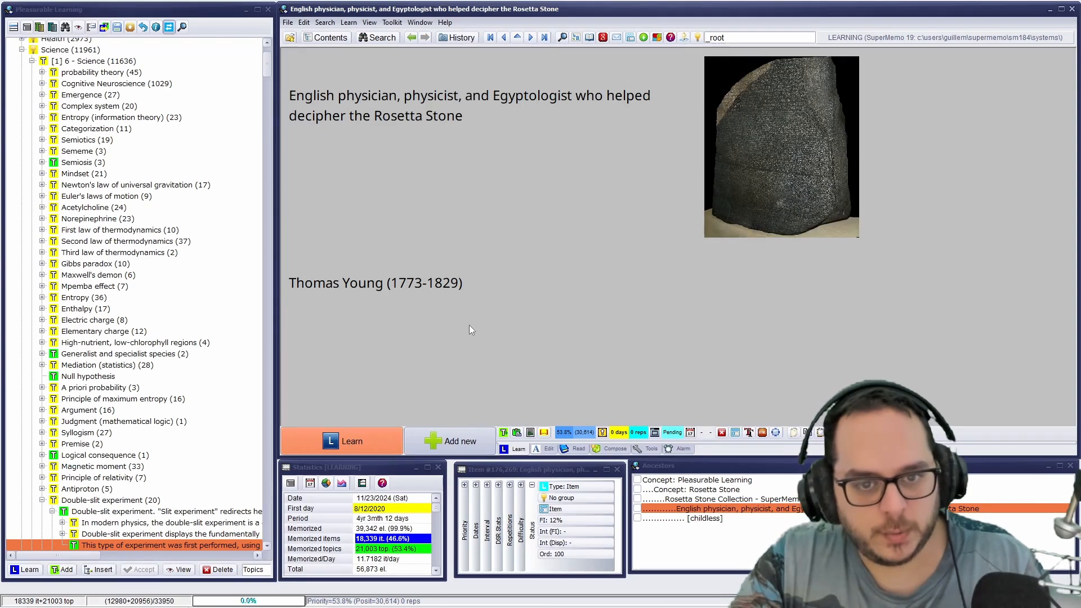
Import the Thomas Young (scientist) article from Internet Explorer as a whole web page into the Rosetta Stone concept group.
key("ctrl+shift+a")
left_click(181, 153)
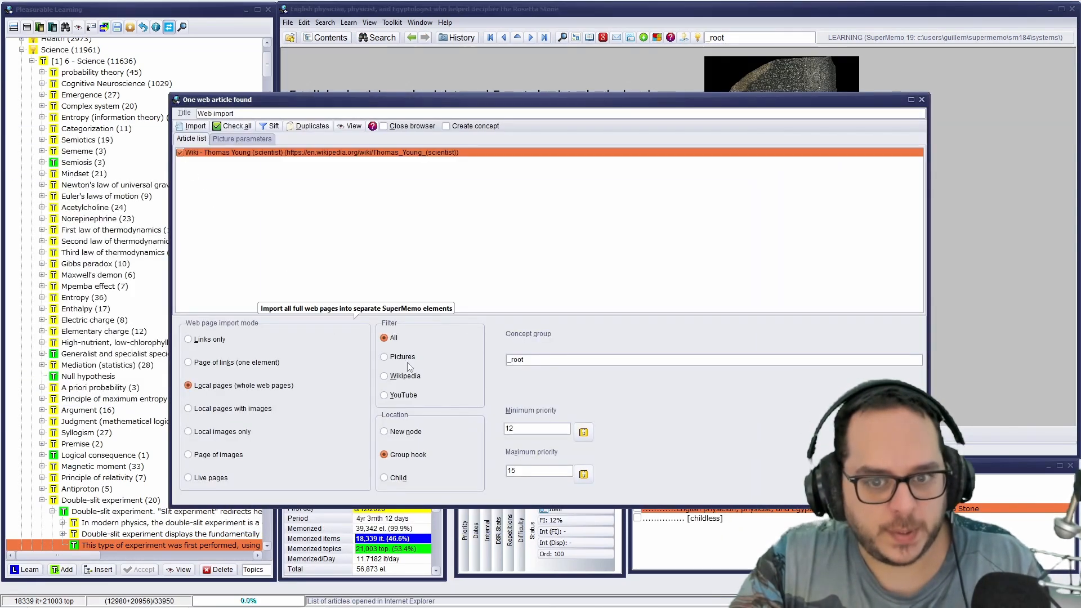
left_click(518, 360)
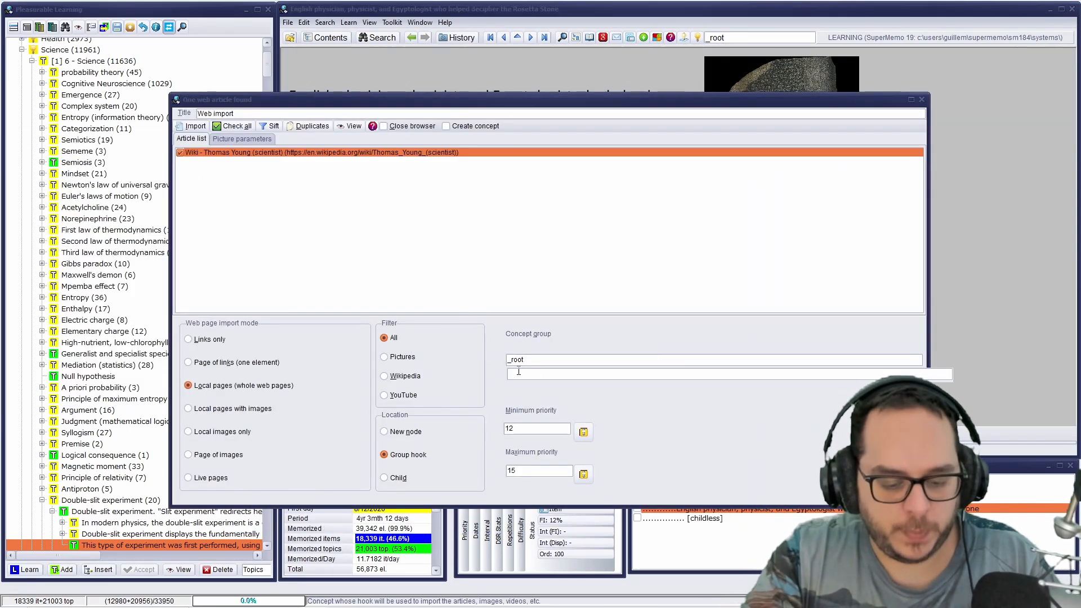
left_click(520, 384)
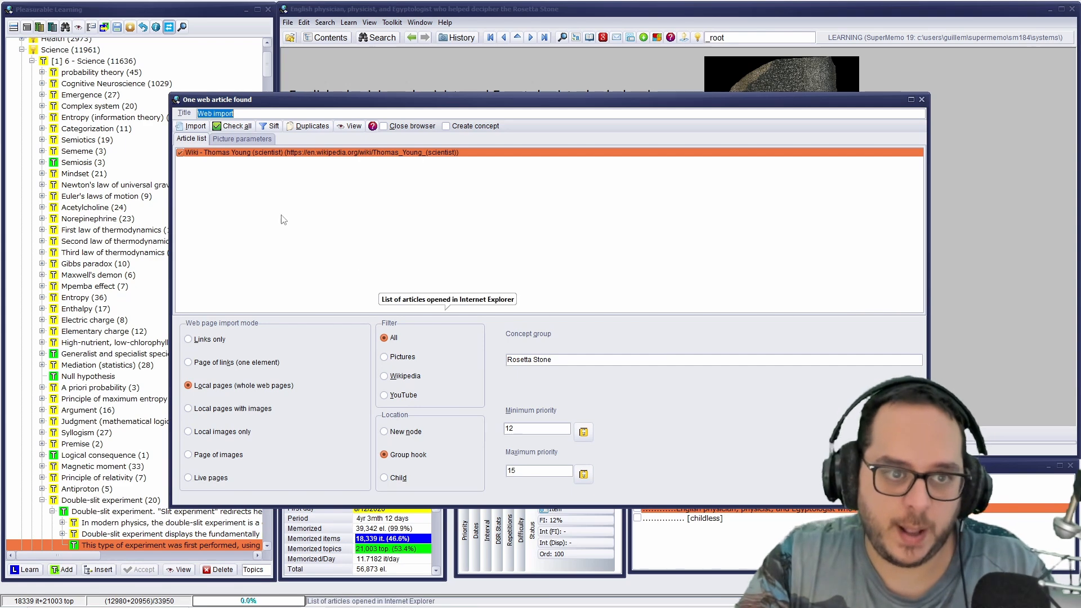
left_click(185, 126)
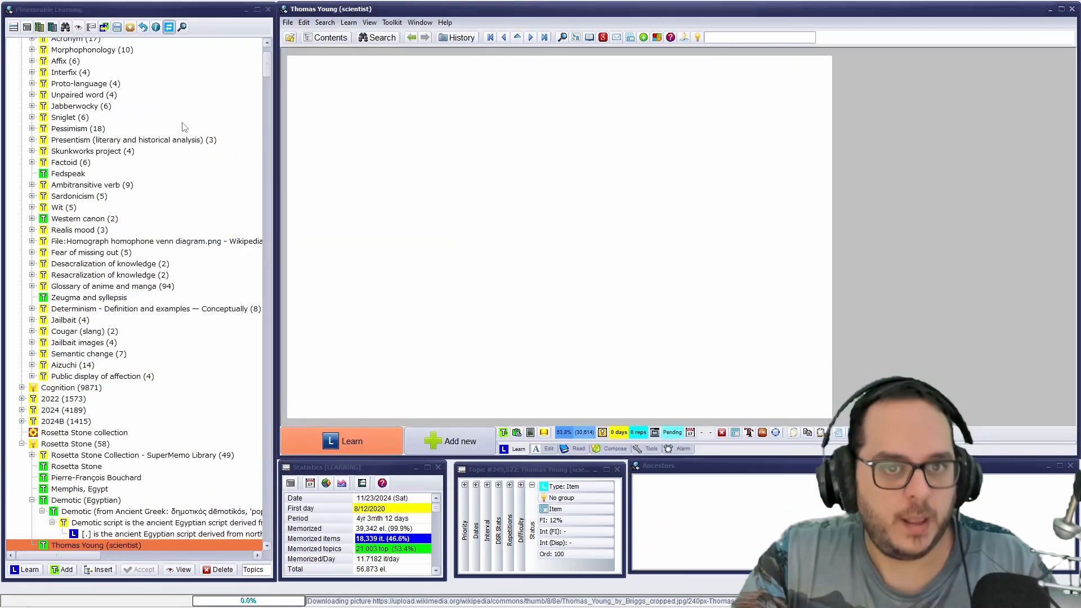
Insert the Thomas_Young_by_Briggs_cropped.jpg portrait from the imported article as a separate image on the element.
scroll(562, 172, "down", 5)
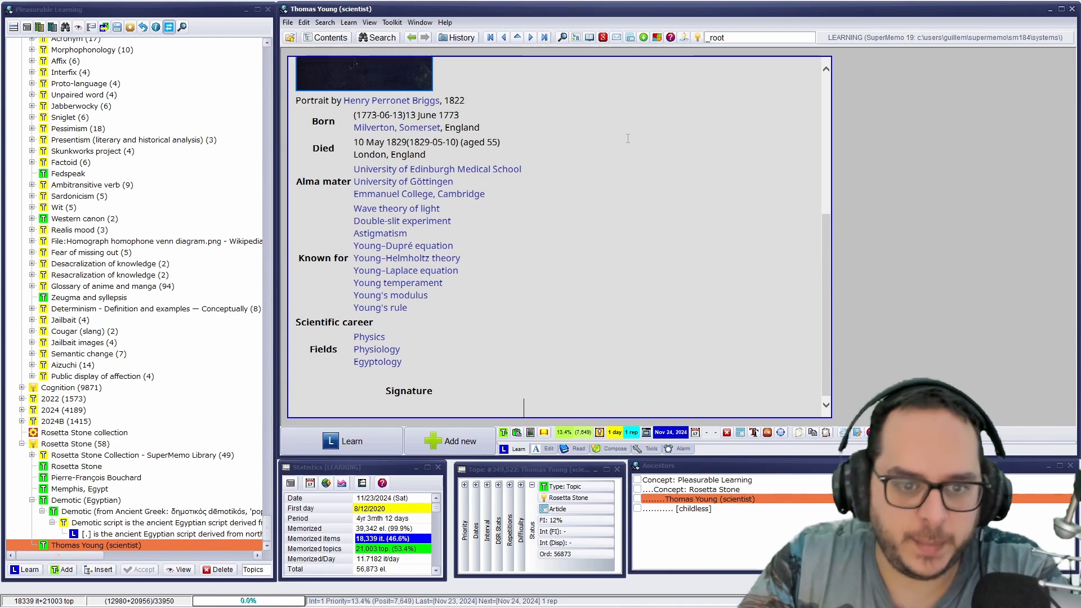
scroll(625, 212, "up", 5)
key("ctrl+F8")
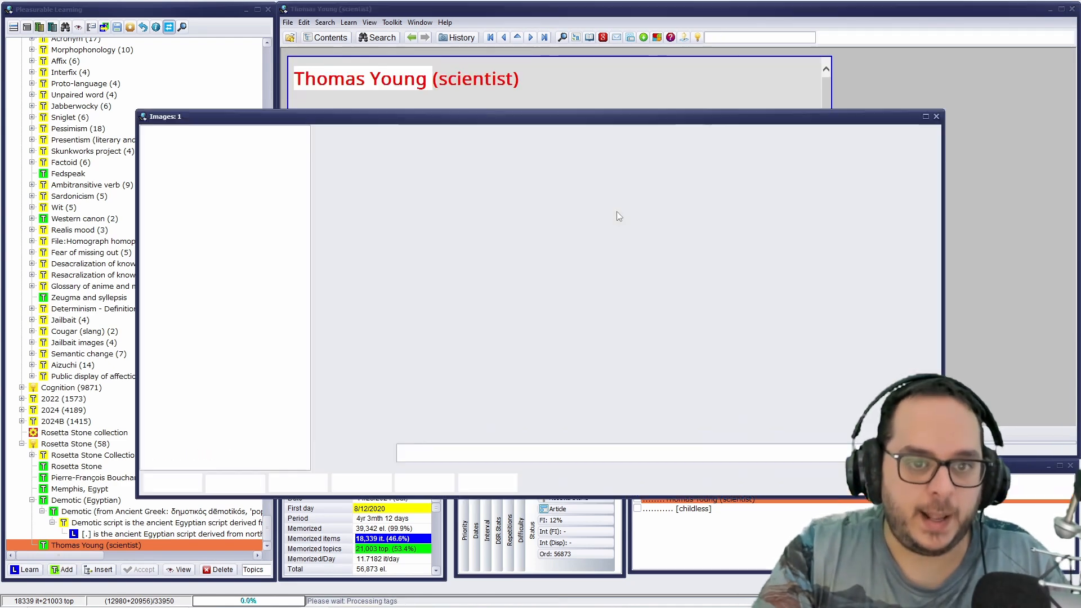
left_click(148, 131)
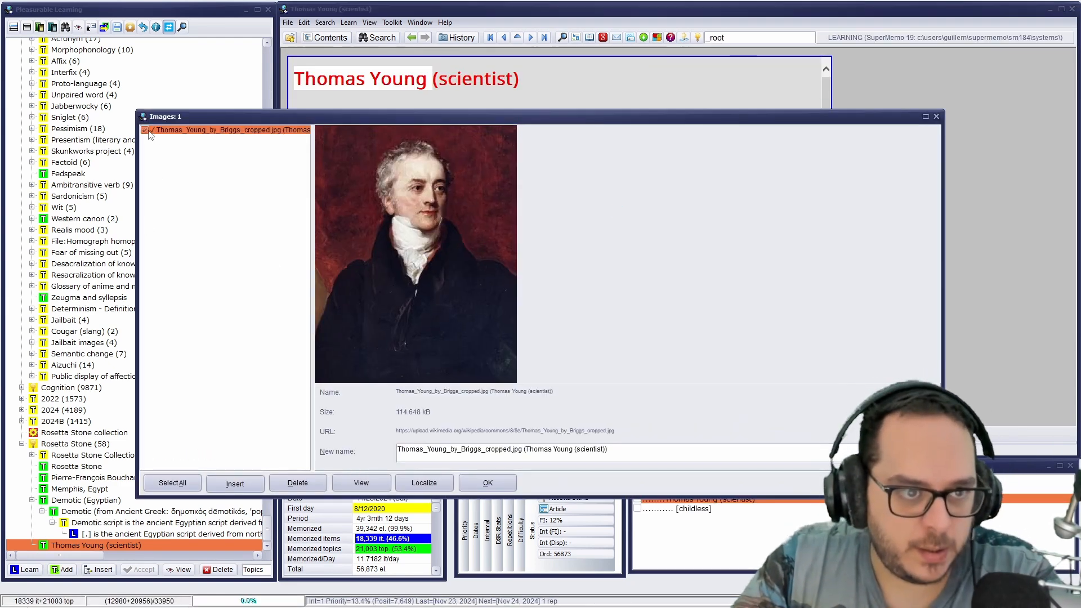
left_click(235, 483)
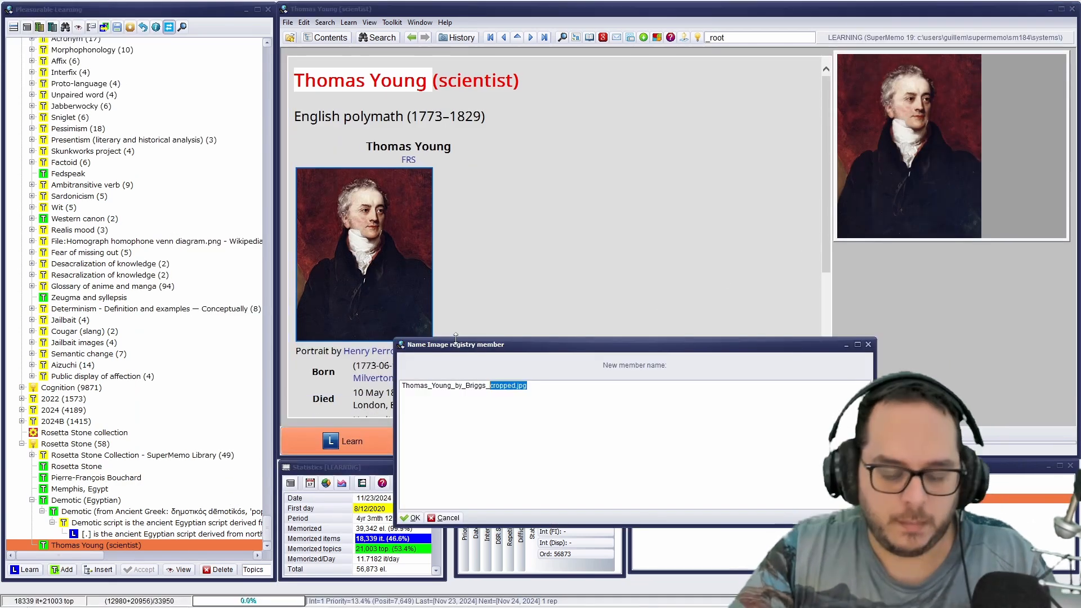
Name the portrait's image registry member "Thomas Young by Briggs (cropped) #portrait #painting".
key("BackSpace")
type("(")
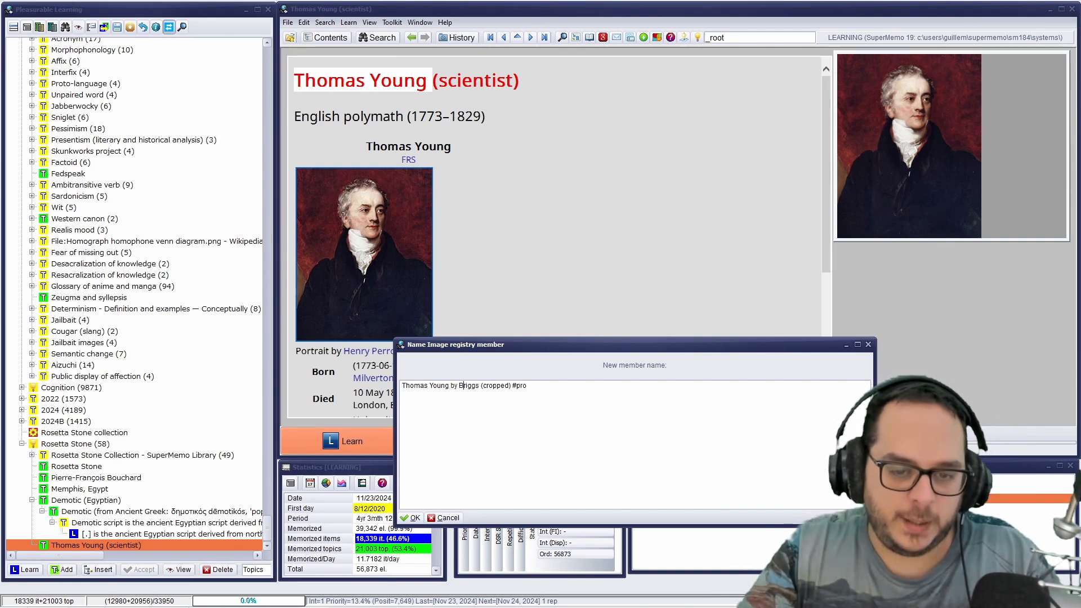
key("Right")
key("Right")
key("Right")
key("Right")
key("Right")
key("ctrl+shift+Left")
key("ctrl+shift+Left")
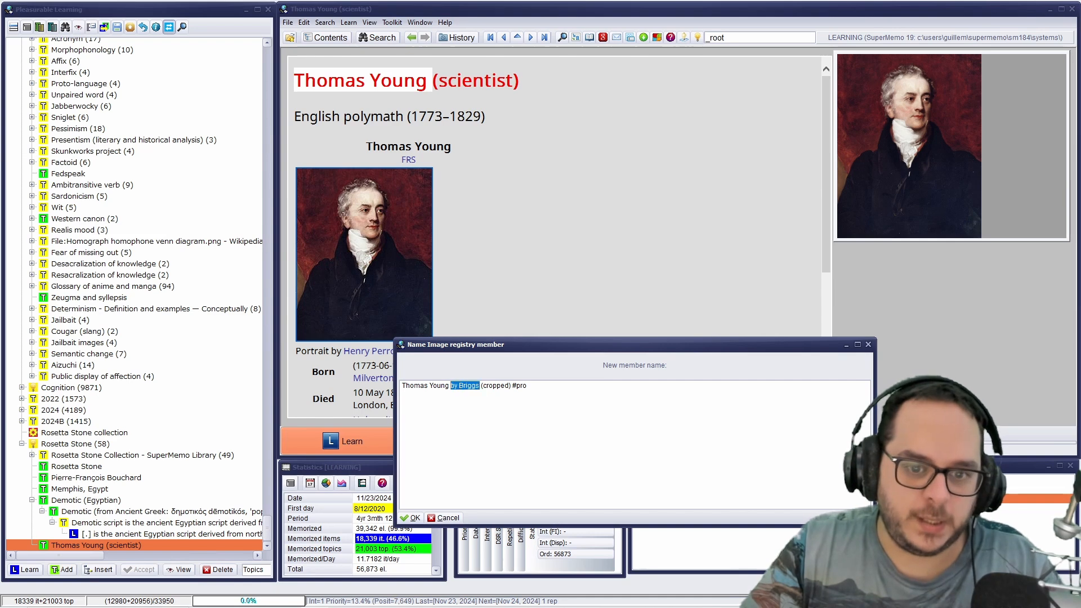
key("Right")
key("Right")
key("Right")
key("Right")
key("Right")
key("Right")
key("Right")
key("Right")
key("Right")
key("Right")
key("Right")
key("Right")
key("Right")
key("Right")
key("Right")
key("Right")
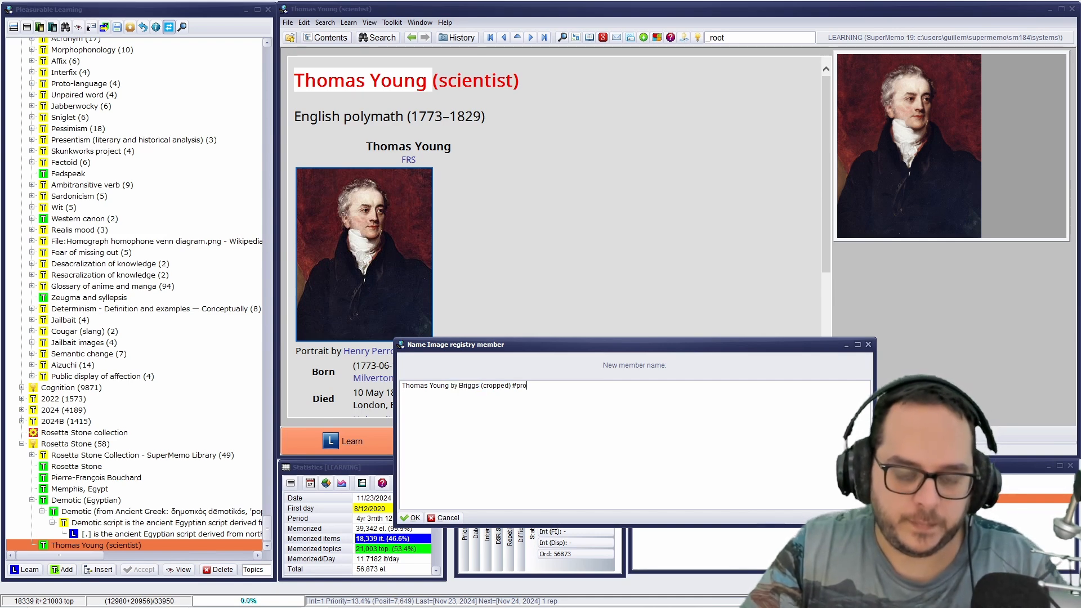
type("#painting")
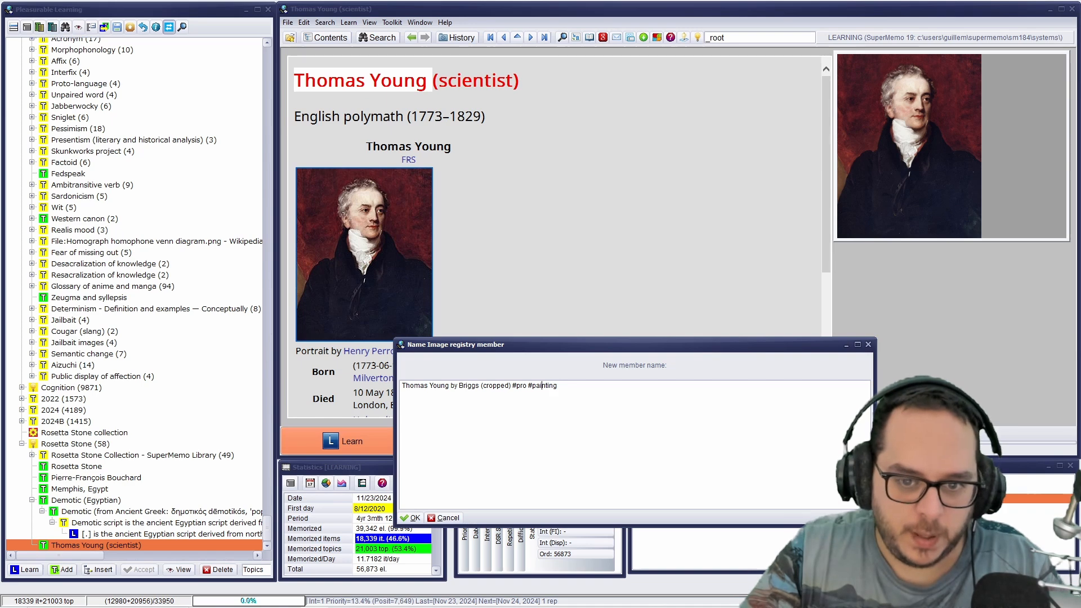
key("BackSpace")
key("BackSpace")
type("ortrait")
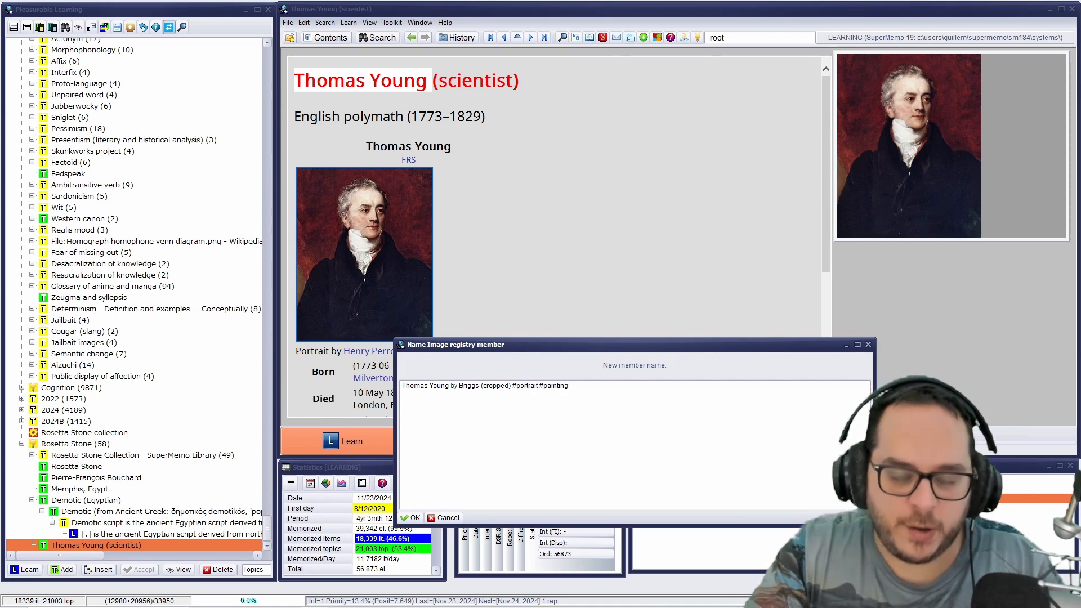
key("Return")
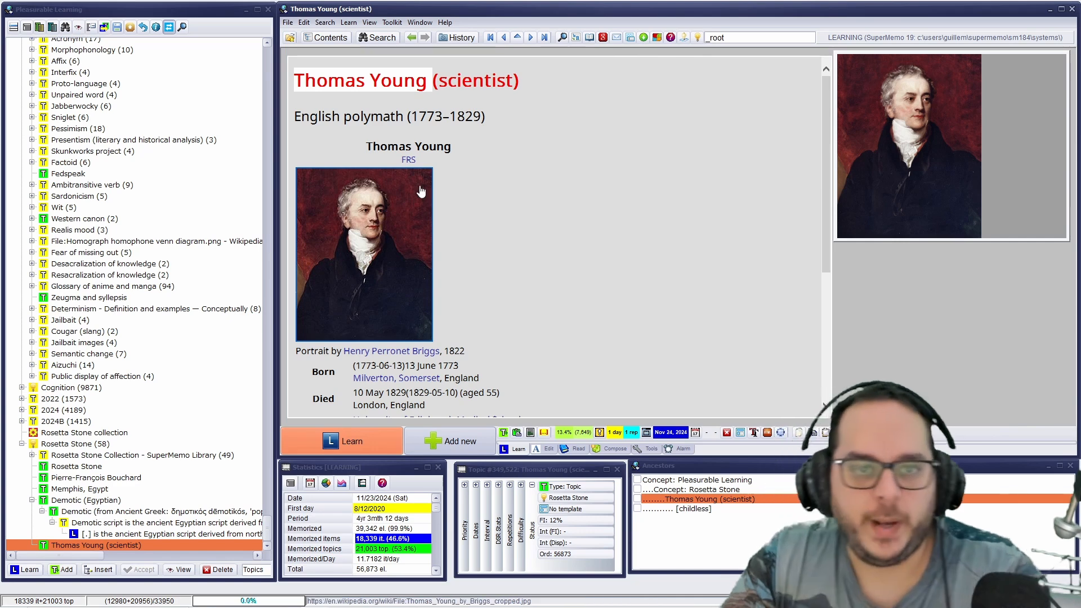
Check the imported article's text and replace it with the full Thomas Young (scientist) page copied from Internet Explorer.
left_click(344, 116)
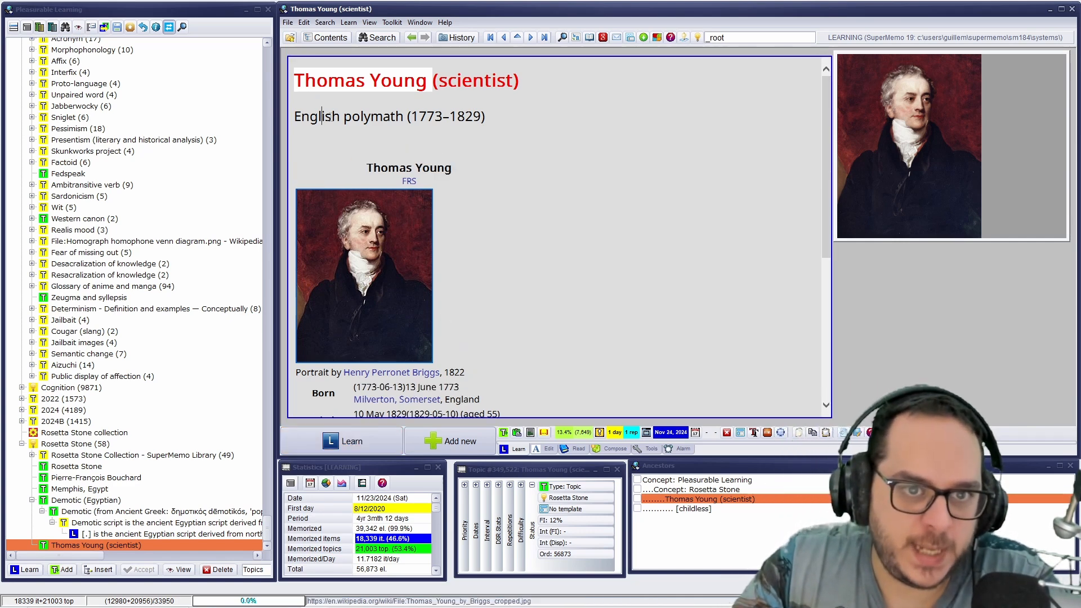
left_click_drag(344, 116, 521, 117)
left_click(679, 207)
scroll(653, 230, "down", 5)
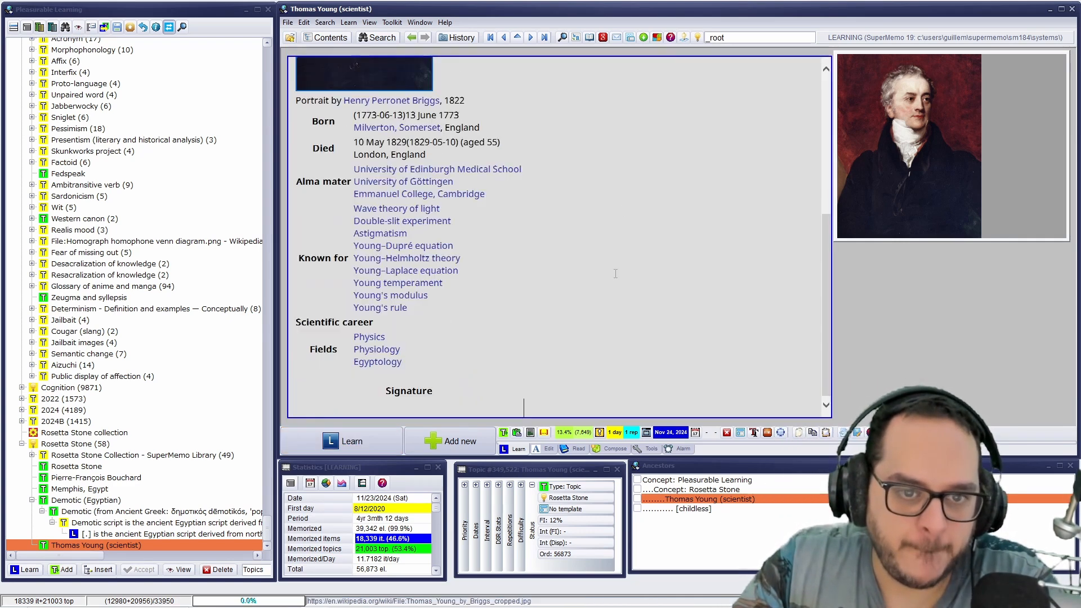
scroll(609, 253, "up", 5)
scroll(597, 219, "down", 5)
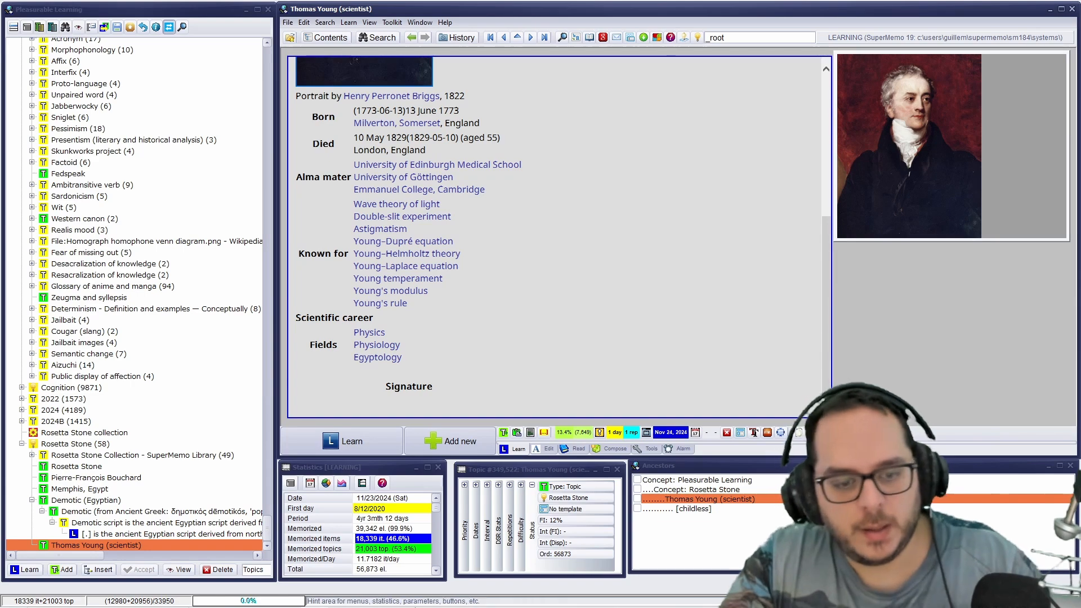
left_click(404, 595)
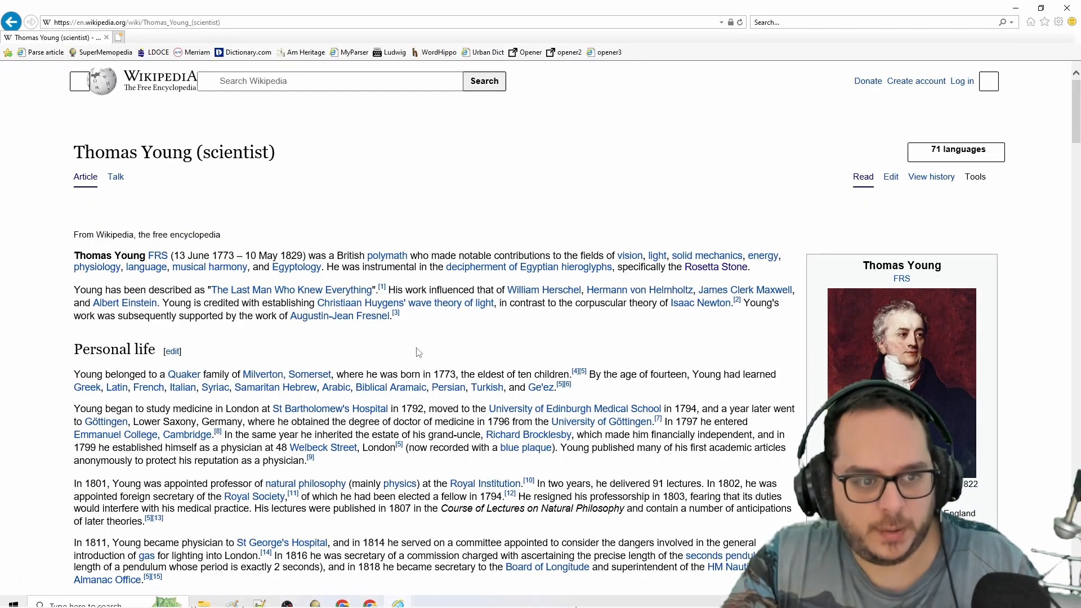
key("ctrl+a")
left_click(1015, 8)
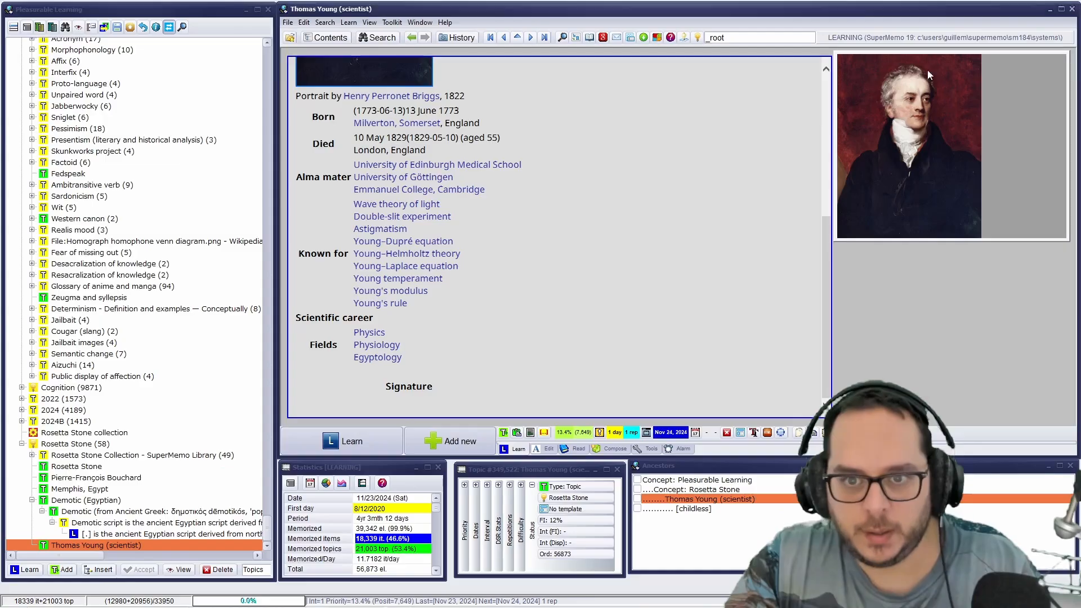
key("ctrl+a")
key("ctrl+v")
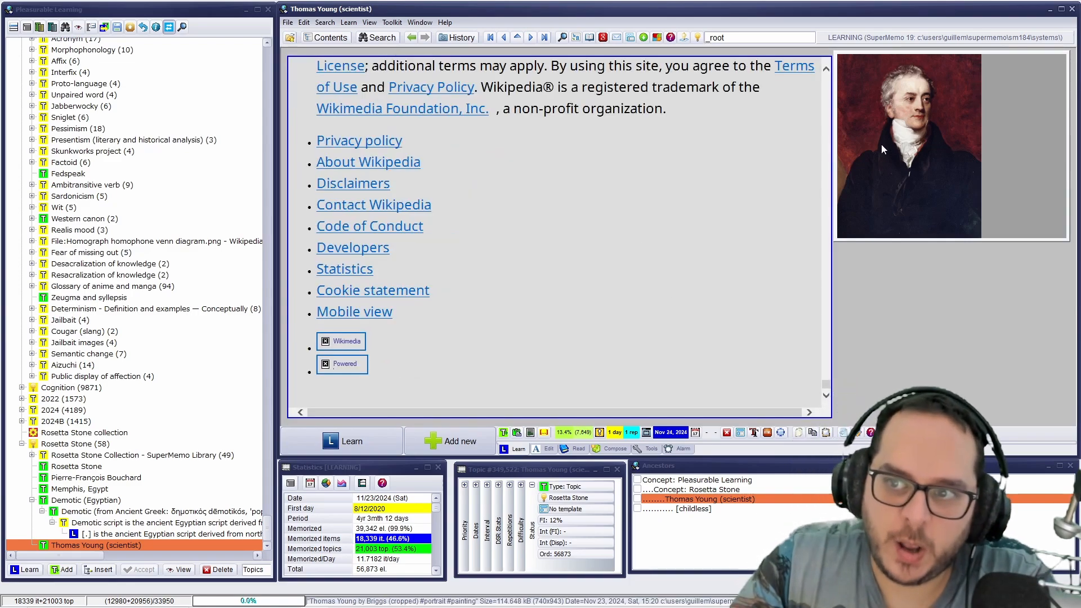
Look through the pasted page back to its beginning and accept Rosetta Stone in the Concept Registry.
left_click_drag(825, 390, 840, 164)
scroll(594, 190, "up", 15)
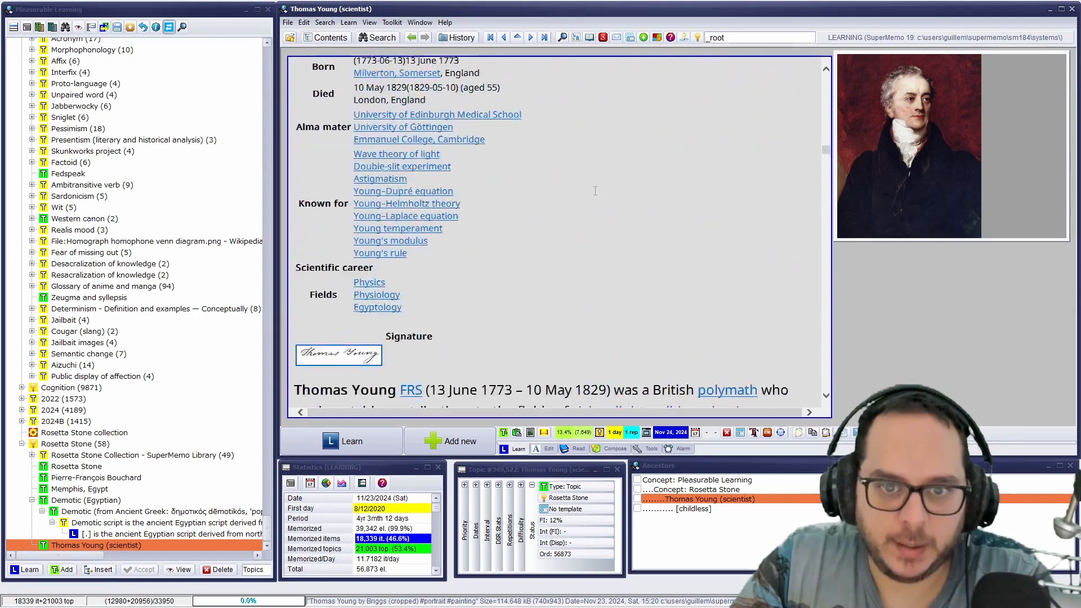
scroll(594, 190, "up", 5)
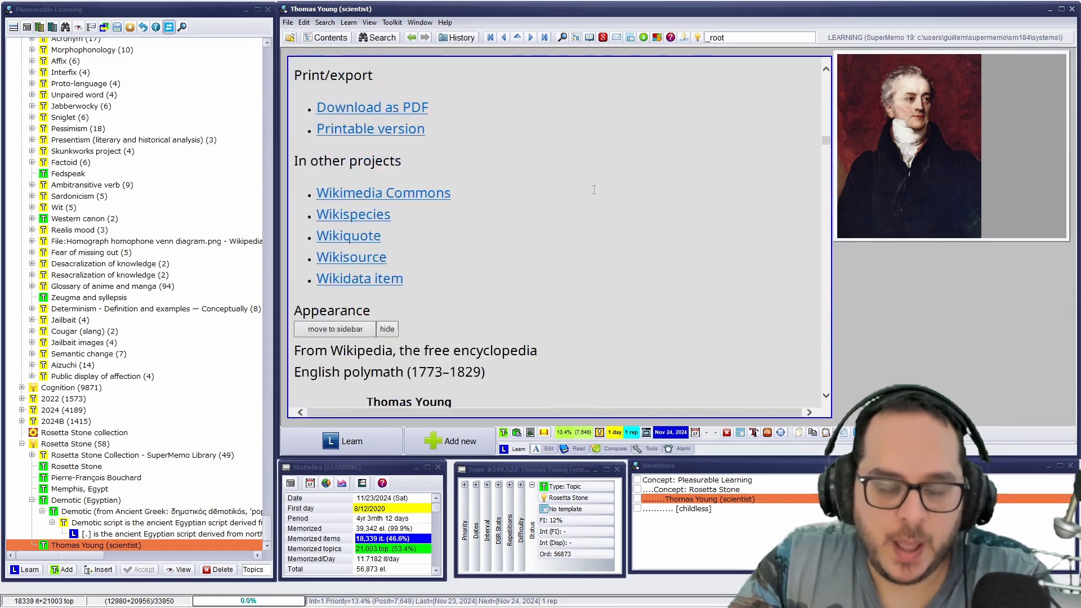
left_click_drag(827, 138, 826, 71)
right_click(341, 53)
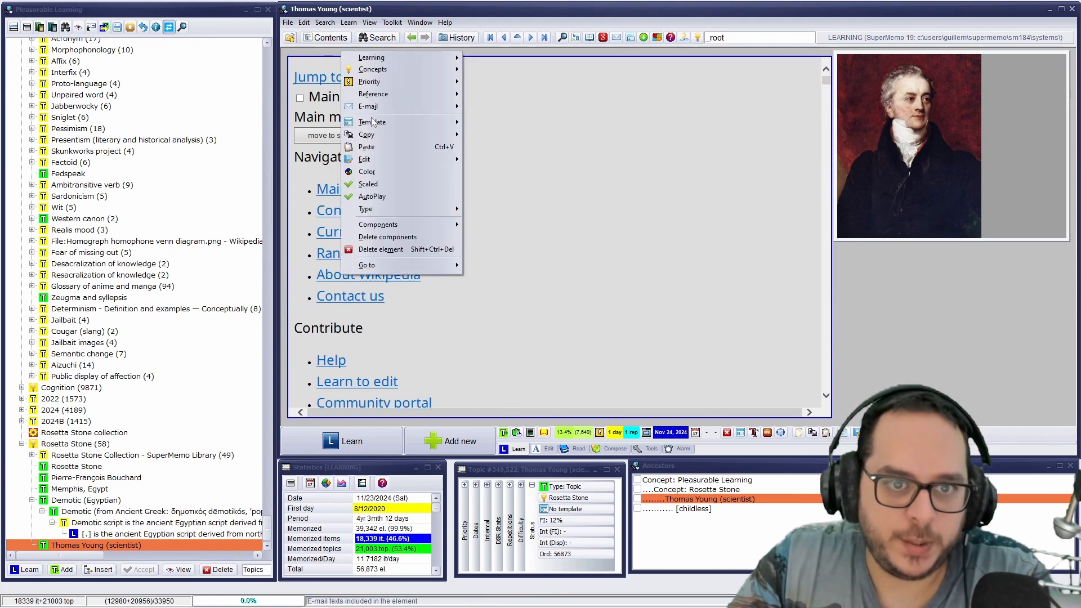
left_click(384, 68)
left_click(230, 141)
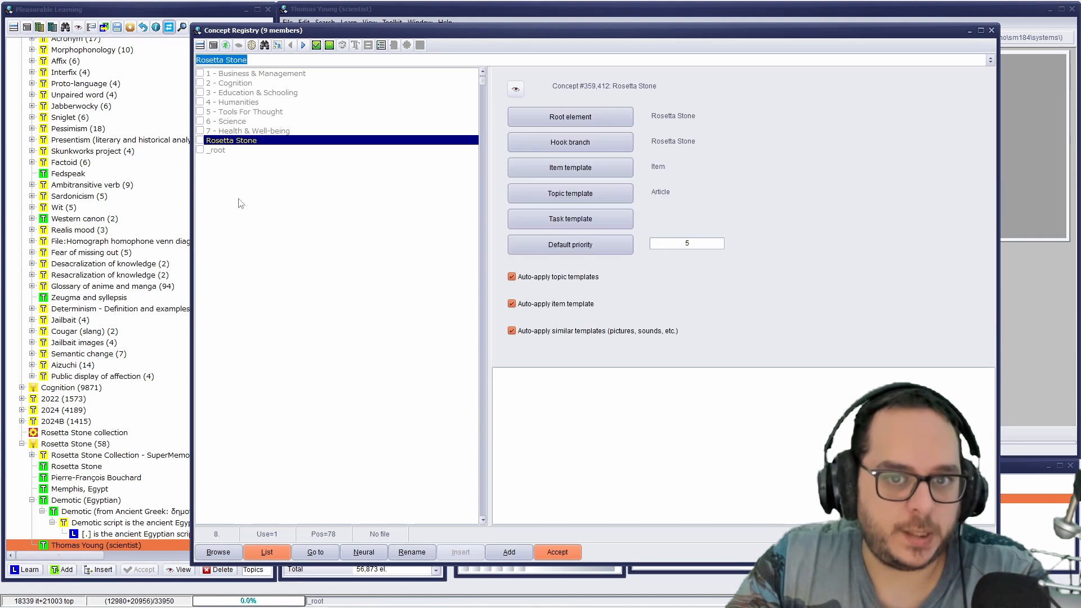
left_click(551, 555)
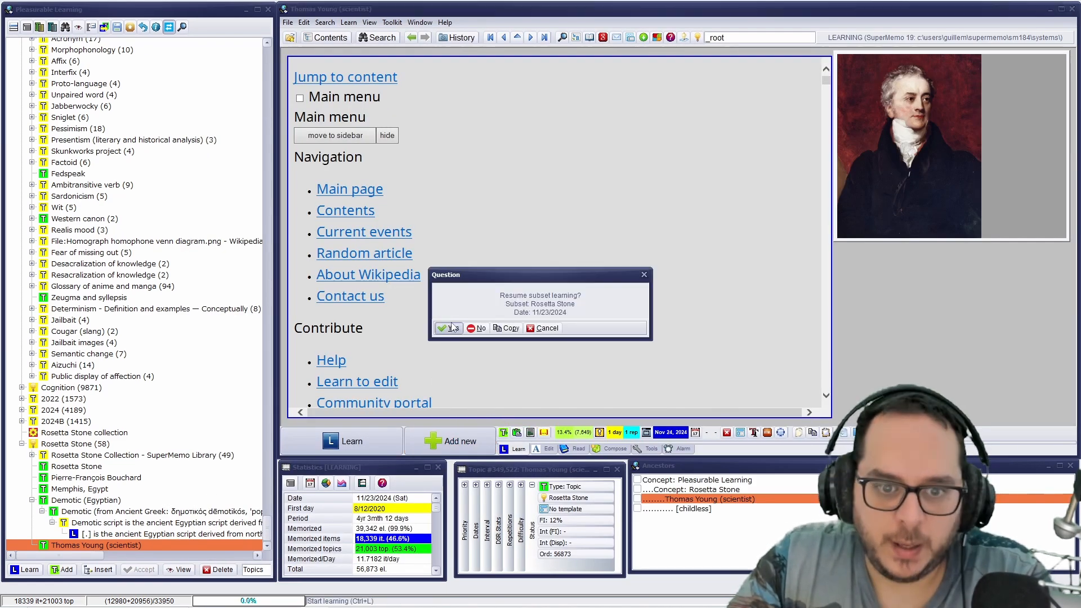
Resume subset learning for Rosetta Stone and reveal the answer of the card about the English physician and Egyptologist.
left_click(449, 327)
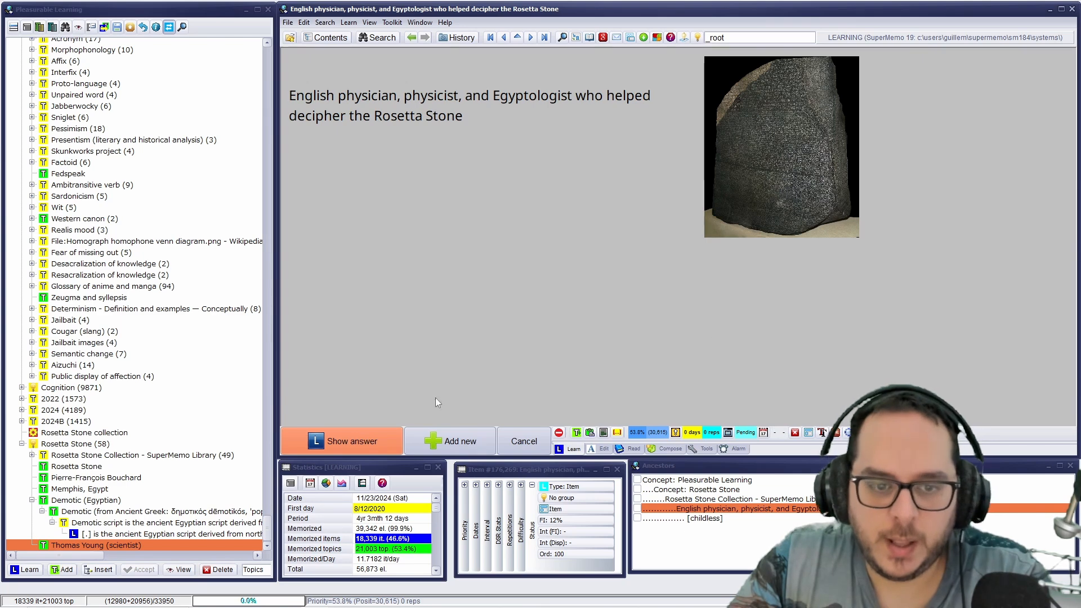
key("Return")
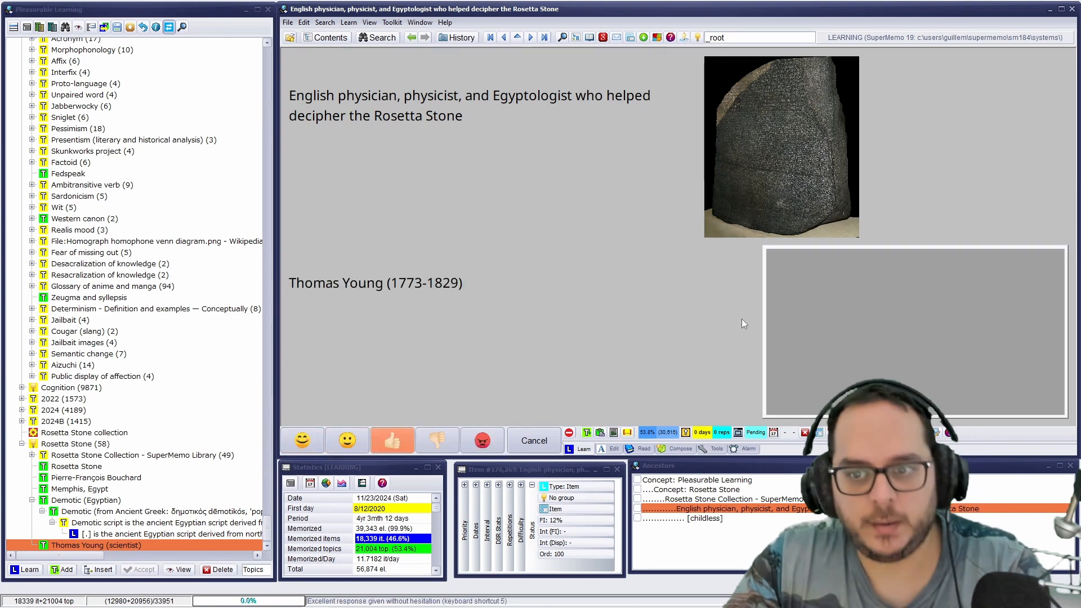
Add the Thomas Young by Briggs portrait from the image registry to the card and mark it as an answer component.
type("tho")
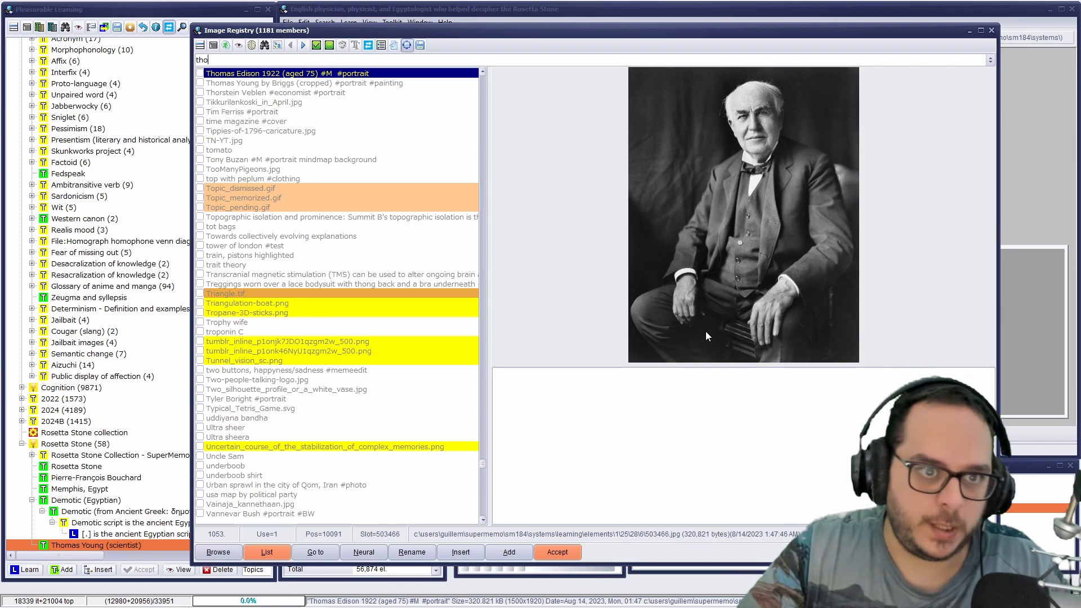
key("Down")
key("Return")
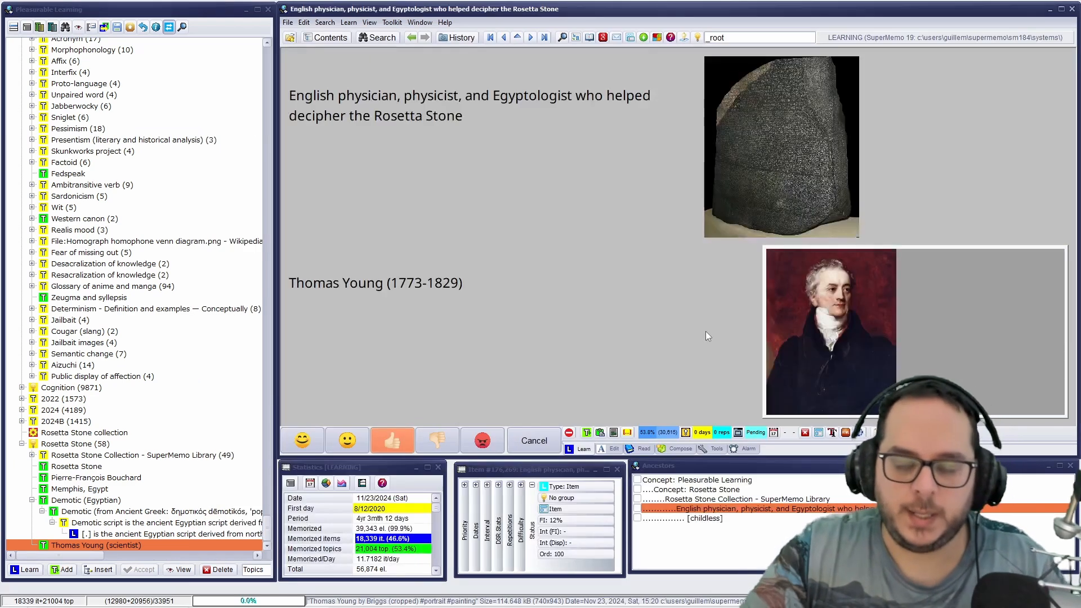
right_click(771, 261)
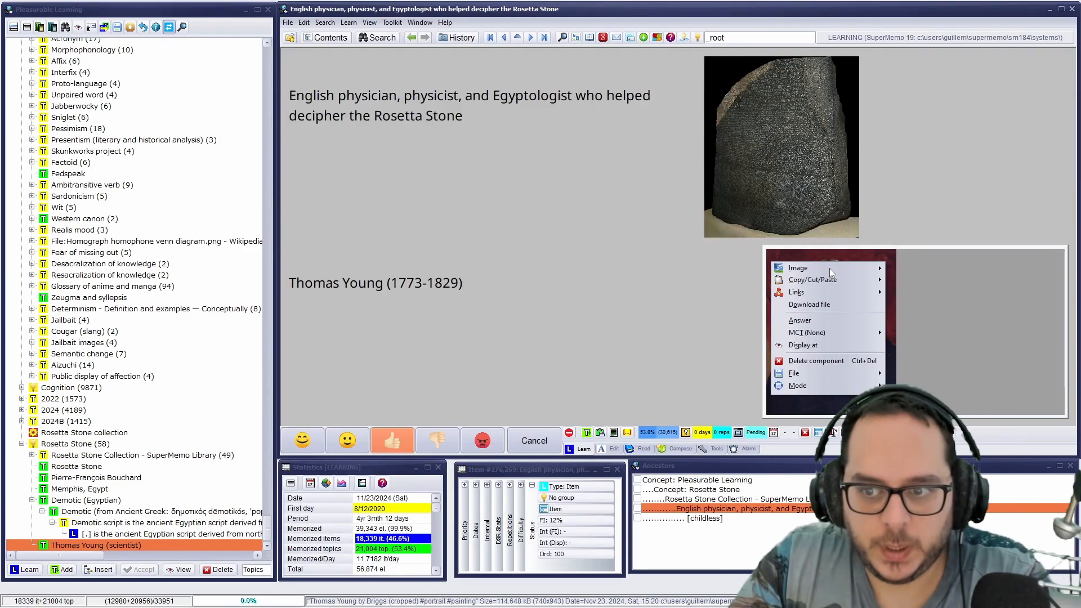
left_click(822, 320)
Highlight the life dates and the name Thomas Young in the card's answer to review each part separately.
left_click(403, 282)
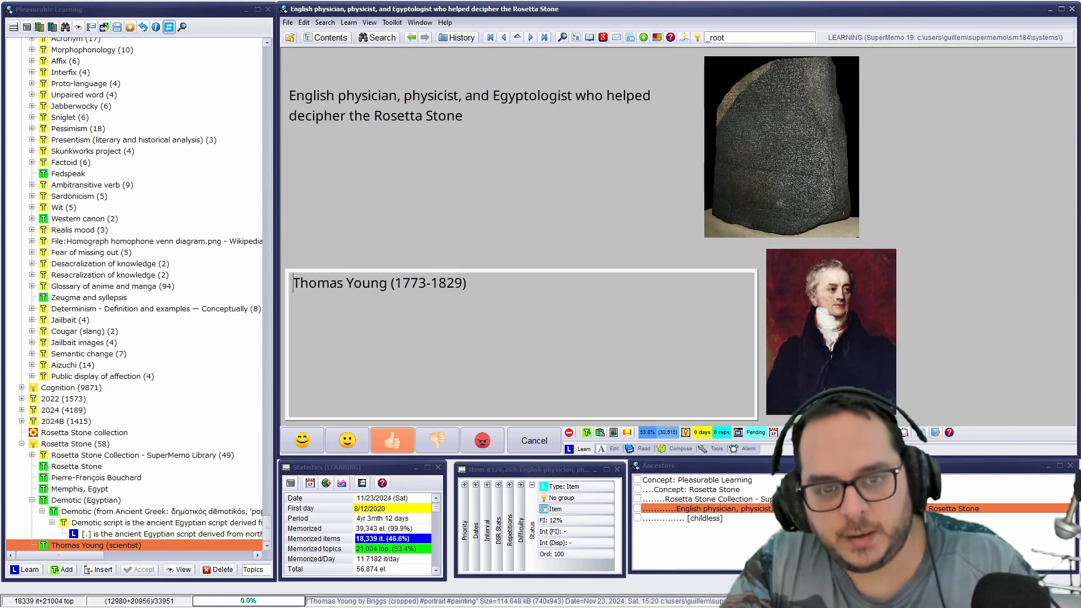
left_click_drag(403, 283, 468, 282)
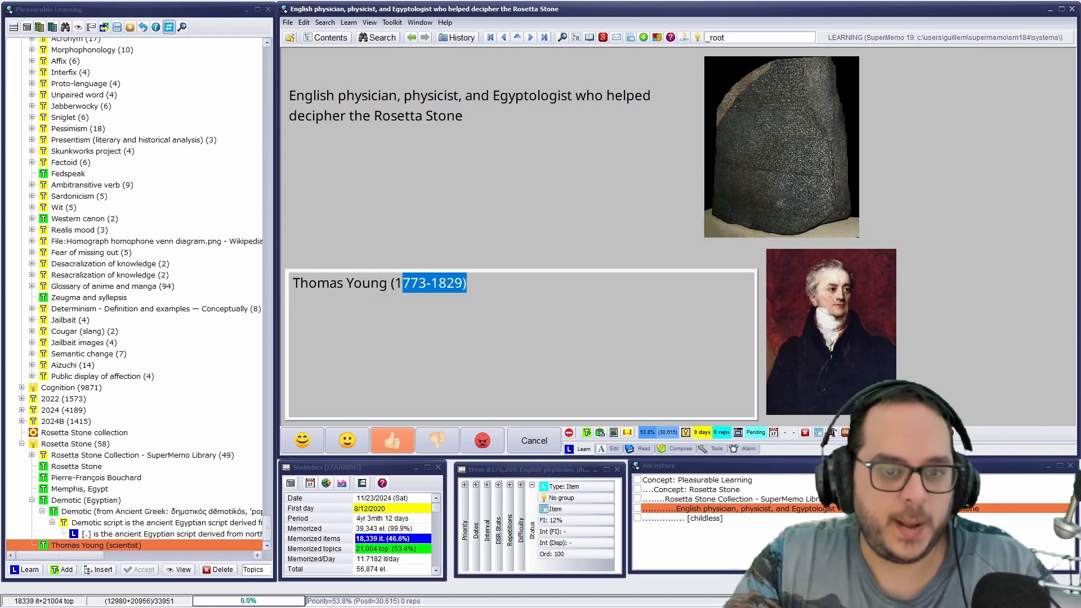
left_click(371, 285)
left_click_drag(395, 283, 460, 283)
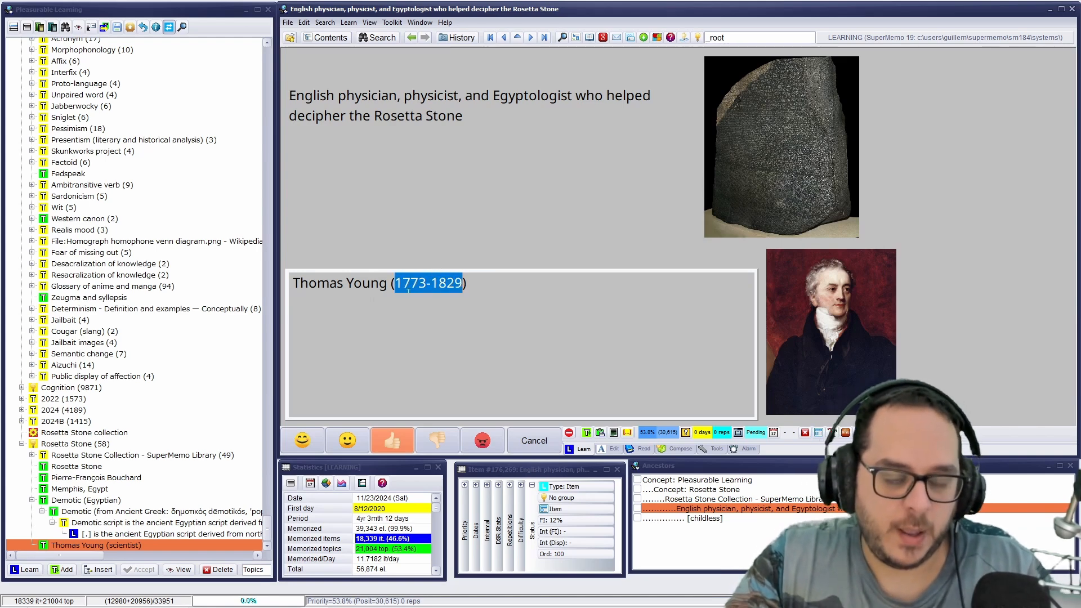
left_click(371, 283)
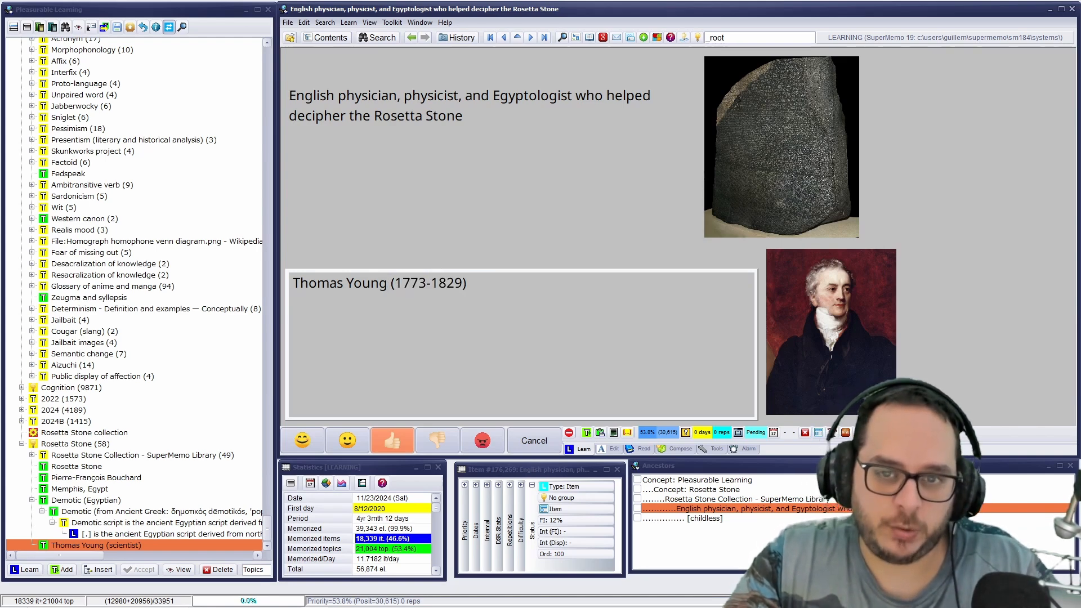
left_click_drag(387, 283, 277, 275)
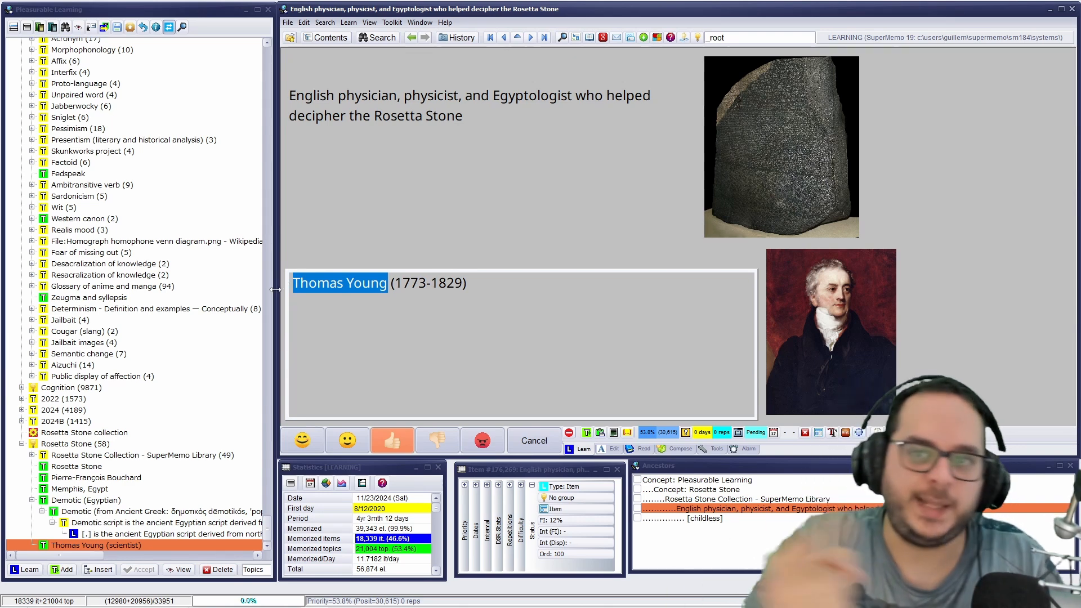
Grade the card about the English physician and Egyptologist, return to it and view its repetition history.
key("Escape")
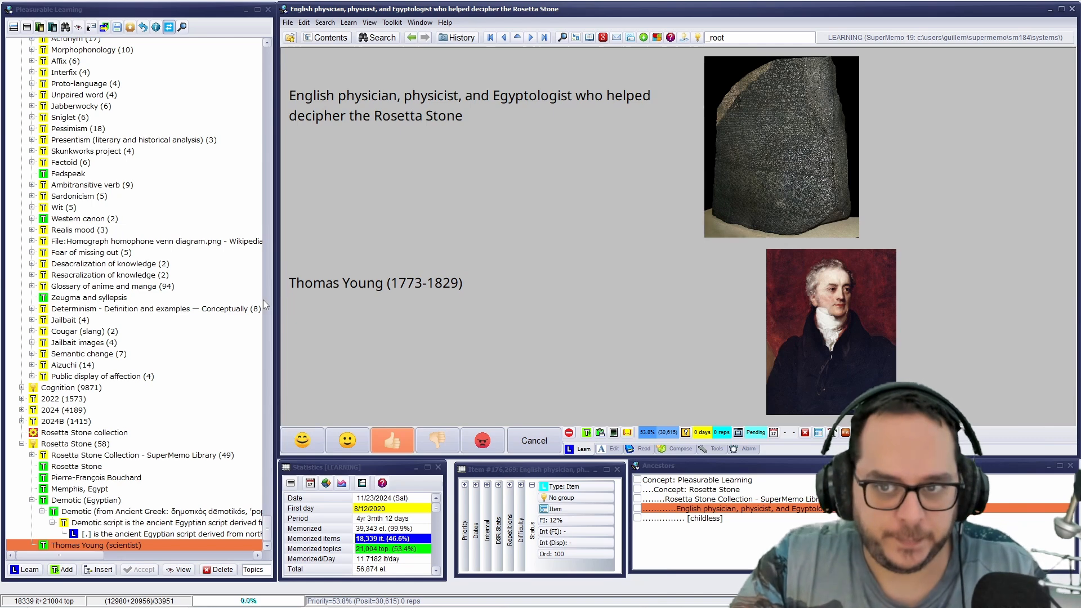
key("Return")
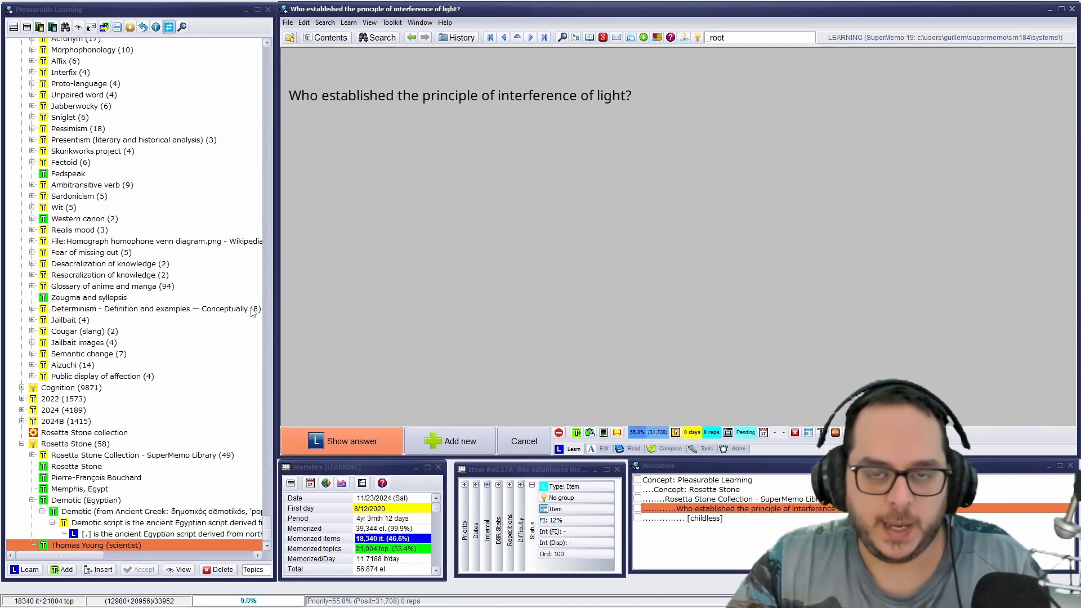
key("alt")
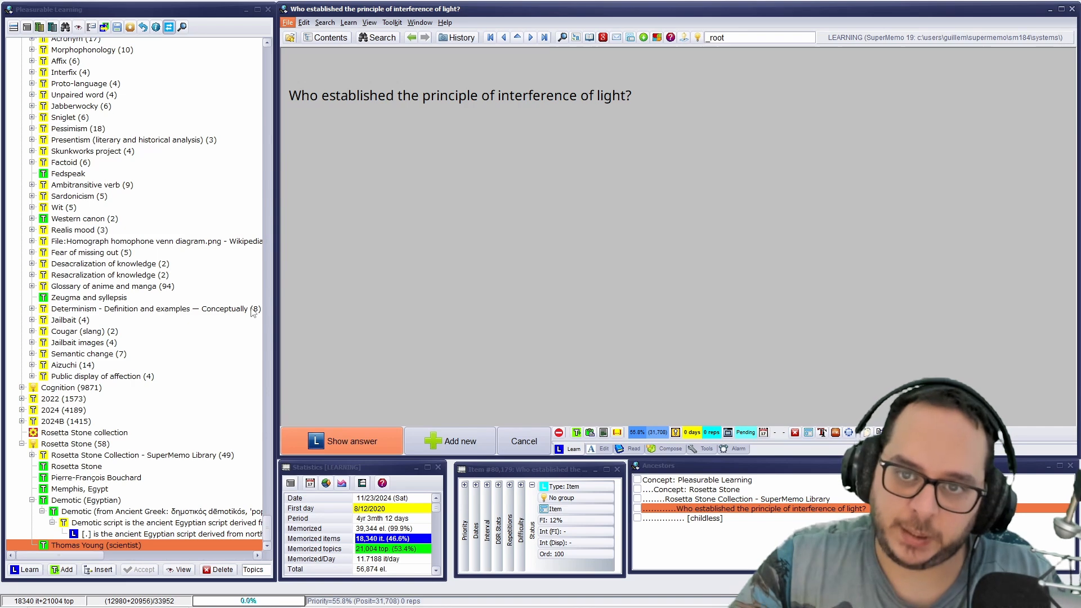
key("Escape")
key("Return")
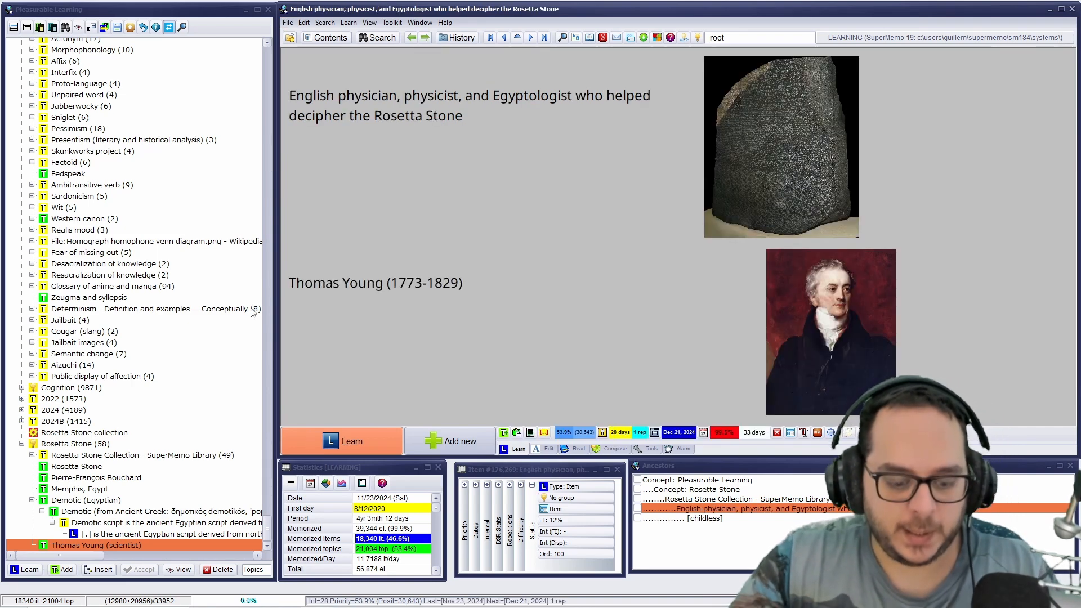
key("ctrl+shift+h")
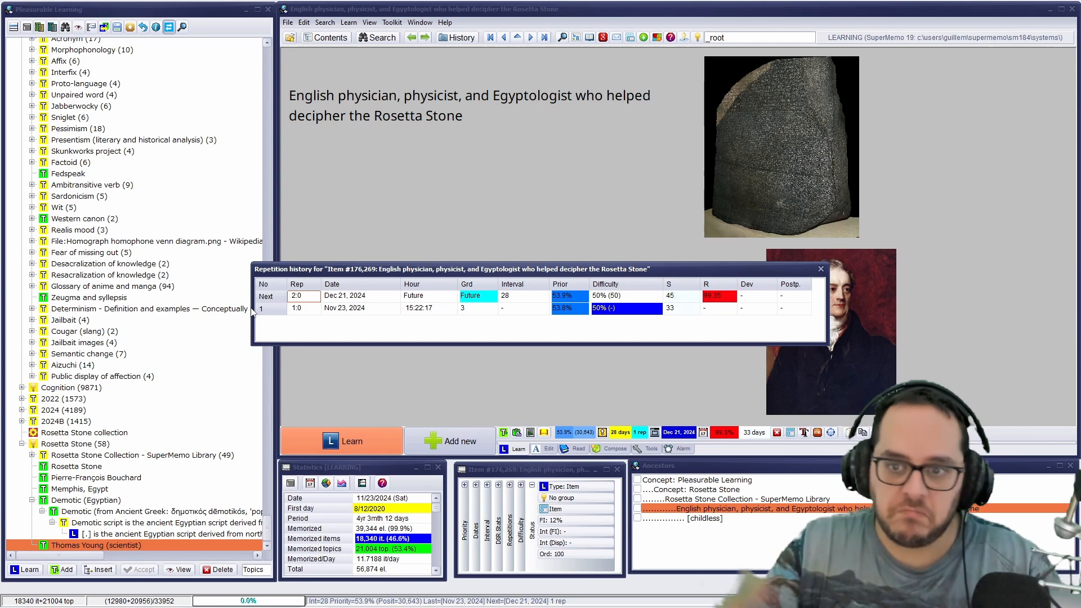
key("Escape")
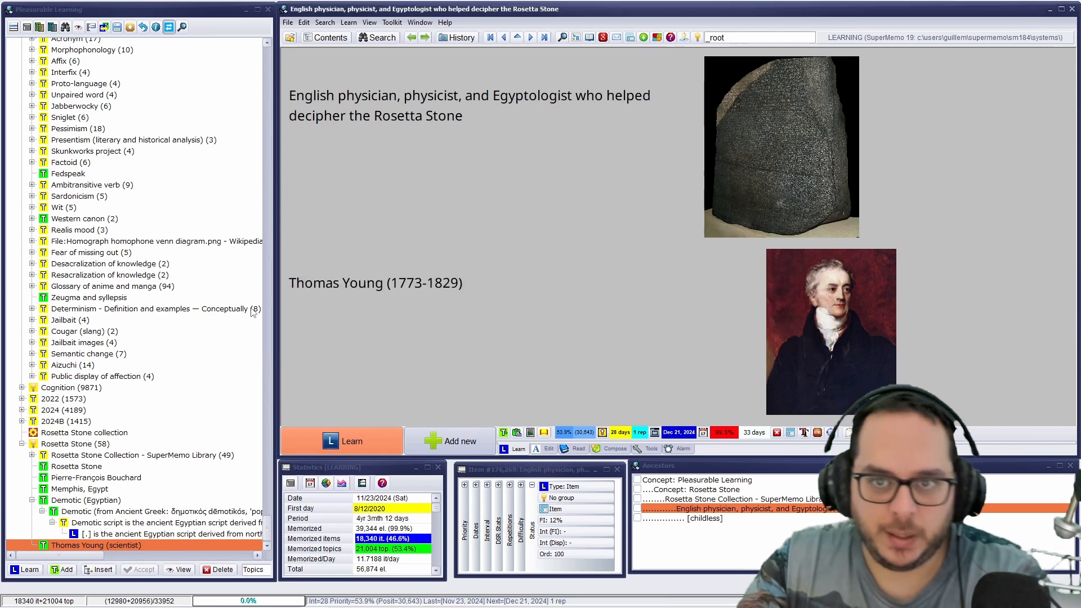
Add the Thomas Young by Briggs portrait beside the answer of the card on who established interference of light, and grade the card.
key("Return")
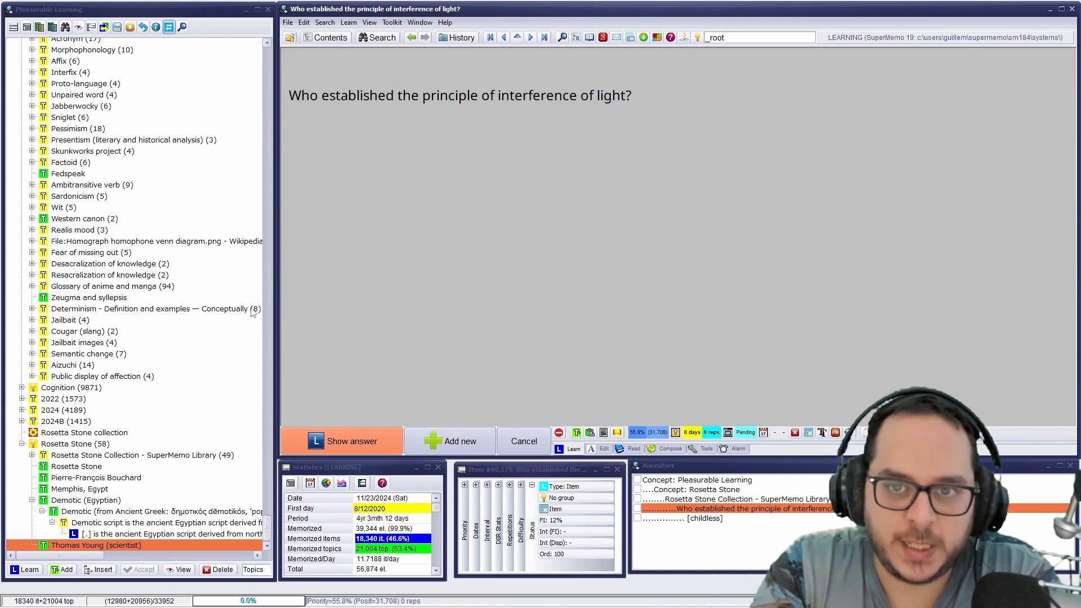
key("Return")
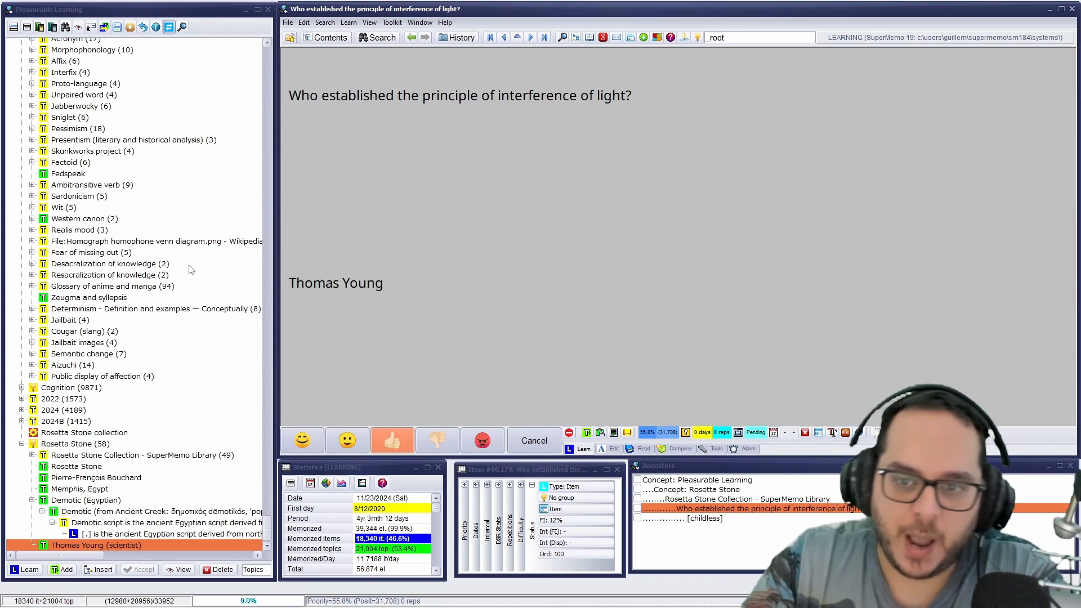
key("ctrl+e")
left_click(842, 311)
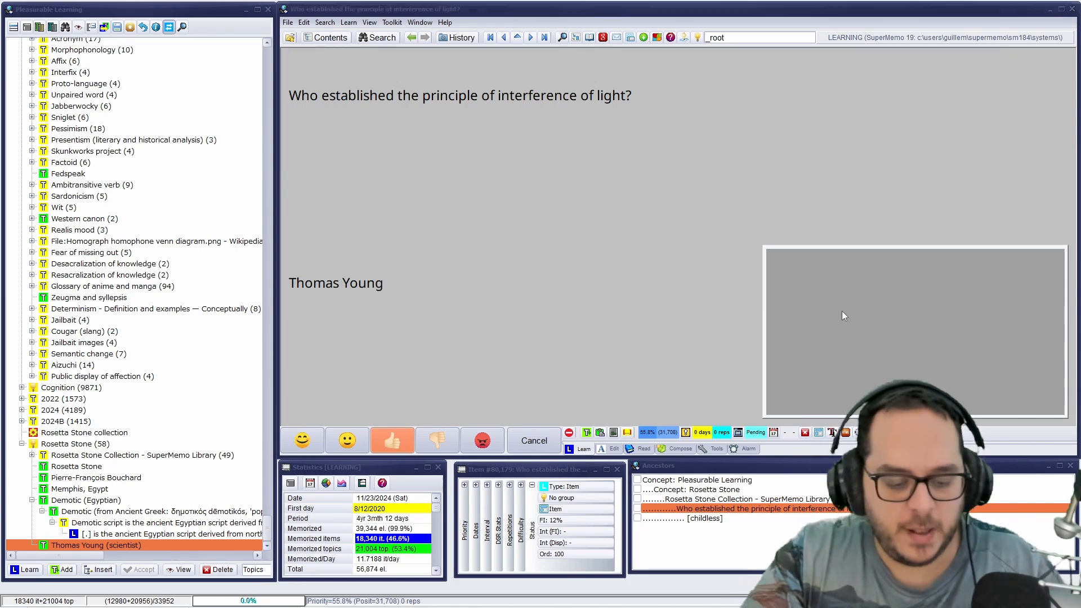
type("tho")
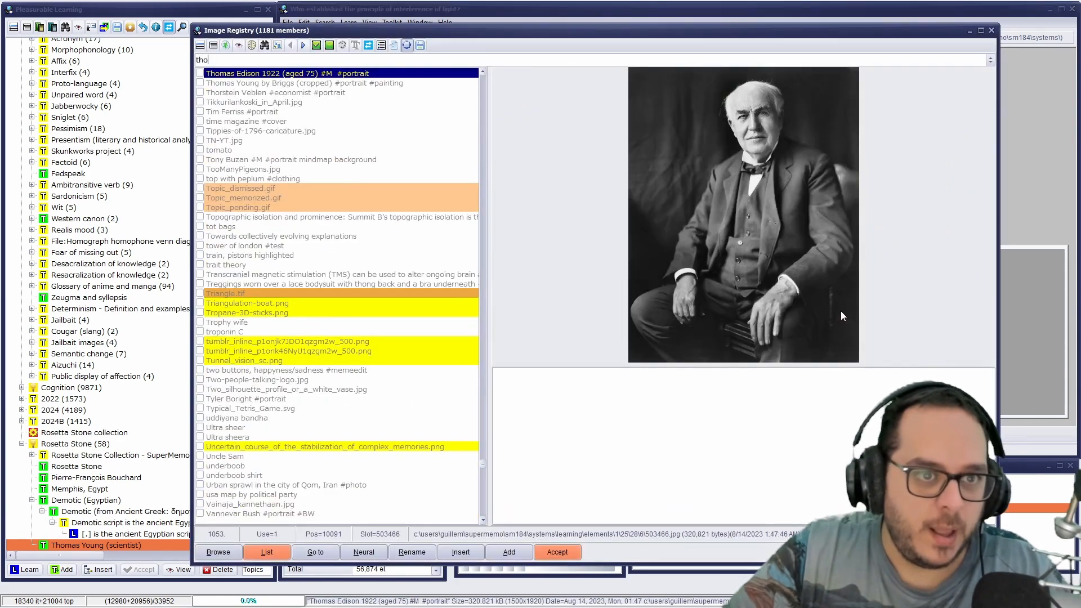
key("Down")
key("Return")
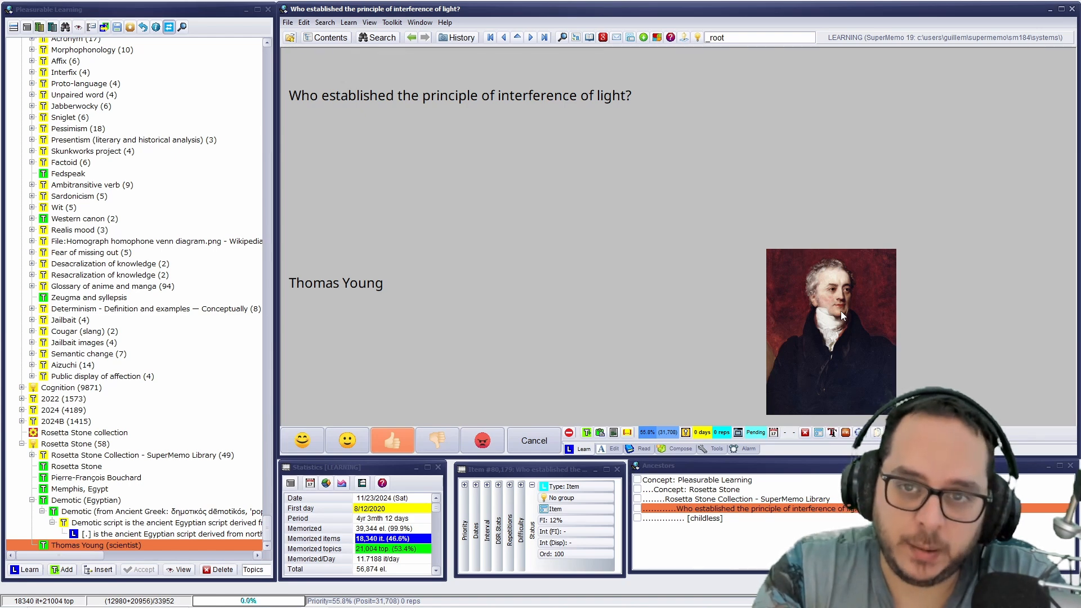
key("Return")
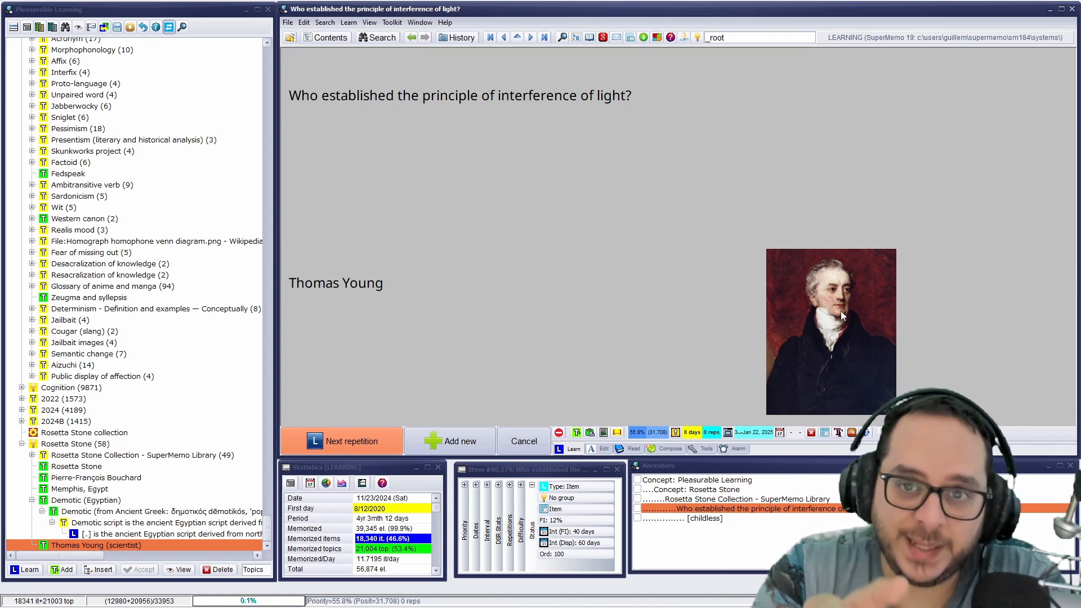
key("Return")
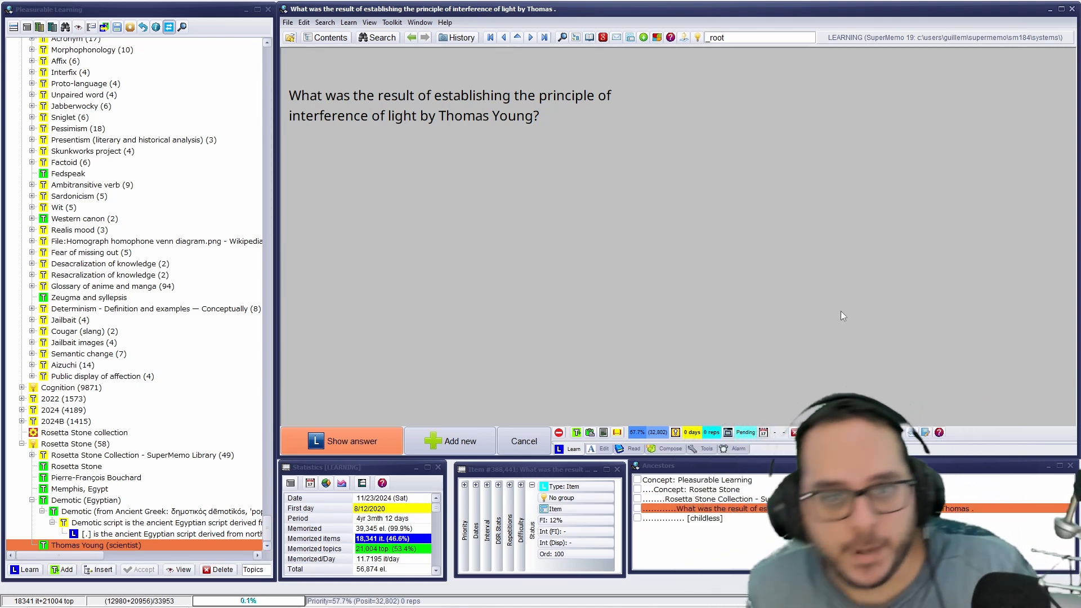
Add the Thomas Young by Briggs portrait beside the question on the result of establishing interference of light, and reveal and grade its answer.
left_click(829, 111)
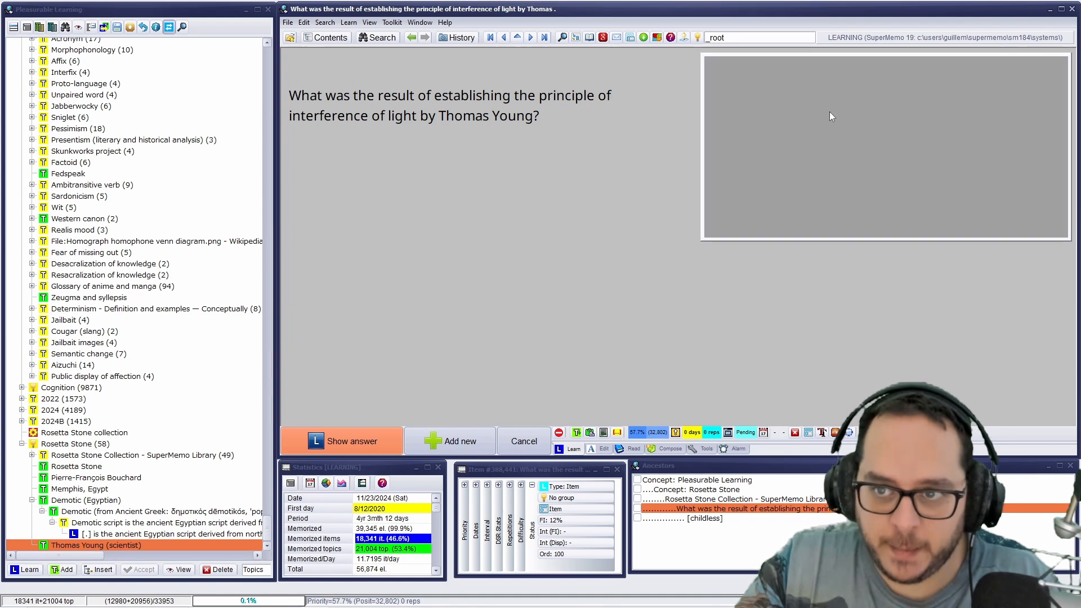
key("ctrl+q")
type("th")
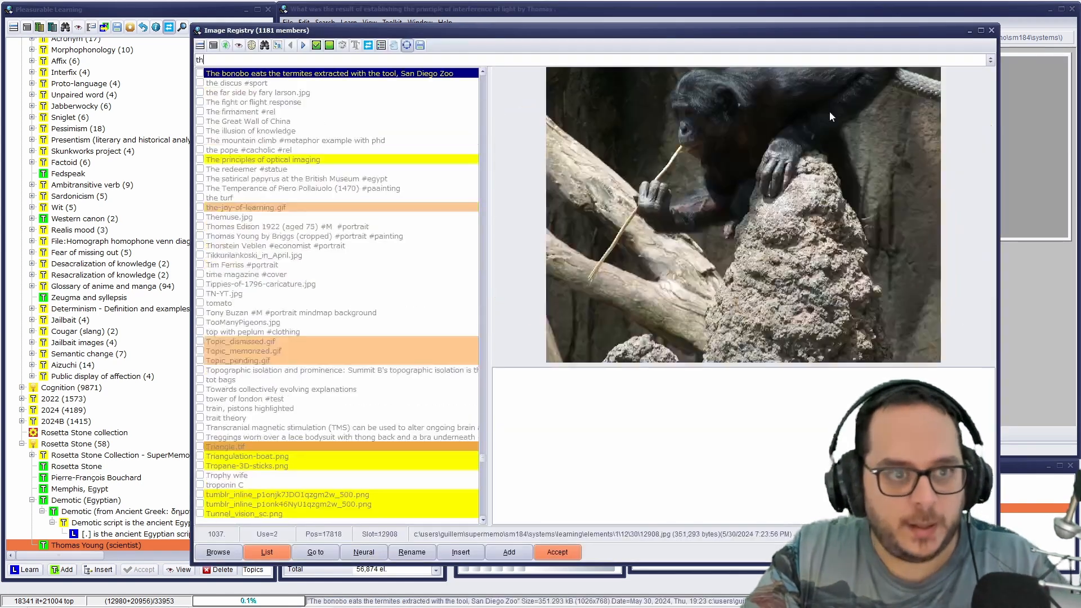
type("oma")
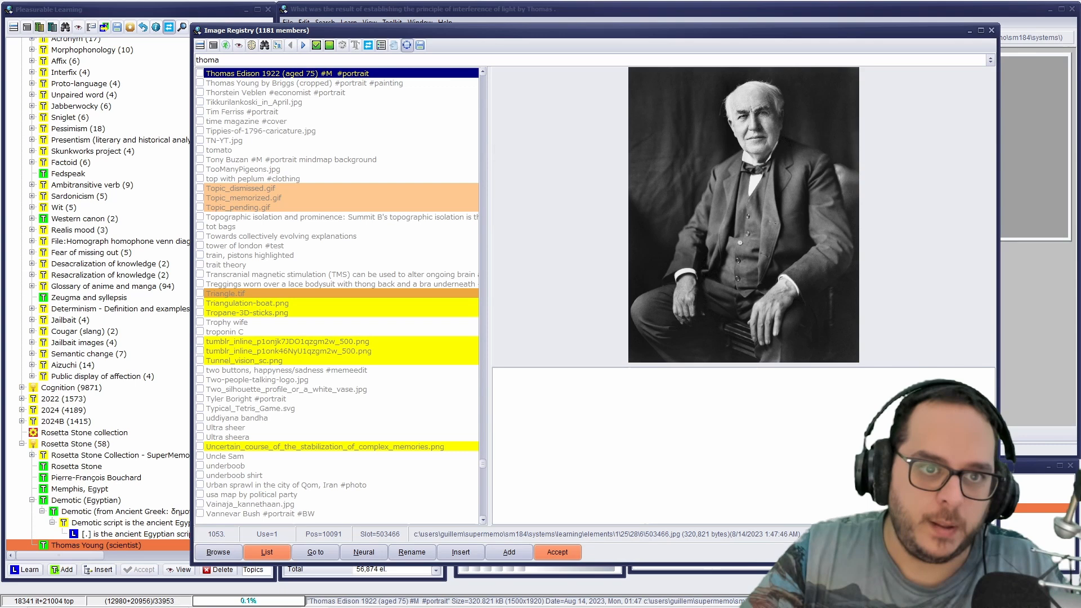
key("Down")
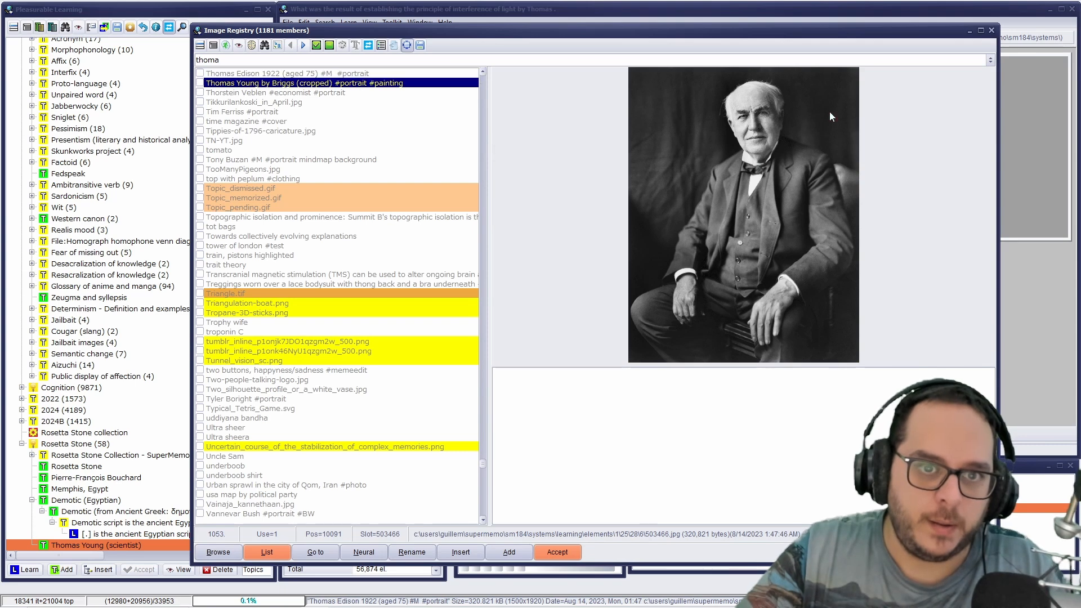
key("Return")
key("Escape")
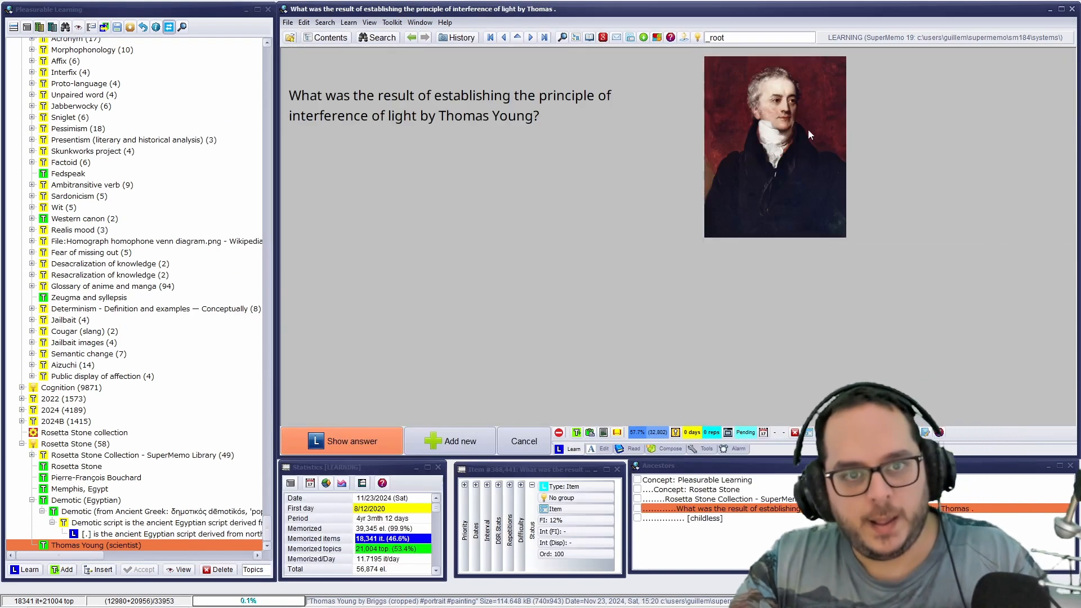
key("Return")
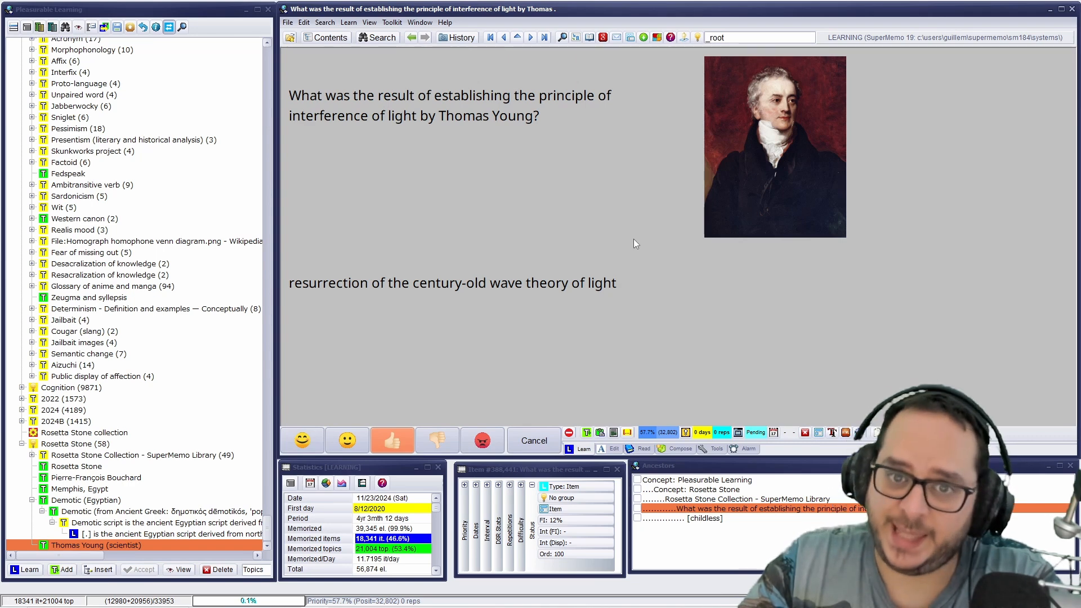
left_click(444, 437)
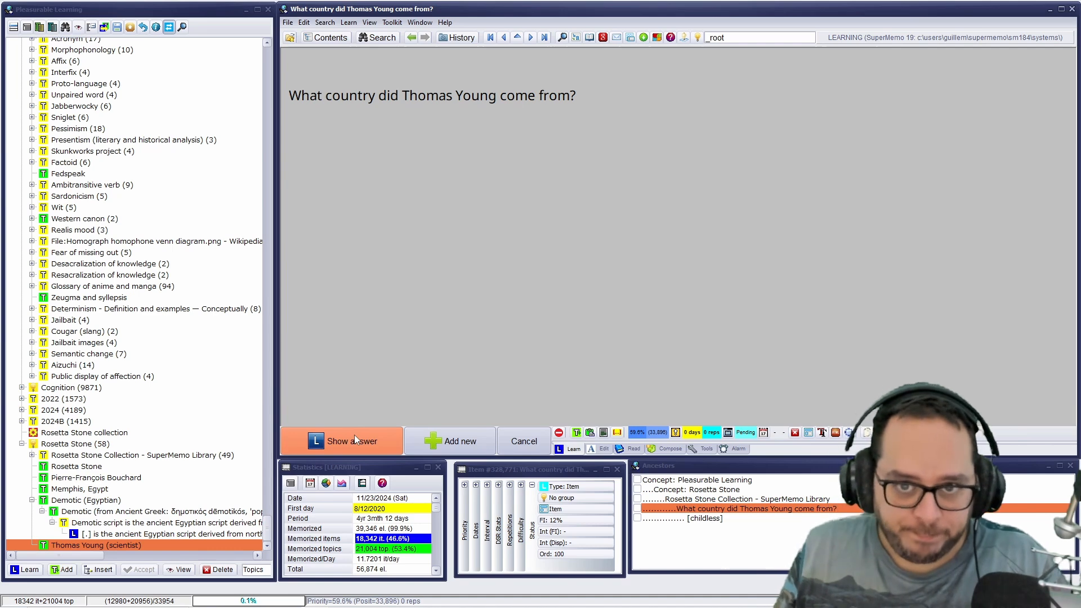
Reveal the answer on Thomas Young's country, add his portrait by Briggs beside the question and grade the card as a correct response.
left_click(355, 436)
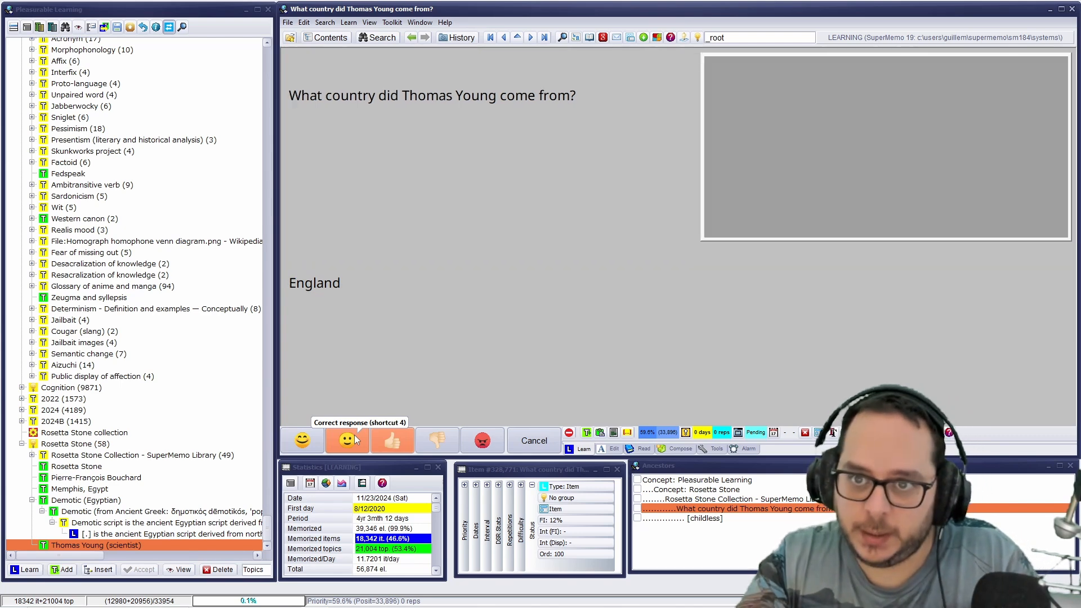
key("ctrl+alt+i")
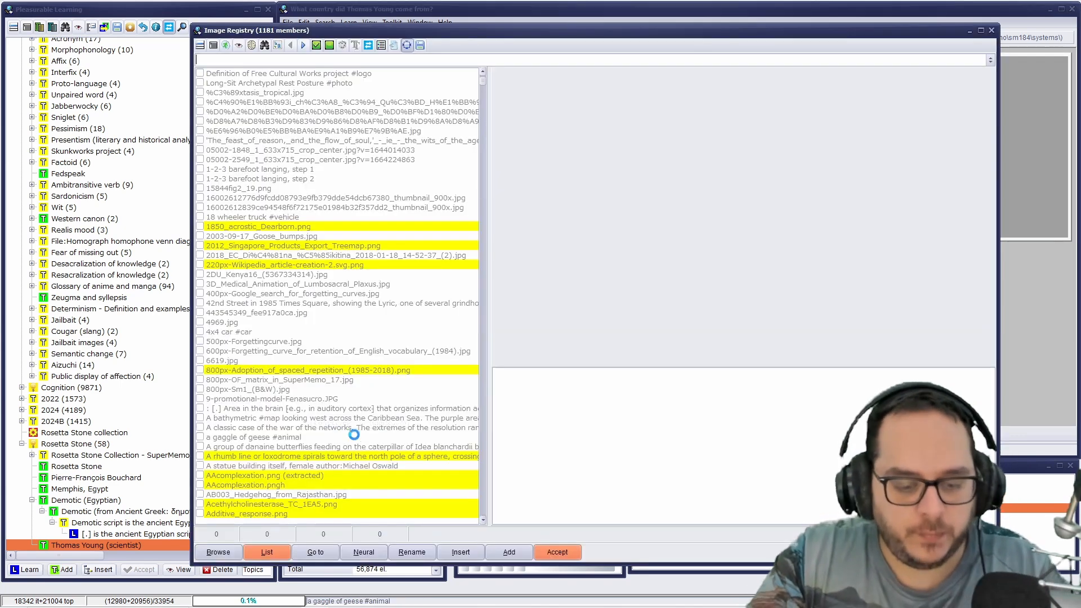
type("thom")
key("Down")
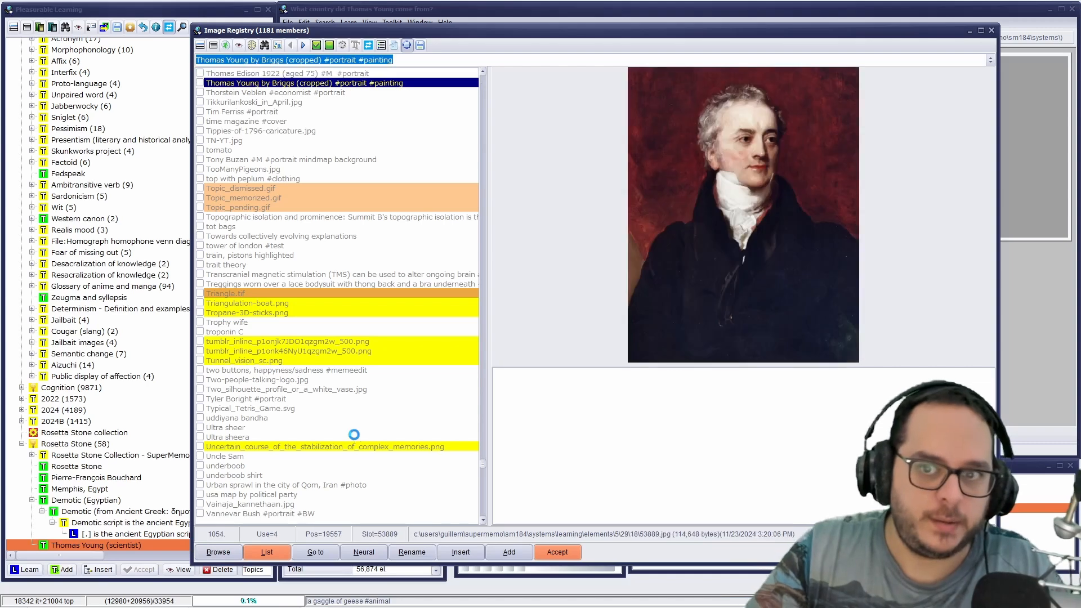
key("Return")
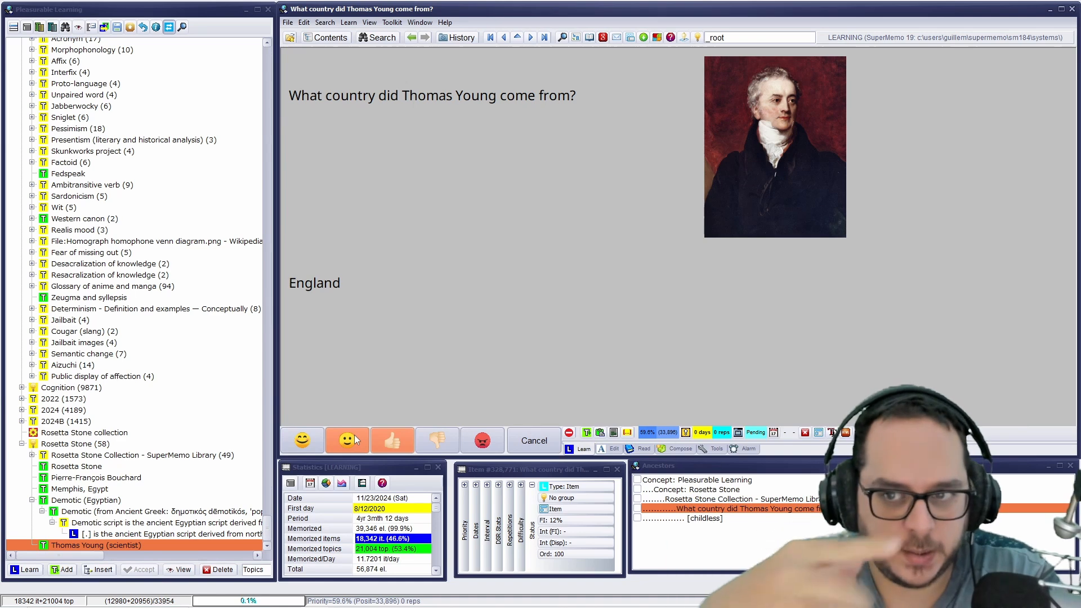
left_click(355, 439)
left_click(354, 439)
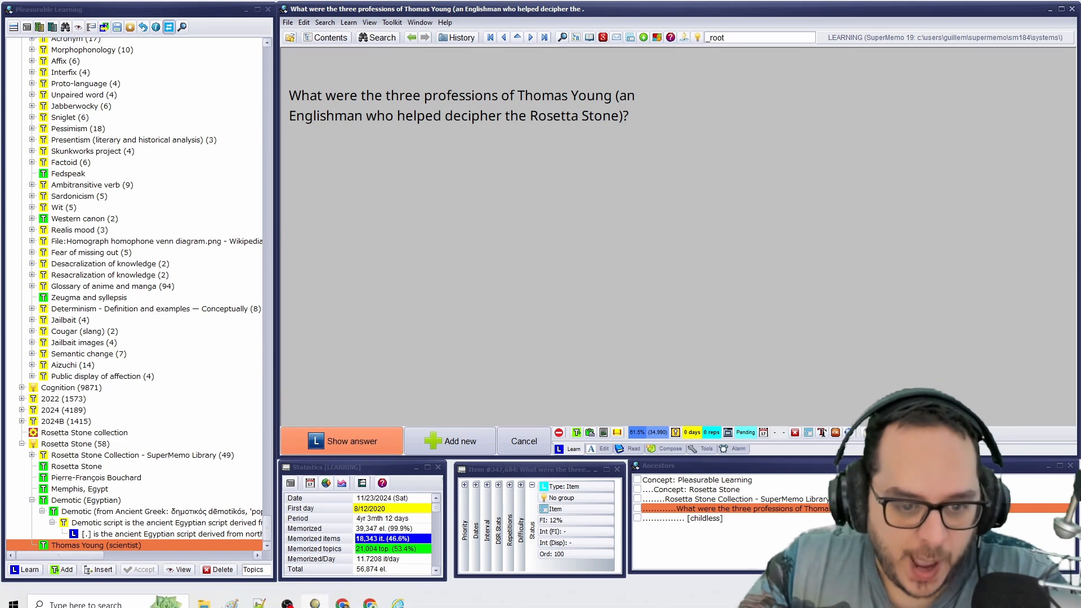
Look up the outstanding elements and the Rosetta Stone review progress in the learning statistics.
left_click(434, 573)
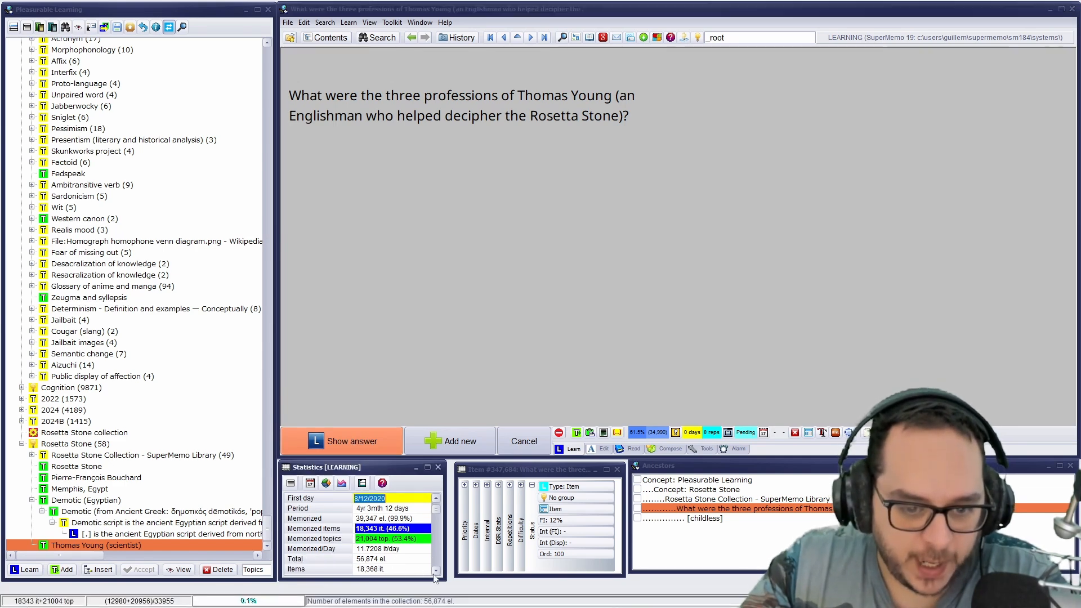
left_click(434, 573)
left_click(434, 573)
left_click(434, 573)
left_click(434, 573)
left_click(434, 573)
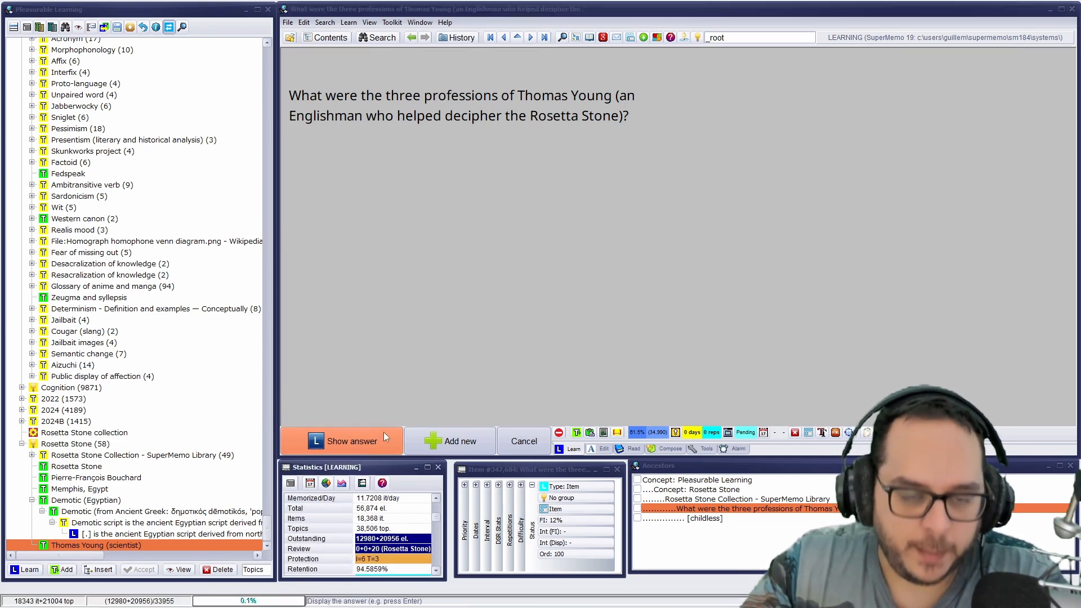
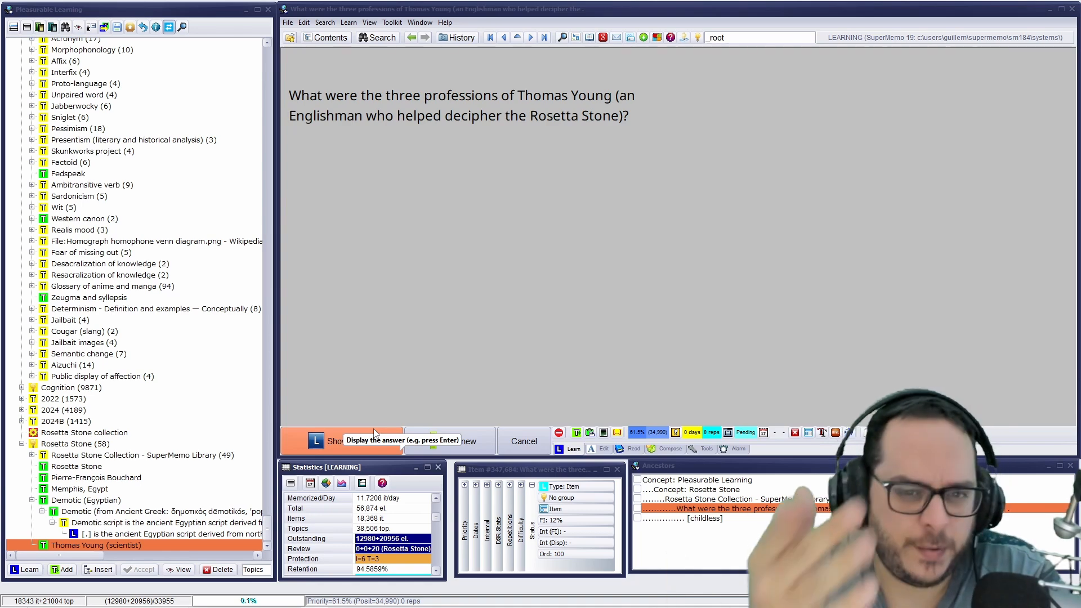
Reveal the answer on Thomas Young's three professions and highlight "physicist, and Egyptologist" to examine the set of items.
left_click(375, 432)
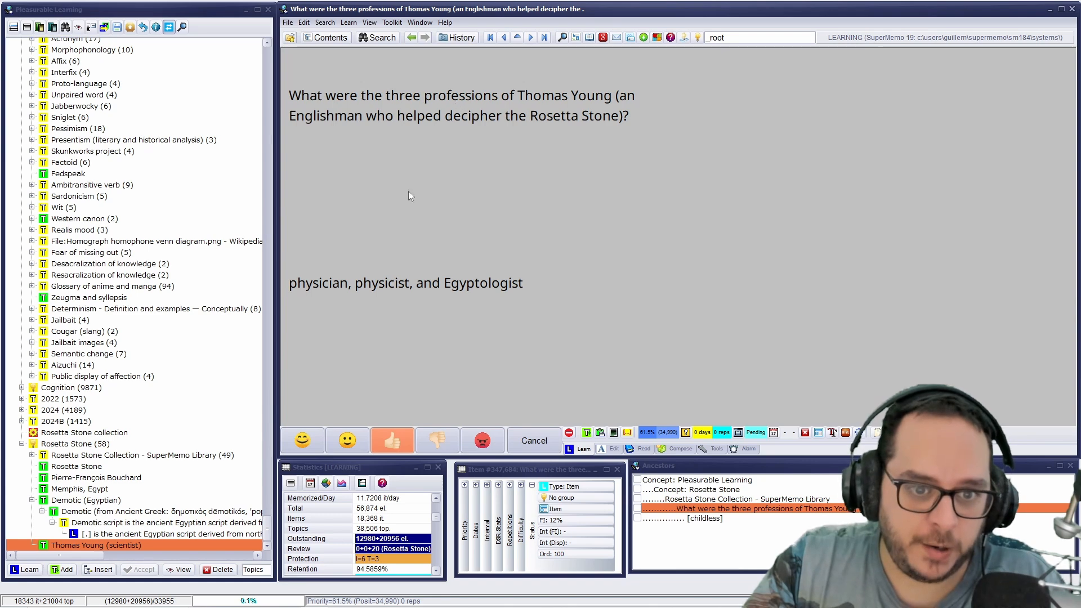
left_click(374, 292)
left_click_drag(358, 283, 528, 284)
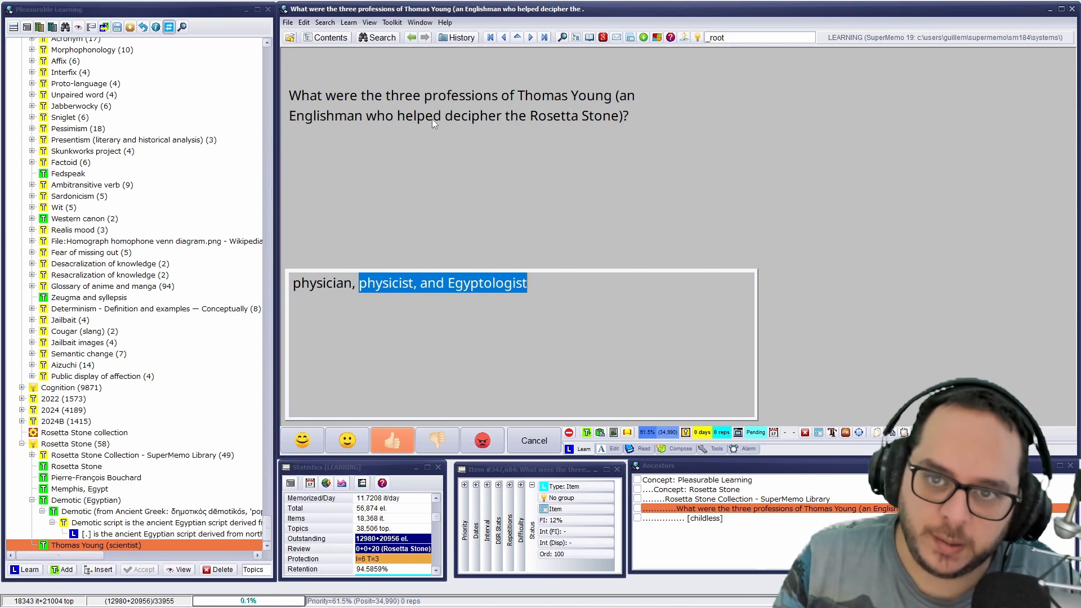
key("Escape")
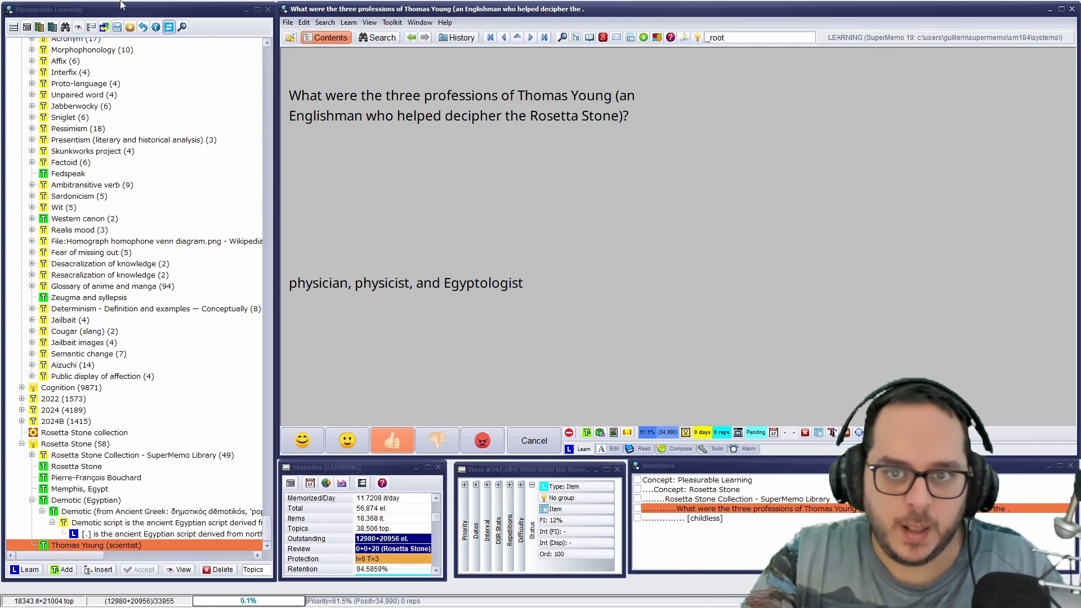
Add the Thomas Young by Briggs portrait from the image registry beside the question about his three professions.
left_click(801, 105)
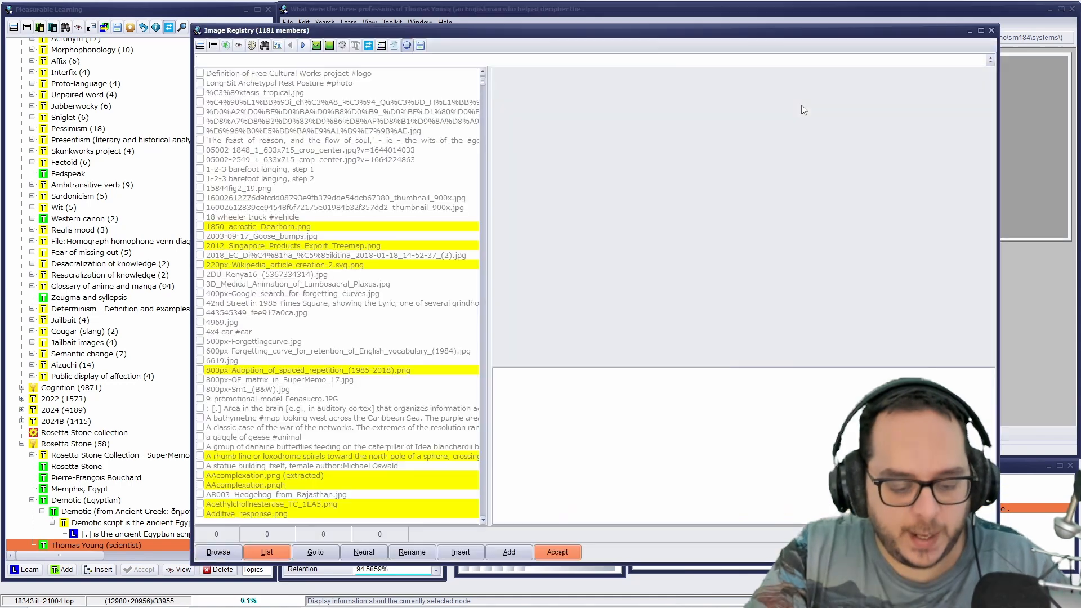
type("thomas y")
key("Return")
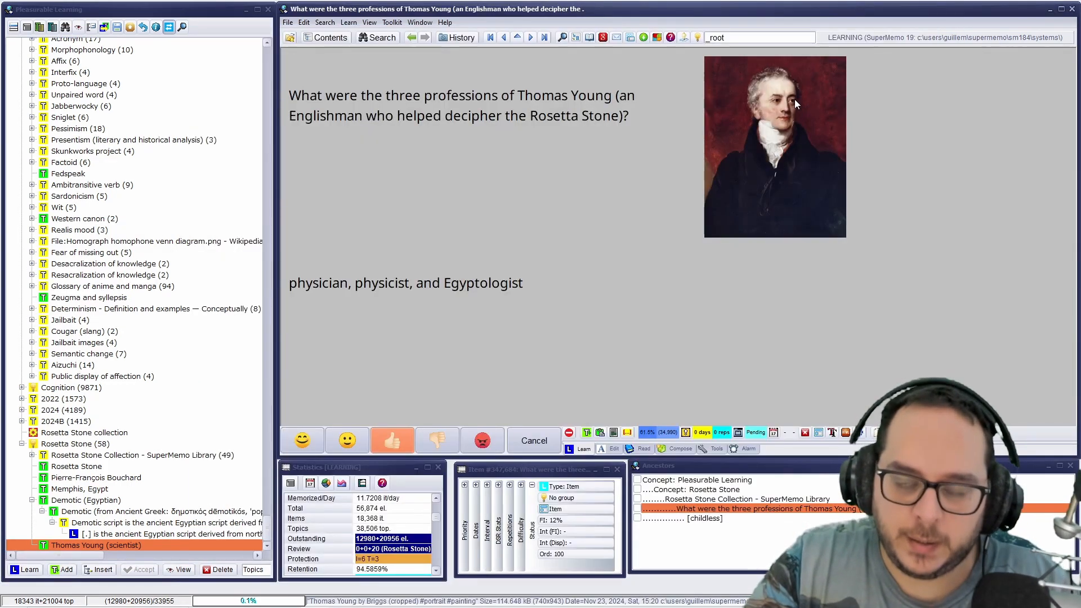
Examine in the image registry which elements use the Thomas Young by Briggs portrait.
right_click(761, 102)
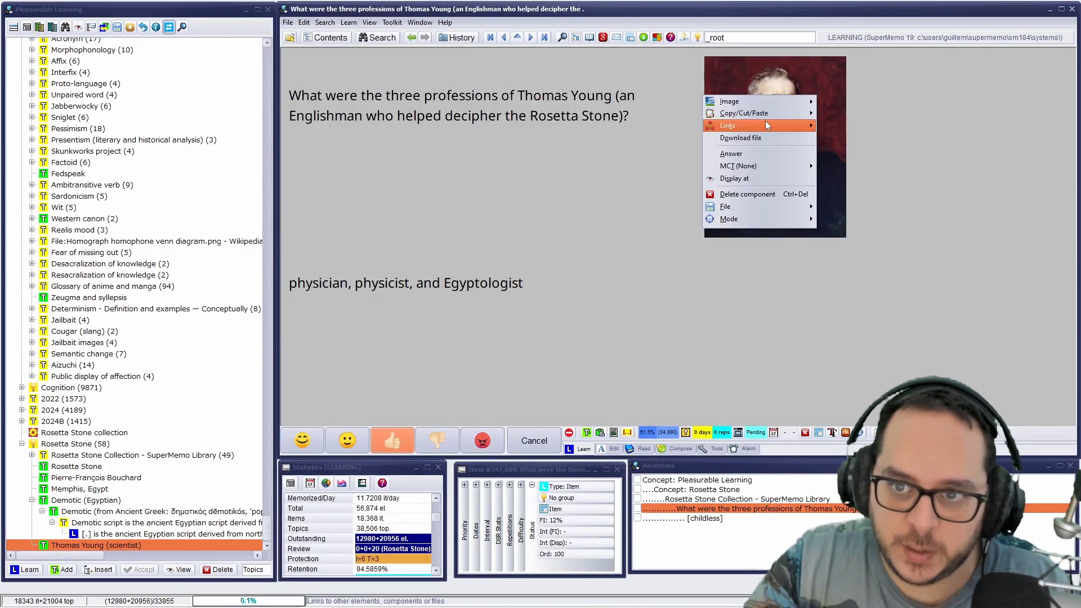
mouse_move(765, 121)
left_click(822, 122)
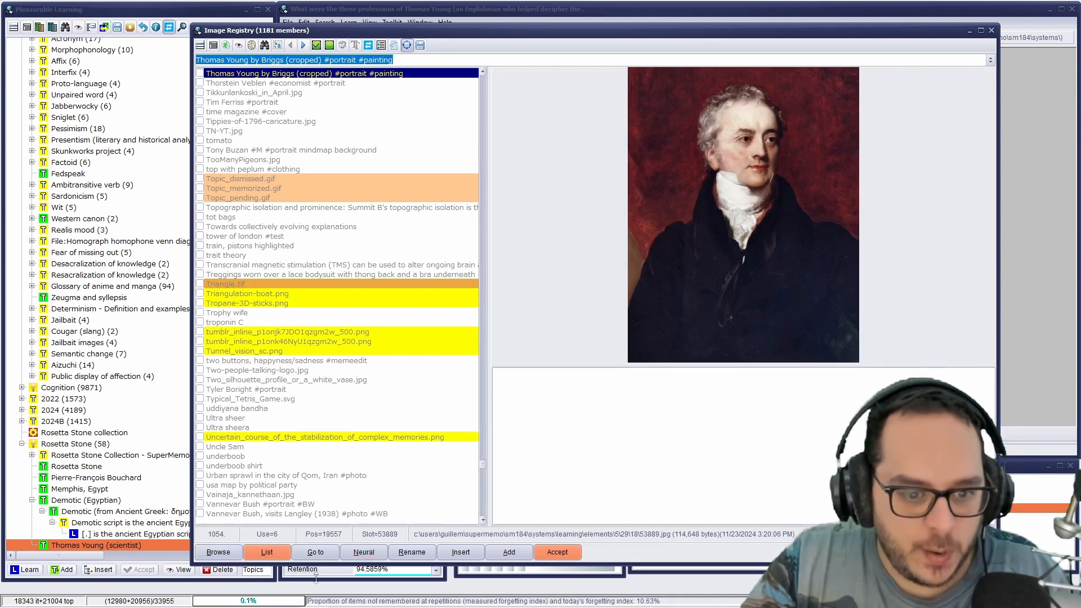
left_click(269, 551)
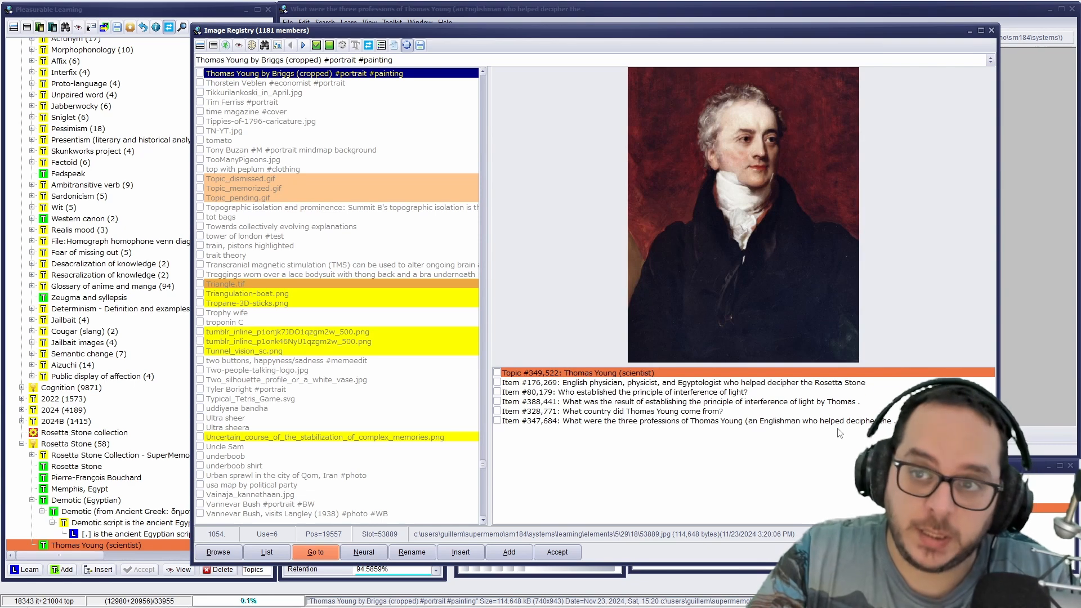
key("Escape")
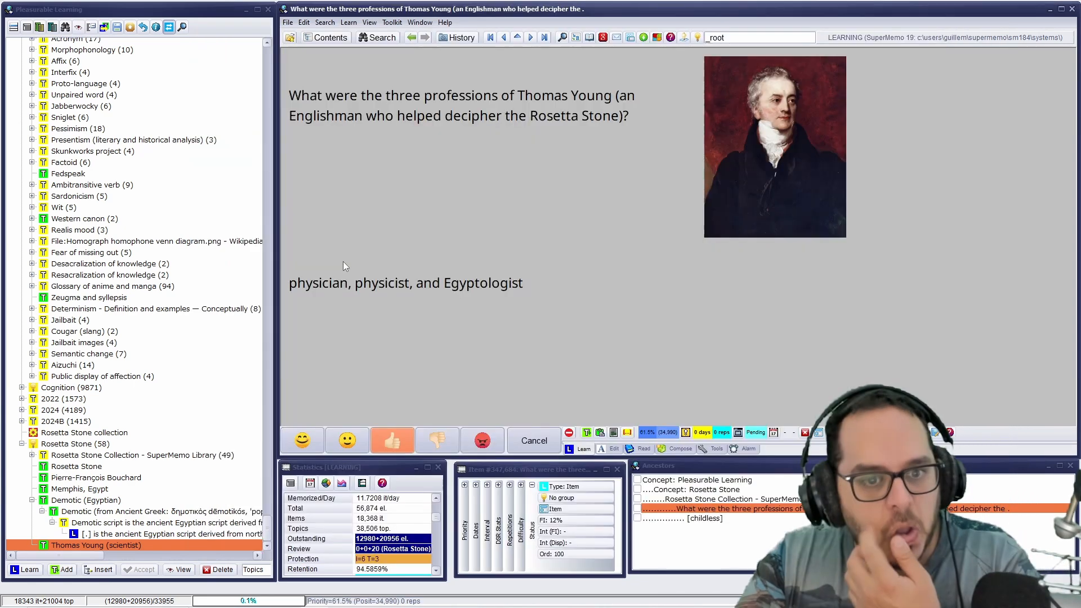
Finish reviewing the item on Thomas Young's three professions, grade it with the thumbs-up rating and advance to the following item.
left_click(322, 283)
left_click_drag(352, 283, 293, 284)
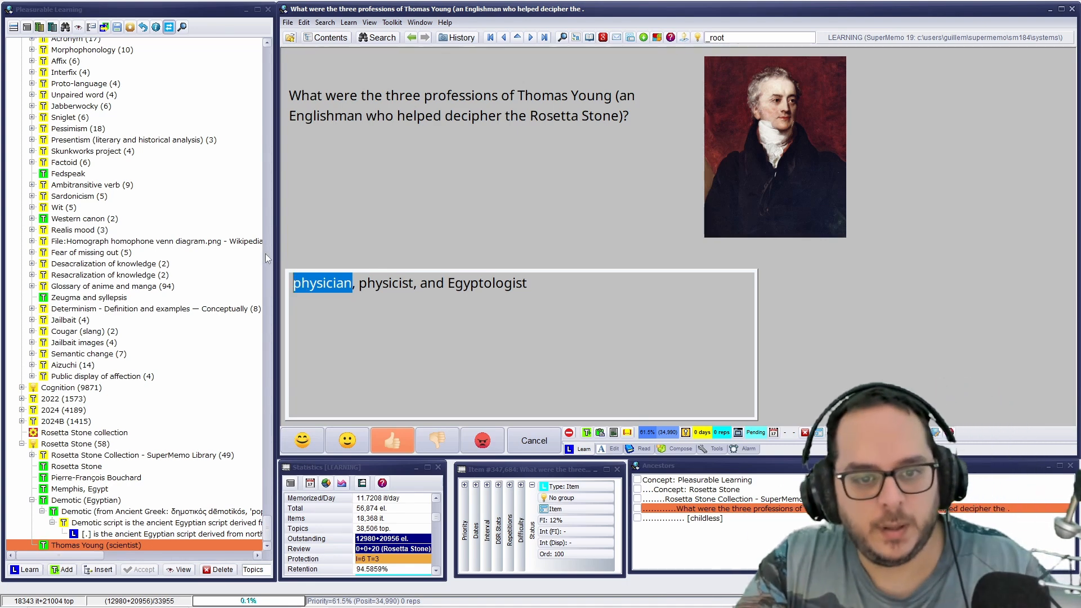
key("Escape")
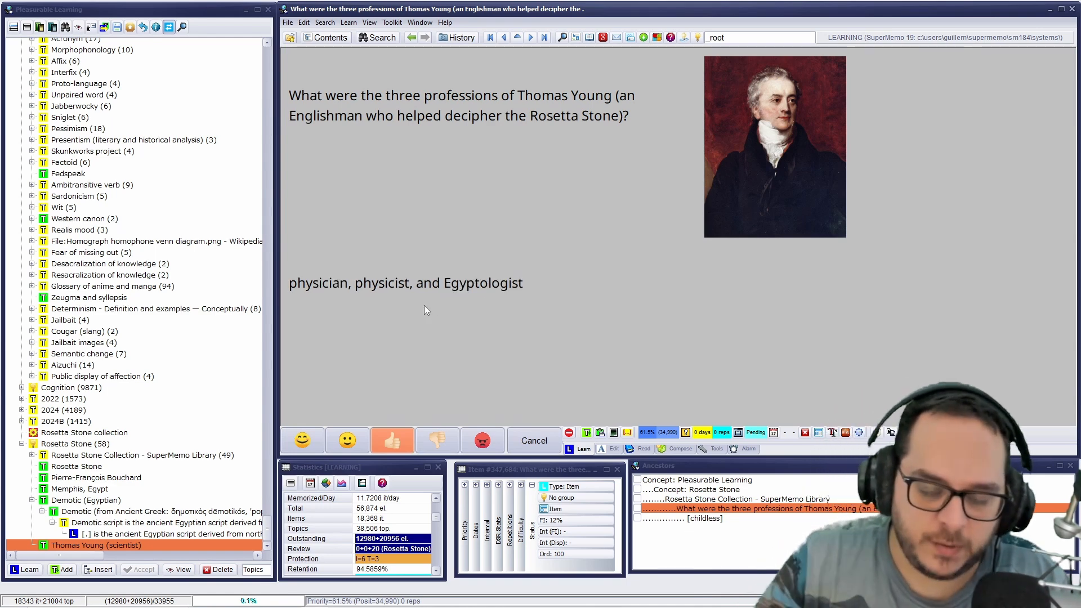
key("Return")
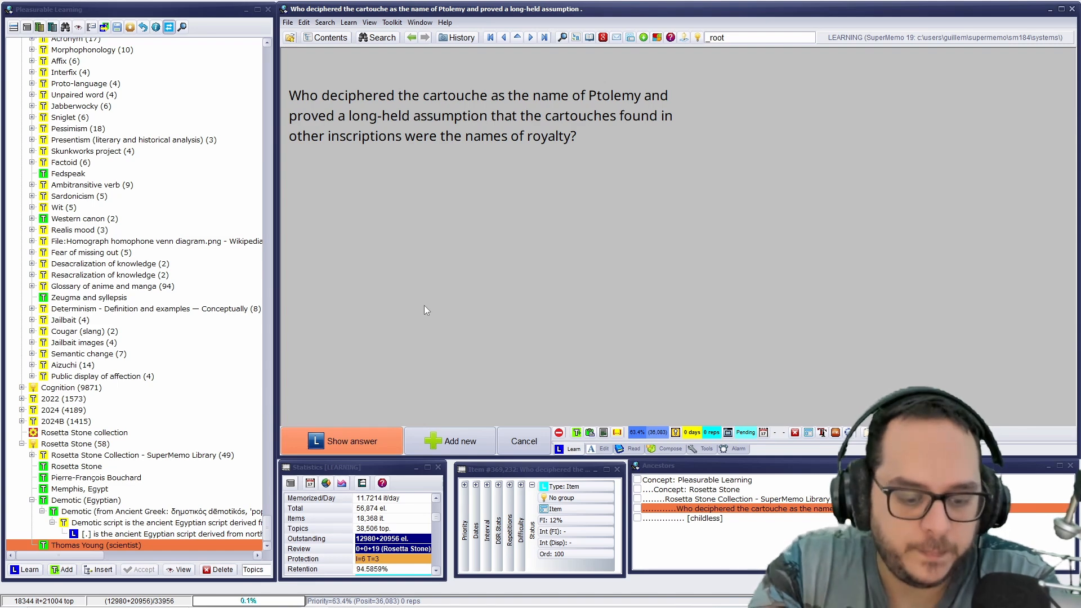
Reveal the Ptolemy cartouche answer and fill its empty image component with "Thomas Young by Briggs (cropped)" from the image registry.
key("Return")
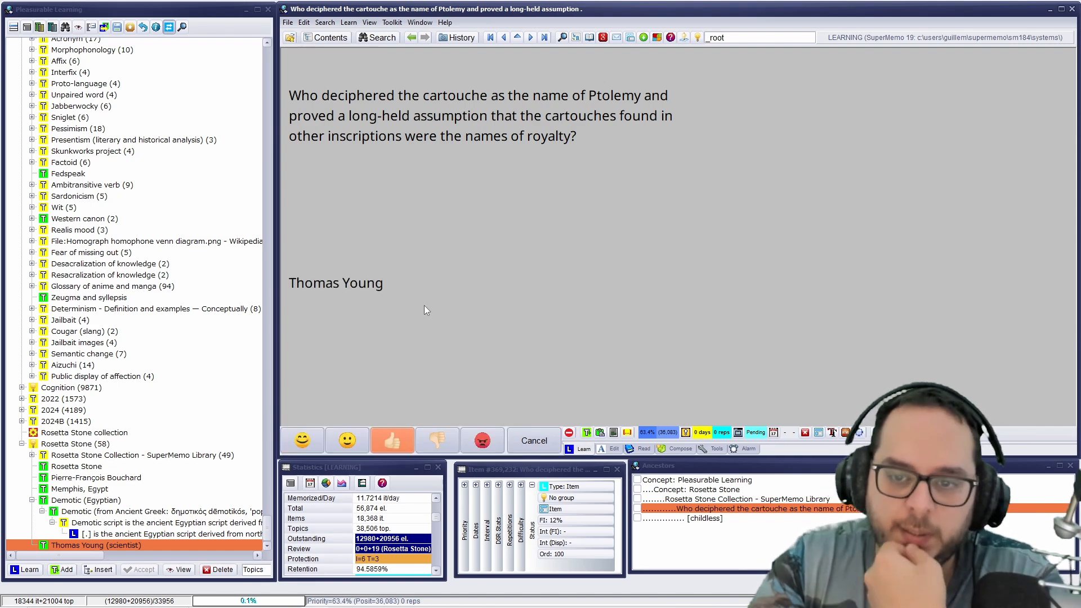
left_click(840, 273)
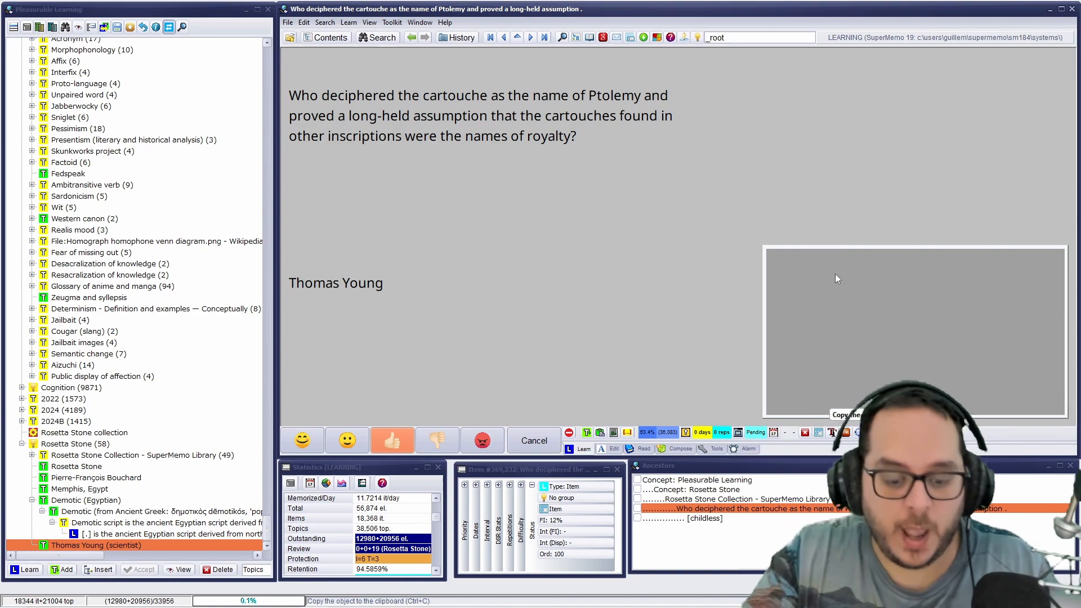
key("ctrl+alt+r")
type("th")
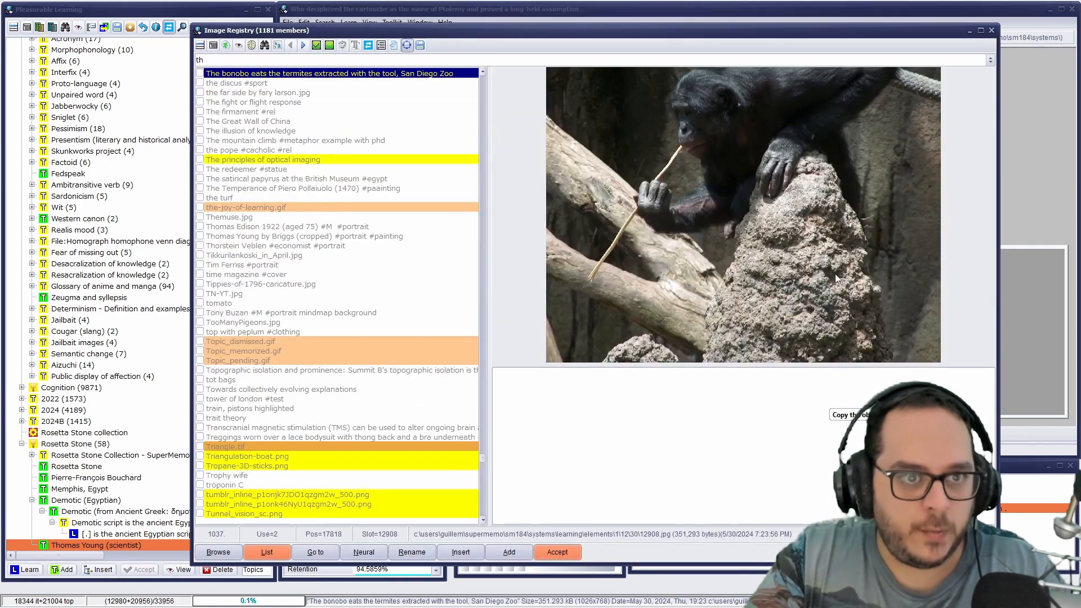
type("o")
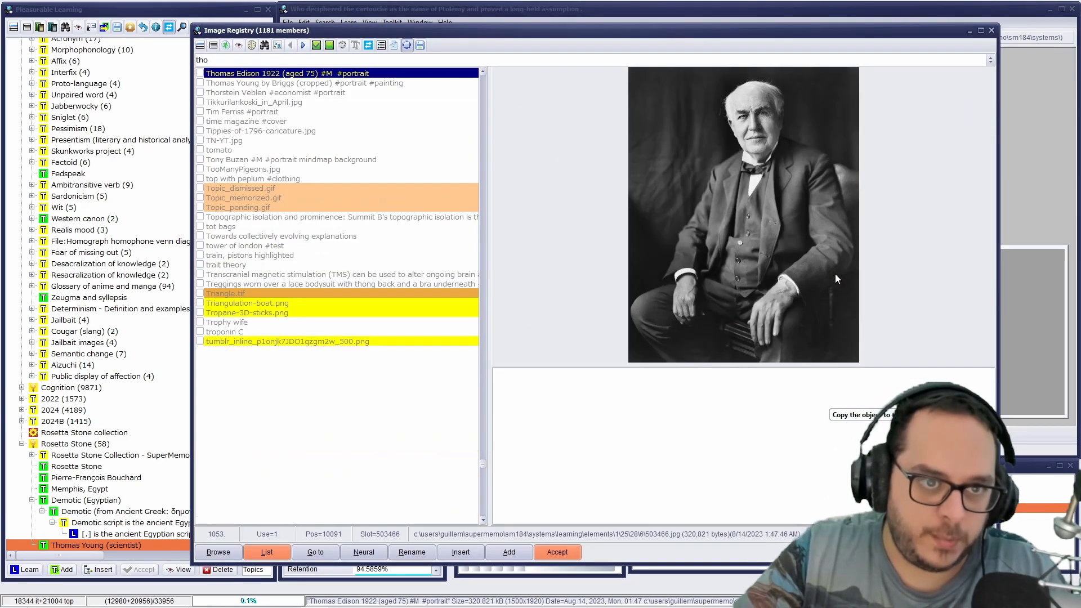
key("Down")
key("Return")
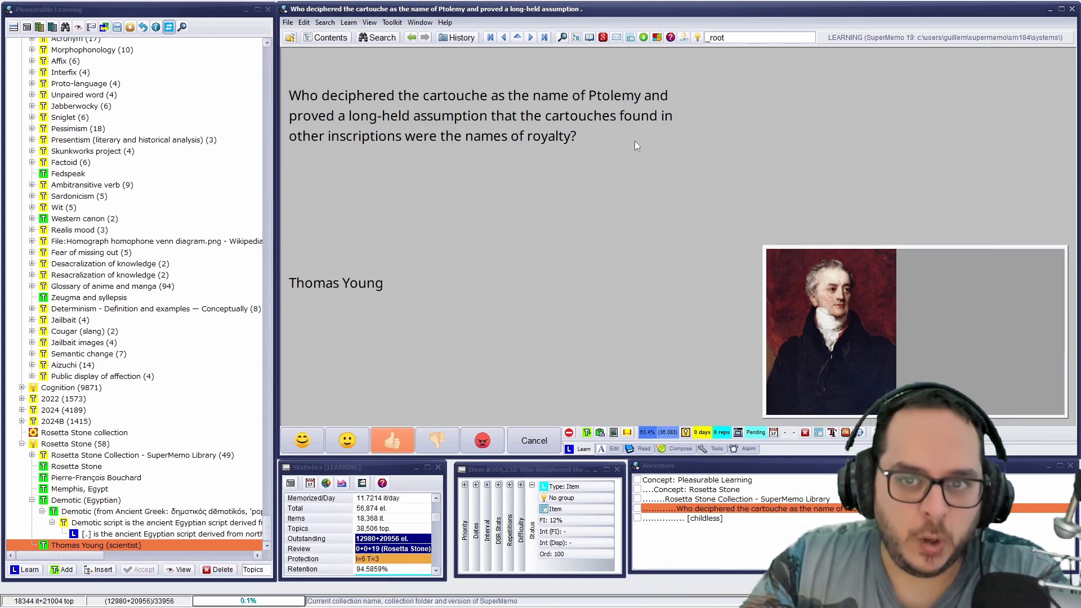
Reread the Ptolemy part of the question, grade the item with the thumbs-up rating and advance to the following repetition.
left_click(592, 103)
left_click_drag(589, 96, 337, 116)
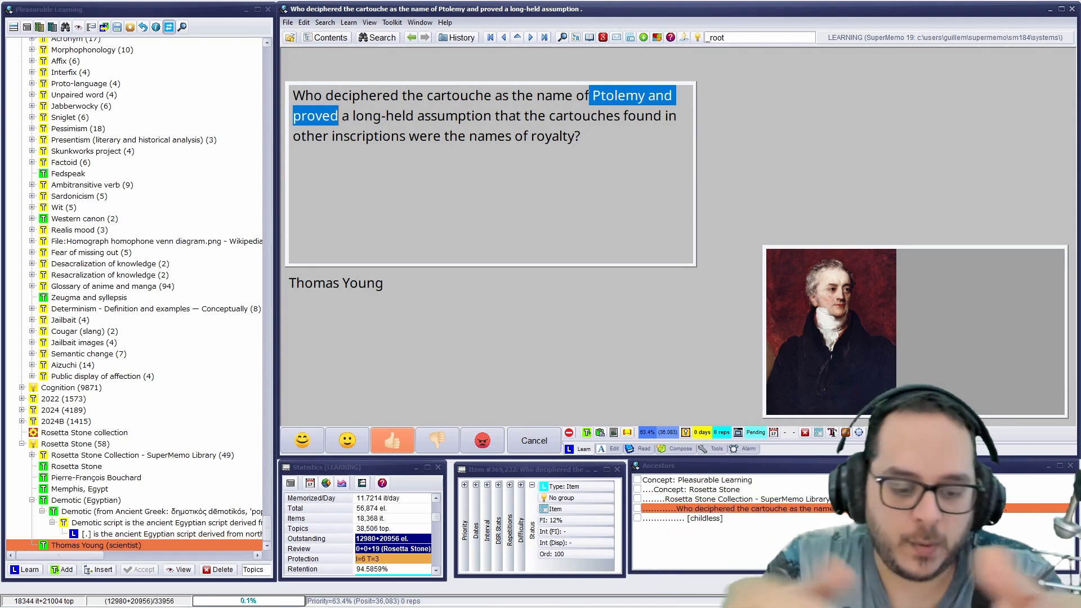
key("Escape")
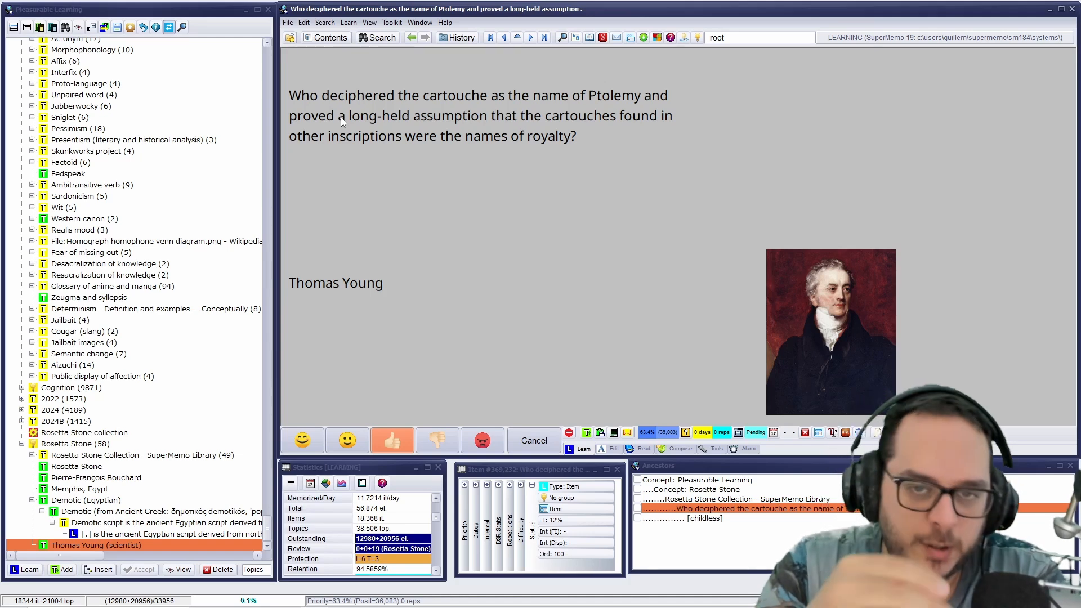
key("Return")
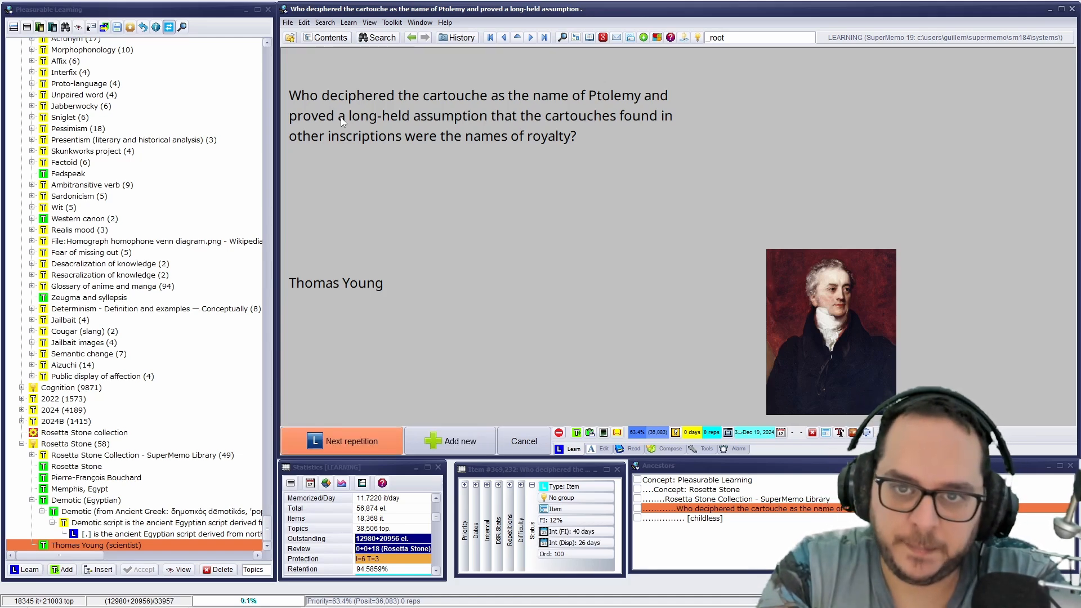
key("Return")
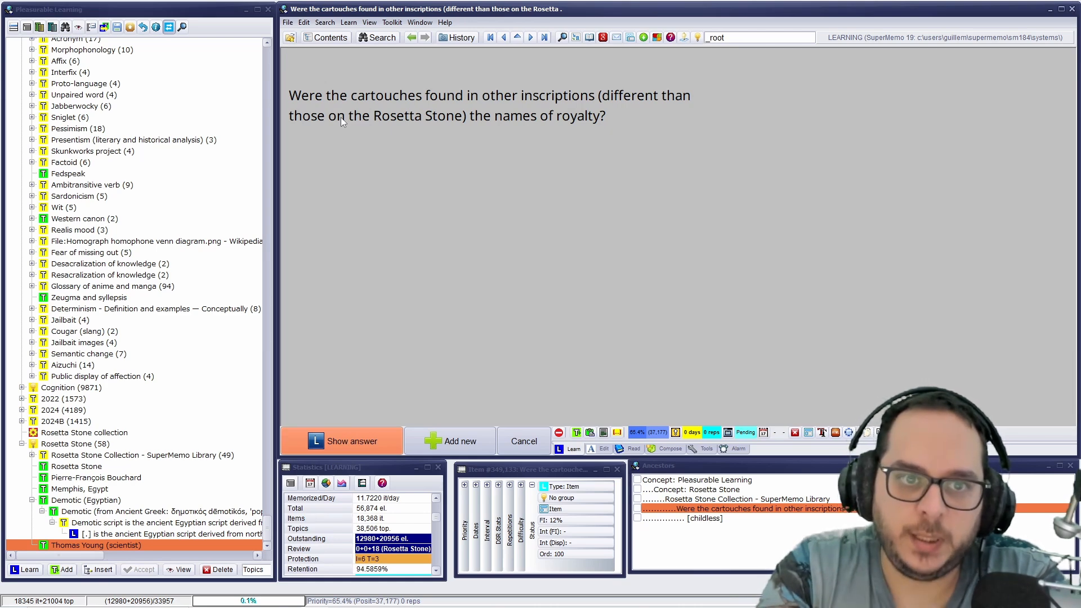
Reveal the answer on cartouches in other inscriptions and place the registry's Thomas Young portrait in its empty image component.
key("Return")
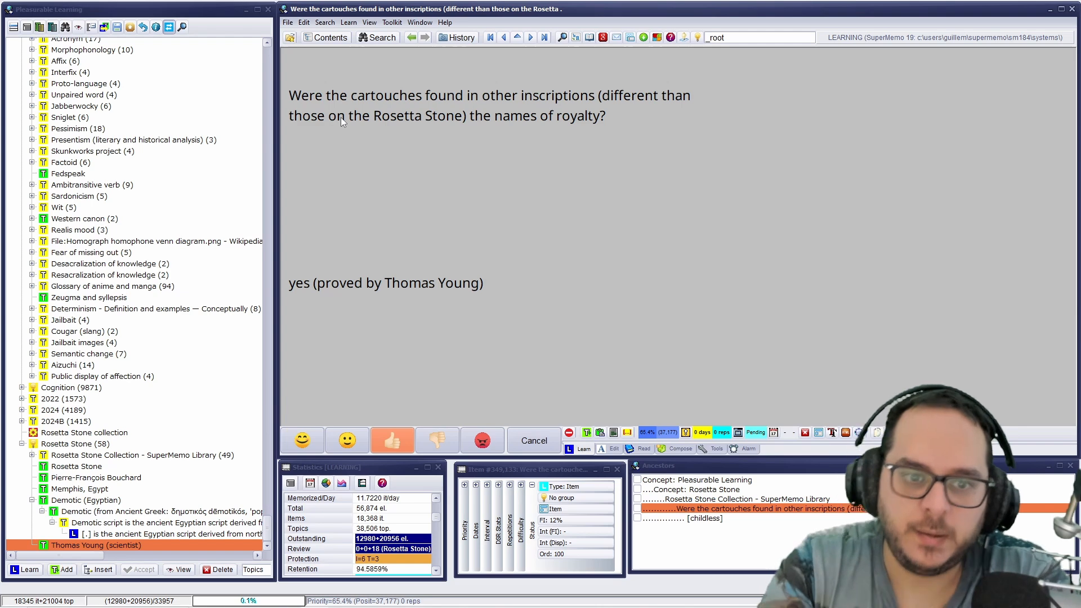
left_click(820, 298)
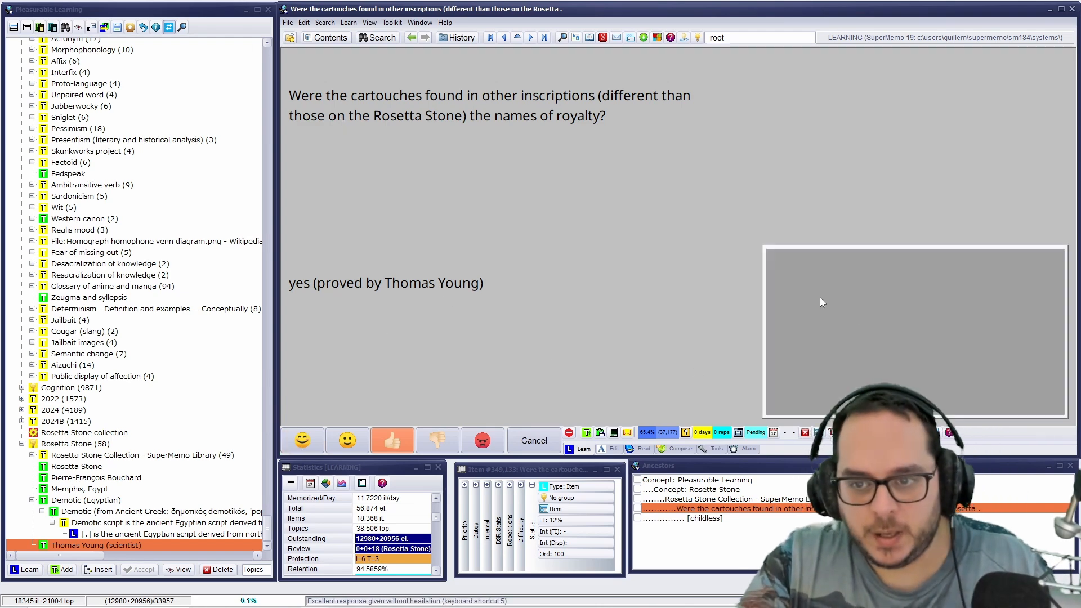
left_click(817, 295)
type("thom")
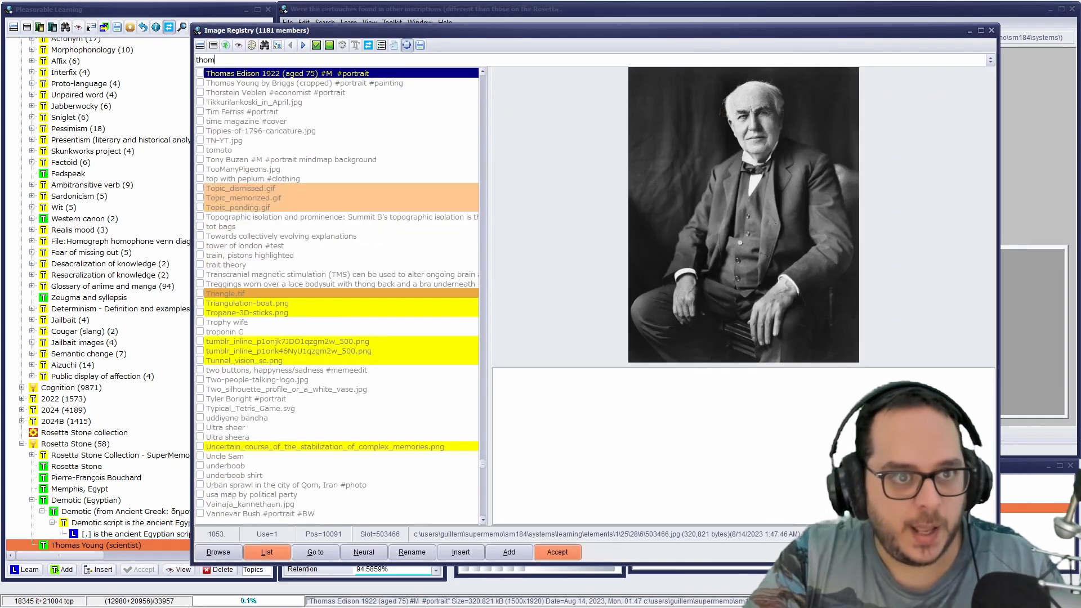
key("Down")
key("Return")
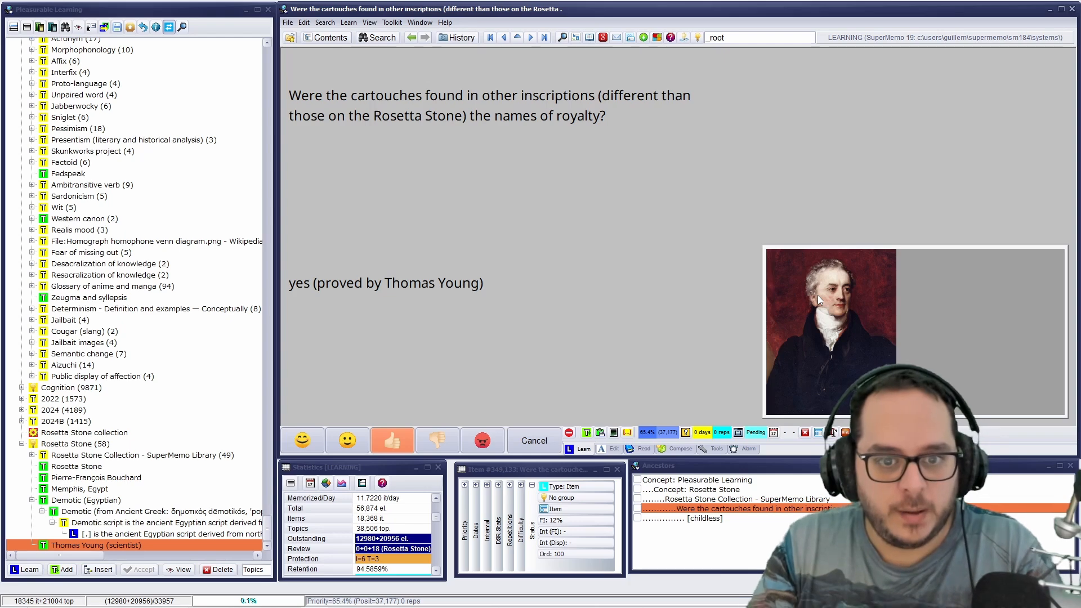
key("Escape")
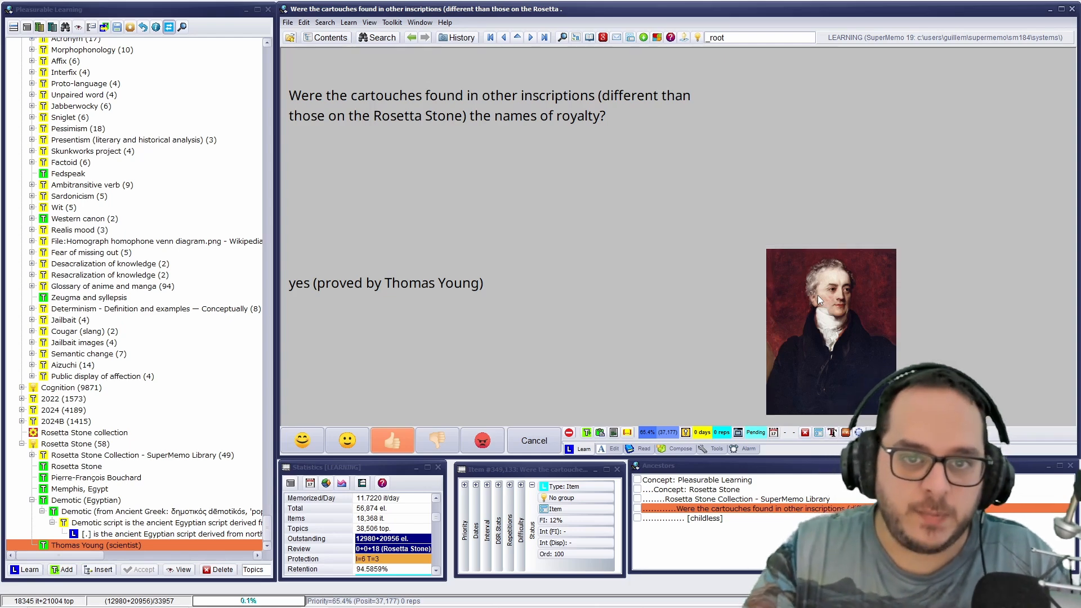
Look up the question's word "cartouches" on Wikipedia in the browser and skim the Cartouche article.
left_click(397, 98)
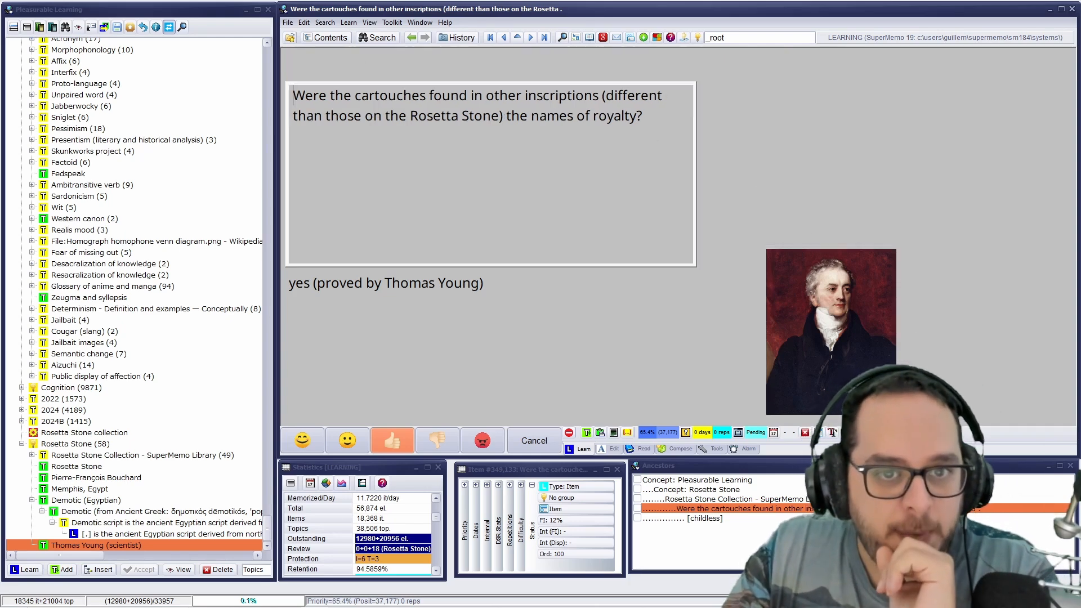
left_click_drag(429, 96, 355, 95)
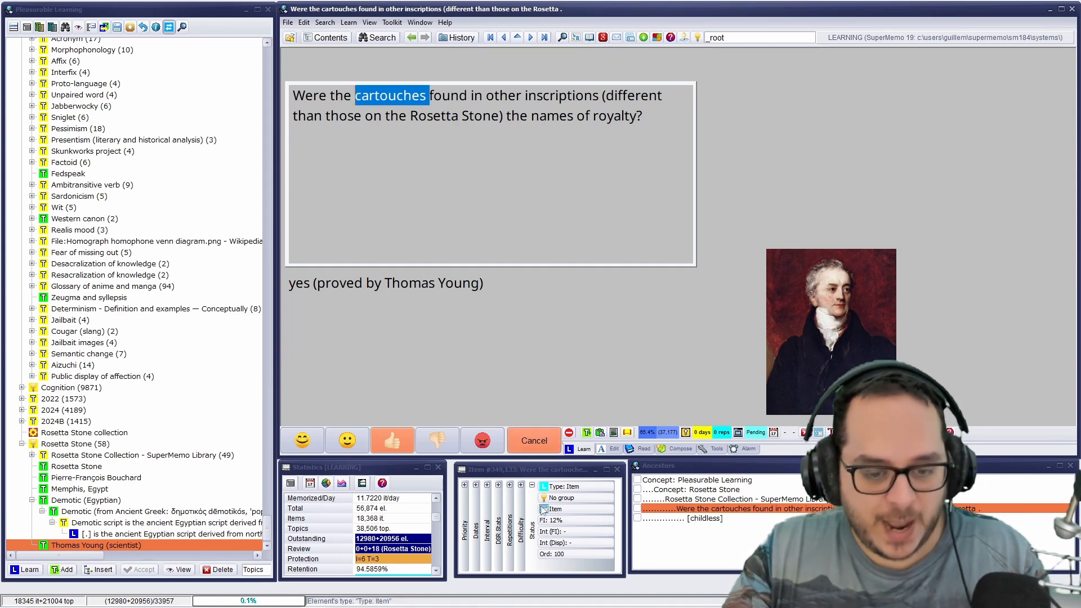
key("ctrl+F3")
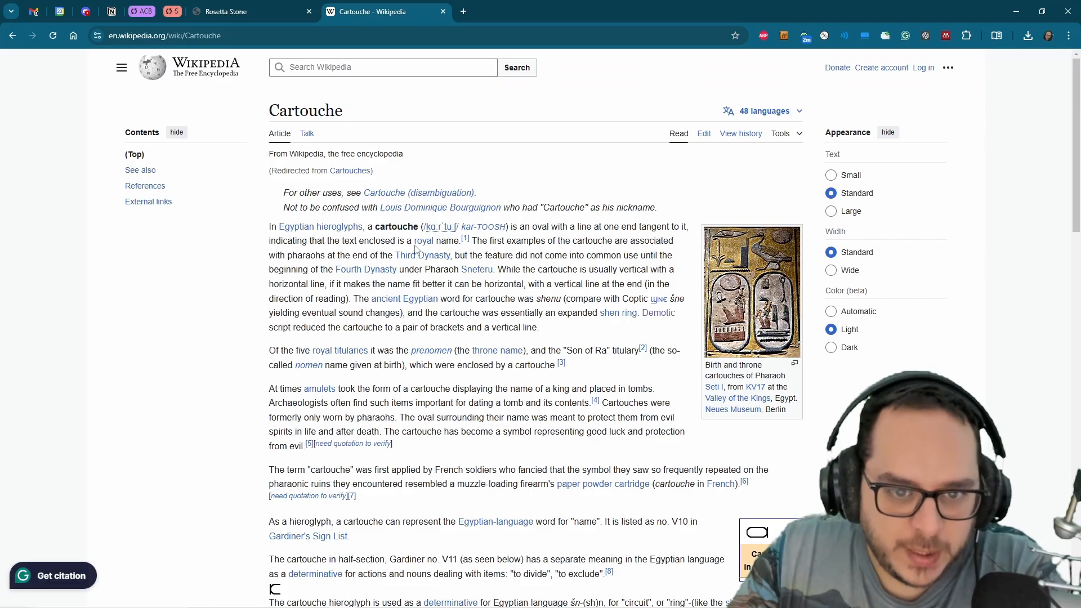
mouse_move(430, 233)
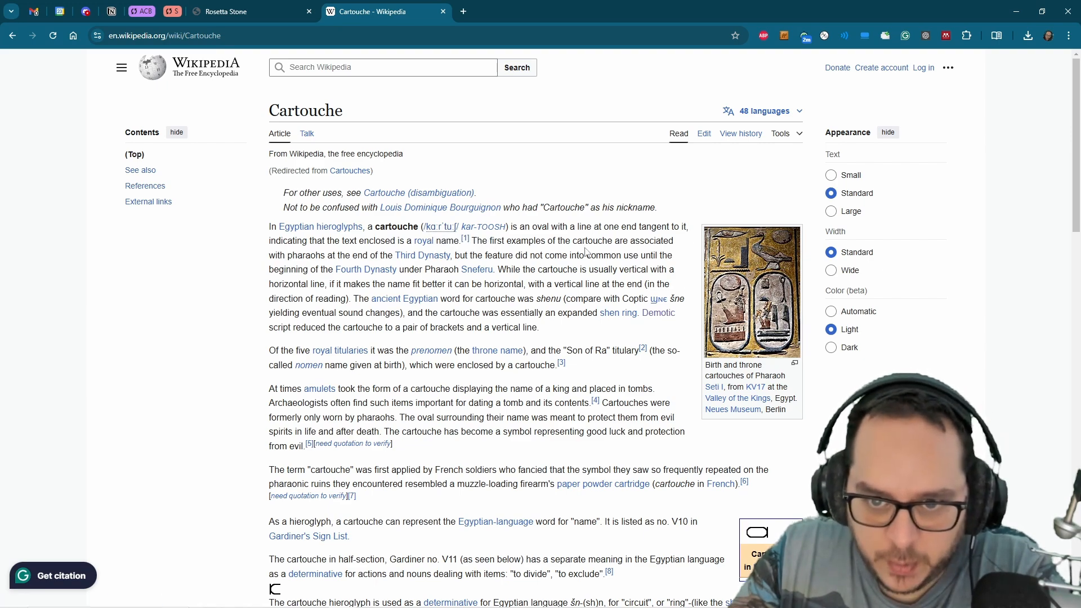
scroll(726, 316, "down", 5)
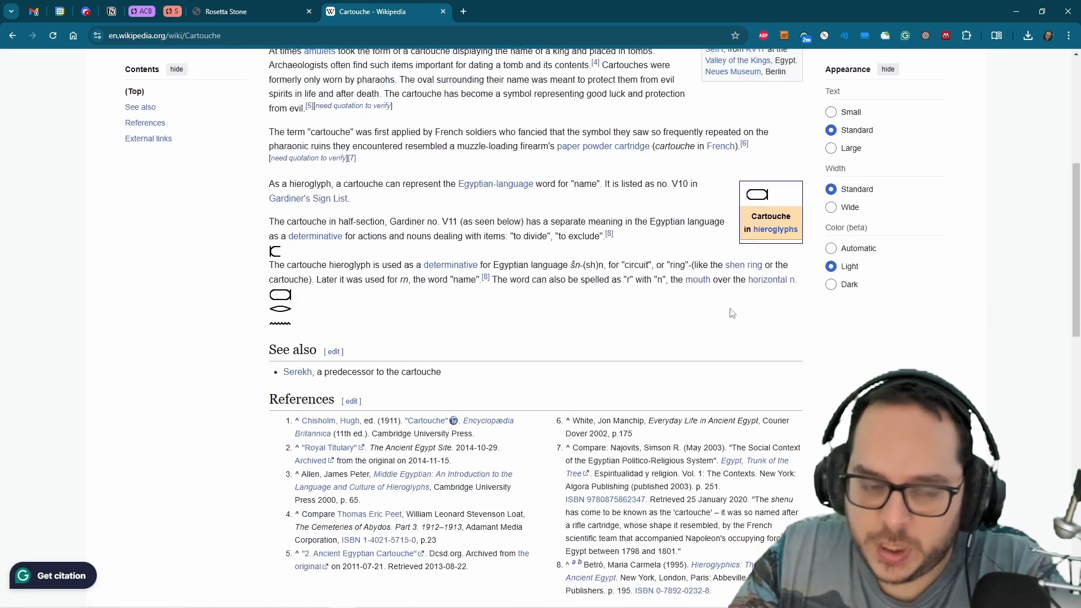
scroll(730, 313, "up", 5)
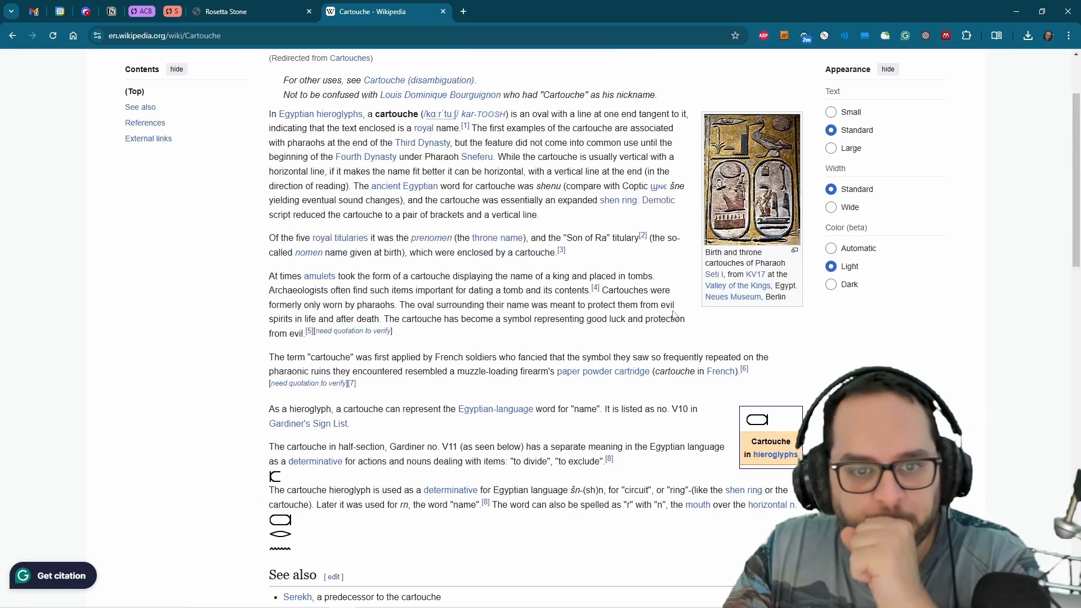
Search Google Images for "cartucho", then refine the search to "cartucho nintendo".
mouse_move(659, 312)
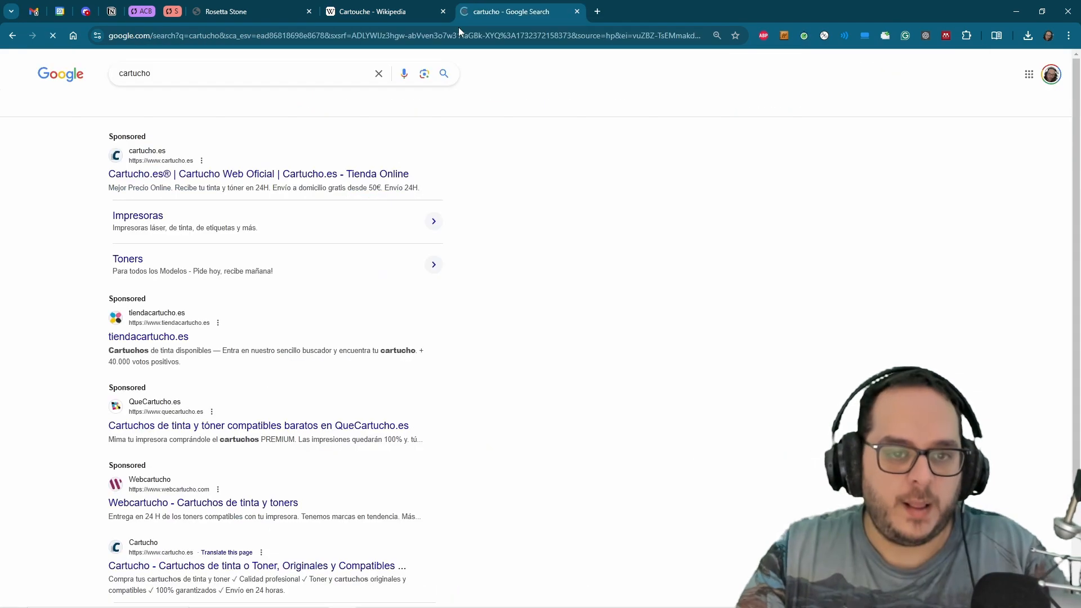
left_click(145, 107)
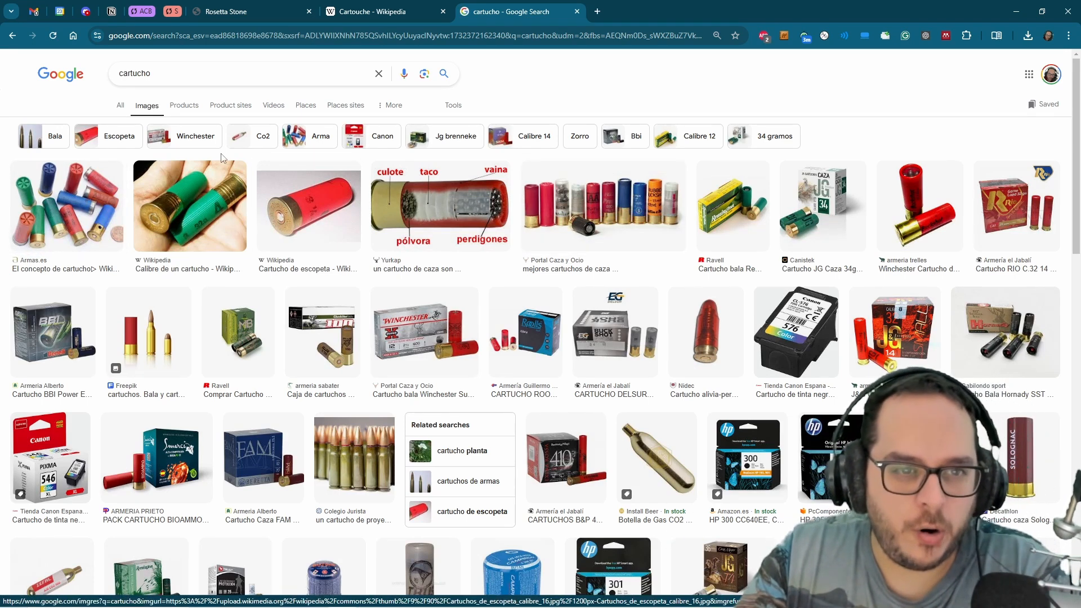
left_click(226, 68)
type("nintendo")
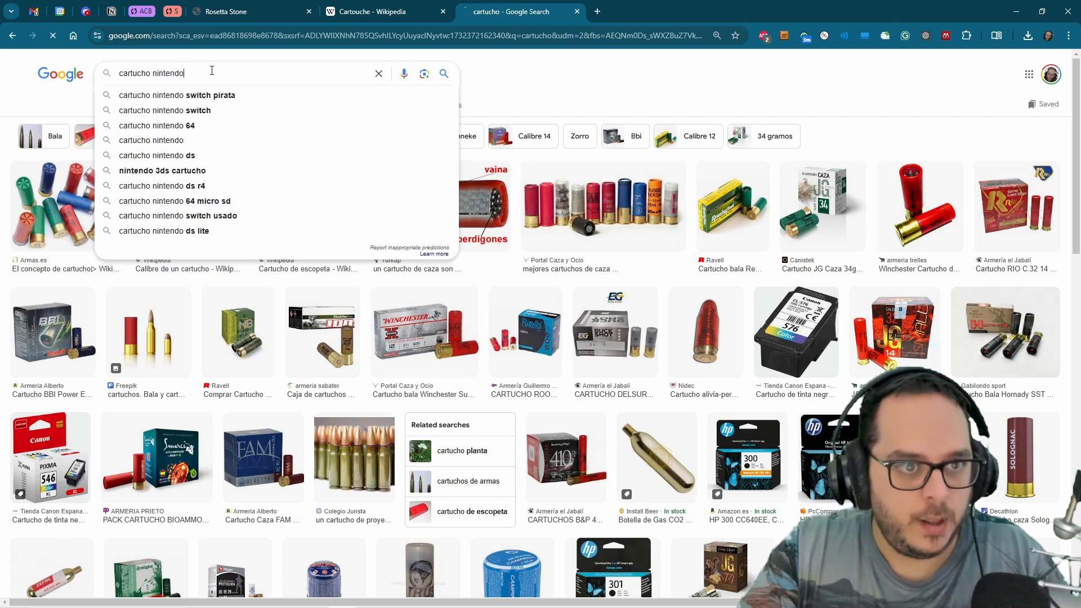
key("Return")
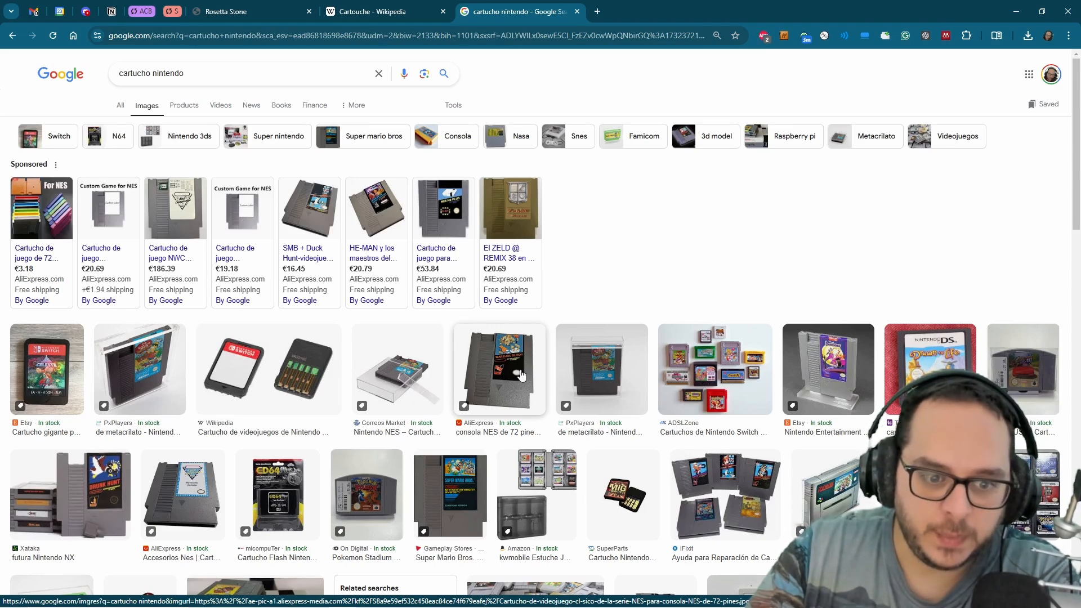
Return to the Wikipedia Cartouche article, examine its description of the shape and origin, then switch back to SuperMemo.
left_click(357, 20)
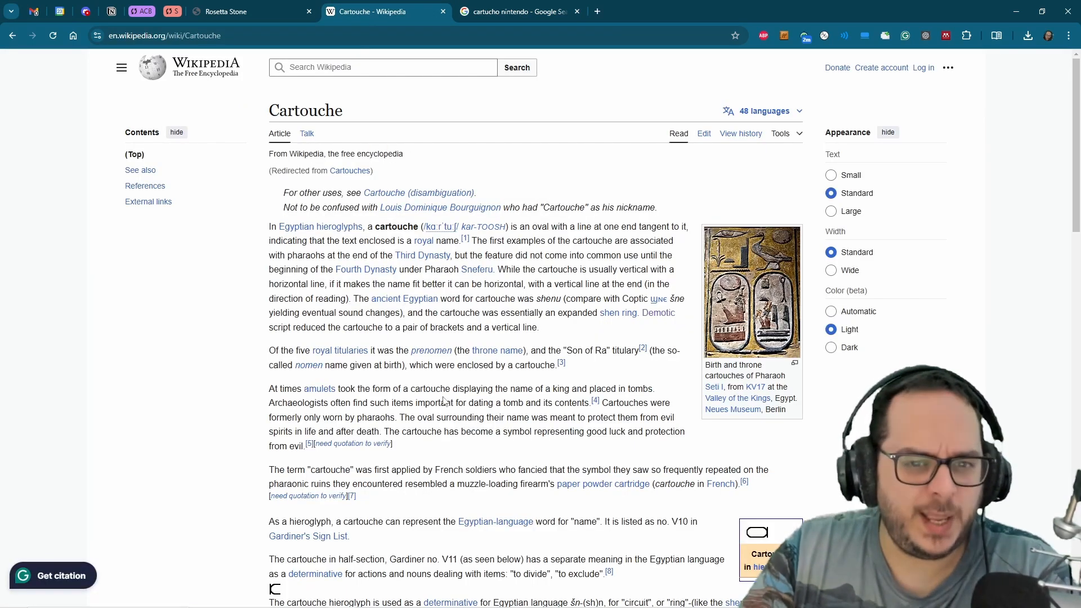
left_click(514, 12)
key("ctrl+shift+Tab")
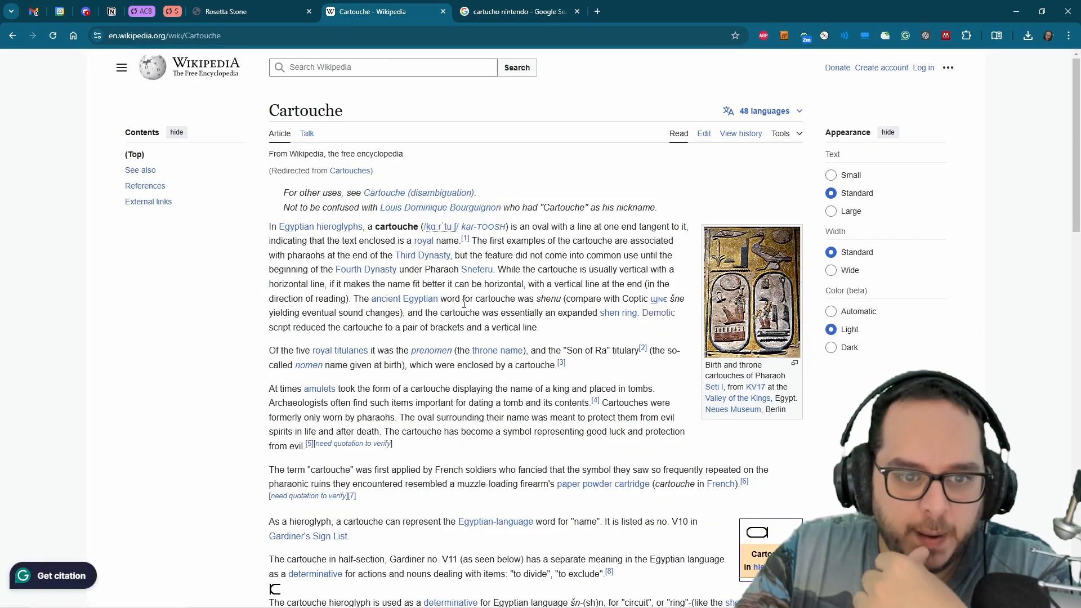
scroll(464, 304, "down", 2)
scroll(477, 340, "up", 2)
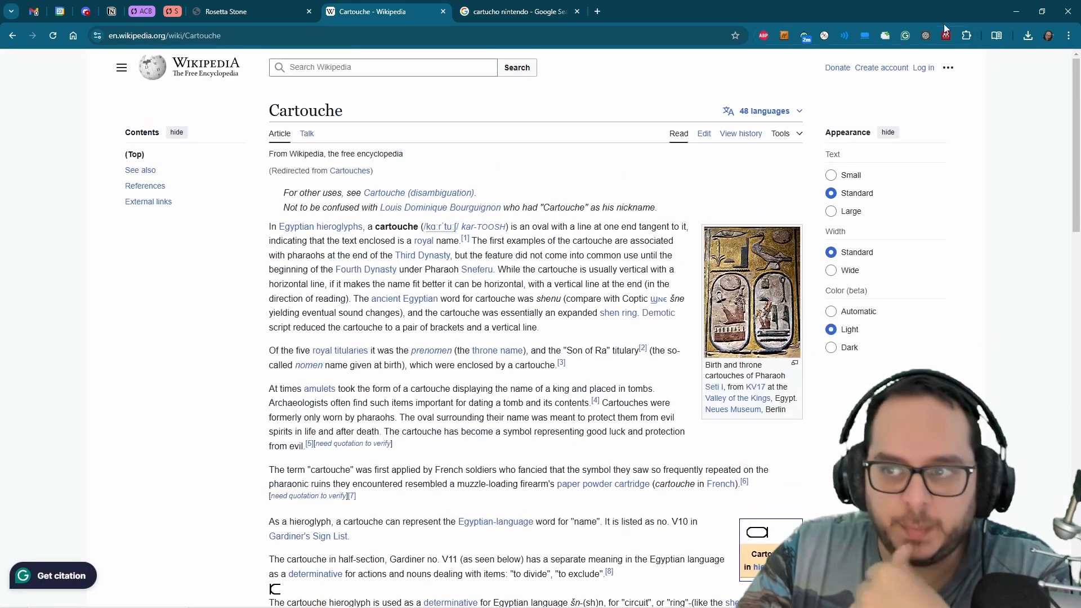
left_click(1025, 1)
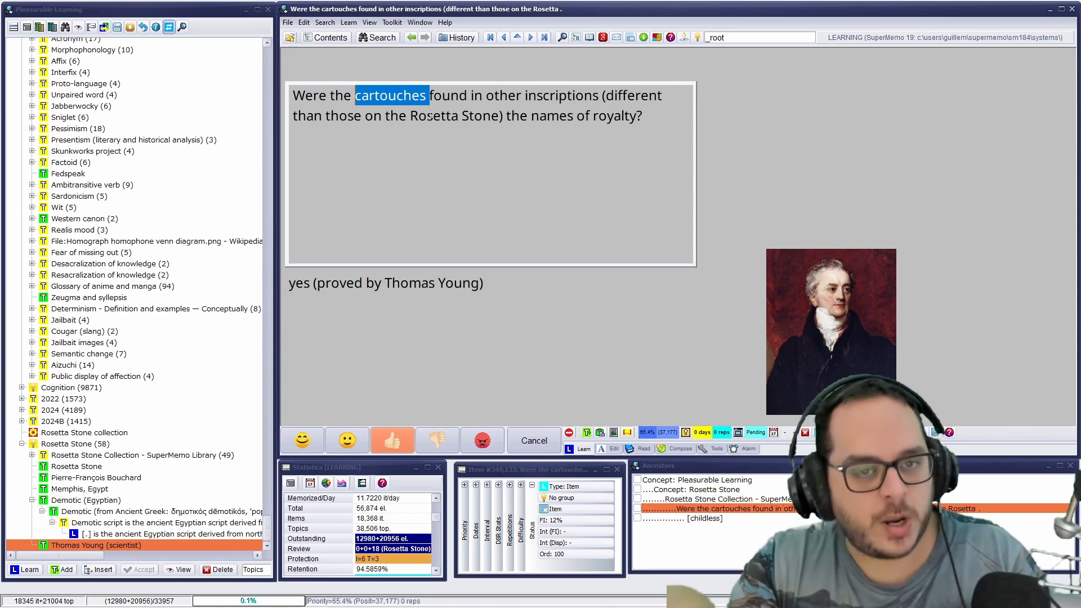
Try to reschedule the item on cartouches in other inscriptions with an interval of 10 days.
key("Escape")
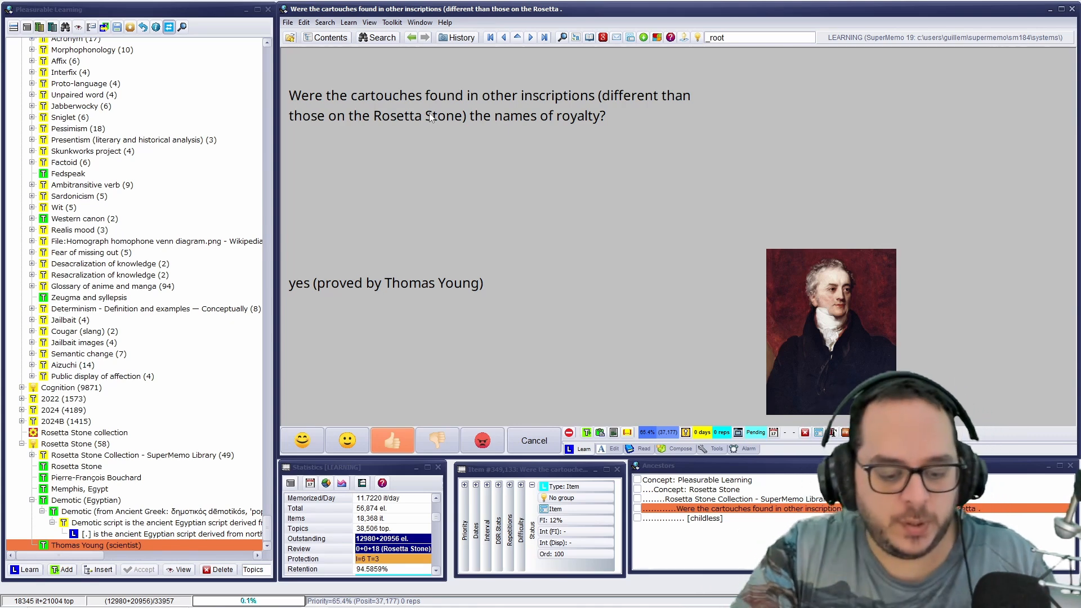
key("ctrl+j")
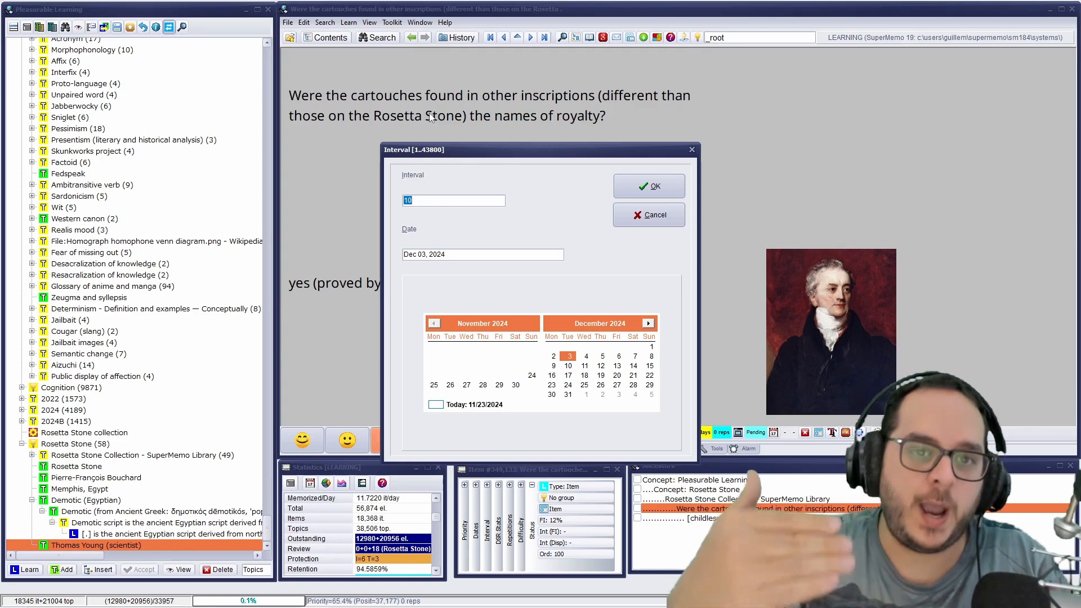
key("Return")
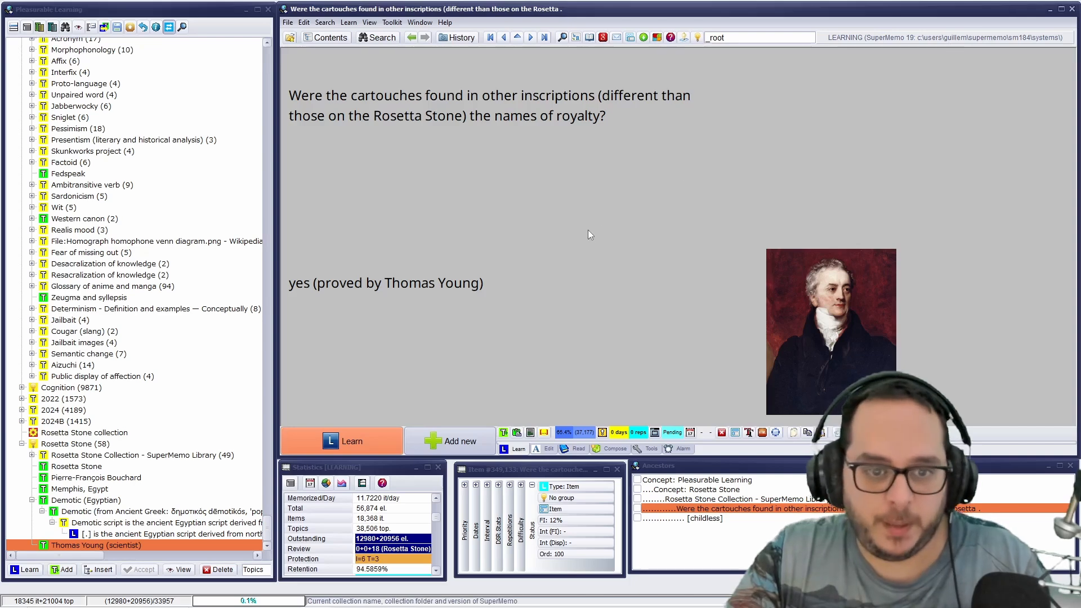
Import the Wikipedia article on Cartouche as a local page into the "4 - Humanities" concept group.
key("ctrl+shift+a")
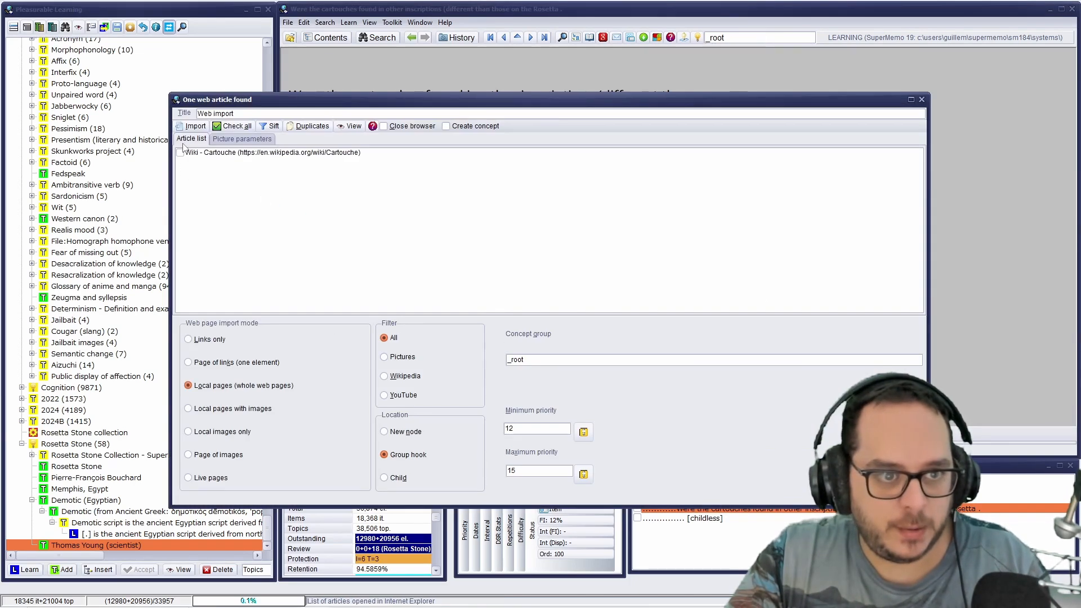
left_click(520, 362)
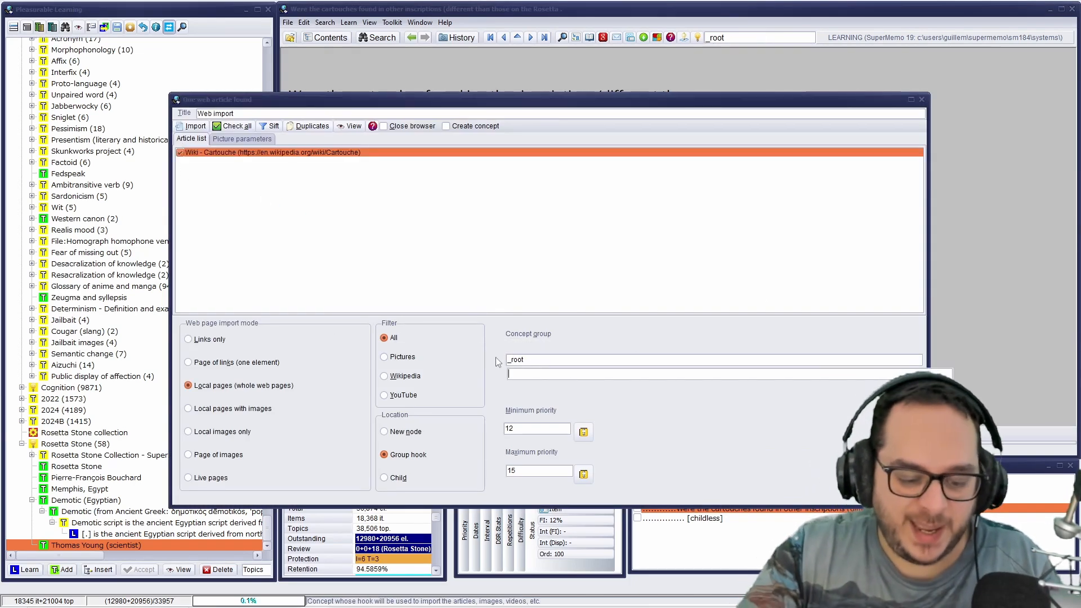
type("a")
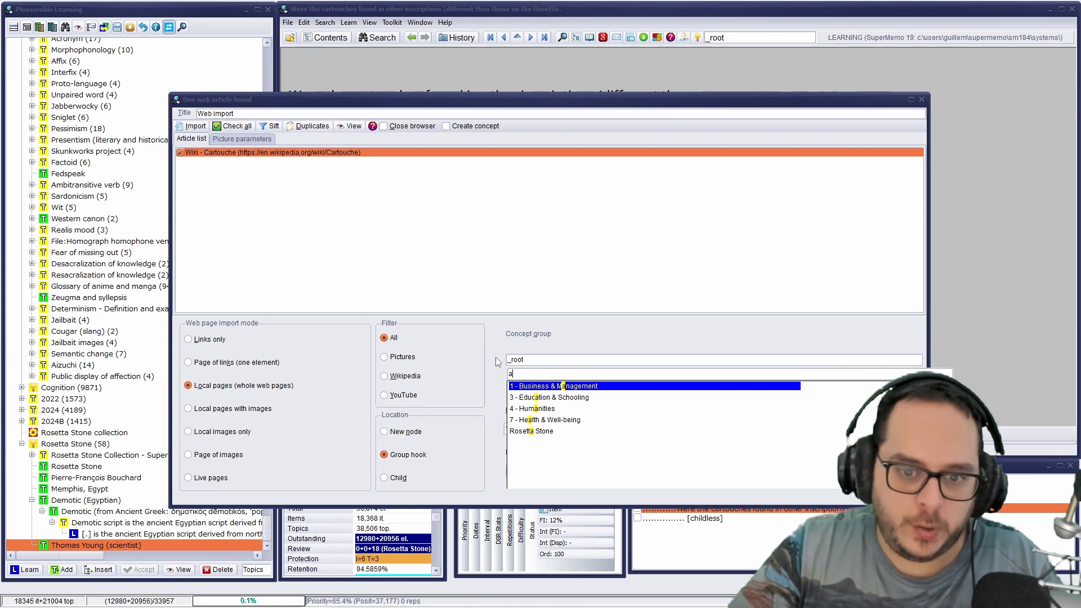
key("Down")
key("Down")
key("Return")
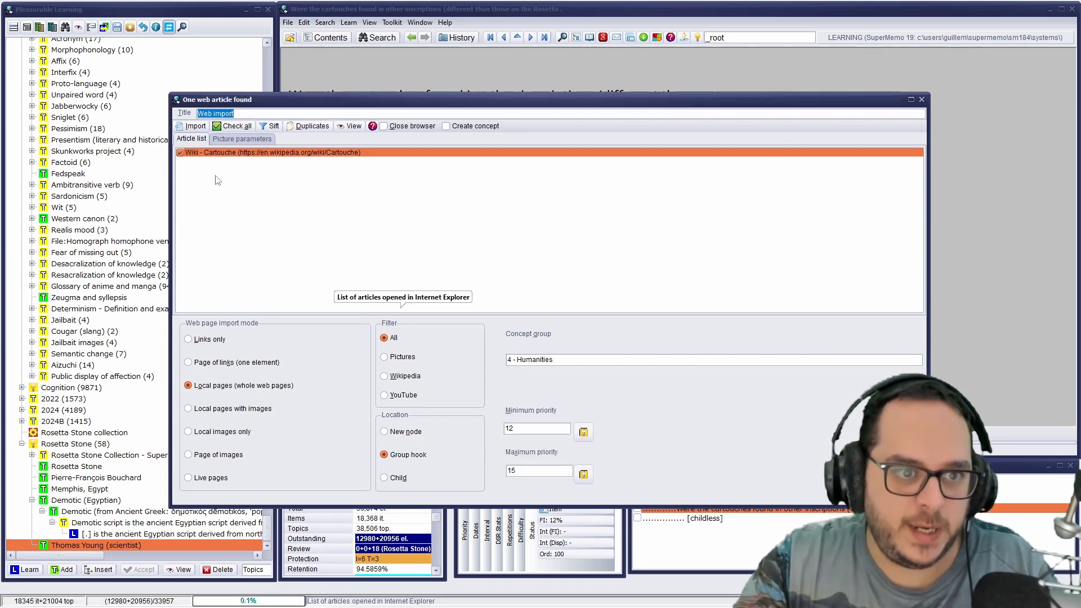
left_click(180, 128)
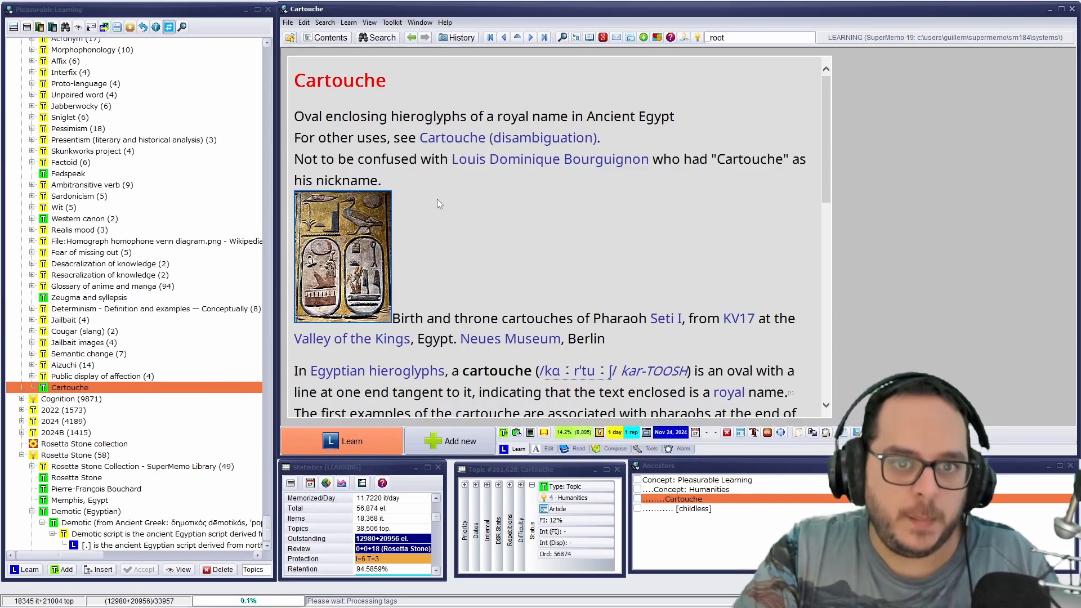
Download the Cartouche article's picture of Seti I's birth and throne cartouches and insert it into the topic.
left_click(543, 238)
scroll(540, 238, "down", 3)
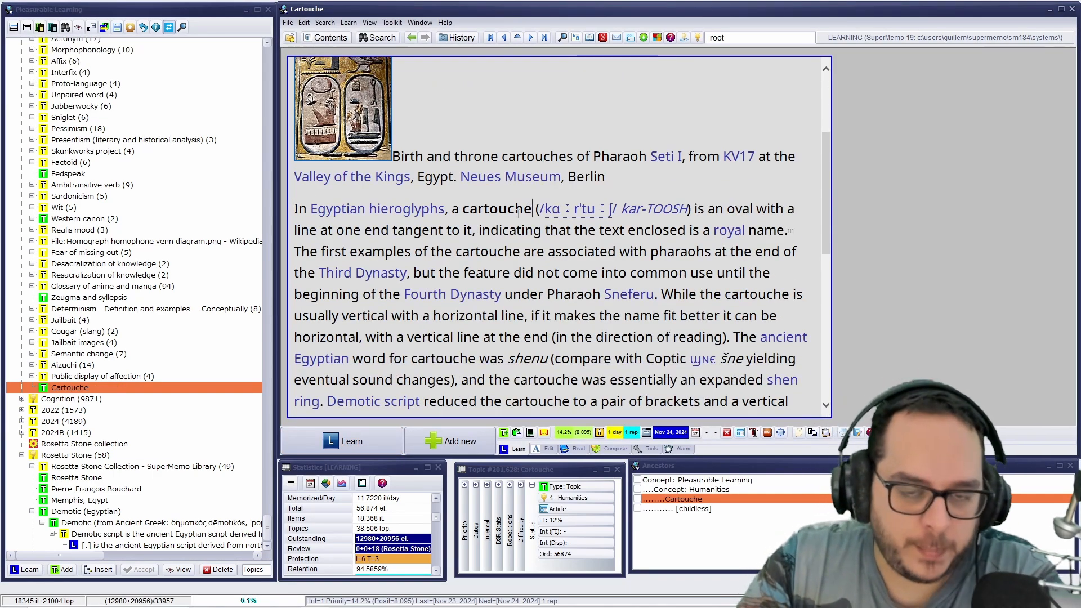
left_click_drag(532, 209, 460, 209)
left_click_drag(310, 209, 445, 209)
left_click(589, 273)
scroll(576, 276, "up", 2)
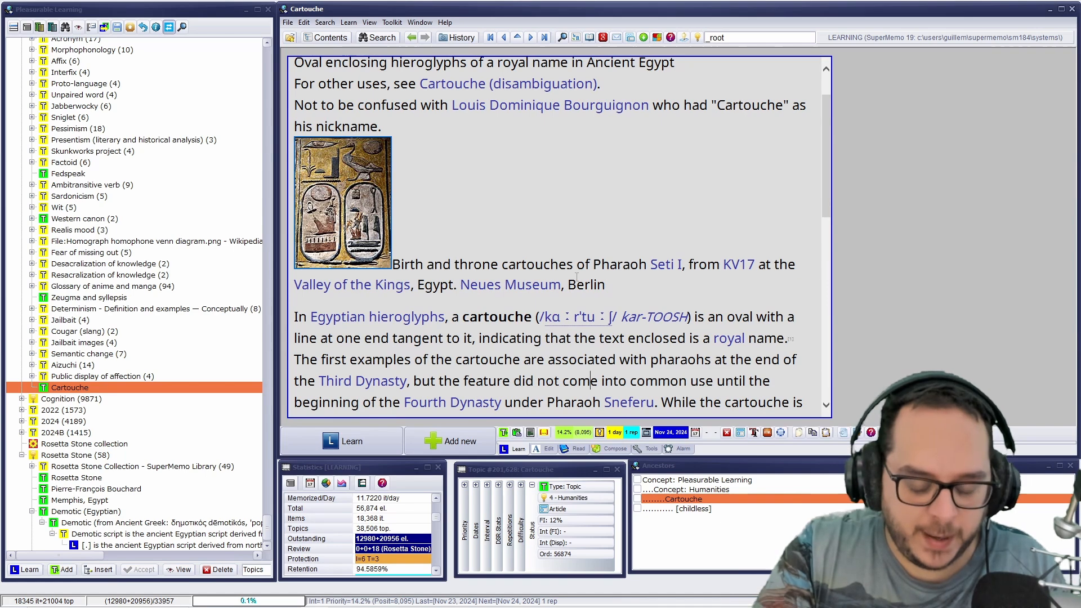
key("ctrl+F8")
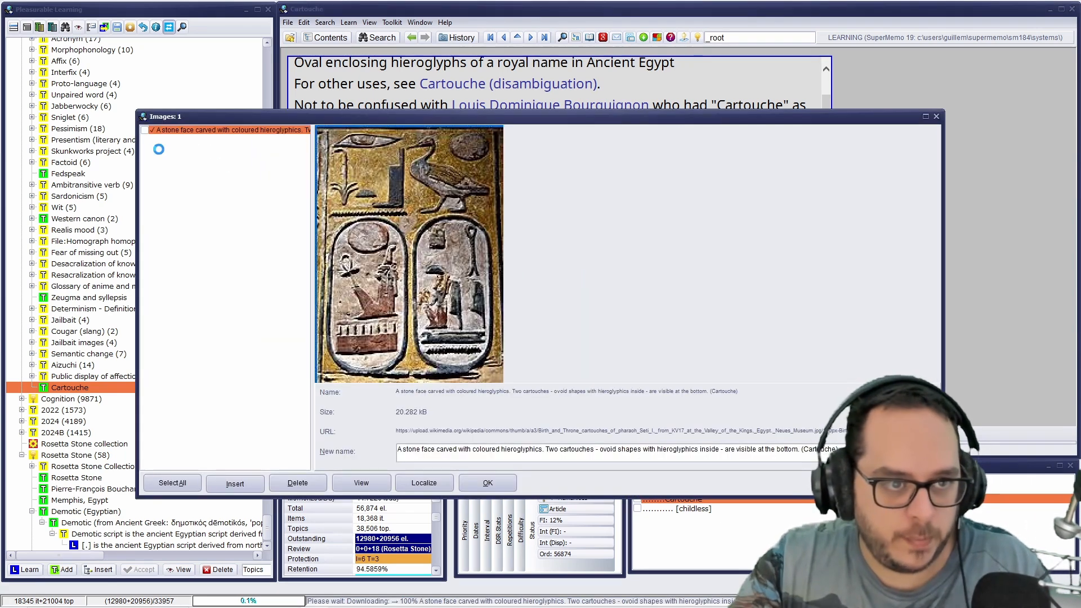
left_click(146, 130)
left_click(233, 480)
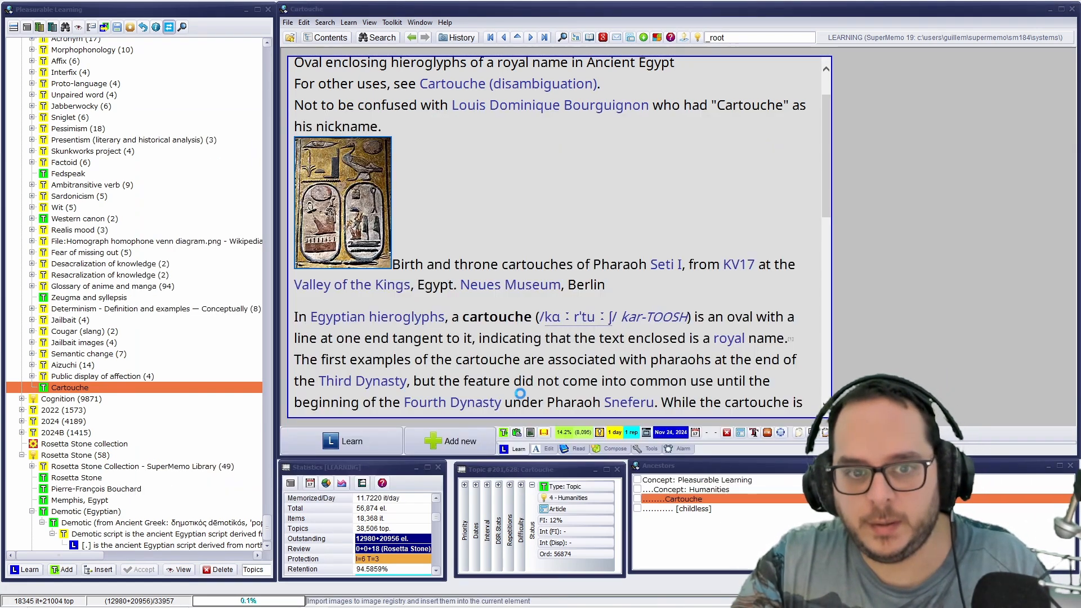
Create a cloze item with "cartouche" as the answer from the extract "Oval enclosing hieroglyphs of a royal name in Ancient Egypt cartouche".
key("alt+z")
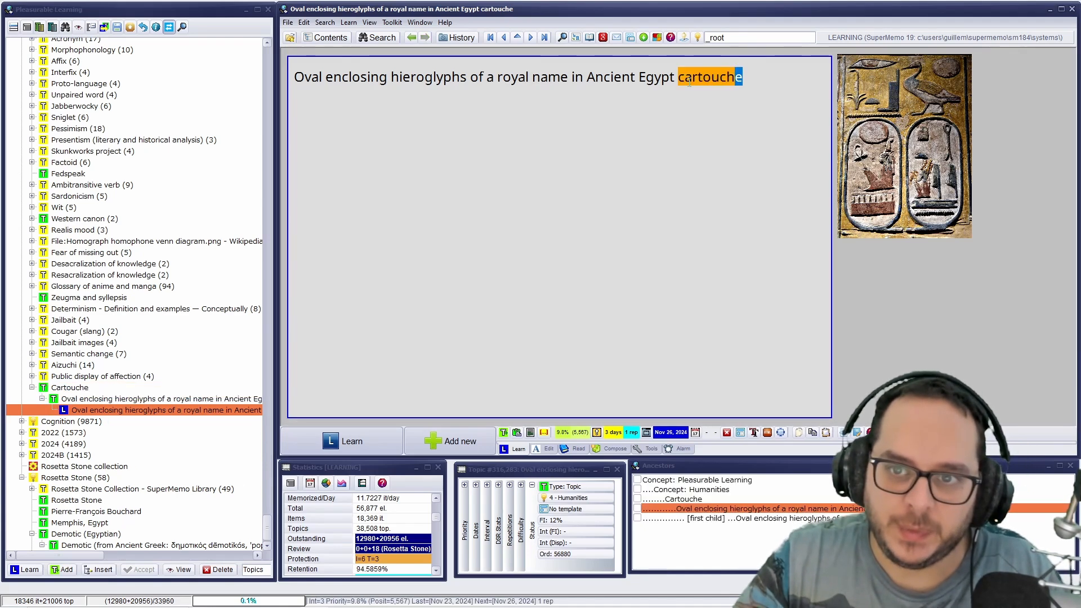
key("ctrl+shift+Return")
key("Return")
key("Return")
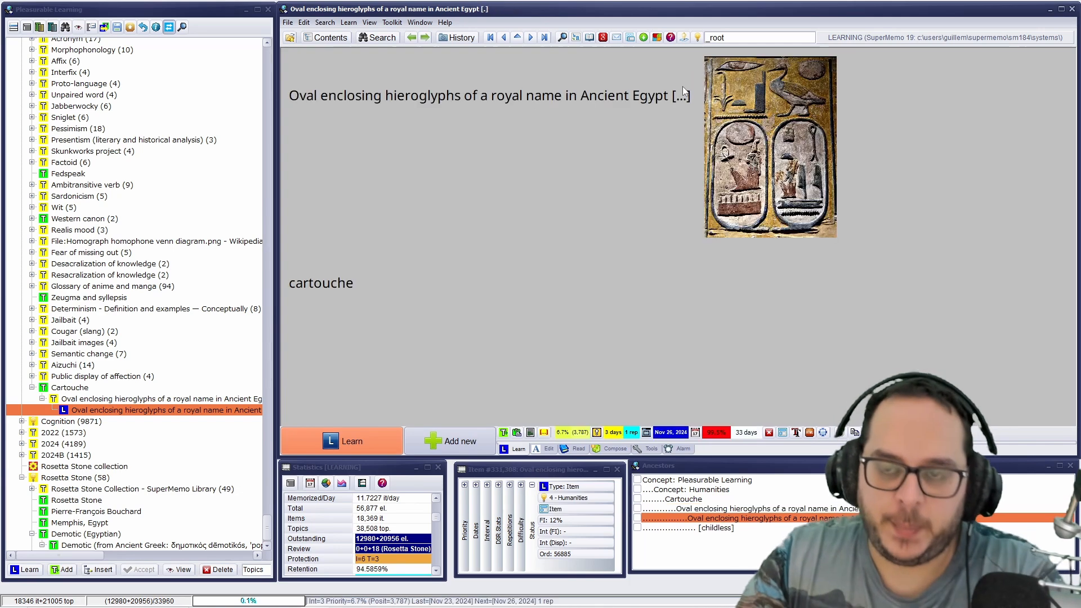
Compress the item's cartouche image to a maximum size of 1000 kB and replace the original file.
right_click(701, 123)
mouse_move(770, 140)
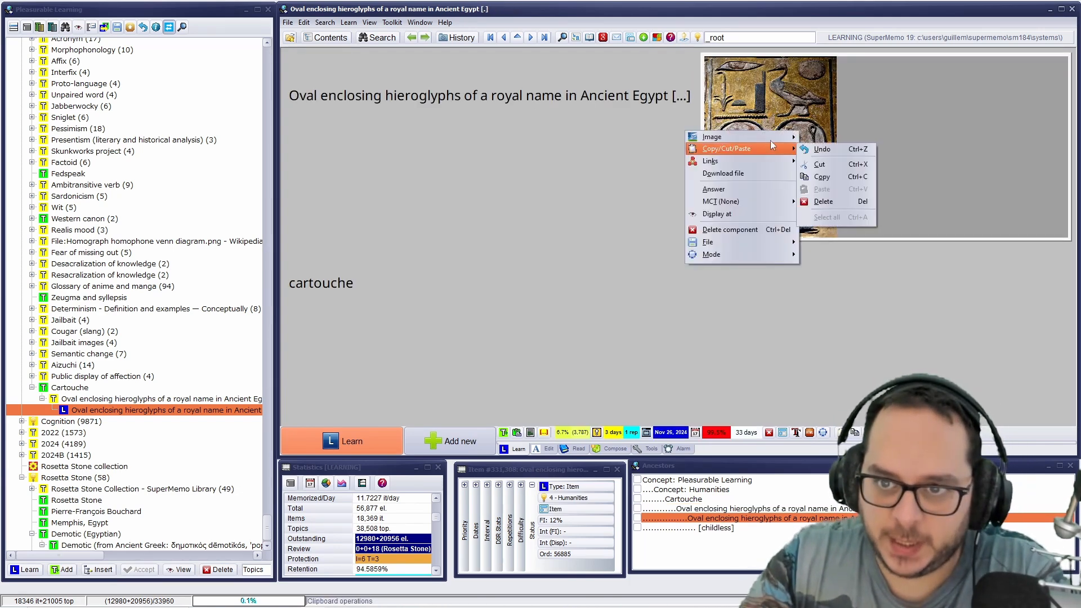
left_click(851, 197)
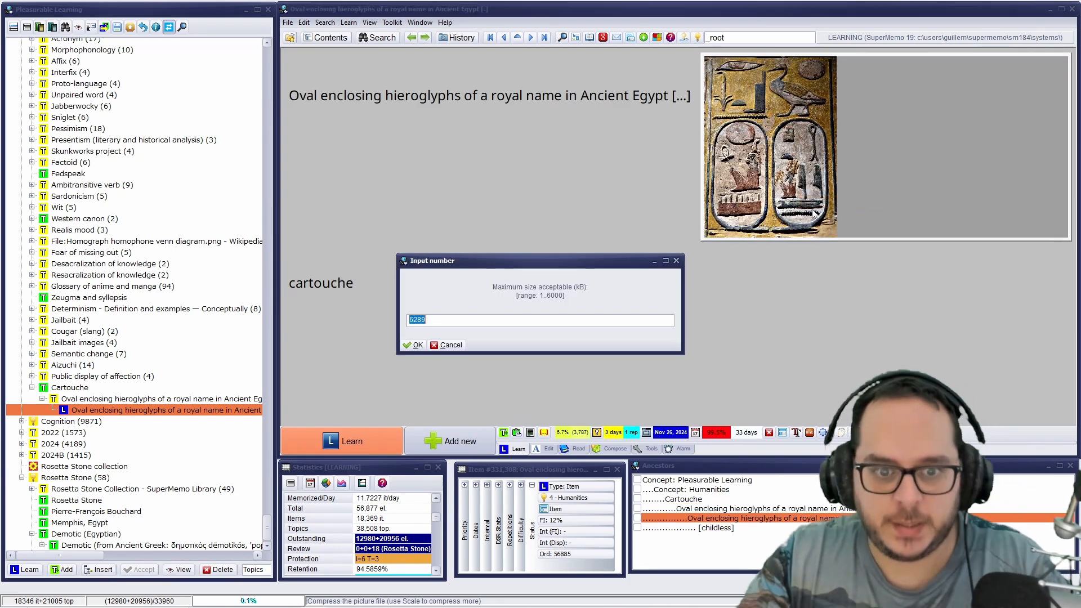
type("5000")
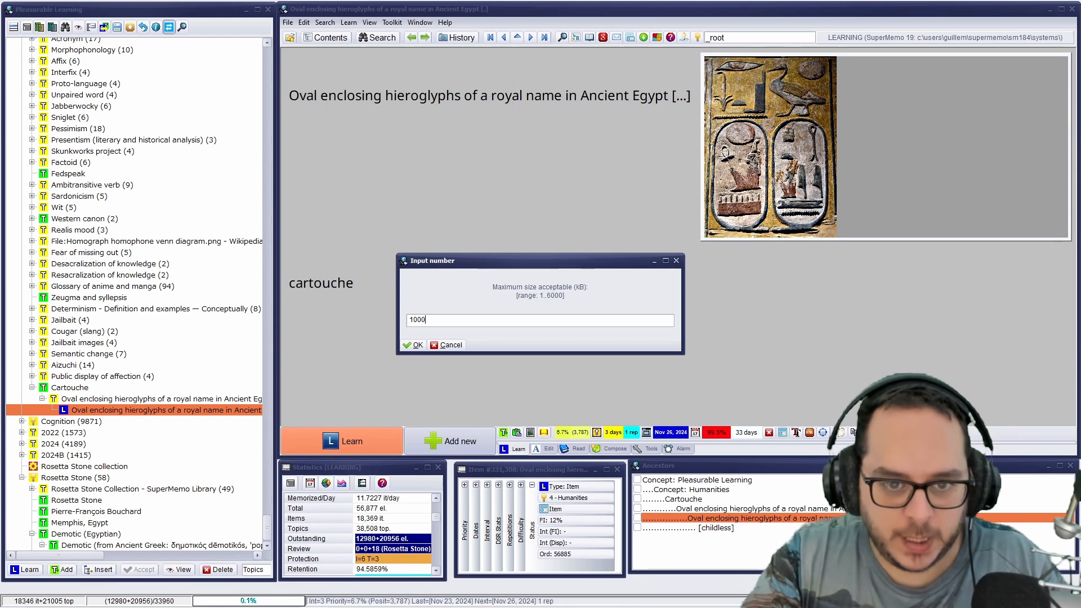
key("Return")
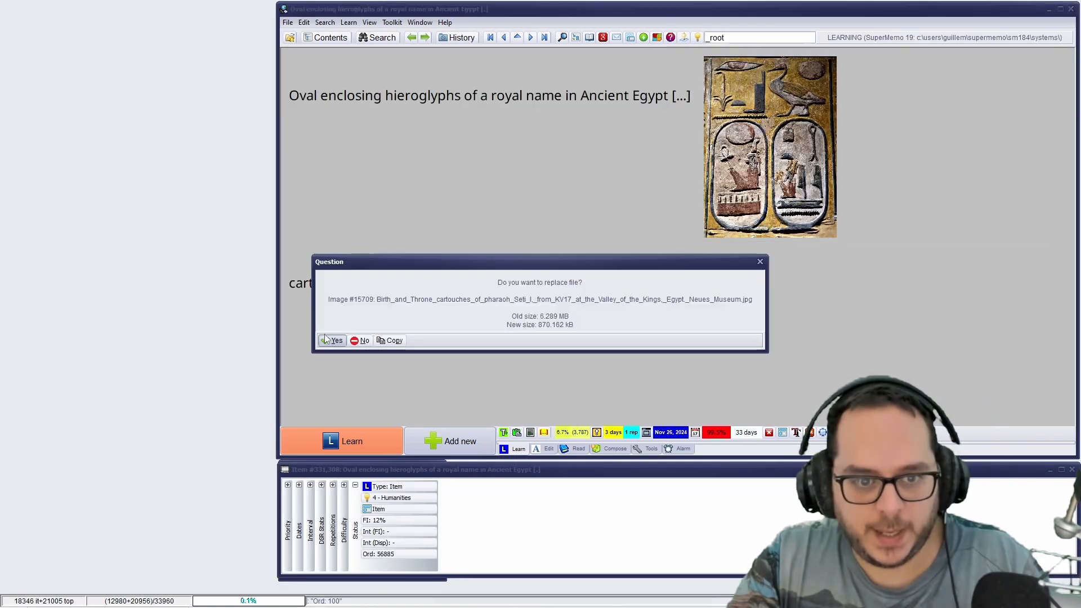
left_click(329, 343)
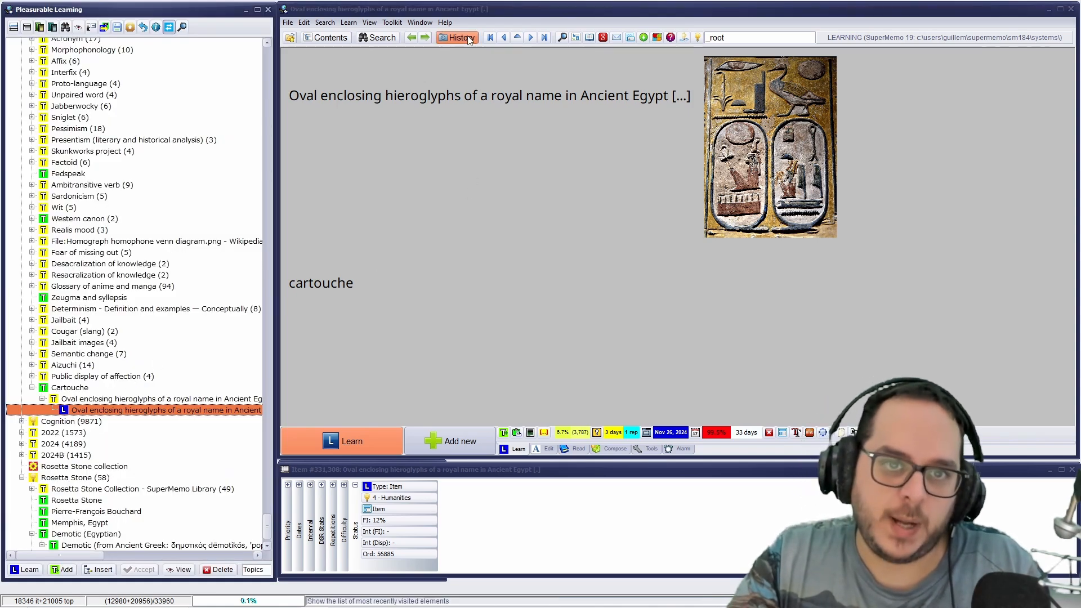
Return to the Cartouche topic and extract the full sentence from "In Egyptian hieroglyphs, a cartouche" to "royal name.".
left_click(412, 38)
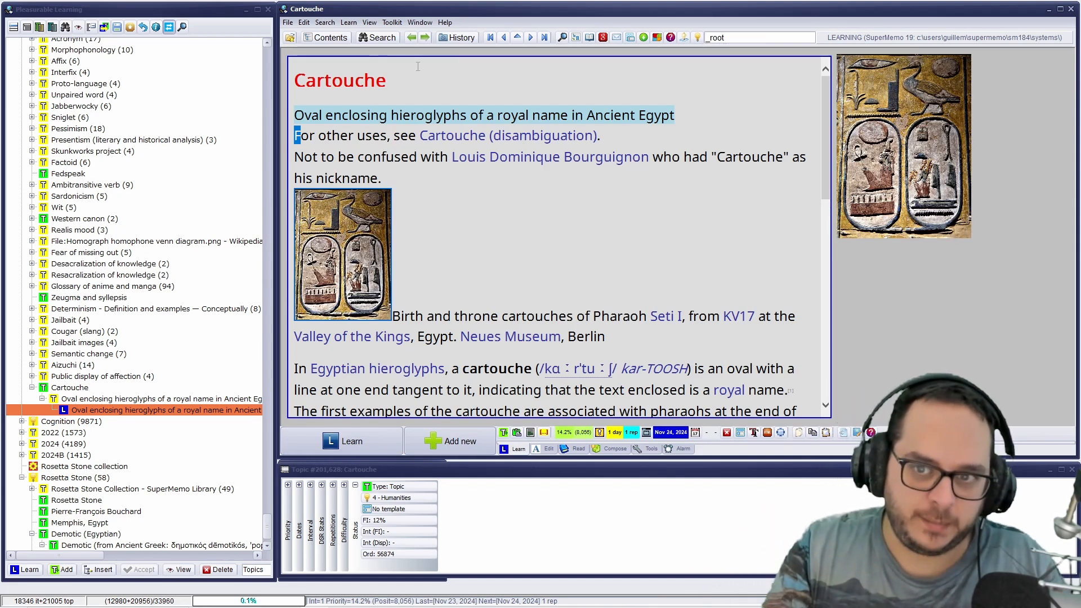
key("alt")
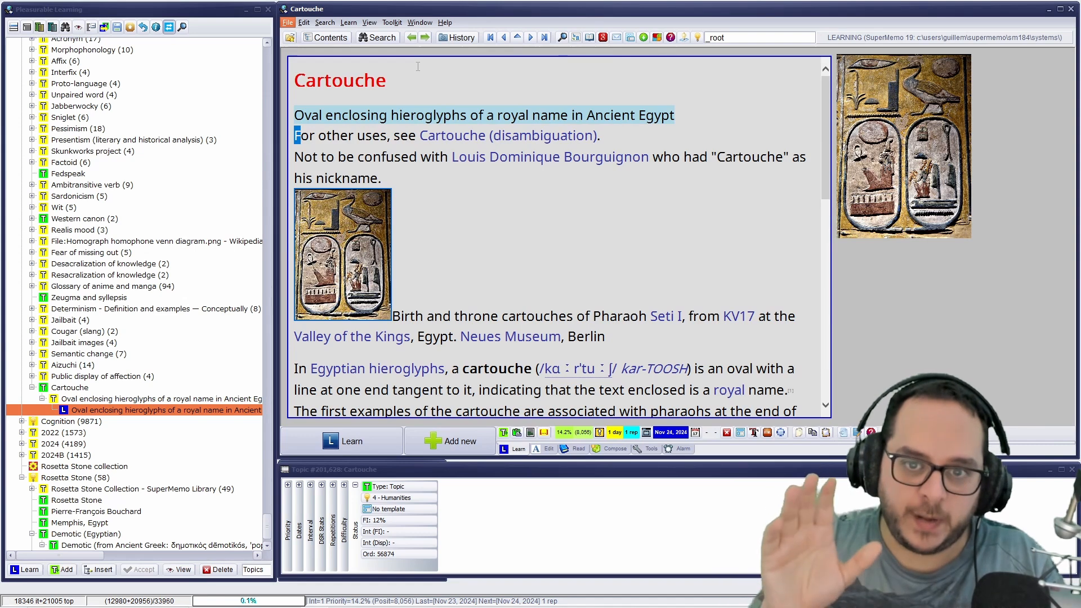
left_click(484, 368)
scroll(484, 355, "down", 2)
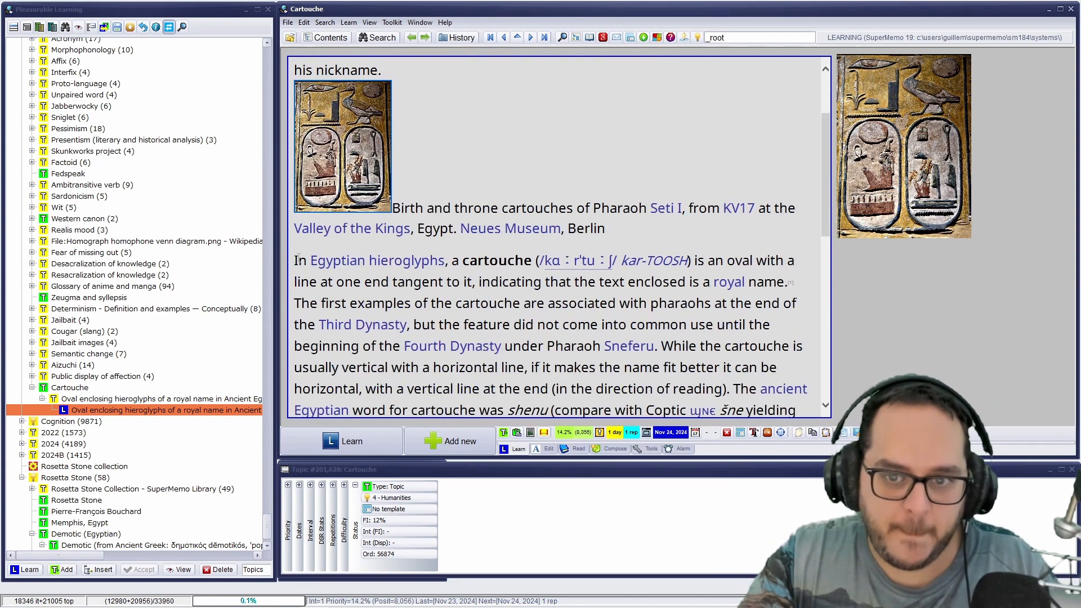
left_click_drag(298, 260, 723, 260)
key("alt+x")
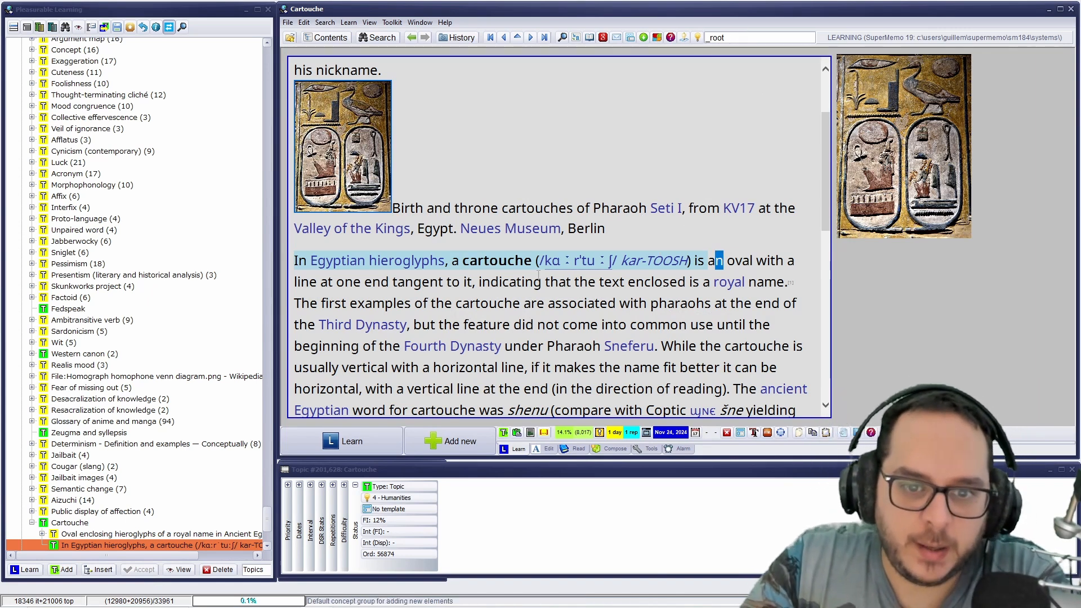
left_click_drag(788, 283, 295, 261)
key("alt+x")
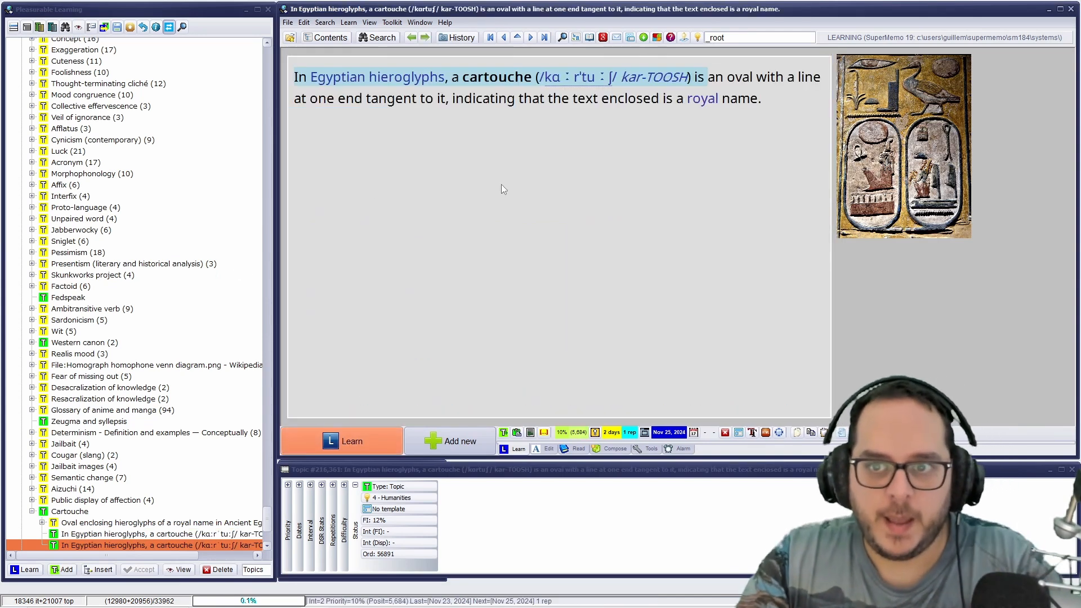
Delete the bracketed pronunciation and the word "is" following "cartouche" from the extracted sentence.
left_click(686, 212)
left_click_drag(707, 77, 539, 79)
key("Delete")
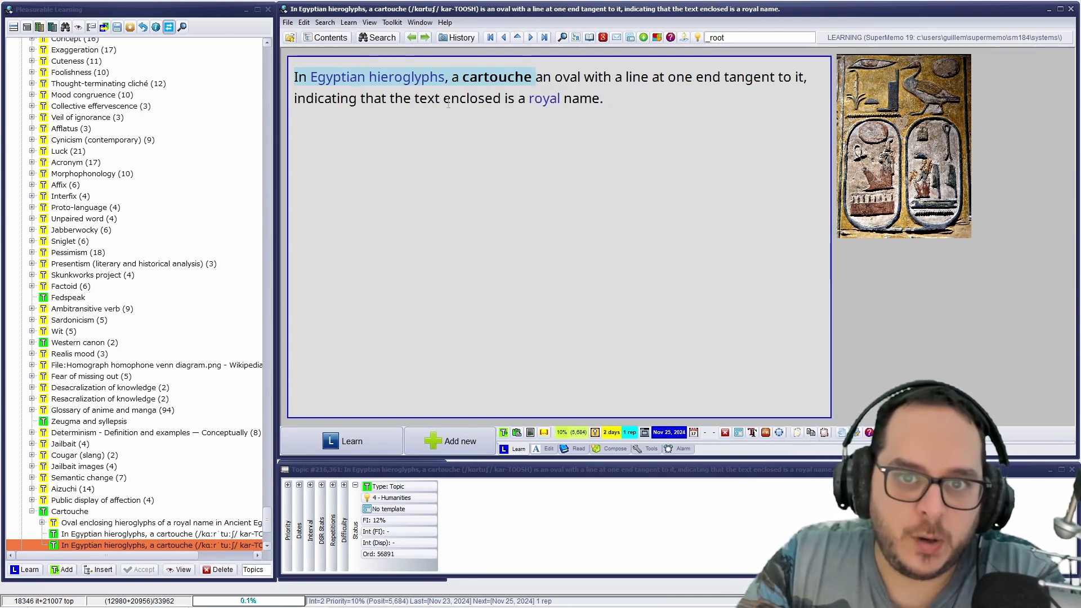
Create a cloze item from the shortened extract with "royal name" as the answer and open it.
left_click_drag(523, 99, 599, 99)
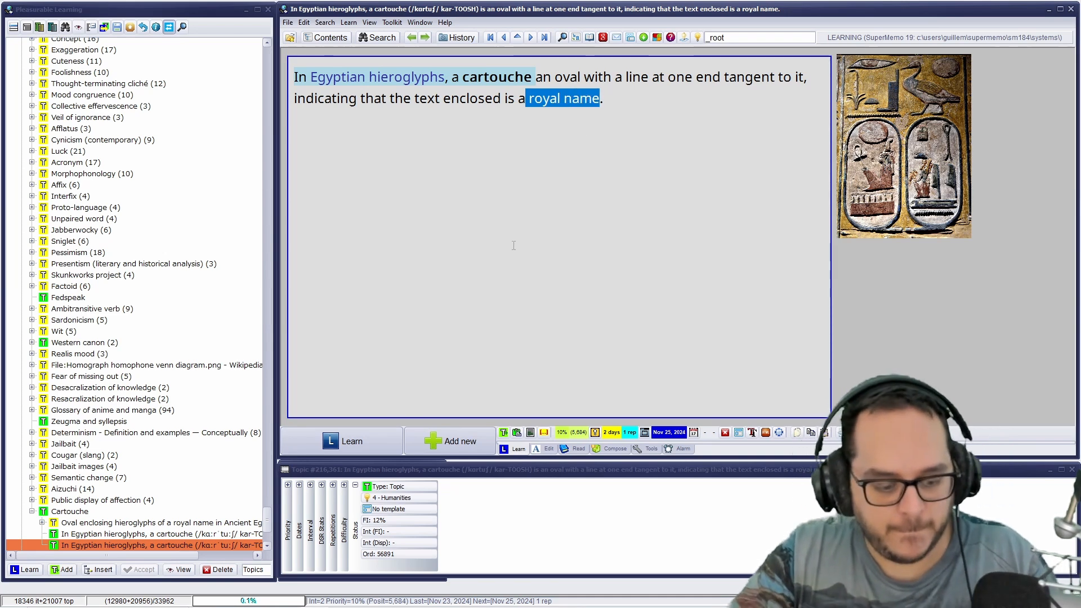
key("alt+z")
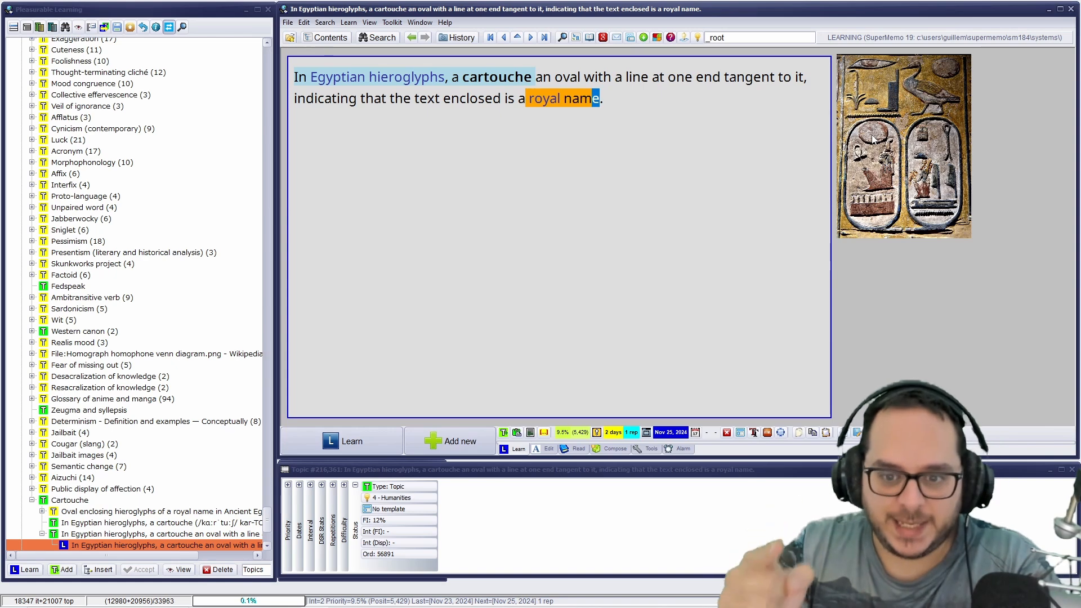
key("ctrl+shift+Return")
key("Return")
key("Return")
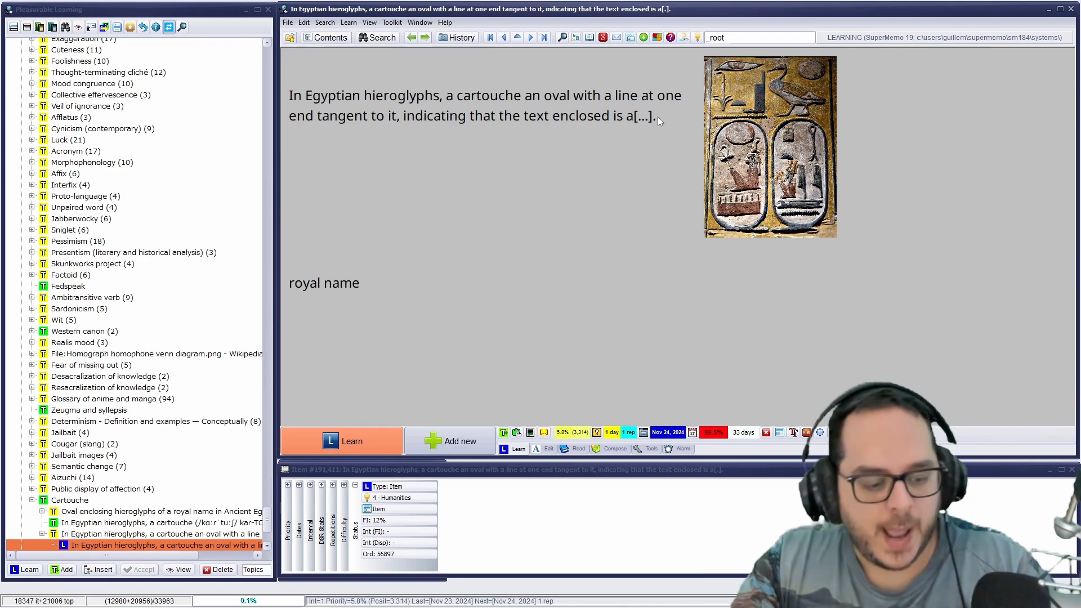
Go back to the item on who deciphered Ptolemy's cartouche and search the image registry for "cart" to fill its empty image component.
key("alt+Left")
key("alt+Left")
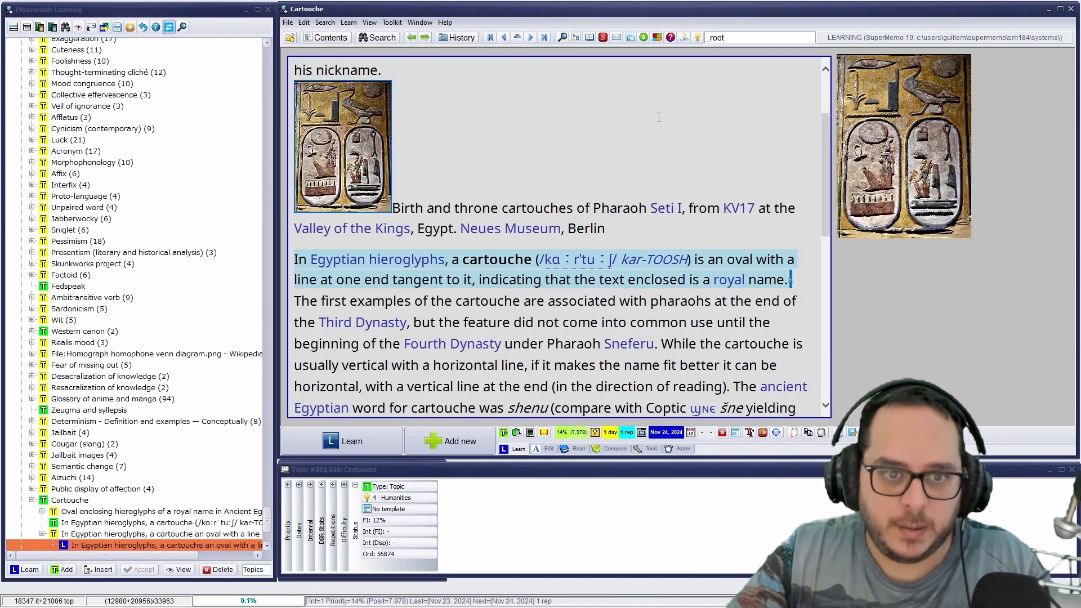
key("alt+Left")
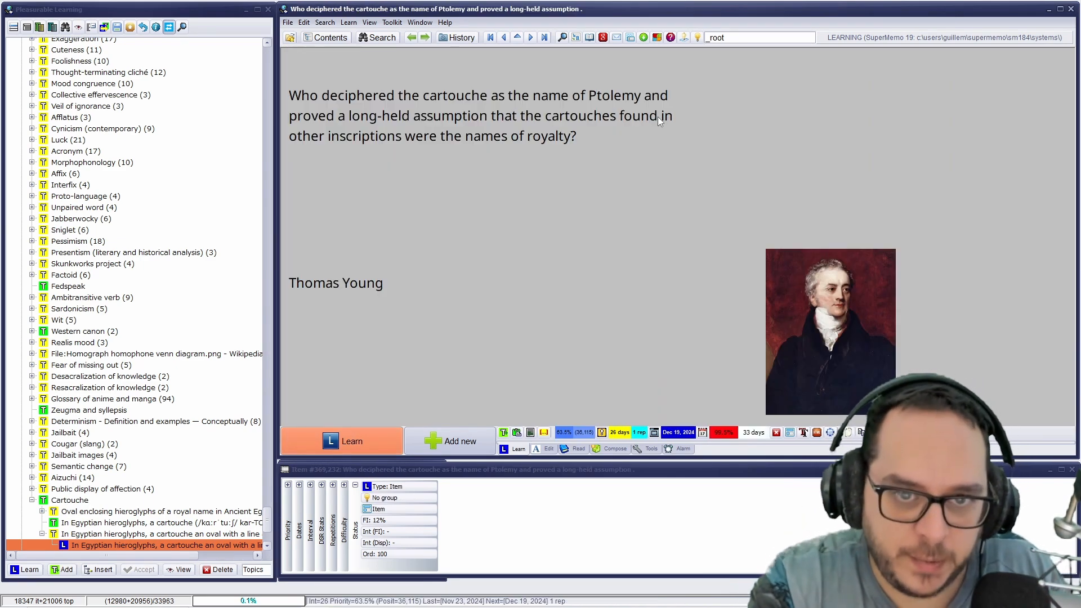
left_click(834, 103)
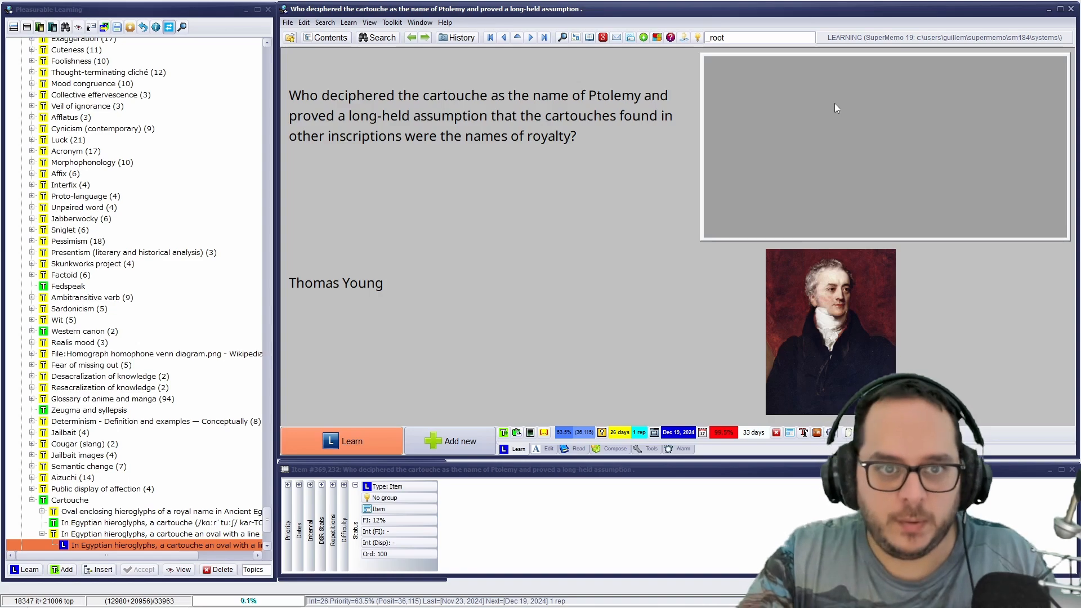
key("ctrl+F8")
type("cart")
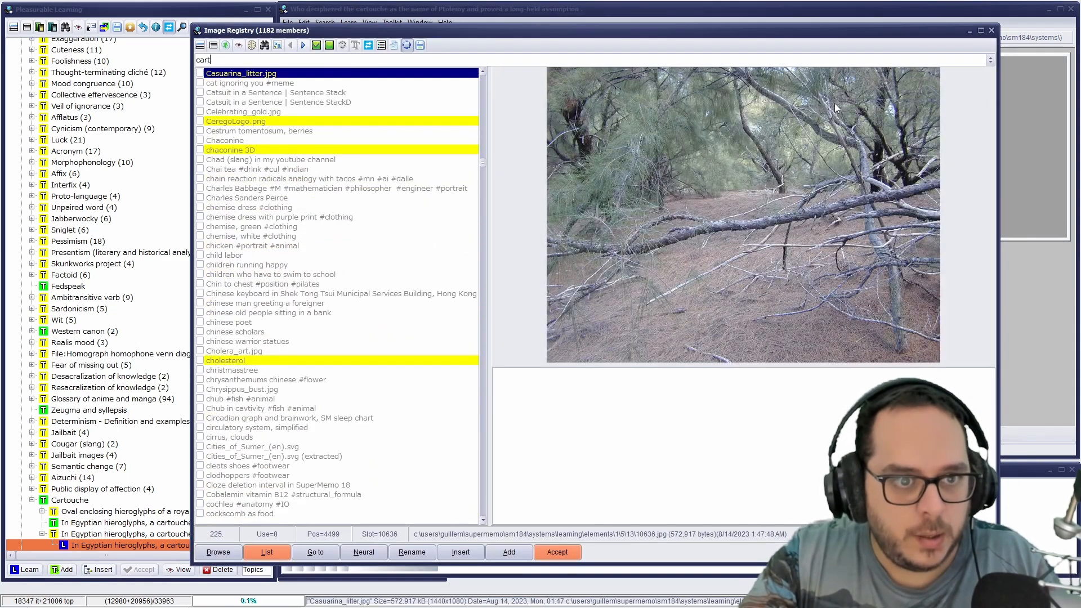
key("BackSpace")
key("BackSpace")
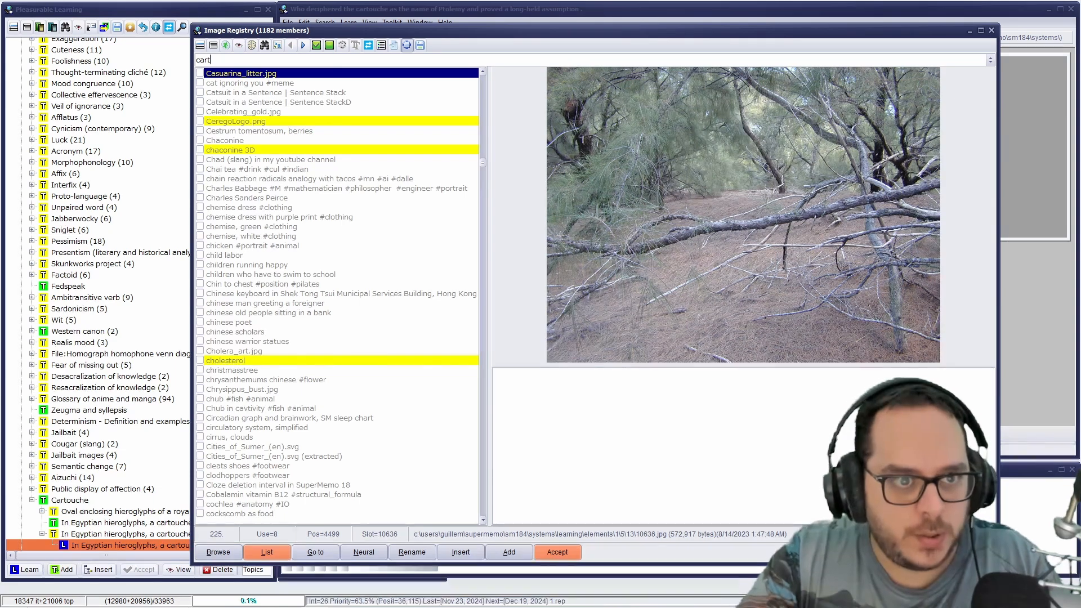
key("BackSpace")
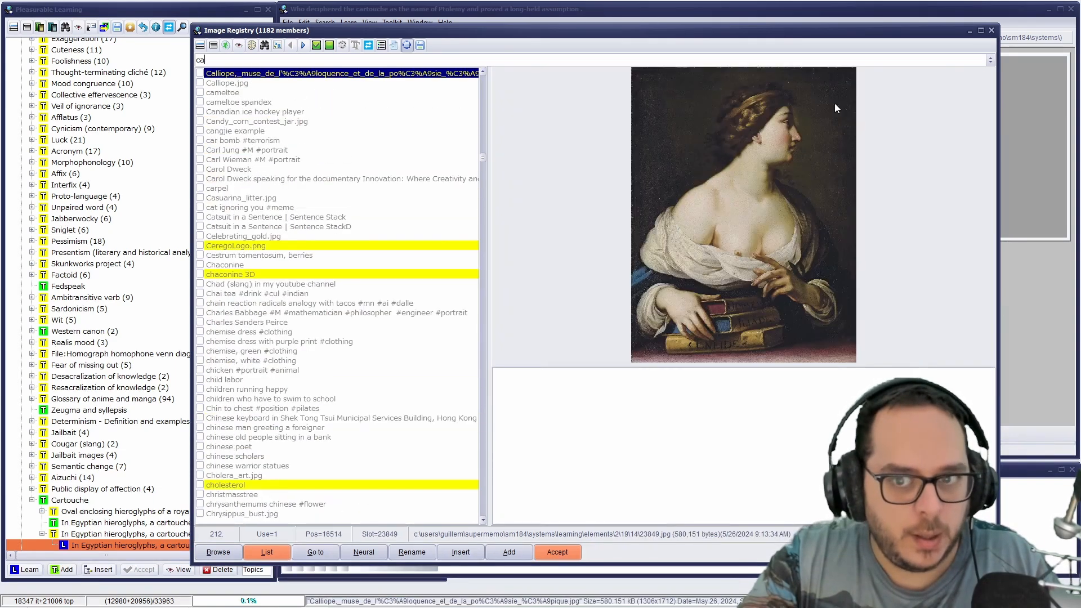
type("rt")
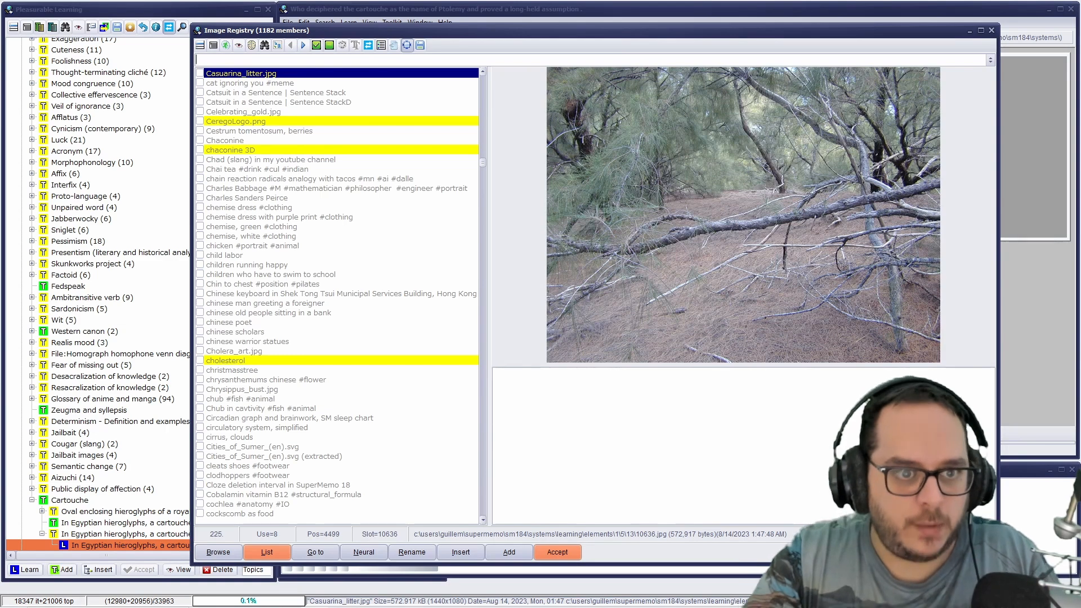
key("Escape")
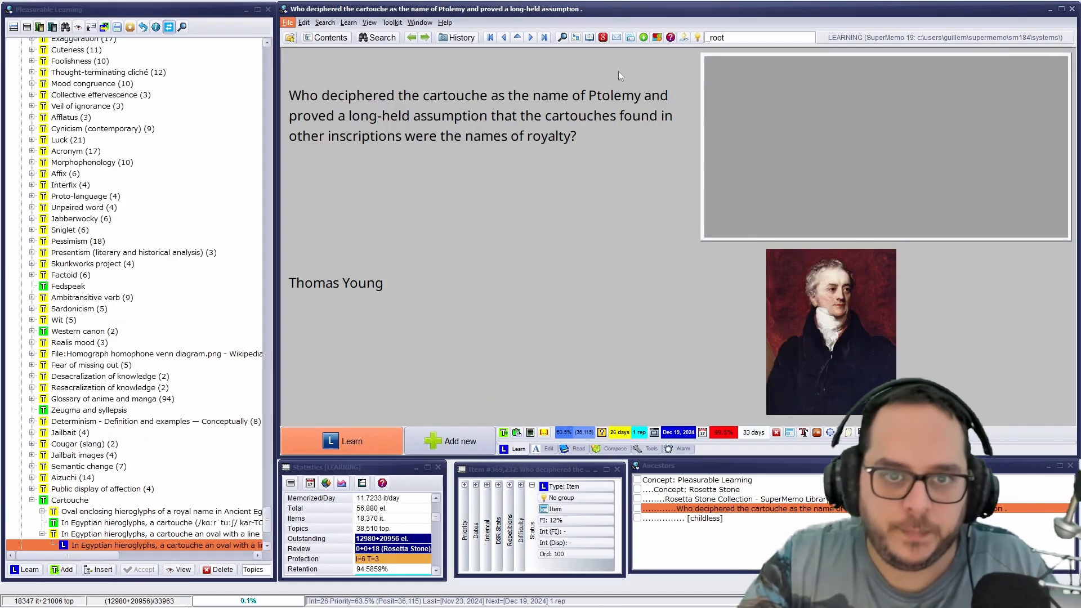
Go back through the visited elements to the item on cartouches found in other inscriptions.
key("alt+Left")
key("alt+Left")
key("alt+Left")
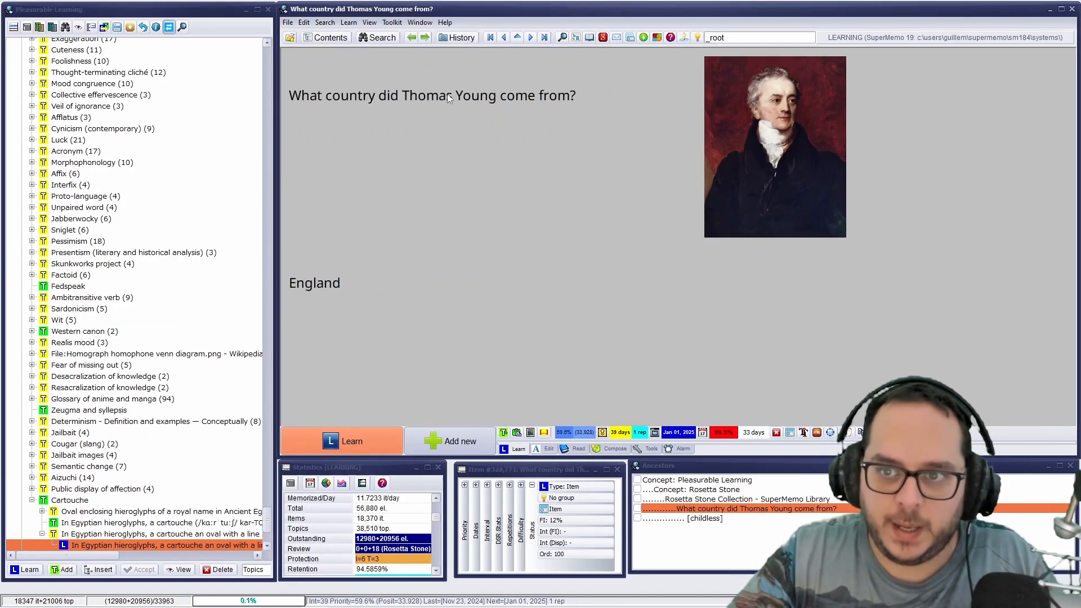
key("alt+Left")
key("alt+Left")
key("alt+Left")
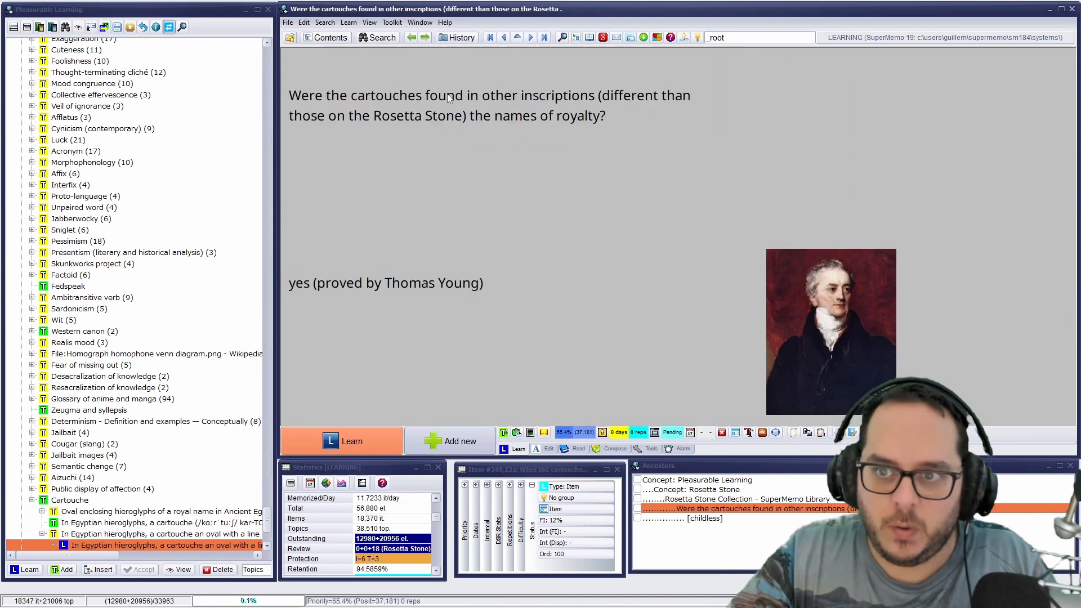
Go back to the item defining the oval around a royal name, drop the .jpg extension from its picture's registry name and copy "cartouches" from that name.
key("alt+Left")
key("alt+Left")
key("alt+Left")
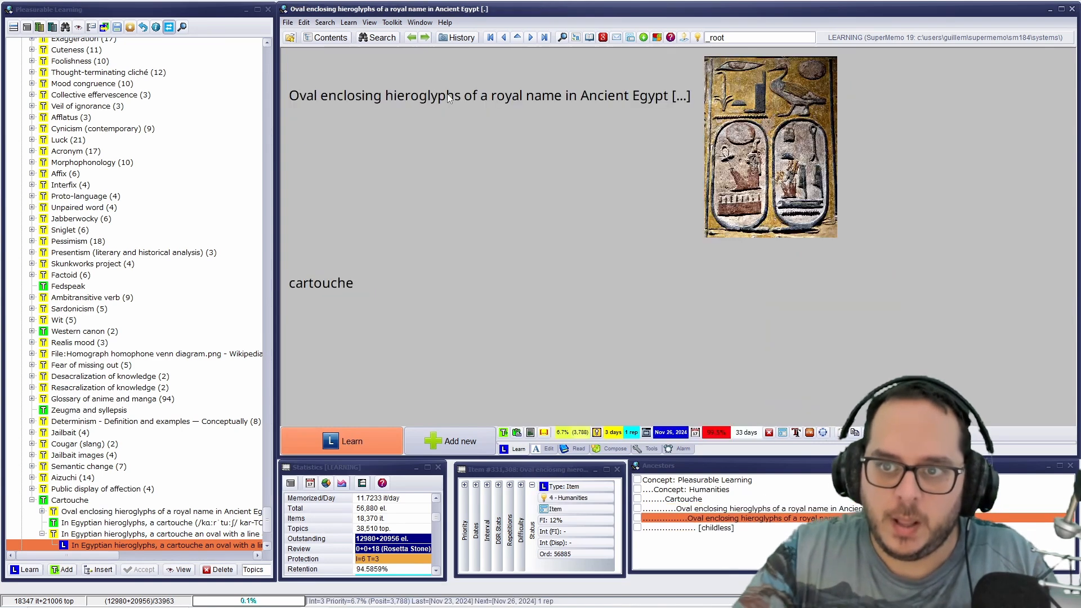
left_click(785, 189)
key("alt+r")
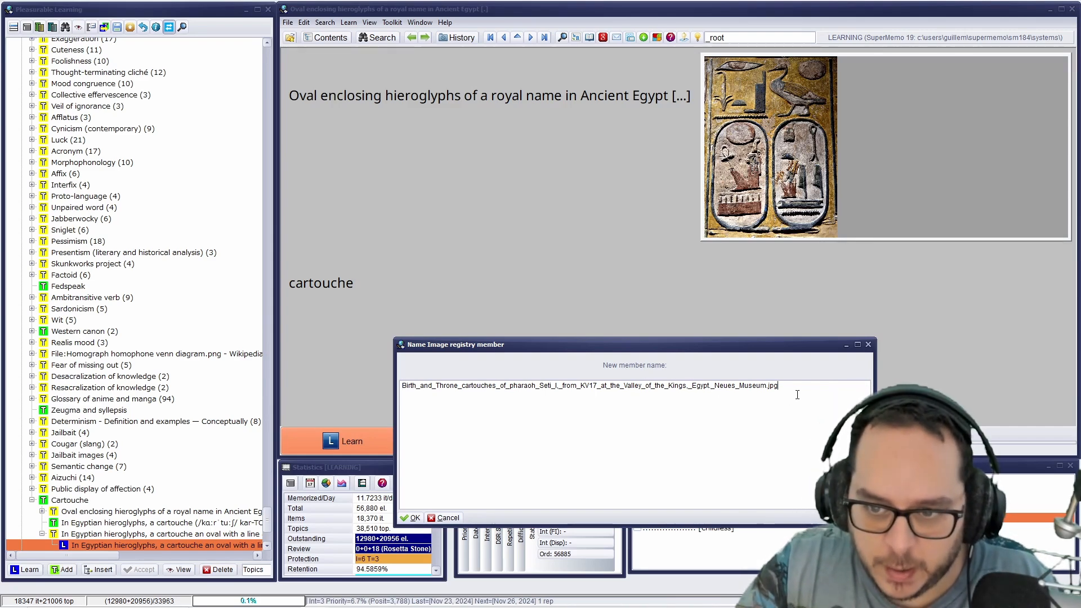
key("BackSpace")
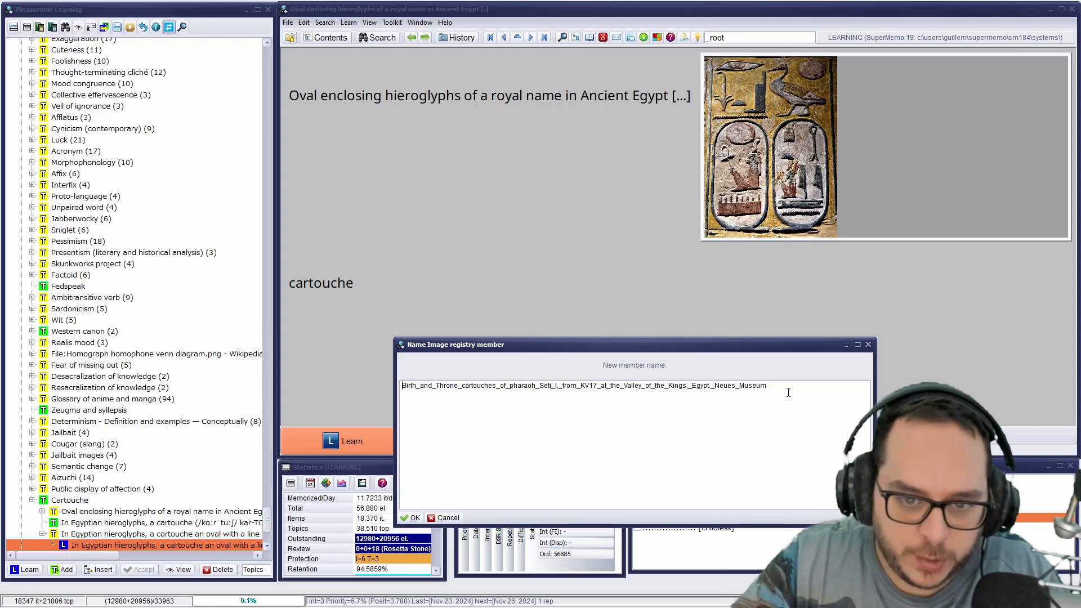
left_click_drag(496, 385, 462, 385)
key("ctrl+c")
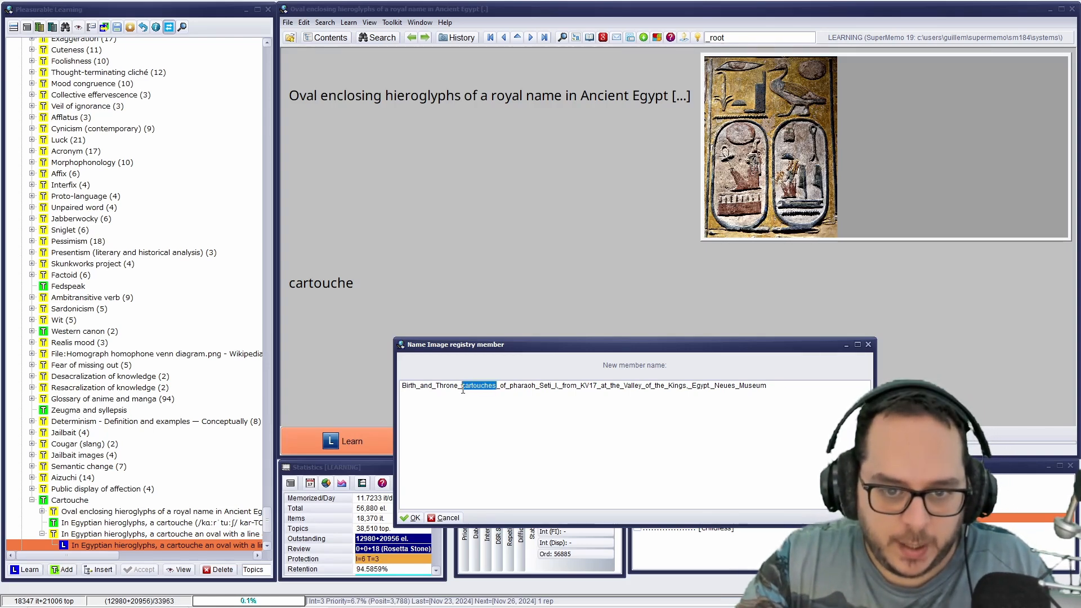
key("Return")
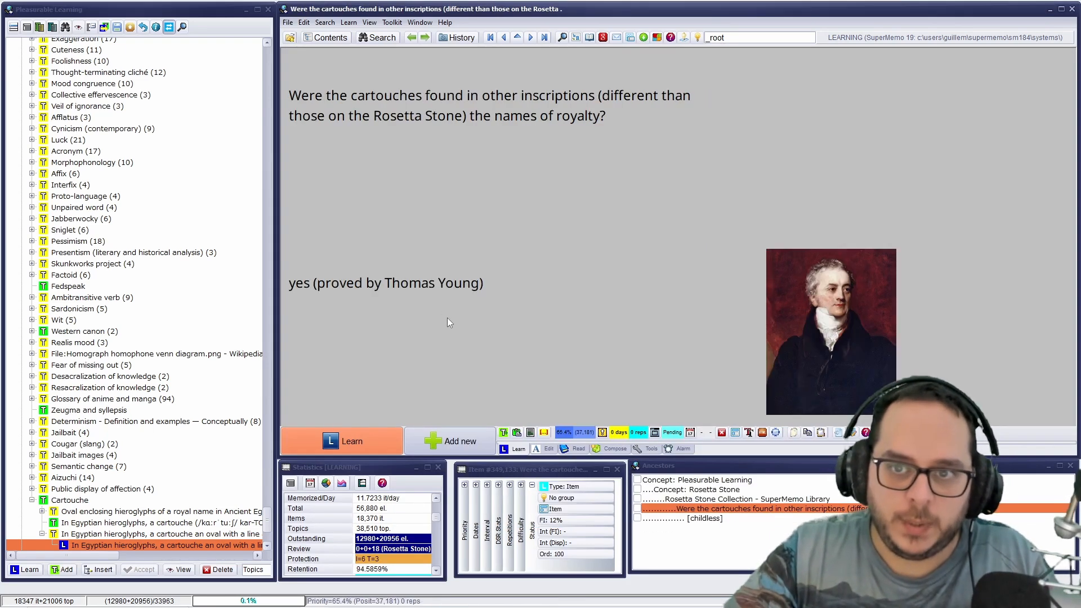
In the item on who deciphered Ptolemy's cartouche, find "cartouches" in the image registry and insert the matching picture into the empty image component.
key("alt+Left")
left_click(793, 166)
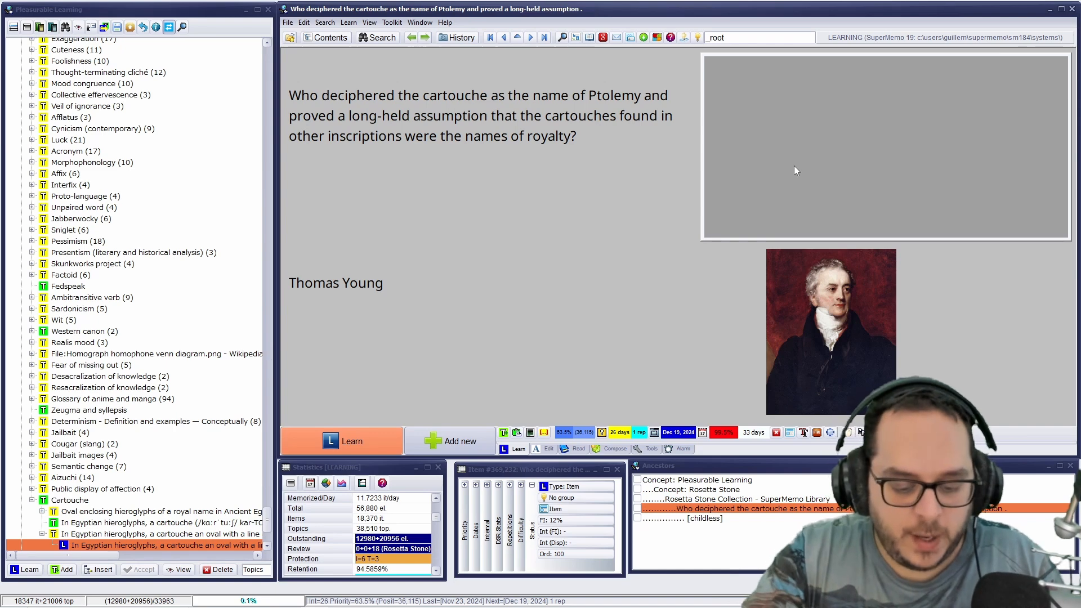
left_click(793, 165)
key("ctrl+v")
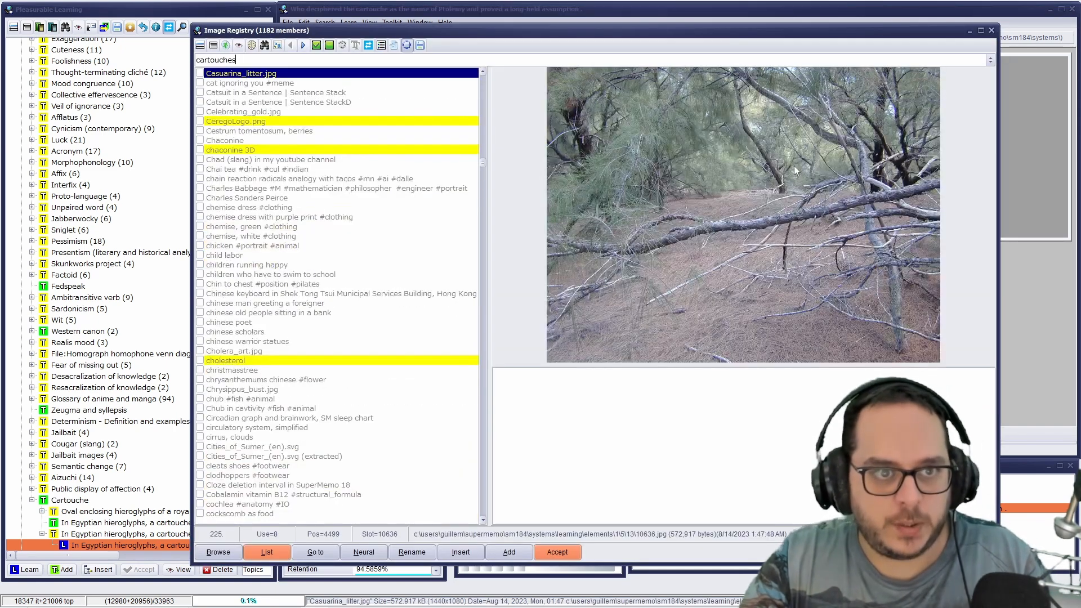
left_click(262, 46)
key("ctrl+v")
key("Return")
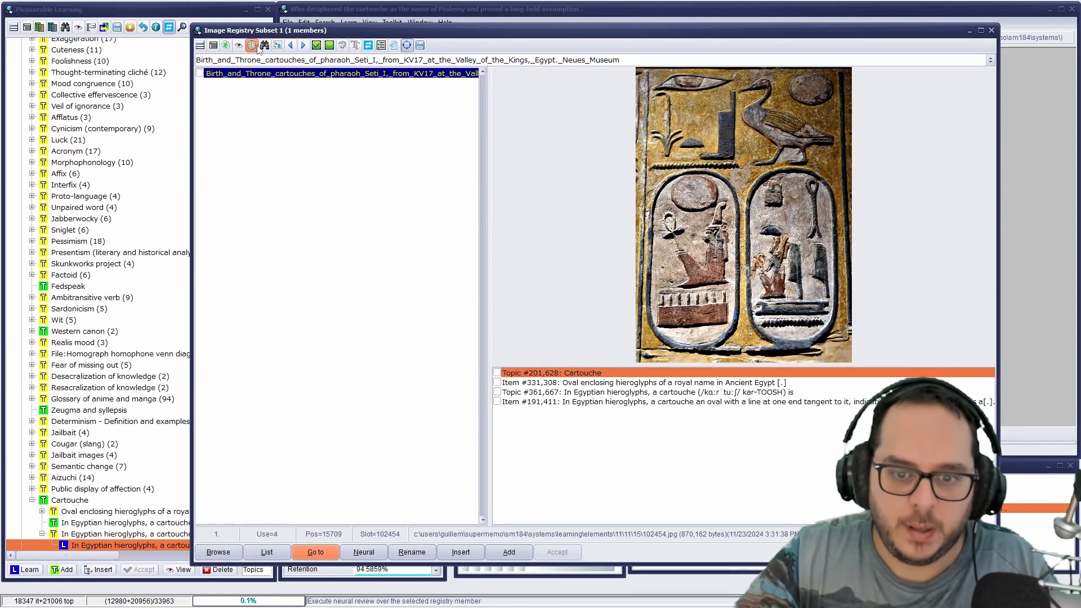
left_click(462, 555)
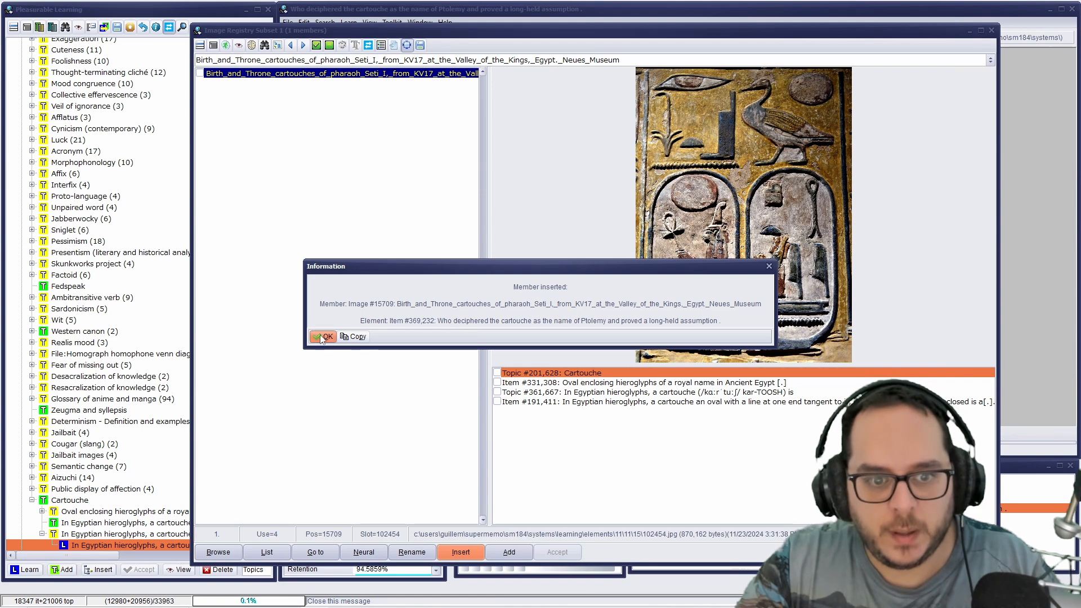
left_click(324, 336)
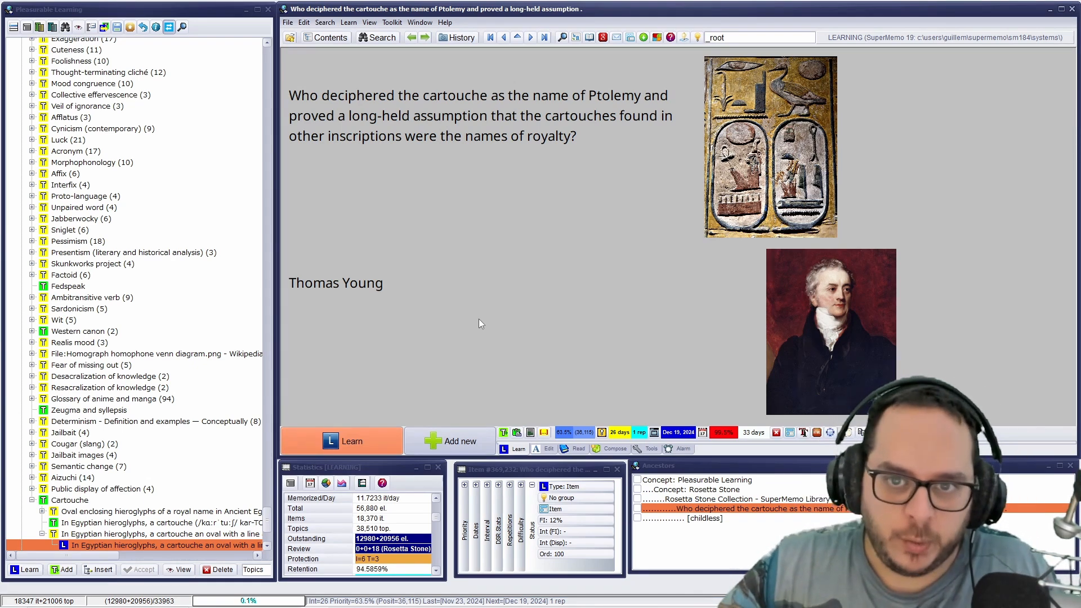
Go to the item on cartouches in other inscriptions and fill its empty image component with the registry picture found by searching "cartouches".
key("alt+Left")
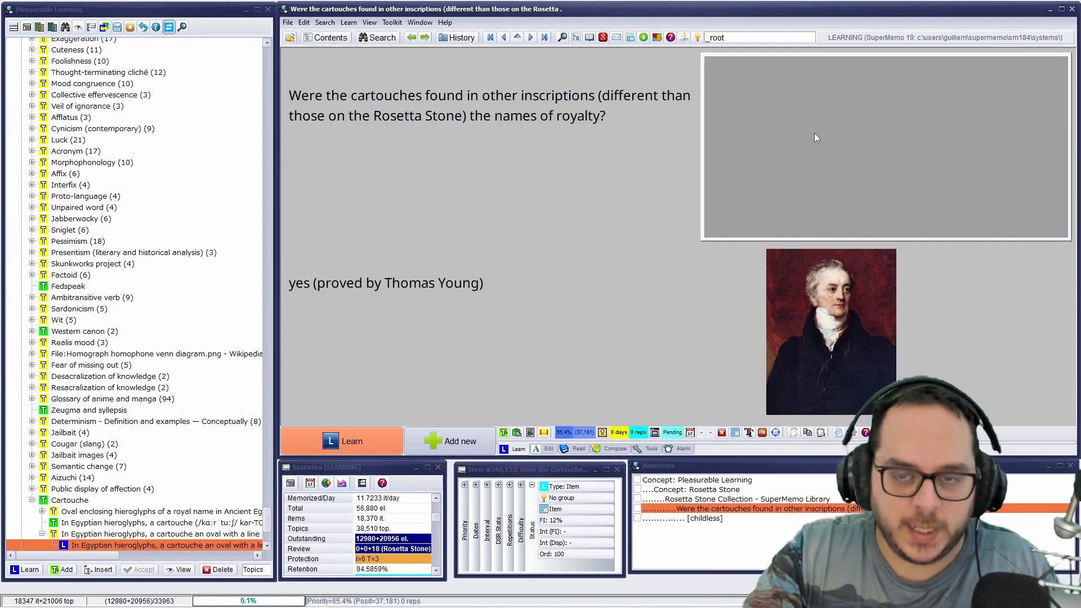
left_click(814, 133)
type("cartouches")
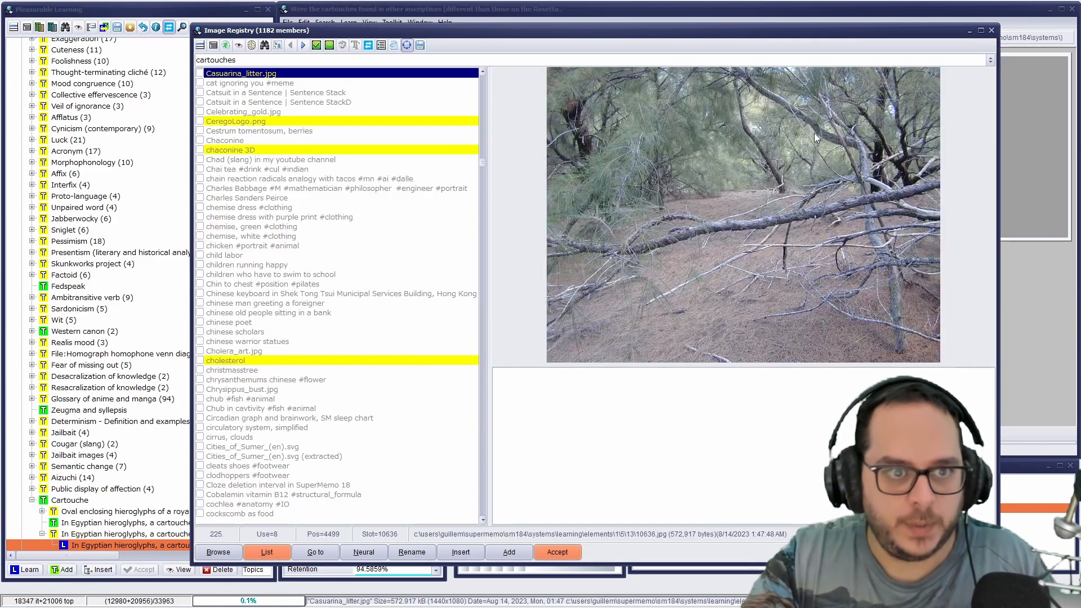
left_click(264, 47)
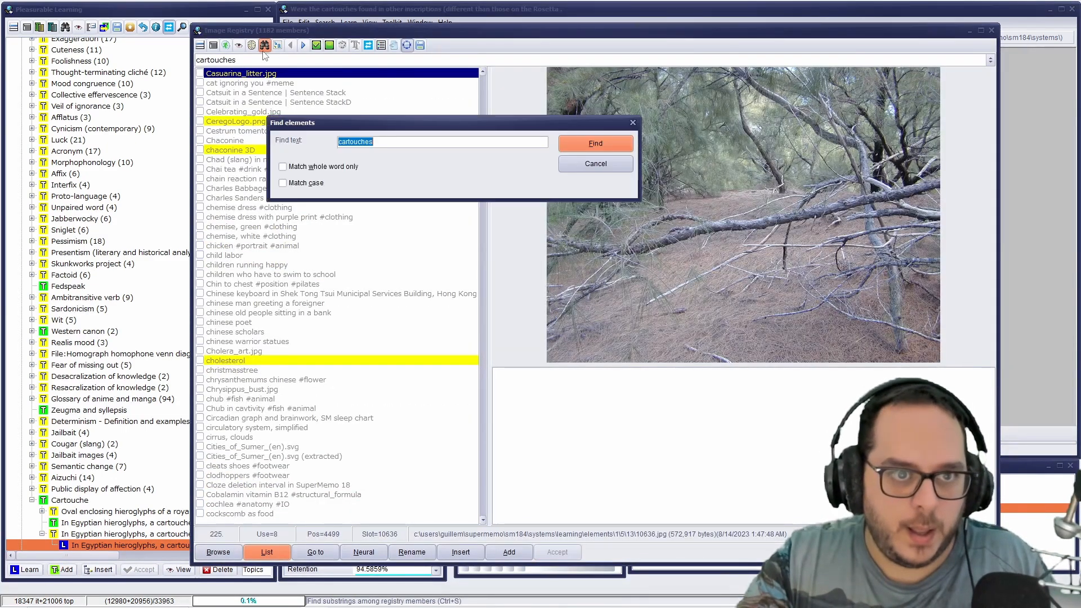
key("Return")
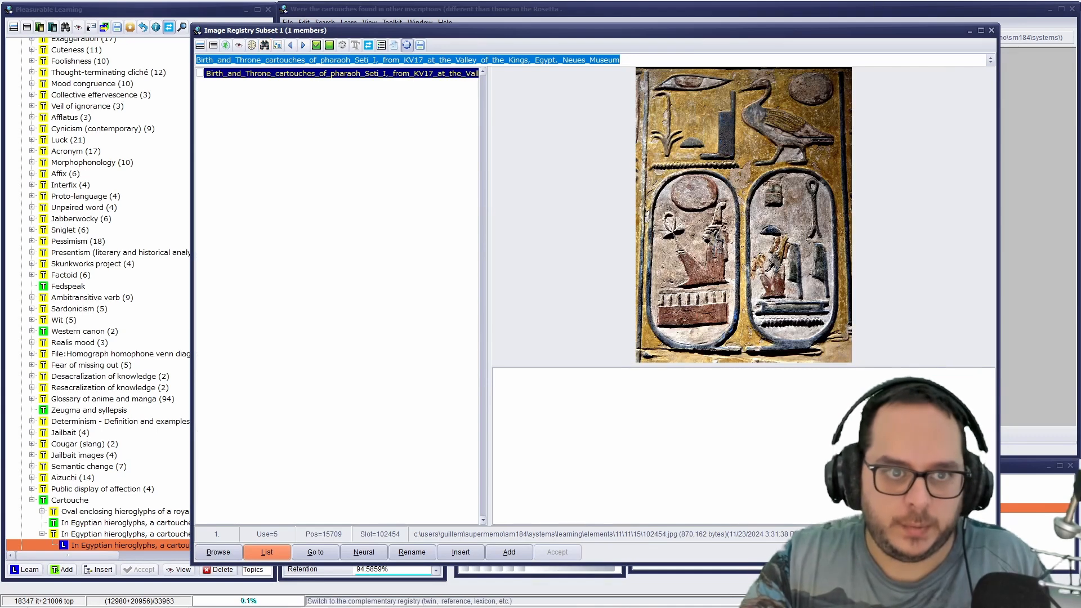
key("Return")
key("Return")
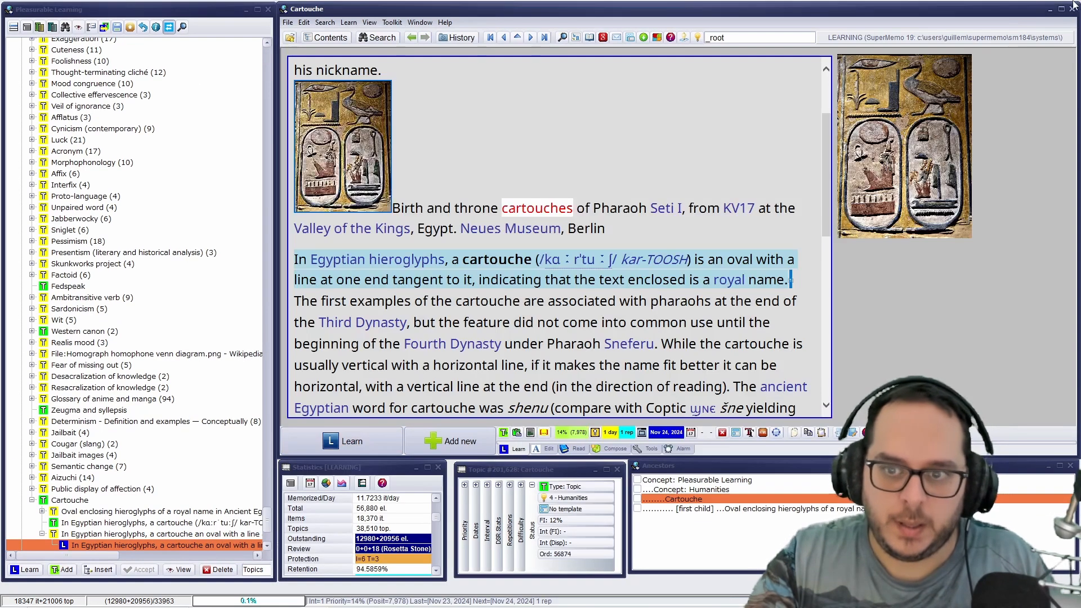
key("ctrl+l")
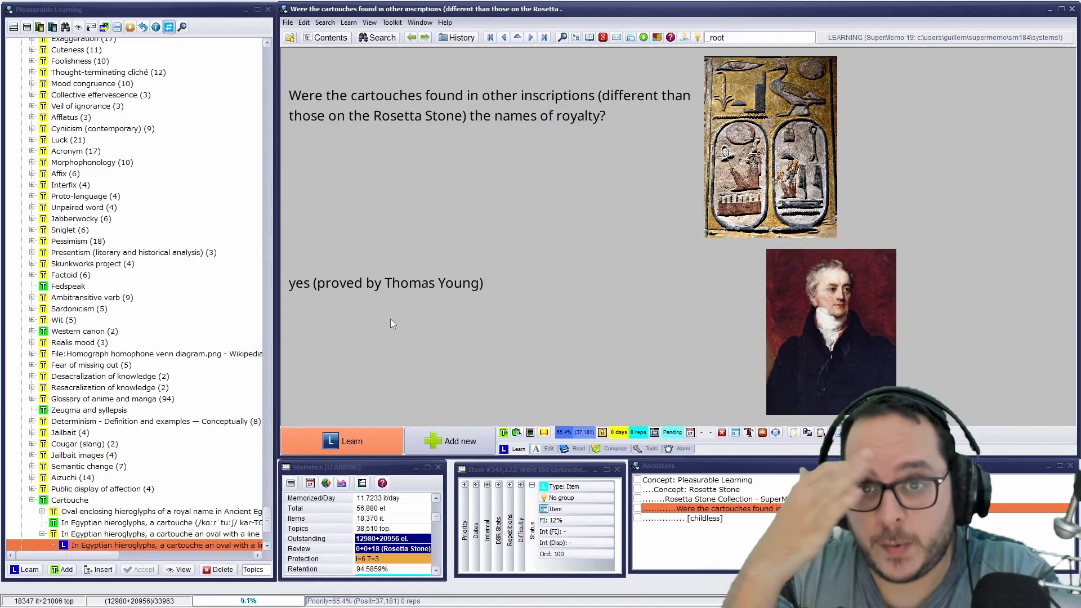
Resume learning the Rosetta Stone subset, reveal the answer on cartouches in other inscriptions and grade it as good.
key("ctrl+l")
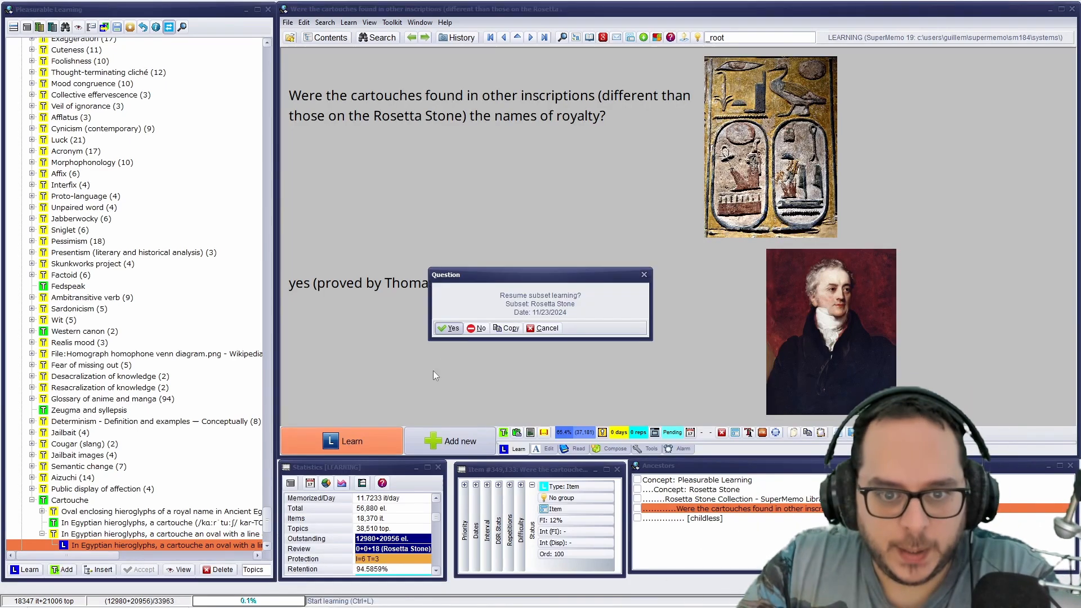
left_click(453, 329)
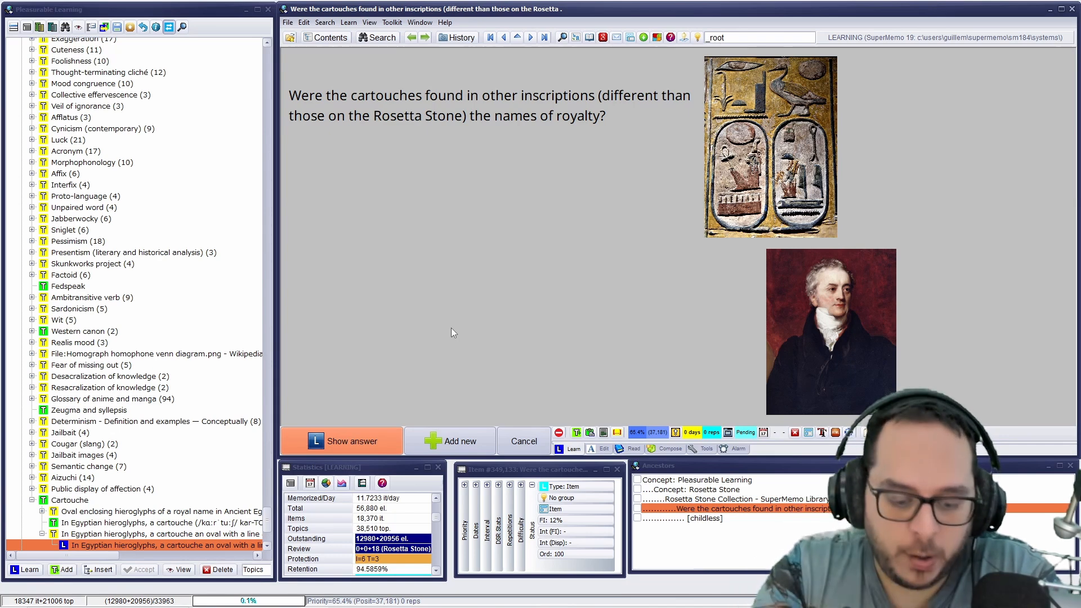
key("Return")
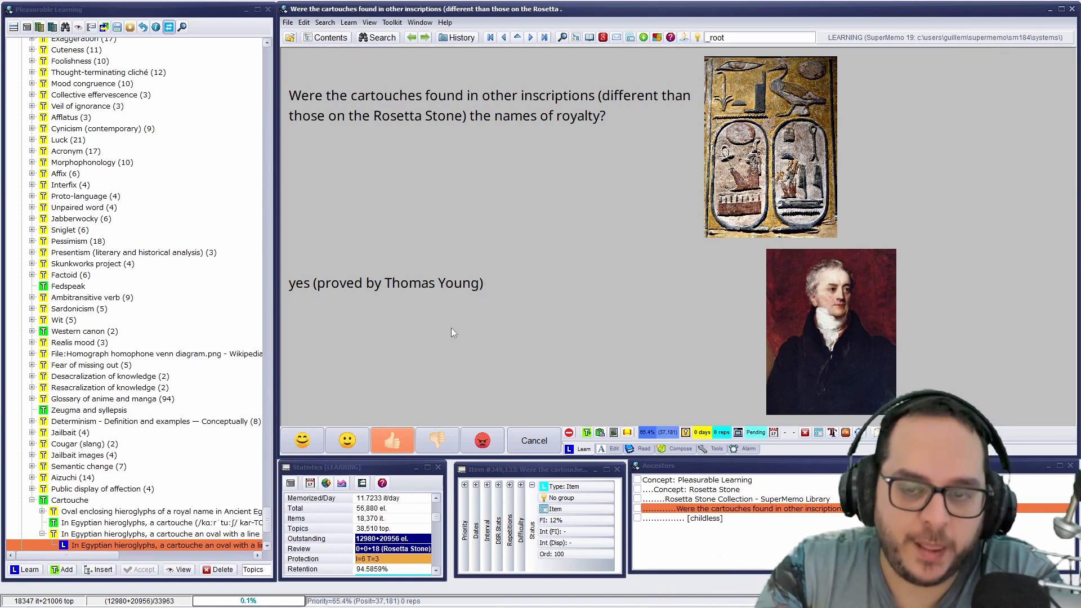
key("Return")
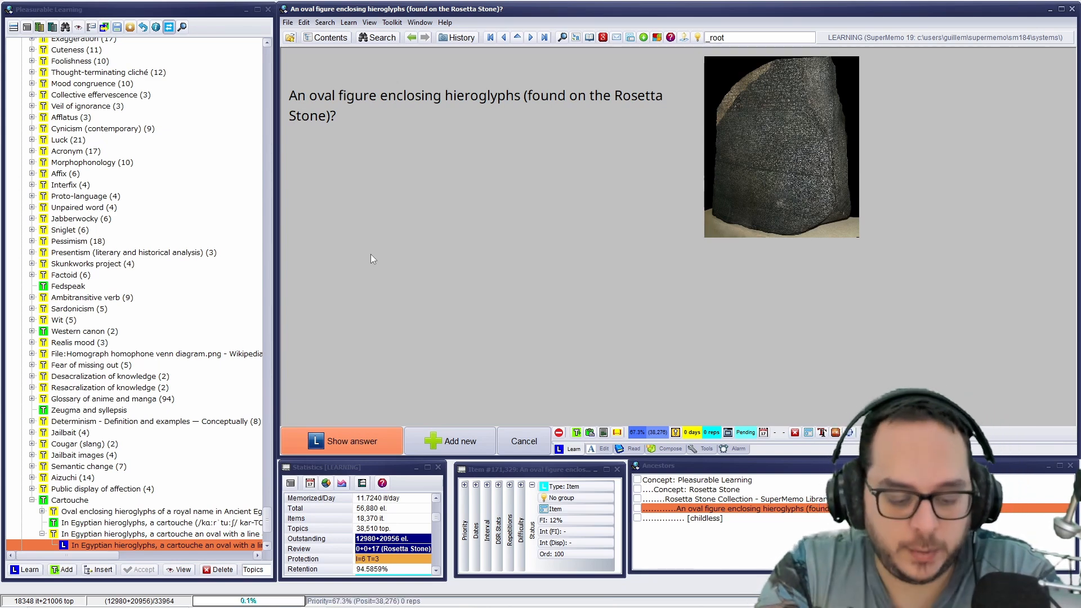
Reveal the answer about the oval figure enclosing hieroglyphs and insert the Seti I cartouches picture from the image registry beside it.
key("Return")
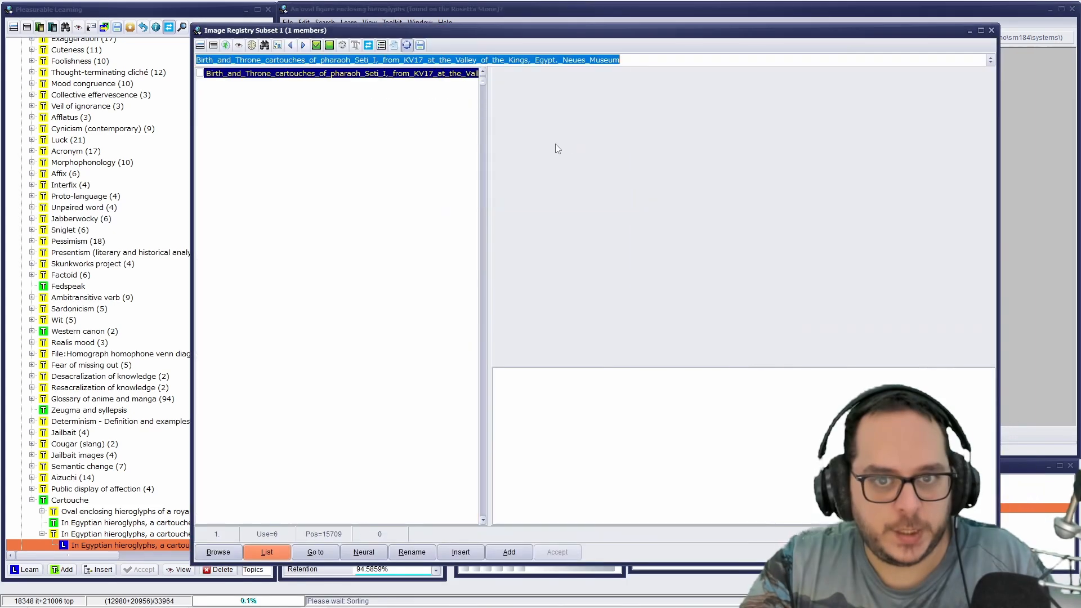
left_click(461, 551)
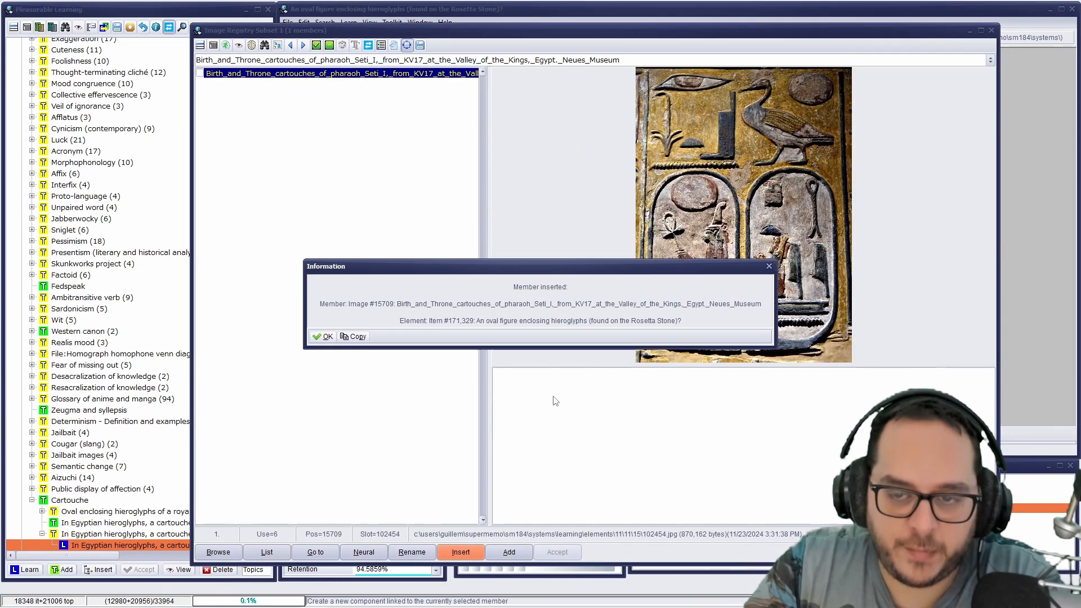
left_click(327, 336)
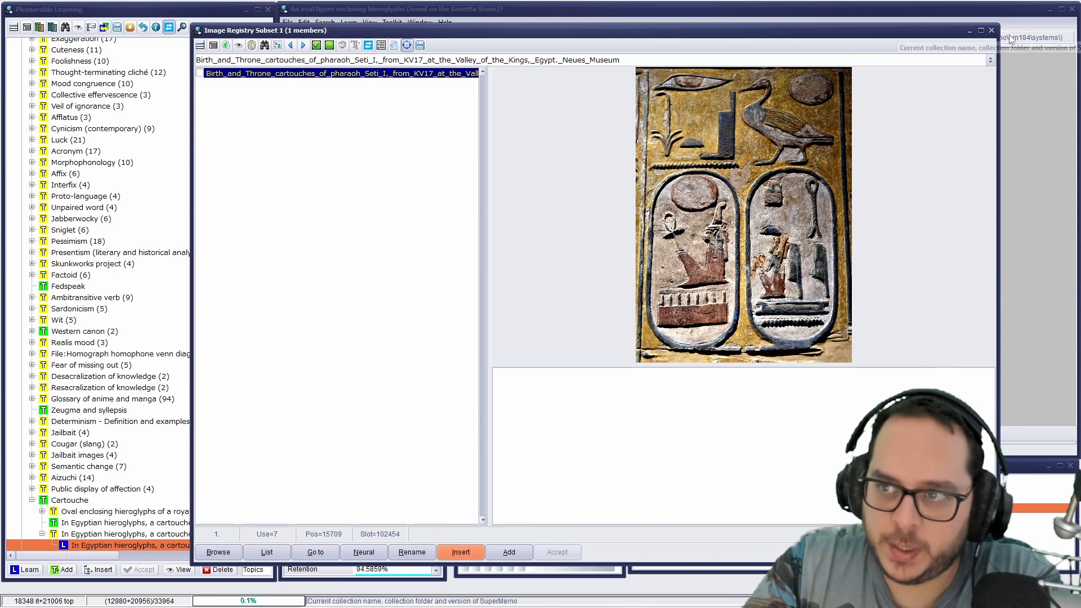
key("Escape")
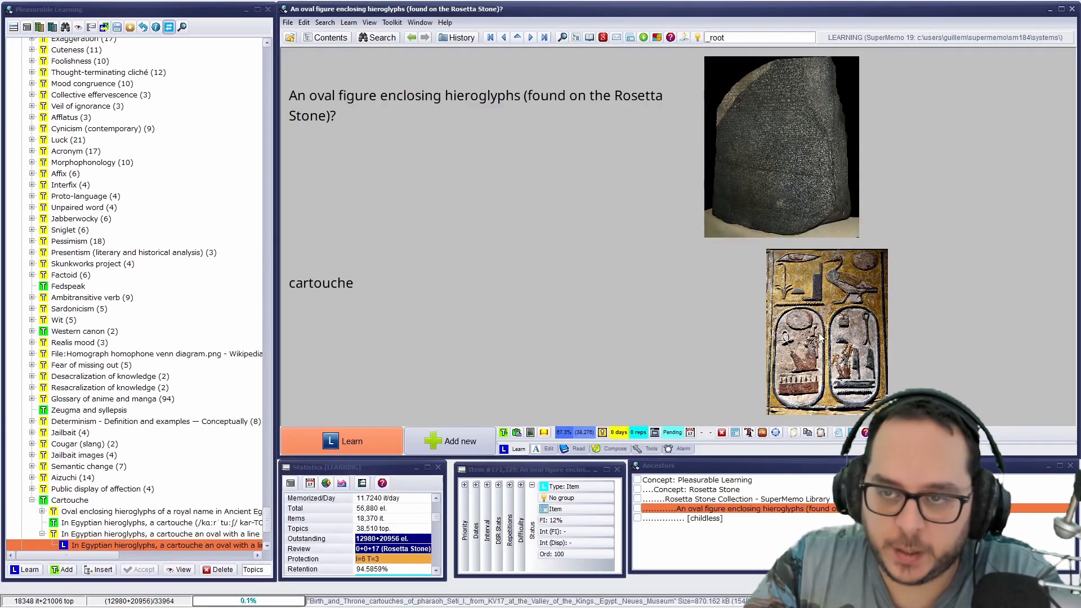
Open the Rosetta Stone picture in the photo viewer and examine a cartouche in its hieroglyphic text up close.
left_click(746, 138, "alt")
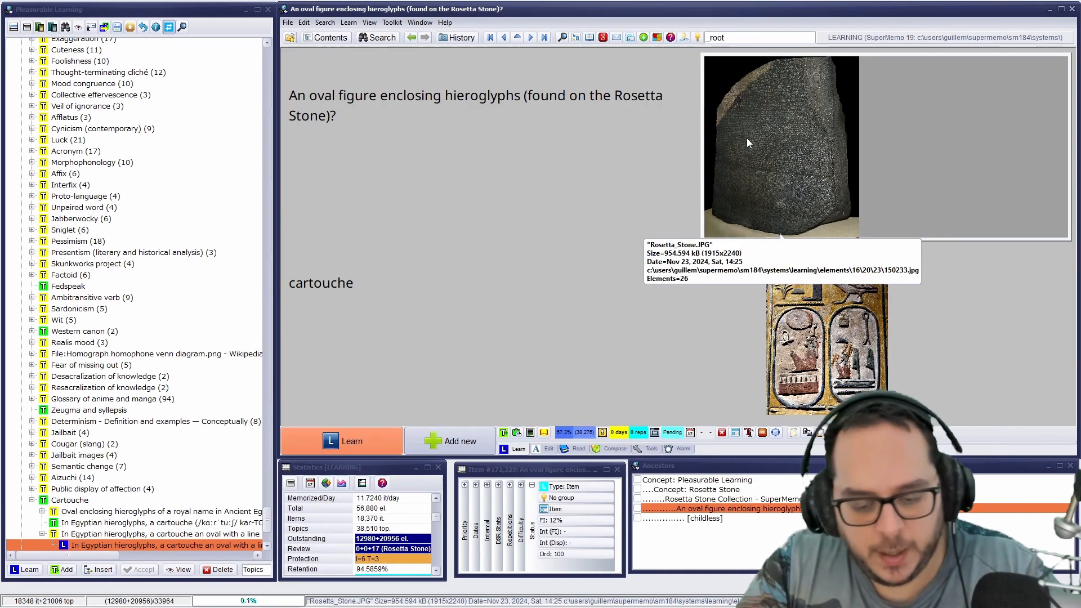
double_click(749, 137)
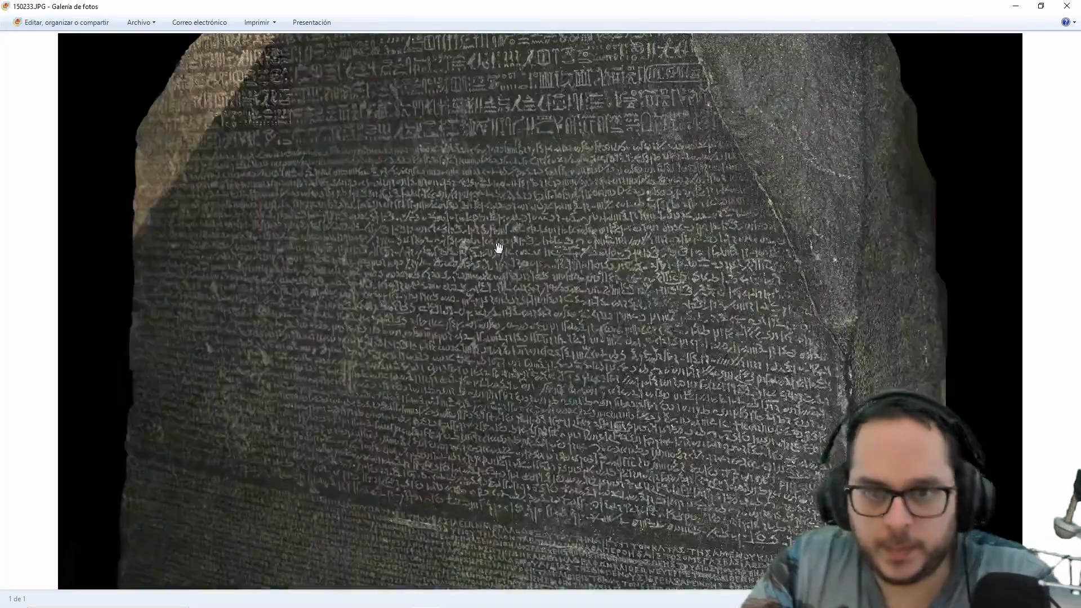
left_click_drag(490, 167, 568, 395)
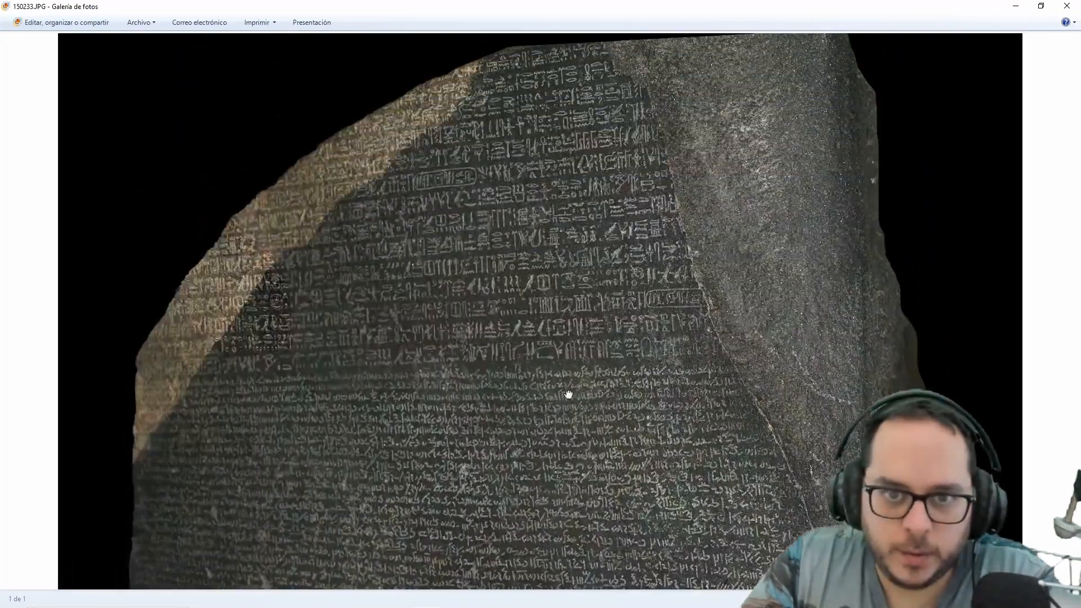
scroll(557, 338, "up", 2)
left_click_drag(438, 201, 723, 364)
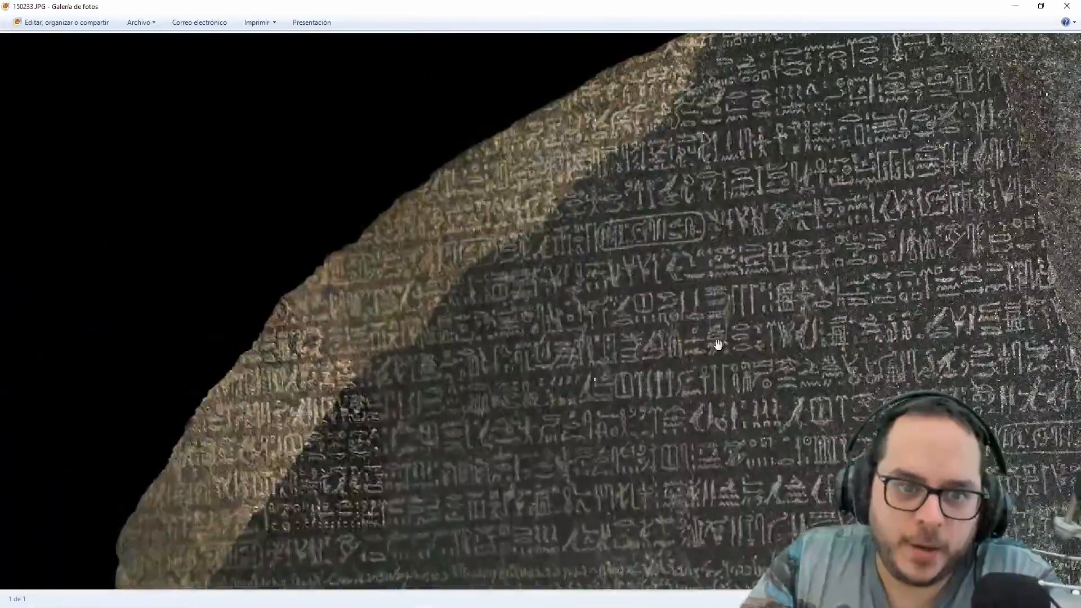
scroll(642, 245, "up", 5)
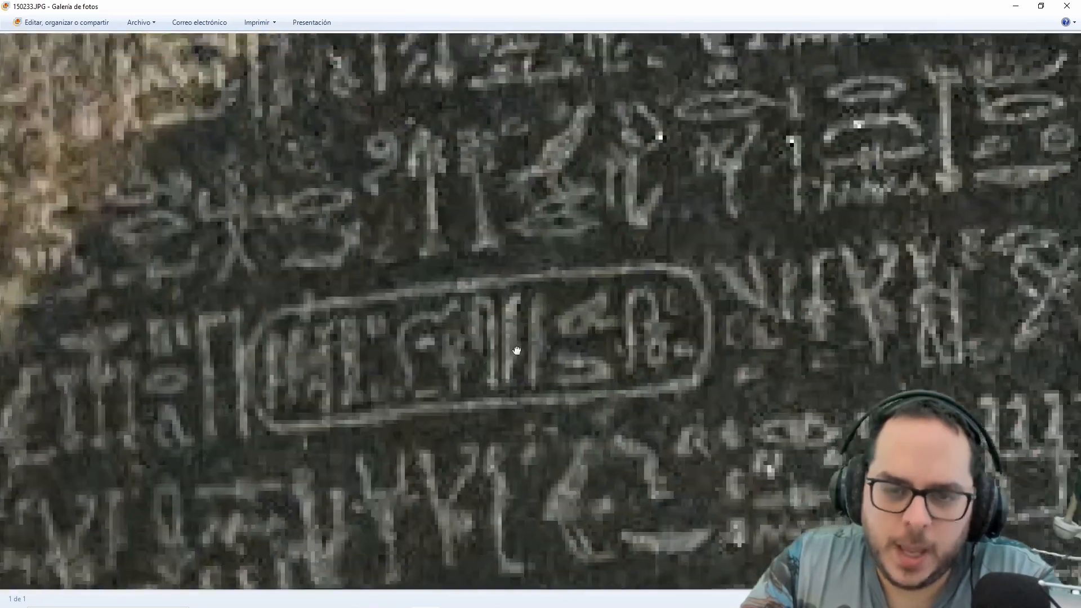
left_click(1067, 7)
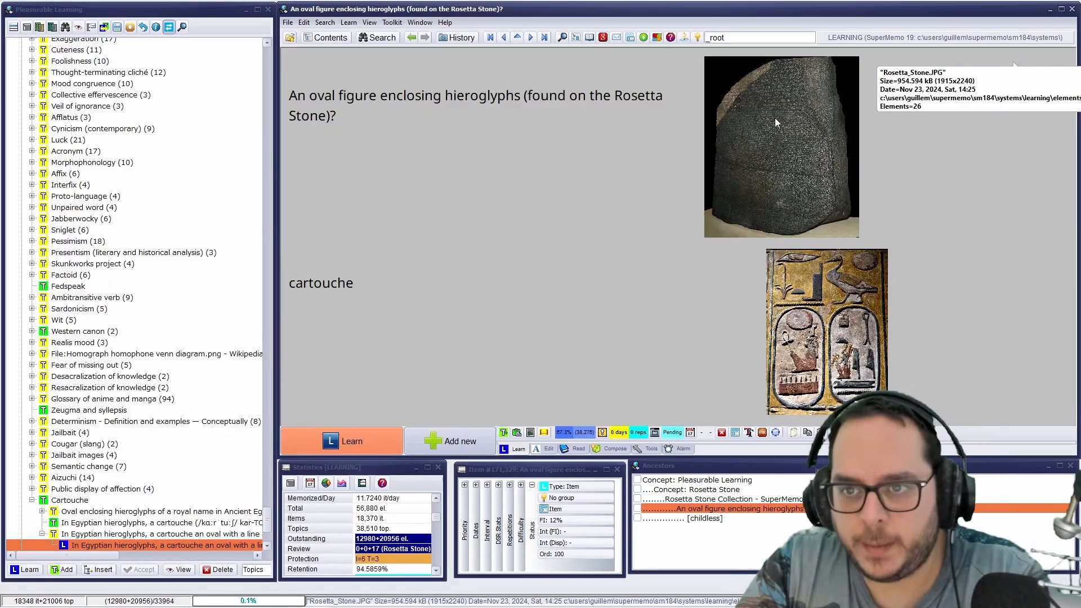
Try to crop the item's Rosetta Stone picture to part of the hieroglyphic text, and restore its full view.
right_click(698, 85)
mouse_move(747, 91)
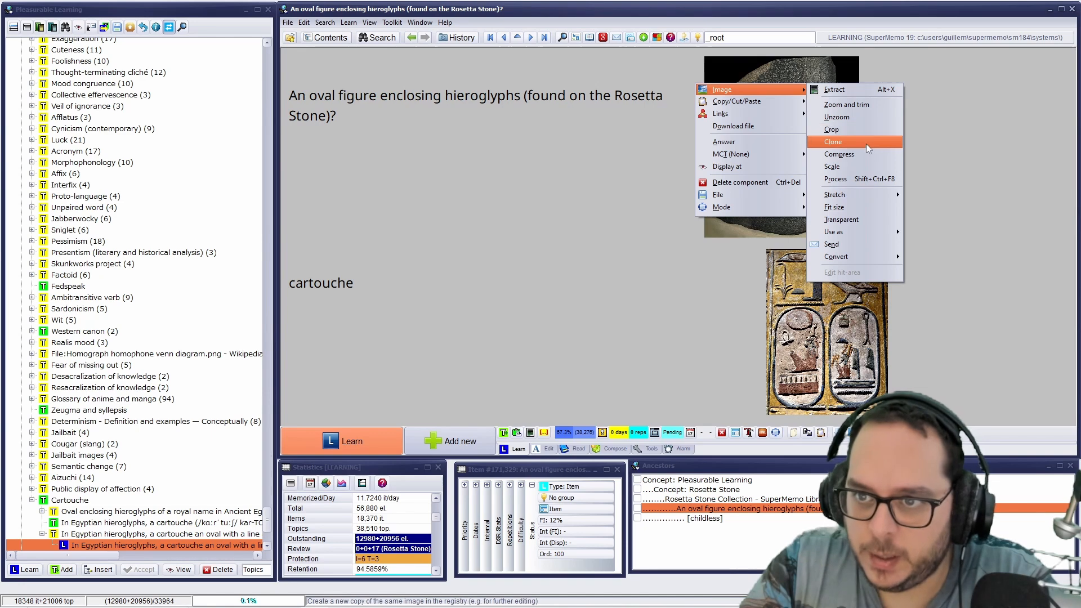
left_click(857, 127)
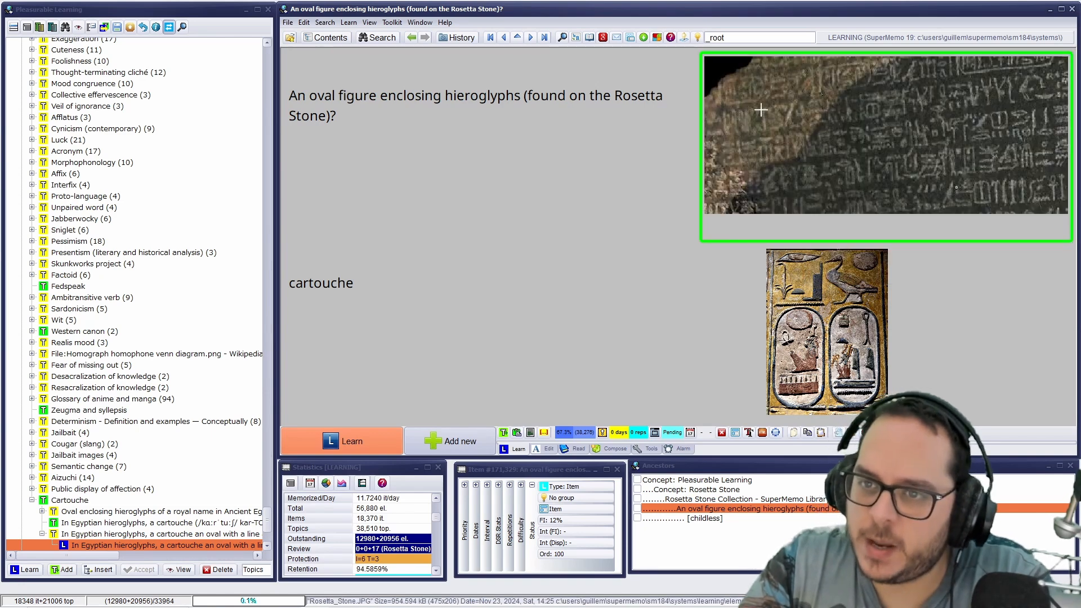
right_click(795, 114)
mouse_move(816, 117)
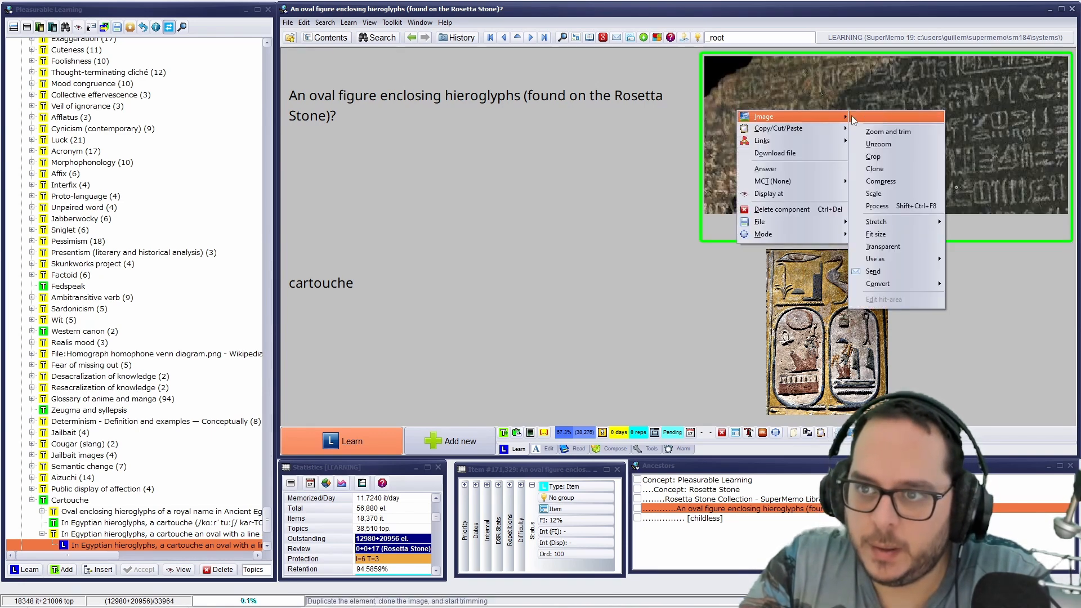
left_click(891, 145)
Trim the item's Rosetta Stone picture to a close-up of the cartouche in its hieroglyphic text, and resume the item's review.
right_click(786, 110)
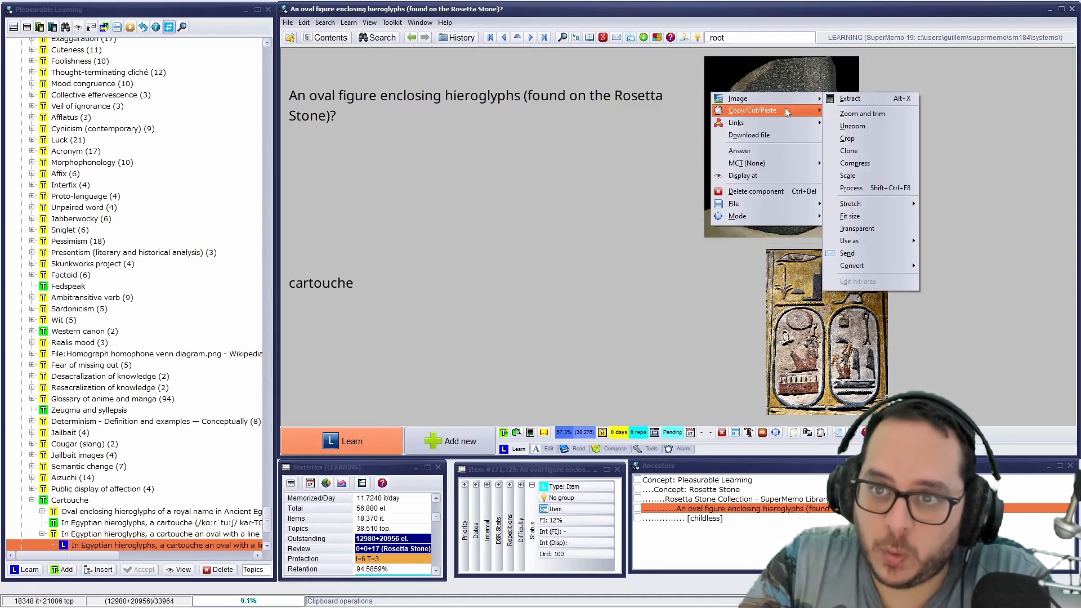
mouse_move(807, 112)
left_click(881, 139)
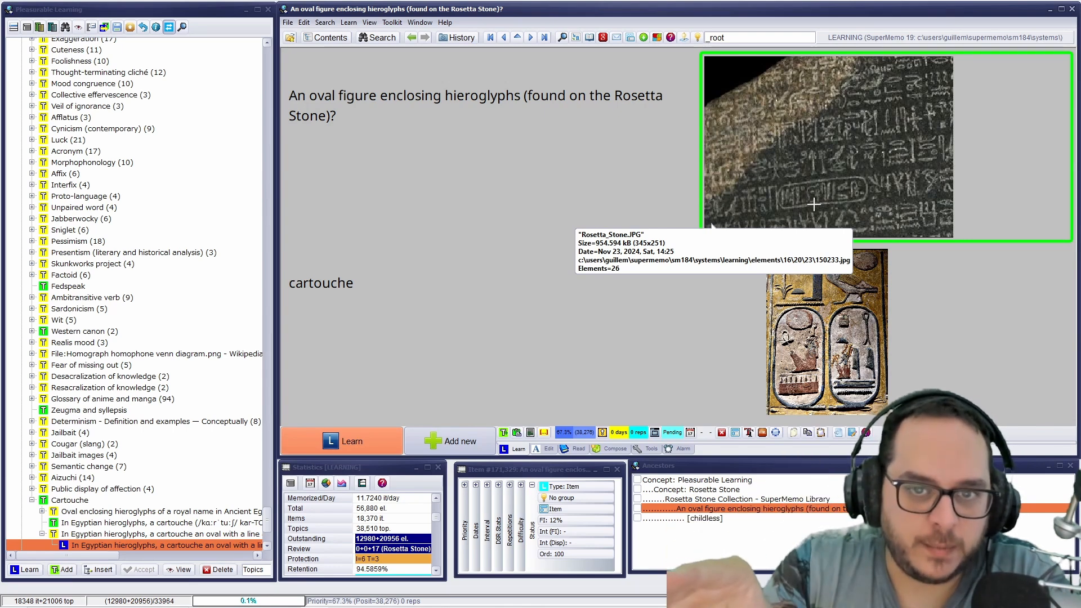
left_click(708, 321)
key("Return")
right_click(795, 303)
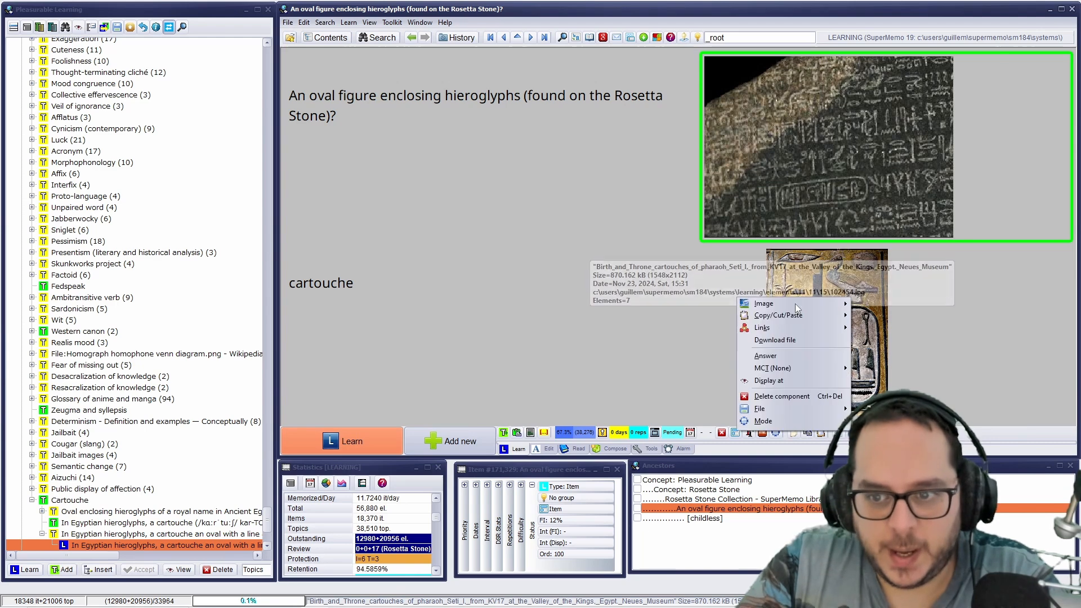
left_click(793, 354)
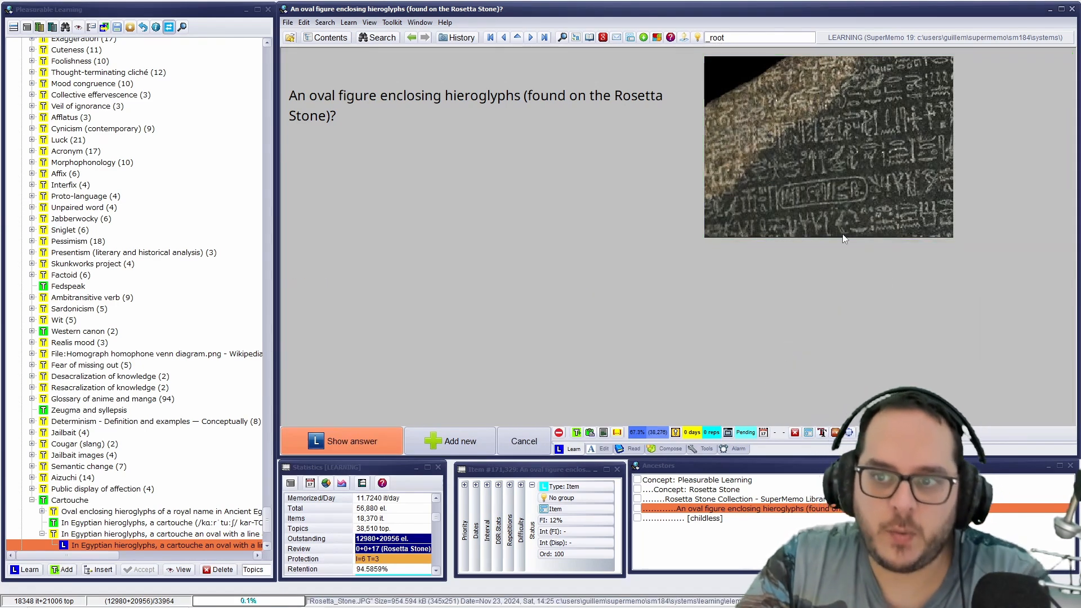
Reveal the answer about the oval figure enclosing hieroglyphs, grade it as good and continue to the following item.
left_click(342, 454)
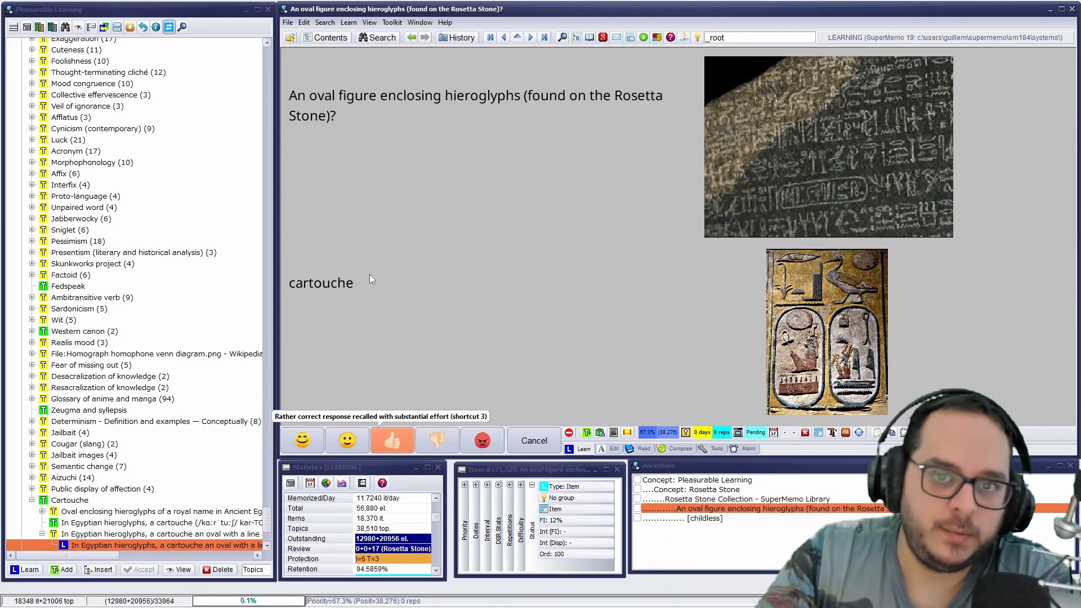
left_click(395, 436)
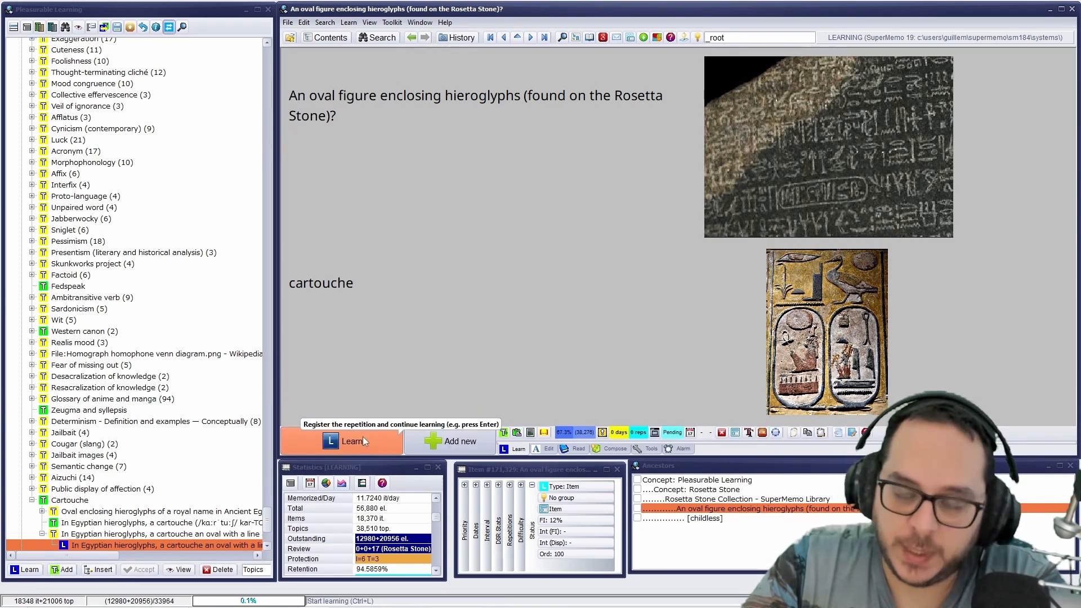
left_click(363, 437)
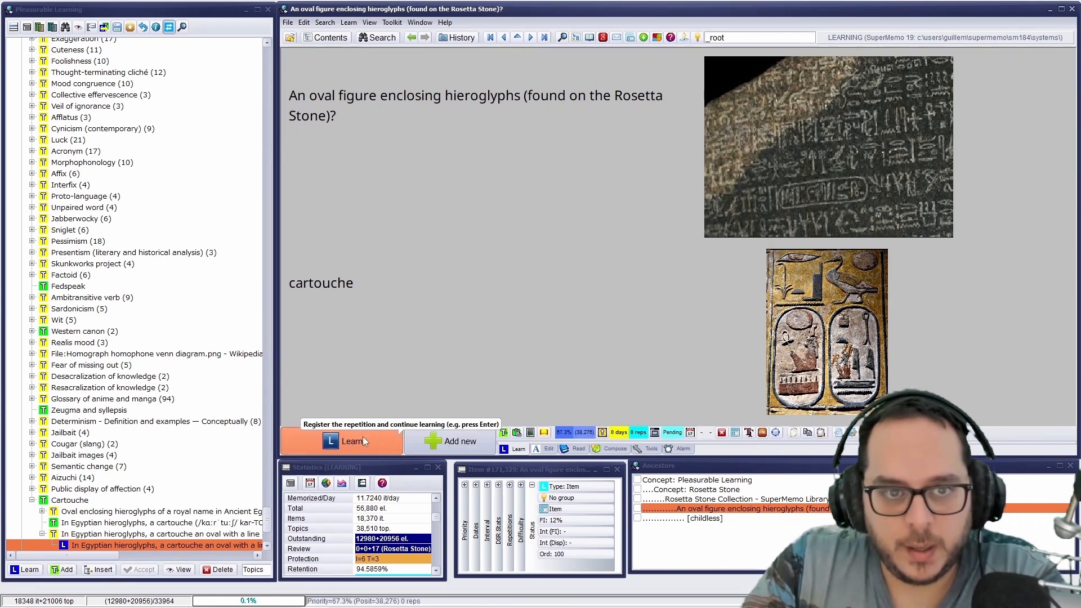
left_click(447, 328)
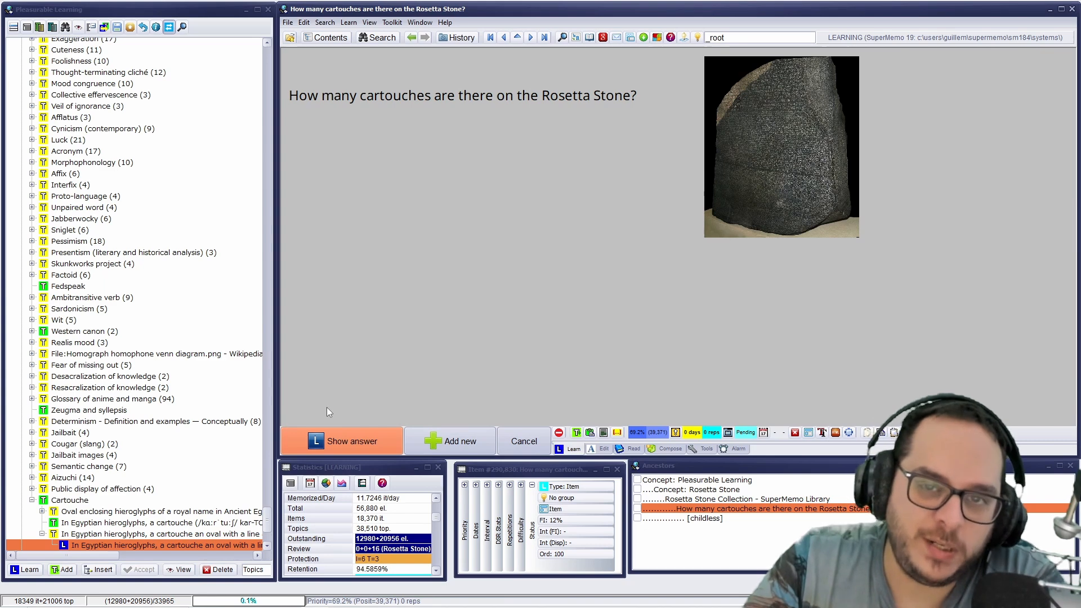
Reveal the answer on how many cartouches the stone has and insert the Seti I cartouches picture from the image registry.
left_click(355, 449)
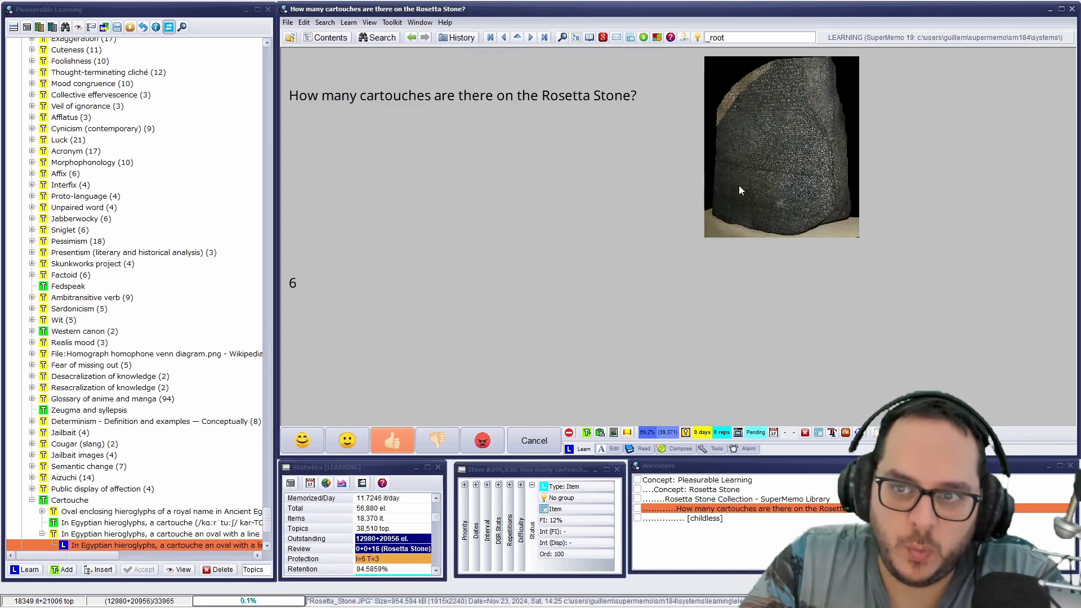
left_click(728, 338)
right_click(787, 311)
mouse_move(790, 318)
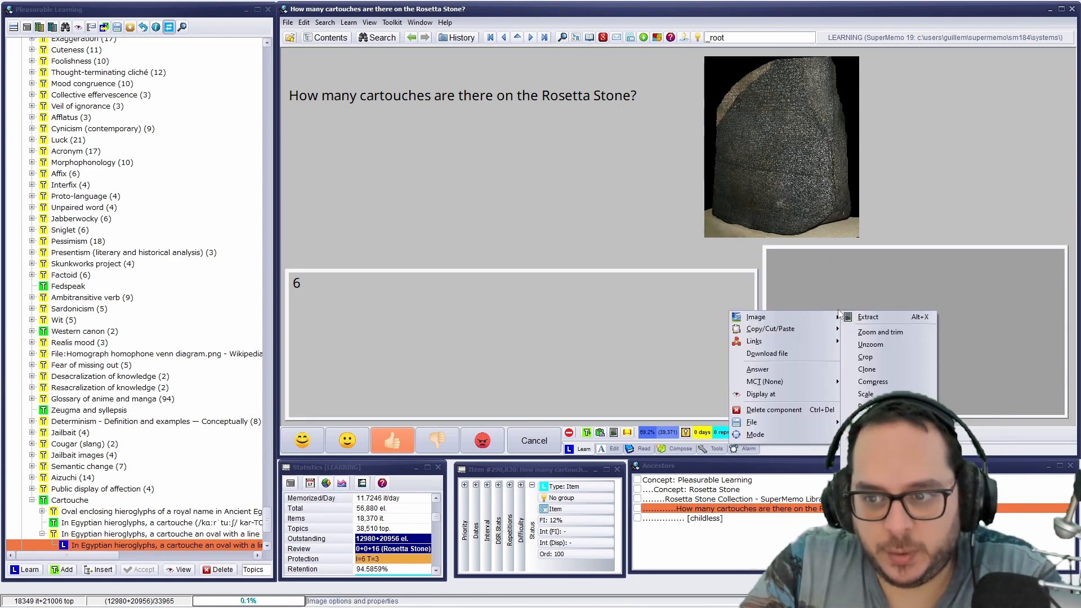
left_click(848, 317)
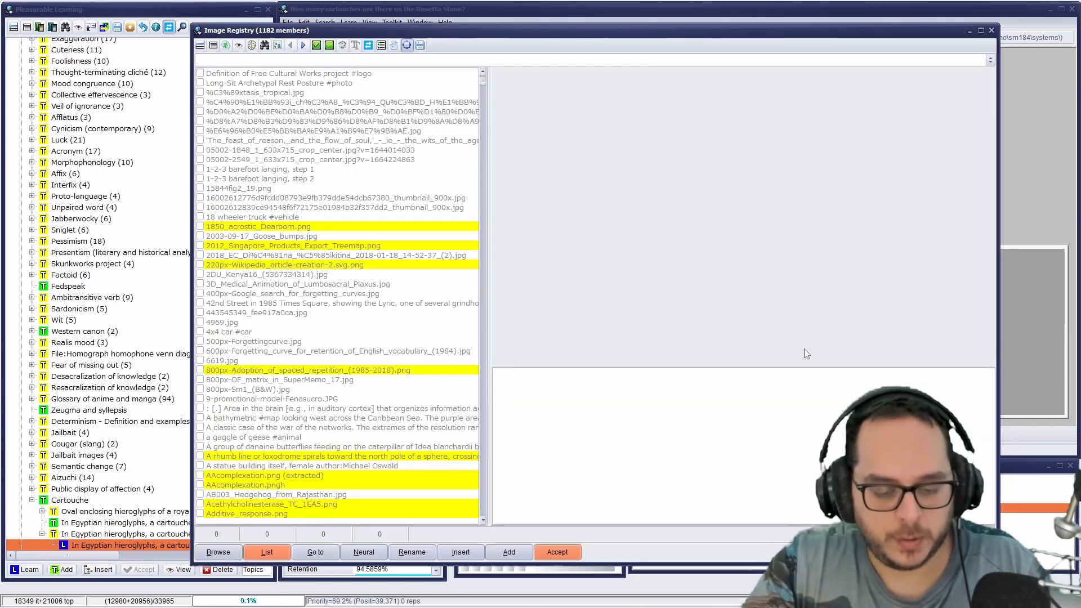
left_click(265, 48)
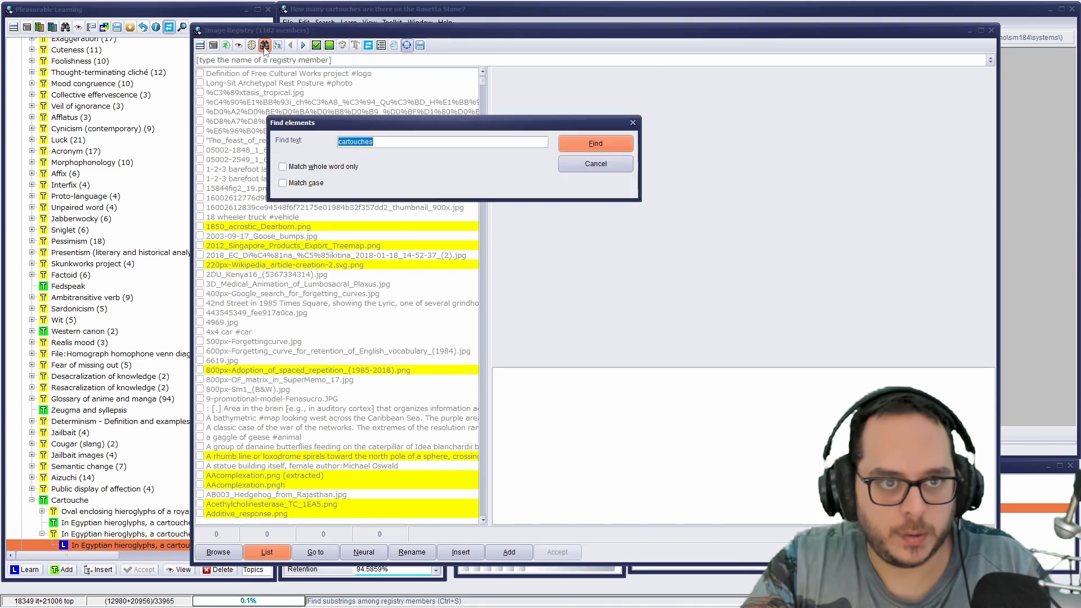
key("Return")
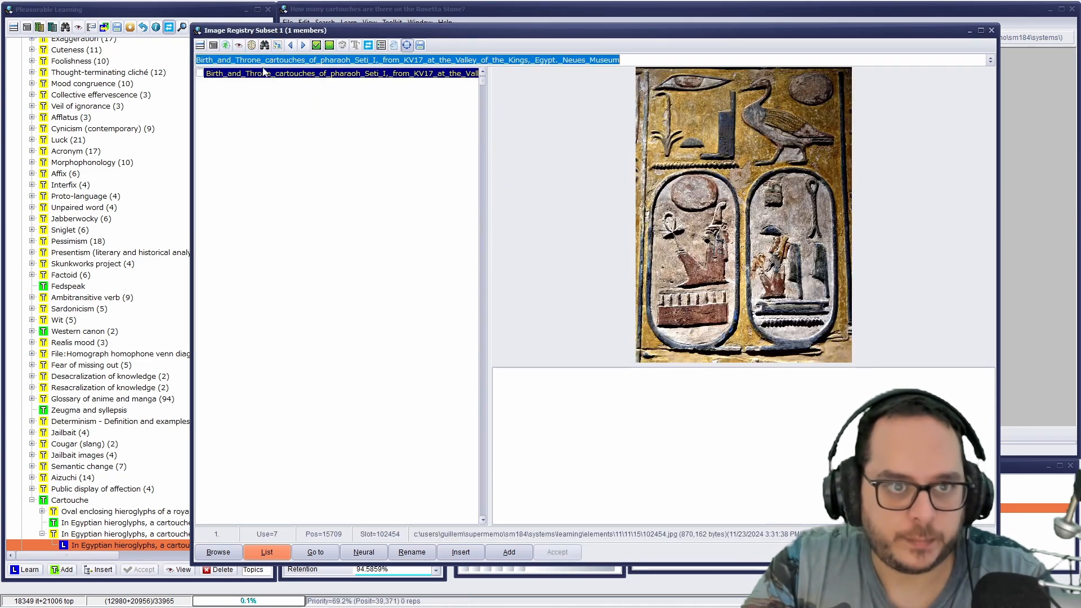
left_click(259, 77)
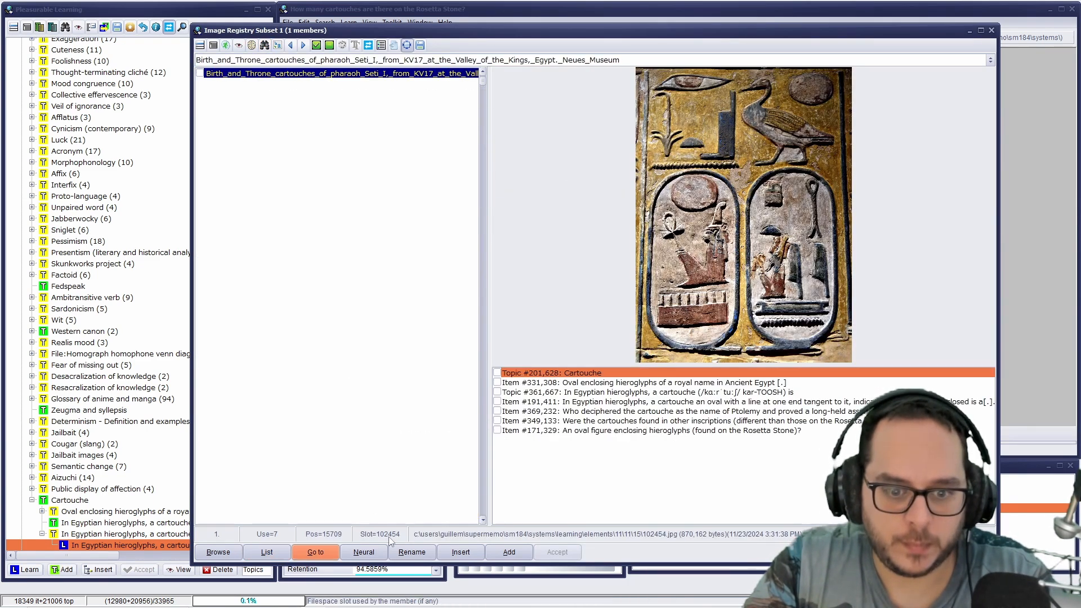
left_click(456, 553)
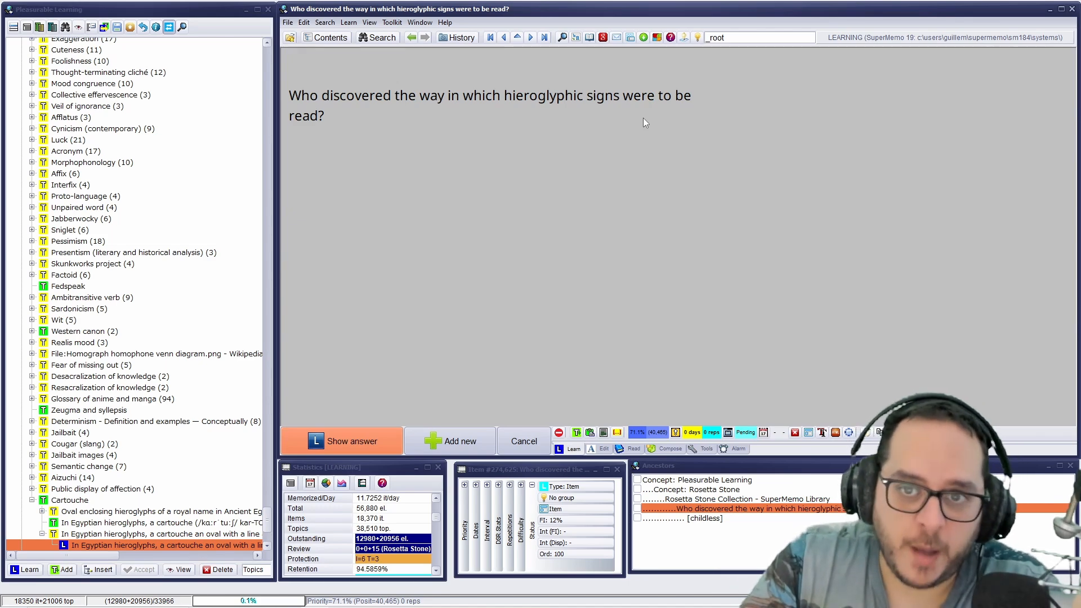
Reveal who discovered how hieroglyphic signs were to be read, grade the answer as good and continue learning.
left_click(362, 430)
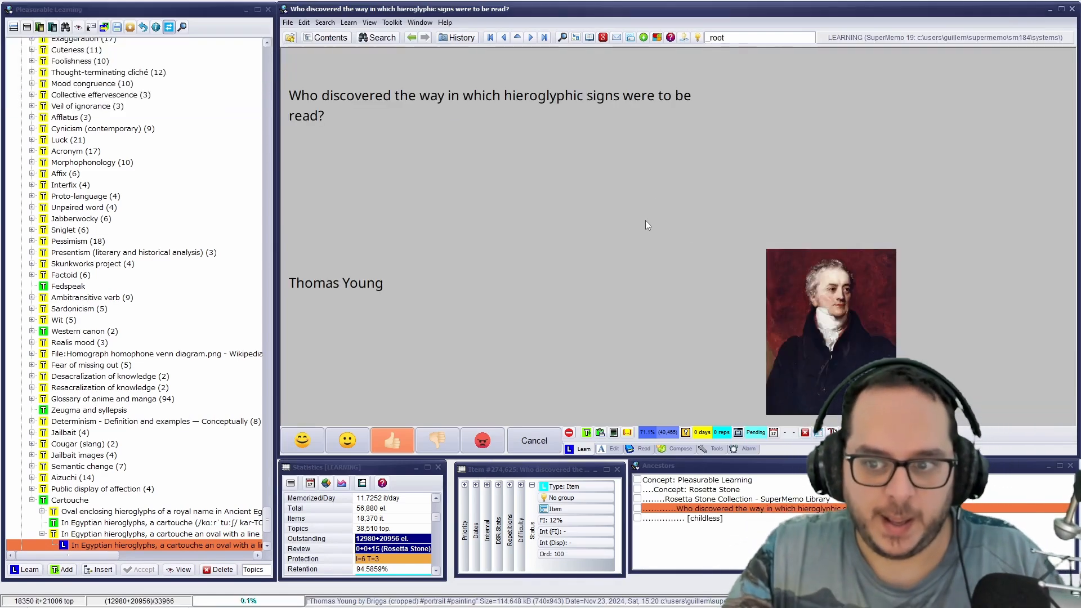
left_click(396, 434)
left_click(391, 434)
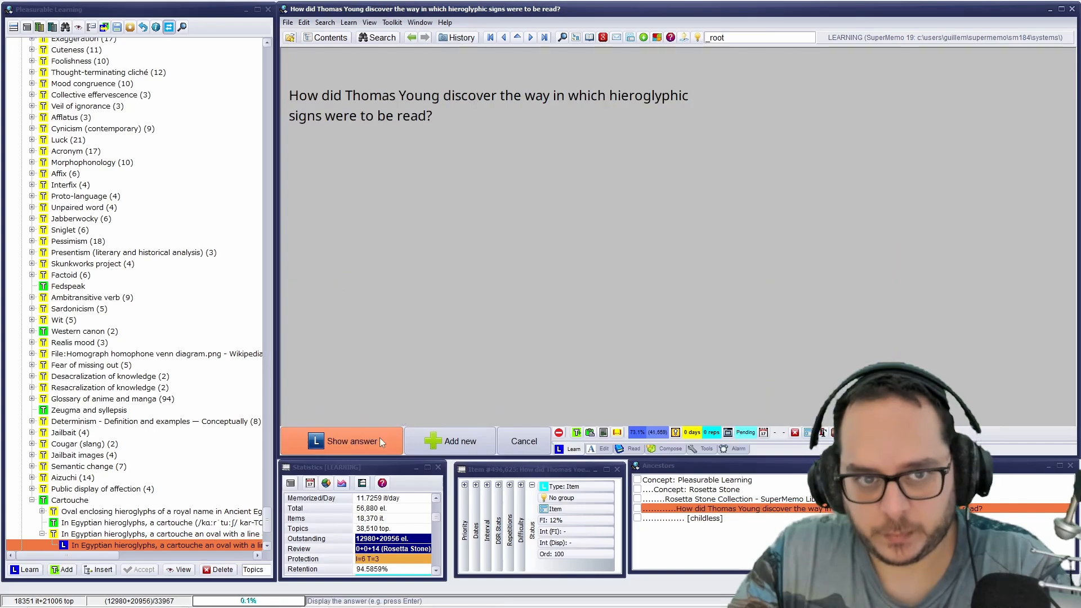
Insert the registry picture "Thomas Young by Briggs (cropped)" beside the question about how Thomas Young made his discovery.
double_click(833, 123)
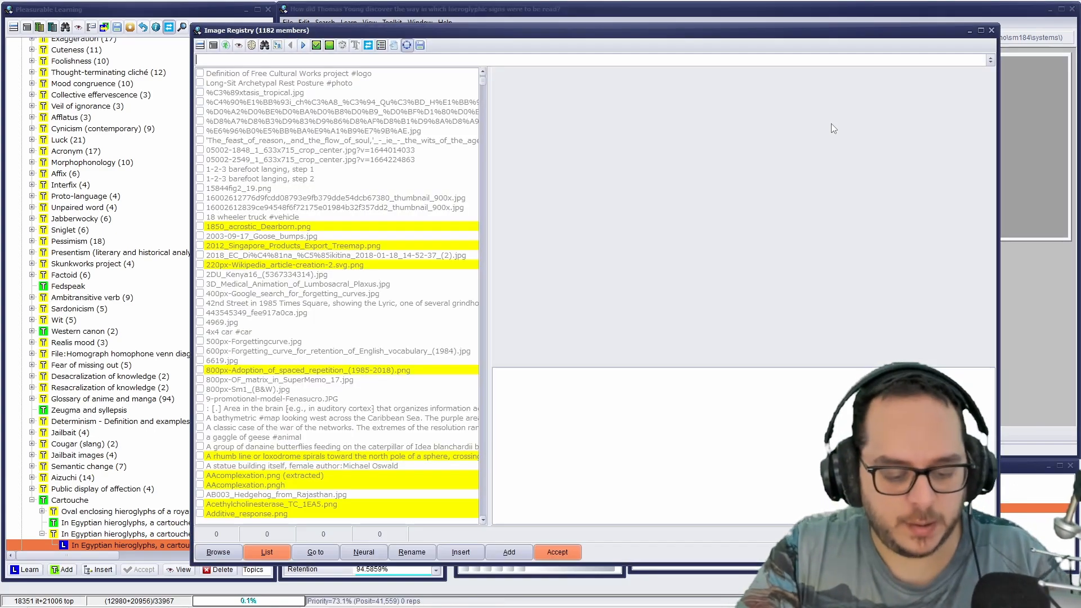
type("thom")
key("Down")
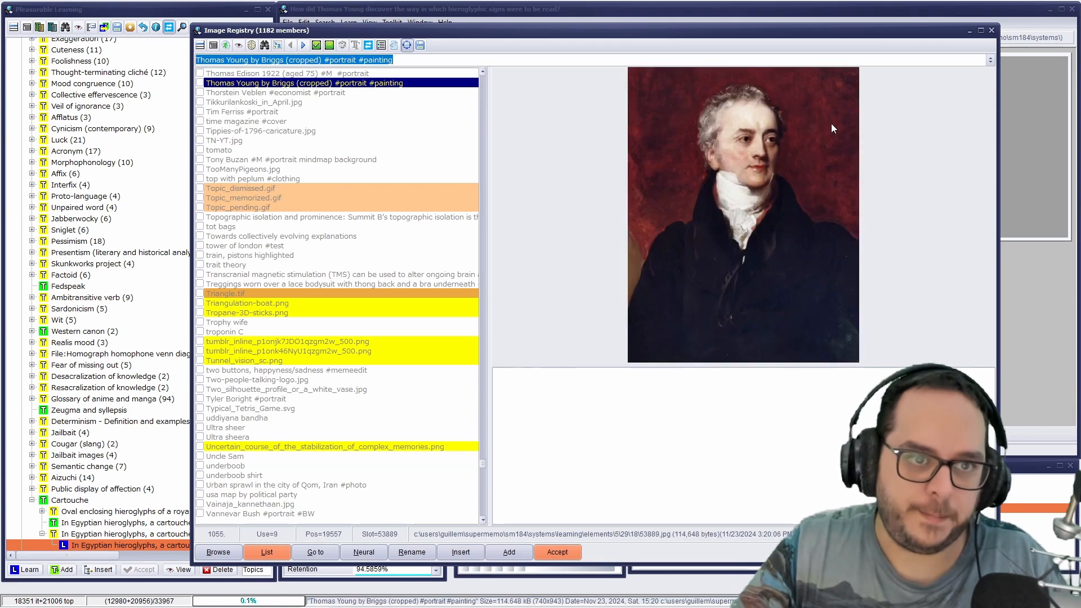
key("Return")
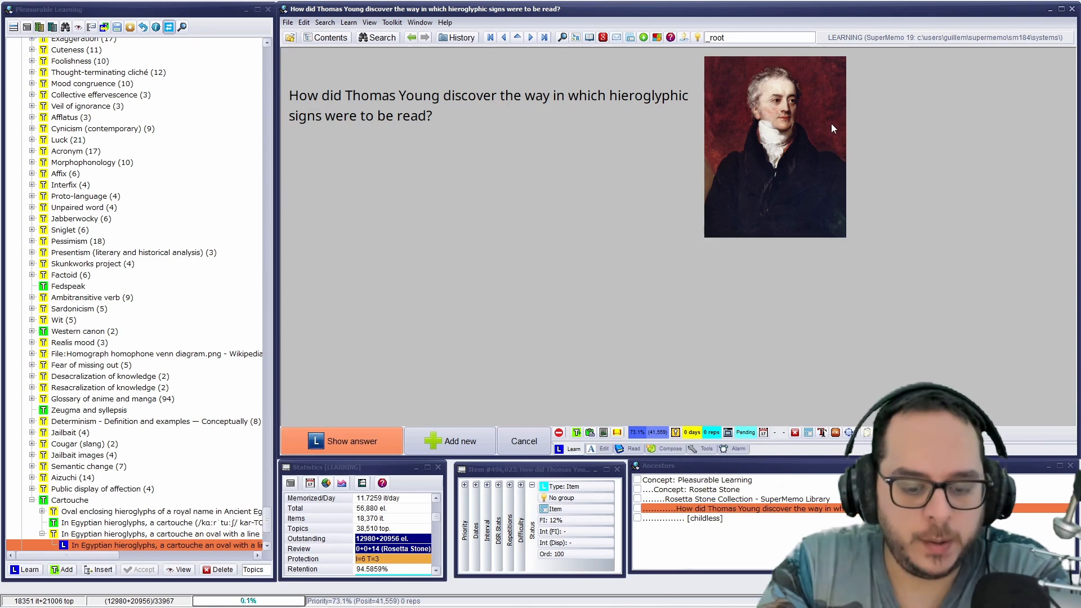
Reveal the answer about the direction the characters faced and insert the Seti I cartouches picture from the image registry beside it.
key("Return")
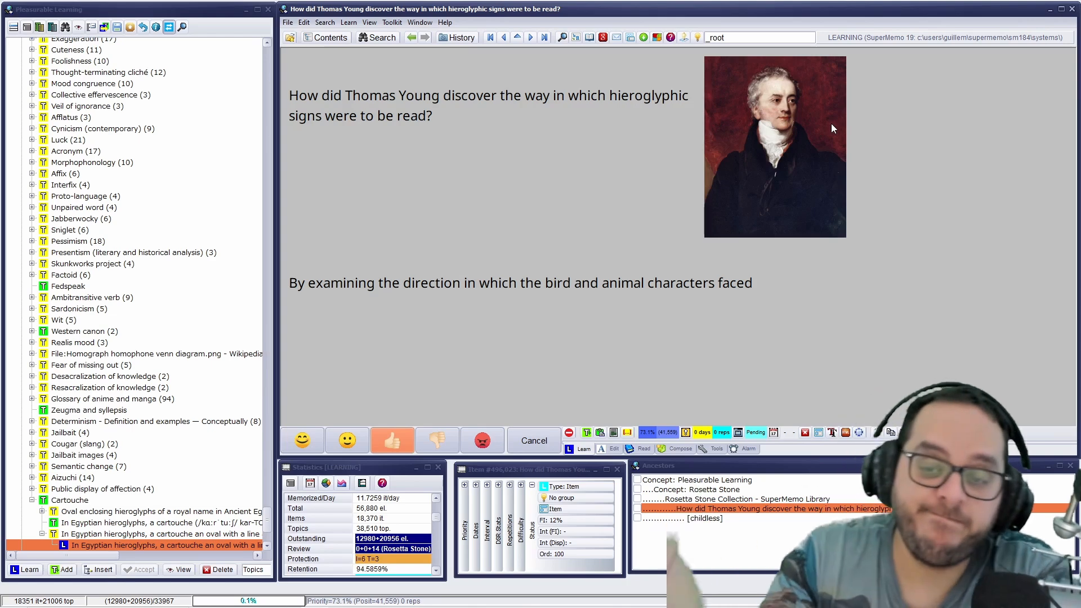
left_click(885, 319)
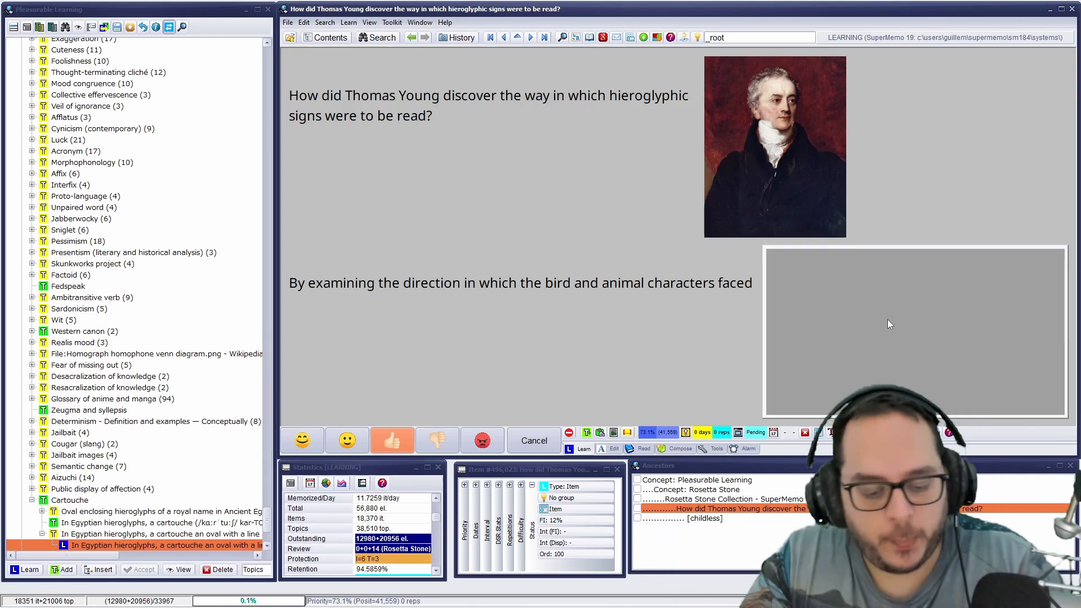
key("alt+r")
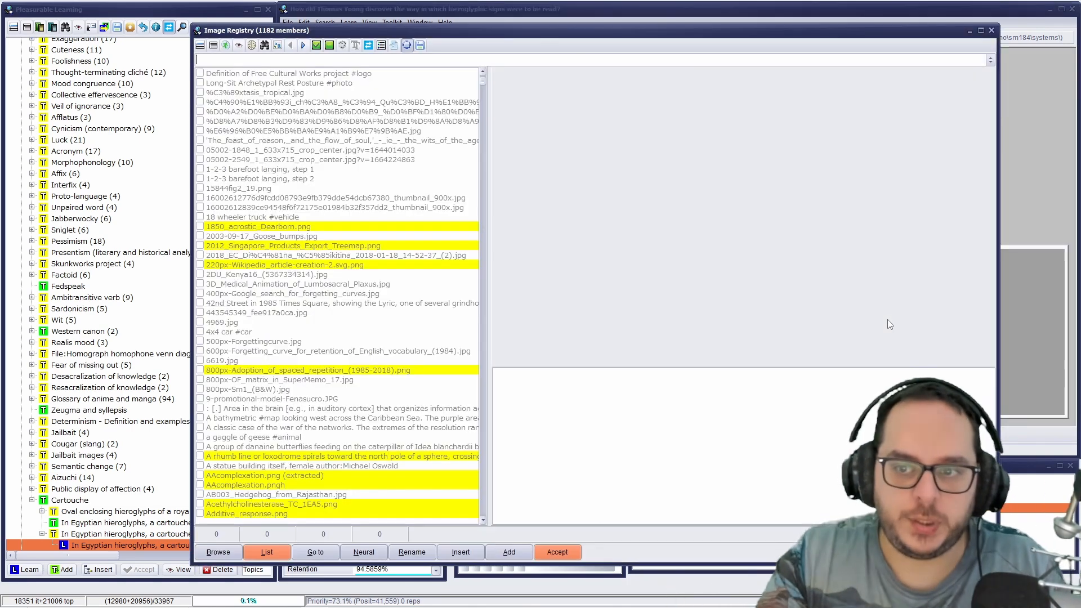
left_click(264, 46)
left_click(579, 151)
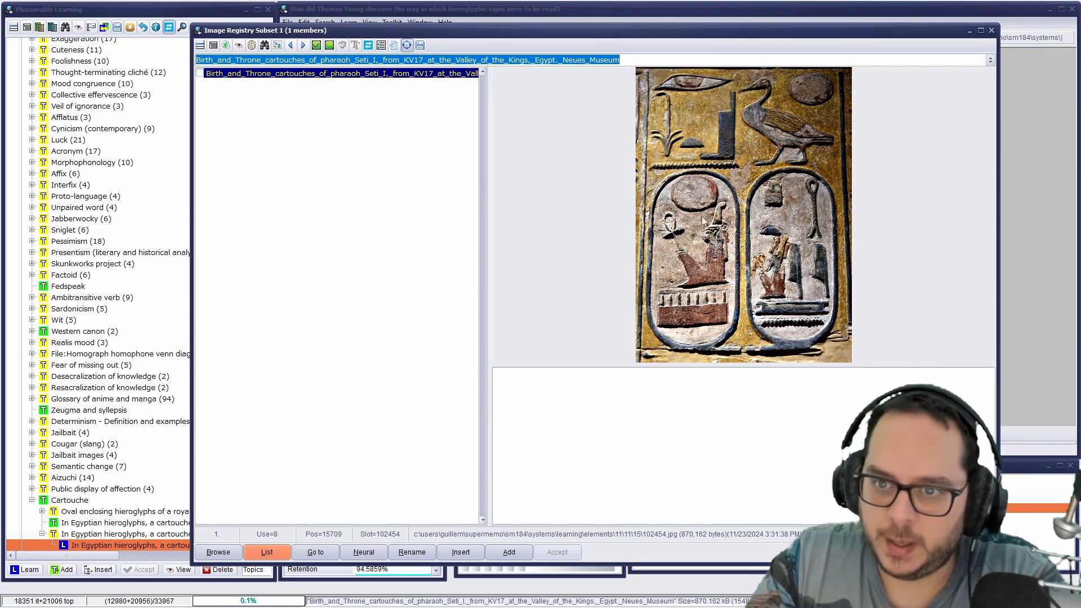
left_click(460, 552)
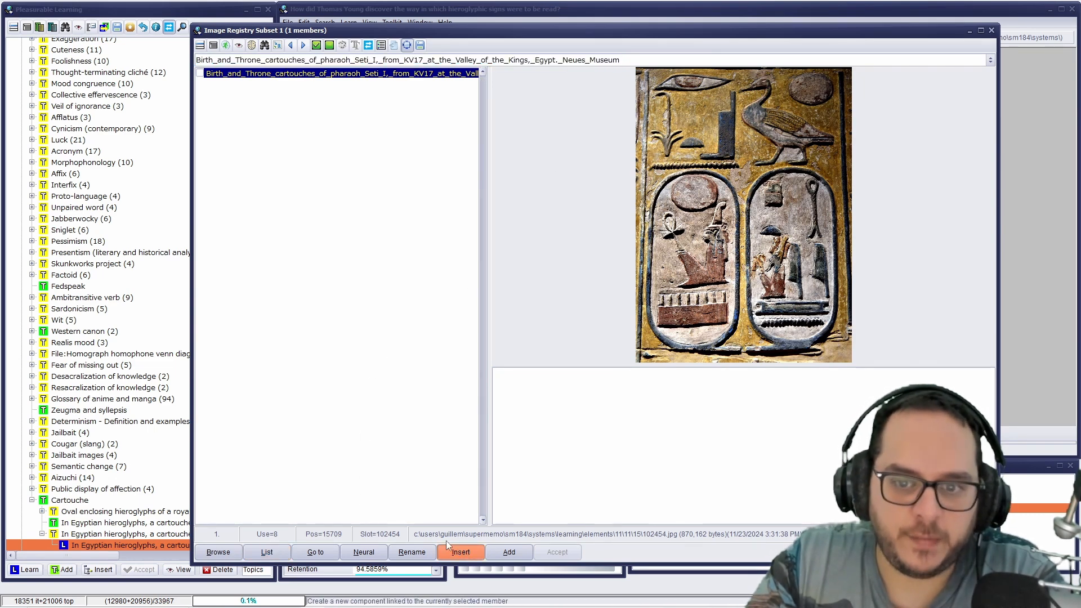
left_click(325, 336)
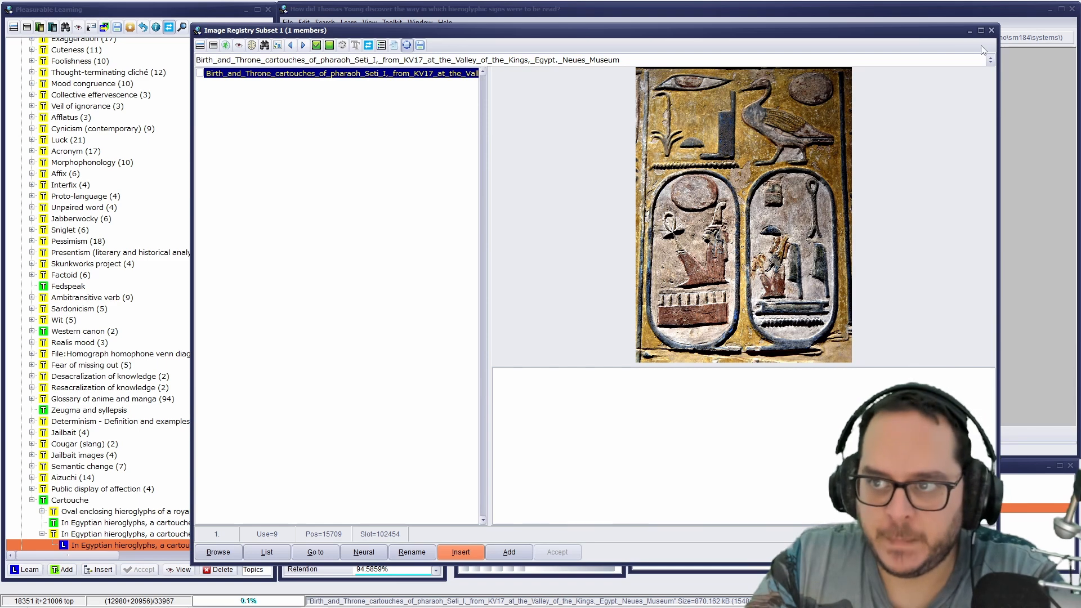
left_click(991, 30)
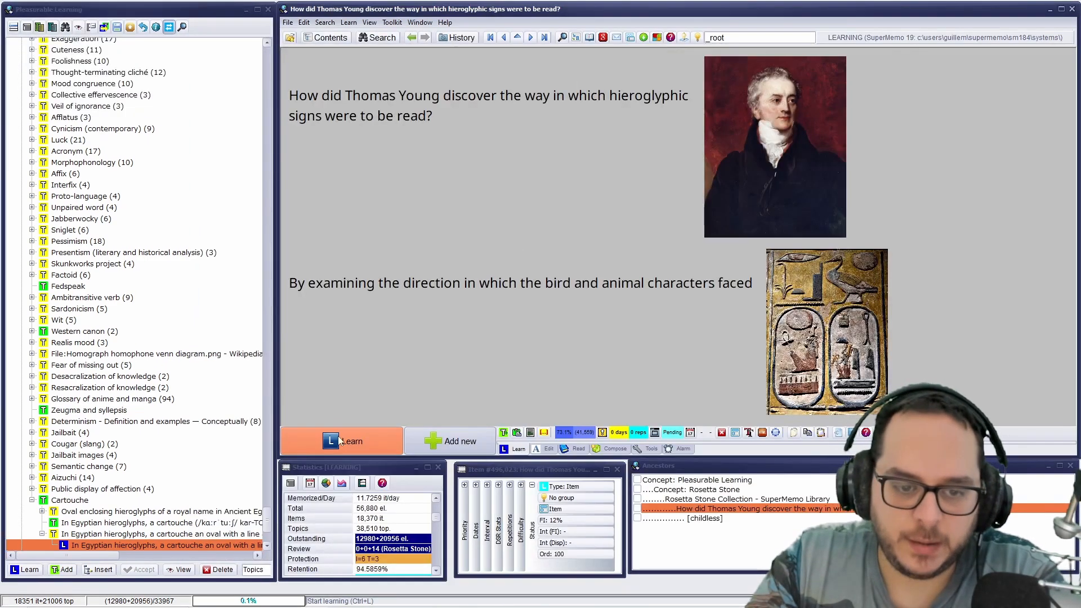
Resume learning on the Thomas Young item, grade it as little or no recall and continue to the following item.
left_click(340, 439)
left_click(336, 438)
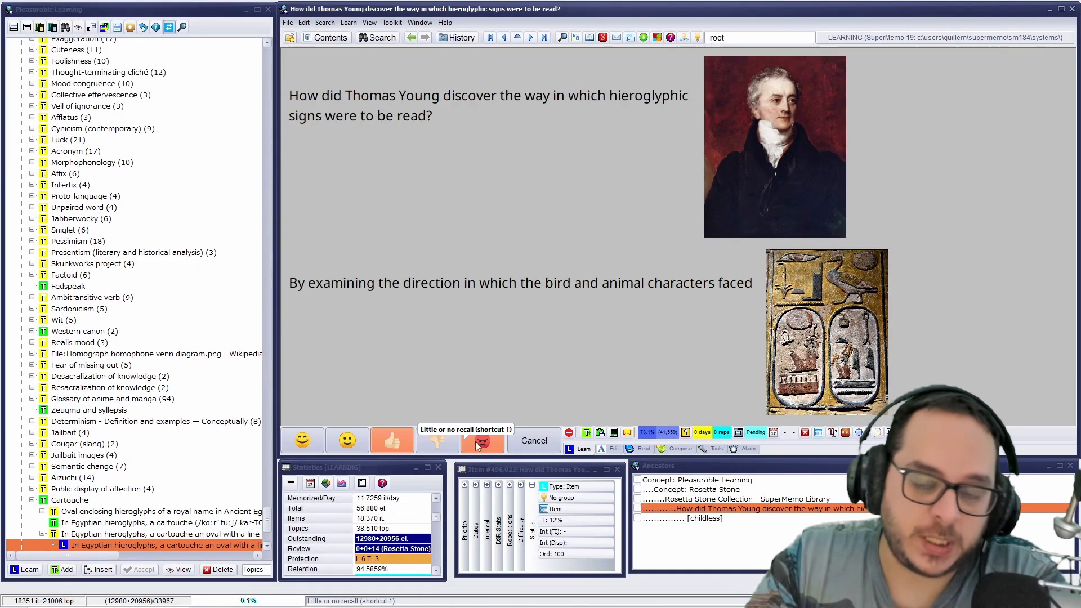
left_click(475, 442)
left_click(366, 429)
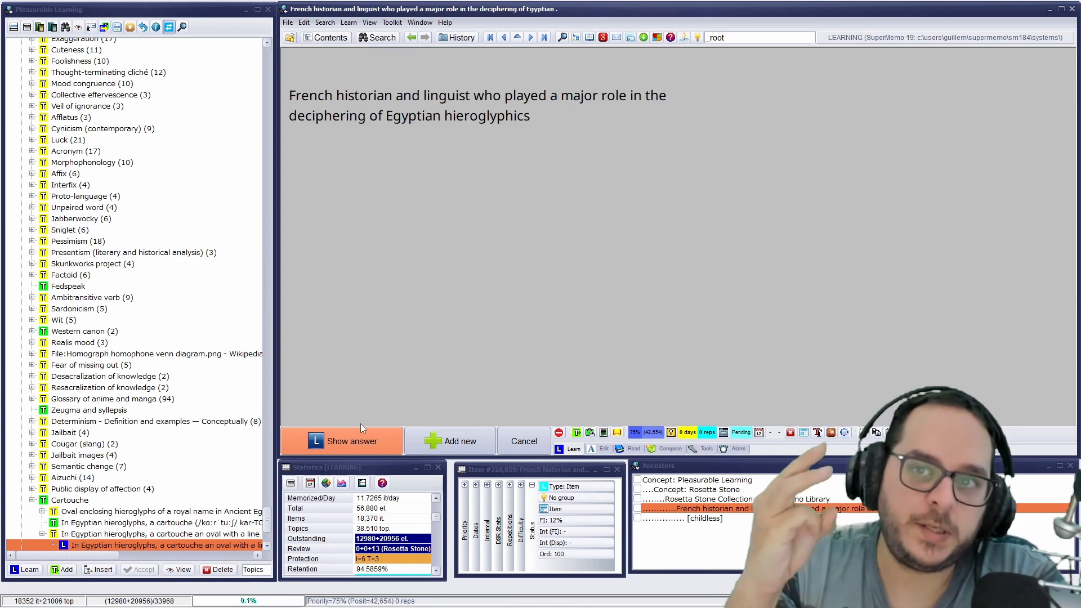
Reveal the answer about the French historian and linguist and copy the name Jean-François Champollion without the years.
key("Return")
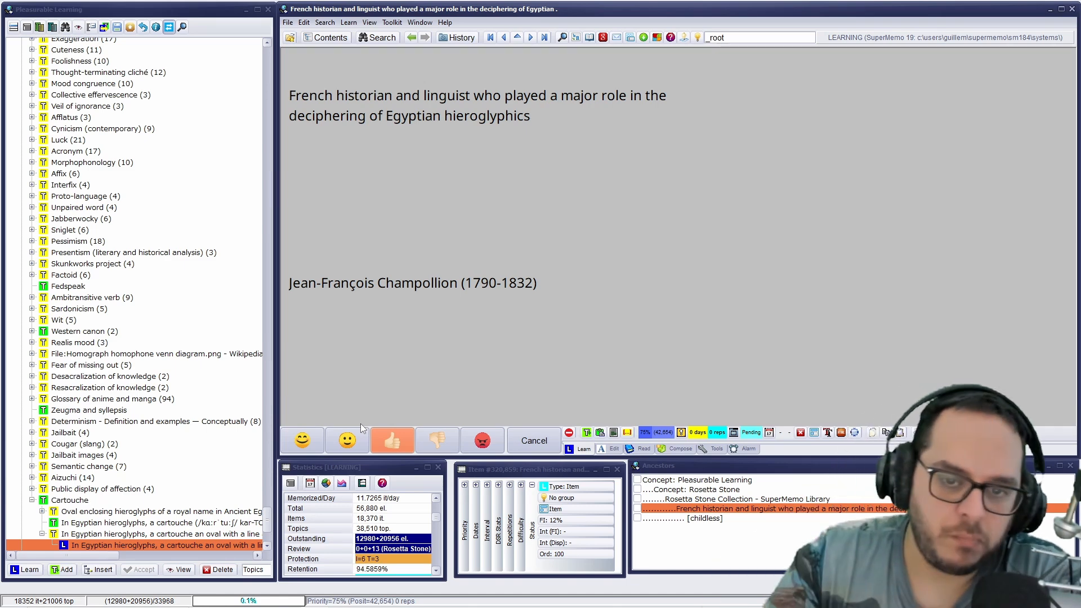
left_click(413, 300)
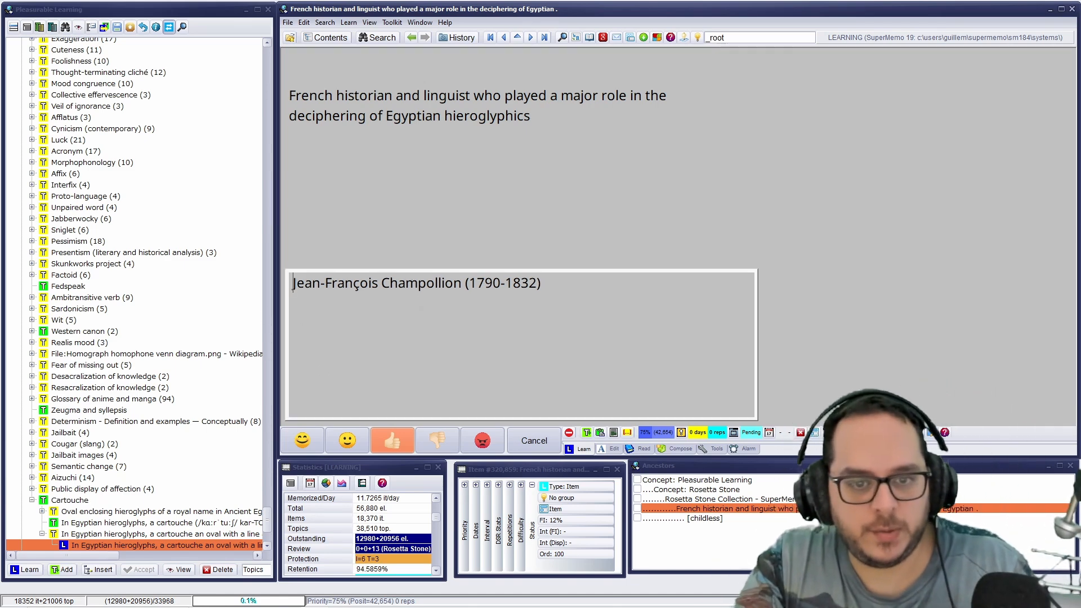
left_click_drag(462, 283, 292, 283)
key("ctrl+c")
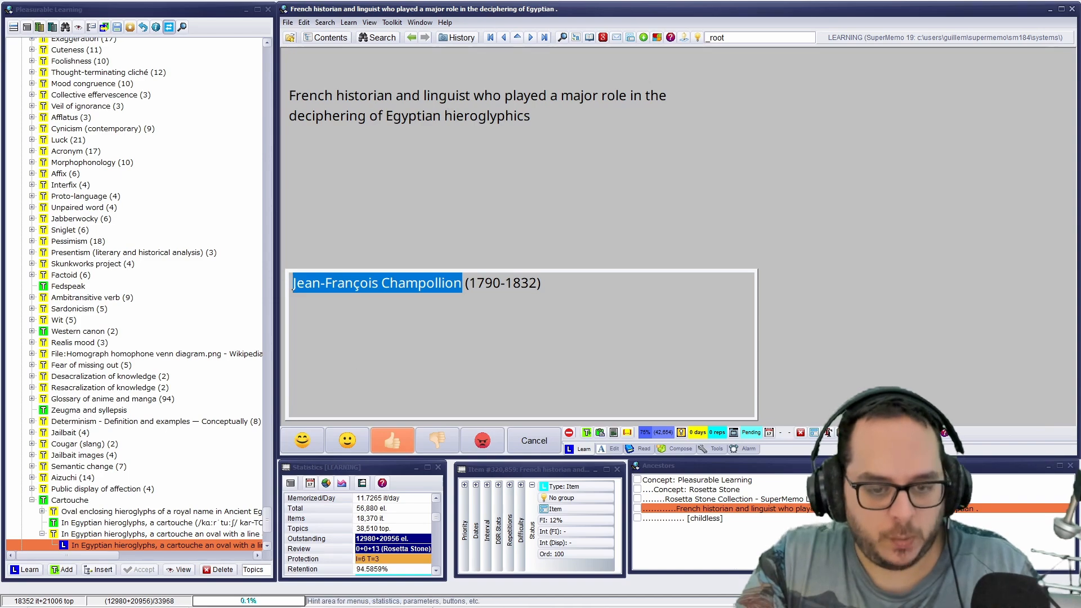
Switch to Internet Explorer, search Wikipedia for the copied name Jean-François Champollion and skim the article.
left_click(397, 598)
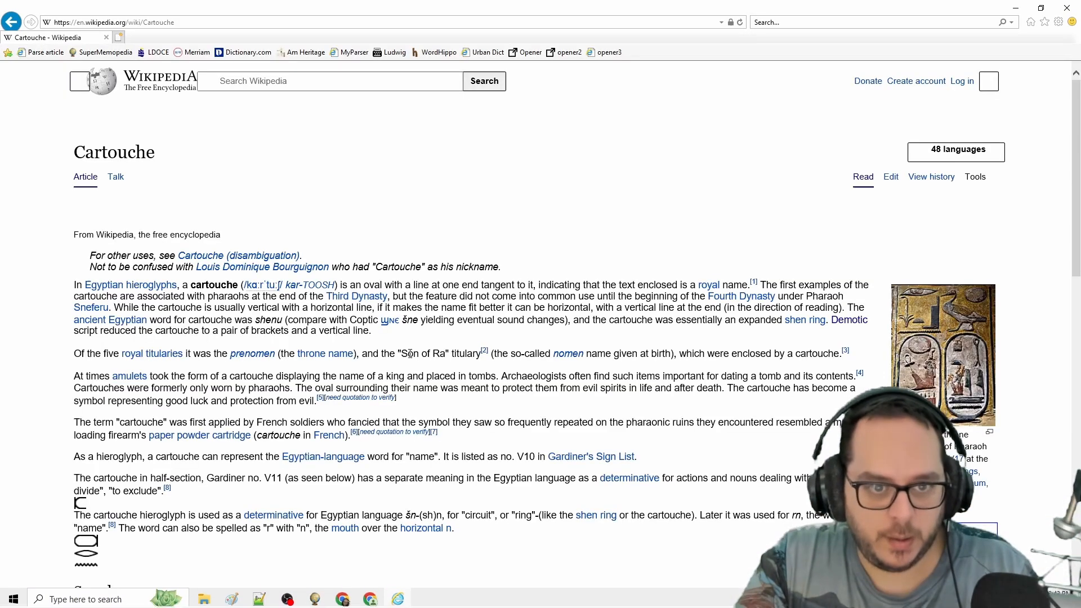
left_click(300, 80)
key("ctrl+v")
key("Return")
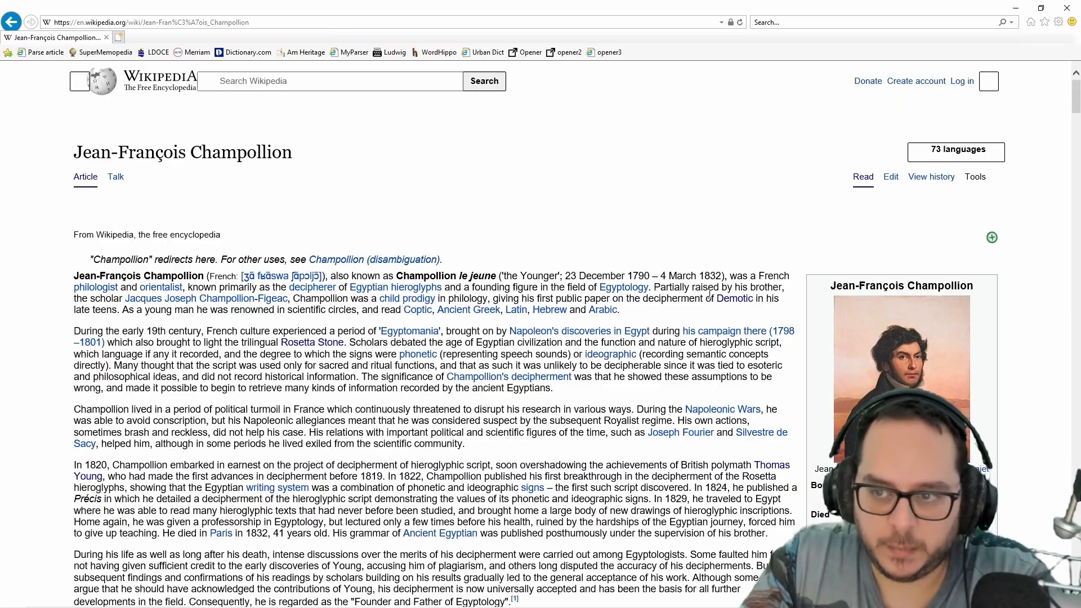
scroll(709, 290, "down", 20)
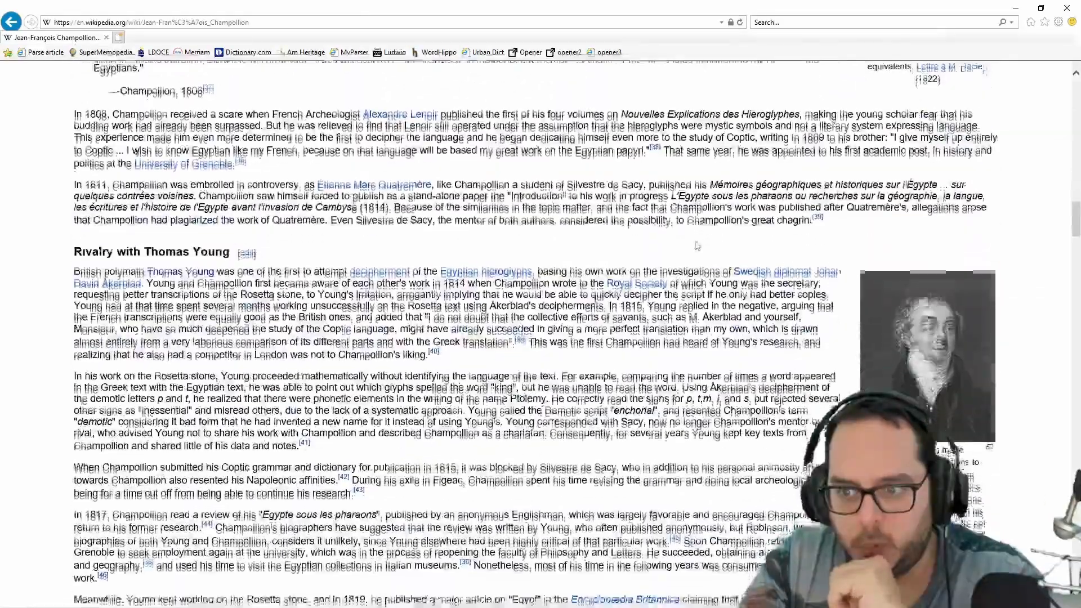
scroll(697, 246, "up", 20)
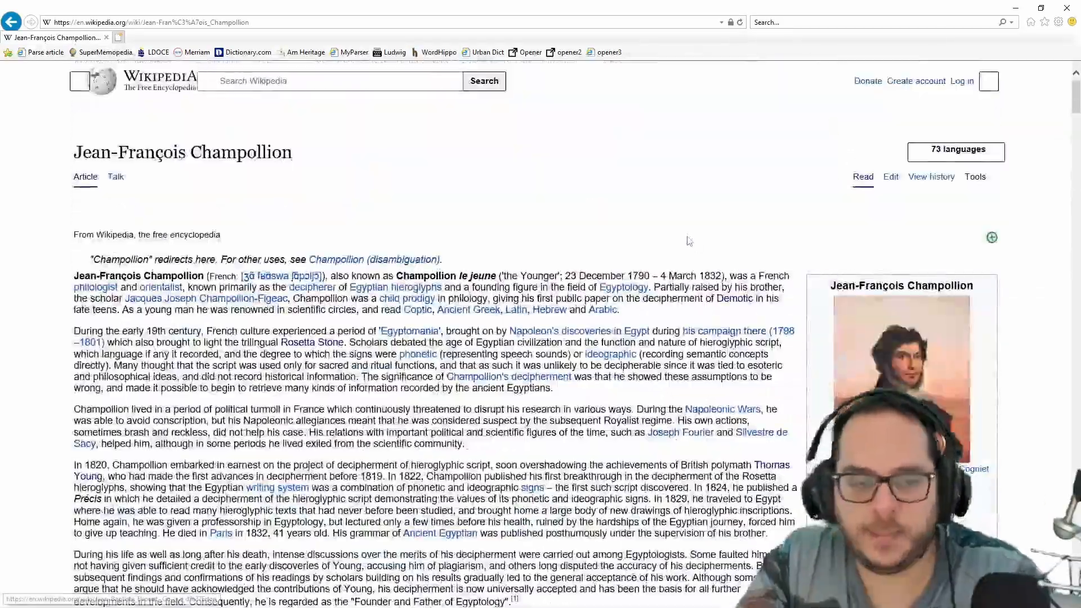
Switch back to SuperMemo, open the Pierre-François Bouchard topic and compare its portrait with the one in the Champollion article.
key("alt+Tab")
left_click_drag(267, 521, 272, 531)
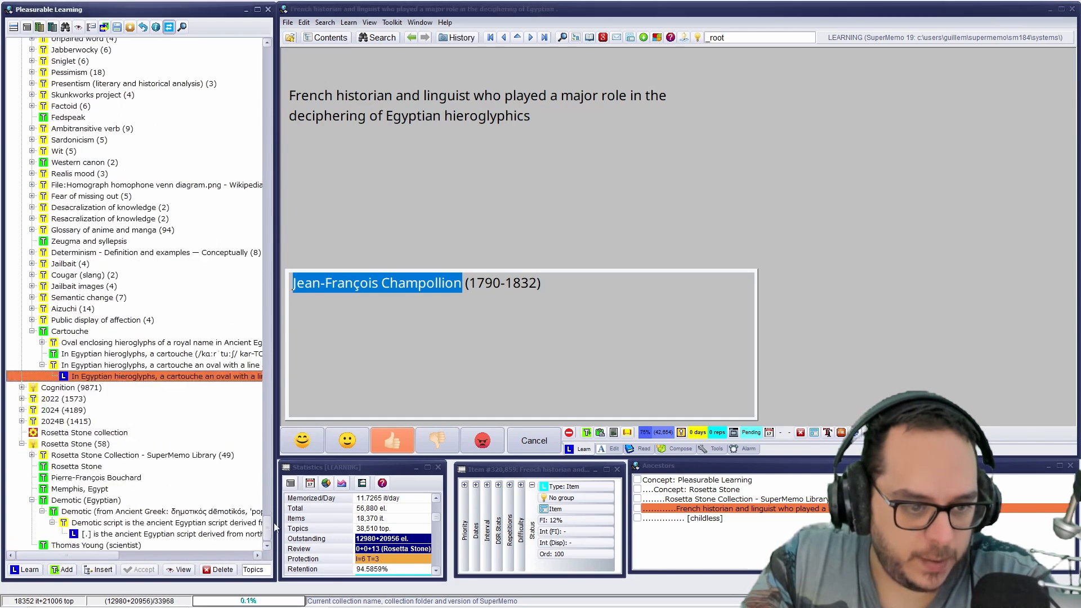
left_click(96, 477)
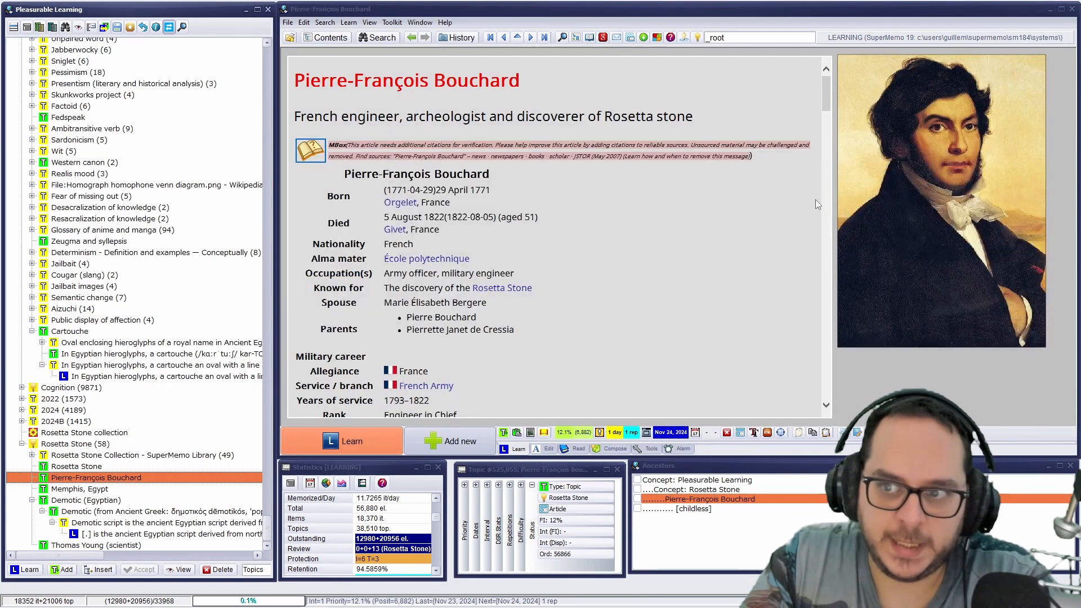
mouse_move(360, 606)
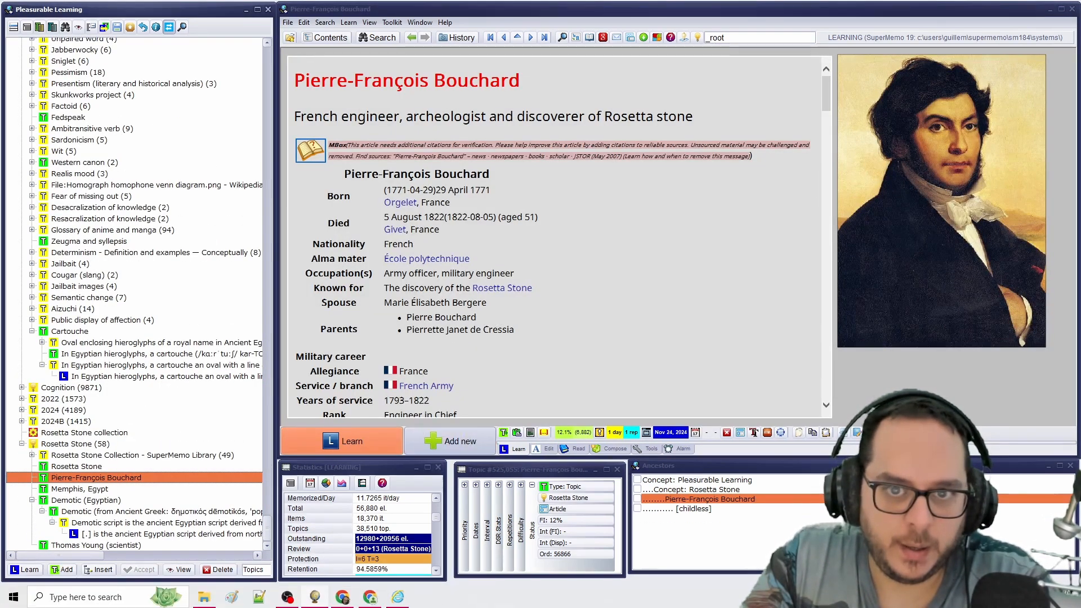
left_click(397, 600)
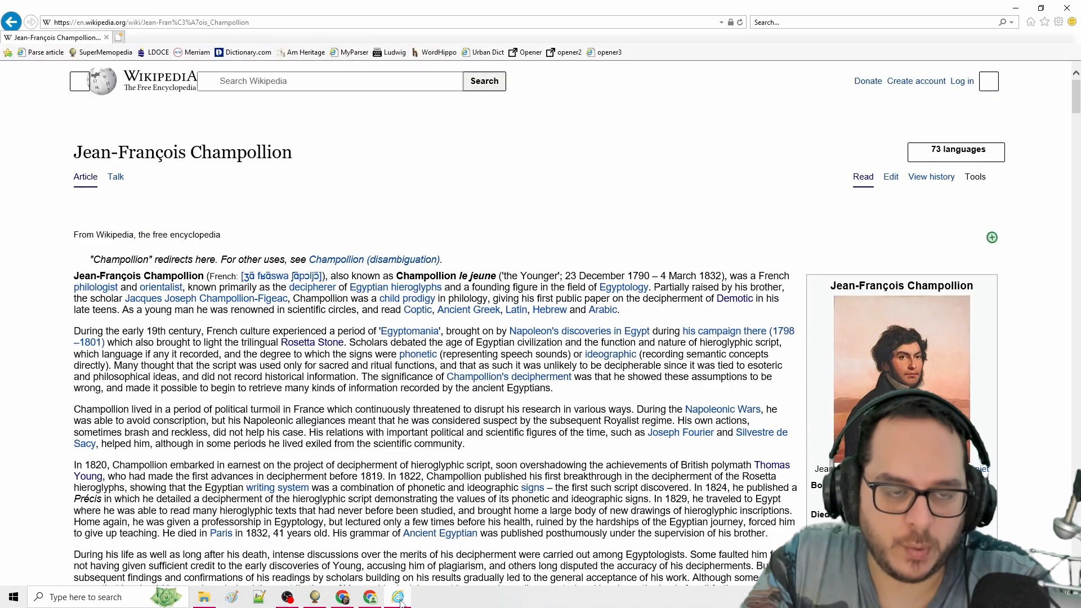
left_click(1015, 8)
Rename the registry member behind the Bouchard topic's portrait to "Jean-François Champollion #portrait".
right_click(902, 128)
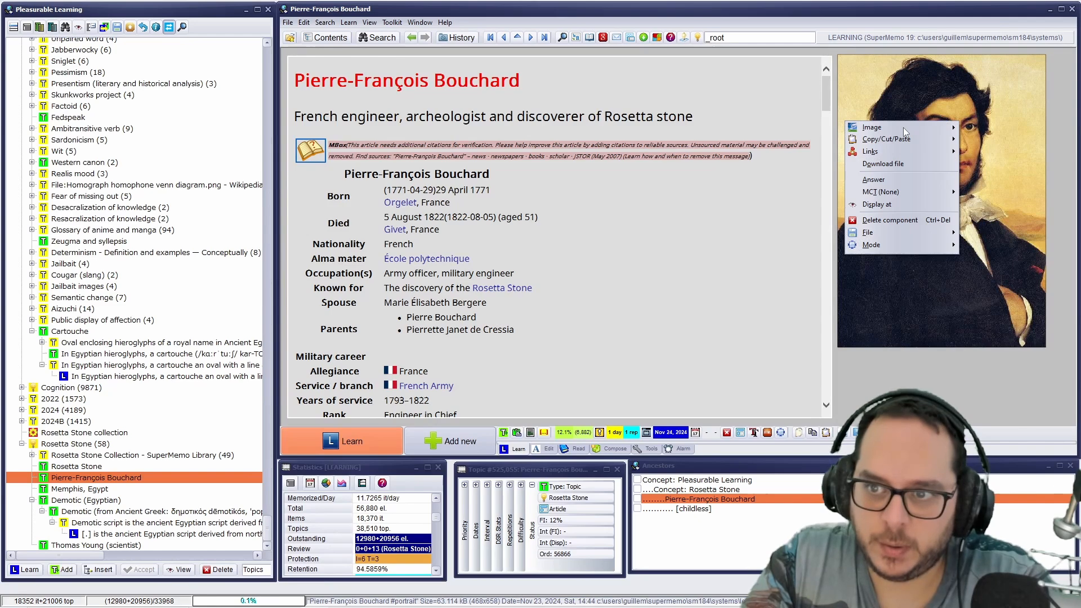
mouse_move(923, 150)
left_click(973, 160)
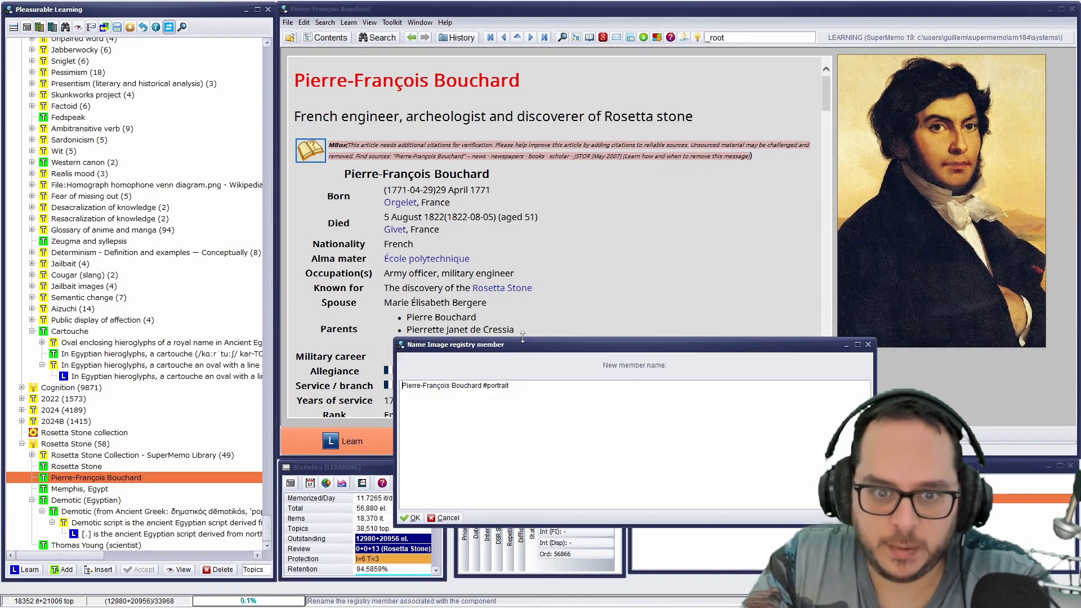
left_click(417, 518)
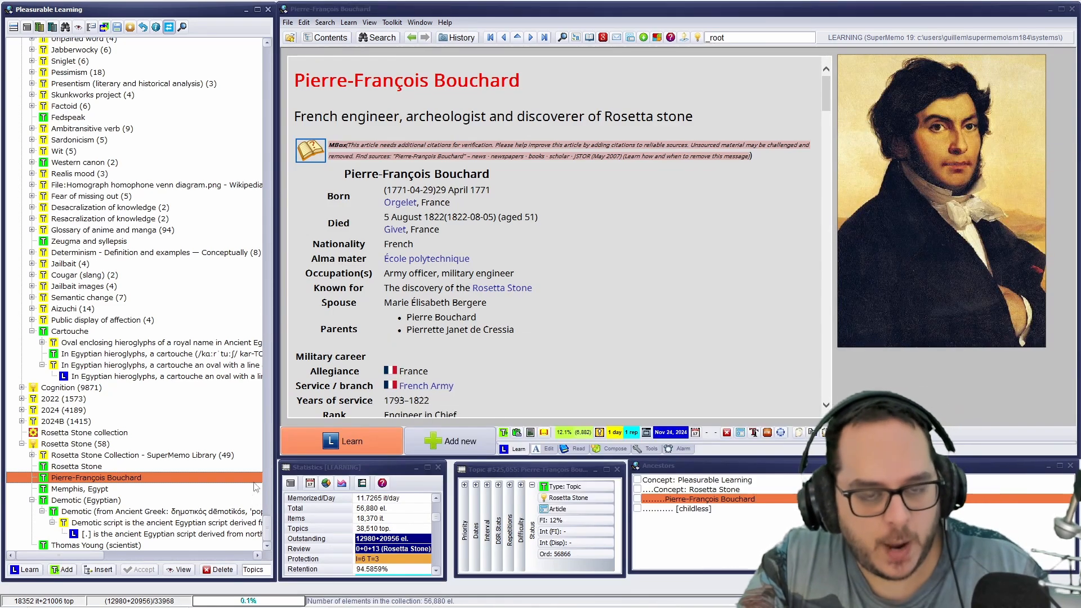
Import the open Wikipedia article on Jean-François Champollion as a topic and insert the "Jean-François Champollion #portrait" image from the registry beside it.
key("ctrl+shift+a")
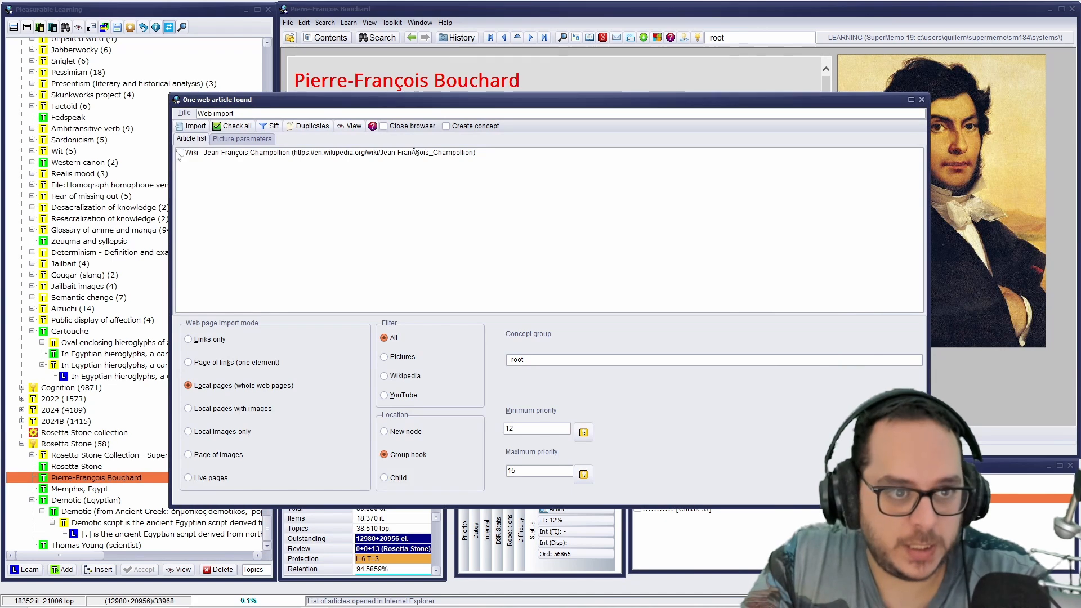
left_click(179, 153)
key("Return")
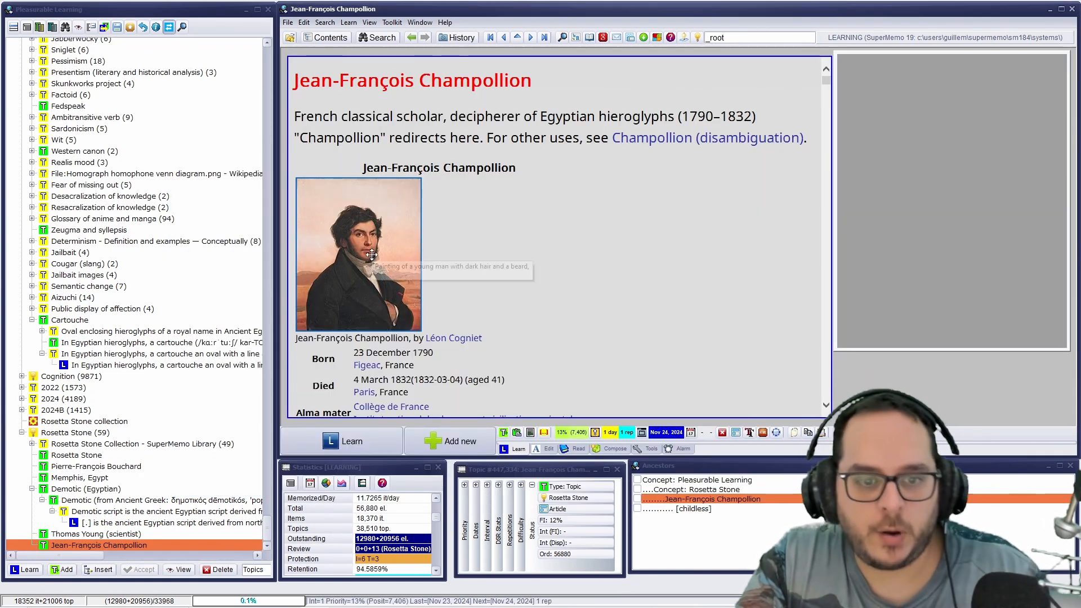
left_click(371, 255)
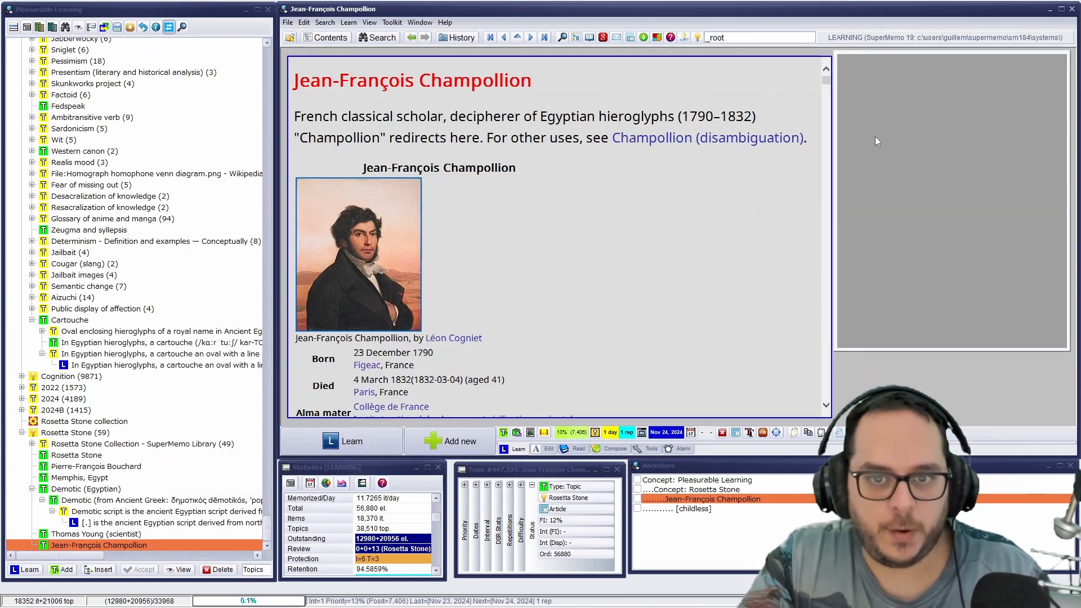
key("Escape")
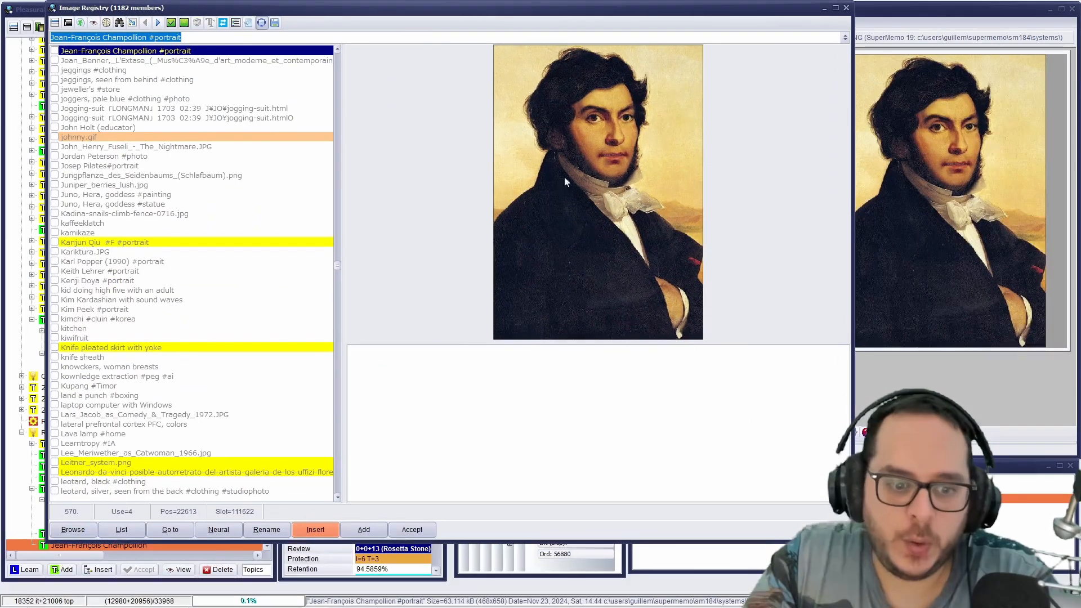
List the elements using the Champollion portrait, open "Who discovered the Rosetta Stone?" and delete that item's registry link to the portrait.
left_click(111, 528)
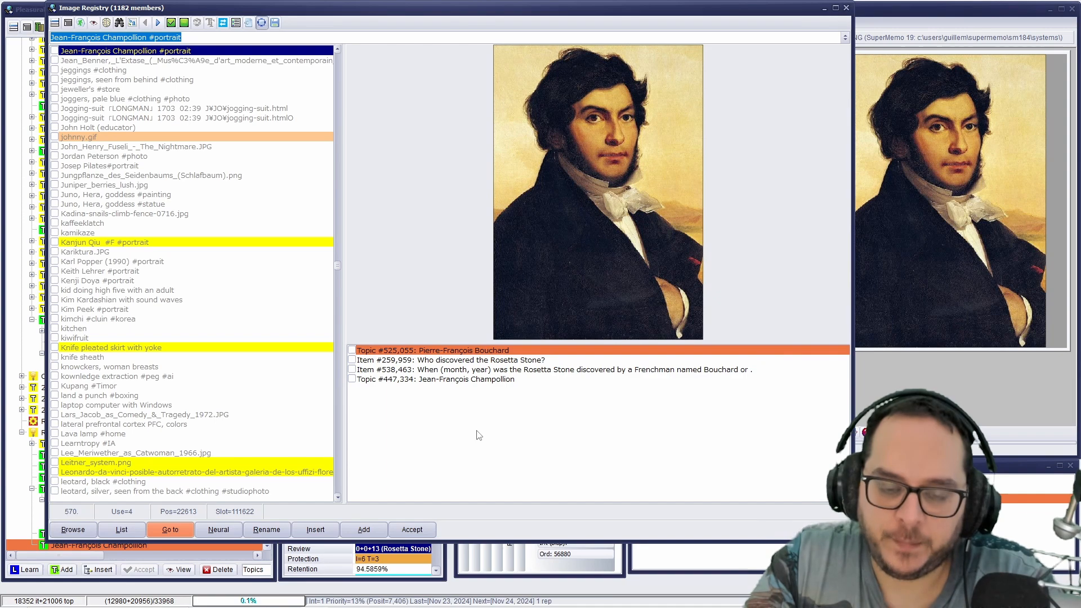
double_click(465, 360)
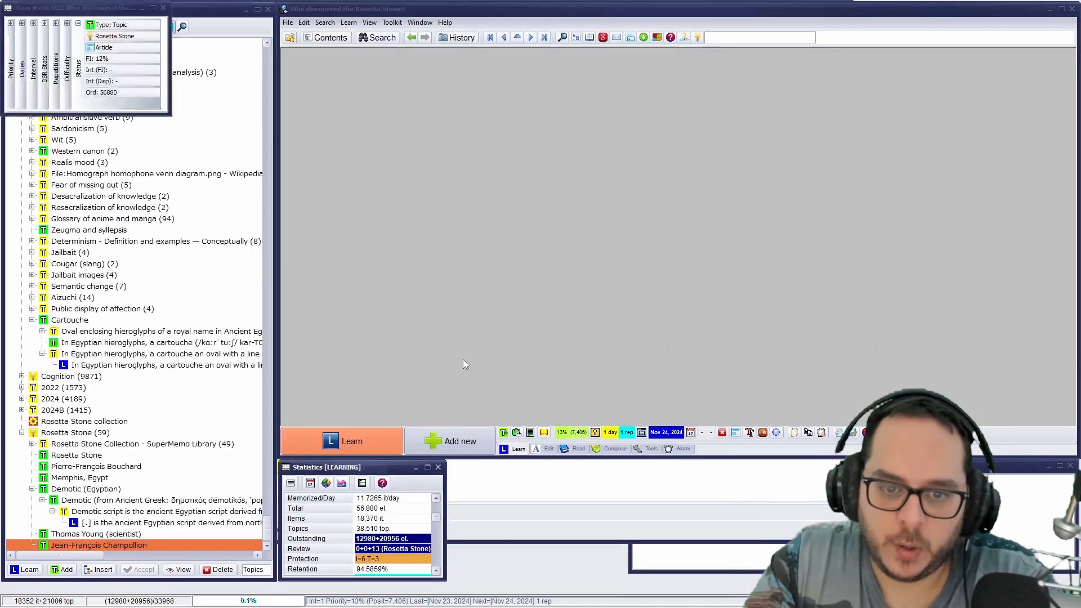
right_click(802, 276)
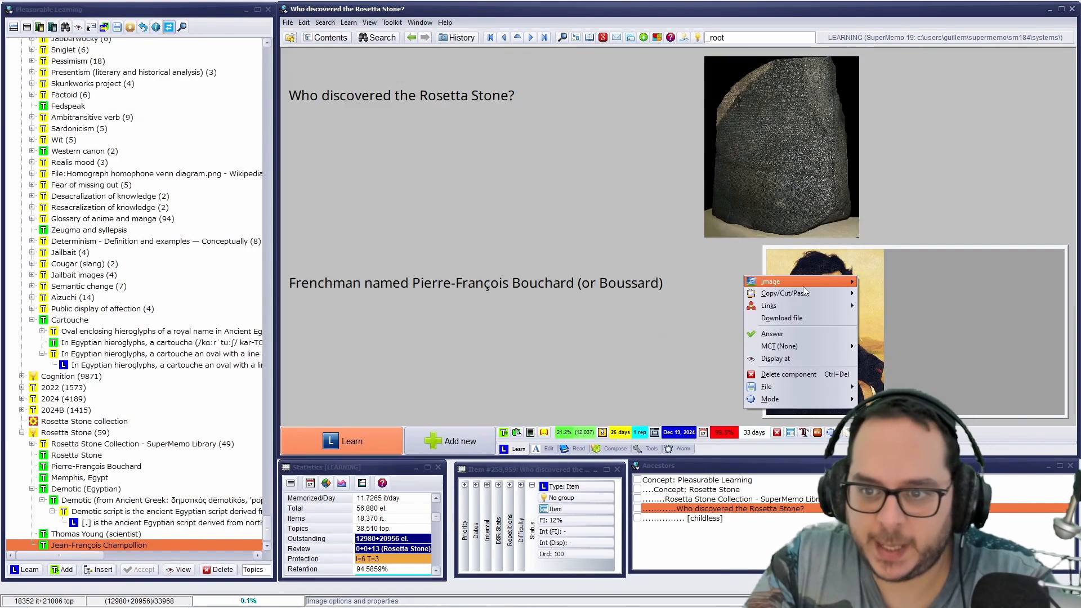
mouse_move(814, 308)
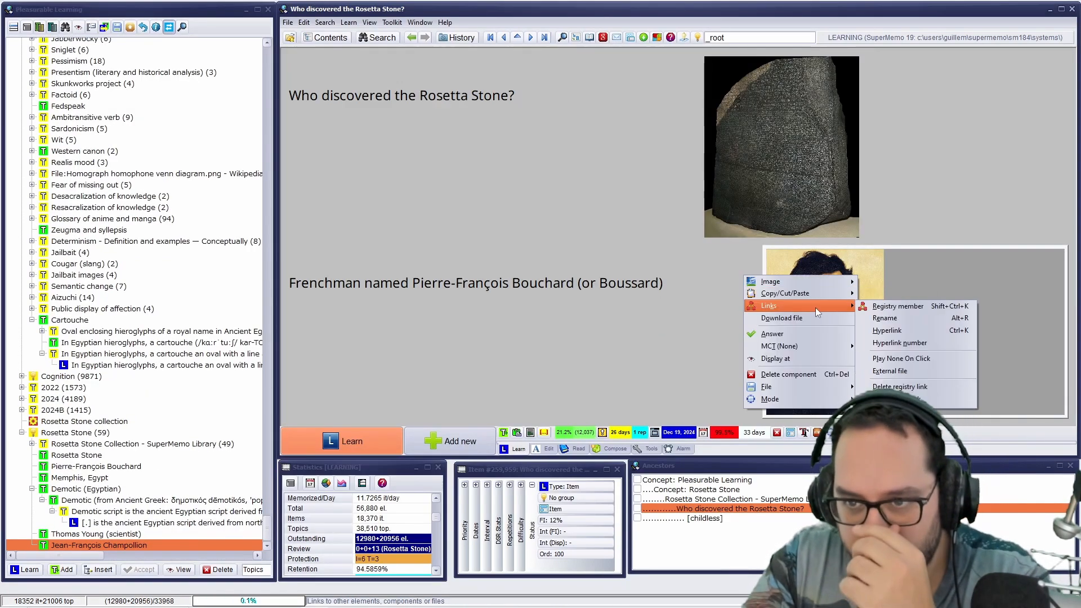
left_click(932, 385)
left_click(413, 330)
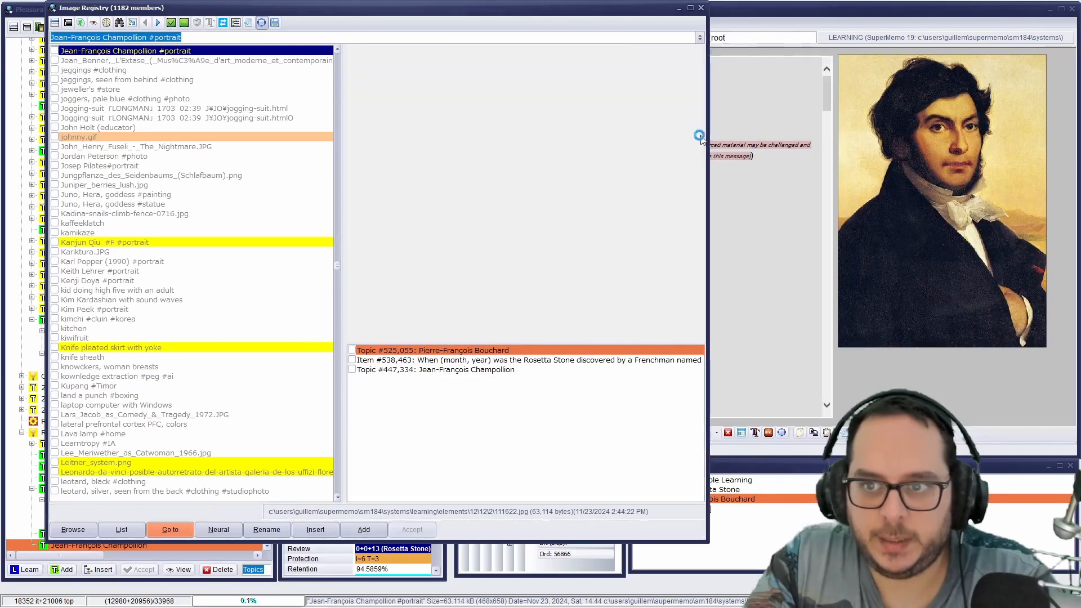
Delete the portrait's registry links from the Bouchard topic and the "When was the Rosetta Stone discovered?" item, removing that item's empty image component.
right_click(860, 132)
mouse_move(925, 152)
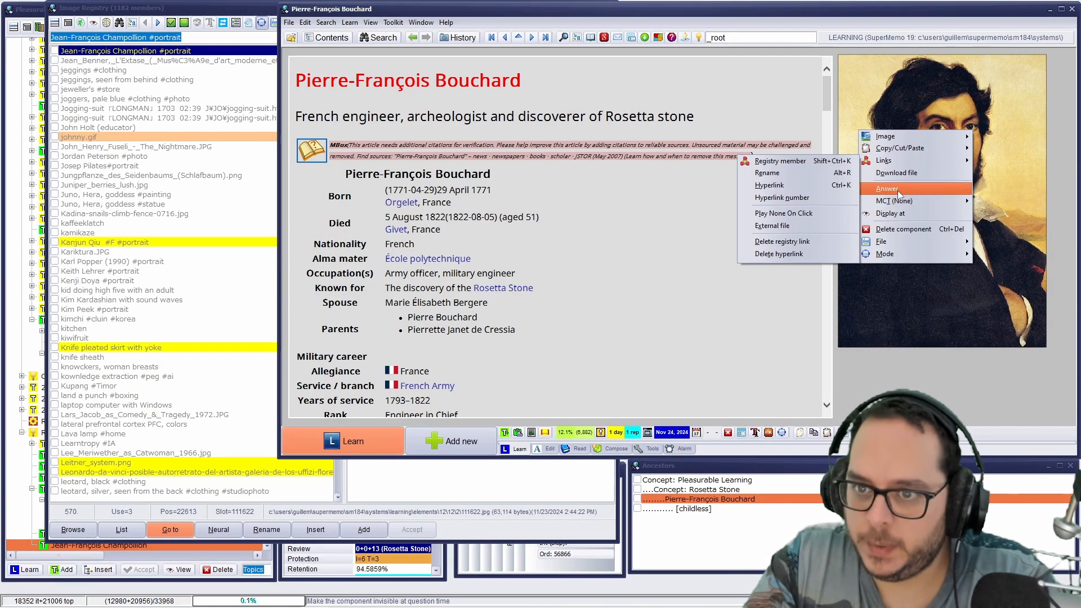
left_click(792, 245)
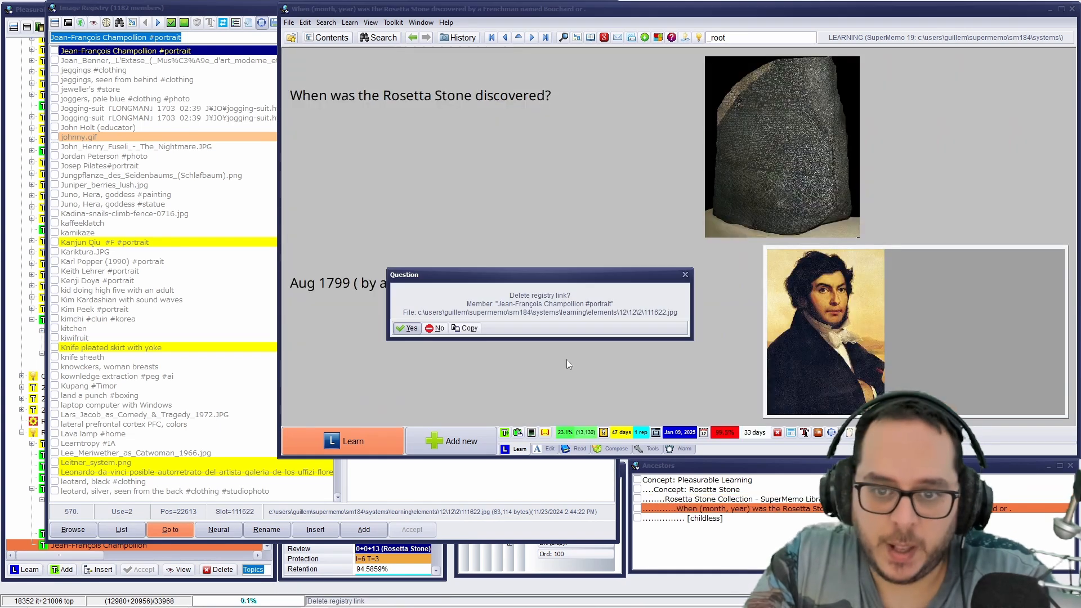
key("Return")
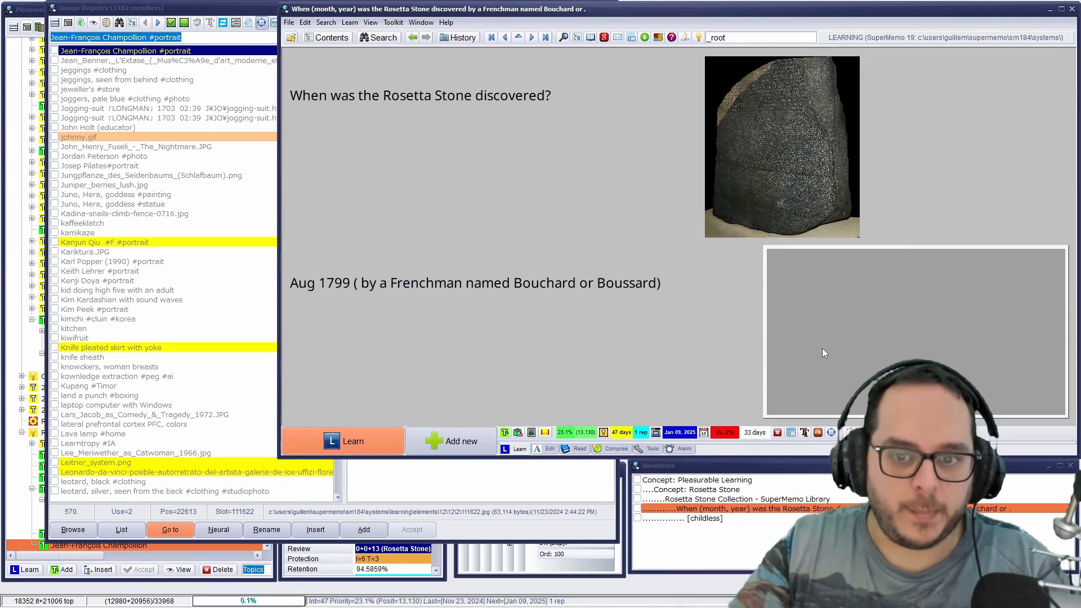
left_click(798, 328)
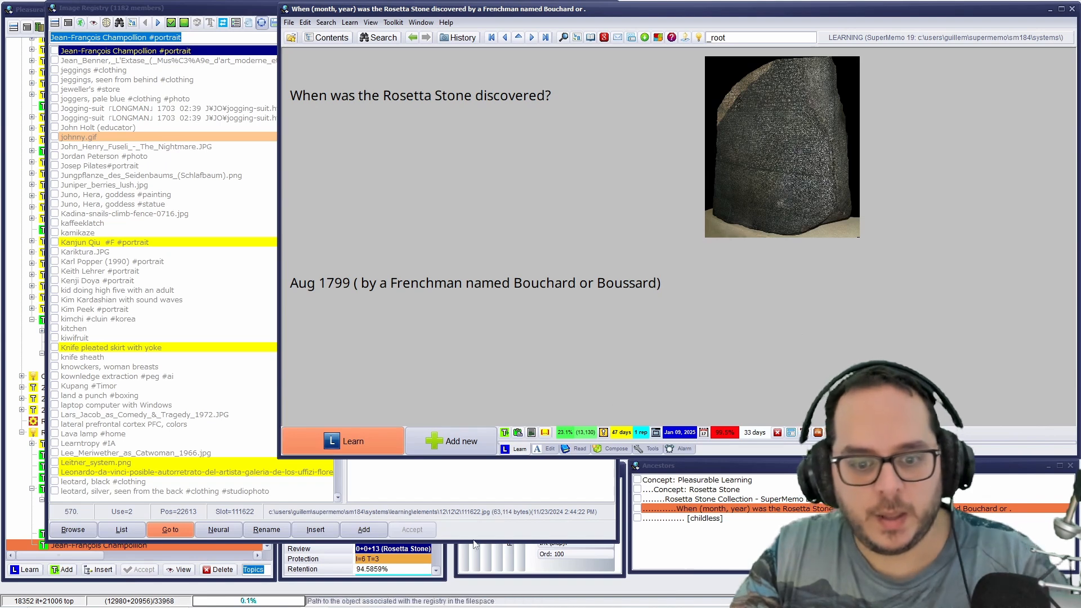
mouse_move(458, 601)
left_click(356, 601)
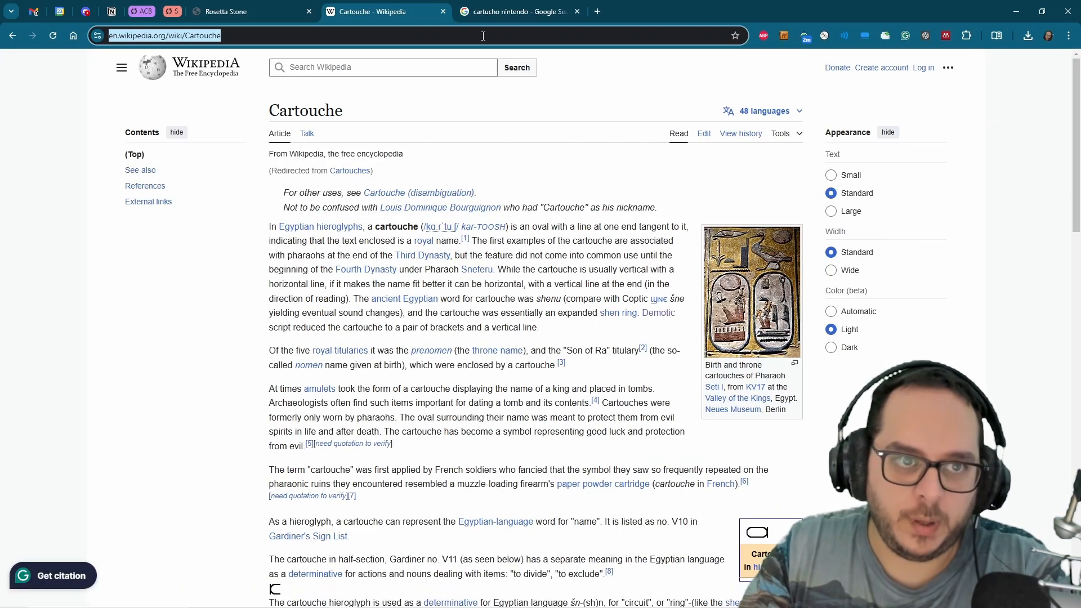
mouse_move(421, 598)
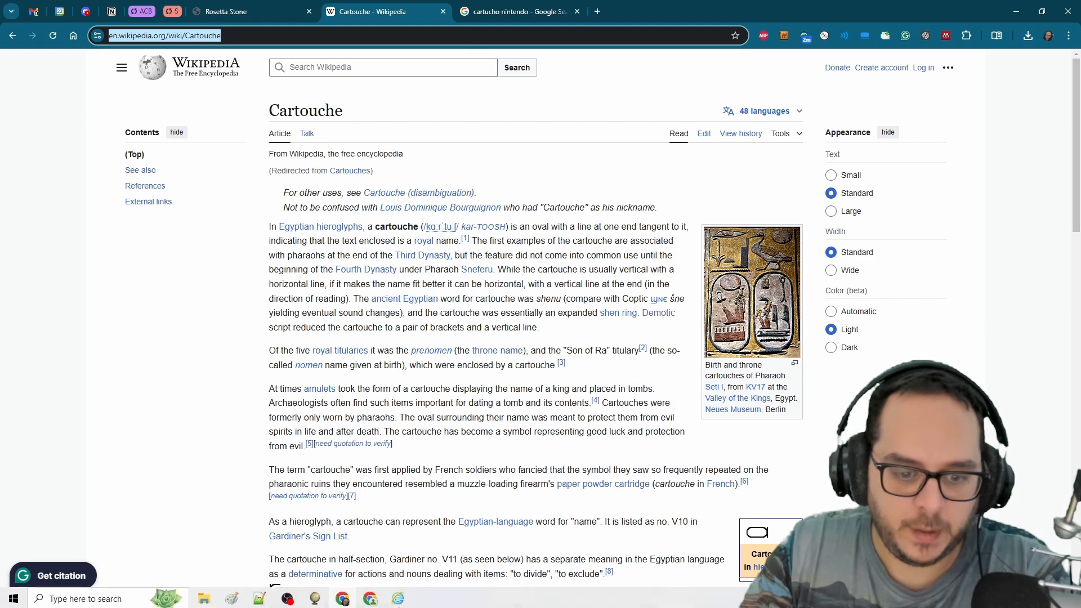
left_click(370, 600)
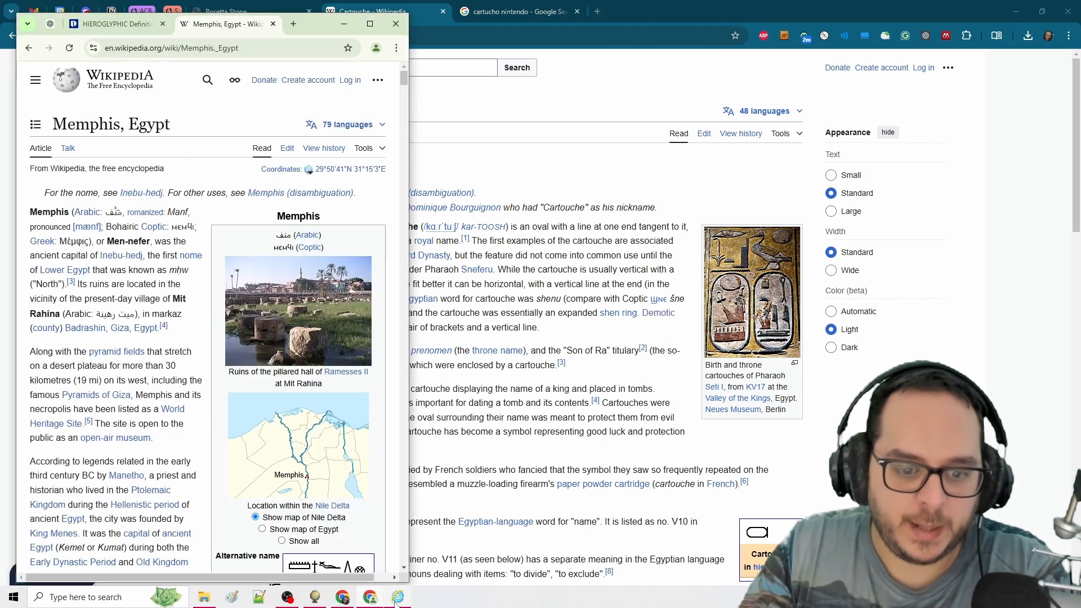
left_click(397, 600)
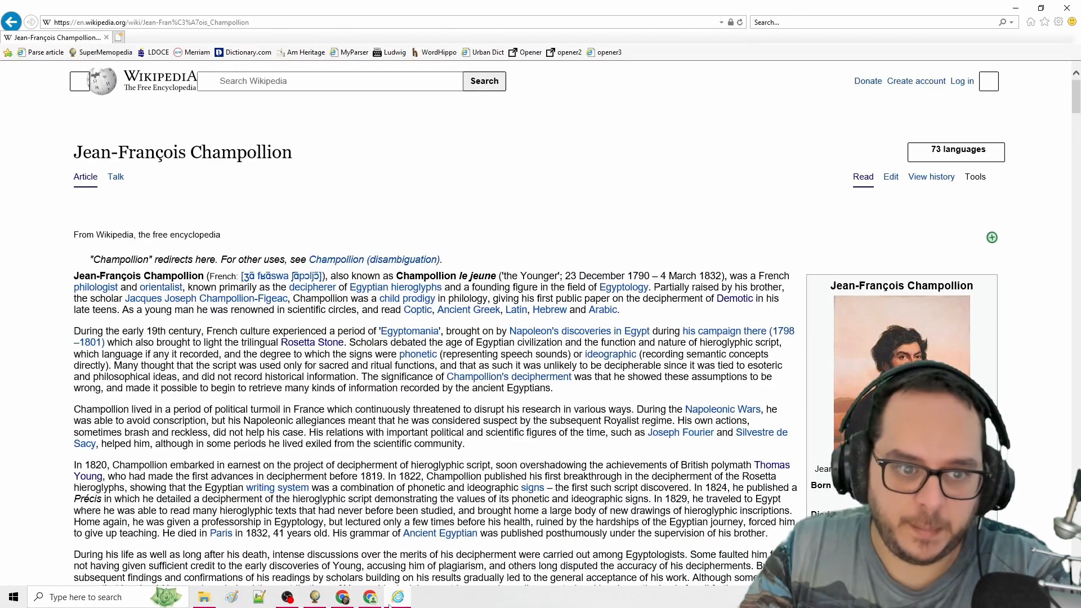
left_click(343, 599)
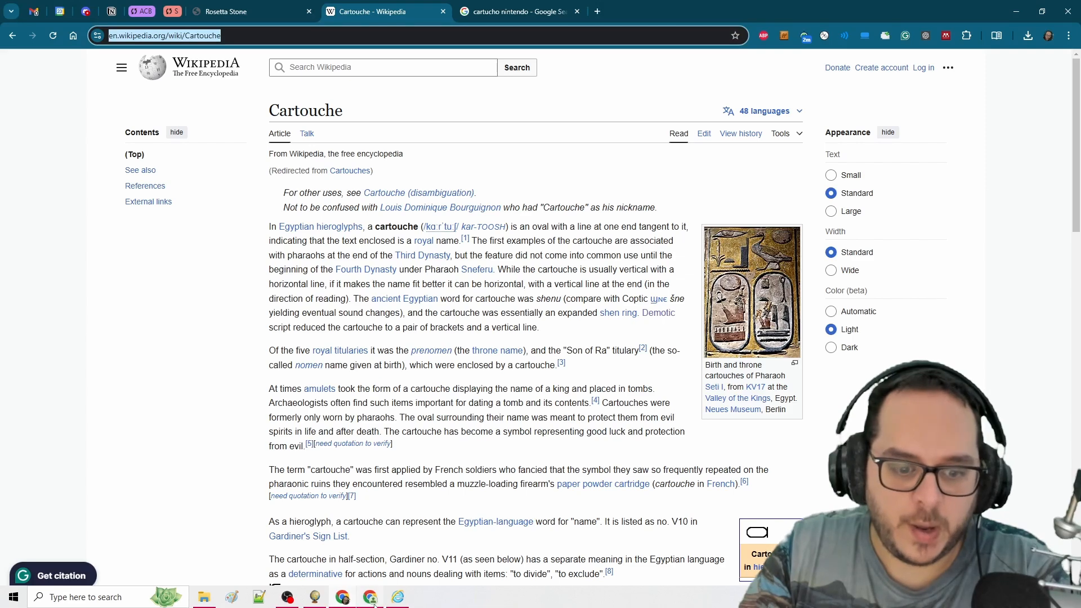
Return to the Pierre-François Bouchard topic in SuperMemo, delete its registry link to the Champollion portrait and remove the image component.
left_click(322, 599)
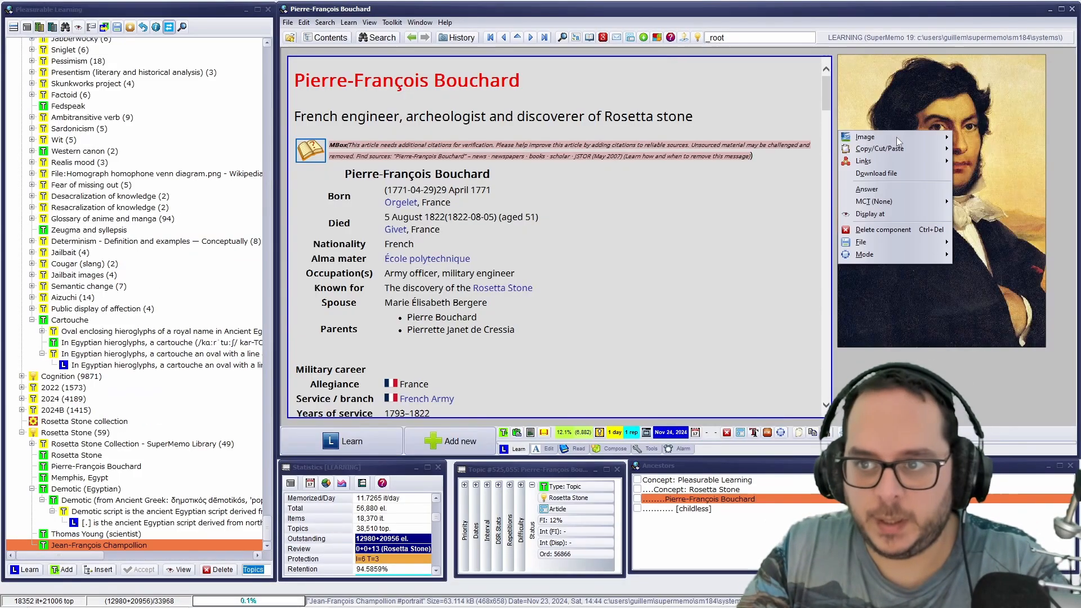
mouse_move(888, 159)
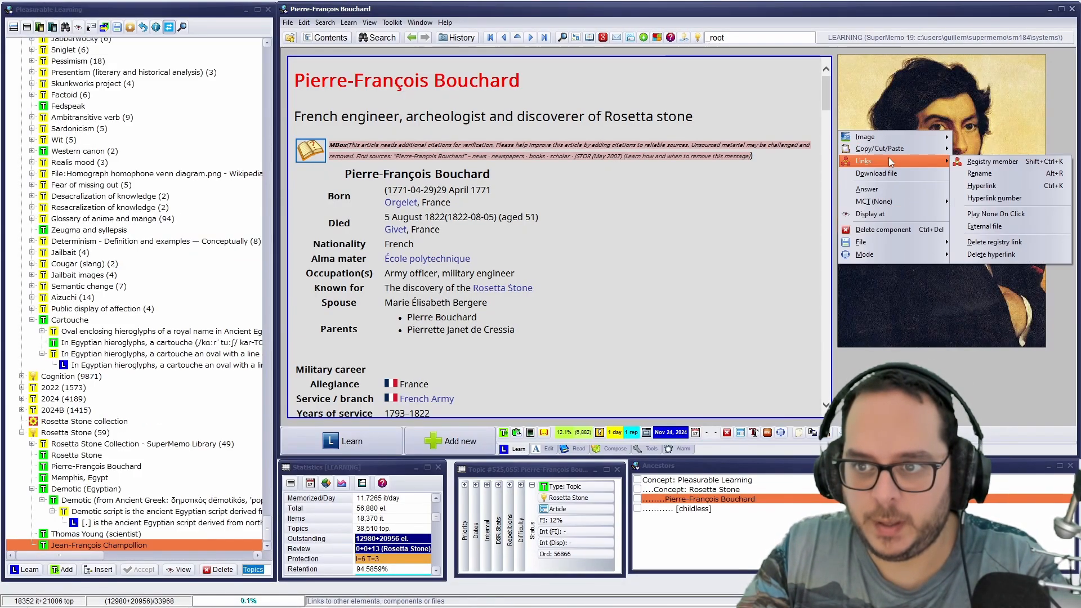
left_click(994, 242)
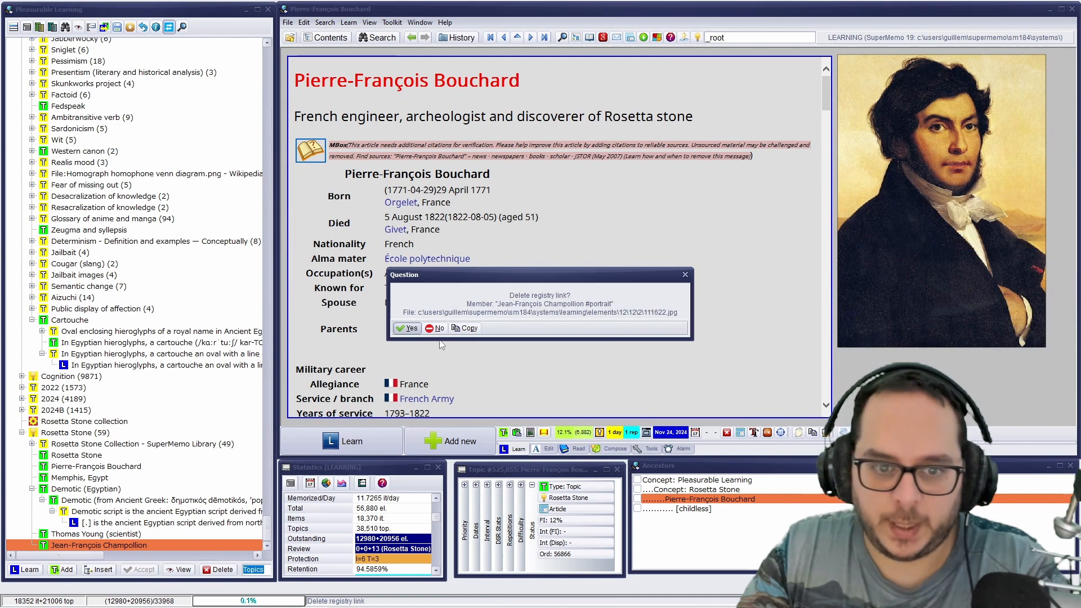
left_click(411, 333)
left_click(449, 324)
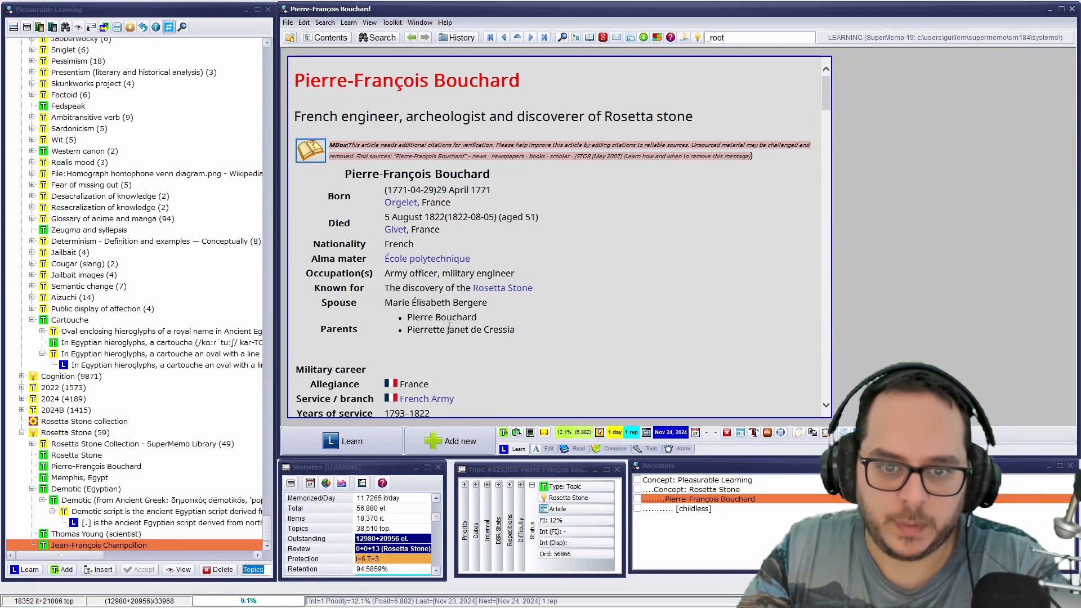
left_click_drag(520, 80, 308, 76)
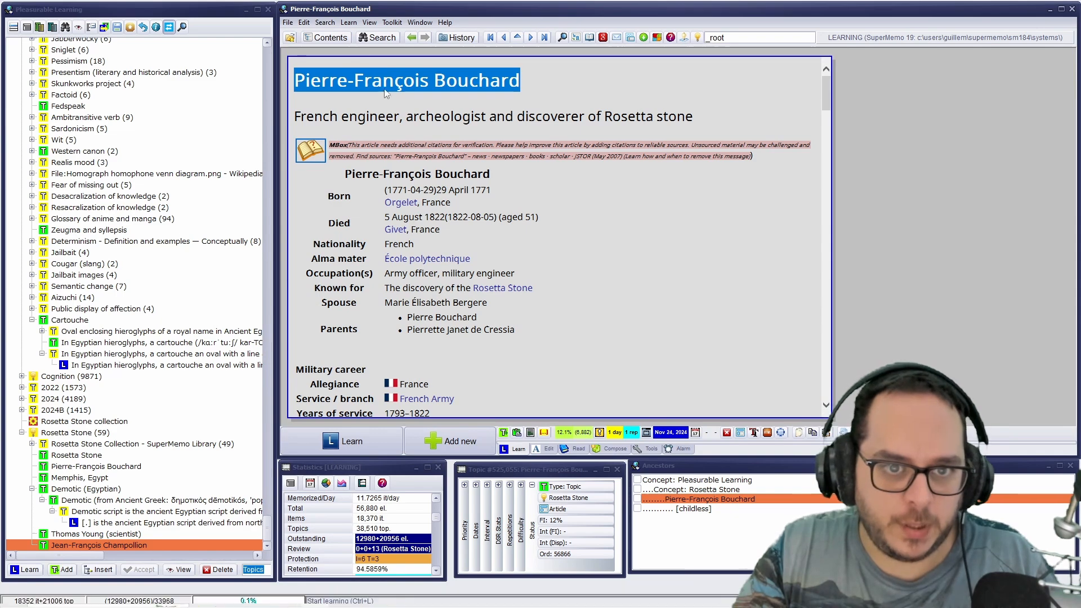
left_click_drag(341, 117, 405, 118)
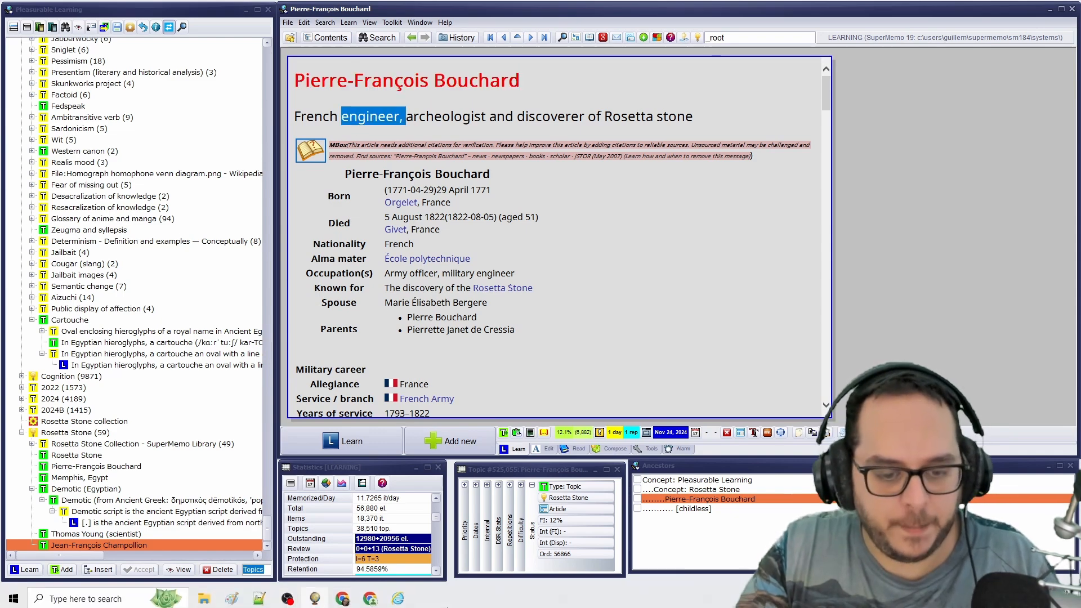
Look through the whole Pierre-François Bouchard article in SuperMemo for a picture of him.
left_click(249, 596)
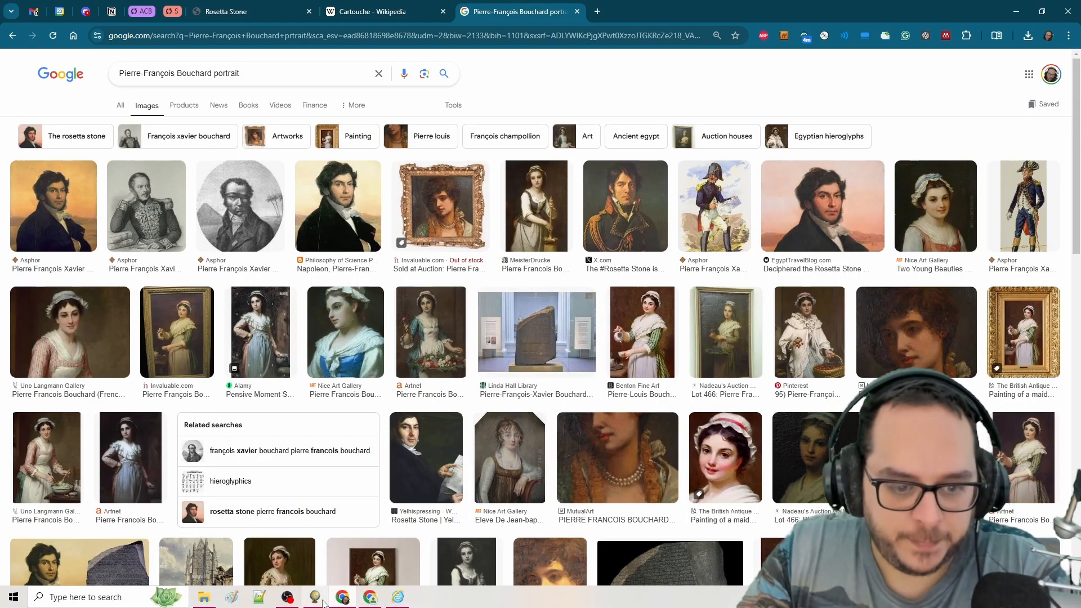
left_click(317, 601)
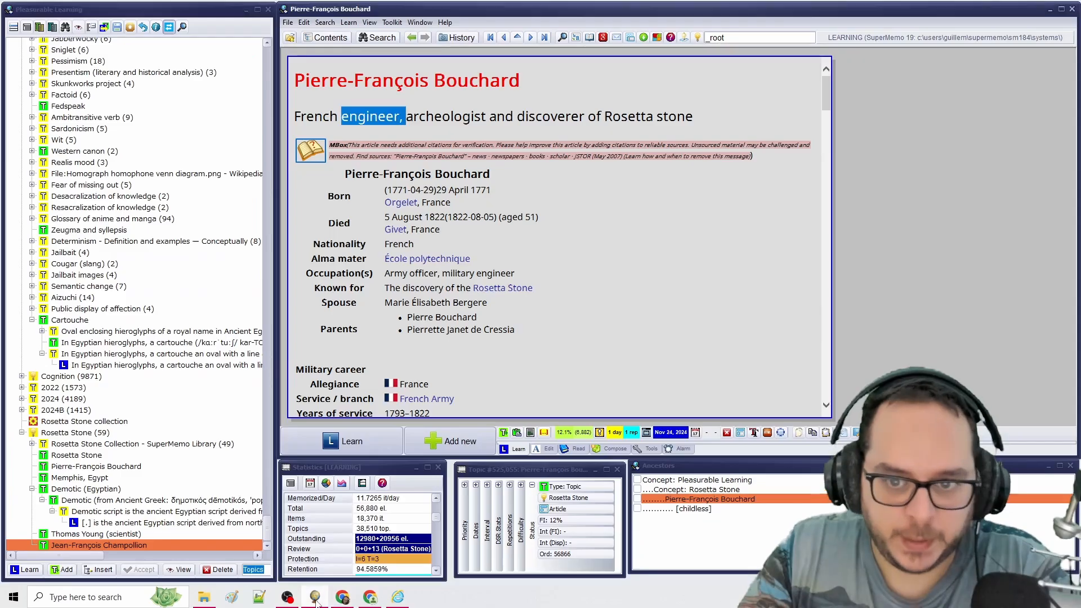
left_click(708, 199)
scroll(708, 199, "down", 1)
scroll(708, 199, "up", 1)
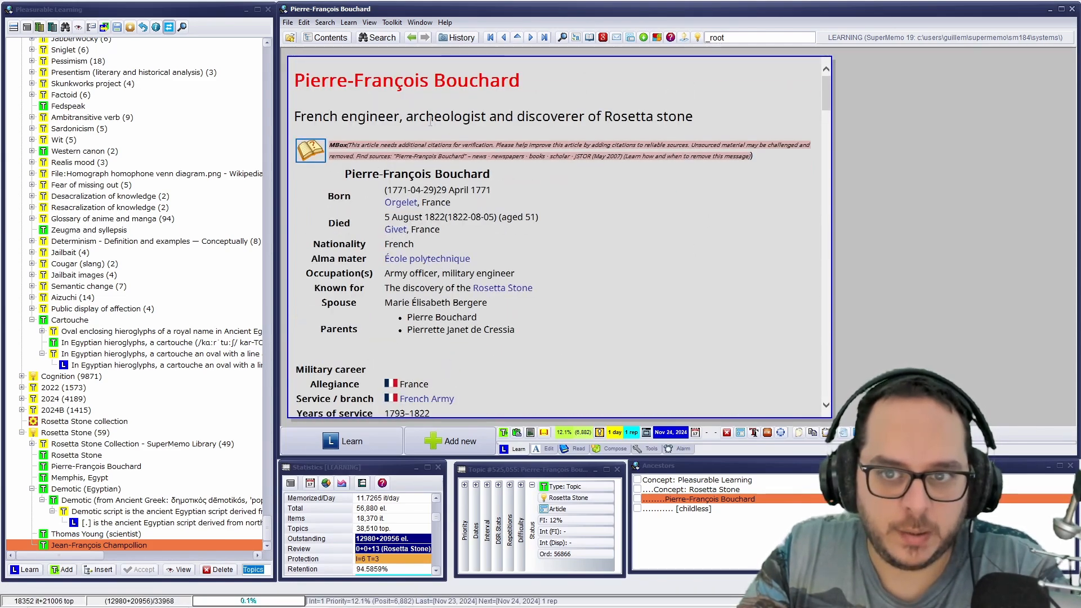
scroll(430, 121, "down", 15)
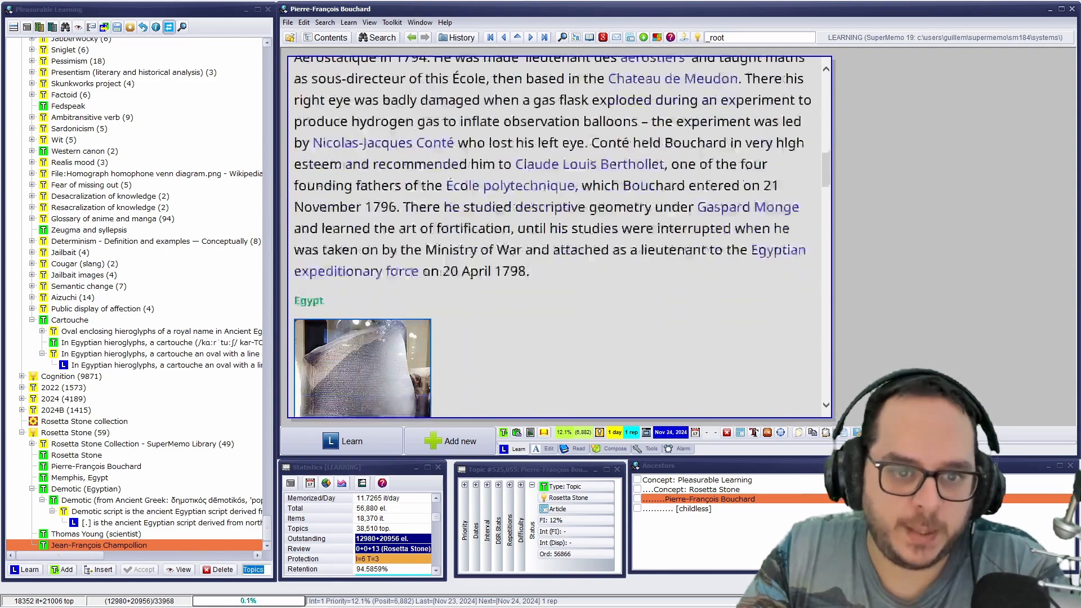
scroll(428, 122, "down", 5)
scroll(560, 237, "down", 6)
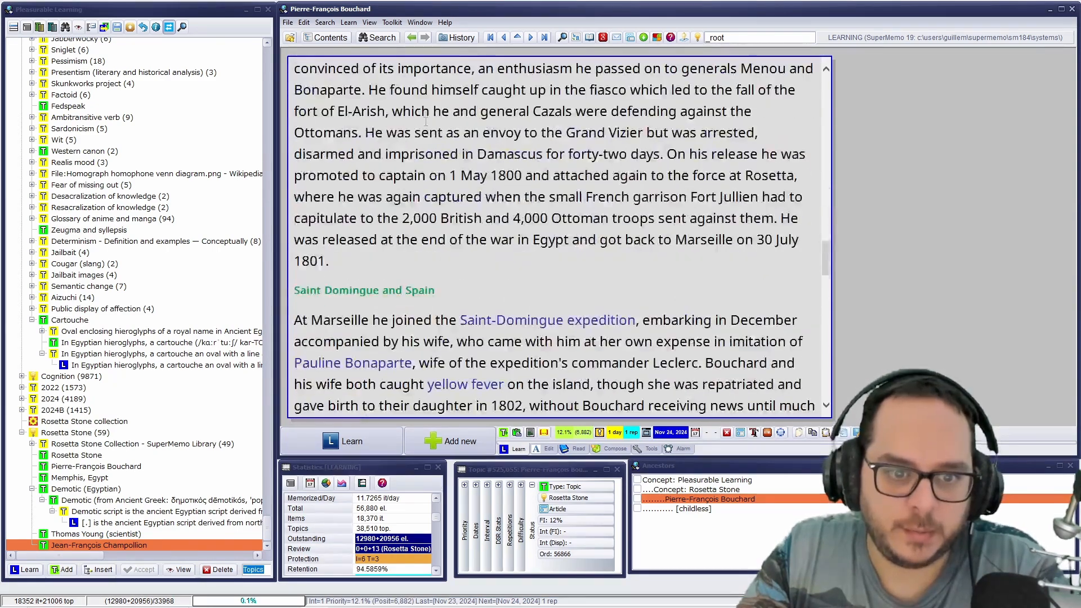
scroll(560, 236, "up", 4)
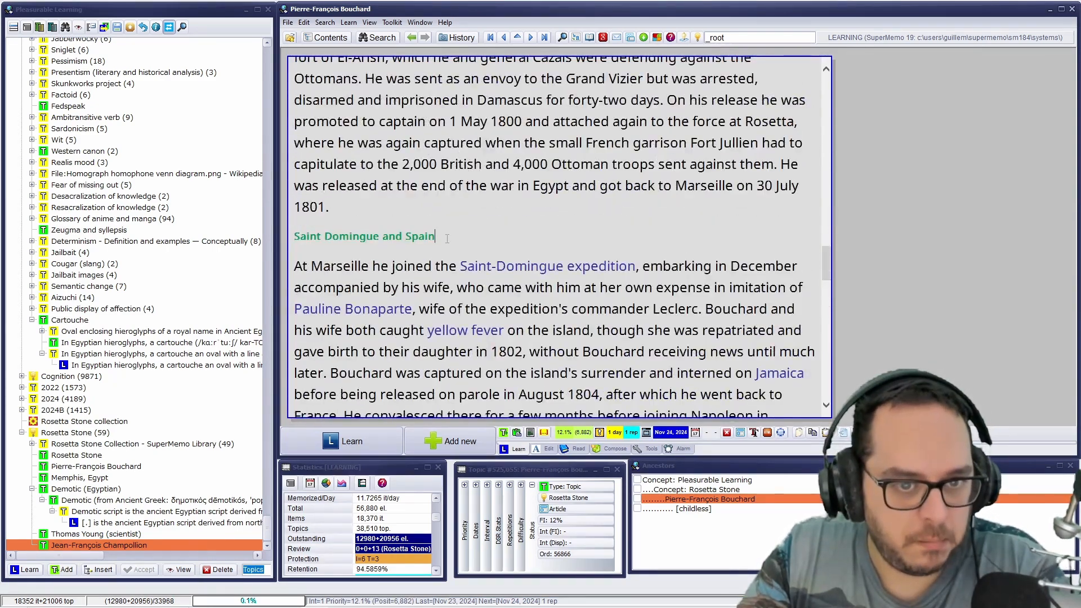
left_click_drag(447, 239, 398, 235)
scroll(560, 236, "down", 7)
left_click_drag(826, 305, 800, 103)
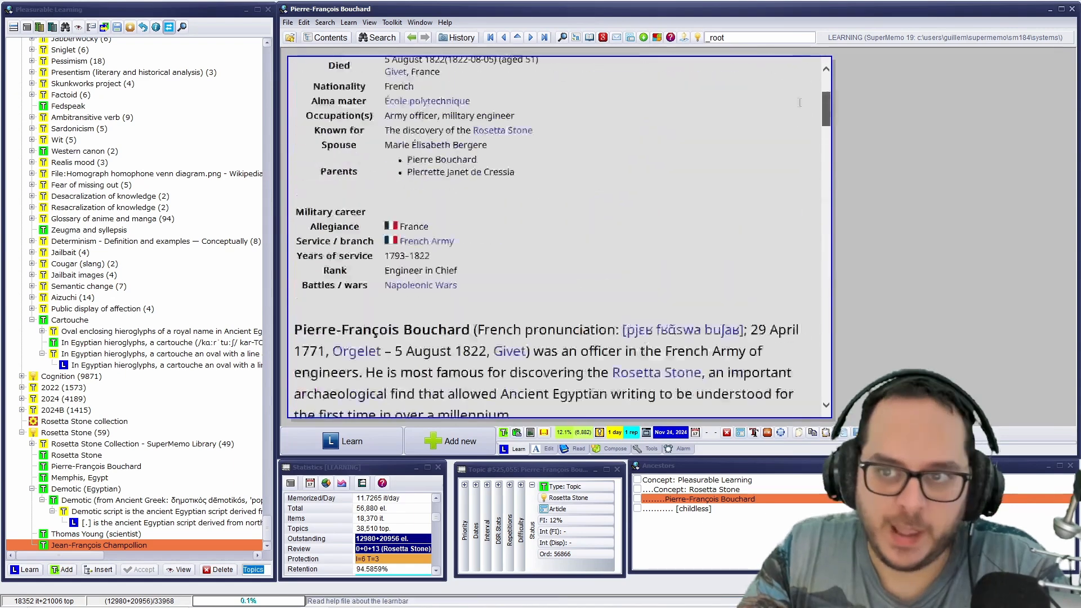
scroll(799, 102, "up", 3)
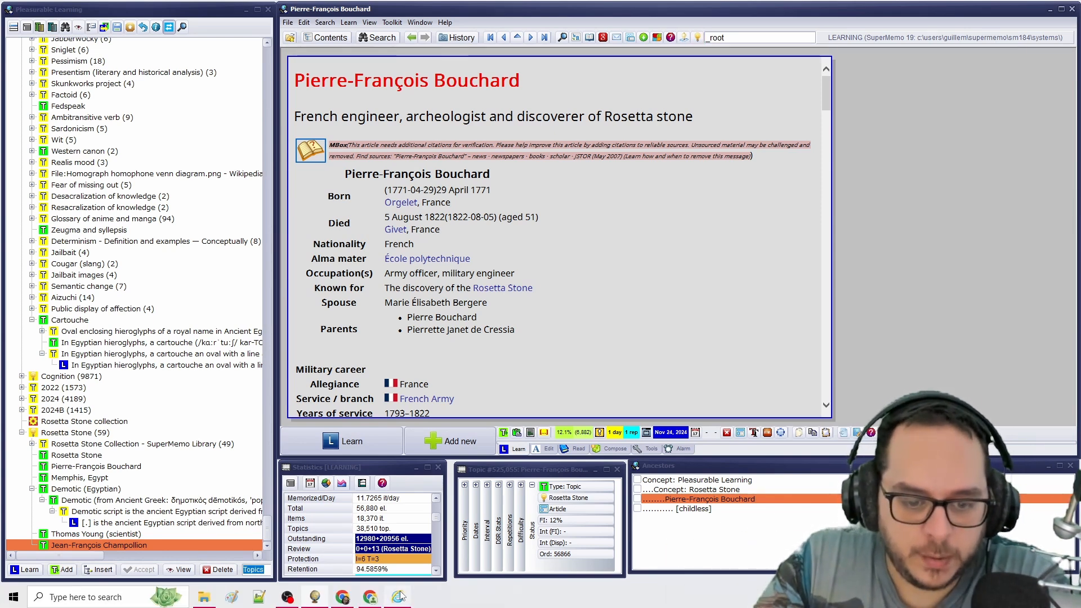
Examine the Google image results for a Pierre-François Bouchard portrait in Chrome and return to his topic in SuperMemo.
left_click(373, 596)
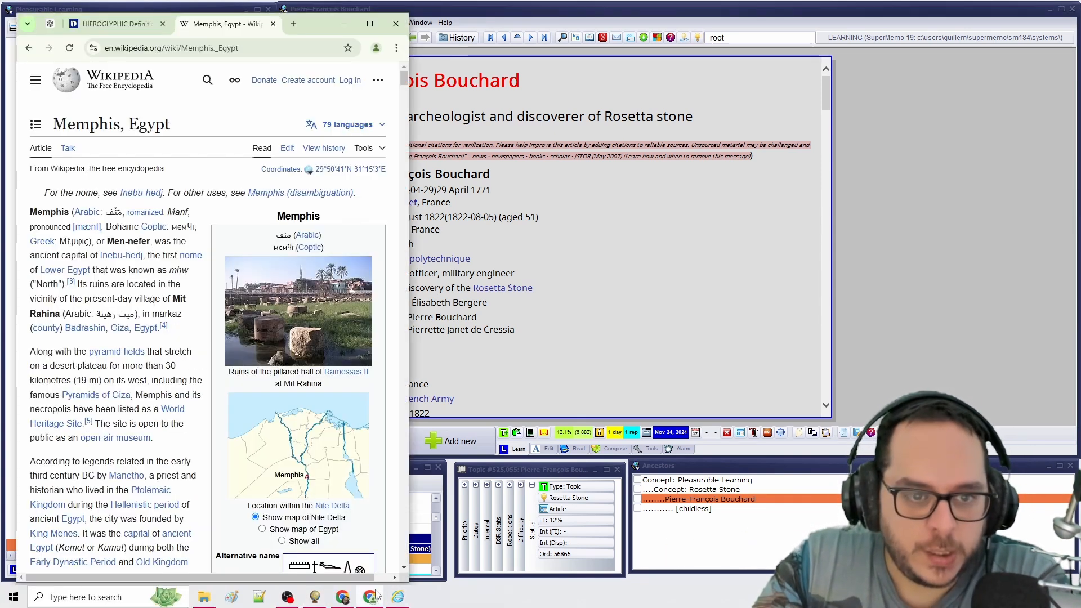
left_click(342, 596)
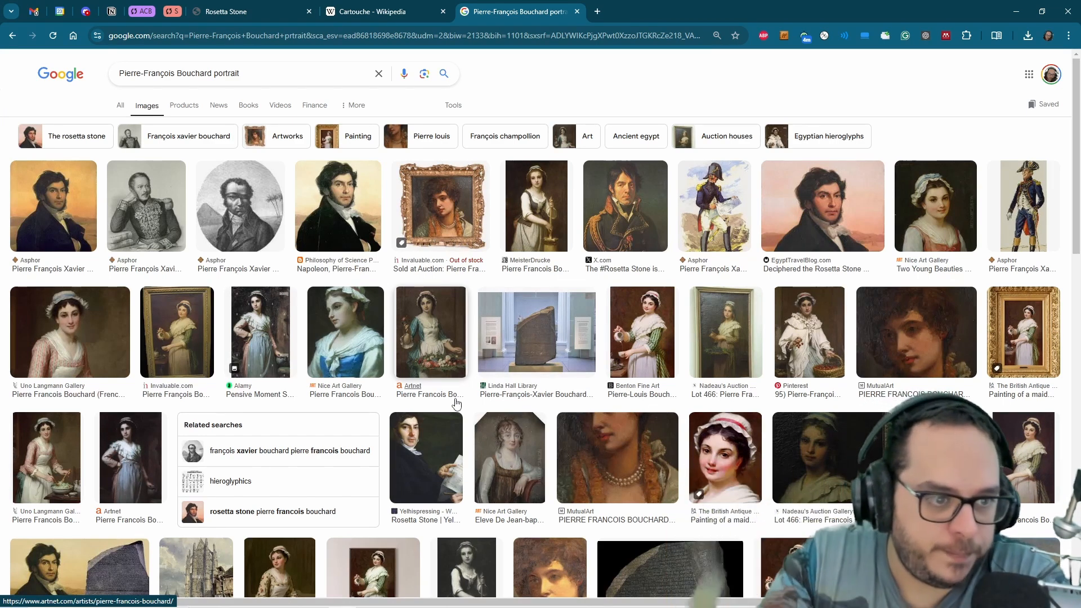
left_click(350, 192)
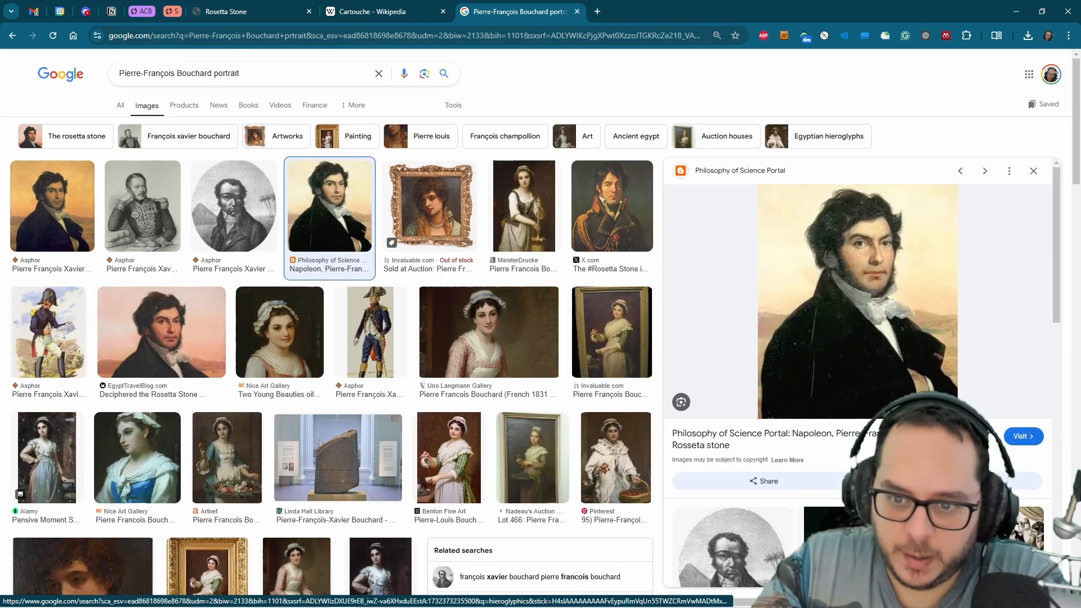
left_click(370, 597)
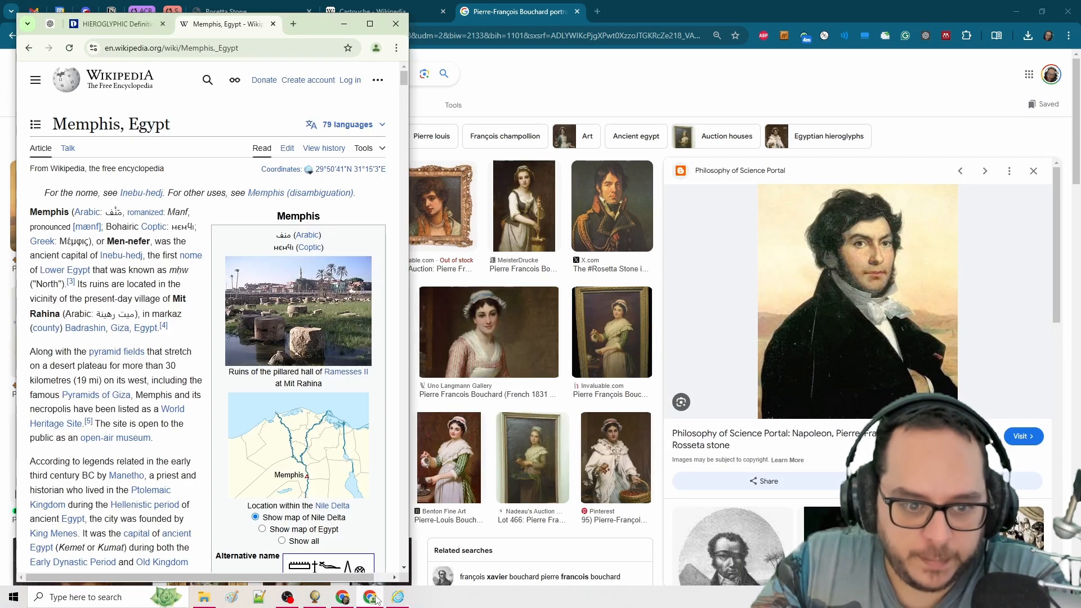
left_click(314, 597)
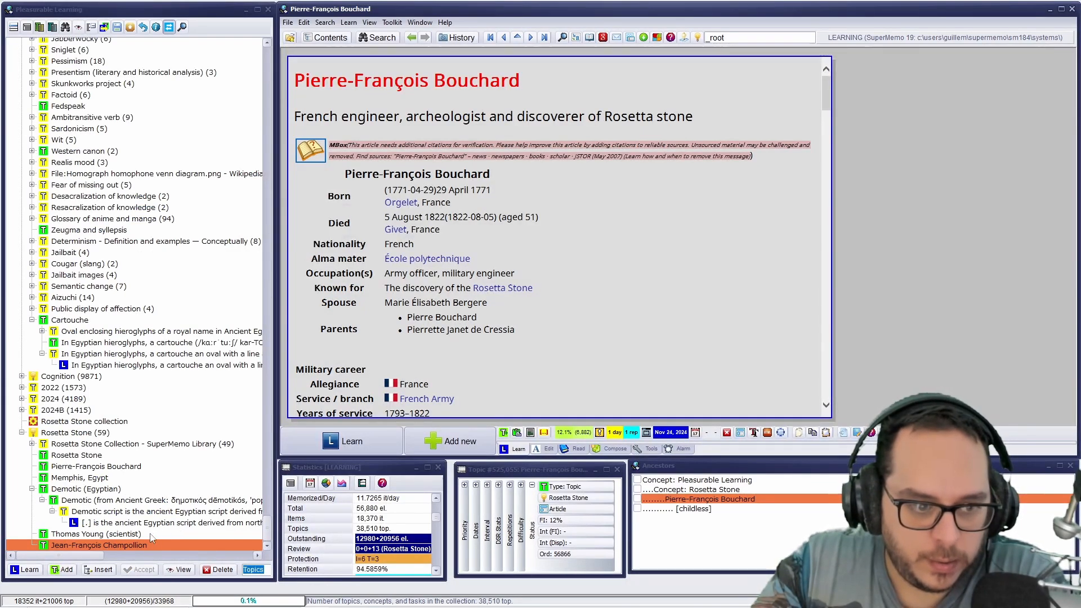
left_click(109, 468)
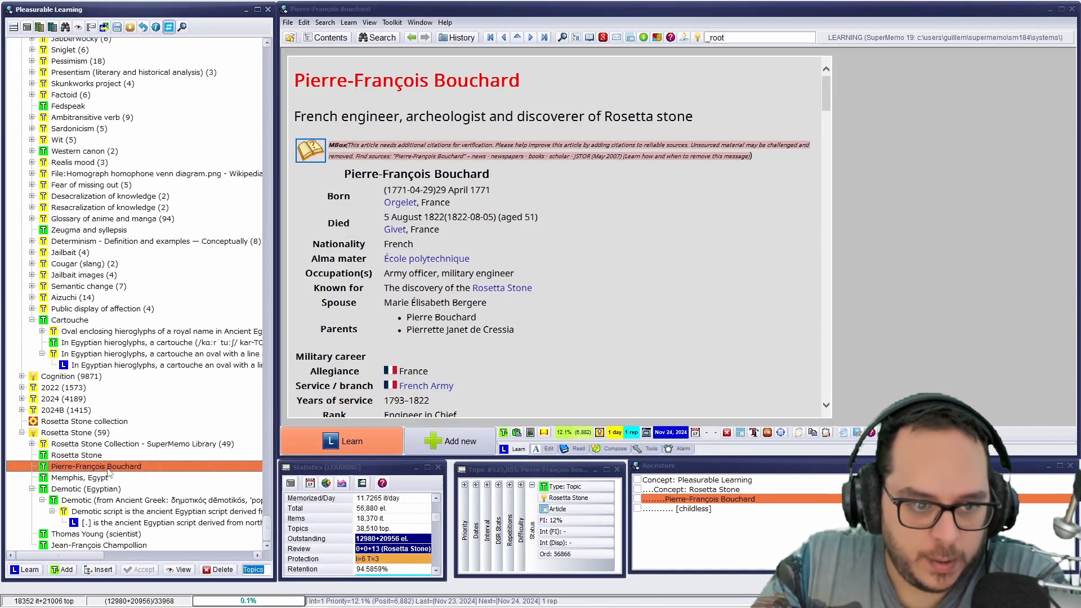
left_click_drag(522, 82, 297, 82)
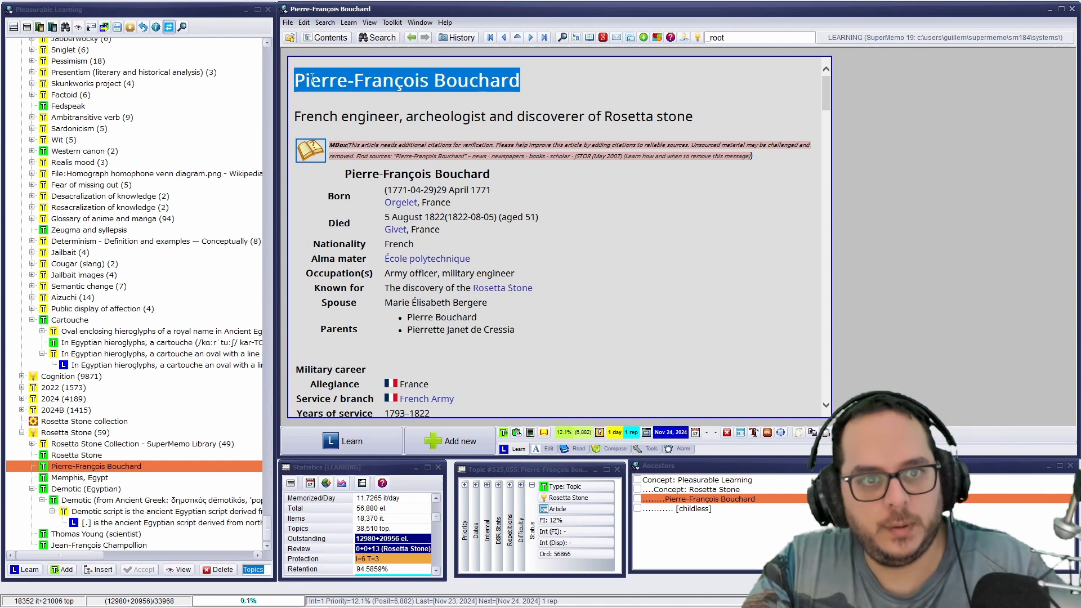
Open the Jean-François Champollion topic, search the image registry for "jean" and download the article's images.
left_click(97, 537)
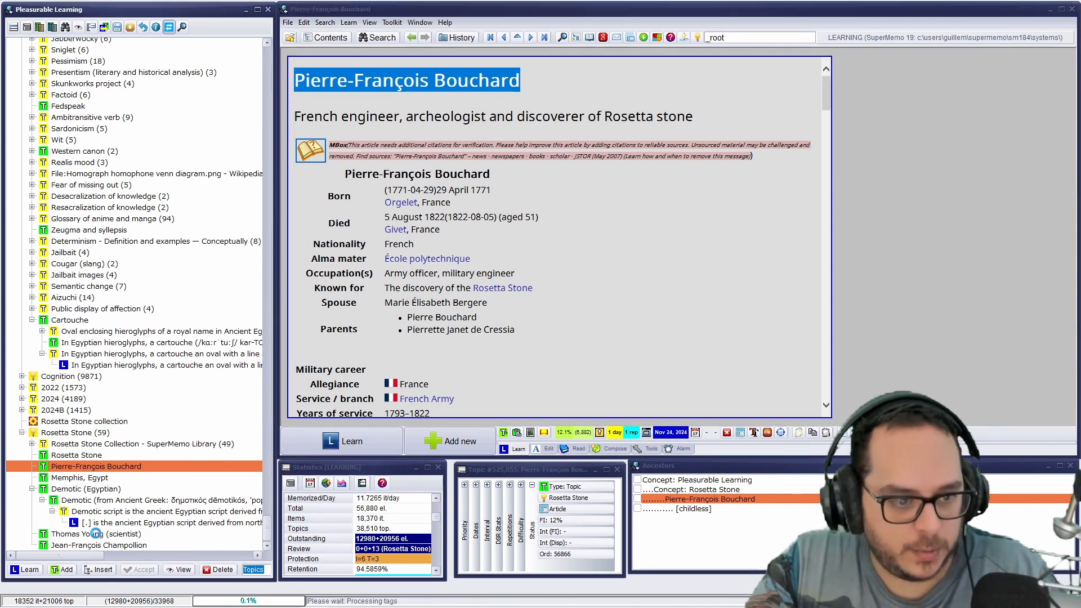
left_click(98, 545)
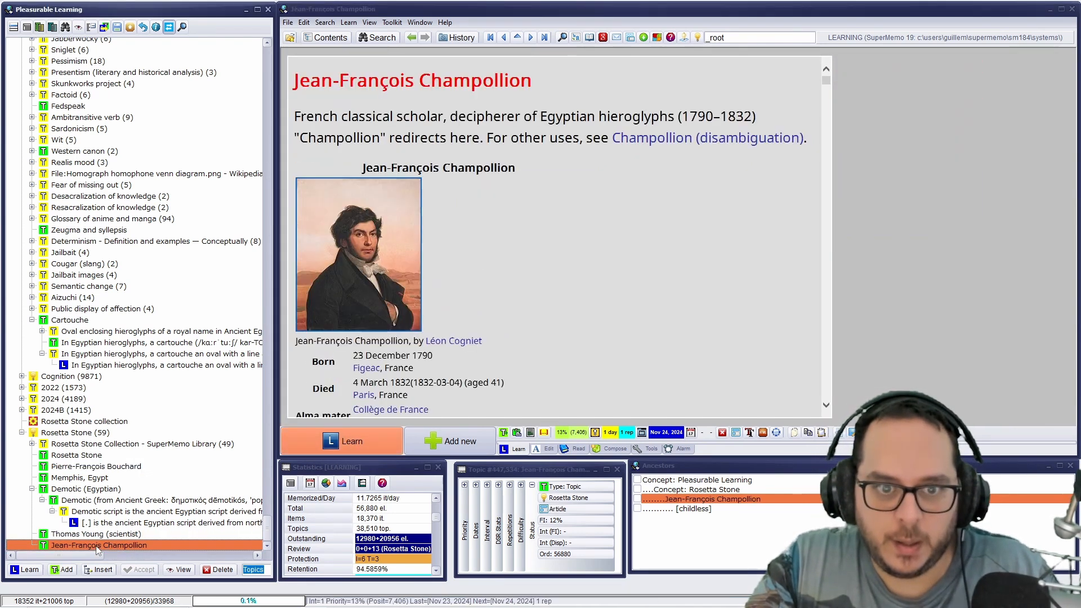
left_click(883, 131)
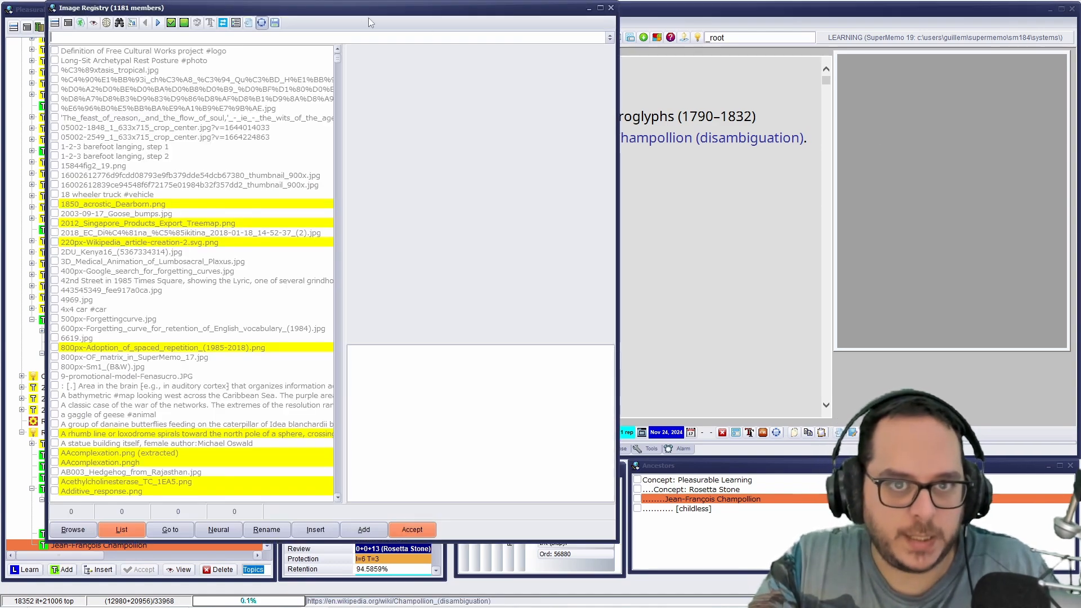
left_click_drag(369, 10, 603, 194)
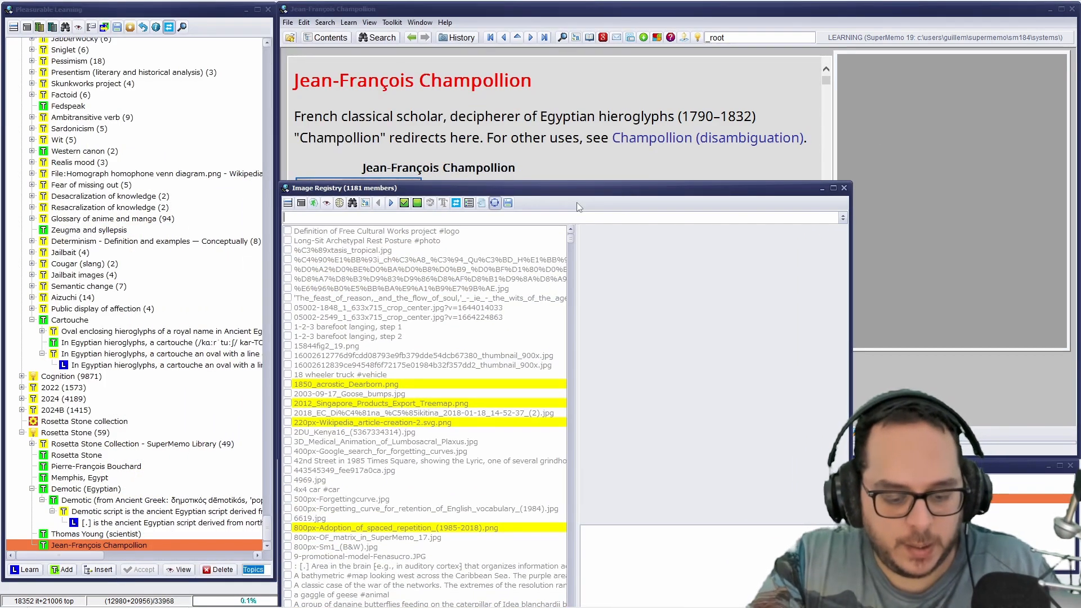
type("jean")
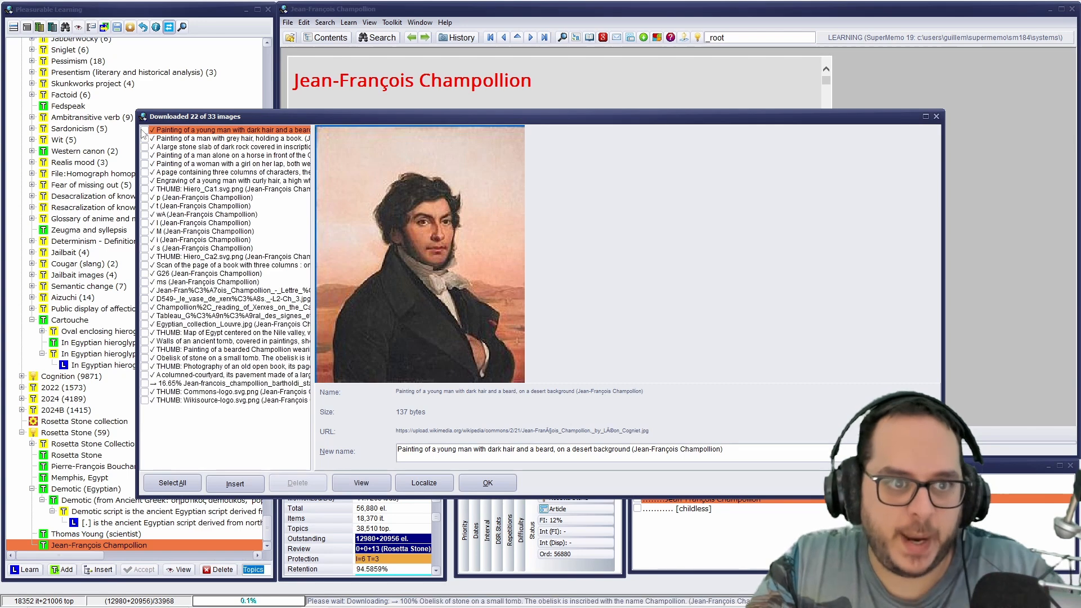
left_click(227, 139)
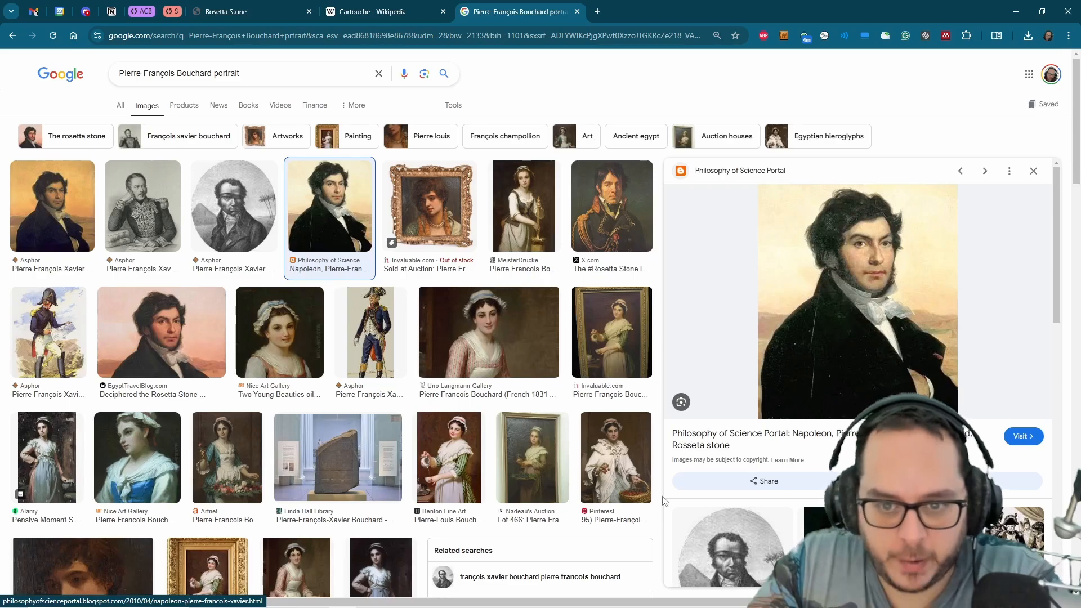
Switch to ChatGPT in Chrome and send "make a protrait representing Pierre-François Bouchard, the discovered of the rosetta stone".
left_click(314, 597)
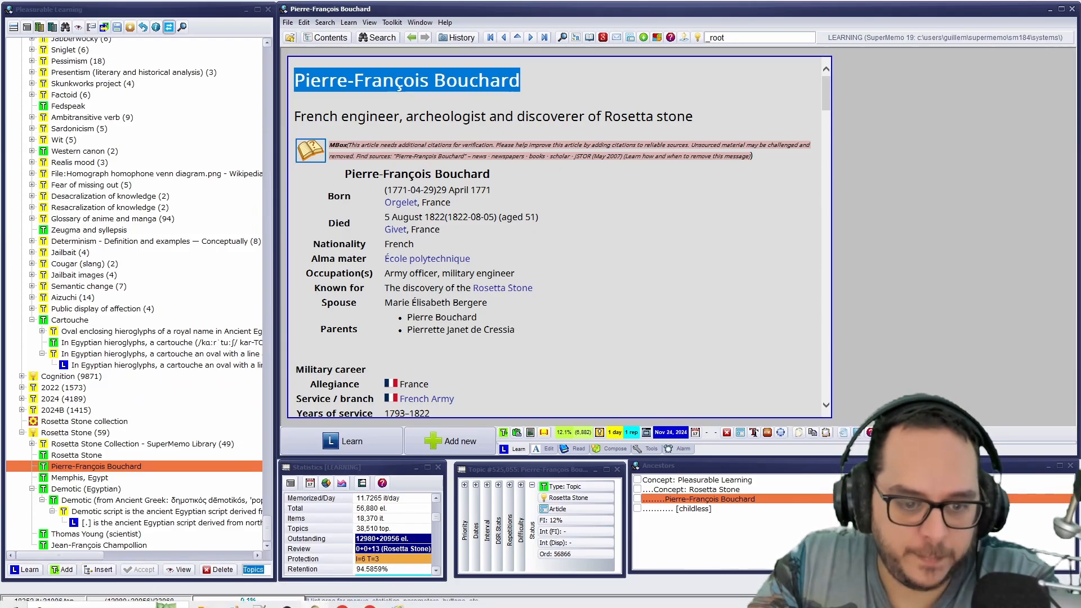
left_click(369, 597)
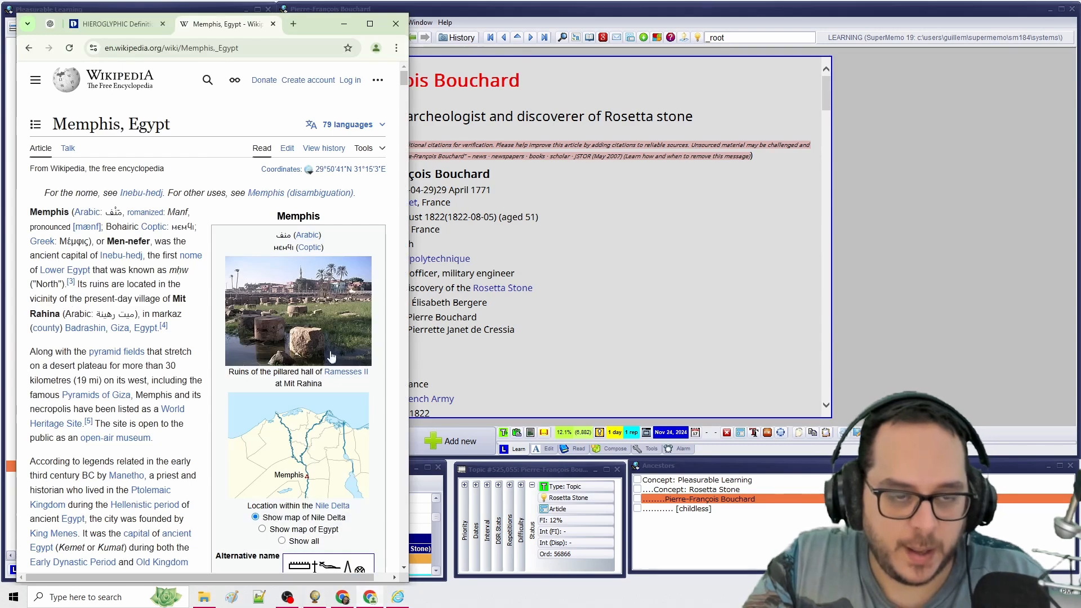
left_click(50, 26)
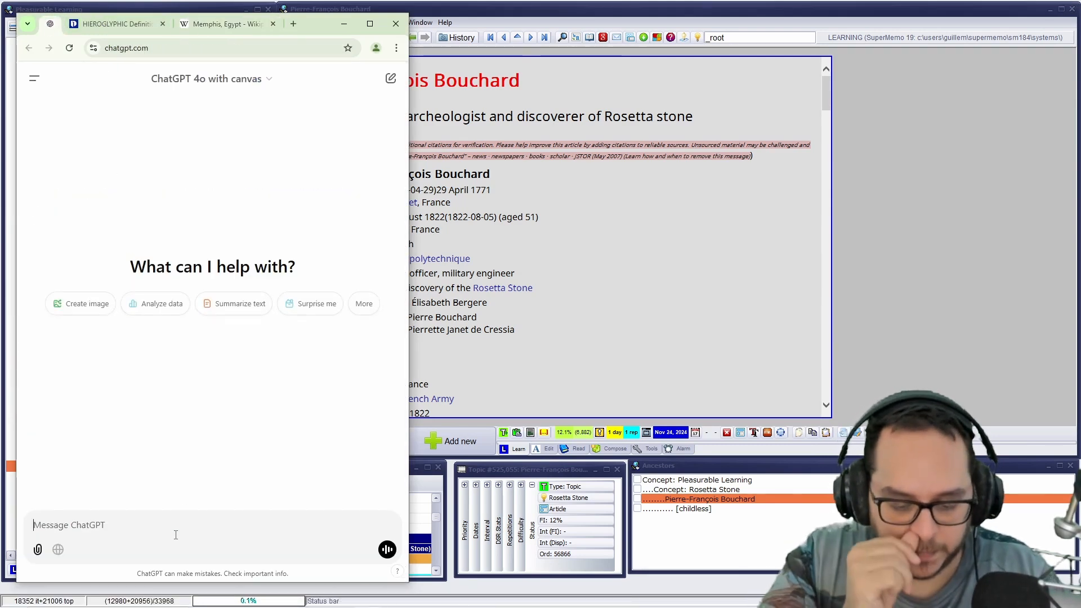
type("make a protrait repre")
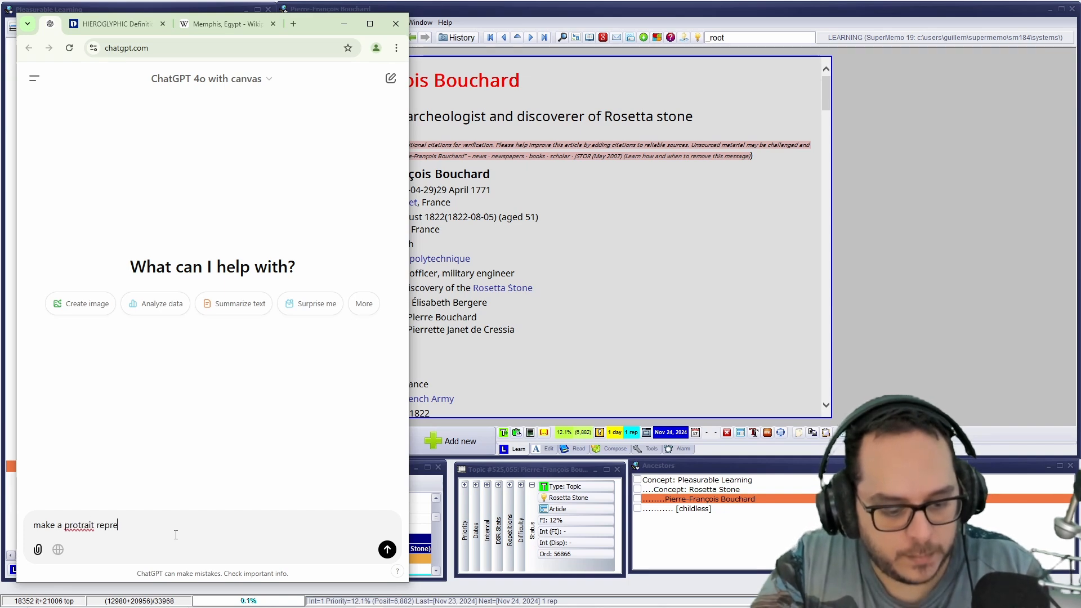
type("senting Pierre-François Bouchard, ")
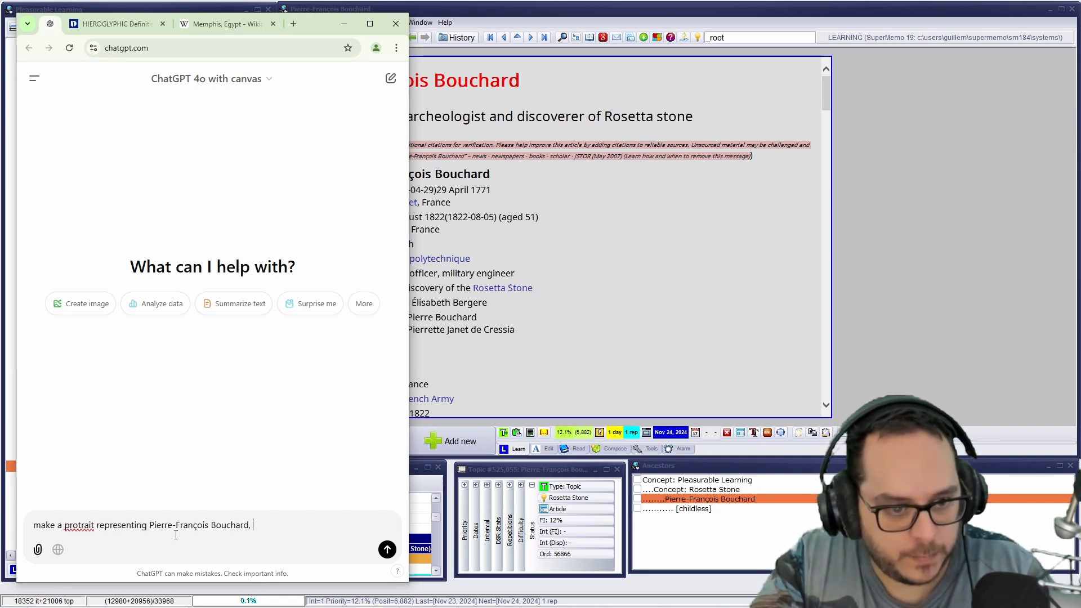
type("the discovered of the rose")
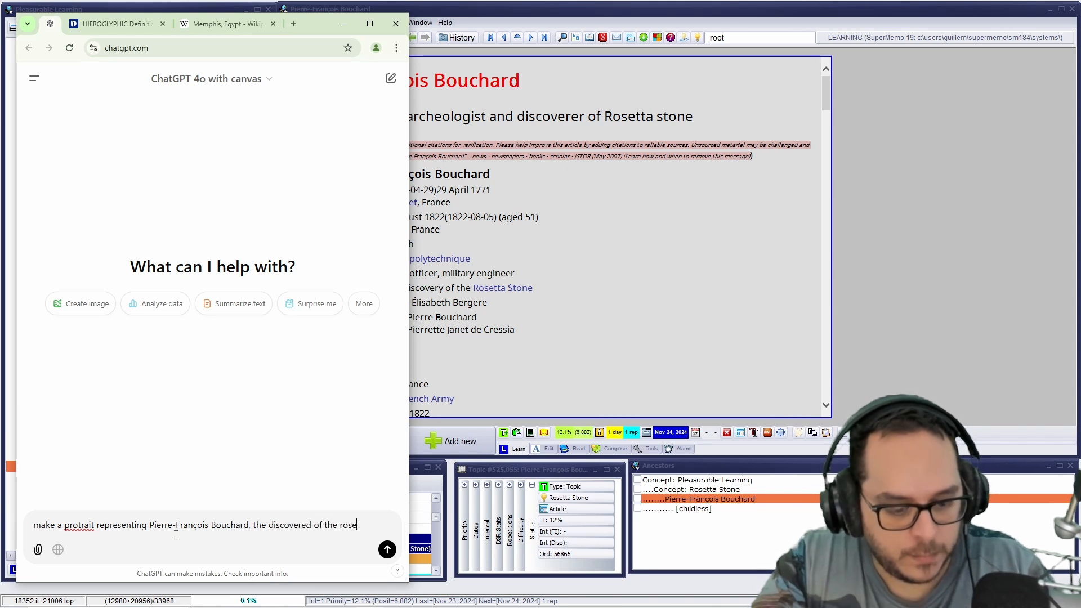
type("tta stone")
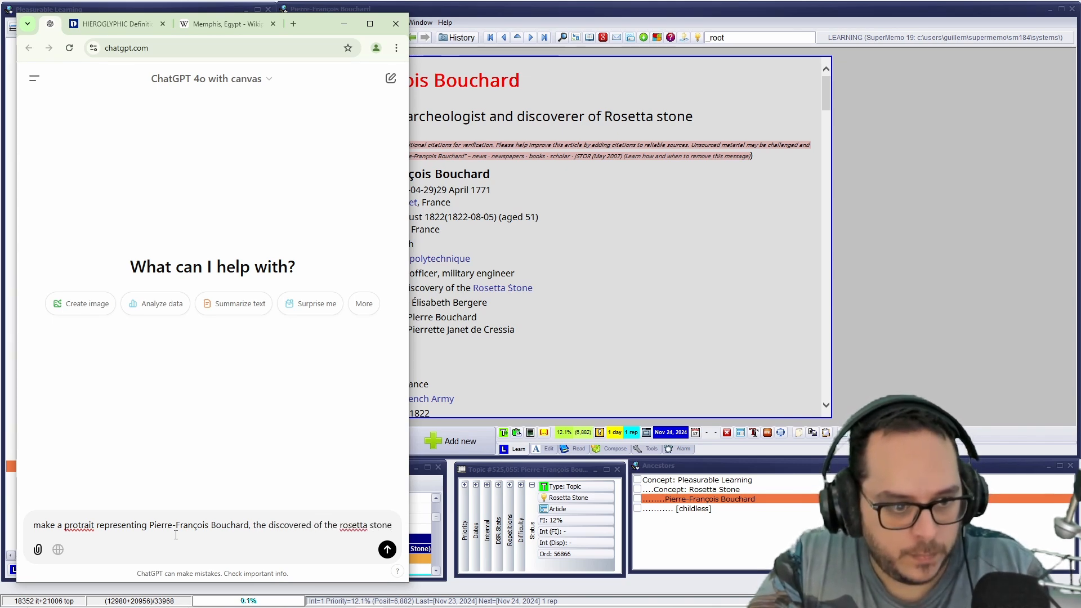
key("shift+Return")
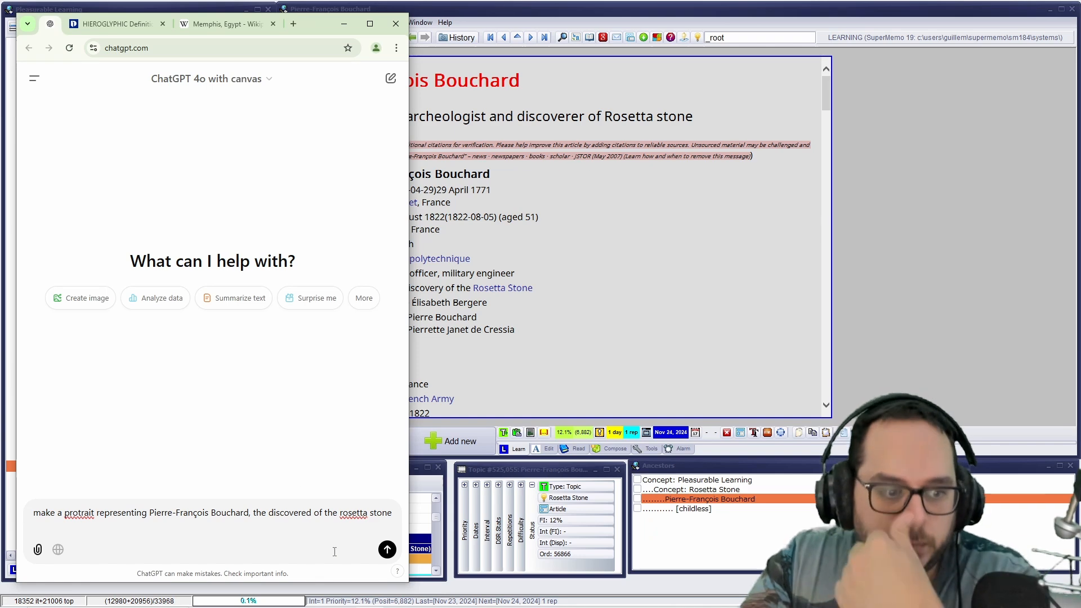
left_click(387, 550)
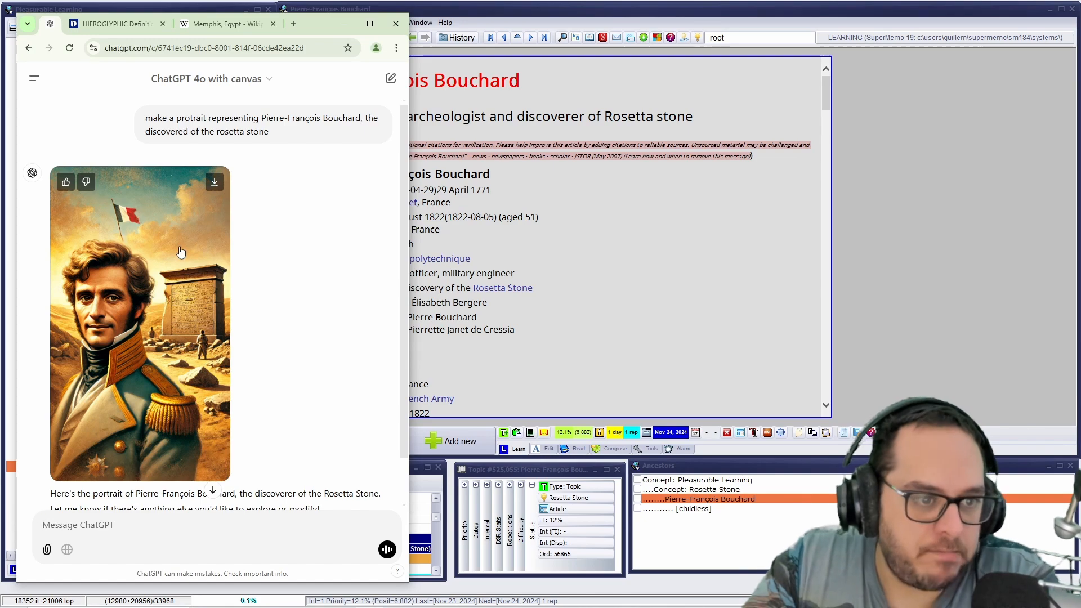
Enlarge the generated Bouchard portrait, copy the image and close the enlarged view.
left_click(180, 252)
right_click(212, 198)
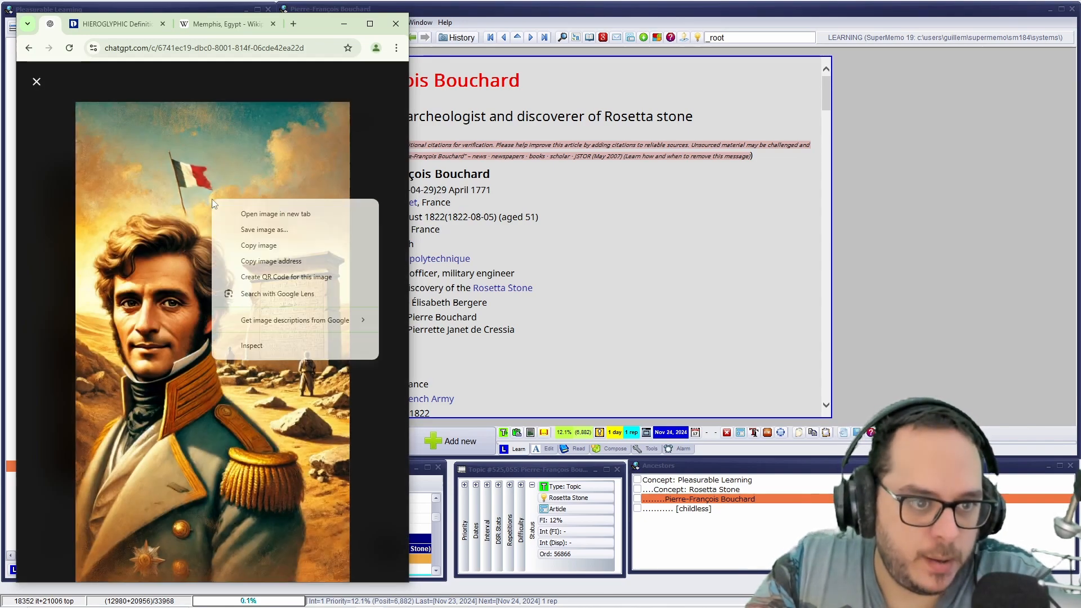
left_click(261, 244)
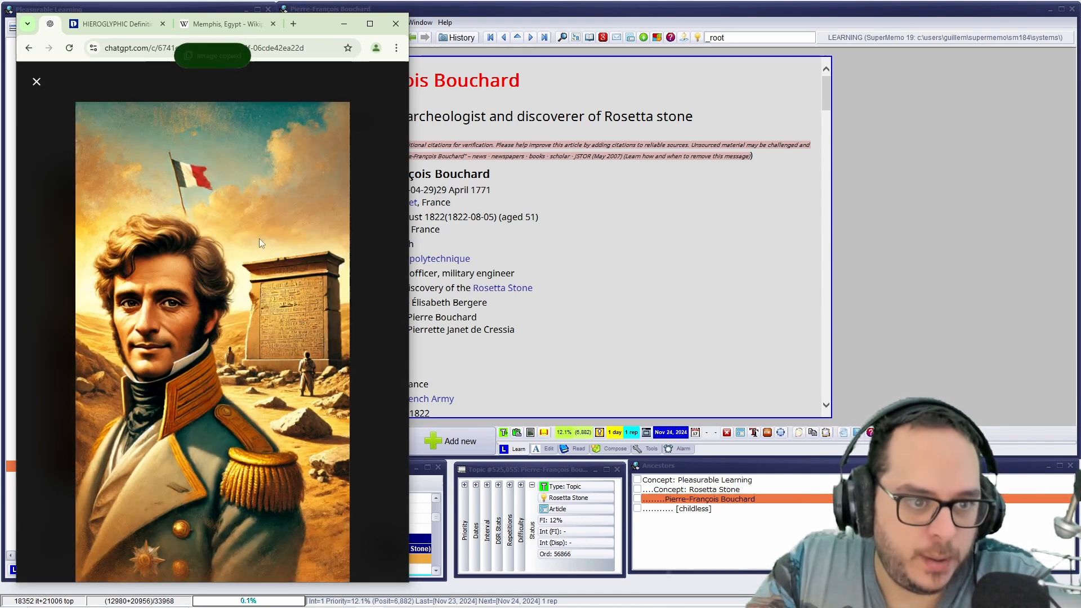
left_click(35, 83)
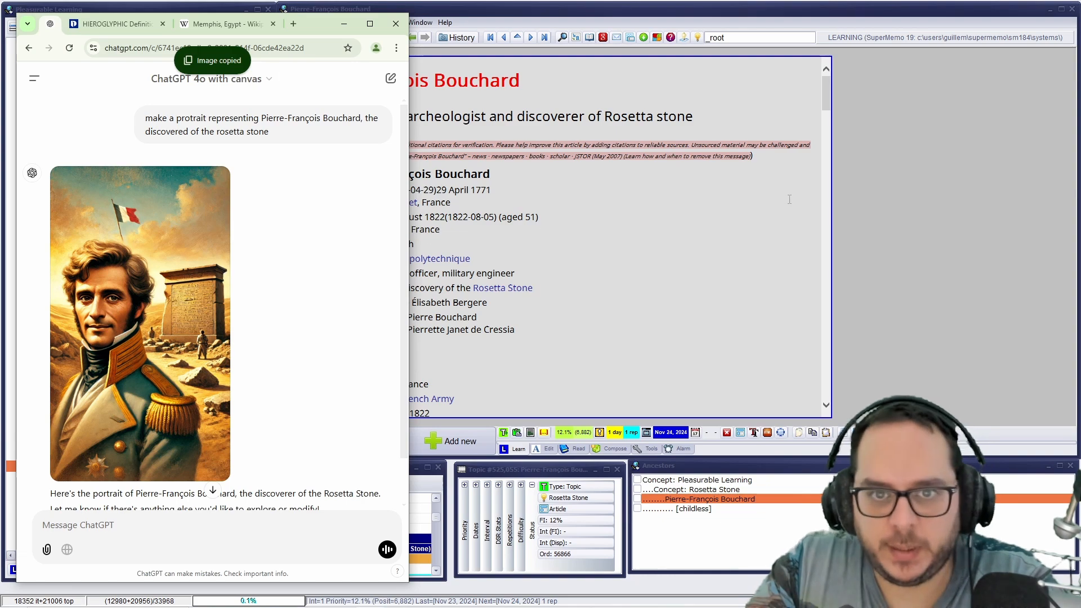
Return to SuperMemo and paste the generated portrait into the Bouchard topic, naming it "Pierre-François Bouchard #AI #placeholder".
left_click(756, 13)
key("ctrl+v")
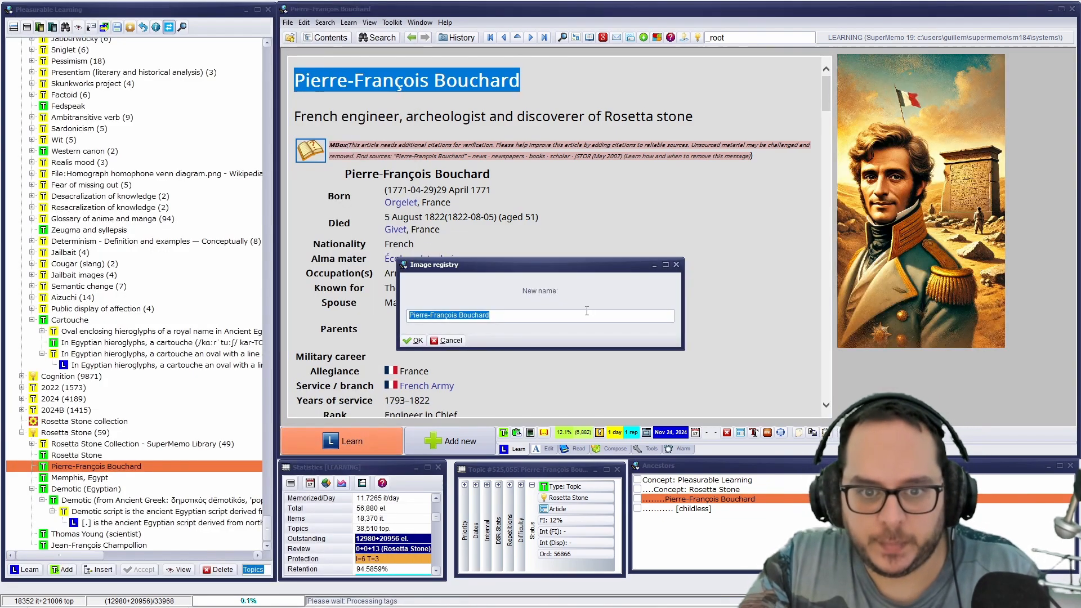
left_click(575, 315)
type("#AI #placeholder")
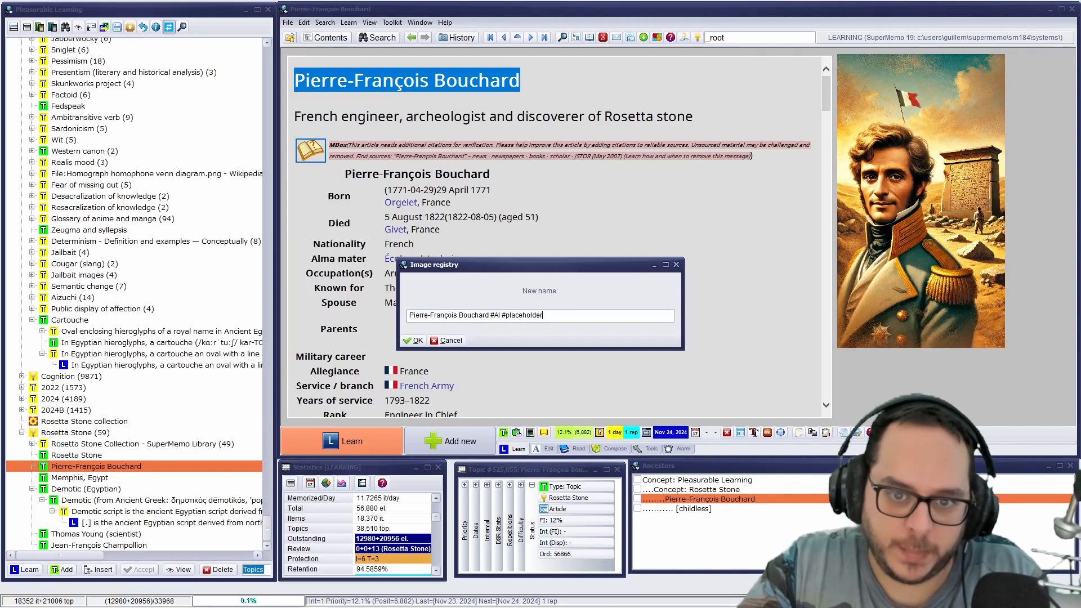
key("Return")
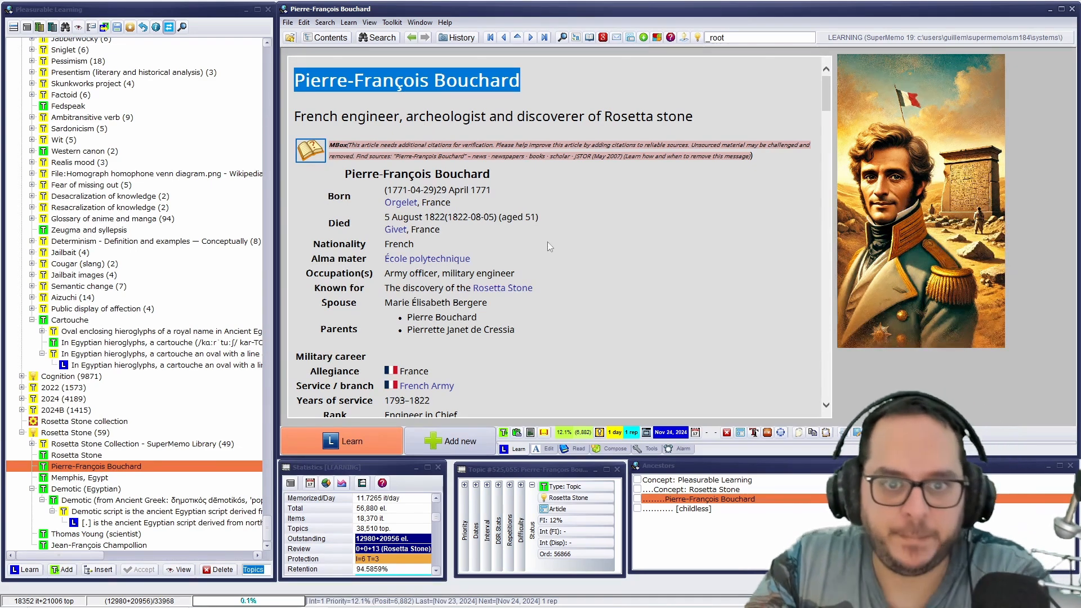
scroll(642, 247, "down", 2)
scroll(643, 246, "down", 4)
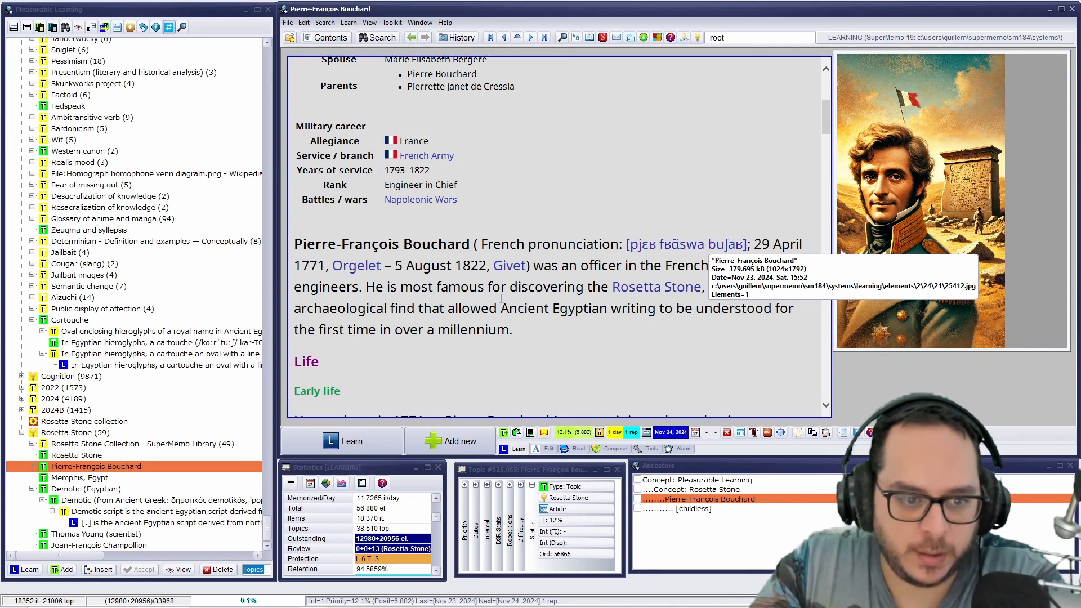
Open the Jean-François Champollion topic from the Rosetta Stone branch and dismiss the image error.
left_click_drag(267, 529, 278, 545)
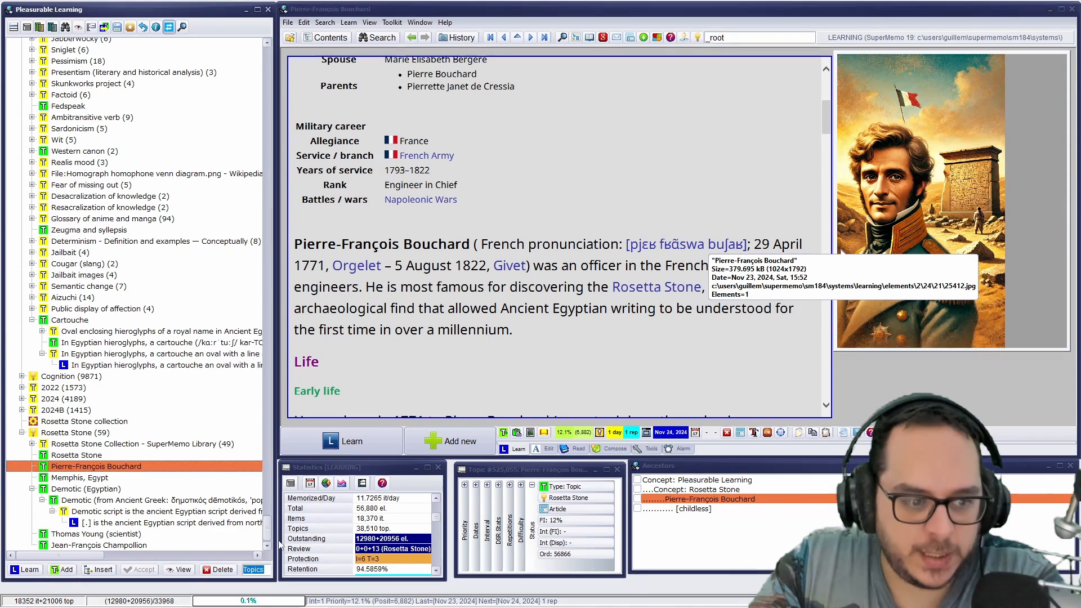
left_click(120, 546)
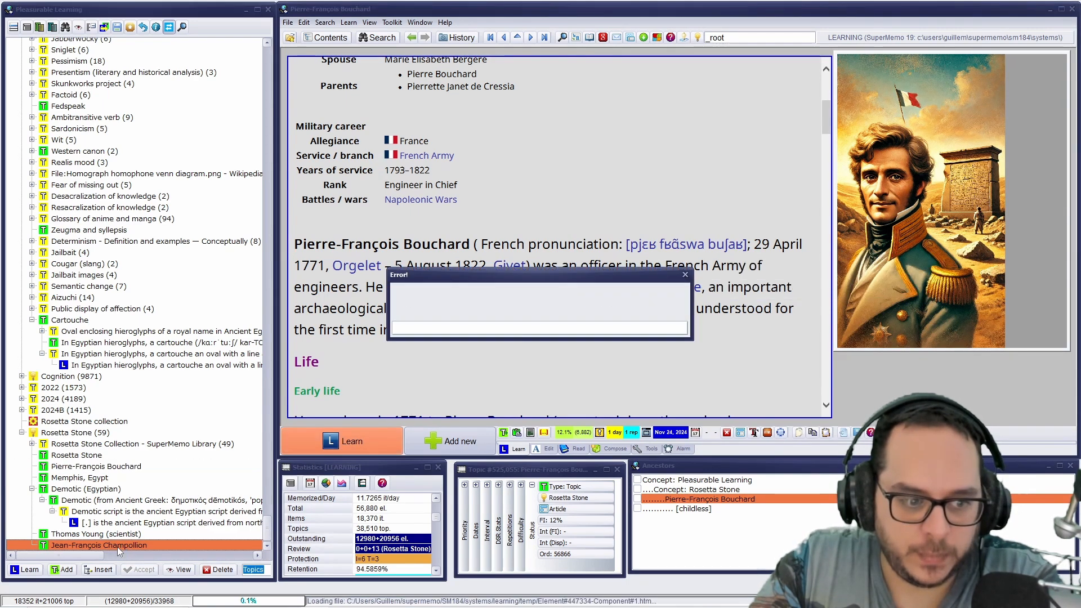
left_click(405, 328)
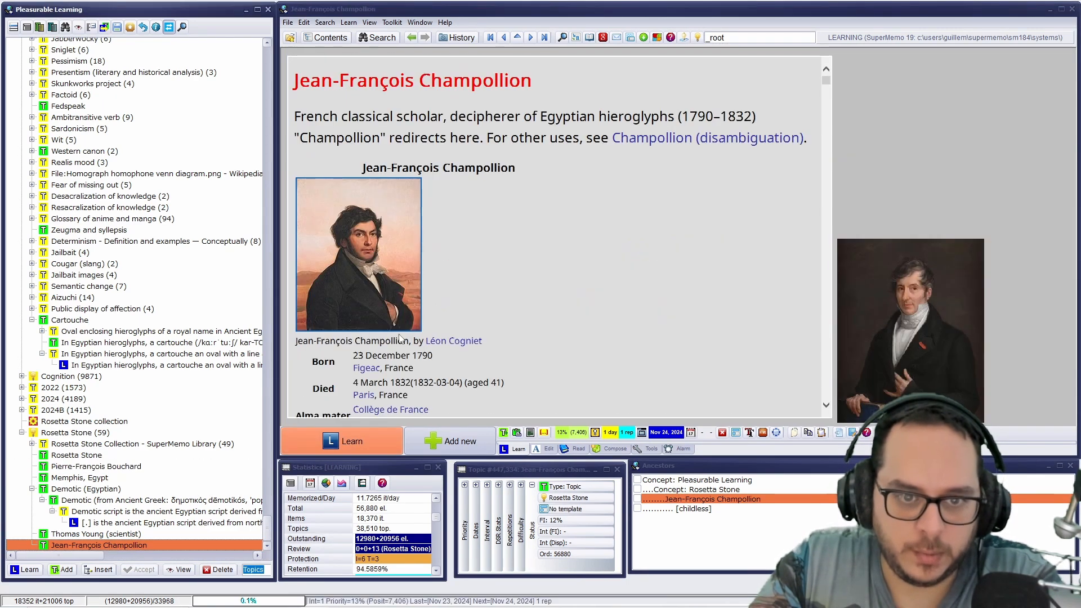
left_click(973, 109)
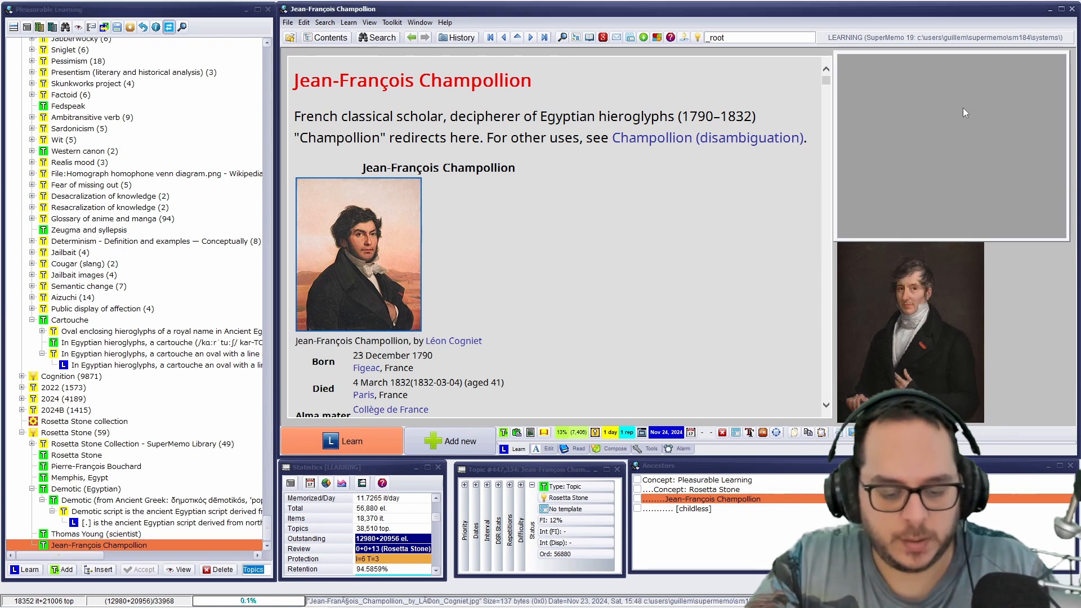
key("ctrl+alt+o")
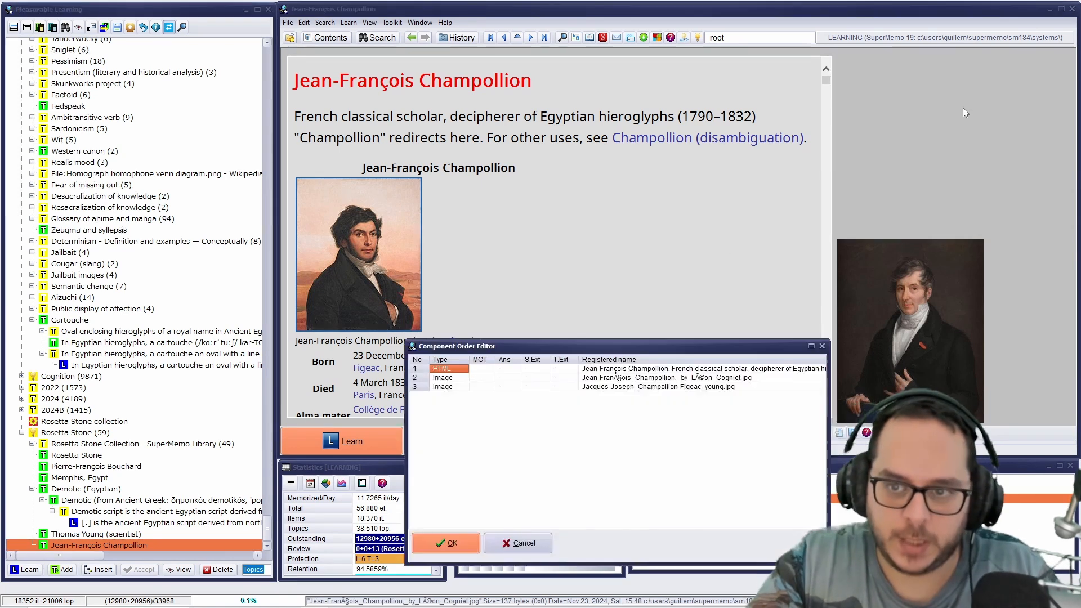
left_click(689, 381)
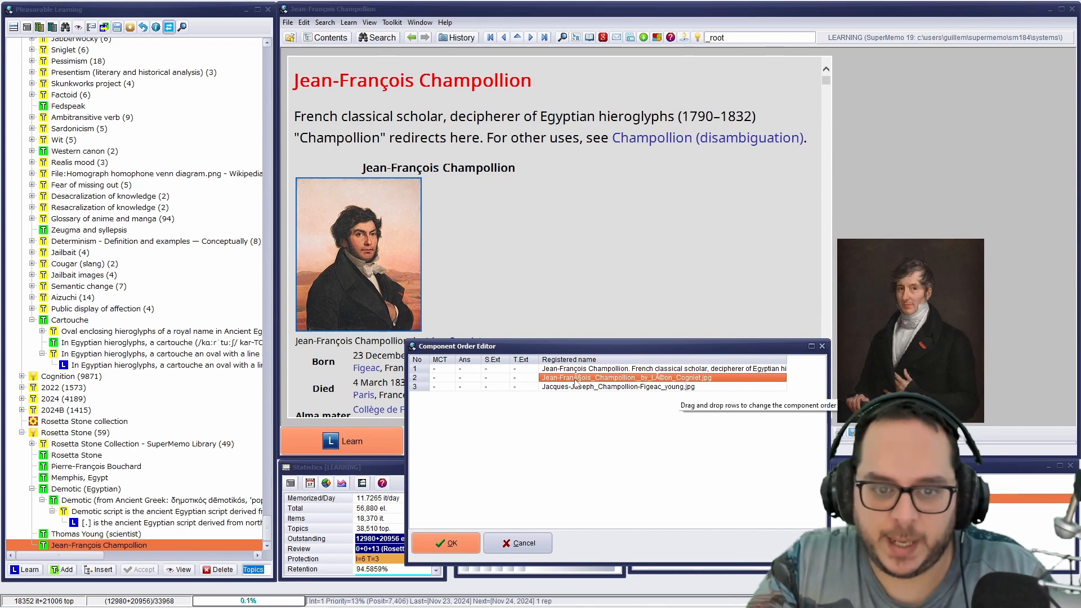
left_click(528, 542)
Rename the empty Champollion image's registry member so the garbled characters in Léon become "Lon".
left_click(890, 125)
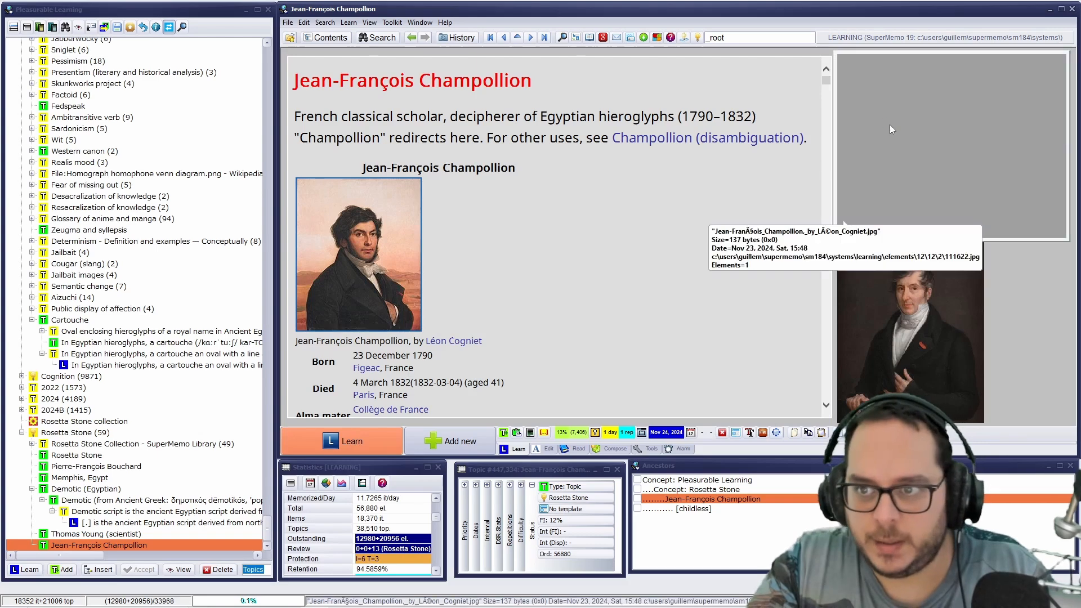
right_click(889, 125)
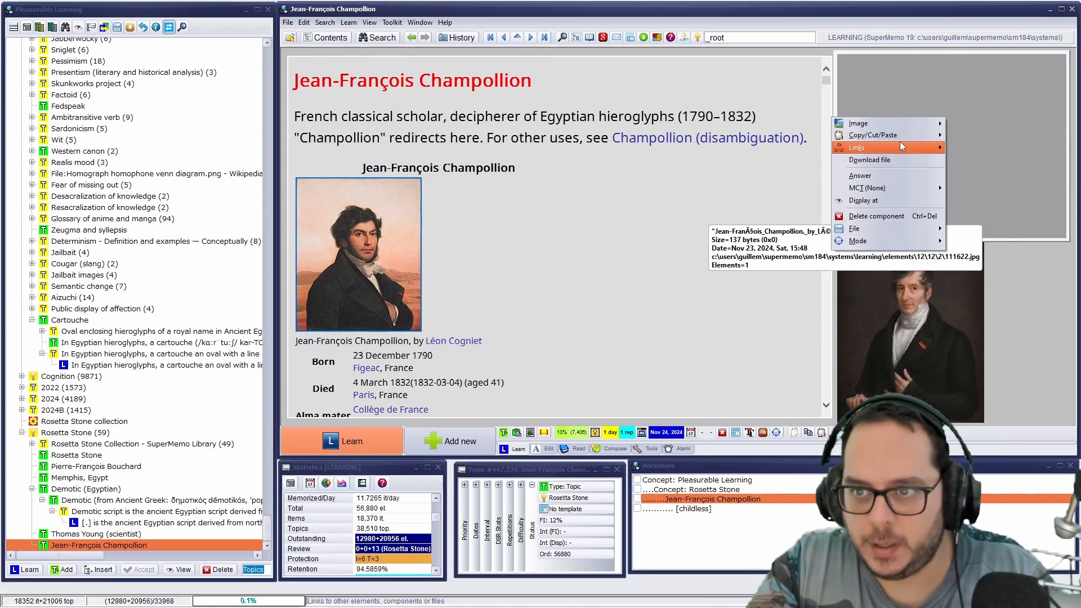
mouse_move(899, 145)
left_click(971, 160)
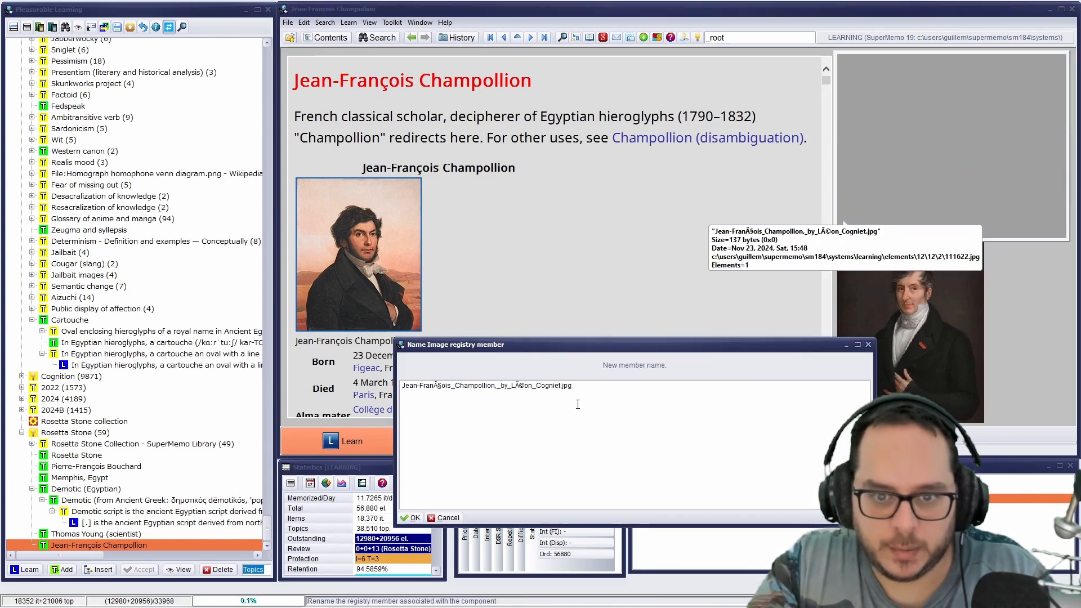
key("BackSpace")
key("BackSpace")
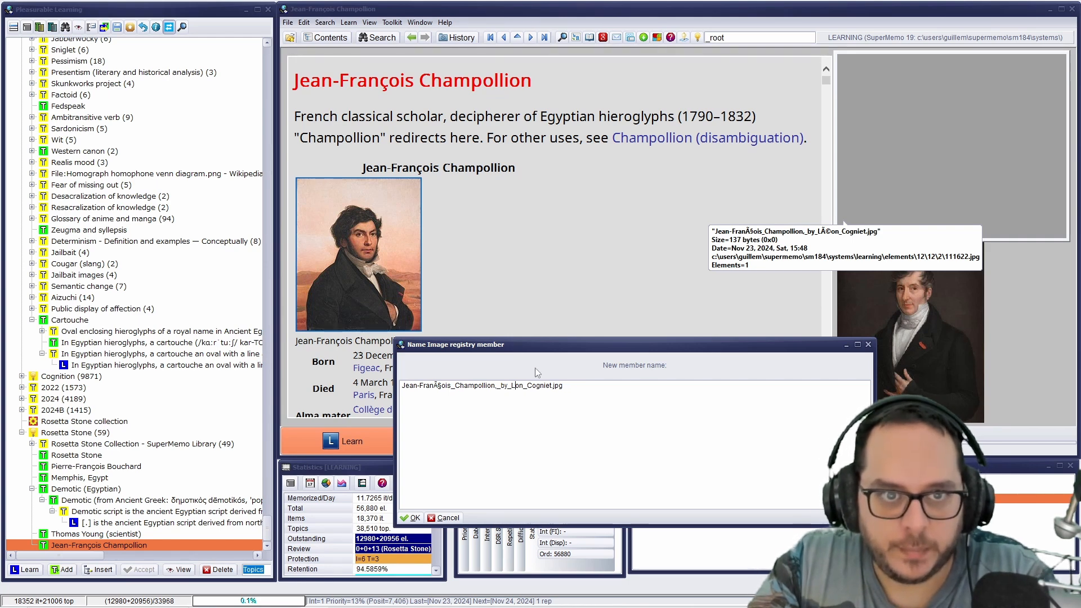
key("Return")
key("Return")
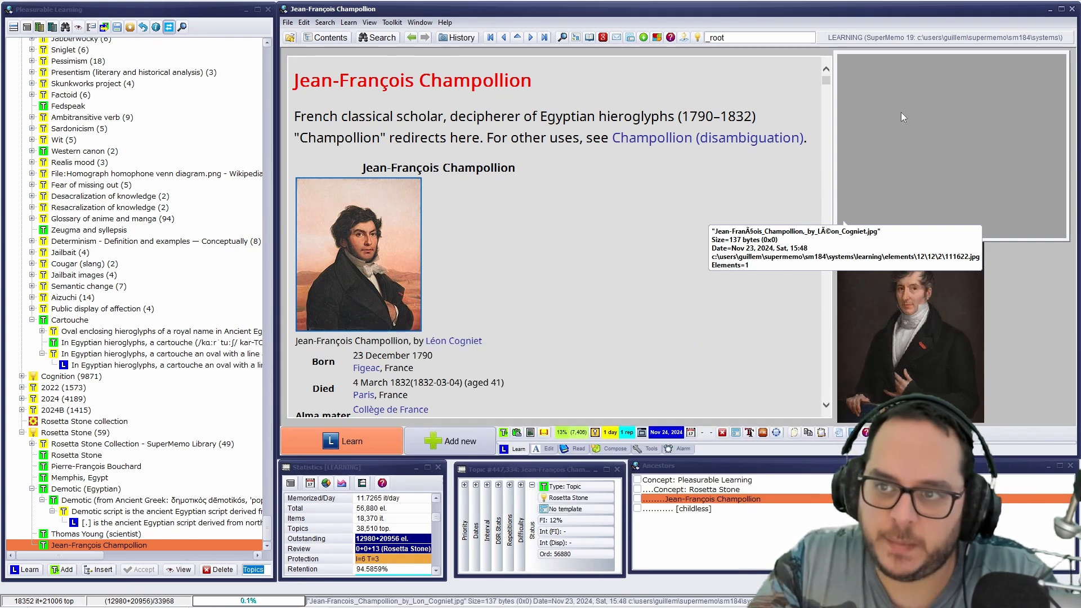
Try to download the Champollion article's images again, dismiss the load error and close the image list.
left_click(770, 101)
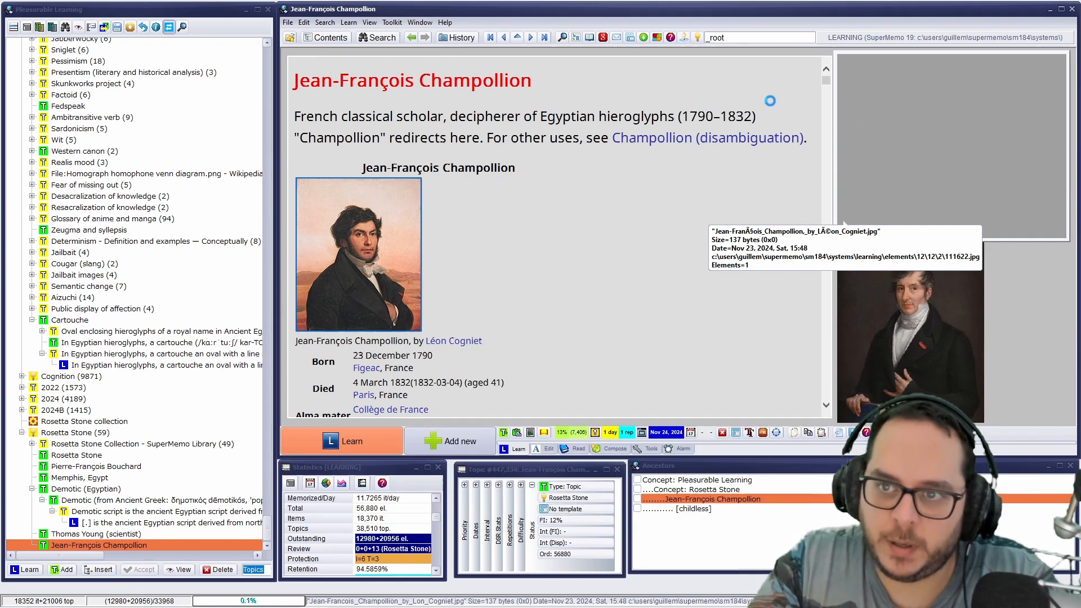
right_click(891, 106)
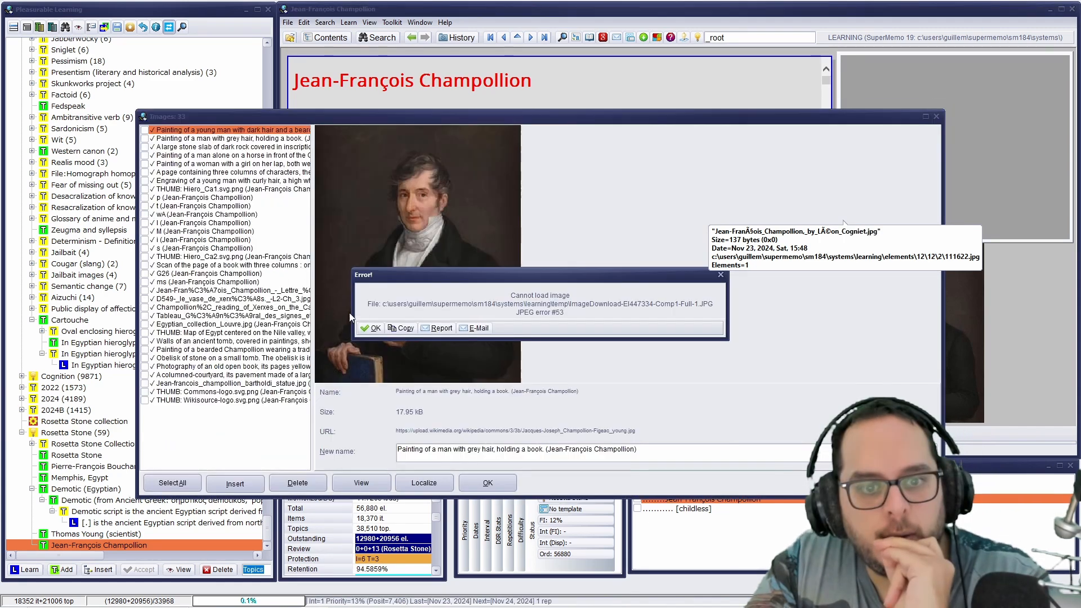
left_click(369, 328)
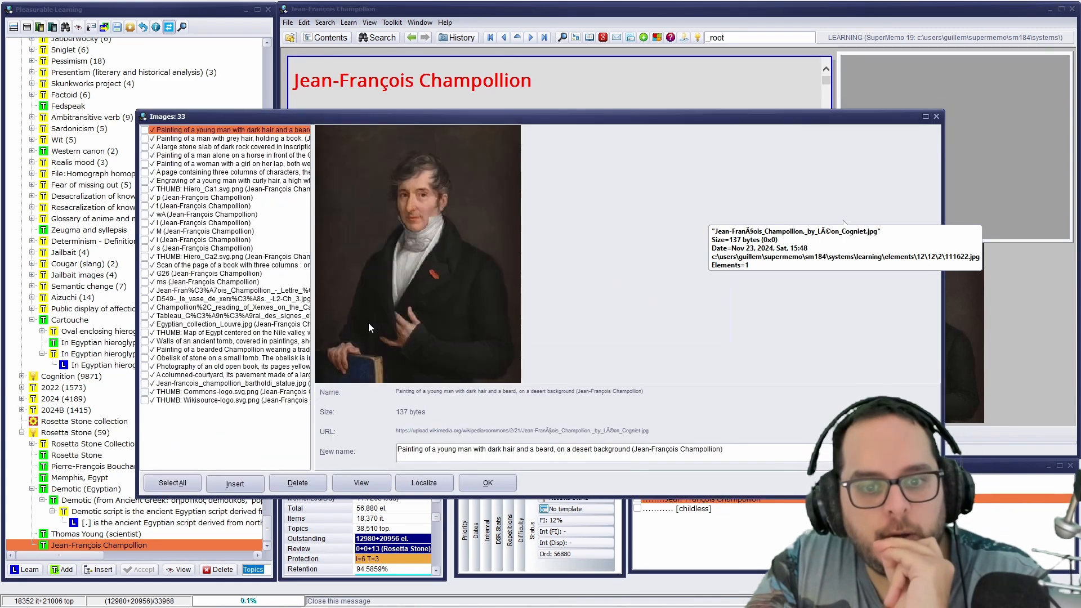
key("Escape")
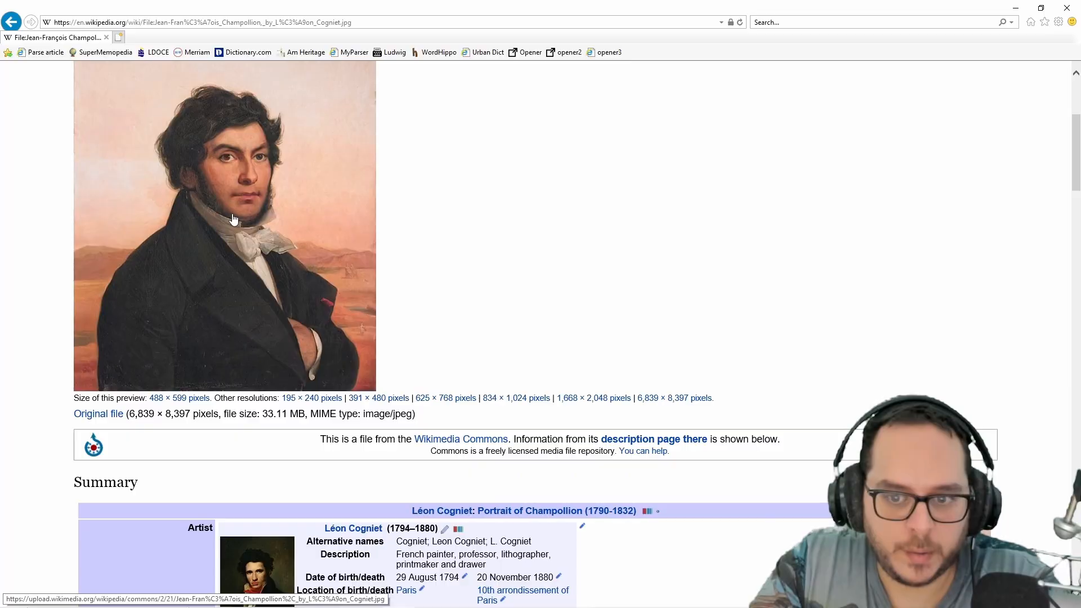
Get the 834 × 1,024 pixel Cogniet portrait from its Wikipedia file page and use it in the Champollion topic's empty image component.
left_click(513, 399)
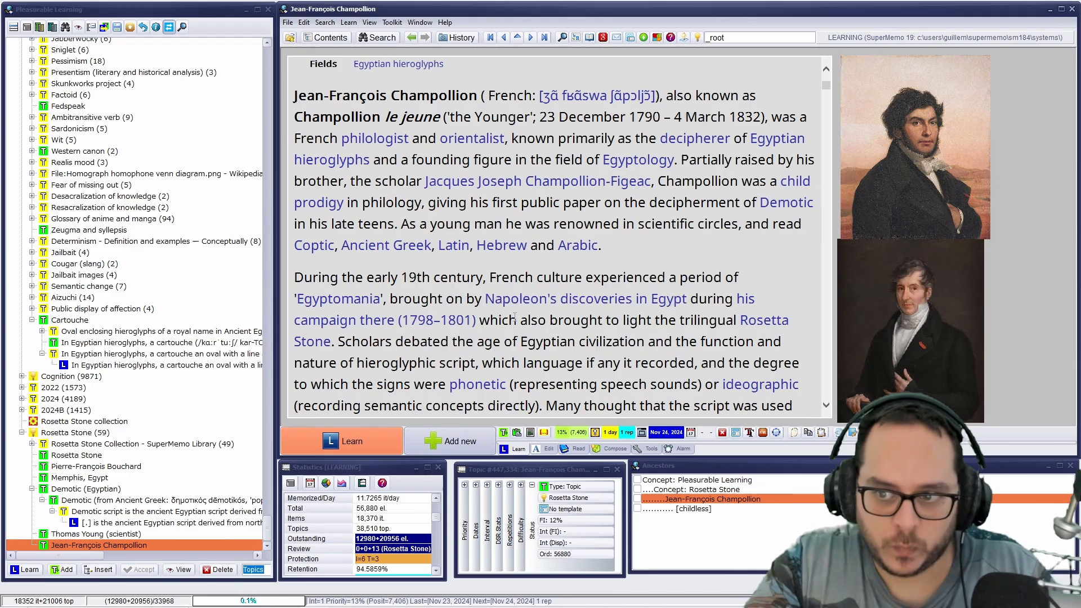
left_click(562, 188)
scroll(749, 243, "up", 6)
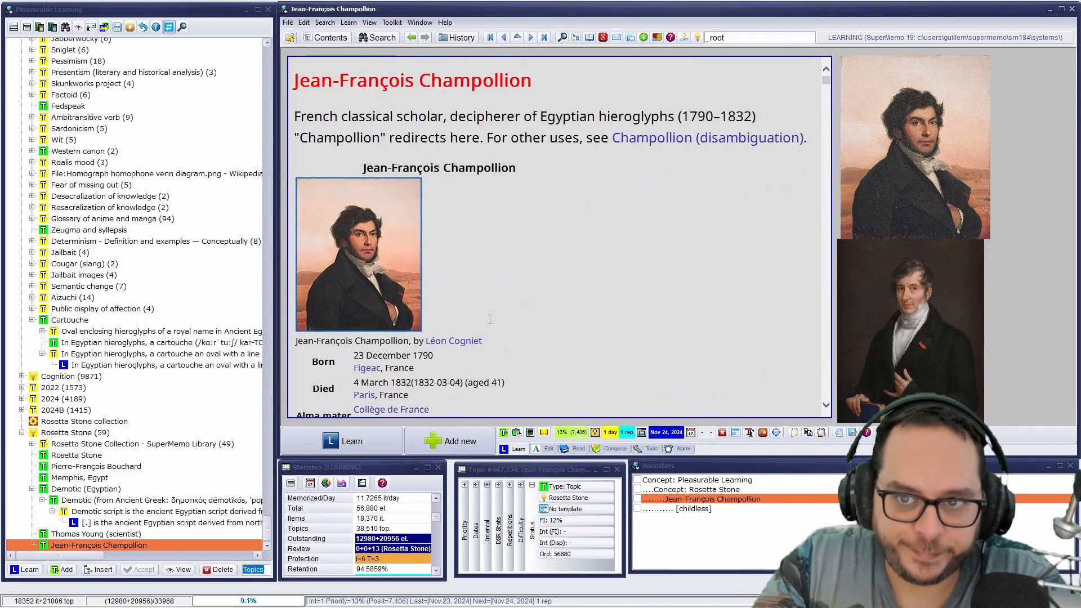
Resume learning the Rosetta Stone subset and reveal the answer to the French historian and linguist item.
left_click(382, 436)
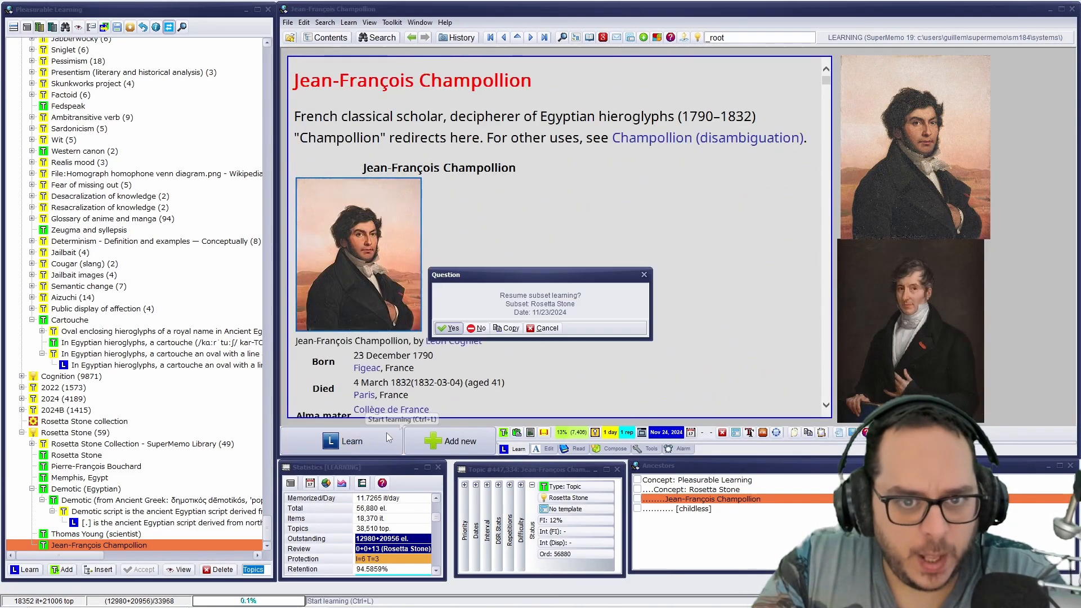
left_click(452, 327)
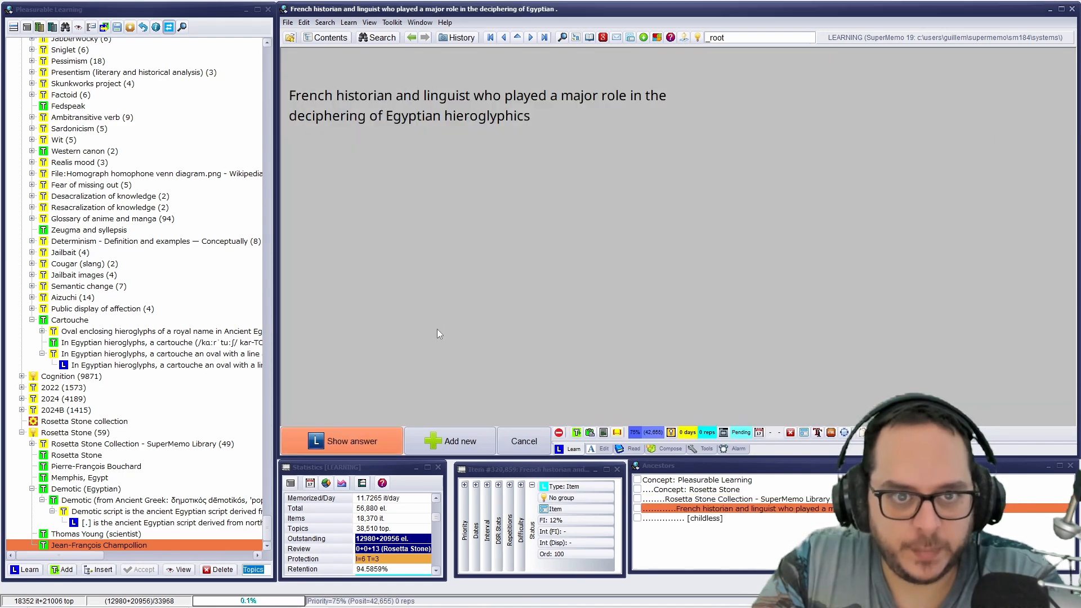
left_click(379, 438)
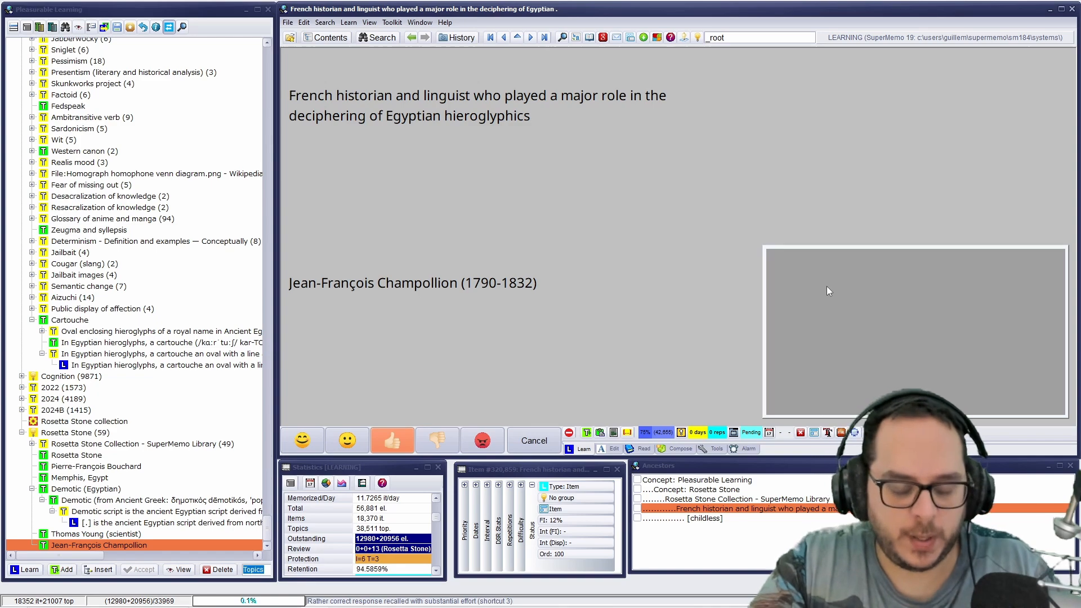
Search the image registry for "jean", insert "Jean-François Champollion #portrait" into the item and make the picture an answer component.
left_click(828, 287)
type("jean")
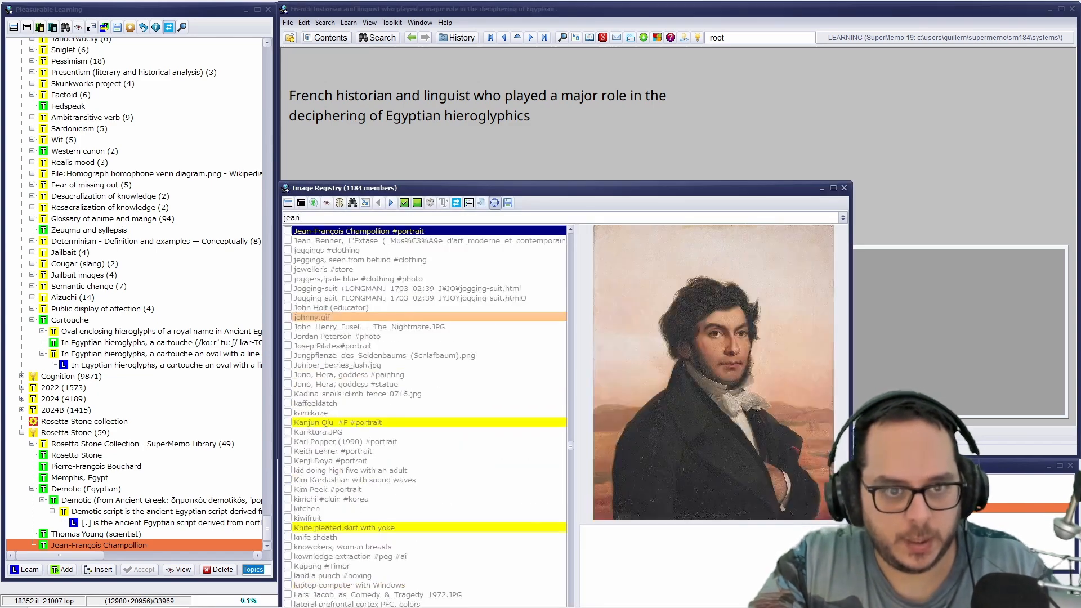
key("Return")
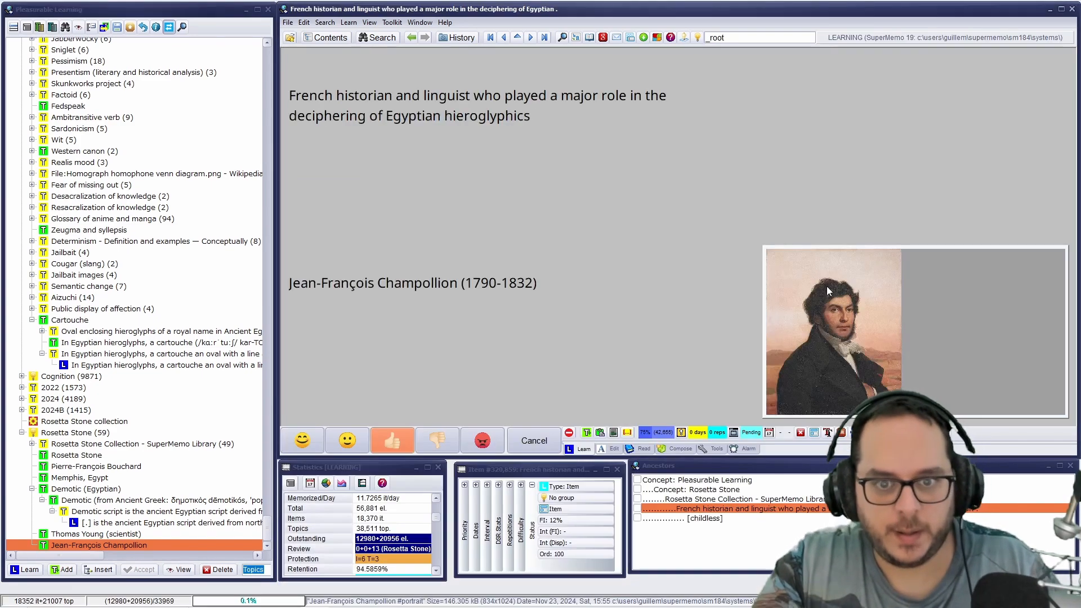
right_click(807, 300)
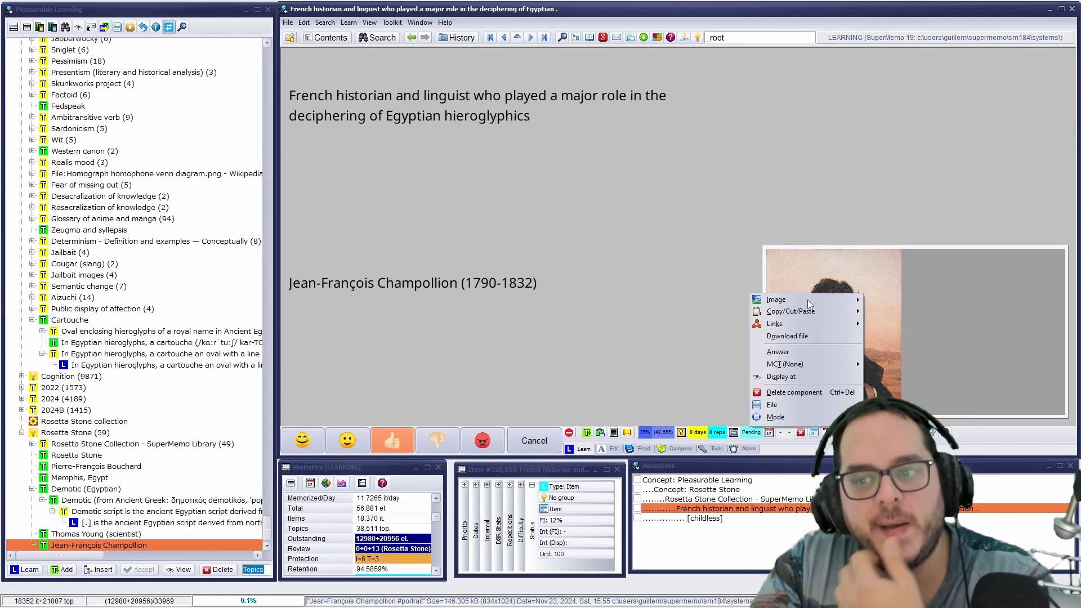
left_click(799, 349)
Grade the French historian item and reveal the answer to the question about the founder of scientific Egyptology.
left_click(483, 440)
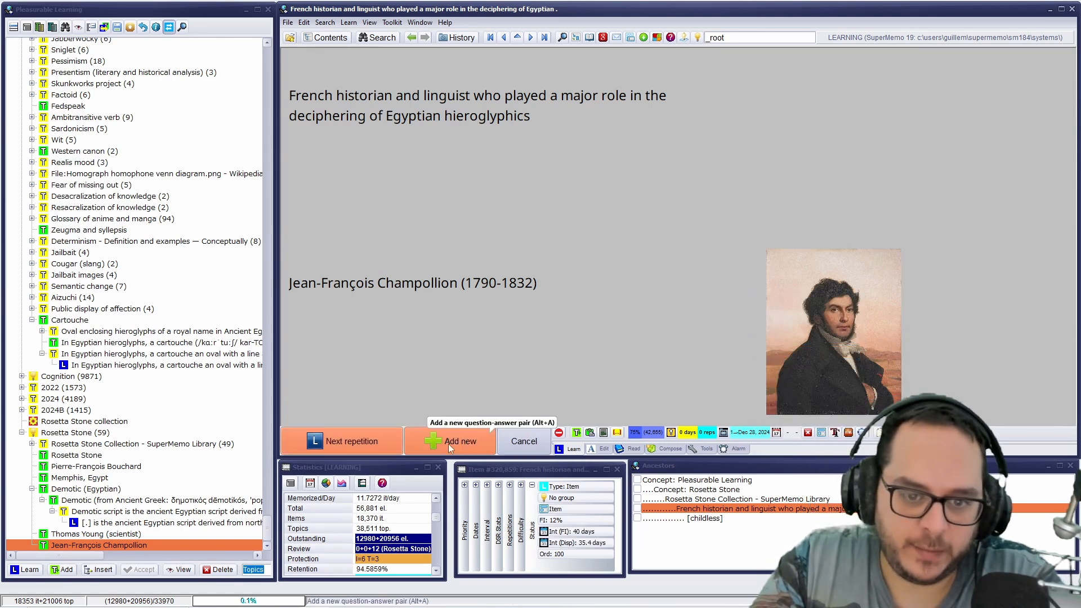
left_click(338, 441)
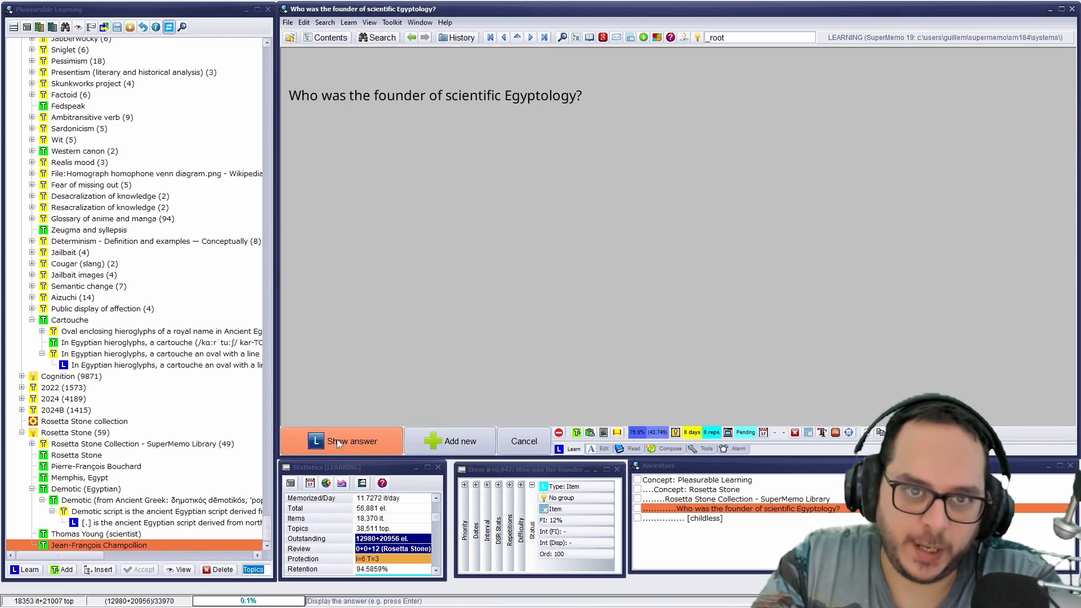
left_click(307, 449)
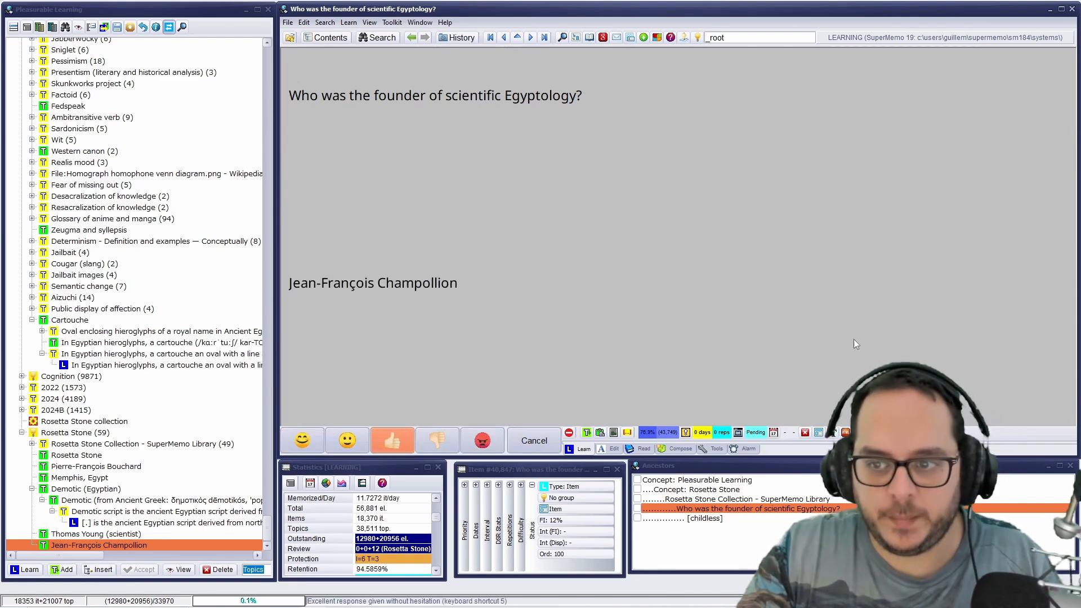
Search the image registry for "jea" and assign the Champollion portrait to the scientific Egyptology item's empty image component.
left_click(858, 307)
key("ctrl+shift+F8")
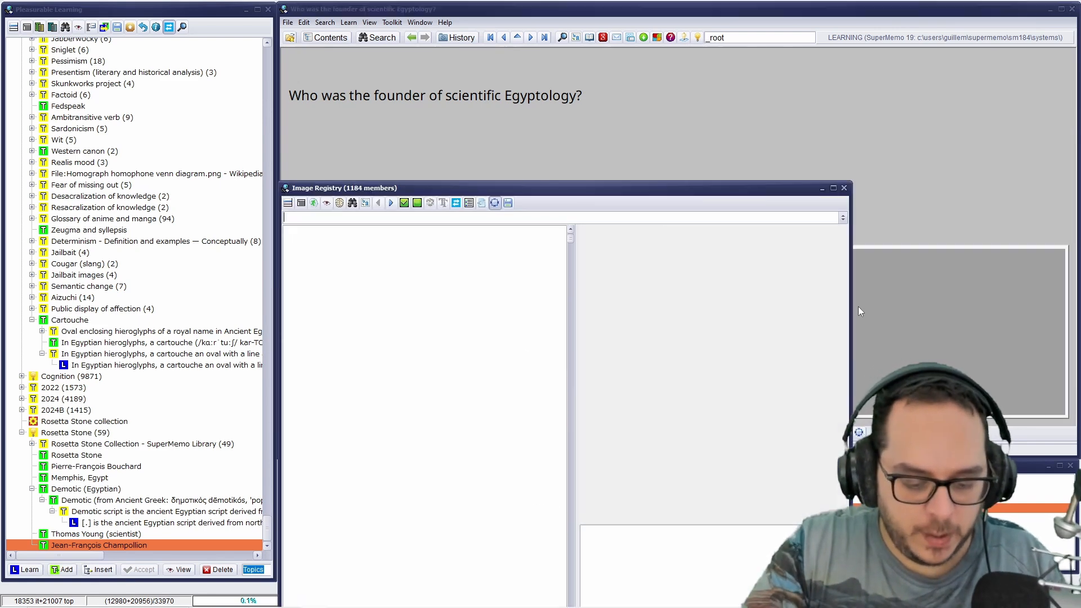
type("jea")
key("Return")
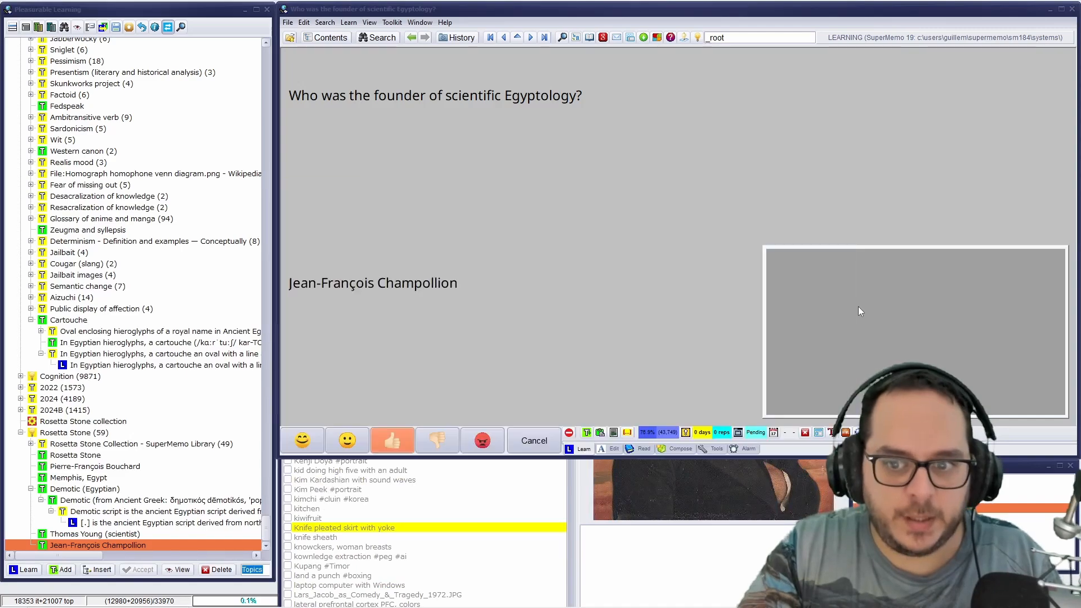
right_click(858, 304)
mouse_move(857, 305)
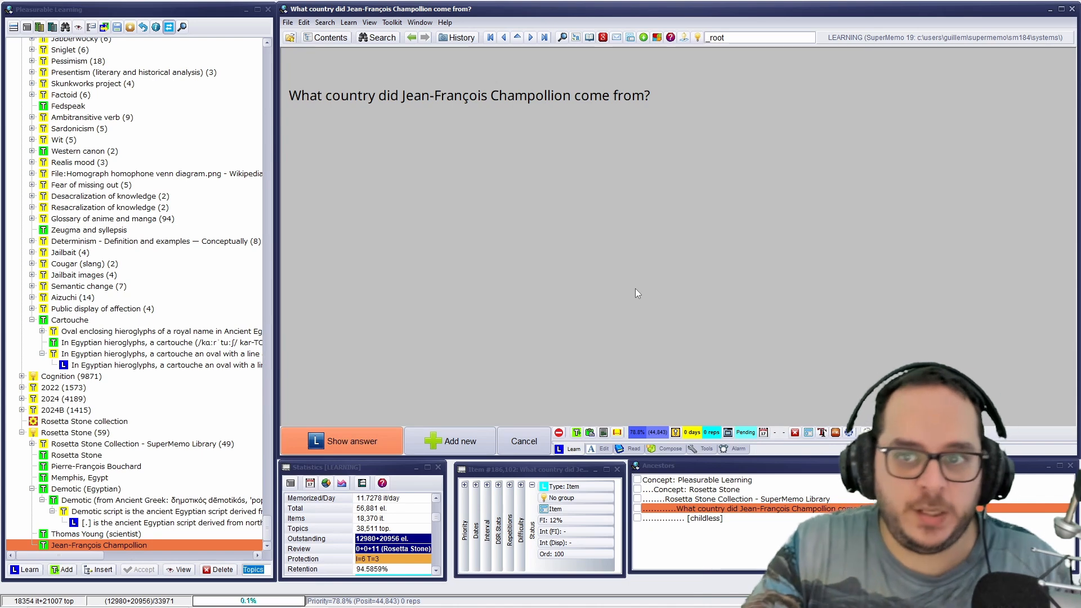
Assign the Champollion portrait, found with "jea", to the country-of-origin item's empty image component, reveal the answer and grade the item.
left_click(846, 136)
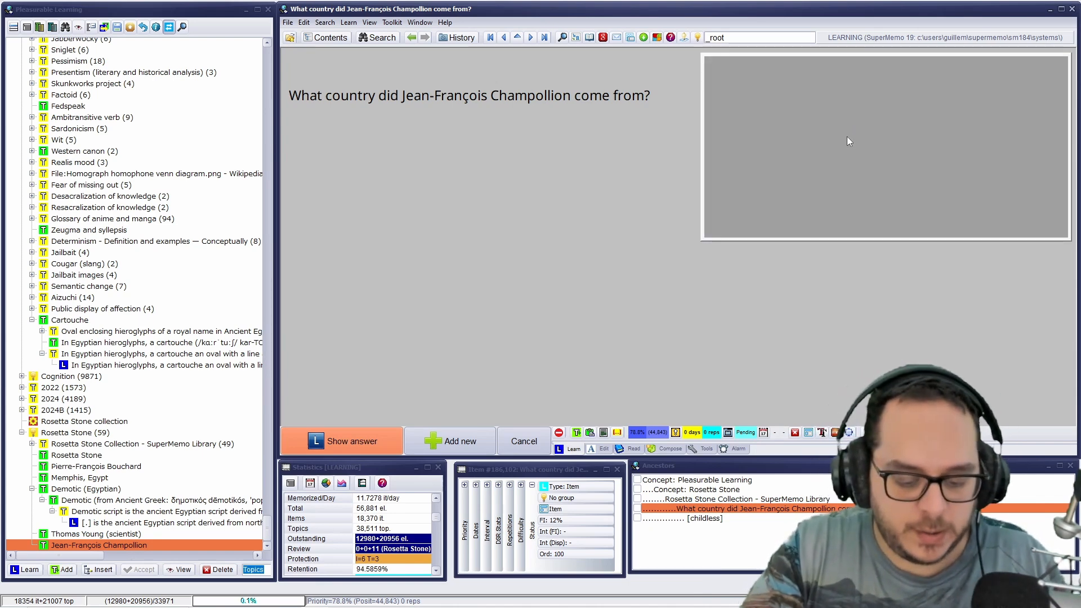
key("alt+r")
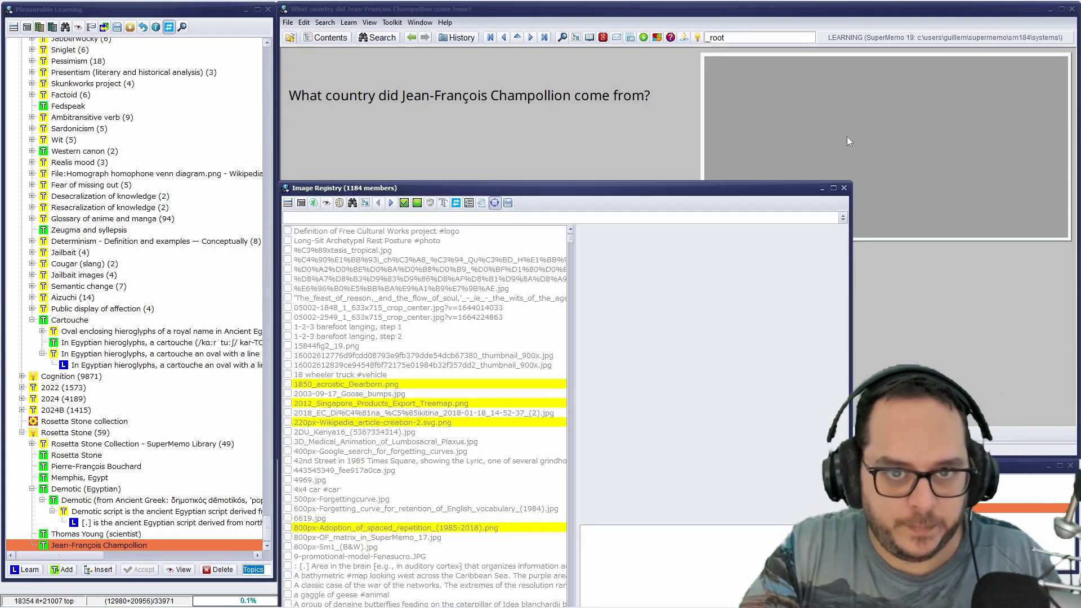
type("jea")
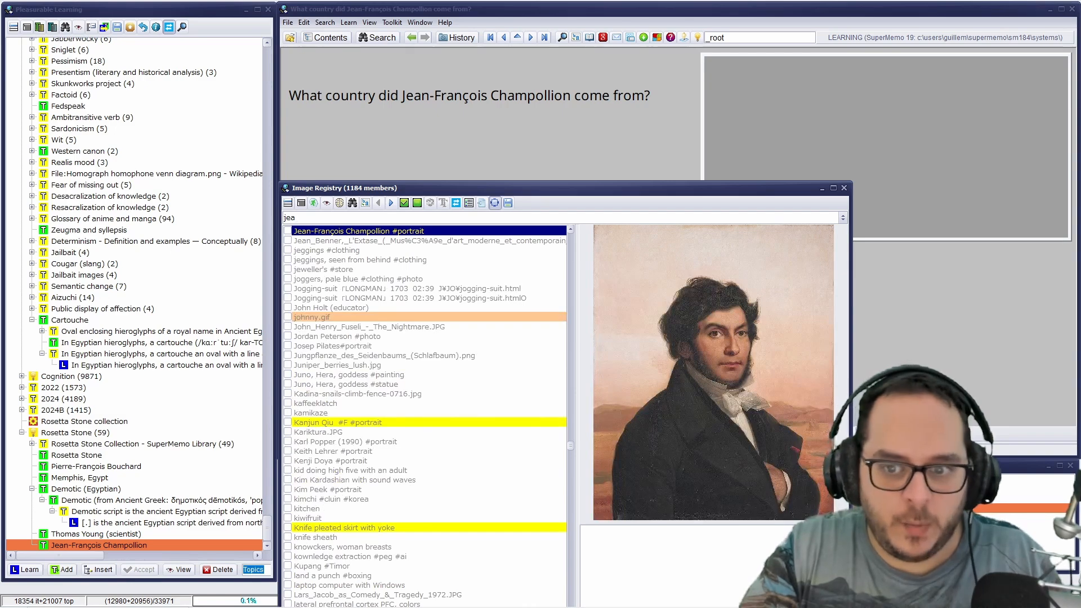
key("Return")
key("Return")
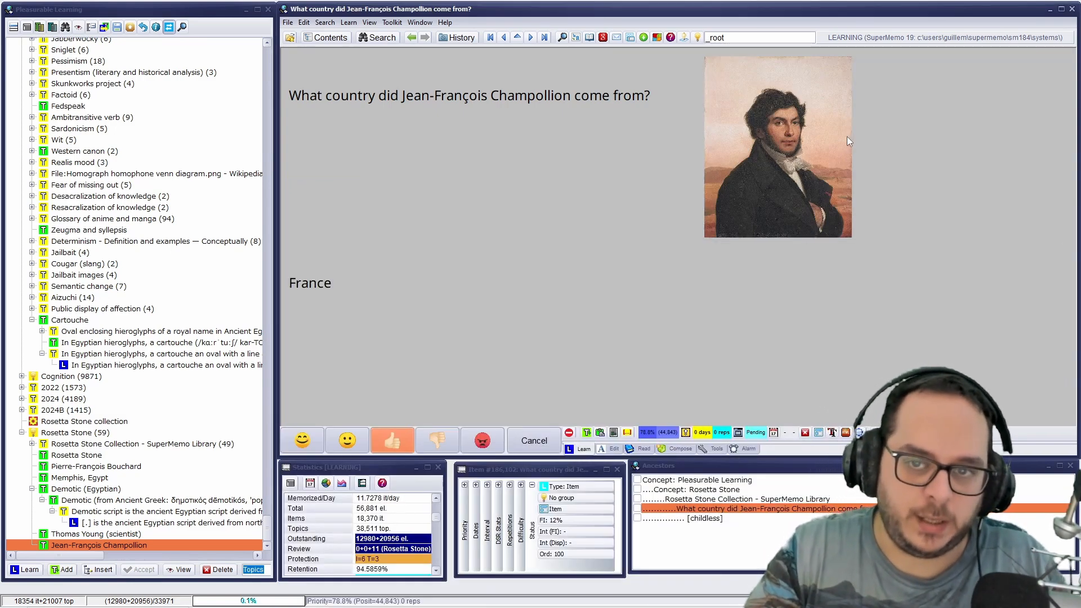
key("Return")
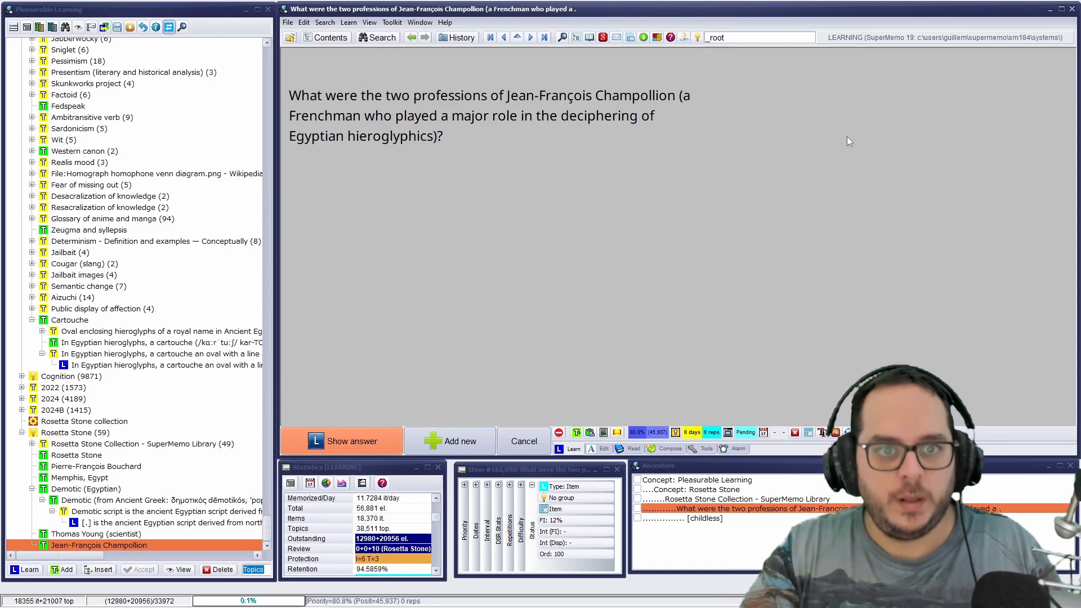
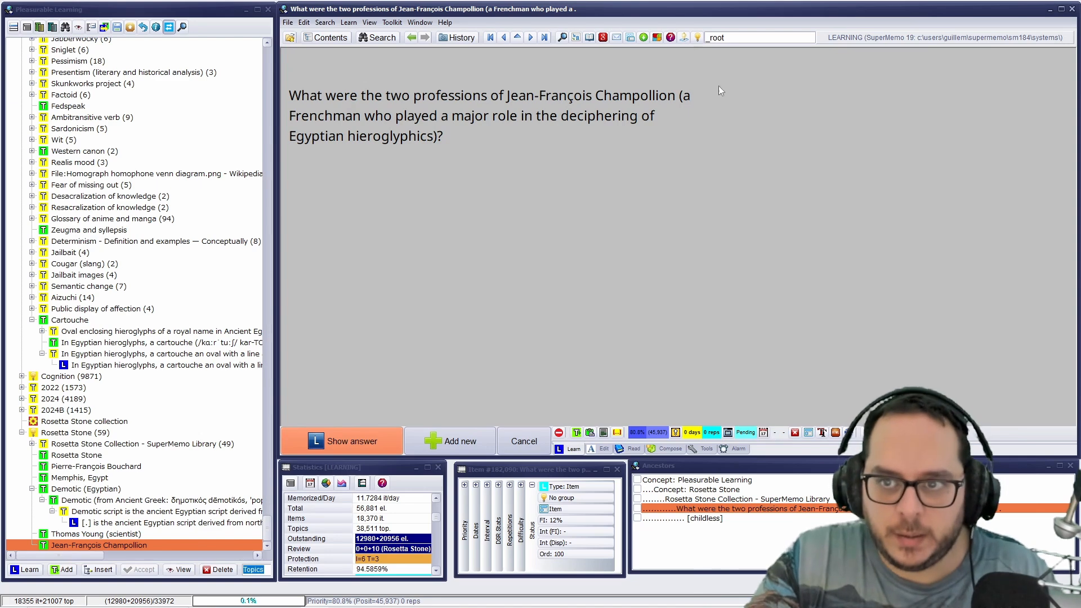
Assign the Champollion portrait, found with "jean", to the two professions item's empty image component, reveal the answer and grade it.
left_click(898, 173)
left_click(886, 169)
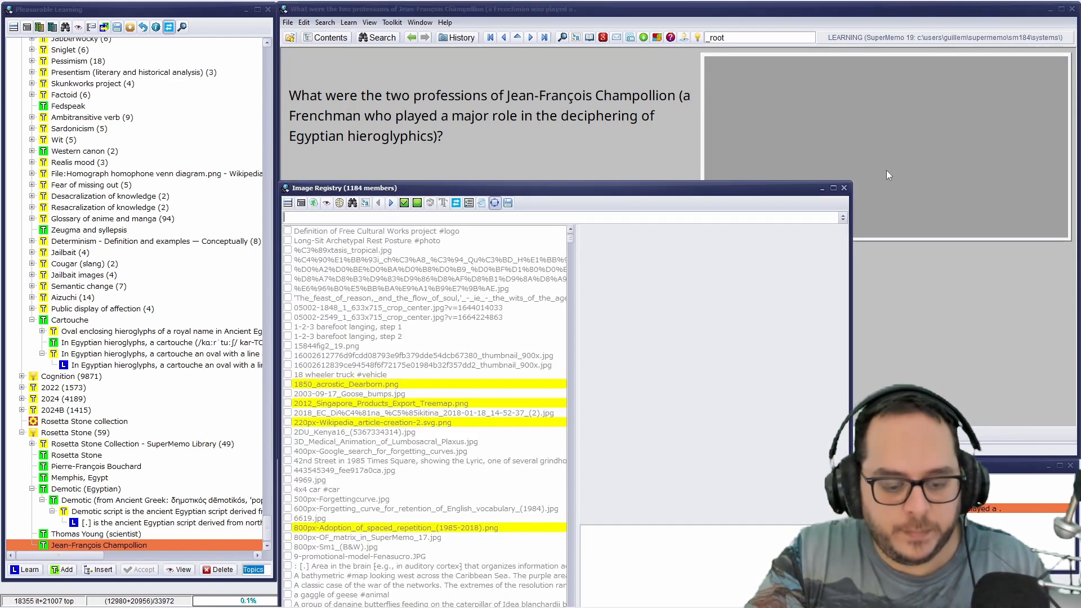
type("jean")
key("Return")
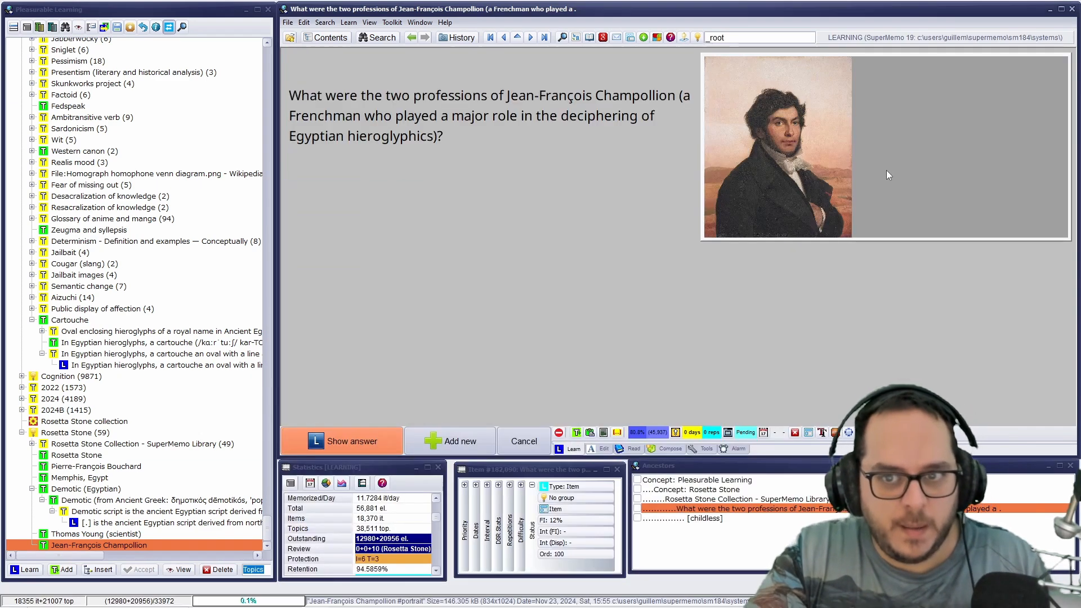
key("Return")
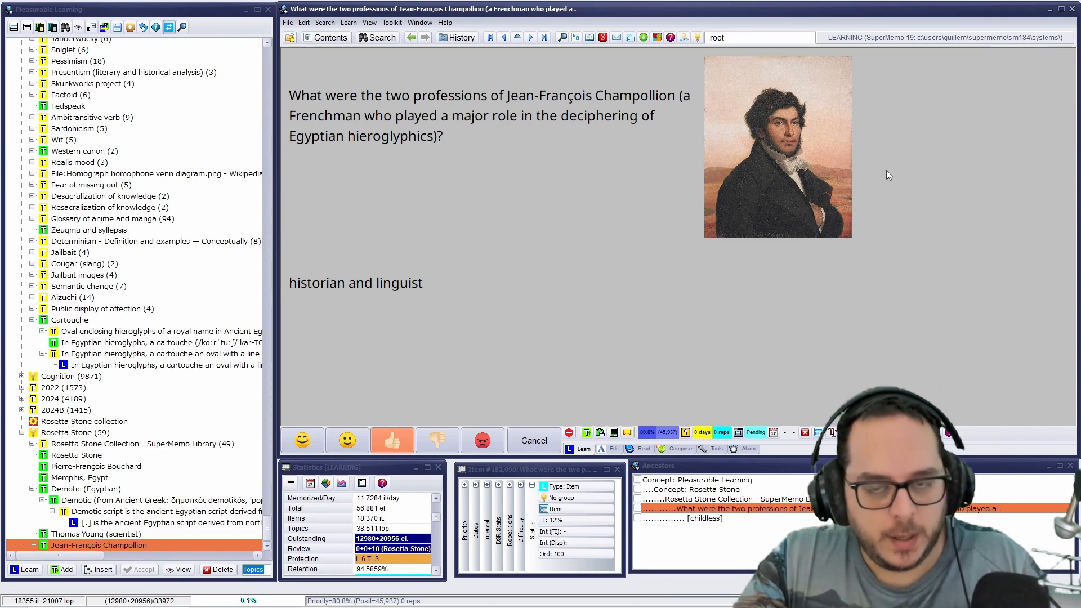
key("Return")
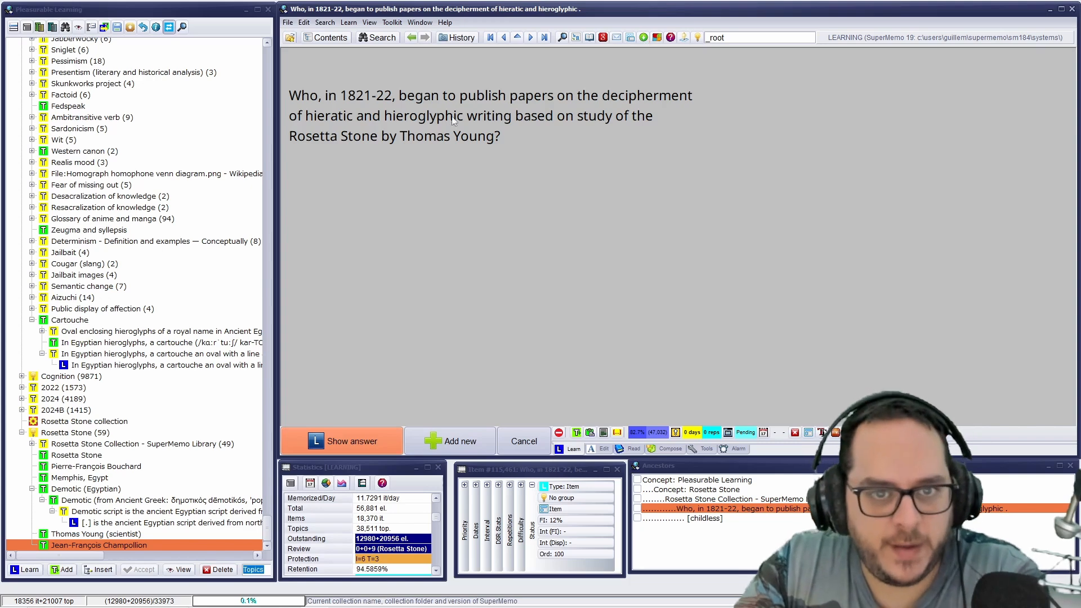
Highlight the word "hieratic" in the question about the papers published in 1821-22 and reveal the item's answer.
left_click(391, 117)
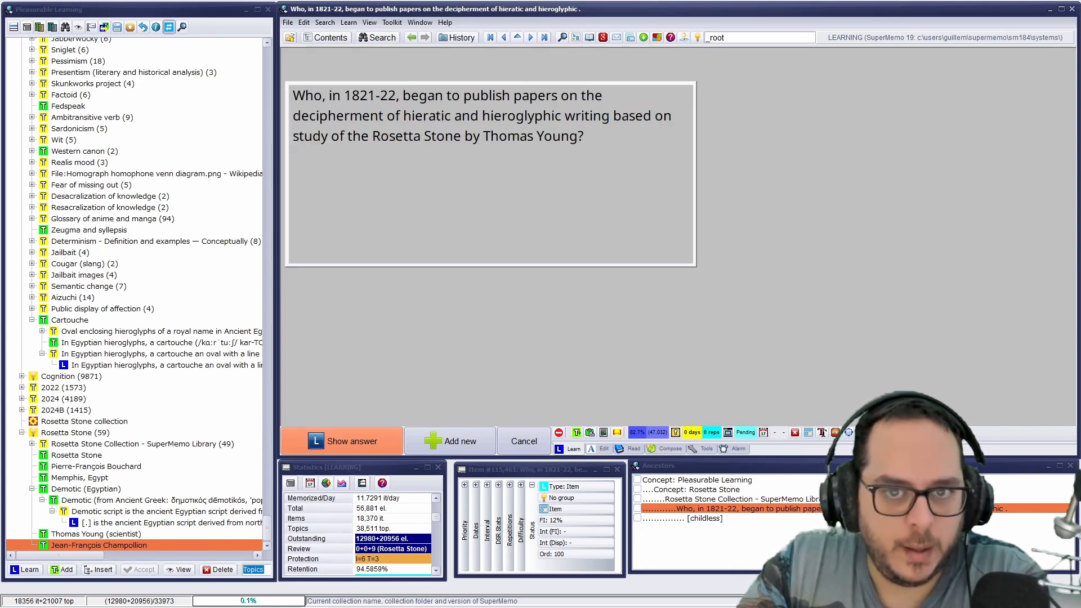
left_click_drag(562, 117, 400, 116)
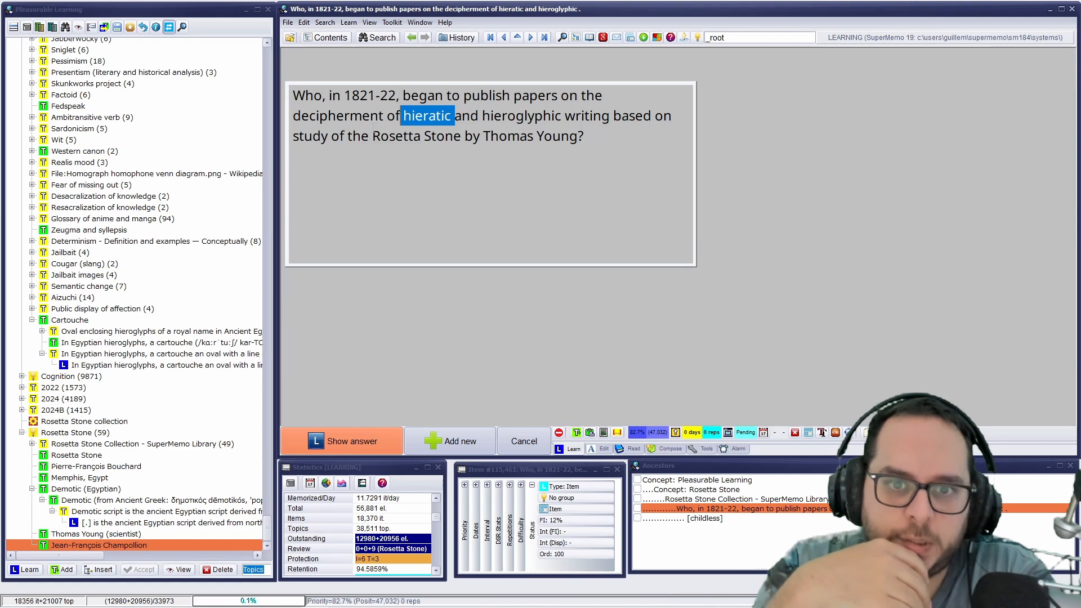
key("Return")
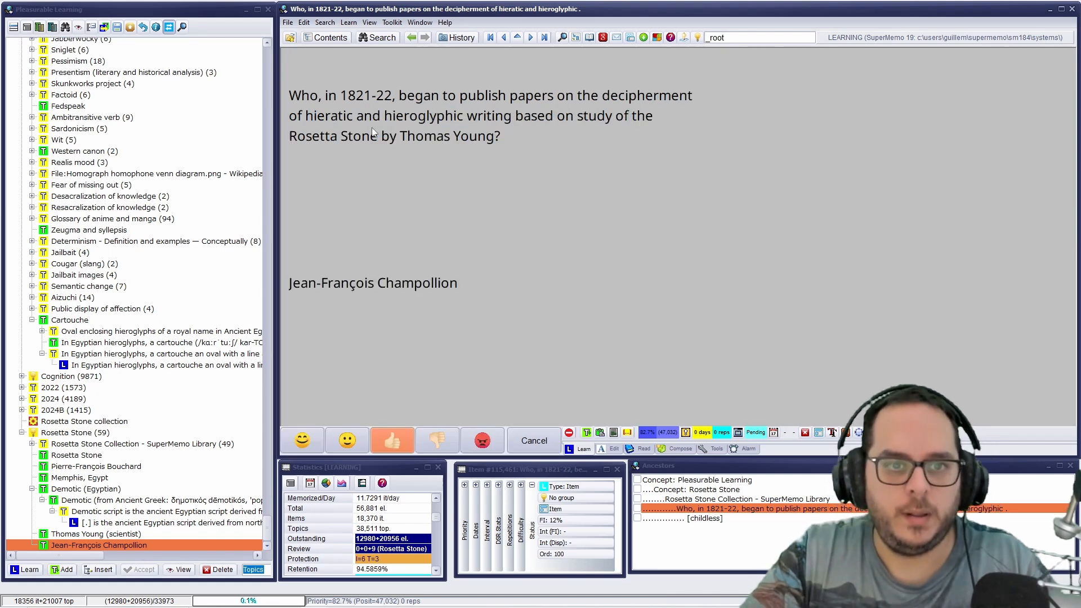
Assign "Jean-François Champollion #portrait" to the empty image component beside the answer and make the picture an answer component.
left_click(888, 307)
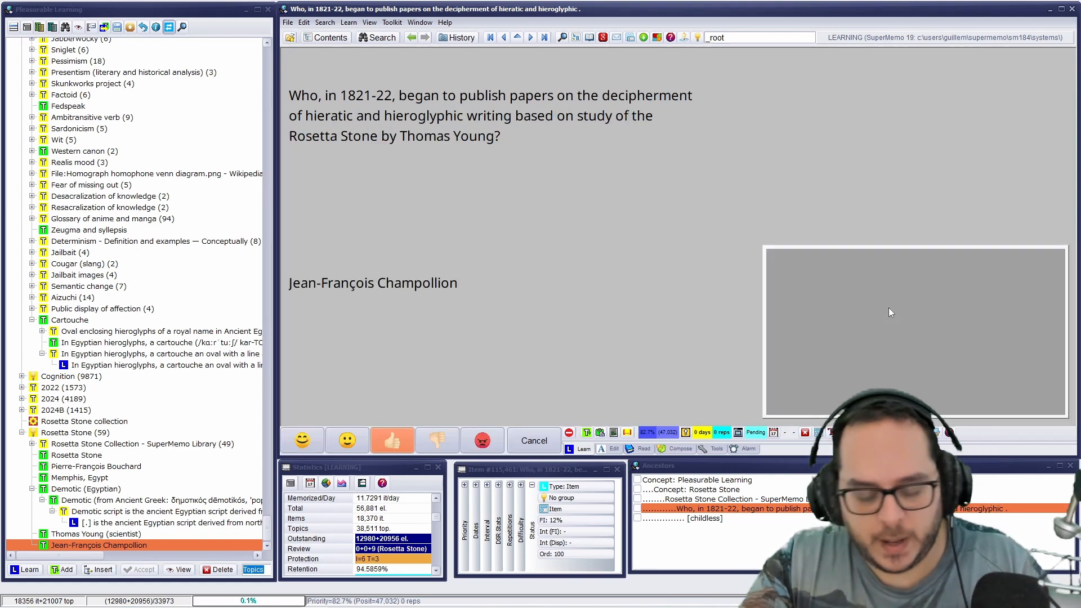
left_click(888, 308)
type("jeam")
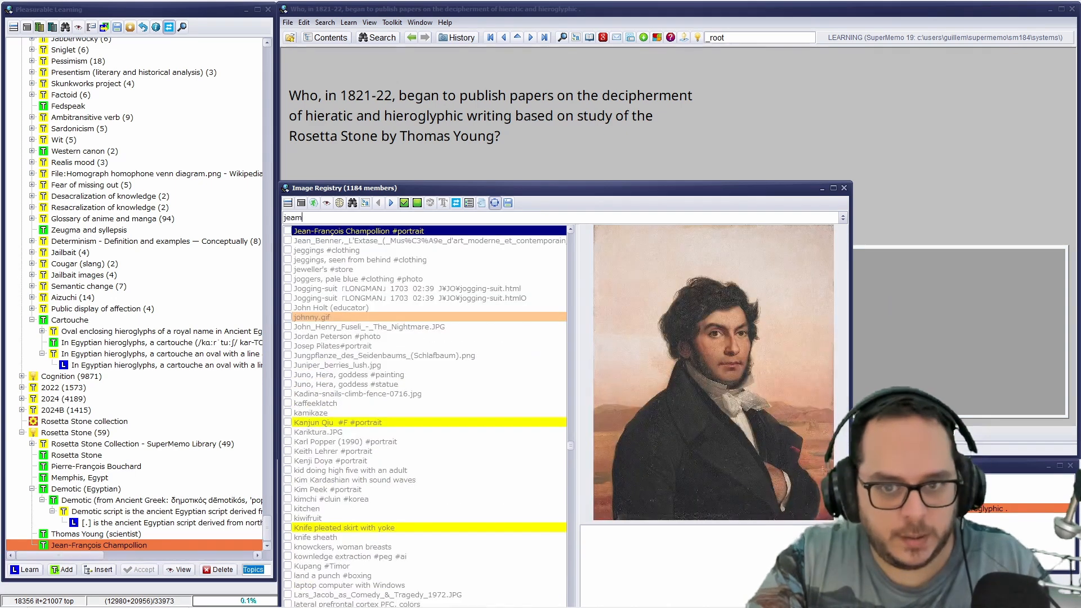
key("Return")
right_click(829, 302)
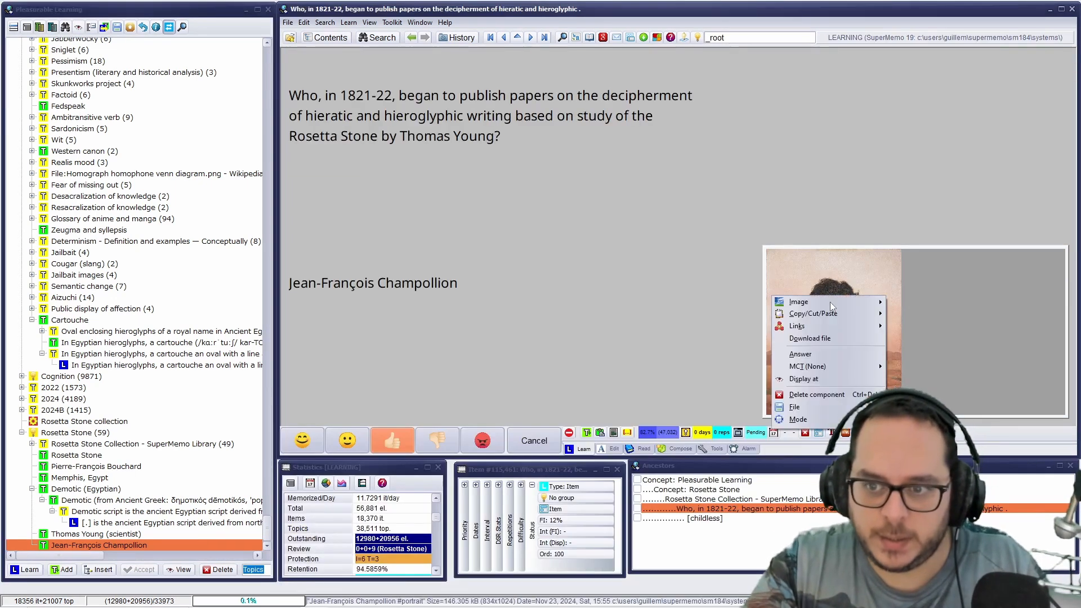
left_click(831, 352)
Search the image registry for "thom" and assign "Thomas Young by Briggs (cropped) #portrait #painting" to the image component beside the question.
left_click(867, 165)
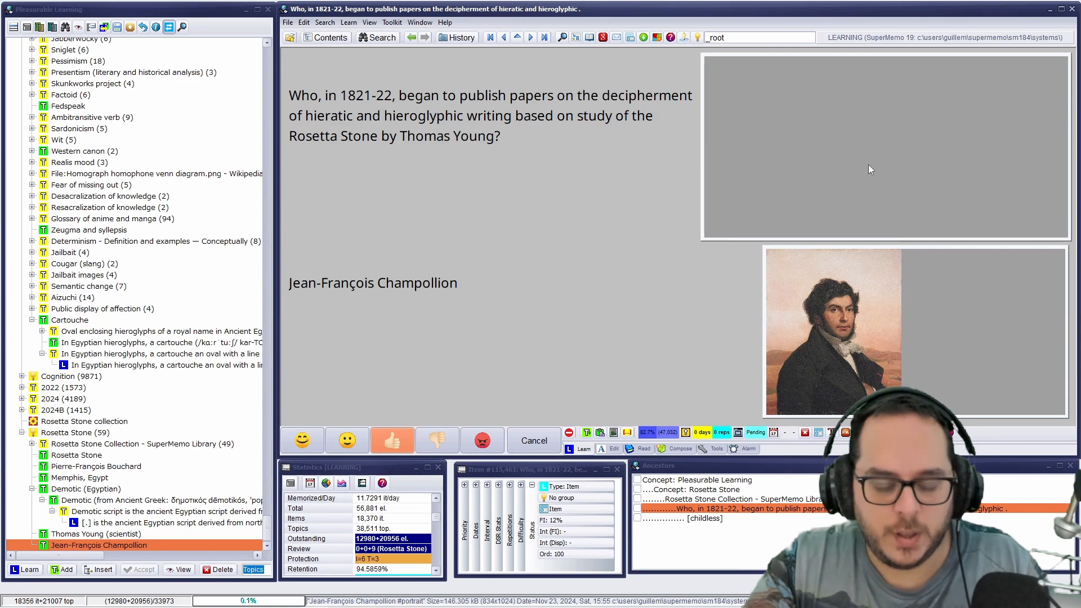
key("shift+F8")
type("thom")
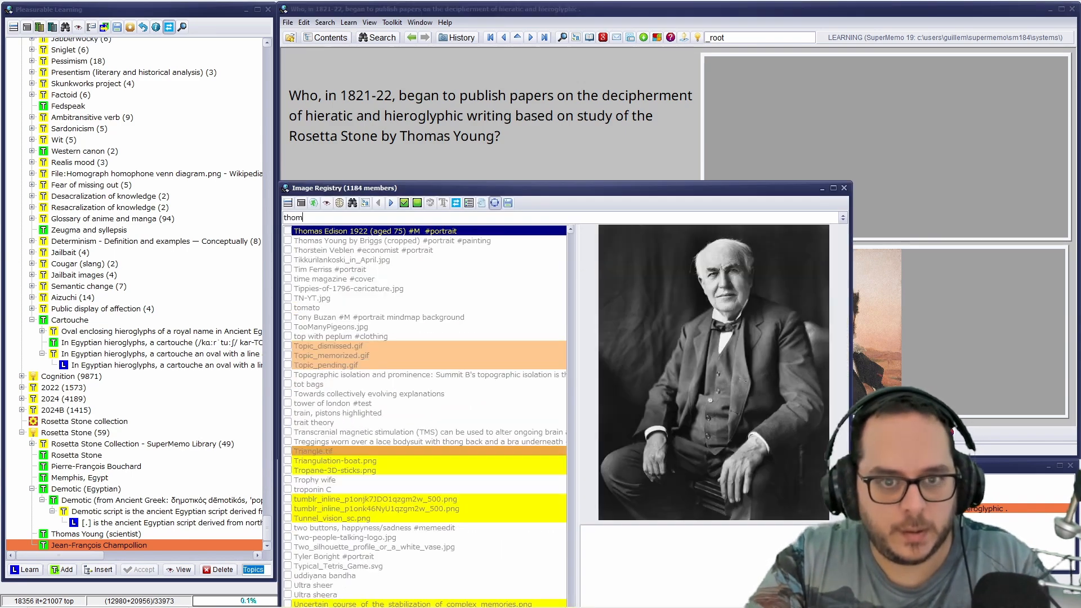
key("Down")
key("Return")
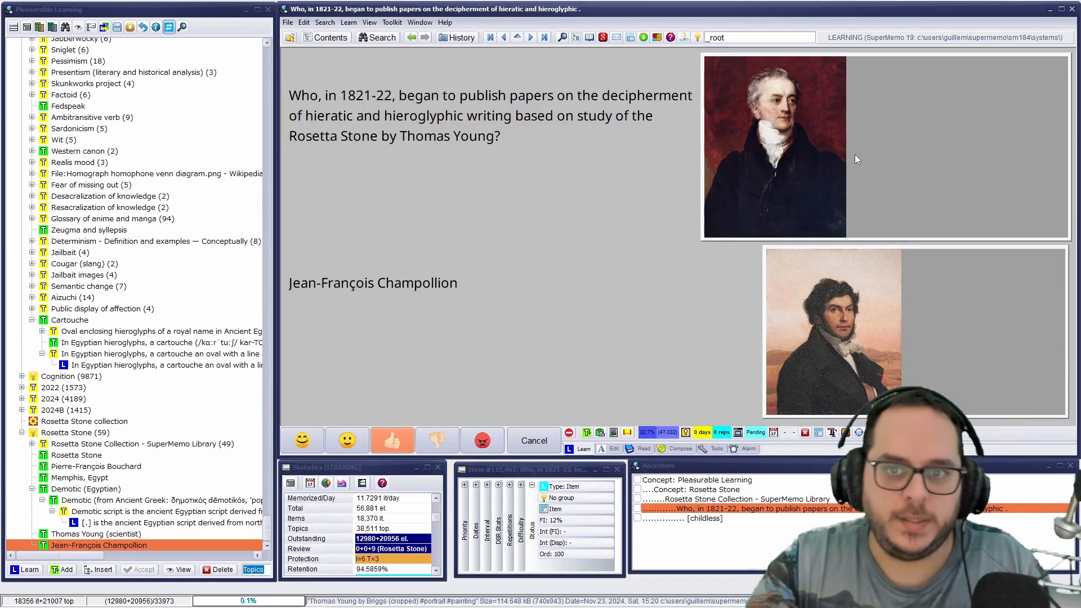
key("Escape")
key("Escape")
Look up "hieratic" from the question on Dictionary.com, read its adjective definitions, and return to the SuperMemo item.
double_click(415, 113)
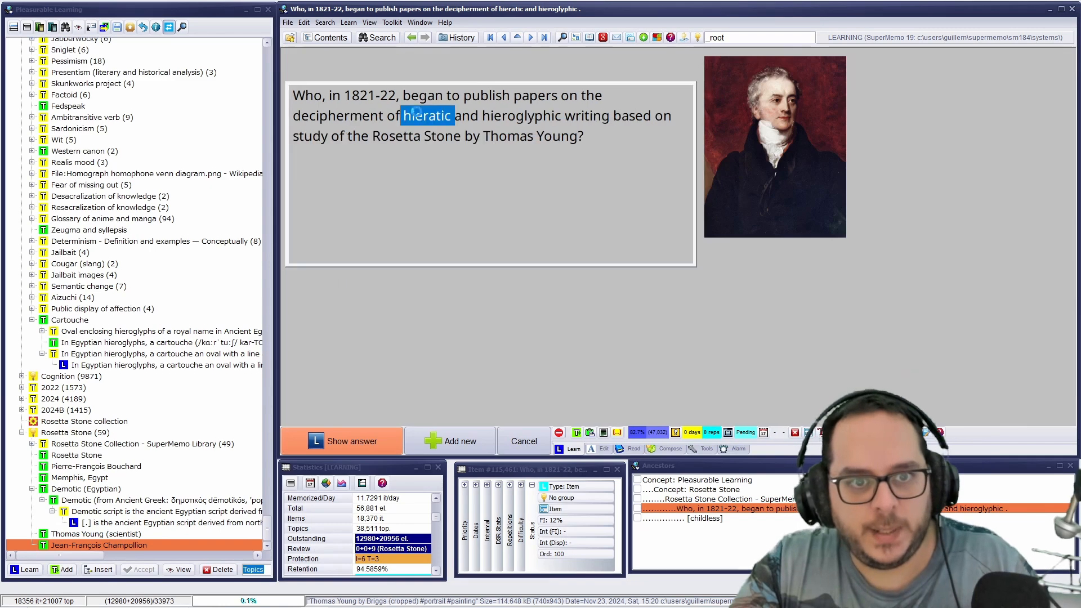
key("Right")
key("shift+Right")
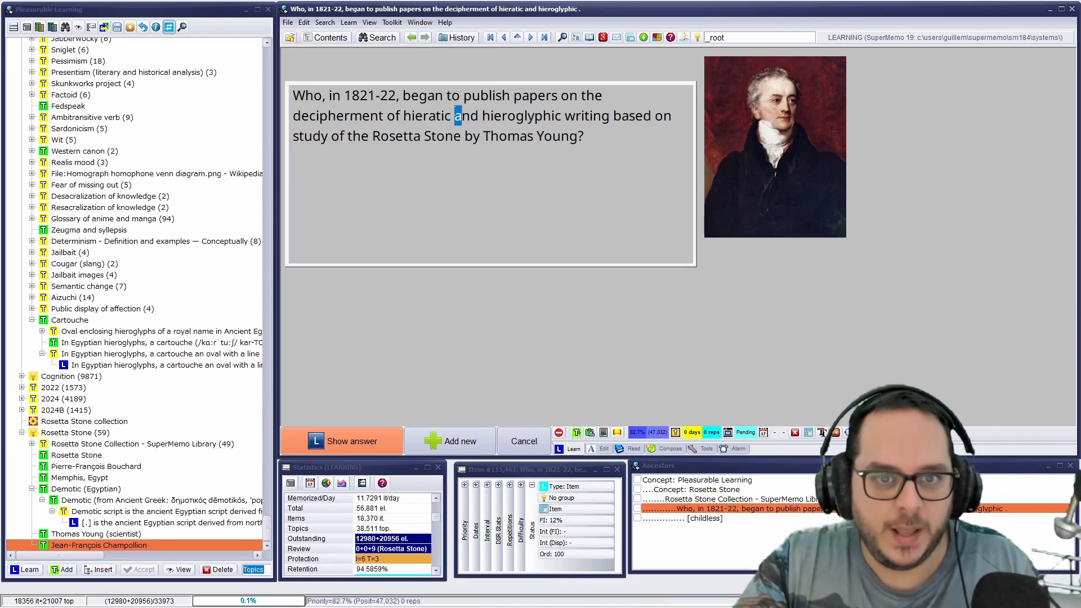
left_click(422, 116, "shift")
left_click_drag(420, 117, 404, 117)
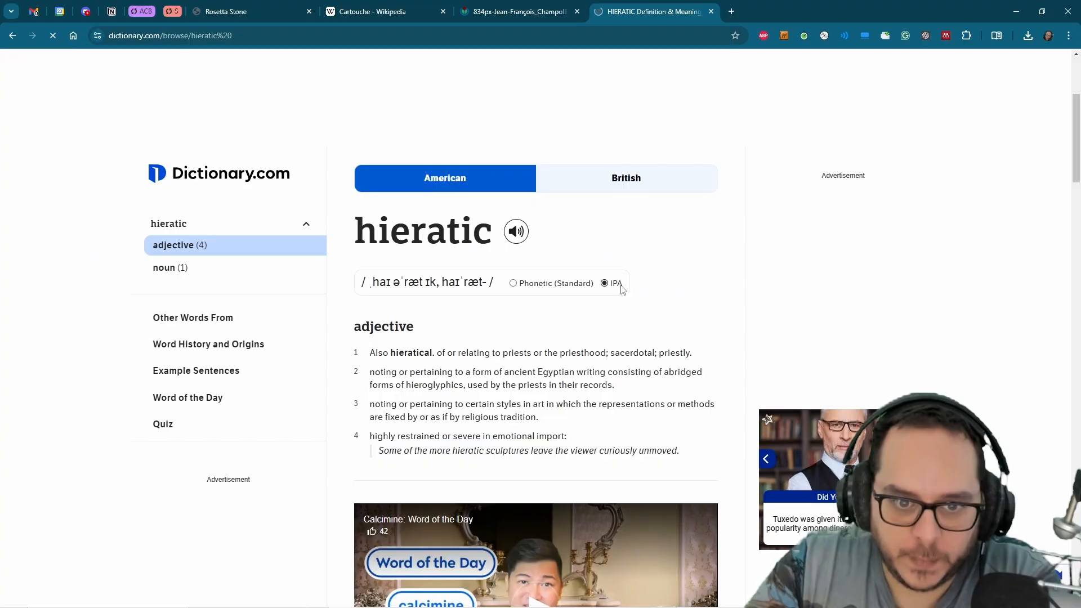
scroll(545, 346, "down", 3)
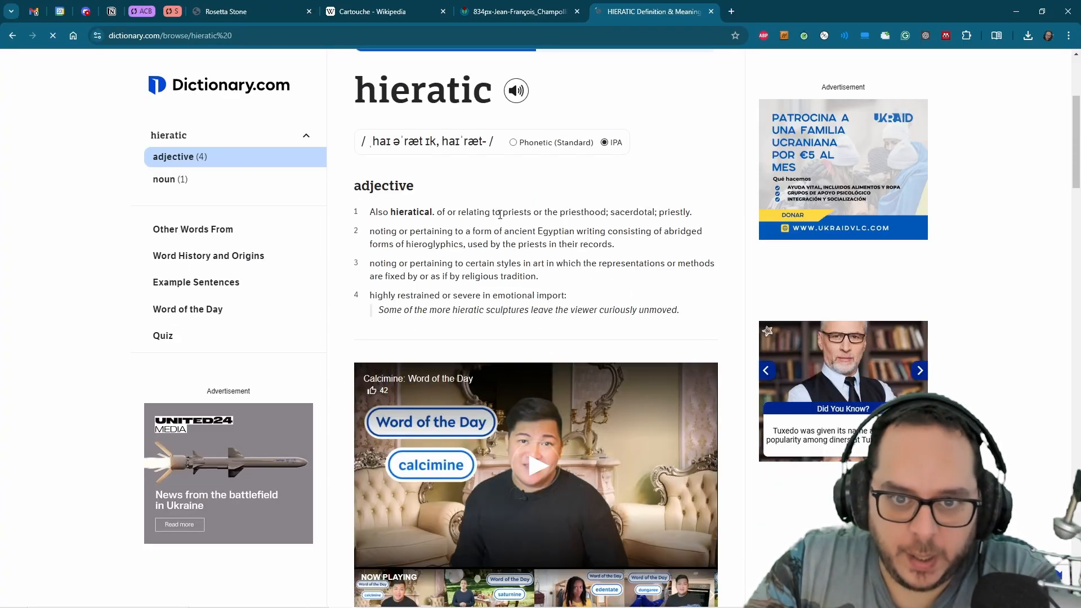
left_click_drag(496, 212, 539, 212)
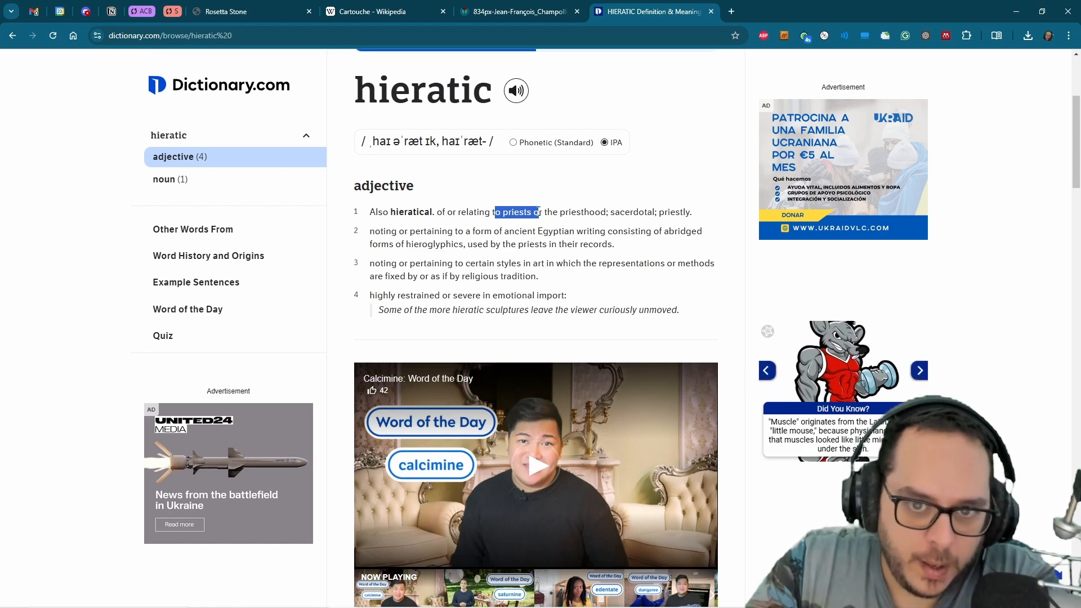
left_click_drag(383, 231, 548, 245)
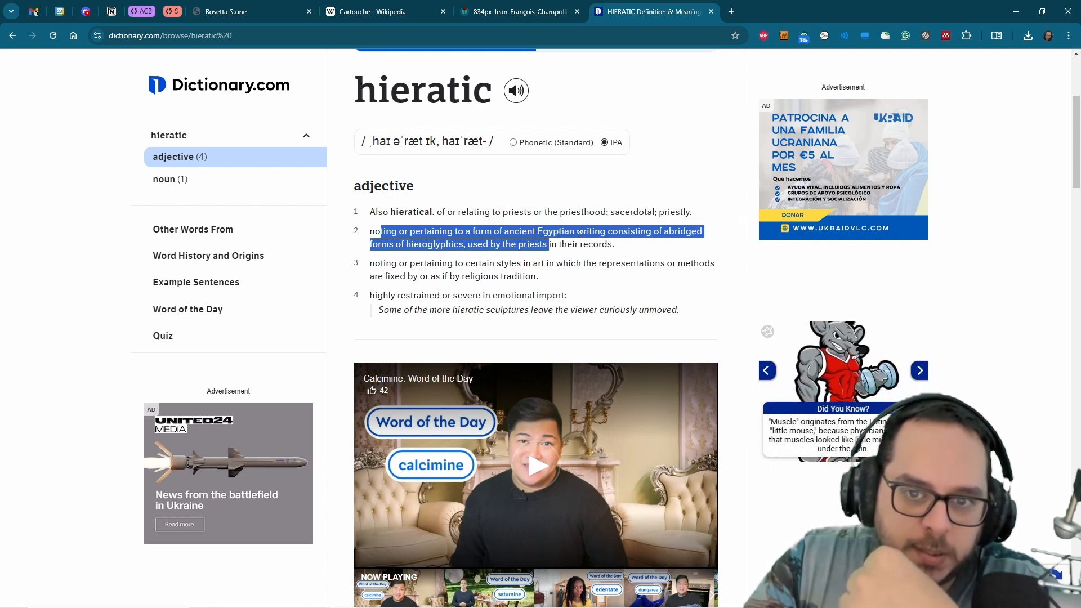
left_click_drag(628, 247, 393, 205)
left_click(1016, 10)
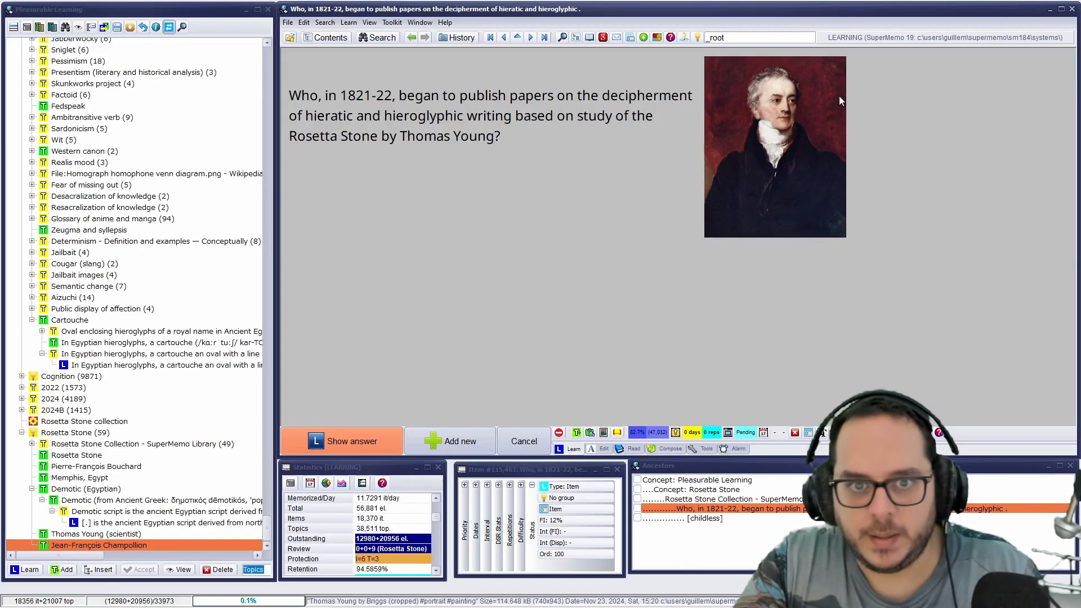
Duplicate the item asking who began publishing papers on hieratic and hieroglyphic writing in 1821-22.
left_click(482, 114)
key("Escape")
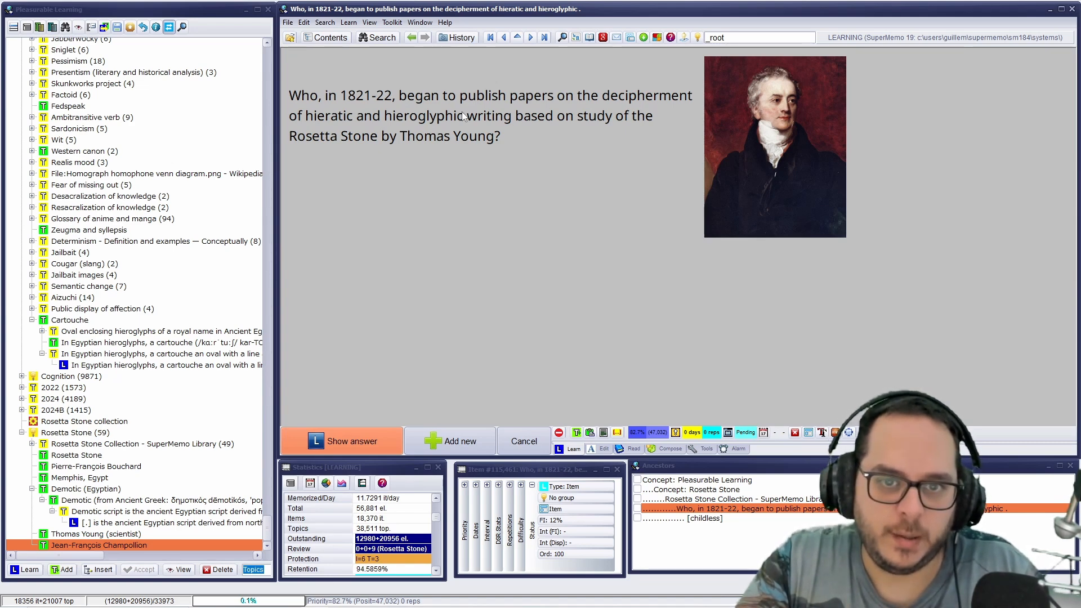
left_click(463, 115)
key("Escape")
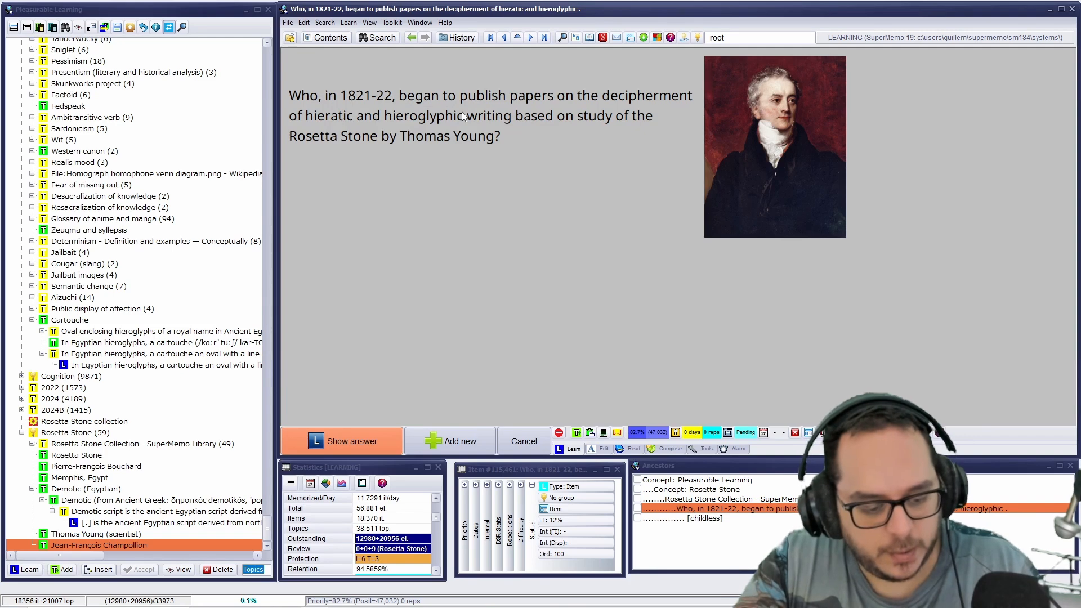
key("alt+d")
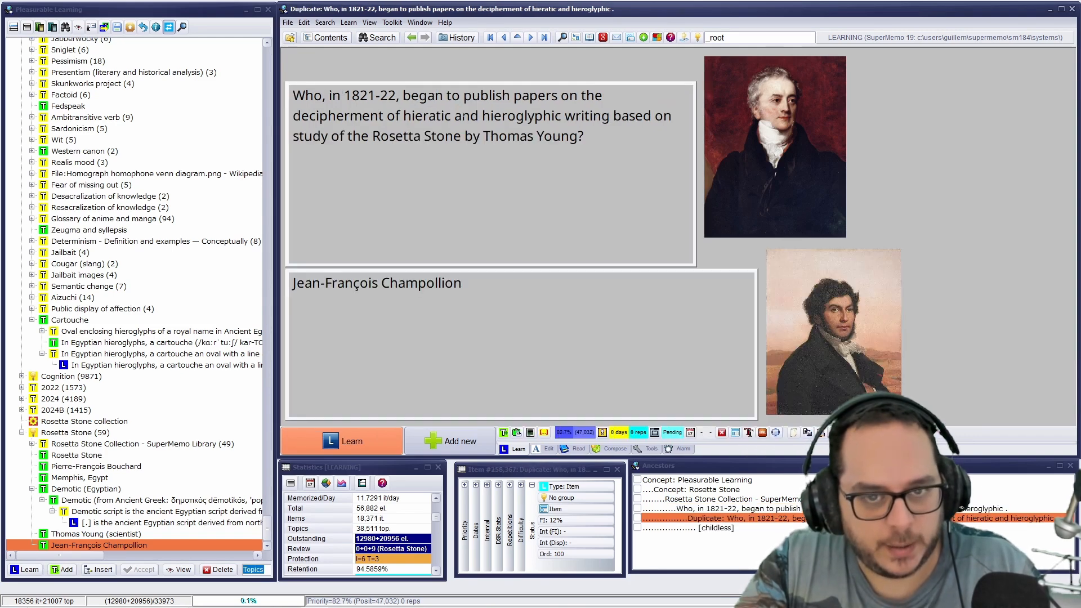
Reword the duplicate's question as a statement starting "Jean-François Champollion began to publish papers", write "*hieratic*" in asterisks, drop the question mark and clear the answer text.
left_click_drag(444, 283, 254, 281)
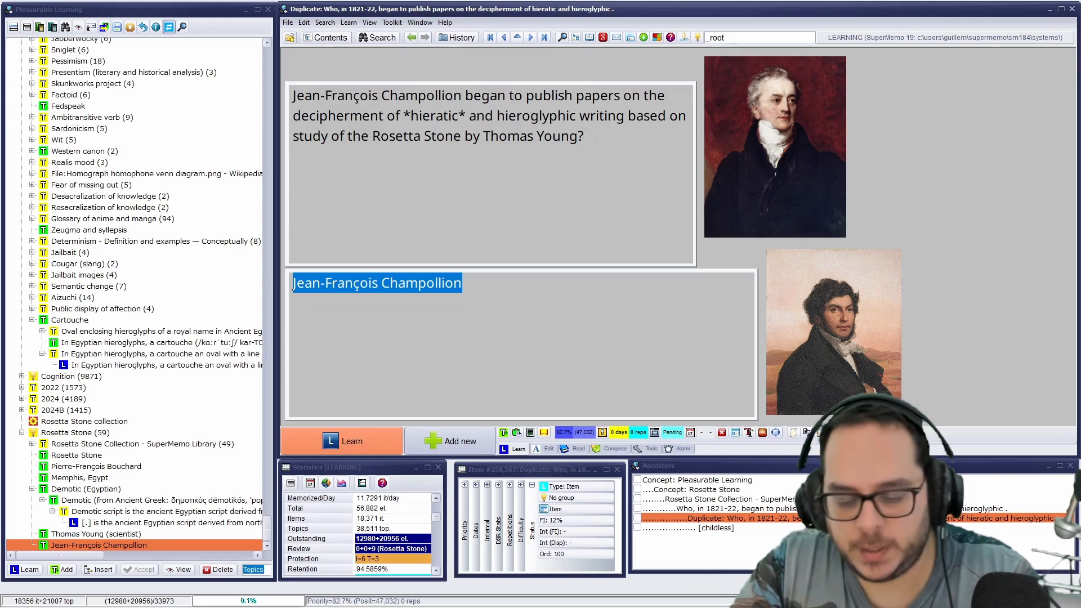
key("Escape")
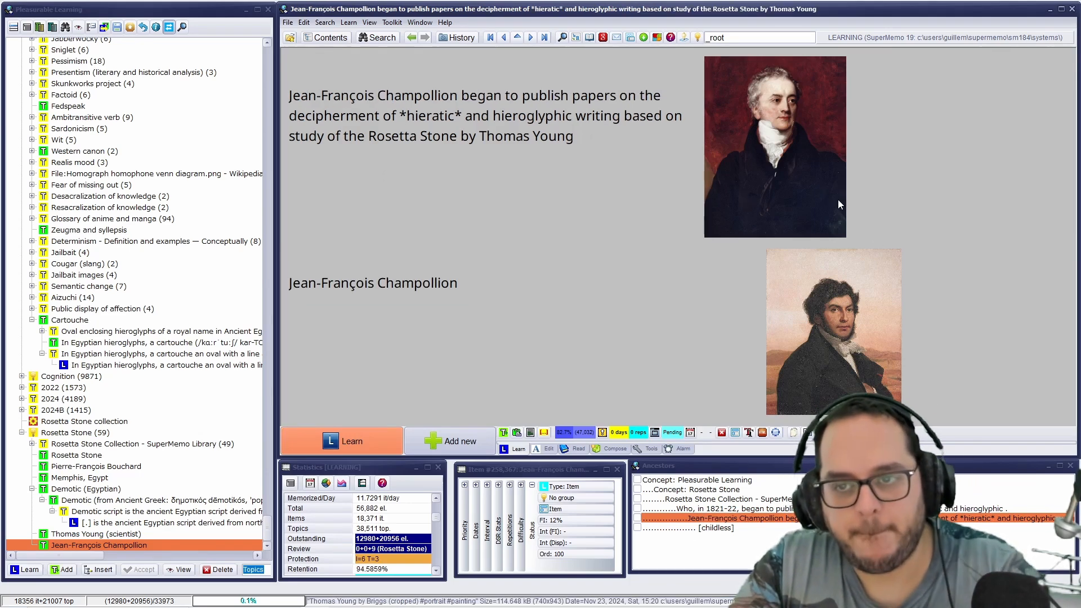
left_click(439, 288)
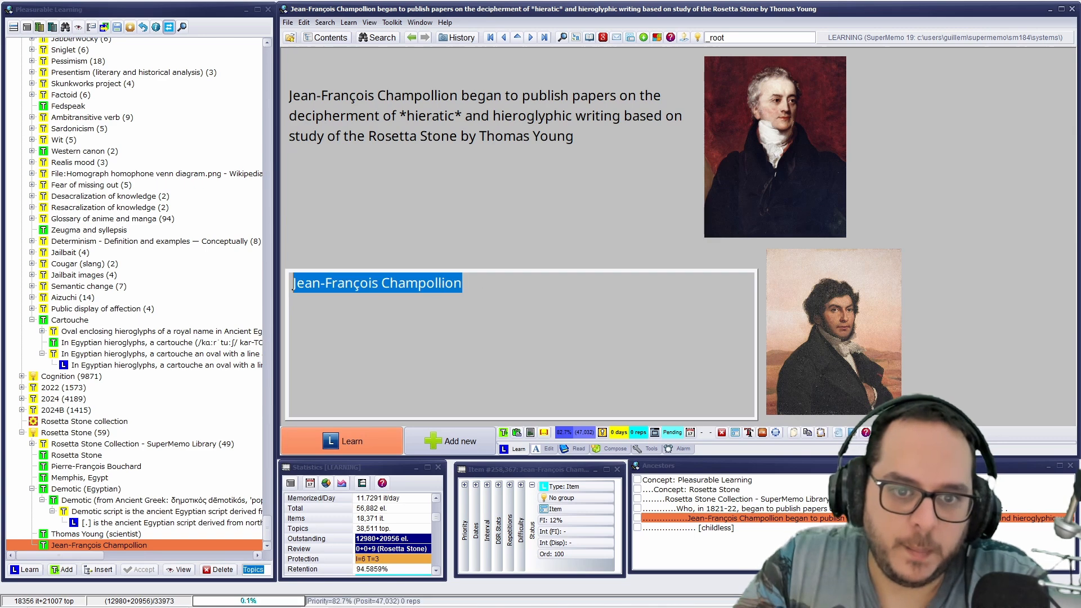
left_click_drag(462, 284, 255, 281)
key("Delete")
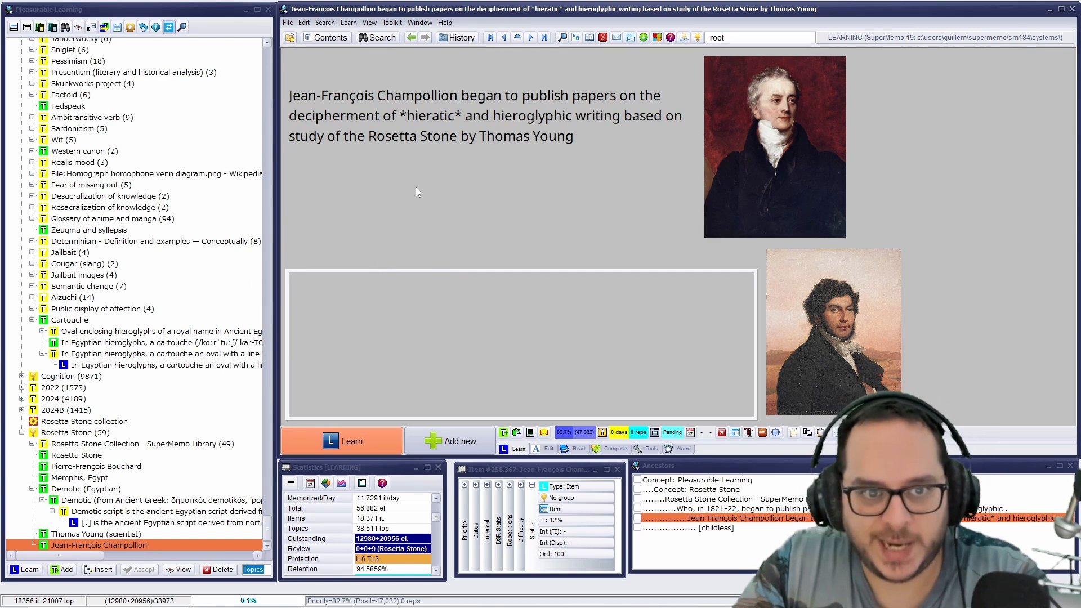
Copy Dictionary.com's hieratic definitions, keep the one on abridged ancient Egyptian priestly writing as the answer, and prefix the question with "!L".
left_click(415, 187)
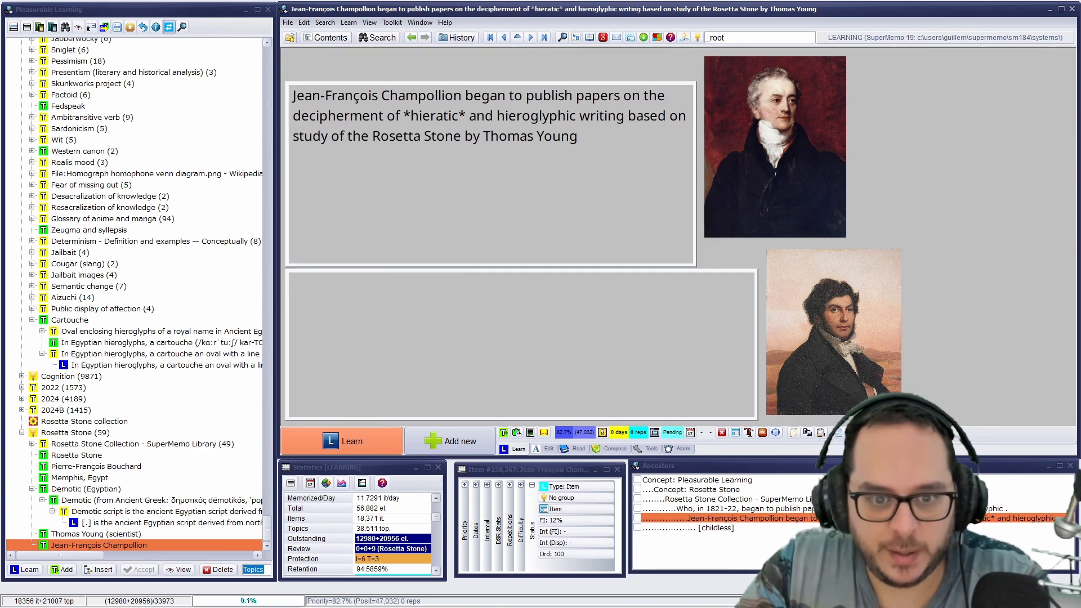
mouse_move(452, 607)
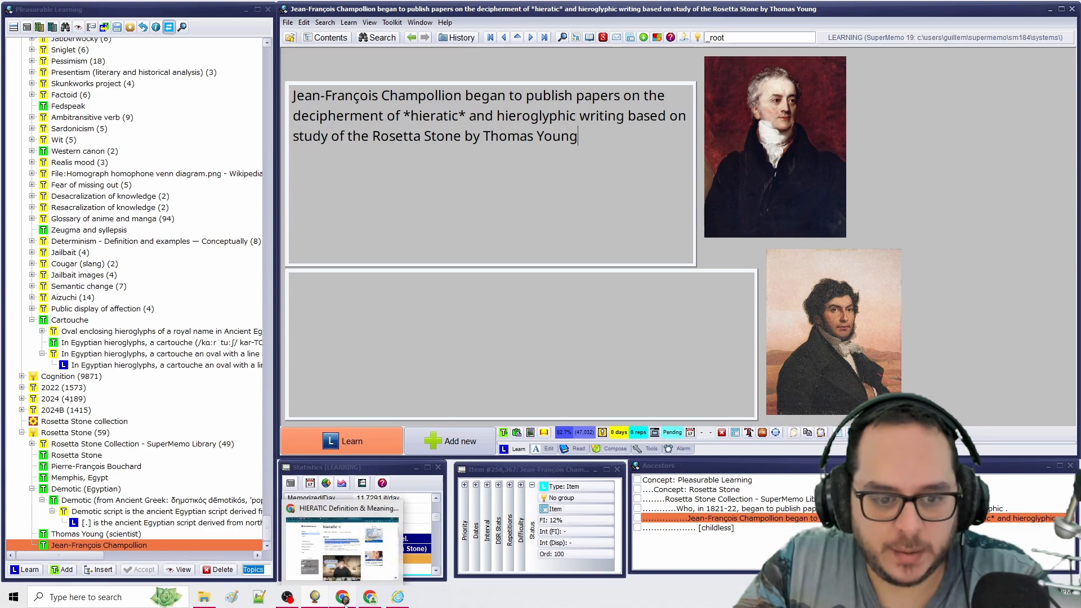
left_click(343, 600)
right_click(524, 231)
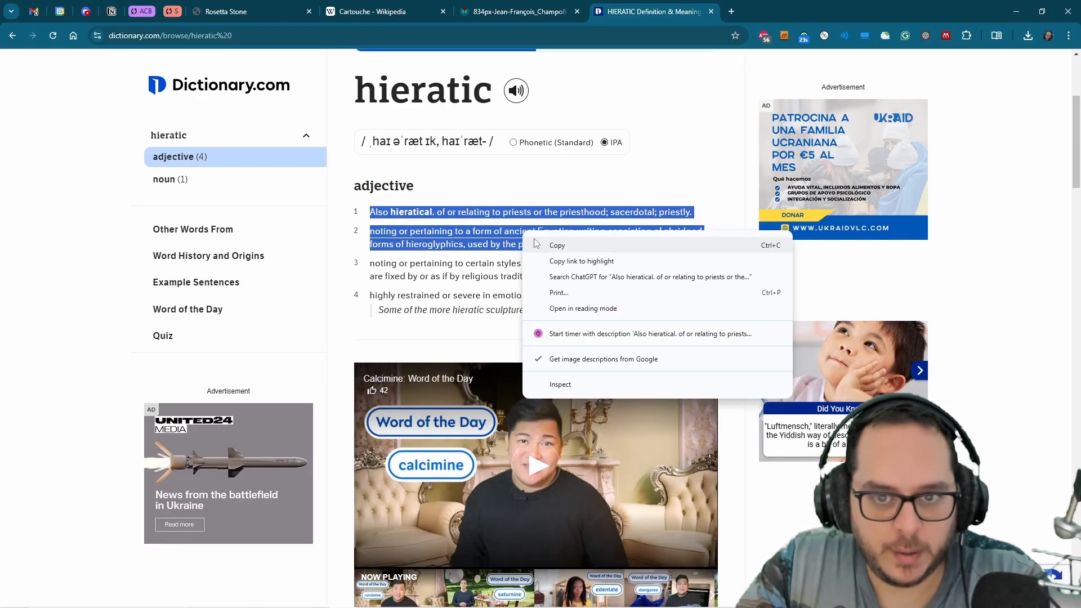
left_click(539, 244)
left_click(1016, 11)
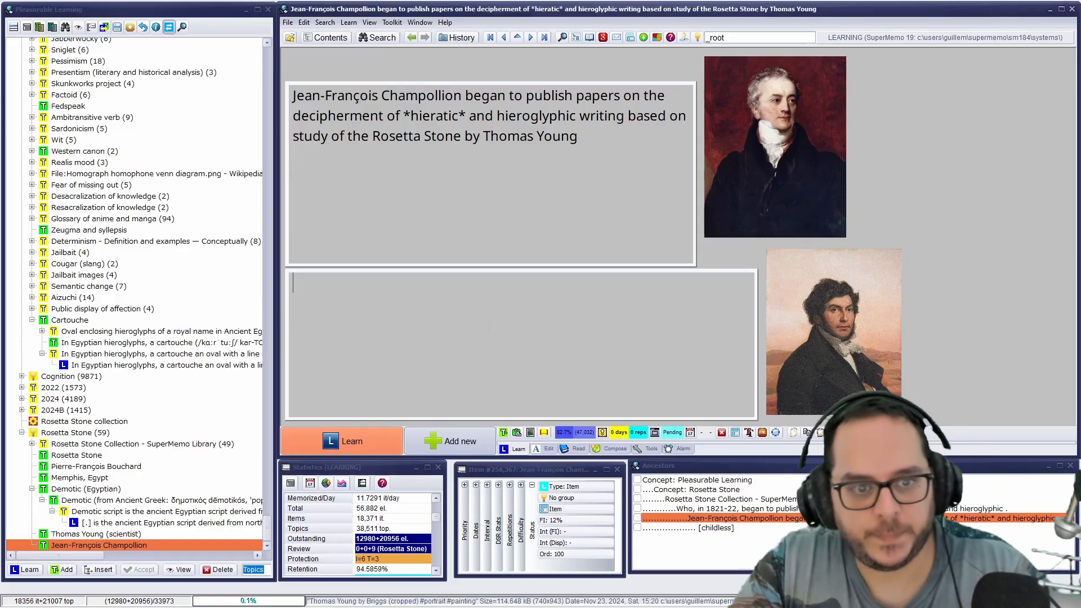
key("ctrl+t")
key("ctrl+v")
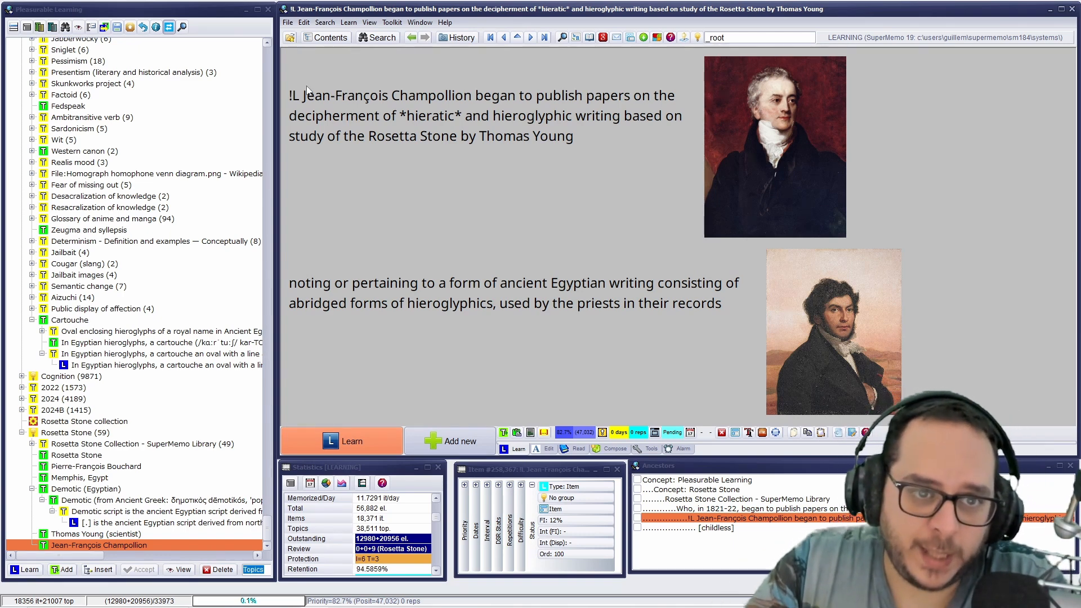
Examine the item's "!L" prefix, the Champollion statement, the starred word hieratic and the definition in the answer.
left_click(308, 90)
left_click_drag(304, 96, 293, 95)
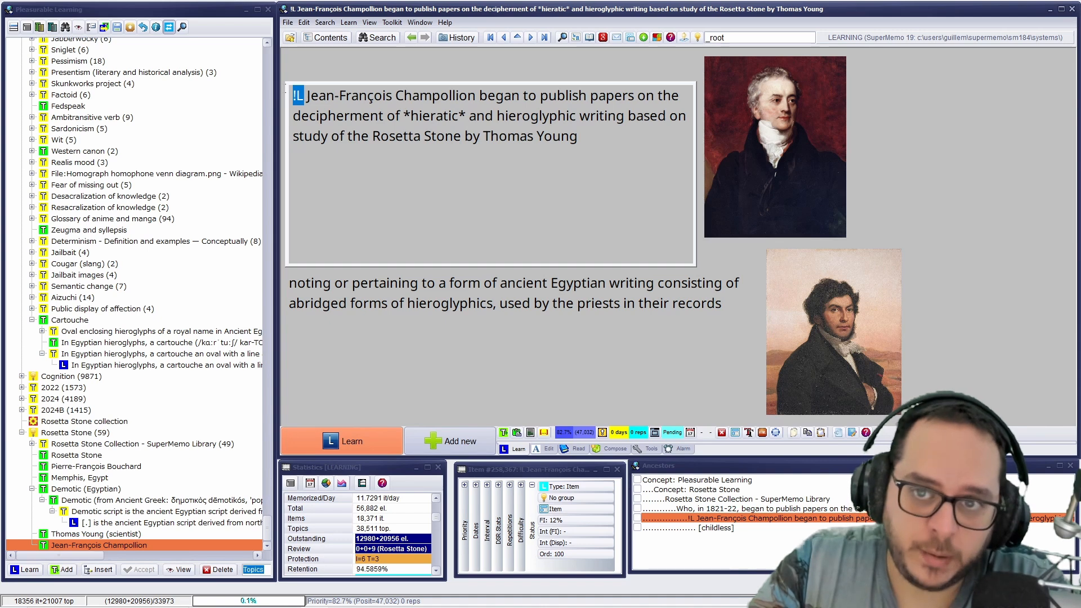
left_click(317, 97)
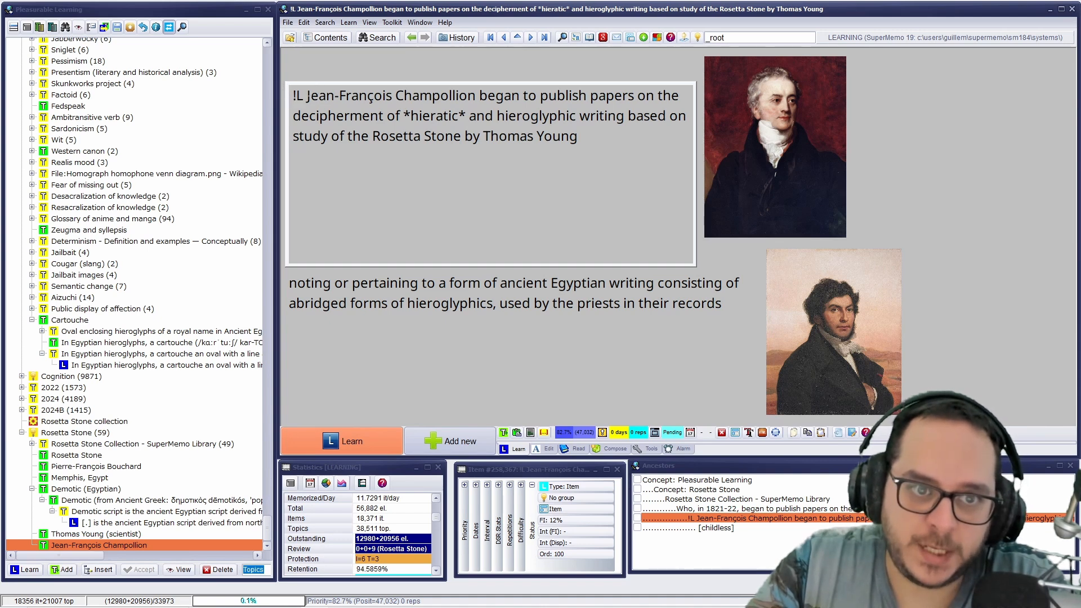
left_click_drag(305, 95, 279, 89)
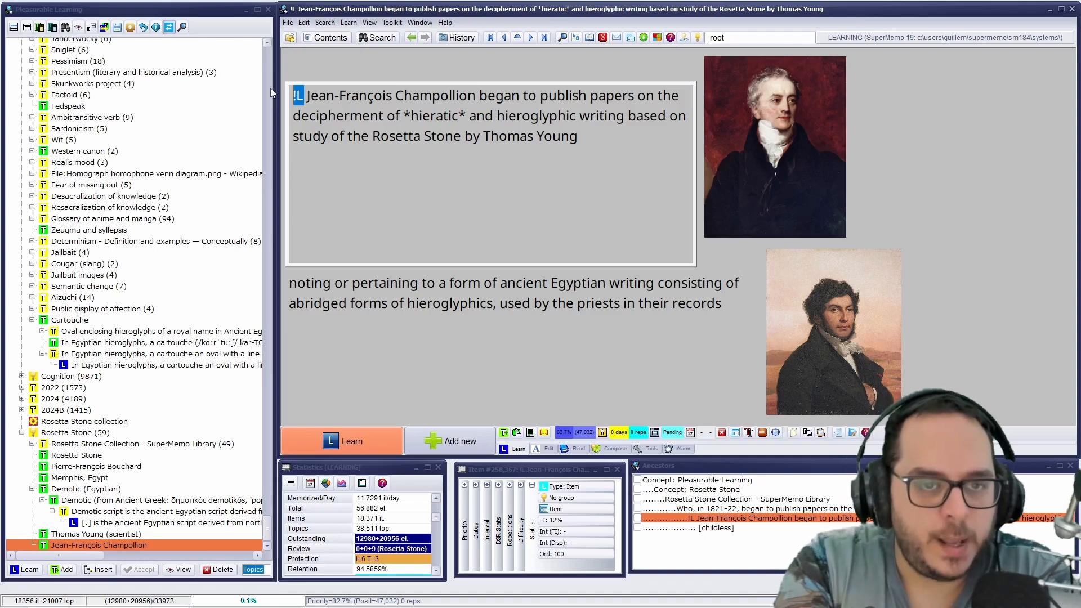
key("Escape")
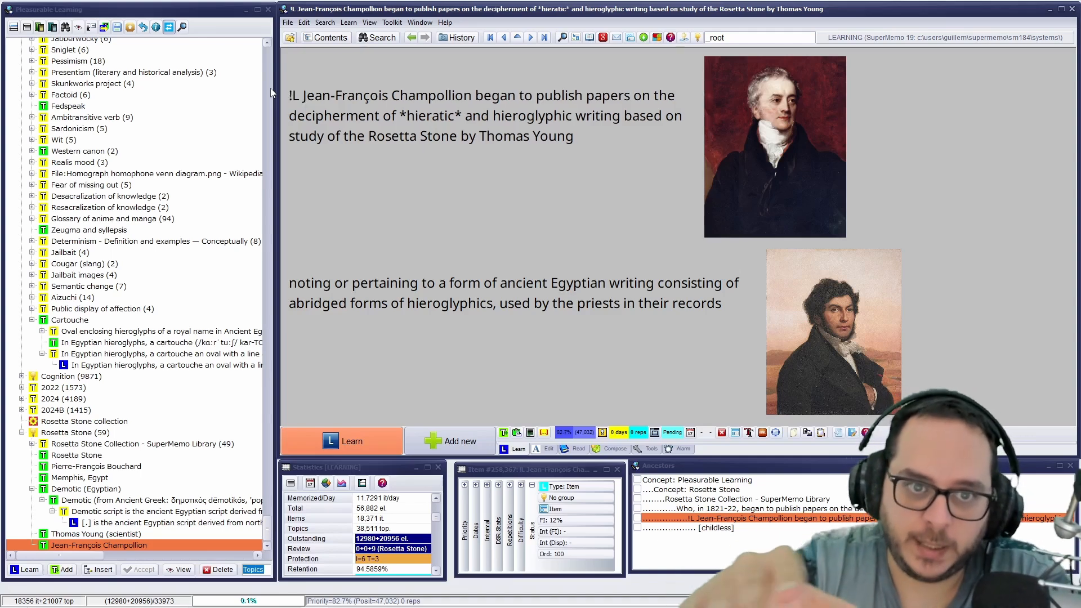
left_click_drag(306, 96, 650, 159)
left_click(650, 159)
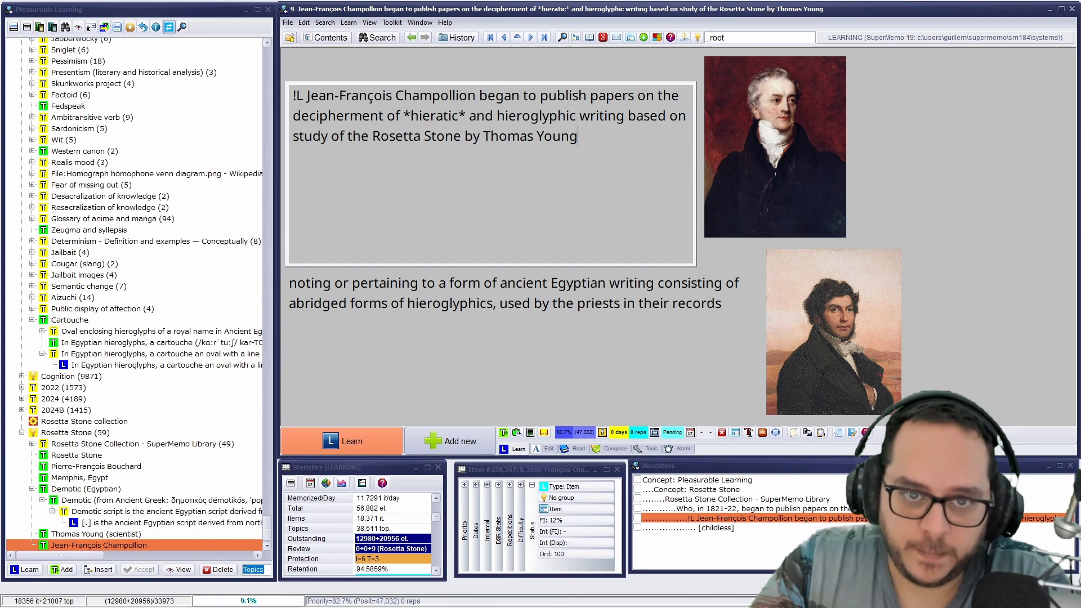
left_click_drag(411, 115, 464, 115)
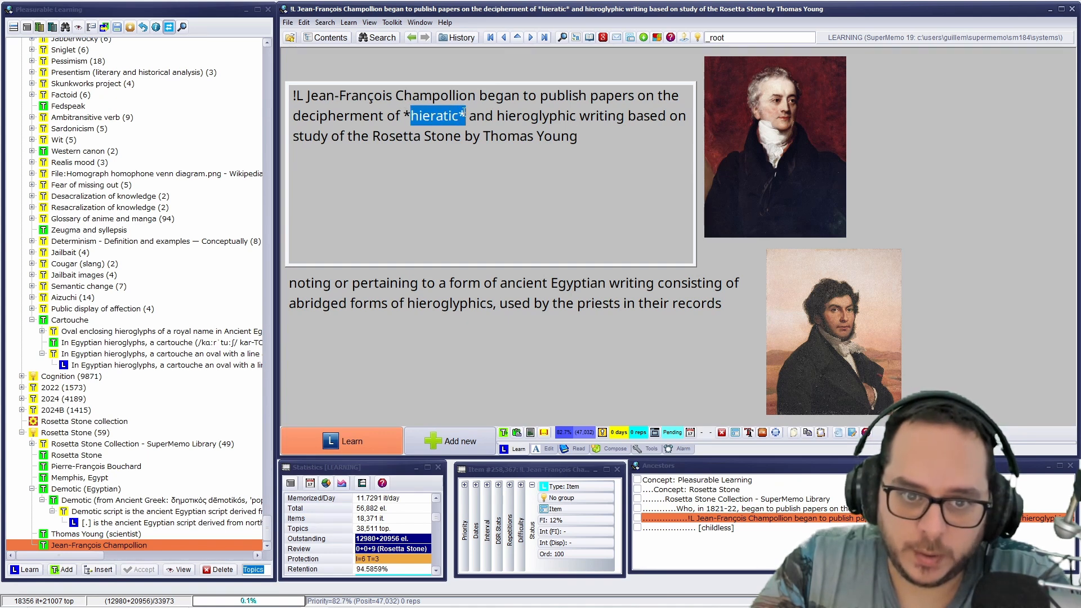
left_click(465, 304)
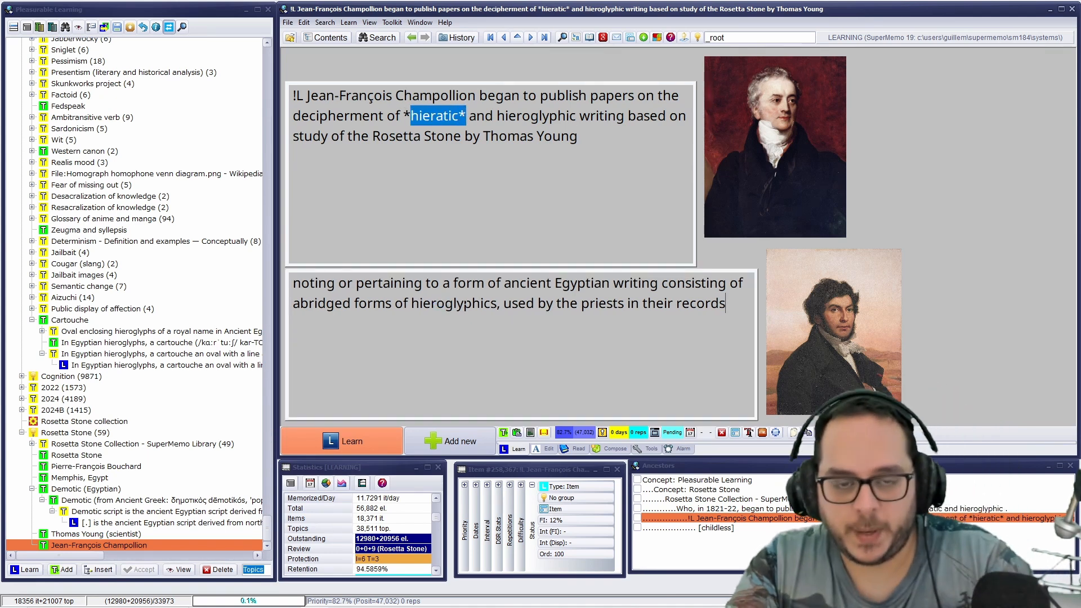
key("Escape")
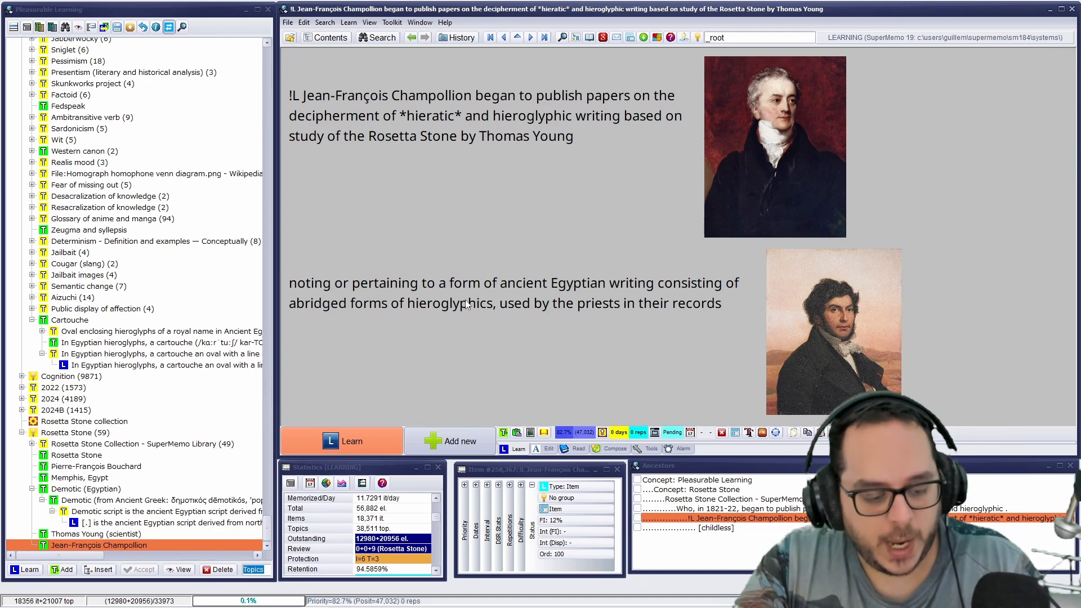
Duplicate the hieratic definition item and reduce the copy's question to "P: *hieratic*".
key("alt+d")
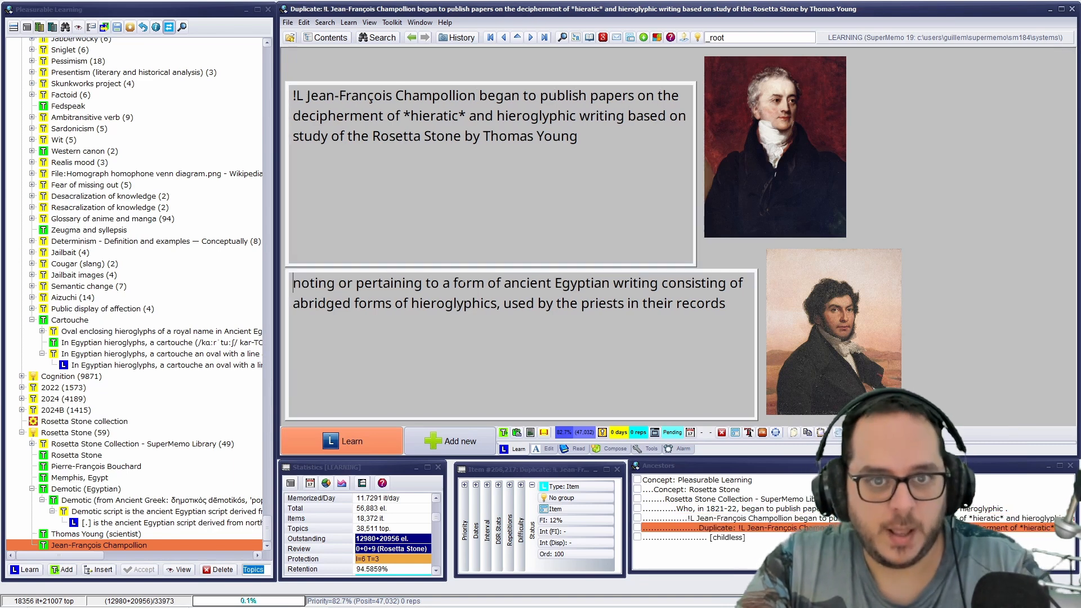
left_click_drag(468, 117, 579, 138)
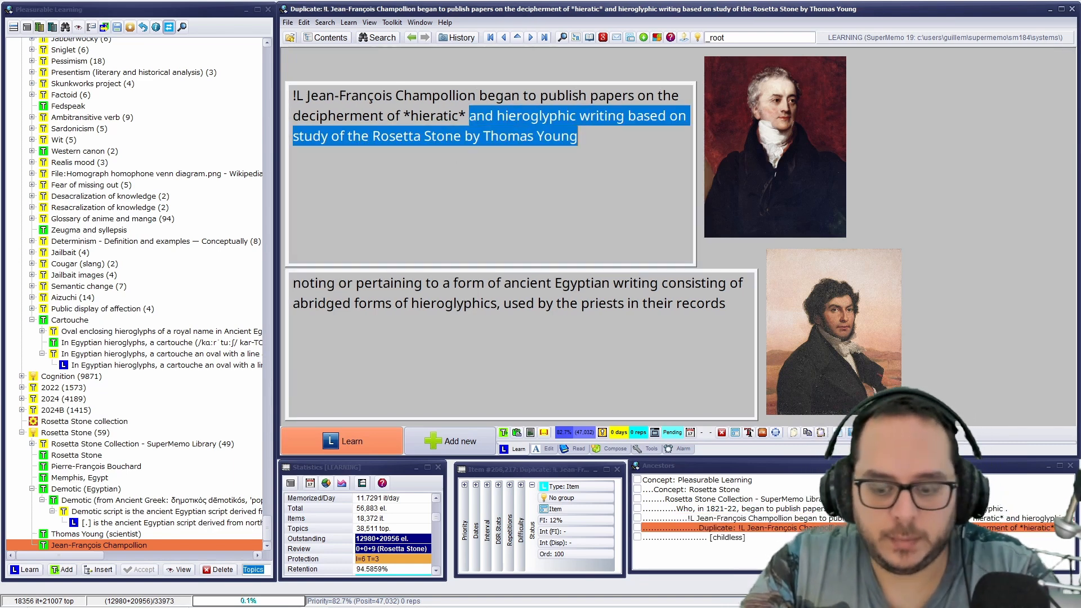
key("BackSpace")
left_click_drag(399, 115, 293, 96)
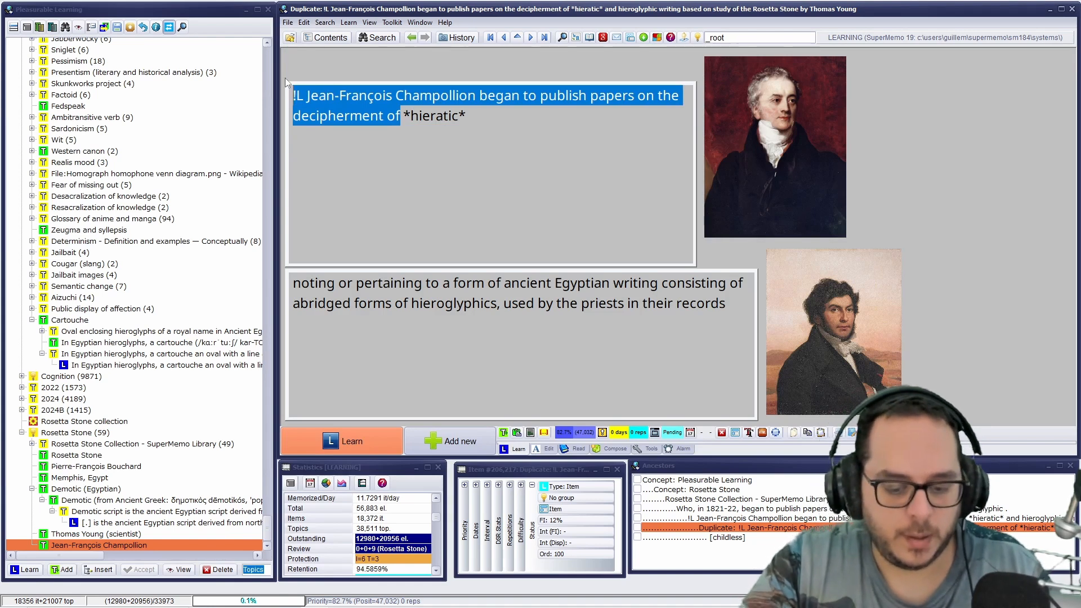
type("P:")
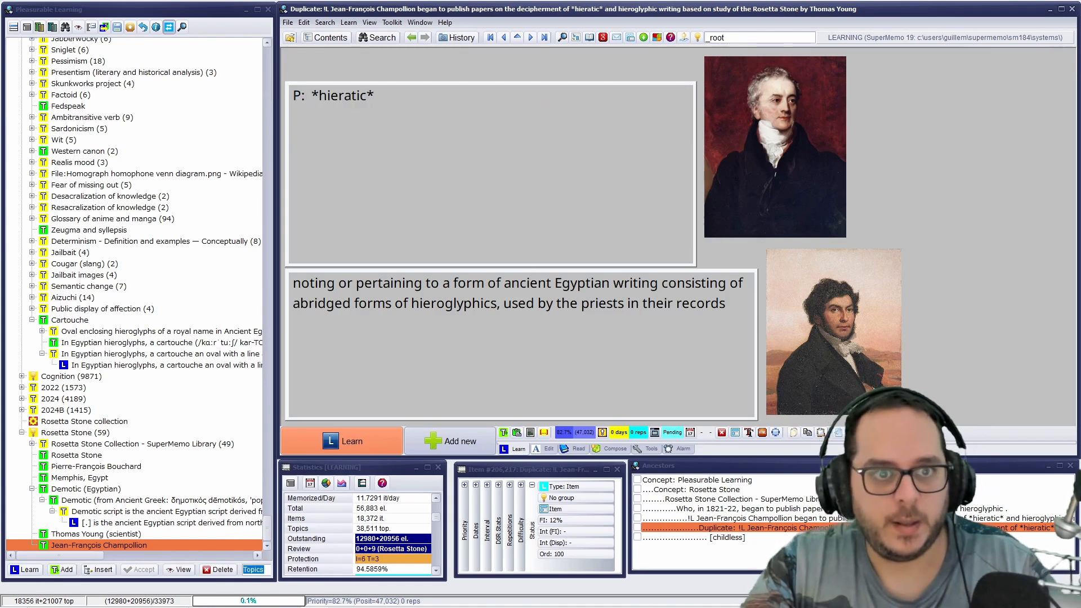
key("Escape")
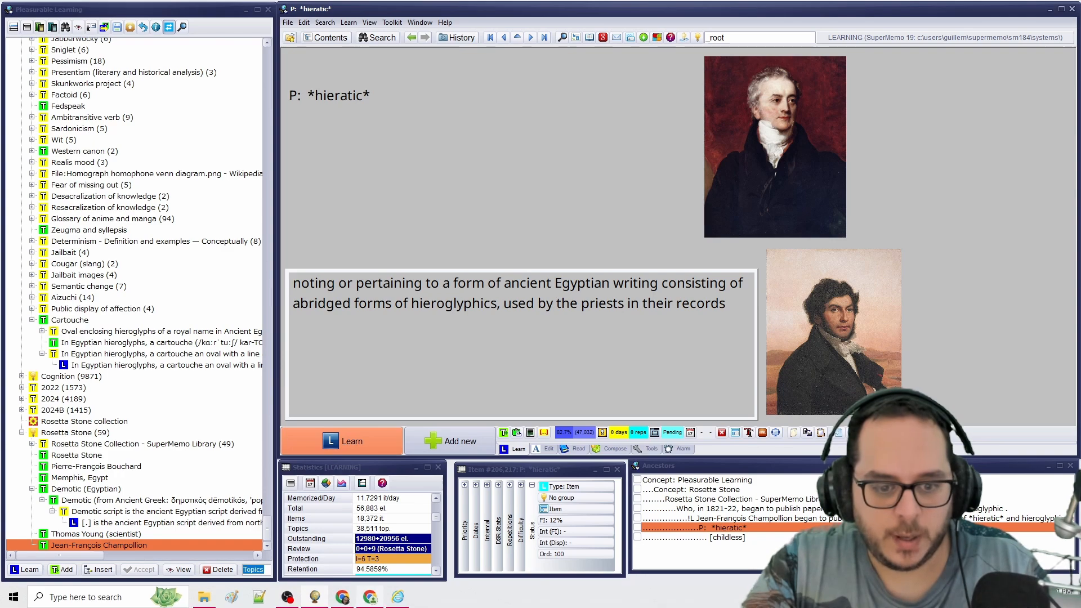
Copy the IPA pronunciation of hieratic from Dictionary.com and replace the "P: *hieratic*" item's answer with it.
left_click(376, 600)
left_click(371, 600)
left_click(344, 598)
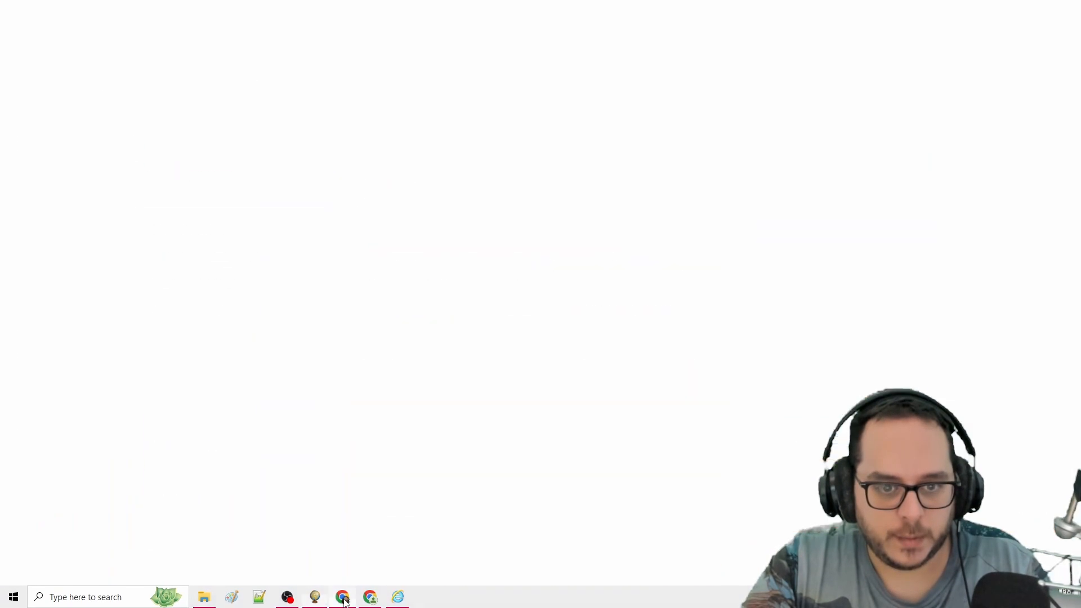
left_click_drag(495, 141, 363, 137)
key("ctrl+c")
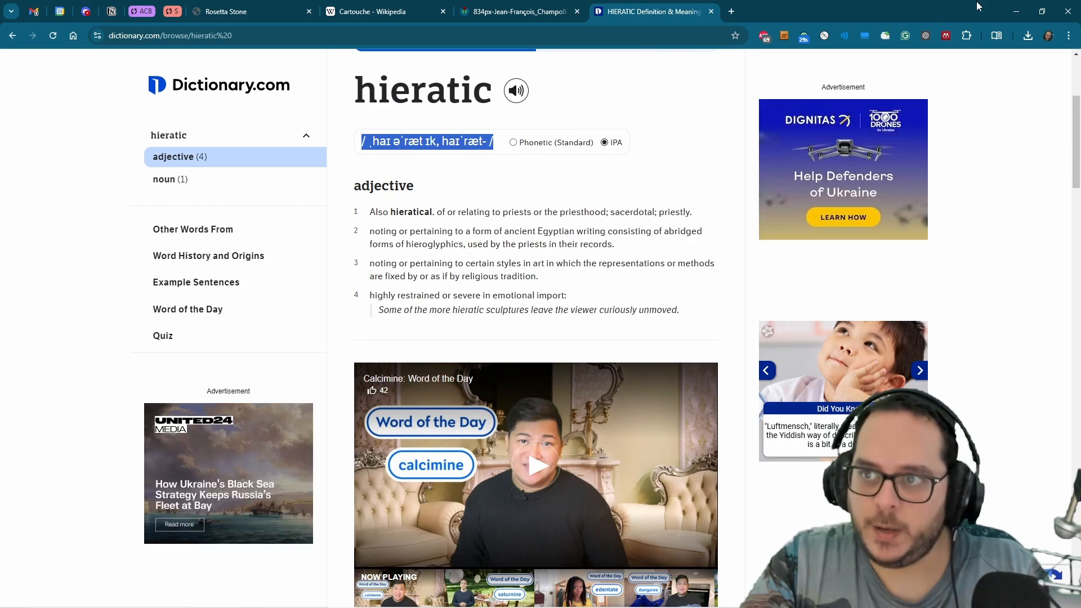
key("alt+Tab")
left_click(377, 313)
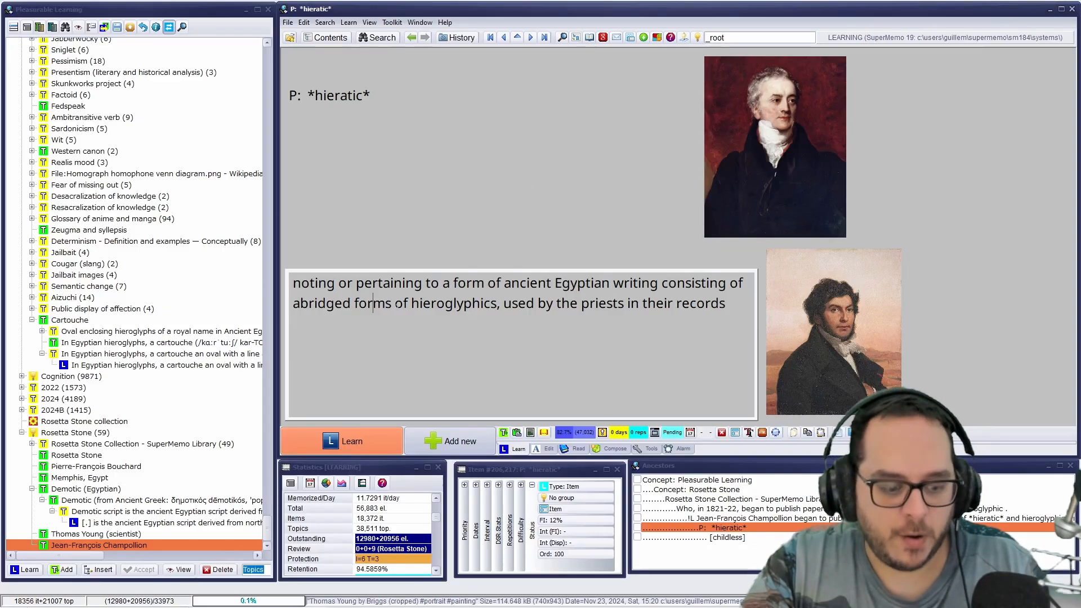
key("ctrl+a")
key("ctrl+v")
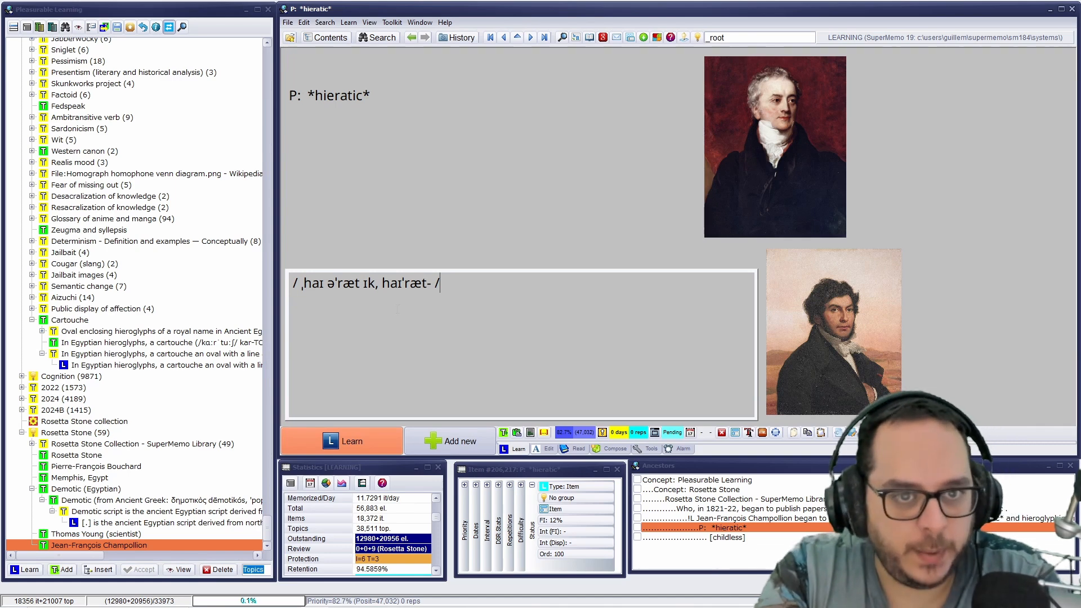
key("Escape")
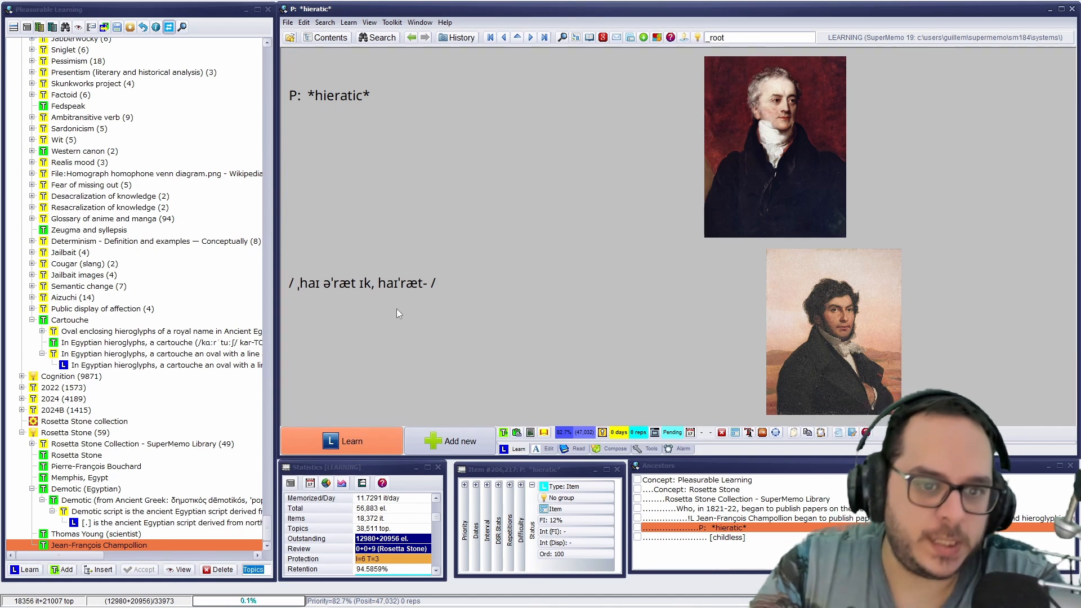
Examine the IPA pronunciation variants in the answer and the two portraits on the "P: *hieratic*" item.
left_click(352, 289)
left_click_drag(298, 283, 435, 282)
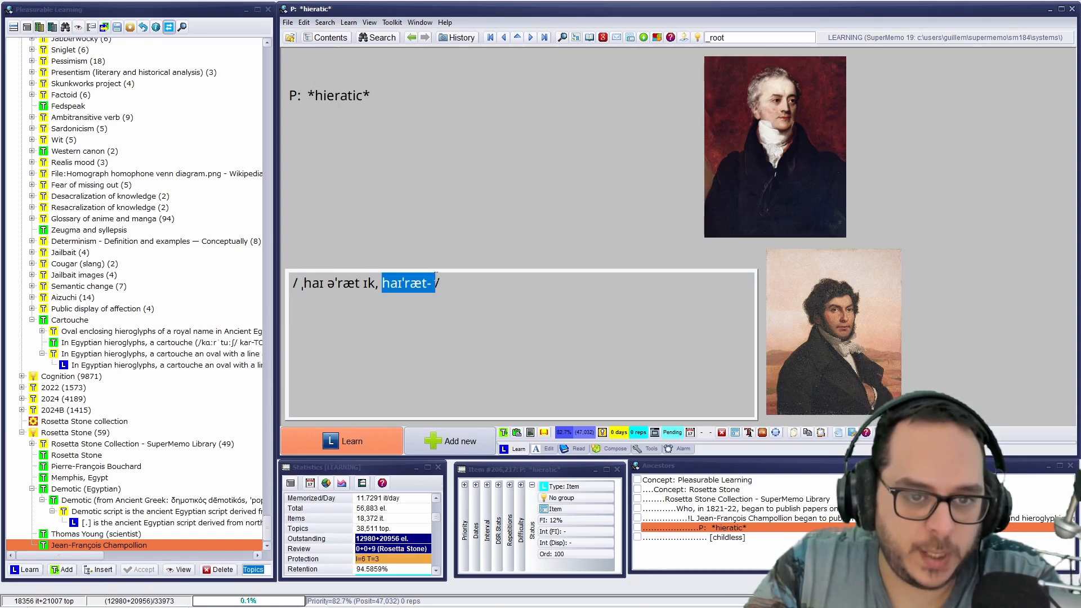
left_click_drag(327, 283, 336, 283)
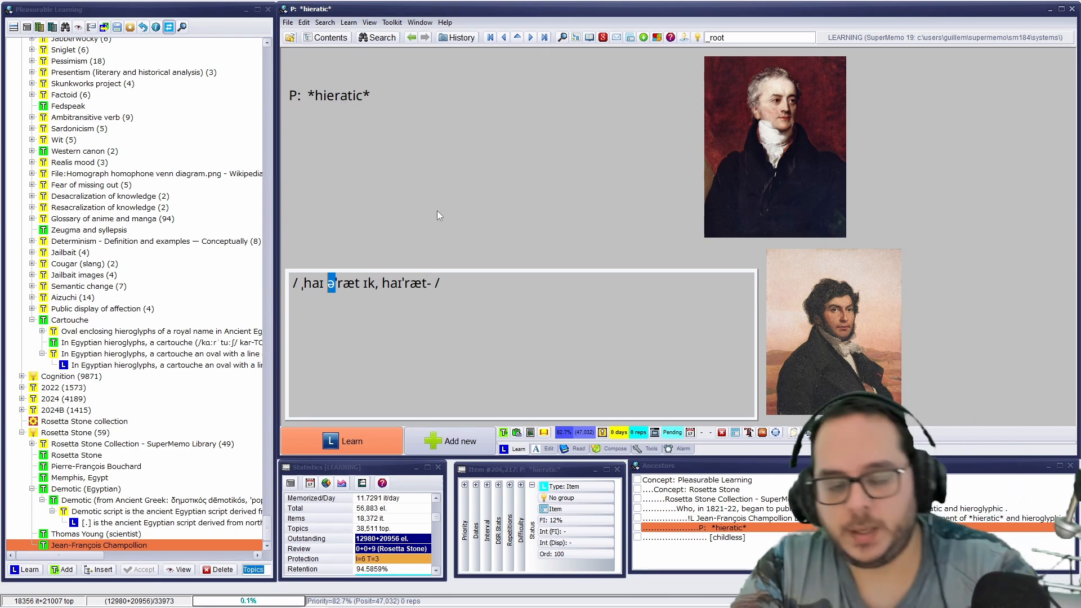
left_click(530, 240)
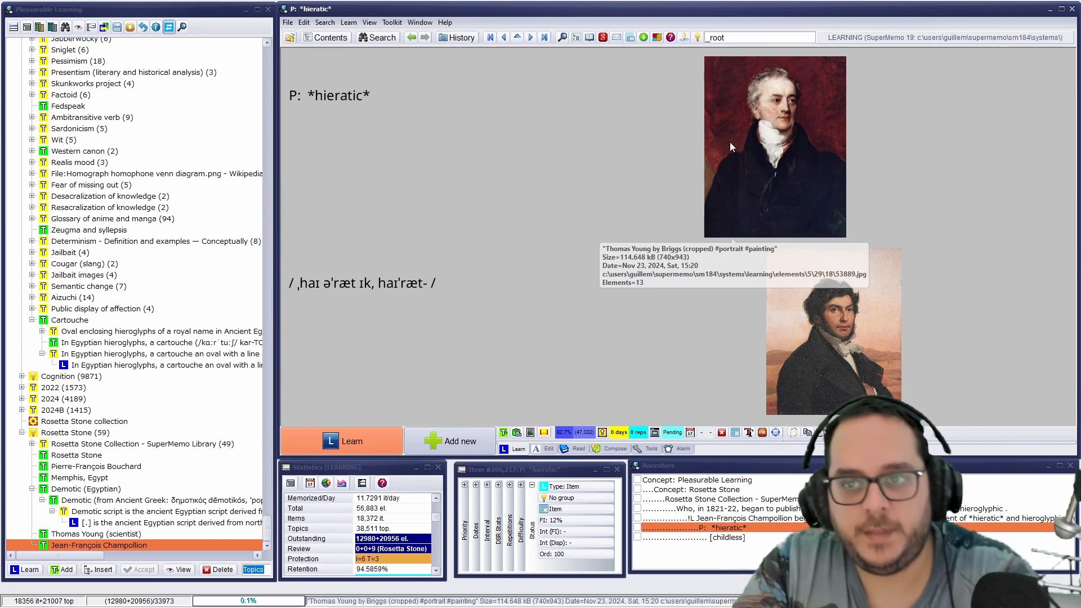
left_click(731, 119)
left_click(808, 295)
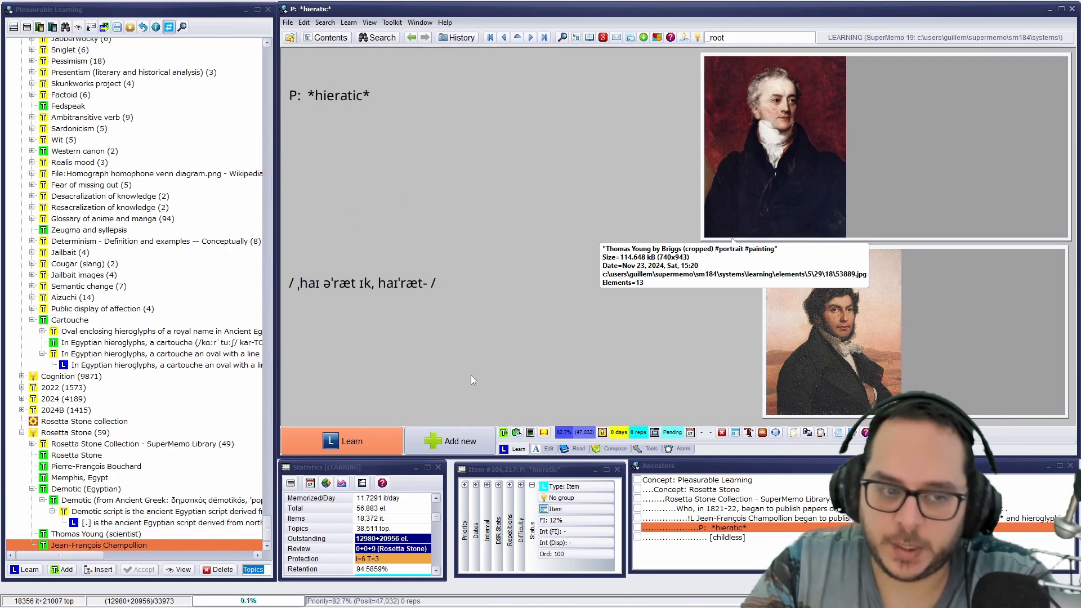
Locate the "P: *hieratic*" item beneath its parent items in the knowledge tree and open it.
key("alt+c")
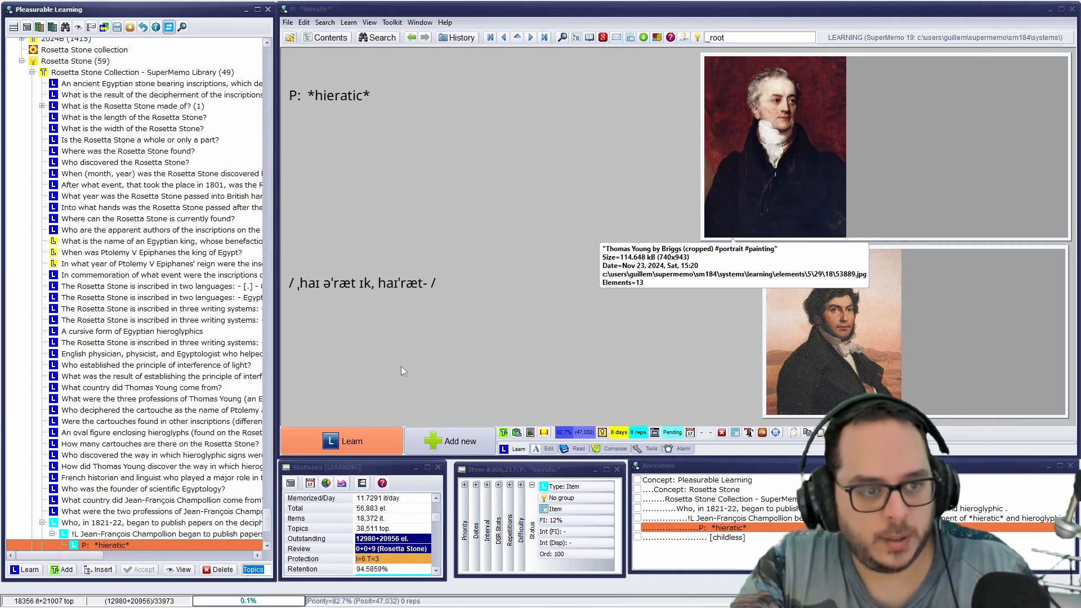
scroll(108, 372, "down", 3)
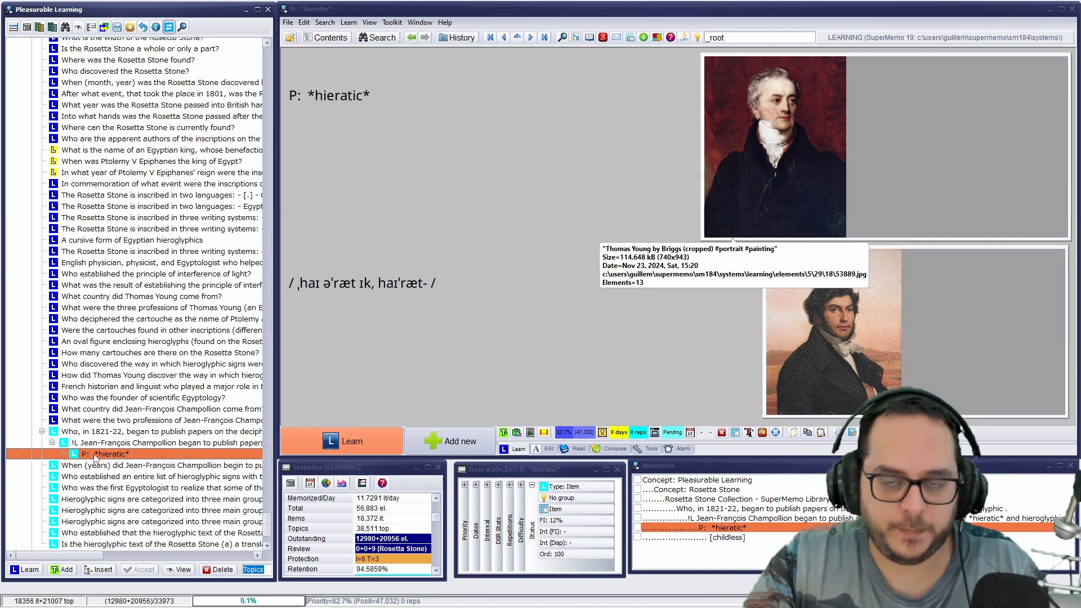
double_click(94, 455)
left_click(324, 37)
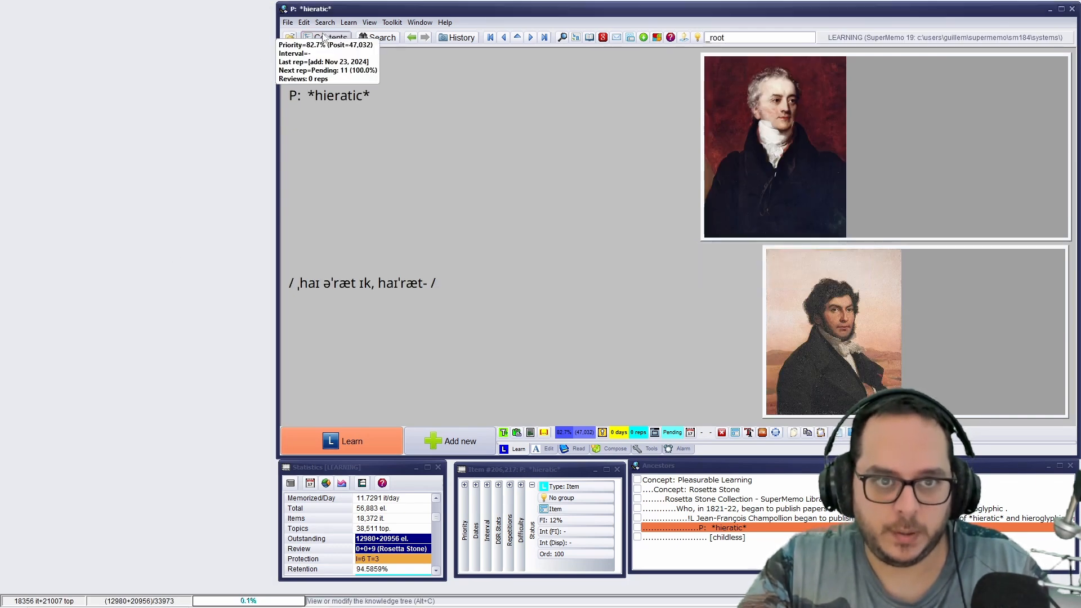
Commit the "P: *hieratic*" item and its parent "!L" statement item to memory, applying the Item template to the parent.
key("ctrl+shift+m")
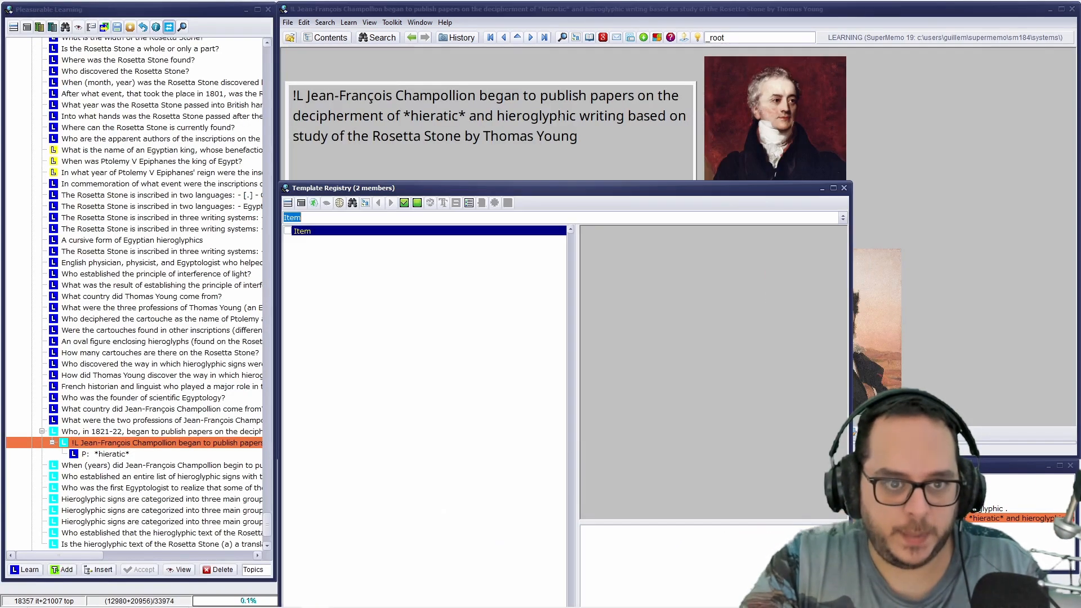
key("Return")
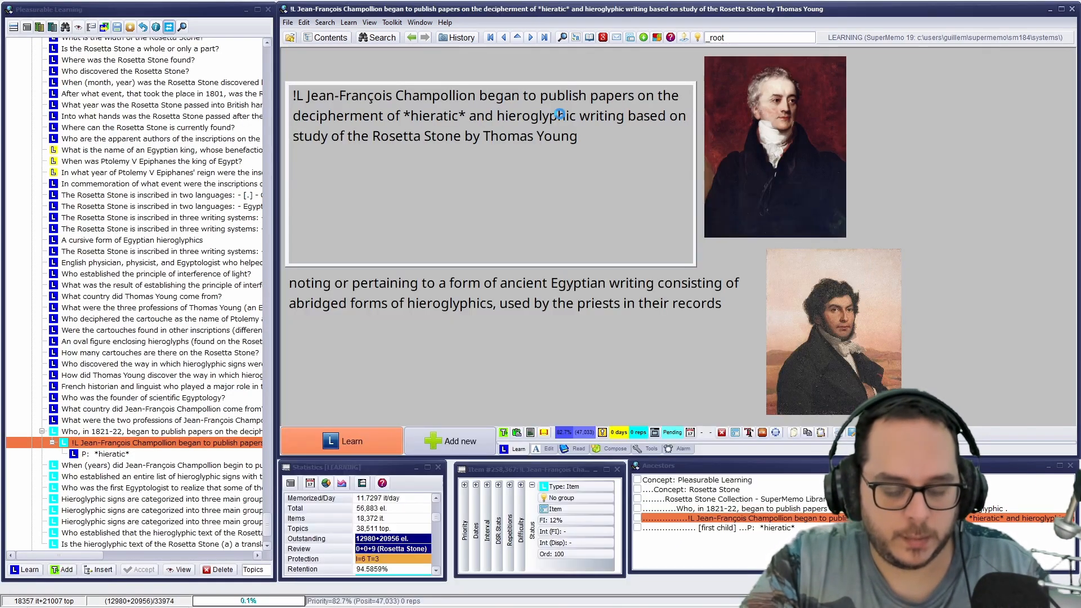
key("ctrl+m")
key("Return")
Open the original 1821-22 Champollion question, commit it to memory, and return to it after bringing up the next Rosetta Stone question.
left_click(164, 431)
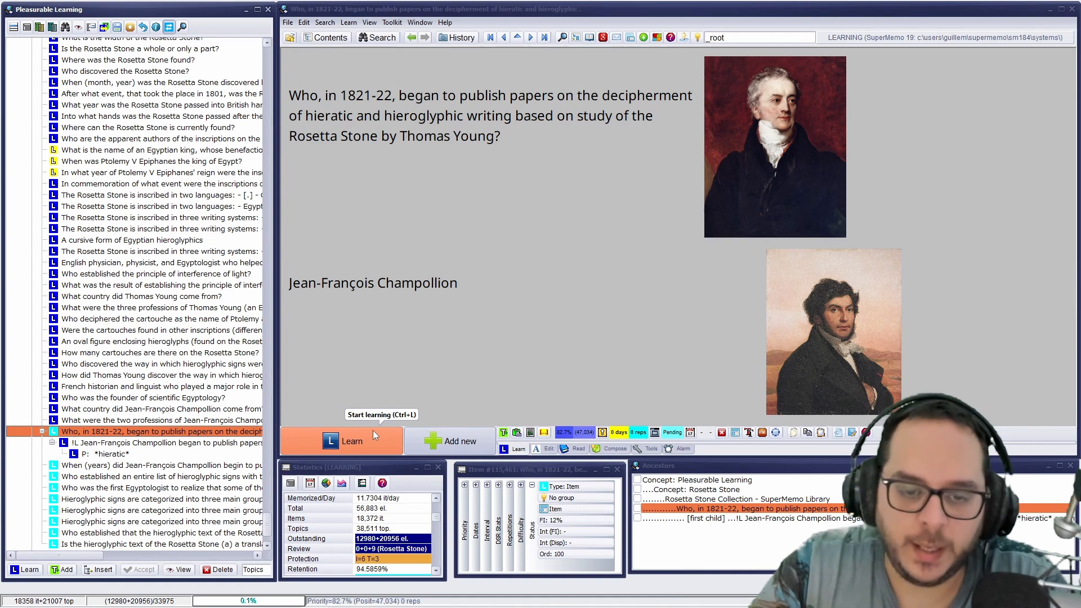
left_click(373, 430)
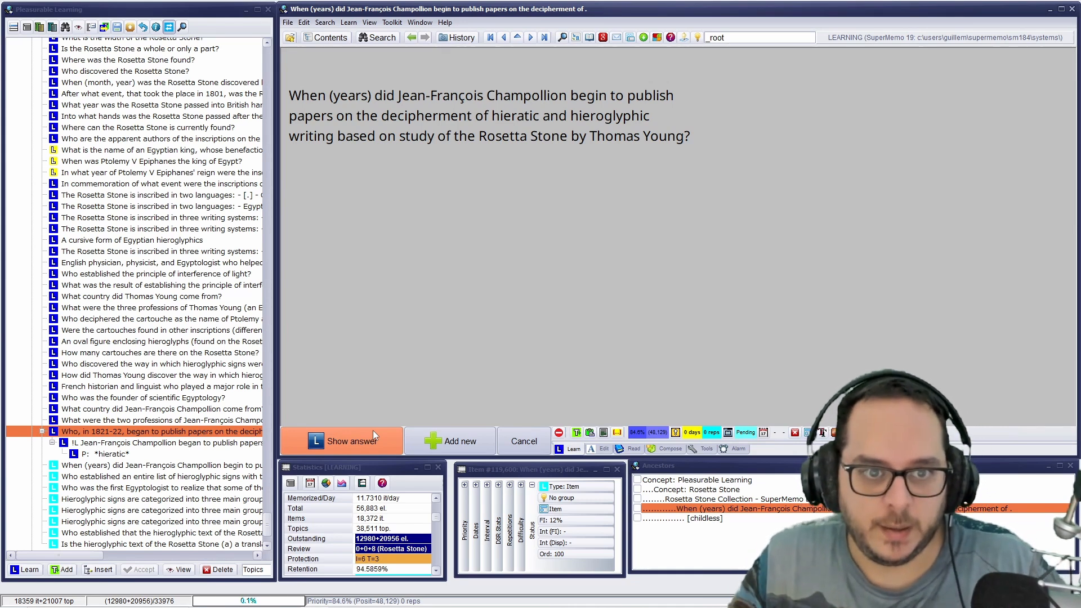
key("Escape")
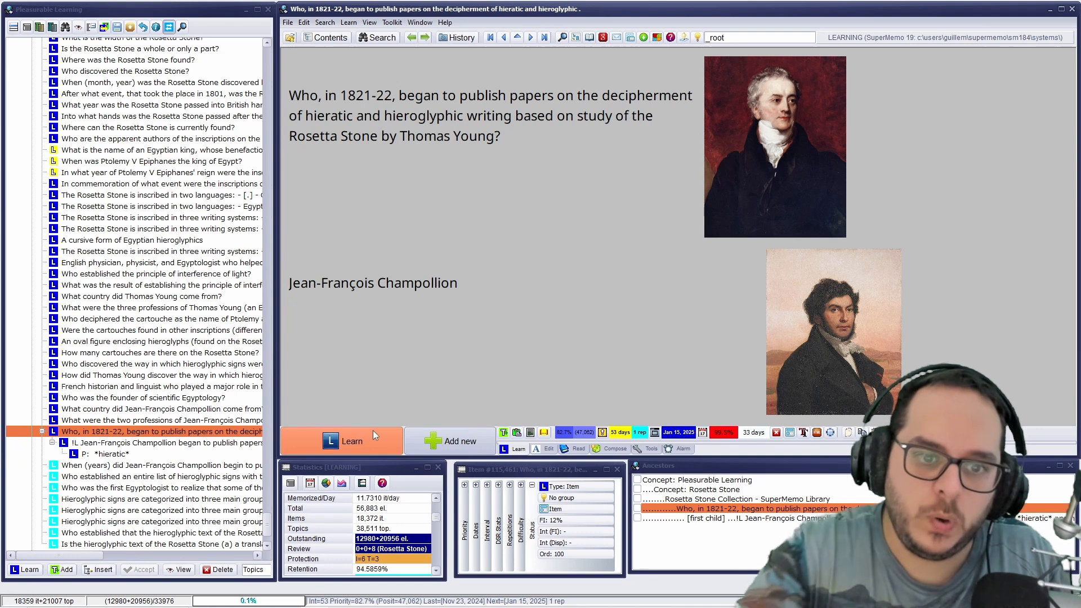
Bring up the "When (years)" question and add Champollion's portrait beside the question and Thomas Young's portrait beside the answer.
left_click(373, 431)
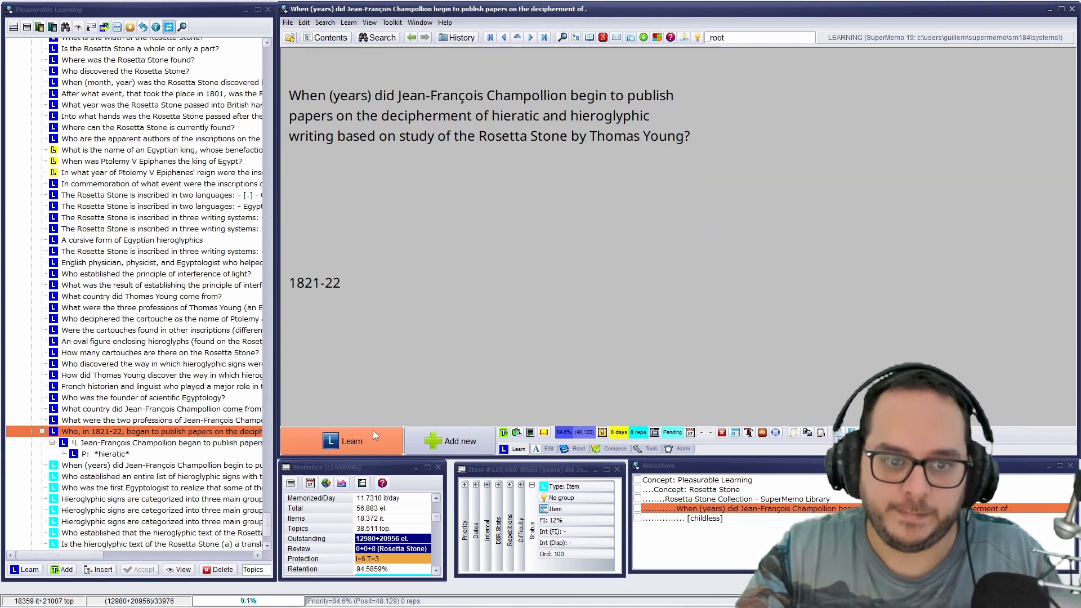
left_click(901, 92)
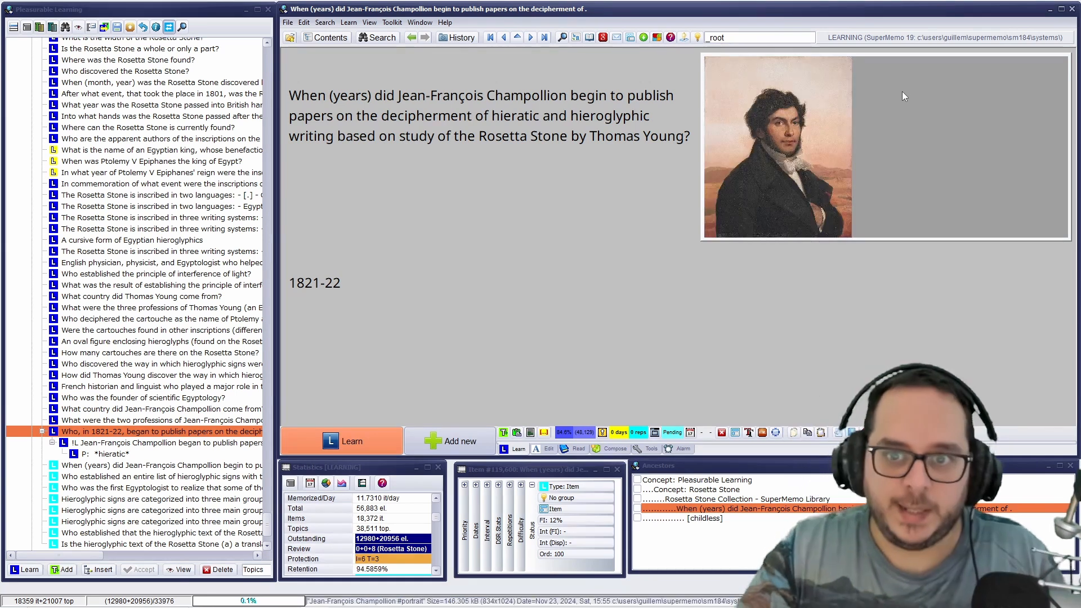
left_click(818, 304)
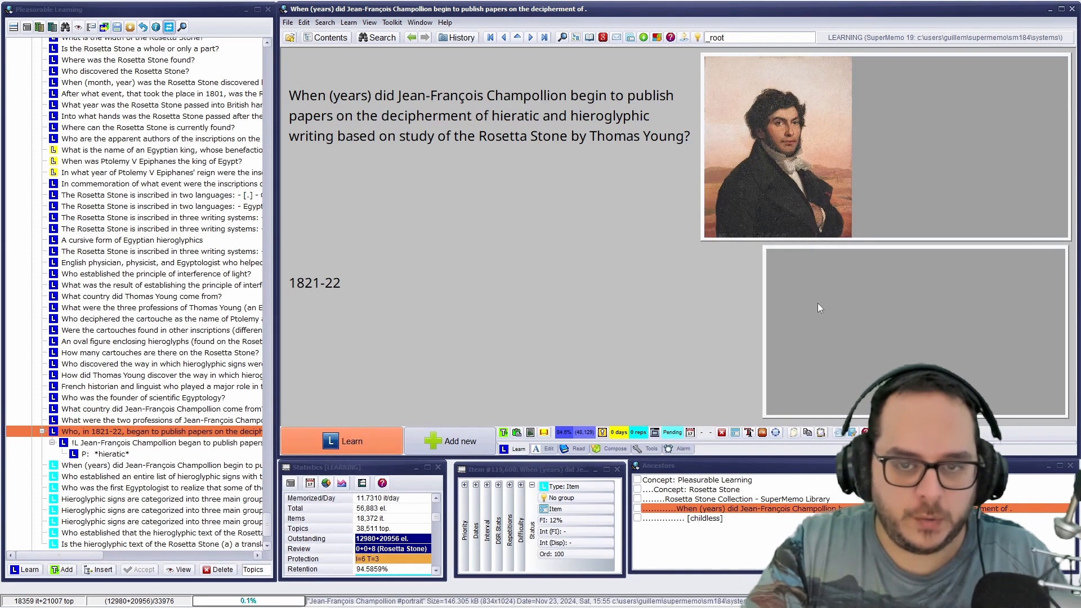
left_click(817, 303)
key("Return")
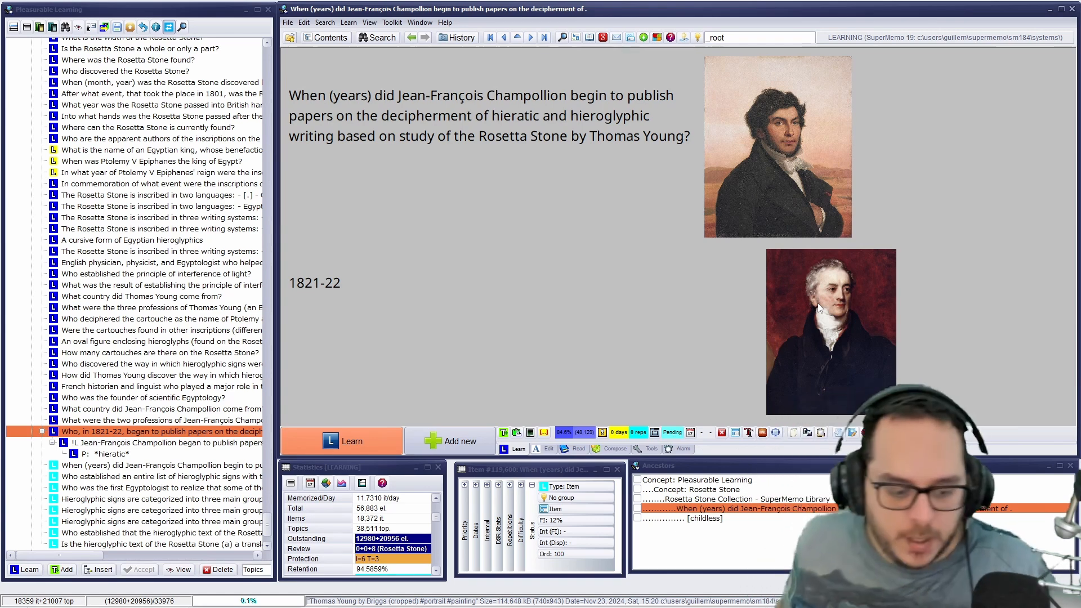
Compare the "Who, in 1821-22" and "When (years)" items, testing how each question and its portraits display with the answer hidden.
key("alt+Left")
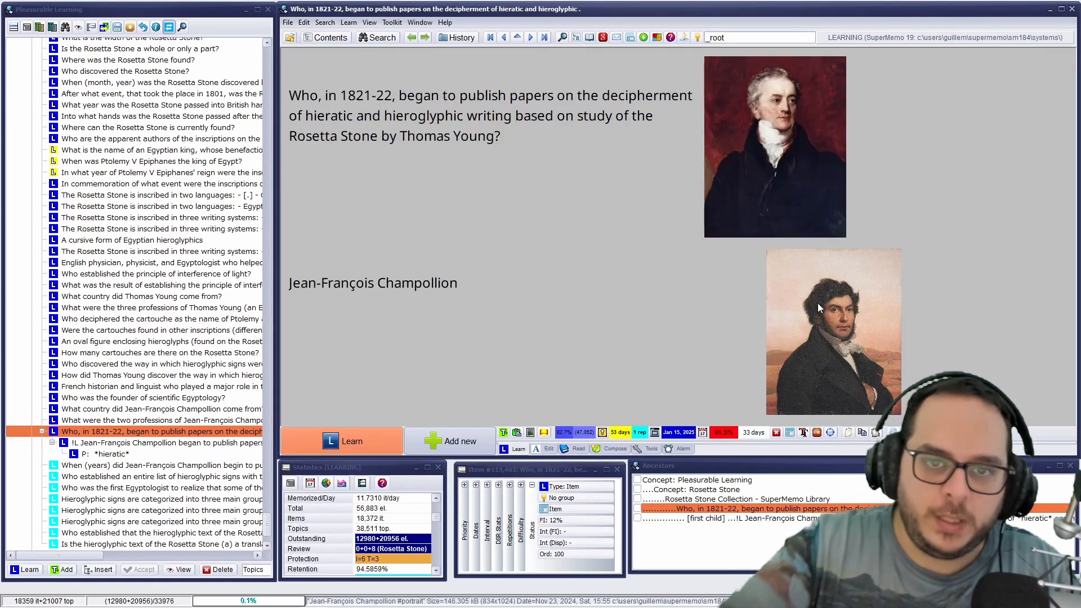
key("alt+Right")
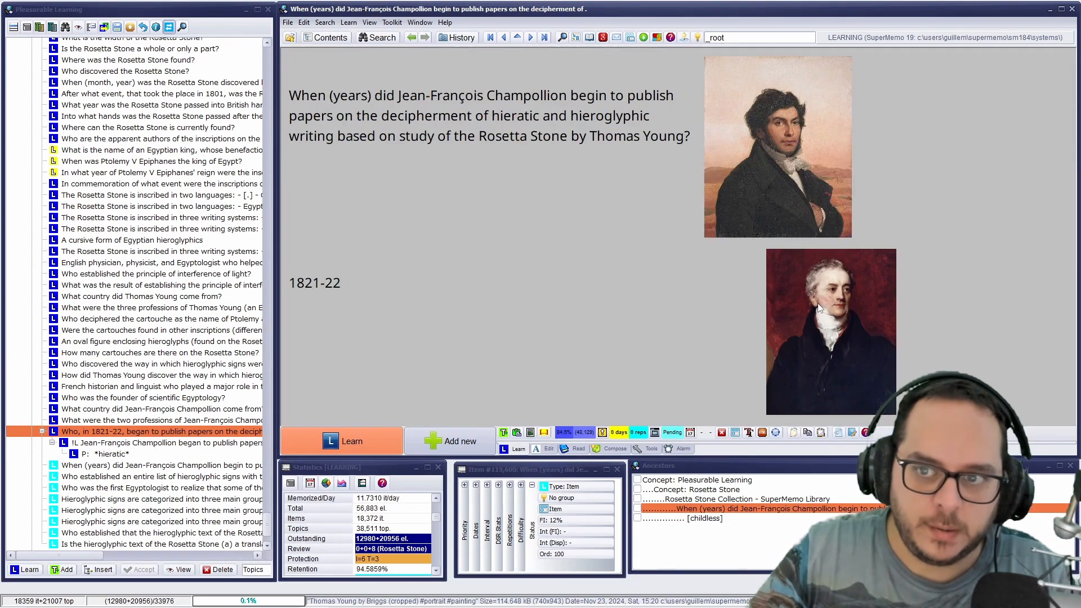
key("Return")
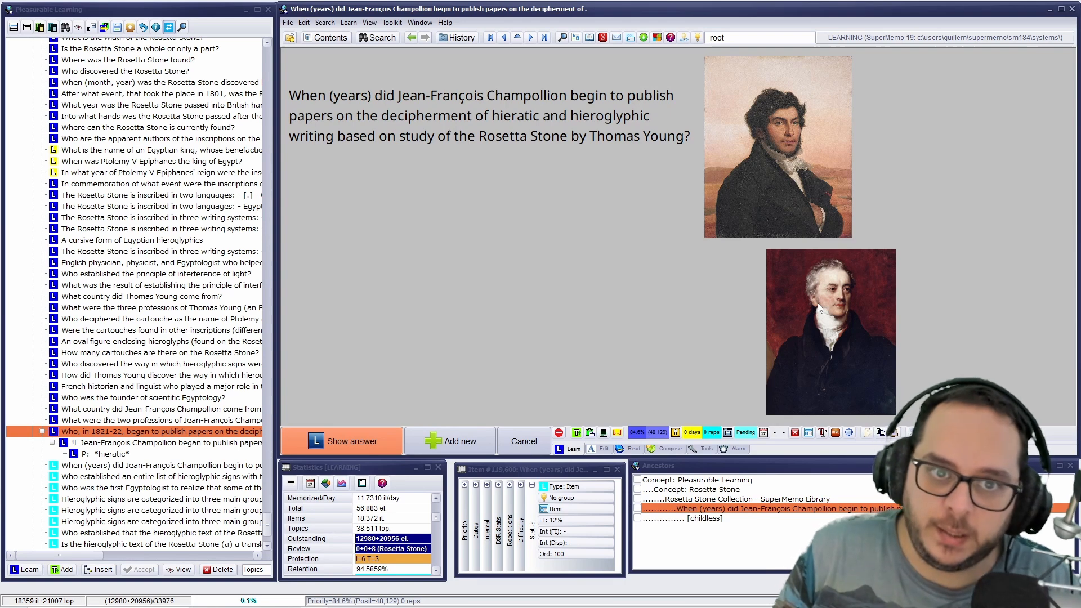
key("Escape")
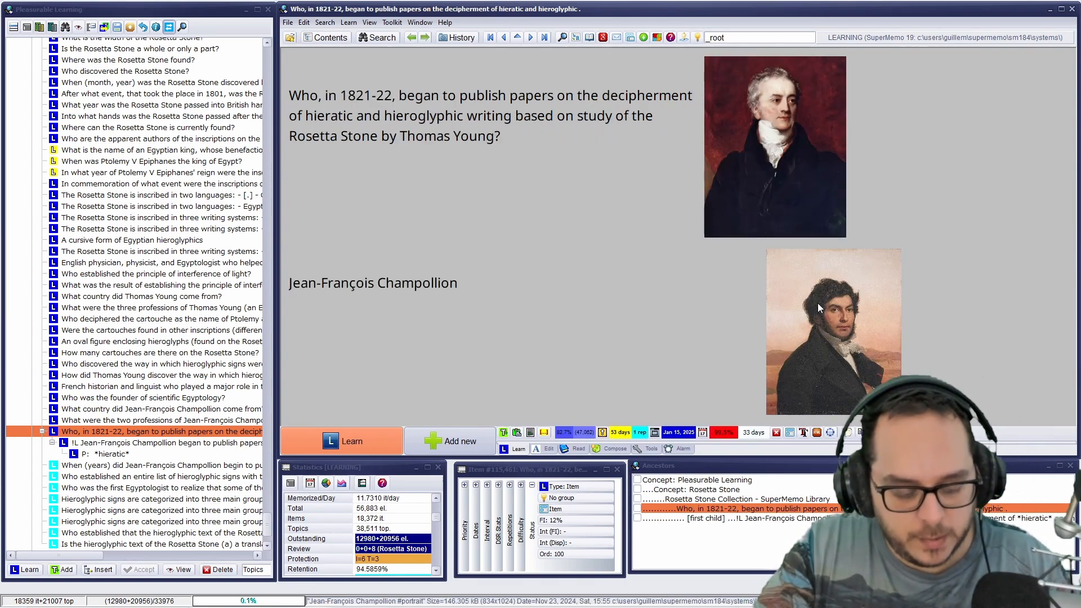
key("Return")
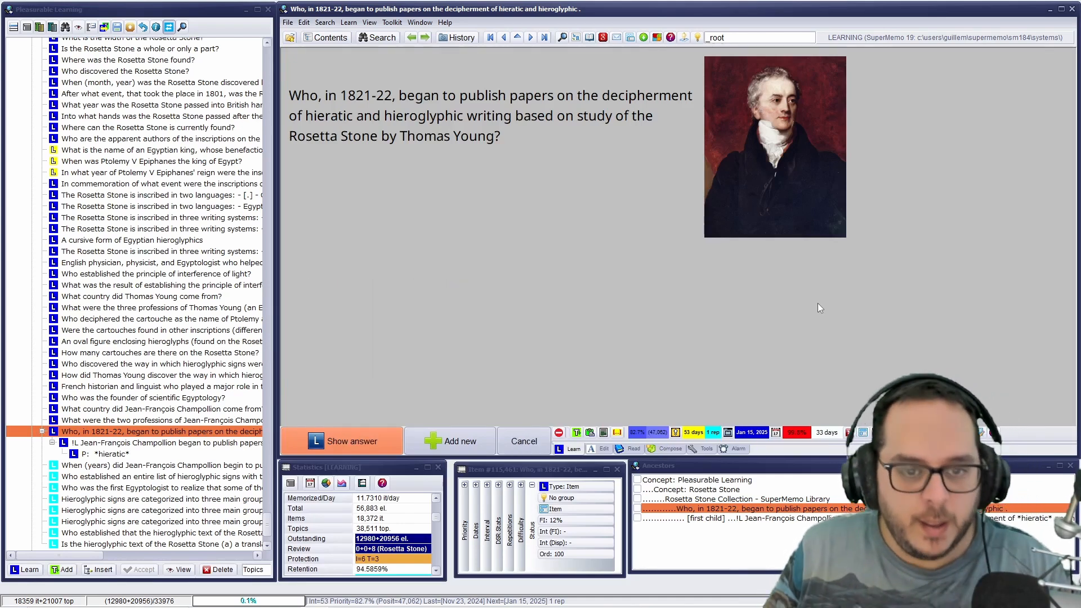
key("Return")
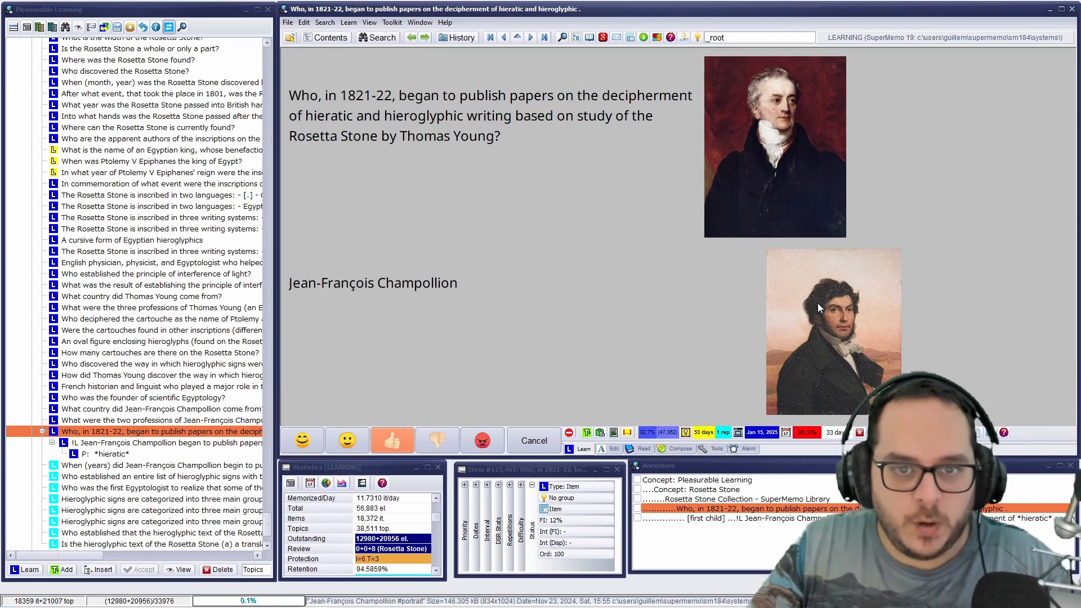
key("Return")
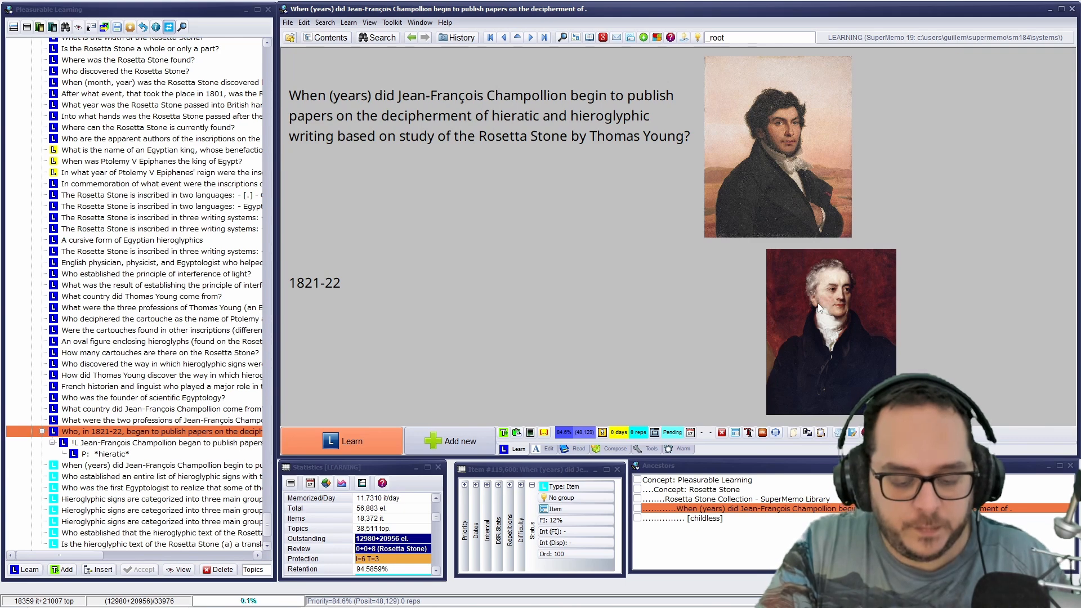
Highlight the "s" in "(years)" on the "When" question and "21" in "1821-22" on the "Who" question.
key("Return")
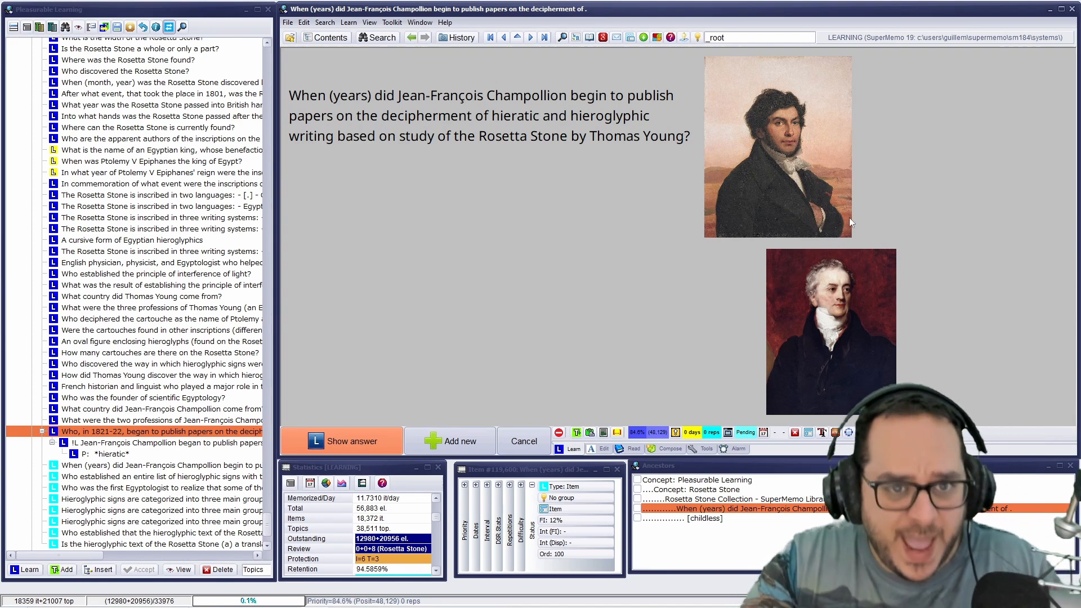
left_click(349, 100)
left_click_drag(365, 96, 372, 96)
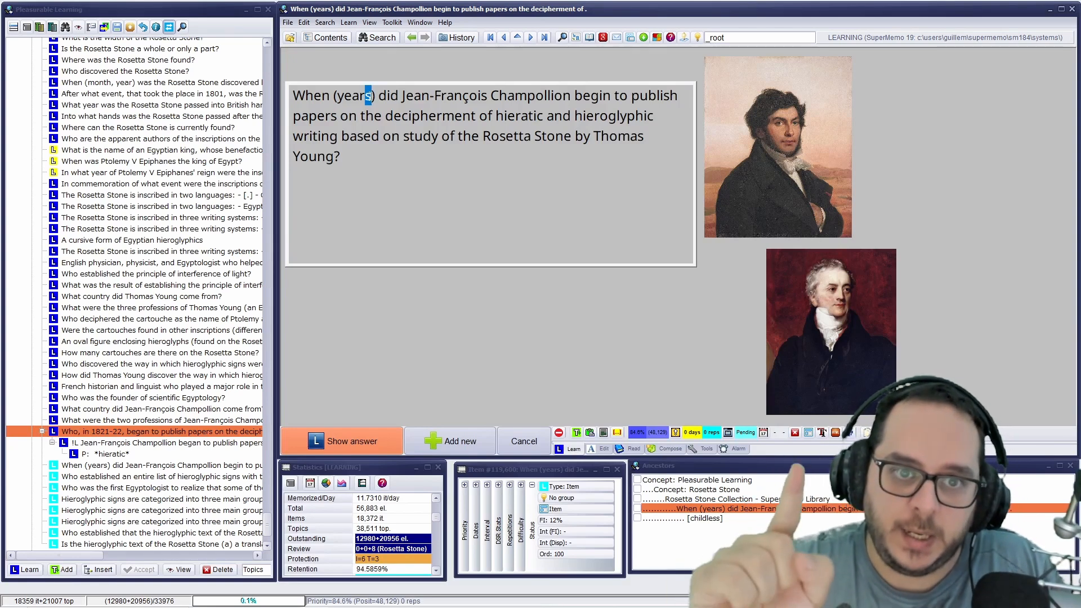
key("Escape")
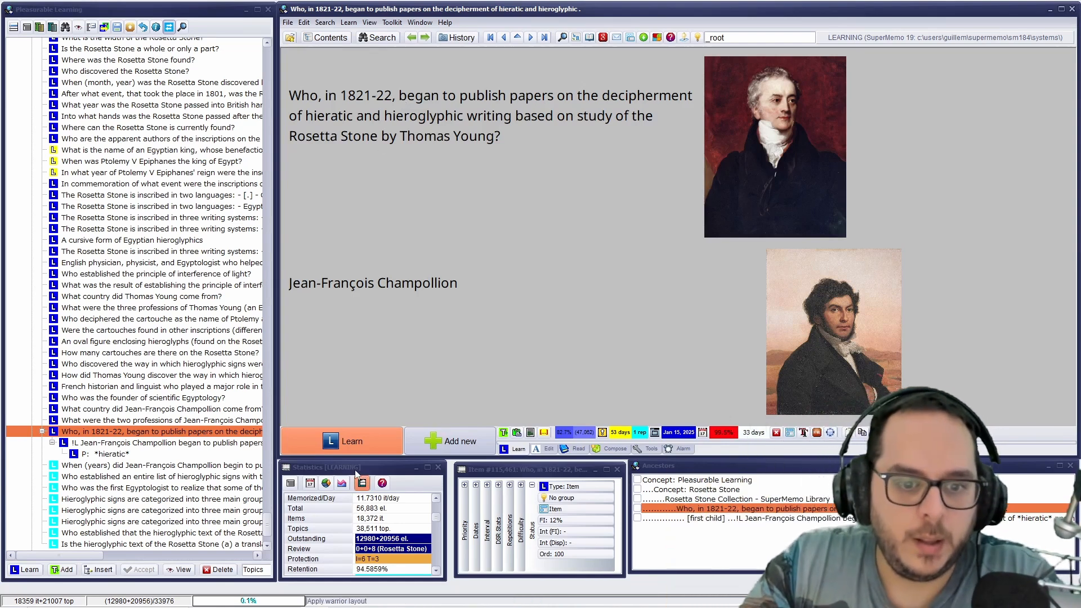
left_click(362, 95)
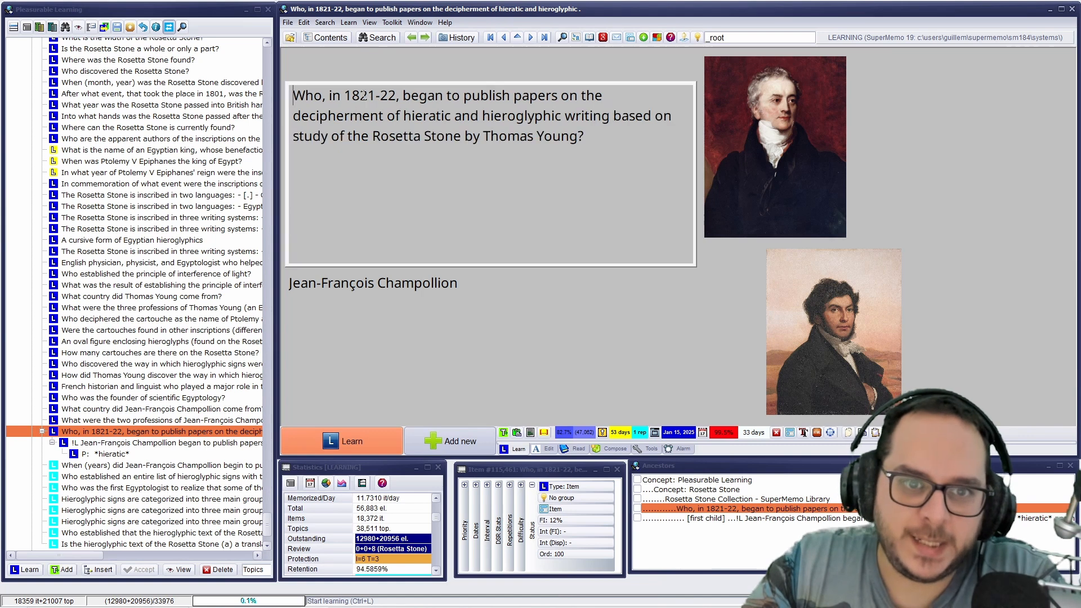
left_click_drag(376, 96, 364, 96)
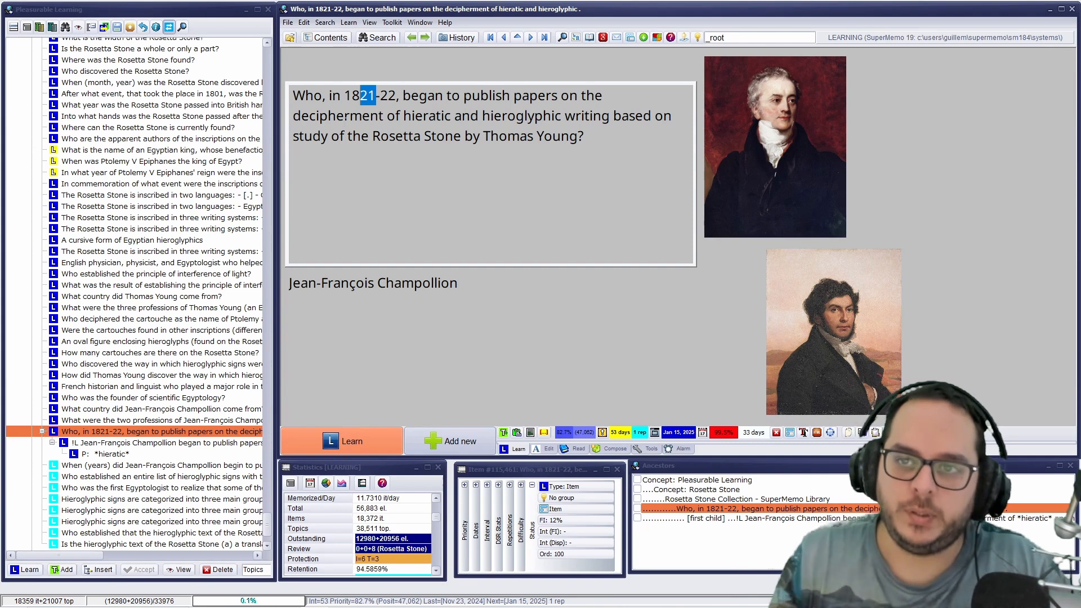
key("Escape")
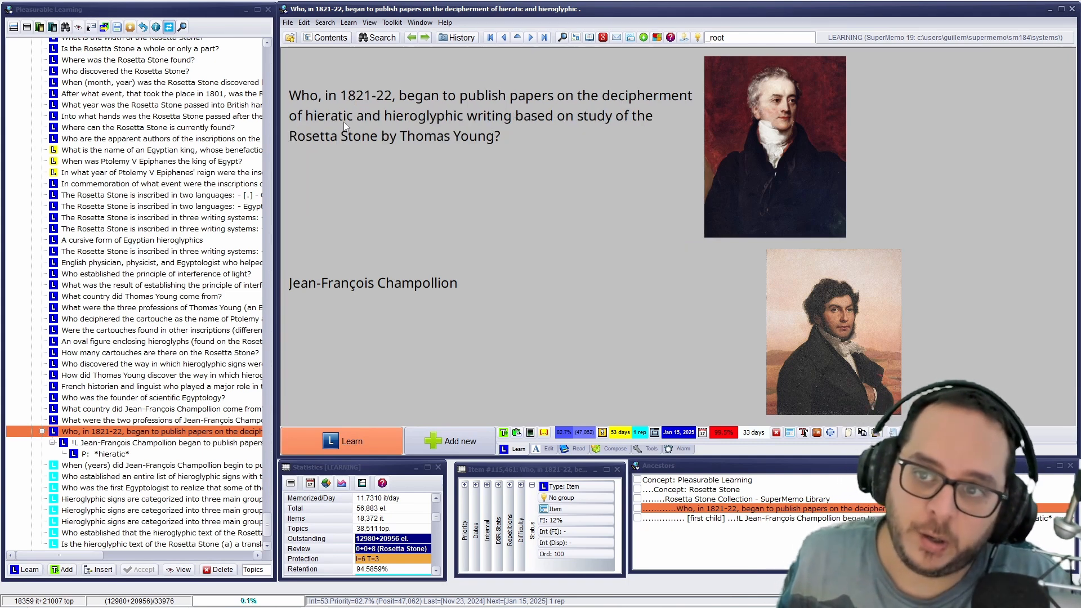
Resume Rosetta Stone subset learning and grade the questions on the hieroglyphic sign list and the sign types, adding Champollion's portrait to the answers.
key("ctrl+l")
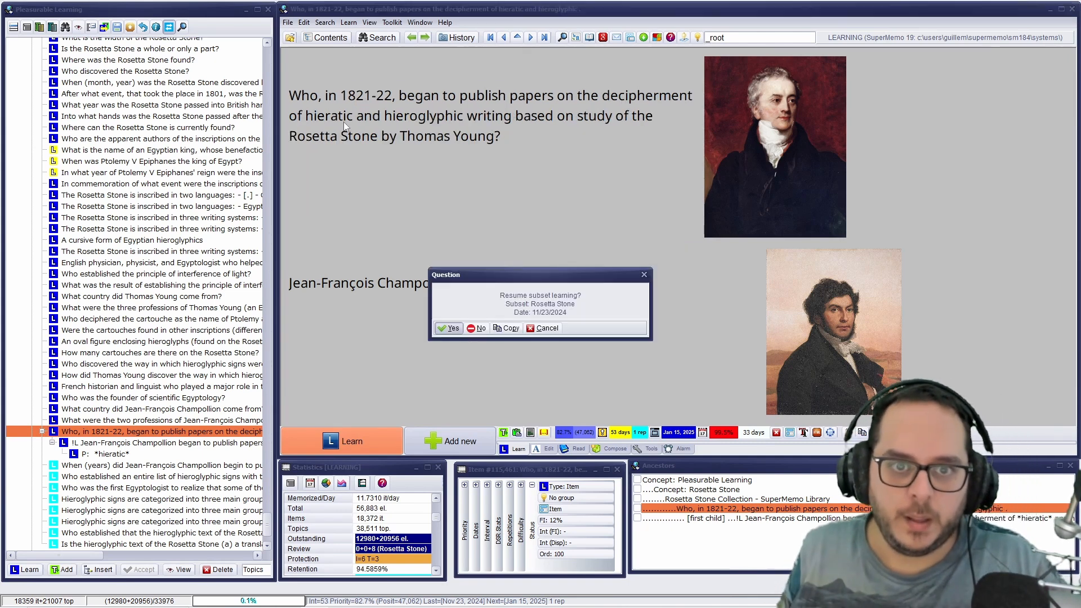
key("Return")
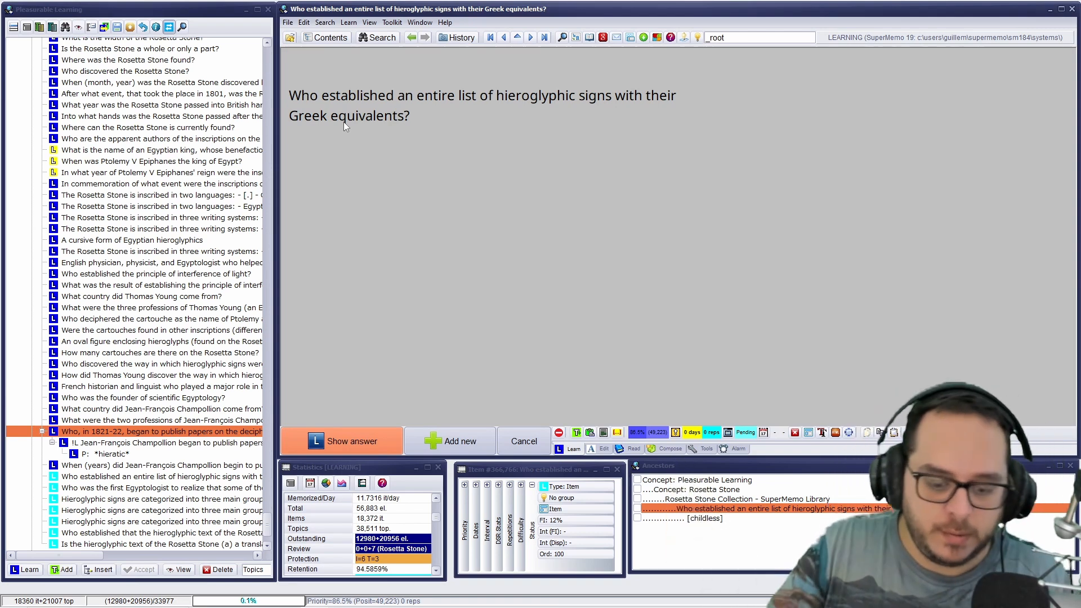
key("Return")
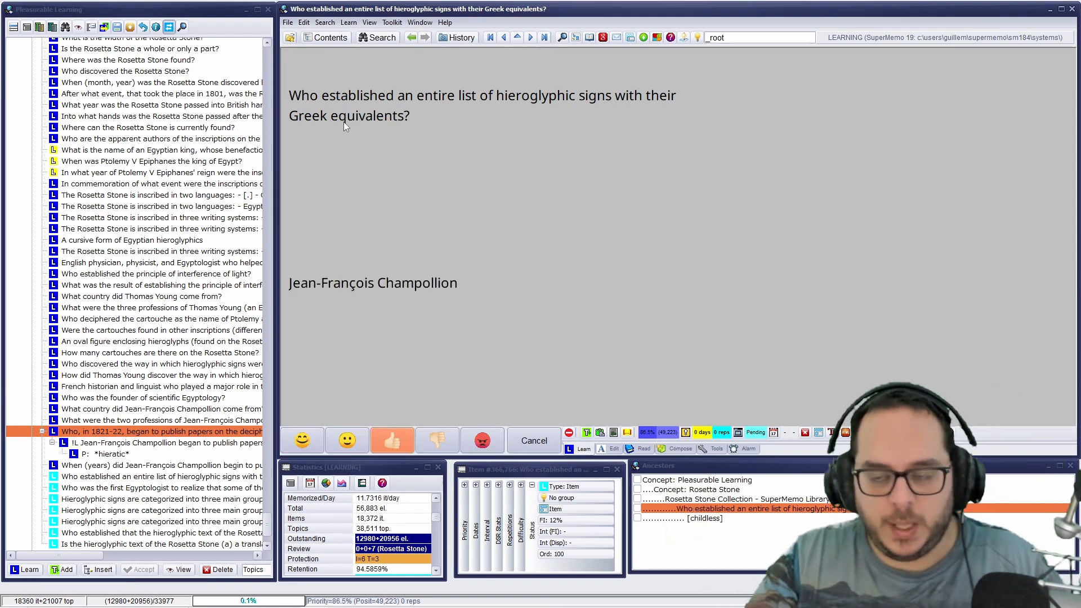
left_click(834, 326)
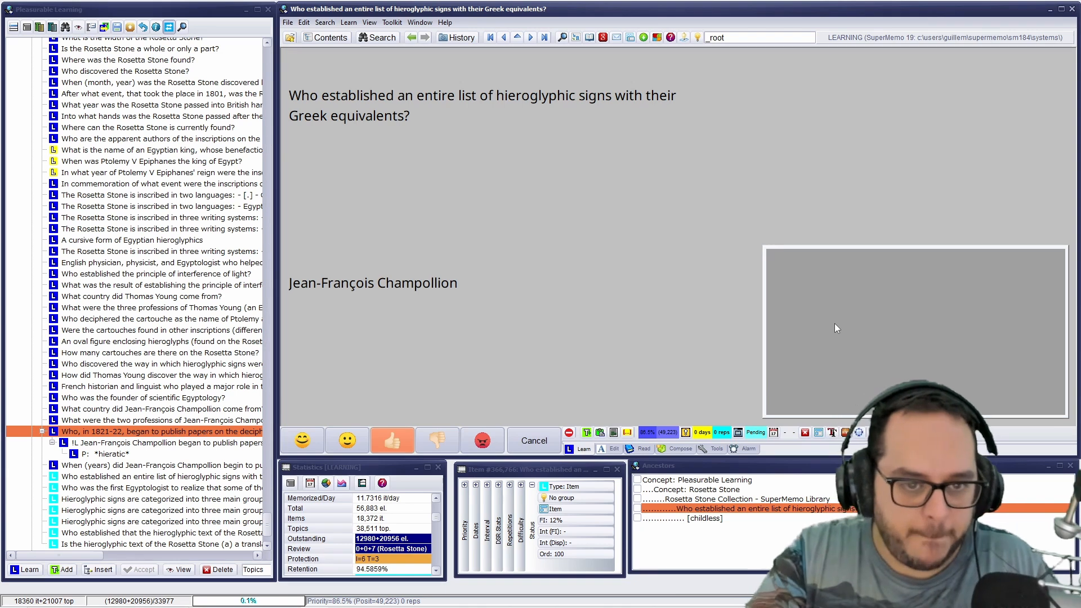
left_click(344, 433)
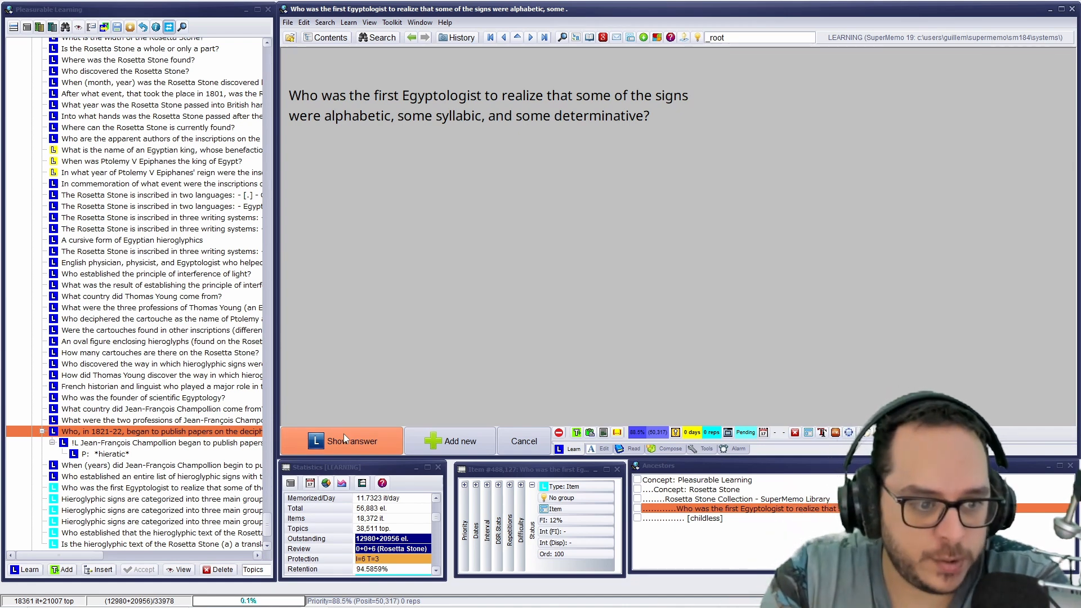
left_click(344, 437)
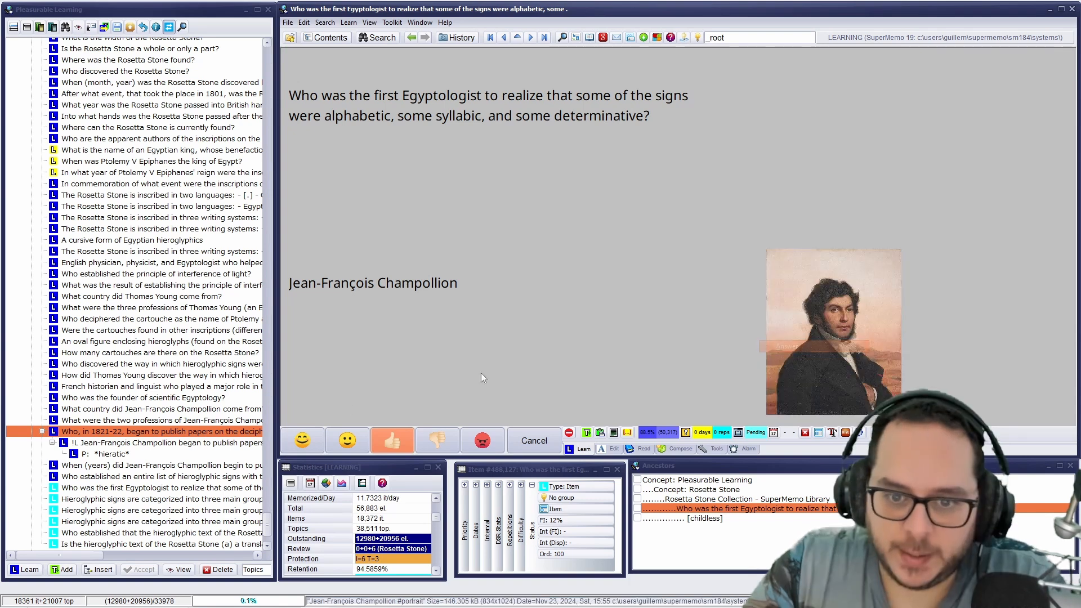
left_click(367, 444)
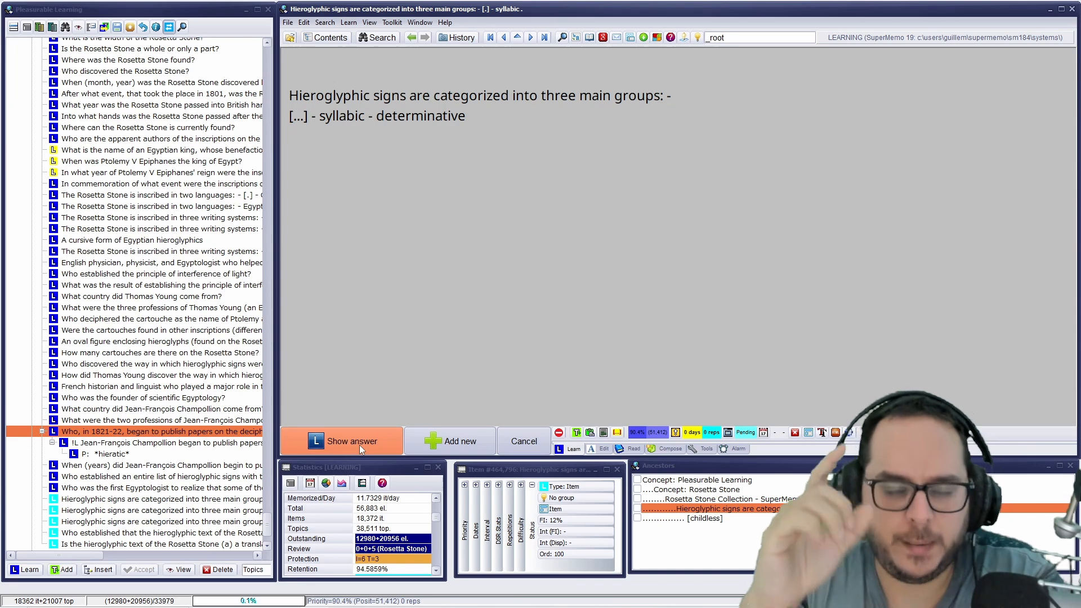
Locate the current hieroglyphic signs item in the knowledge tree and look over the surrounding Rosetta Stone items.
key("alt+c")
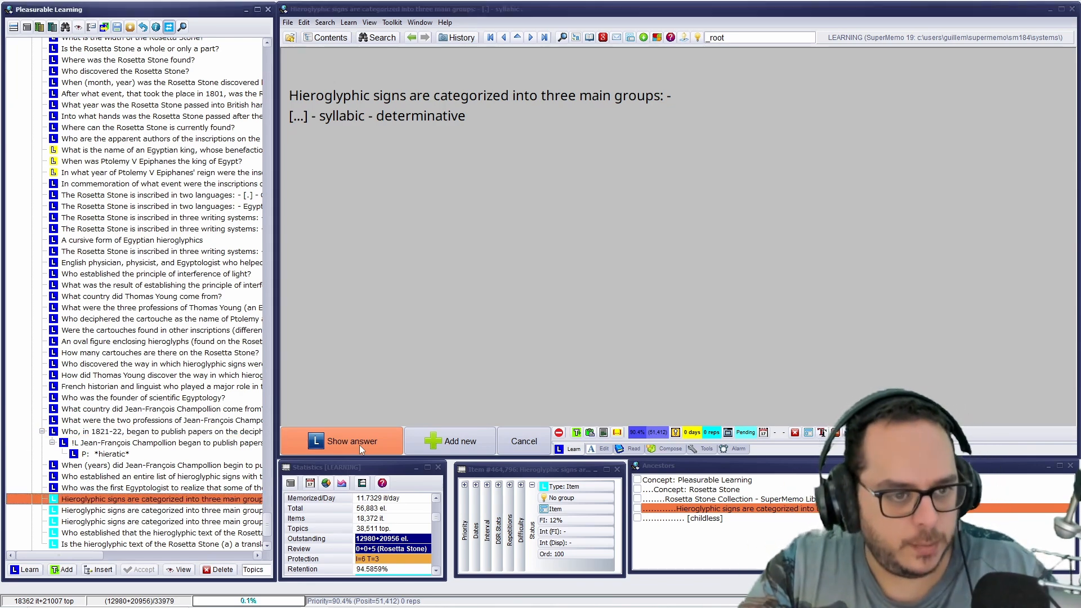
scroll(198, 453, "up", 3)
scroll(197, 453, "down", 4)
scroll(200, 453, "down", 2)
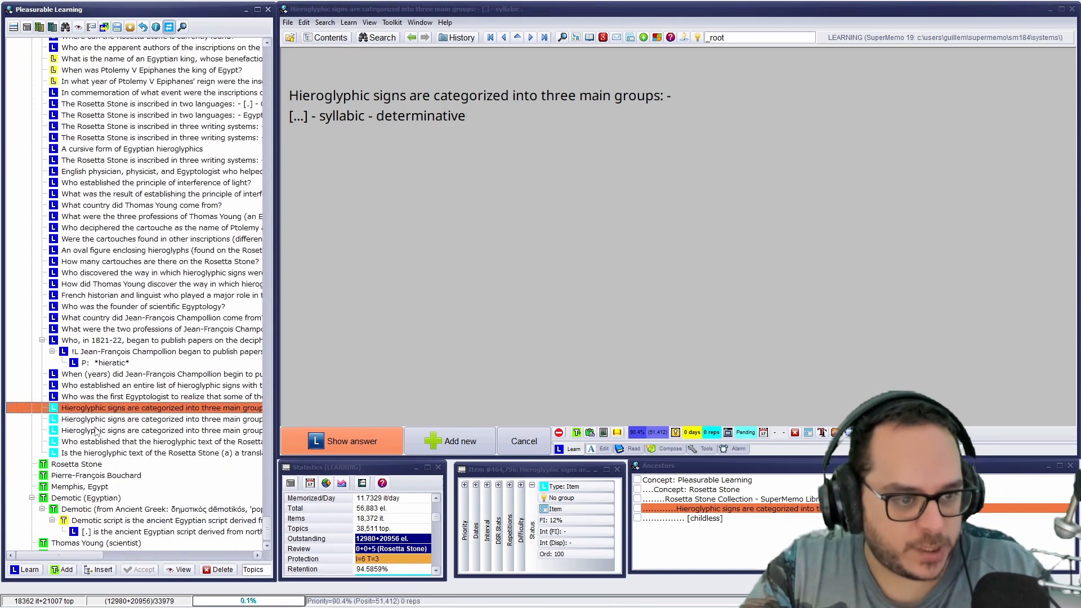
scroll(172, 208, "up", 2)
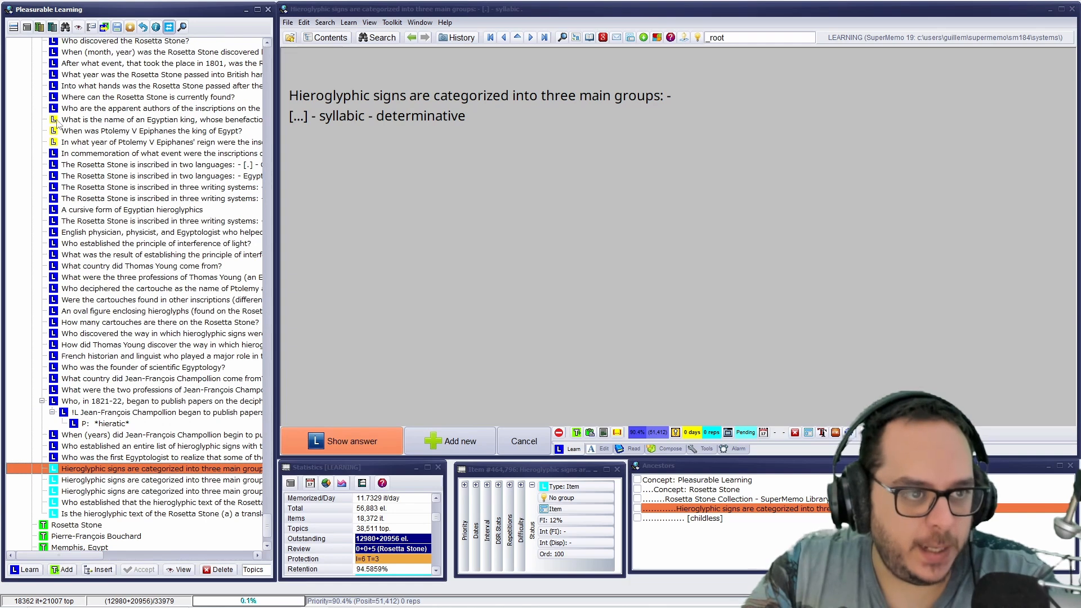
scroll(127, 333, "down", 2)
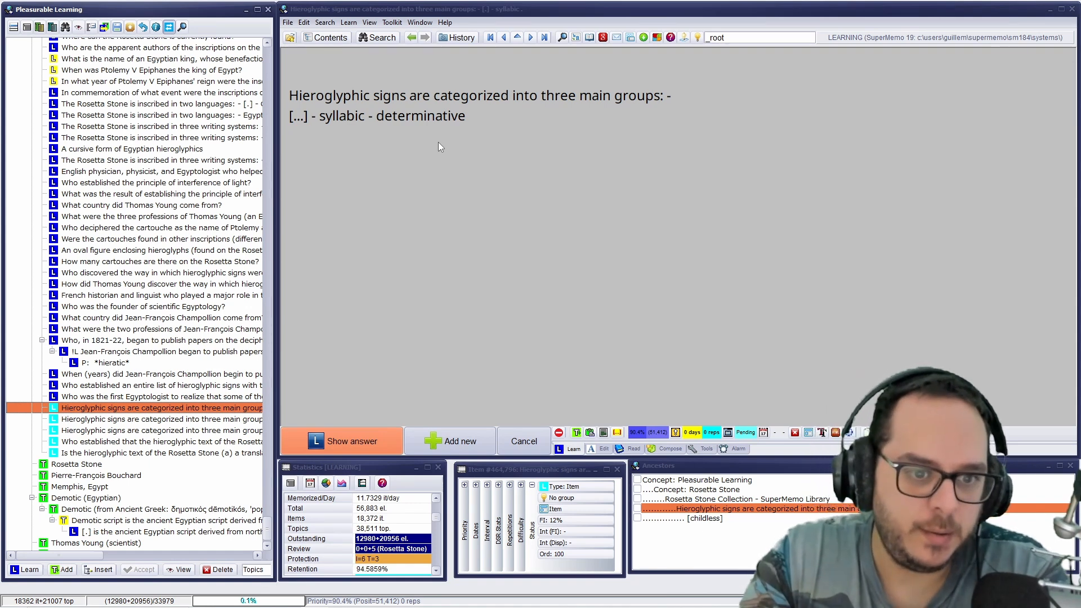
Reveal and grade the three cloze items on the alphabetic, syllabic and determinative groups of hieroglyphic signs.
left_click(387, 438)
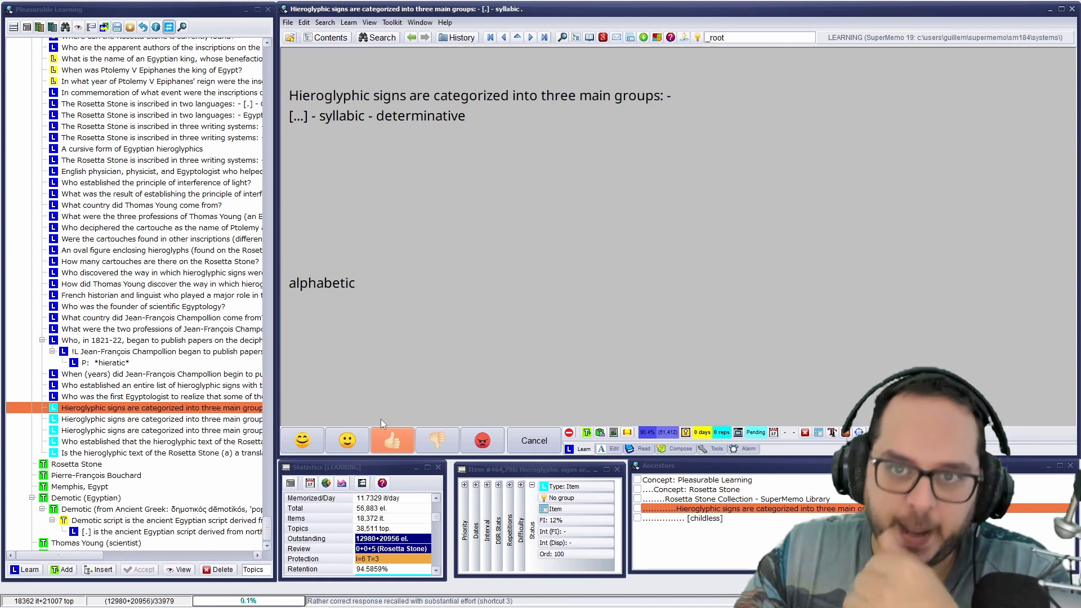
left_click(375, 433)
left_click(373, 434)
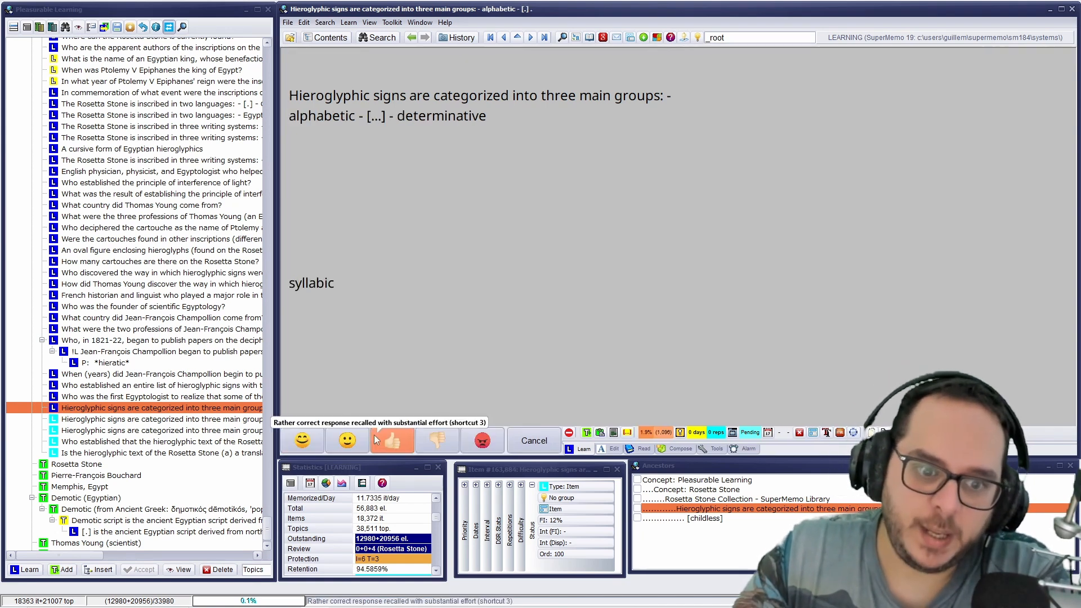
left_click(358, 442)
left_click(356, 443)
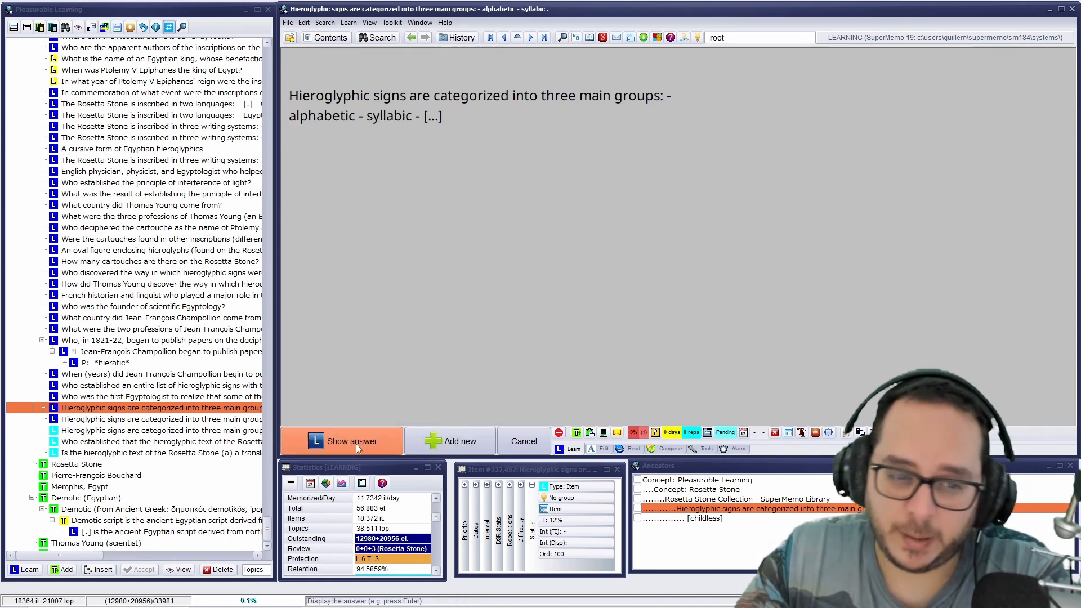
left_click(356, 444)
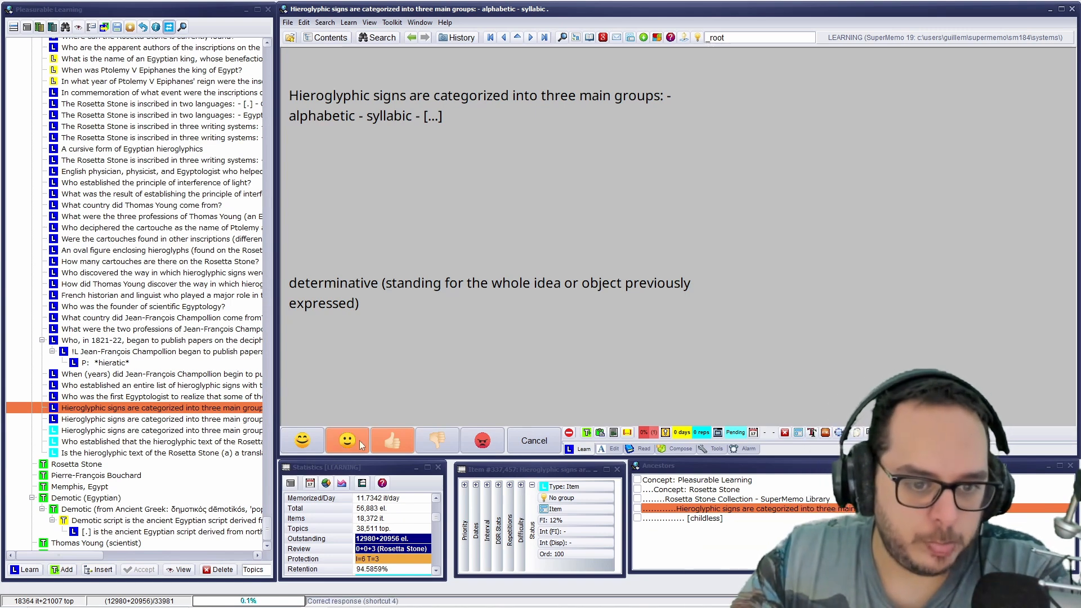
left_click(359, 442)
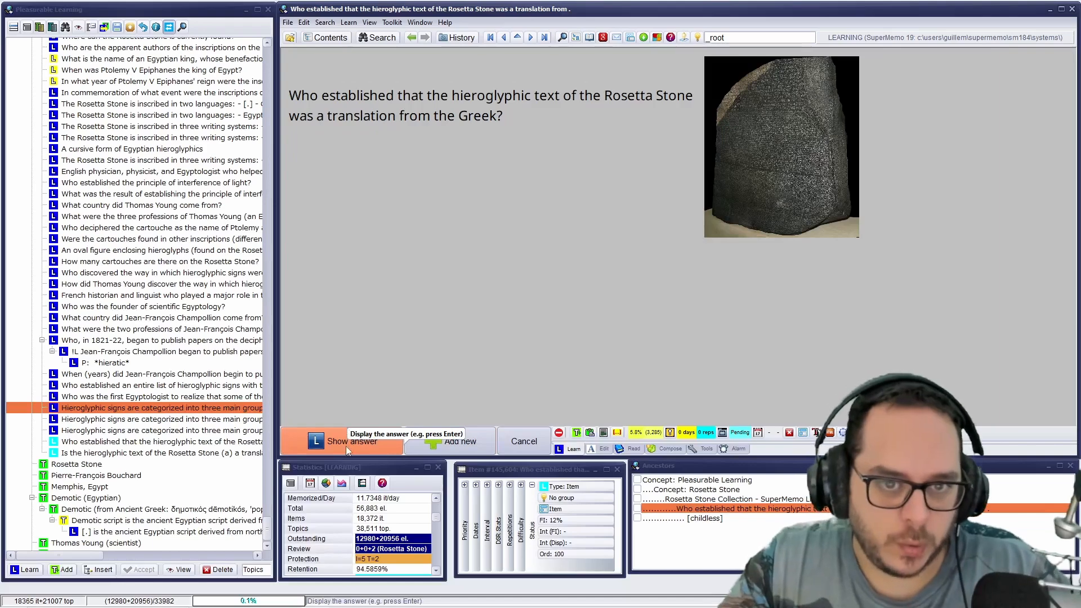
Reveal the answer on who established the hieroglyphic text as a translation, add Champollion's portrait to it, and grade the item as good.
left_click(364, 438)
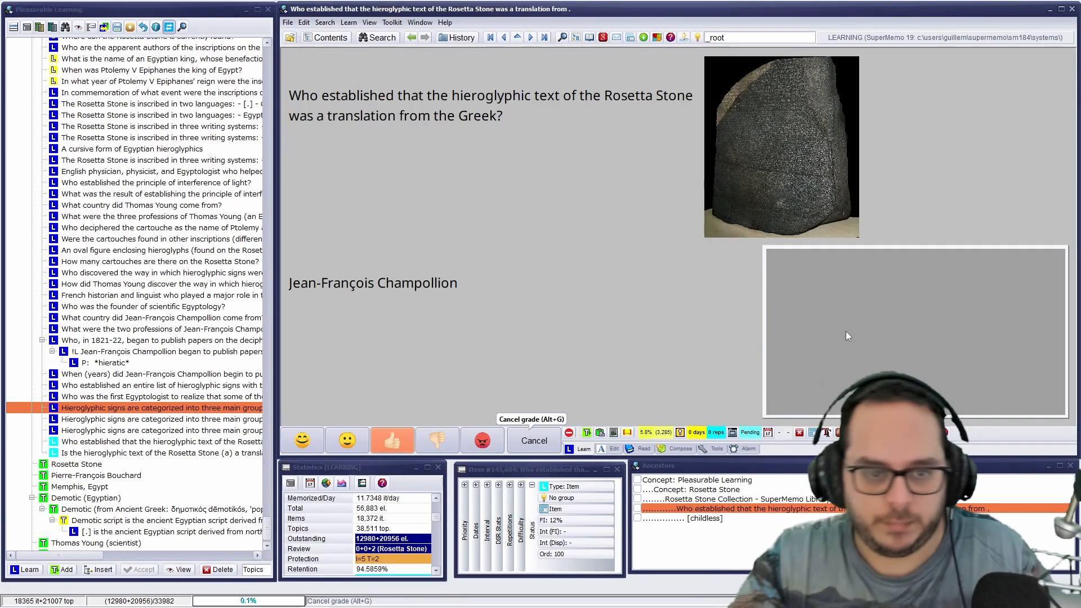
key("alt+r")
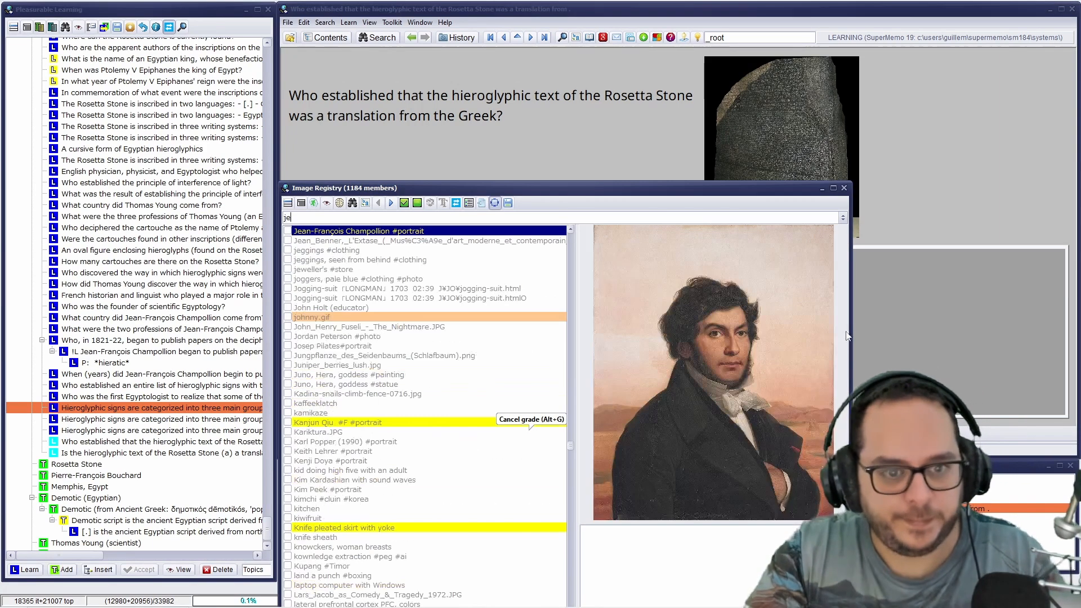
key("Escape")
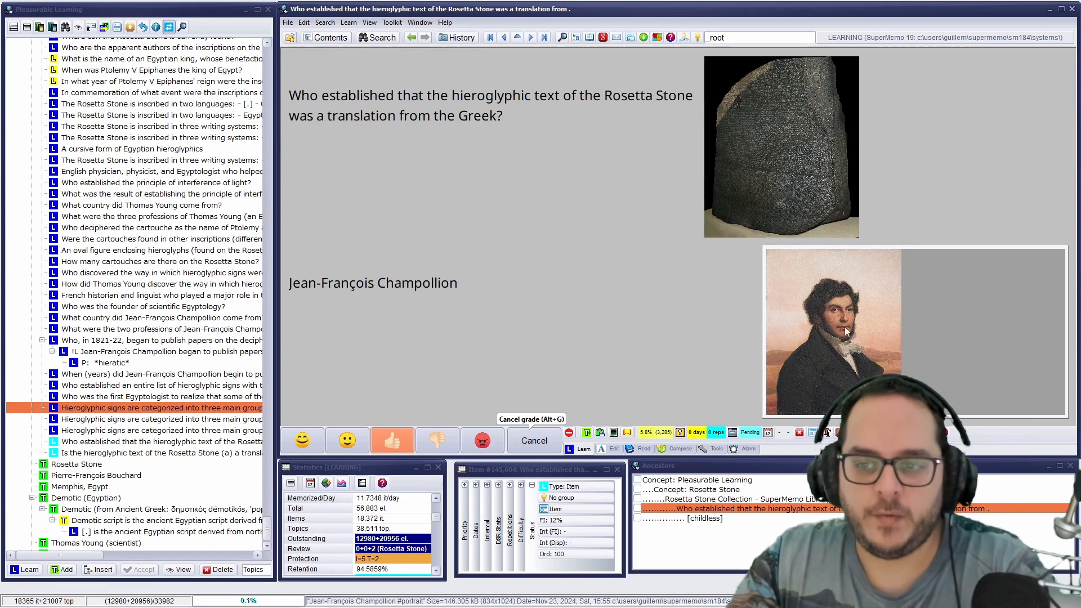
right_click(844, 327)
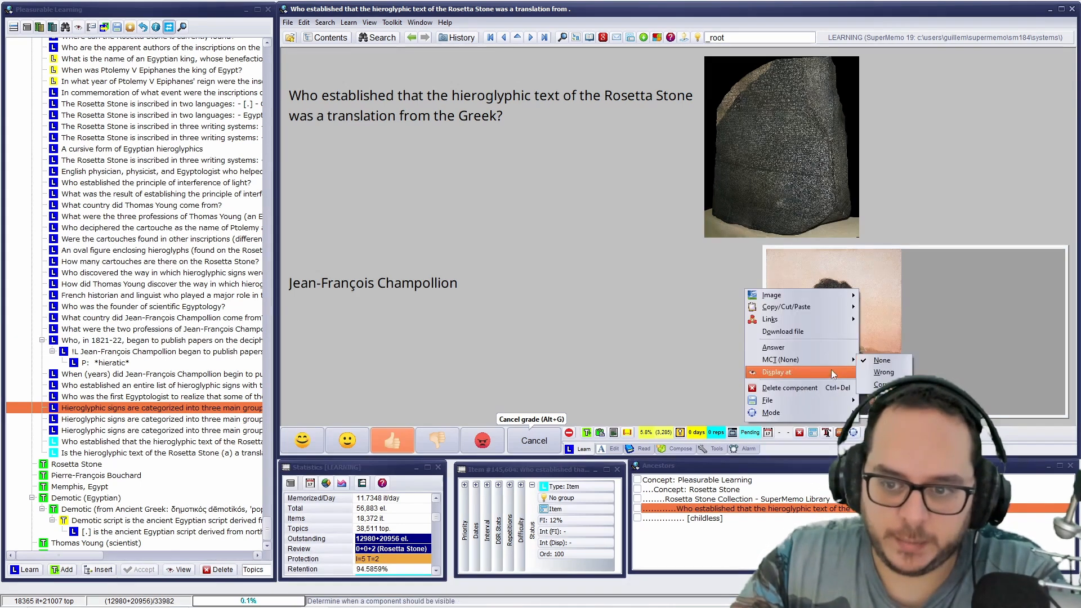
left_click(825, 343)
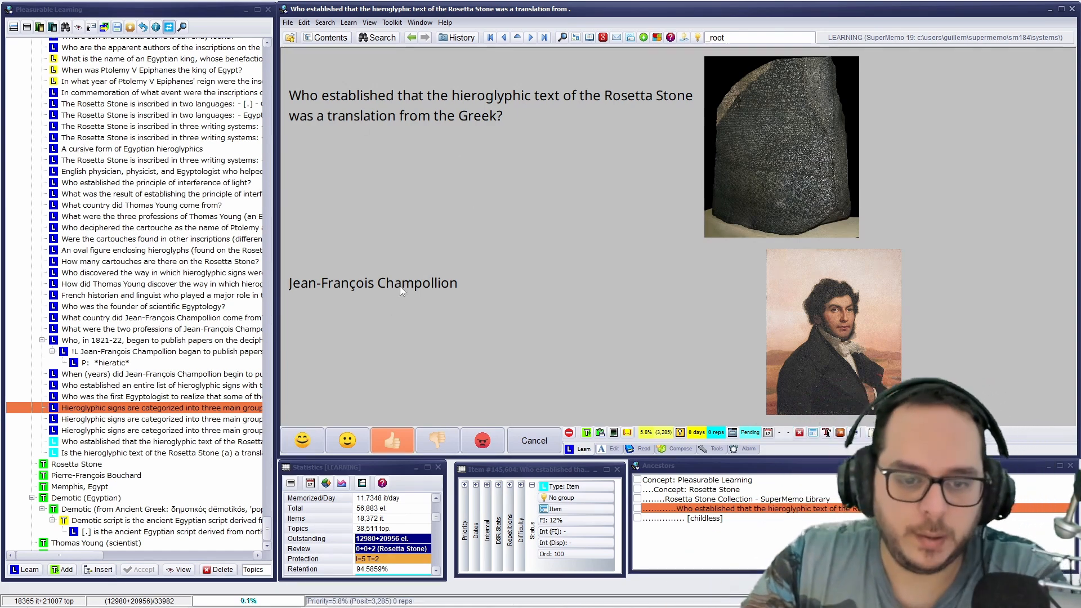
left_click(393, 441)
left_click(356, 446)
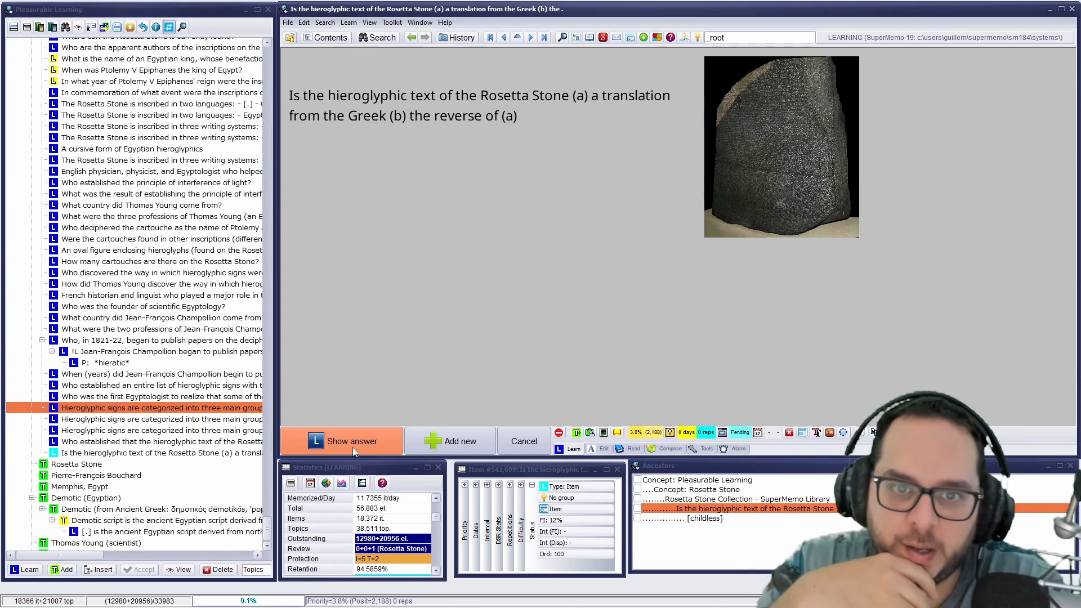
Reveal the answer of the item on the hieroglyphic text's translation direction and delete "(a)" before "a translation" in its question.
left_click(352, 447)
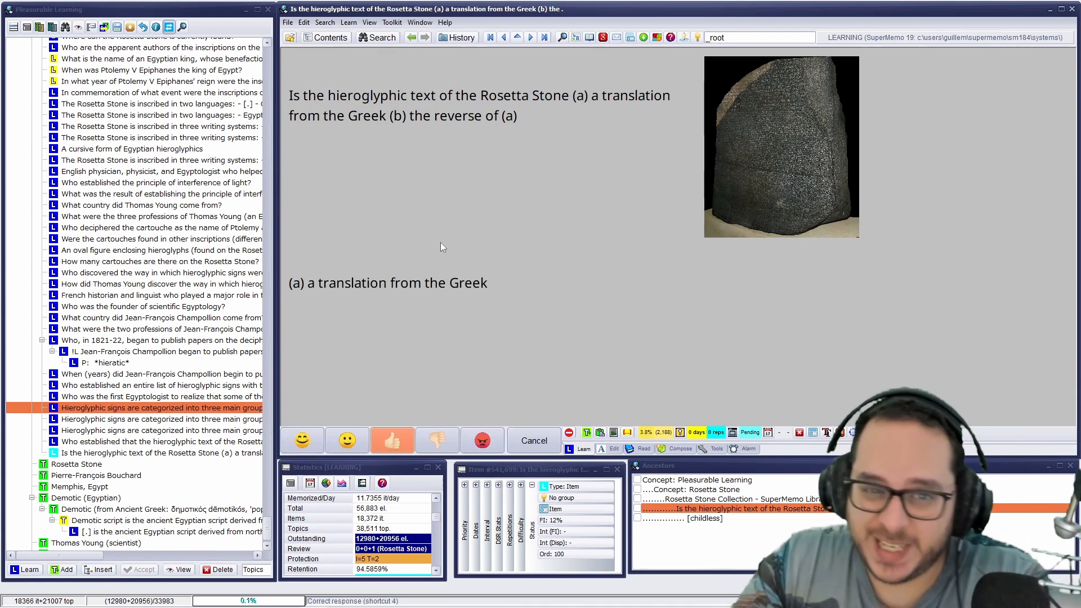
left_click(544, 117)
left_click(542, 118)
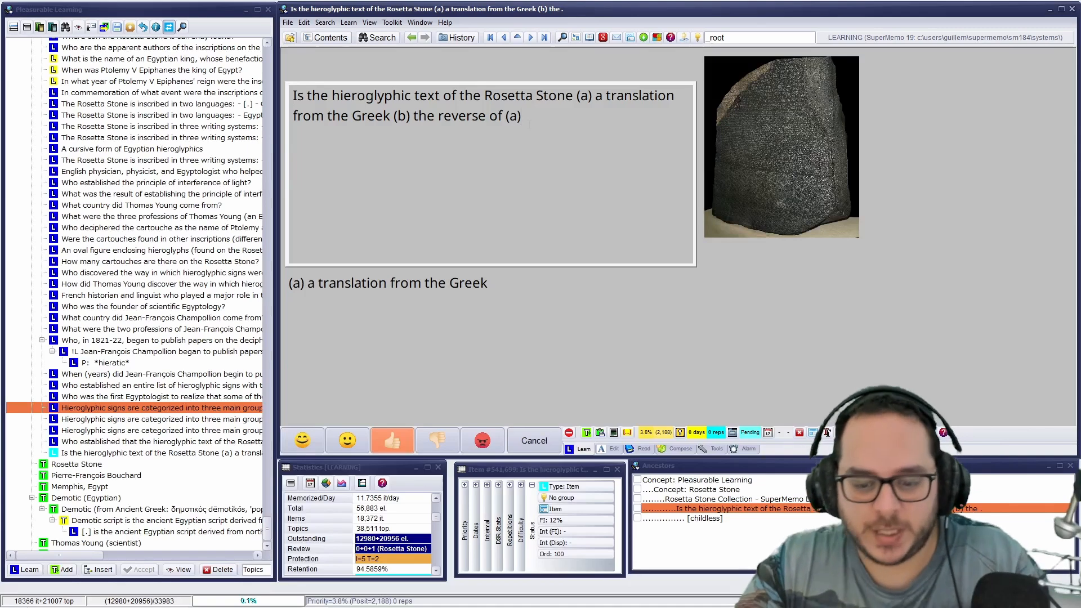
key("Right")
key("Right")
key("Right")
key("Right")
key("Right")
key("Right")
key("Right")
key("Right")
key("Right")
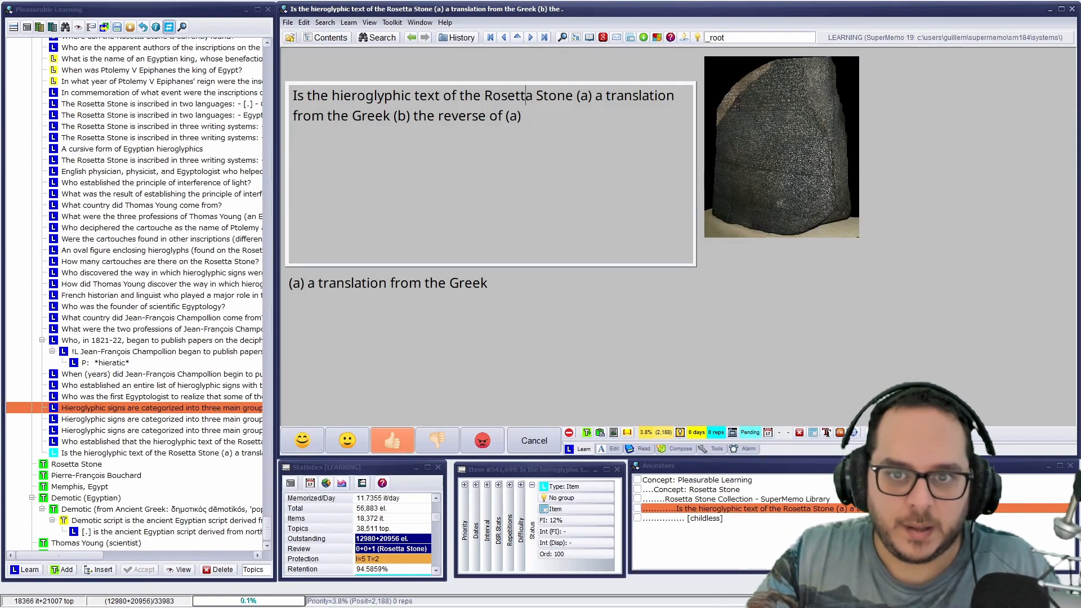
key("Delete")
key("Delete")
key("Delete")
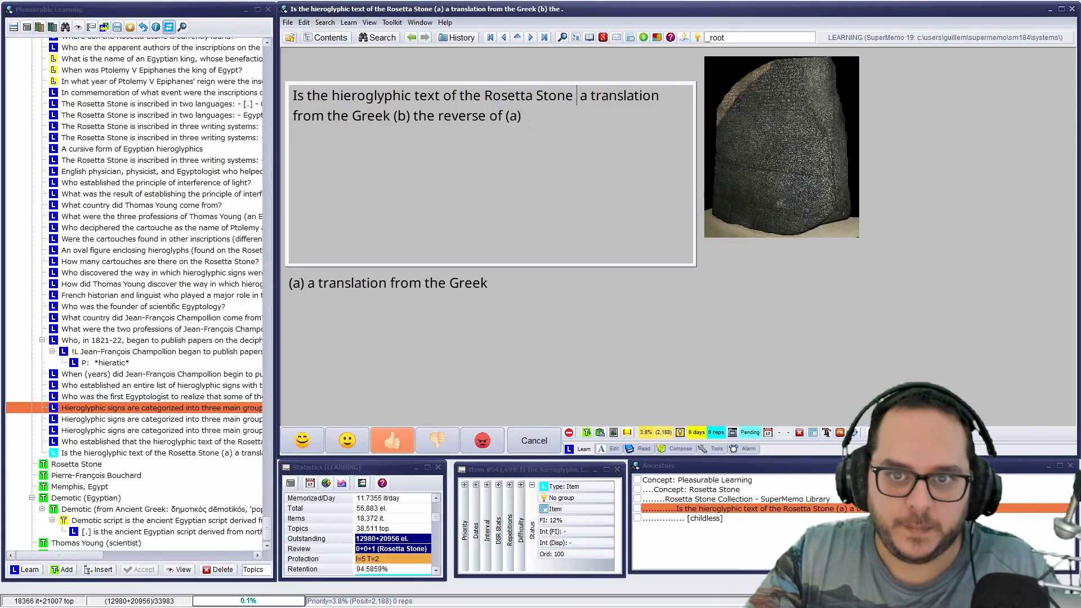
Change "from" to "from/to" in the question about the hieroglyphic text's translation.
key("Right")
key("Right")
key("Right")
key("Right")
key("Right")
key("Right")
key("Right")
key("Right")
key("Right")
key("Right")
key("Right")
key("Right")
key("Right")
key("Right")
key("Right")
key("Right")
key("Right")
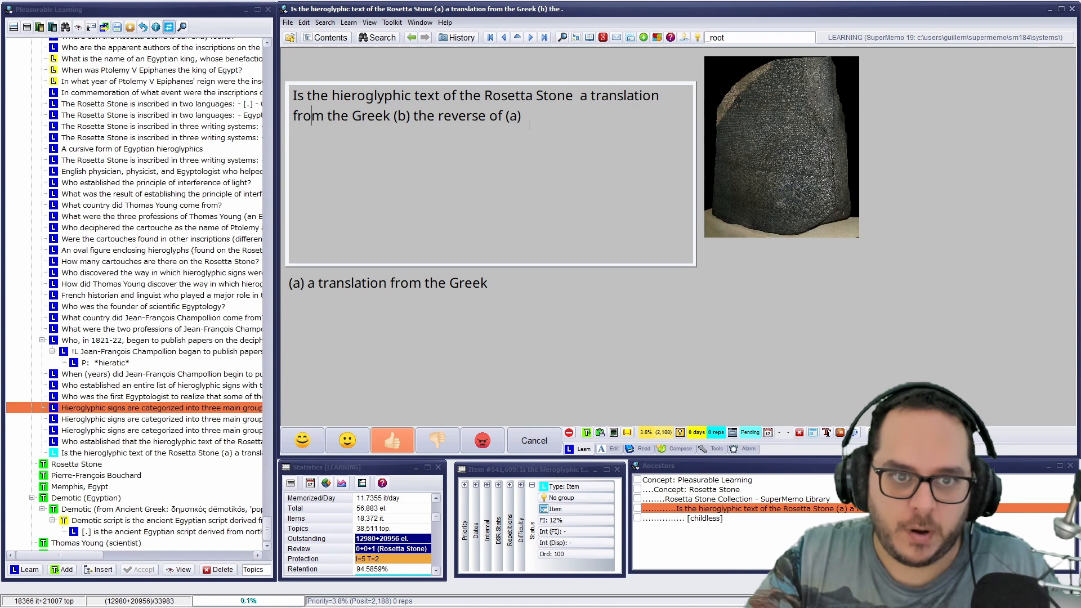
type("&")
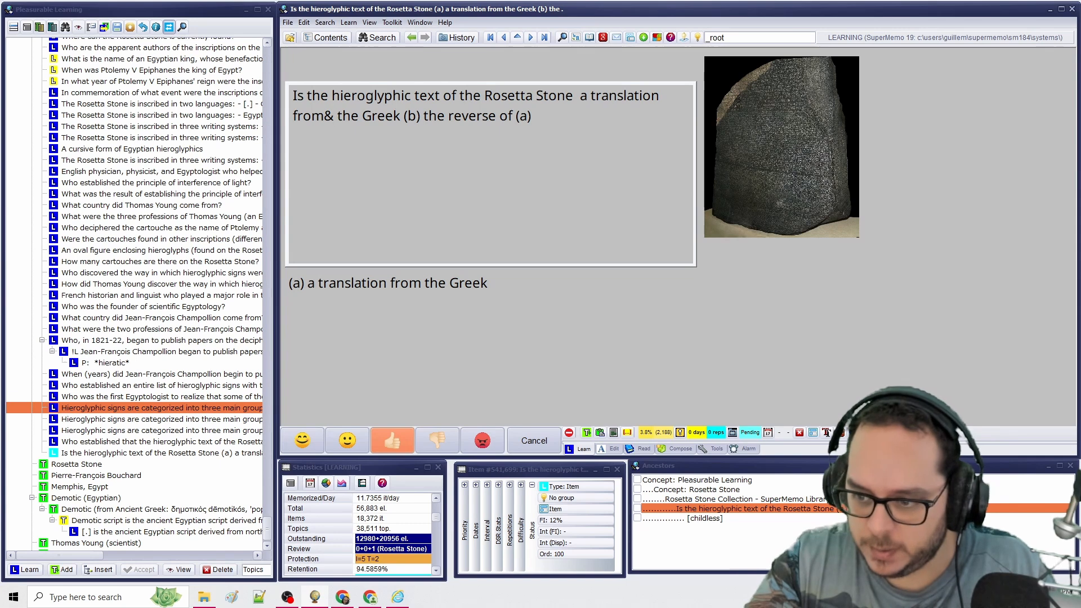
key("super+space")
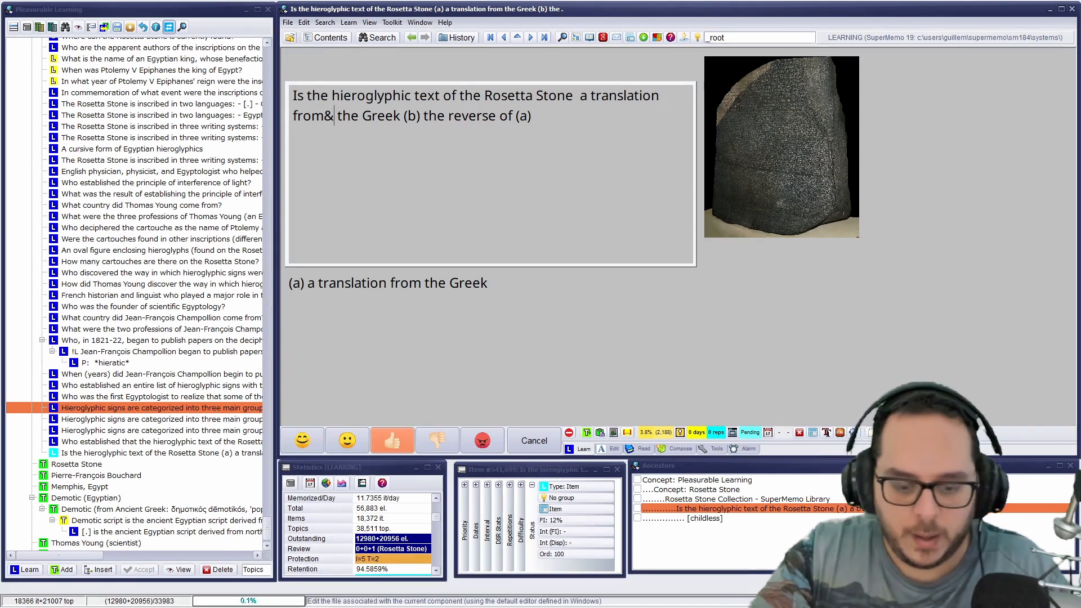
key("BackSpace")
type("/to")
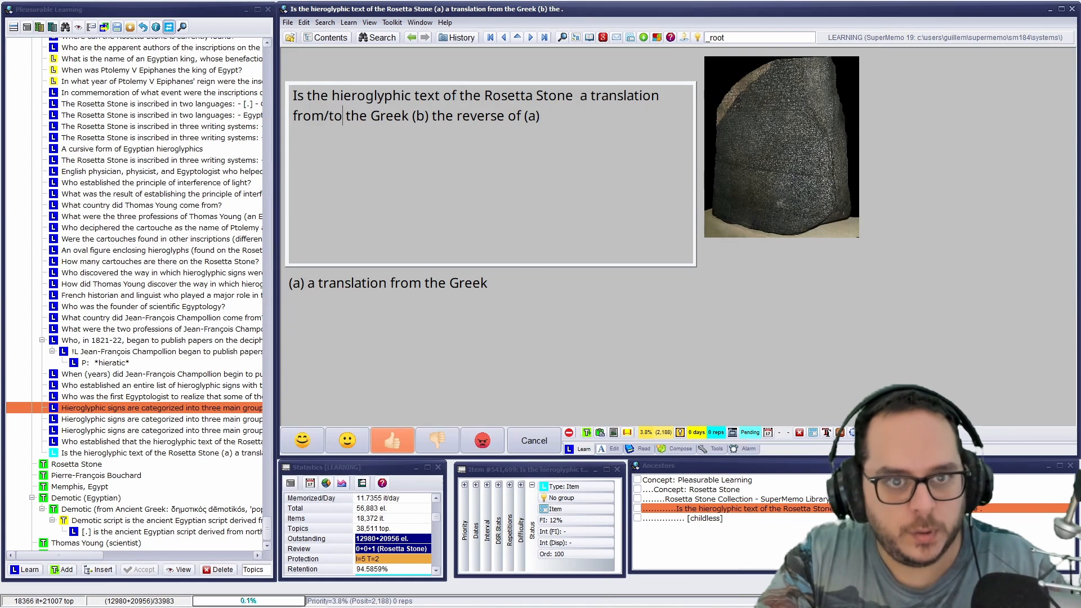
Delete the option "(b) the reverse of (a)" from the end of the question.
key("Right")
key("Right")
key("Right")
key("Right")
key("Right")
key("Right")
key("Right")
key("Right")
key("Right")
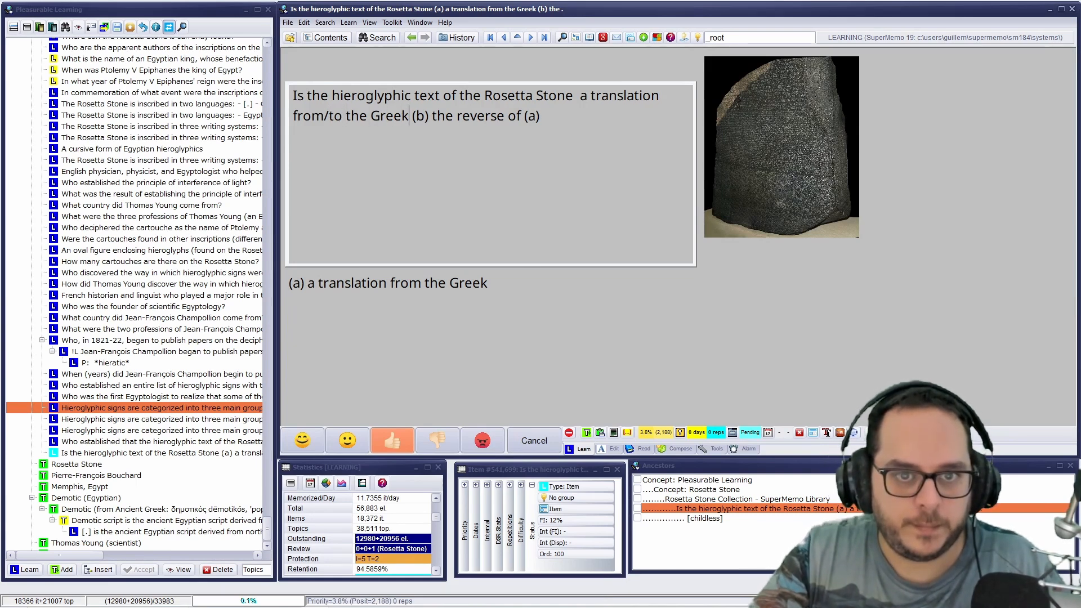
key("shift+Right")
key("shift+Right")
key("shift+Right")
key("shift+Right")
key("shift+Right")
key("shift+Right")
key("shift+Right")
key("shift+Right")
key("shift+Right")
key("shift+Right")
key("shift+Right")
key("shift+Right")
key("shift+Right")
key("shift+Right")
key("shift+Right")
key("shift+Right")
key("shift+Right")
key("shift+Right")
key("shift+Right")
key("shift+Right")
key("BackSpace")
Enclose "from/to" in square brackets and reword the question as "the hieroglyphic text of the Rosetta Stone is a translation [from/to] the Greek".
key("Home")
type("[")
key("Right")
key("Right")
key("Right")
key("Right")
key("Right")
key("Right")
key("Right")
type("]")
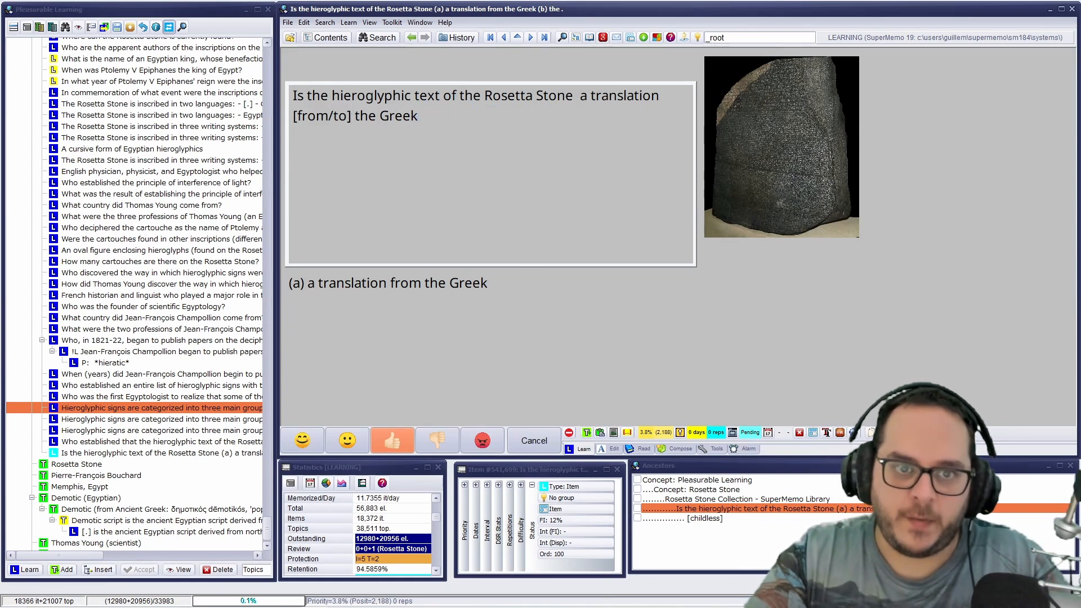
key("Escape")
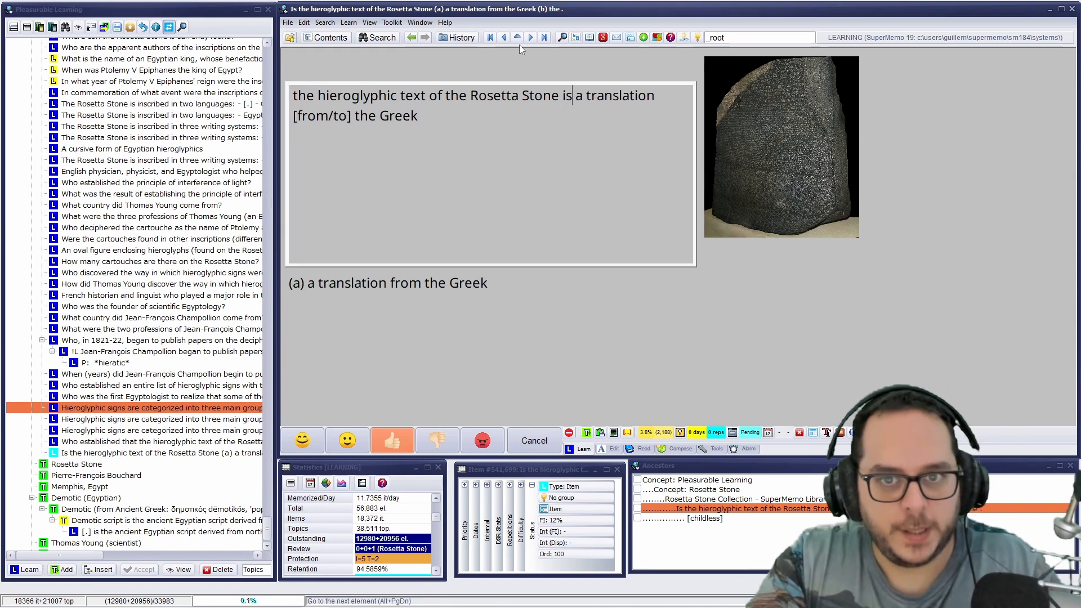
key("Escape")
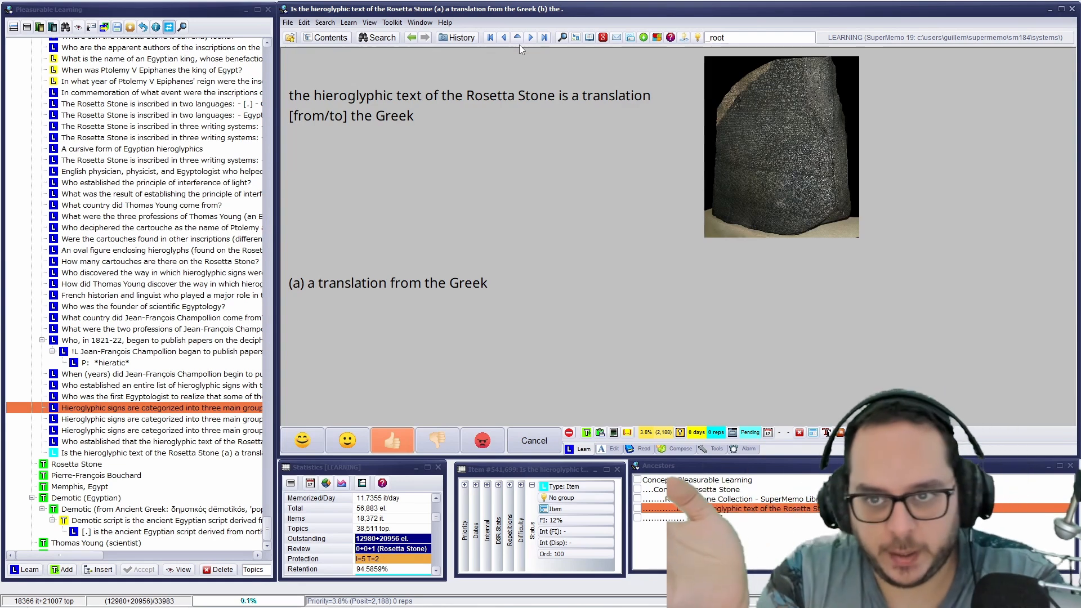
Remove "(a)" from the answer so it reads "a translation from the Greek", then grade the item to finish the subset review.
left_click(339, 302)
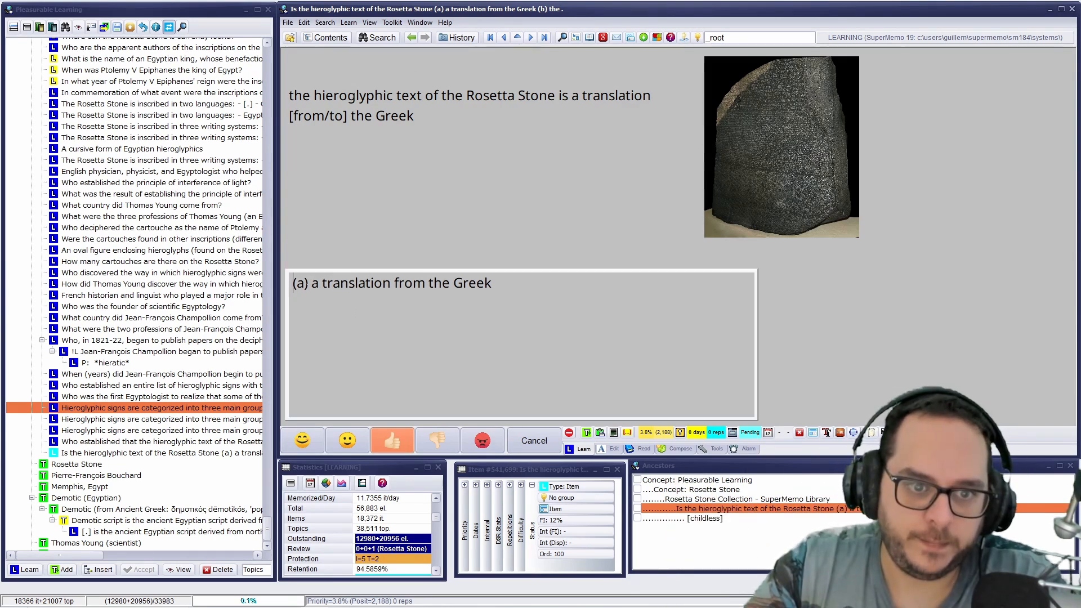
left_click_drag(312, 284, 268, 287)
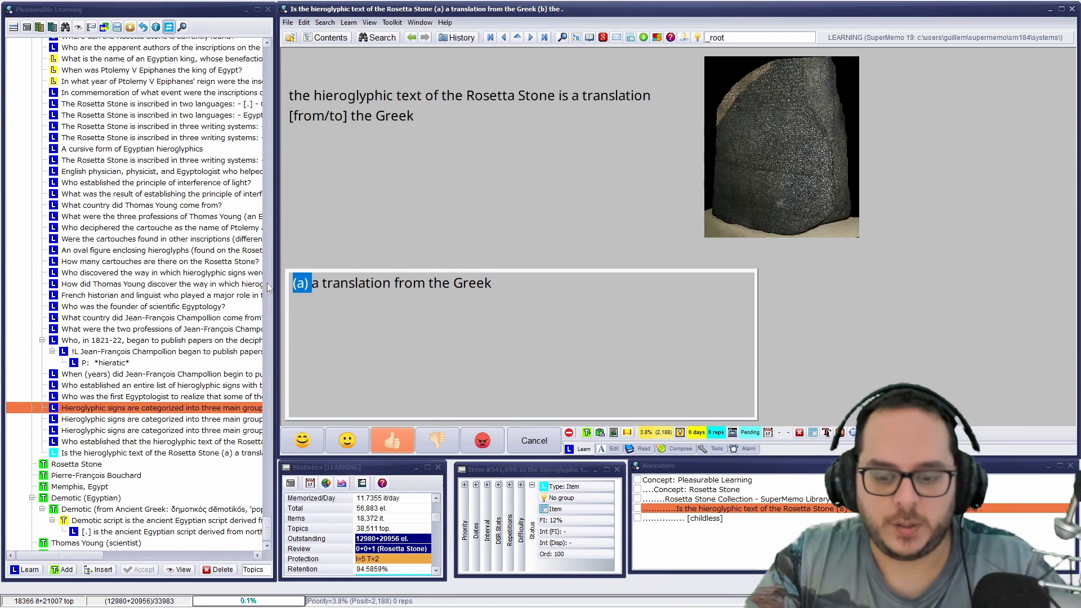
key("Delete")
key("Escape")
key("Return")
key("Return")
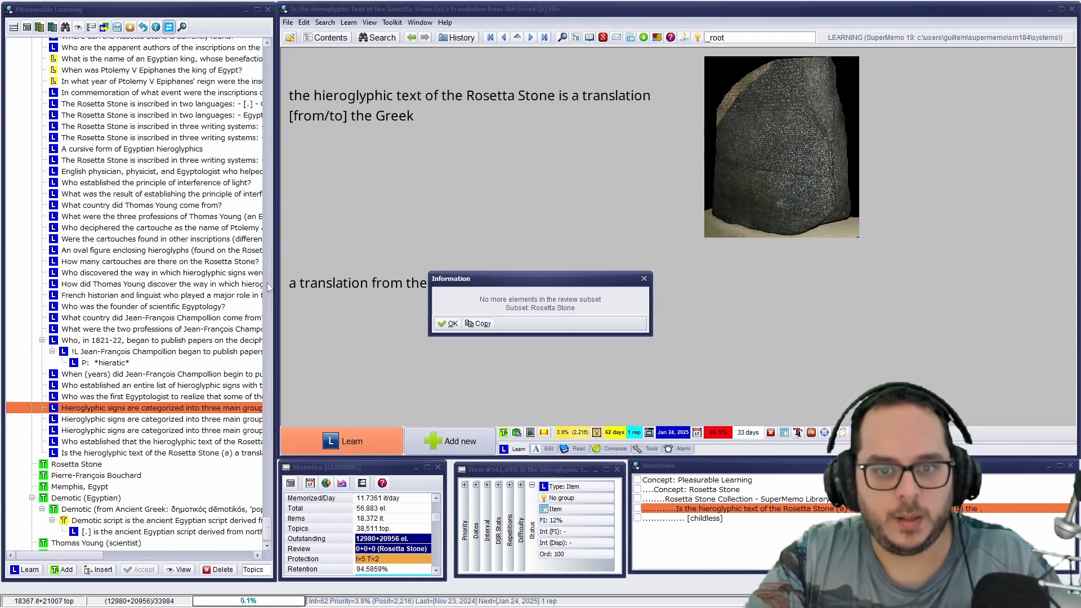
key("Return")
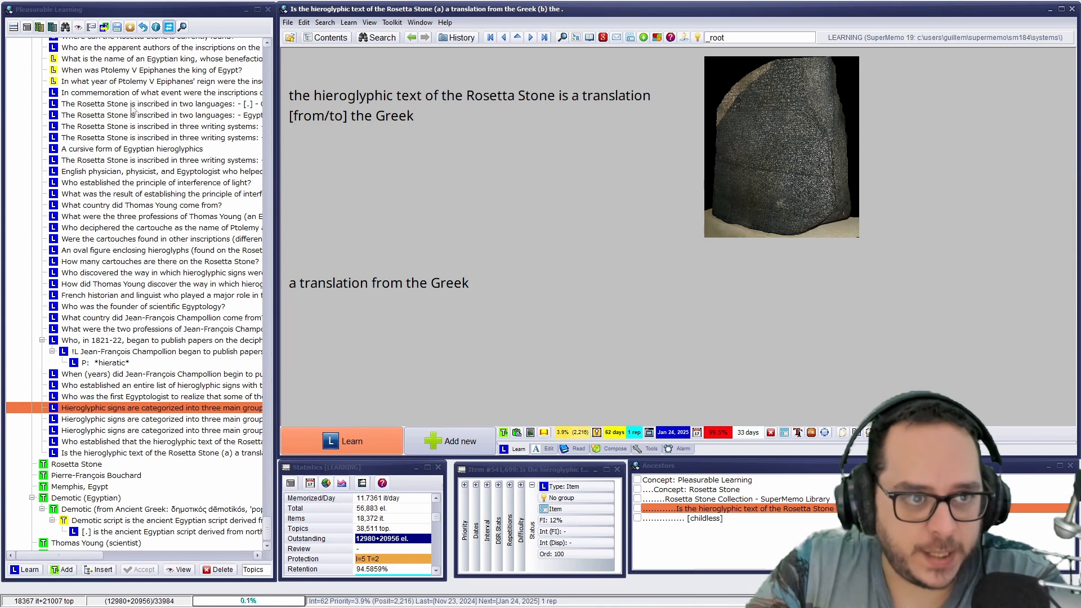
Look over the dismissed Ptolemy V Epiphanes questions and the neighbouring language and writing-system items in the Rosetta Stone collection.
left_click(123, 59)
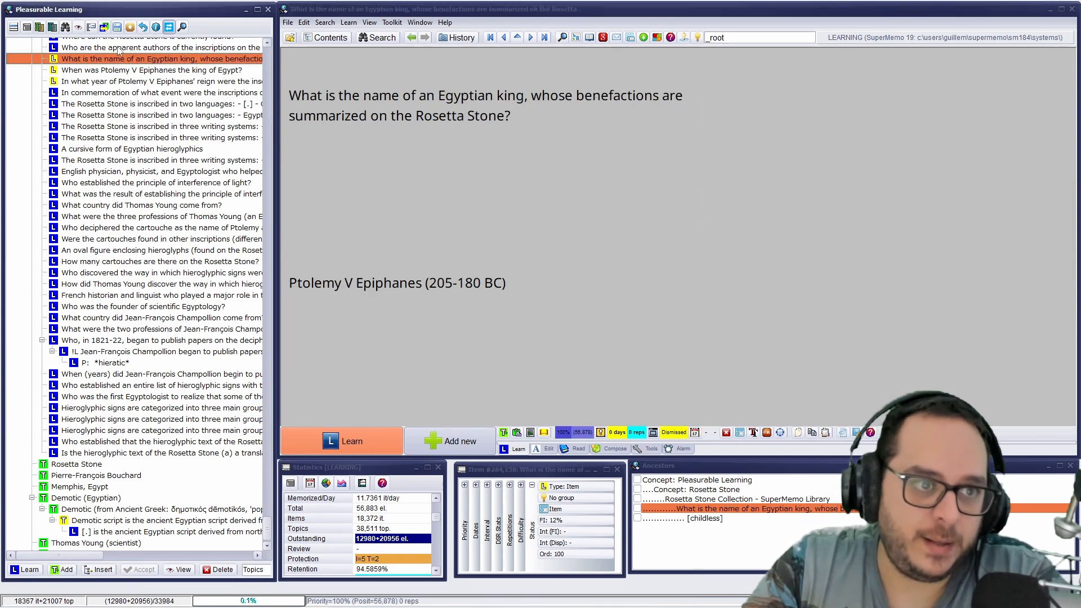
scroll(121, 56, "up", 5)
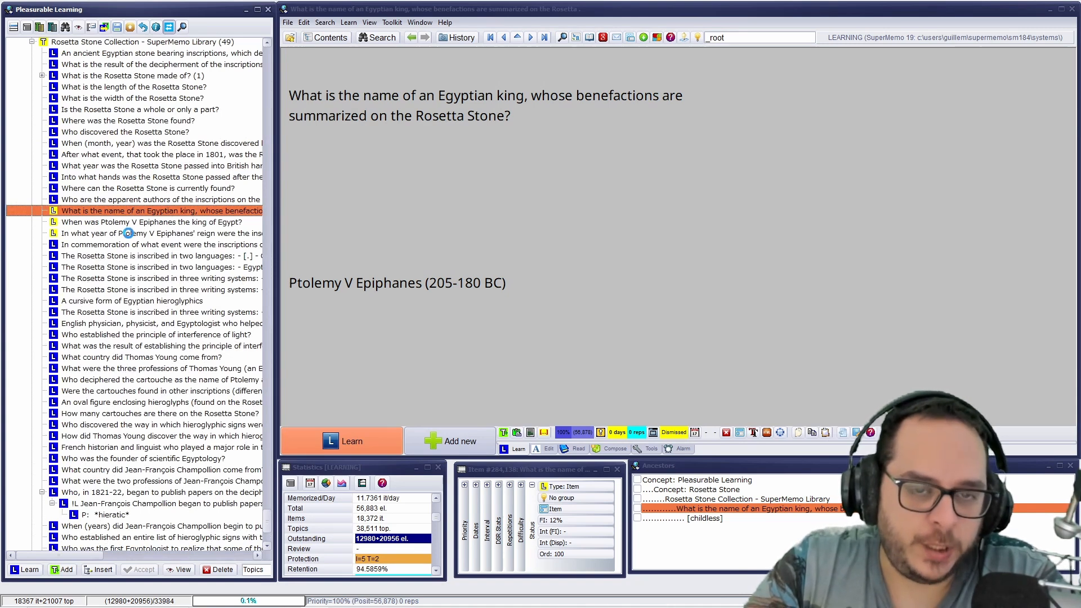
left_click(129, 235)
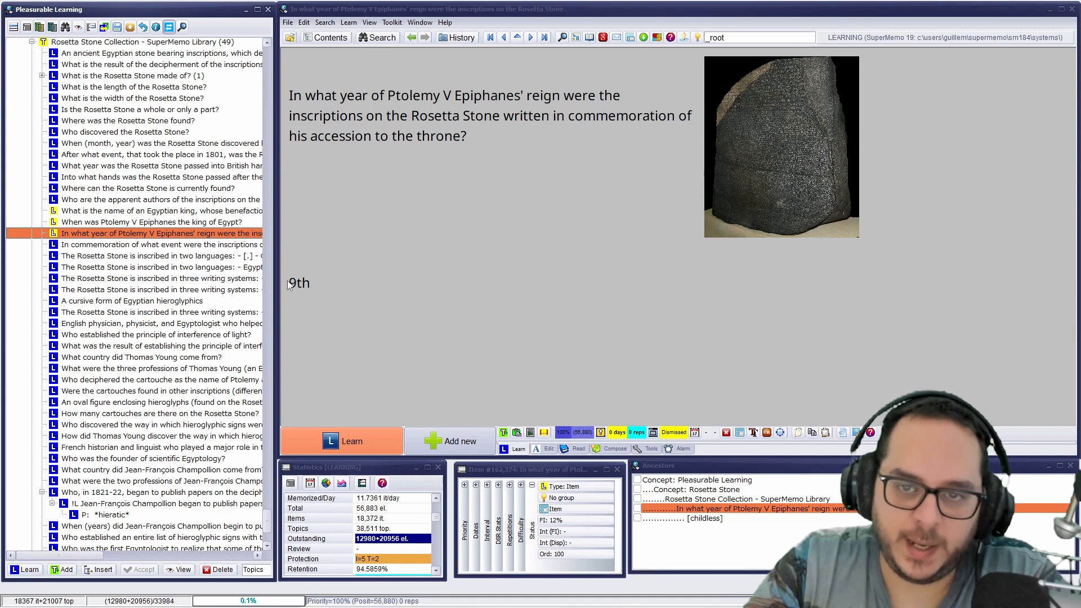
key("Up")
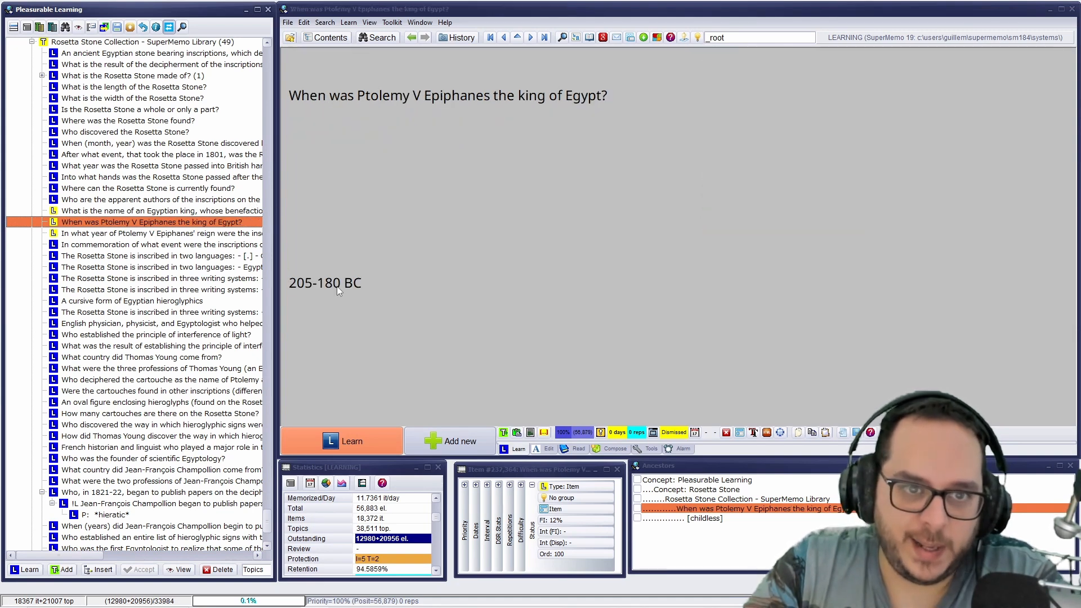
key("Up")
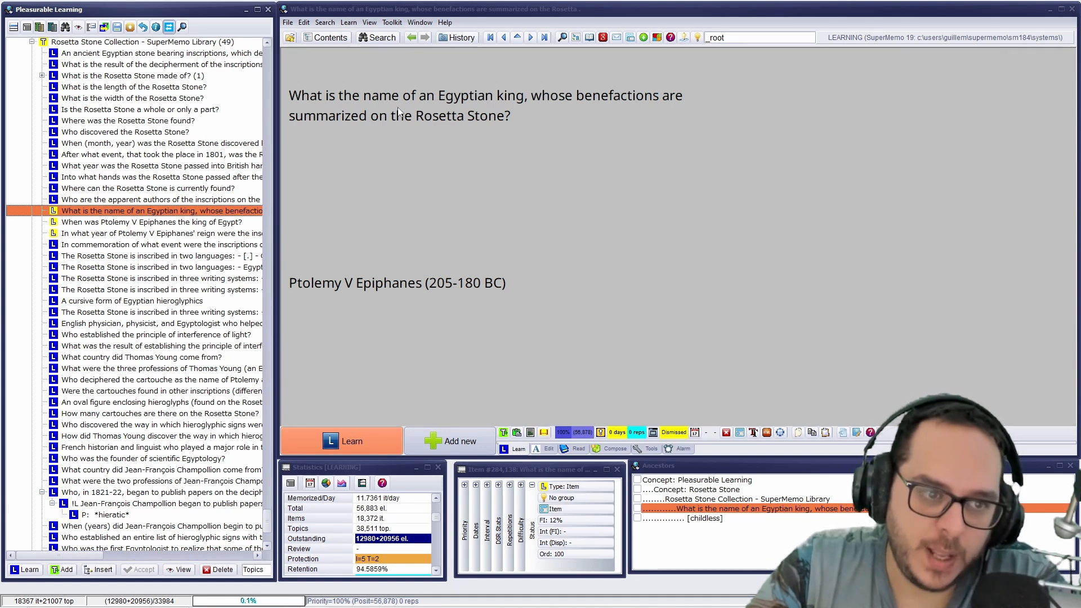
key("Down")
key("Down")
key("Down")
key("Down")
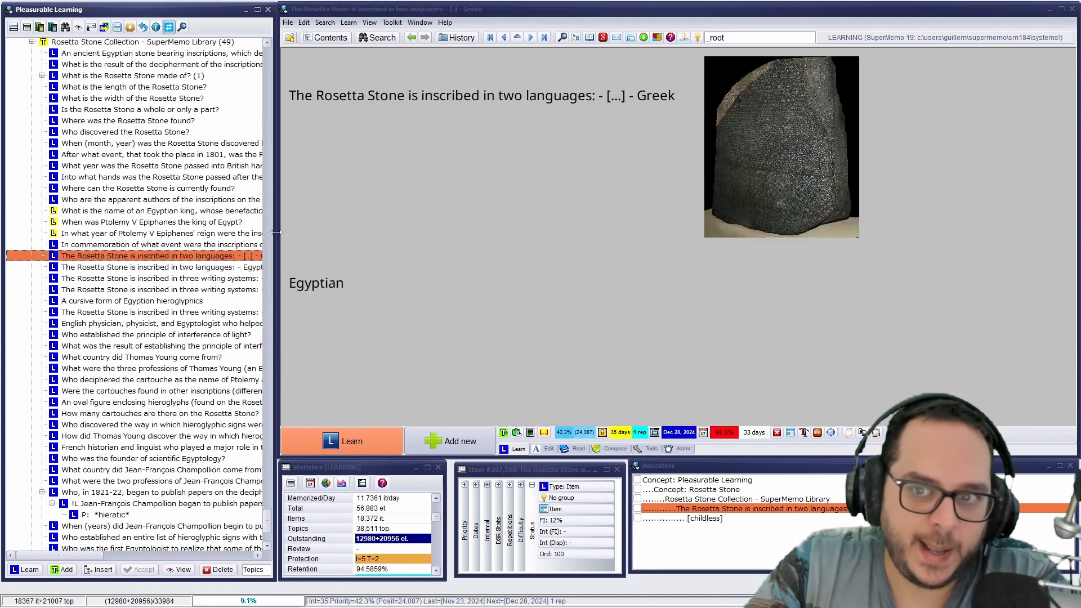
key("Down")
key("Down")
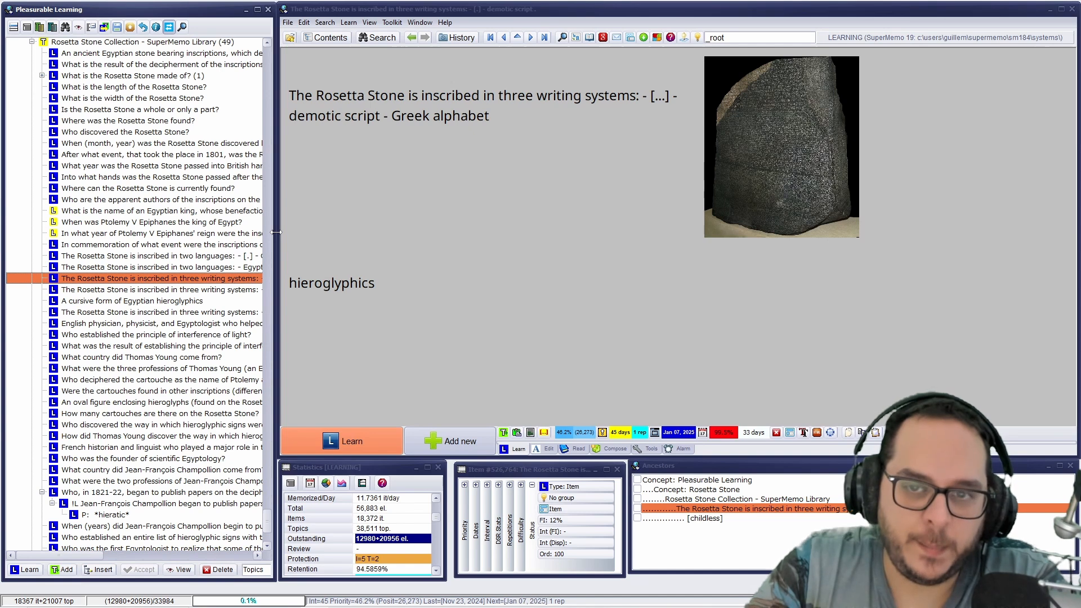
left_click(152, 179)
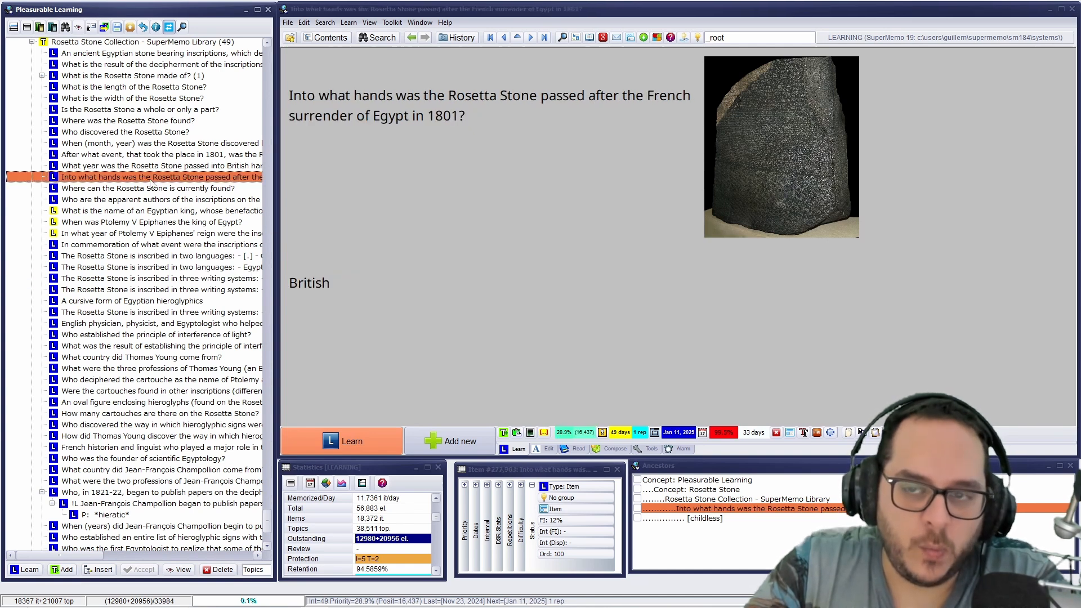
left_click(150, 184)
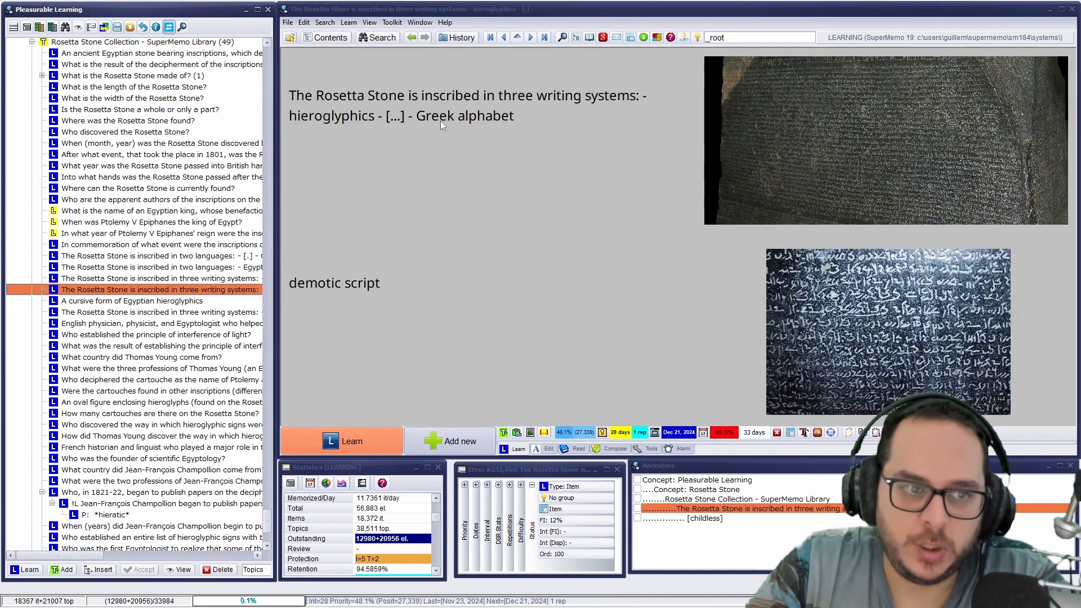
left_click(84, 222)
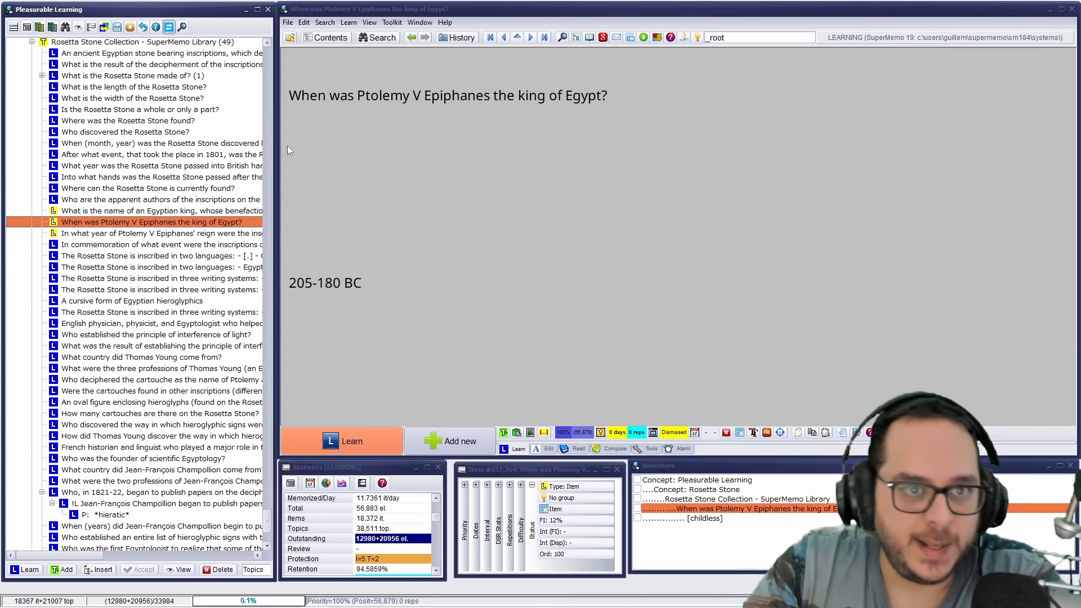
Open the Rosetta Stone collection task and bold its opening item about going through the prebuilt items, including both sub-points.
scroll(263, 45, "up", 3)
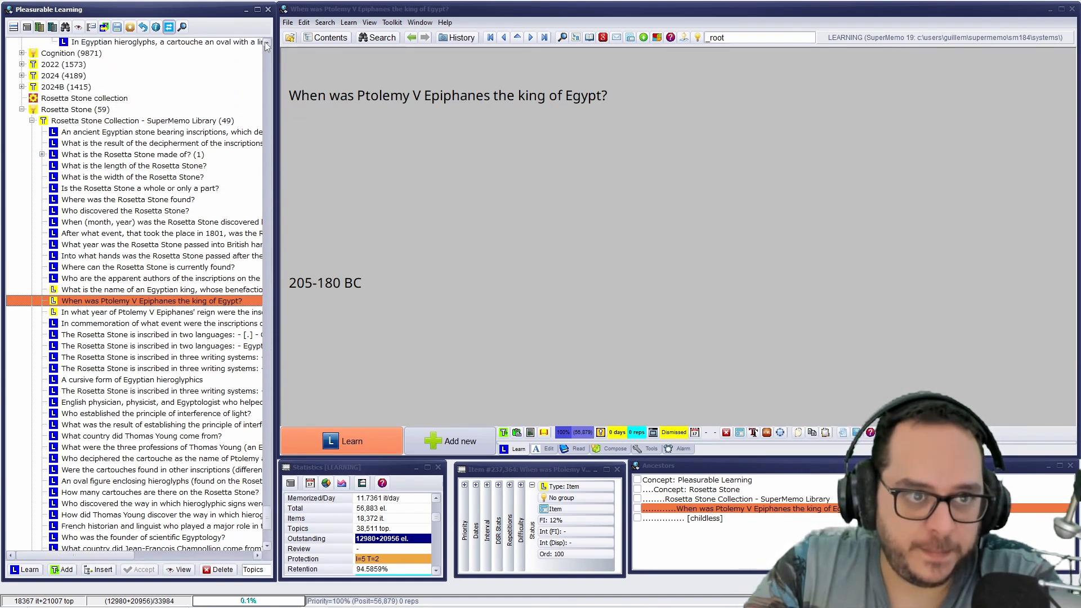
left_click(32, 121)
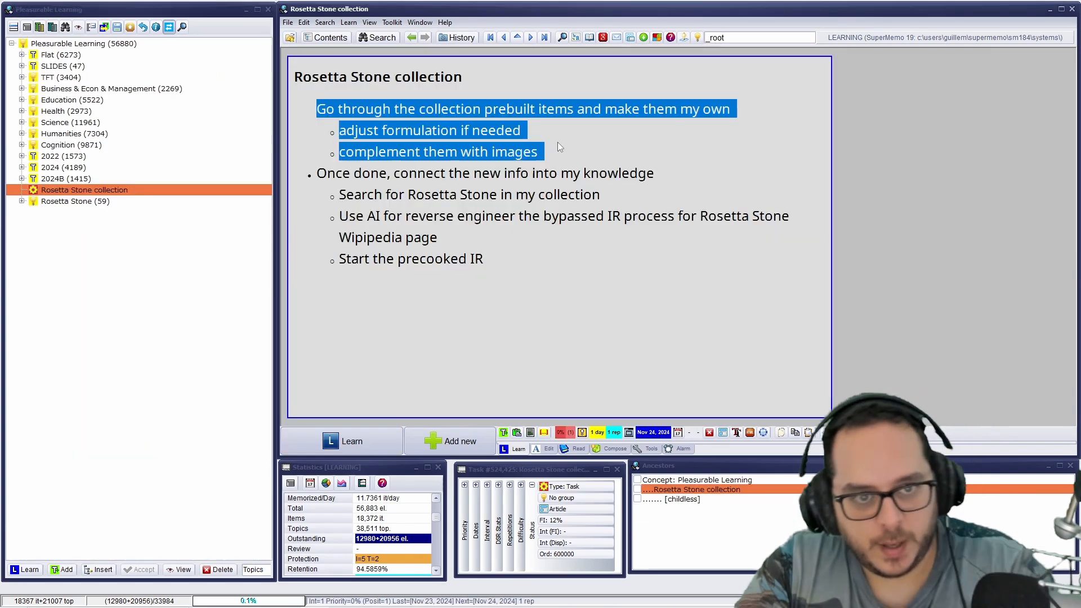
key("ctrl+b")
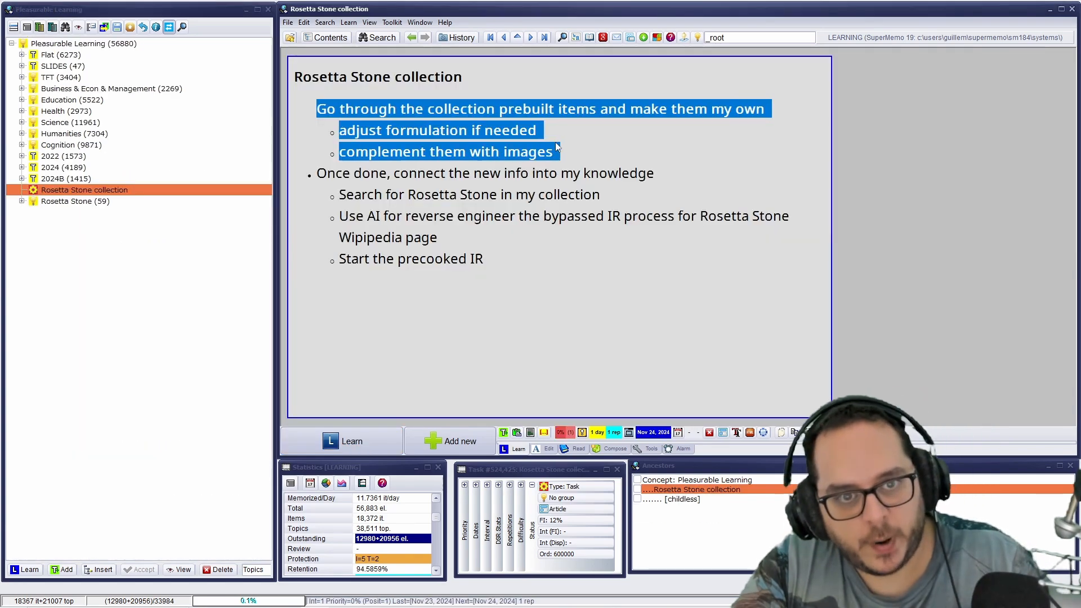
left_click(619, 145)
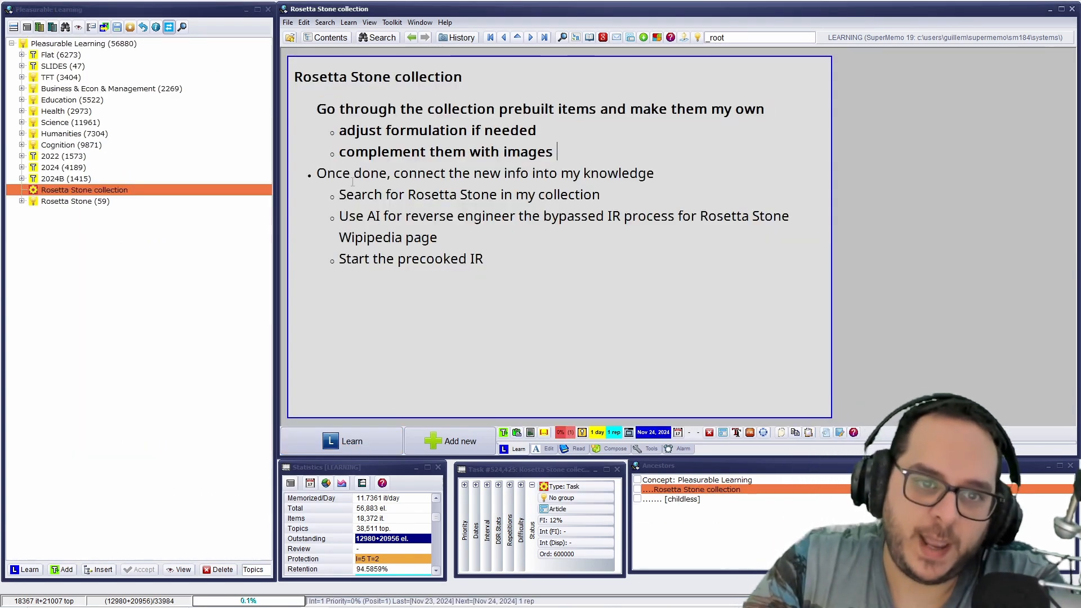
Read through the plan for connecting the new info, covering the collection search and the AI reverse engineering of the bypassed IR process.
left_click_drag(393, 173, 625, 166)
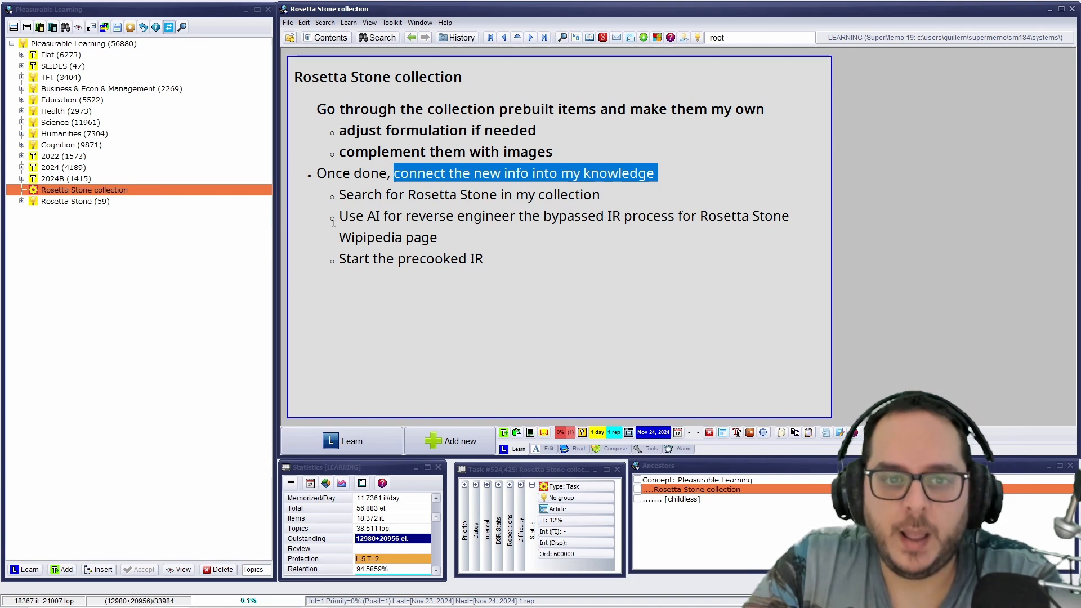
left_click_drag(339, 196, 604, 196)
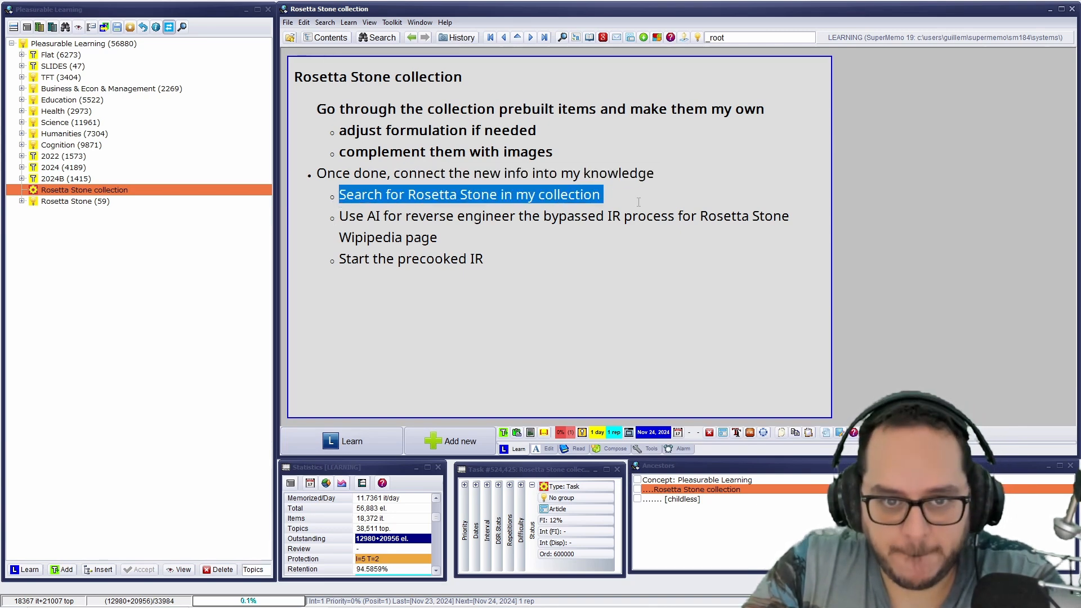
left_click_drag(339, 217, 438, 232)
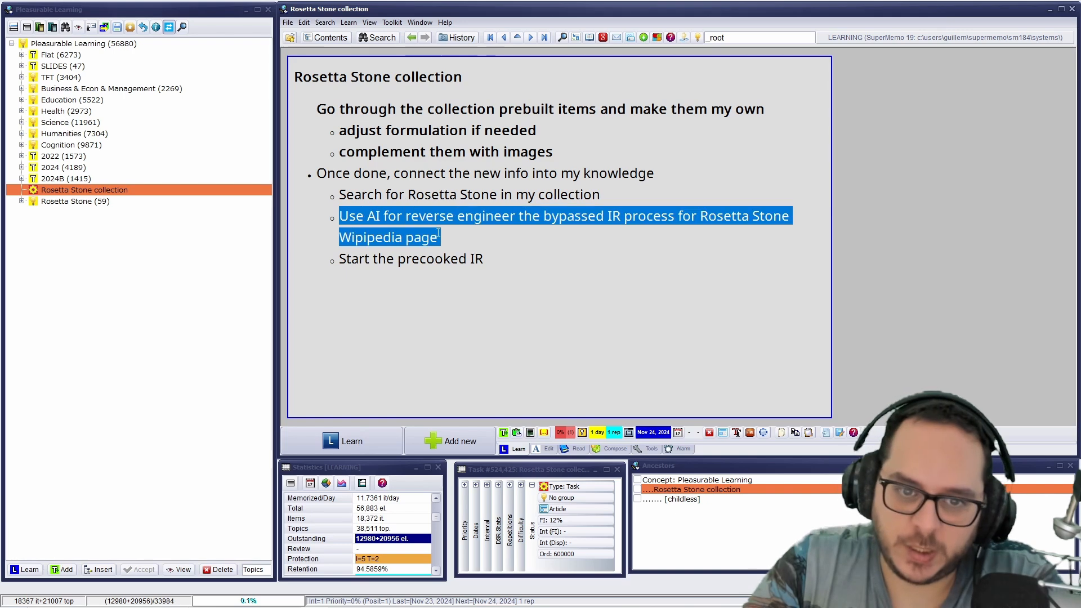